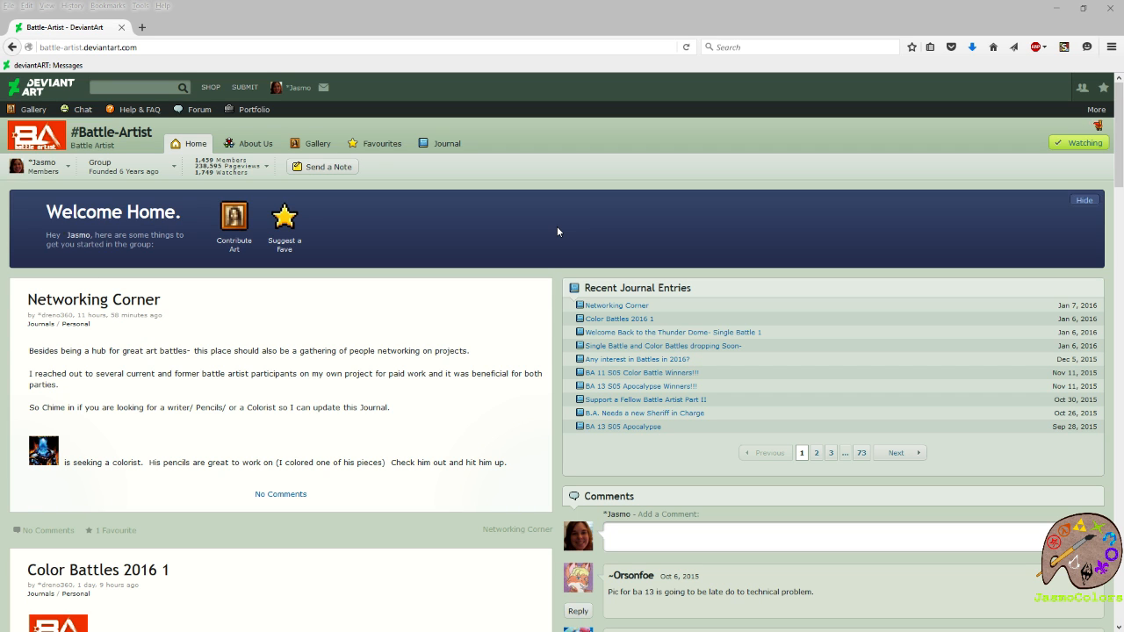
Open the Leia Inks subject artwork from the Color Battles 2016 1 journal entry in a separate browser tab.
{"action": "scroll", "coordinate": [556, 231], "scroll_direction": "down", "scroll_amount": 3}
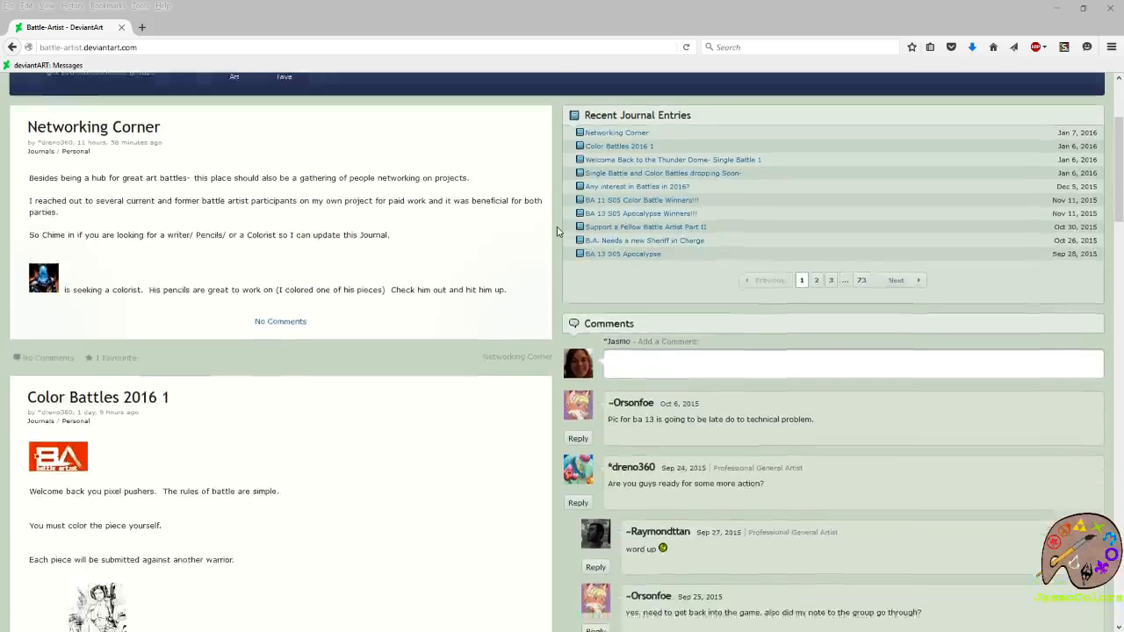
{"action": "scroll", "coordinate": [557, 231], "scroll_direction": "down", "scroll_amount": 5}
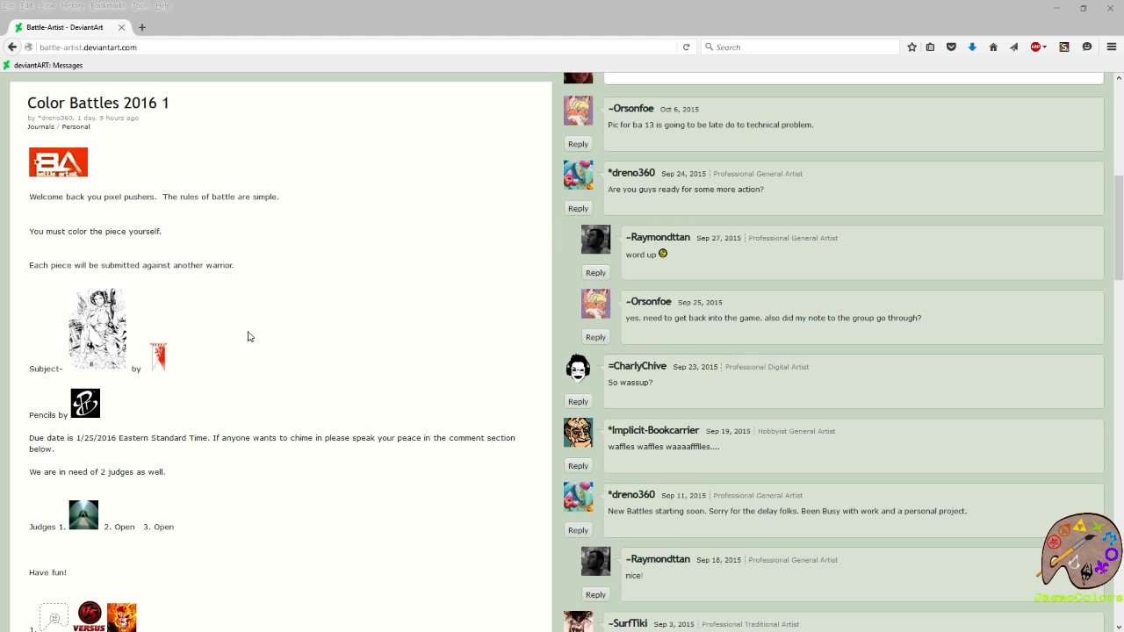
{"action": "right_click", "coordinate": [86, 307]}
{"action": "left_click", "coordinate": [106, 318]}
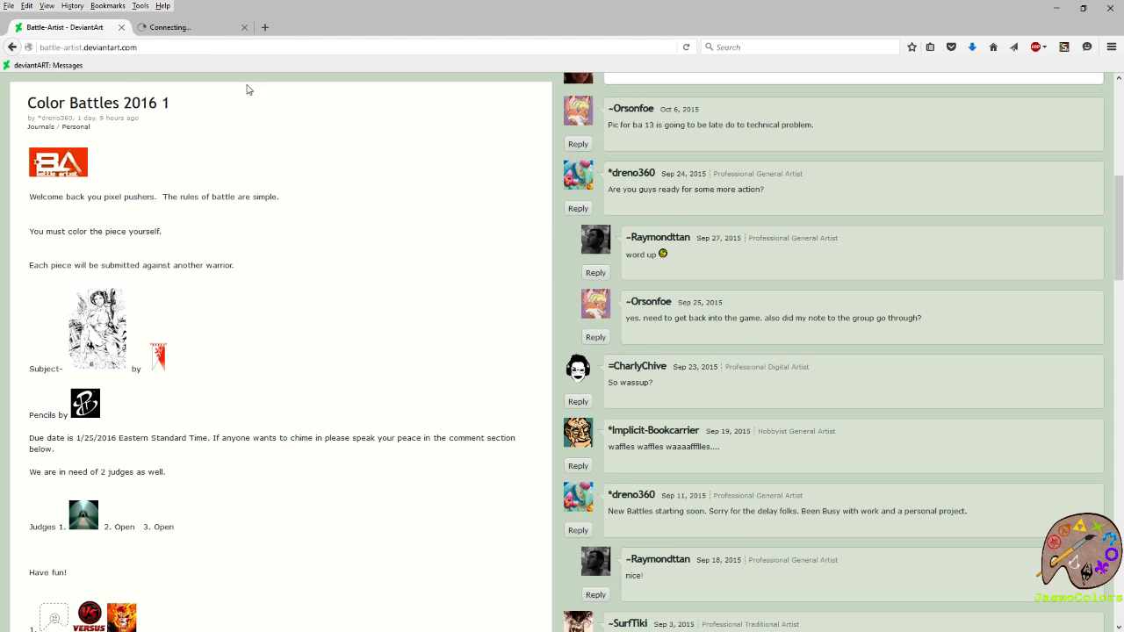
{"action": "left_click", "coordinate": [191, 28]}
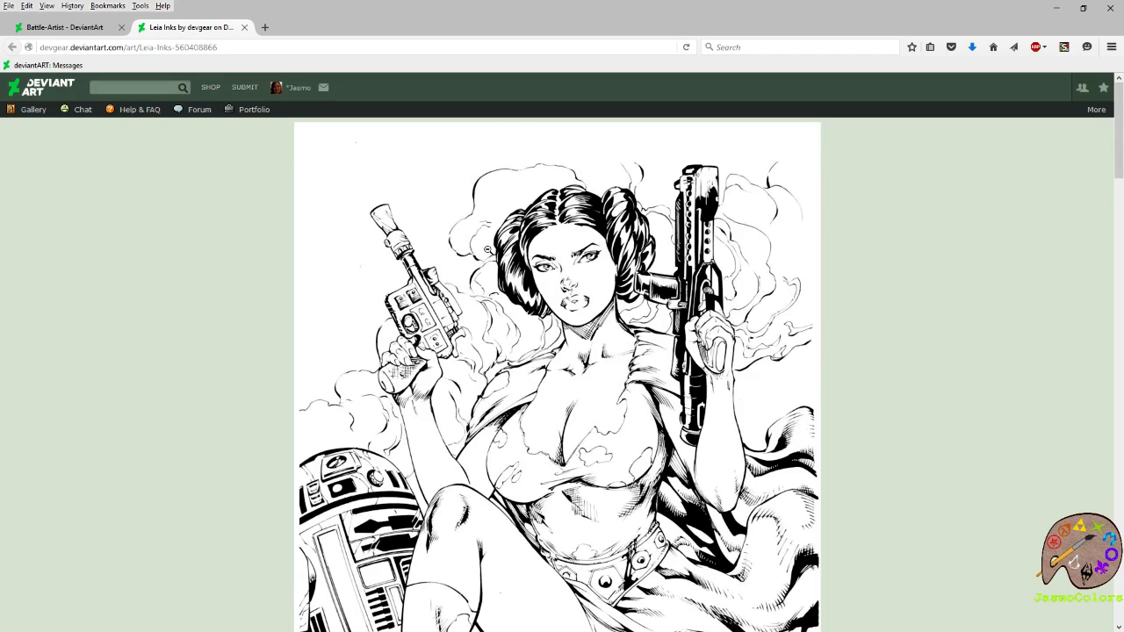
View the whole Leia Inks drawing with its description and details, then close its tab.
{"action": "left_click", "coordinate": [466, 235]}
{"action": "scroll", "coordinate": [702, 271], "scroll_direction": "down", "scroll_amount": 3}
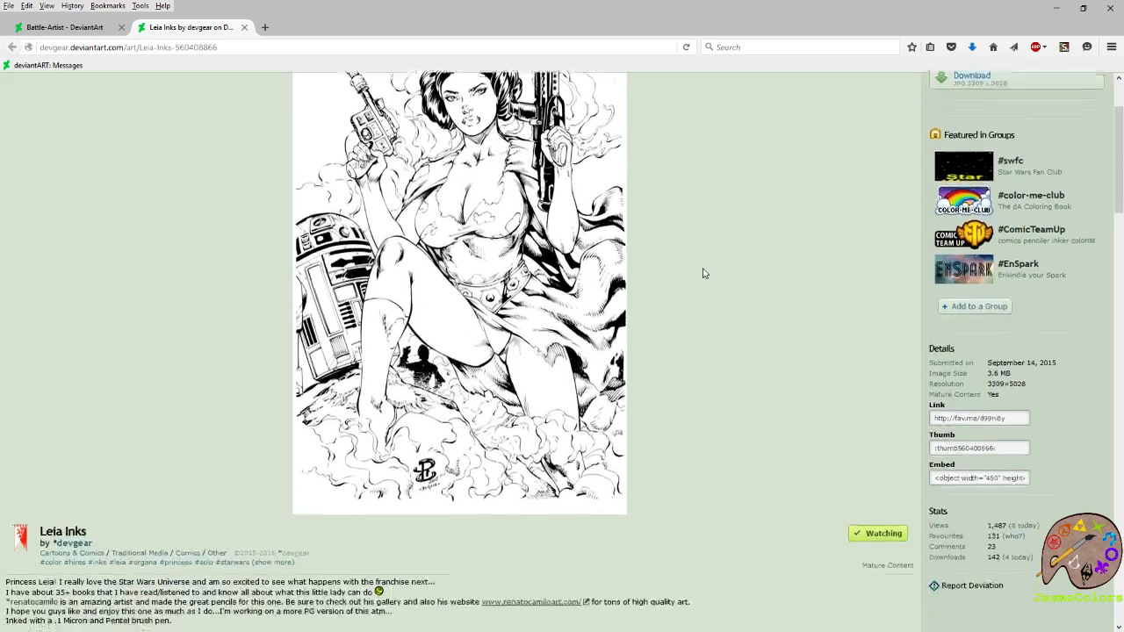
{"action": "scroll", "coordinate": [728, 287], "scroll_direction": "up", "scroll_amount": 3}
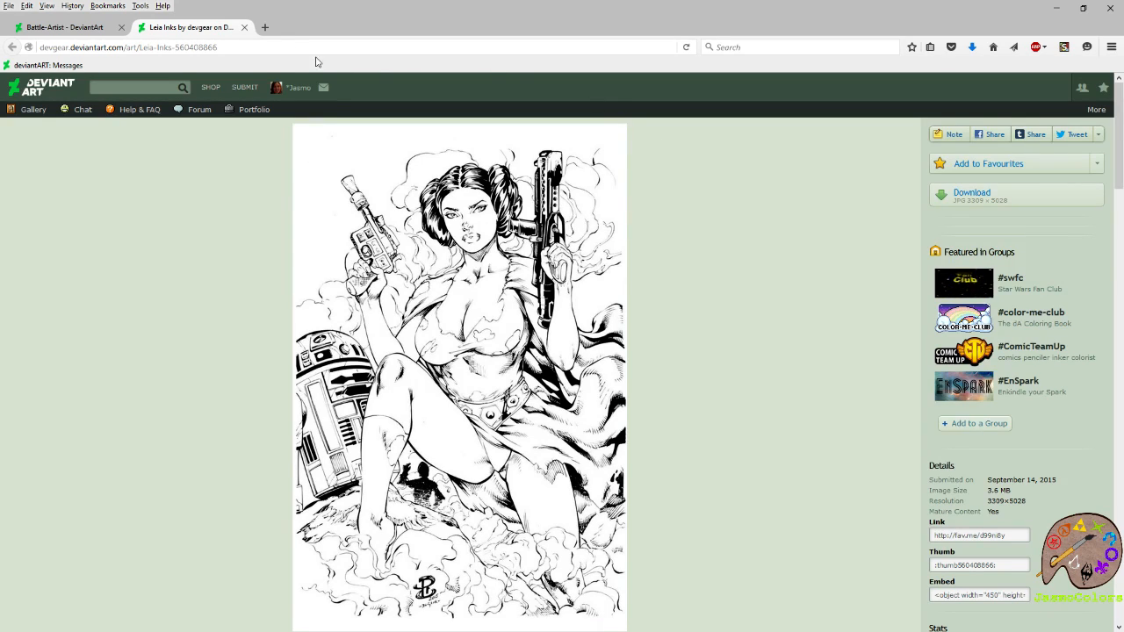
{"action": "left_click", "coordinate": [244, 27]}
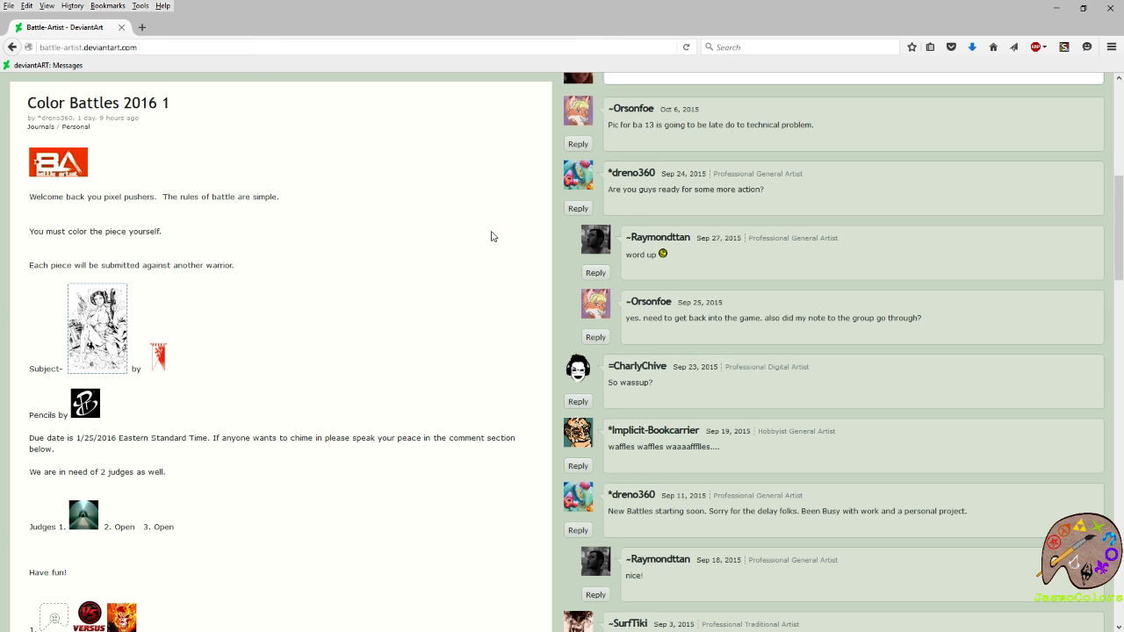
Review the Color Battles 2016 1 entry for its rules, due date, judges and artist matchups.
{"action": "scroll", "coordinate": [492, 237], "scroll_direction": "down", "scroll_amount": 8}
{"action": "scroll", "coordinate": [491, 237], "scroll_direction": "up", "scroll_amount": 8}
{"action": "scroll", "coordinate": [441, 279], "scroll_direction": "down", "scroll_amount": 6}
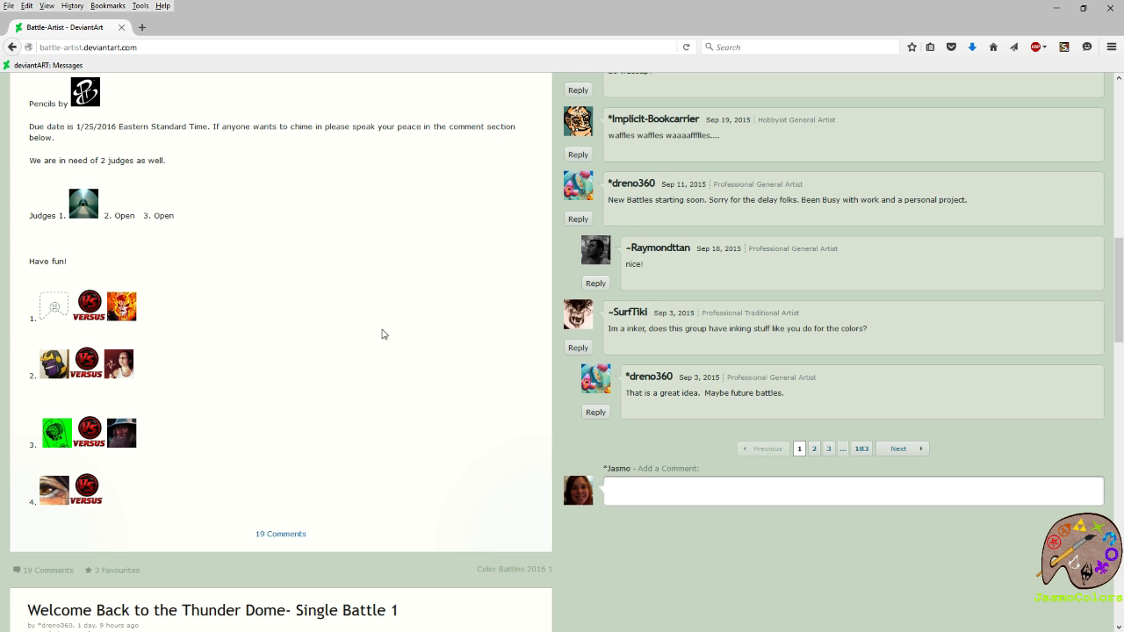
{"action": "scroll", "coordinate": [534, 403], "scroll_direction": "up", "scroll_amount": 6}
{"action": "scroll", "coordinate": [534, 404], "scroll_direction": "up", "scroll_amount": 6}
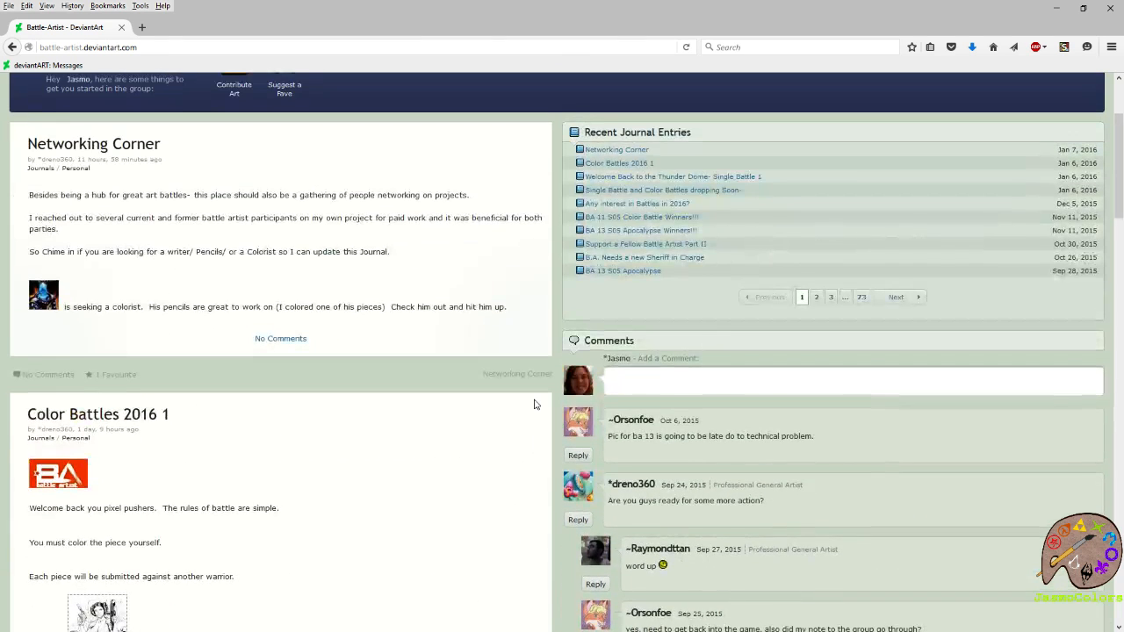
{"action": "scroll", "coordinate": [533, 404], "scroll_direction": "down", "scroll_amount": 6}
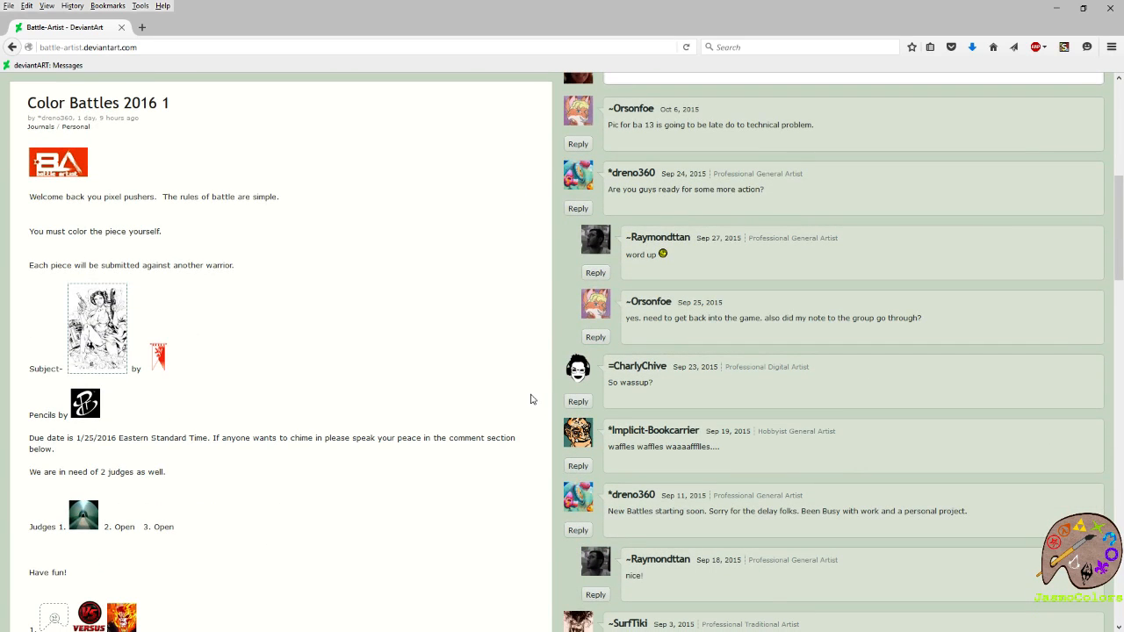
Read the Thunder Dome Single Battle 1 entry for its judging criteria, subject, due date and matchups.
{"action": "scroll", "coordinate": [530, 389], "scroll_direction": "down", "scroll_amount": 15}
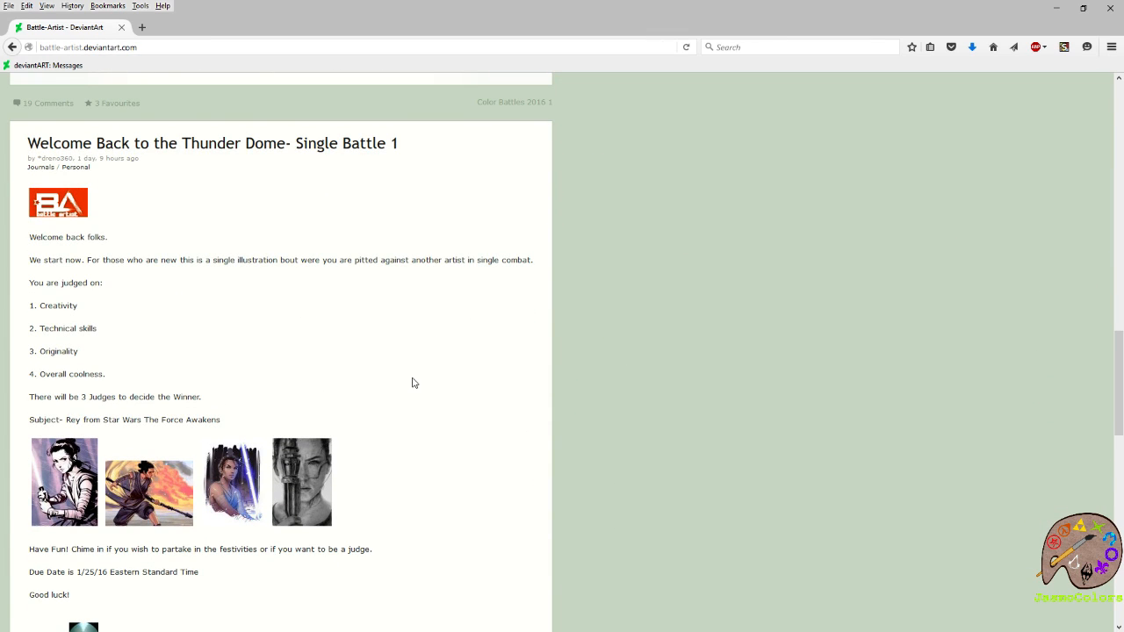
{"action": "scroll", "coordinate": [414, 383], "scroll_direction": "down", "scroll_amount": 6}
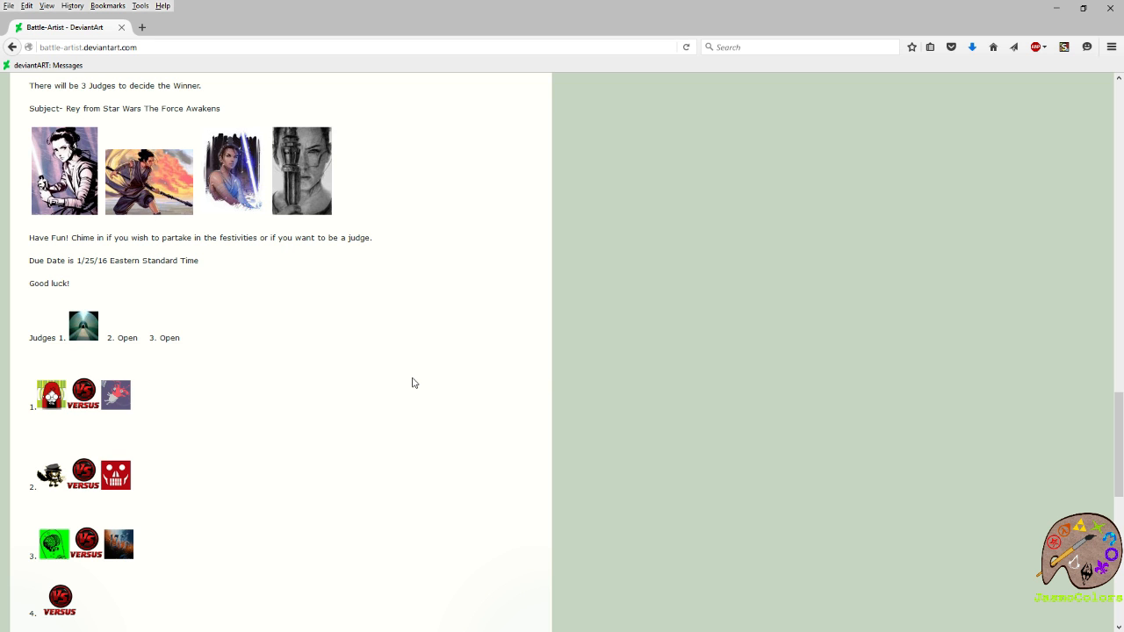
{"action": "scroll", "coordinate": [413, 383], "scroll_direction": "down", "scroll_amount": 4}
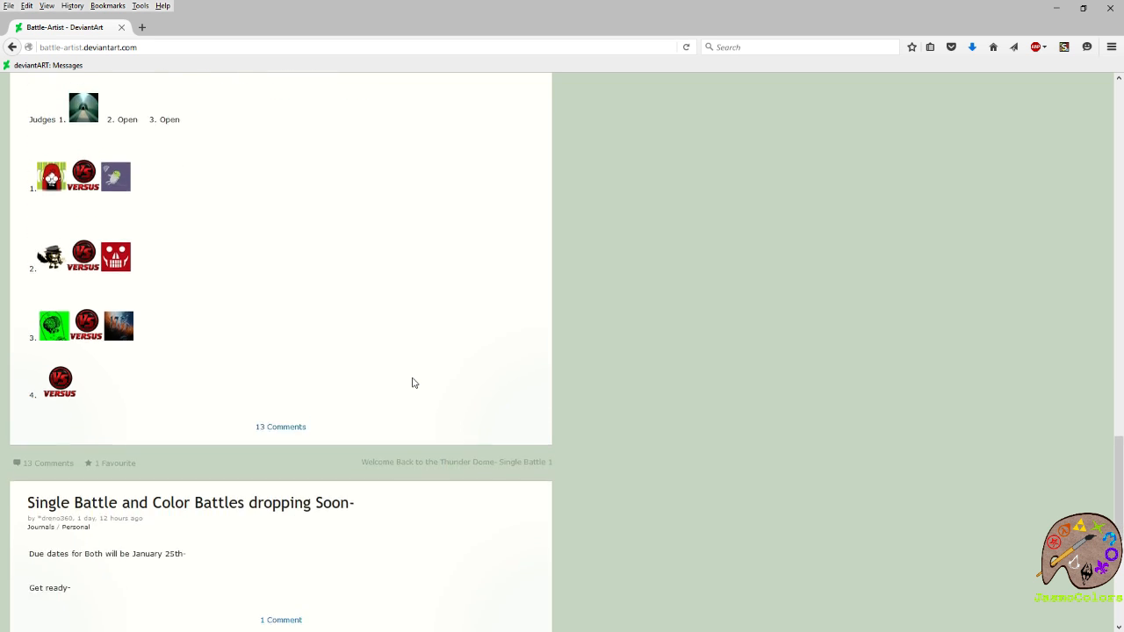
{"action": "scroll", "coordinate": [411, 380], "scroll_direction": "up", "scroll_amount": 7}
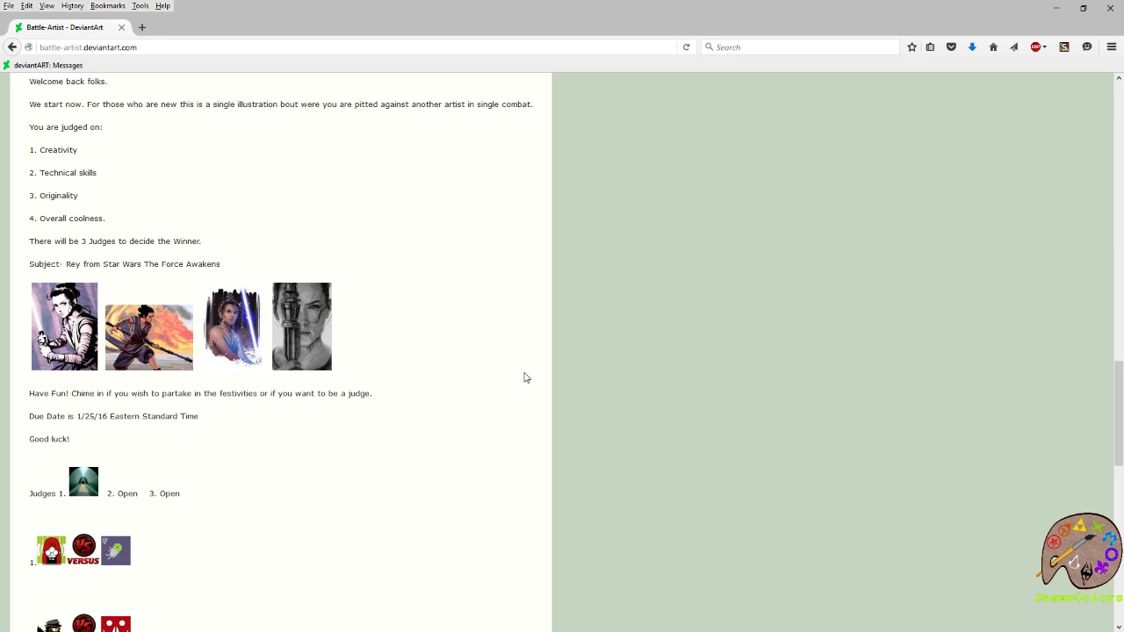
{"action": "scroll", "coordinate": [498, 384], "scroll_direction": "up", "scroll_amount": 4}
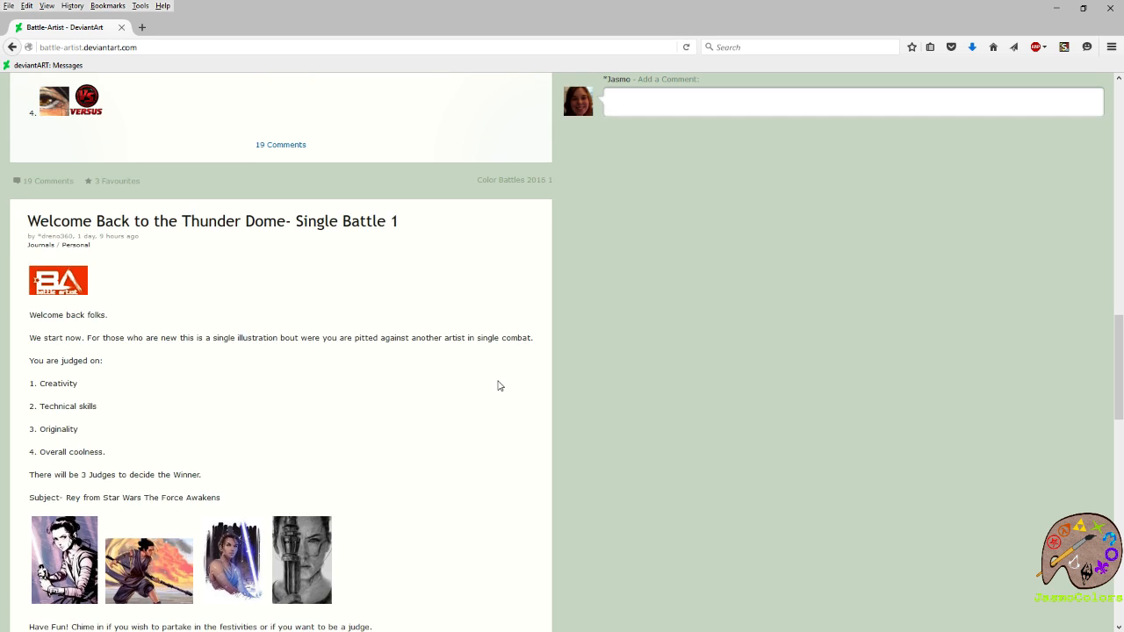
{"action": "scroll", "coordinate": [498, 384], "scroll_direction": "up", "scroll_amount": 6}
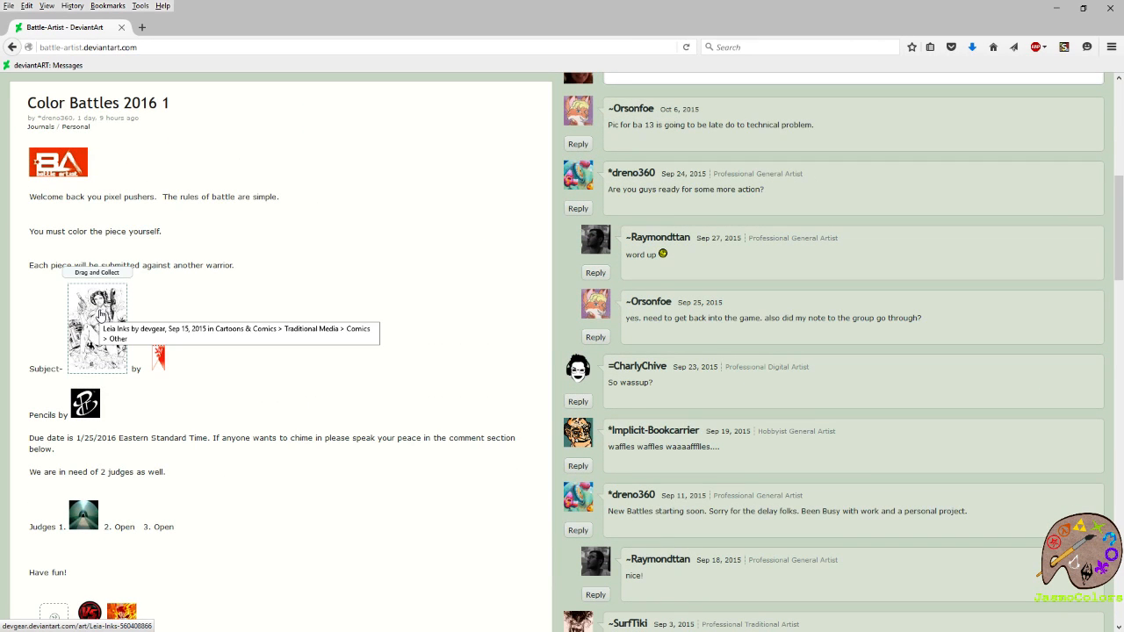
Browse the inker's profile from the Leia Inks page and view the Princess Leia drawing, closing the tab when done.
{"action": "left_click", "coordinate": [99, 315]}
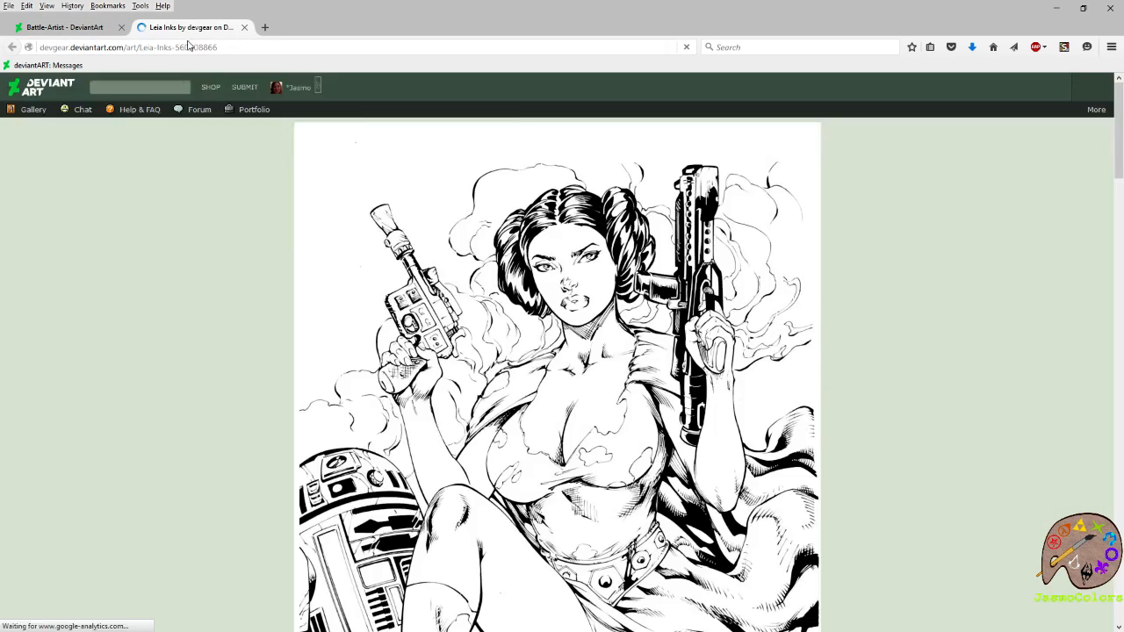
{"action": "scroll", "coordinate": [140, 338], "scroll_direction": "down", "scroll_amount": 5}
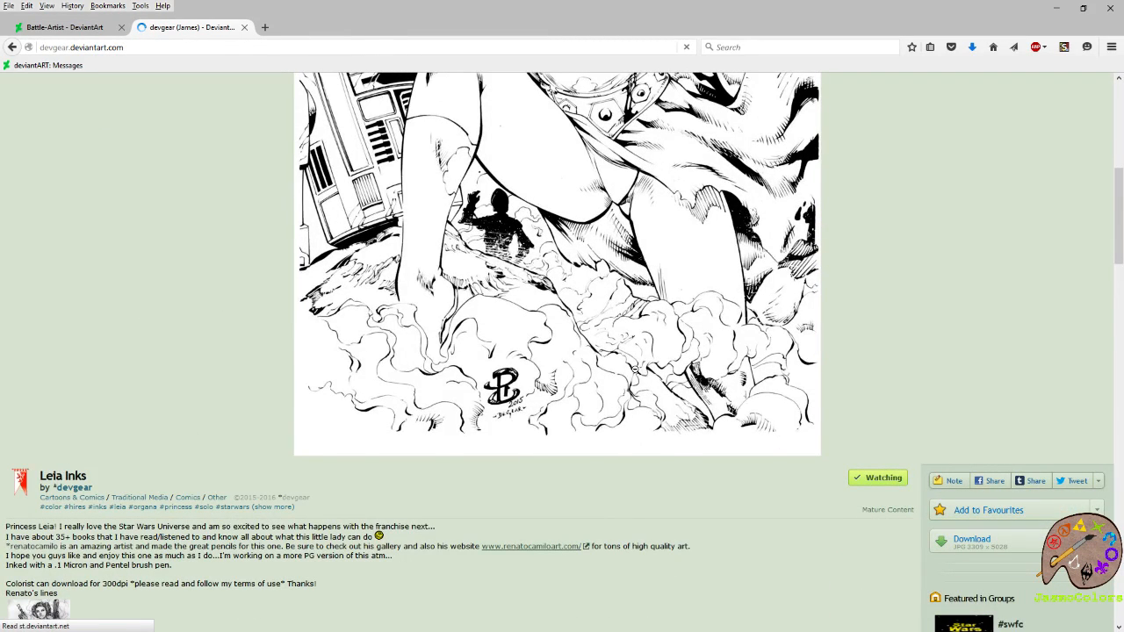
{"action": "scroll", "coordinate": [606, 362], "scroll_direction": "down", "scroll_amount": 10}
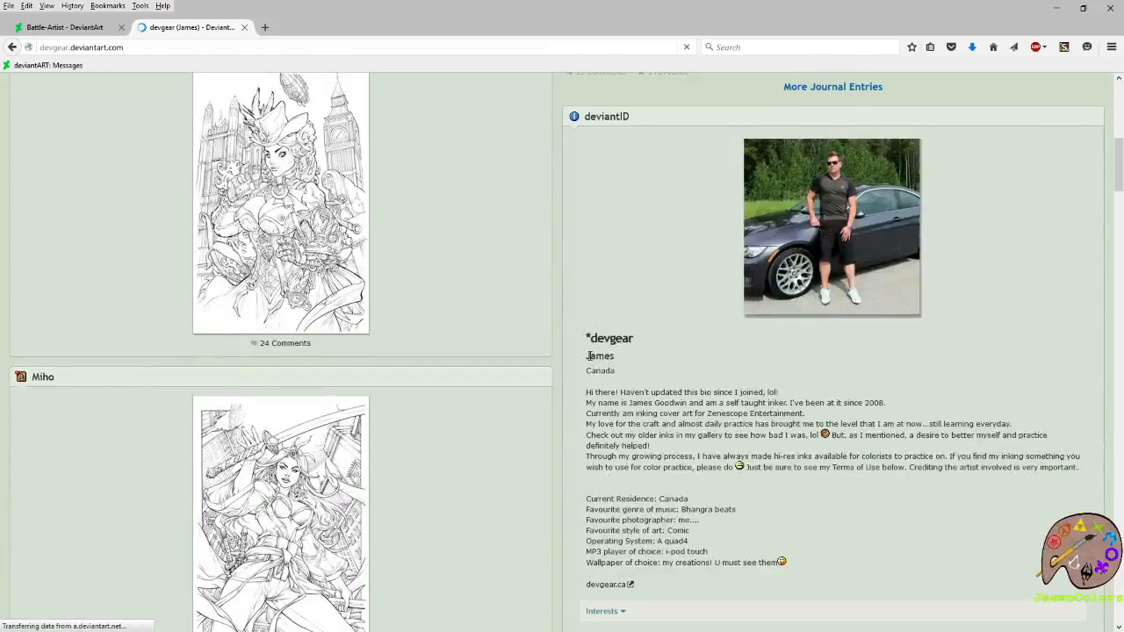
{"action": "scroll", "coordinate": [589, 361], "scroll_direction": "down", "scroll_amount": 7}
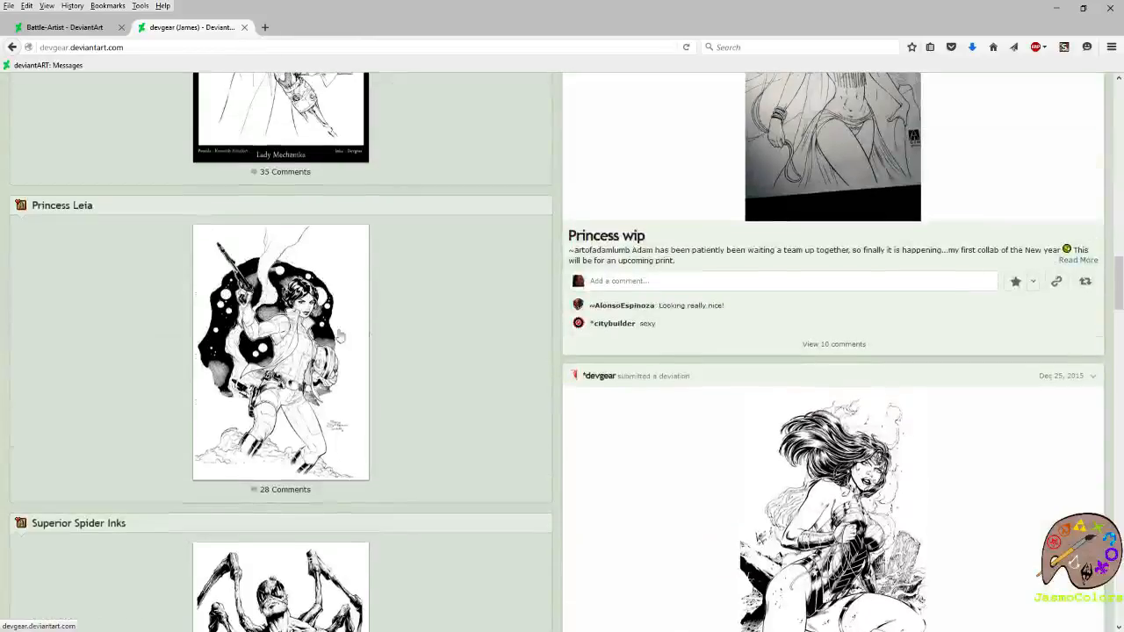
{"action": "left_click", "coordinate": [341, 336]}
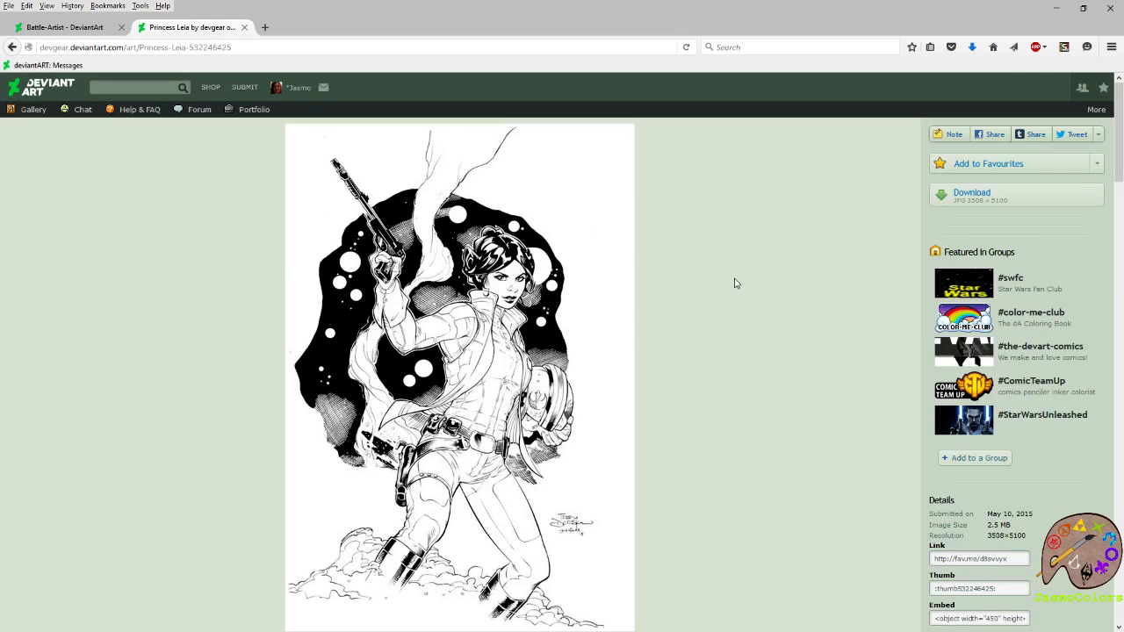
{"action": "left_click", "coordinate": [246, 27]}
View the Leia Inks artwork from the journal once more, then close the browser and switch to GIMP.
{"action": "left_click", "coordinate": [102, 342]}
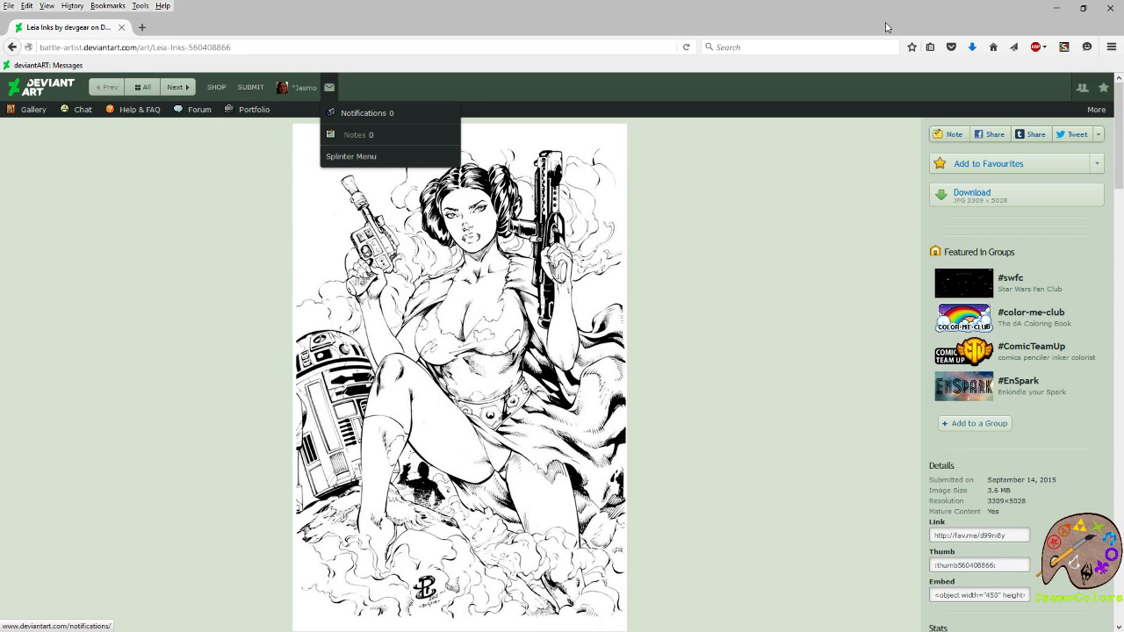
{"action": "left_click", "coordinate": [1111, 9]}
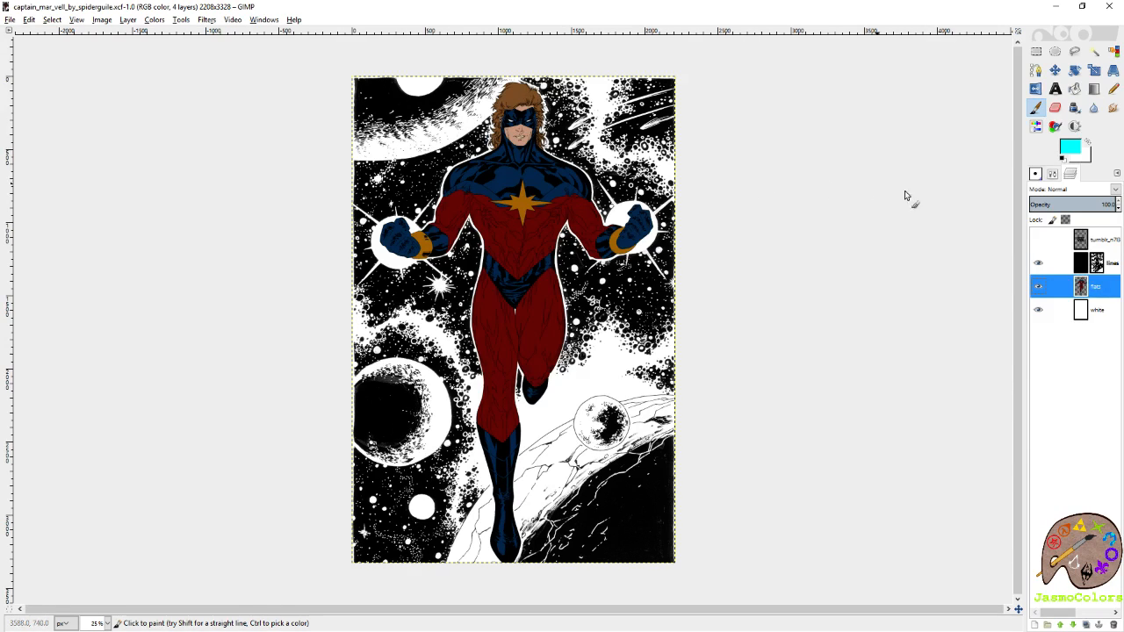
Make the 100 Palette Challenge chart layer visible above the lines layer and select it.
{"action": "left_click", "coordinate": [1037, 241]}
{"action": "left_click", "coordinate": [1097, 245]}
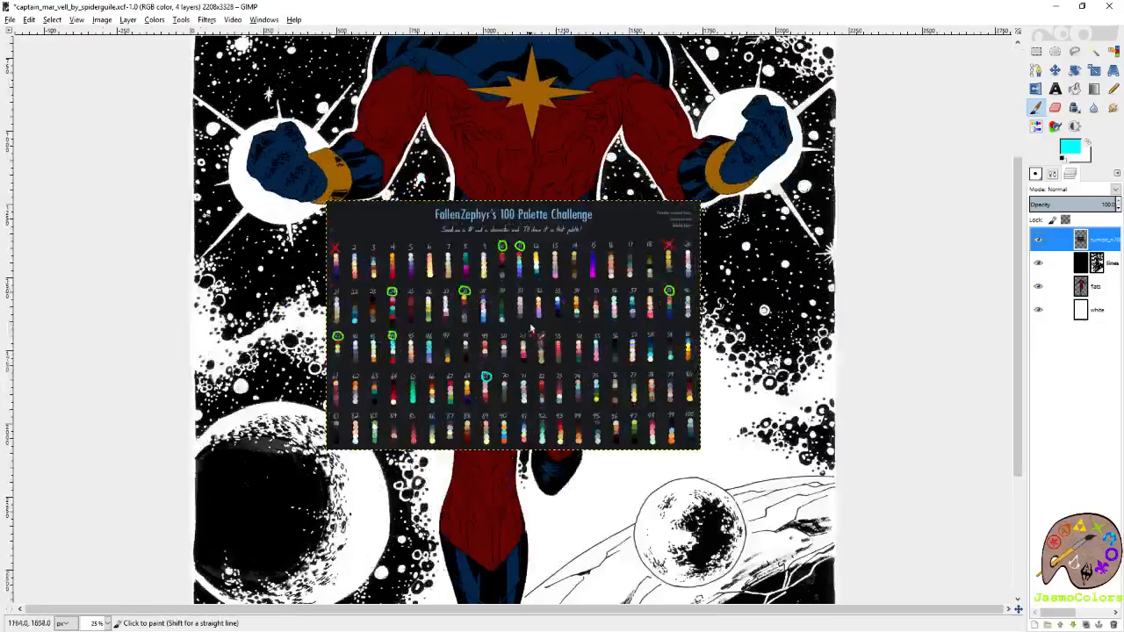
{"action": "scroll", "coordinate": [548, 356], "scroll_direction": "up", "scroll_amount": 2}
{"action": "scroll", "coordinate": [526, 351], "scroll_direction": "up", "scroll_amount": 2}
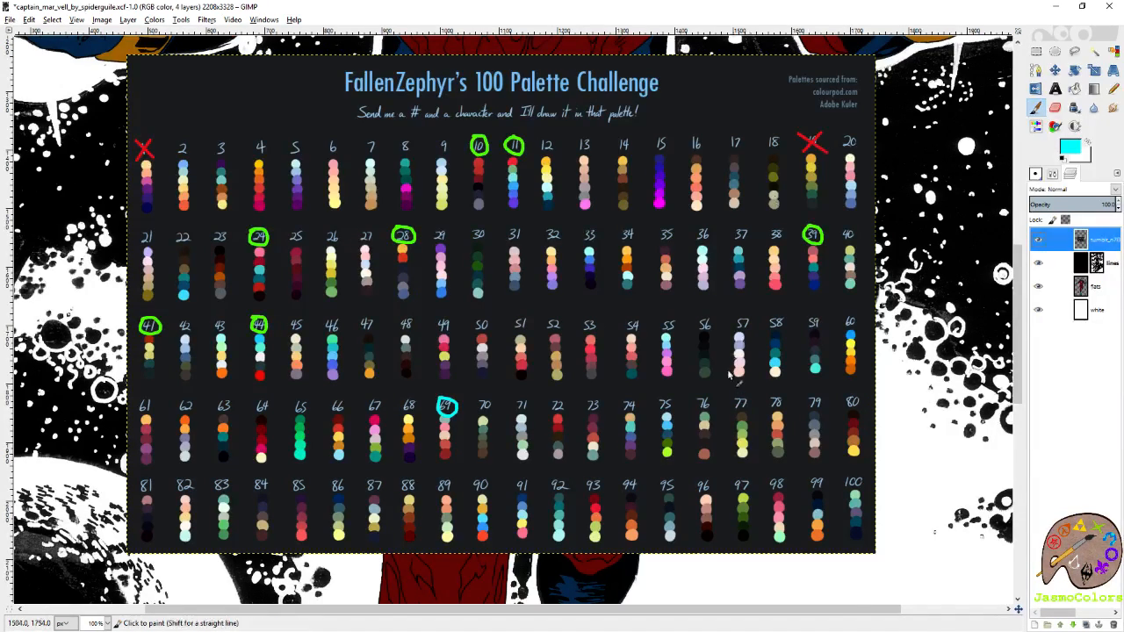
Examine the circled palettes on the 100 Palette Challenge chart, focusing on the swatches of palette 41.
{"action": "scroll", "coordinate": [1003, 272], "scroll_direction": "down", "scroll_amount": 4}
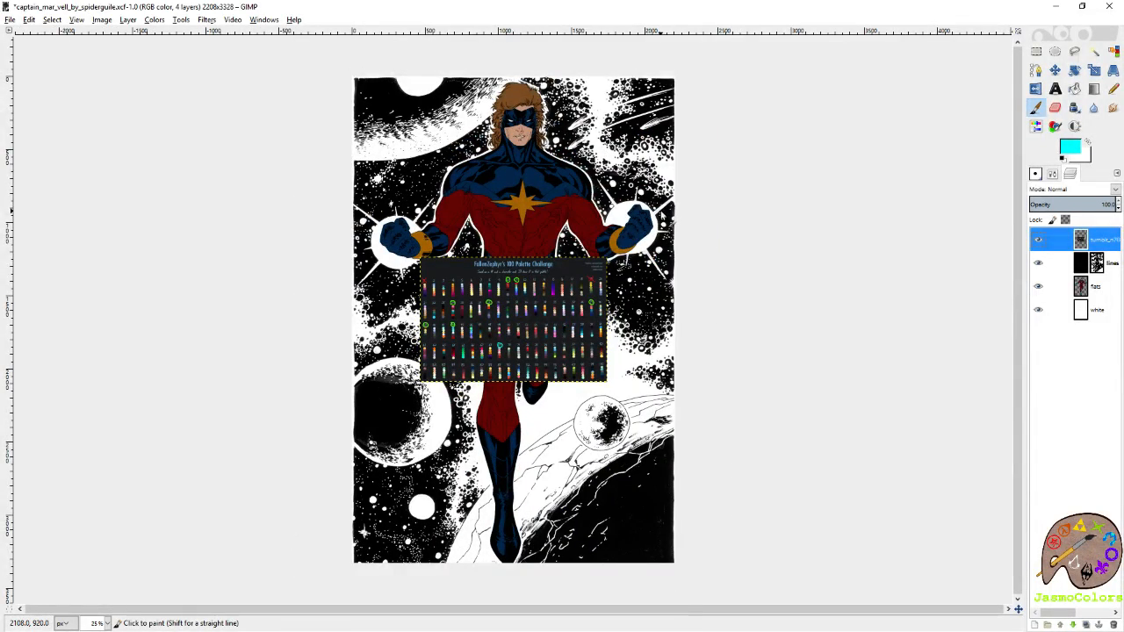
{"action": "scroll", "coordinate": [494, 301], "scroll_direction": "up", "scroll_amount": 3}
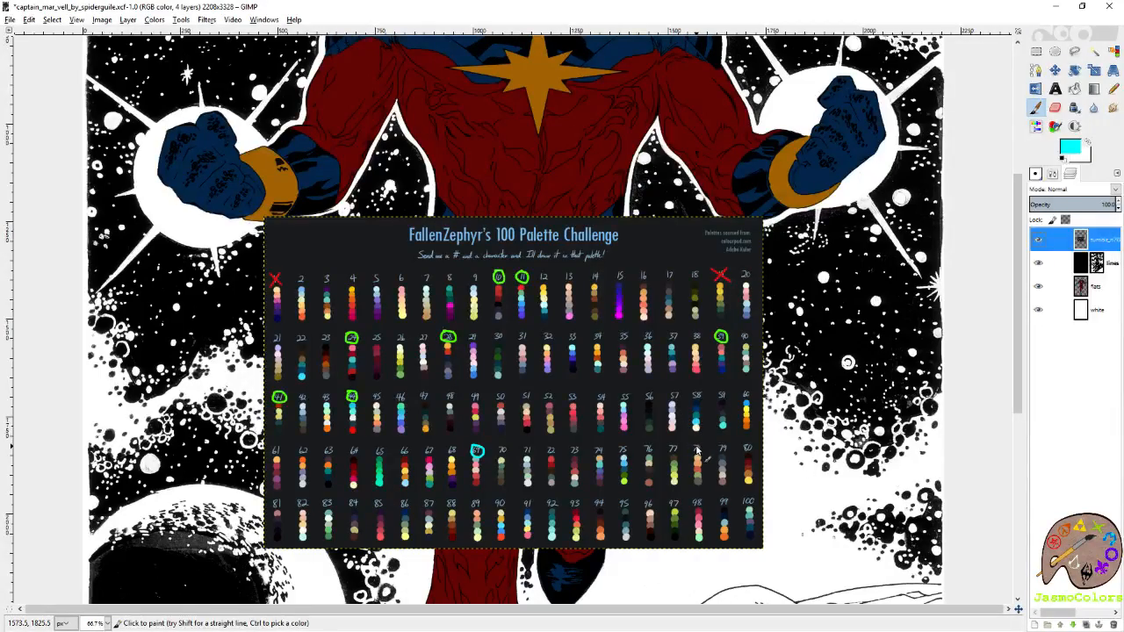
{"action": "scroll", "coordinate": [697, 449], "scroll_direction": "up", "scroll_amount": 5}
{"action": "scroll", "coordinate": [691, 445], "scroll_direction": "down", "scroll_amount": 2}
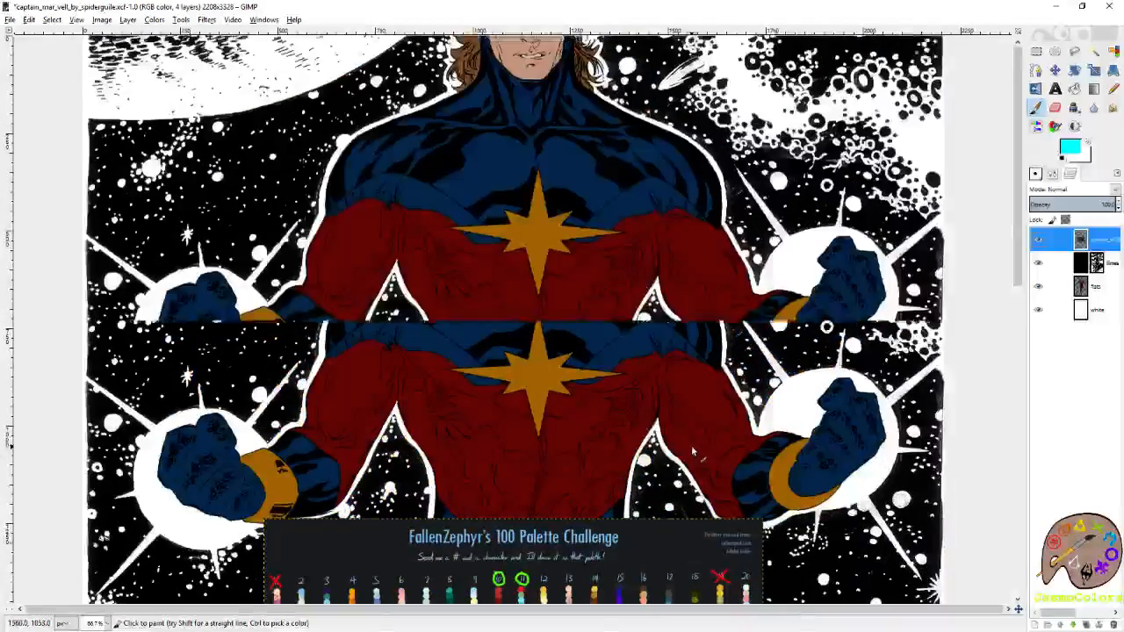
{"action": "scroll", "coordinate": [691, 448], "scroll_direction": "down", "scroll_amount": 3}
{"action": "scroll", "coordinate": [477, 201], "scroll_direction": "up", "scroll_amount": 1, "text": "ctrl"}
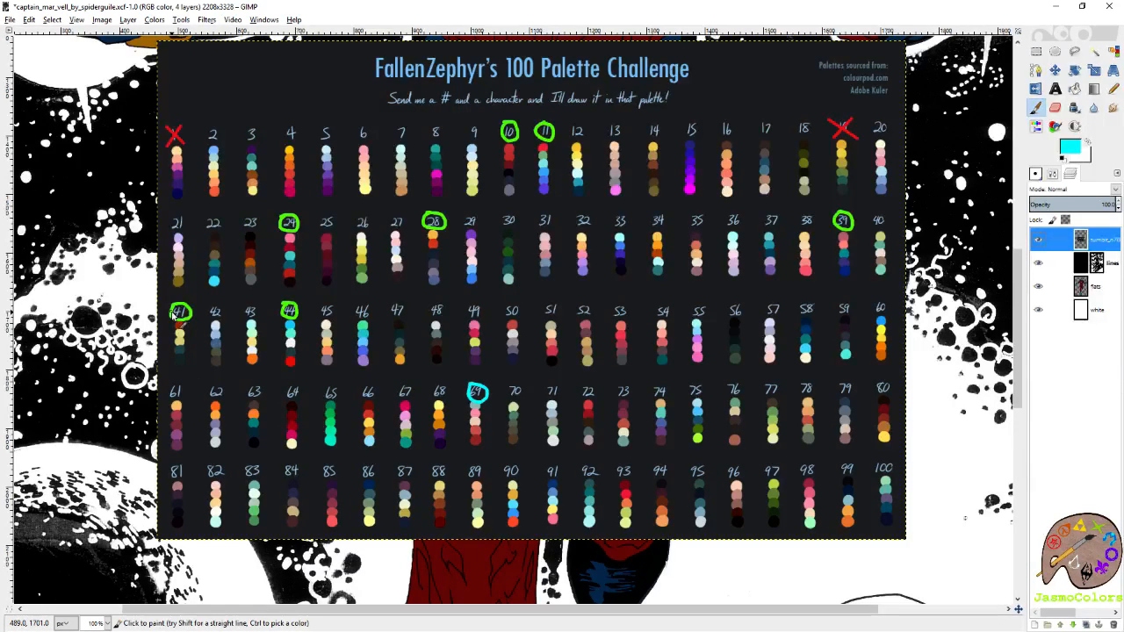
{"action": "scroll", "coordinate": [170, 363], "scroll_direction": "up", "scroll_amount": 1}
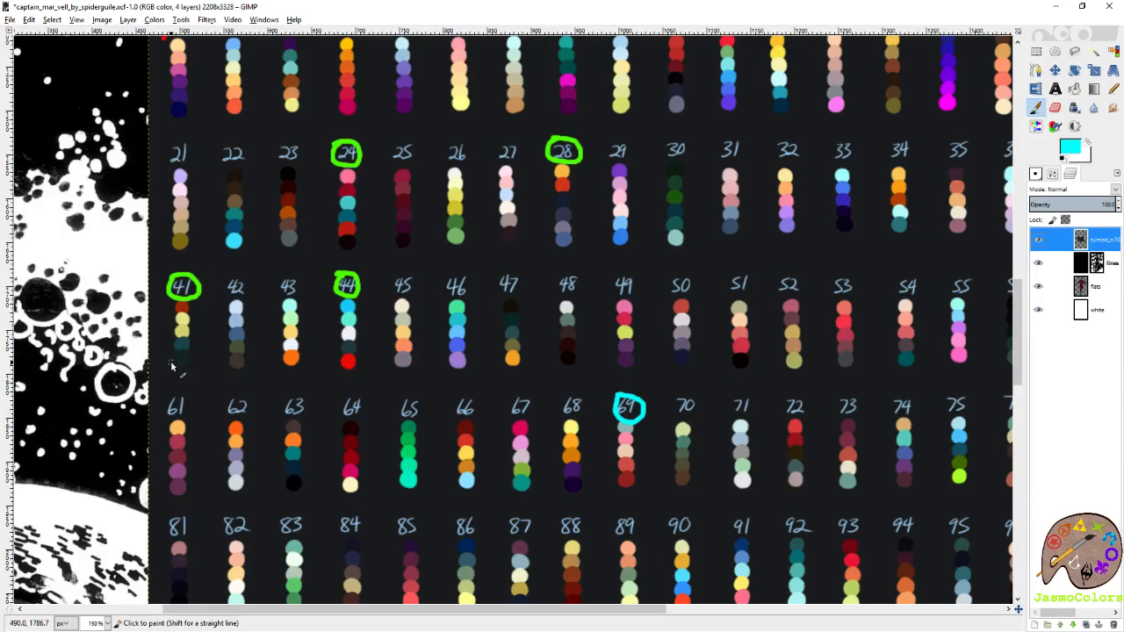
{"action": "scroll", "coordinate": [171, 361], "scroll_direction": "up", "scroll_amount": 3}
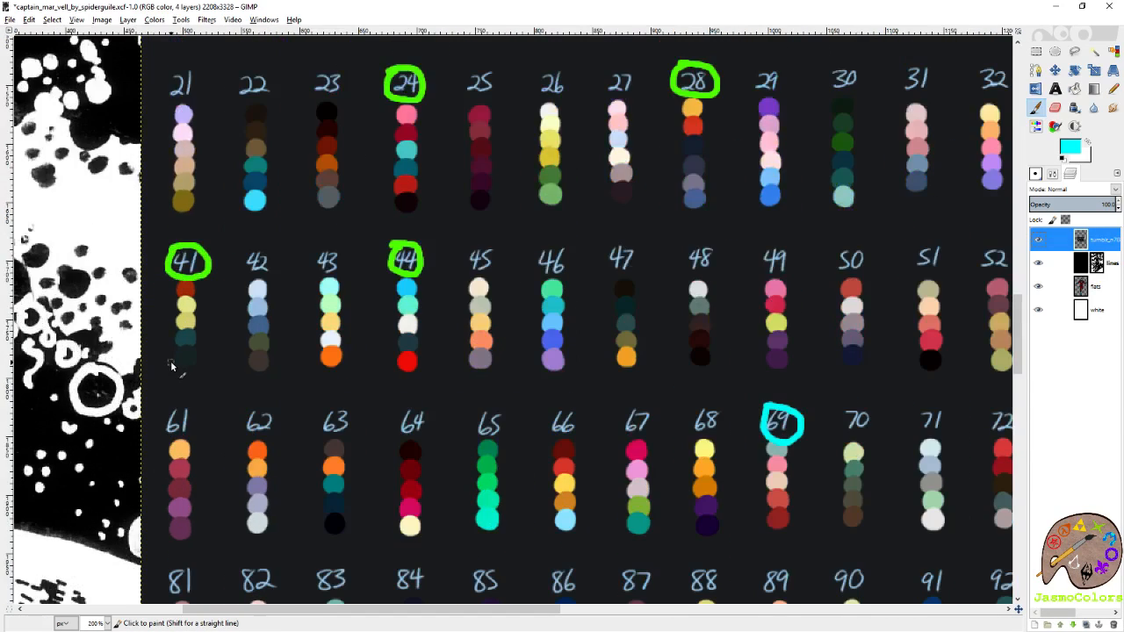
{"action": "scroll", "coordinate": [186, 288], "scroll_direction": "left", "scroll_amount": 1}
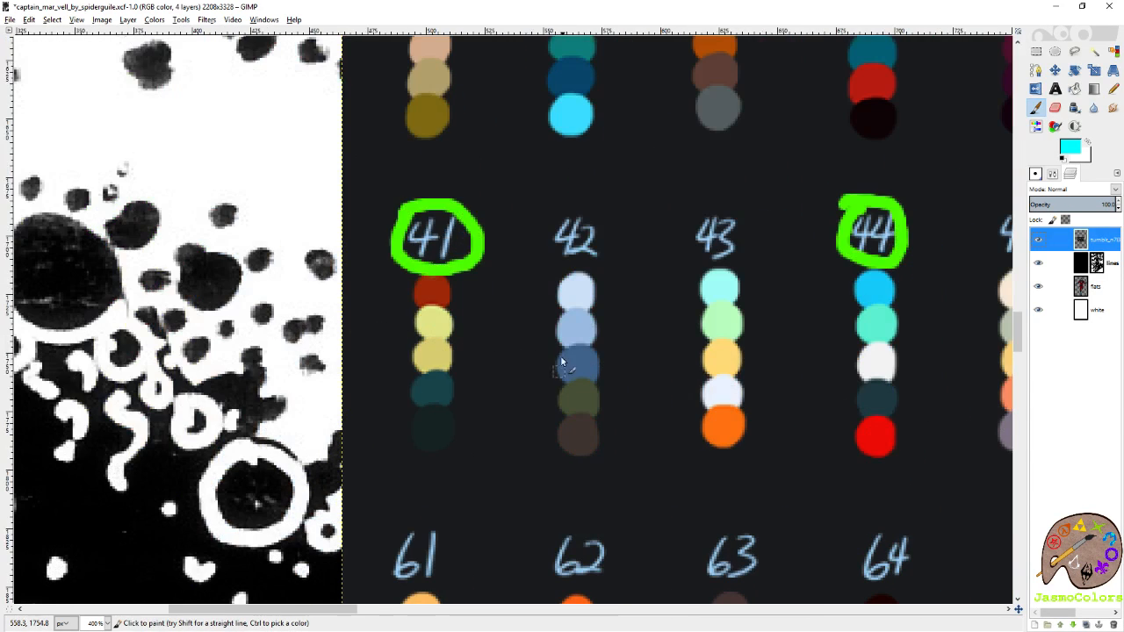
Try short brush strokes across the swatches of palette 41, undoing each stroke.
{"action": "left_click_drag", "start_coordinate": [439, 295], "coordinate": [496, 298]}
{"action": "key", "text": "ctrl+z"}
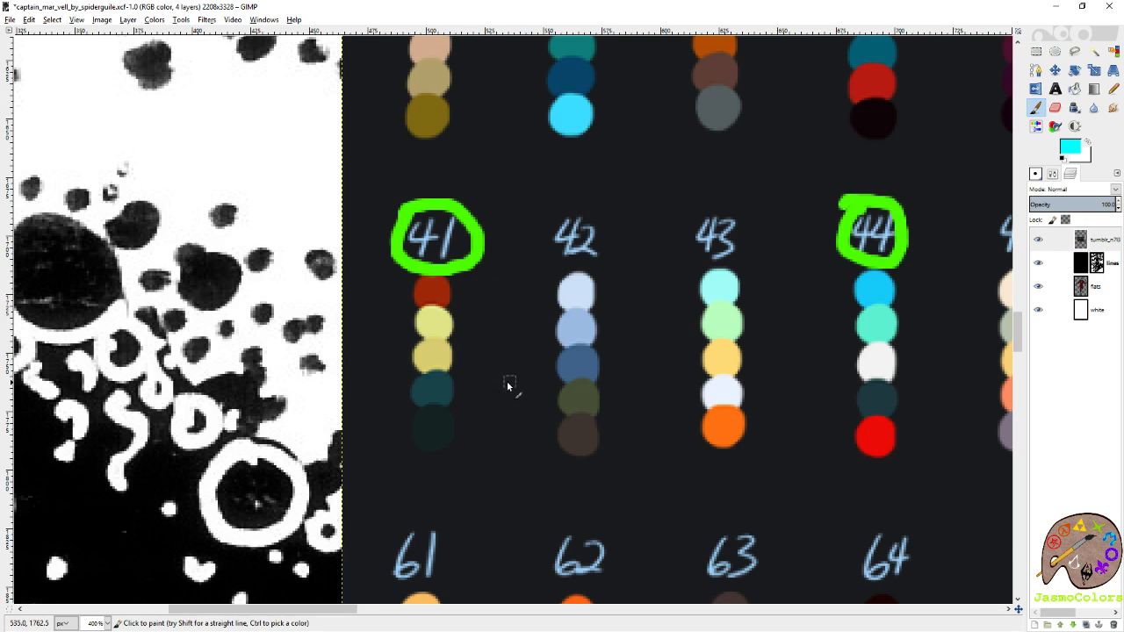
{"action": "left_click_drag", "start_coordinate": [459, 359], "coordinate": [458, 333]}
{"action": "key", "text": "ctrl+z"}
{"action": "mouse_move", "coordinate": [452, 428]}
{"action": "left_mouse_down"}
{"action": "mouse_move", "coordinate": [464, 394]}
{"action": "mouse_move", "coordinate": [443, 407]}
{"action": "left_mouse_up"}
{"action": "key", "text": "ctrl+z"}
{"action": "scroll", "coordinate": [439, 435], "scroll_direction": "down", "scroll_amount": 4}
{"action": "scroll", "coordinate": [445, 424], "scroll_direction": "down", "scroll_amount": 2}
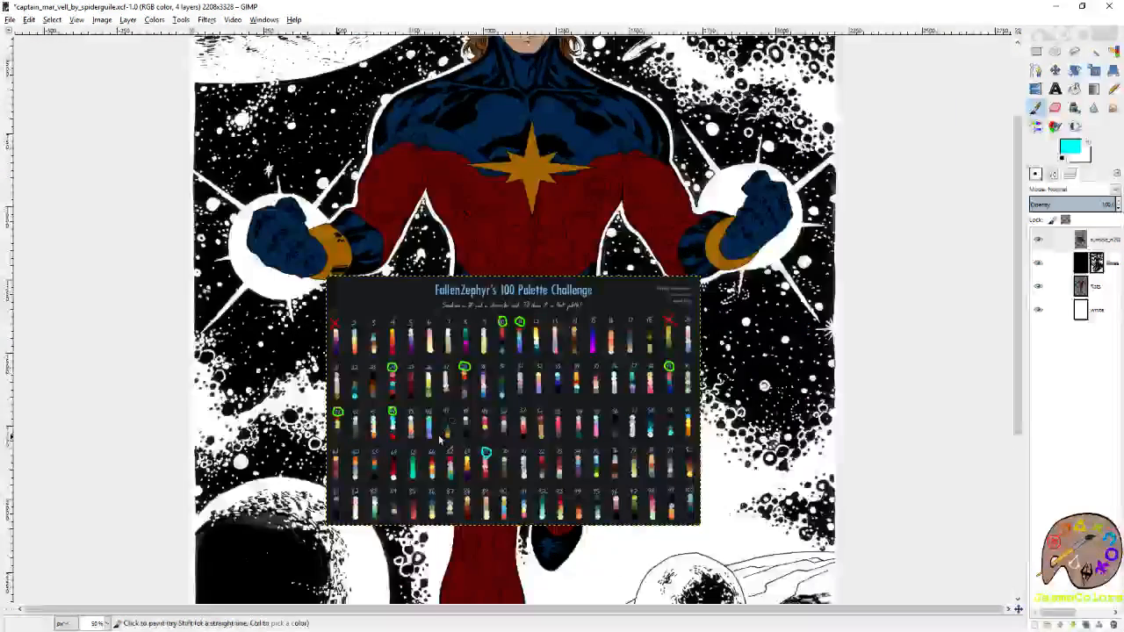
{"action": "scroll", "coordinate": [240, 438], "scroll_direction": "up", "scroll_amount": 5}
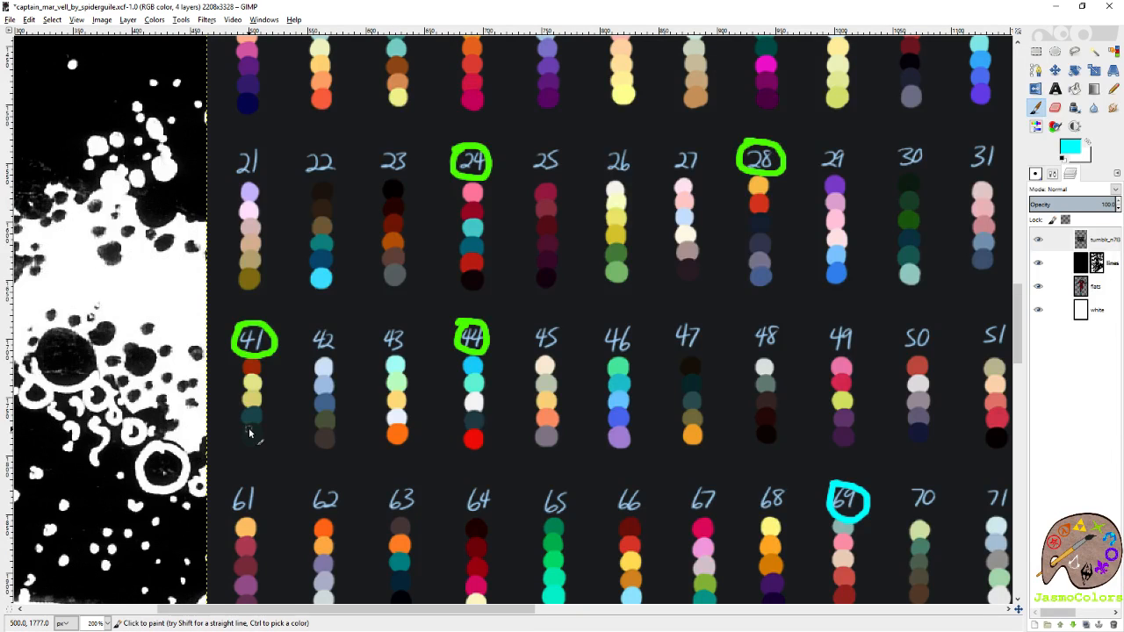
Try circling palette 65 and marking palette 66 on the chart with the brush, undoing each stroke.
{"action": "scroll", "coordinate": [351, 439], "scroll_direction": "down", "scroll_amount": 3}
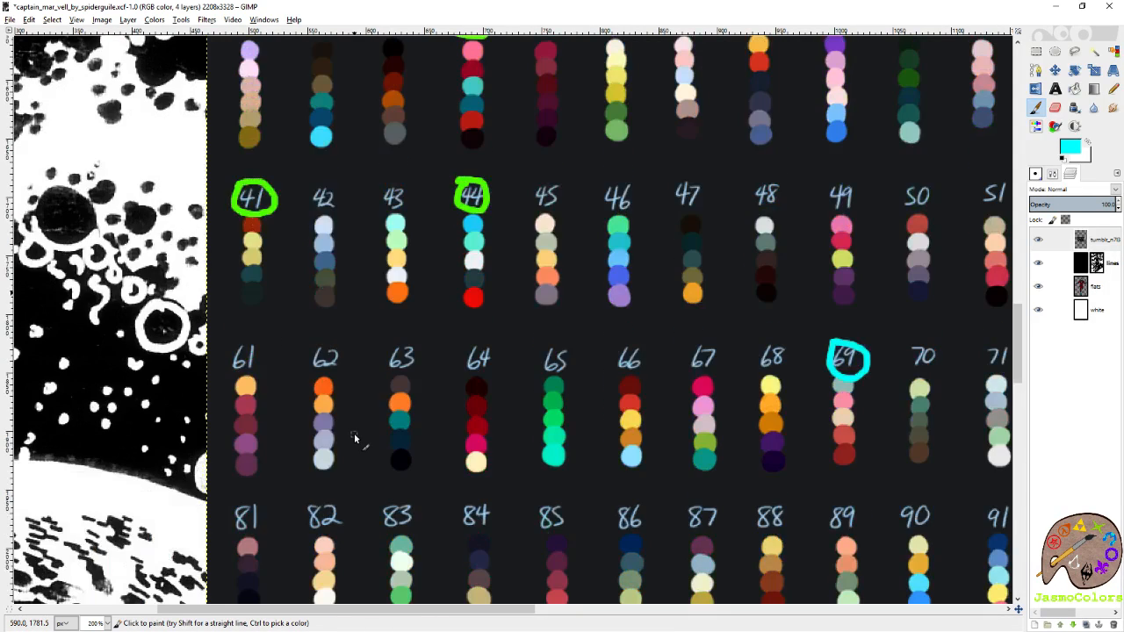
{"action": "scroll", "coordinate": [349, 439], "scroll_direction": "down", "scroll_amount": 3}
{"action": "mouse_move", "coordinate": [554, 233]}
{"action": "left_mouse_down"}
{"action": "mouse_move", "coordinate": [531, 251]}
{"action": "mouse_move", "coordinate": [582, 310]}
{"action": "mouse_move", "coordinate": [531, 235]}
{"action": "mouse_move", "coordinate": [533, 351]}
{"action": "left_mouse_up"}
{"action": "key", "text": "ctrl+z"}
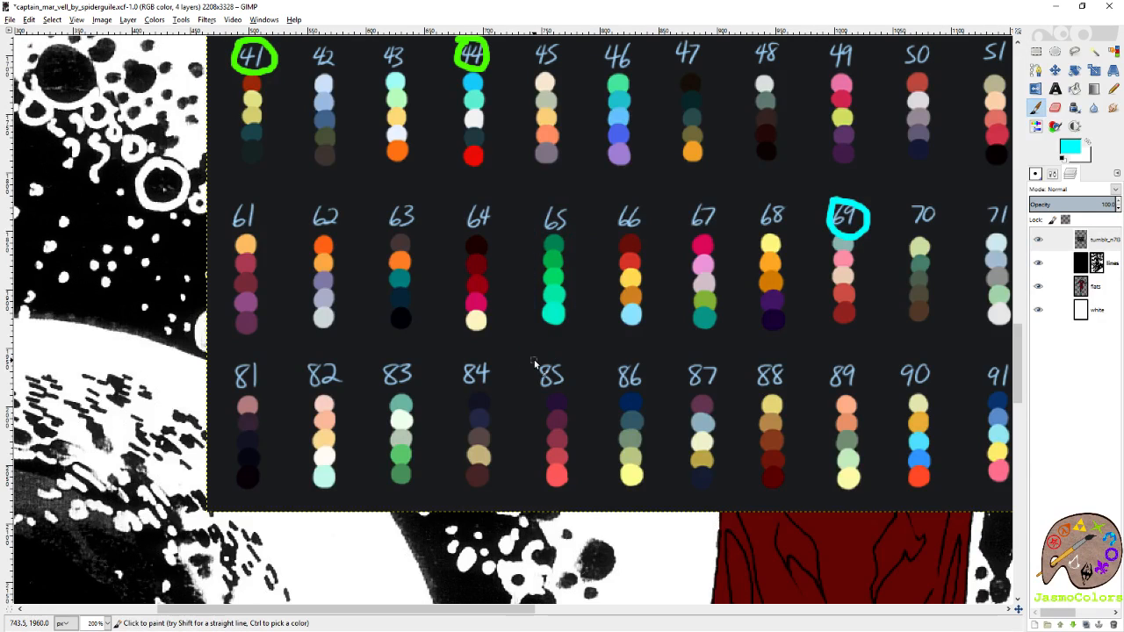
{"action": "mouse_move", "coordinate": [548, 253]}
{"action": "left_mouse_down"}
{"action": "mouse_move", "coordinate": [537, 234]}
{"action": "mouse_move", "coordinate": [566, 215]}
{"action": "left_mouse_up"}
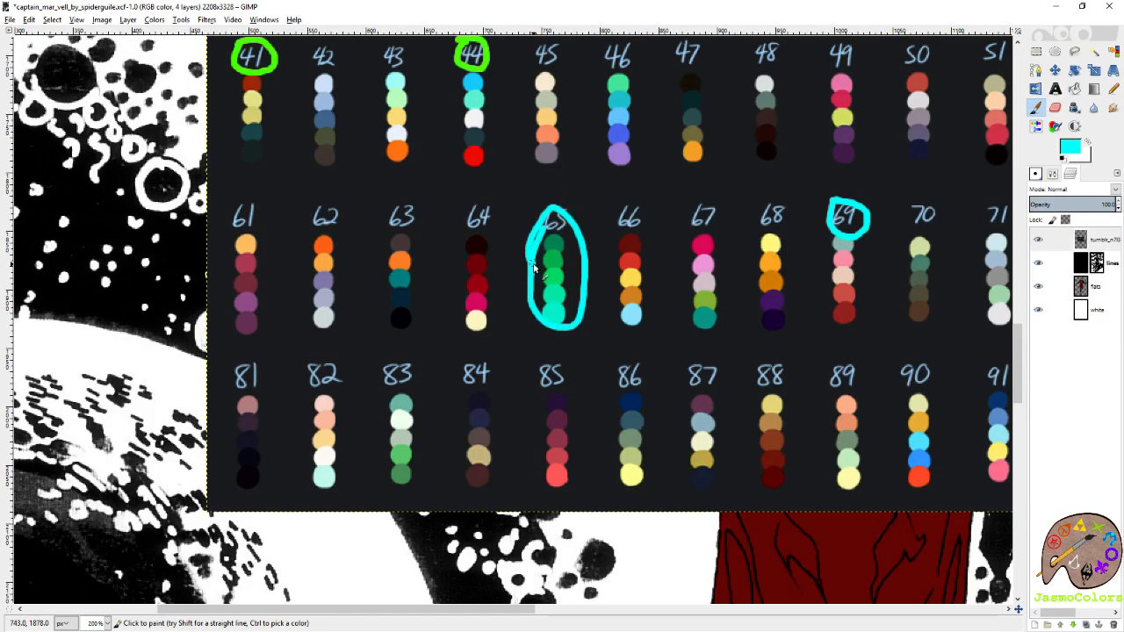
{"action": "key", "text": "ctrl+z"}
{"action": "mouse_move", "coordinate": [638, 239]}
{"action": "left_mouse_down"}
{"action": "mouse_move", "coordinate": [660, 342]}
{"action": "mouse_move", "coordinate": [630, 321]}
{"action": "mouse_move", "coordinate": [634, 336]}
{"action": "left_mouse_up"}
{"action": "key", "text": "ctrl+z"}
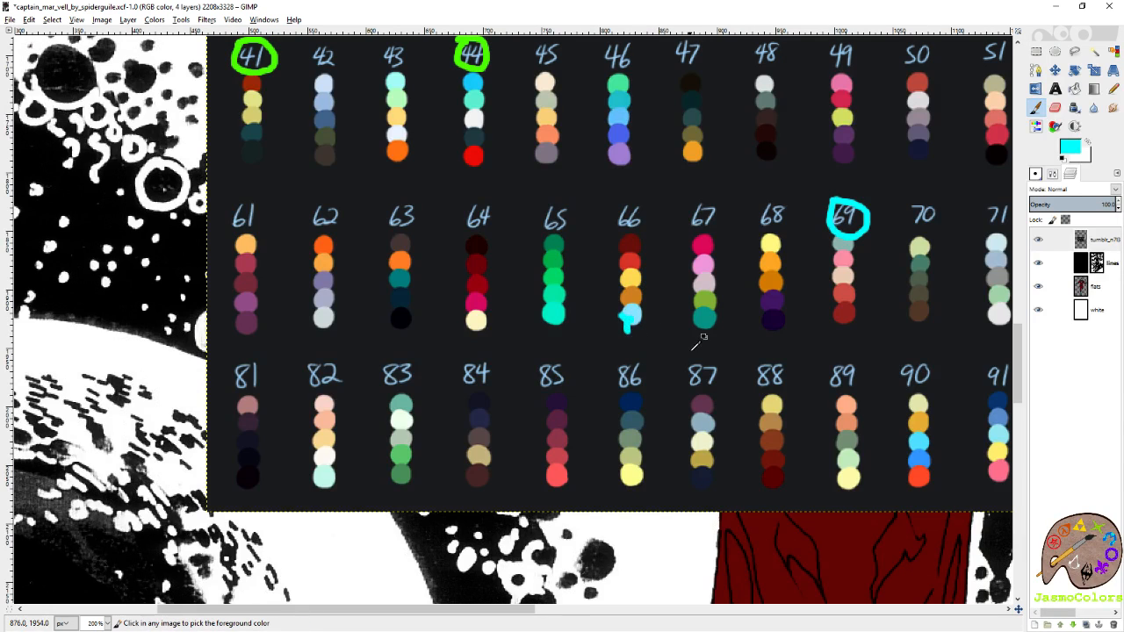
{"action": "key", "text": "ctrl+z"}
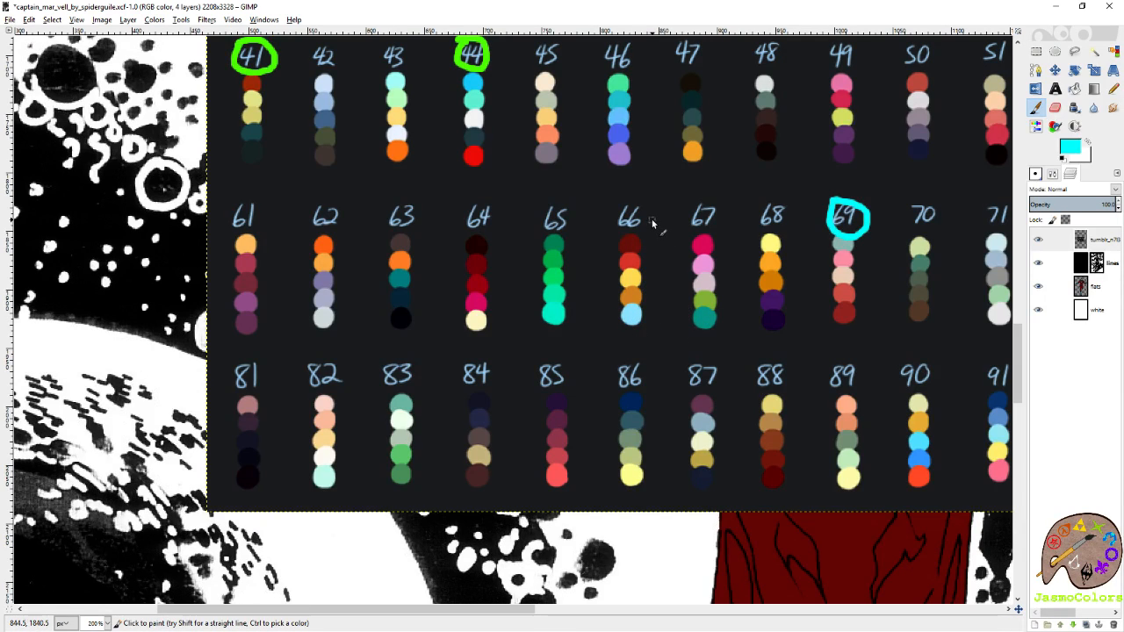
Hide the 100 Palette Challenge chart layer and select the flats layer.
{"action": "scroll", "coordinate": [510, 371], "scroll_direction": "down", "scroll_amount": 4}
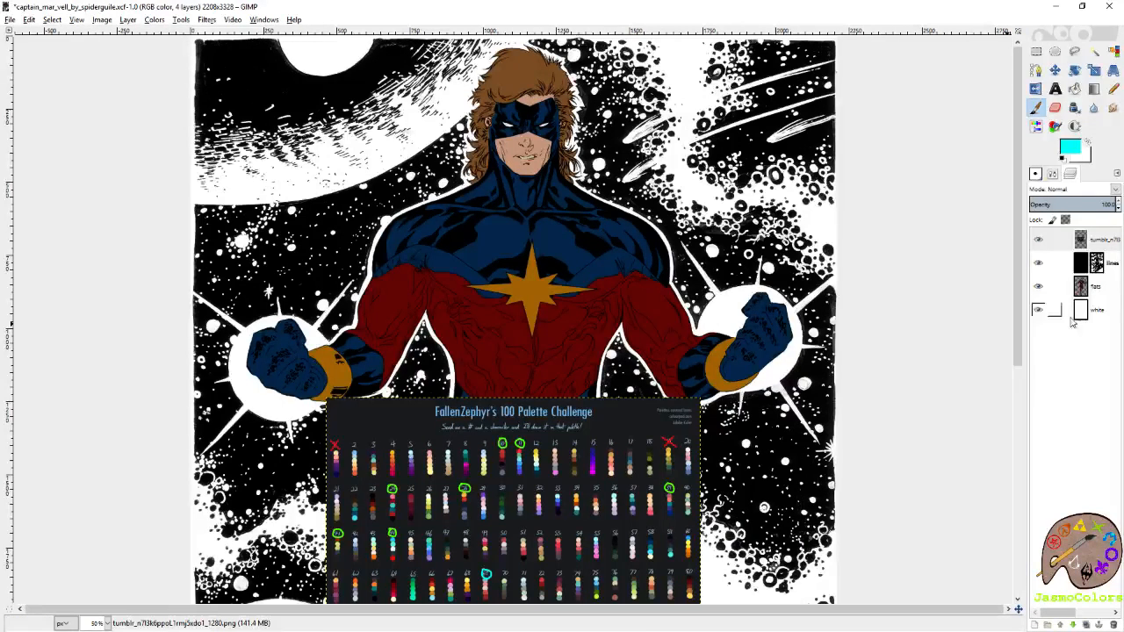
{"action": "left_click", "coordinate": [1038, 239]}
{"action": "scroll", "coordinate": [747, 256], "scroll_direction": "down", "scroll_amount": 1}
{"action": "left_click", "coordinate": [1083, 286]}
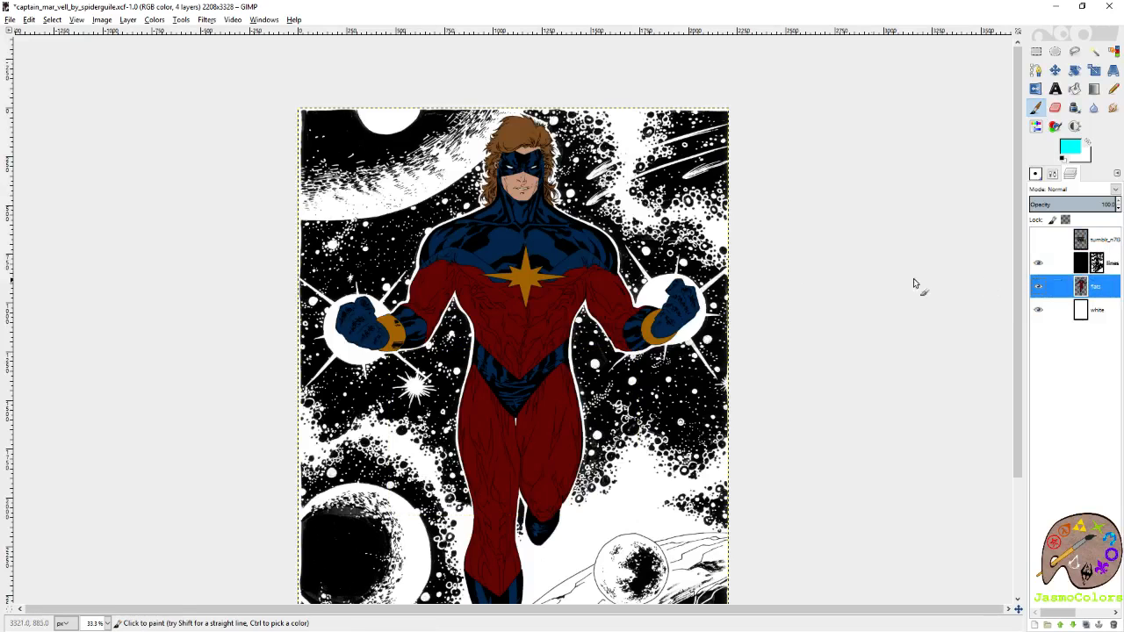
Try brush strokes over the small planets, the rocky ground and the area around the figure, undoing each one.
{"action": "scroll", "coordinate": [840, 275], "scroll_direction": "down", "scroll_amount": 2}
{"action": "scroll", "coordinate": [832, 274], "scroll_direction": "up", "scroll_amount": 1}
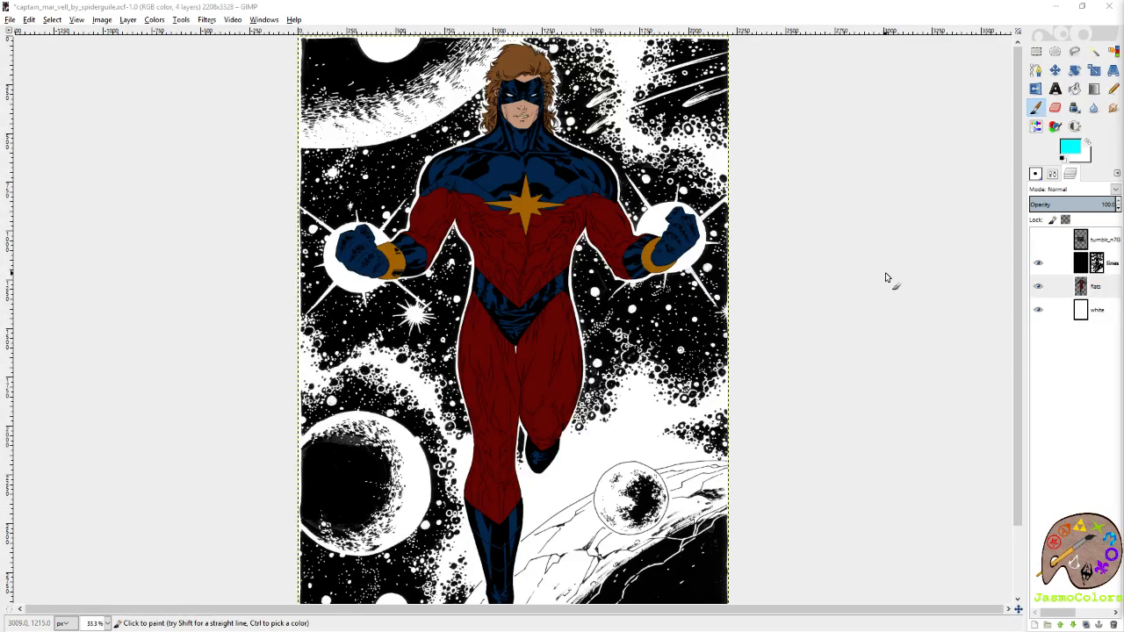
{"action": "scroll", "coordinate": [885, 275], "scroll_direction": "down", "scroll_amount": 1}
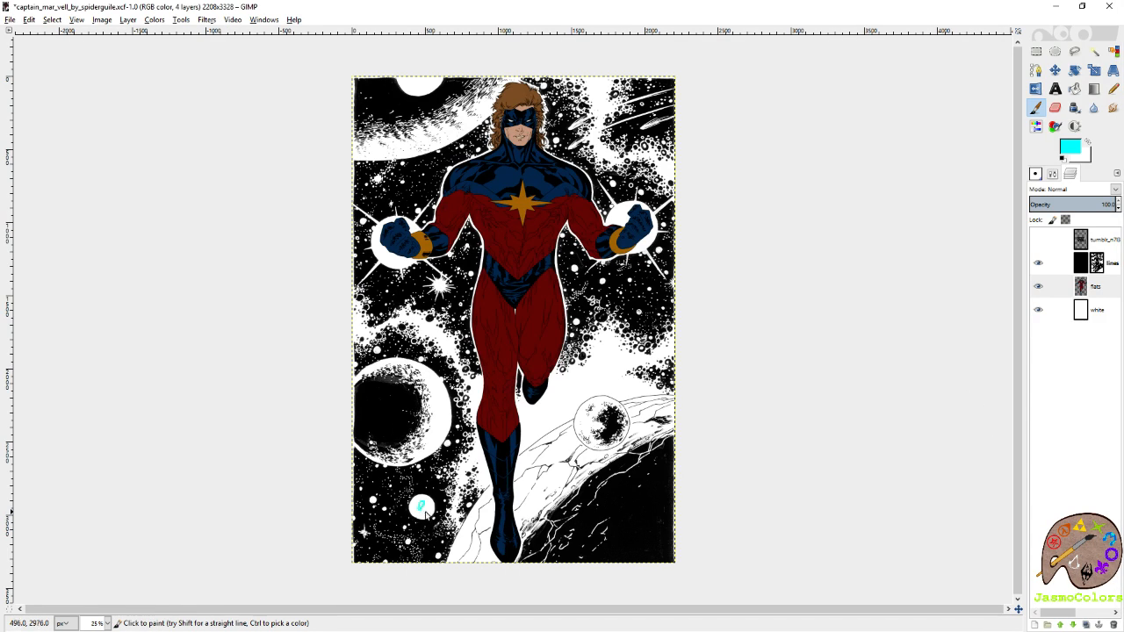
{"action": "key", "text": "ctrl+z"}
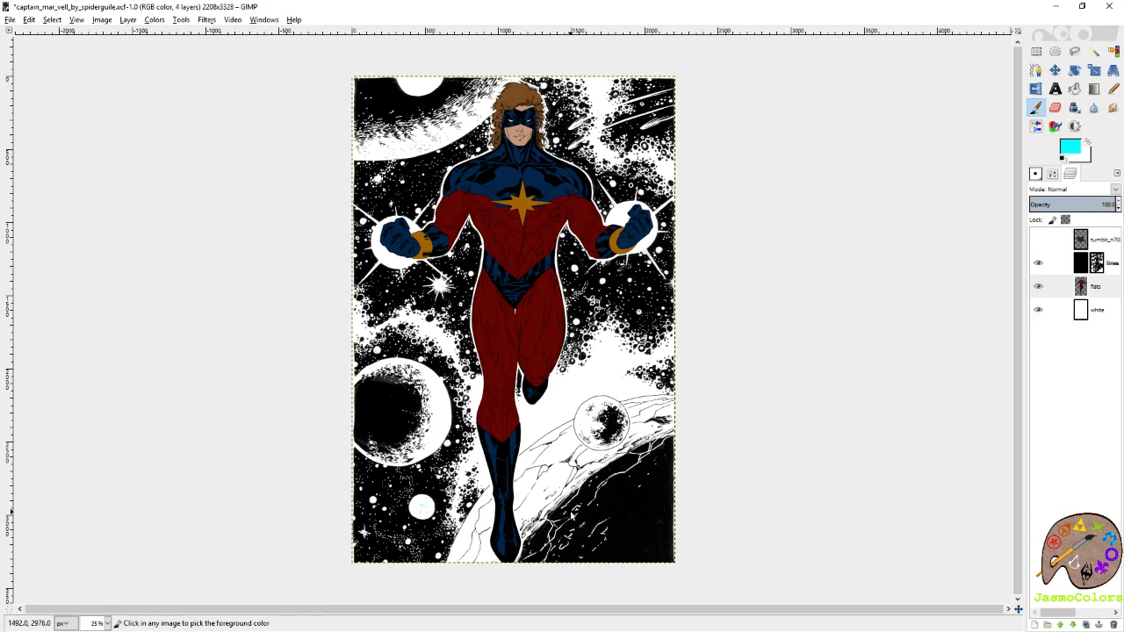
{"action": "key", "text": "ctrl+z"}
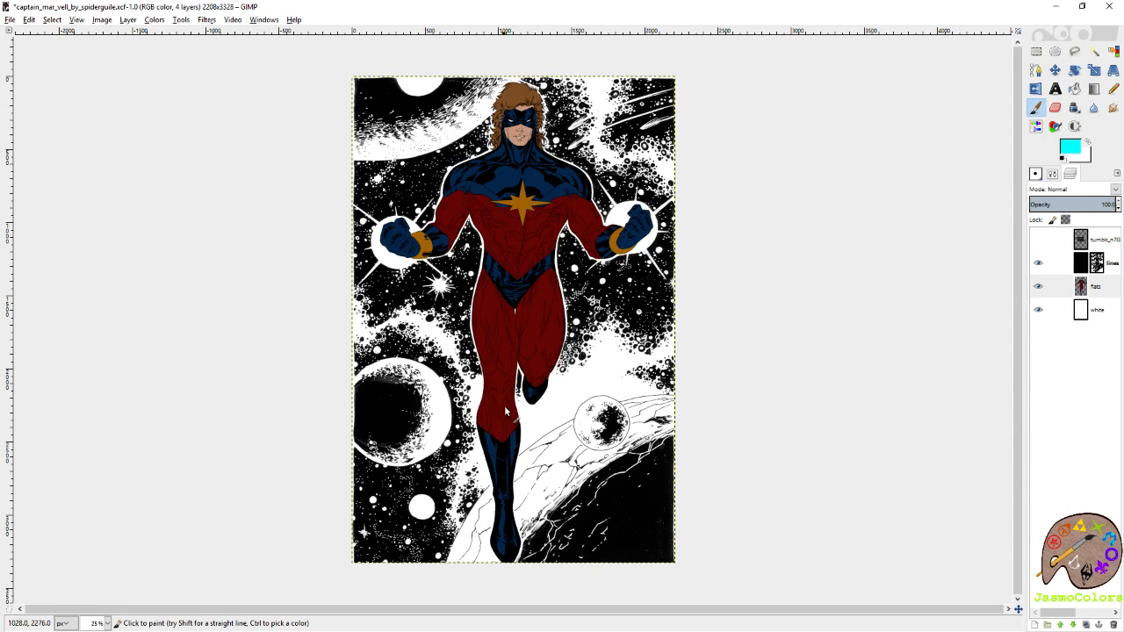
{"action": "mouse_move", "coordinate": [571, 392]}
{"action": "left_mouse_down"}
{"action": "mouse_move", "coordinate": [569, 378]}
{"action": "mouse_move", "coordinate": [566, 386]}
{"action": "left_mouse_up"}
{"action": "key", "text": "ctrl+z"}
{"action": "mouse_move", "coordinate": [663, 415]}
{"action": "left_mouse_down"}
{"action": "mouse_move", "coordinate": [631, 417]}
{"action": "mouse_move", "coordinate": [527, 510]}
{"action": "left_mouse_up"}
{"action": "key", "text": "ctrl+z"}
{"action": "left_click_drag", "start_coordinate": [601, 405], "coordinate": [576, 418]}
{"action": "key", "text": "ctrl+z"}
{"action": "mouse_move", "coordinate": [496, 102]}
{"action": "left_mouse_down"}
{"action": "mouse_move", "coordinate": [460, 132]}
{"action": "mouse_move", "coordinate": [368, 151]}
{"action": "left_mouse_up"}
{"action": "key", "text": "ctrl+z"}
{"action": "left_click_drag", "start_coordinate": [566, 406], "coordinate": [564, 412]}
{"action": "key", "text": "ctrl+z"}
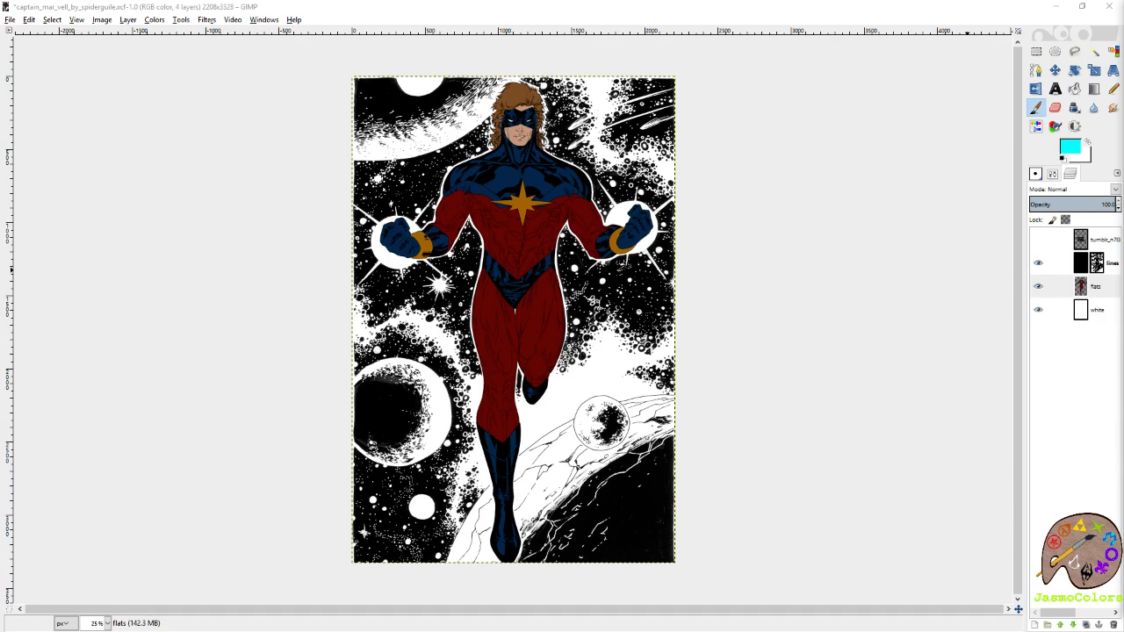
Switch to the browser, view the first Captain Mar-Vell picture in the Bing image results enlarged, and return to GIMP.
{"action": "left_click_drag", "start_coordinate": [1123, 7], "coordinate": [983, 1]}
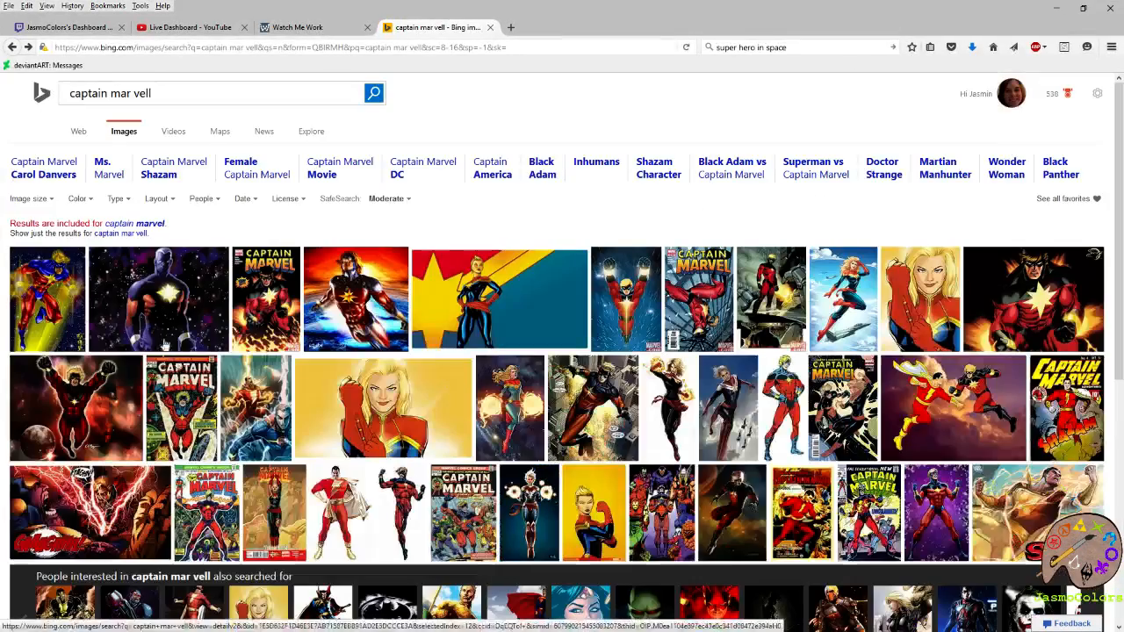
{"action": "left_click", "coordinate": [99, 297]}
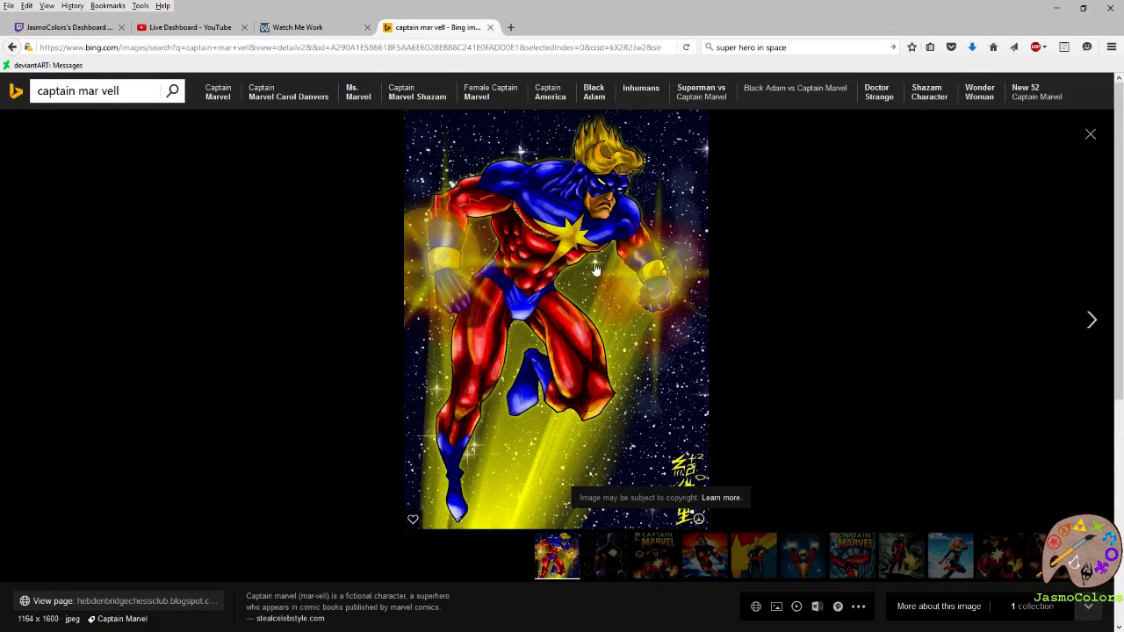
{"action": "left_click", "coordinate": [1091, 138]}
{"action": "left_click", "coordinate": [1057, 8]}
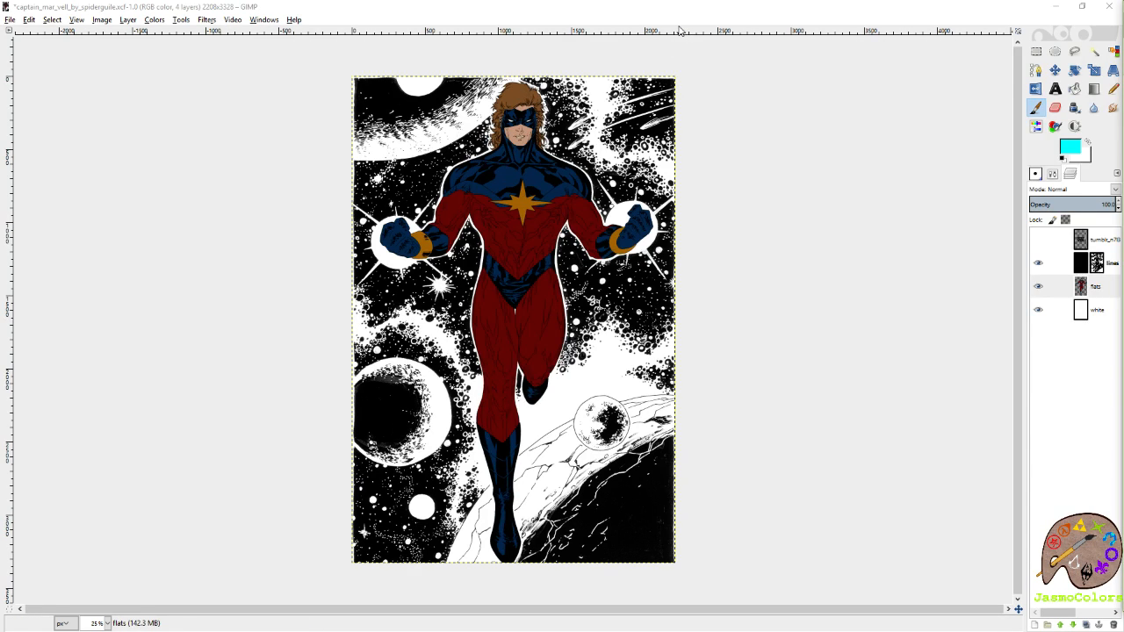
Show the palette chart layer and pick palette 41's red as foreground colour and its dark teal as background colour.
{"action": "left_click", "coordinate": [1038, 240]}
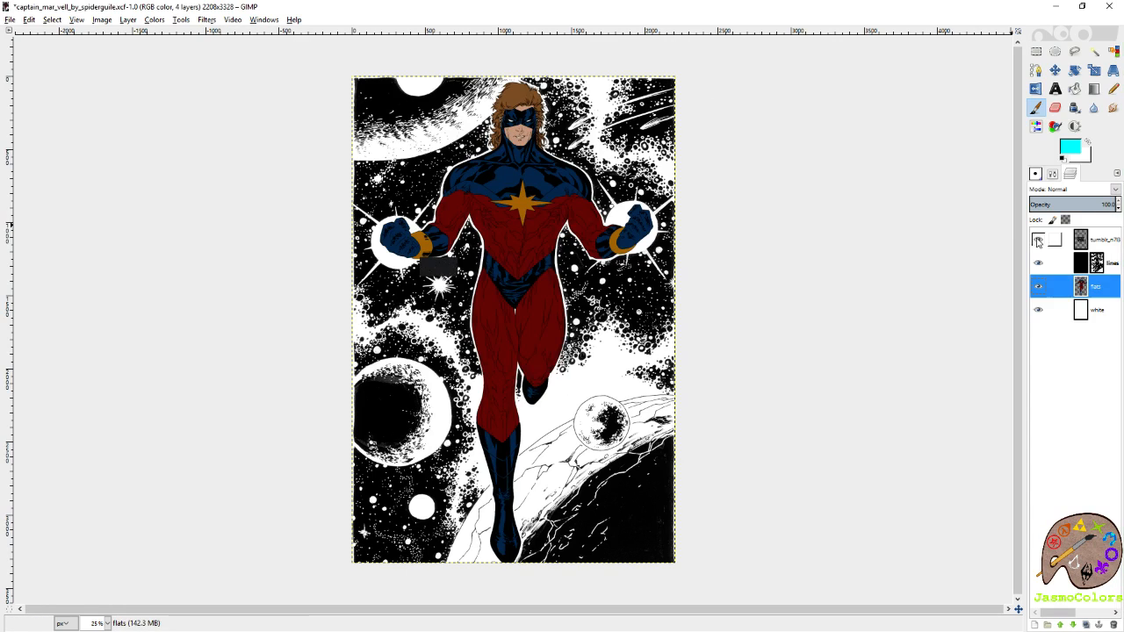
{"action": "left_click", "coordinate": [1081, 240]}
{"action": "scroll", "coordinate": [457, 374], "scroll_direction": "up", "scroll_amount": 3}
{"action": "scroll", "coordinate": [457, 374], "scroll_direction": "up", "scroll_amount": 5}
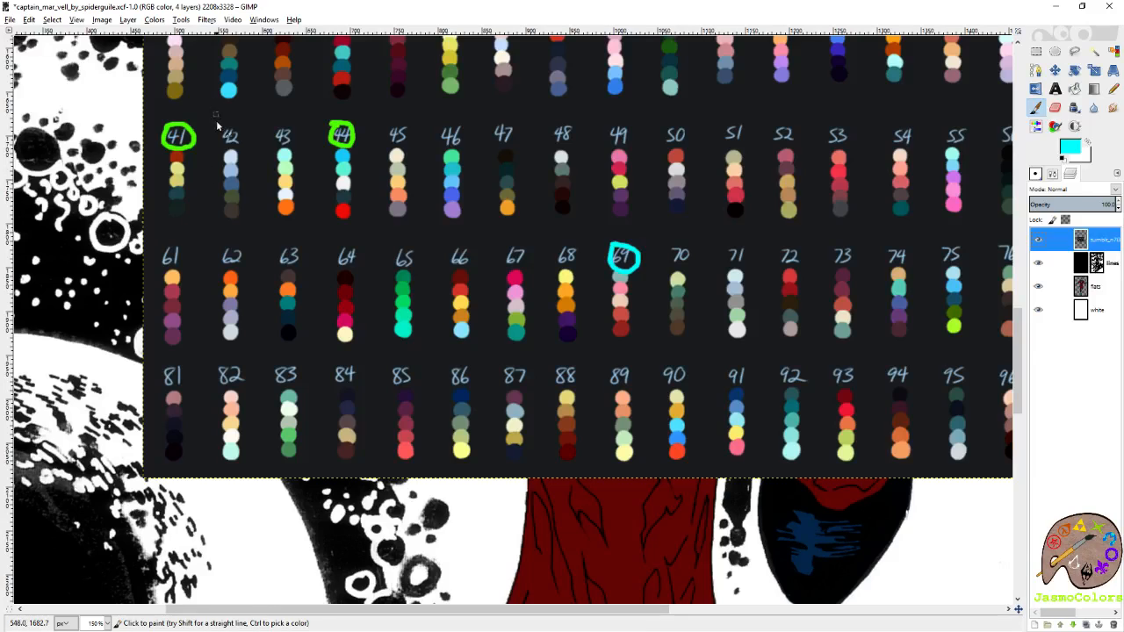
{"action": "scroll", "coordinate": [156, 147], "scroll_direction": "up", "scroll_amount": 2}
{"action": "scroll", "coordinate": [156, 147], "scroll_direction": "up", "scroll_amount": 1}
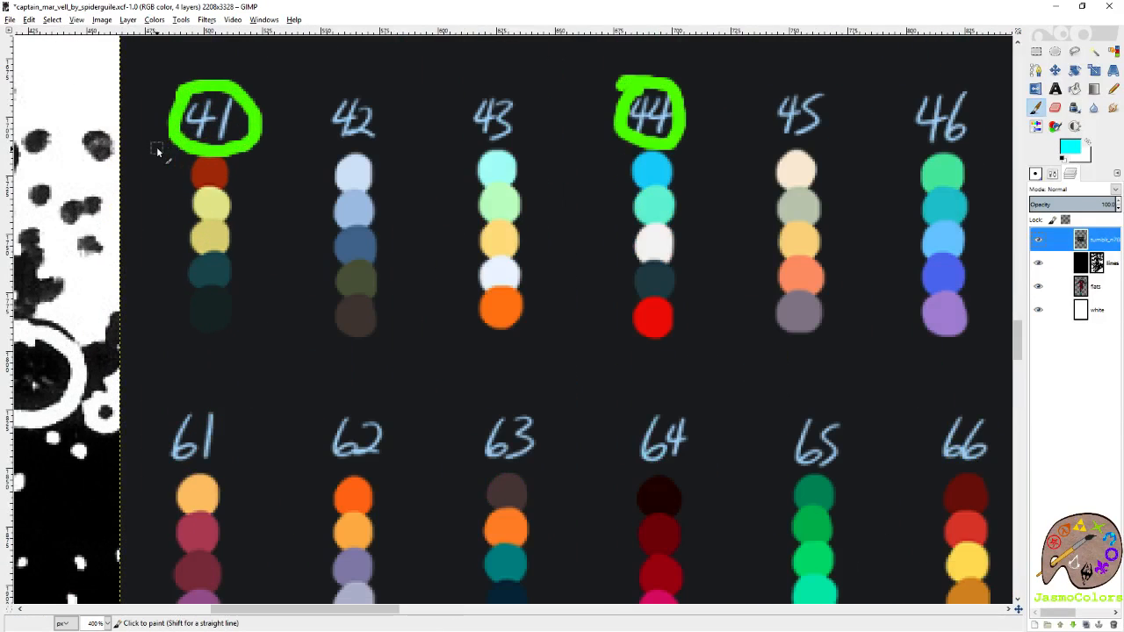
{"action": "left_click", "coordinate": [215, 180], "text": "ctrl"}
{"action": "key", "text": "shift+e"}
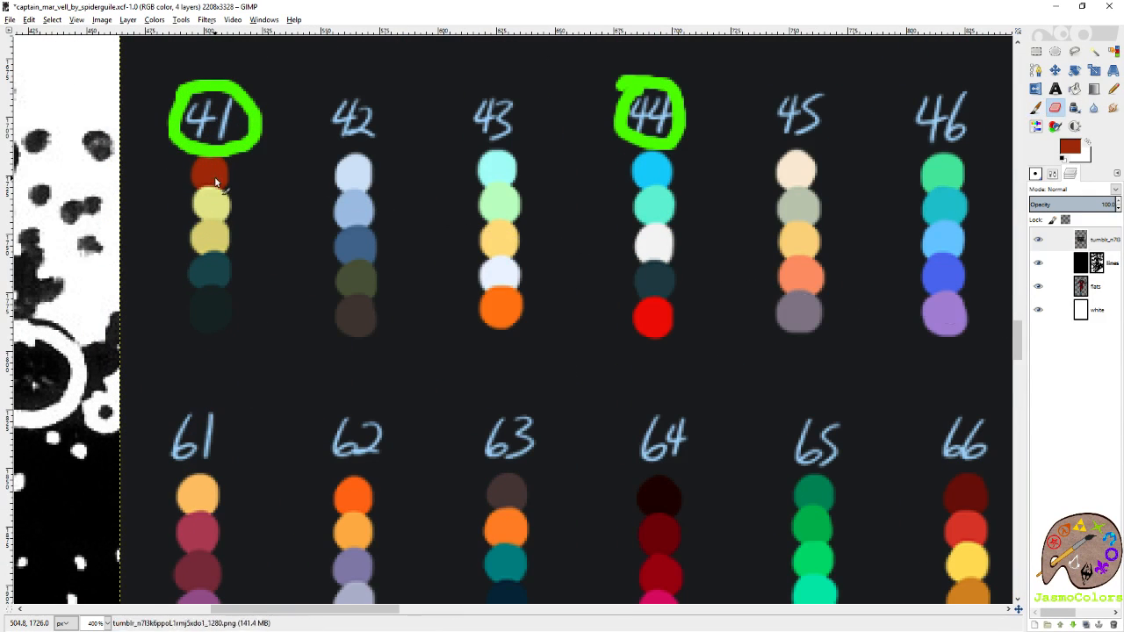
{"action": "left_click", "coordinate": [216, 256], "text": "ctrl"}
Hide the palette chart and bucket-fill the suit's red areas with palette 41's red and the trunks with dark teal on the flats layer.
{"action": "left_click", "coordinate": [1037, 239]}
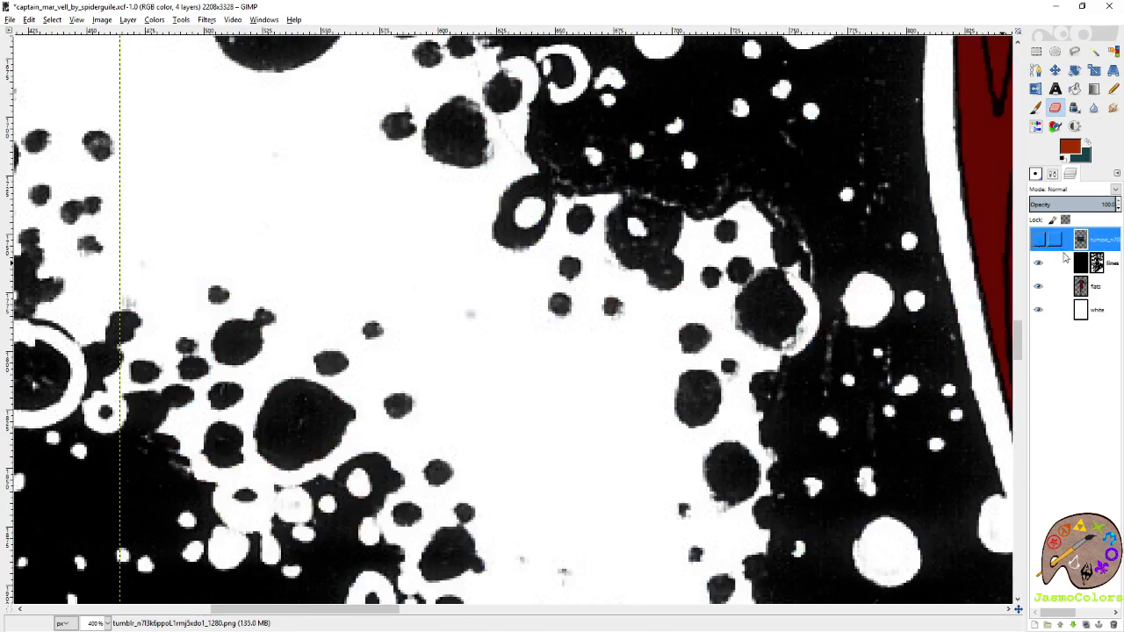
{"action": "left_click", "coordinate": [1098, 286]}
{"action": "scroll", "coordinate": [627, 289], "scroll_direction": "down", "scroll_amount": 3}
{"action": "scroll", "coordinate": [727, 274], "scroll_direction": "down", "scroll_amount": 1}
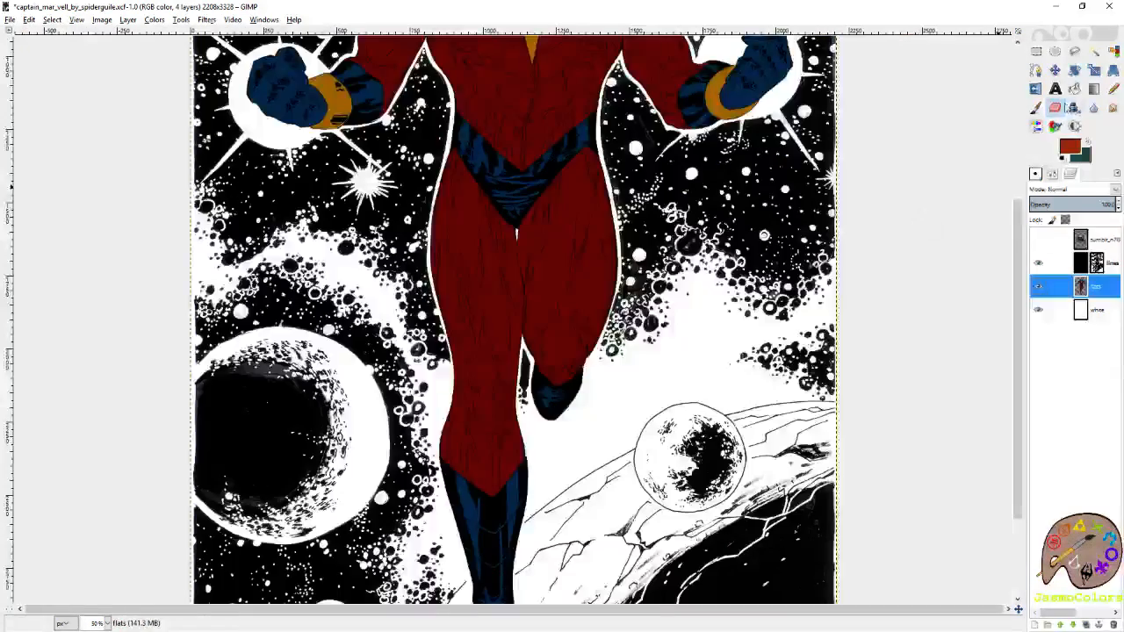
{"action": "left_click", "coordinate": [1075, 89]}
{"action": "scroll", "coordinate": [491, 312], "scroll_direction": "up", "scroll_amount": 5}
{"action": "left_click", "coordinate": [480, 316]}
{"action": "scroll", "coordinate": [478, 314], "scroll_direction": "down", "scroll_amount": 5}
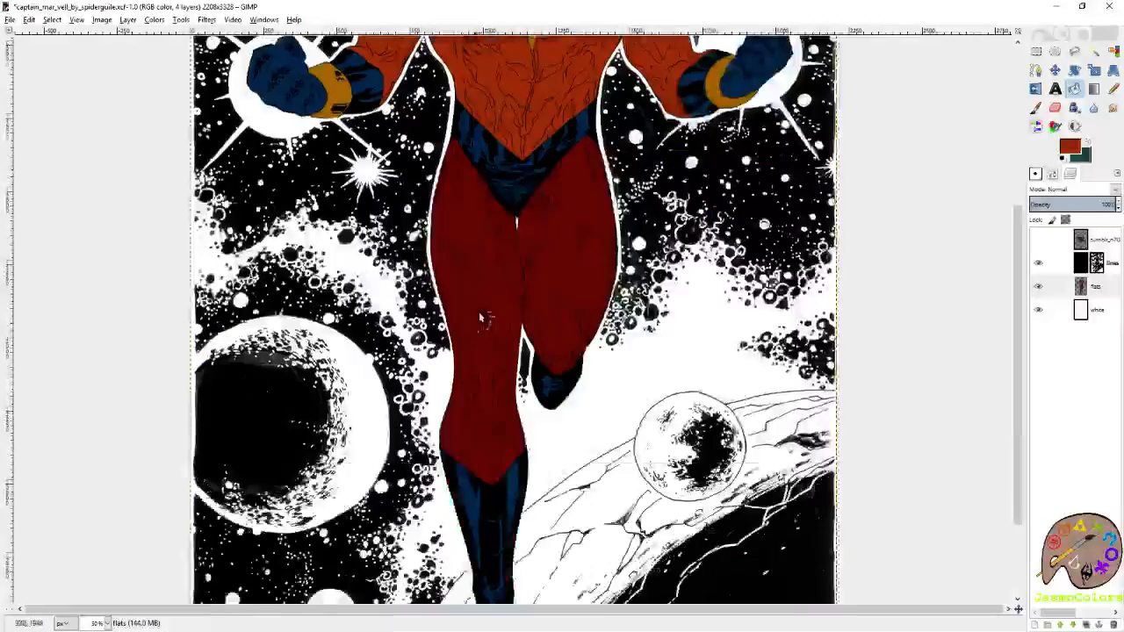
{"action": "left_click", "coordinate": [472, 308]}
{"action": "scroll", "coordinate": [492, 311], "scroll_direction": "up", "scroll_amount": 3}
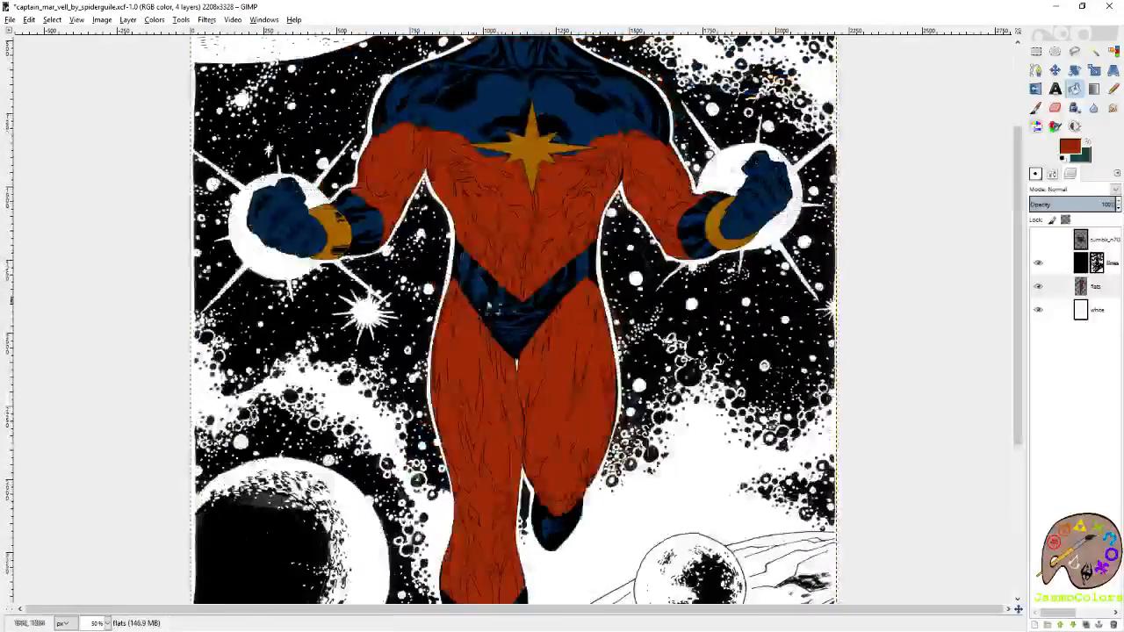
Fill the blue upper chest, sleeve cuffs, gloves and boots with the dark teal.
{"action": "left_click", "coordinate": [488, 72], "text": "ctrl"}
{"action": "left_click", "coordinate": [359, 226], "text": "ctrl"}
{"action": "left_click", "coordinate": [309, 238], "text": "ctrl"}
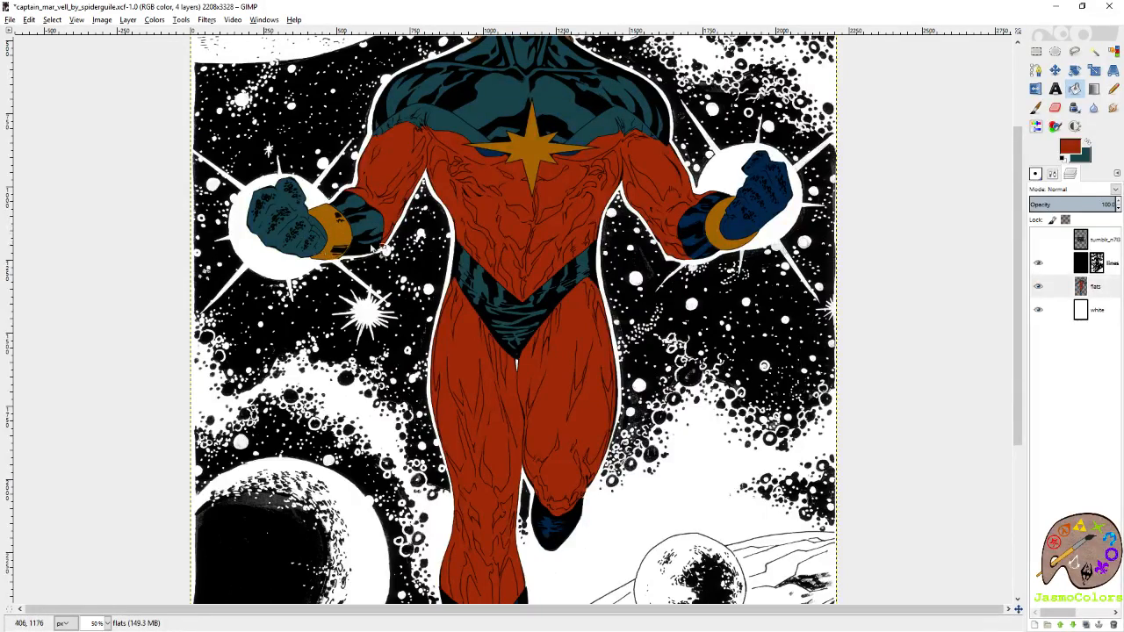
{"action": "left_click", "coordinate": [746, 216], "text": "ctrl"}
{"action": "left_click", "coordinate": [698, 230], "text": "ctrl"}
{"action": "scroll", "coordinate": [534, 417], "scroll_direction": "down", "scroll_amount": 5}
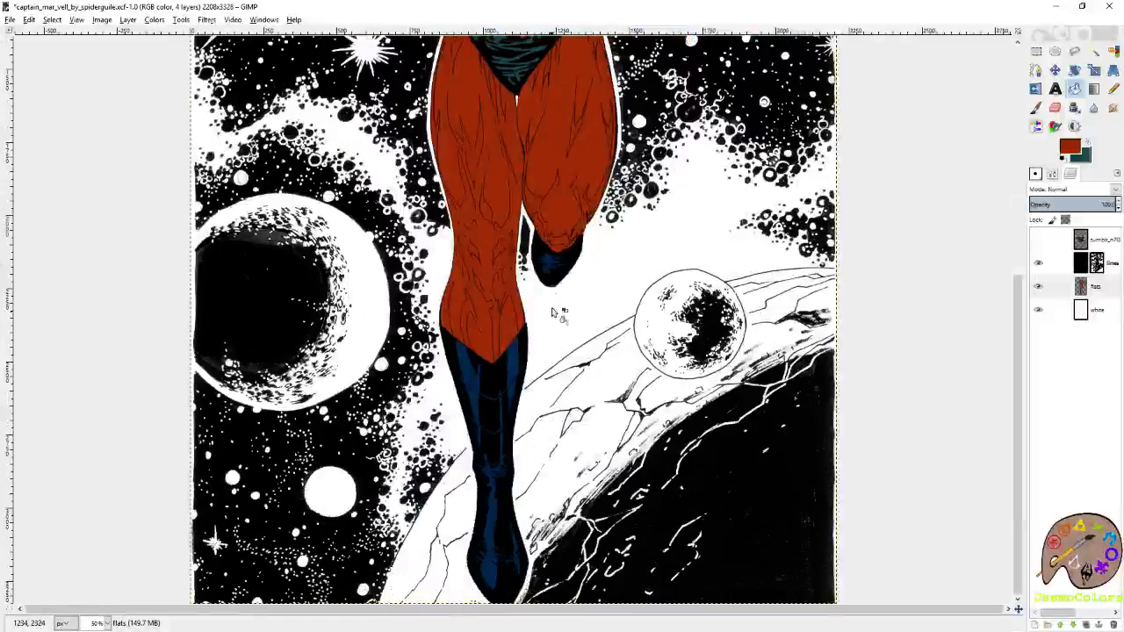
{"action": "left_click", "coordinate": [551, 259], "text": "ctrl"}
{"action": "left_click", "coordinate": [498, 402], "text": "ctrl"}
Fill the leftover blue sliver beside the chest star with the dark teal.
{"action": "scroll", "coordinate": [645, 366], "scroll_direction": "up", "scroll_amount": 5}
{"action": "scroll", "coordinate": [656, 365], "scroll_direction": "up", "scroll_amount": 3}
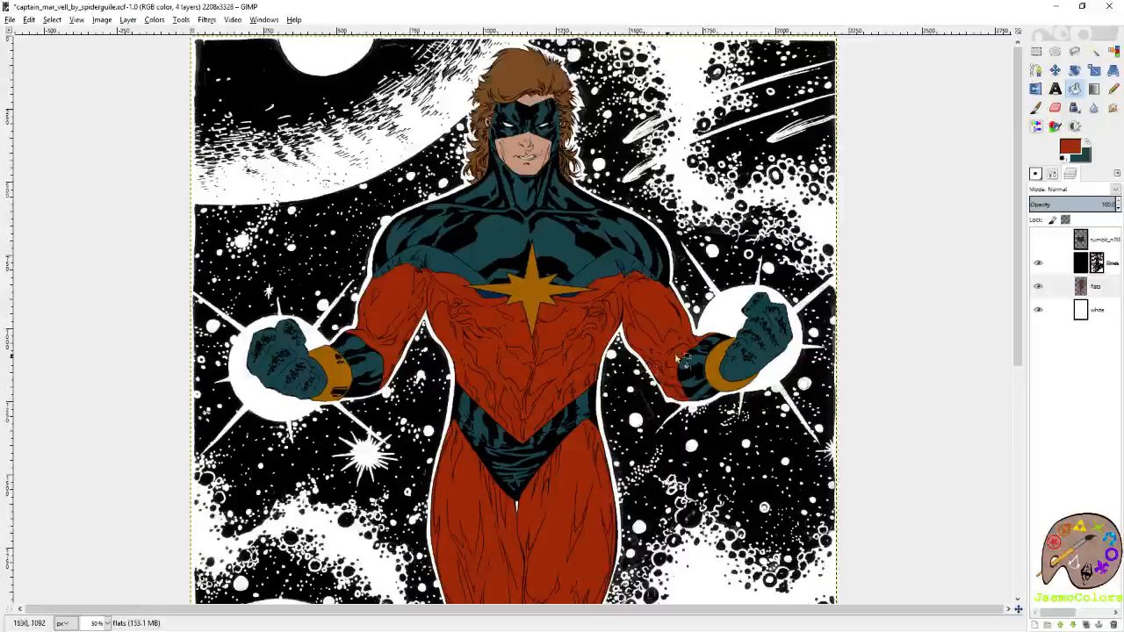
{"action": "scroll", "coordinate": [517, 304], "scroll_direction": "up", "scroll_amount": 2, "text": "ctrl"}
{"action": "left_click", "coordinate": [472, 282], "text": "ctrl"}
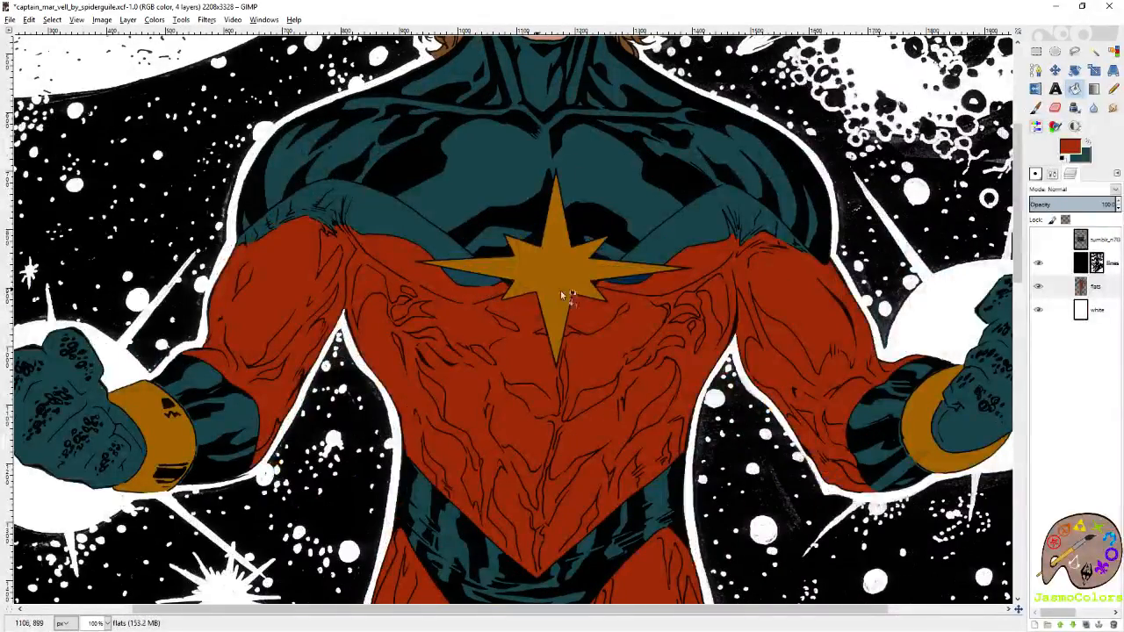
{"action": "scroll", "coordinate": [632, 281], "scroll_direction": "down", "scroll_amount": 1, "text": "ctrl"}
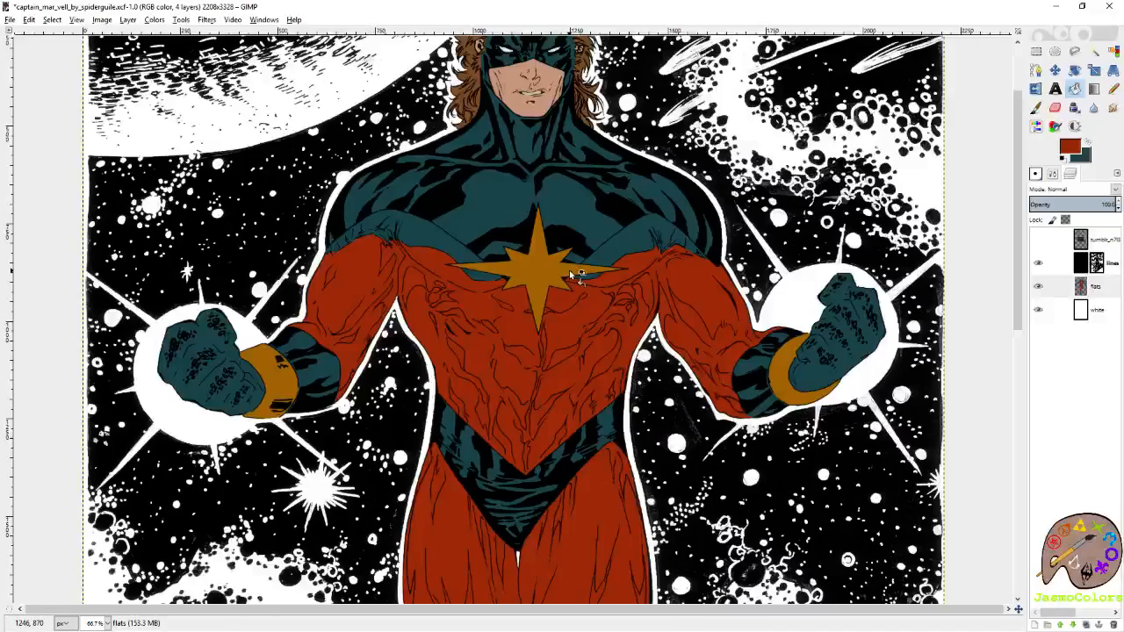
Show the palette chart layer again and pick palette 41's light yellow as foreground and its darker yellow as background colour.
{"action": "scroll", "coordinate": [575, 276], "scroll_direction": "down", "scroll_amount": 1, "text": "ctrl"}
{"action": "left_click", "coordinate": [1037, 241]}
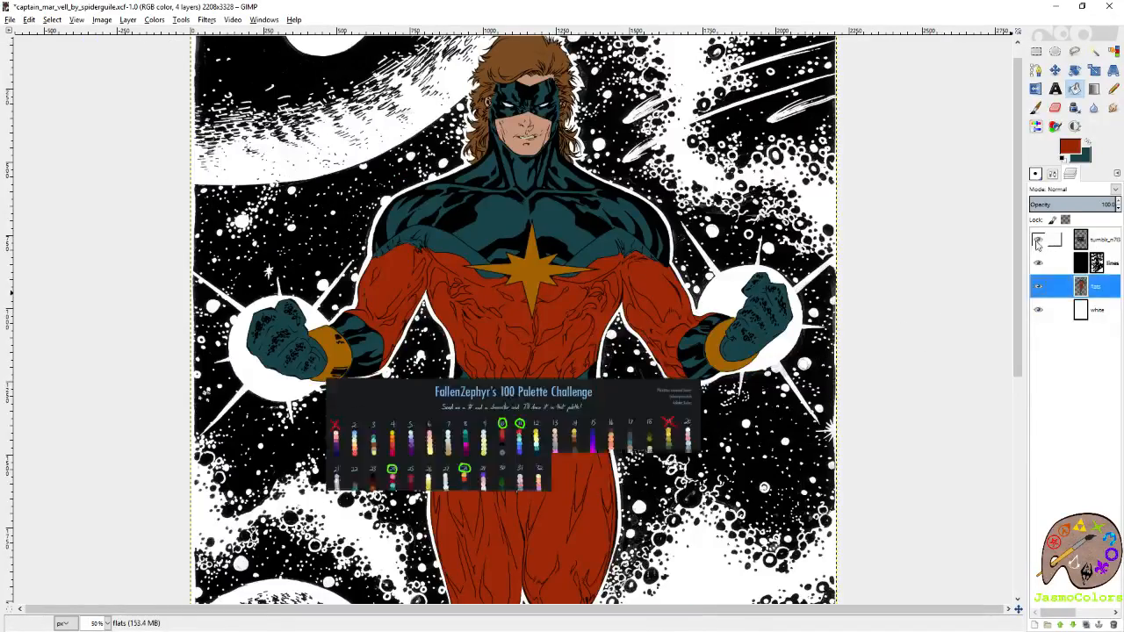
{"action": "left_click", "coordinate": [1084, 239]}
{"action": "scroll", "coordinate": [562, 276], "scroll_direction": "down", "scroll_amount": 3}
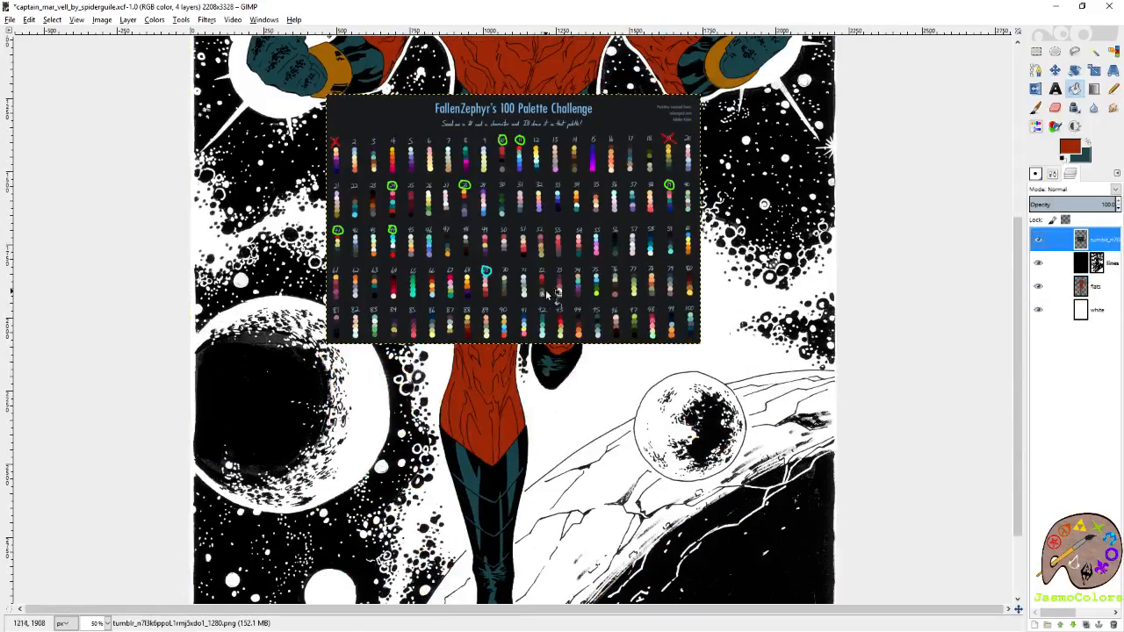
{"action": "scroll", "coordinate": [351, 224], "scroll_direction": "up", "scroll_amount": 4, "text": "ctrl"}
{"action": "key", "text": "n"}
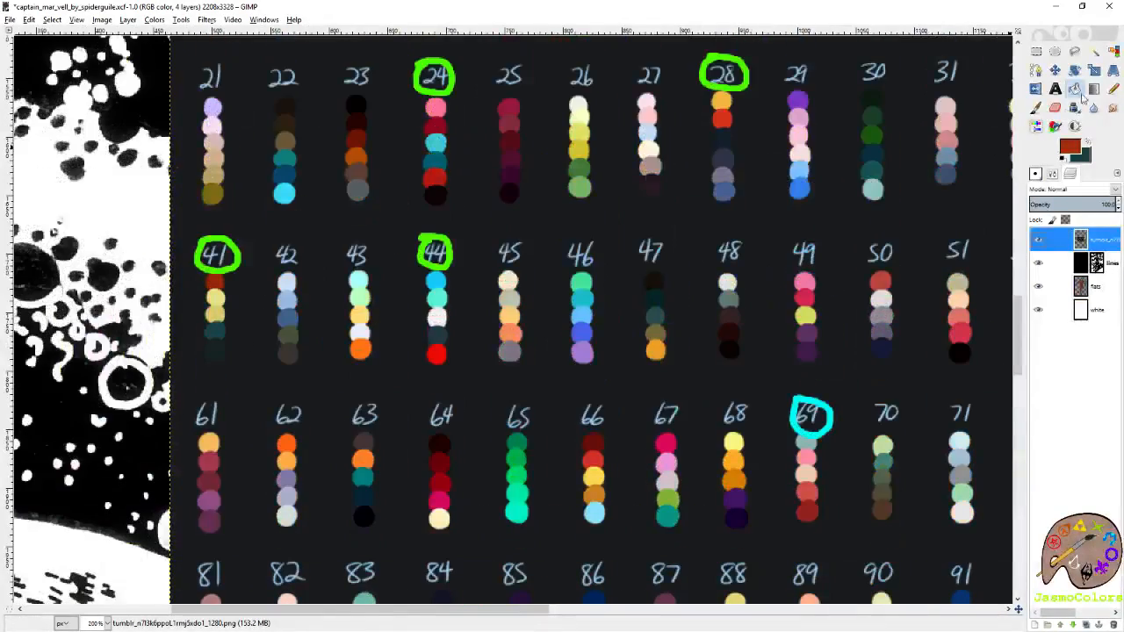
{"action": "key", "text": "shift+e"}
{"action": "left_click", "coordinate": [214, 301], "text": "ctrl"}
Hide the palette chart layer and make the flats layer active.
{"action": "left_click", "coordinate": [1038, 239]}
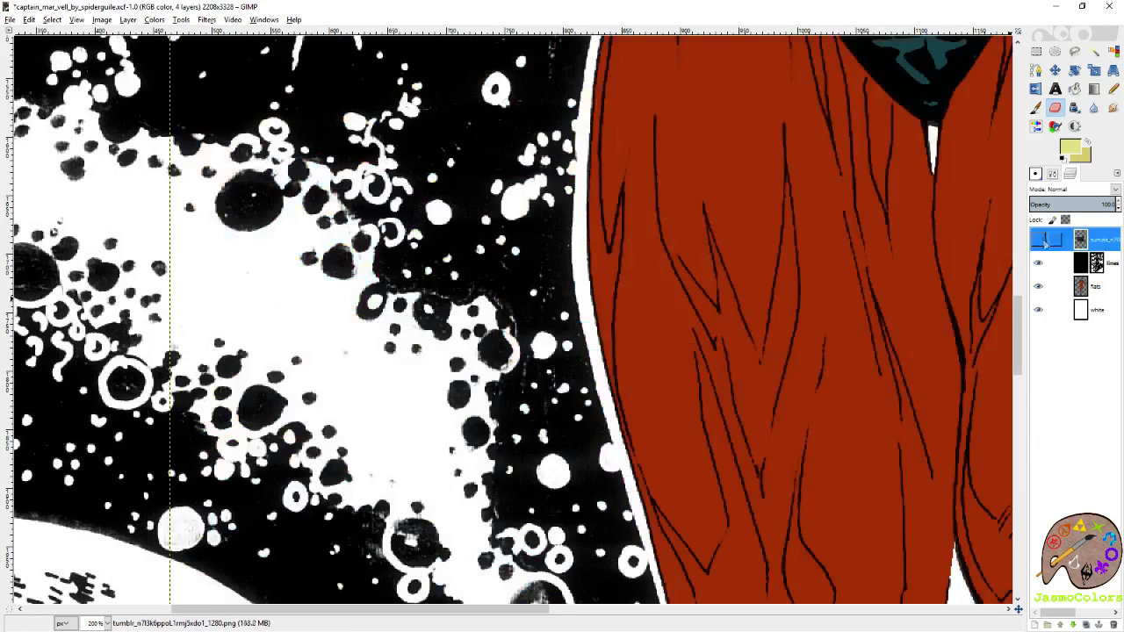
{"action": "left_click", "coordinate": [1094, 287]}
{"action": "scroll", "coordinate": [747, 338], "scroll_direction": "right", "scroll_amount": 2}
{"action": "scroll", "coordinate": [726, 340], "scroll_direction": "up", "scroll_amount": 7}
{"action": "scroll", "coordinate": [656, 380], "scroll_direction": "up", "scroll_amount": 3}
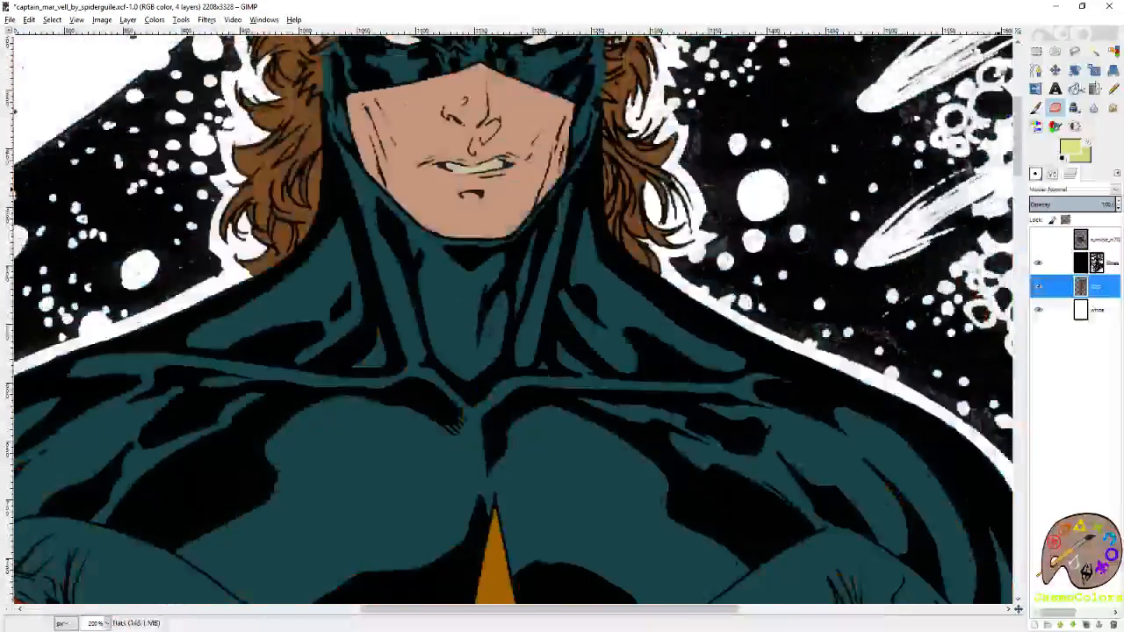
Try filling the face, forehead and ears with palette 41's light yellow and the hair with its darker yellow.
{"action": "left_click", "coordinate": [1075, 89]}
{"action": "scroll", "coordinate": [817, 421], "scroll_direction": "up", "scroll_amount": 1}
{"action": "left_click", "coordinate": [509, 265]}
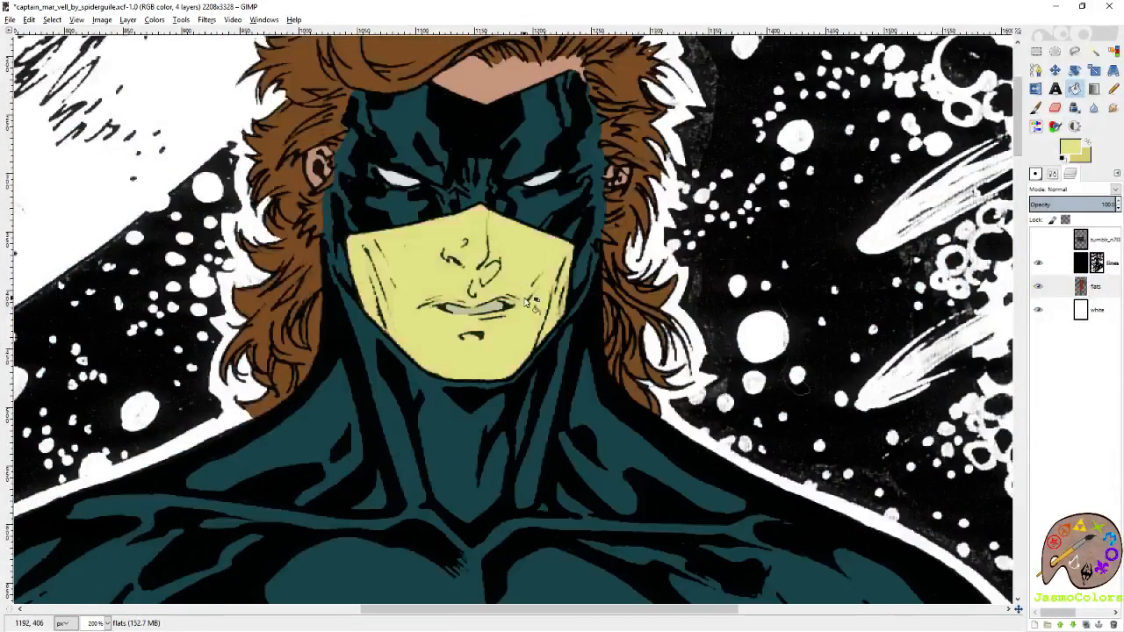
{"action": "scroll", "coordinate": [527, 298], "scroll_direction": "up", "scroll_amount": 2}
{"action": "left_click", "coordinate": [518, 223]}
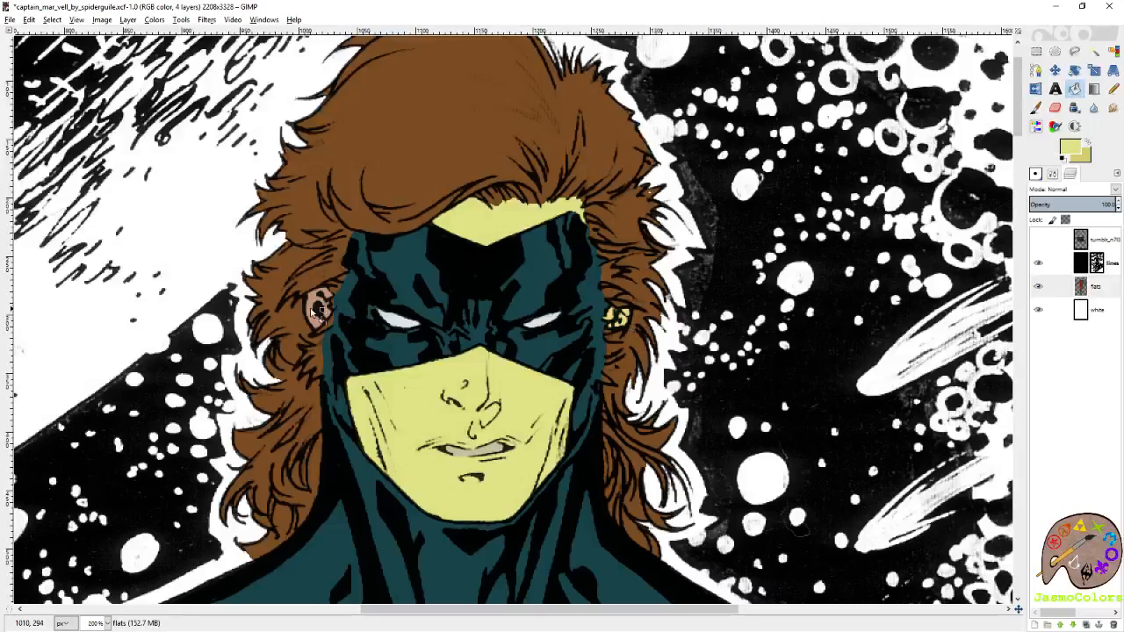
{"action": "left_click", "coordinate": [320, 307]}
{"action": "left_click", "coordinate": [378, 186]}
{"action": "scroll", "coordinate": [607, 325], "scroll_direction": "down", "scroll_amount": 5}
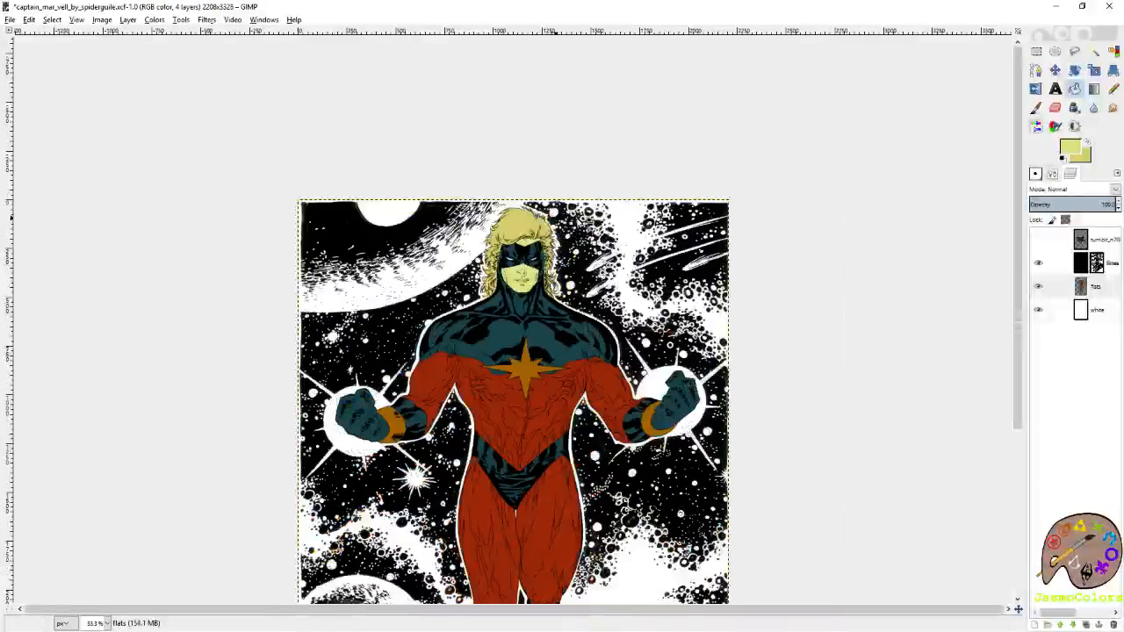
{"action": "scroll", "coordinate": [760, 272], "scroll_direction": "down", "scroll_amount": 3}
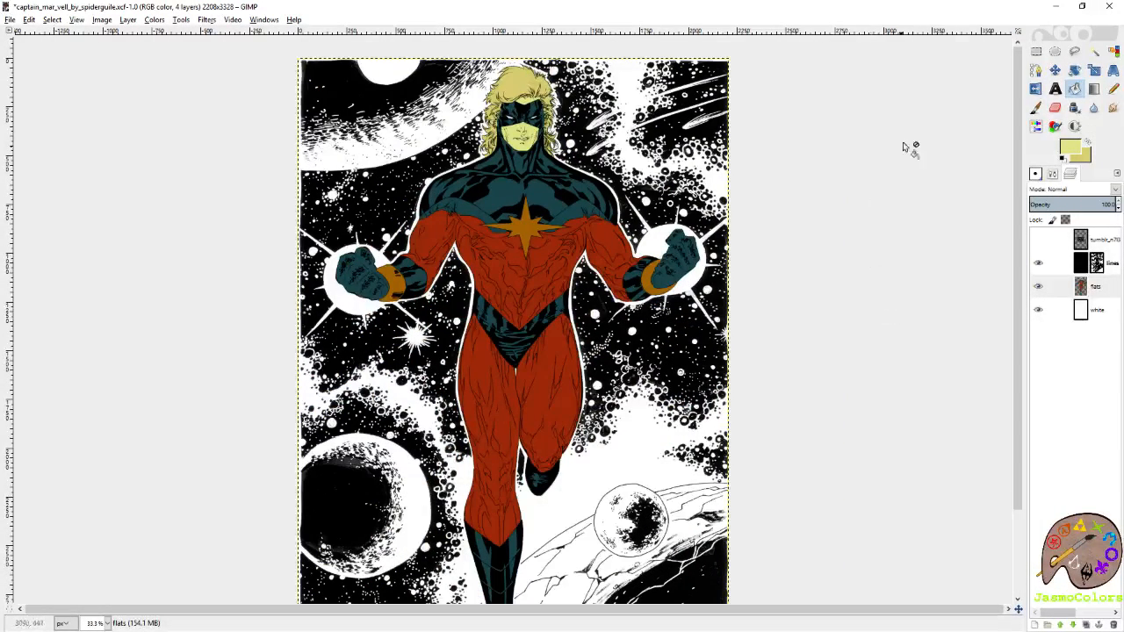
Undo the yellow fills on the hair and skin.
{"action": "scroll", "coordinate": [522, 82], "scroll_direction": "up", "scroll_amount": 1}
{"action": "scroll", "coordinate": [527, 82], "scroll_direction": "up", "scroll_amount": 3}
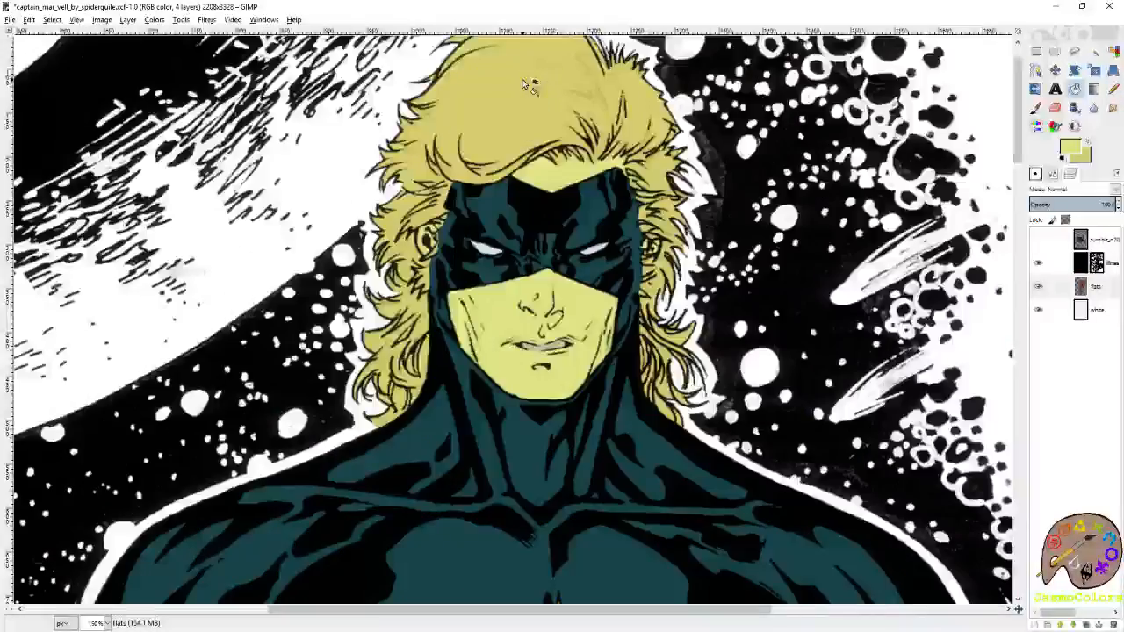
{"action": "scroll", "coordinate": [527, 83], "scroll_direction": "down", "scroll_amount": 5}
{"action": "key", "text": "ctrl+z"}
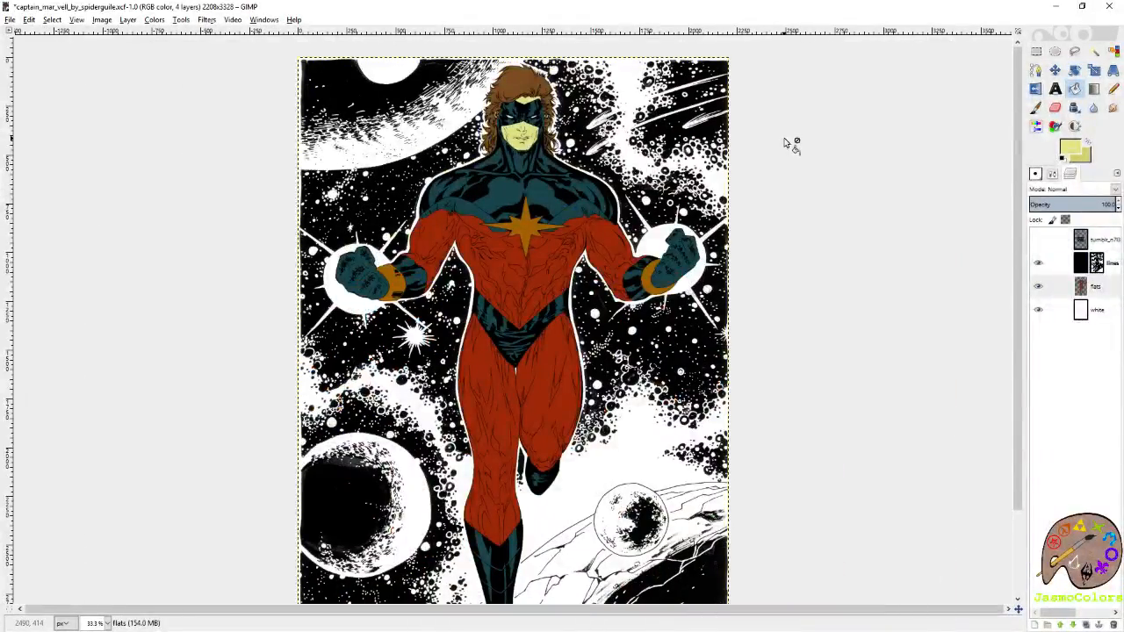
{"action": "key", "text": "ctrl+z"}
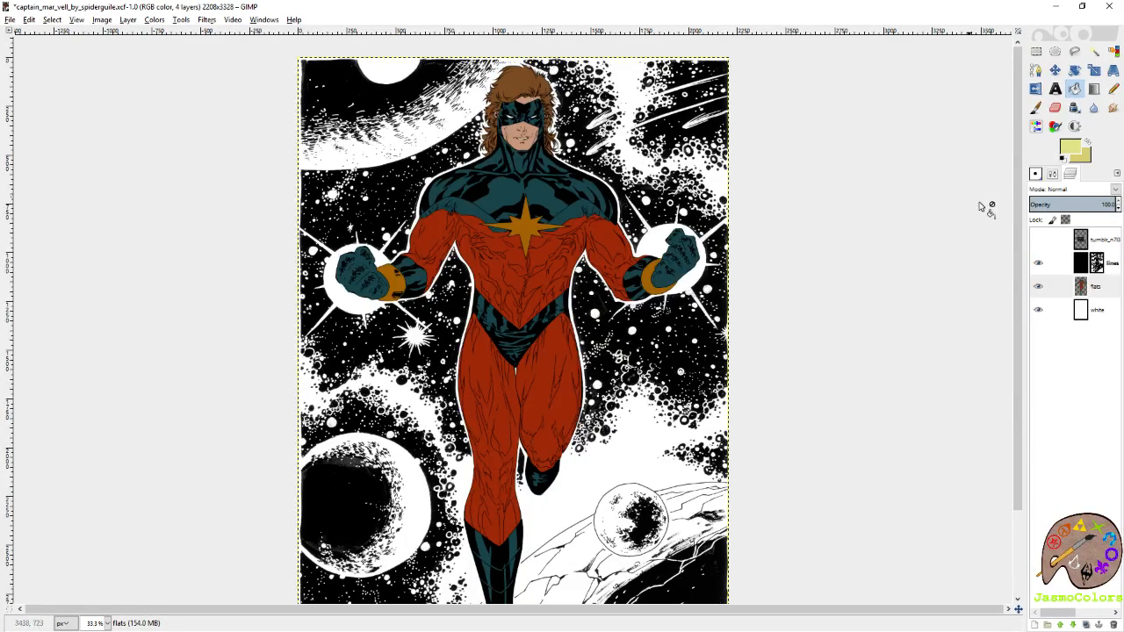
Bucket-fill both orange wristbands and the chest star with palette 41's darker yellow.
{"action": "scroll", "coordinate": [608, 330], "scroll_direction": "up", "scroll_amount": 3}
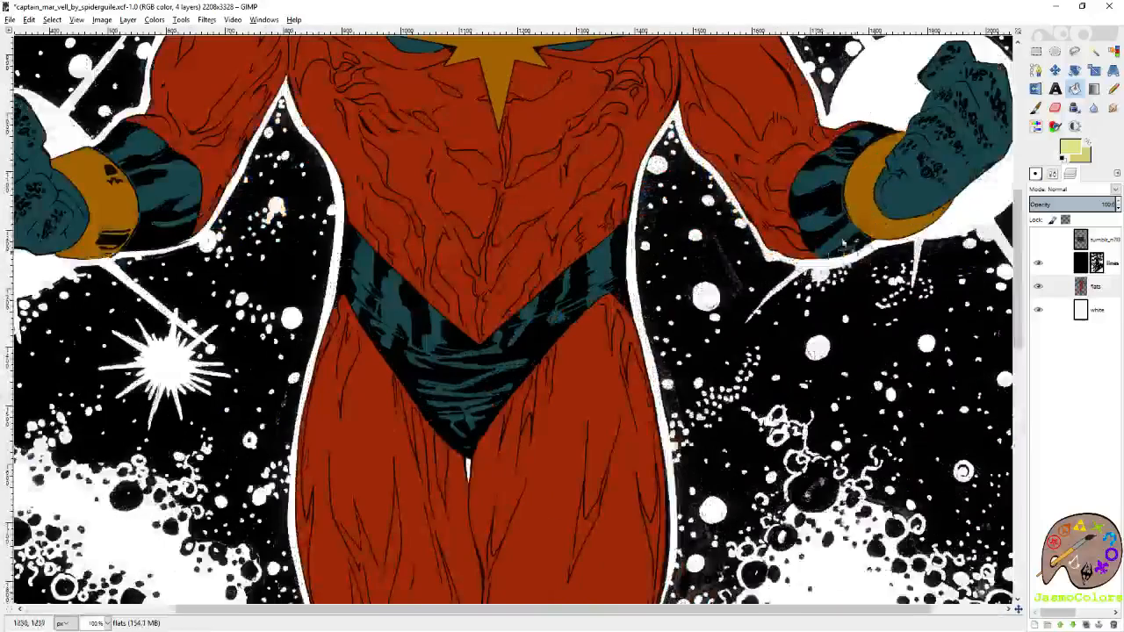
{"action": "left_click", "coordinate": [881, 220]}
{"action": "scroll", "coordinate": [852, 222], "scroll_direction": "left", "scroll_amount": 3}
{"action": "left_click", "coordinate": [314, 223]}
{"action": "scroll", "coordinate": [314, 222], "scroll_direction": "down", "scroll_amount": 2}
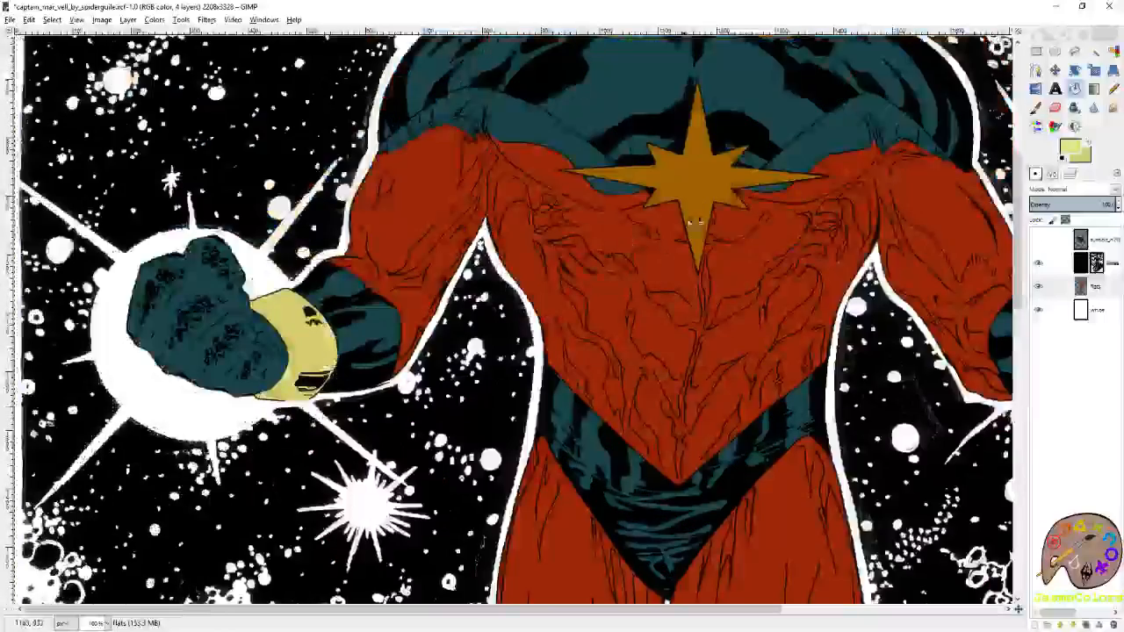
{"action": "left_click", "coordinate": [689, 180]}
{"action": "scroll", "coordinate": [572, 207], "scroll_direction": "down", "scroll_amount": 2}
{"action": "scroll", "coordinate": [572, 207], "scroll_direction": "down", "scroll_amount": 2}
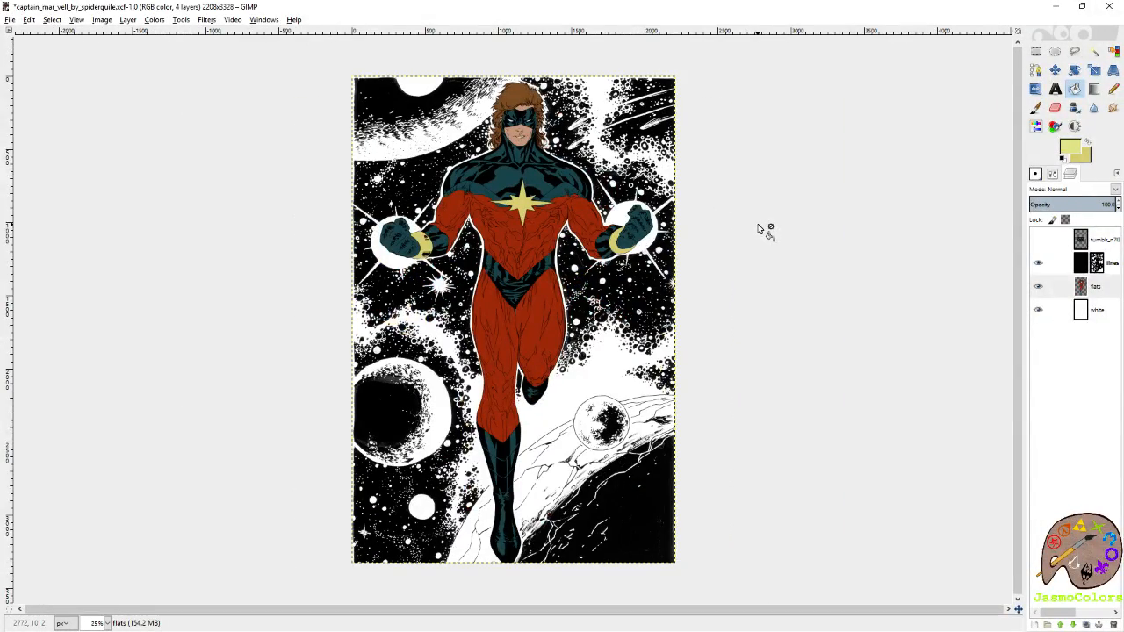
Pick the face's skin tone as foreground colour and set its saturation to 20.
{"action": "scroll", "coordinate": [527, 132], "scroll_direction": "up", "scroll_amount": 5}
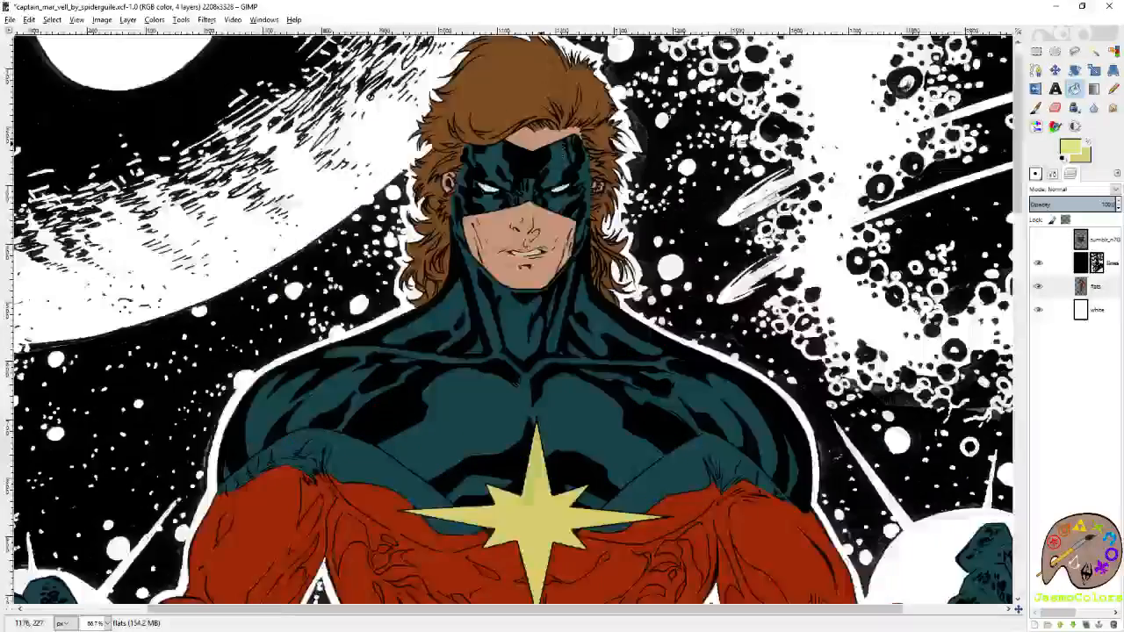
{"action": "key", "text": "p"}
{"action": "scroll", "coordinate": [576, 276], "scroll_direction": "up", "scroll_amount": 1}
{"action": "left_click", "coordinate": [576, 277], "text": "ctrl"}
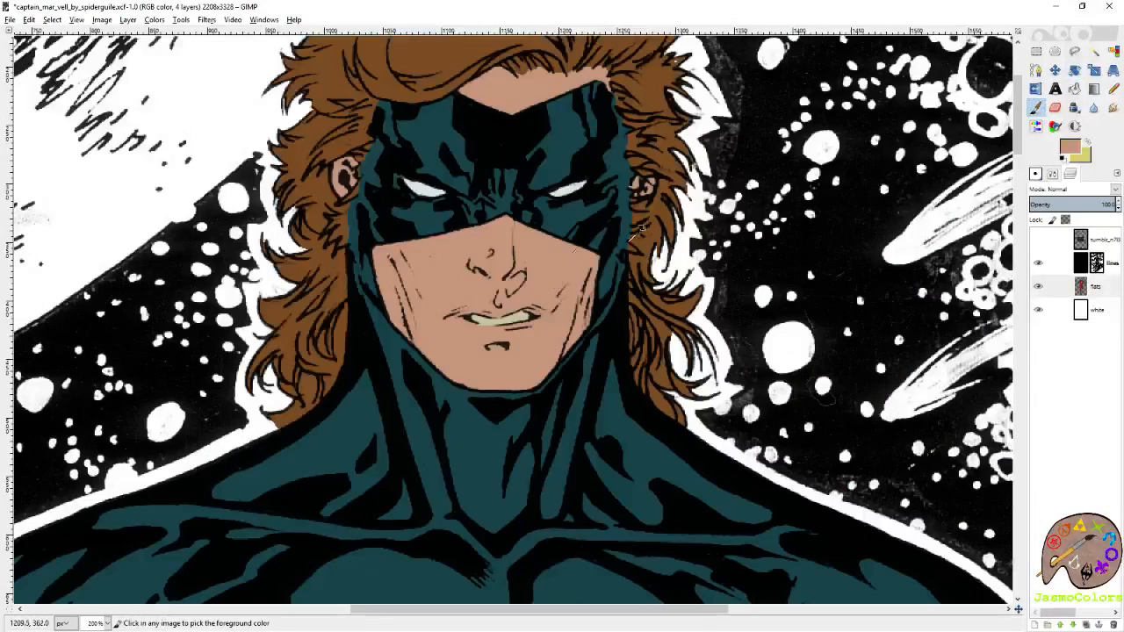
{"action": "left_click", "coordinate": [1070, 147]}
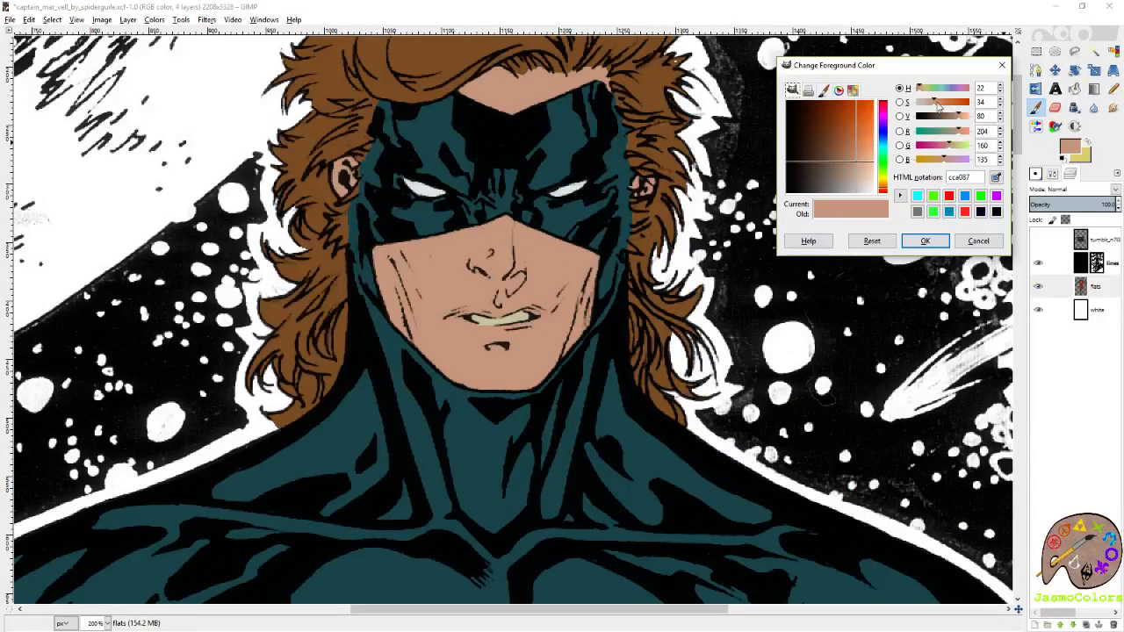
{"action": "left_click_drag", "start_coordinate": [934, 107], "coordinate": [927, 109]}
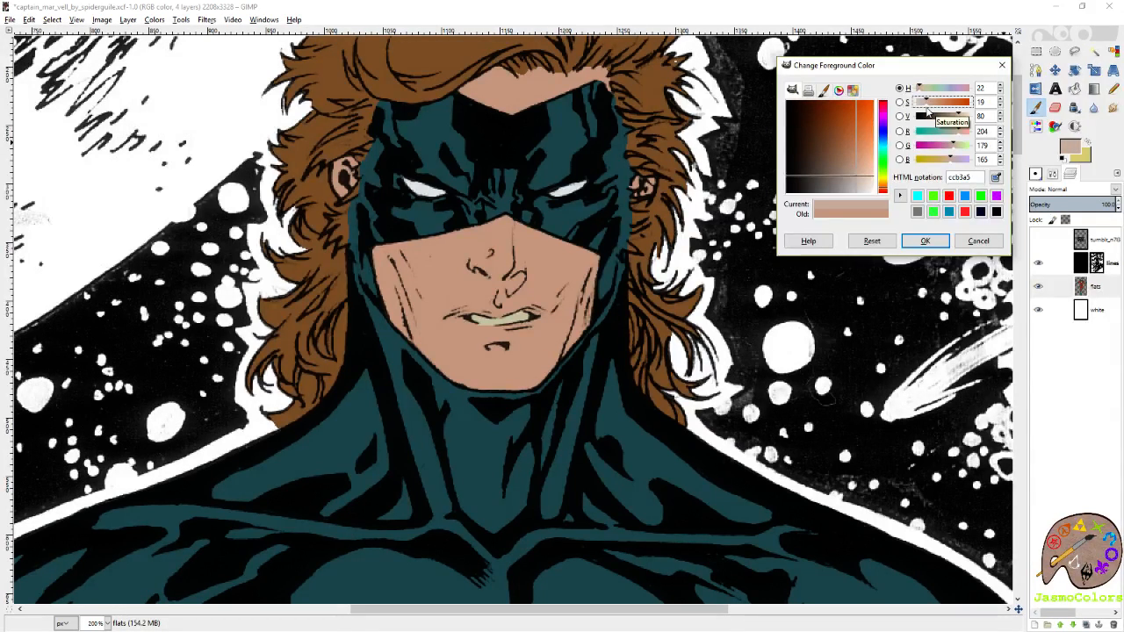
{"action": "left_click", "coordinate": [999, 99]}
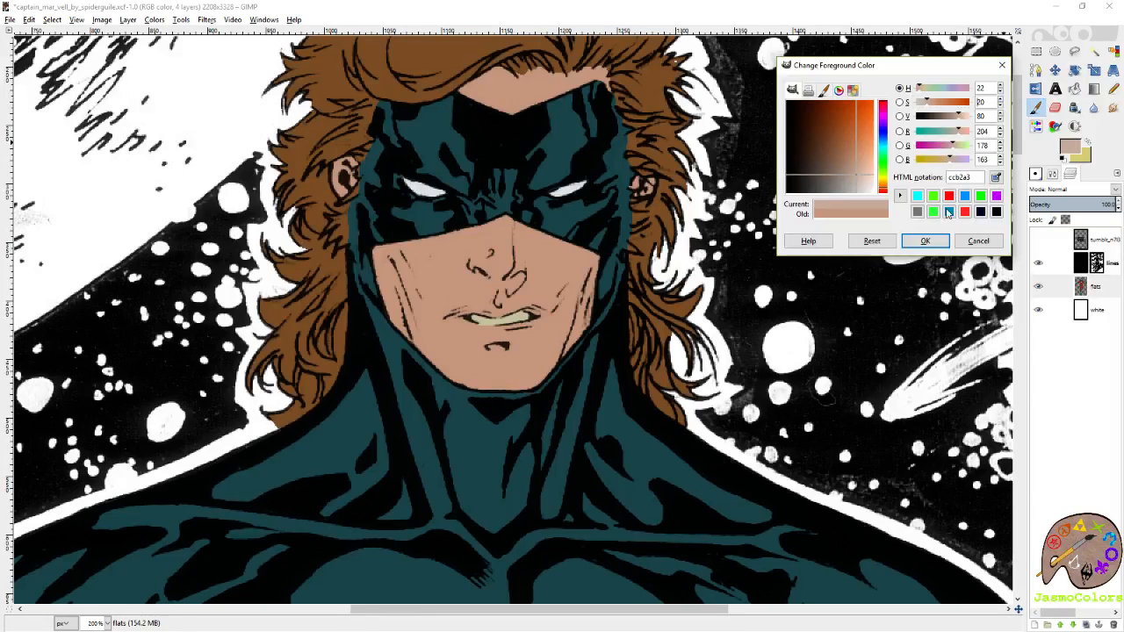
{"action": "left_click", "coordinate": [924, 243]}
Fill the face, forehead and ears with the desaturated skin tone.
{"action": "left_click", "coordinate": [1075, 90]}
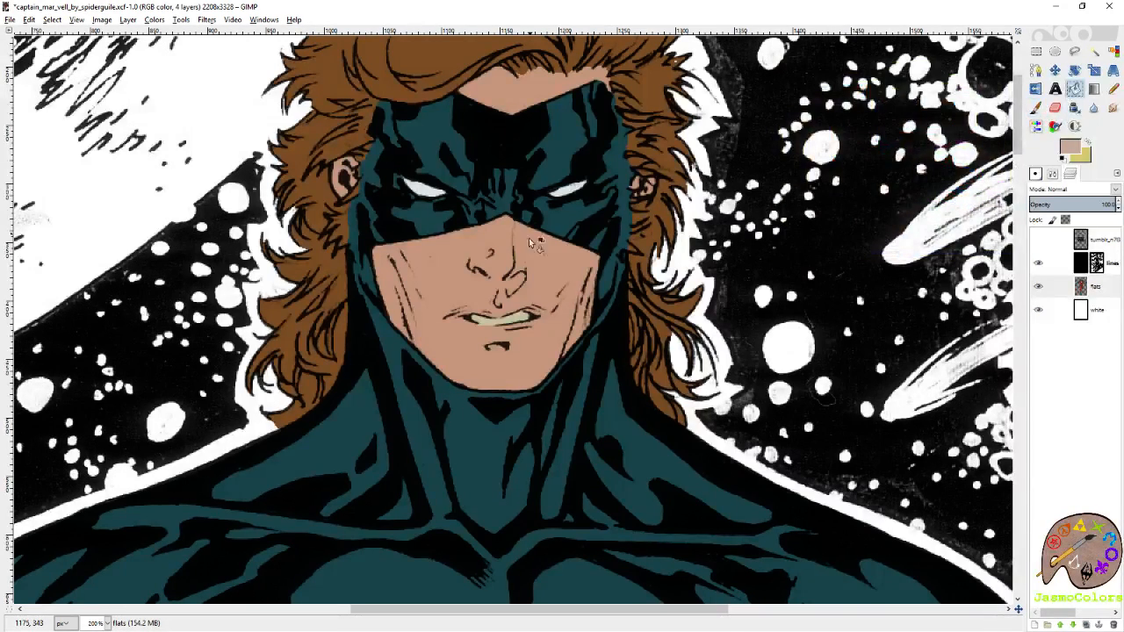
{"action": "left_click", "coordinate": [525, 237]}
{"action": "scroll", "coordinate": [526, 237], "scroll_direction": "up", "scroll_amount": 1}
{"action": "left_click", "coordinate": [526, 237]}
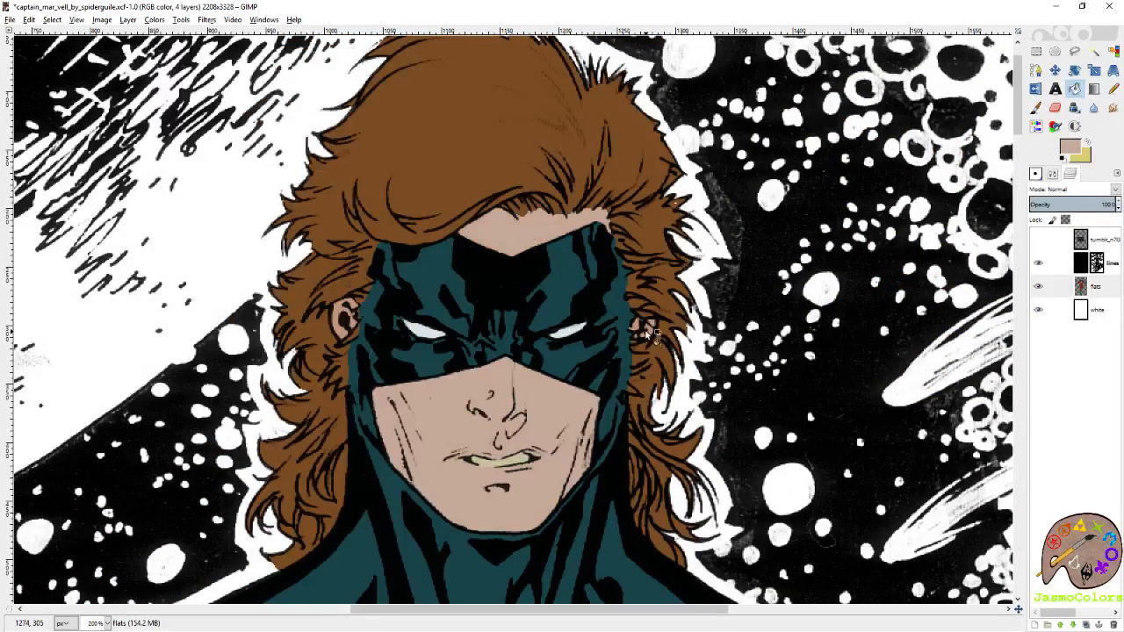
{"action": "left_click", "coordinate": [342, 325]}
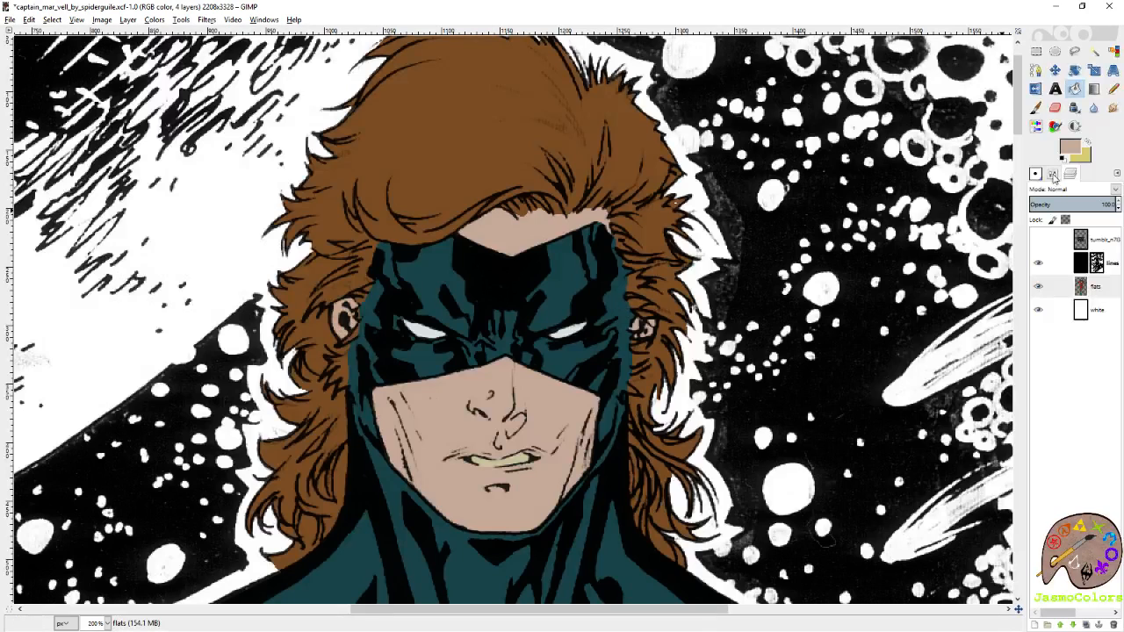
Pick the hair's brown as foreground colour and set its saturation to 51.
{"action": "left_click", "coordinate": [1035, 107]}
{"action": "left_click", "coordinate": [581, 152], "text": "ctrl"}
{"action": "left_click", "coordinate": [1069, 148]}
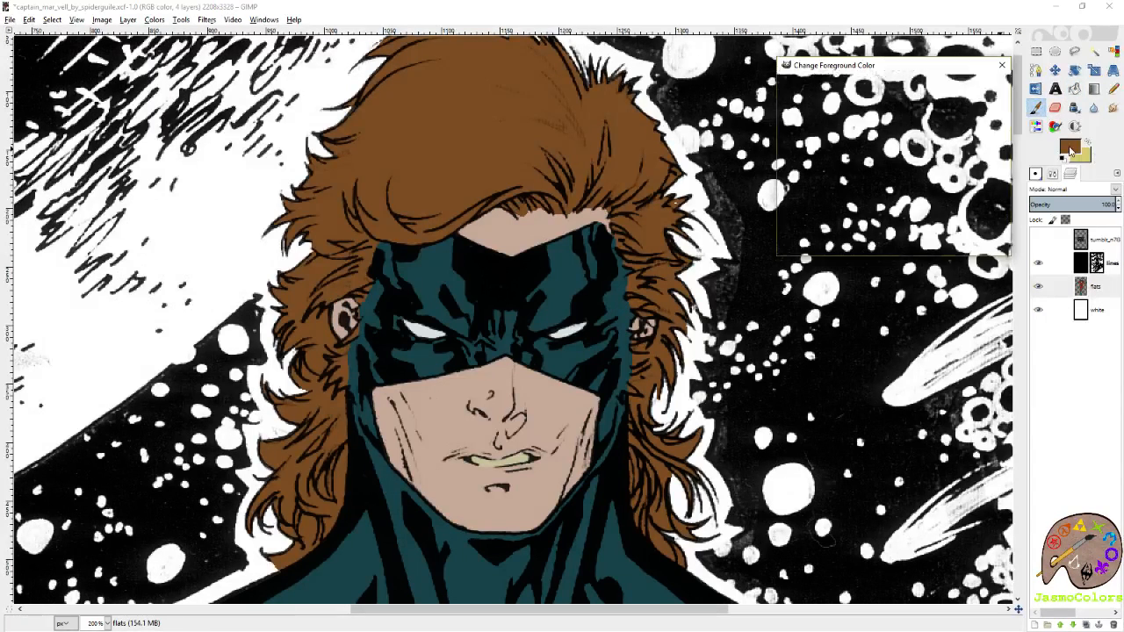
{"action": "left_click", "coordinate": [1001, 109]}
{"action": "left_click", "coordinate": [1001, 109]}
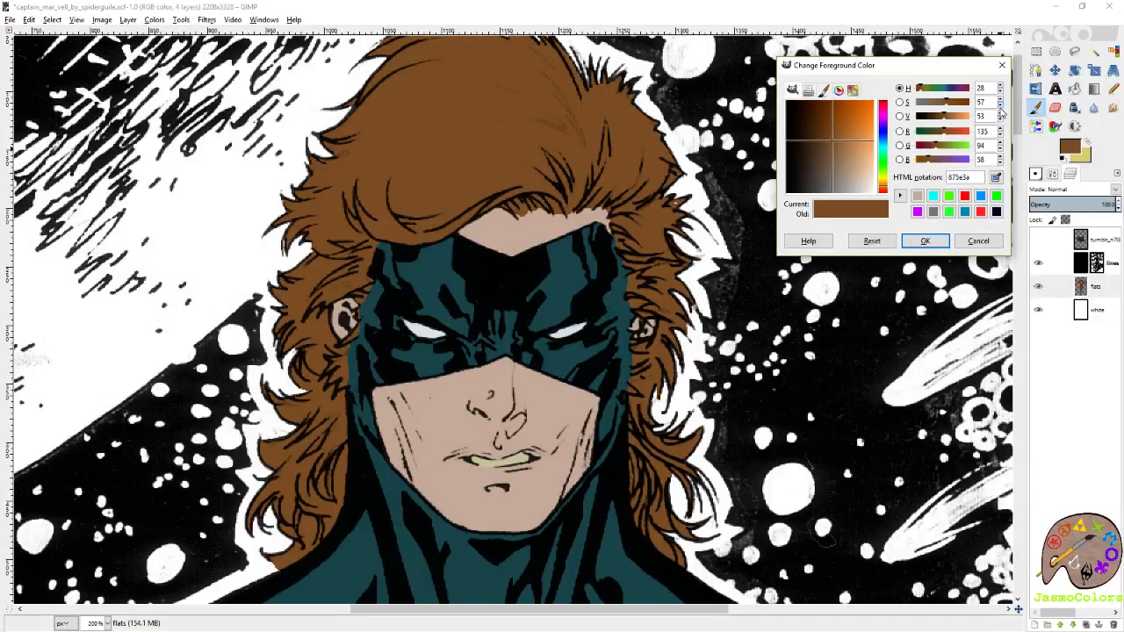
{"action": "left_click", "coordinate": [1001, 109]}
{"action": "left_click", "coordinate": [1001, 109]}
{"action": "left_click", "coordinate": [1001, 109]}
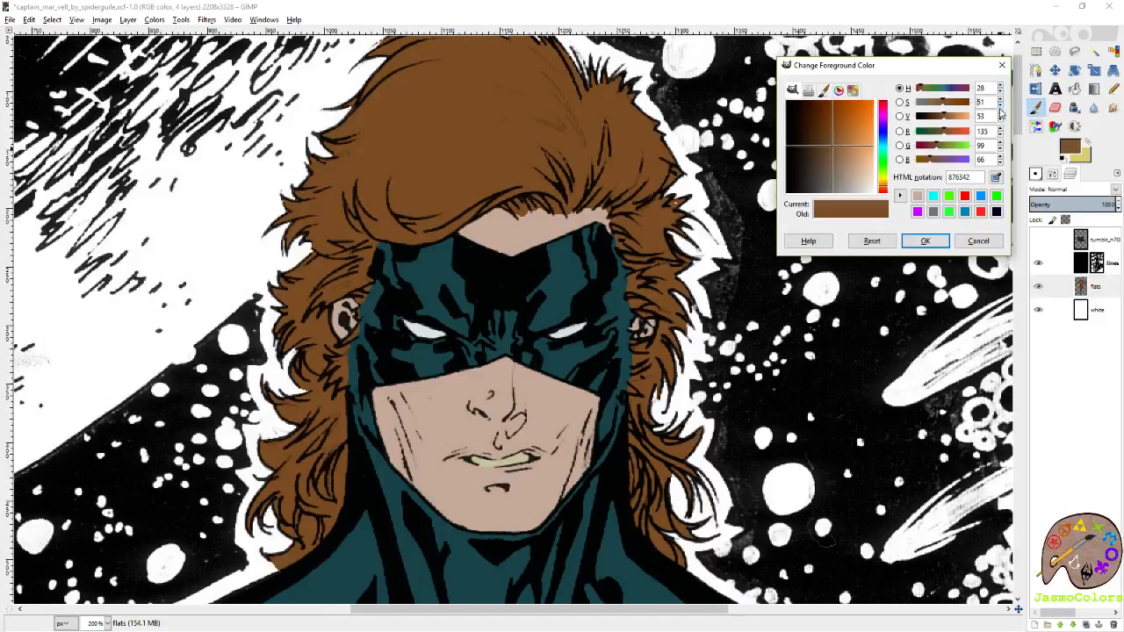
{"action": "left_click", "coordinate": [925, 241]}
Bucket-fill the hair with the desaturated brown.
{"action": "key", "text": "s"}
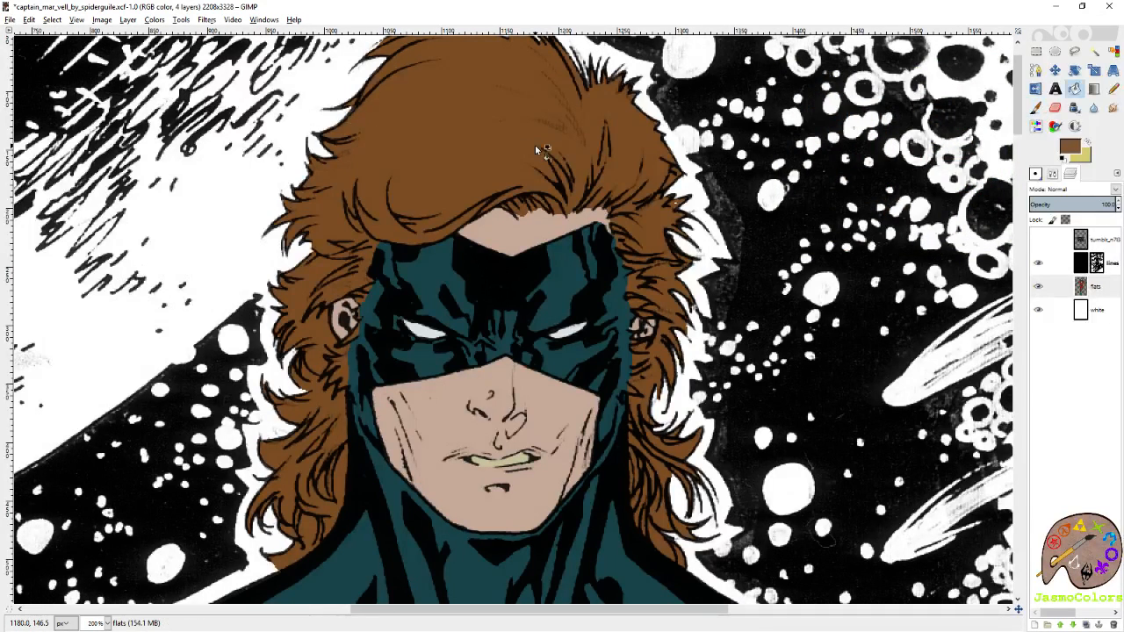
{"action": "left_click", "coordinate": [536, 147]}
{"action": "scroll", "coordinate": [446, 251], "scroll_direction": "down", "scroll_amount": 5}
{"action": "scroll", "coordinate": [800, 222], "scroll_direction": "down", "scroll_amount": 1}
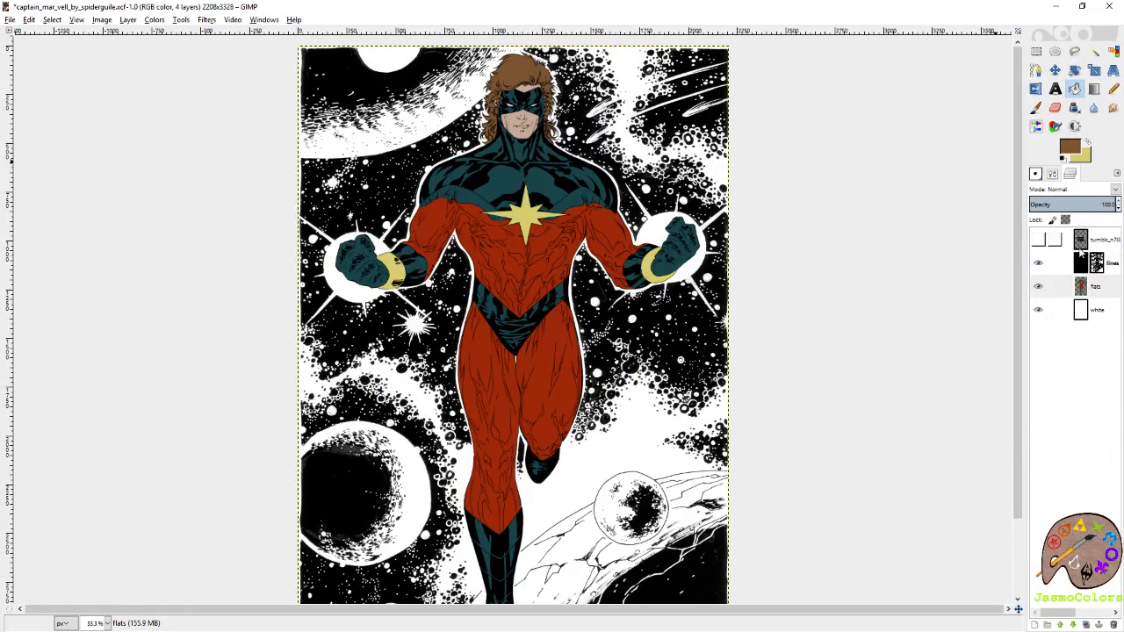
Sample the suit's teal, its red and the chest star's yellow, and inspect each colour's values without changing them.
{"action": "left_click", "coordinate": [1036, 108]}
{"action": "left_click", "coordinate": [532, 184], "text": "ctrl"}
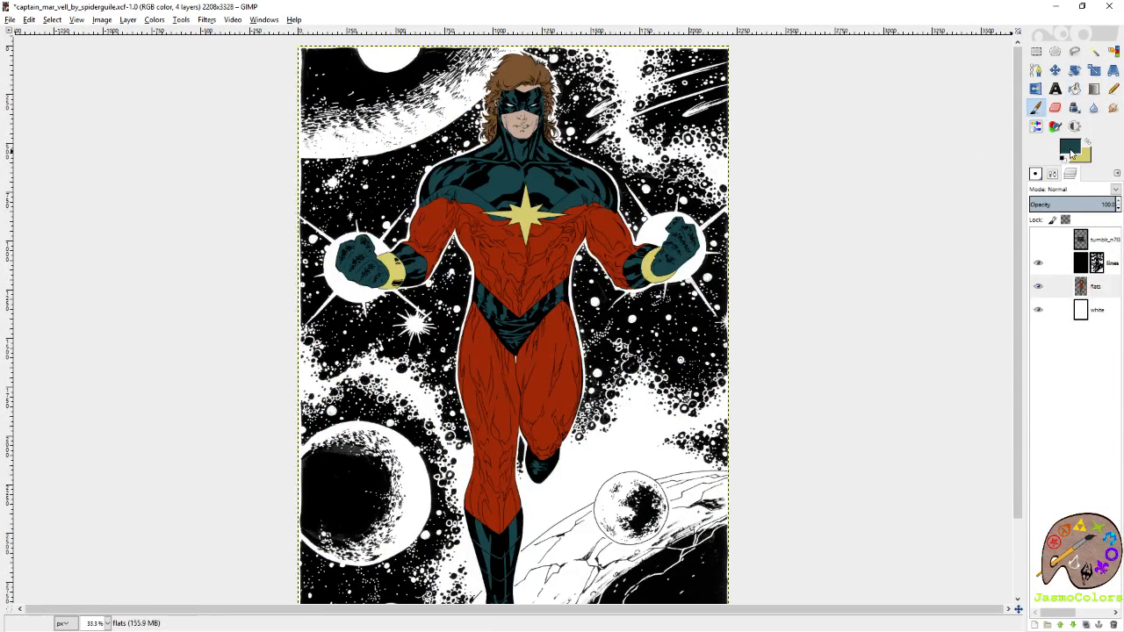
{"action": "left_click", "coordinate": [1071, 152]}
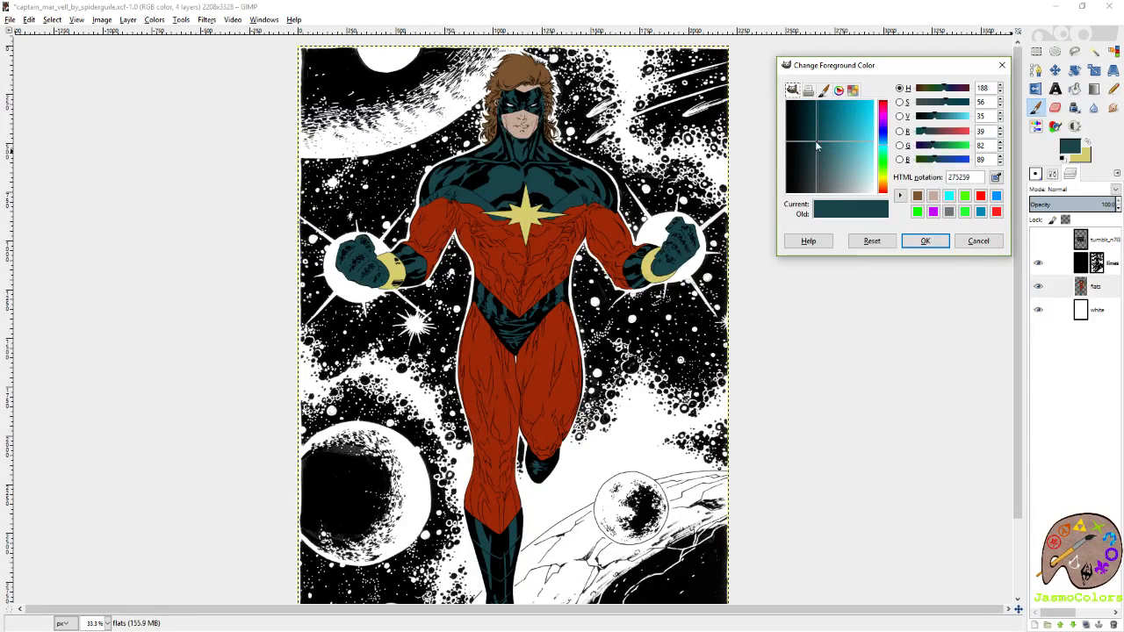
{"action": "left_click", "coordinate": [981, 246]}
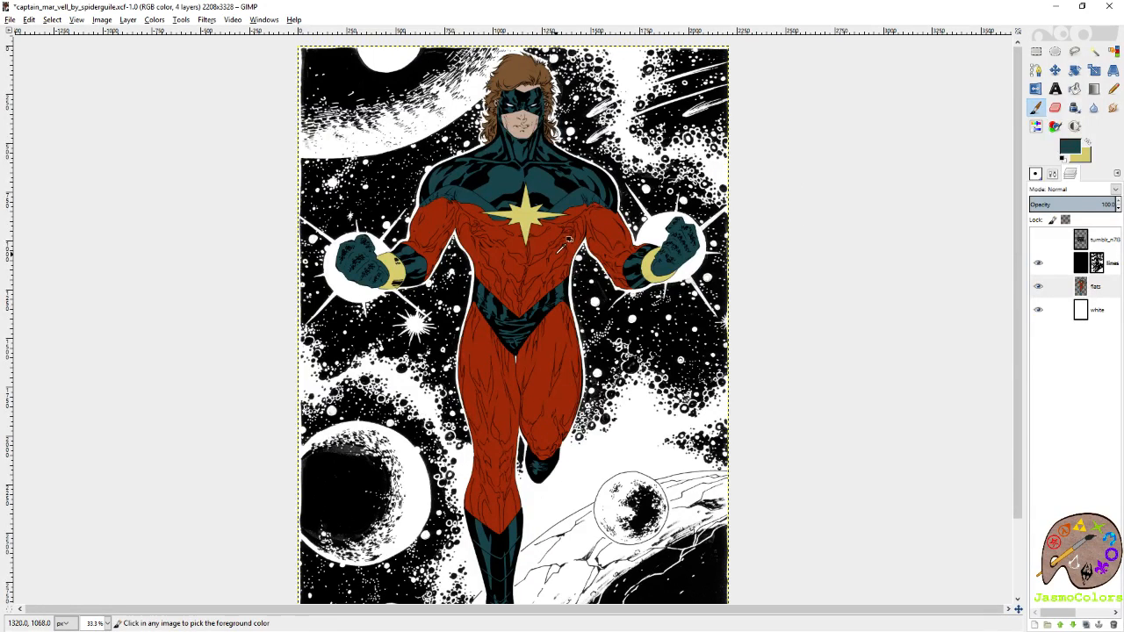
{"action": "left_click", "coordinate": [558, 249], "text": "ctrl"}
{"action": "left_click", "coordinate": [1070, 152]}
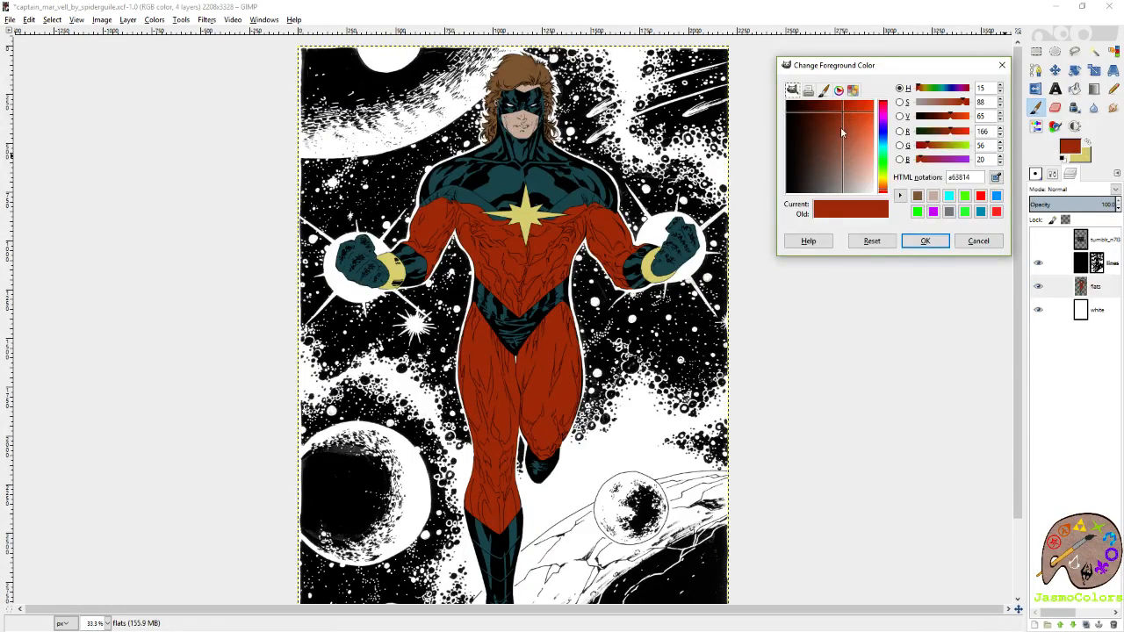
{"action": "left_click", "coordinate": [992, 243]}
{"action": "left_click", "coordinate": [533, 204], "text": "ctrl"}
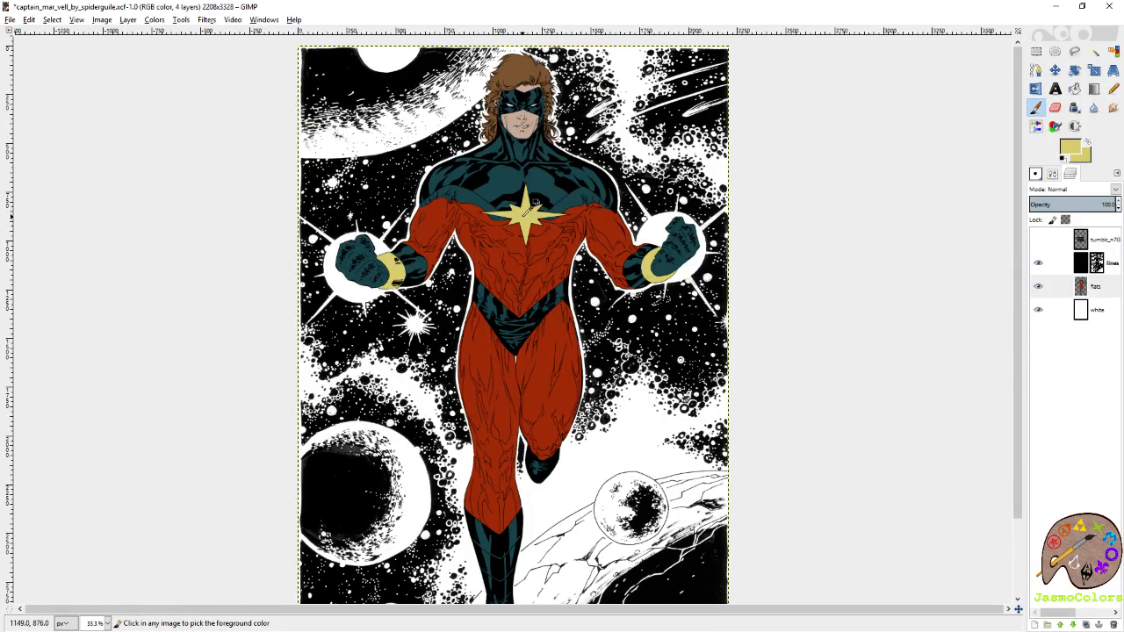
{"action": "left_click", "coordinate": [1068, 151]}
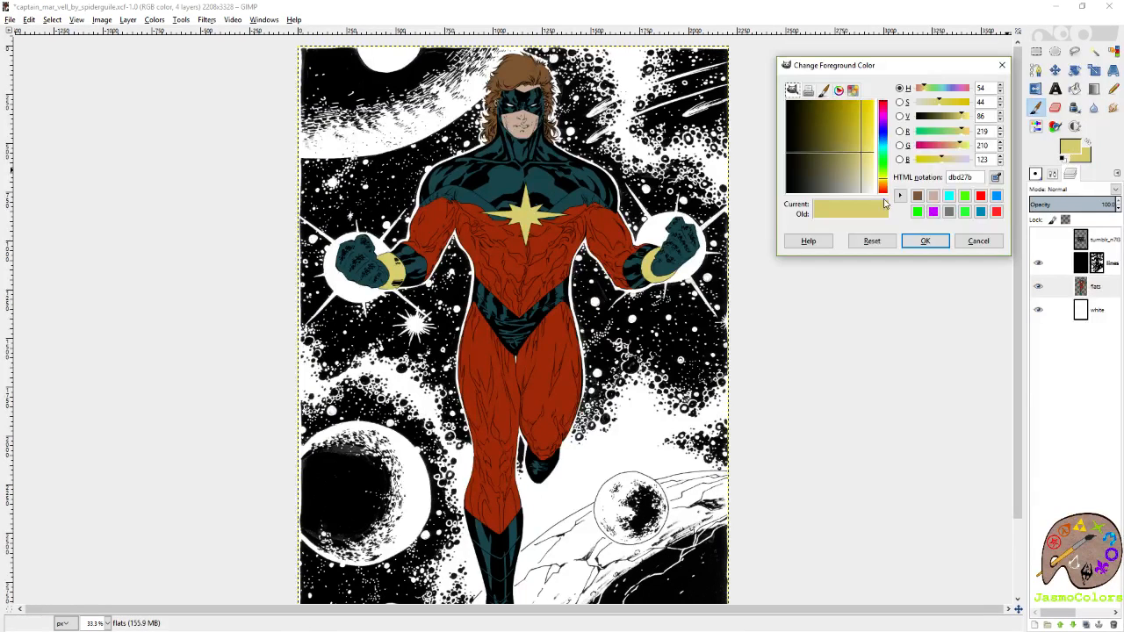
{"action": "left_click", "coordinate": [973, 242]}
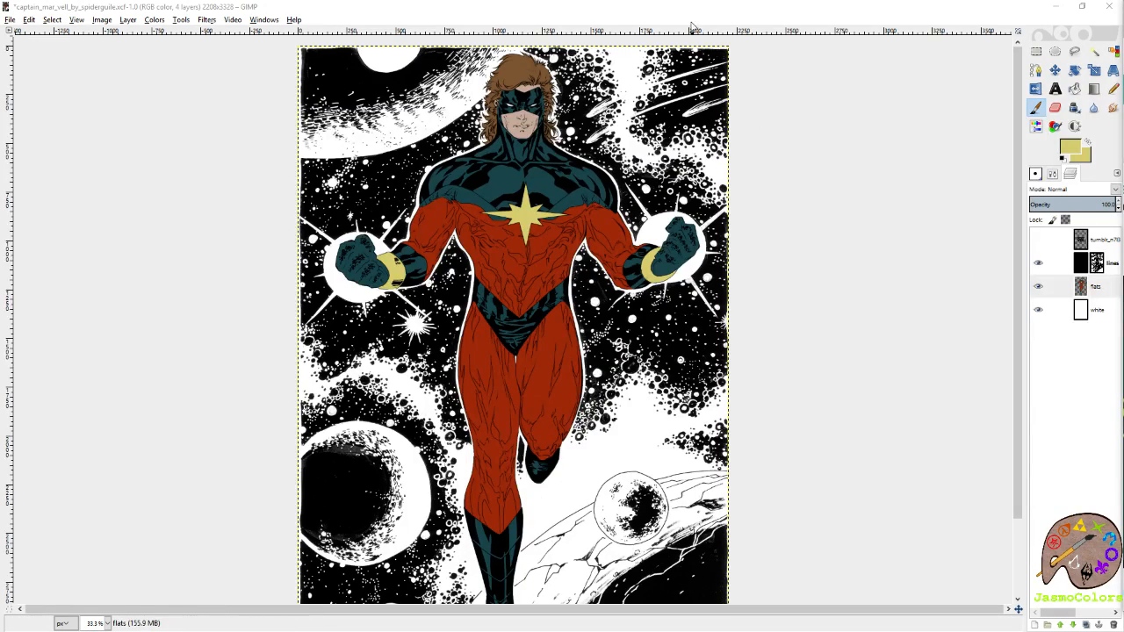
Show the palette chart again, pick palette 41's darkest teal and bucket-fill the white background layer with it.
{"action": "left_click", "coordinate": [1037, 239]}
{"action": "left_click", "coordinate": [1083, 243]}
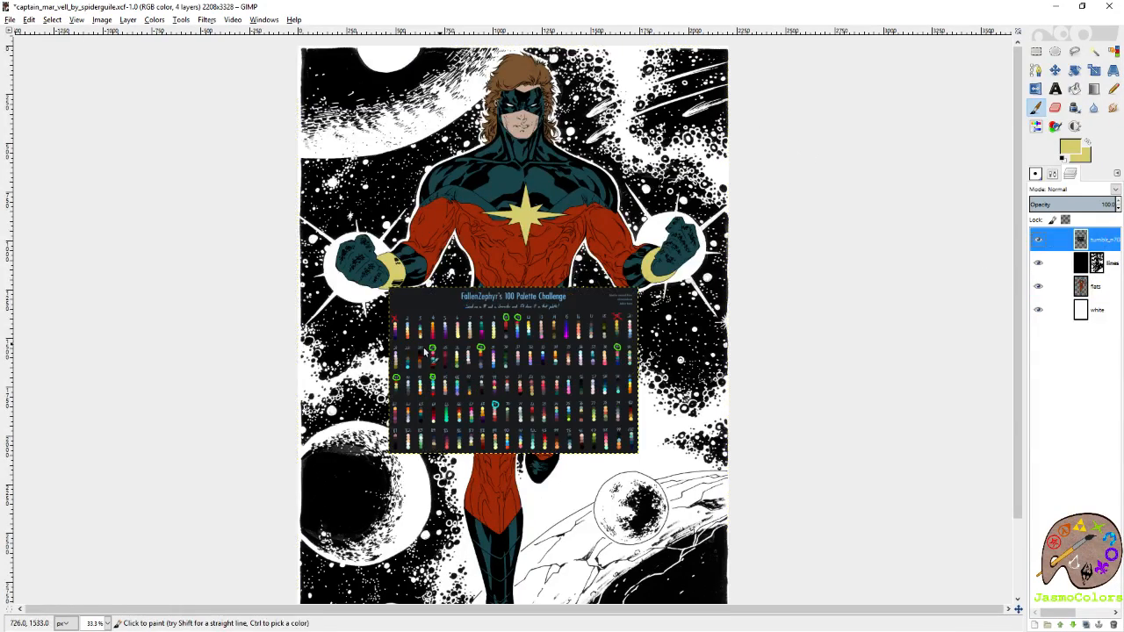
{"action": "scroll", "coordinate": [479, 355], "scroll_direction": "up", "scroll_amount": 7}
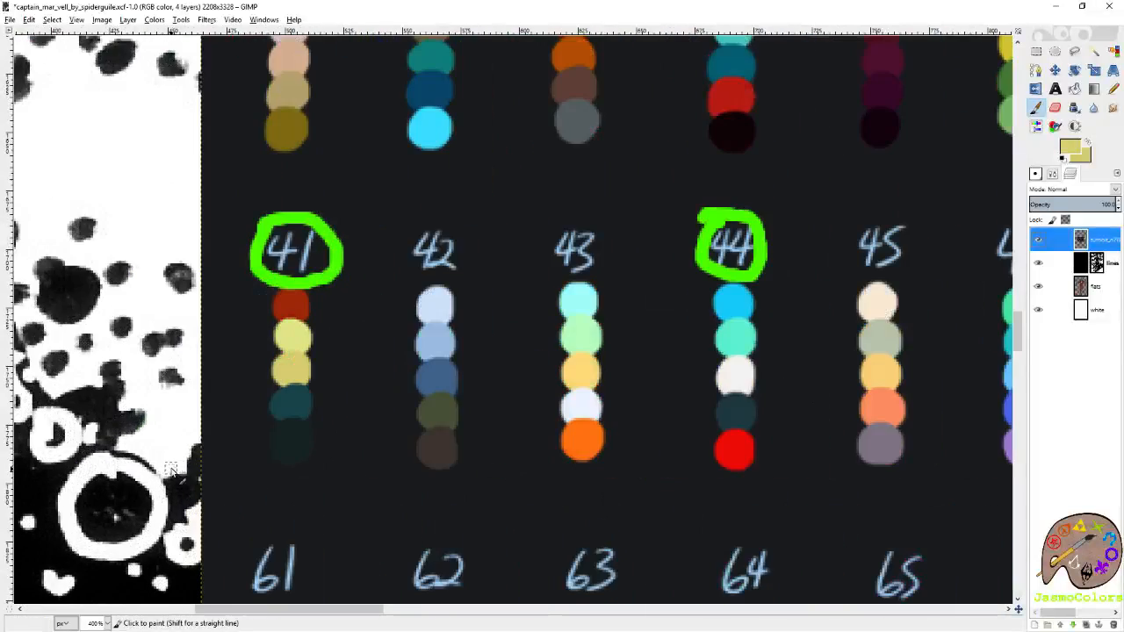
{"action": "left_click", "coordinate": [296, 442], "text": "ctrl"}
{"action": "left_click", "coordinate": [1075, 311]}
{"action": "scroll", "coordinate": [642, 363], "scroll_direction": "down", "scroll_amount": 7}
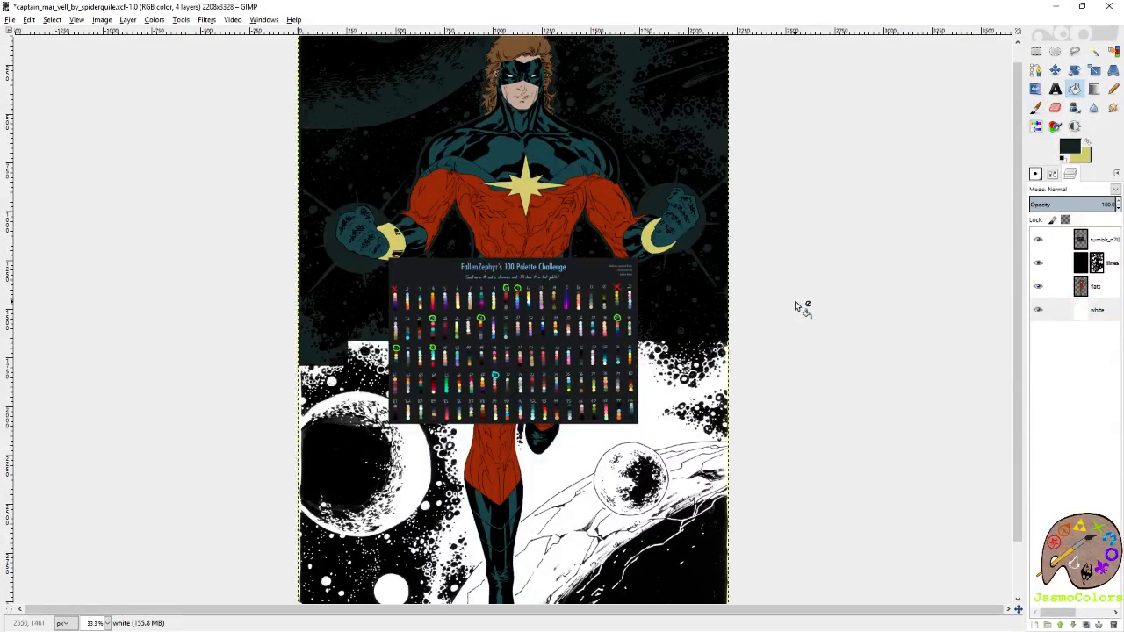
Show the palette chart again, make its layer active and examine palette 41's swatches up close.
{"action": "key", "text": "minus"}
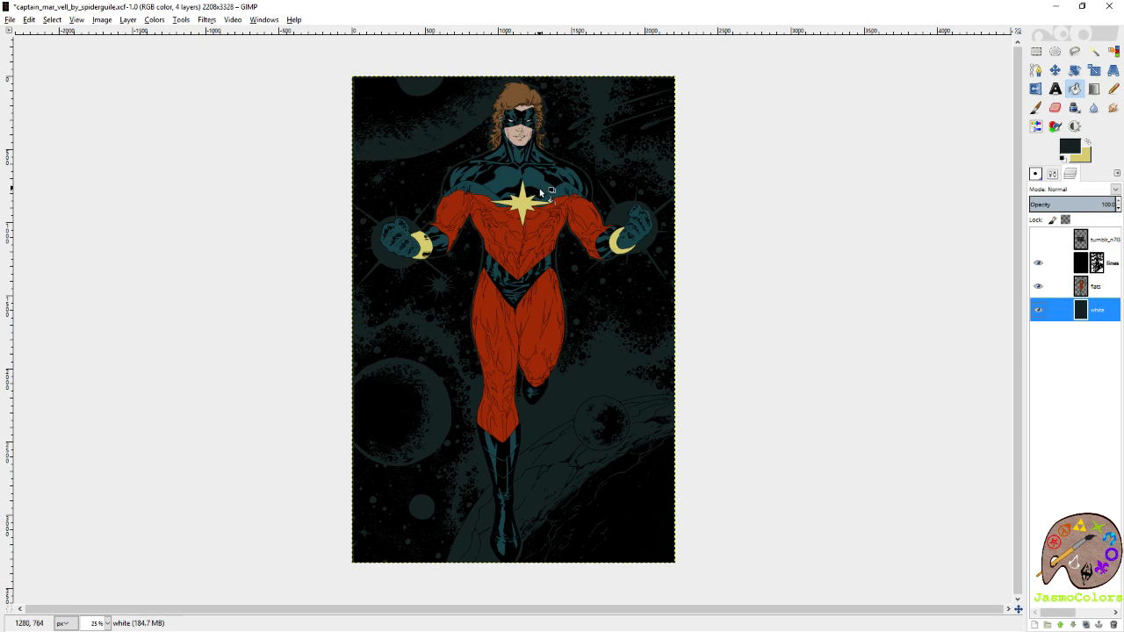
{"action": "left_click", "coordinate": [1038, 240]}
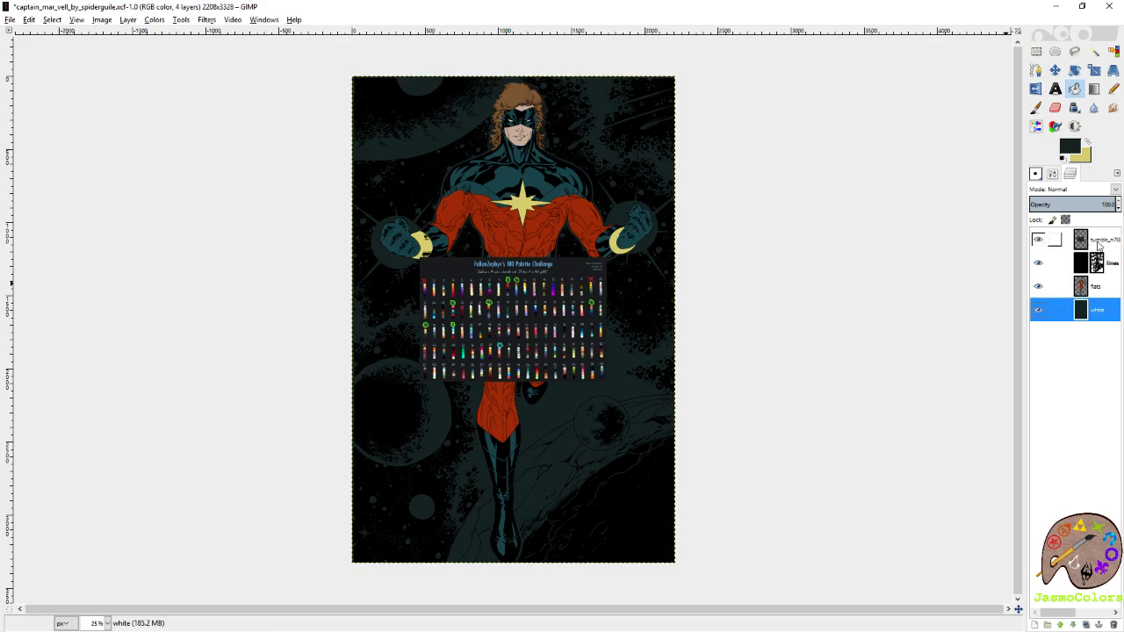
{"action": "left_click", "coordinate": [1045, 245]}
{"action": "scroll", "coordinate": [426, 335], "scroll_direction": "up", "scroll_amount": 4}
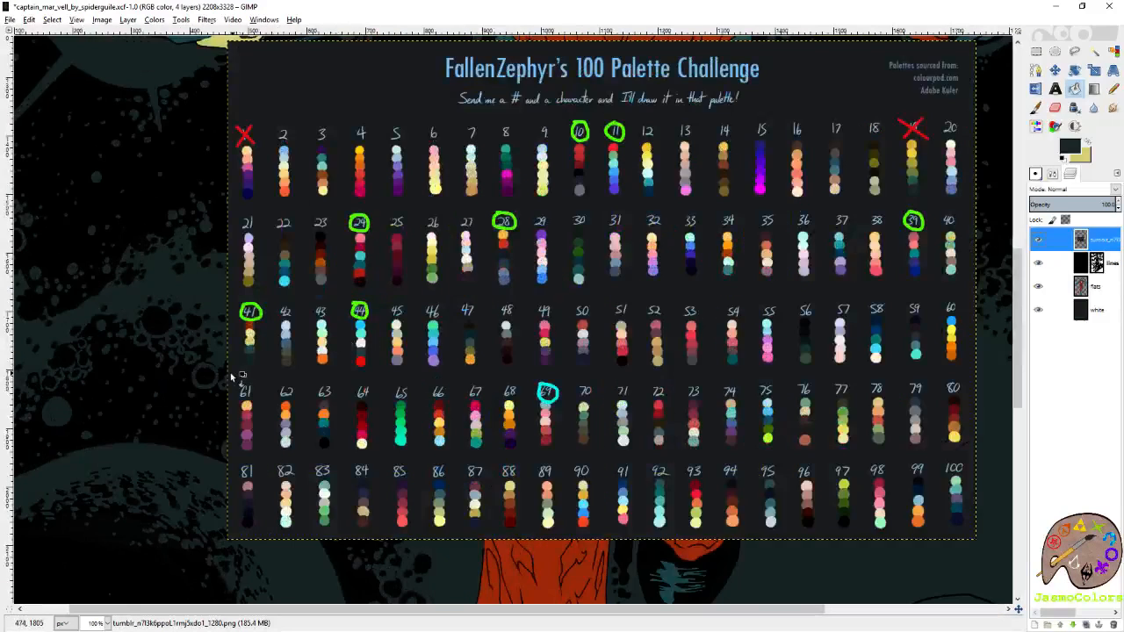
{"action": "scroll", "coordinate": [238, 376], "scroll_direction": "up", "scroll_amount": 2}
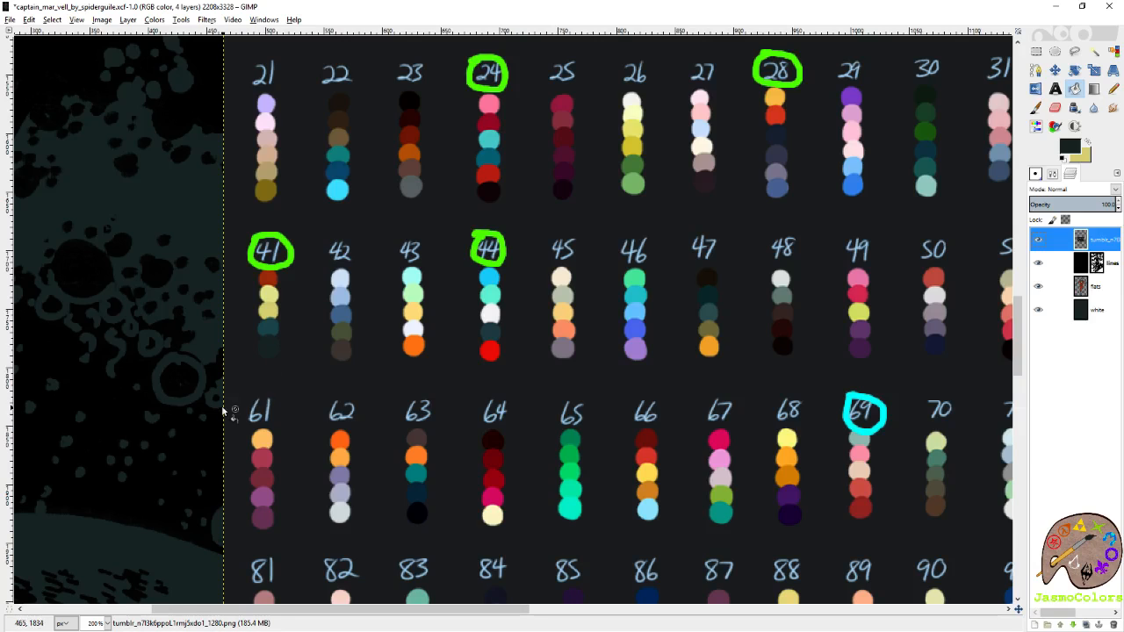
{"action": "scroll", "coordinate": [207, 396], "scroll_direction": "up", "scroll_amount": 3}
{"action": "scroll", "coordinate": [453, 396], "scroll_direction": "up", "scroll_amount": 3}
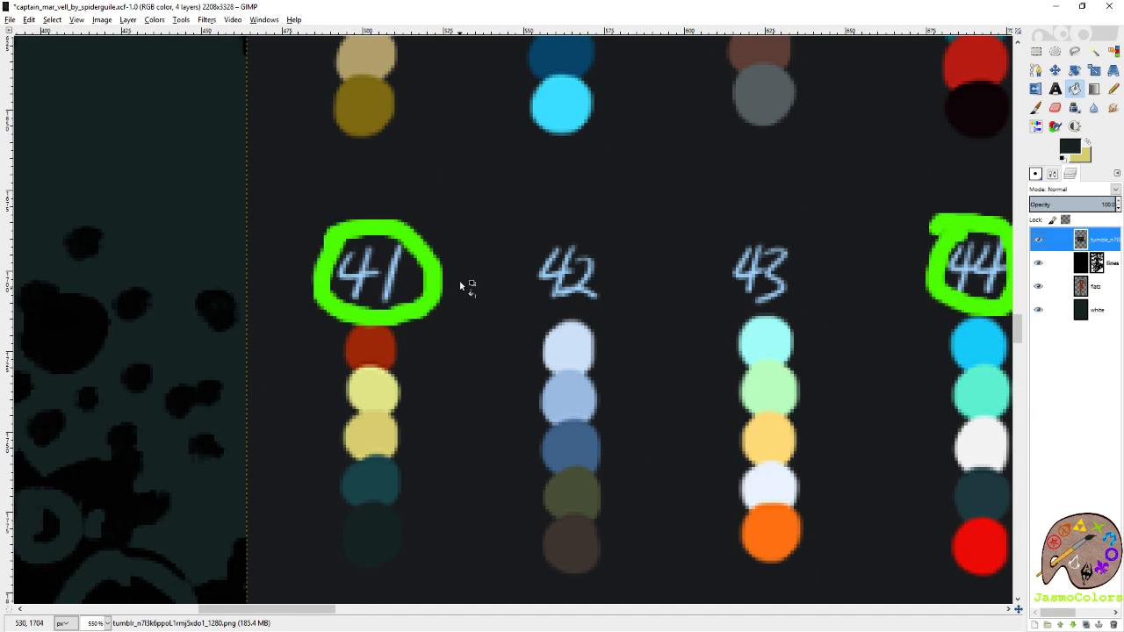
Compare the other numbered palettes across the whole chart to choose an alternative colour scheme for the figure.
{"action": "scroll", "coordinate": [459, 280], "scroll_direction": "down", "scroll_amount": 4}
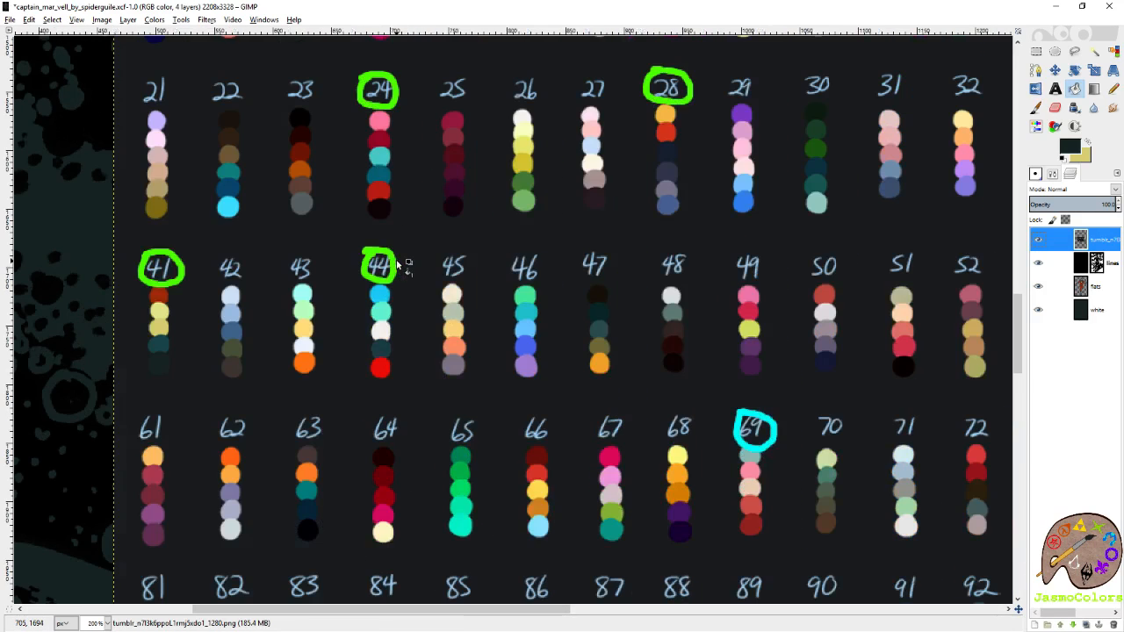
{"action": "scroll", "coordinate": [396, 266], "scroll_direction": "down", "scroll_amount": 1}
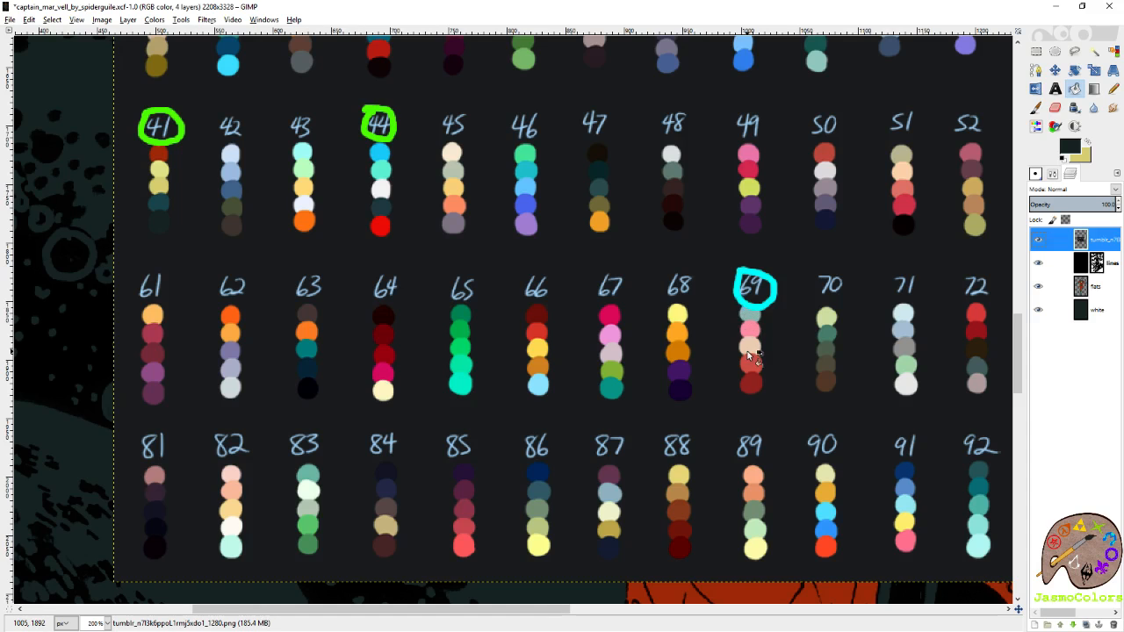
{"action": "scroll", "coordinate": [645, 415], "scroll_direction": "up", "scroll_amount": 1}
{"action": "scroll", "coordinate": [647, 414], "scroll_direction": "up", "scroll_amount": 3}
{"action": "scroll", "coordinate": [166, 386], "scroll_direction": "down", "scroll_amount": 2}
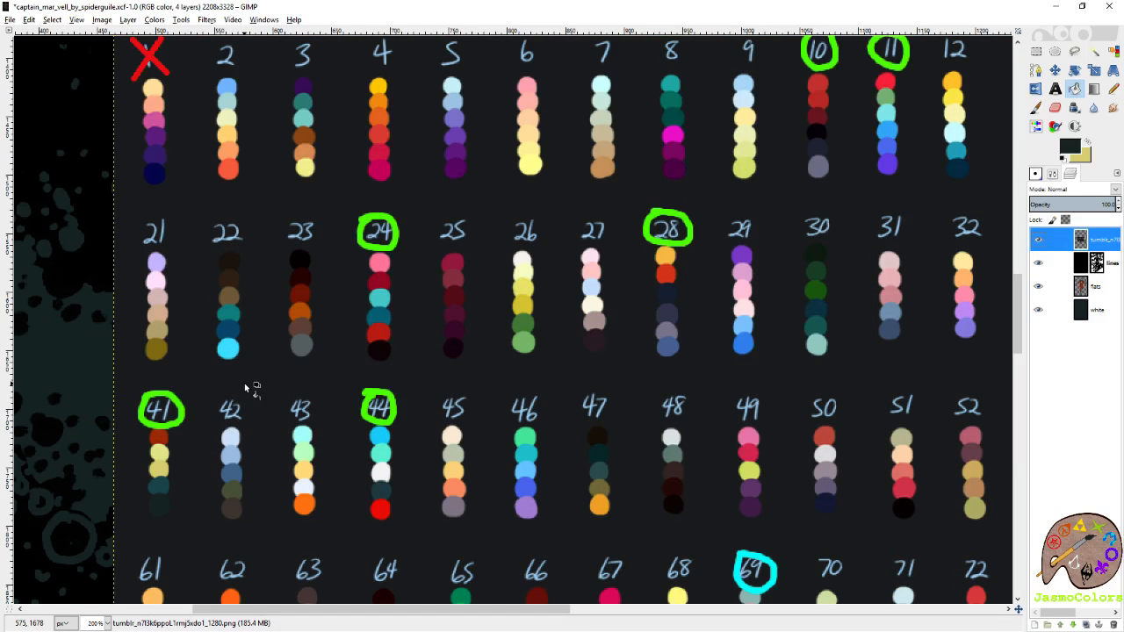
{"action": "scroll", "coordinate": [249, 360], "scroll_direction": "down", "scroll_amount": 1}
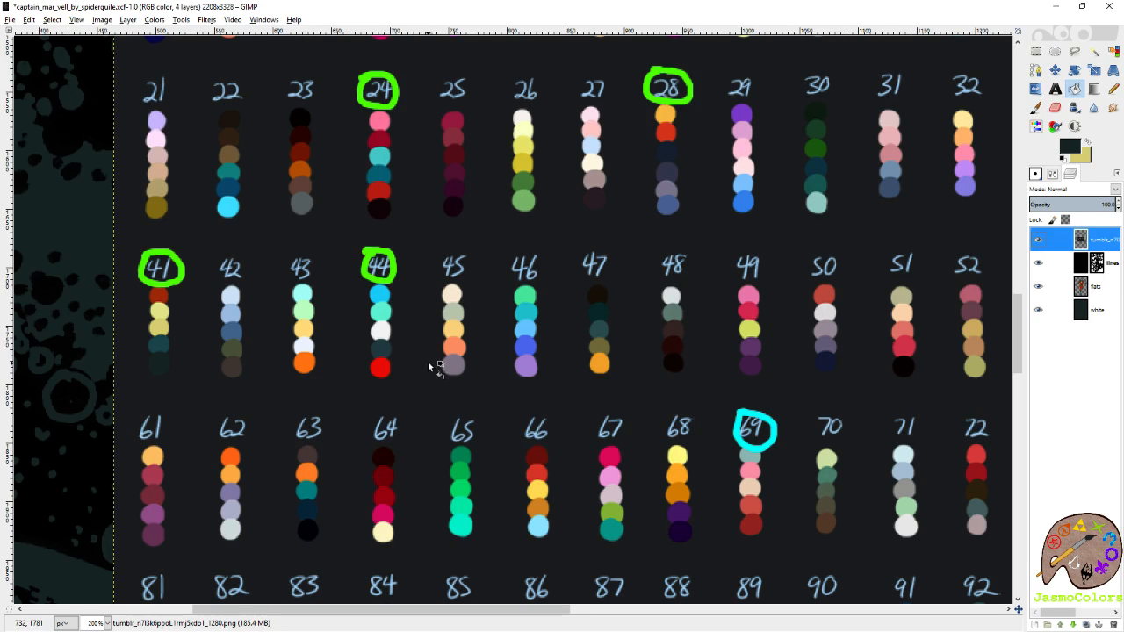
{"action": "scroll", "coordinate": [574, 188], "scroll_direction": "right", "scroll_amount": 7}
{"action": "scroll", "coordinate": [574, 188], "scroll_direction": "left", "scroll_amount": 2}
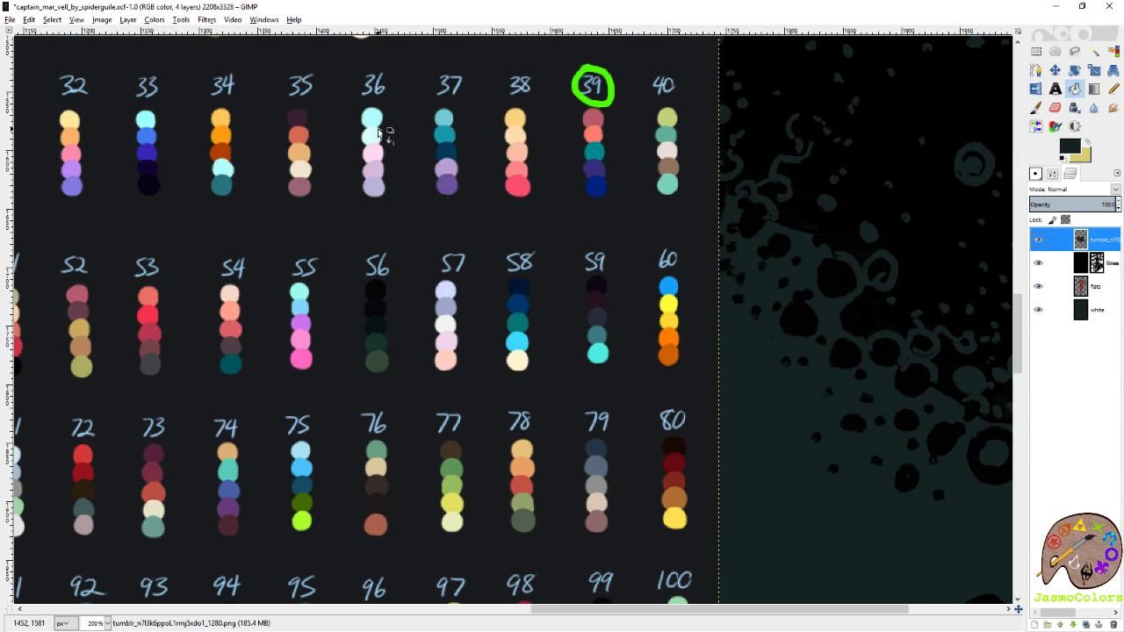
{"action": "scroll", "coordinate": [347, 268], "scroll_direction": "left", "scroll_amount": 3}
{"action": "scroll", "coordinate": [347, 268], "scroll_direction": "up", "scroll_amount": 4}
{"action": "scroll", "coordinate": [347, 267], "scroll_direction": "left", "scroll_amount": 3}
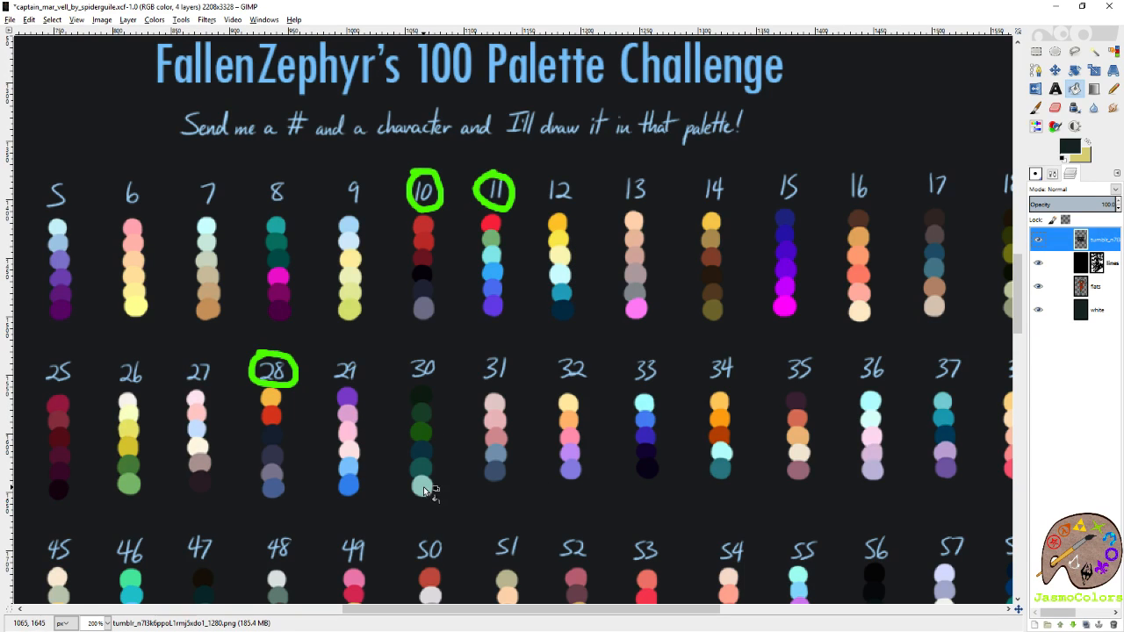
{"action": "scroll", "coordinate": [417, 304], "scroll_direction": "down", "scroll_amount": 2}
{"action": "scroll", "coordinate": [443, 299], "scroll_direction": "down", "scroll_amount": 3}
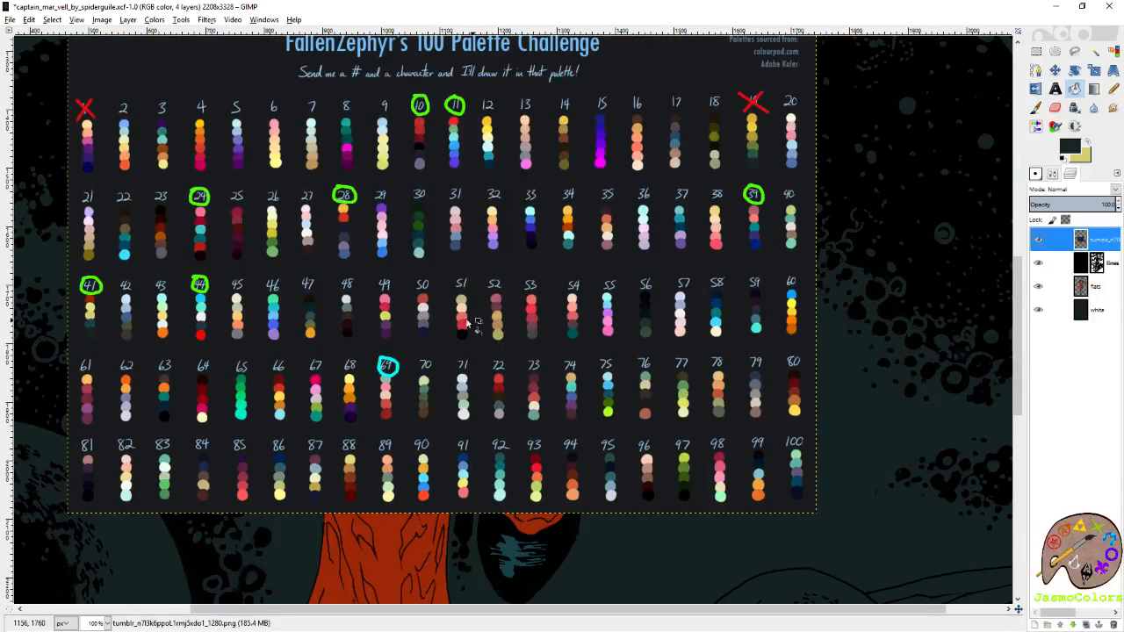
{"action": "scroll", "coordinate": [436, 221], "scroll_direction": "up", "scroll_amount": 3}
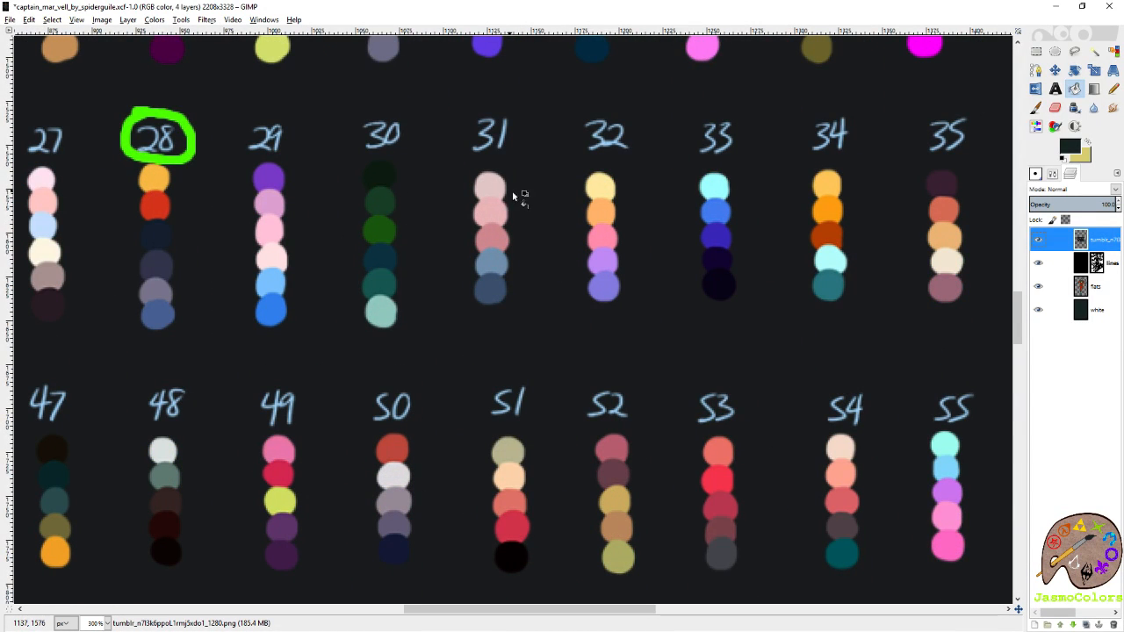
{"action": "scroll", "coordinate": [516, 287], "scroll_direction": "down", "scroll_amount": 6}
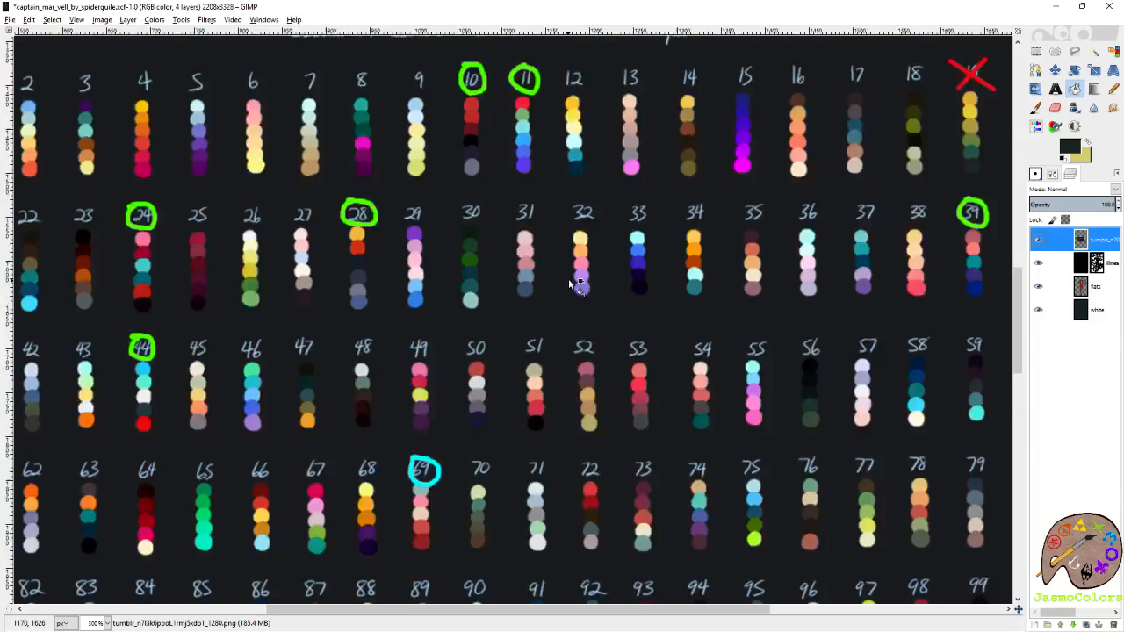
{"action": "scroll", "coordinate": [584, 281], "scroll_direction": "up", "scroll_amount": 5}
{"action": "scroll", "coordinate": [575, 519], "scroll_direction": "up", "scroll_amount": 1}
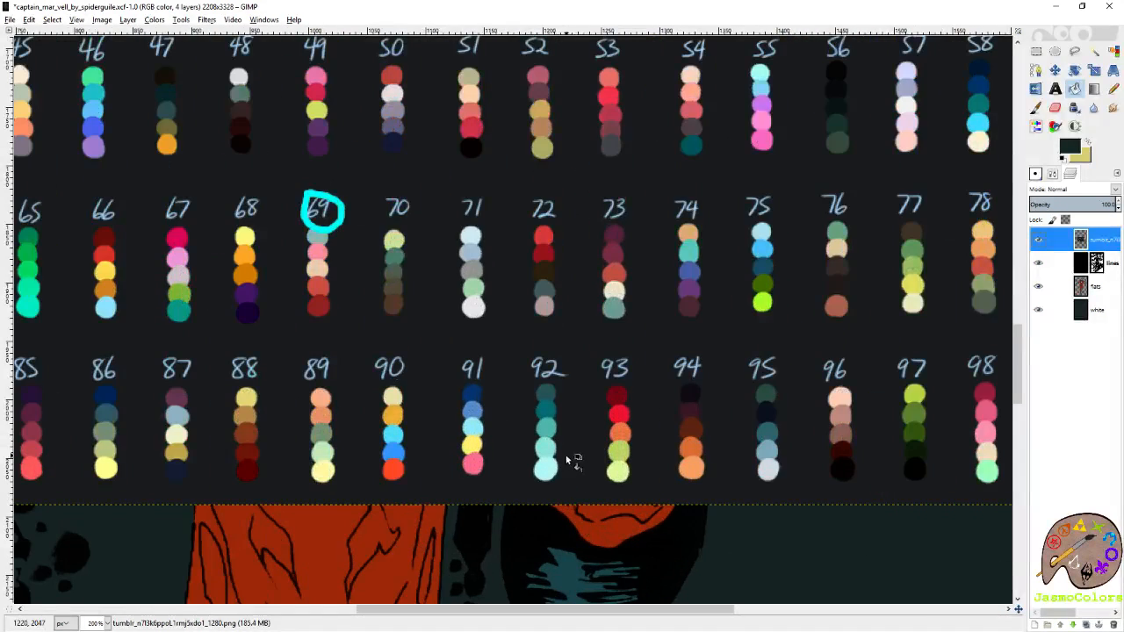
{"action": "scroll", "coordinate": [689, 452], "scroll_direction": "down", "scroll_amount": 1}
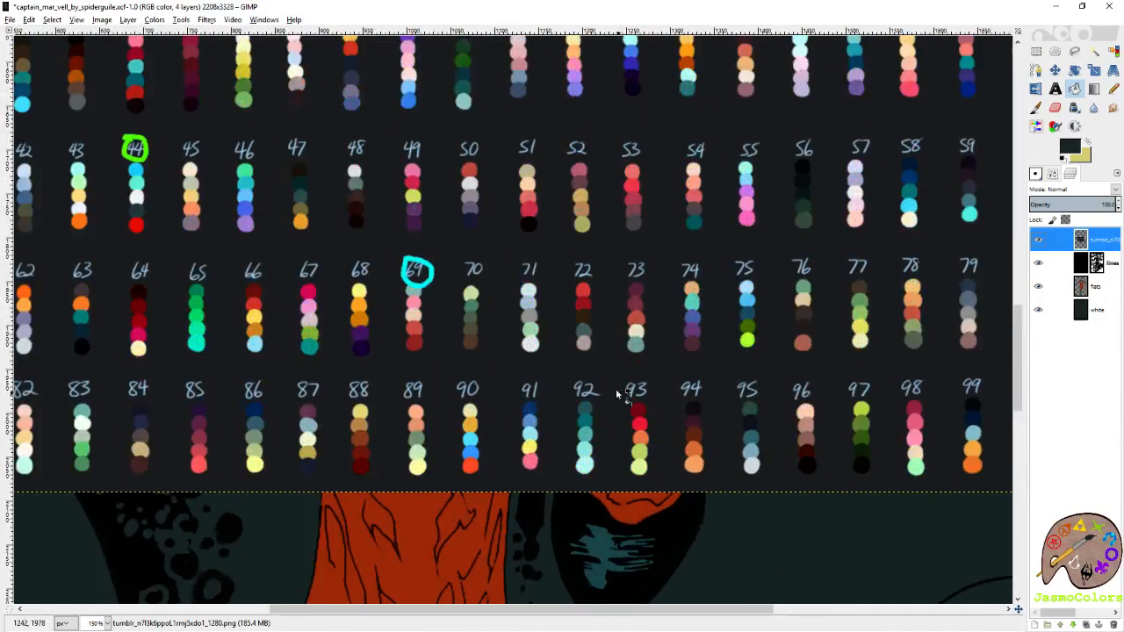
{"action": "scroll", "coordinate": [590, 346], "scroll_direction": "up", "scroll_amount": 3}
{"action": "scroll", "coordinate": [531, 332], "scroll_direction": "left", "scroll_amount": 5}
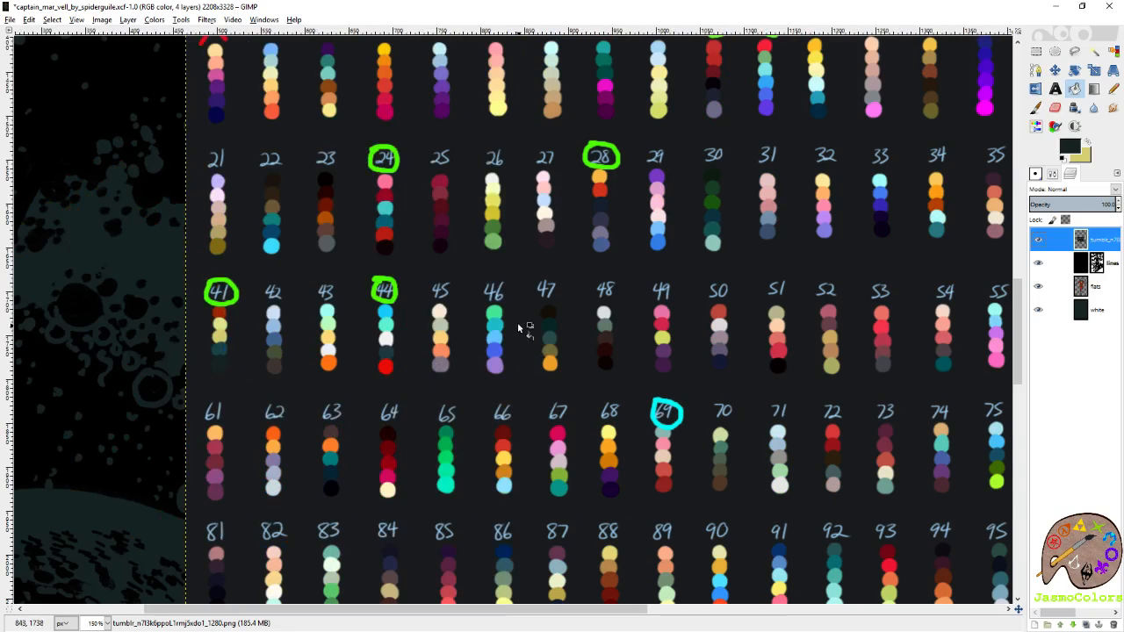
{"action": "scroll", "coordinate": [333, 189], "scroll_direction": "up", "scroll_amount": 1}
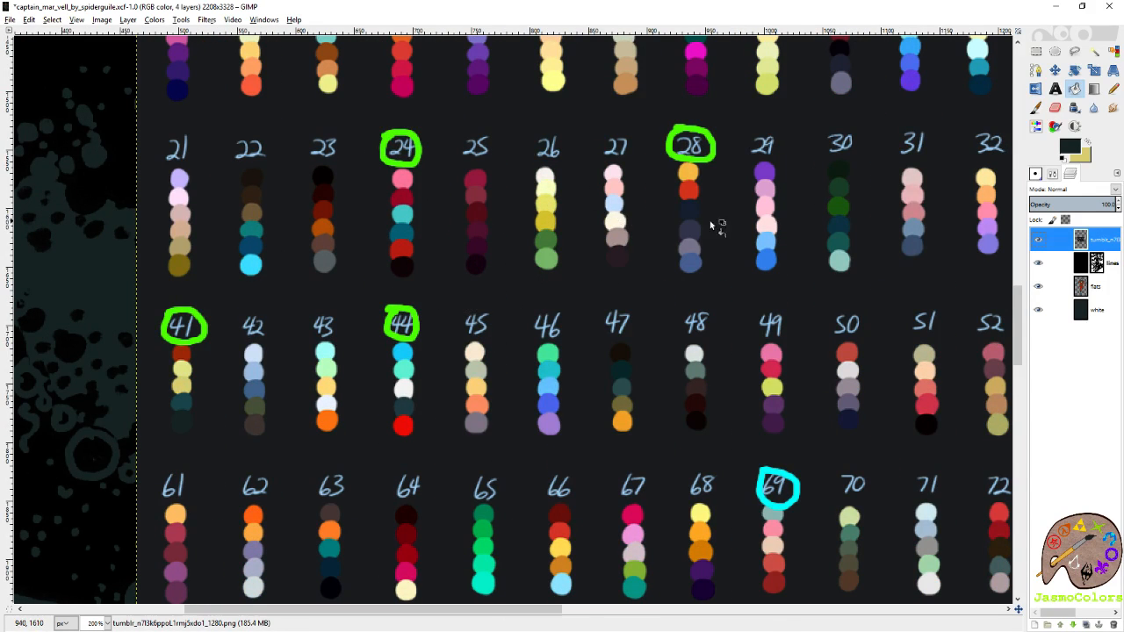
Sample palette 28's orange as the foreground colour and its red as the background colour.
{"action": "left_click", "coordinate": [1035, 107]}
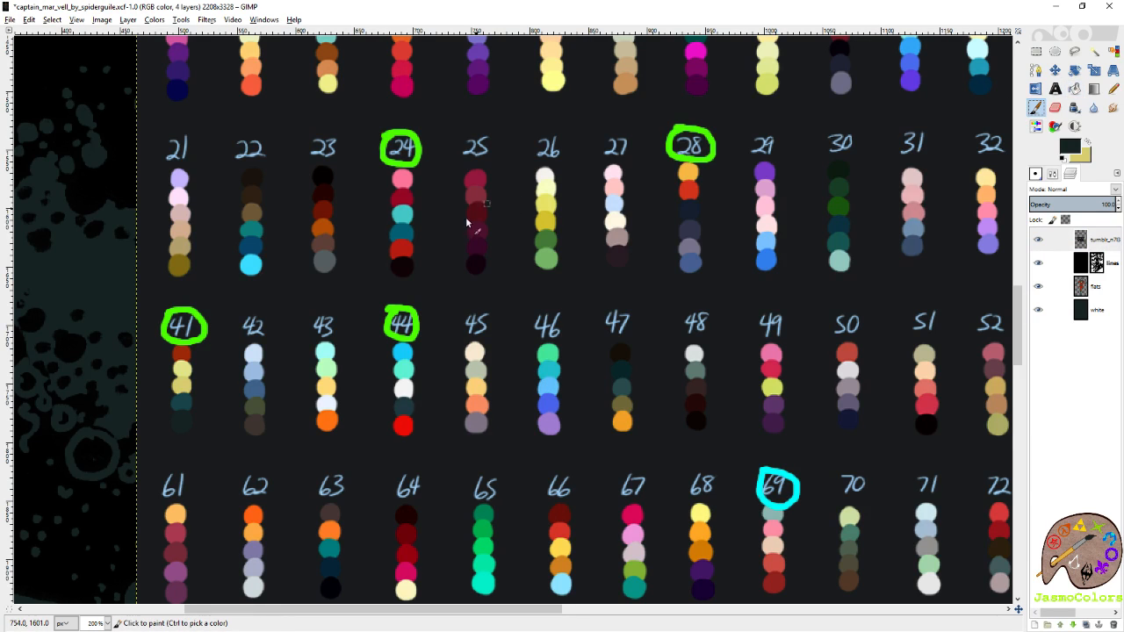
{"action": "scroll", "coordinate": [405, 224], "scroll_direction": "up", "scroll_amount": 2}
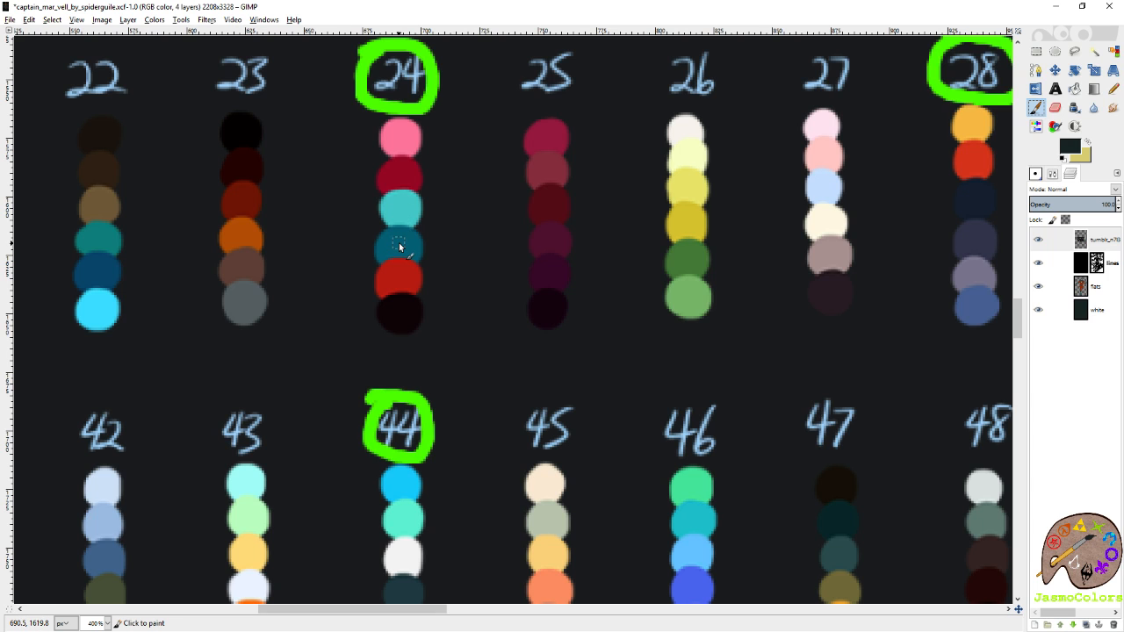
{"action": "scroll", "coordinate": [398, 246], "scroll_direction": "down", "scroll_amount": 1}
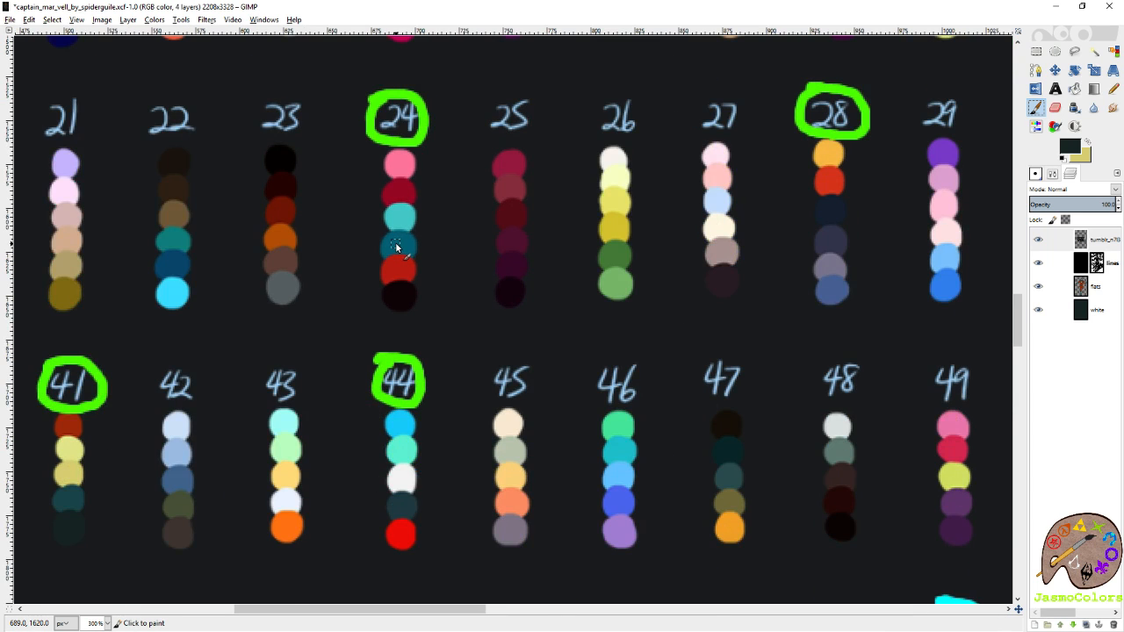
{"action": "scroll", "coordinate": [395, 245], "scroll_direction": "right", "scroll_amount": 3}
{"action": "left_click", "coordinate": [578, 154], "text": "ctrl"}
{"action": "key", "text": "shift+e"}
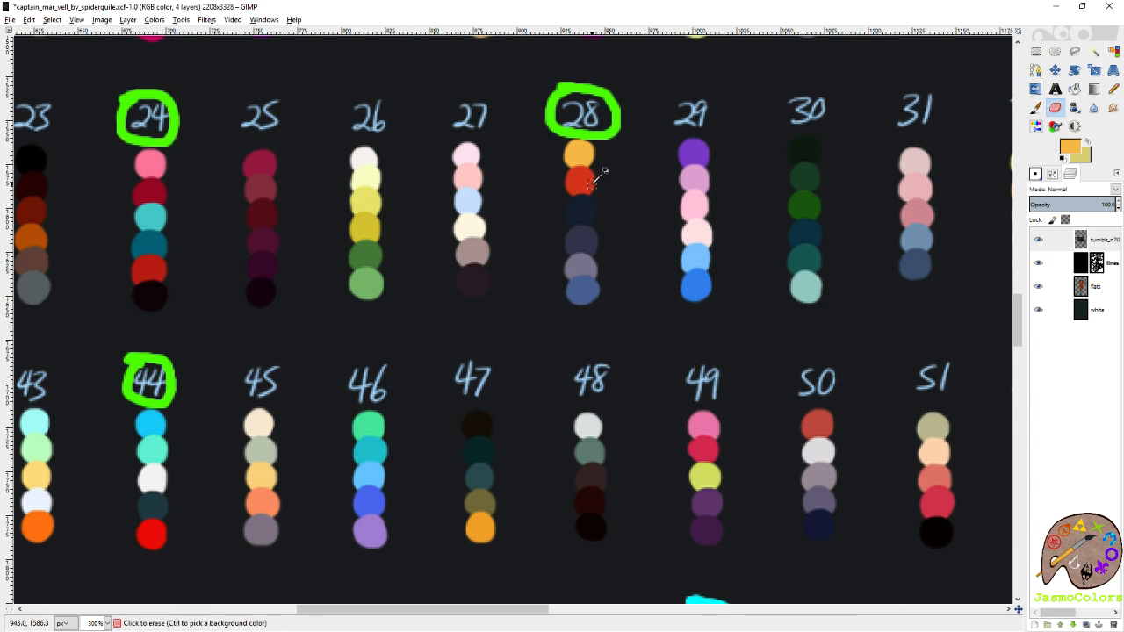
{"action": "left_click", "coordinate": [583, 183], "text": "ctrl"}
Hide the chart and, on the flats layer, bucket-fill the star and wristbands with the orange and the suit's red areas with palette 28's red, threshold 0.
{"action": "scroll", "coordinate": [565, 304], "scroll_direction": "down", "scroll_amount": 4}
{"action": "left_click", "coordinate": [1036, 242]}
{"action": "left_click", "coordinate": [1095, 287]}
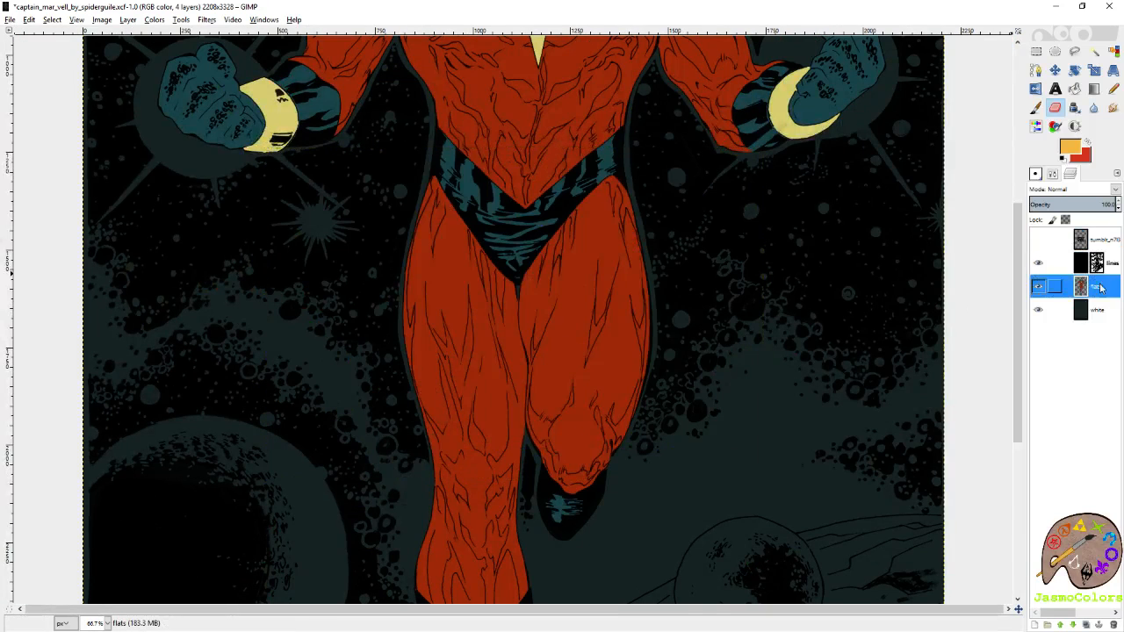
{"action": "left_click", "coordinate": [1074, 89]}
{"action": "scroll", "coordinate": [663, 282], "scroll_direction": "down", "scroll_amount": 2}
{"action": "scroll", "coordinate": [656, 242], "scroll_direction": "up", "scroll_amount": 2}
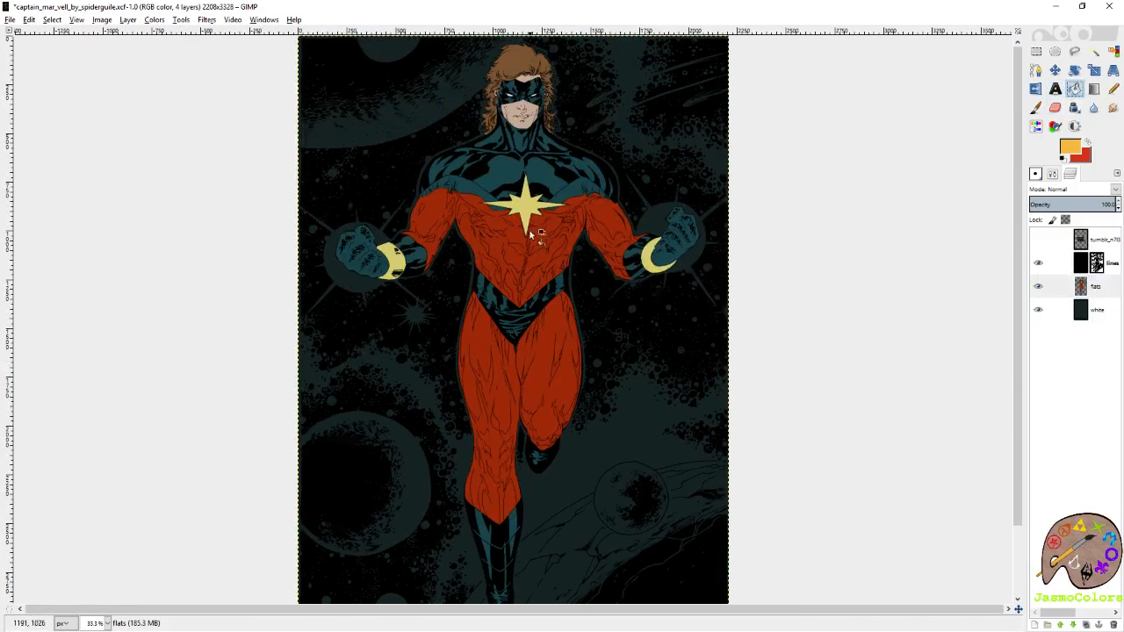
{"action": "left_click", "coordinate": [1054, 174]}
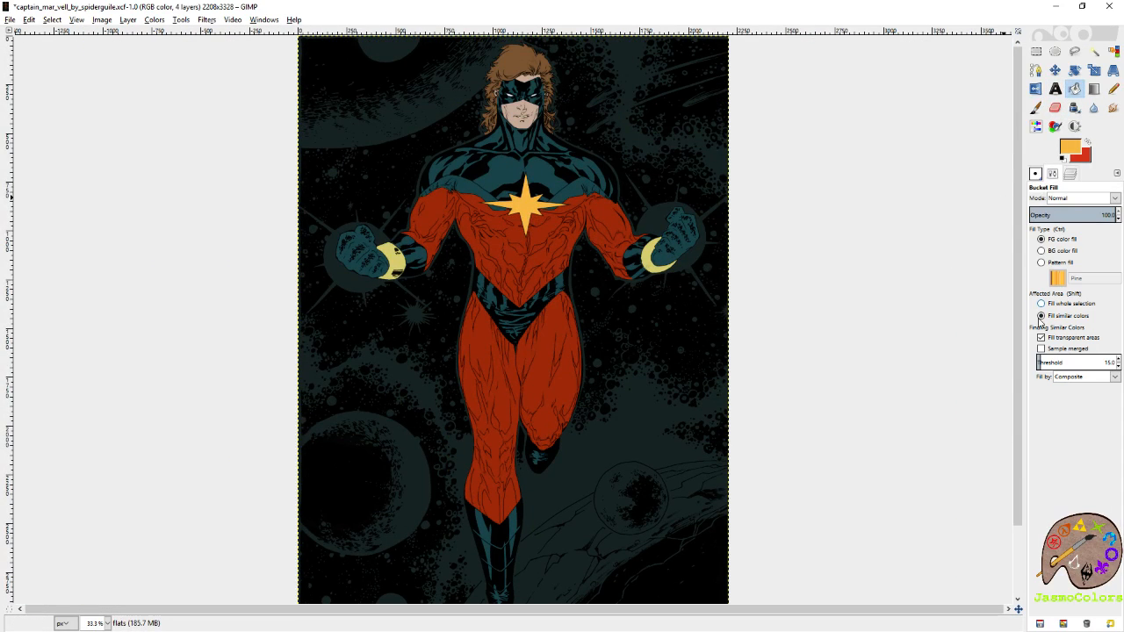
{"action": "left_click", "coordinate": [644, 256], "text": "ctrl"}
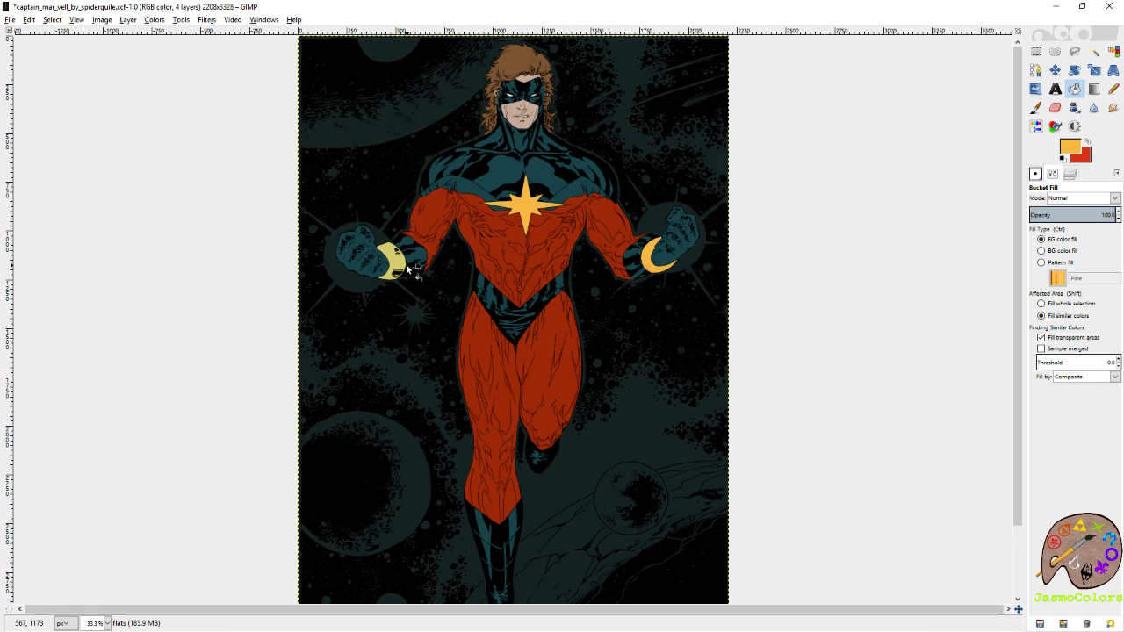
{"action": "left_click", "coordinate": [430, 229], "text": "ctrl"}
{"action": "left_click", "coordinate": [487, 367], "text": "ctrl"}
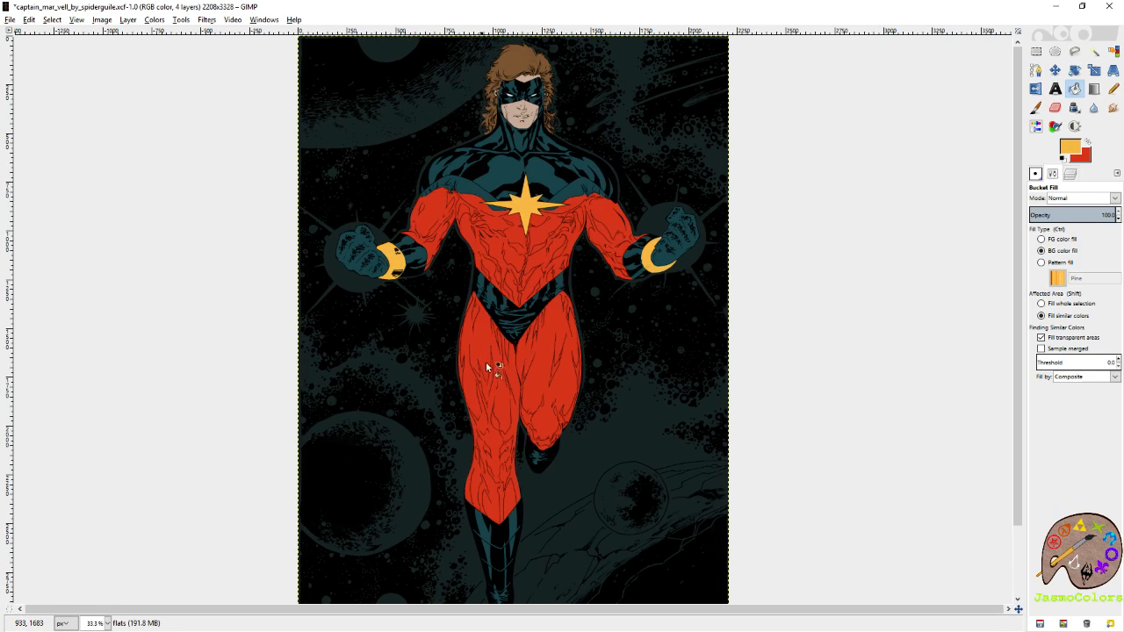
Show the palette chart and sample palette 28's slate blue as foreground and its dark navy as background.
{"action": "left_click", "coordinate": [1068, 175]}
{"action": "left_click", "coordinate": [1038, 239]}
{"action": "left_click", "coordinate": [1089, 239]}
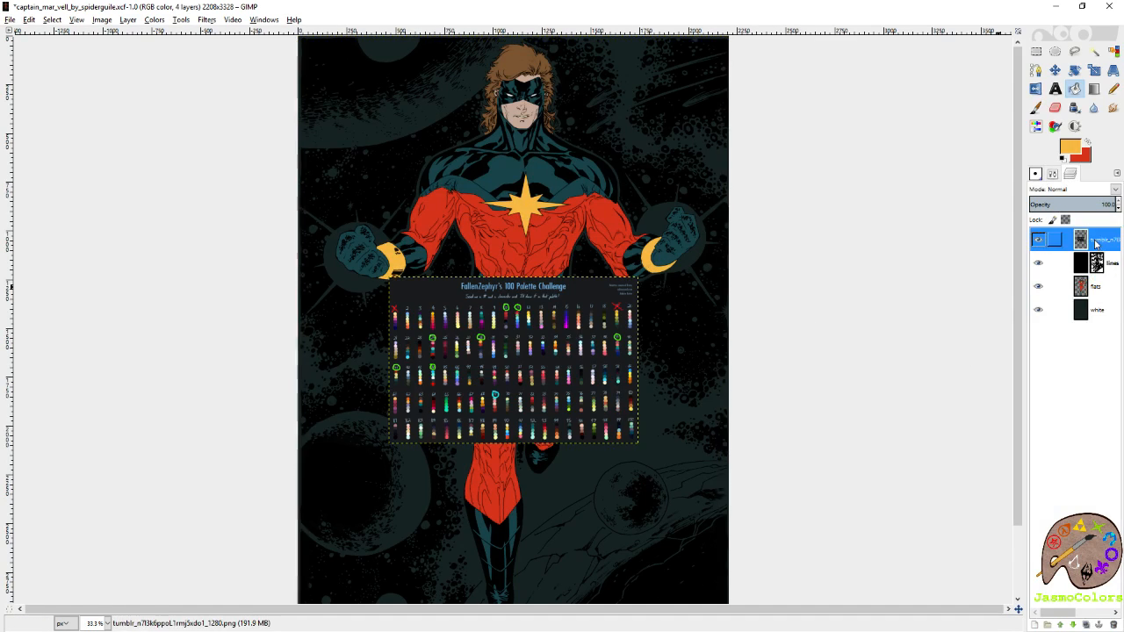
{"action": "scroll", "coordinate": [373, 433], "scroll_direction": "up", "scroll_amount": 5}
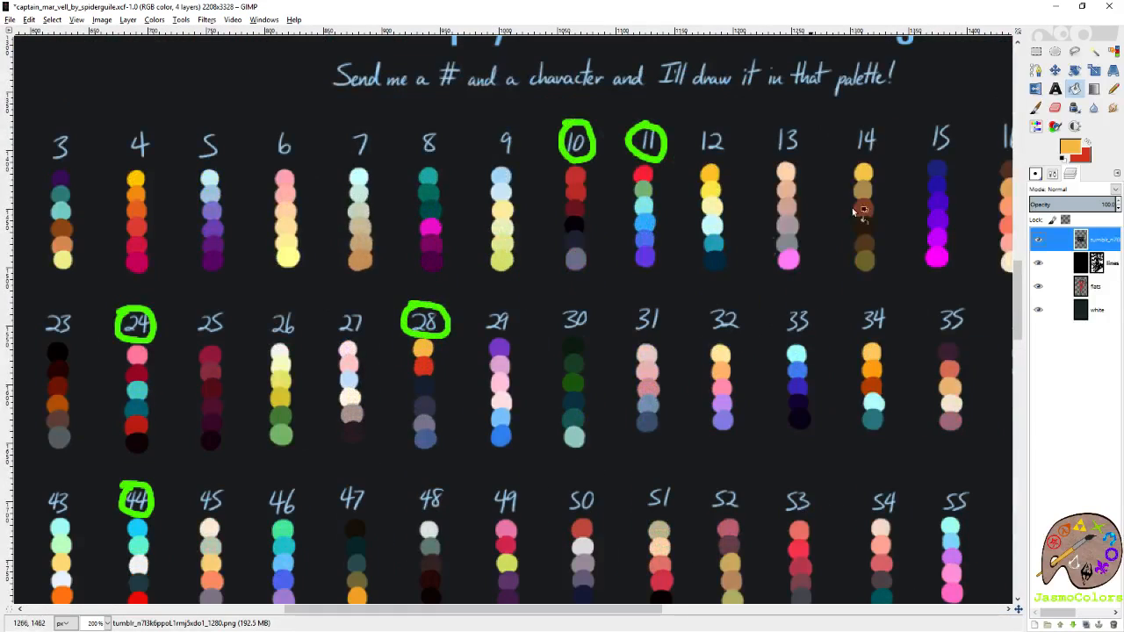
{"action": "key", "text": "p"}
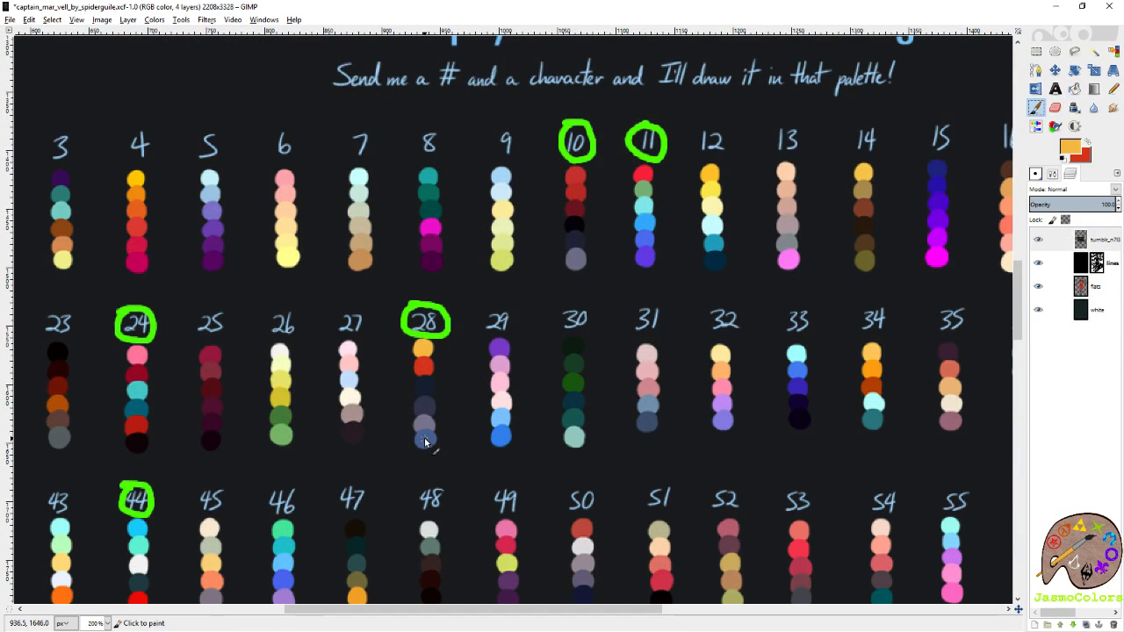
{"action": "left_click", "coordinate": [425, 443], "text": "ctrl"}
{"action": "key", "text": "shift+e"}
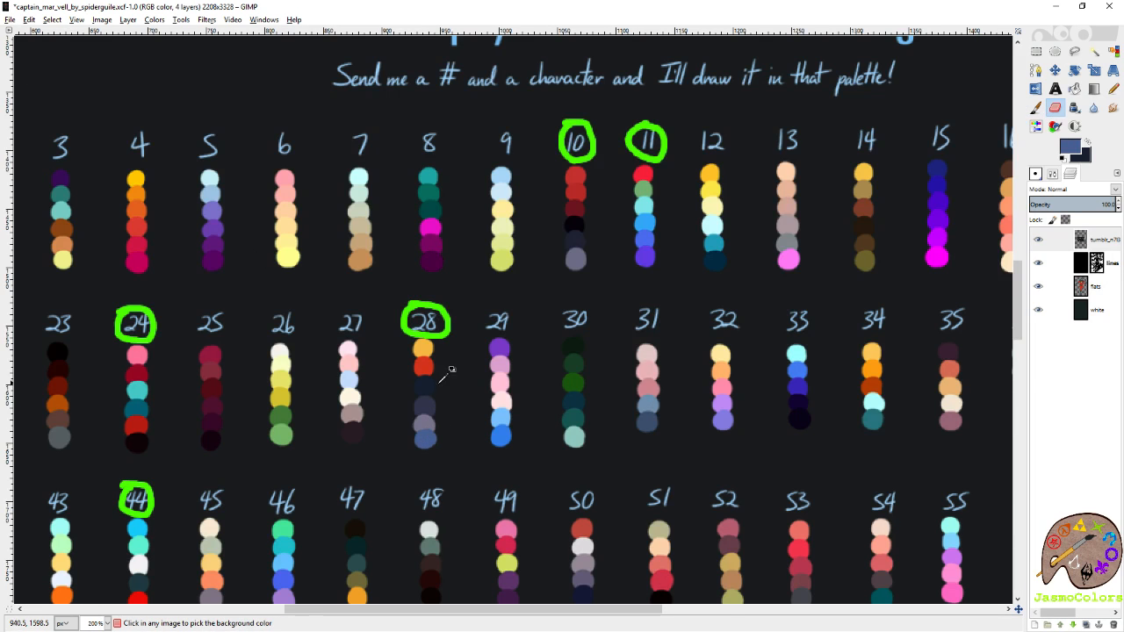
Hide the palette chart and, on the flats layer, bucket-fill the suit's teal chest, gloves, forearms and trunks with slate blue.
{"action": "scroll", "coordinate": [446, 372], "scroll_direction": "down", "scroll_amount": 3}
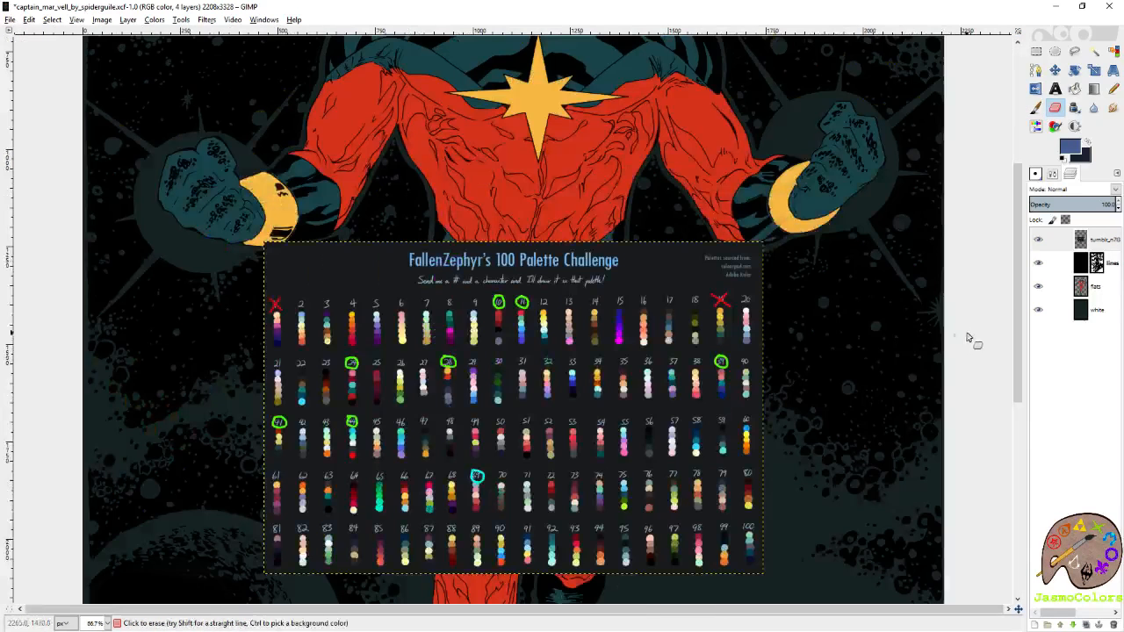
{"action": "left_click", "coordinate": [1037, 238]}
{"action": "left_click", "coordinate": [1058, 286]}
{"action": "left_click", "coordinate": [1074, 89]}
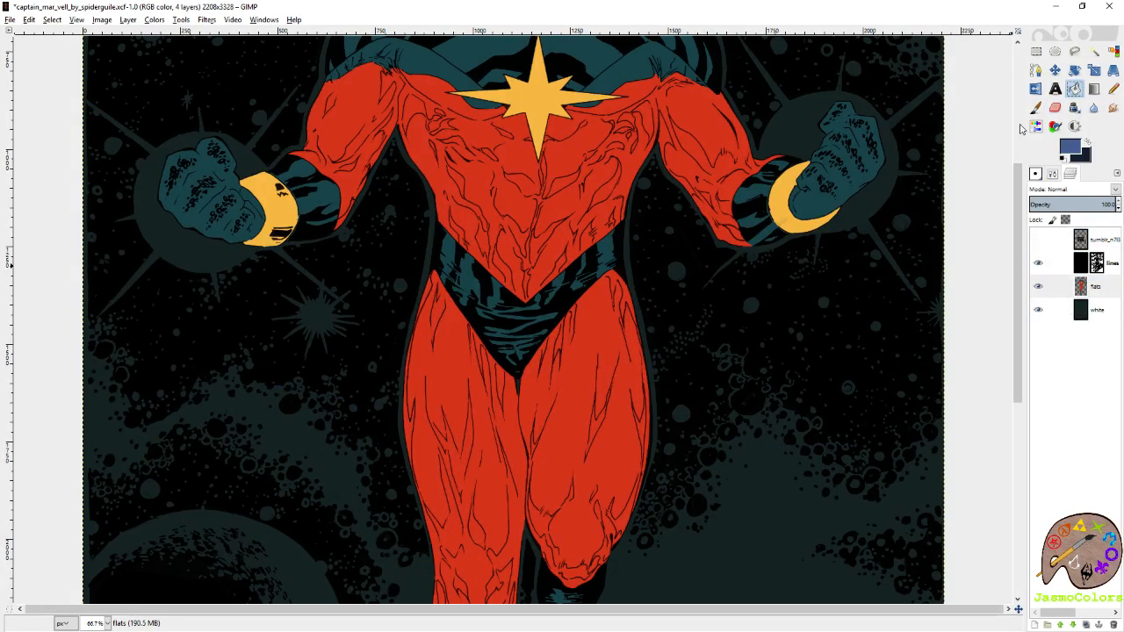
{"action": "scroll", "coordinate": [594, 181], "scroll_direction": "up", "scroll_amount": 3}
{"action": "left_click", "coordinate": [595, 181]}
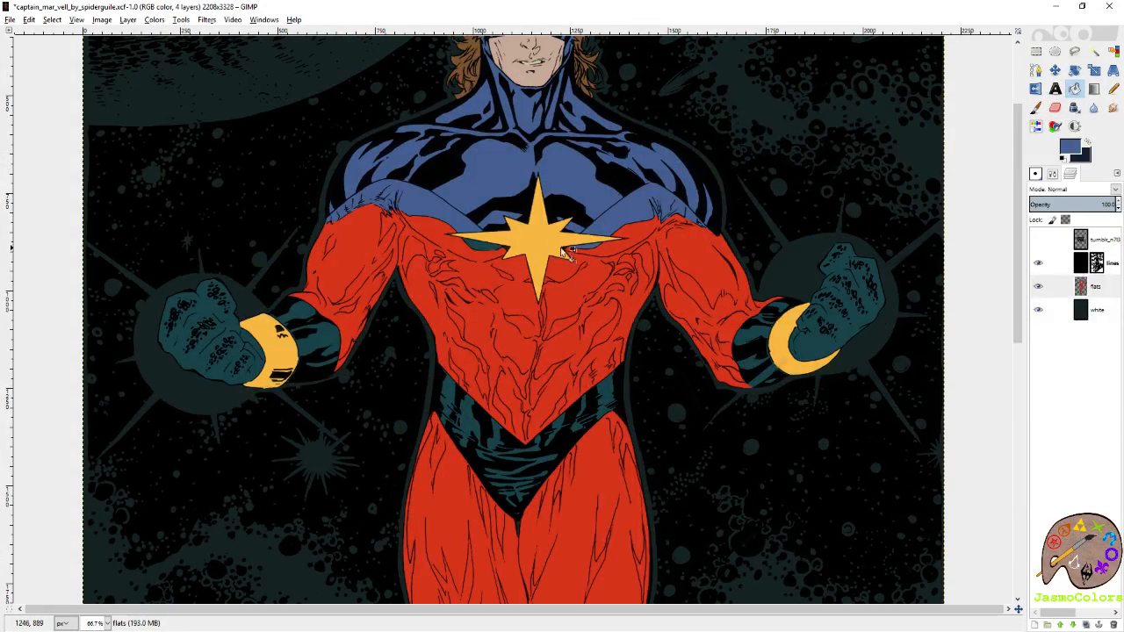
{"action": "left_click", "coordinate": [226, 355]}
{"action": "left_click", "coordinate": [306, 348]}
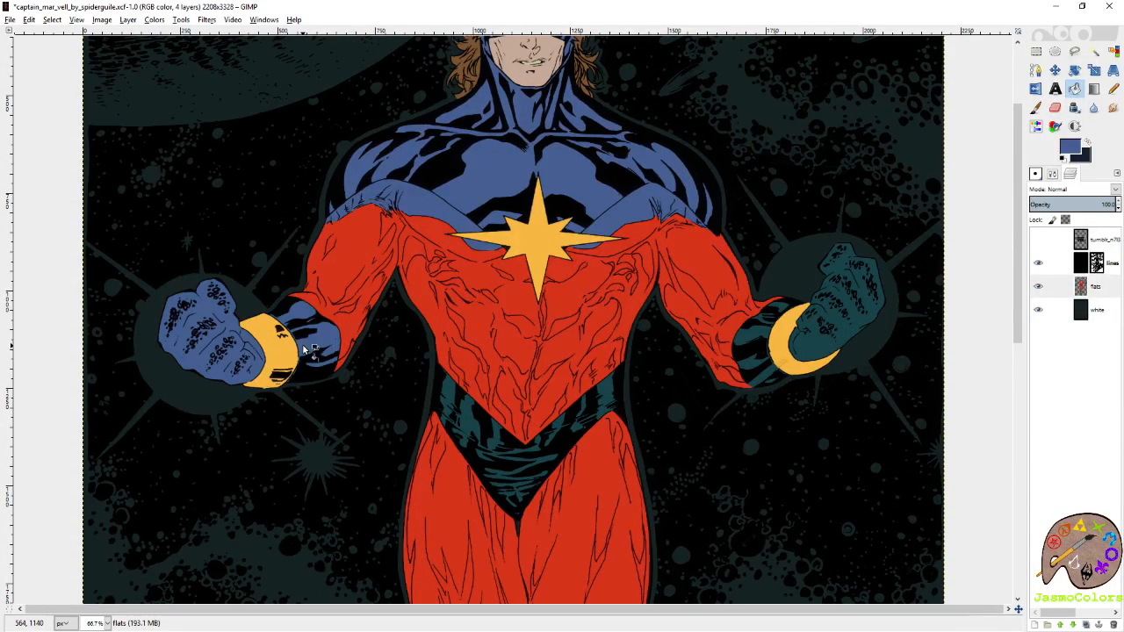
{"action": "left_click", "coordinate": [494, 463]}
{"action": "left_click", "coordinate": [848, 325]}
{"action": "left_click", "coordinate": [747, 363]}
Bucket-fill the teal areas of both boots with the same slate blue.
{"action": "scroll", "coordinate": [527, 371], "scroll_direction": "down", "scroll_amount": 9}
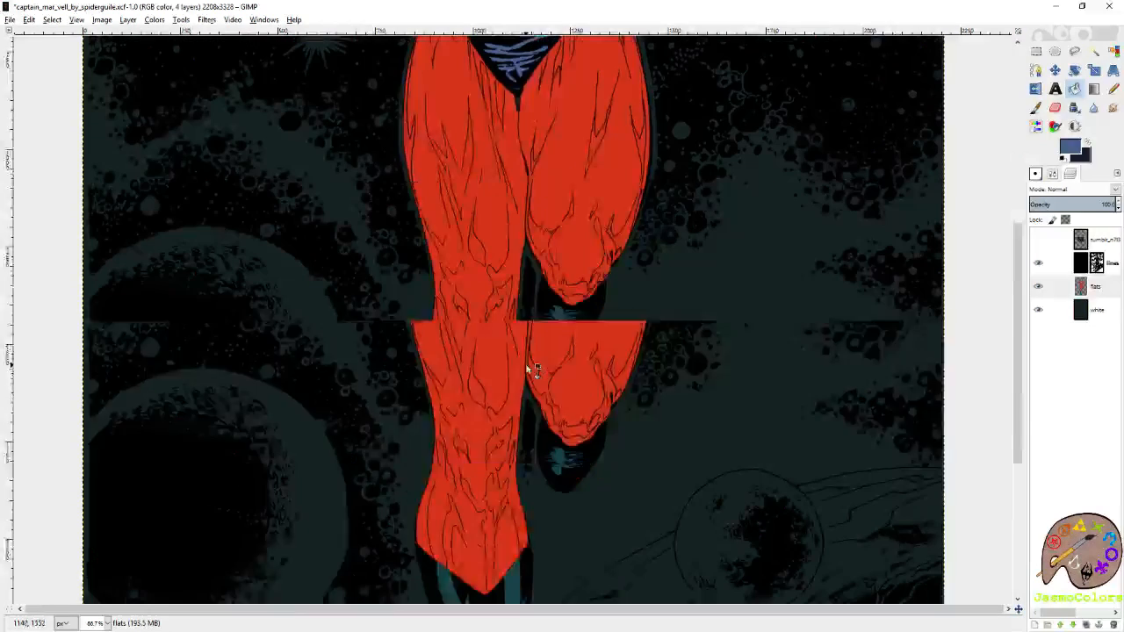
{"action": "left_click", "coordinate": [484, 503]}
{"action": "left_click", "coordinate": [572, 326]}
Fill the space background on the white layer with palette 28's dark navy.
{"action": "left_click", "coordinate": [1053, 314]}
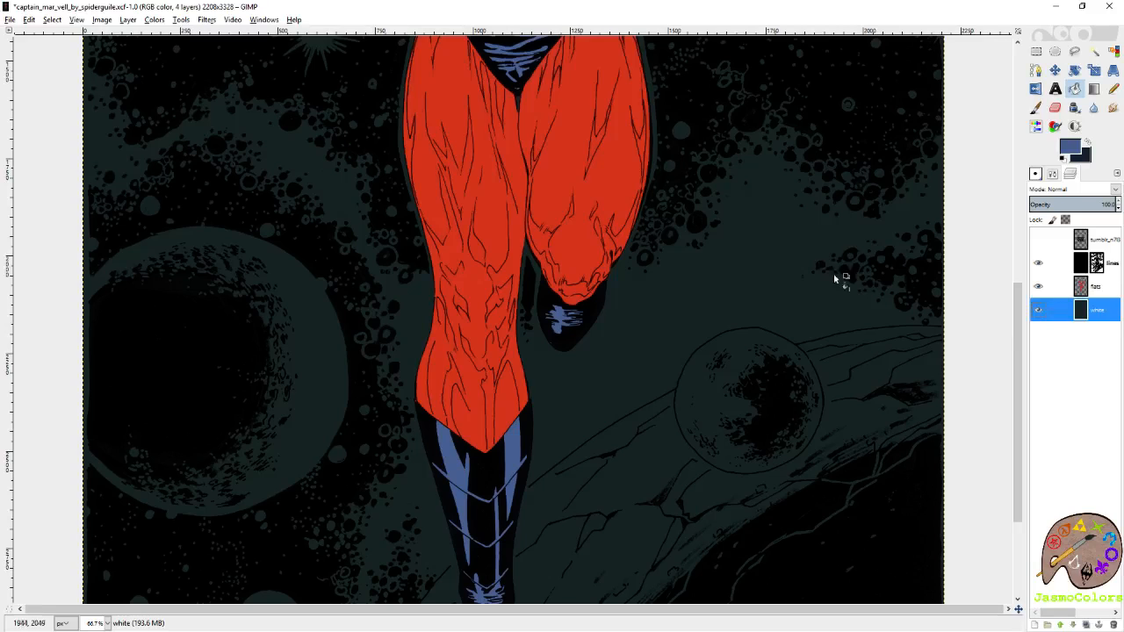
{"action": "scroll", "coordinate": [666, 370], "scroll_direction": "down", "scroll_amount": 2}
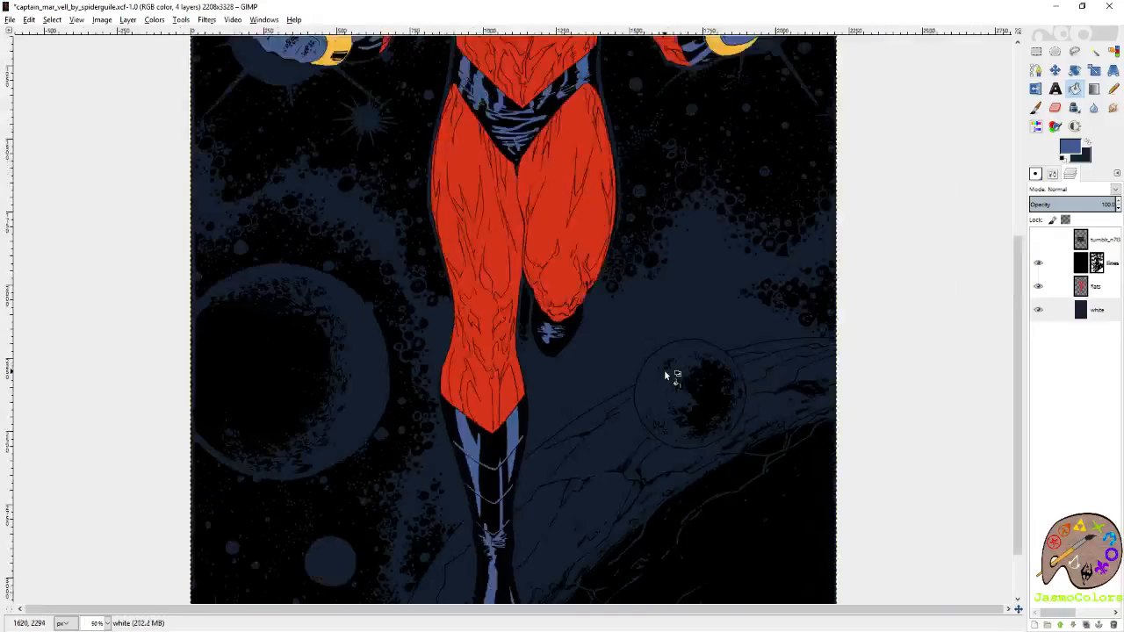
{"action": "scroll", "coordinate": [661, 370], "scroll_direction": "down", "scroll_amount": 1}
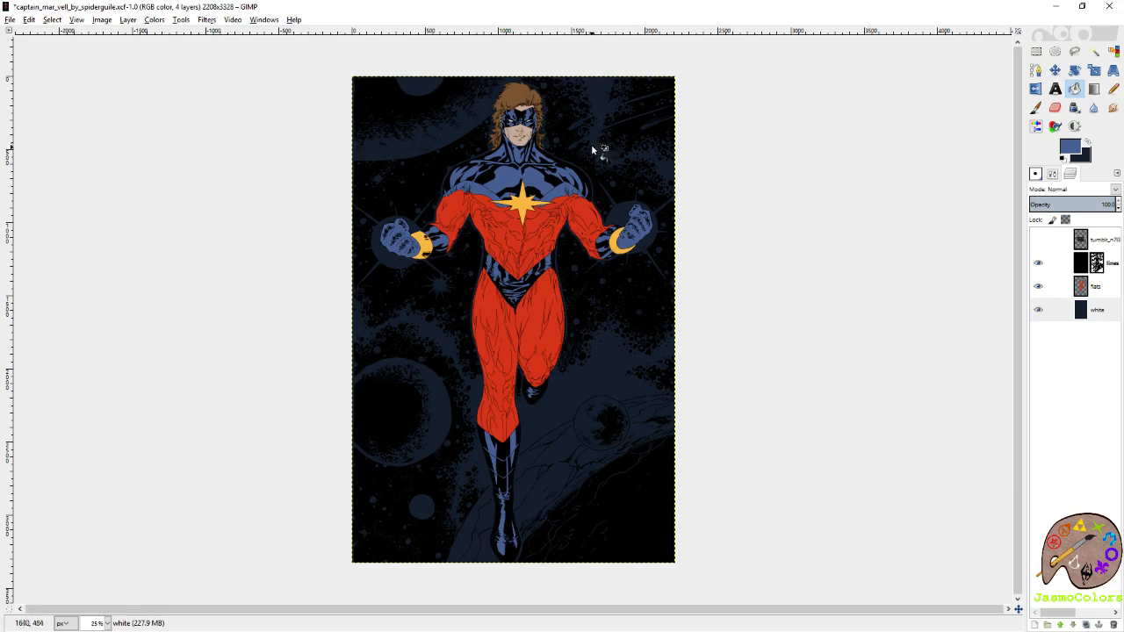
{"action": "scroll", "coordinate": [569, 132], "scroll_direction": "up", "scroll_amount": 2}
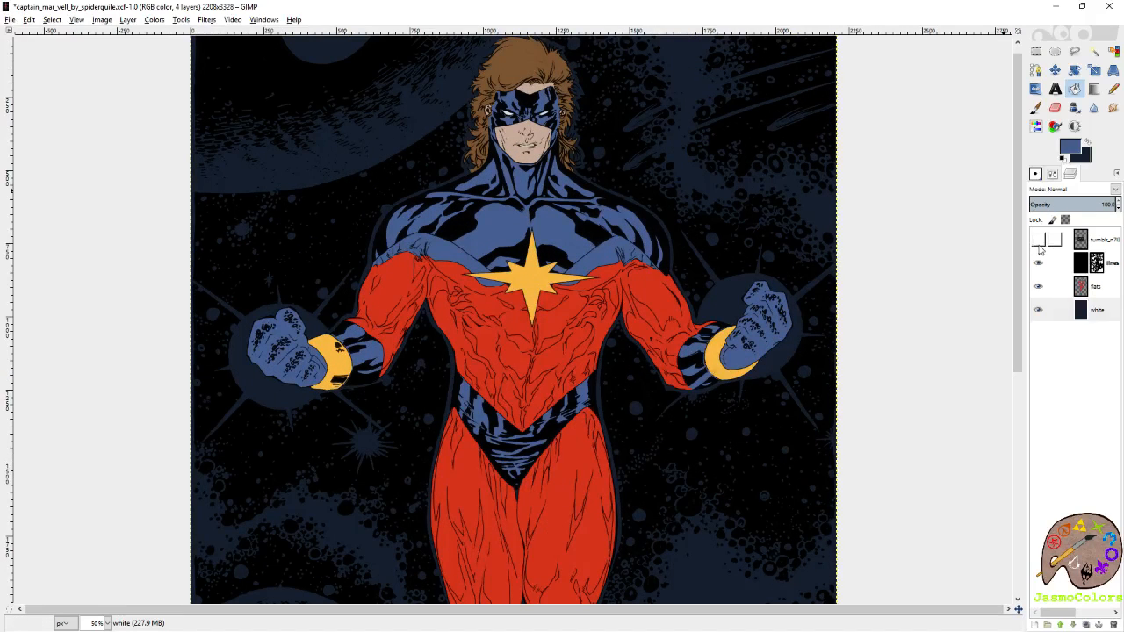
Show the palette chart again and open the Color PaletteTwitch image.
{"action": "left_click", "coordinate": [1038, 239]}
{"action": "left_click", "coordinate": [10, 20]}
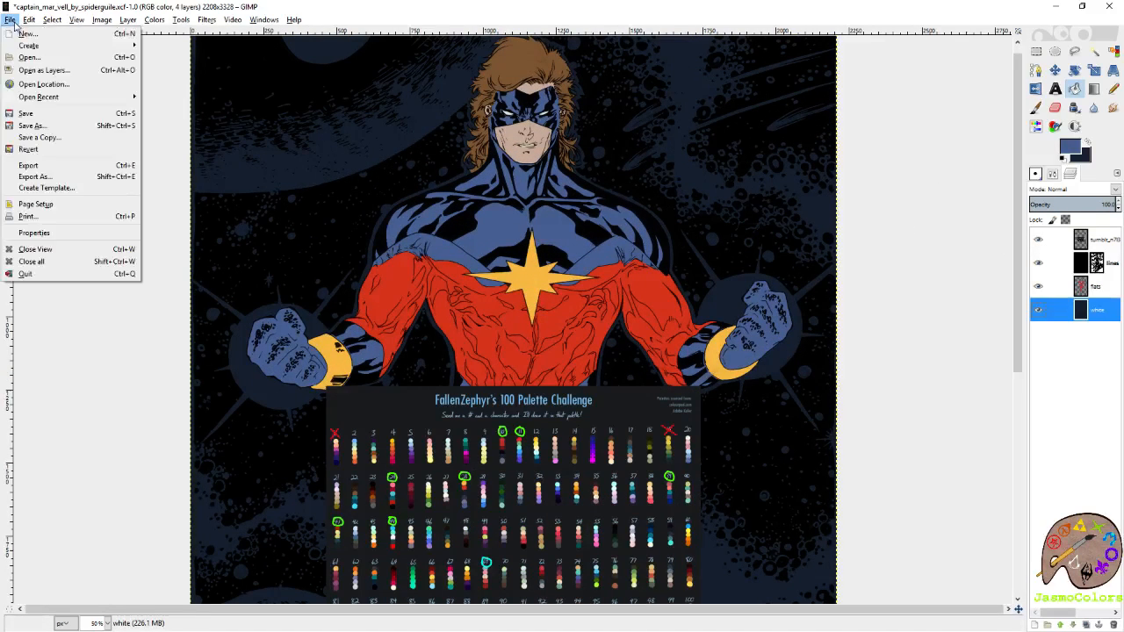
{"action": "left_click", "coordinate": [35, 54]}
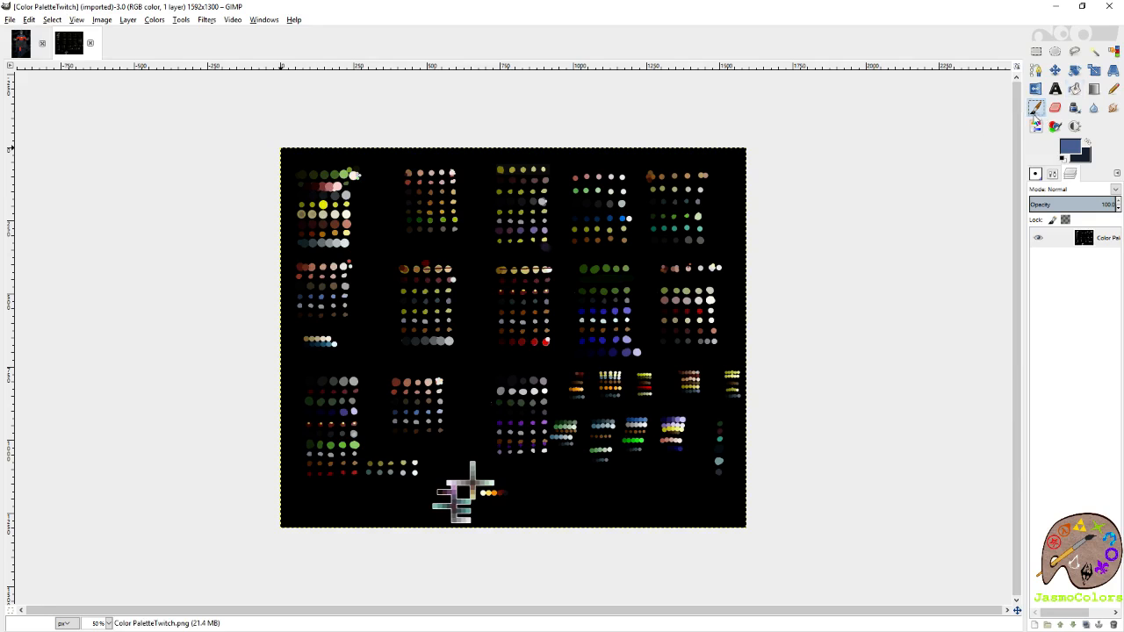
Sample a warm brown as the foreground colour and a tan skin tone as the background colour from the Color PaletteTwitch swatches.
{"action": "scroll", "coordinate": [418, 188], "scroll_direction": "up", "scroll_amount": 5}
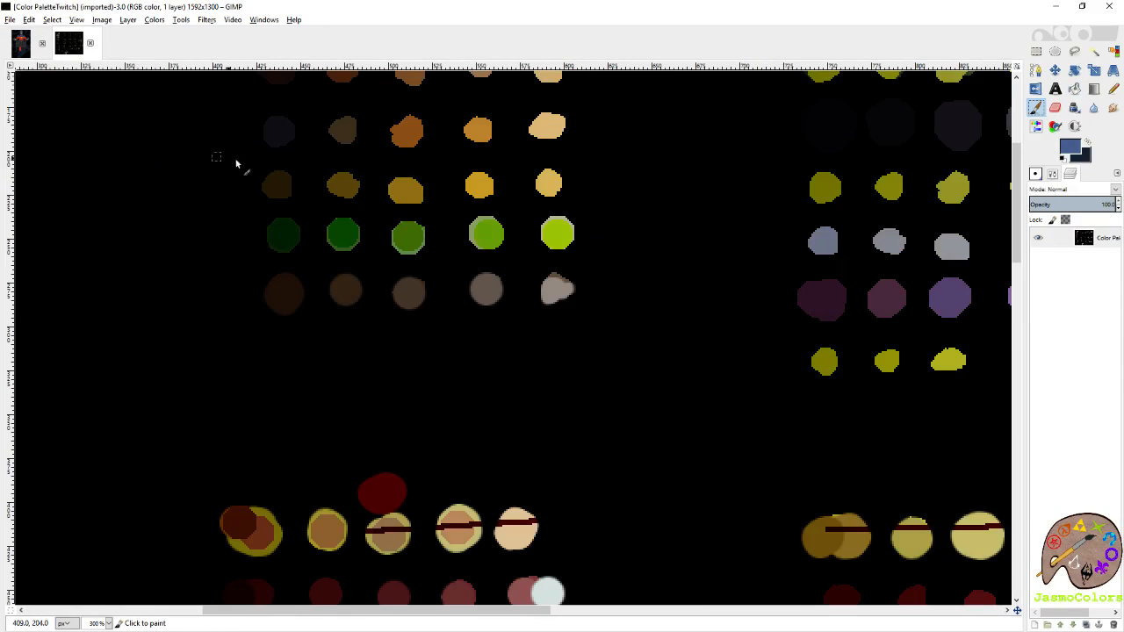
{"action": "left_click", "coordinate": [399, 204], "text": "ctrl"}
{"action": "scroll", "coordinate": [419, 207], "scroll_direction": "up", "scroll_amount": 1}
{"action": "key", "text": "shift+e"}
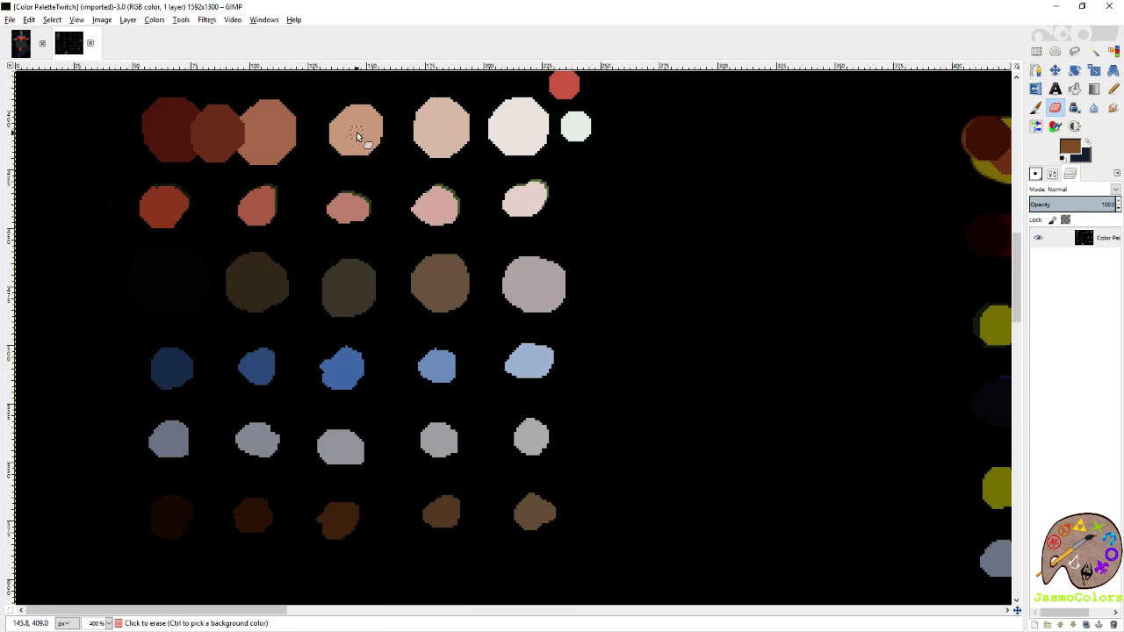
{"action": "left_click", "coordinate": [364, 123], "text": "ctrl"}
Return to the Captain Mar-Vell image and, on the flats layer, bucket-fill the hair brown and the forehead, face and ears tan.
{"action": "left_click", "coordinate": [21, 43]}
{"action": "left_click", "coordinate": [1074, 89]}
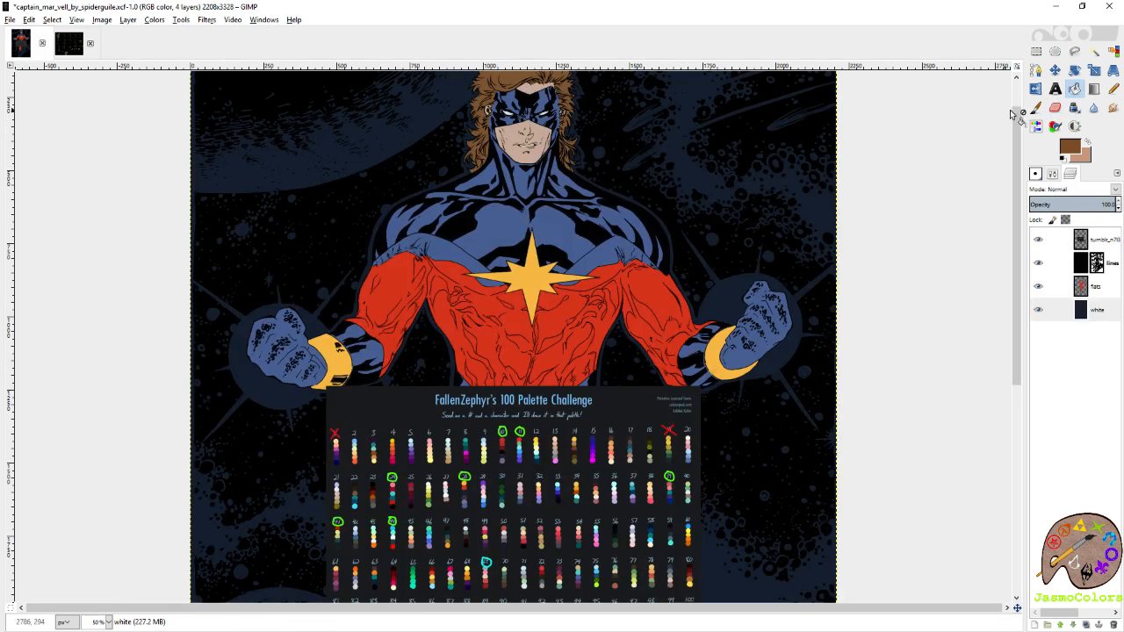
{"action": "scroll", "coordinate": [513, 139], "scroll_direction": "up", "scroll_amount": 1}
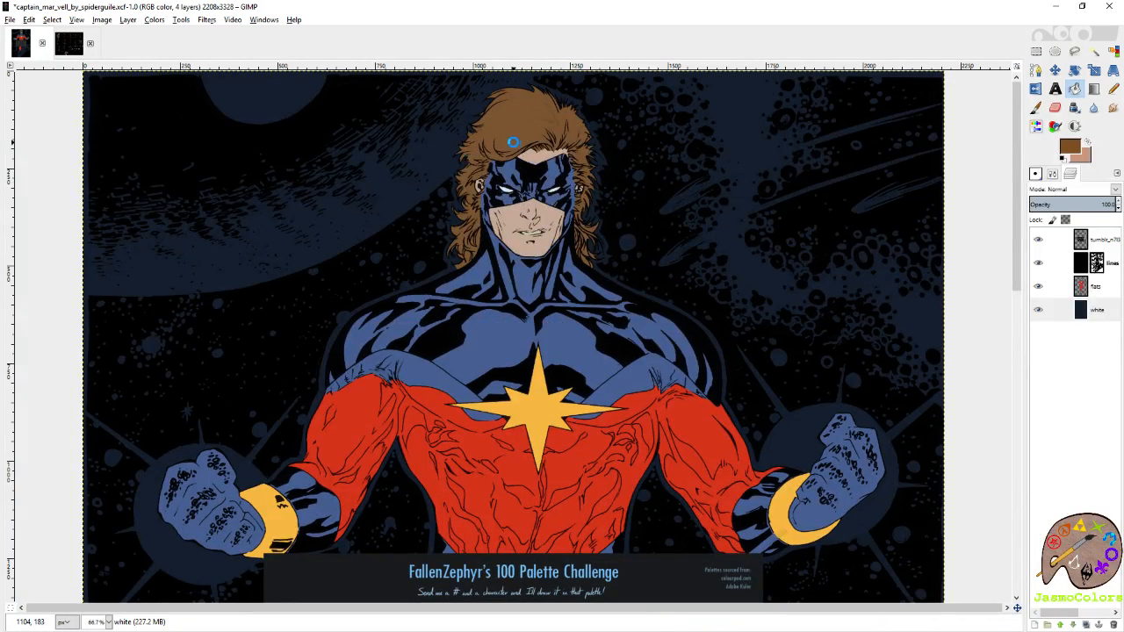
{"action": "left_click", "coordinate": [1096, 288]}
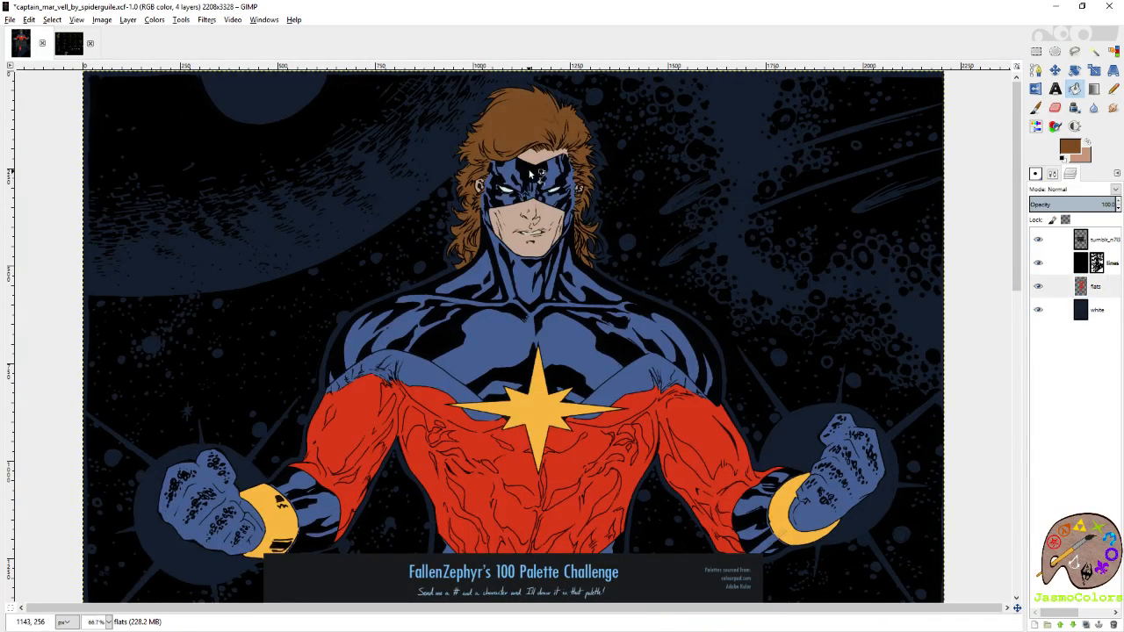
{"action": "scroll", "coordinate": [530, 174], "scroll_direction": "up", "scroll_amount": 3}
{"action": "left_click", "coordinate": [545, 145], "text": "ctrl"}
{"action": "left_click", "coordinate": [506, 321], "text": "ctrl"}
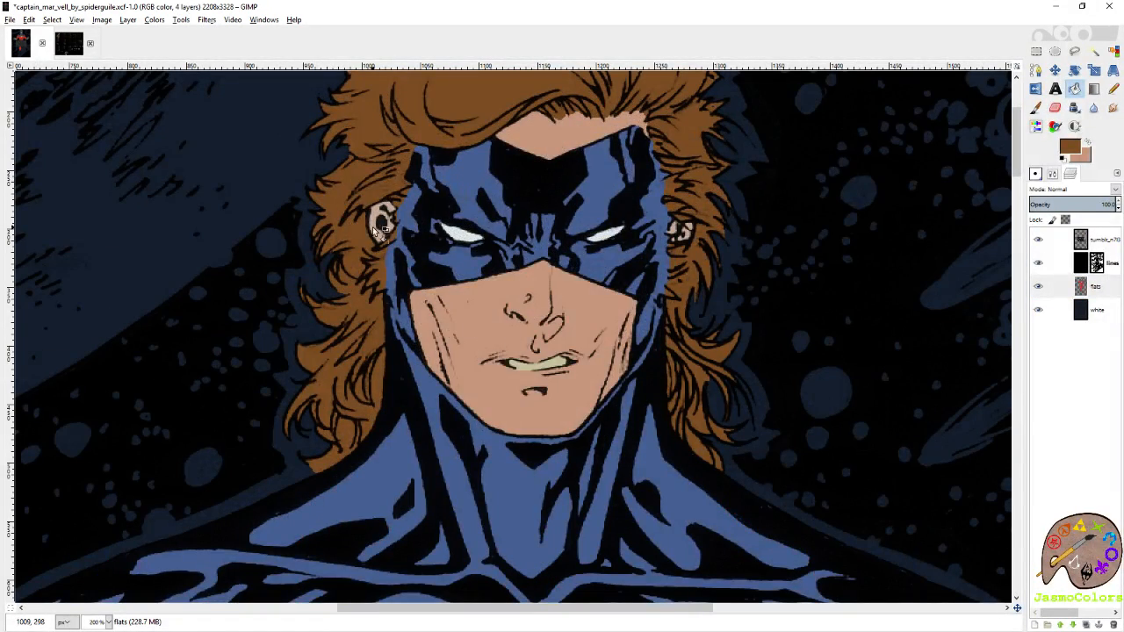
{"action": "left_click", "coordinate": [381, 225]}
{"action": "left_click", "coordinate": [689, 236]}
Hide the palette chart to reveal the whole figure and save the image.
{"action": "scroll", "coordinate": [529, 352], "scroll_direction": "down", "scroll_amount": 4}
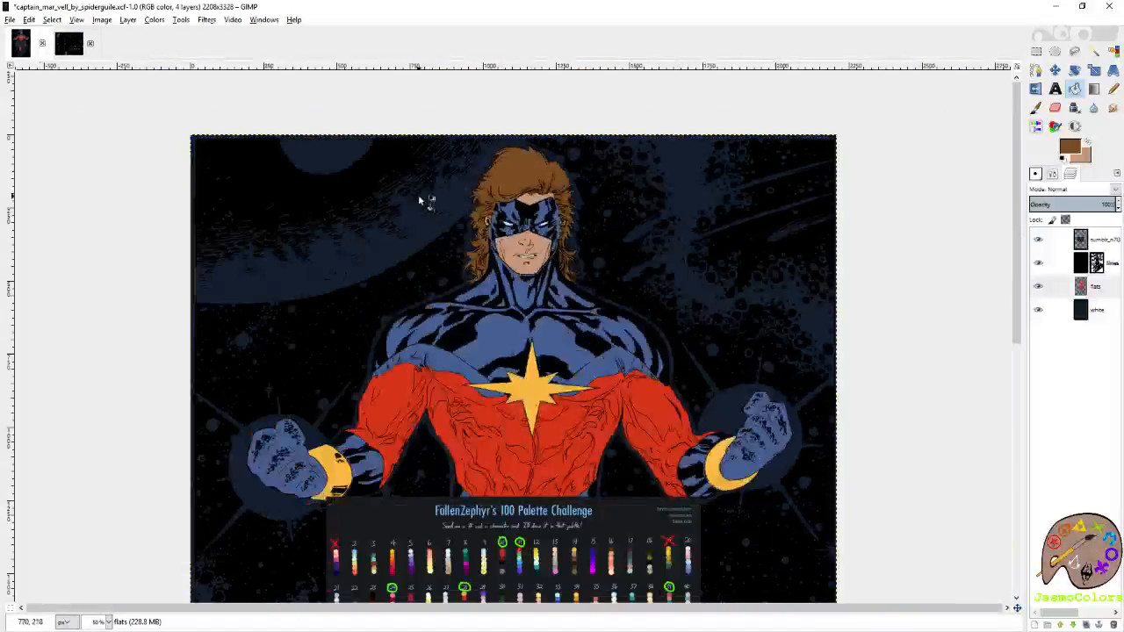
{"action": "scroll", "coordinate": [418, 194], "scroll_direction": "down", "scroll_amount": 1}
{"action": "left_click", "coordinate": [1037, 239]}
{"action": "scroll", "coordinate": [857, 251], "scroll_direction": "down", "scroll_amount": 3}
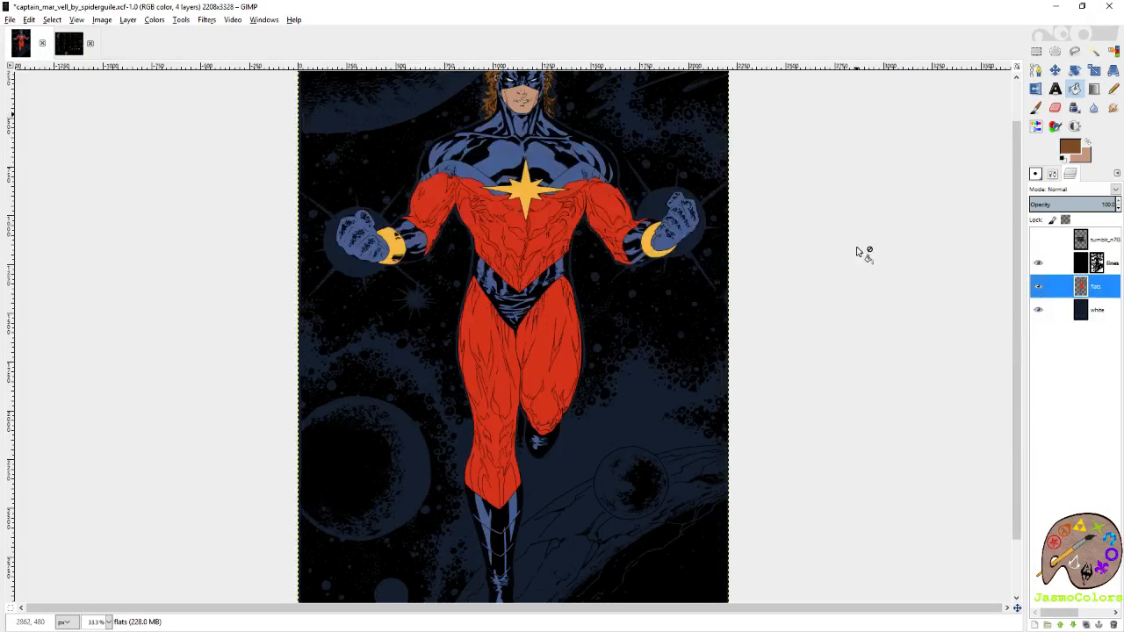
{"action": "scroll", "coordinate": [857, 251], "scroll_direction": "down", "scroll_amount": 1}
{"action": "key", "text": "ctrl+s"}
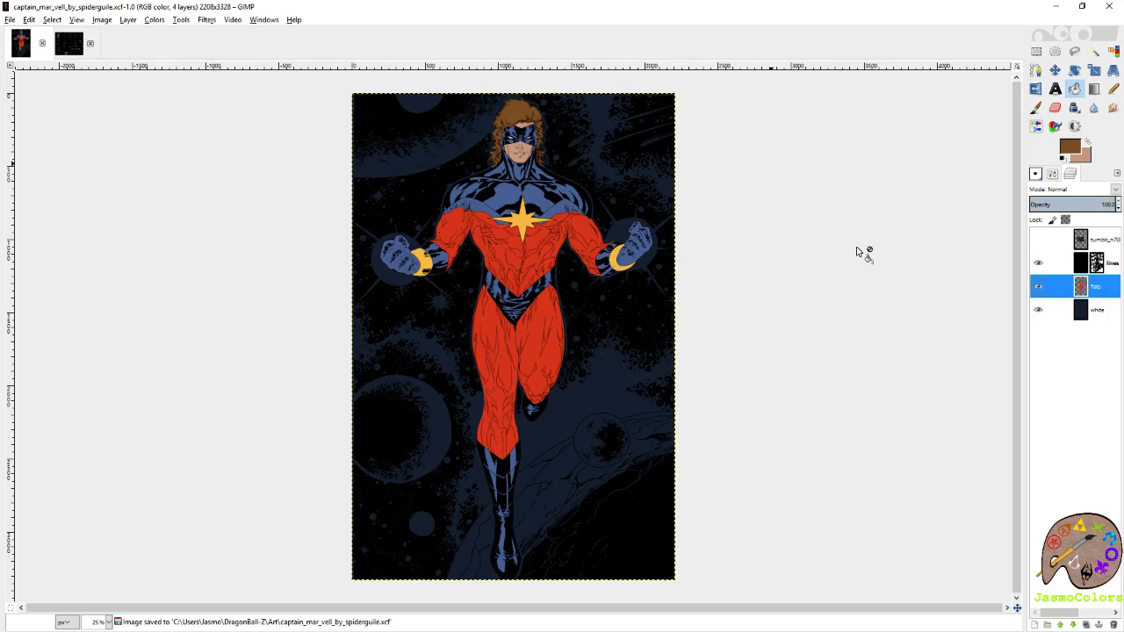
Show the palette chart, make its layer active and set the foreground colour to pure red, ff0000.
{"action": "left_click", "coordinate": [1038, 239]}
{"action": "left_click", "coordinate": [1089, 239]}
{"action": "scroll", "coordinate": [356, 471], "scroll_direction": "up", "scroll_amount": 4}
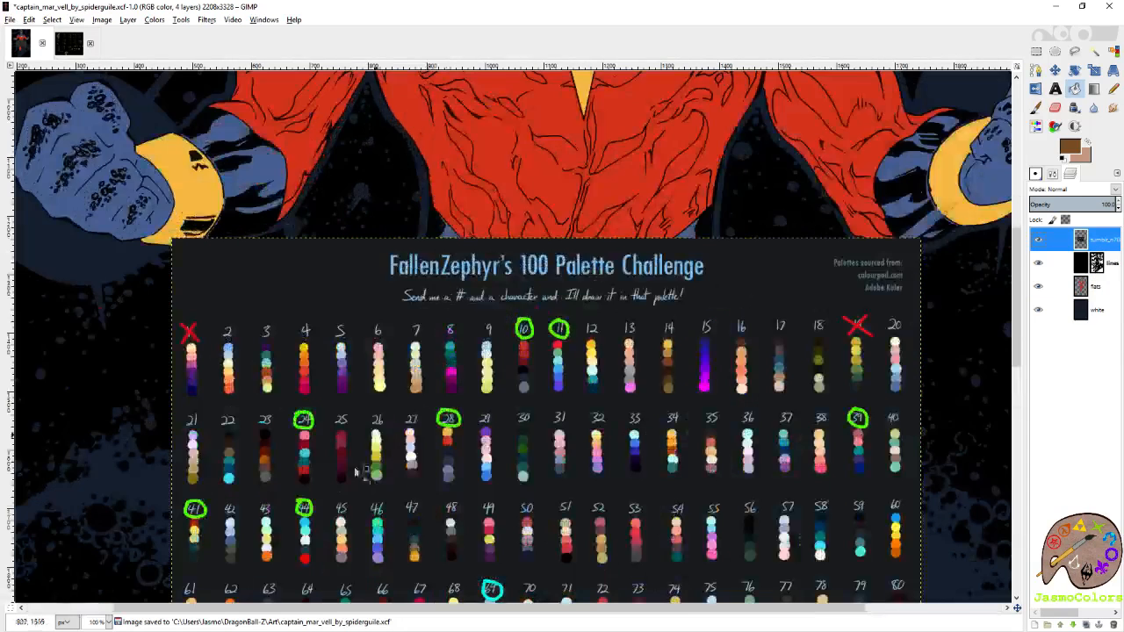
{"action": "scroll", "coordinate": [355, 472], "scroll_direction": "up", "scroll_amount": 3}
{"action": "scroll", "coordinate": [600, 451], "scroll_direction": "down", "scroll_amount": 1}
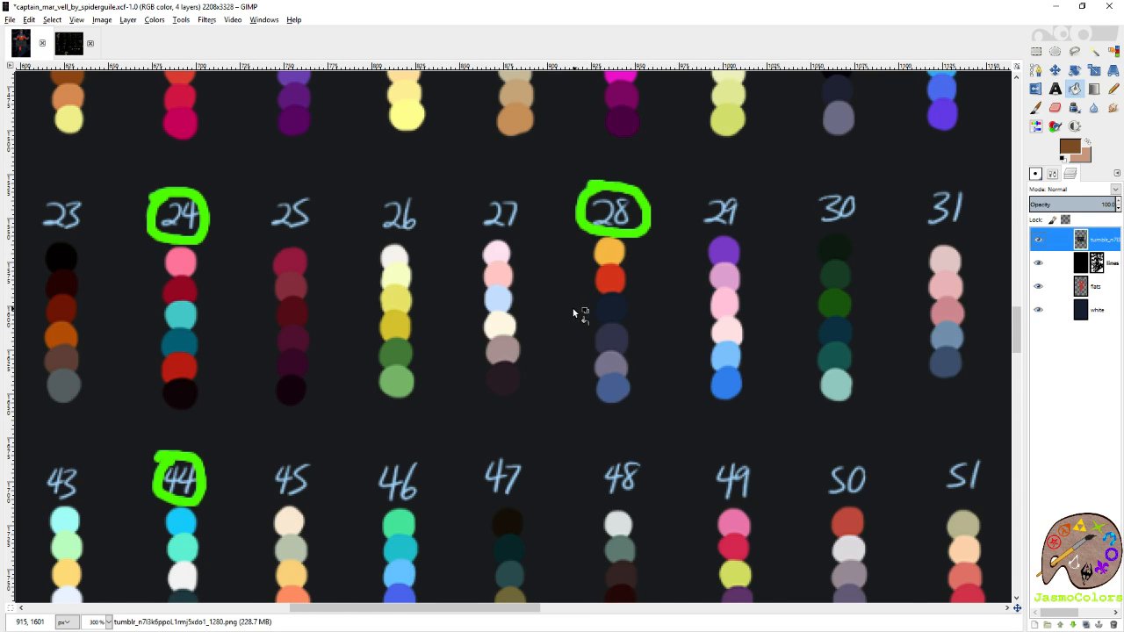
{"action": "scroll", "coordinate": [562, 309], "scroll_direction": "down", "scroll_amount": 3}
{"action": "scroll", "coordinate": [562, 309], "scroll_direction": "up", "scroll_amount": 4}
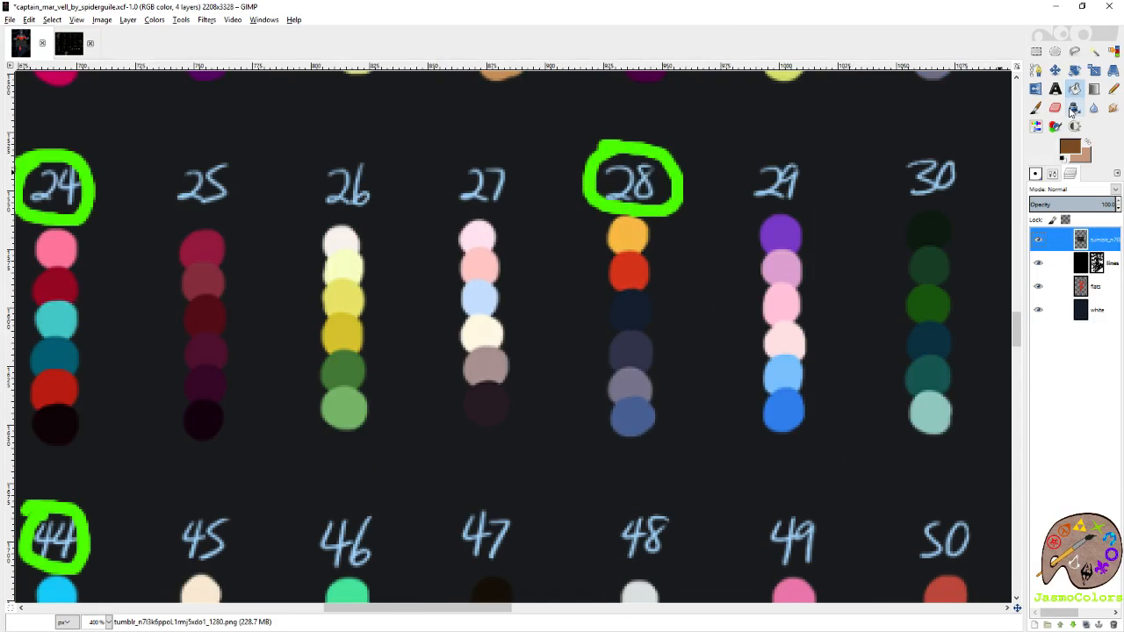
{"action": "left_click", "coordinate": [1069, 149]}
{"action": "left_click", "coordinate": [980, 195]}
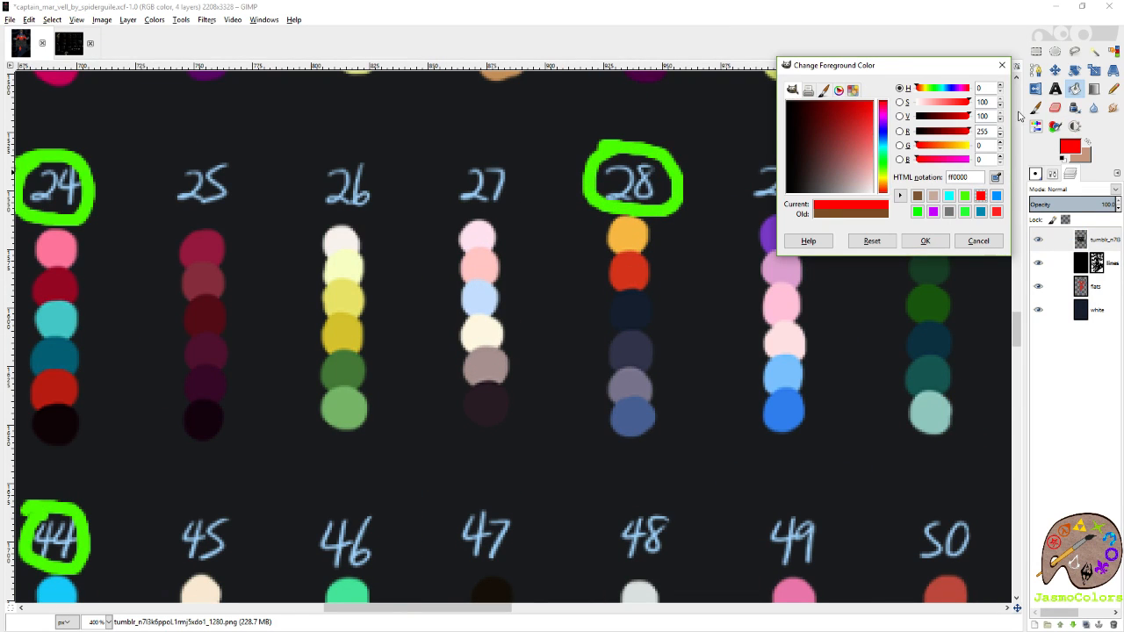
{"action": "left_click", "coordinate": [933, 242]}
Paint a red rectangular frame of straight brush lines around palette 28 on the chart layer.
{"action": "left_click", "coordinate": [1036, 108]}
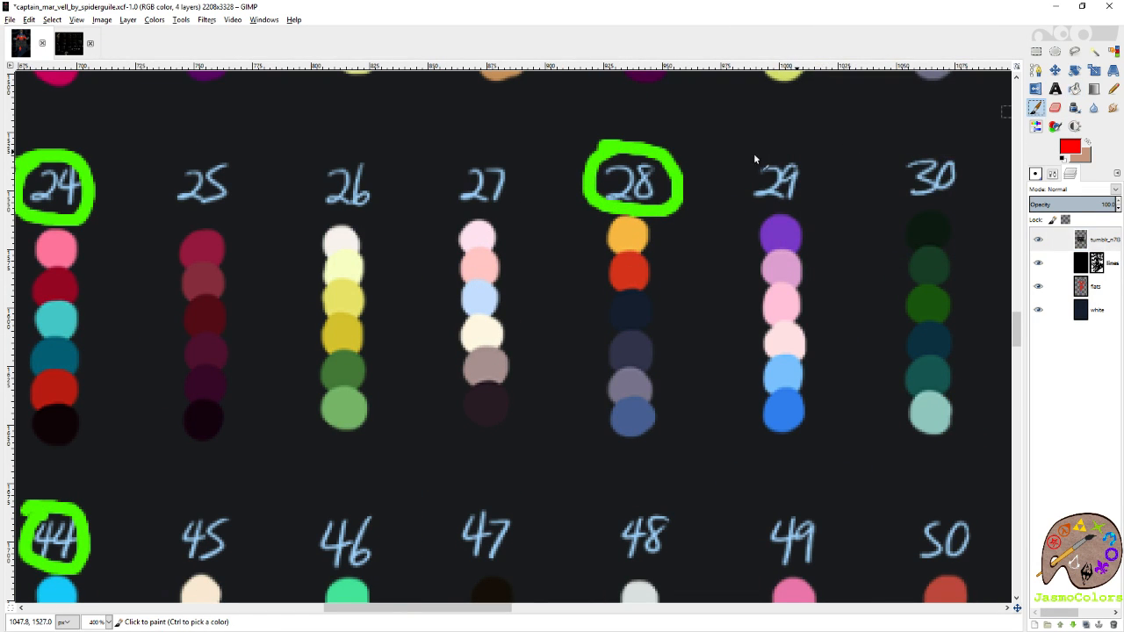
{"action": "left_click", "coordinate": [576, 134]}
{"action": "left_click", "coordinate": [692, 130], "text": "shift"}
{"action": "left_click", "coordinate": [691, 455], "text": "shift"}
{"action": "left_click", "coordinate": [563, 456], "text": "shift"}
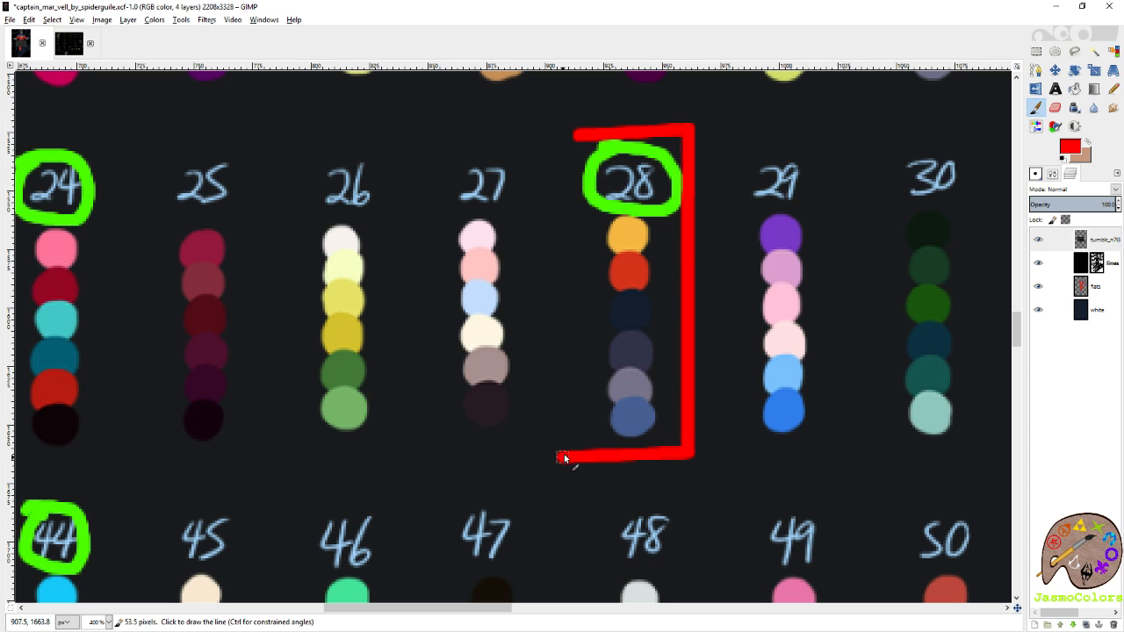
{"action": "left_click", "coordinate": [580, 132], "text": "shift"}
{"action": "scroll", "coordinate": [469, 326], "scroll_direction": "down", "scroll_amount": 6, "text": "ctrl"}
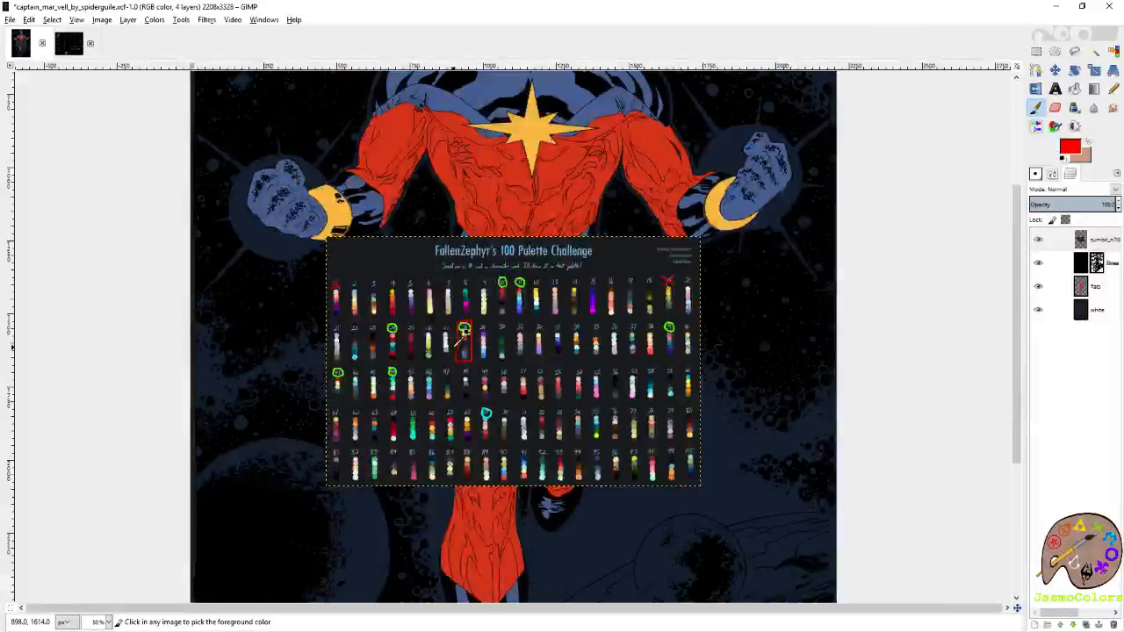
{"action": "scroll", "coordinate": [456, 338], "scroll_direction": "down", "scroll_amount": 1, "text": "ctrl"}
{"action": "scroll", "coordinate": [457, 338], "scroll_direction": "up", "scroll_amount": 3, "text": "ctrl"}
{"action": "scroll", "coordinate": [448, 272], "scroll_direction": "up", "scroll_amount": 3, "text": "ctrl"}
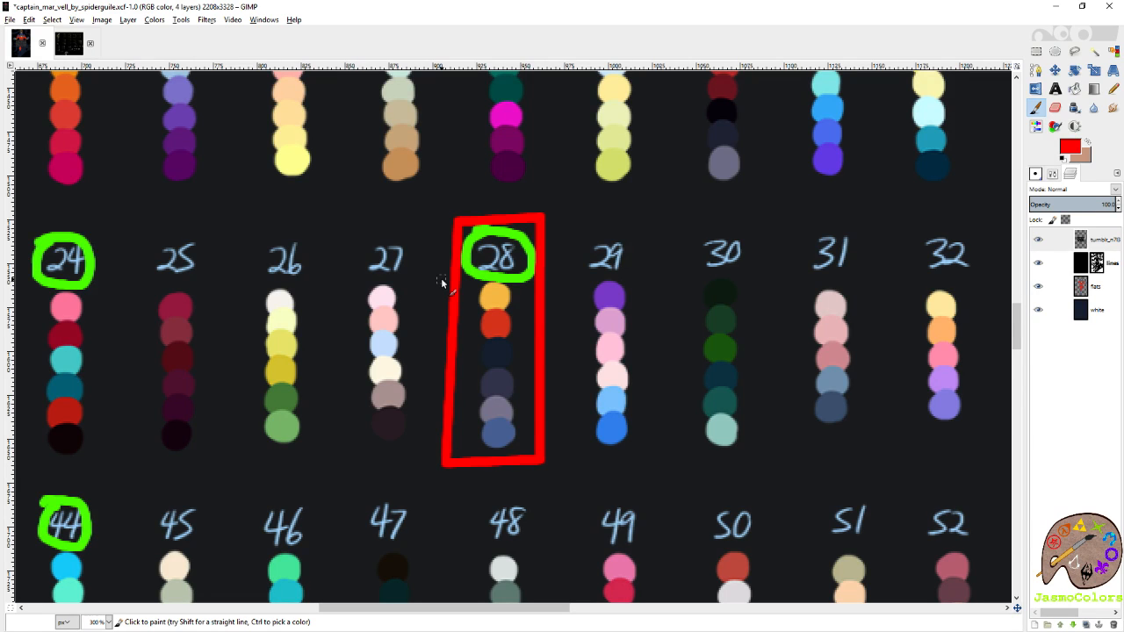
Add a new transparent layer named shading directly above the flats layer and save the image.
{"action": "right_click", "coordinate": [1108, 288]}
{"action": "left_click", "coordinate": [1087, 316]}
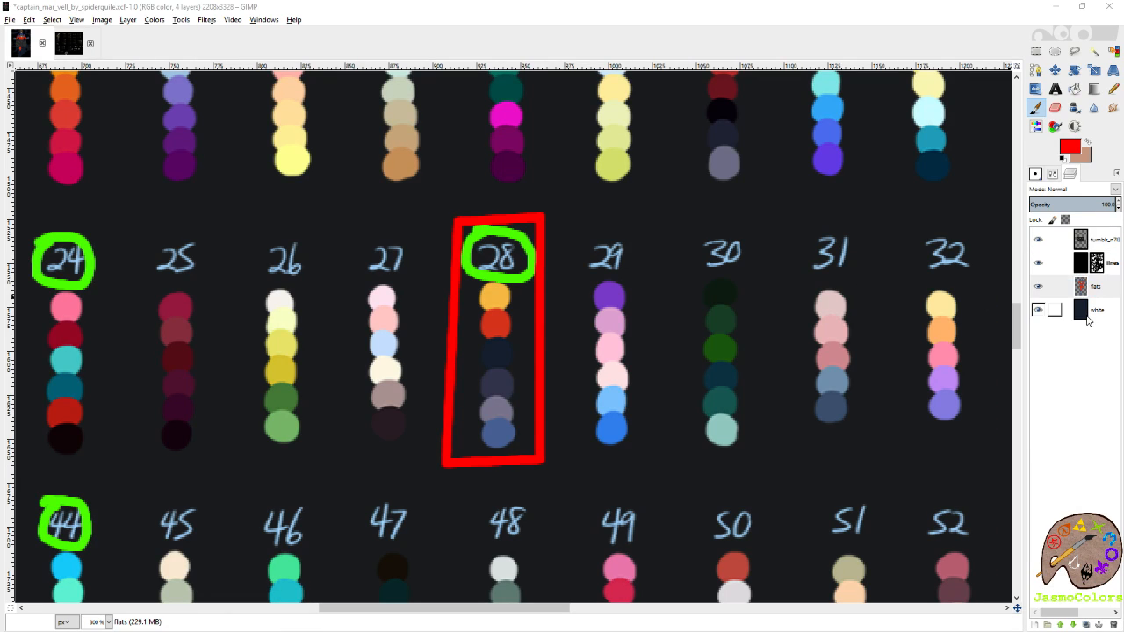
{"action": "key", "text": "Return"}
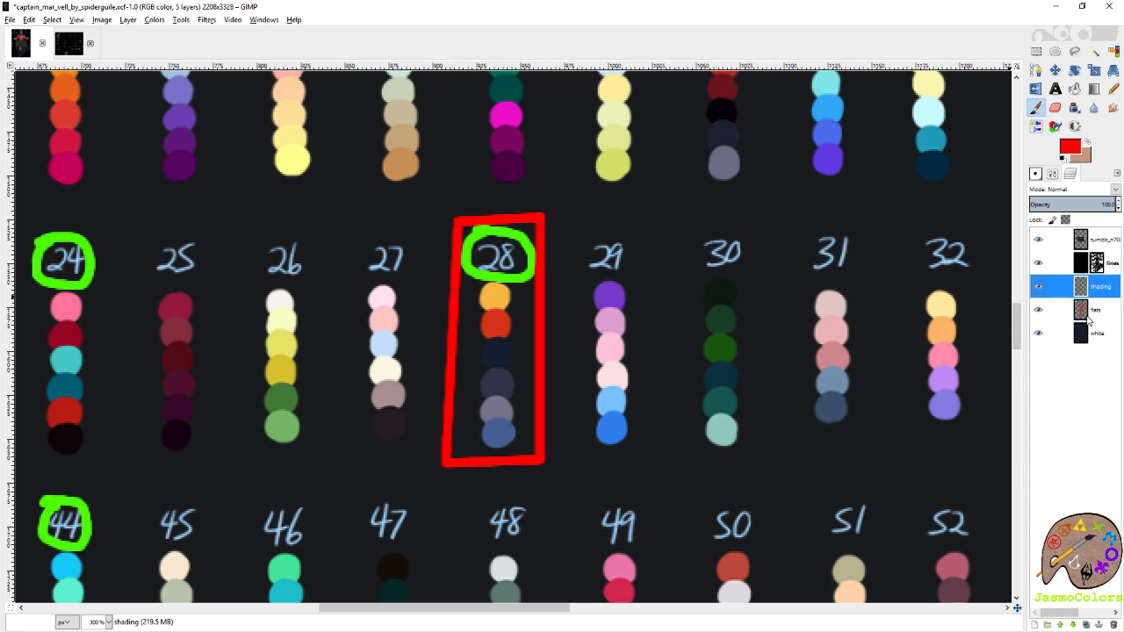
{"action": "key", "text": "ctrl+s"}
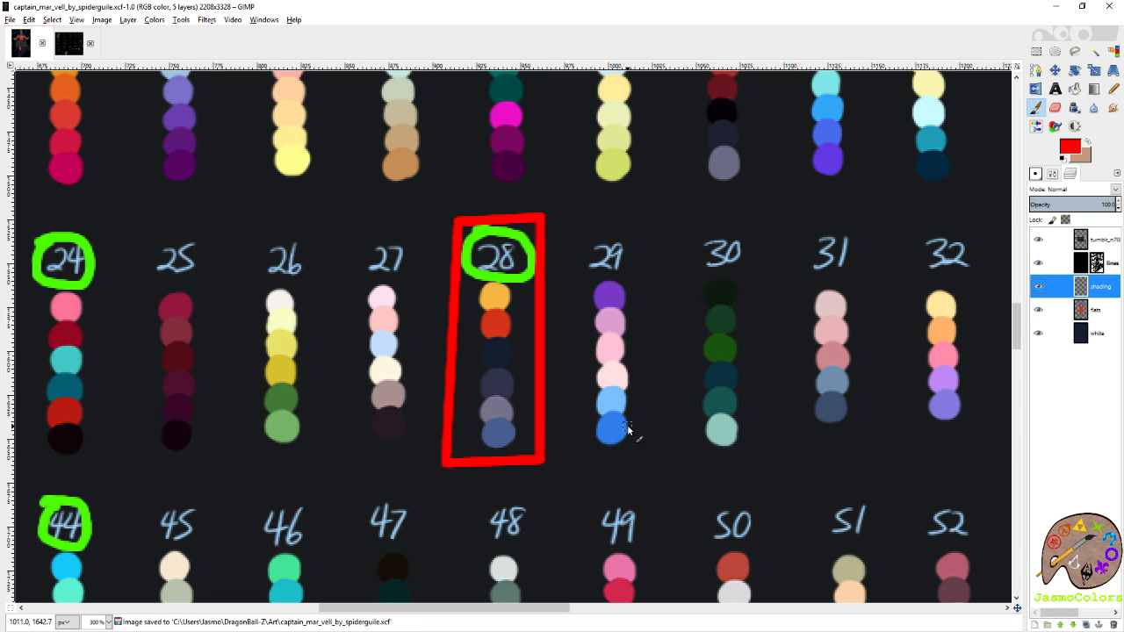
Reset the foreground and background colours to black and white with palette 28 in close view.
{"action": "scroll", "coordinate": [582, 320], "scroll_direction": "down", "scroll_amount": 6}
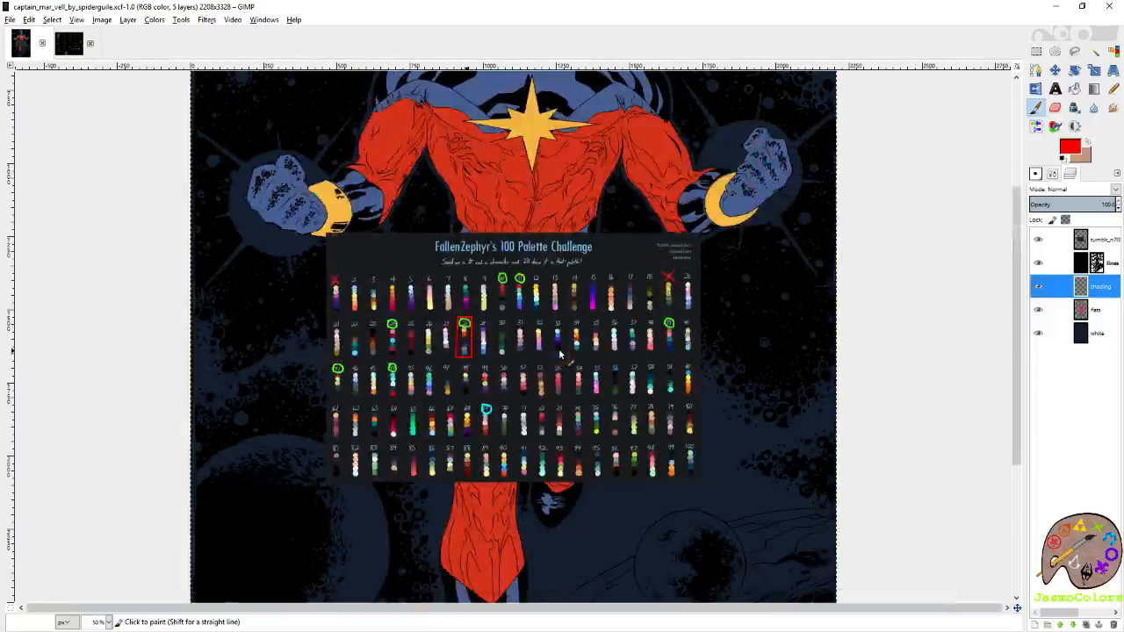
{"action": "scroll", "coordinate": [461, 351], "scroll_direction": "up", "scroll_amount": 4}
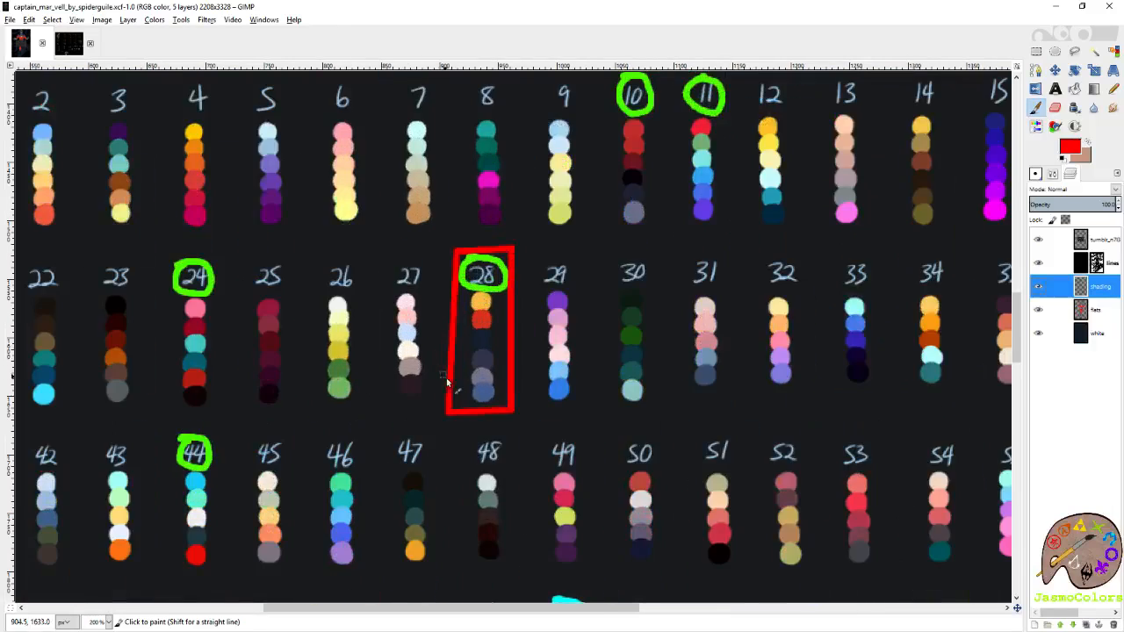
{"action": "scroll", "coordinate": [446, 382], "scroll_direction": "up", "scroll_amount": 1}
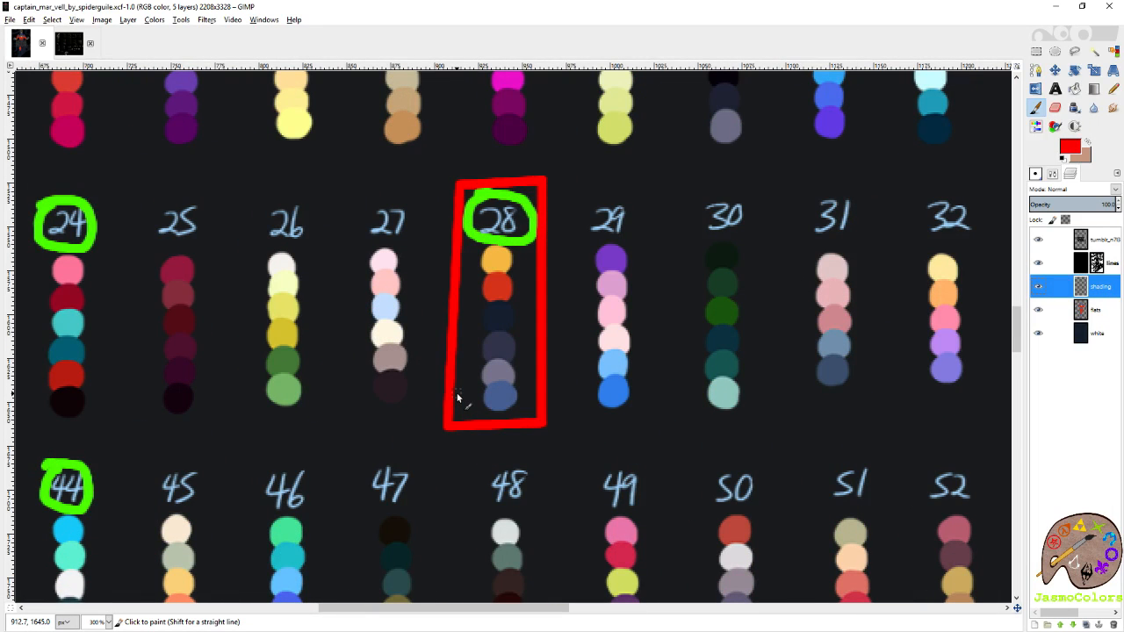
{"action": "left_click", "coordinate": [457, 397], "text": "ctrl"}
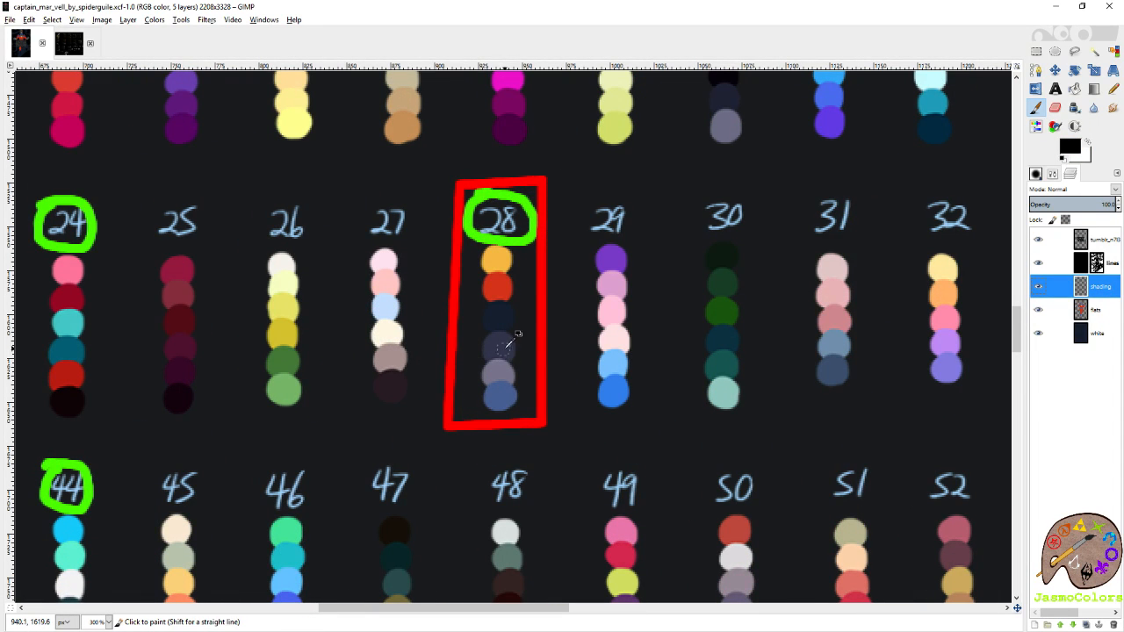
Pick palette 28's dark navy as the background colour and its dark purple-grey as the foreground colour from the chart layer.
{"action": "key", "text": "shift+e"}
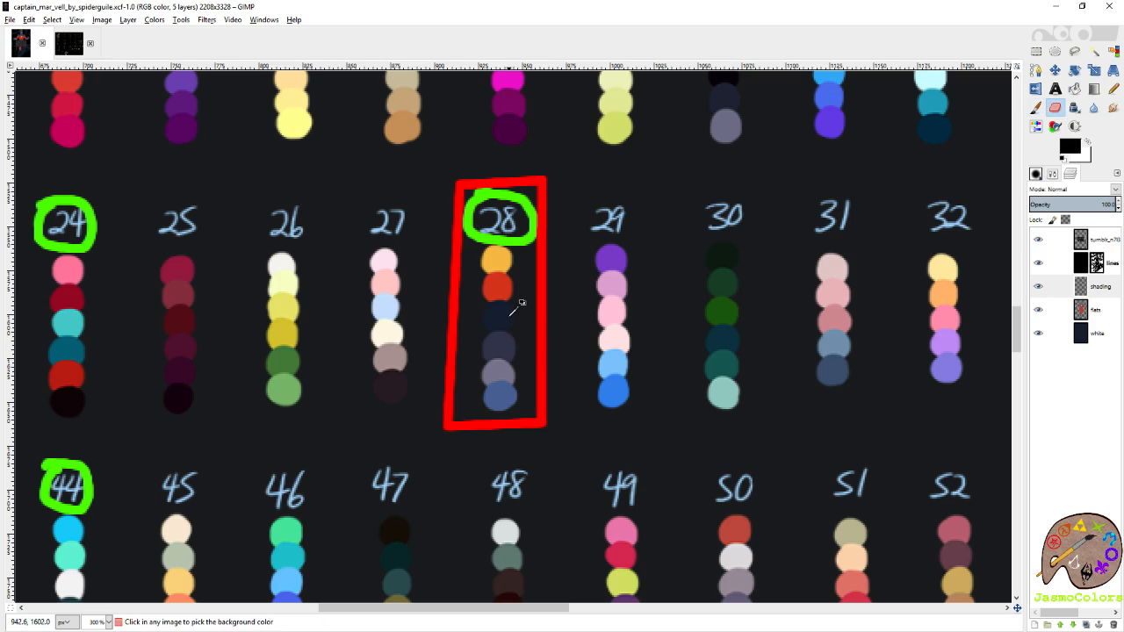
{"action": "left_click", "coordinate": [516, 323], "text": "ctrl"}
{"action": "left_click", "coordinate": [1050, 240]}
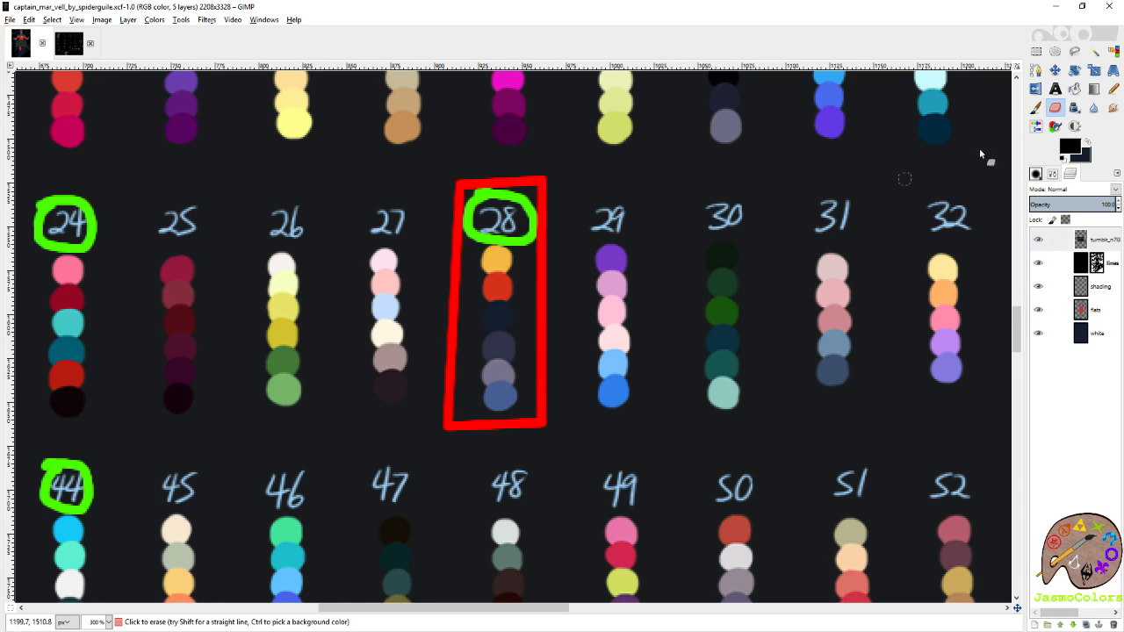
{"action": "left_click", "coordinate": [1037, 111]}
{"action": "left_click", "coordinate": [512, 331], "text": "ctrl"}
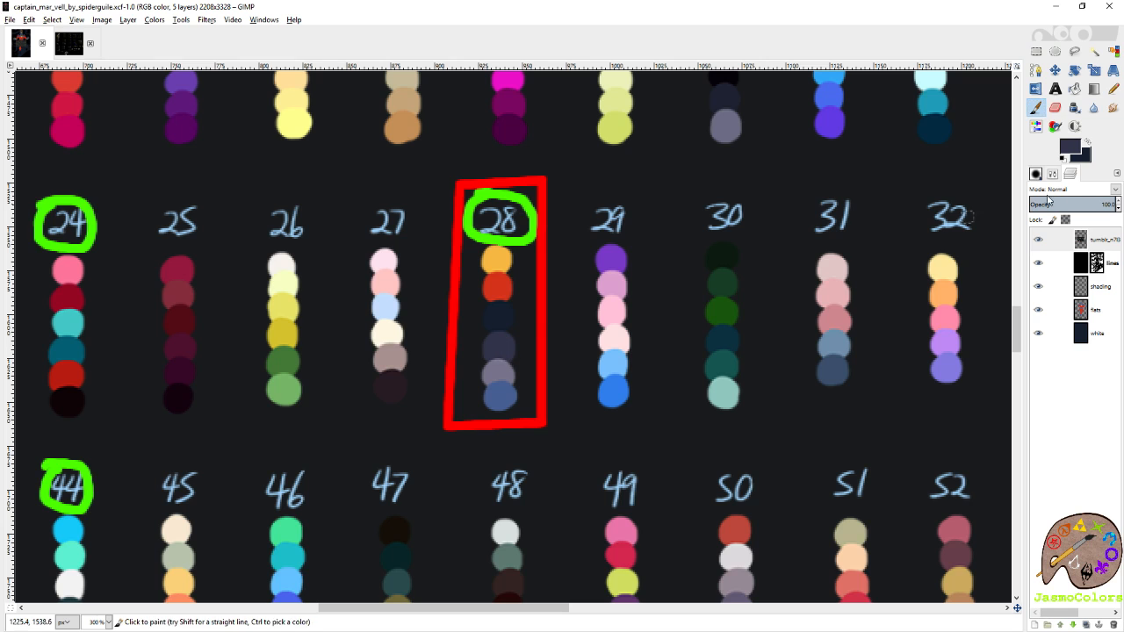
Choose the Circle (19) brush for the Paintbrush and make the shading layer active with the palette chart hidden.
{"action": "scroll", "coordinate": [1087, 266], "scroll_direction": "down", "scroll_amount": 10}
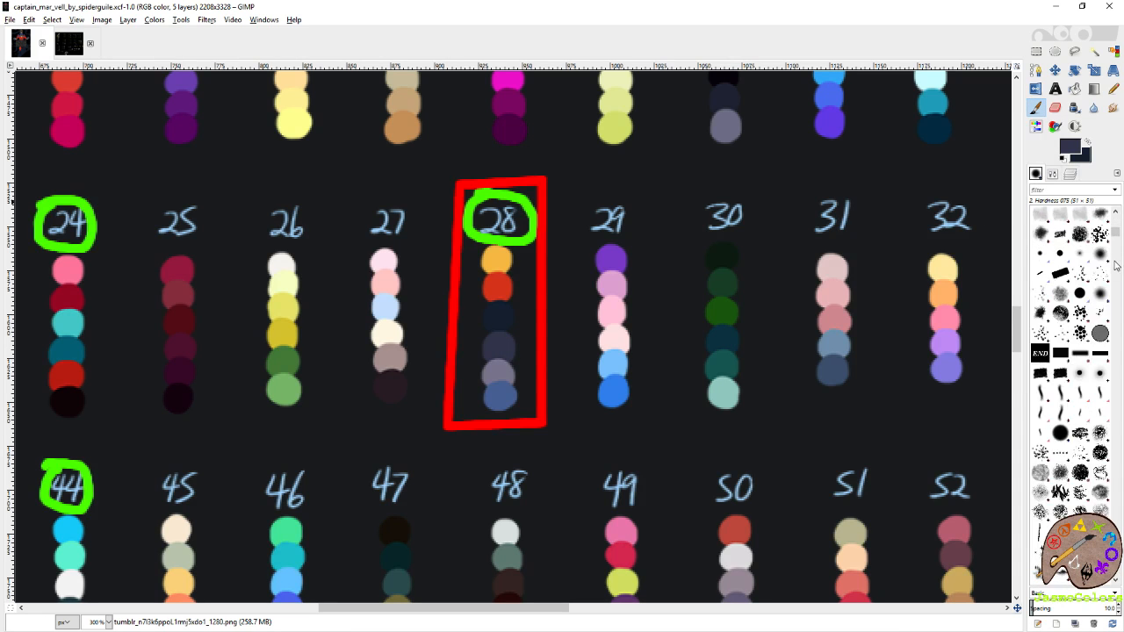
{"action": "left_click_drag", "start_coordinate": [1116, 307], "coordinate": [1113, 314]}
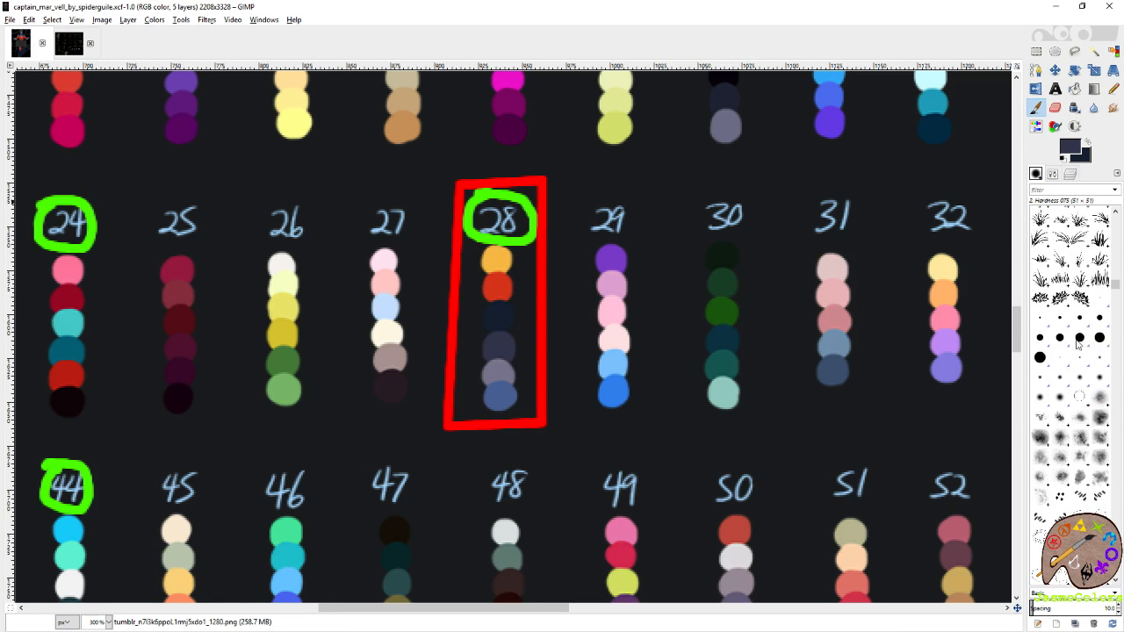
{"action": "left_click", "coordinate": [1035, 358]}
{"action": "left_click", "coordinate": [1053, 174]}
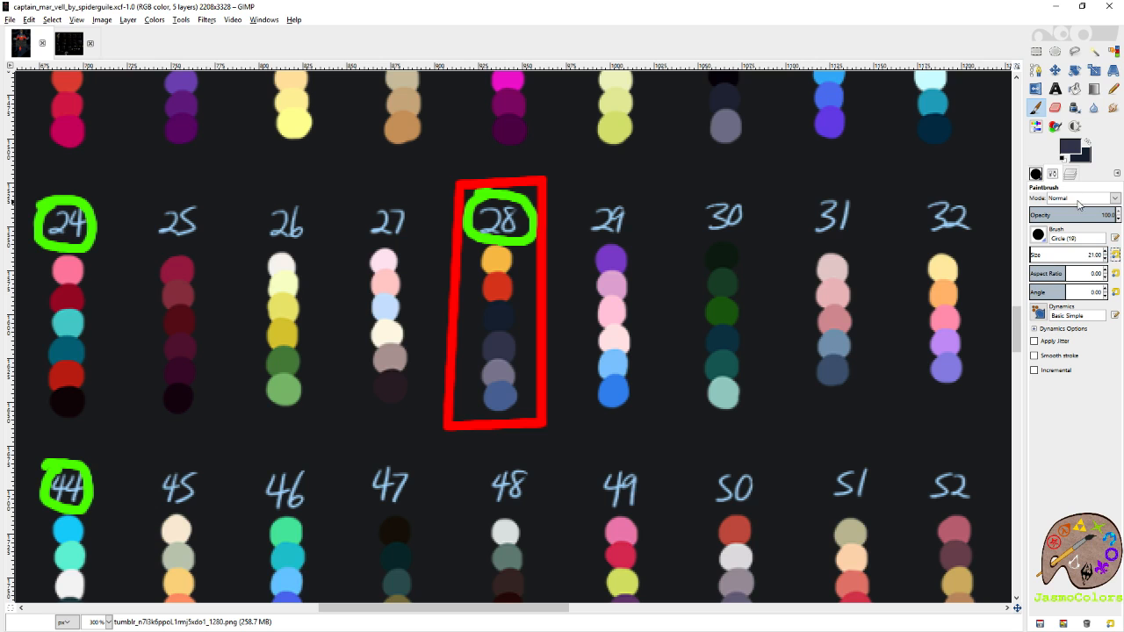
{"action": "left_click", "coordinate": [1036, 173]}
{"action": "left_click", "coordinate": [1037, 239]}
{"action": "left_click", "coordinate": [1093, 286]}
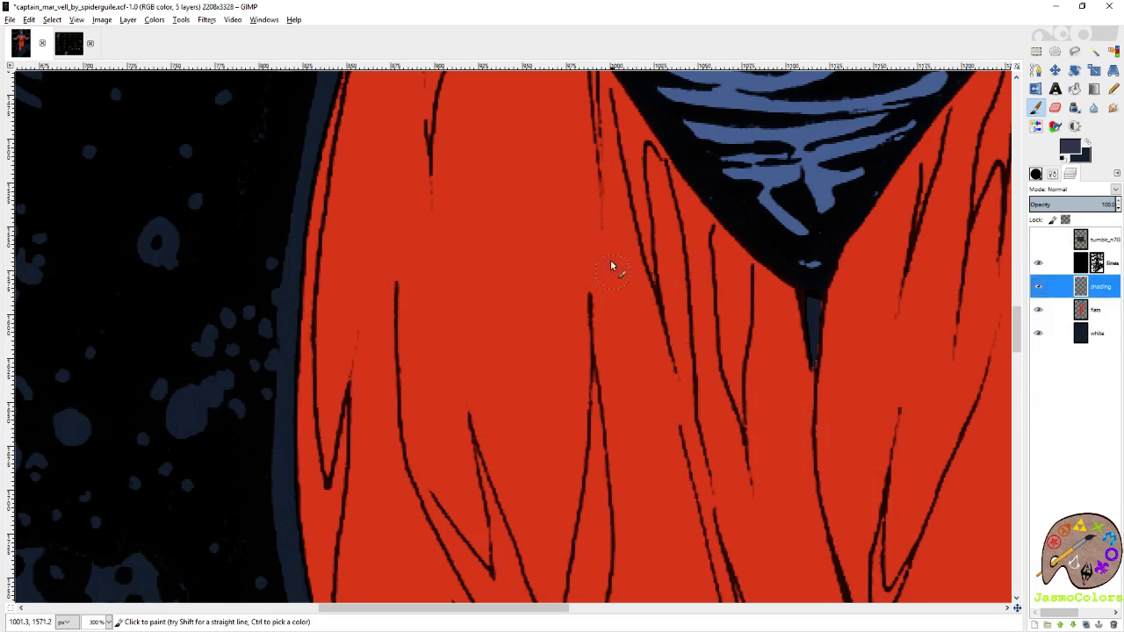
Try freehand purple-grey brush strokes over the leg, the waist and the blue wrist area, undoing each one.
{"action": "left_click_drag", "start_coordinate": [612, 265], "coordinate": [615, 395]}
{"action": "key", "text": "ctrl+z"}
{"action": "scroll", "coordinate": [690, 334], "scroll_direction": "up", "scroll_amount": 5}
{"action": "left_click_drag", "start_coordinate": [716, 189], "coordinate": [710, 236]}
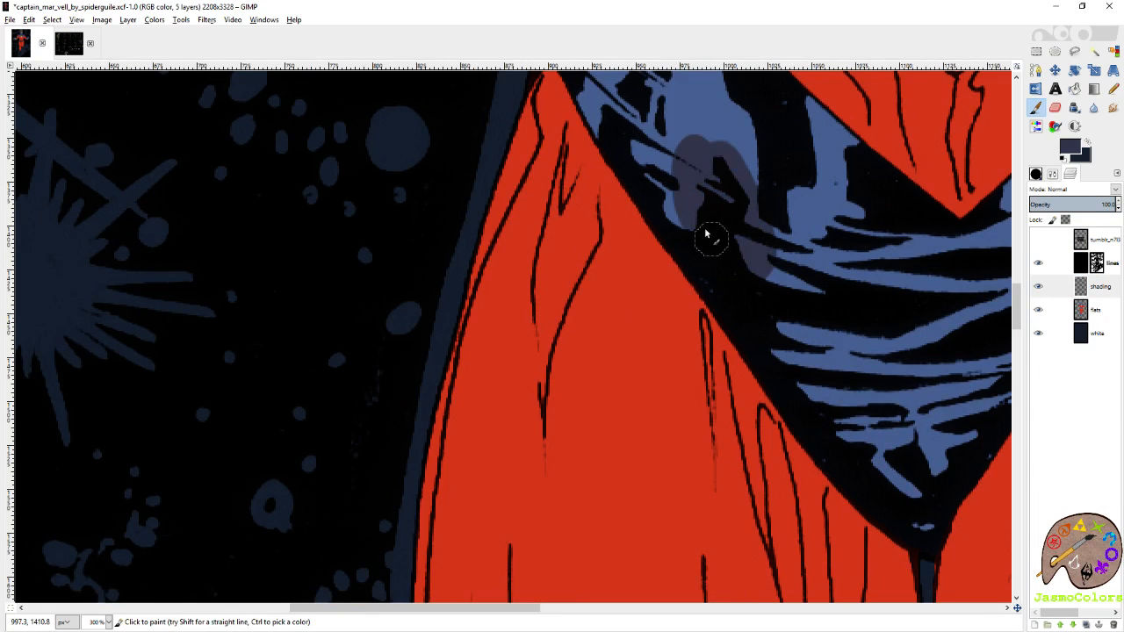
{"action": "key", "text": "ctrl+z"}
{"action": "mouse_move", "coordinate": [625, 166]}
{"action": "left_mouse_down"}
{"action": "mouse_move", "coordinate": [610, 247]}
{"action": "mouse_move", "coordinate": [523, 408]}
{"action": "left_mouse_up"}
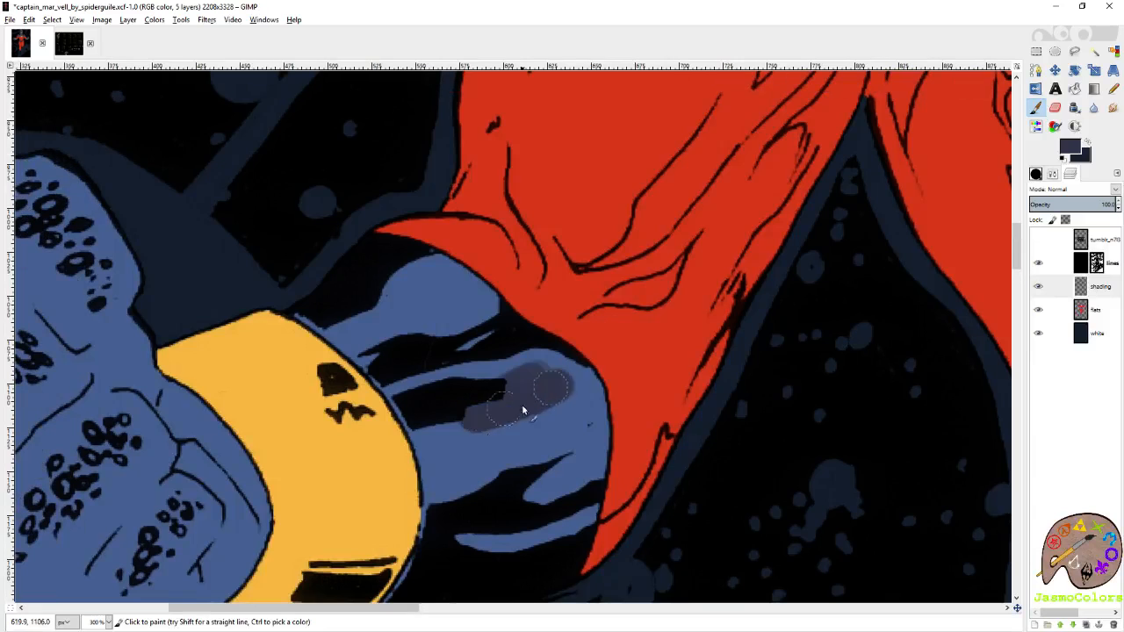
{"action": "key", "text": "ctrl+z"}
Select all yellow areas by colour on the flats layer and make the shading layer active again.
{"action": "left_click", "coordinate": [702, 91], "text": "ctrl"}
{"action": "scroll", "coordinate": [647, 220], "scroll_direction": "down", "scroll_amount": 4}
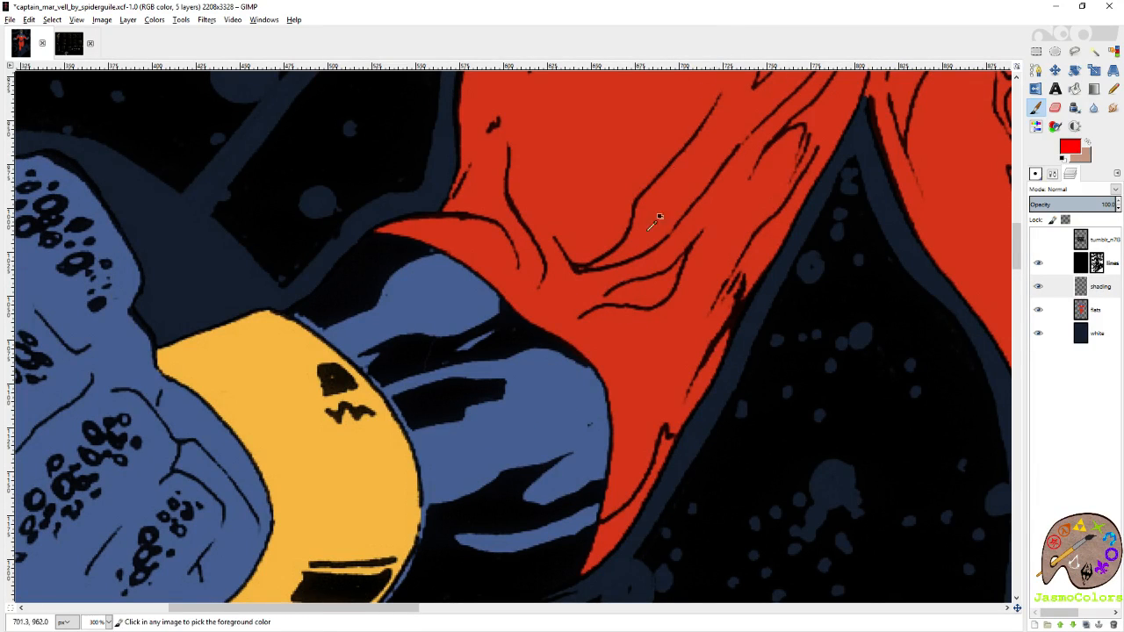
{"action": "scroll", "coordinate": [609, 303], "scroll_direction": "up", "scroll_amount": 4}
{"action": "scroll", "coordinate": [612, 306], "scroll_direction": "down", "scroll_amount": 3}
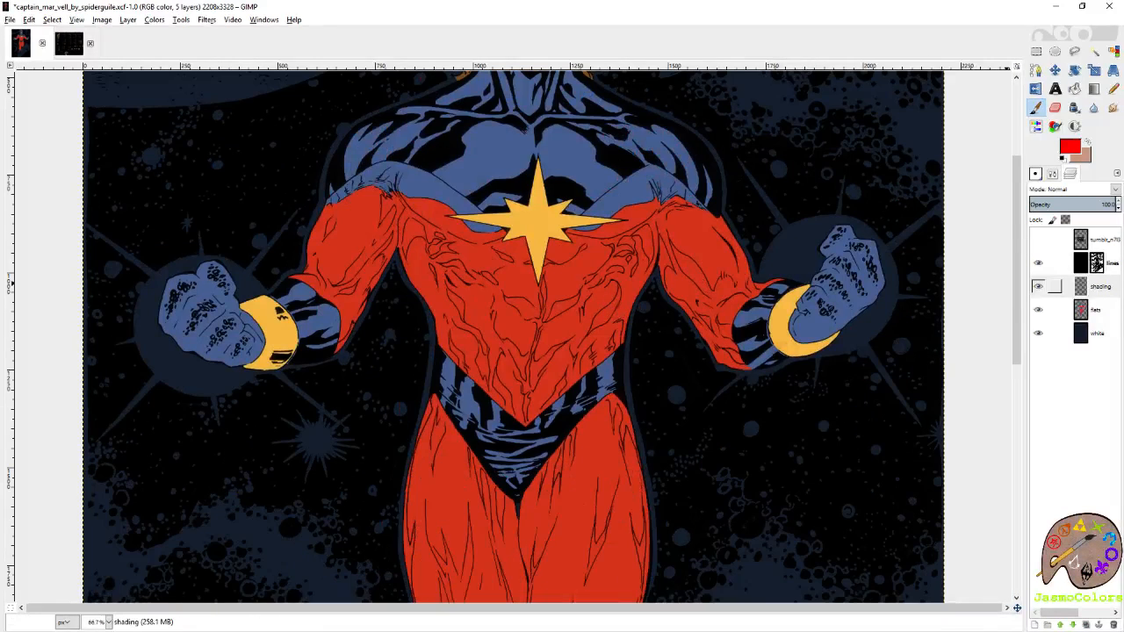
{"action": "left_click", "coordinate": [1095, 314]}
{"action": "key", "text": "shift+o"}
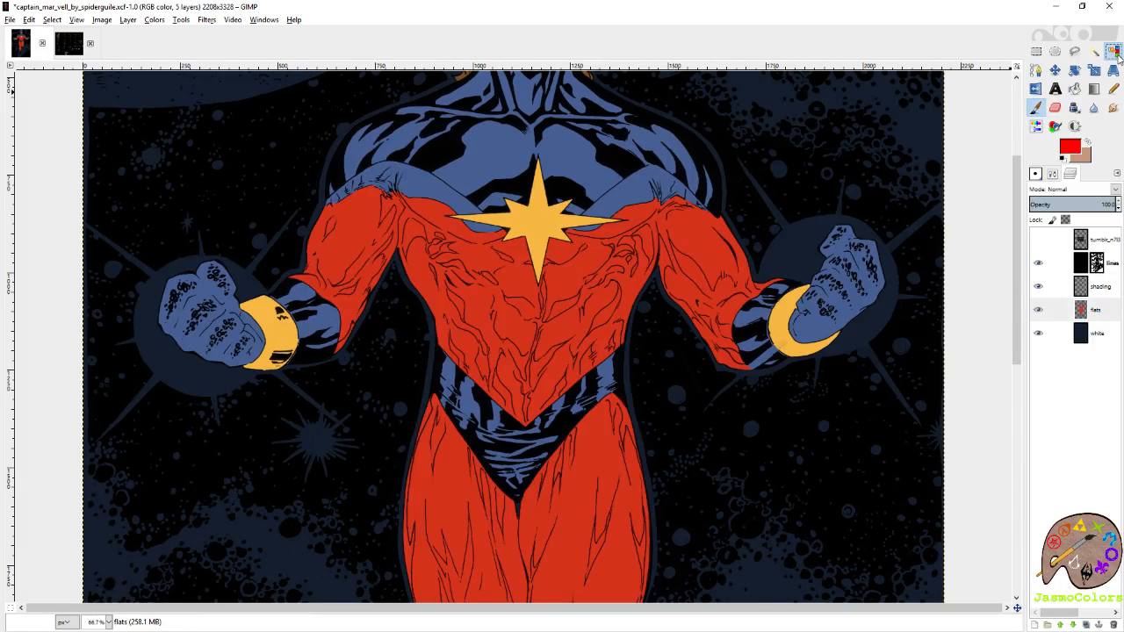
{"action": "left_click", "coordinate": [786, 316]}
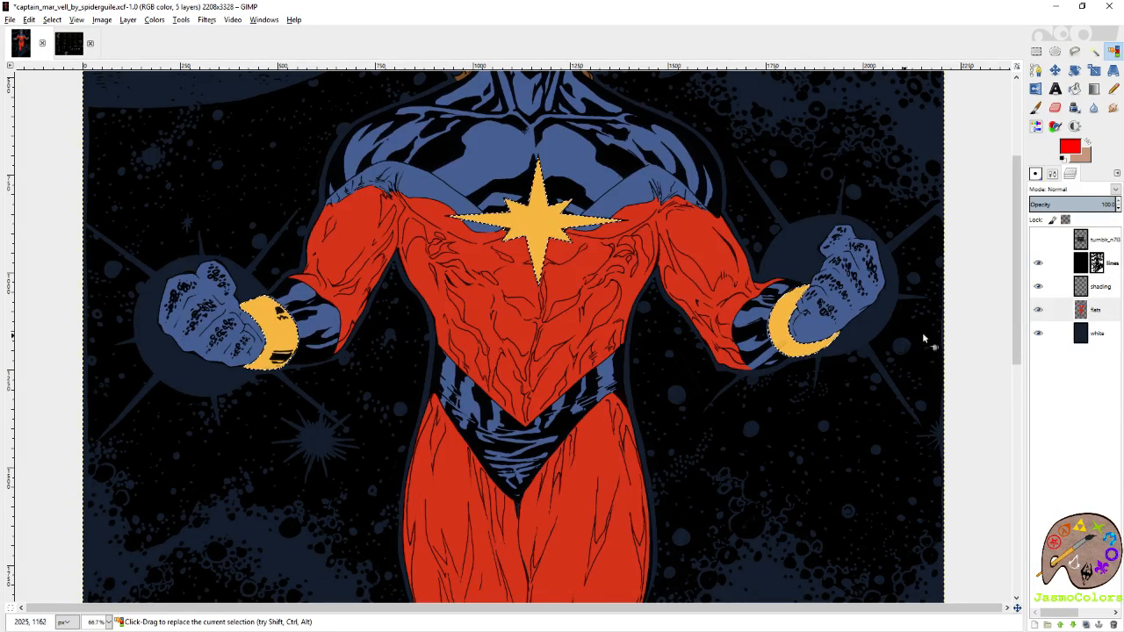
{"action": "left_click", "coordinate": [1095, 287]}
Try purple-grey shading along the inner edge of the crescent-shaped bracelet with the Paintbrush, and undo the strokes.
{"action": "scroll", "coordinate": [916, 400], "scroll_direction": "up", "scroll_amount": 1}
{"action": "scroll", "coordinate": [908, 405], "scroll_direction": "up", "scroll_amount": 1}
{"action": "key", "text": "p"}
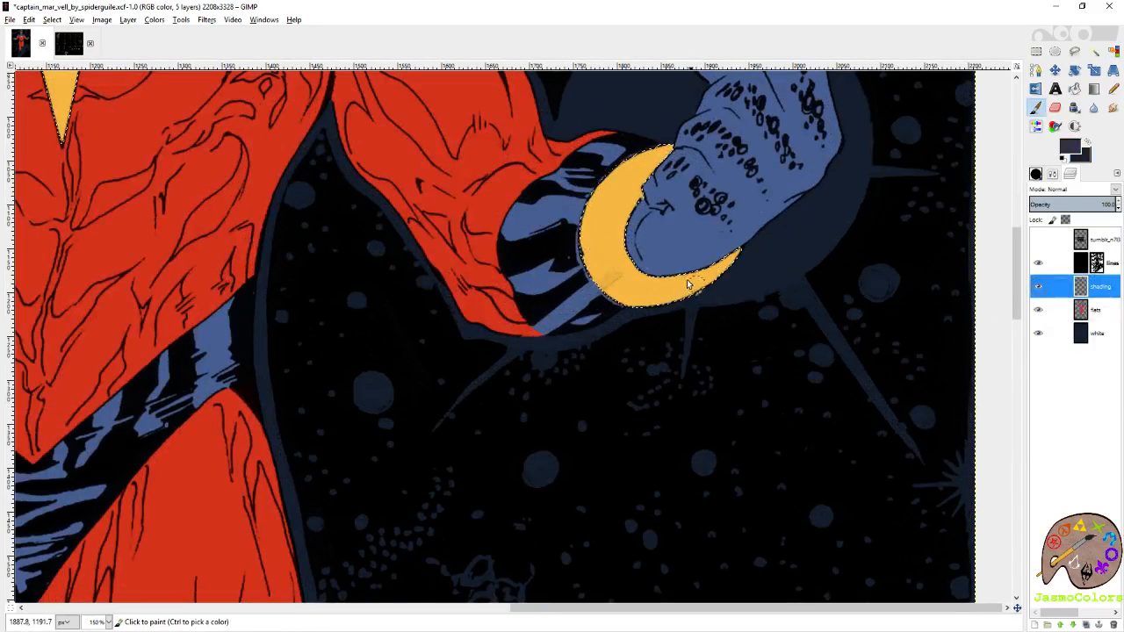
{"action": "left_click_drag", "start_coordinate": [700, 318], "coordinate": [743, 407]}
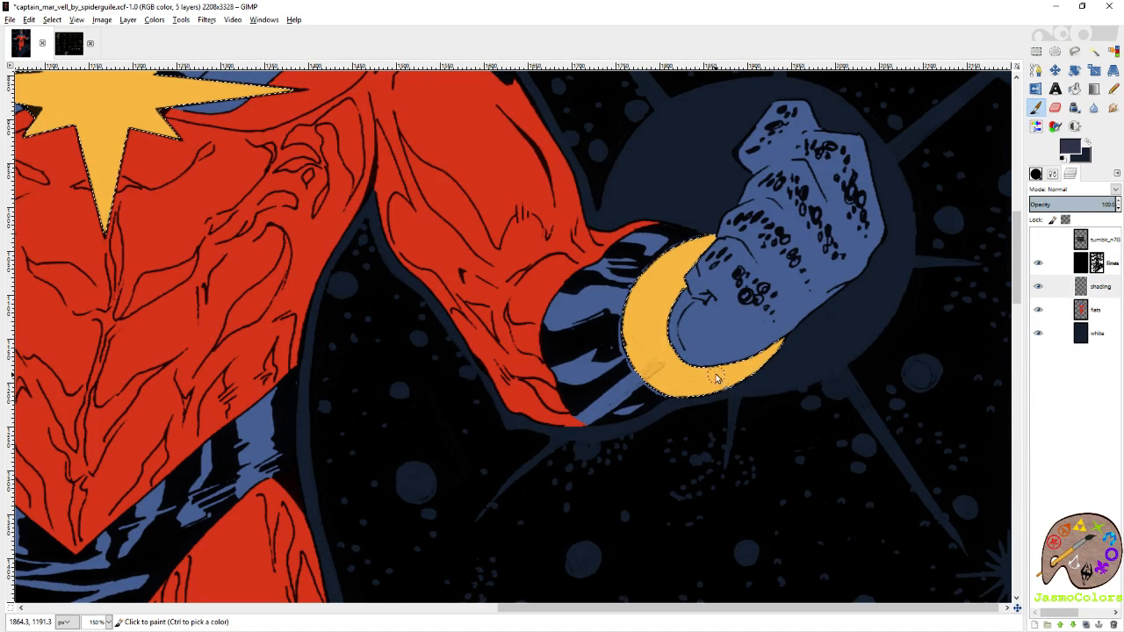
{"action": "left_click", "coordinate": [699, 302]}
{"action": "mouse_move", "coordinate": [690, 286]}
{"action": "left_mouse_down"}
{"action": "mouse_move", "coordinate": [669, 333]}
{"action": "mouse_move", "coordinate": [687, 354]}
{"action": "left_mouse_up"}
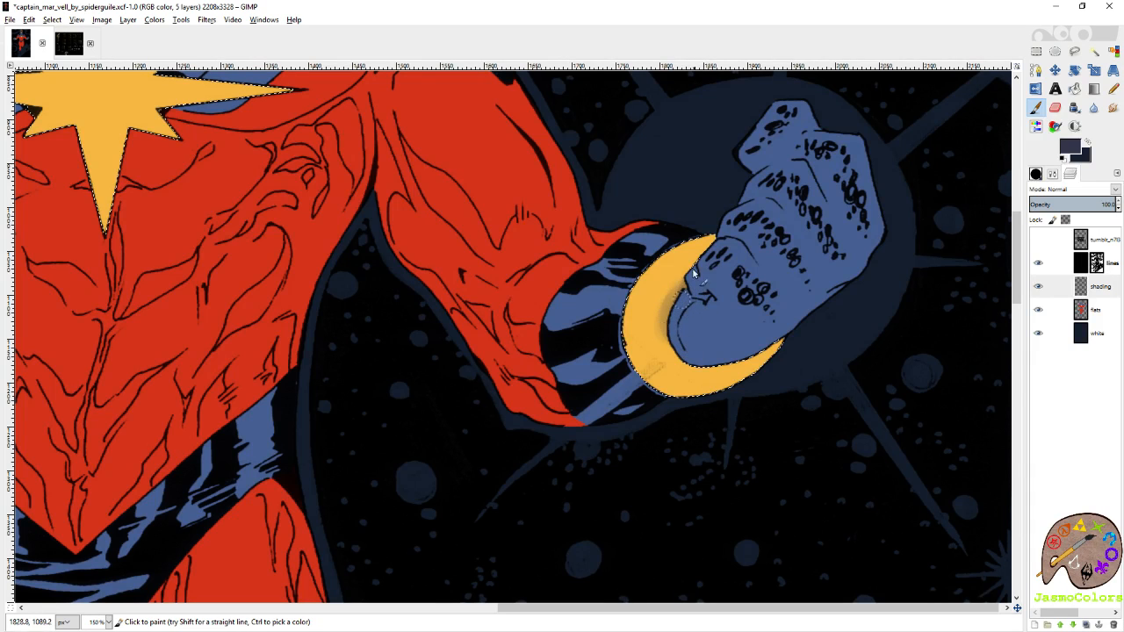
{"action": "mouse_move", "coordinate": [694, 273]}
{"action": "left_mouse_down"}
{"action": "mouse_move", "coordinate": [669, 339]}
{"action": "mouse_move", "coordinate": [697, 354]}
{"action": "mouse_move", "coordinate": [669, 360]}
{"action": "mouse_move", "coordinate": [720, 368]}
{"action": "mouse_move", "coordinate": [712, 342]}
{"action": "mouse_move", "coordinate": [753, 352]}
{"action": "mouse_move", "coordinate": [773, 316]}
{"action": "left_mouse_up"}
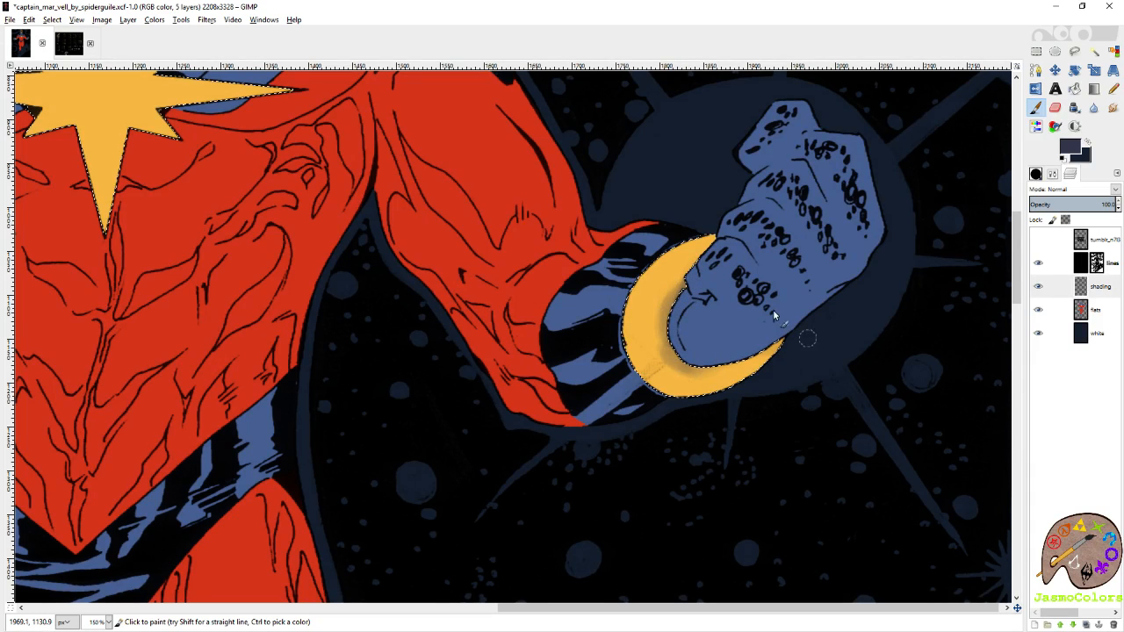
{"action": "key", "text": "ctrl+z"}
{"action": "key", "text": "ctrl+z"}
{"action": "key", "text": "ctrl+z"}
{"action": "key", "text": "ctrl+z"}
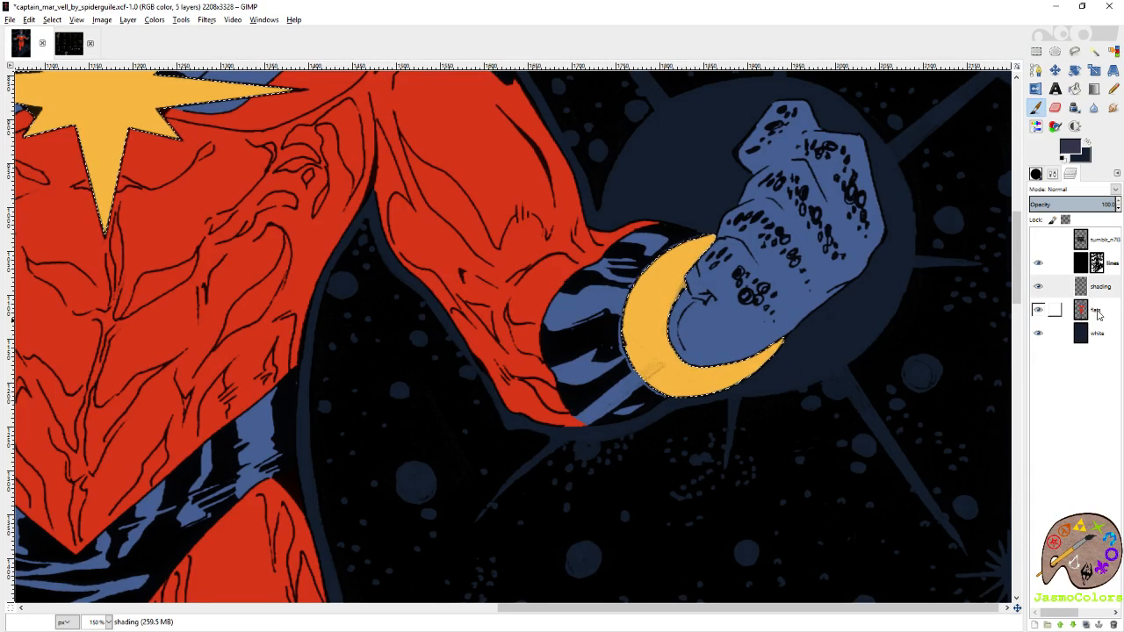
Pick the suit's red from the flats layer and paint it along the crescent bracelet's inner edge on the shading layer.
{"action": "left_click", "coordinate": [1097, 315]}
{"action": "left_click", "coordinate": [562, 238], "text": "ctrl"}
{"action": "left_click", "coordinate": [1108, 290]}
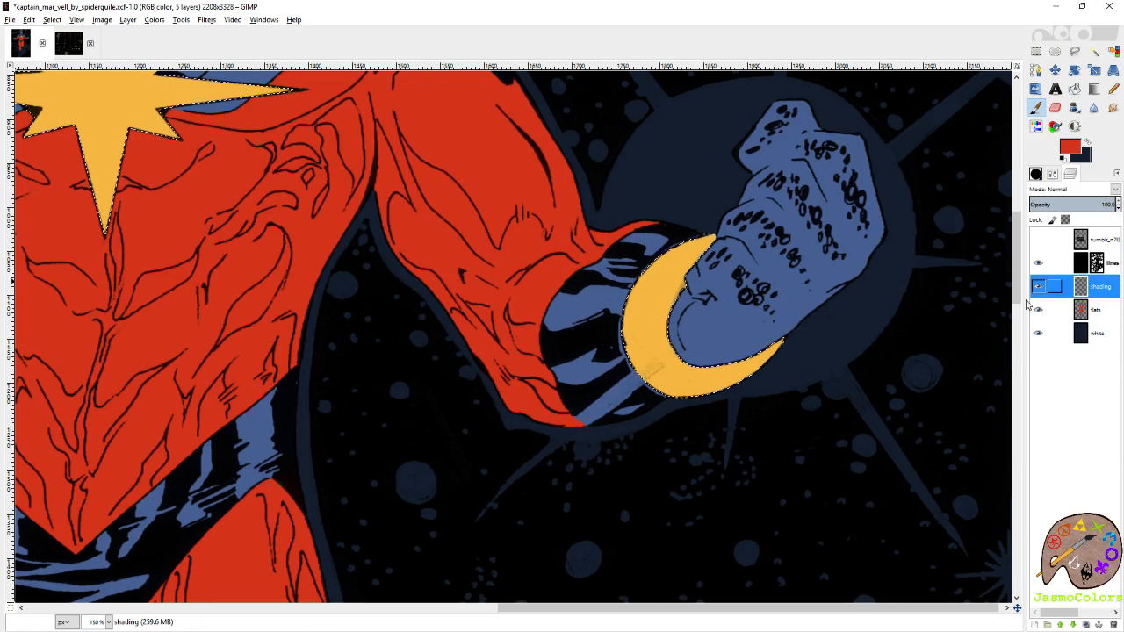
{"action": "mouse_move", "coordinate": [695, 265]}
{"action": "left_mouse_down"}
{"action": "mouse_move", "coordinate": [669, 318]}
{"action": "mouse_move", "coordinate": [680, 353]}
{"action": "left_mouse_up"}
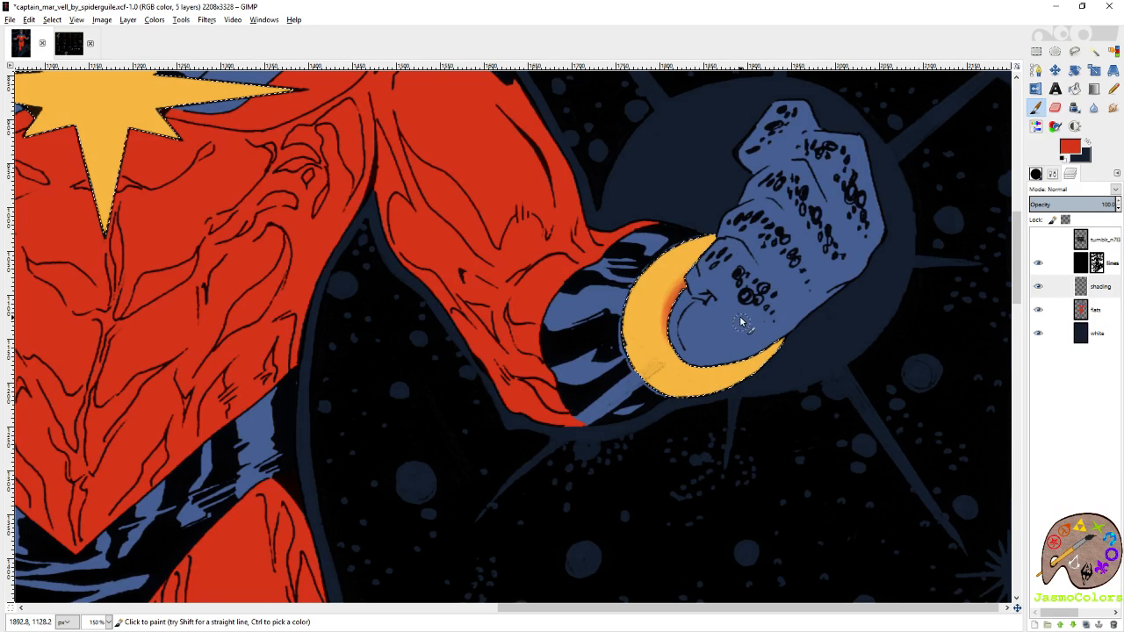
{"action": "mouse_move", "coordinate": [679, 359]}
{"action": "left_mouse_down"}
{"action": "mouse_move", "coordinate": [758, 358]}
{"action": "mouse_move", "coordinate": [704, 357]}
{"action": "mouse_move", "coordinate": [738, 367]}
{"action": "mouse_move", "coordinate": [768, 339]}
{"action": "mouse_move", "coordinate": [687, 370]}
{"action": "mouse_move", "coordinate": [769, 340]}
{"action": "mouse_move", "coordinate": [736, 366]}
{"action": "mouse_move", "coordinate": [789, 326]}
{"action": "mouse_move", "coordinate": [772, 348]}
{"action": "mouse_move", "coordinate": [672, 341]}
{"action": "mouse_move", "coordinate": [702, 271]}
{"action": "left_mouse_up"}
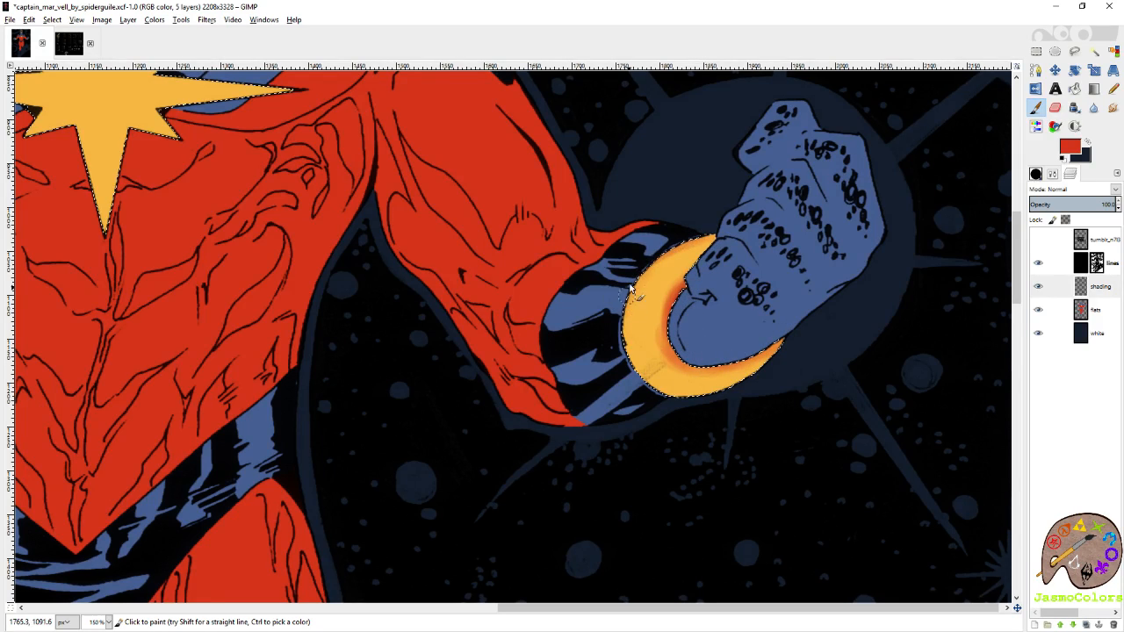
Paint soft red shading along the outer edge of the crescent bracelet, from its lower tip to the upper one.
{"action": "mouse_move", "coordinate": [628, 361]}
{"action": "left_mouse_down"}
{"action": "mouse_move", "coordinate": [680, 396]}
{"action": "mouse_move", "coordinate": [706, 383]}
{"action": "mouse_move", "coordinate": [708, 398]}
{"action": "mouse_move", "coordinate": [762, 375]}
{"action": "left_mouse_up"}
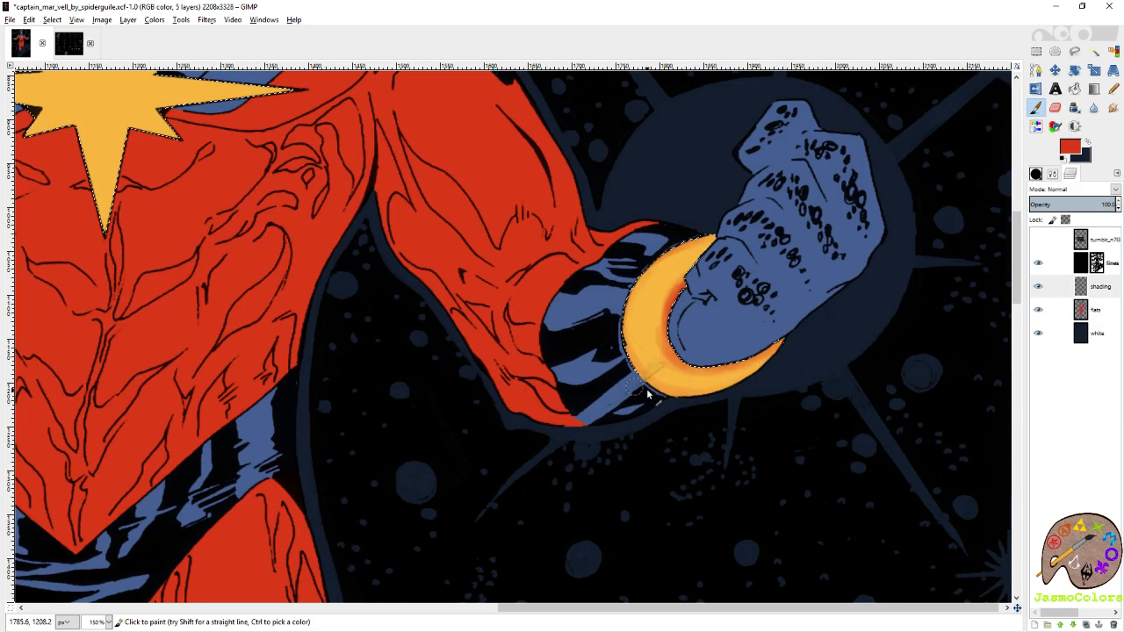
{"action": "mouse_move", "coordinate": [647, 394]}
{"action": "left_mouse_down"}
{"action": "mouse_move", "coordinate": [724, 404]}
{"action": "mouse_move", "coordinate": [653, 388]}
{"action": "mouse_move", "coordinate": [623, 324]}
{"action": "left_mouse_up"}
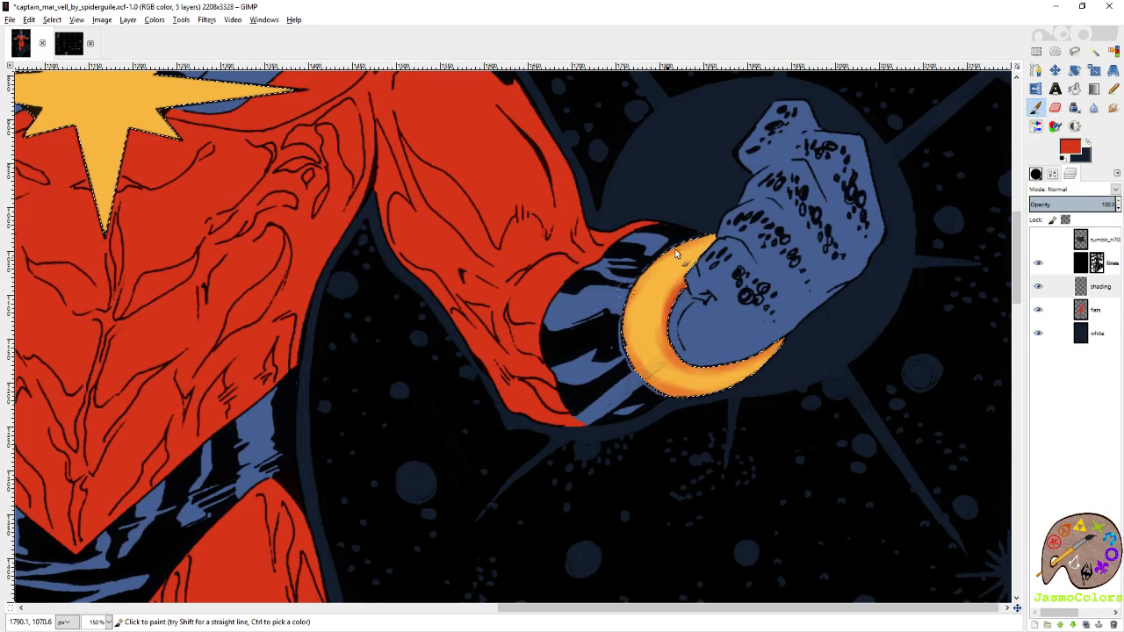
{"action": "mouse_move", "coordinate": [676, 253]}
{"action": "left_mouse_down"}
{"action": "mouse_move", "coordinate": [707, 233]}
{"action": "mouse_move", "coordinate": [650, 278]}
{"action": "mouse_move", "coordinate": [620, 340]}
{"action": "mouse_move", "coordinate": [630, 346]}
{"action": "mouse_move", "coordinate": [629, 275]}
{"action": "left_mouse_up"}
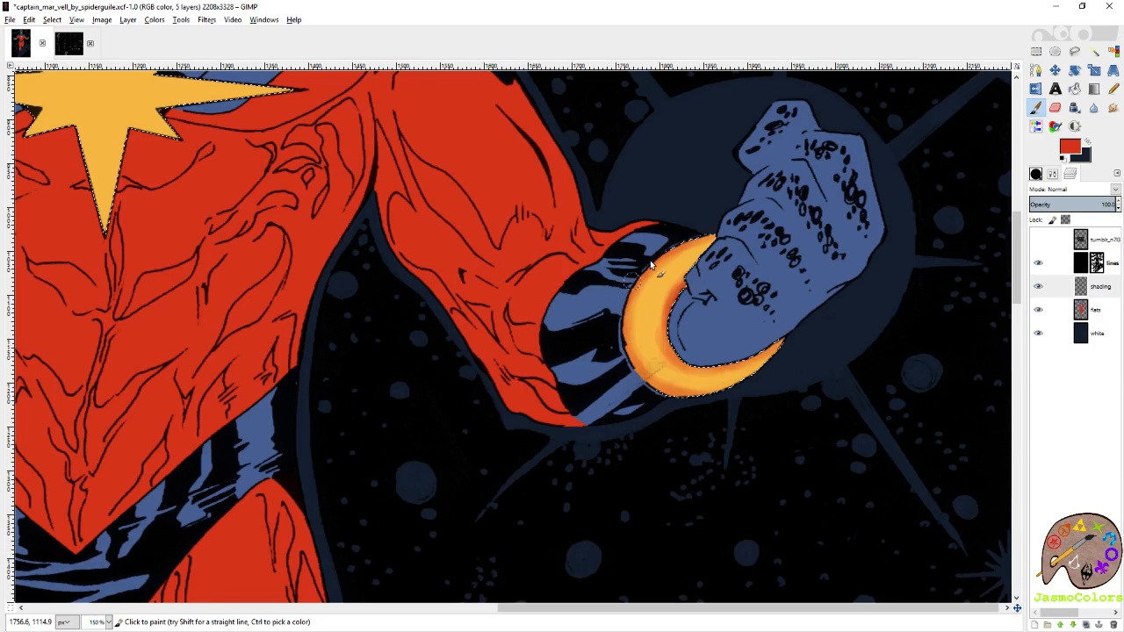
Paint red shading along the edges of the yellow bracelet on the opposite wrist.
{"action": "left_click_drag", "start_coordinate": [351, 316], "coordinate": [811, 359]}
{"action": "left_click_drag", "start_coordinate": [377, 290], "coordinate": [697, 319]}
{"action": "left_click_drag", "start_coordinate": [791, 250], "coordinate": [627, 340]}
{"action": "left_click_drag", "start_coordinate": [807, 316], "coordinate": [709, 338]}
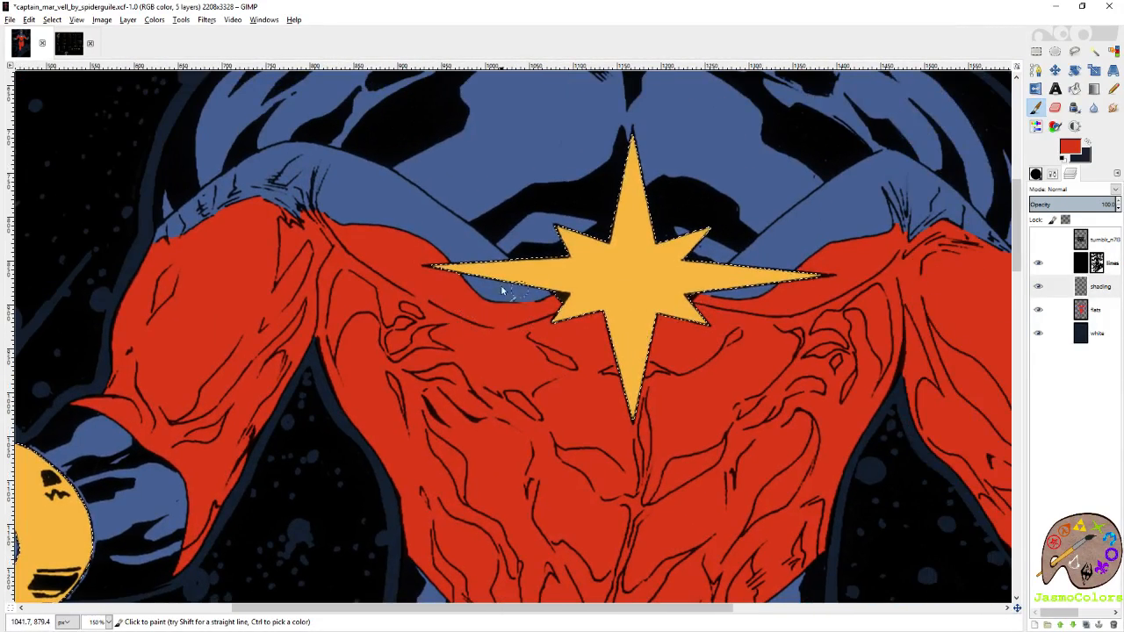
{"action": "left_click_drag", "start_coordinate": [349, 456], "coordinate": [696, 311]}
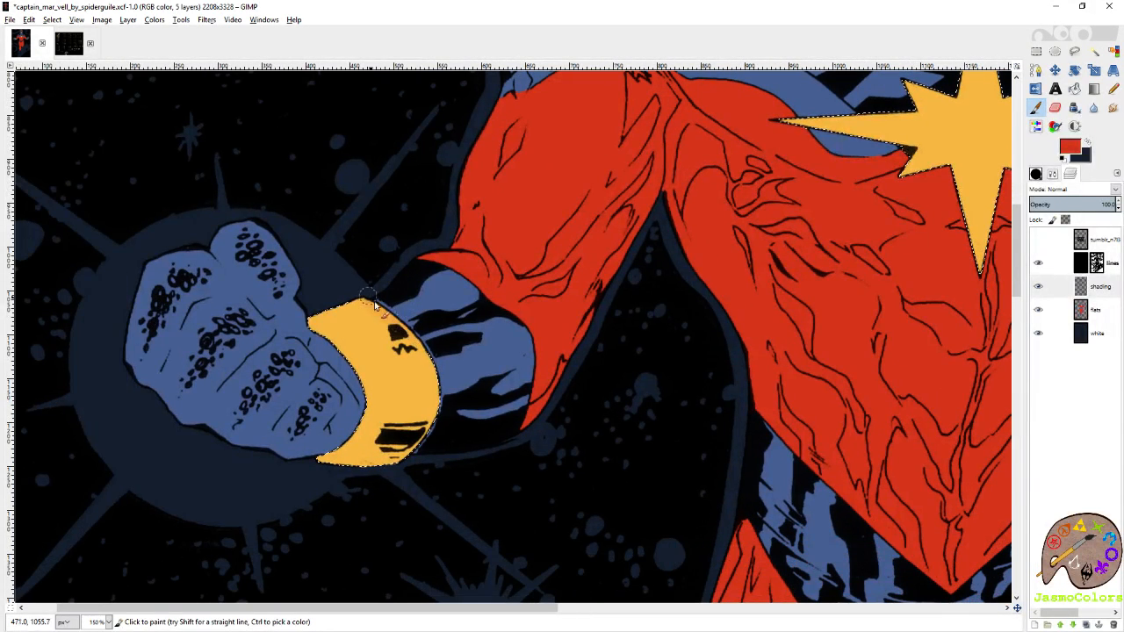
{"action": "mouse_move", "coordinate": [374, 304]}
{"action": "left_mouse_down"}
{"action": "mouse_move", "coordinate": [433, 377]}
{"action": "mouse_move", "coordinate": [425, 433]}
{"action": "mouse_move", "coordinate": [390, 468]}
{"action": "left_mouse_up"}
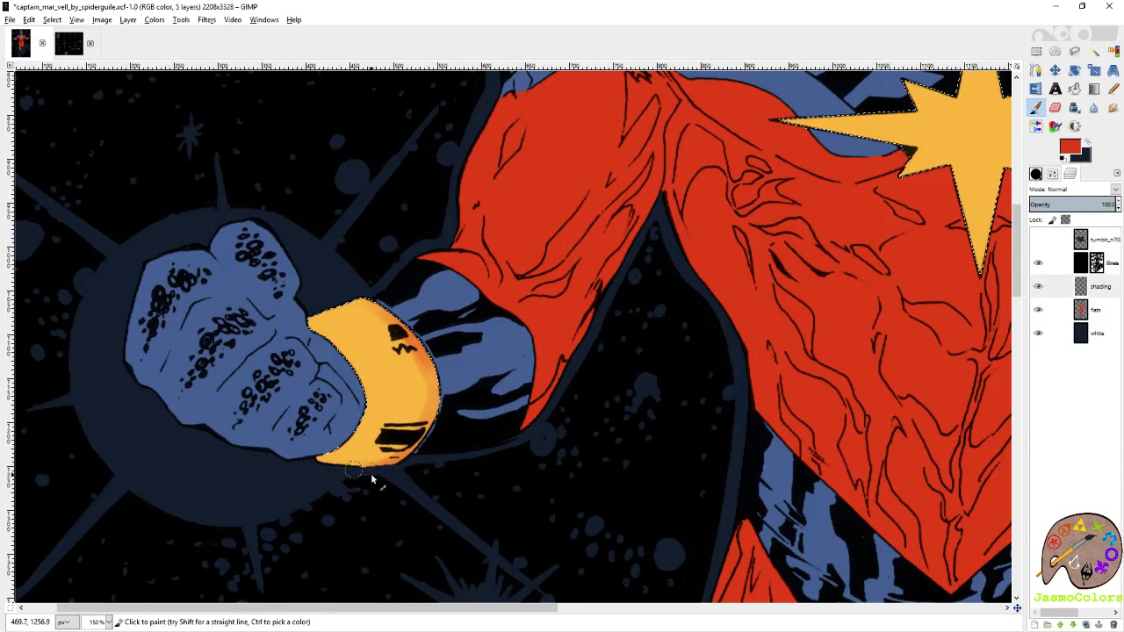
{"action": "mouse_move", "coordinate": [432, 391]}
{"action": "left_mouse_down"}
{"action": "mouse_move", "coordinate": [411, 423]}
{"action": "mouse_move", "coordinate": [351, 443]}
{"action": "mouse_move", "coordinate": [429, 435]}
{"action": "mouse_move", "coordinate": [442, 401]}
{"action": "mouse_move", "coordinate": [369, 308]}
{"action": "mouse_move", "coordinate": [346, 298]}
{"action": "mouse_move", "coordinate": [406, 335]}
{"action": "mouse_move", "coordinate": [389, 351]}
{"action": "mouse_move", "coordinate": [444, 397]}
{"action": "left_mouse_up"}
{"action": "mouse_move", "coordinate": [368, 349]}
{"action": "left_mouse_down"}
{"action": "mouse_move", "coordinate": [377, 322]}
{"action": "mouse_move", "coordinate": [442, 399]}
{"action": "mouse_move", "coordinate": [416, 428]}
{"action": "left_mouse_up"}
Deepen the red shading on the crescent bracelet, blending it across the upper part of the band.
{"action": "left_click_drag", "start_coordinate": [957, 387], "coordinate": [404, 424]}
{"action": "mouse_move", "coordinate": [834, 422]}
{"action": "left_mouse_down"}
{"action": "mouse_move", "coordinate": [707, 371]}
{"action": "mouse_move", "coordinate": [754, 314]}
{"action": "mouse_move", "coordinate": [739, 362]}
{"action": "mouse_move", "coordinate": [786, 316]}
{"action": "left_mouse_up"}
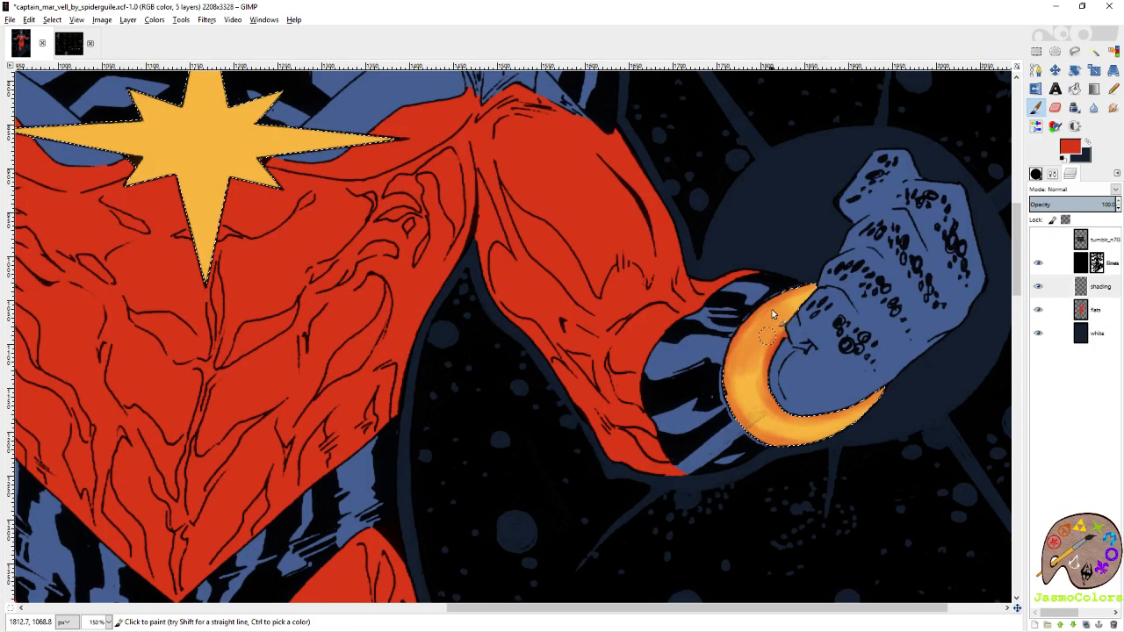
{"action": "left_click_drag", "start_coordinate": [284, 396], "coordinate": [474, 340]}
{"action": "left_click_drag", "start_coordinate": [668, 370], "coordinate": [555, 362]}
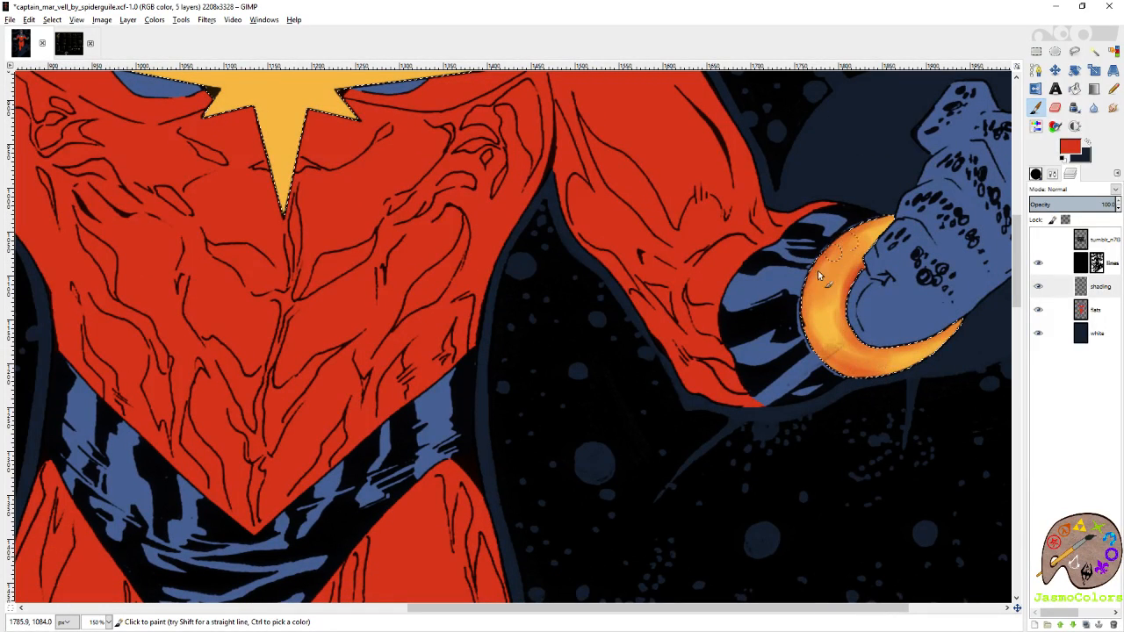
{"action": "left_click_drag", "start_coordinate": [829, 257], "coordinate": [704, 321]}
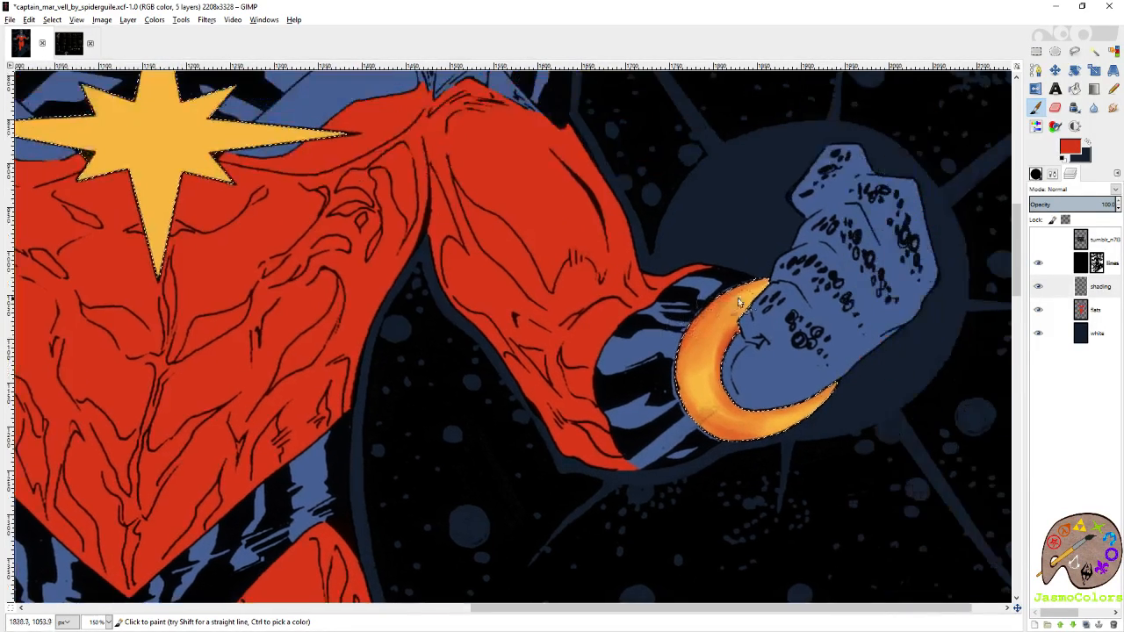
Refine the crescent bracelet's highlights and shading, alternating between the Eraser and the Paintbrush.
{"action": "key", "text": "shift+e"}
{"action": "mouse_move", "coordinate": [708, 409]}
{"action": "left_mouse_down"}
{"action": "mouse_move", "coordinate": [702, 367]}
{"action": "mouse_move", "coordinate": [717, 407]}
{"action": "left_mouse_up"}
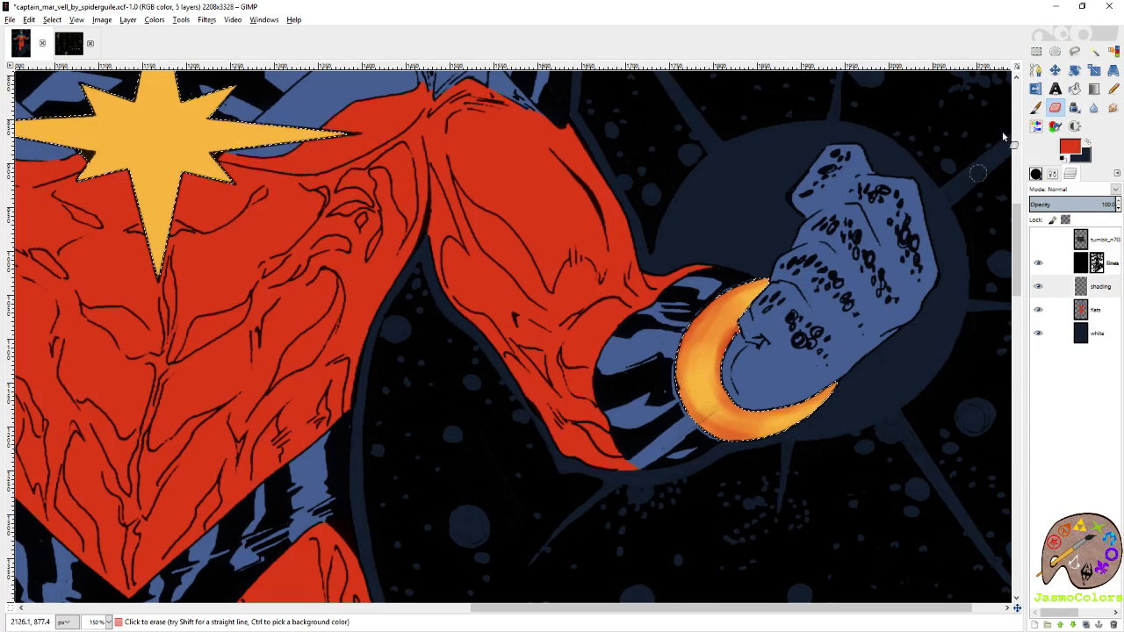
{"action": "key", "text": "p"}
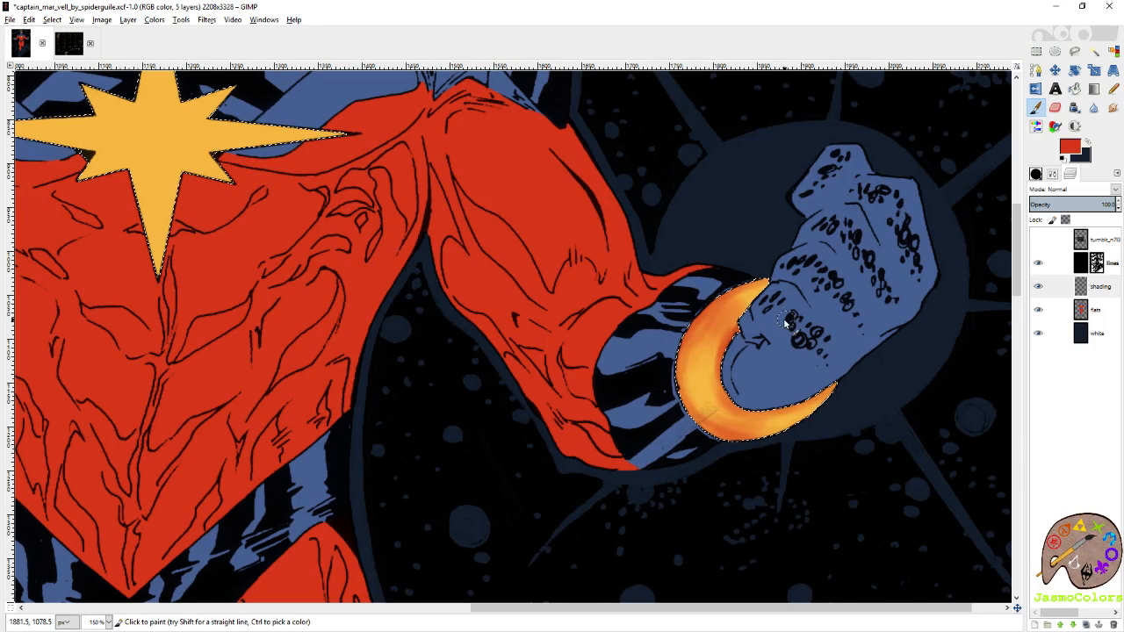
{"action": "key", "text": "shift+e"}
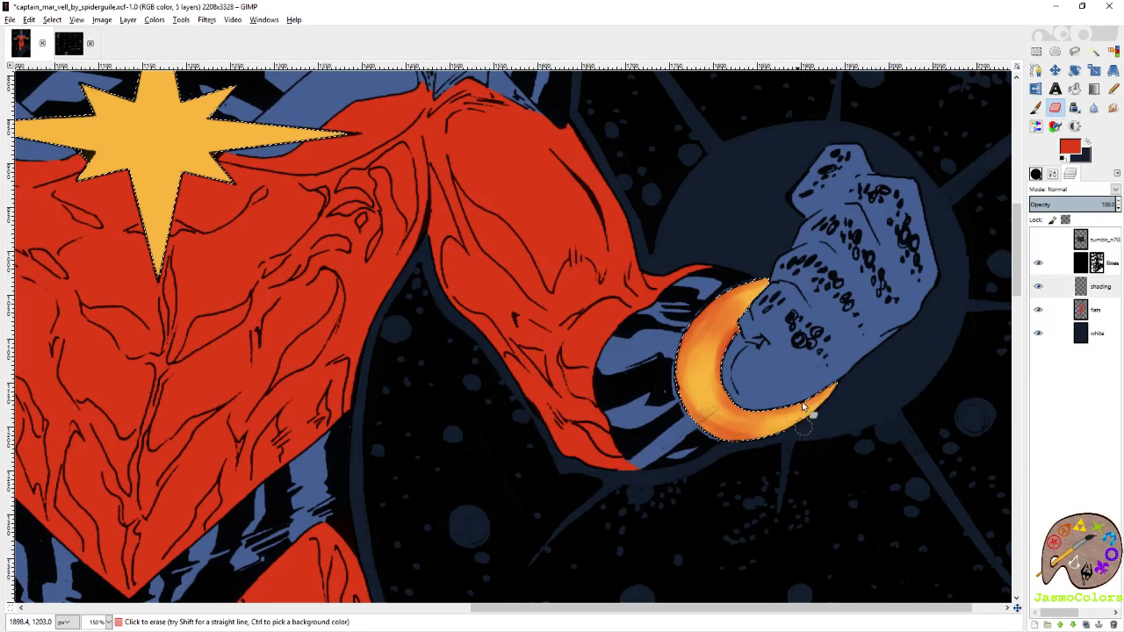
{"action": "key", "text": "shift+o"}
{"action": "scroll", "coordinate": [805, 197], "scroll_direction": "down", "scroll_amount": 3}
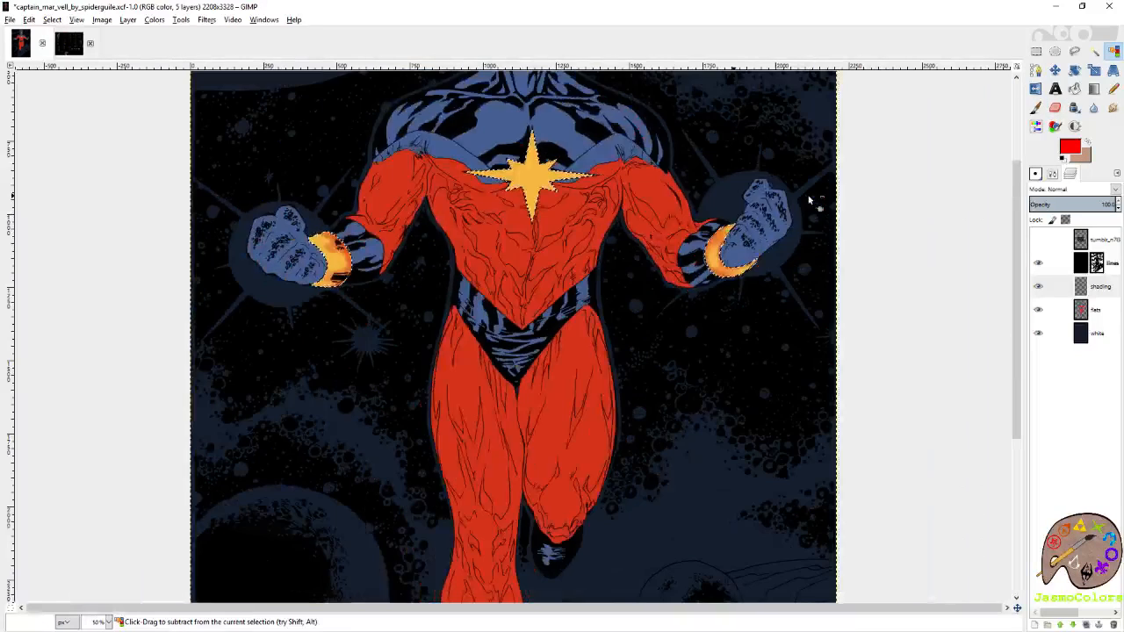
{"action": "scroll", "coordinate": [790, 201], "scroll_direction": "up", "scroll_amount": 3}
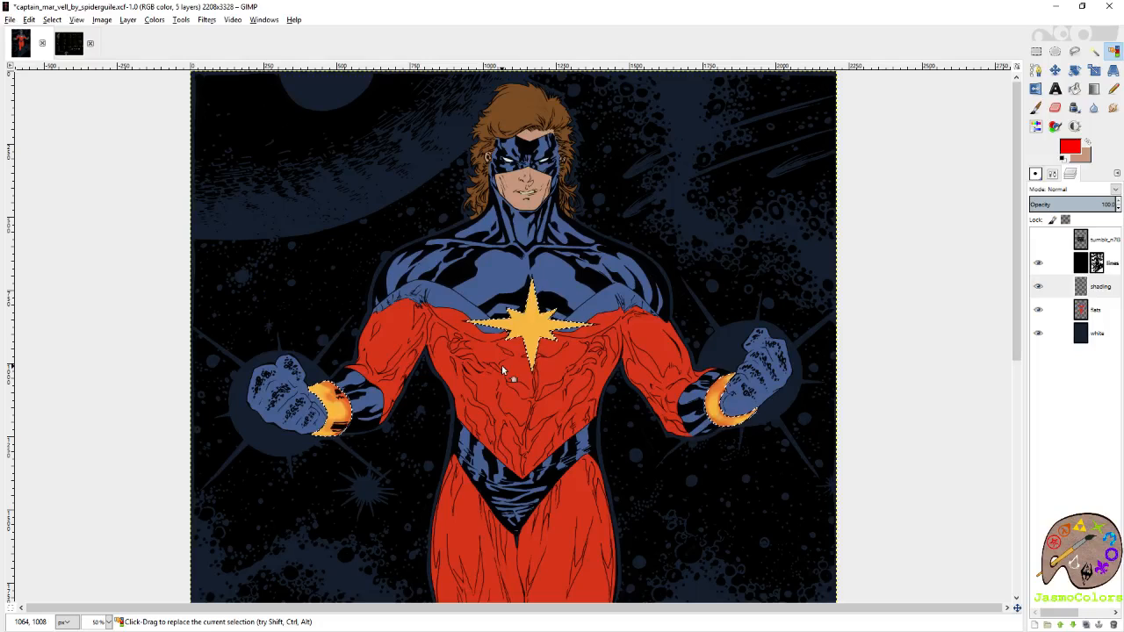
{"action": "scroll", "coordinate": [521, 403], "scroll_direction": "up", "scroll_amount": 3}
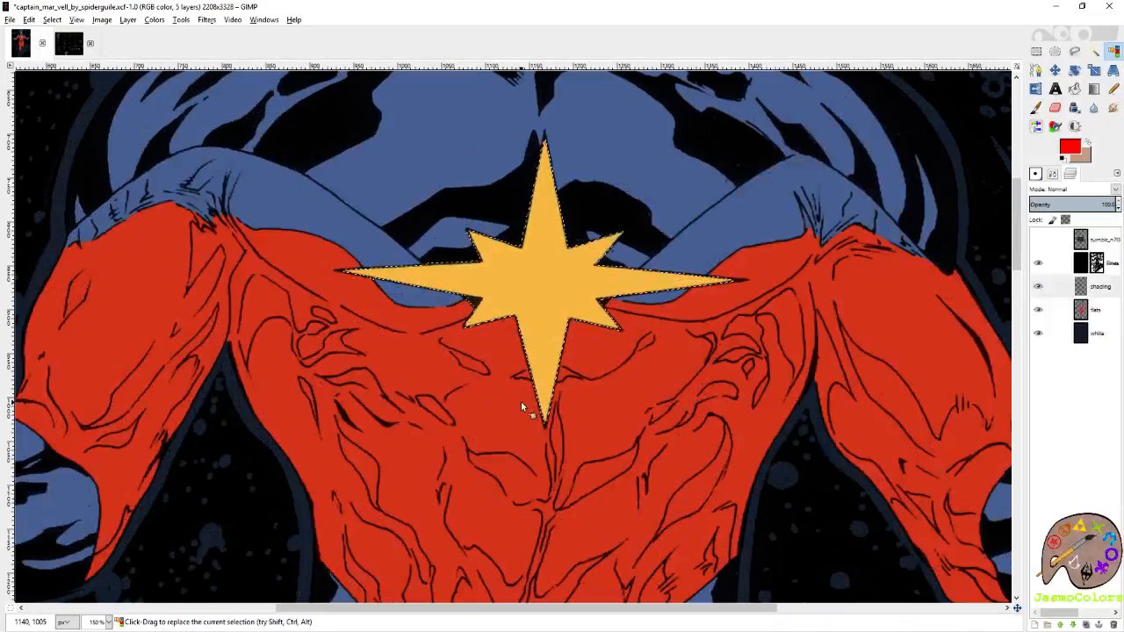
{"action": "key", "text": "shift+e"}
{"action": "key", "text": "p"}
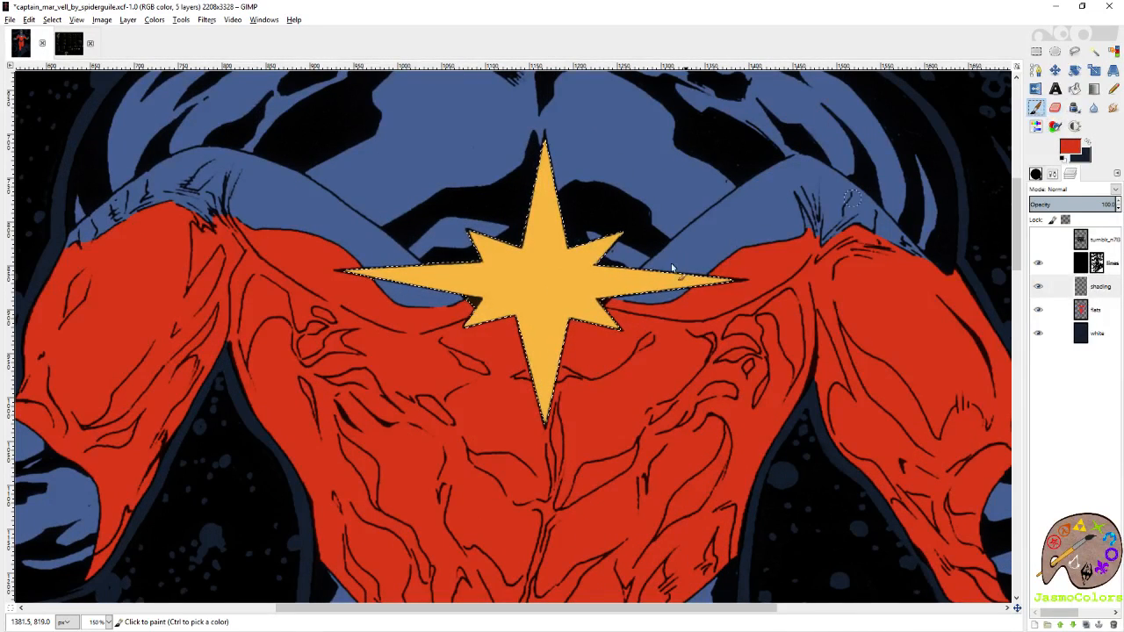
{"action": "left_click_drag", "start_coordinate": [562, 227], "coordinate": [586, 265]}
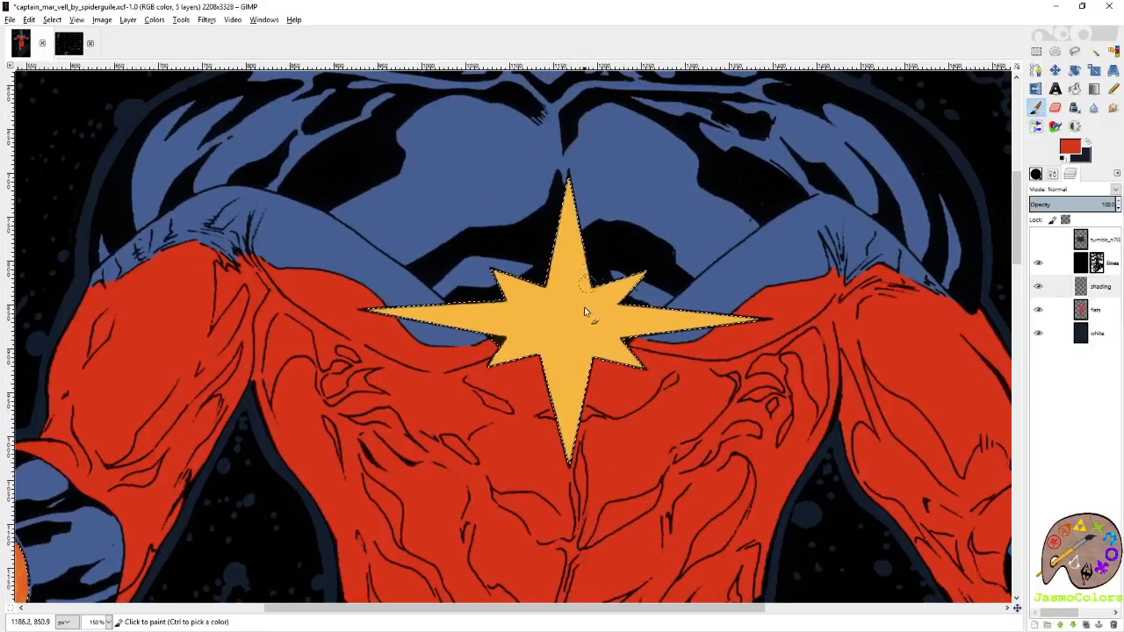
{"action": "scroll", "coordinate": [565, 310], "scroll_direction": "down", "scroll_amount": 10}
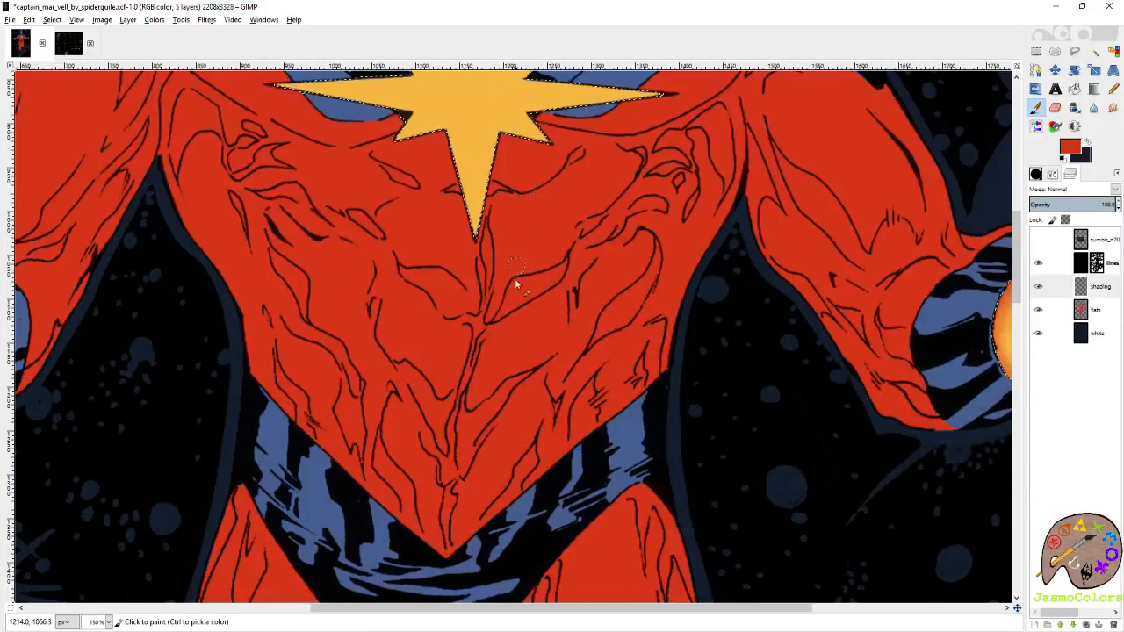
{"action": "scroll", "coordinate": [595, 191], "scroll_direction": "up", "scroll_amount": 10}
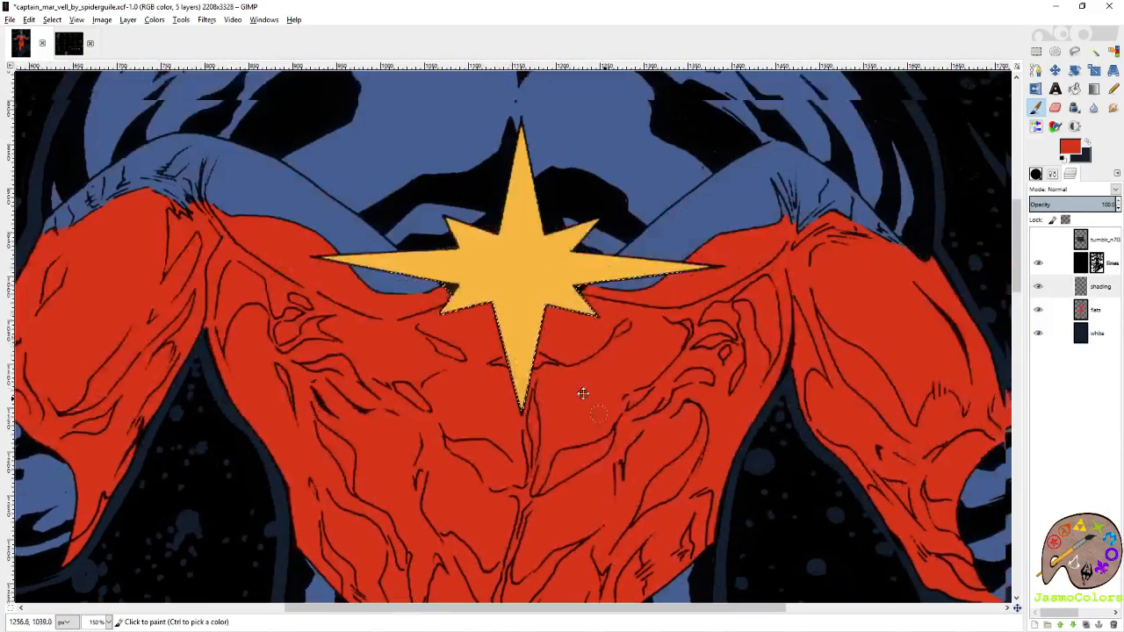
{"action": "scroll", "coordinate": [641, 189], "scroll_direction": "down", "scroll_amount": 3}
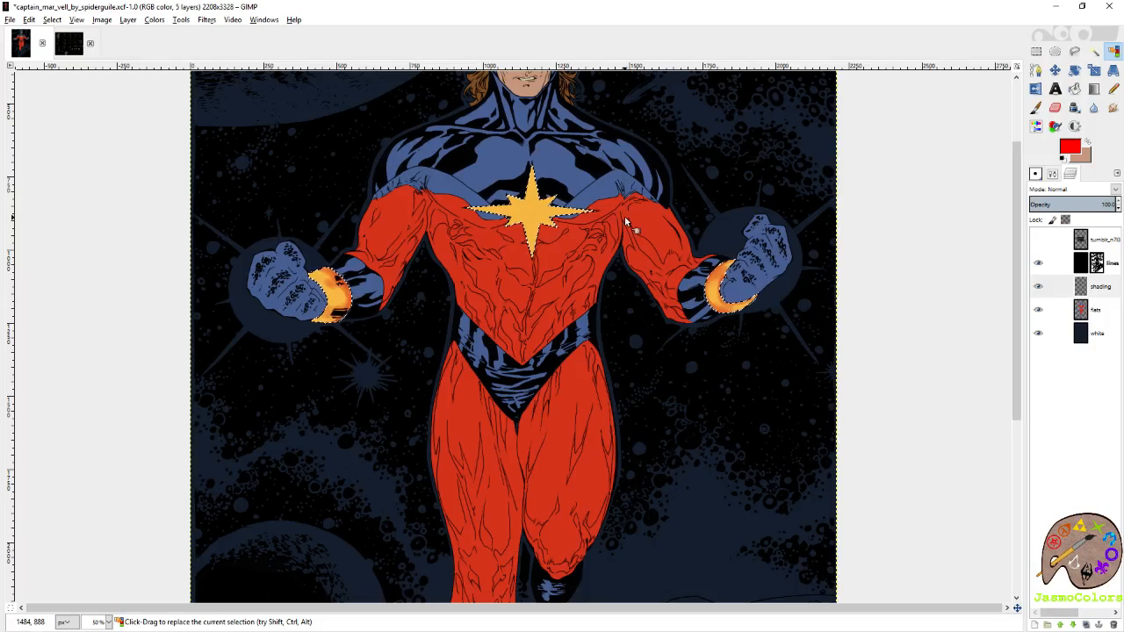
{"action": "scroll", "coordinate": [626, 222], "scroll_direction": "up", "scroll_amount": 2}
{"action": "scroll", "coordinate": [602, 222], "scroll_direction": "down", "scroll_amount": 2}
Paint soft red shading on the yellow chest star, from its upper point curving down to both sides of the centre.
{"action": "scroll", "coordinate": [561, 202], "scroll_direction": "up", "scroll_amount": 4}
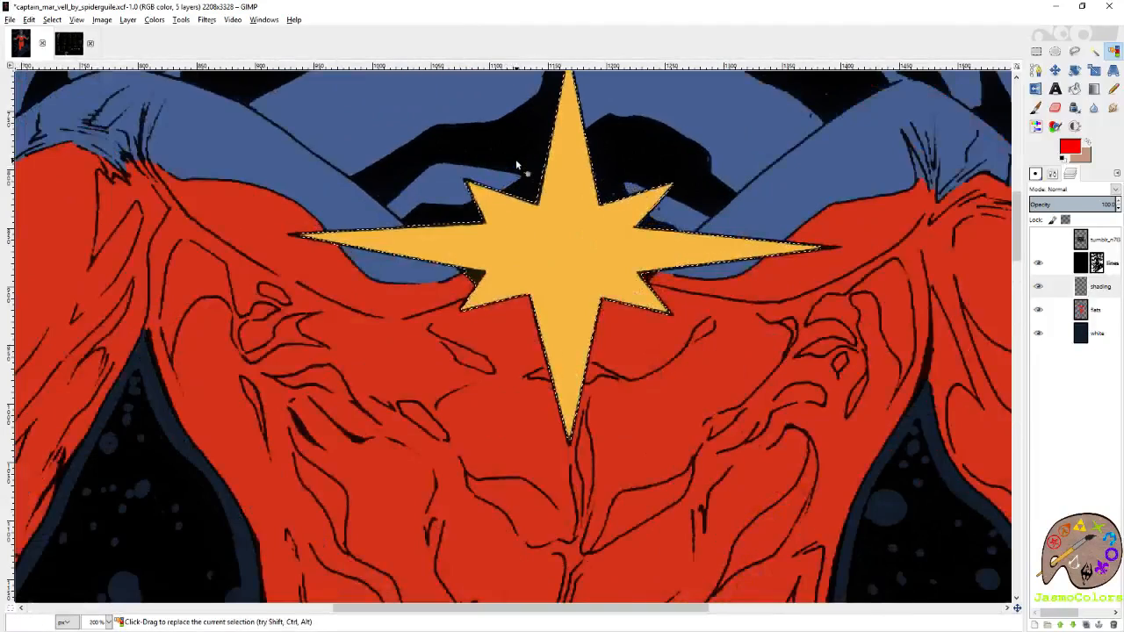
{"action": "key", "text": "p"}
{"action": "scroll", "coordinate": [615, 228], "scroll_direction": "up", "scroll_amount": 2}
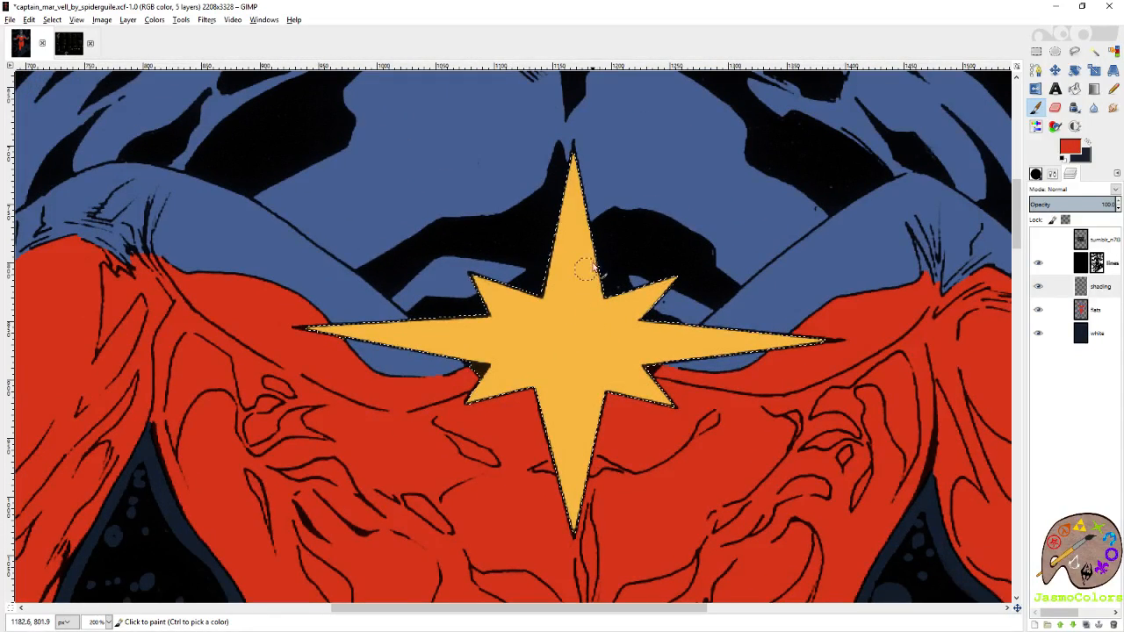
{"action": "left_click_drag", "start_coordinate": [582, 316], "coordinate": [574, 191]}
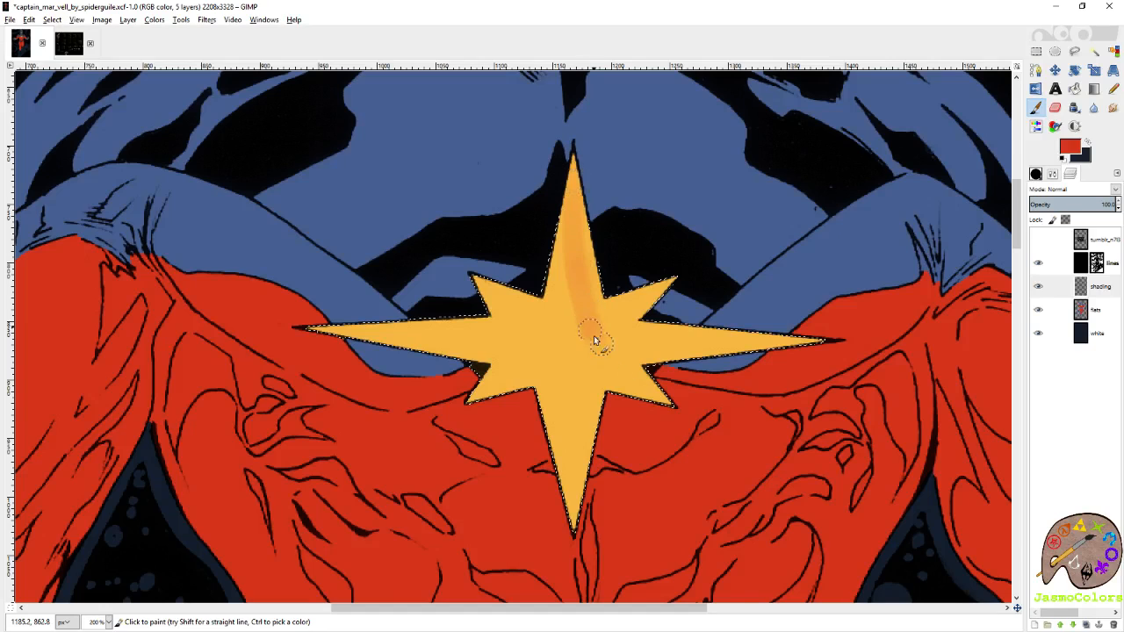
{"action": "left_click_drag", "start_coordinate": [594, 341], "coordinate": [614, 364]}
{"action": "mouse_move", "coordinate": [575, 199]}
{"action": "left_mouse_down"}
{"action": "mouse_move", "coordinate": [557, 325]}
{"action": "mouse_move", "coordinate": [507, 373]}
{"action": "mouse_move", "coordinate": [566, 276]}
{"action": "left_mouse_up"}
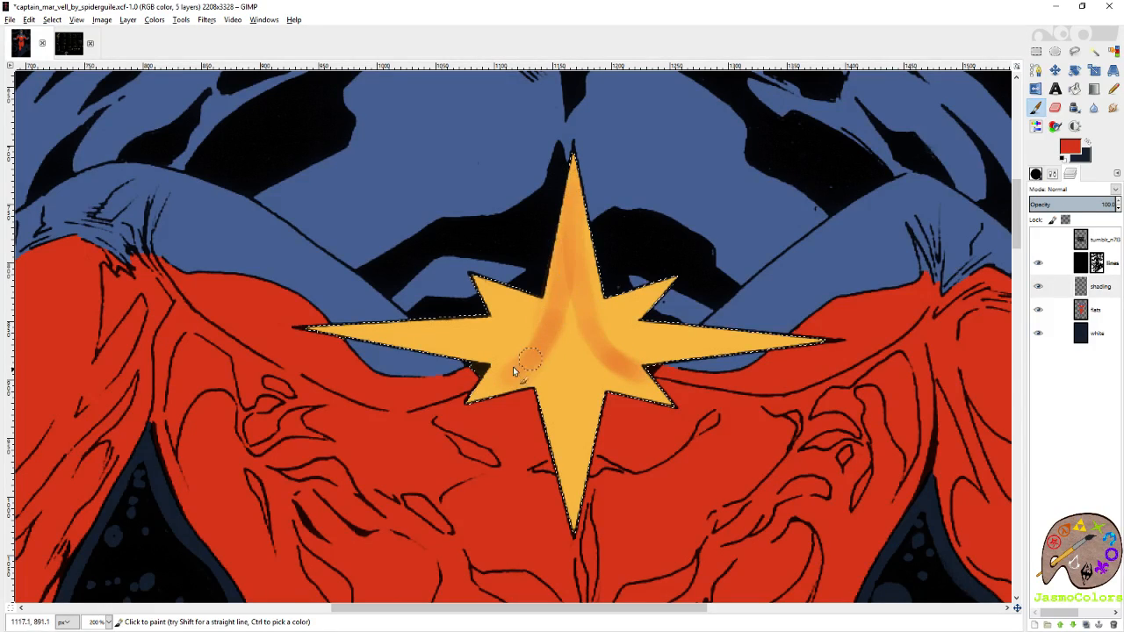
{"action": "left_click_drag", "start_coordinate": [539, 323], "coordinate": [498, 360]}
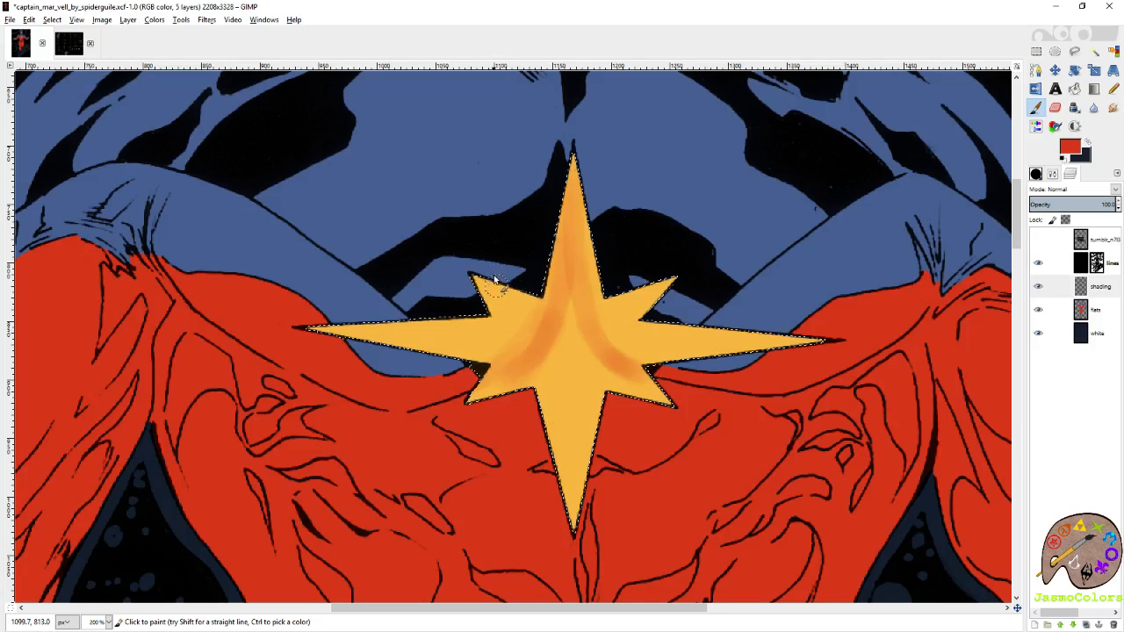
Widen and deepen the red shading on both sides of the star's centre, towards the inner corners of its horizontal points.
{"action": "left_click_drag", "start_coordinate": [518, 311], "coordinate": [482, 378]}
{"action": "left_click_drag", "start_coordinate": [608, 310], "coordinate": [650, 360]}
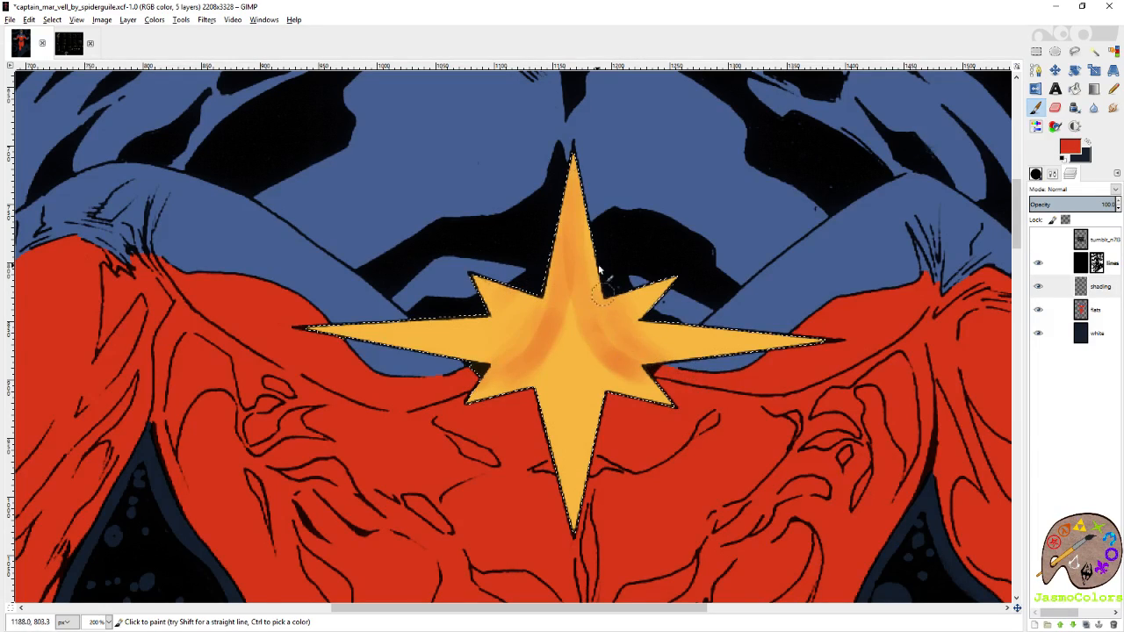
{"action": "left_click_drag", "start_coordinate": [600, 279], "coordinate": [666, 372]}
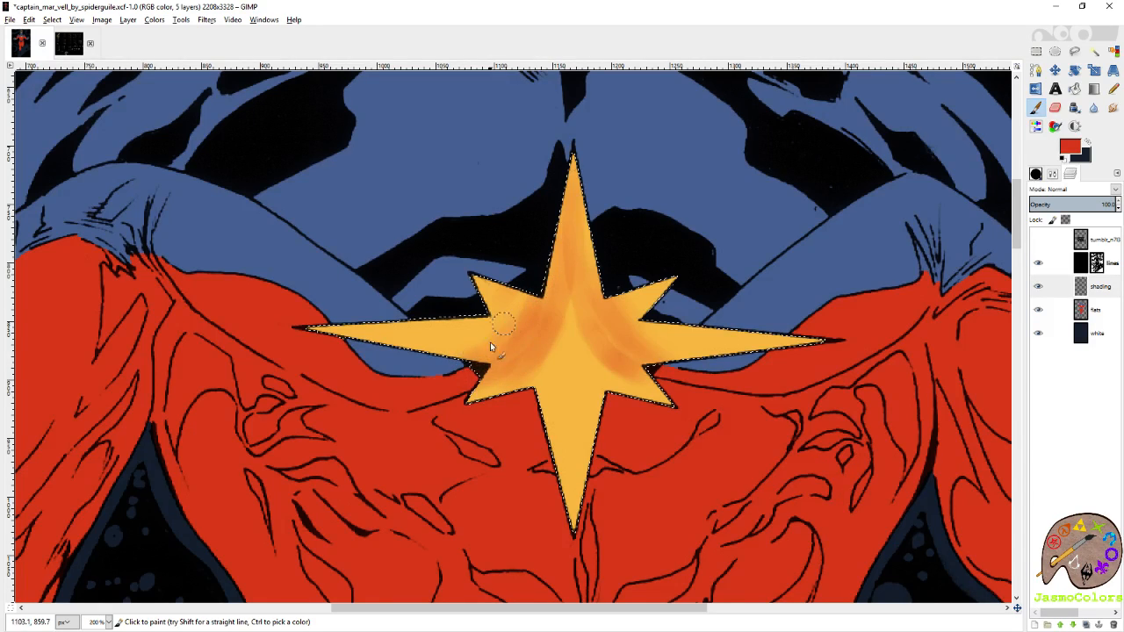
{"action": "left_click_drag", "start_coordinate": [550, 271], "coordinate": [436, 370]}
Paint red shading along both edges of the star's lower point and at its tip.
{"action": "scroll", "coordinate": [615, 386], "scroll_direction": "down", "scroll_amount": 3}
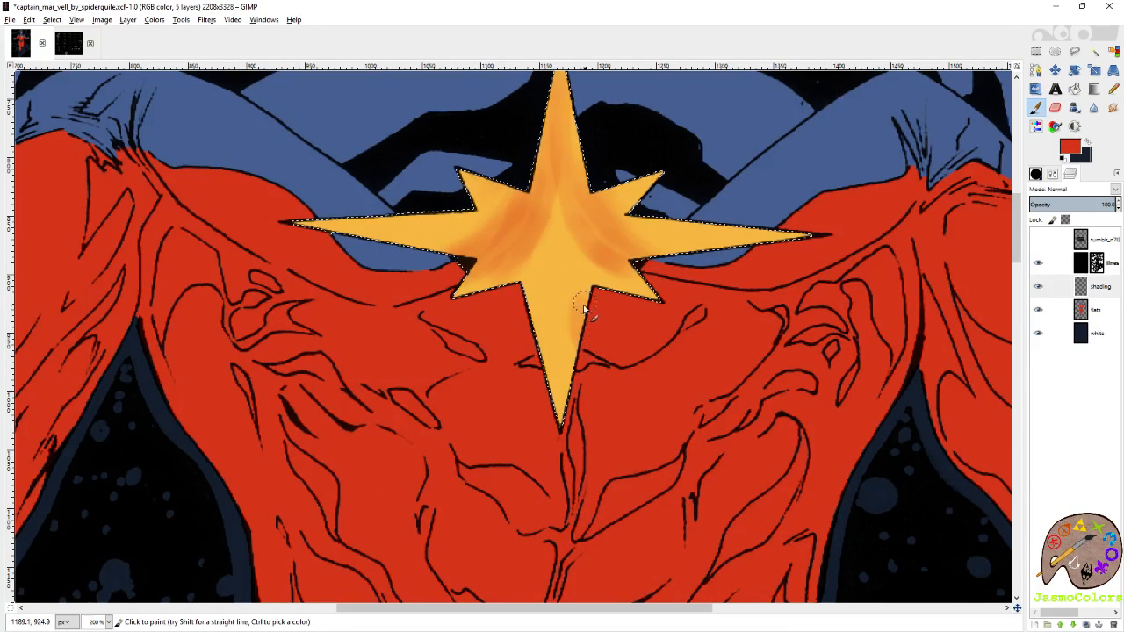
{"action": "mouse_move", "coordinate": [539, 318]}
{"action": "left_mouse_down"}
{"action": "mouse_move", "coordinate": [540, 346]}
{"action": "mouse_move", "coordinate": [533, 300]}
{"action": "mouse_move", "coordinate": [532, 349]}
{"action": "mouse_move", "coordinate": [535, 274]}
{"action": "mouse_move", "coordinate": [542, 335]}
{"action": "left_mouse_up"}
{"action": "mouse_move", "coordinate": [577, 302]}
{"action": "left_mouse_down"}
{"action": "mouse_move", "coordinate": [589, 348]}
{"action": "mouse_move", "coordinate": [581, 315]}
{"action": "mouse_move", "coordinate": [541, 319]}
{"action": "mouse_move", "coordinate": [547, 339]}
{"action": "mouse_move", "coordinate": [532, 309]}
{"action": "left_mouse_up"}
{"action": "mouse_move", "coordinate": [533, 421]}
{"action": "left_mouse_down"}
{"action": "mouse_move", "coordinate": [560, 393]}
{"action": "mouse_move", "coordinate": [555, 430]}
{"action": "left_mouse_up"}
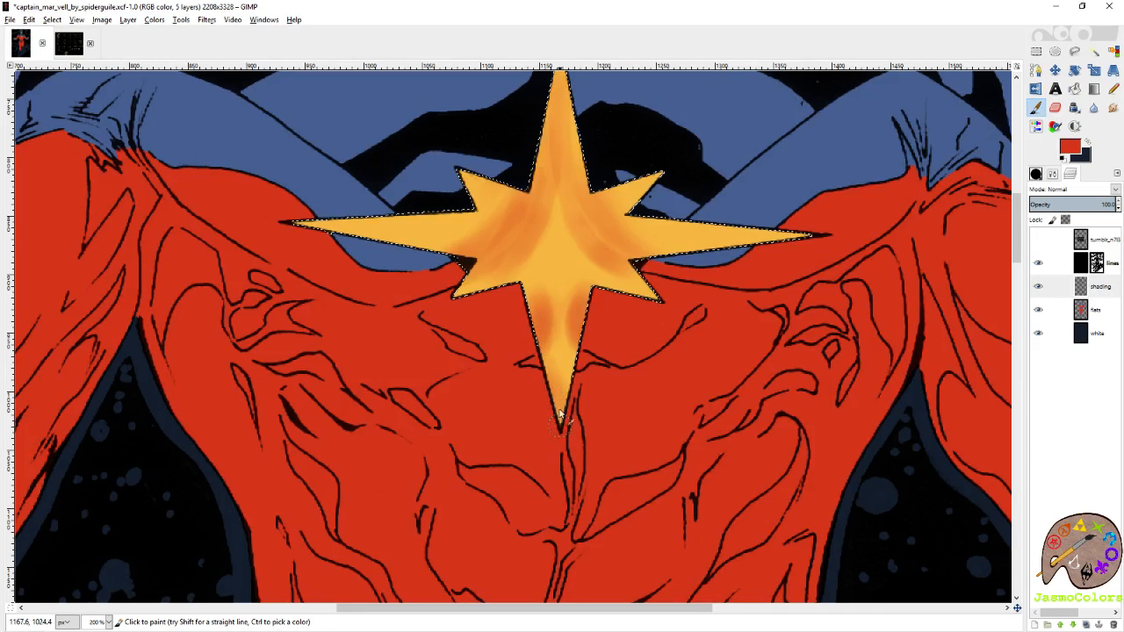
{"action": "mouse_move", "coordinate": [559, 259]}
{"action": "left_mouse_down"}
{"action": "mouse_move", "coordinate": [551, 395]}
{"action": "mouse_move", "coordinate": [556, 363]}
{"action": "mouse_move", "coordinate": [568, 417]}
{"action": "mouse_move", "coordinate": [581, 357]}
{"action": "mouse_move", "coordinate": [573, 368]}
{"action": "mouse_move", "coordinate": [563, 193]}
{"action": "mouse_move", "coordinate": [584, 358]}
{"action": "left_mouse_up"}
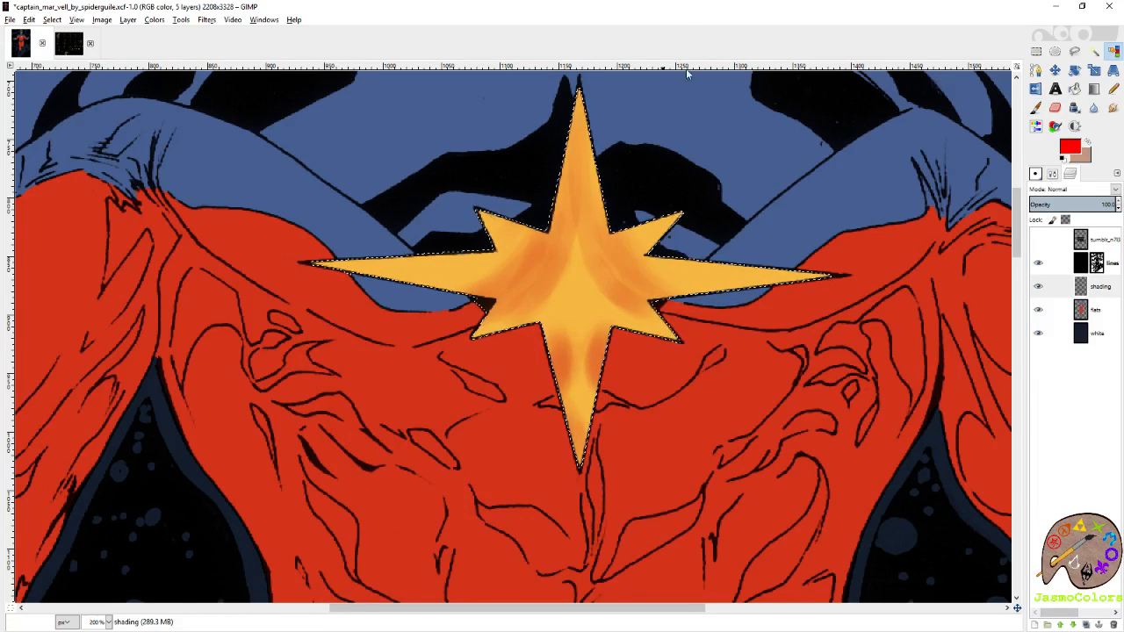
Refine the wide yellow bracelet beside the starburst, erasing some shading near its upper edge and repainting red along the outer edge.
{"action": "scroll", "coordinate": [664, 232], "scroll_direction": "down", "scroll_amount": 3}
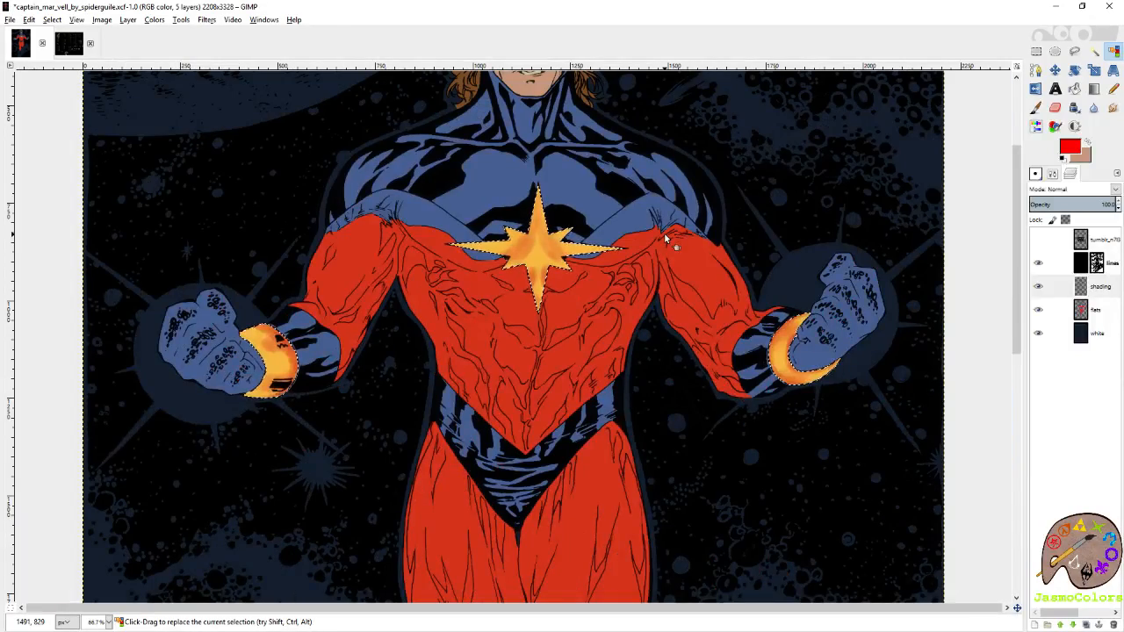
{"action": "scroll", "coordinate": [664, 233], "scroll_direction": "up", "scroll_amount": 3}
{"action": "scroll", "coordinate": [663, 233], "scroll_direction": "down", "scroll_amount": 3}
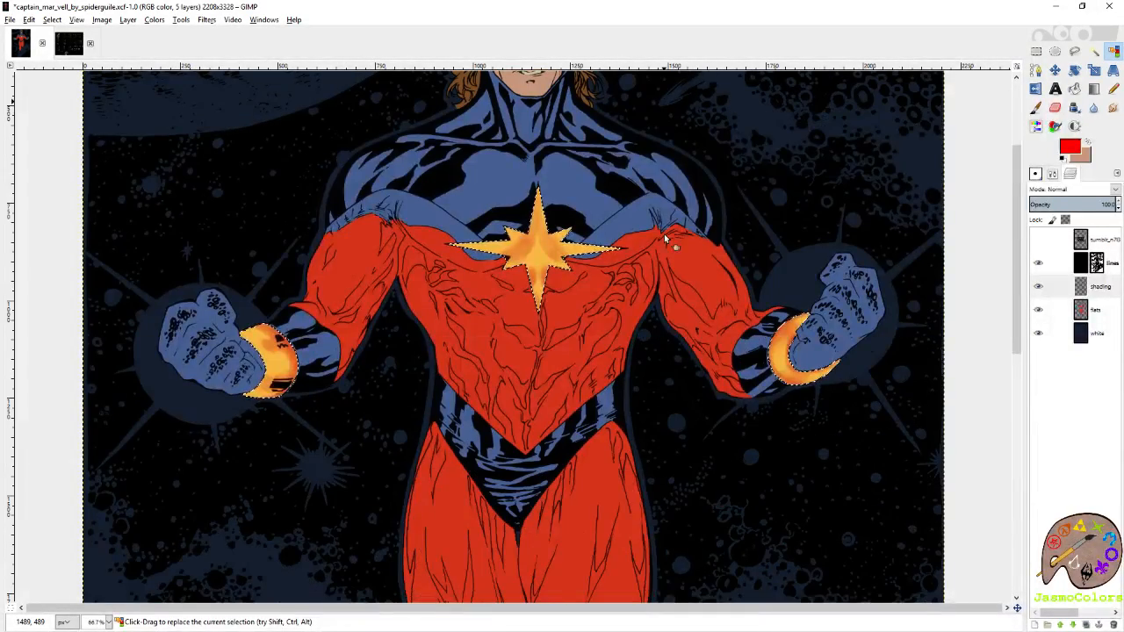
{"action": "scroll", "coordinate": [664, 237], "scroll_direction": "down", "scroll_amount": 3}
{"action": "scroll", "coordinate": [291, 214], "scroll_direction": "up", "scroll_amount": 2, "text": "ctrl"}
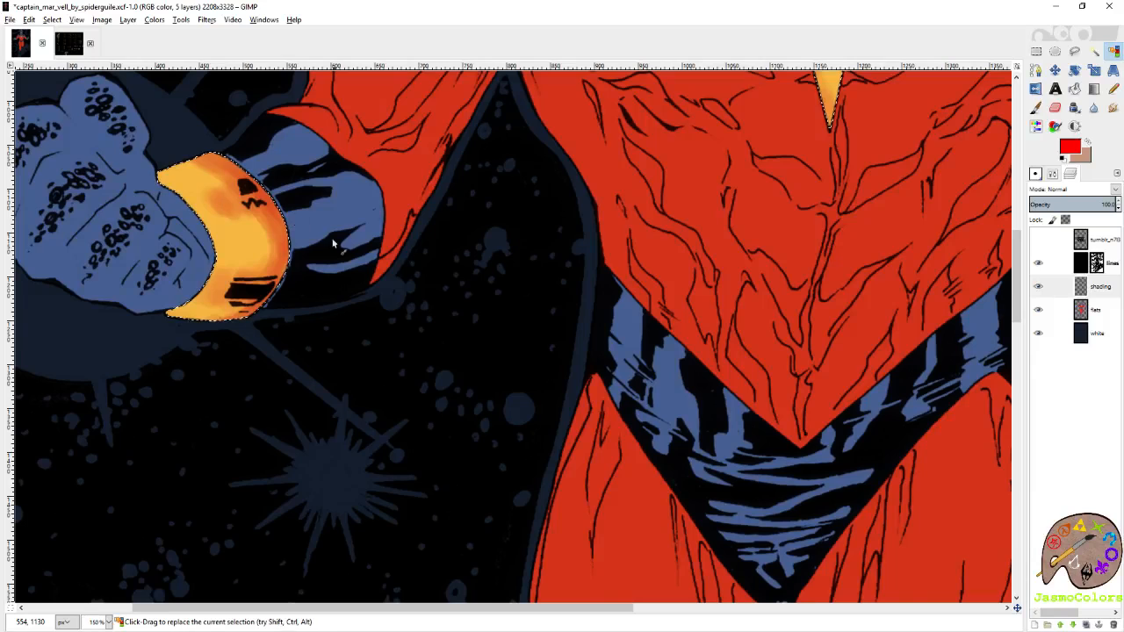
{"action": "key", "text": "p"}
{"action": "mouse_move", "coordinate": [334, 244]}
{"action": "left_mouse_down"}
{"action": "mouse_move", "coordinate": [501, 279]}
{"action": "mouse_move", "coordinate": [483, 287]}
{"action": "left_mouse_up"}
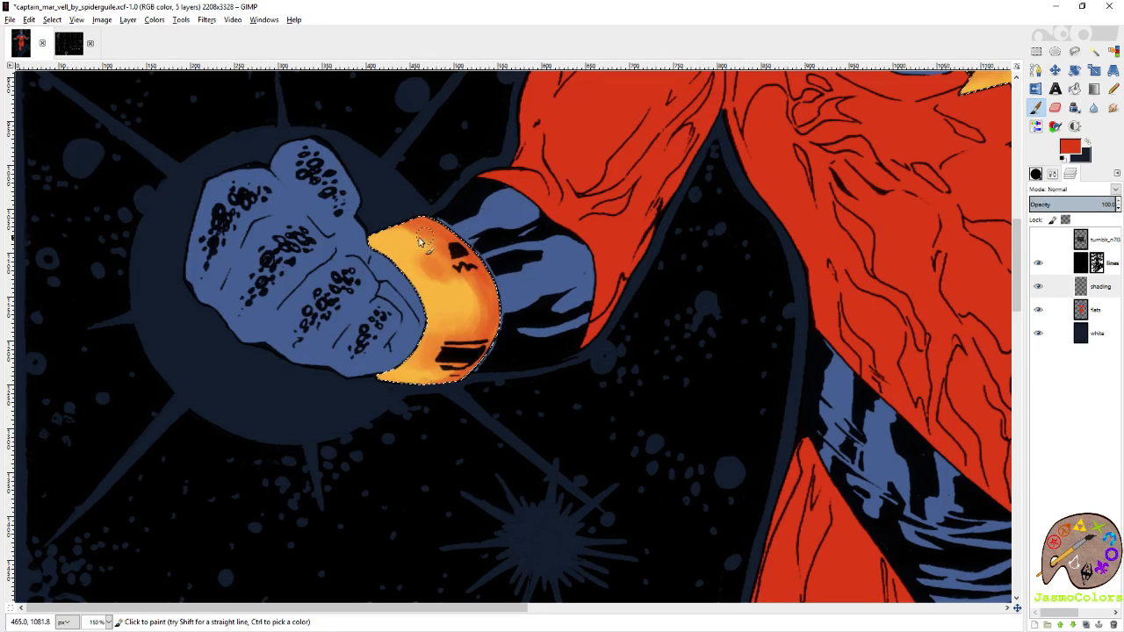
{"action": "key", "text": "shift+e"}
{"action": "left_click_drag", "start_coordinate": [416, 230], "coordinate": [425, 237]}
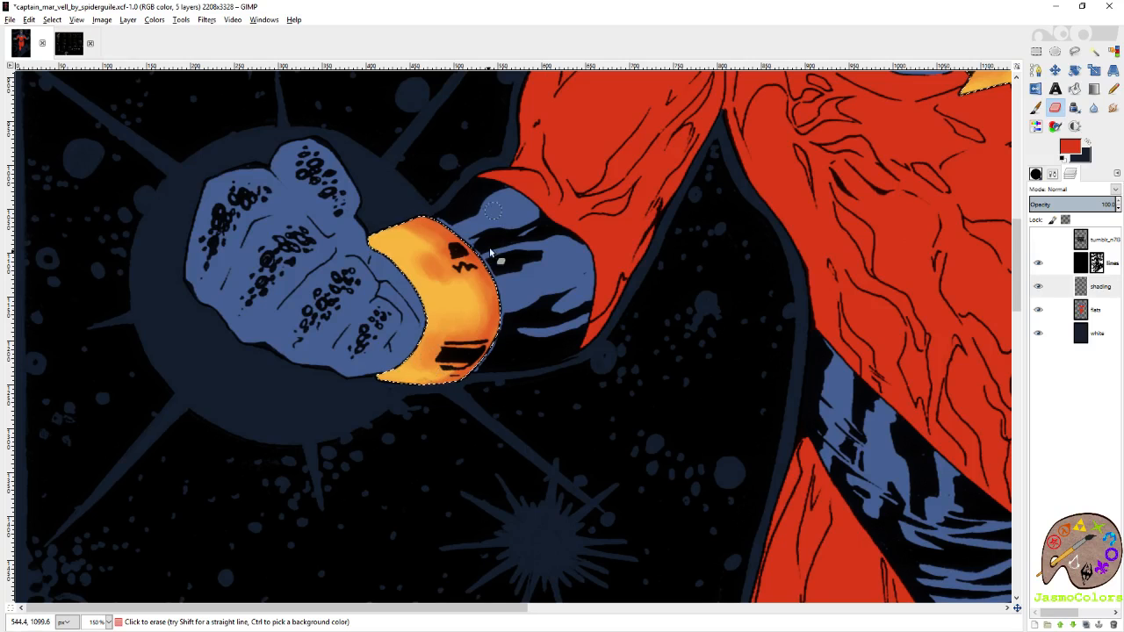
{"action": "key", "text": "p"}
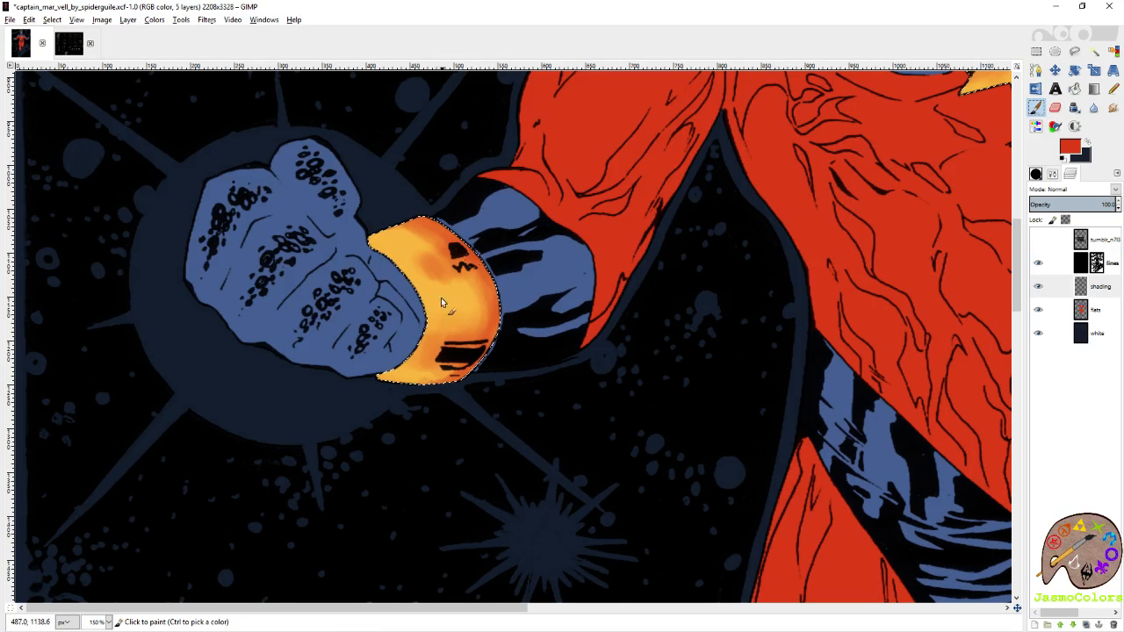
{"action": "left_click_drag", "start_coordinate": [491, 279], "coordinate": [482, 267]}
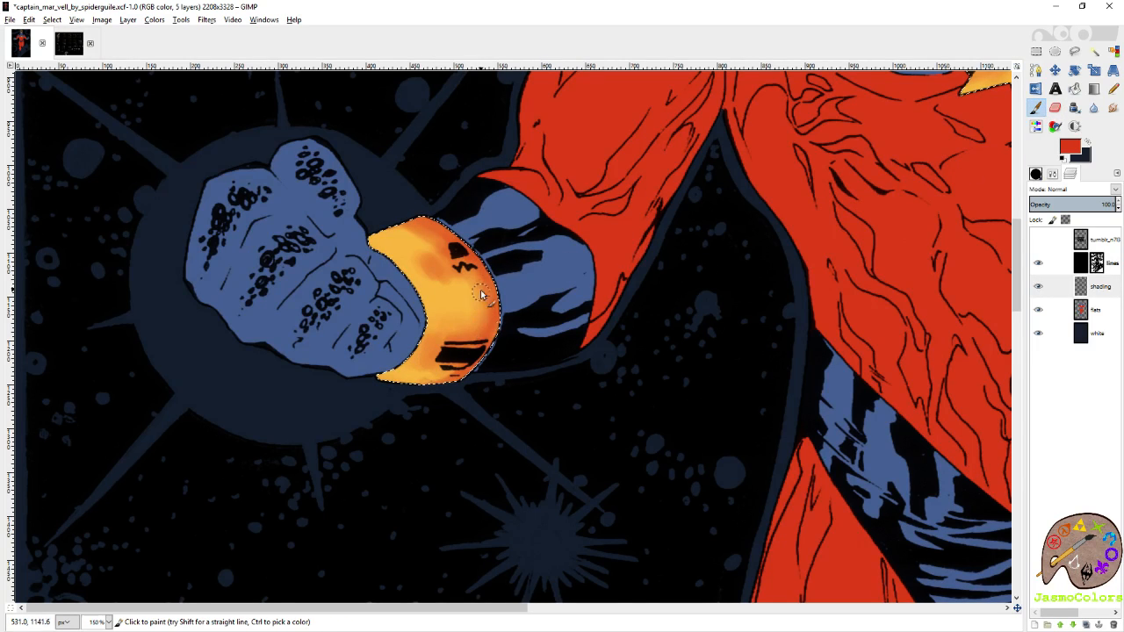
Deepen the red shading on the upper part and outer edge of the crescent bracelet.
{"action": "left_click_drag", "start_coordinate": [746, 311], "coordinate": [392, 313]}
{"action": "left_click_drag", "start_coordinate": [800, 299], "coordinate": [258, 355]}
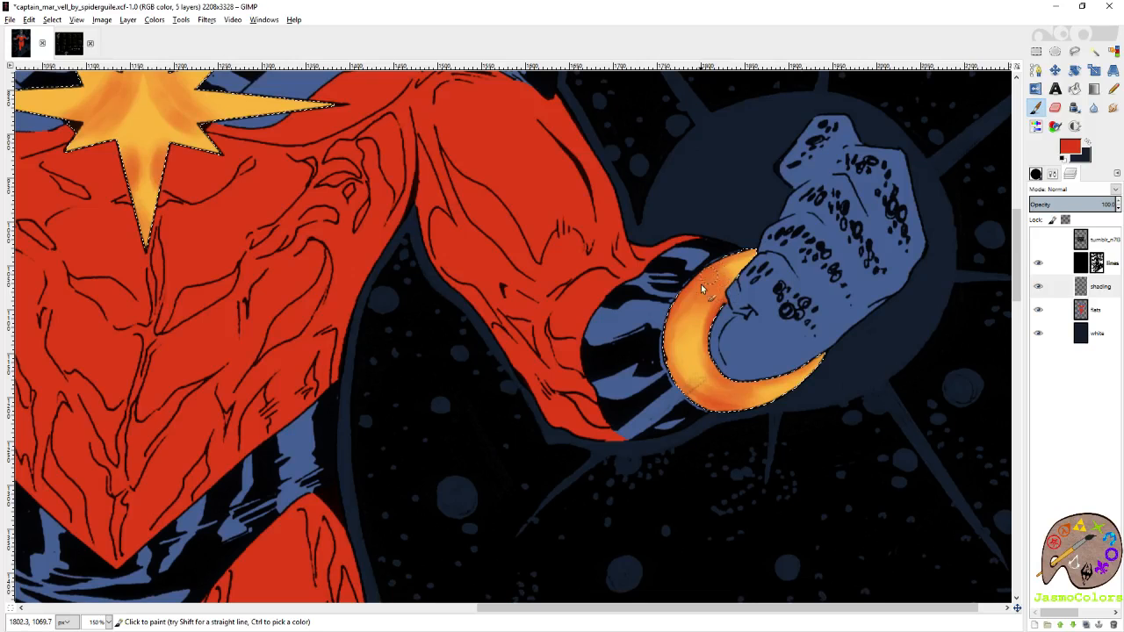
{"action": "mouse_move", "coordinate": [701, 283]}
{"action": "left_mouse_down"}
{"action": "mouse_move", "coordinate": [677, 299]}
{"action": "mouse_move", "coordinate": [661, 352]}
{"action": "left_mouse_up"}
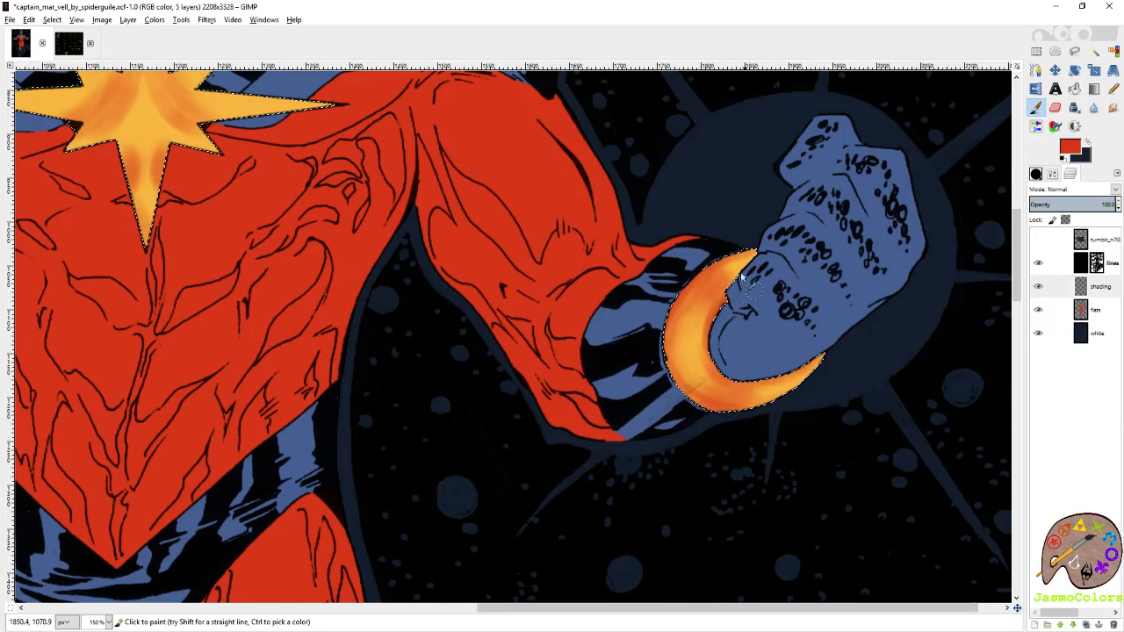
Strengthen the red shading around the centre of the chest star.
{"action": "left_click_drag", "start_coordinate": [499, 212], "coordinate": [889, 462]}
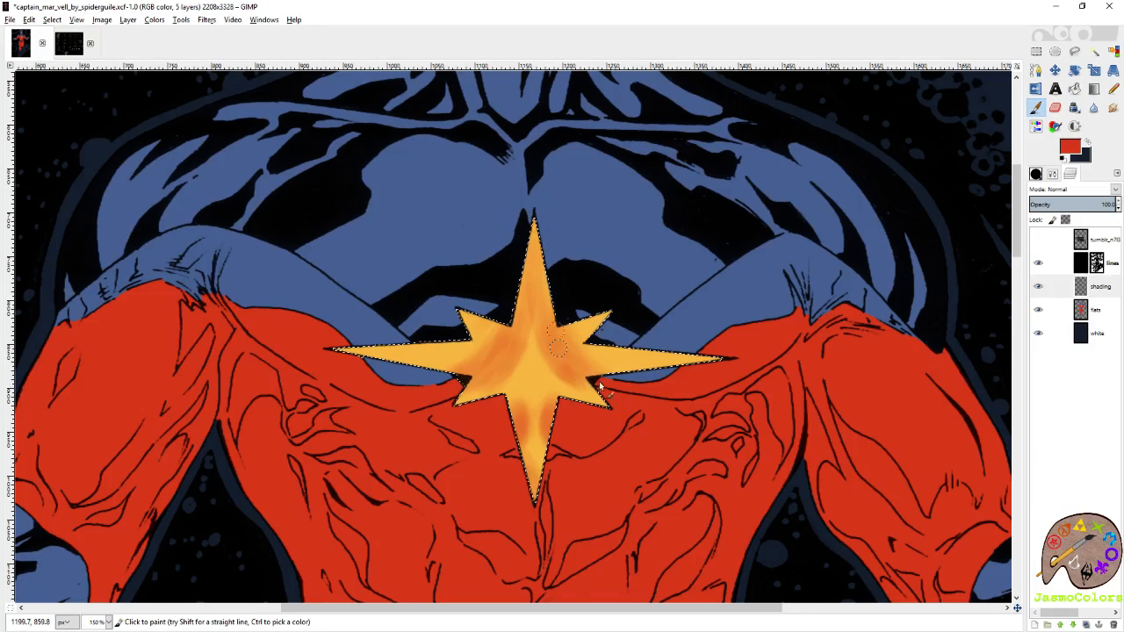
{"action": "left_click_drag", "start_coordinate": [601, 387], "coordinate": [564, 367]}
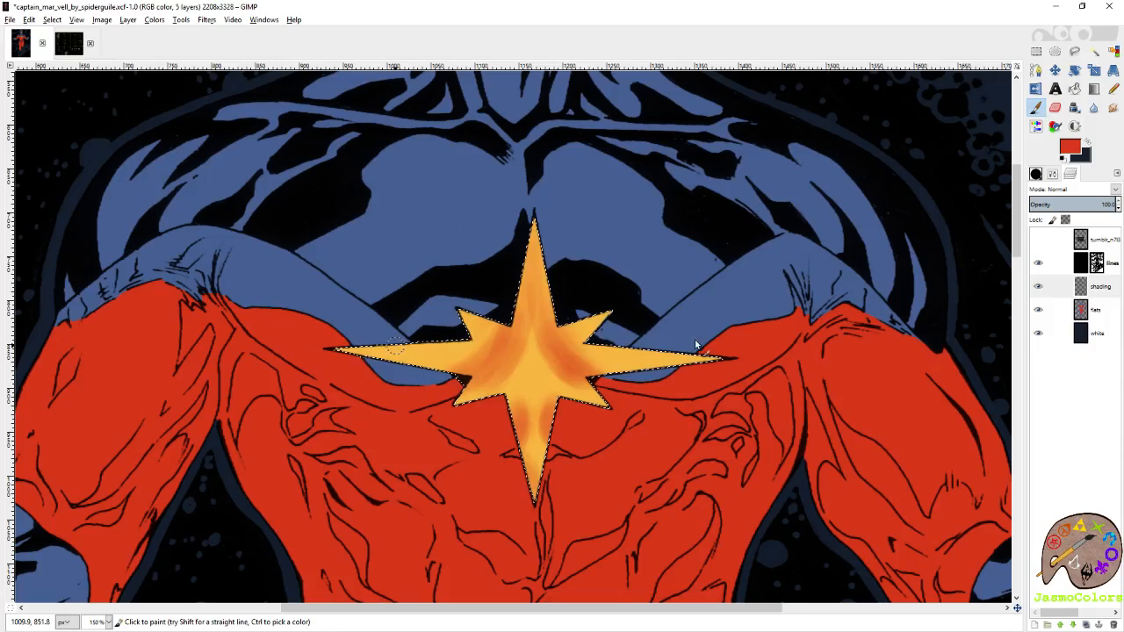
{"action": "key", "text": "shift+o"}
{"action": "scroll", "coordinate": [610, 224], "scroll_direction": "down", "scroll_amount": 4}
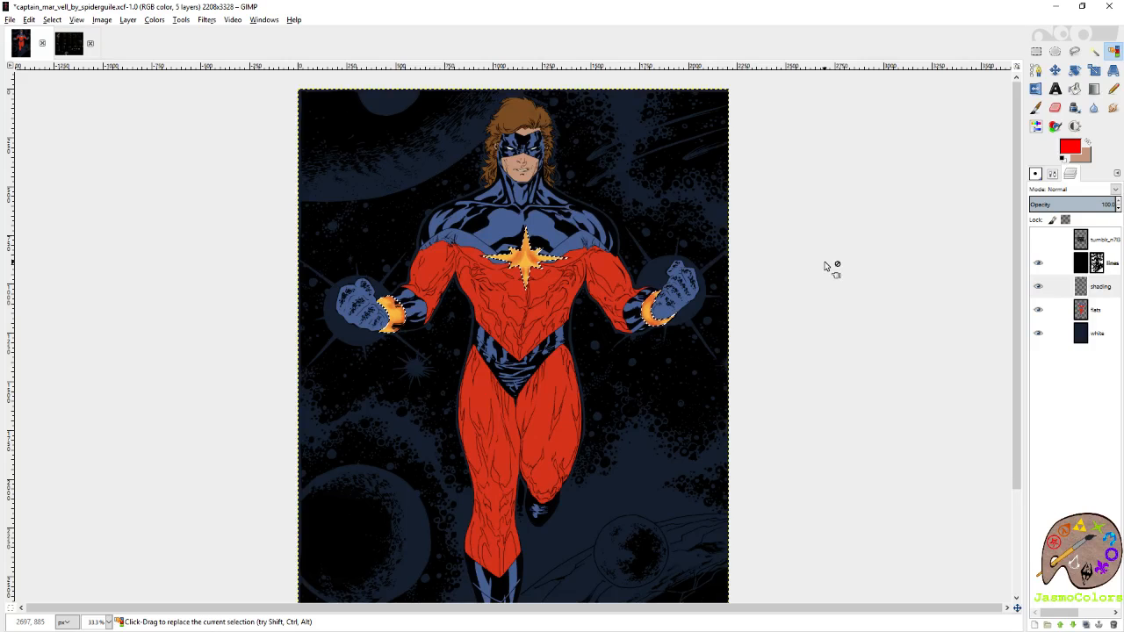
{"action": "scroll", "coordinate": [482, 241], "scroll_direction": "up", "scroll_amount": 2}
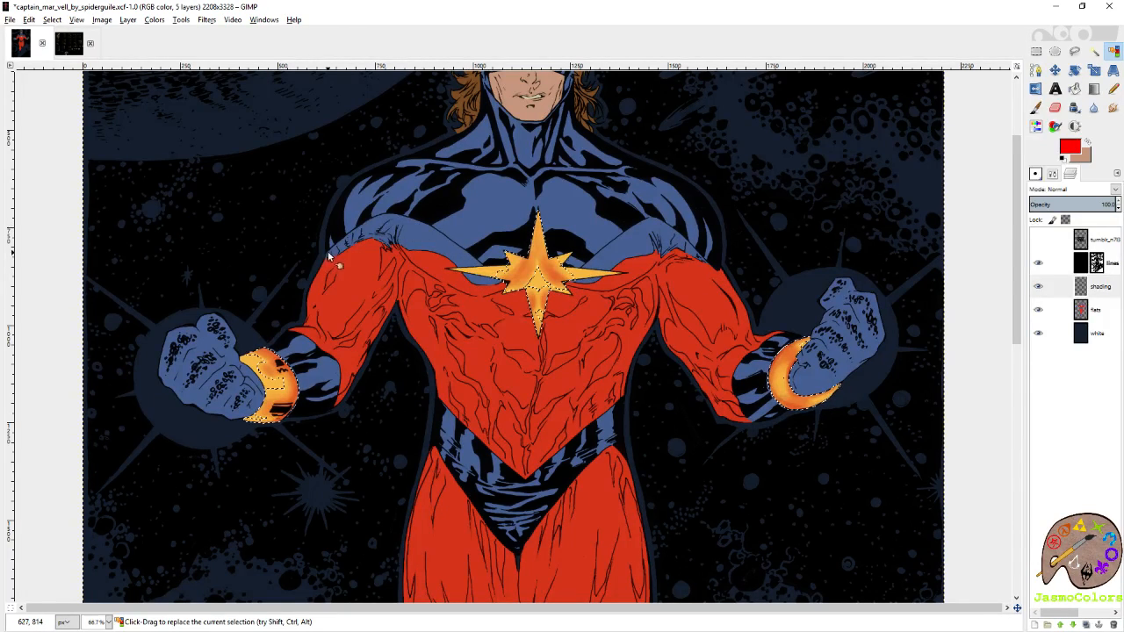
Clear the selection and save the image.
{"action": "key", "text": "ctrl+shift+a"}
{"action": "key", "text": "r"}
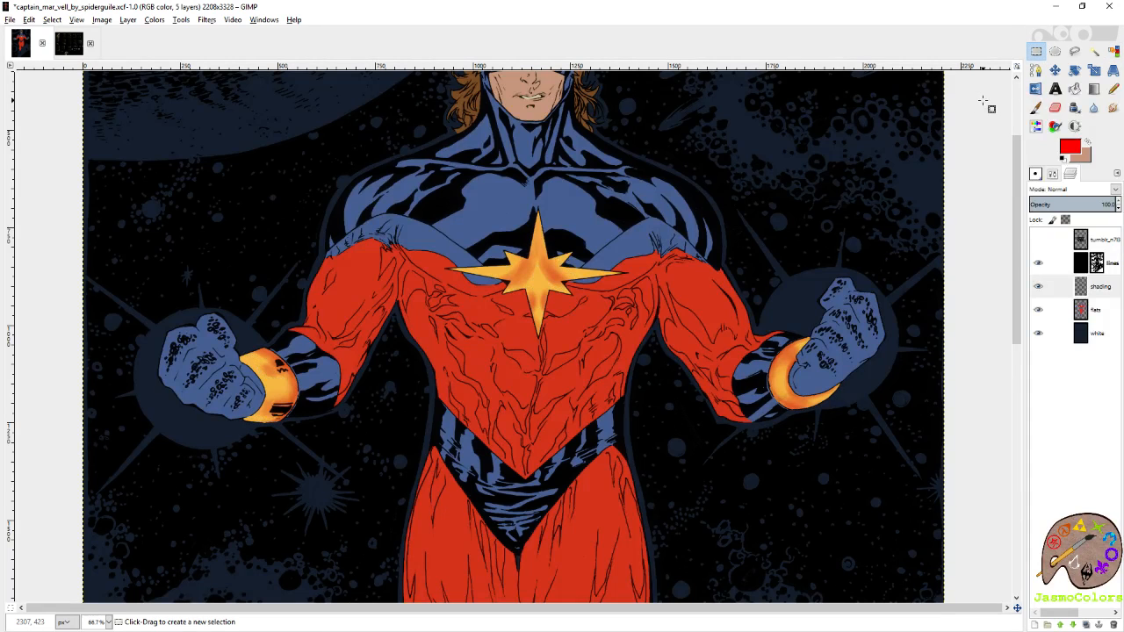
{"action": "key", "text": "ctrl+s"}
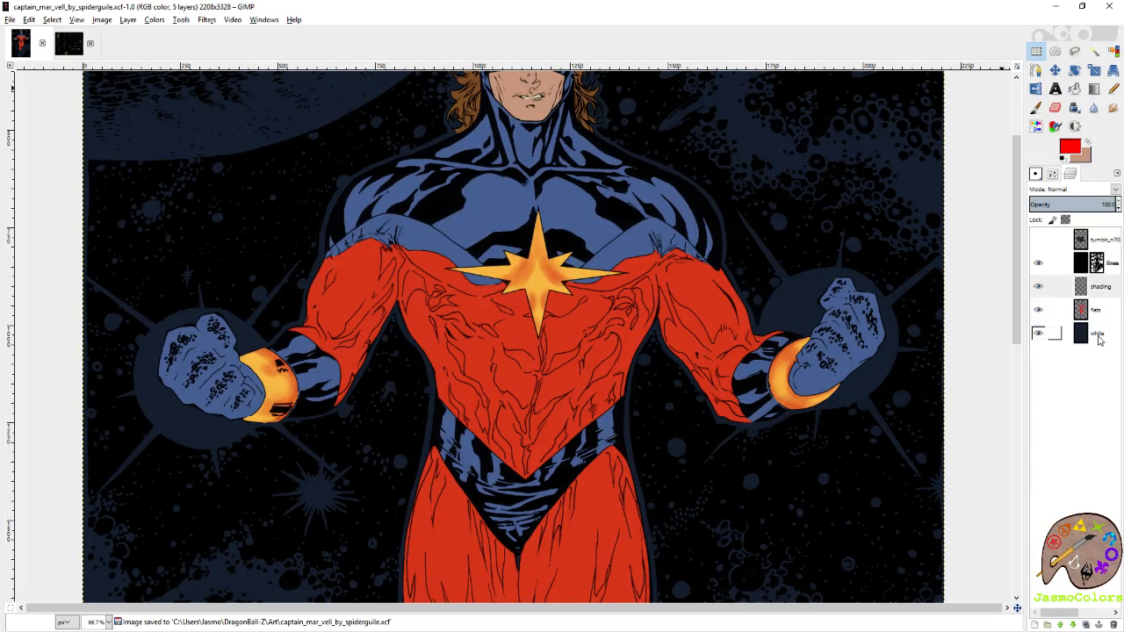
Activate the flats layer and reset the Pencil's brush size to 7.
{"action": "left_click", "coordinate": [1058, 310]}
{"action": "left_click", "coordinate": [1113, 89]}
{"action": "key", "text": "2"}
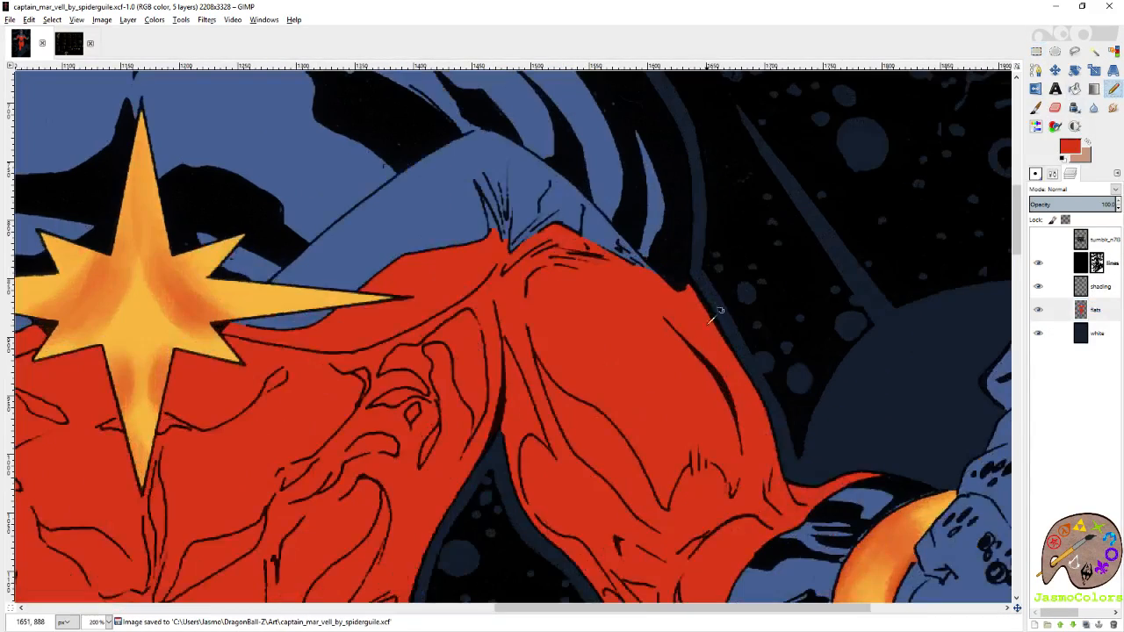
{"action": "left_click", "coordinate": [1053, 174]}
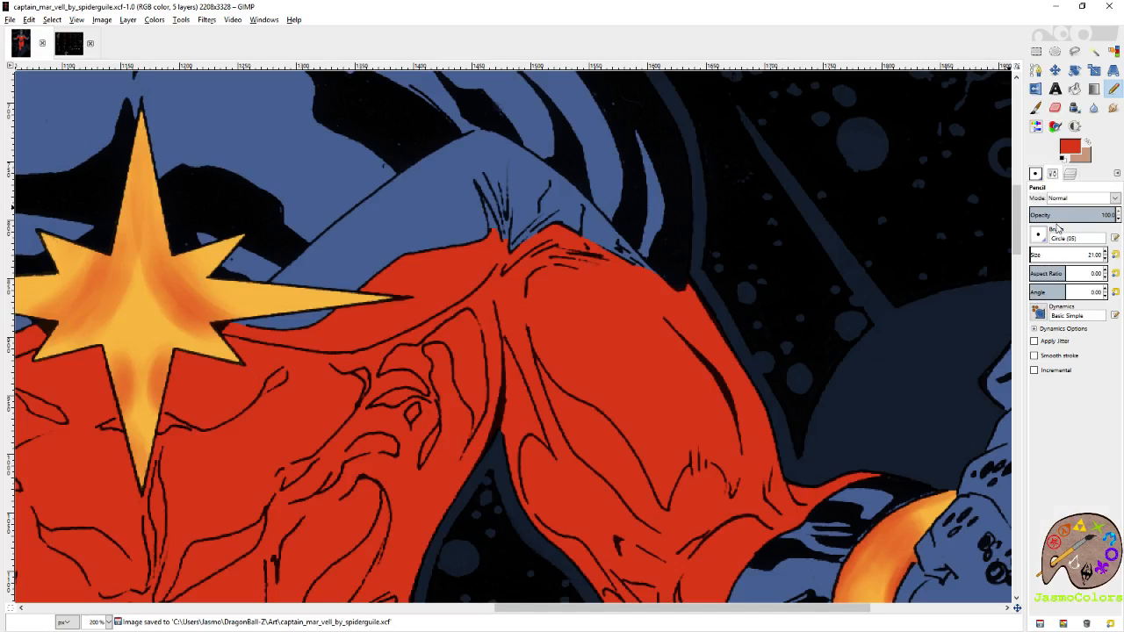
{"action": "left_click", "coordinate": [1116, 255]}
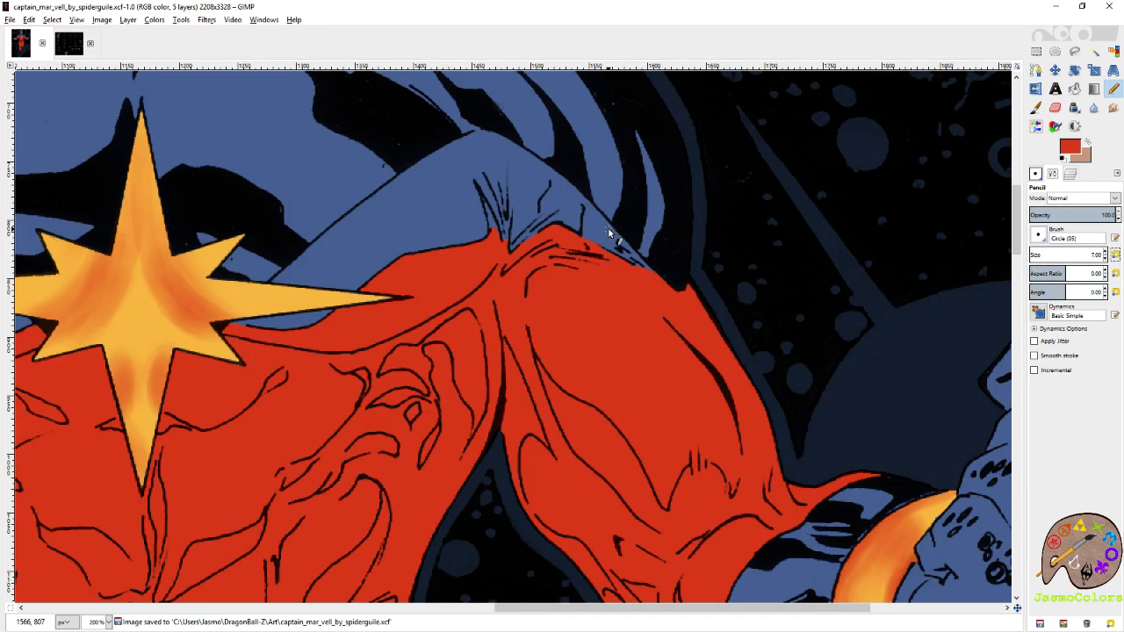
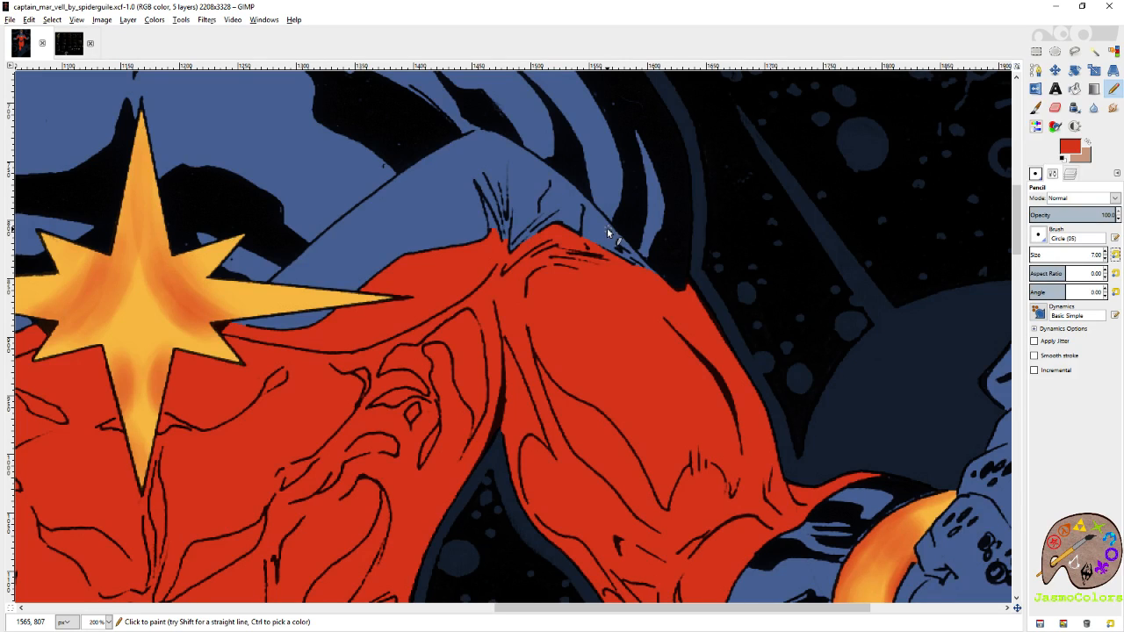
Trace the lower outer edge of the shoulder on the image's right in red with connected straight pencil lines.
{"action": "scroll", "coordinate": [725, 335], "scroll_direction": "up", "scroll_amount": 4}
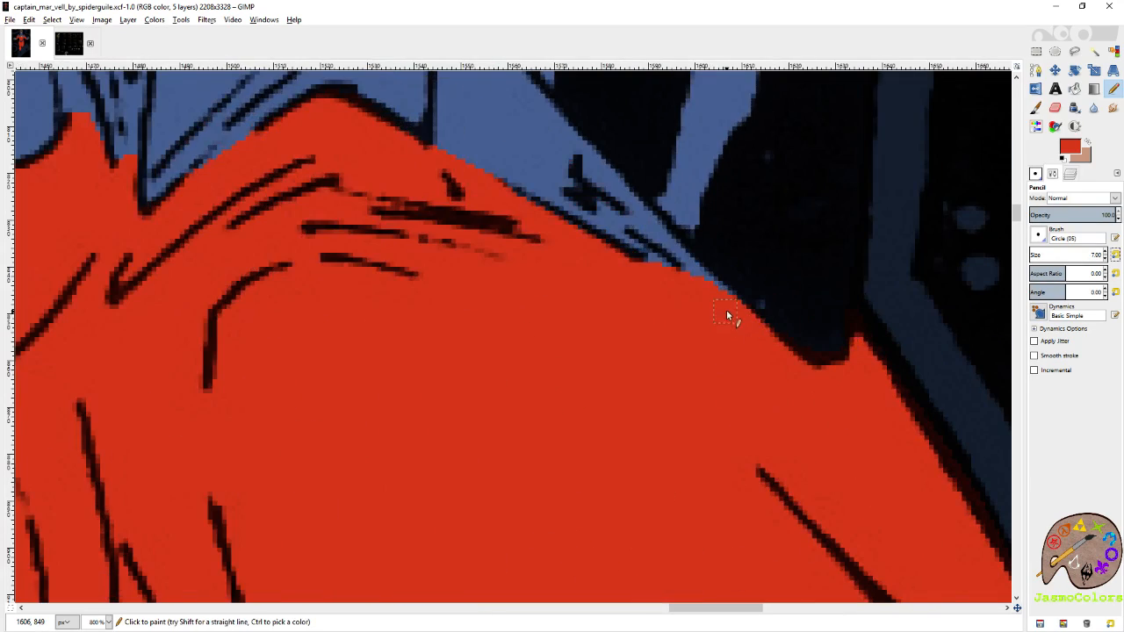
{"action": "left_click", "coordinate": [730, 303]}
{"action": "left_click", "coordinate": [652, 233], "text": "shift"}
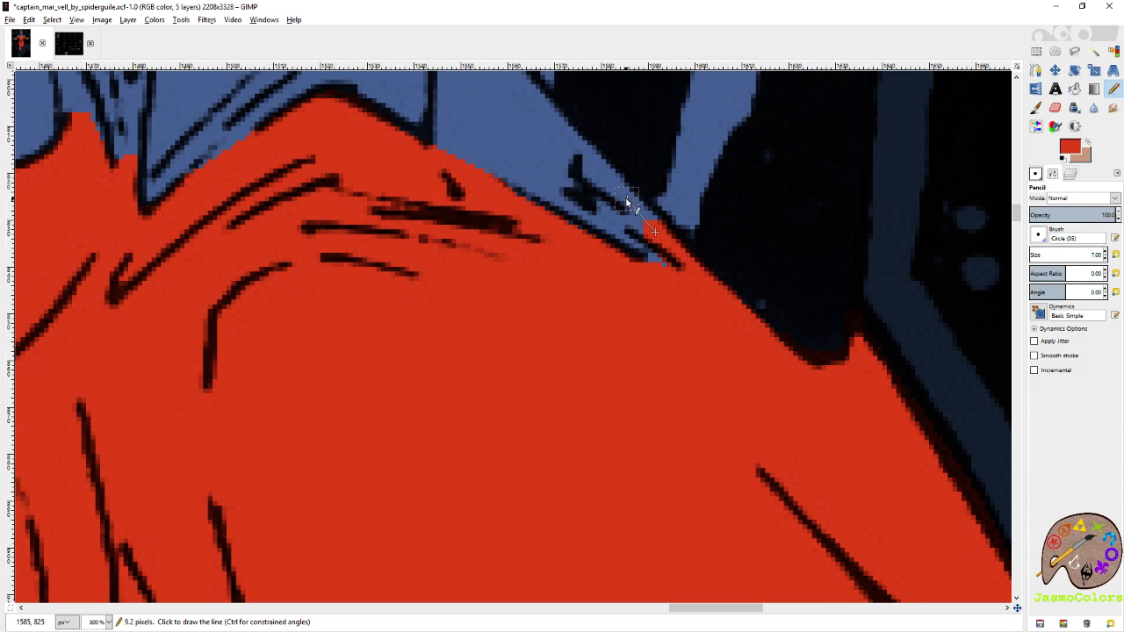
{"action": "left_click", "coordinate": [625, 197], "text": "shift"}
{"action": "left_click", "coordinate": [589, 162], "text": "shift"}
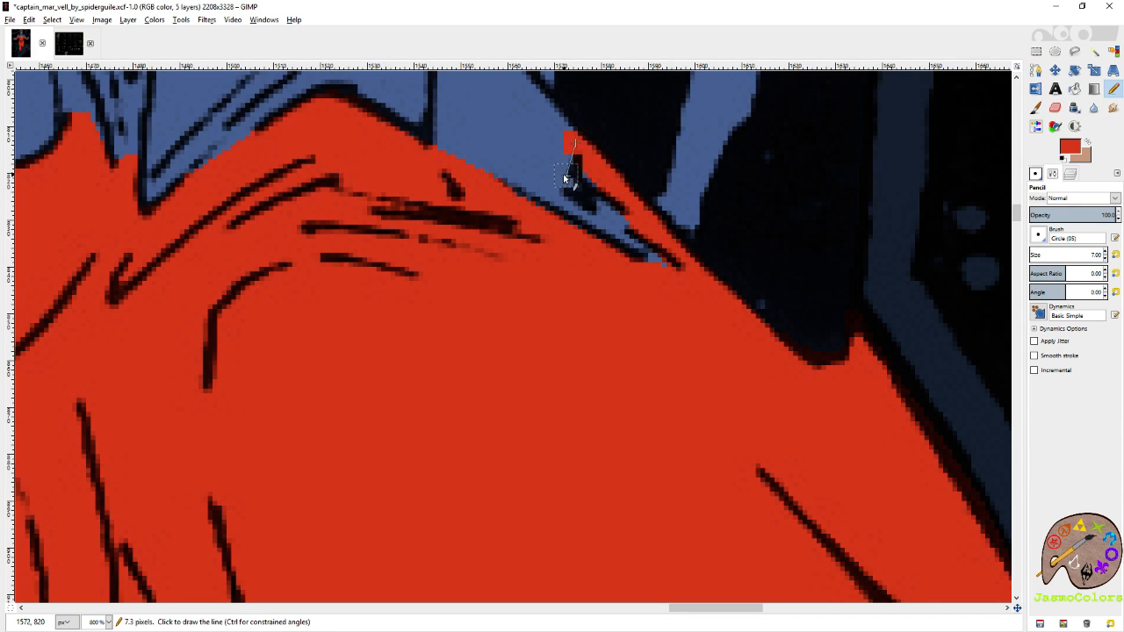
{"action": "scroll", "coordinate": [536, 262], "scroll_direction": "up", "scroll_amount": 3}
{"action": "left_click", "coordinate": [510, 206], "text": "shift"}
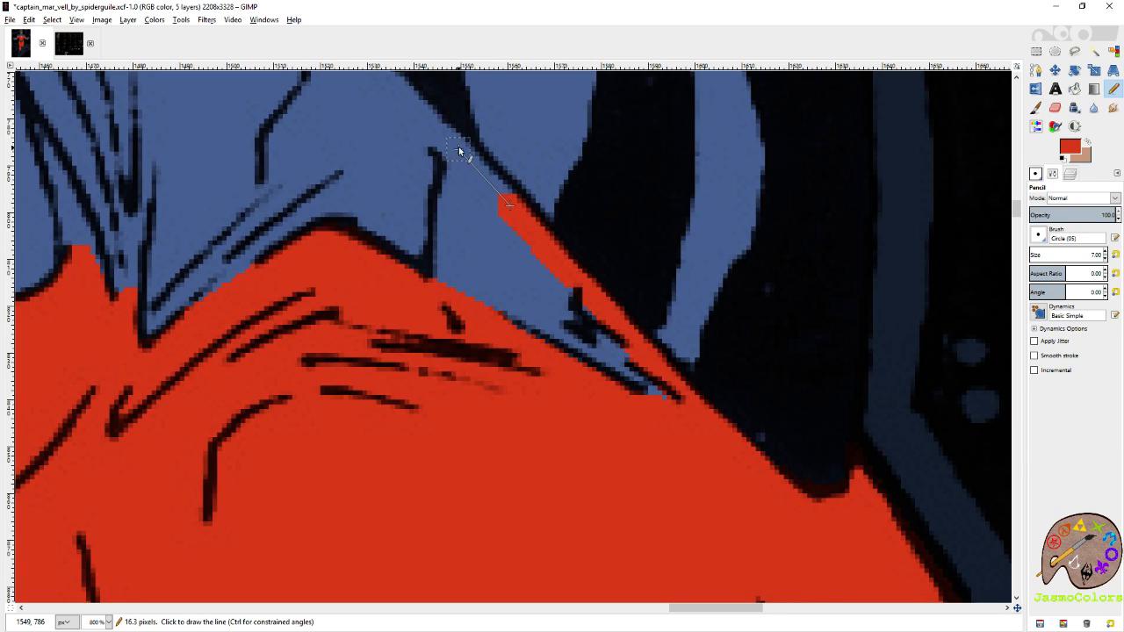
{"action": "left_click", "coordinate": [446, 139], "text": "shift"}
{"action": "left_click", "coordinate": [416, 103], "text": "shift"}
Continue the red outline along the upper edge of the right-hand shoulder and over its peak.
{"action": "scroll", "coordinate": [423, 121], "scroll_direction": "left", "scroll_amount": 3}
{"action": "scroll", "coordinate": [425, 123], "scroll_direction": "up", "scroll_amount": 5}
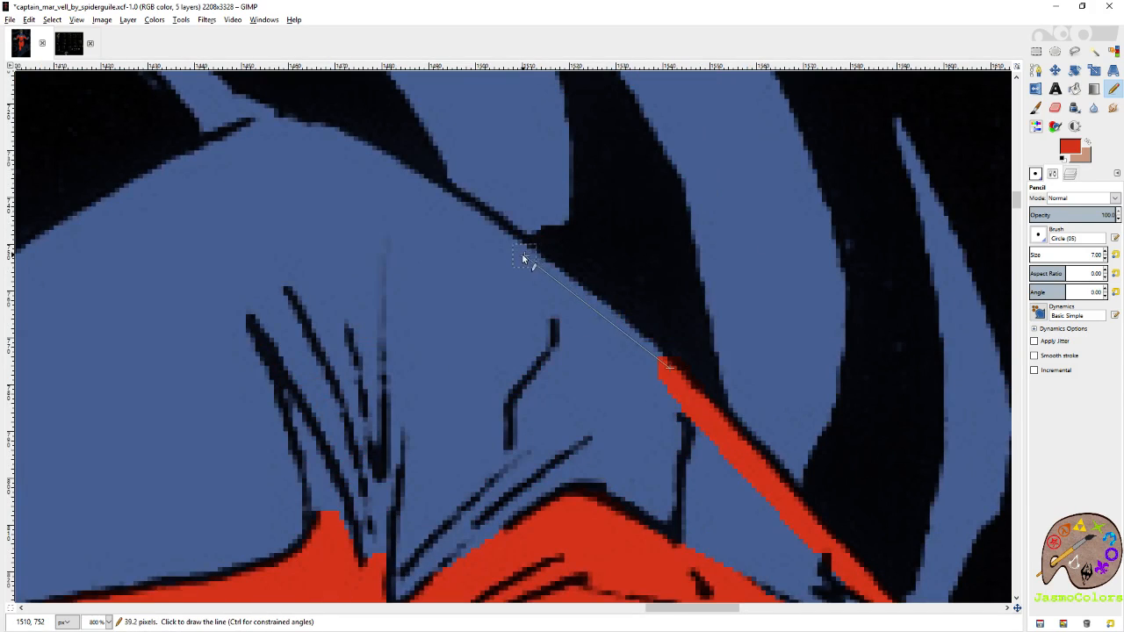
{"action": "left_click", "coordinate": [527, 255], "text": "shift"}
{"action": "left_click", "coordinate": [469, 221], "text": "shift"}
{"action": "left_click", "coordinate": [409, 179], "text": "shift"}
{"action": "left_click", "coordinate": [364, 154], "text": "shift"}
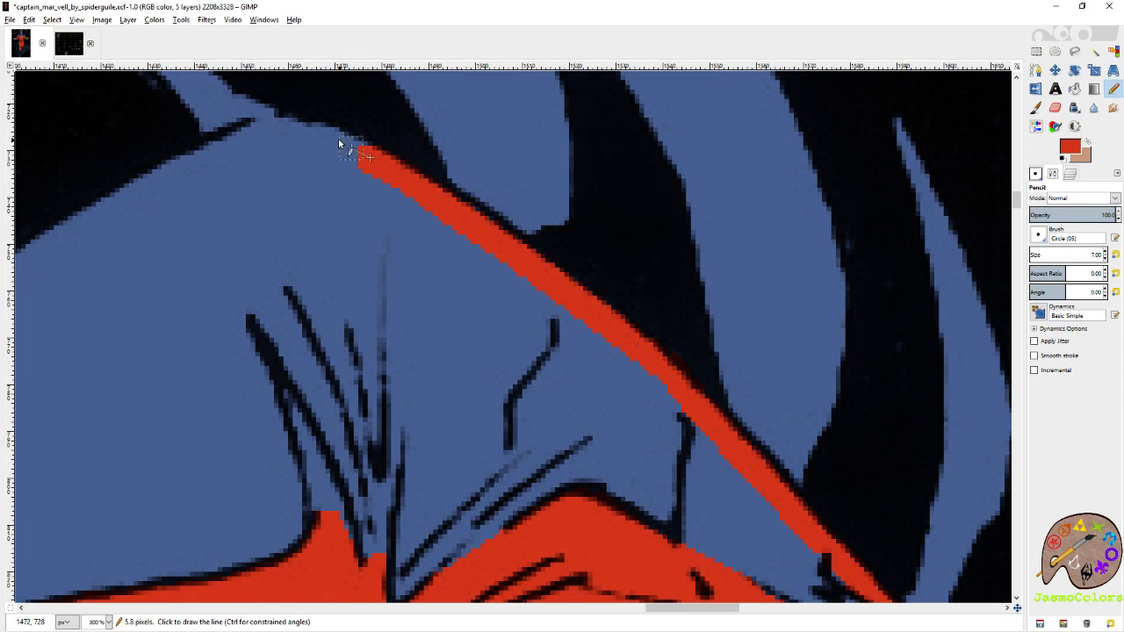
{"action": "left_click", "coordinate": [312, 129], "text": "shift"}
{"action": "left_click", "coordinate": [293, 126], "text": "shift"}
{"action": "left_click", "coordinate": [266, 125], "text": "shift"}
{"action": "left_click", "coordinate": [243, 139], "text": "shift"}
{"action": "left_click", "coordinate": [173, 170], "text": "shift"}
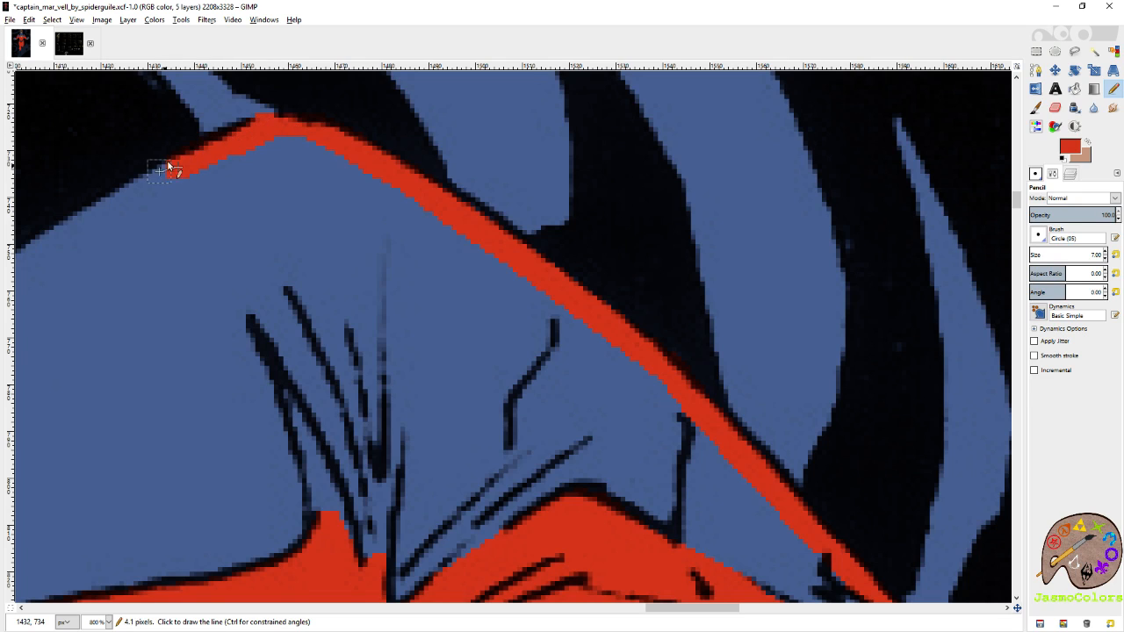
{"action": "left_click", "coordinate": [261, 110], "text": "ctrl"}
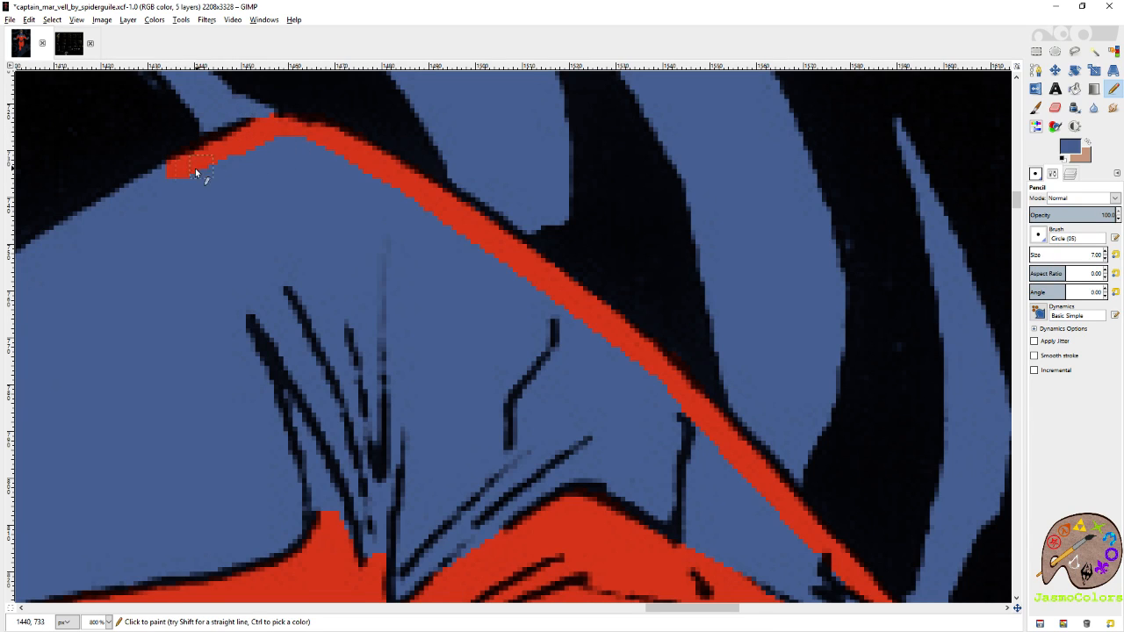
Carry the red outline from the right-hand shoulder's peak down the diagonal neckline towards the chest star.
{"action": "scroll", "coordinate": [420, 188], "scroll_direction": "left", "scroll_amount": 5}
{"action": "left_click", "coordinate": [673, 172], "text": "ctrl"}
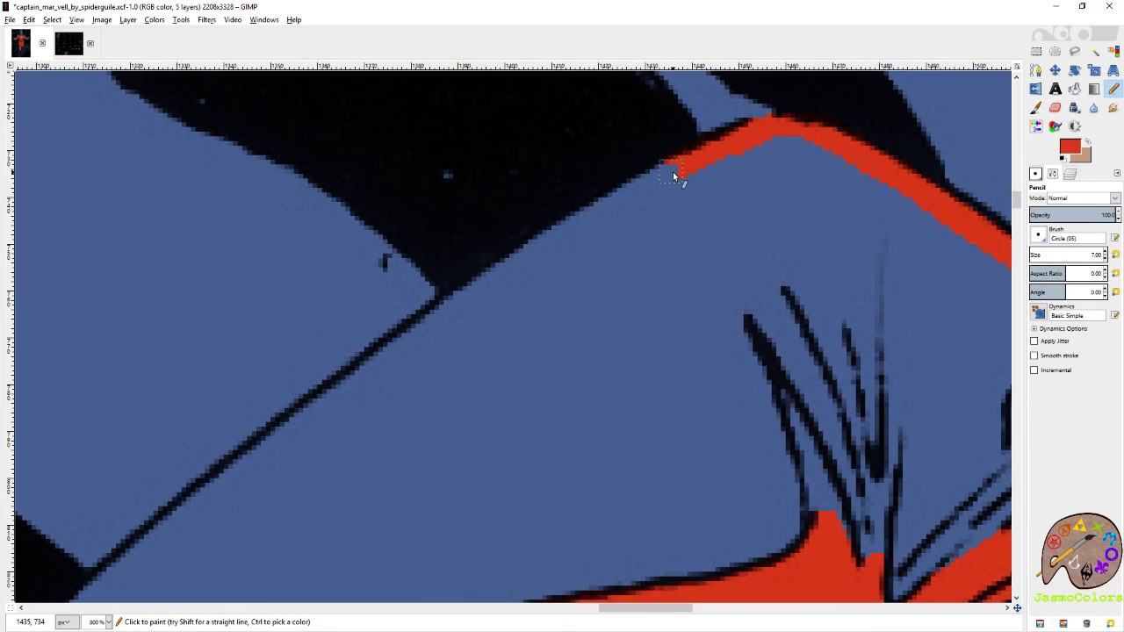
{"action": "left_click", "coordinate": [482, 280], "text": "shift"}
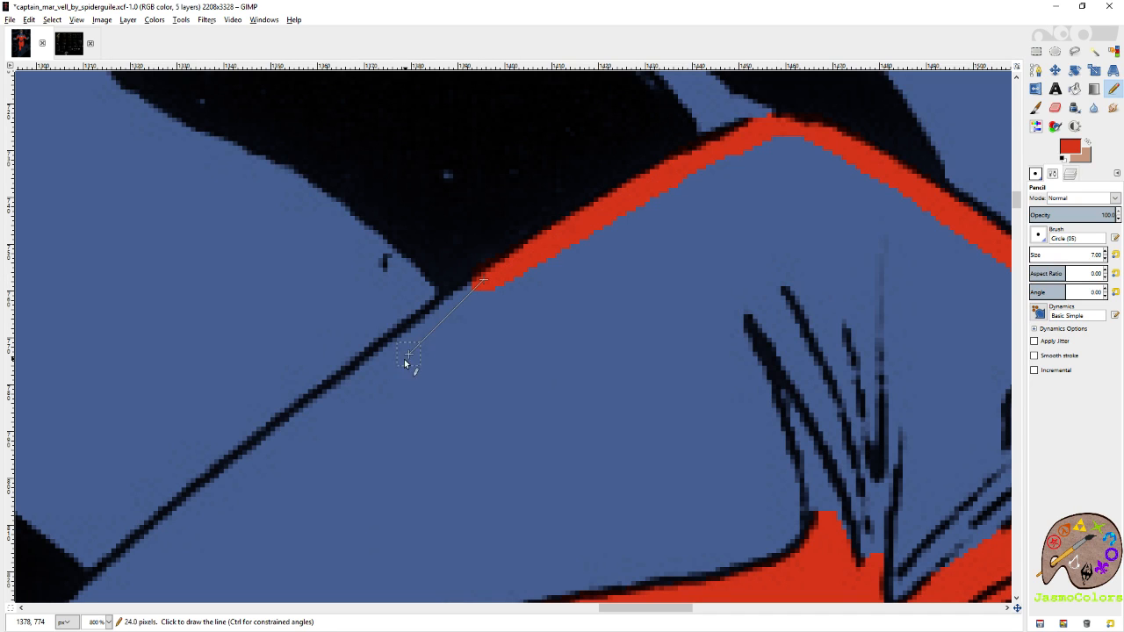
{"action": "left_click", "coordinate": [346, 390], "text": "shift"}
{"action": "left_click", "coordinate": [250, 461], "text": "shift"}
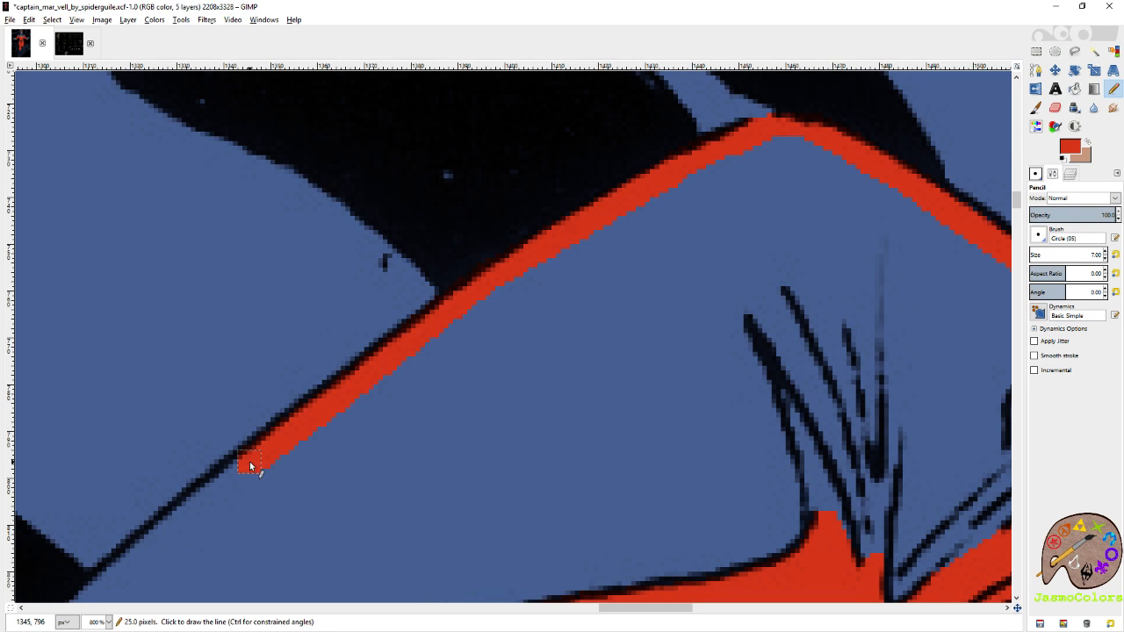
{"action": "left_click", "coordinate": [142, 553], "text": "shift"}
{"action": "scroll", "coordinate": [334, 303], "scroll_direction": "left", "scroll_amount": 3}
{"action": "scroll", "coordinate": [353, 391], "scroll_direction": "down", "scroll_amount": 5}
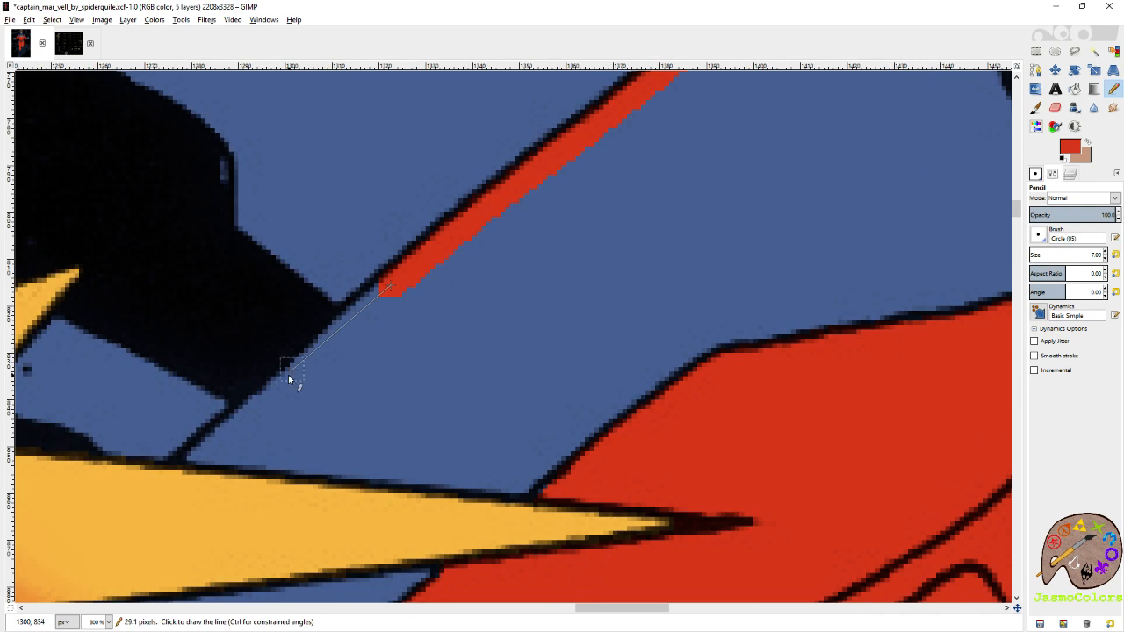
{"action": "left_click", "coordinate": [279, 388], "text": "shift"}
{"action": "left_click", "coordinate": [220, 435], "text": "shift"}
{"action": "scroll", "coordinate": [195, 464], "scroll_direction": "up", "scroll_amount": 1}
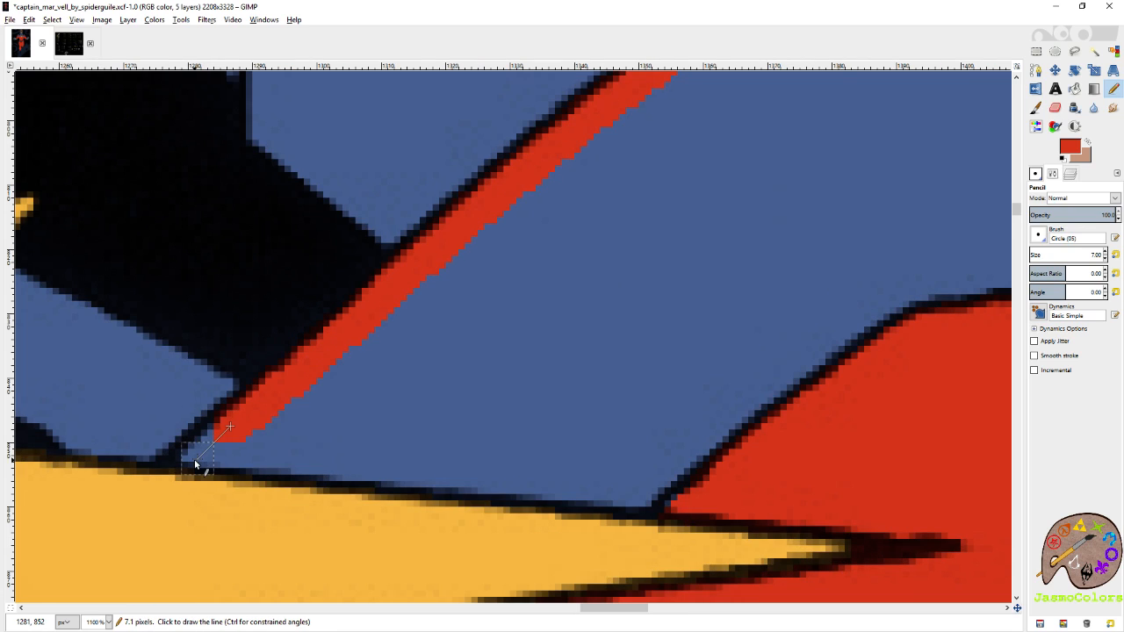
Bucket-fill the outlined blue area of the right-hand shoulder and the small patch beneath the star's right ray with red.
{"action": "key", "text": "2"}
{"action": "key", "text": "shift+b"}
{"action": "left_click", "coordinate": [478, 310]}
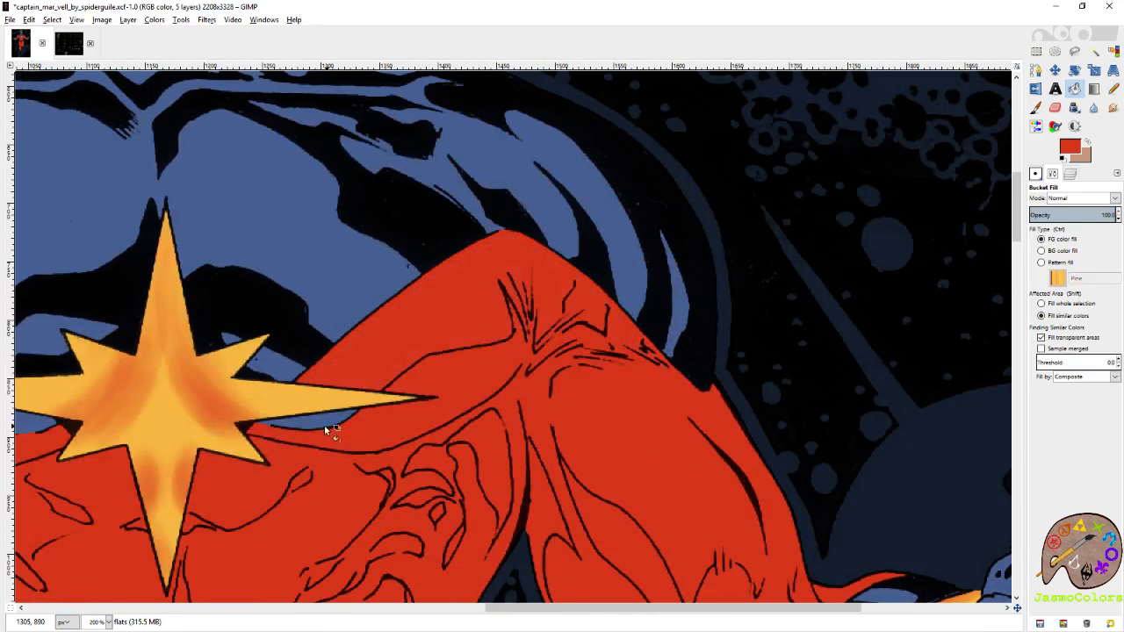
With the Circle (01) pencil brush, trace a red neckline edge from the star's left ray diagonally up towards the other shoulder.
{"action": "key", "text": "n"}
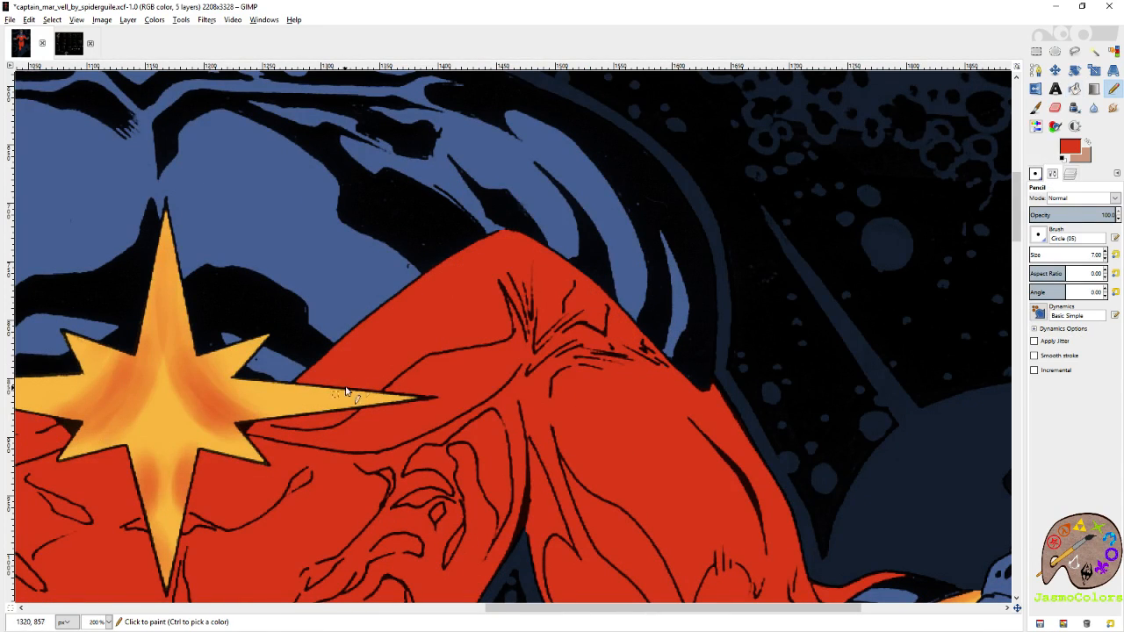
{"action": "key", "text": "ctrl"}
{"action": "scroll", "coordinate": [294, 365], "scroll_direction": "up", "scroll_amount": 5}
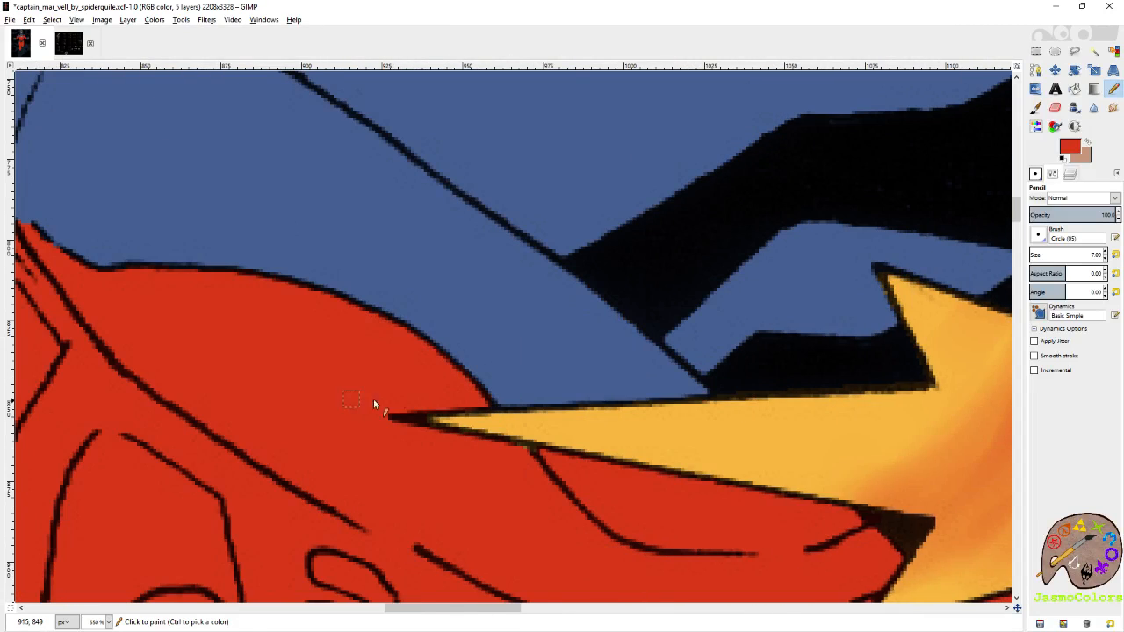
{"action": "scroll", "coordinate": [707, 384], "scroll_direction": "up", "scroll_amount": 1}
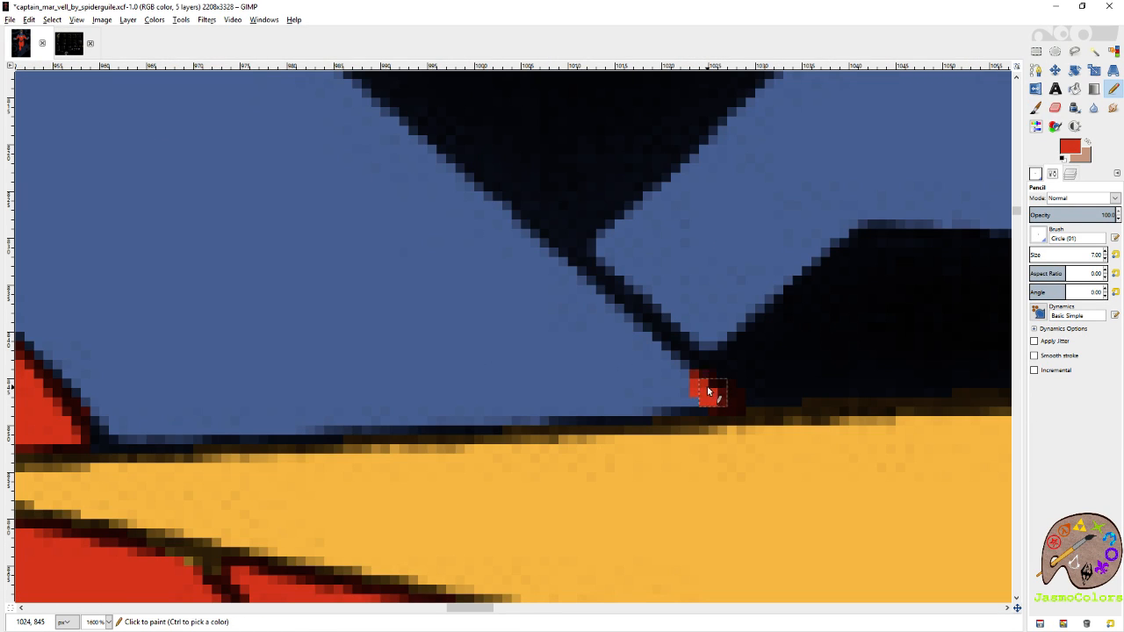
{"action": "left_click_drag", "start_coordinate": [722, 392], "coordinate": [676, 375]}
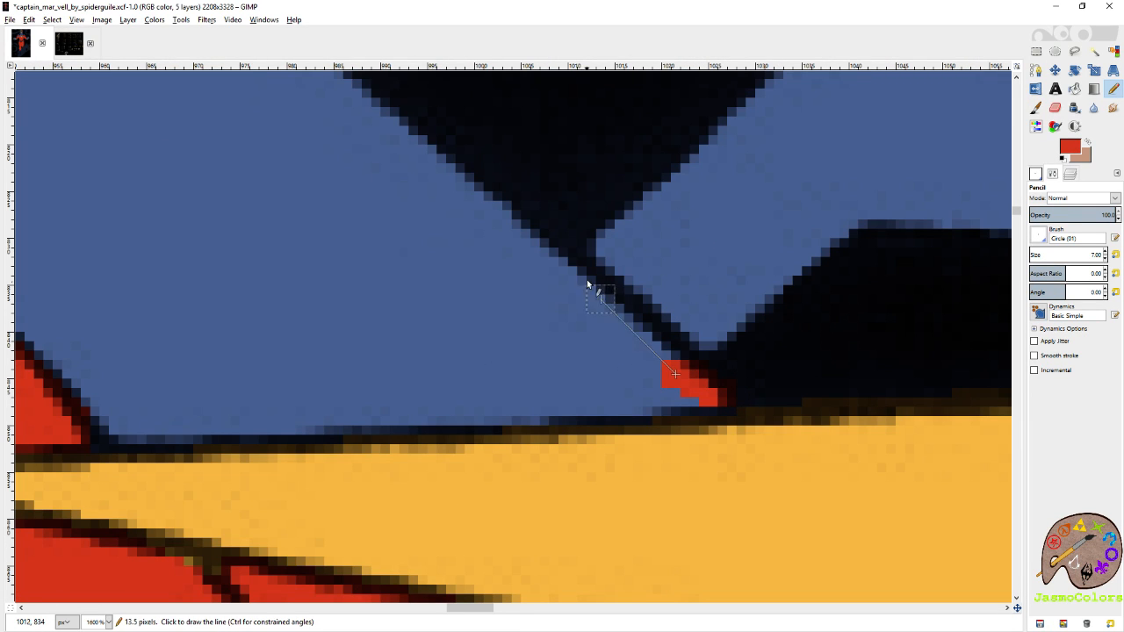
{"action": "left_click", "coordinate": [535, 233], "text": "shift"}
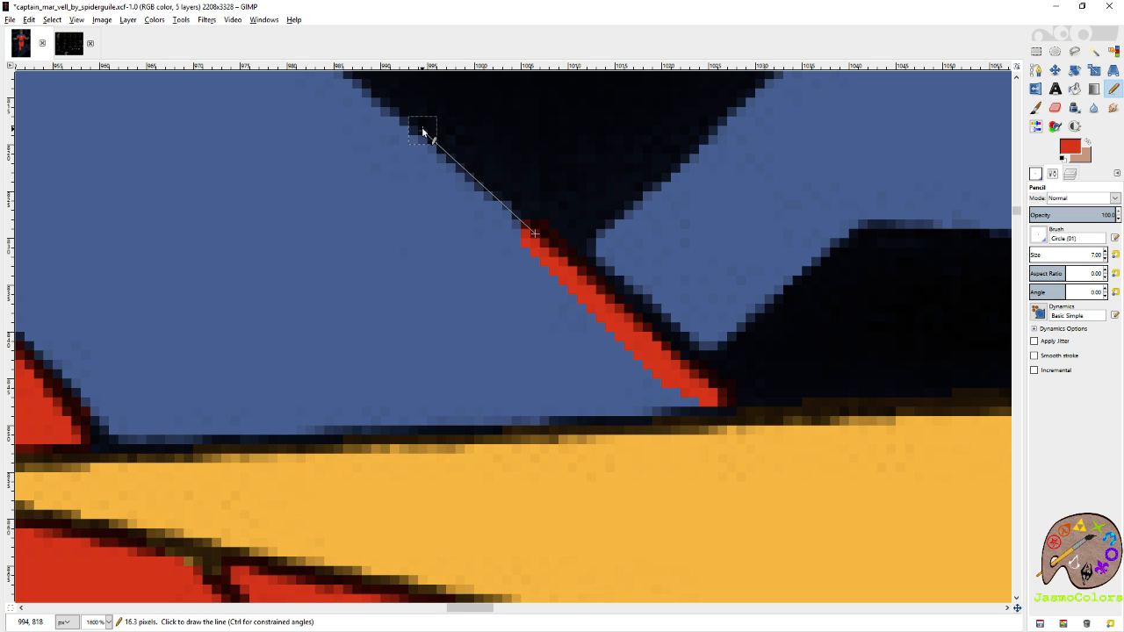
{"action": "left_click", "coordinate": [376, 113], "text": "shift"}
{"action": "scroll", "coordinate": [423, 211], "scroll_direction": "left", "scroll_amount": 3}
{"action": "scroll", "coordinate": [404, 230], "scroll_direction": "up", "scroll_amount": 3}
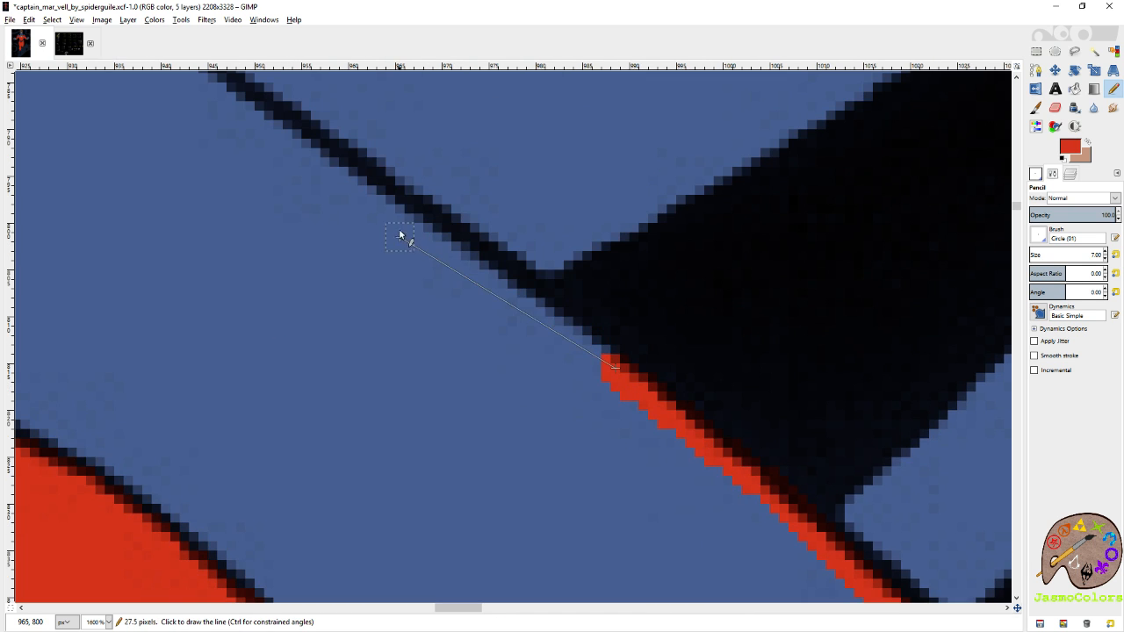
{"action": "left_click", "coordinate": [391, 204], "text": "shift"}
{"action": "left_click", "coordinate": [256, 116], "text": "shift"}
Extend the red neckline outline upwards along the black line to the top of the left-hand shoulder.
{"action": "scroll", "coordinate": [263, 123], "scroll_direction": "left", "scroll_amount": 3}
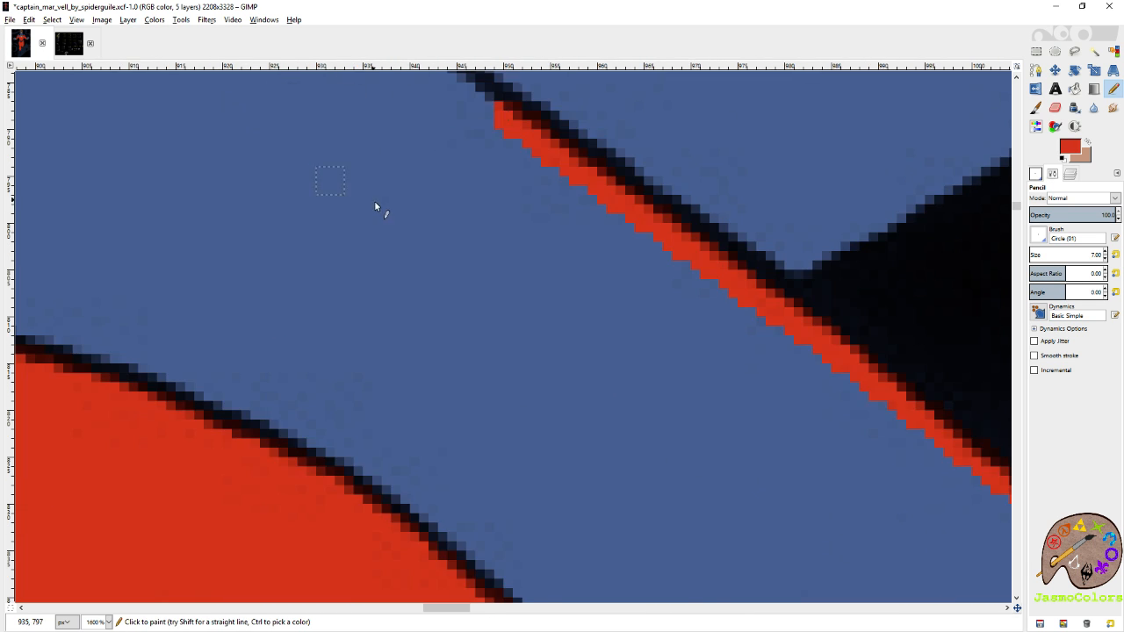
{"action": "scroll", "coordinate": [376, 208], "scroll_direction": "up", "scroll_amount": 5}
{"action": "left_click", "coordinate": [167, 267], "text": "shift"}
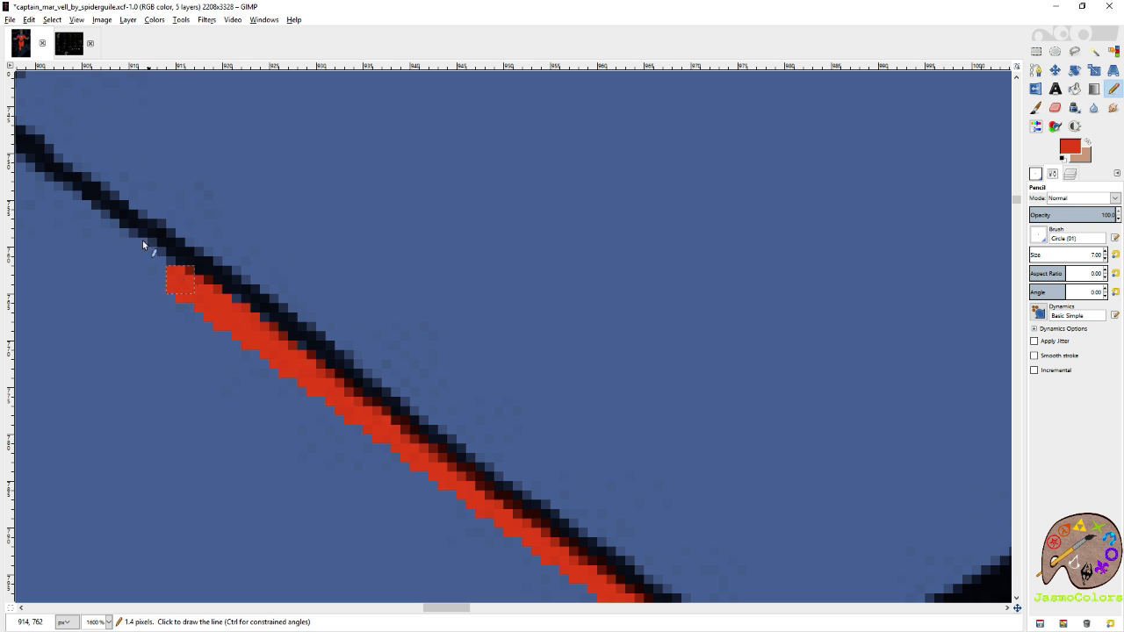
{"action": "left_click", "coordinate": [69, 198], "text": "shift"}
{"action": "scroll", "coordinate": [314, 249], "scroll_direction": "left", "scroll_amount": 3}
{"action": "scroll", "coordinate": [318, 479], "scroll_direction": "up", "scroll_amount": 4}
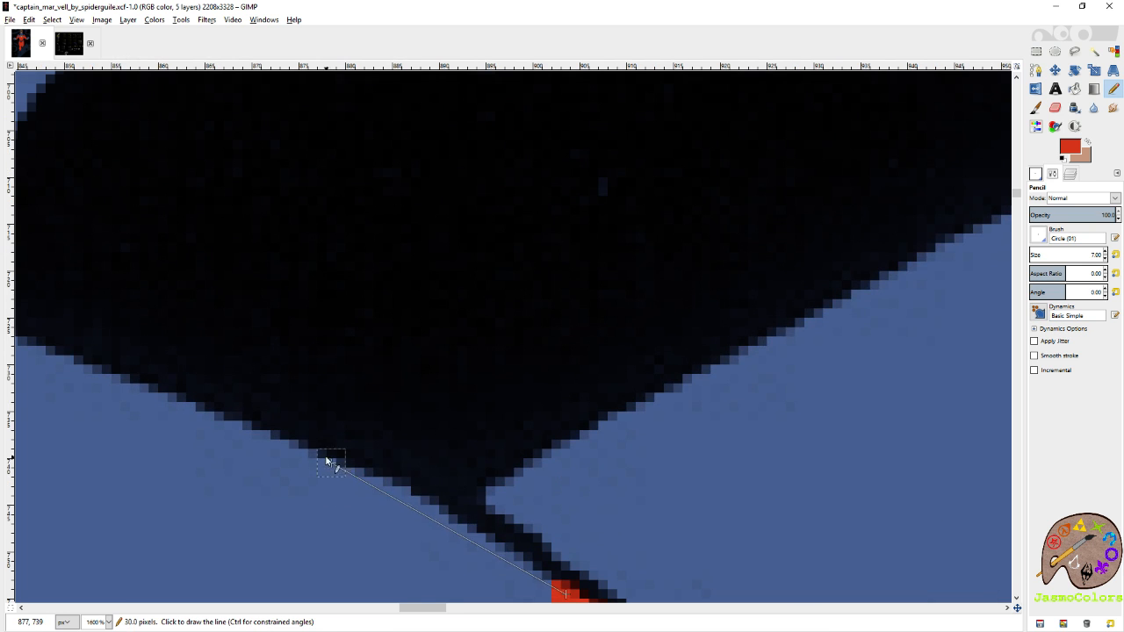
{"action": "left_click", "coordinate": [175, 390], "text": "shift"}
{"action": "scroll", "coordinate": [459, 313], "scroll_direction": "left", "scroll_amount": 3}
{"action": "left_click", "coordinate": [409, 309], "text": "shift"}
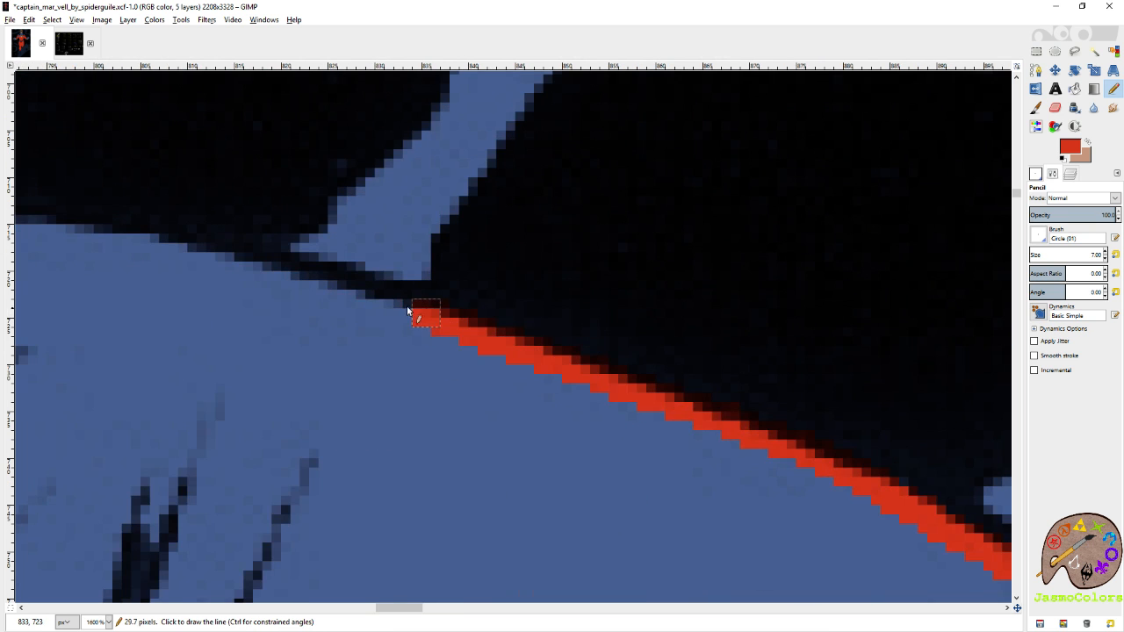
{"action": "left_click", "coordinate": [290, 282], "text": "shift"}
{"action": "left_click", "coordinate": [138, 231], "text": "shift"}
Trace the red outline over the left-hand shoulder's peak and down the first part of its outer slope.
{"action": "scroll", "coordinate": [400, 230], "scroll_direction": "left", "scroll_amount": 5}
{"action": "left_click", "coordinate": [402, 232], "text": "shift"}
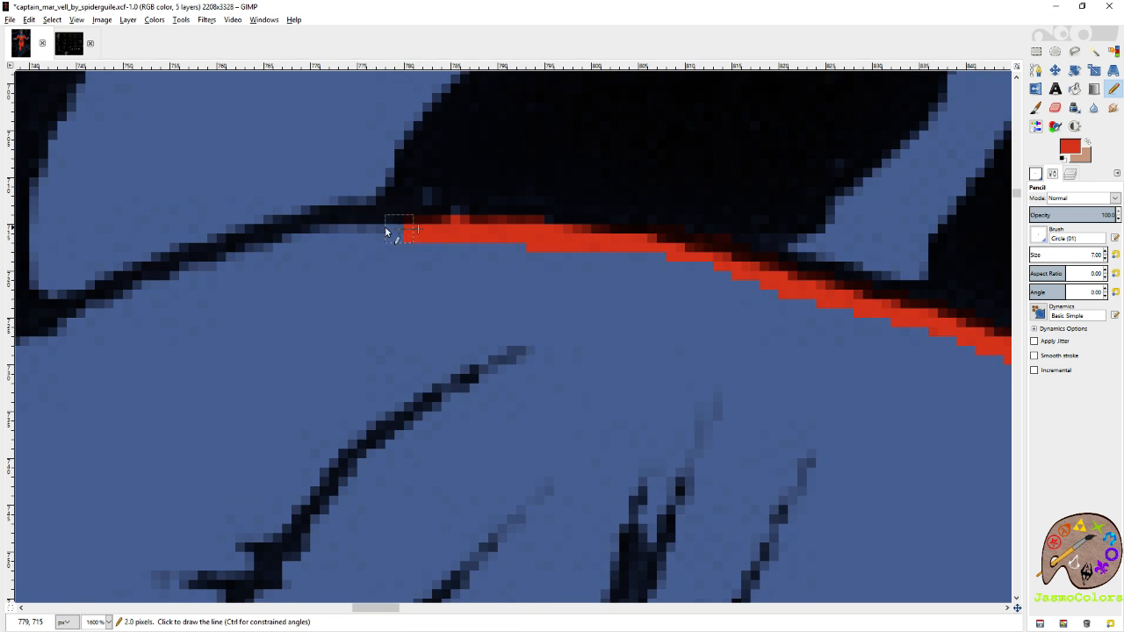
{"action": "left_click", "coordinate": [321, 230], "text": "shift"}
{"action": "left_click", "coordinate": [247, 256], "text": "shift"}
{"action": "left_click", "coordinate": [146, 307], "text": "shift"}
{"action": "left_click", "coordinate": [50, 343], "text": "shift"}
{"action": "scroll", "coordinate": [450, 307], "scroll_direction": "left", "scroll_amount": 5}
{"action": "scroll", "coordinate": [449, 307], "scroll_direction": "down", "scroll_amount": 5}
{"action": "left_click", "coordinate": [253, 254], "text": "shift"}
{"action": "left_click", "coordinate": [180, 302], "text": "shift"}
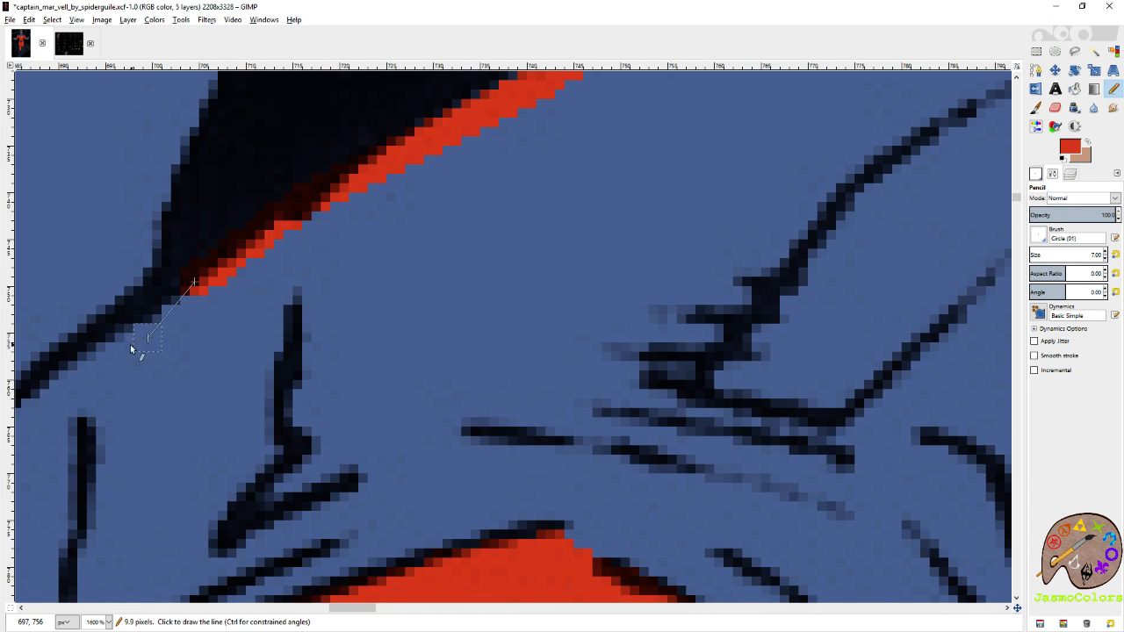
{"action": "left_click", "coordinate": [80, 368], "text": "shift"}
{"action": "left_click", "coordinate": [40, 406], "text": "shift"}
Finish the red outline down the left-hand shoulder's outer edge to where it meets the red sleeve.
{"action": "scroll", "coordinate": [478, 287], "scroll_direction": "down", "scroll_amount": 5}
{"action": "scroll", "coordinate": [478, 287], "scroll_direction": "left", "scroll_amount": 5}
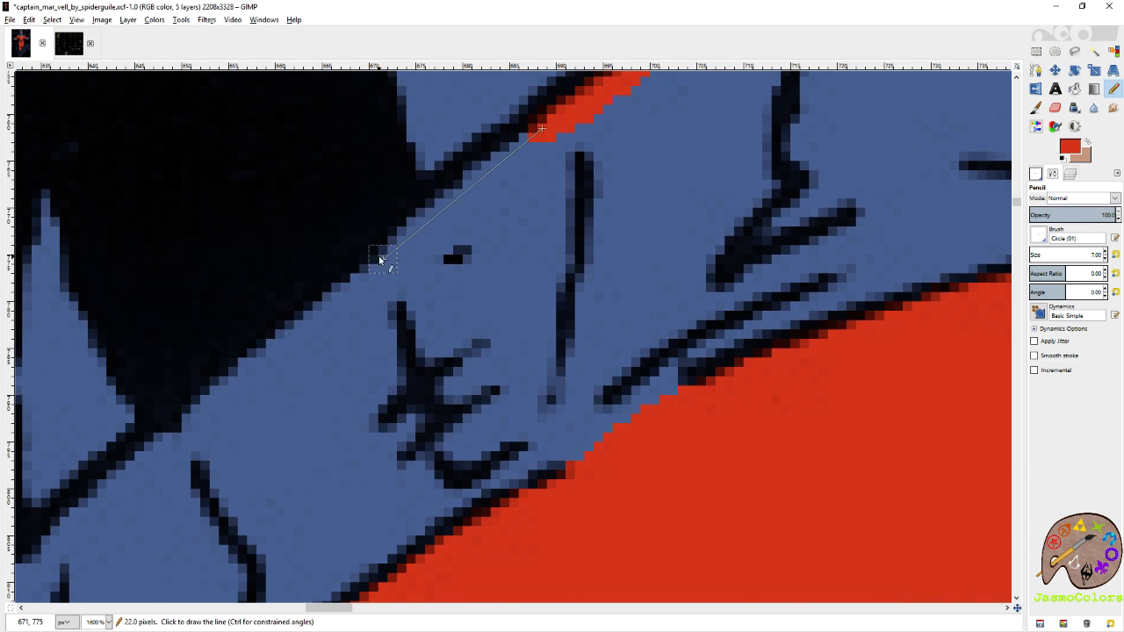
{"action": "left_click", "coordinate": [373, 260], "text": "shift"}
{"action": "left_click", "coordinate": [211, 396], "text": "shift"}
{"action": "left_click", "coordinate": [127, 468], "text": "shift"}
{"action": "scroll", "coordinate": [389, 360], "scroll_direction": "left", "scroll_amount": 5}
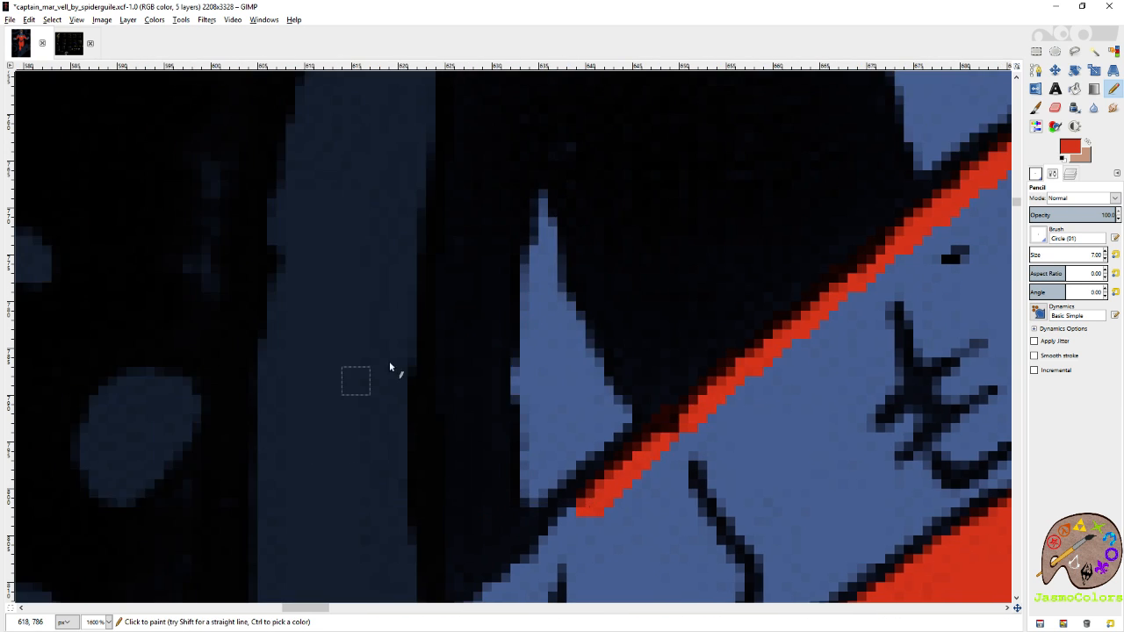
{"action": "scroll", "coordinate": [389, 361], "scroll_direction": "down", "scroll_amount": 5}
{"action": "left_click", "coordinate": [501, 222], "text": "shift"}
{"action": "left_click", "coordinate": [439, 257], "text": "shift"}
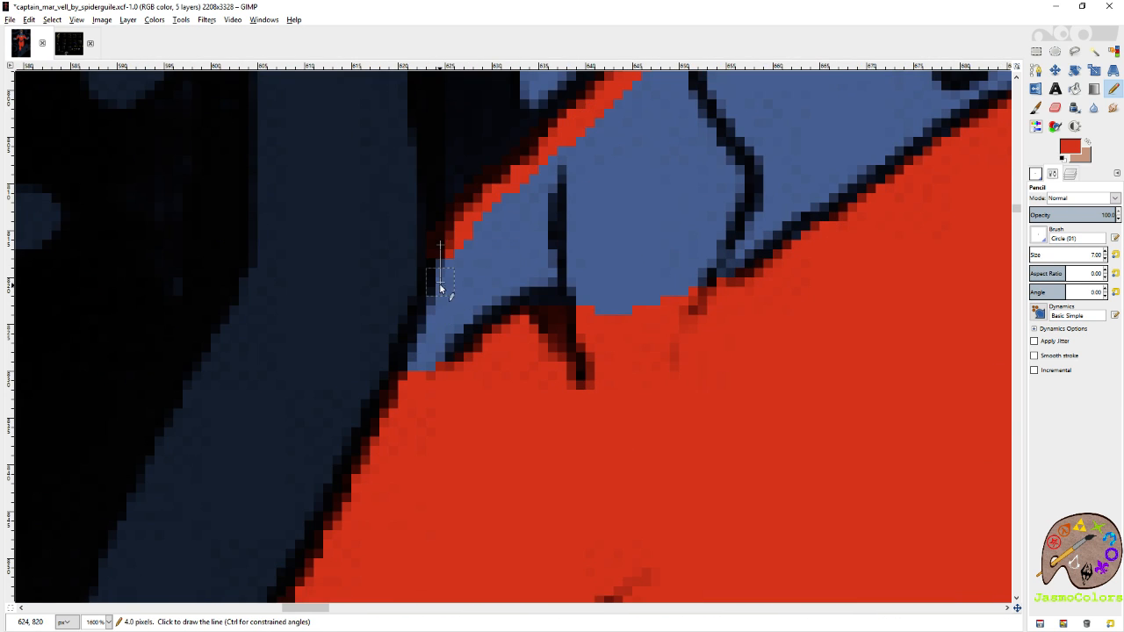
Bucket-fill the outlined blue area of the left-hand shoulder with red and save the image.
{"action": "scroll", "coordinate": [439, 283], "scroll_direction": "down", "scroll_amount": 4}
{"action": "key", "text": "shift+b"}
{"action": "left_click", "coordinate": [554, 249]}
{"action": "key", "text": "n"}
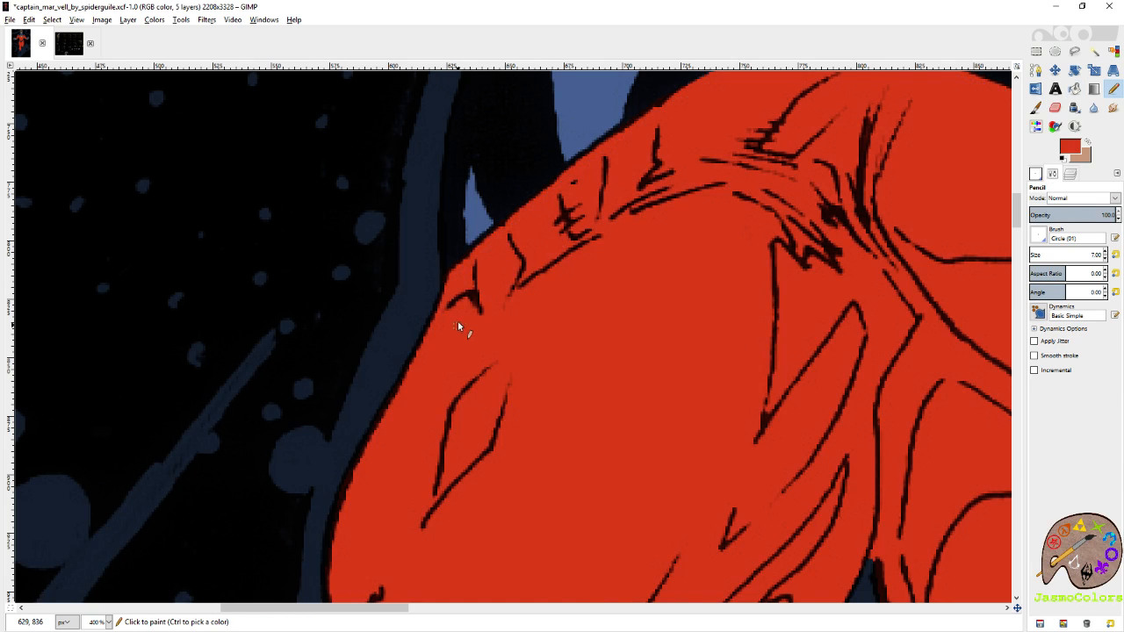
{"action": "key", "text": "1"}
{"action": "scroll", "coordinate": [524, 242], "scroll_direction": "down", "scroll_amount": 4}
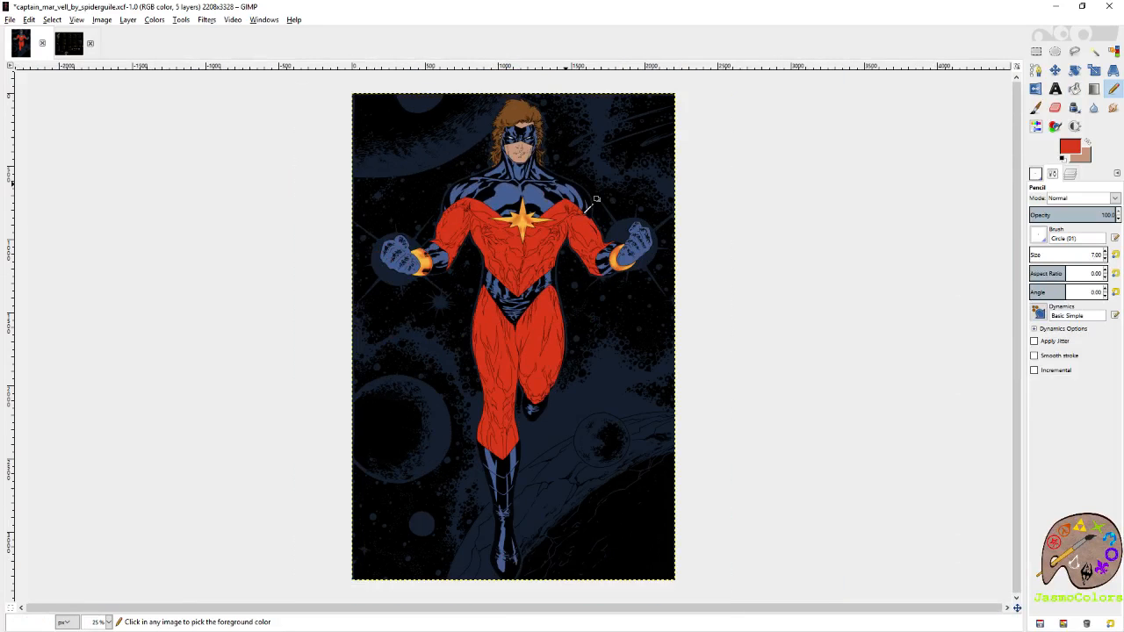
{"action": "key", "text": "ctrl+s"}
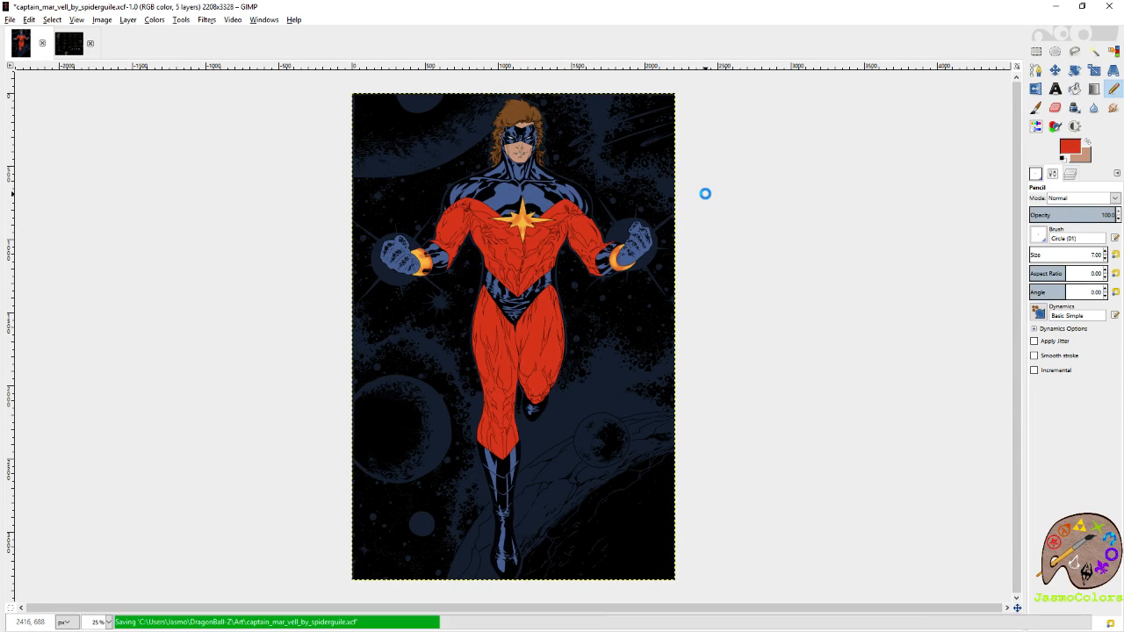
{"action": "scroll", "coordinate": [526, 192], "scroll_direction": "up", "scroll_amount": 6}
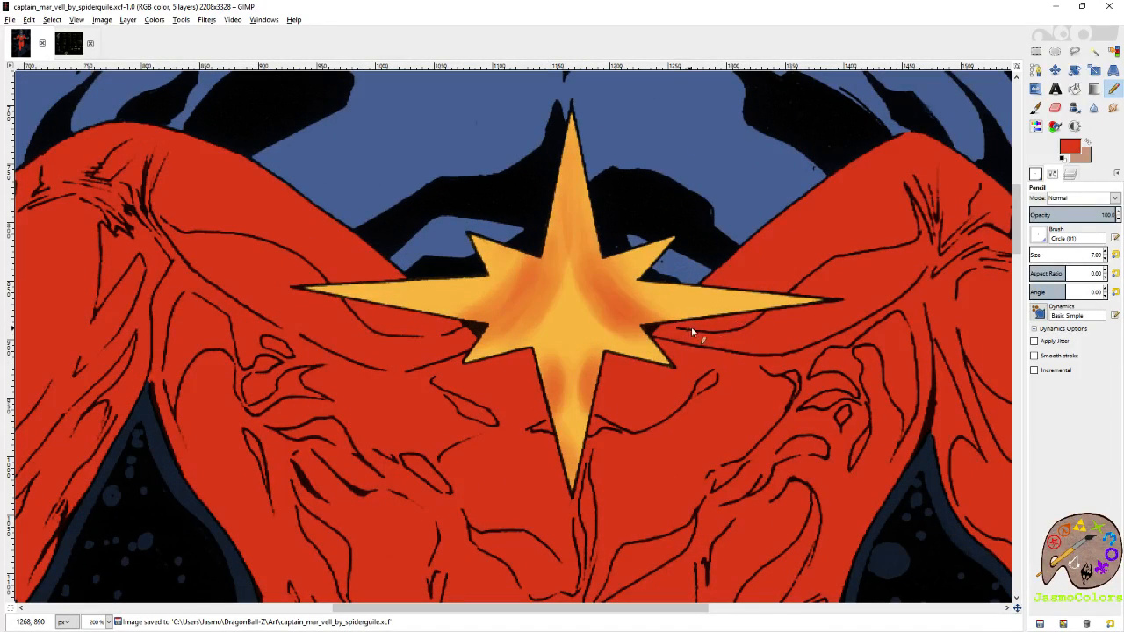
{"action": "scroll", "coordinate": [693, 226], "scroll_direction": "down", "scroll_amount": 2}
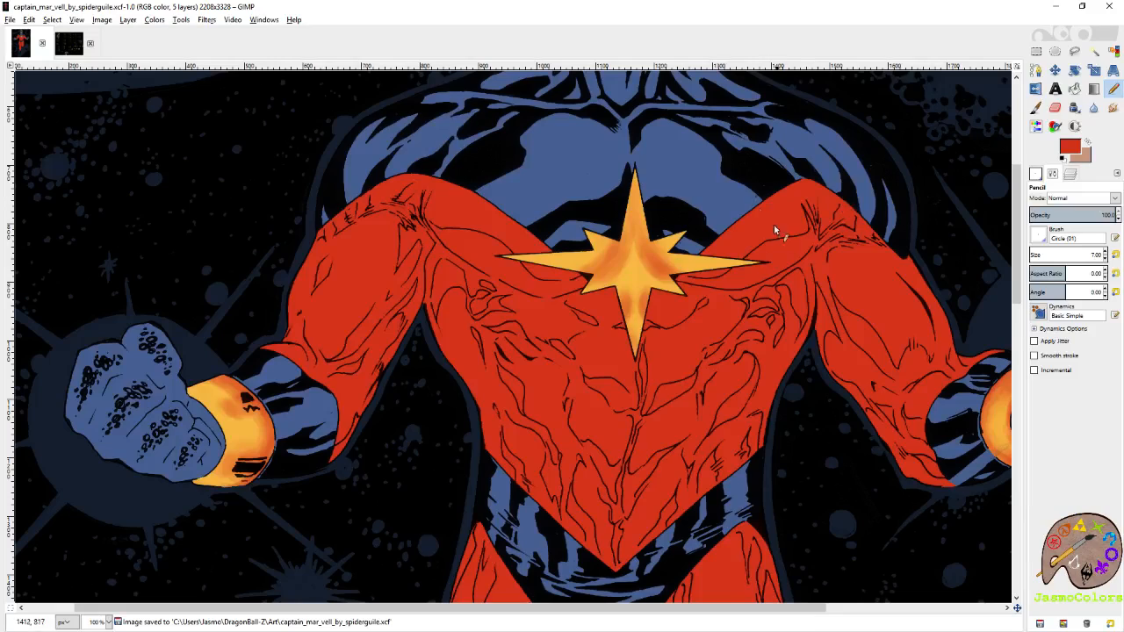
{"action": "scroll", "coordinate": [746, 192], "scroll_direction": "down", "scroll_amount": 6}
{"action": "scroll", "coordinate": [746, 192], "scroll_direction": "up", "scroll_amount": 6}
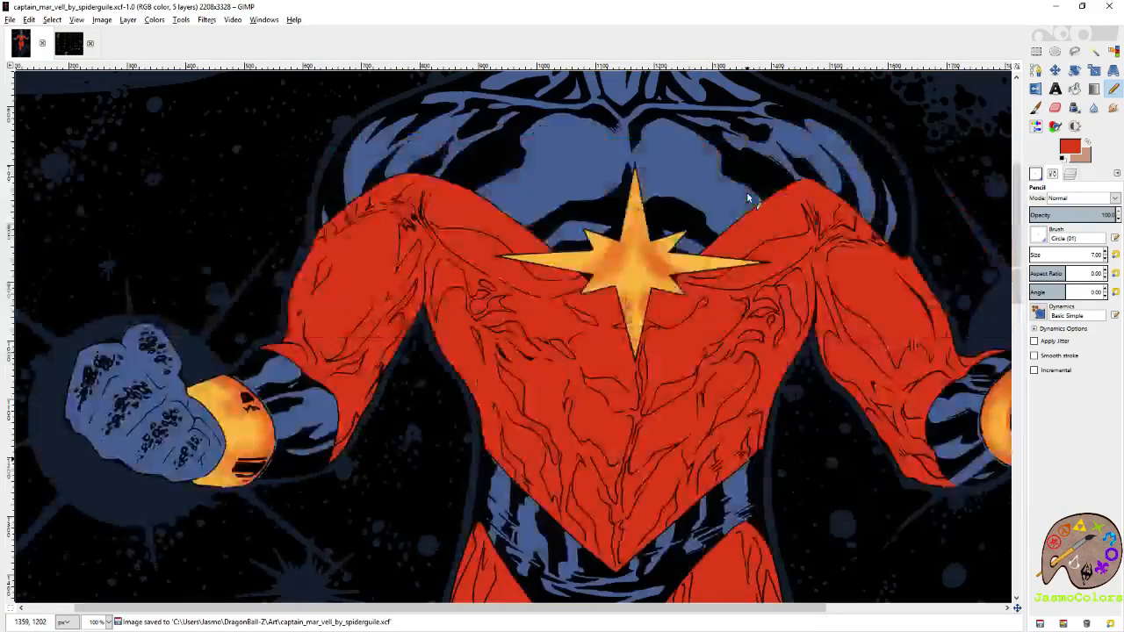
{"action": "scroll", "coordinate": [746, 192], "scroll_direction": "down", "scroll_amount": 2}
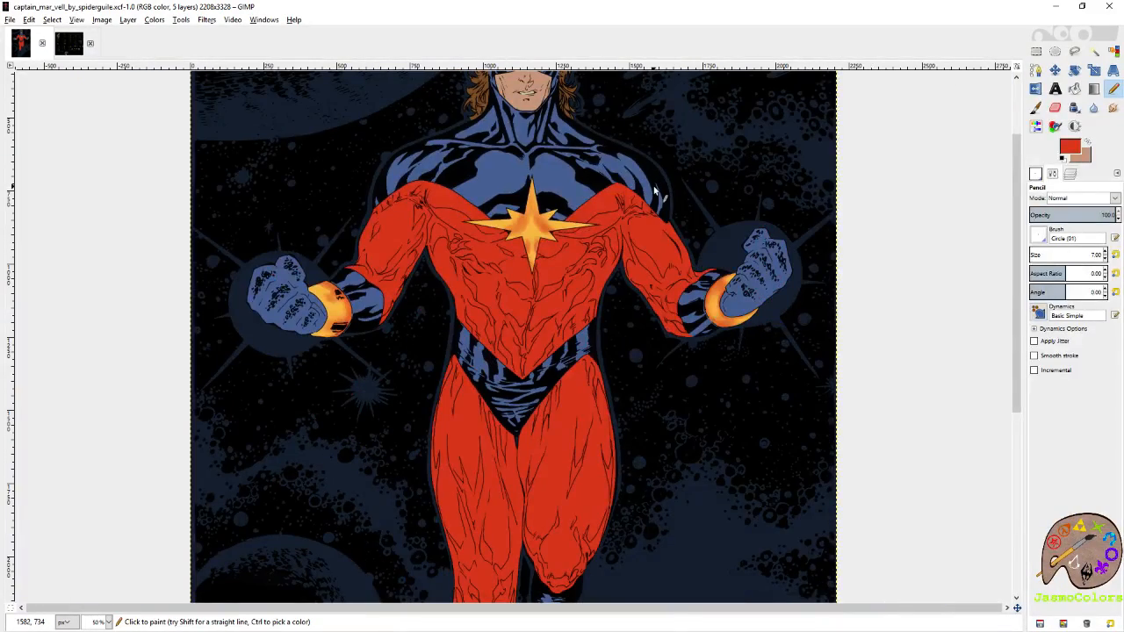
Show the palette reference layer and pick palette 28's fourth swatch, the dark slate purple, as the Paintbrush colour.
{"action": "left_click", "coordinate": [1071, 175]}
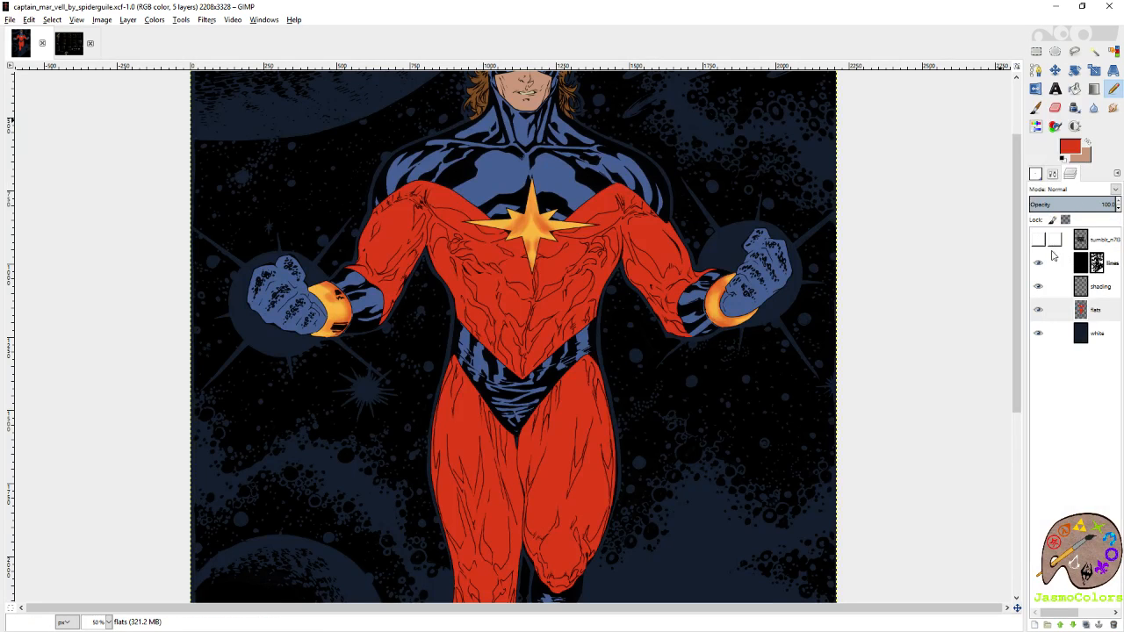
{"action": "left_click", "coordinate": [1039, 238]}
{"action": "left_click", "coordinate": [1052, 240]}
{"action": "scroll", "coordinate": [446, 453], "scroll_direction": "up", "scroll_amount": 1}
{"action": "scroll", "coordinate": [446, 453], "scroll_direction": "up", "scroll_amount": 5}
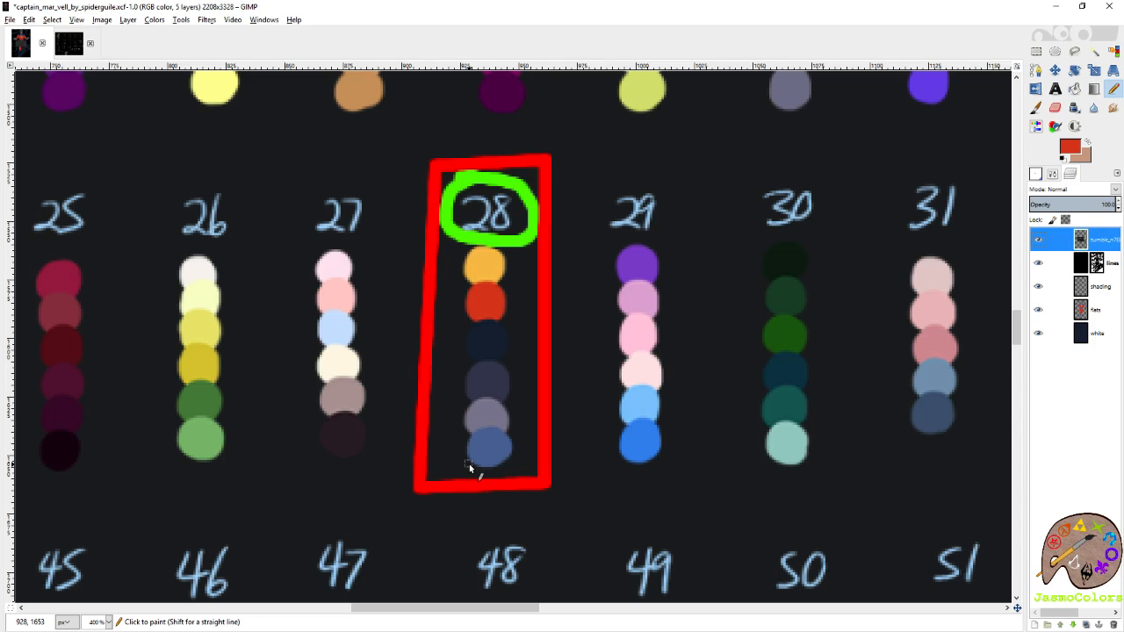
{"action": "key", "text": "p"}
{"action": "left_click", "coordinate": [490, 381], "text": "ctrl"}
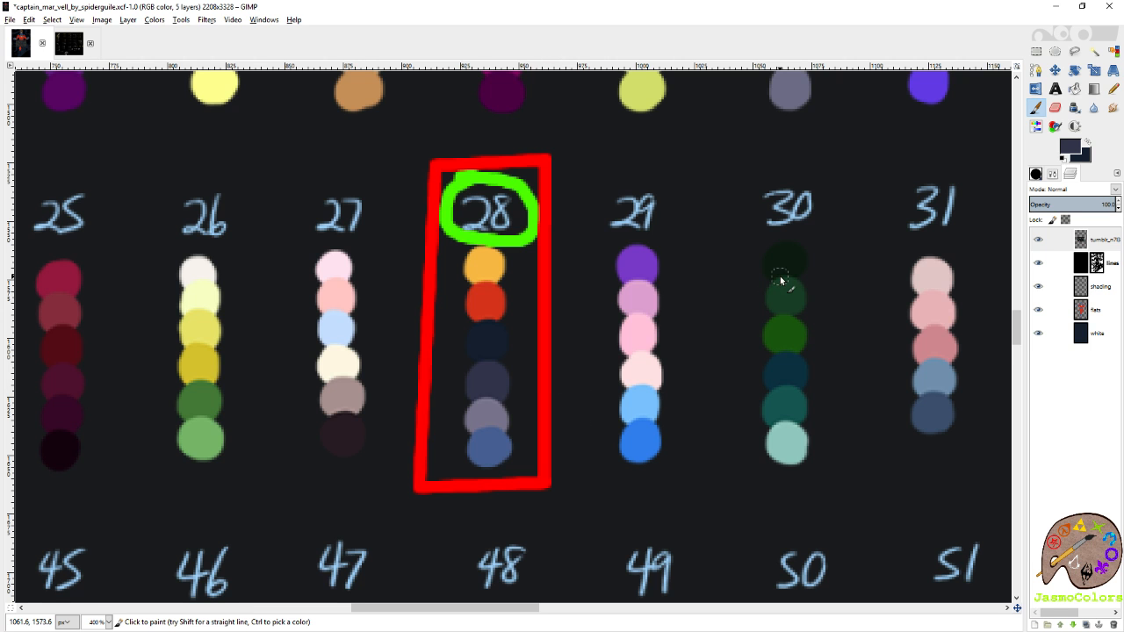
Pick palette 28's last swatch, the medium blue, as the Pencil colour and make the flats layer active.
{"action": "key", "text": "n"}
{"action": "scroll", "coordinate": [710, 221], "scroll_direction": "down", "scroll_amount": 5}
{"action": "scroll", "coordinate": [695, 238], "scroll_direction": "up", "scroll_amount": 1}
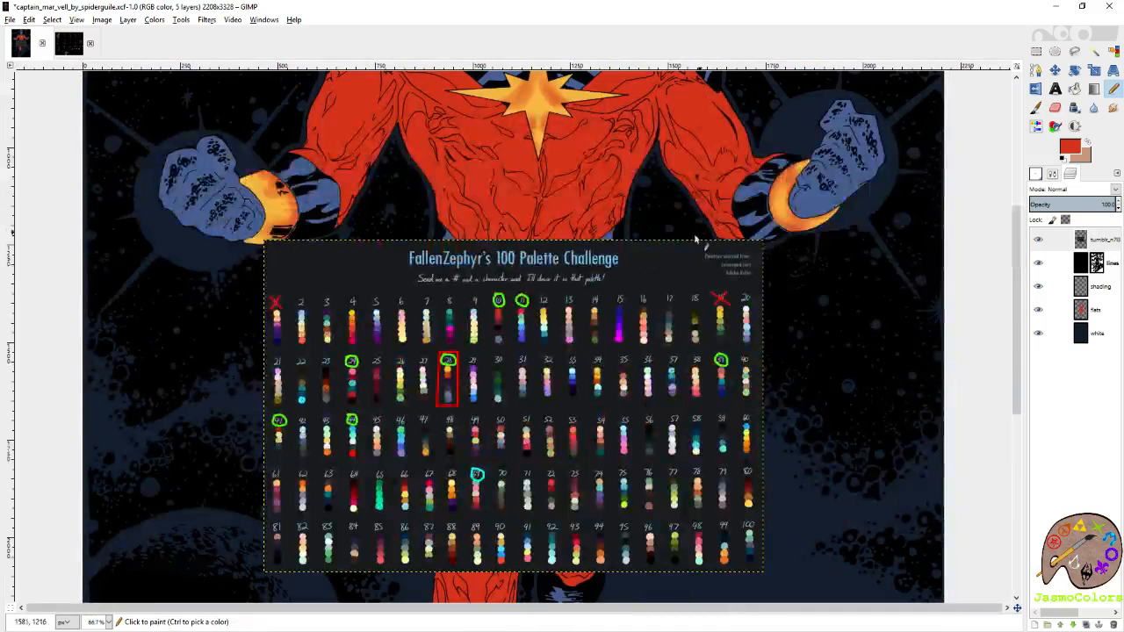
{"action": "scroll", "coordinate": [446, 397], "scroll_direction": "up", "scroll_amount": 1}
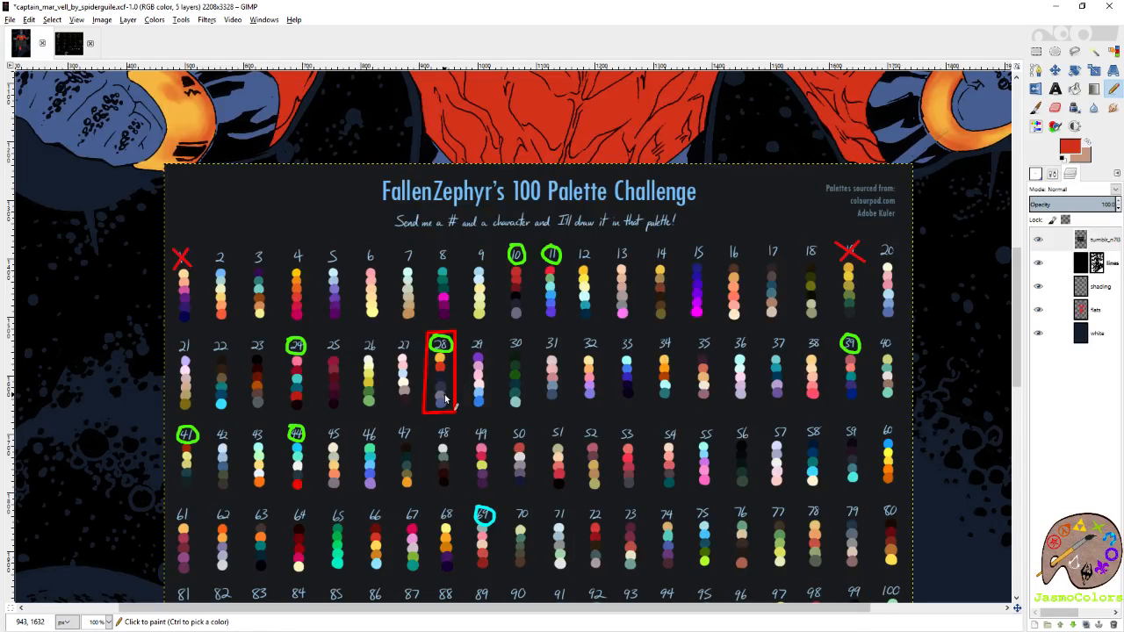
{"action": "left_click", "coordinate": [442, 399], "text": "ctrl"}
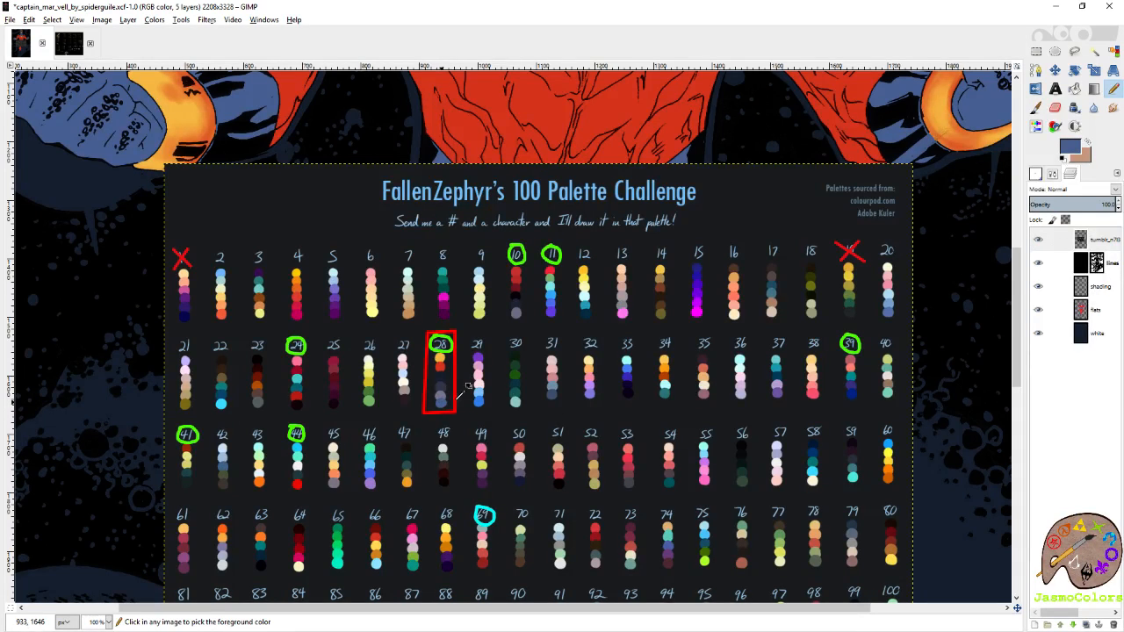
{"action": "left_click", "coordinate": [1091, 316]}
{"action": "left_click", "coordinate": [1036, 126]}
{"action": "scroll", "coordinate": [955, 191], "scroll_direction": "up", "scroll_amount": 2}
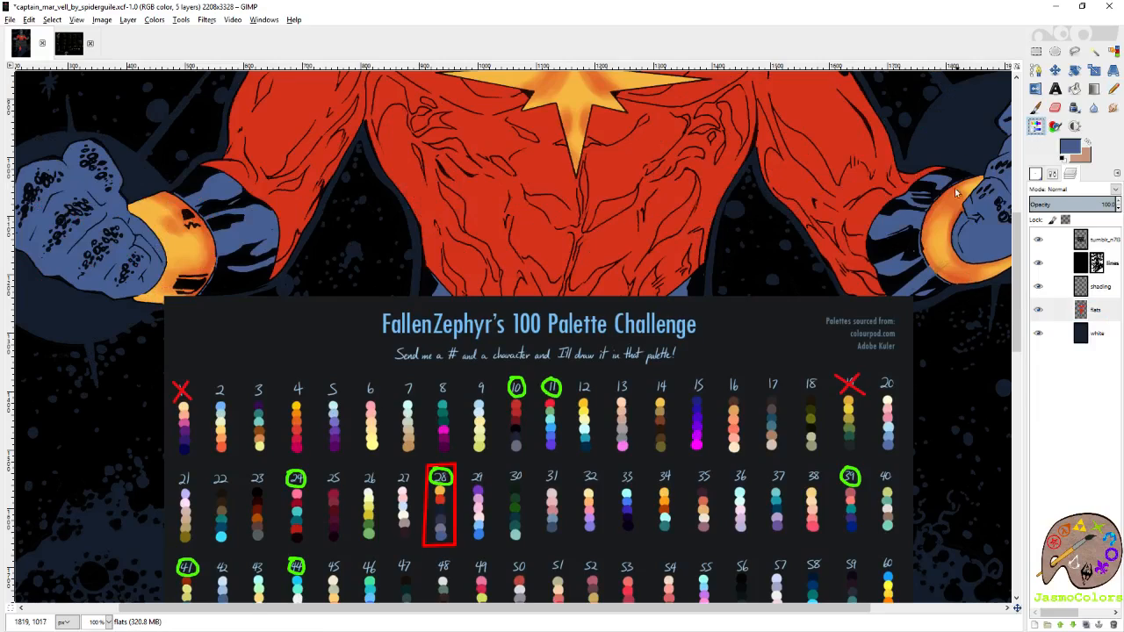
{"action": "scroll", "coordinate": [955, 192], "scroll_direction": "up", "scroll_amount": 2}
{"action": "key", "text": "n"}
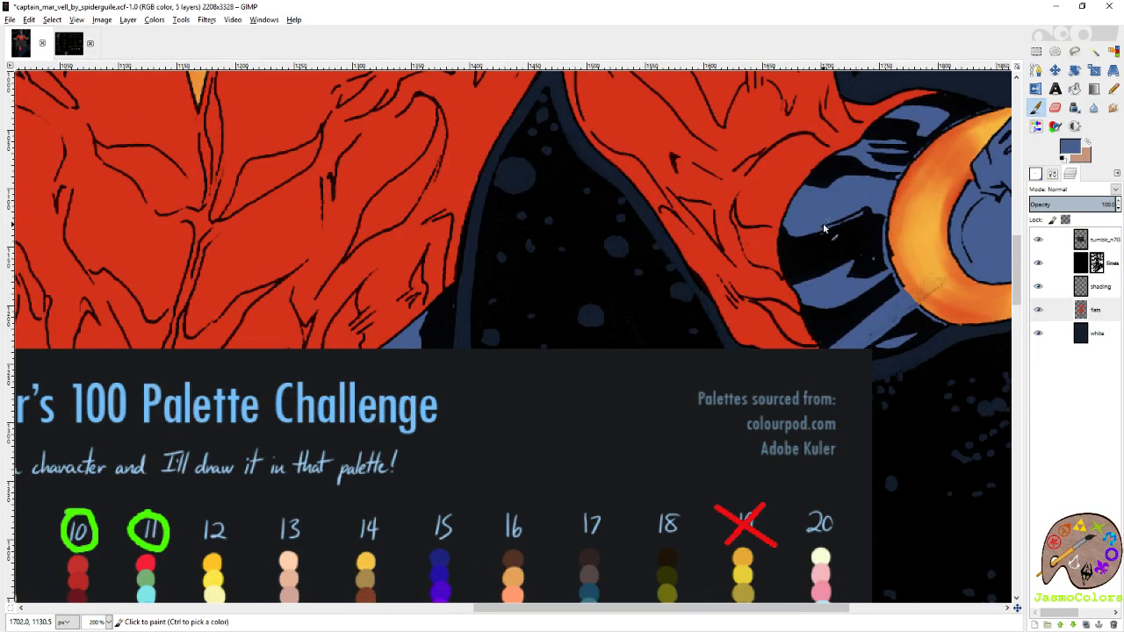
Check palette 28's swatches once more and hide the palette reference layer to uncover the figure.
{"action": "scroll", "coordinate": [839, 205], "scroll_direction": "down", "scroll_amount": 2}
{"action": "scroll", "coordinate": [509, 285], "scroll_direction": "down", "scroll_amount": 2}
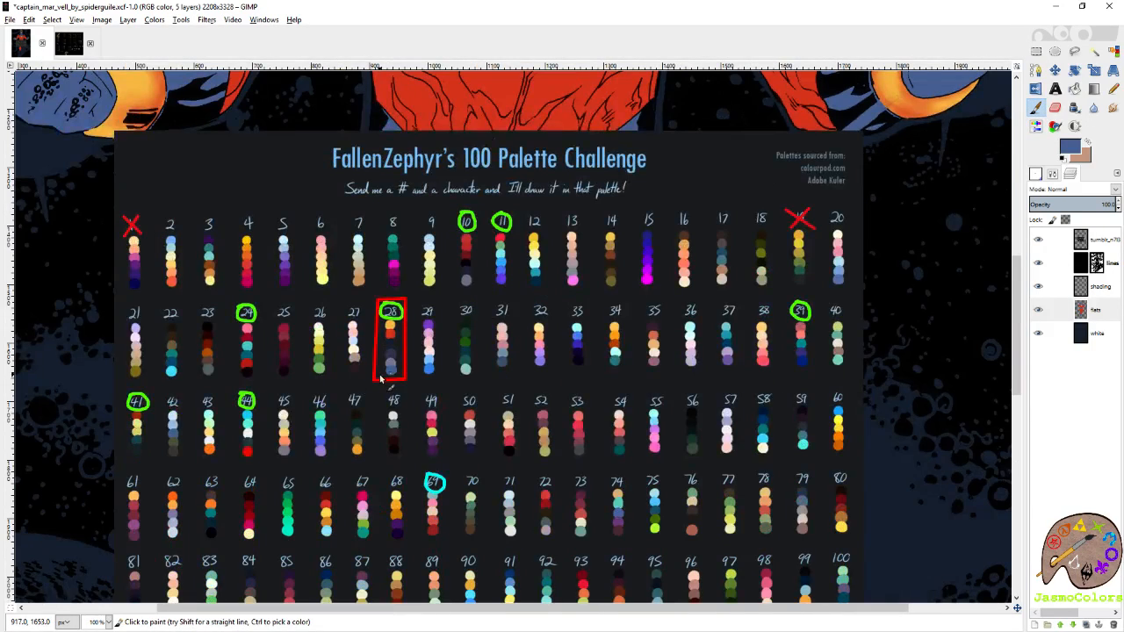
{"action": "scroll", "coordinate": [380, 378], "scroll_direction": "up", "scroll_amount": 2}
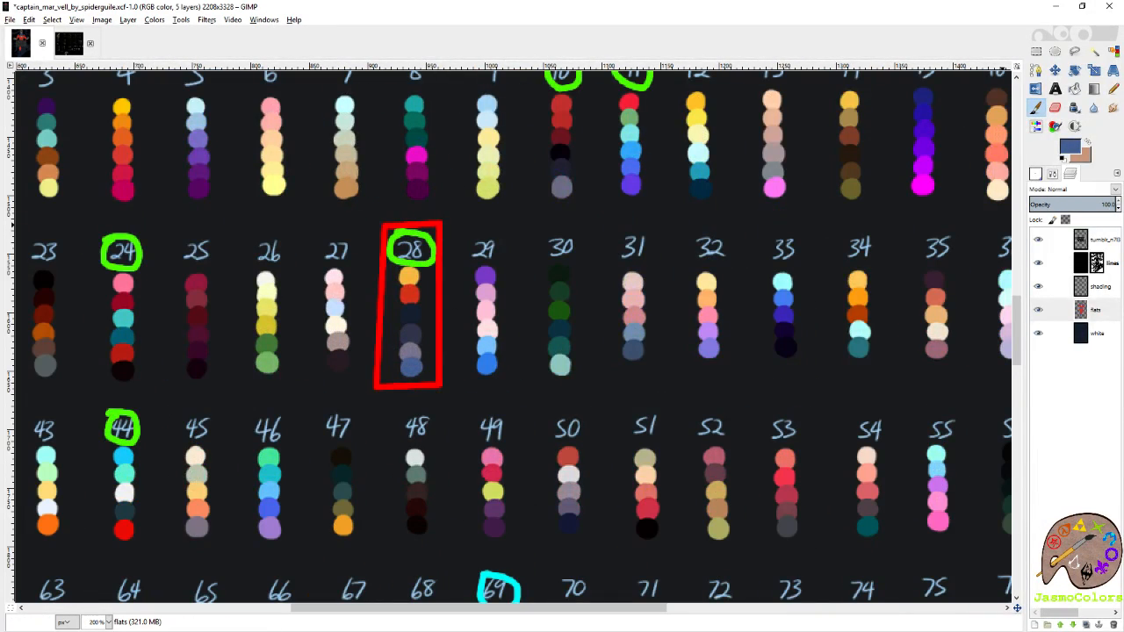
{"action": "left_click", "coordinate": [1039, 241]}
{"action": "scroll", "coordinate": [795, 324], "scroll_direction": "down", "scroll_amount": 2}
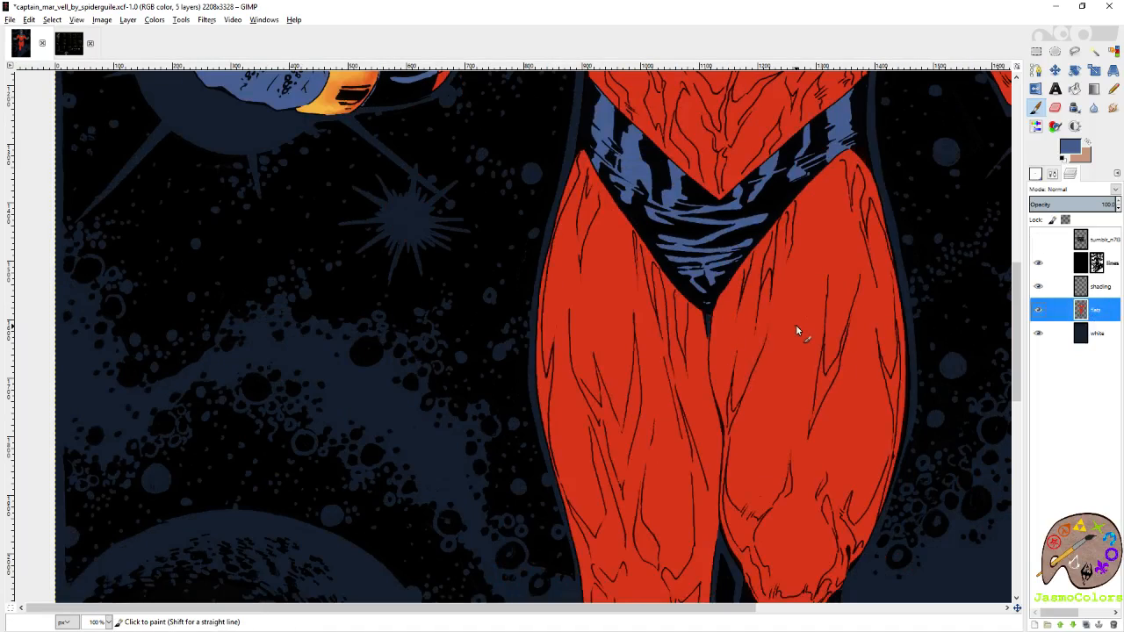
{"action": "scroll", "coordinate": [795, 324], "scroll_direction": "right", "scroll_amount": 1}
{"action": "scroll", "coordinate": [691, 333], "scroll_direction": "up", "scroll_amount": 3}
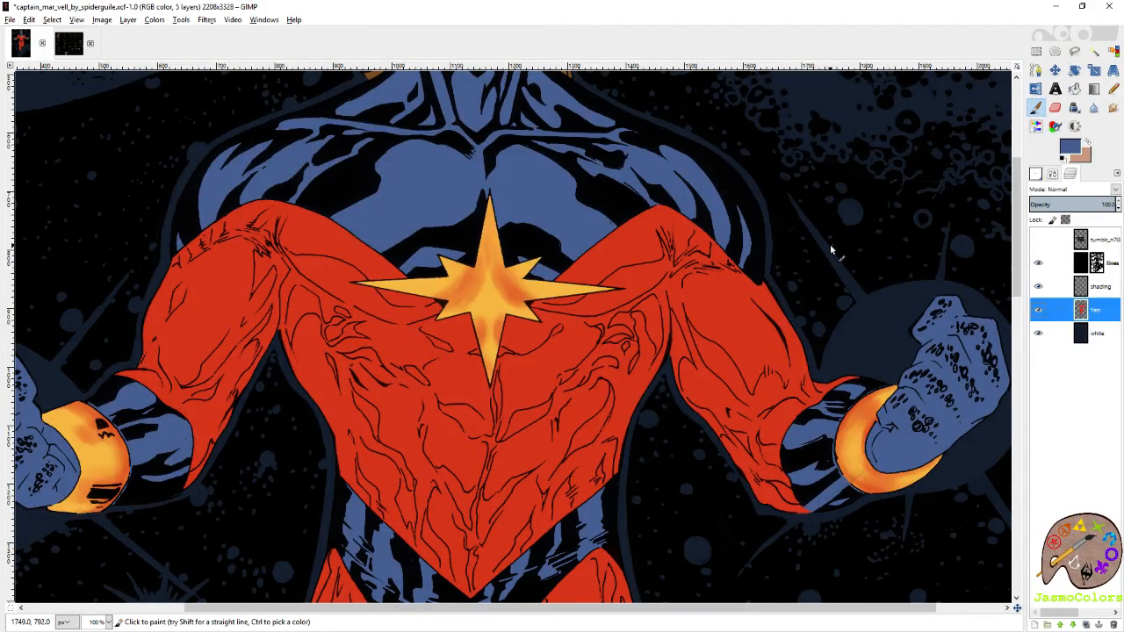
Select the red costume areas by colour on the flats layer and set the Paintbrush size to 21.
{"action": "left_click", "coordinate": [1113, 50]}
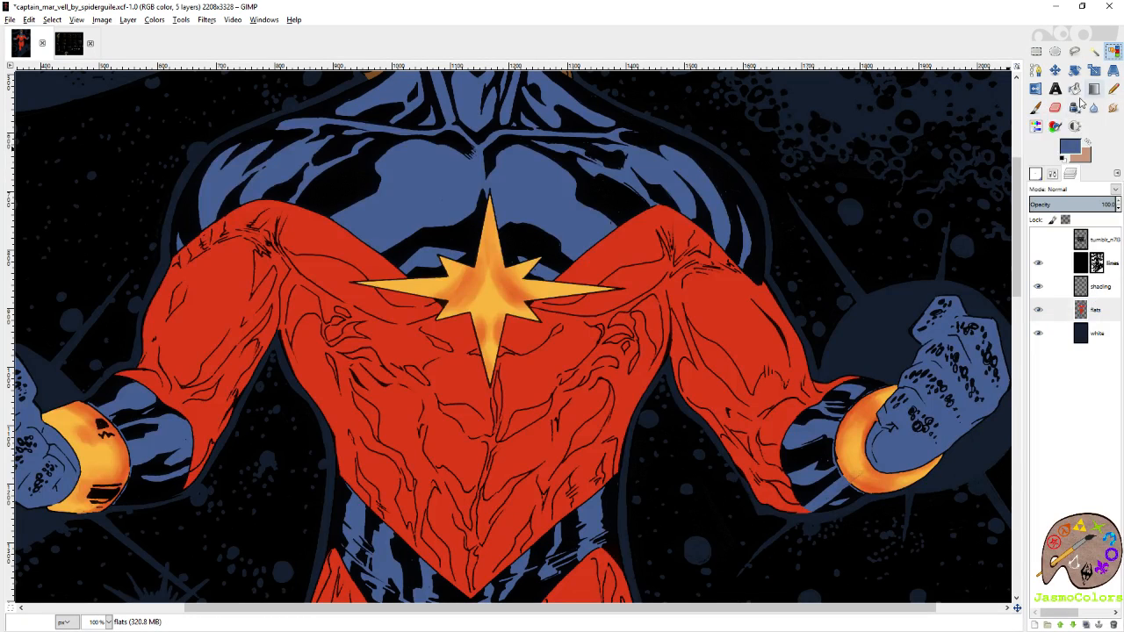
{"action": "left_click", "coordinate": [746, 331]}
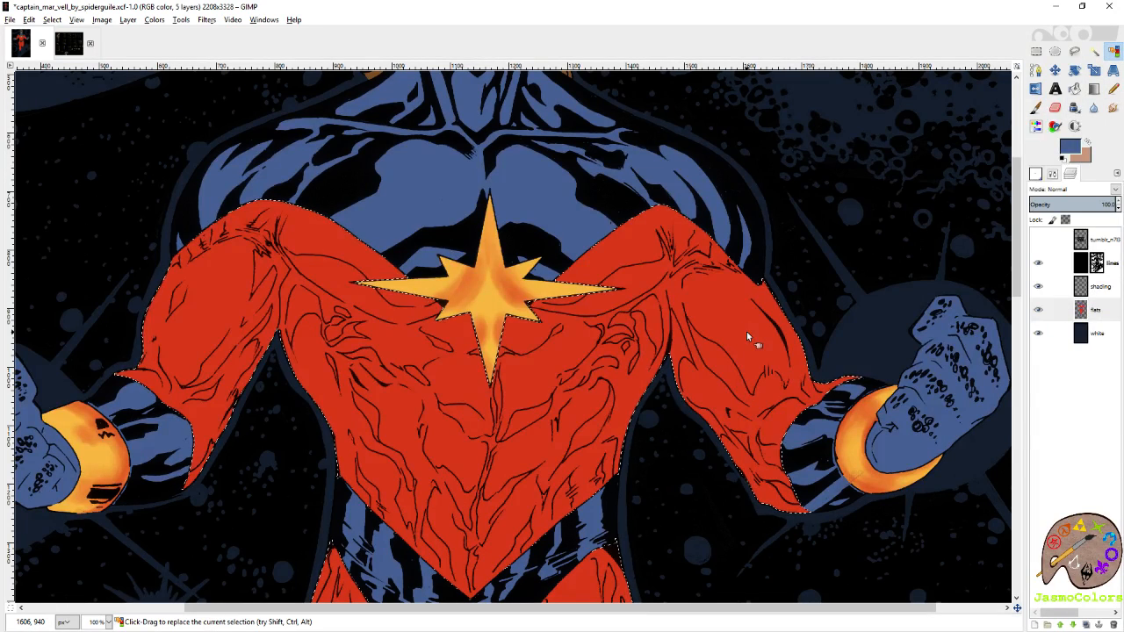
{"action": "key", "text": "p"}
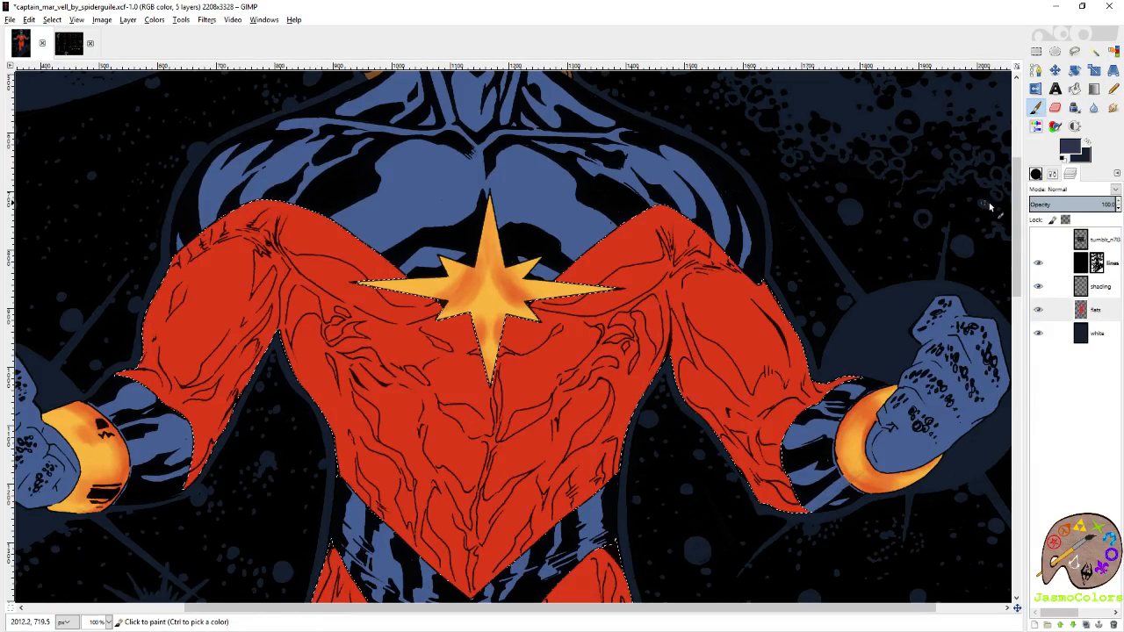
{"action": "left_click", "coordinate": [1053, 173]}
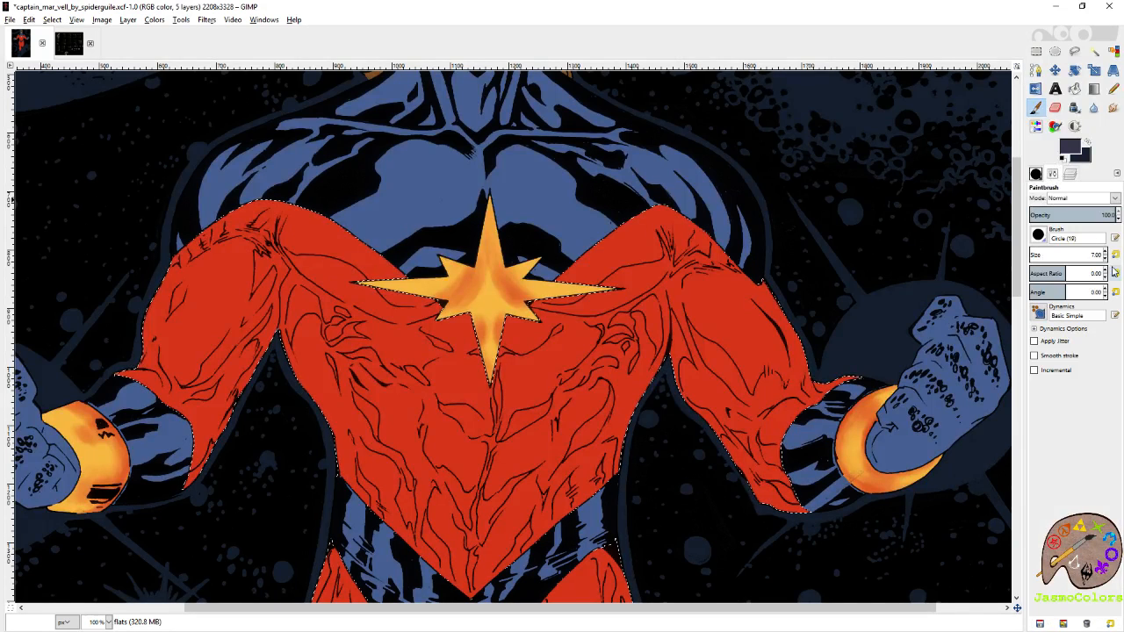
{"action": "left_click", "coordinate": [1115, 256]}
Brush dark slate purple shadows along the right-hand sleeve's inner edge, elbow folds and lower hem.
{"action": "left_click_drag", "start_coordinate": [850, 253], "coordinate": [858, 167]}
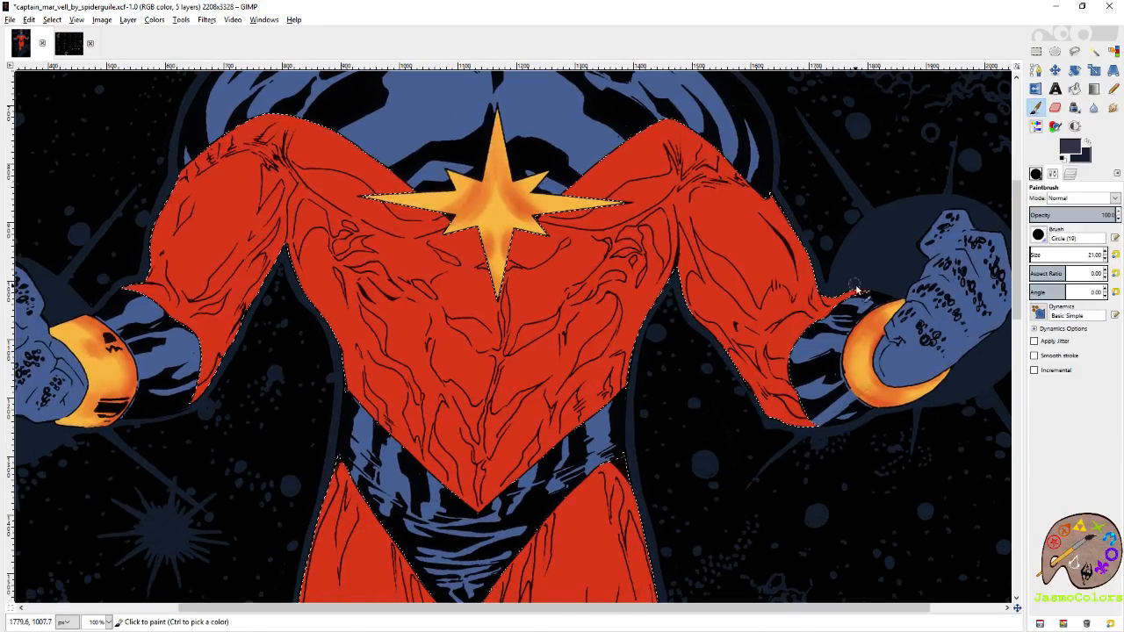
{"action": "left_click_drag", "start_coordinate": [856, 289], "coordinate": [879, 302]}
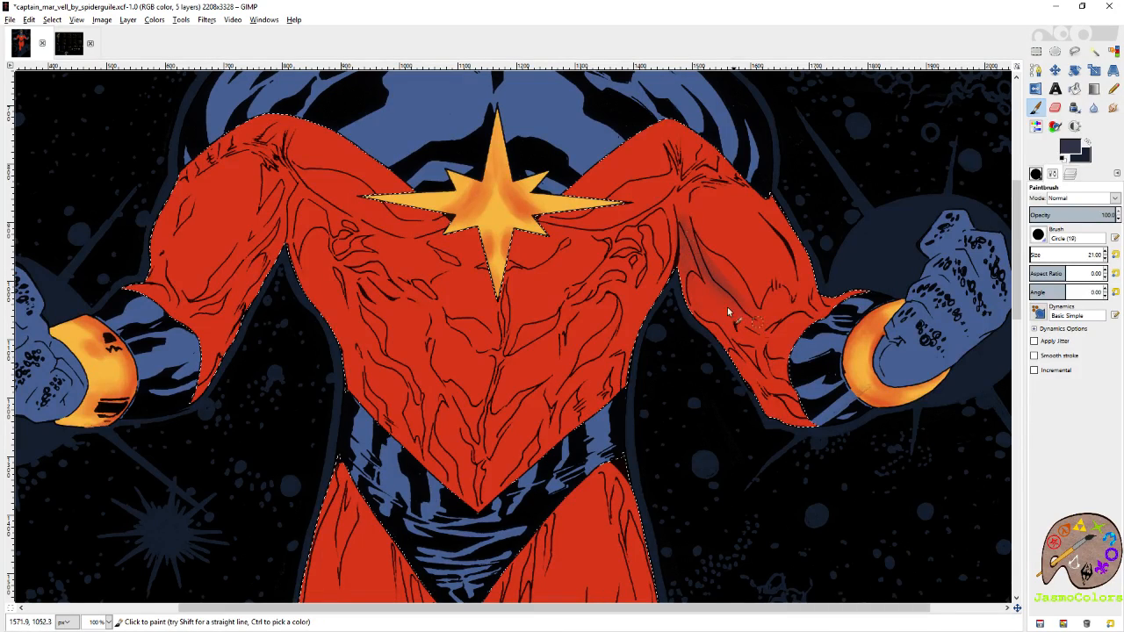
{"action": "left_click_drag", "start_coordinate": [684, 278], "coordinate": [693, 312]}
{"action": "left_click_drag", "start_coordinate": [759, 400], "coordinate": [807, 426]}
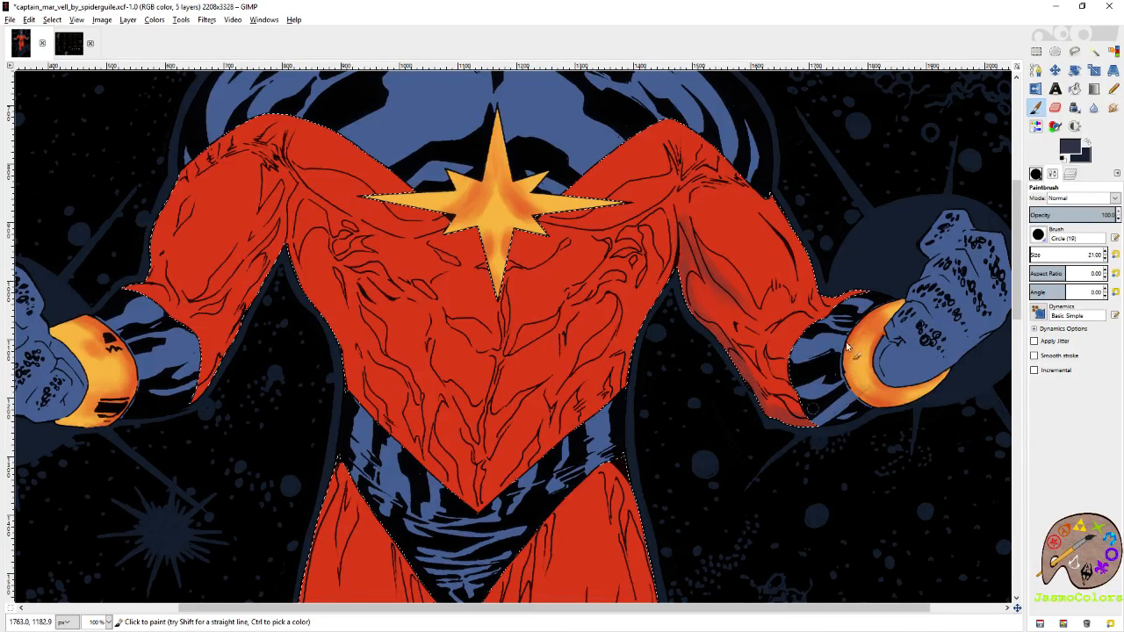
{"action": "mouse_move", "coordinate": [850, 297]}
{"action": "left_mouse_down"}
{"action": "mouse_move", "coordinate": [820, 323]}
{"action": "mouse_move", "coordinate": [787, 313]}
{"action": "left_mouse_up"}
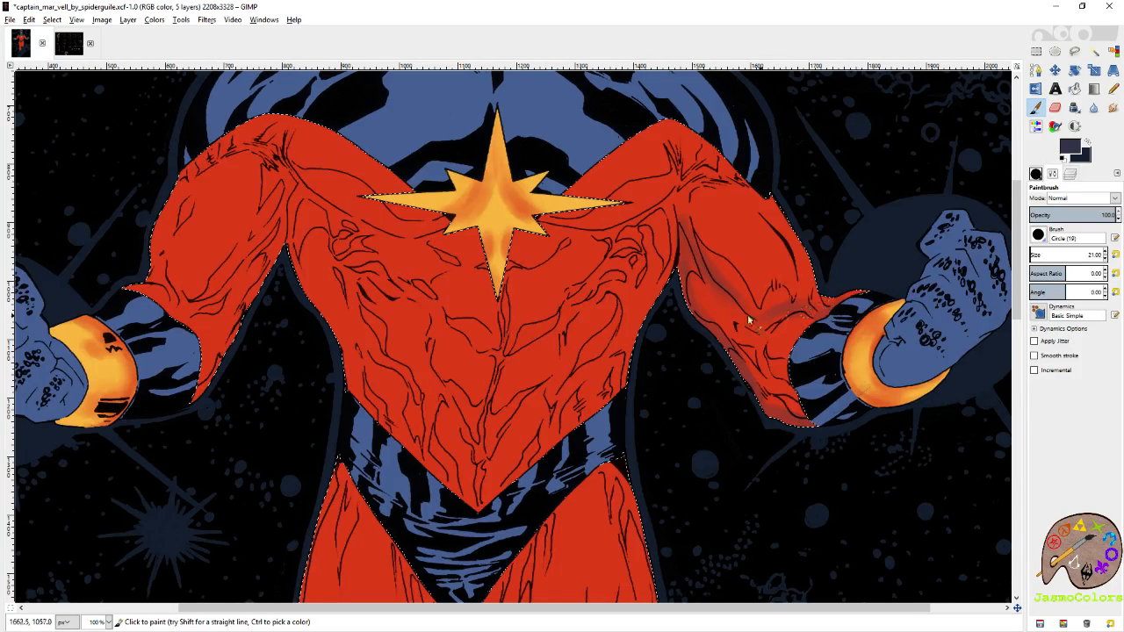
Brush dark slate purple shadows along the left-hand sleeve's inner edge from the armpit towards the cuff.
{"action": "scroll", "coordinate": [498, 324], "scroll_direction": "left", "scroll_amount": 5}
{"action": "scroll", "coordinate": [498, 324], "scroll_direction": "up", "scroll_amount": 1}
{"action": "mouse_move", "coordinate": [465, 217]}
{"action": "left_mouse_down"}
{"action": "mouse_move", "coordinate": [451, 273]}
{"action": "mouse_move", "coordinate": [421, 318]}
{"action": "left_mouse_up"}
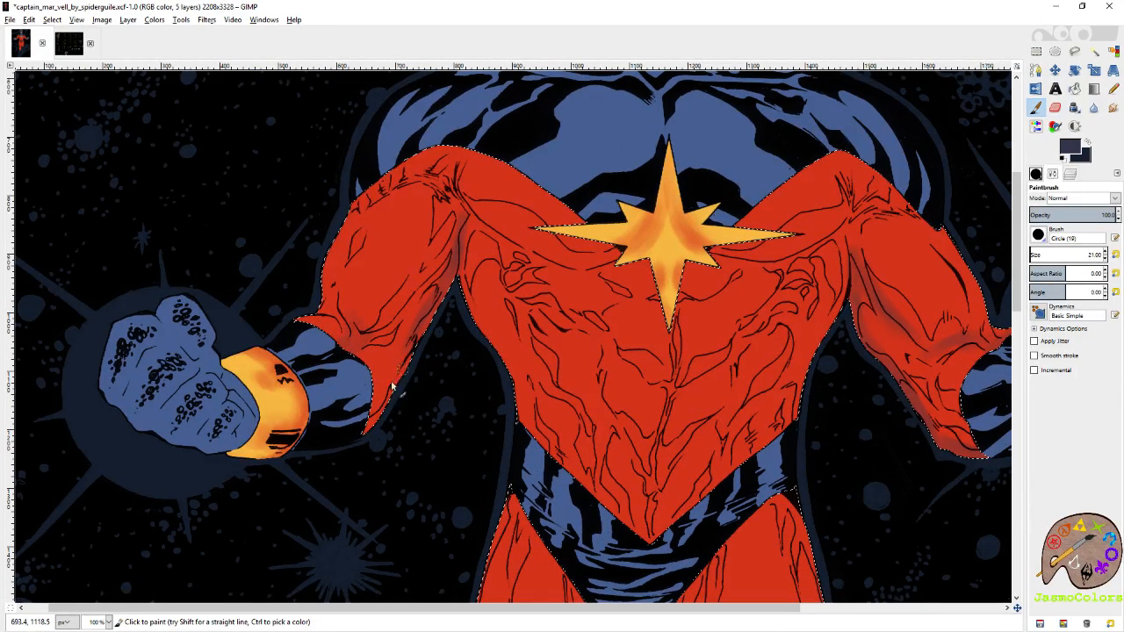
Brush dark slate purple shadows down the torso's centre line, from below the star towards the V-shaped point.
{"action": "scroll", "coordinate": [496, 330], "scroll_direction": "down", "scroll_amount": 2}
{"action": "scroll", "coordinate": [496, 330], "scroll_direction": "right", "scroll_amount": 2}
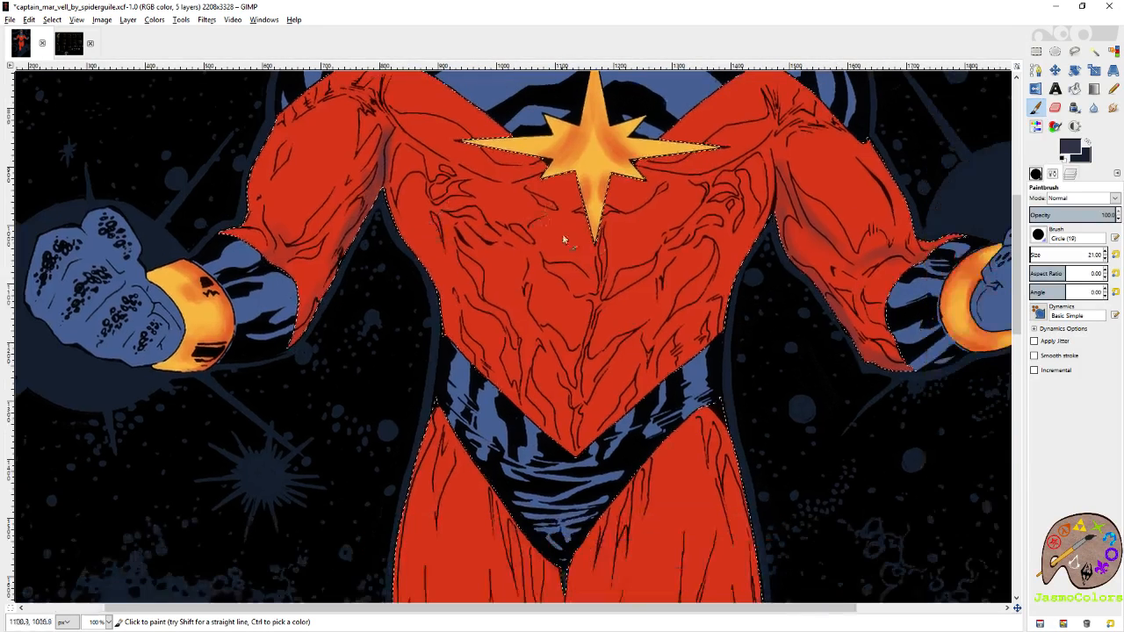
{"action": "left_click_drag", "start_coordinate": [612, 226], "coordinate": [607, 297]}
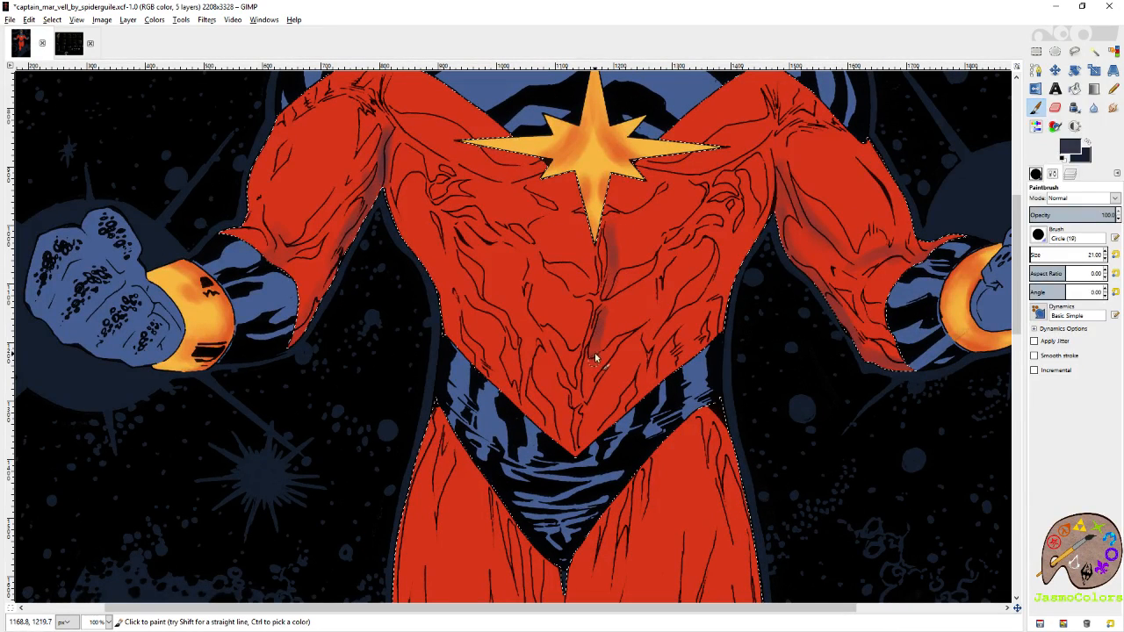
{"action": "mouse_move", "coordinate": [595, 352]}
{"action": "left_mouse_down"}
{"action": "mouse_move", "coordinate": [584, 241]}
{"action": "mouse_move", "coordinate": [585, 305]}
{"action": "left_mouse_up"}
Shade both sleeves just below the shoulder creases and the chest folds beside the star with dark slate purple.
{"action": "scroll", "coordinate": [581, 460], "scroll_direction": "up", "scroll_amount": 3}
{"action": "scroll", "coordinate": [581, 460], "scroll_direction": "left", "scroll_amount": 3}
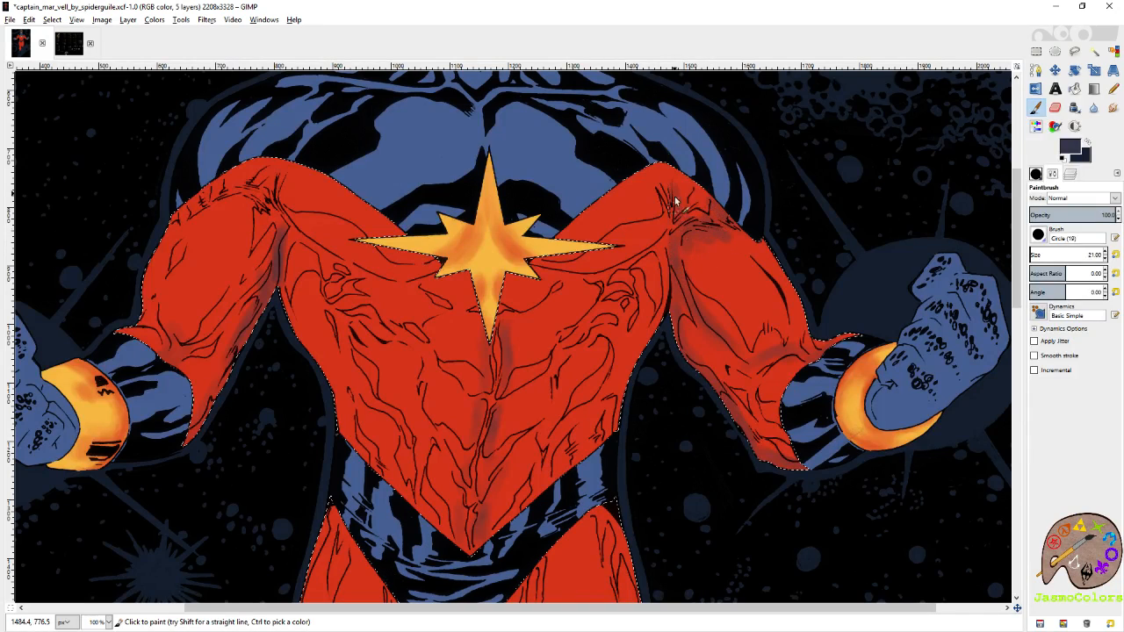
{"action": "scroll", "coordinate": [562, 211], "scroll_direction": "left", "scroll_amount": 3}
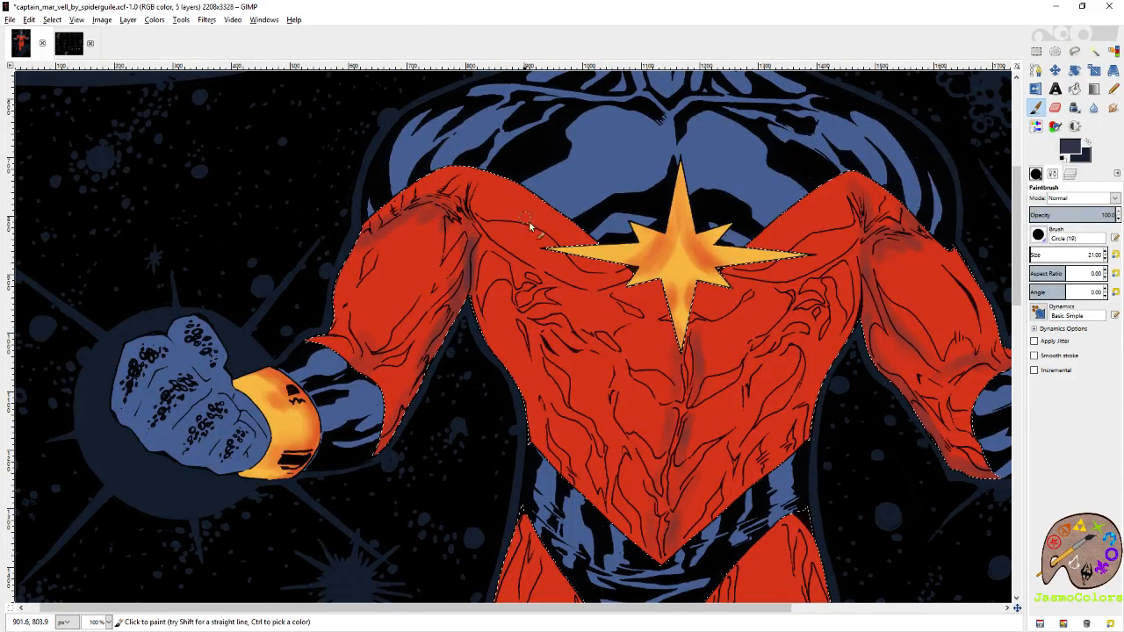
{"action": "mouse_move", "coordinate": [530, 226]}
{"action": "left_mouse_down"}
{"action": "mouse_move", "coordinate": [472, 294]}
{"action": "mouse_move", "coordinate": [501, 266]}
{"action": "mouse_move", "coordinate": [507, 314]}
{"action": "left_mouse_up"}
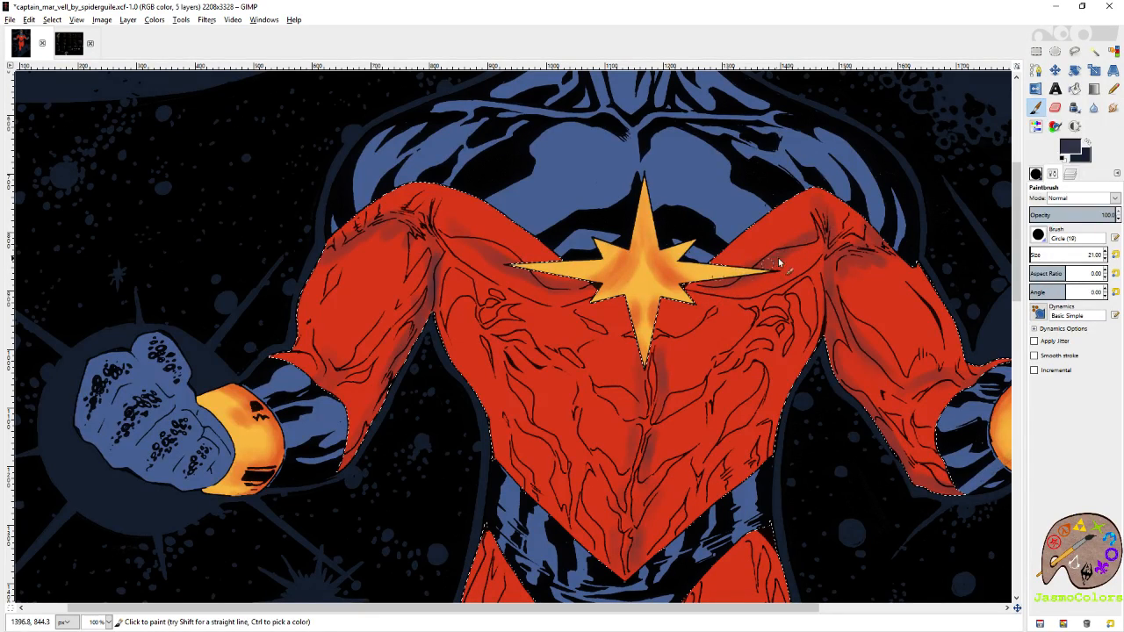
Show the palette reference layer and pick palette 28's first swatch, the yellow-orange, as the Paintbrush colour.
{"action": "left_click", "coordinate": [1070, 174]}
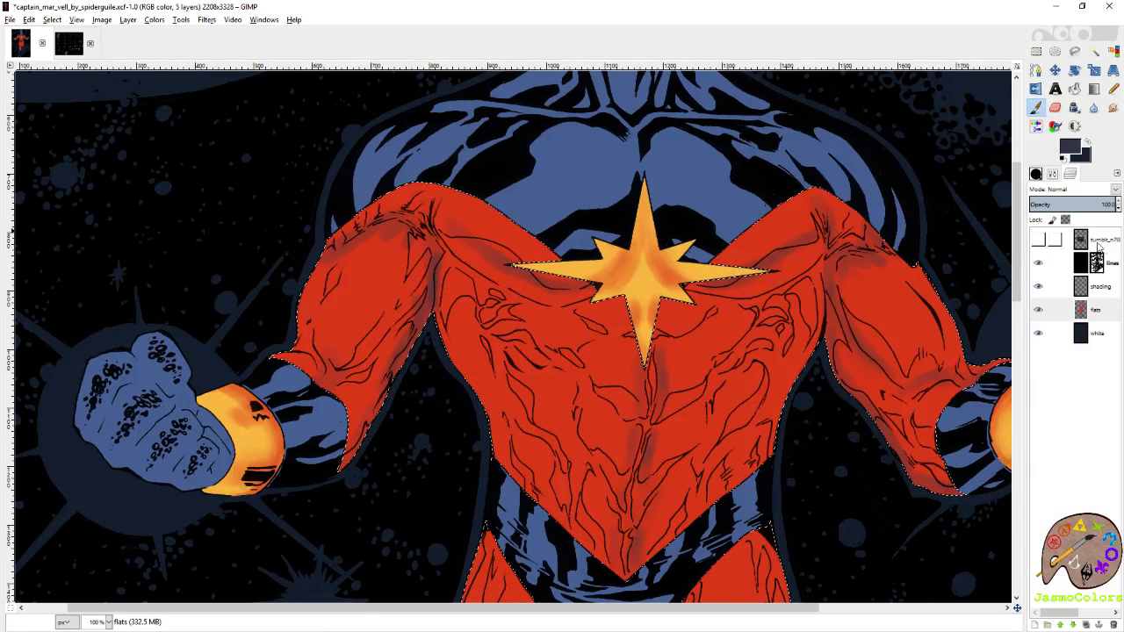
{"action": "left_click", "coordinate": [1038, 239]}
{"action": "left_click", "coordinate": [1099, 239]}
{"action": "scroll", "coordinate": [614, 351], "scroll_direction": "down", "scroll_amount": 5}
{"action": "left_click", "coordinate": [1087, 156]}
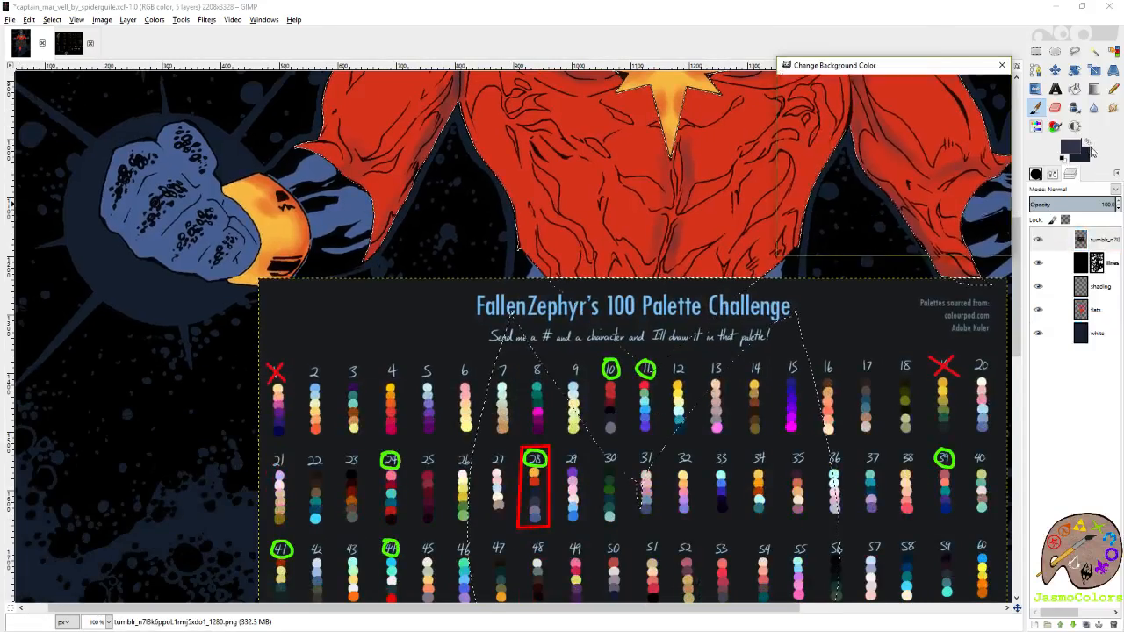
{"action": "left_click_drag", "start_coordinate": [708, 342], "coordinate": [738, 237]}
{"action": "left_click", "coordinate": [980, 242]}
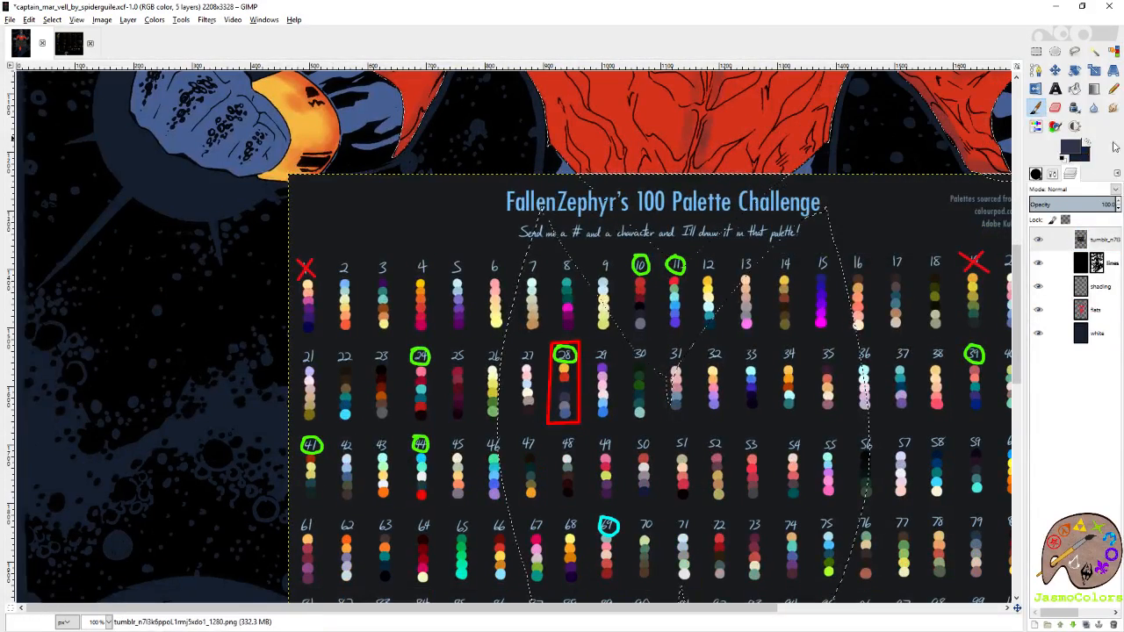
{"action": "left_click", "coordinate": [562, 371], "text": "ctrl"}
Hide the palette layer and paint a yellow-orange highlight on the shading layer over the right-hand sleeve's elbow area.
{"action": "left_click", "coordinate": [1038, 239]}
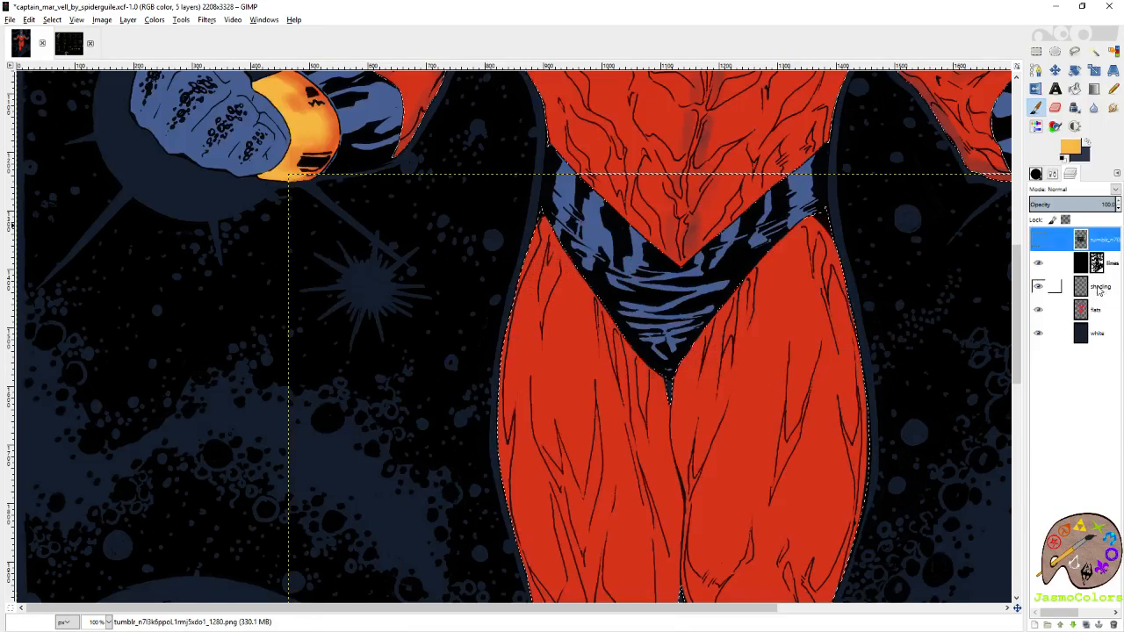
{"action": "left_click", "coordinate": [1097, 290]}
{"action": "scroll", "coordinate": [802, 289], "scroll_direction": "up", "scroll_amount": 5}
{"action": "mouse_move", "coordinate": [913, 301]}
{"action": "left_mouse_down"}
{"action": "mouse_move", "coordinate": [870, 293]}
{"action": "mouse_move", "coordinate": [905, 271]}
{"action": "mouse_move", "coordinate": [878, 284]}
{"action": "mouse_move", "coordinate": [909, 279]}
{"action": "left_mouse_up"}
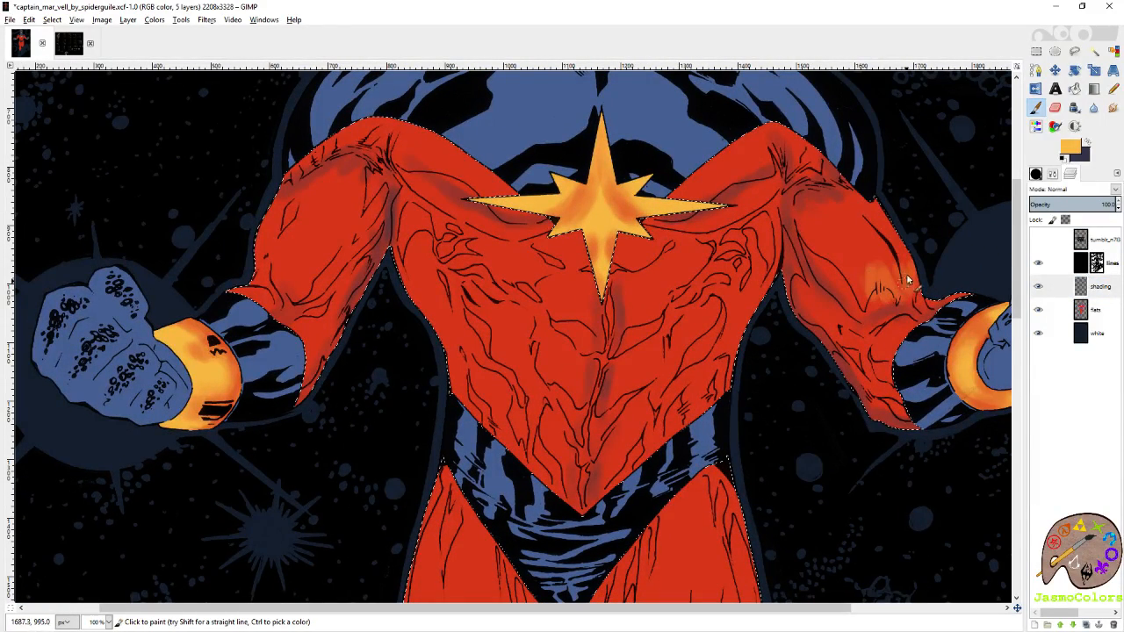
Paint yellow-orange highlights along the chest folds on both sides of the star and on the left-hand sleeve above the cuff.
{"action": "mouse_move", "coordinate": [764, 207]}
{"action": "left_mouse_down"}
{"action": "mouse_move", "coordinate": [695, 235]}
{"action": "mouse_move", "coordinate": [645, 220]}
{"action": "left_mouse_up"}
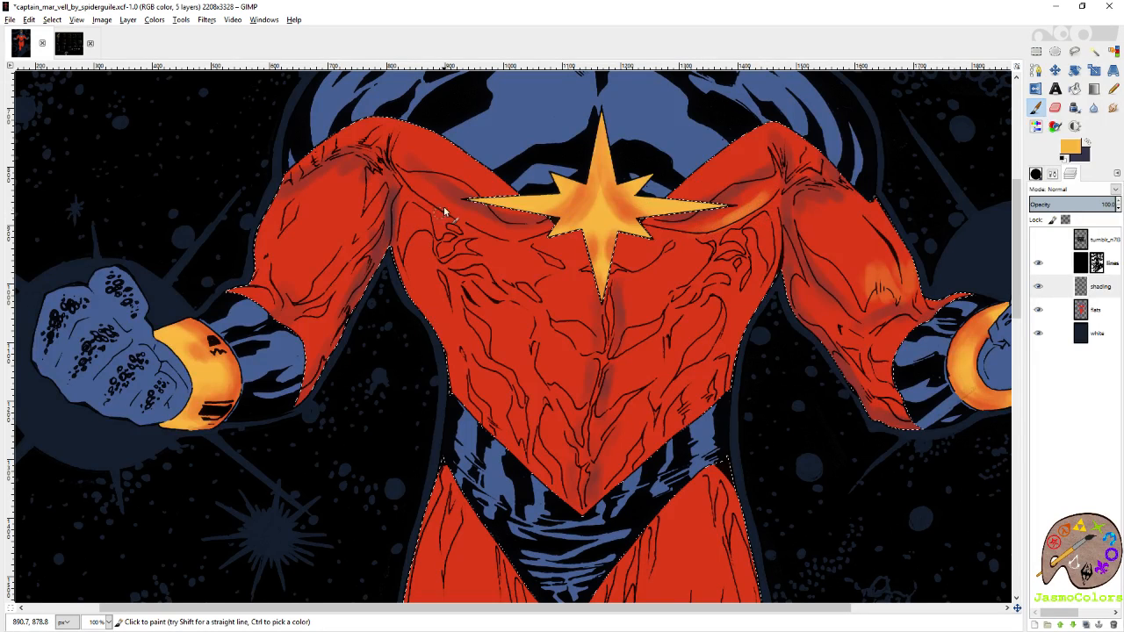
{"action": "mouse_move", "coordinate": [404, 179]}
{"action": "left_mouse_down"}
{"action": "mouse_move", "coordinate": [499, 228]}
{"action": "mouse_move", "coordinate": [457, 202]}
{"action": "left_mouse_up"}
{"action": "scroll", "coordinate": [439, 210], "scroll_direction": "left", "scroll_amount": 2}
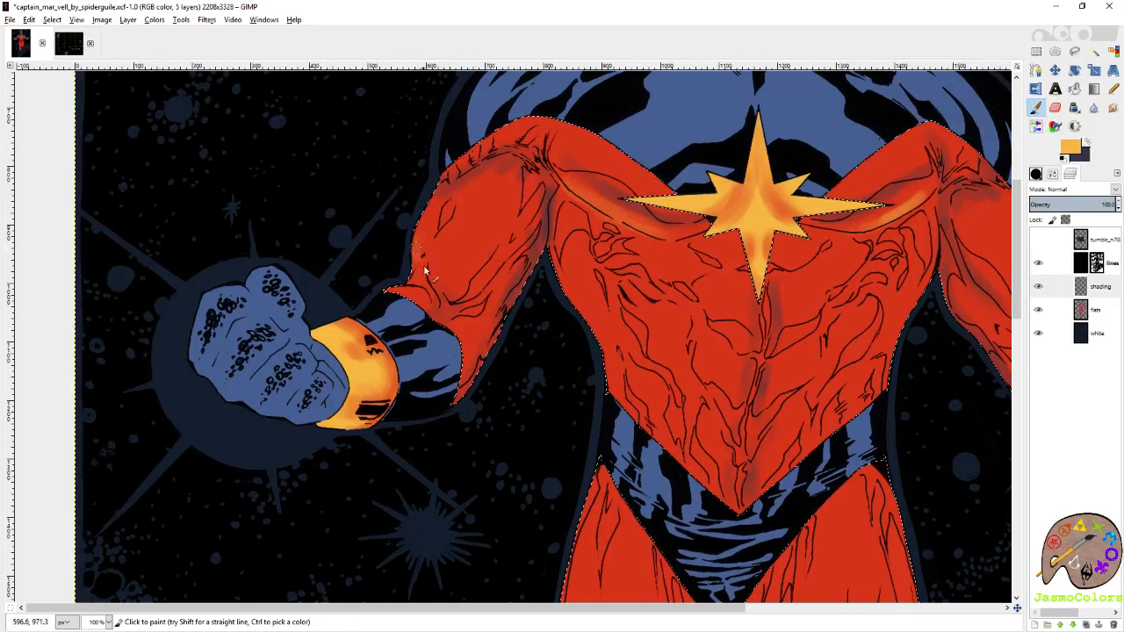
{"action": "mouse_move", "coordinate": [425, 272]}
{"action": "left_mouse_down"}
{"action": "mouse_move", "coordinate": [422, 253]}
{"action": "mouse_move", "coordinate": [450, 260]}
{"action": "left_mouse_up"}
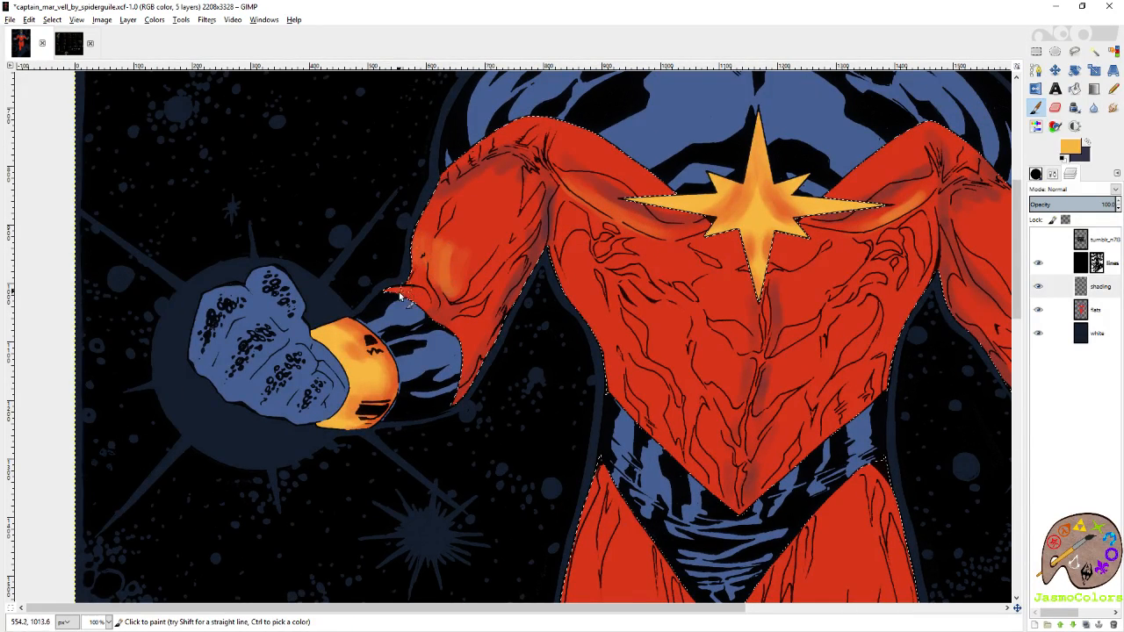
Paint yellow-orange highlights on both chest muscles below the star and on the right-hand side of the upper abdomen.
{"action": "scroll", "coordinate": [502, 178], "scroll_direction": "down", "scroll_amount": 2}
{"action": "scroll", "coordinate": [502, 178], "scroll_direction": "right", "scroll_amount": 2}
{"action": "scroll", "coordinate": [536, 174], "scroll_direction": "up", "scroll_amount": 3}
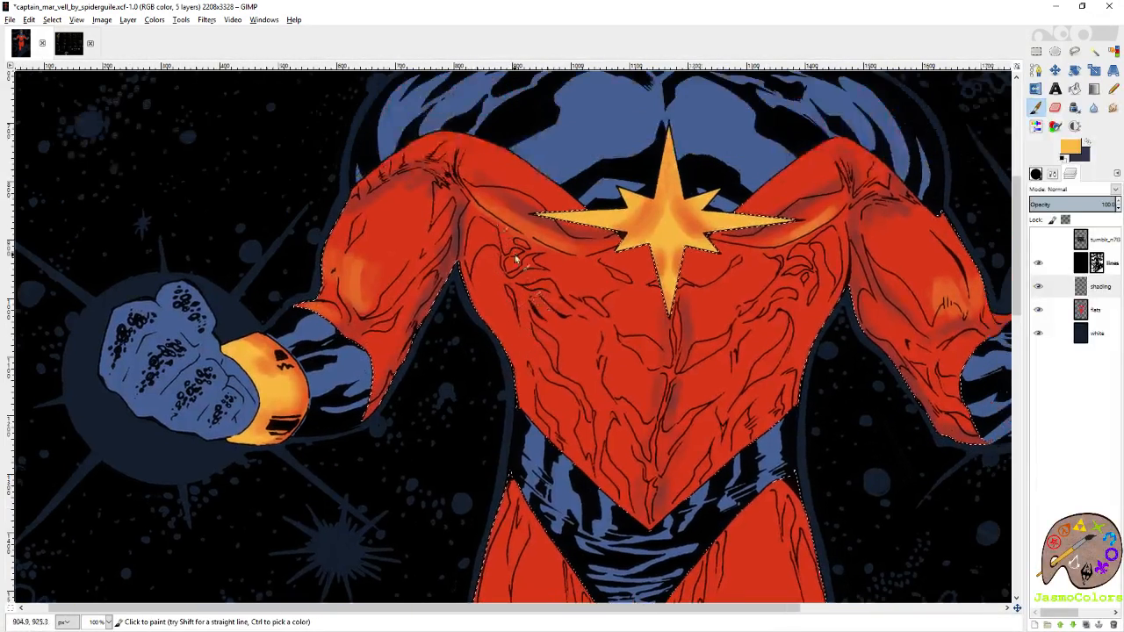
{"action": "mouse_move", "coordinate": [559, 277]}
{"action": "left_mouse_down"}
{"action": "mouse_move", "coordinate": [589, 296]}
{"action": "mouse_move", "coordinate": [552, 266]}
{"action": "mouse_move", "coordinate": [612, 261]}
{"action": "mouse_move", "coordinate": [640, 332]}
{"action": "left_mouse_up"}
{"action": "mouse_move", "coordinate": [715, 331]}
{"action": "left_mouse_down"}
{"action": "mouse_move", "coordinate": [762, 276]}
{"action": "mouse_move", "coordinate": [744, 294]}
{"action": "mouse_move", "coordinate": [723, 271]}
{"action": "mouse_move", "coordinate": [701, 357]}
{"action": "mouse_move", "coordinate": [677, 315]}
{"action": "mouse_move", "coordinate": [709, 322]}
{"action": "mouse_move", "coordinate": [726, 310]}
{"action": "mouse_move", "coordinate": [689, 358]}
{"action": "mouse_move", "coordinate": [718, 308]}
{"action": "left_mouse_up"}
{"action": "scroll", "coordinate": [677, 319], "scroll_direction": "down", "scroll_amount": 2}
{"action": "left_click_drag", "start_coordinate": [776, 271], "coordinate": [763, 296]}
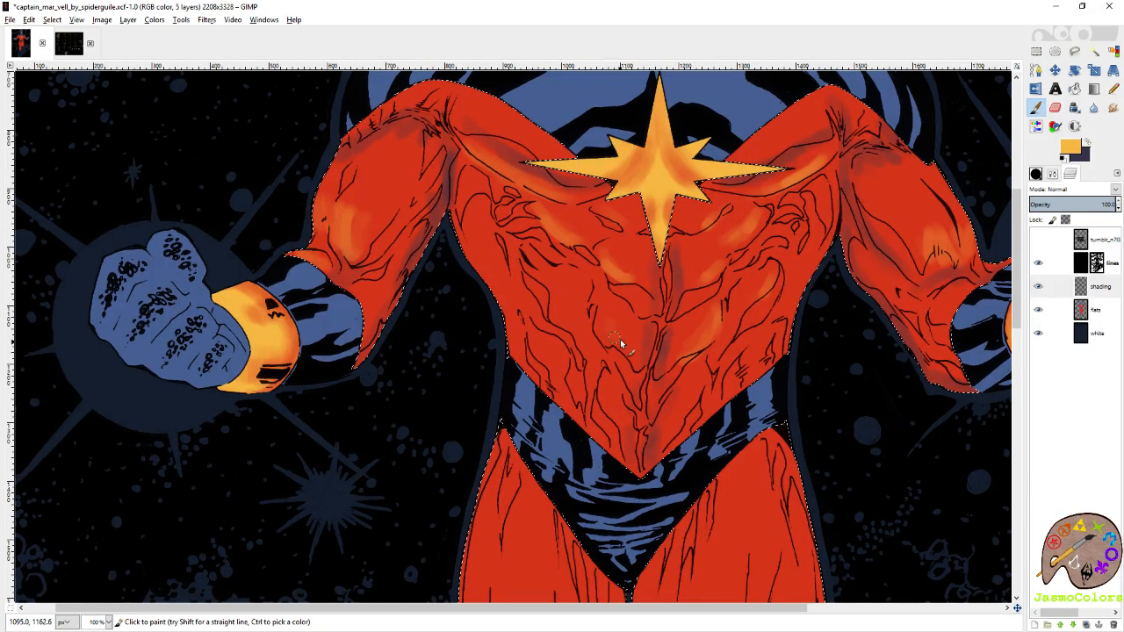
Paint yellow-orange highlights on the left-hand ribs and down the abdominal muscles towards the costume's V-shaped point.
{"action": "left_click_drag", "start_coordinate": [541, 272], "coordinate": [578, 327]}
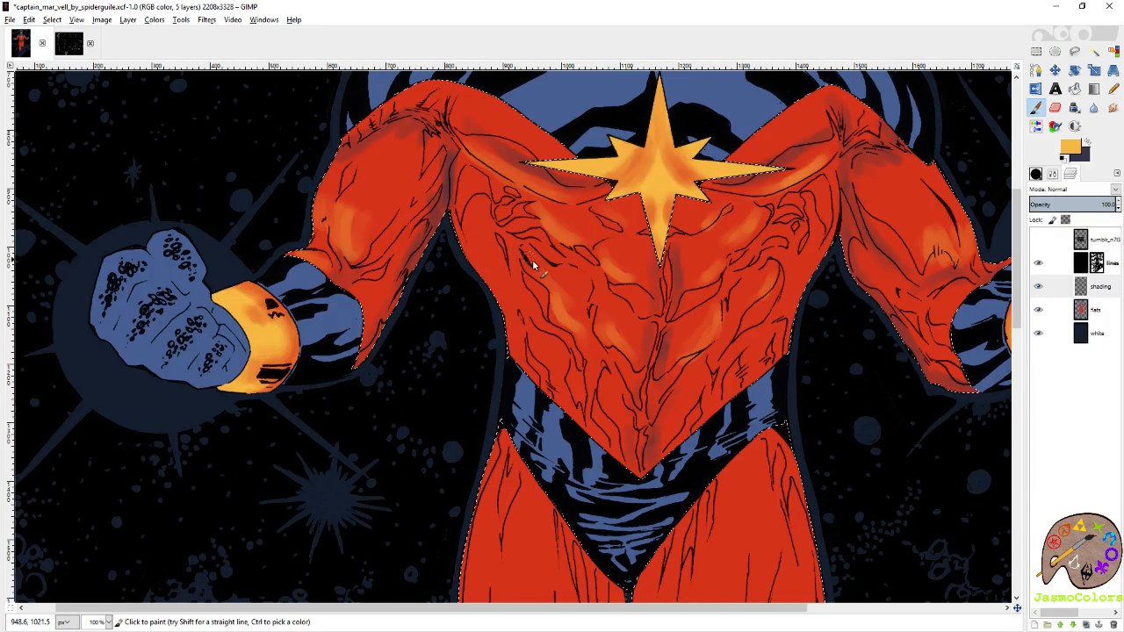
{"action": "mouse_move", "coordinate": [600, 363]}
{"action": "left_mouse_down"}
{"action": "mouse_move", "coordinate": [612, 317]}
{"action": "mouse_move", "coordinate": [628, 383]}
{"action": "left_mouse_up"}
{"action": "left_click_drag", "start_coordinate": [703, 322], "coordinate": [689, 348]}
{"action": "left_click_drag", "start_coordinate": [692, 281], "coordinate": [602, 375]}
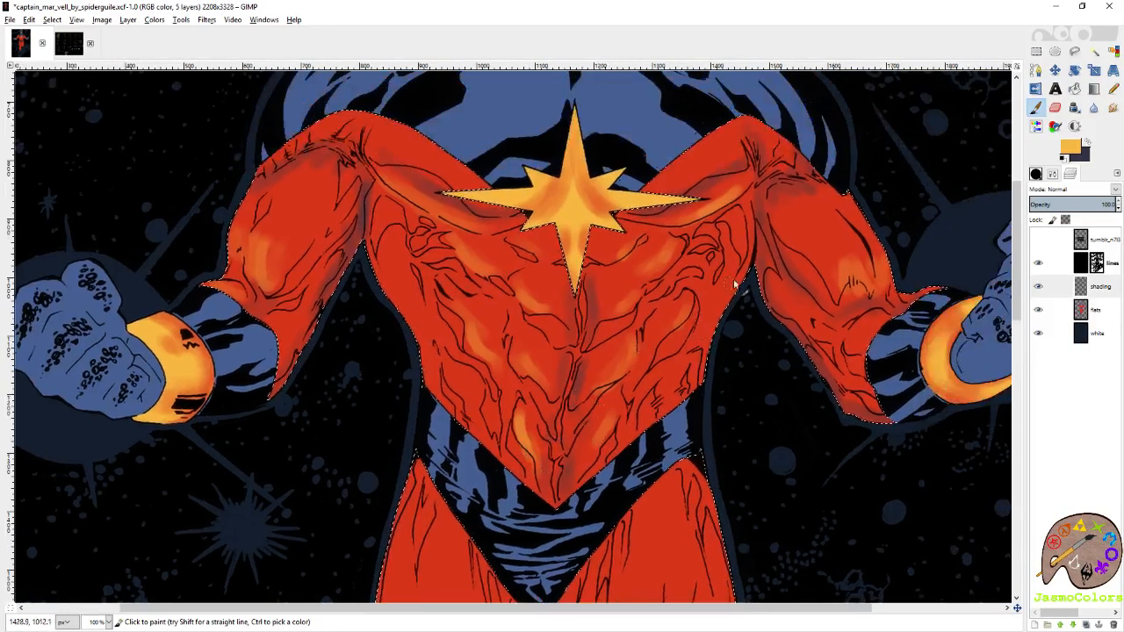
Paint yellow-orange highlights along the right-hand edge of the chest near the armpit and on the muscle folds beside it.
{"action": "mouse_move", "coordinate": [735, 221]}
{"action": "left_mouse_down"}
{"action": "mouse_move", "coordinate": [745, 241]}
{"action": "mouse_move", "coordinate": [701, 264]}
{"action": "left_mouse_up"}
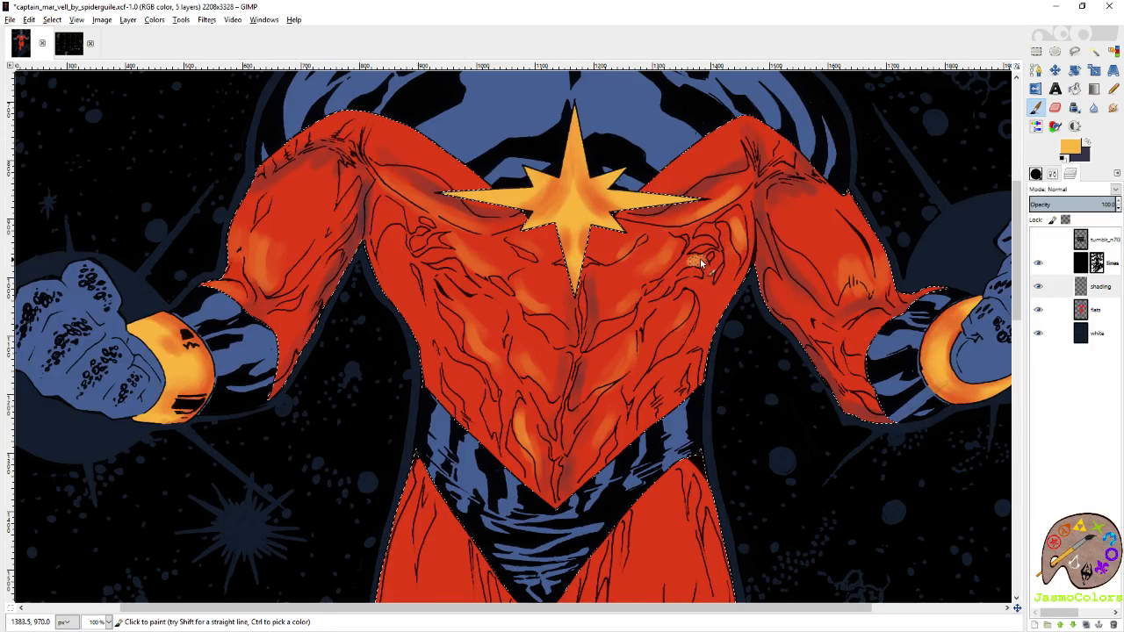
{"action": "mouse_move", "coordinate": [871, 333]}
{"action": "left_mouse_down"}
{"action": "mouse_move", "coordinate": [883, 321]}
{"action": "mouse_move", "coordinate": [874, 325]}
{"action": "left_mouse_up"}
{"action": "mouse_move", "coordinate": [831, 401]}
{"action": "left_mouse_down"}
{"action": "mouse_move", "coordinate": [672, 379]}
{"action": "mouse_move", "coordinate": [657, 389]}
{"action": "left_mouse_up"}
{"action": "left_click_drag", "start_coordinate": [550, 463], "coordinate": [692, 321]}
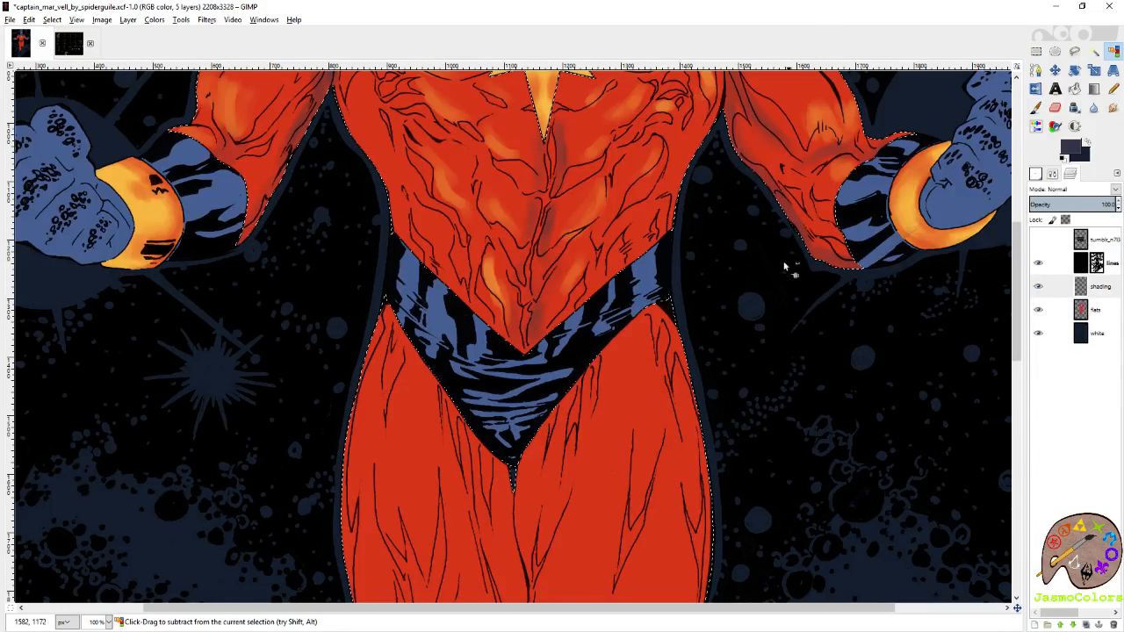
Paint long yellow-orange highlights down the outer edge and upper middle of the right-hand thigh.
{"action": "scroll", "coordinate": [786, 280], "scroll_direction": "down", "scroll_amount": 2}
{"action": "left_click_drag", "start_coordinate": [737, 281], "coordinate": [819, 205]}
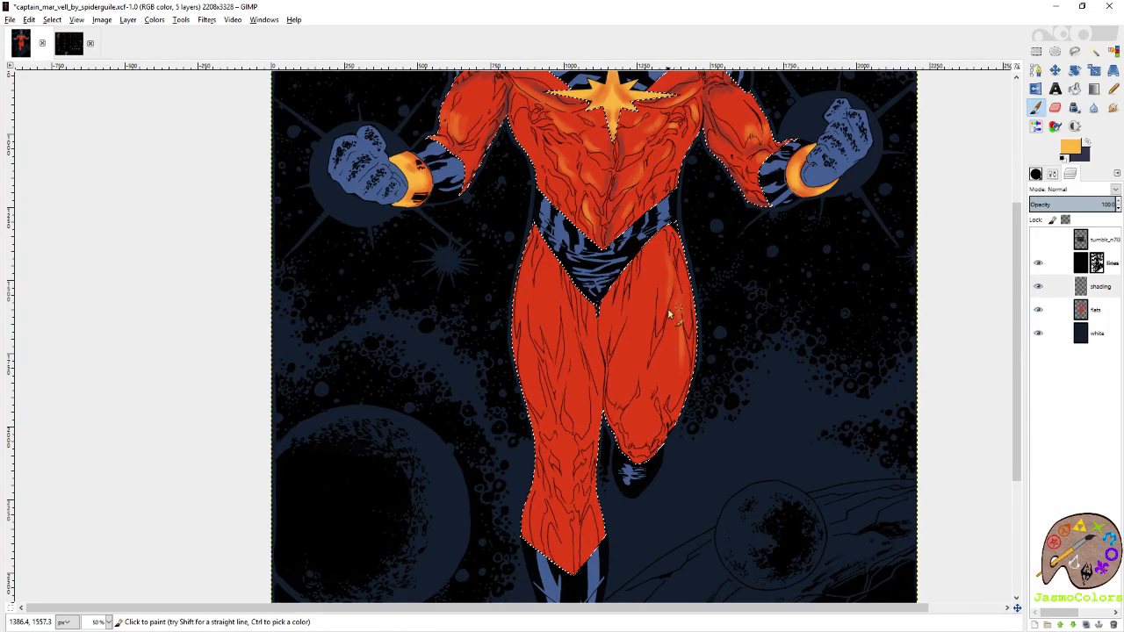
{"action": "left_click_drag", "start_coordinate": [651, 266], "coordinate": [656, 316]}
{"action": "left_click_drag", "start_coordinate": [660, 243], "coordinate": [649, 325]}
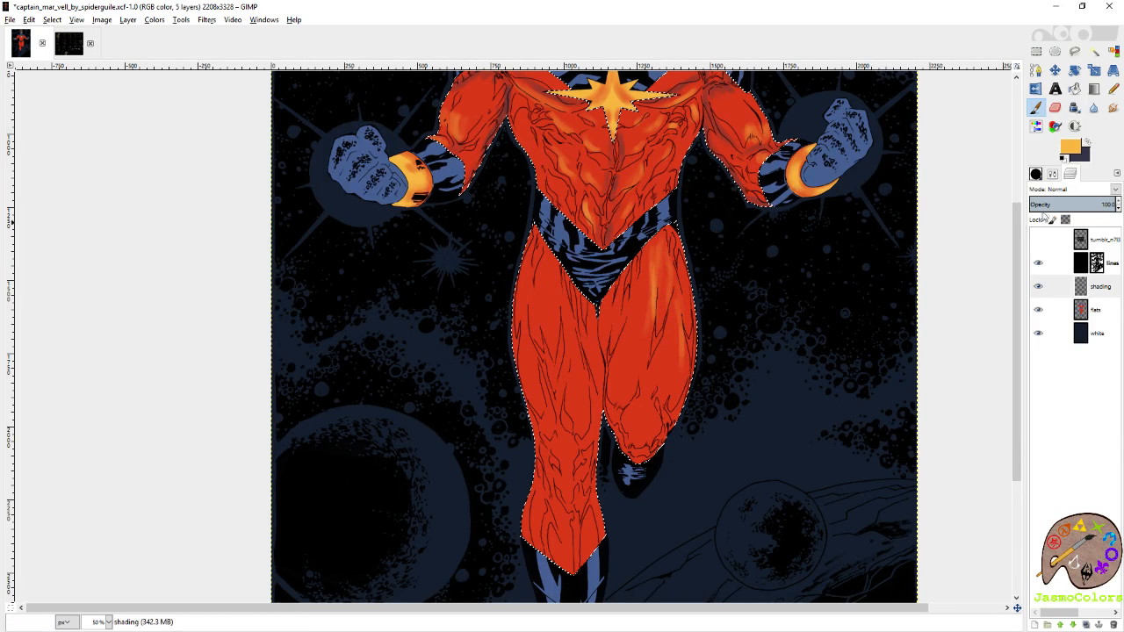
{"action": "left_click", "coordinate": [1036, 174]}
{"action": "left_click", "coordinate": [1105, 252]}
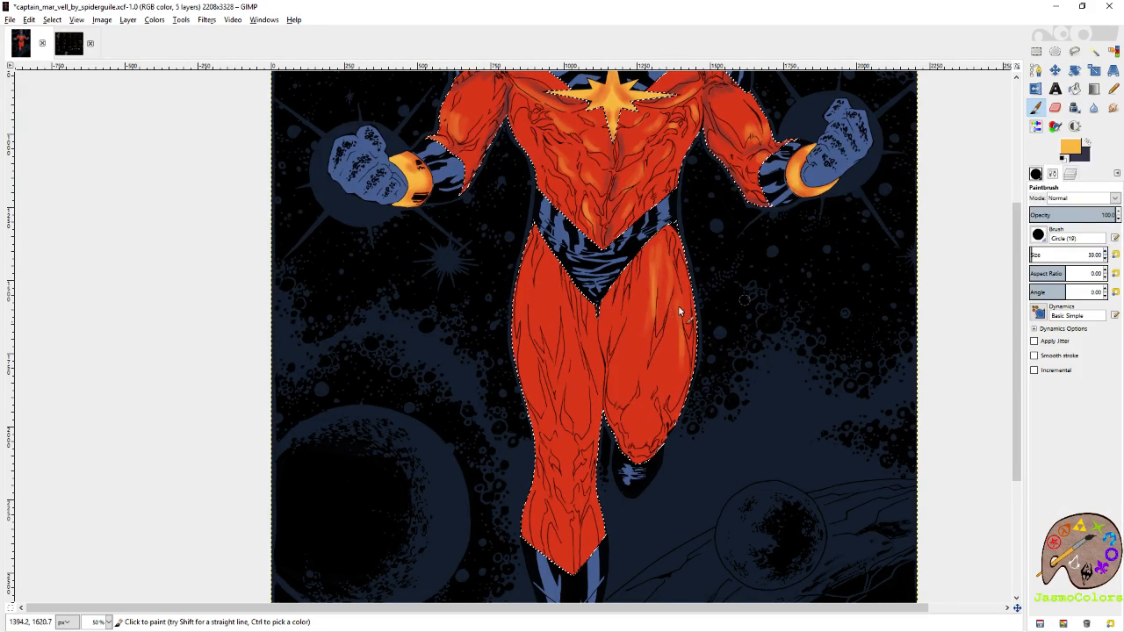
{"action": "mouse_move", "coordinate": [654, 253]}
{"action": "left_mouse_down"}
{"action": "mouse_move", "coordinate": [648, 365]}
{"action": "mouse_move", "coordinate": [667, 250]}
{"action": "mouse_move", "coordinate": [687, 316]}
{"action": "left_mouse_up"}
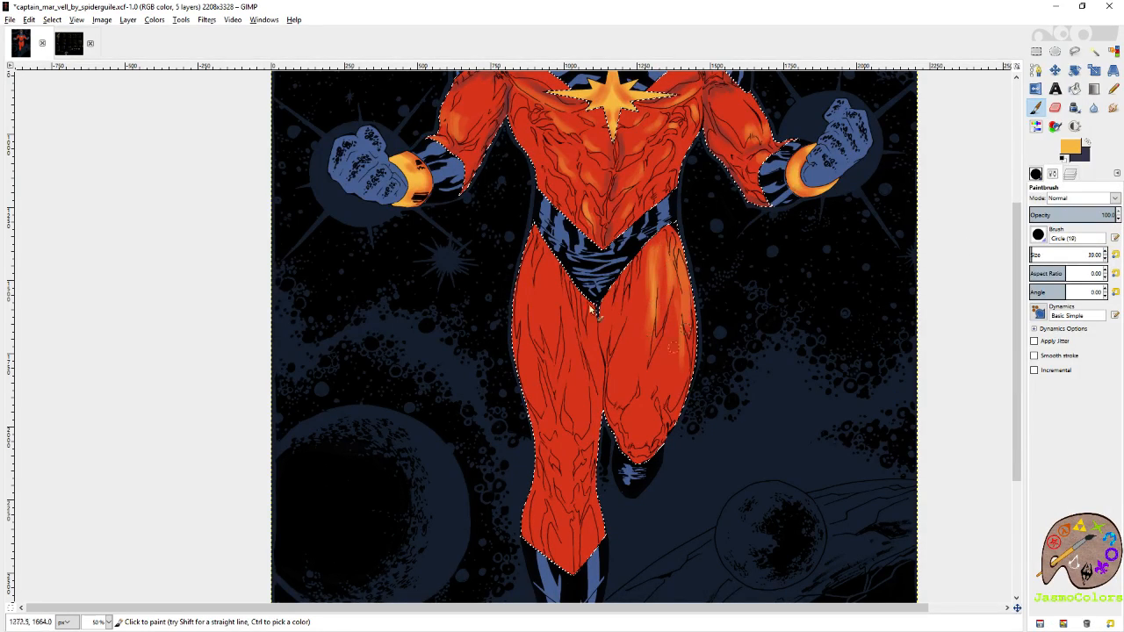
Paint yellow-orange highlights down the left-hand thigh and along the inner side of the right-hand thigh to above the knee.
{"action": "mouse_move", "coordinate": [534, 244]}
{"action": "left_mouse_down"}
{"action": "mouse_move", "coordinate": [522, 315]}
{"action": "mouse_move", "coordinate": [542, 318]}
{"action": "mouse_move", "coordinate": [528, 371]}
{"action": "left_mouse_up"}
{"action": "left_click_drag", "start_coordinate": [568, 315], "coordinate": [569, 400]}
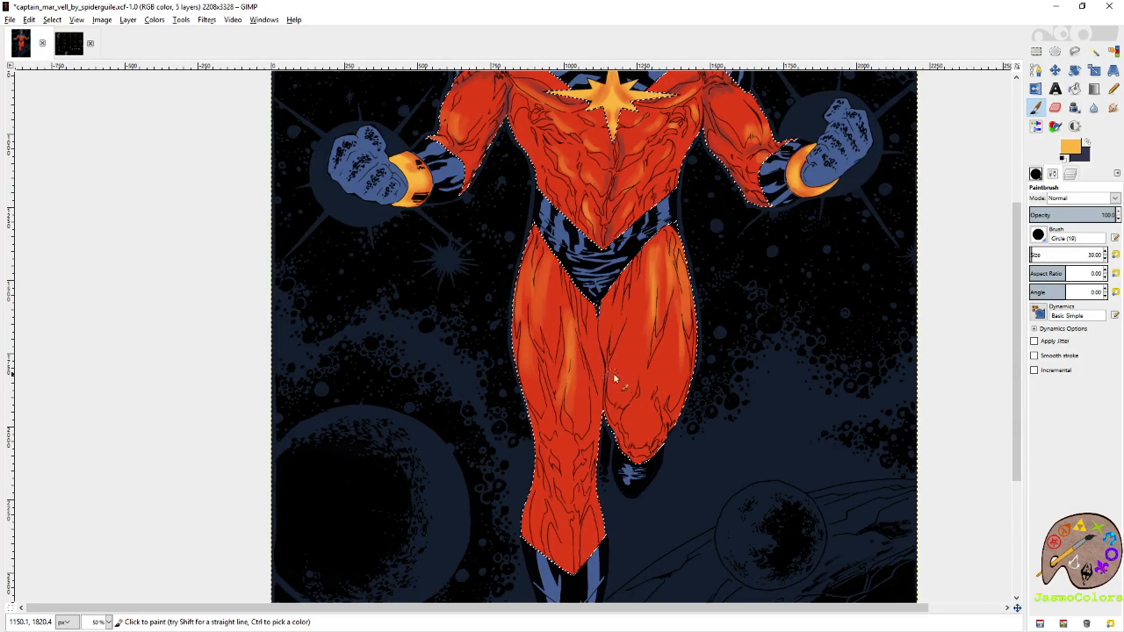
{"action": "left_click_drag", "start_coordinate": [619, 347], "coordinate": [618, 381]}
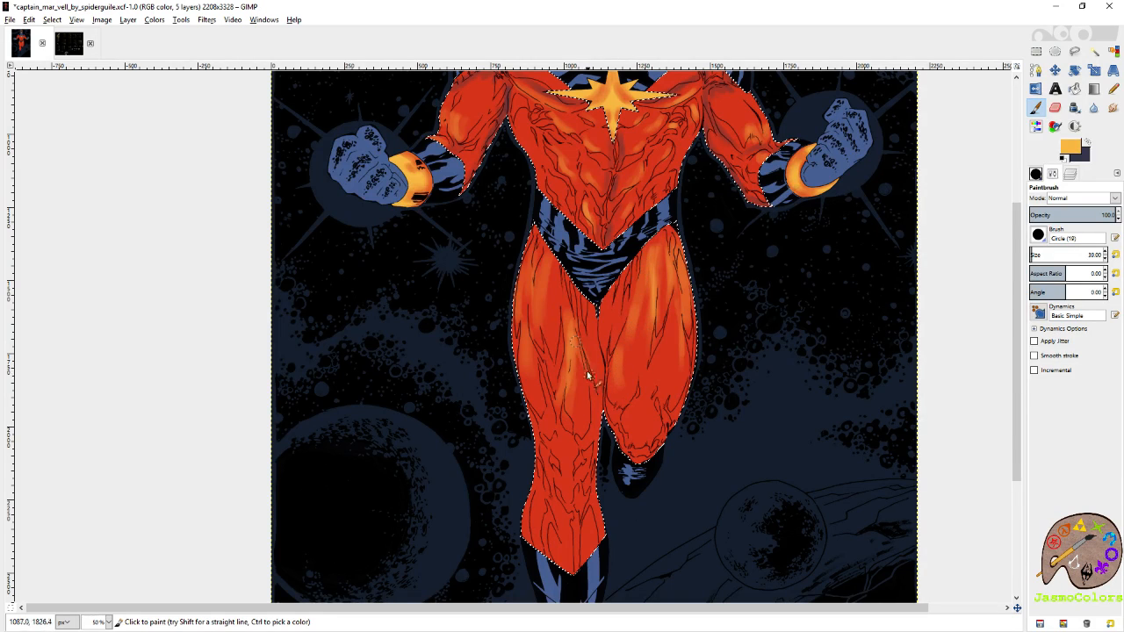
{"action": "left_click_drag", "start_coordinate": [613, 381], "coordinate": [616, 406]}
{"action": "left_click_drag", "start_coordinate": [610, 296], "coordinate": [608, 348]}
{"action": "left_click_drag", "start_coordinate": [604, 303], "coordinate": [604, 342]}
{"action": "mouse_move", "coordinate": [650, 261]}
{"action": "left_mouse_down"}
{"action": "mouse_move", "coordinate": [617, 406]}
{"action": "mouse_move", "coordinate": [632, 413]}
{"action": "mouse_move", "coordinate": [629, 429]}
{"action": "left_mouse_up"}
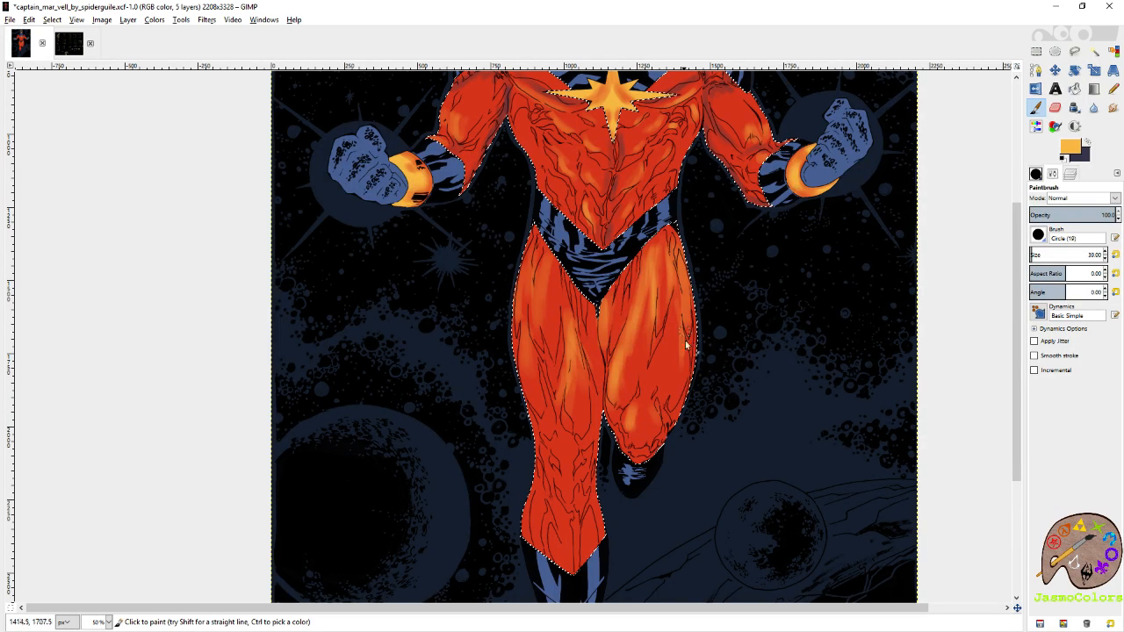
Strengthen the yellow-orange highlights on the outer upper arms of both red sleeves.
{"action": "scroll", "coordinate": [678, 253], "scroll_direction": "up", "scroll_amount": 2}
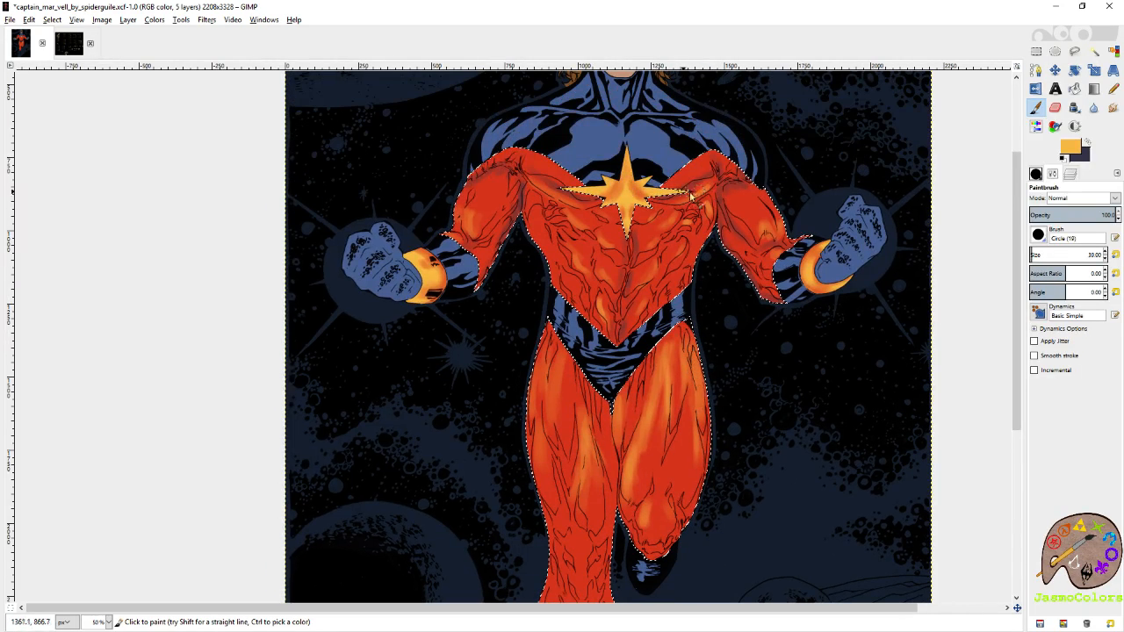
{"action": "mouse_move", "coordinate": [759, 222]}
{"action": "left_mouse_down"}
{"action": "mouse_move", "coordinate": [761, 240]}
{"action": "mouse_move", "coordinate": [780, 219]}
{"action": "mouse_move", "coordinate": [790, 235]}
{"action": "mouse_move", "coordinate": [762, 213]}
{"action": "mouse_move", "coordinate": [774, 238]}
{"action": "mouse_move", "coordinate": [760, 218]}
{"action": "left_mouse_up"}
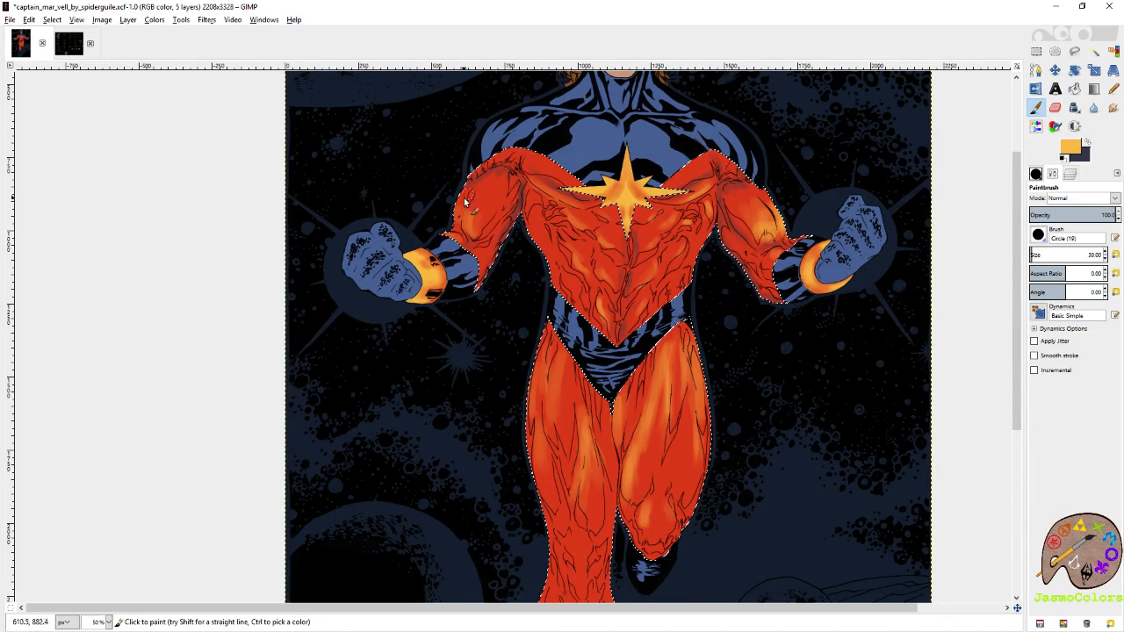
{"action": "mouse_move", "coordinate": [466, 202]}
{"action": "left_mouse_down"}
{"action": "mouse_move", "coordinate": [450, 225]}
{"action": "mouse_move", "coordinate": [459, 200]}
{"action": "mouse_move", "coordinate": [459, 227]}
{"action": "mouse_move", "coordinate": [481, 216]}
{"action": "mouse_move", "coordinate": [465, 217]}
{"action": "mouse_move", "coordinate": [462, 230]}
{"action": "mouse_move", "coordinate": [479, 199]}
{"action": "mouse_move", "coordinate": [487, 207]}
{"action": "left_mouse_up"}
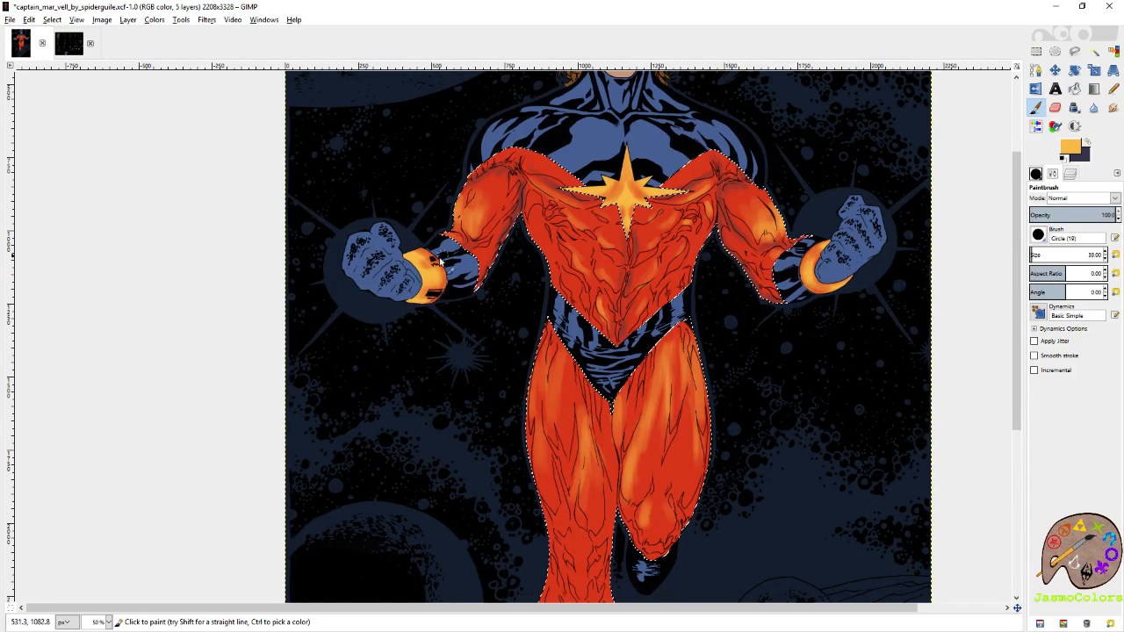
Add yellow-orange highlights along the left-hand edge of the chest and on the right-hand chest and rib muscles.
{"action": "scroll", "coordinate": [465, 254], "scroll_direction": "up", "scroll_amount": 2}
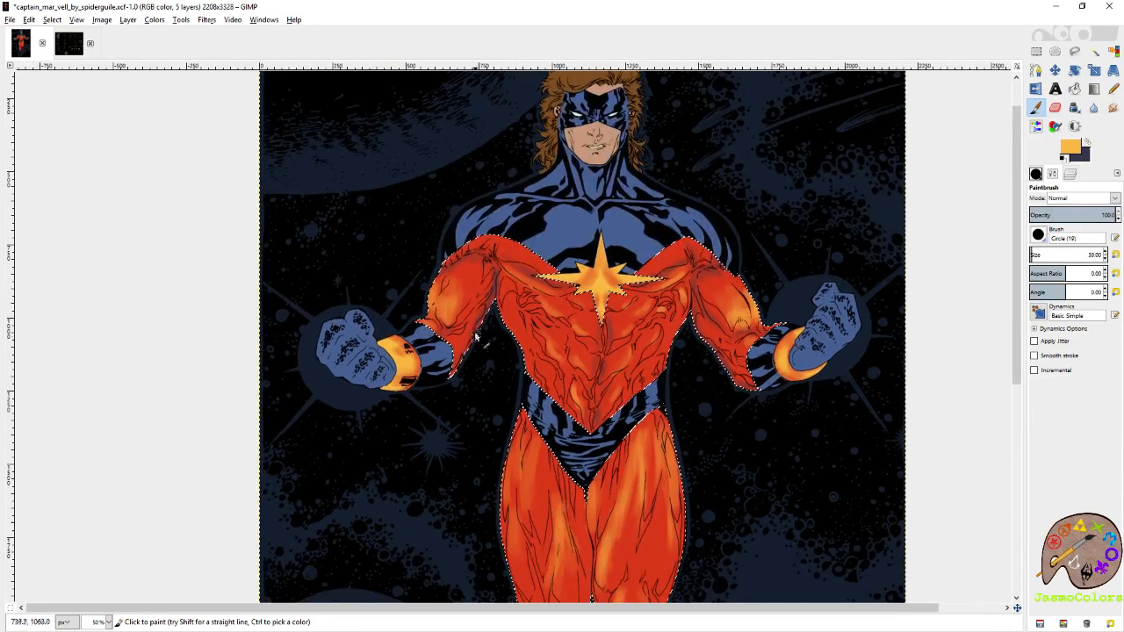
{"action": "scroll", "coordinate": [477, 338], "scroll_direction": "down", "scroll_amount": 1}
{"action": "scroll", "coordinate": [477, 338], "scroll_direction": "right", "scroll_amount": 1}
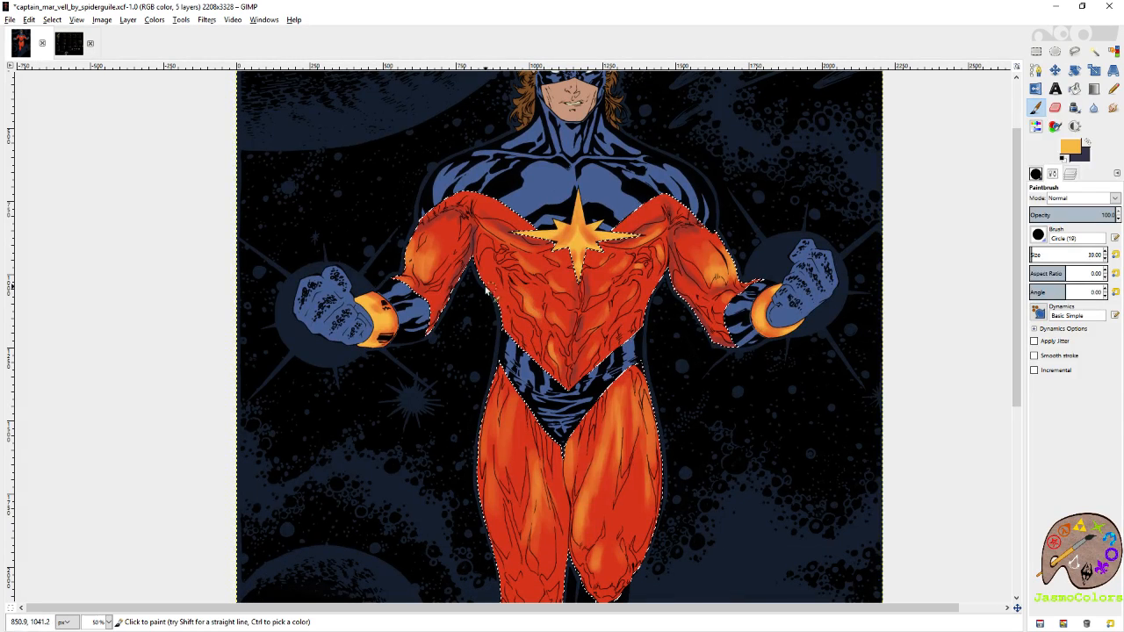
{"action": "left_click_drag", "start_coordinate": [487, 276], "coordinate": [497, 295]}
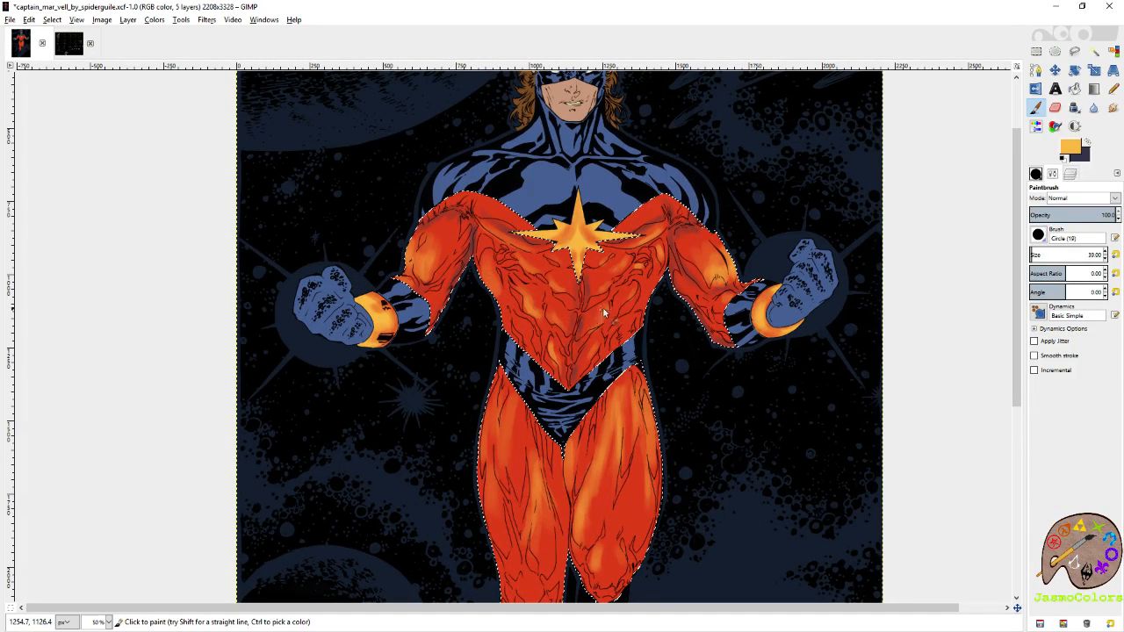
{"action": "left_click_drag", "start_coordinate": [613, 278], "coordinate": [595, 297]}
{"action": "left_click_drag", "start_coordinate": [626, 257], "coordinate": [624, 294]}
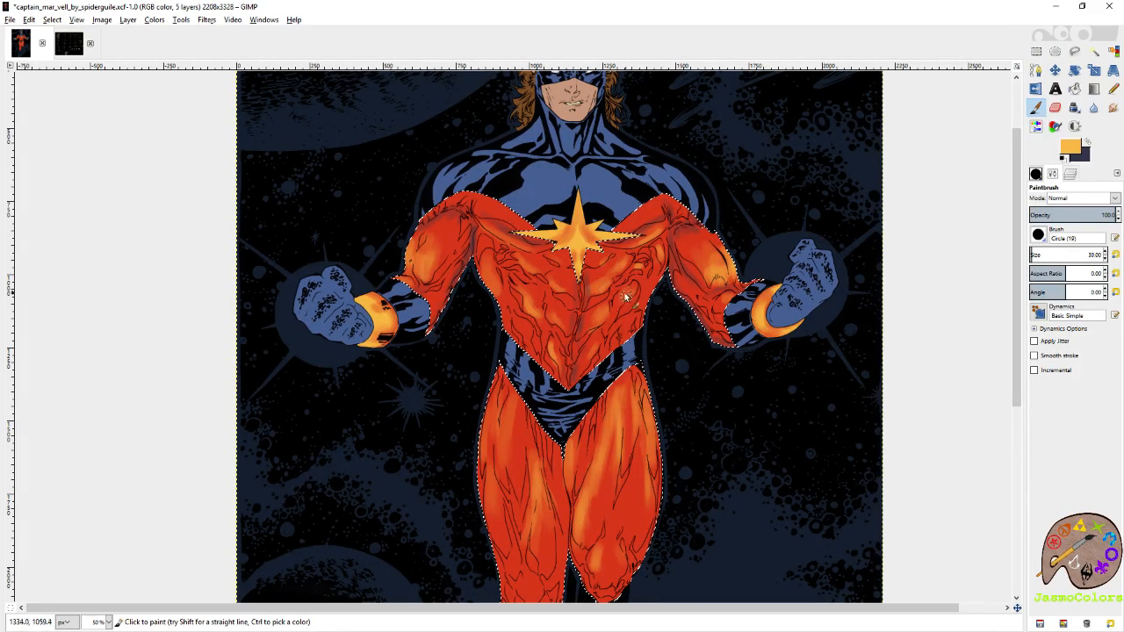
Switch to slate purple and paint deeper shadows around both shoulders, between the chest muscles and along the abdominal folds.
{"action": "scroll", "coordinate": [527, 334], "scroll_direction": "down", "scroll_amount": 2}
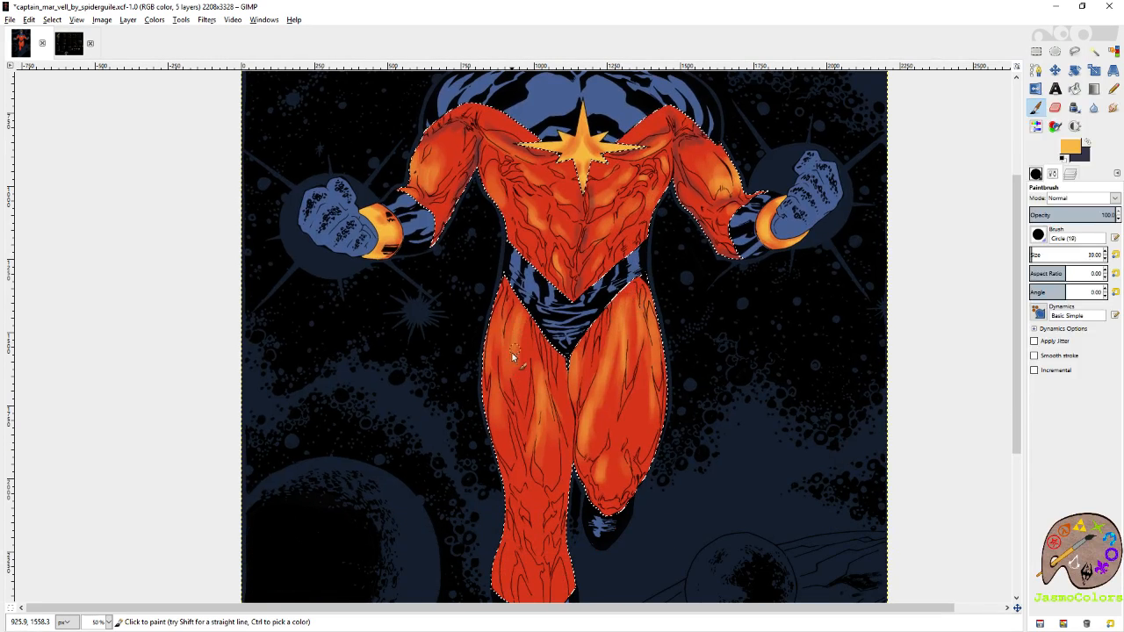
{"action": "left_click", "coordinate": [1087, 142]}
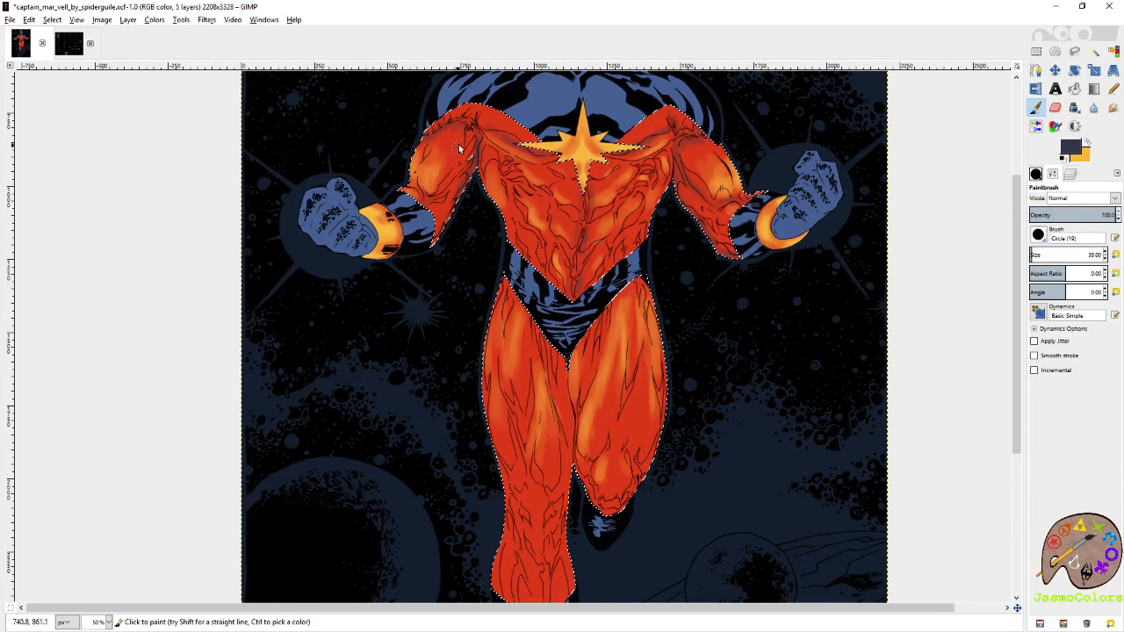
{"action": "scroll", "coordinate": [495, 184], "scroll_direction": "up", "scroll_amount": 3}
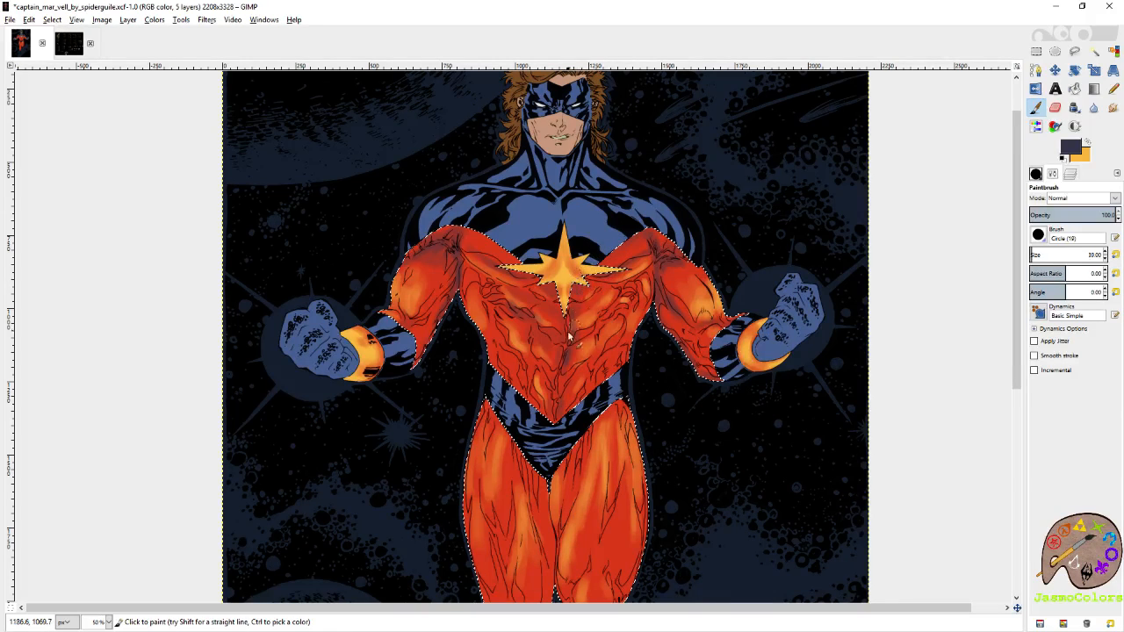
{"action": "scroll", "coordinate": [580, 290], "scroll_direction": "down", "scroll_amount": 1}
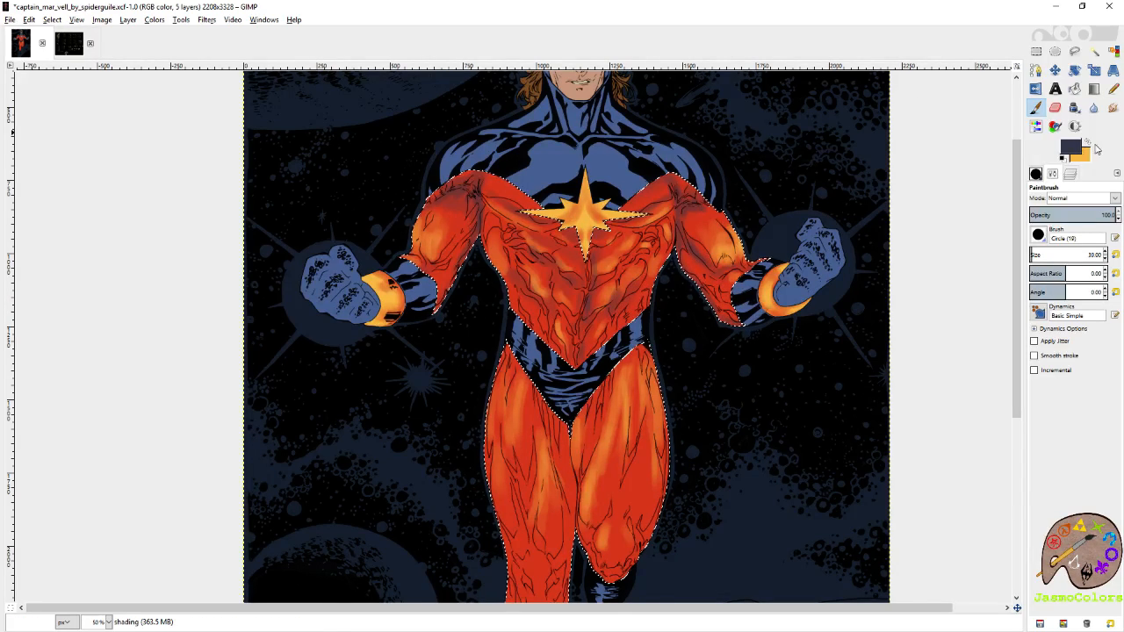
Switch back to yellow-orange, touch up the costume highlights while undoing the last stroke, and save the image.
{"action": "key", "text": "x"}
{"action": "left_click_drag", "start_coordinate": [687, 259], "coordinate": [729, 302]}
{"action": "mouse_move", "coordinate": [457, 252]}
{"action": "left_mouse_down"}
{"action": "mouse_move", "coordinate": [431, 306]}
{"action": "mouse_move", "coordinate": [445, 302]}
{"action": "mouse_move", "coordinate": [386, 304]}
{"action": "mouse_move", "coordinate": [477, 318]}
{"action": "left_mouse_up"}
{"action": "key", "text": "ctrl+z"}
{"action": "key", "text": "ctrl+s"}
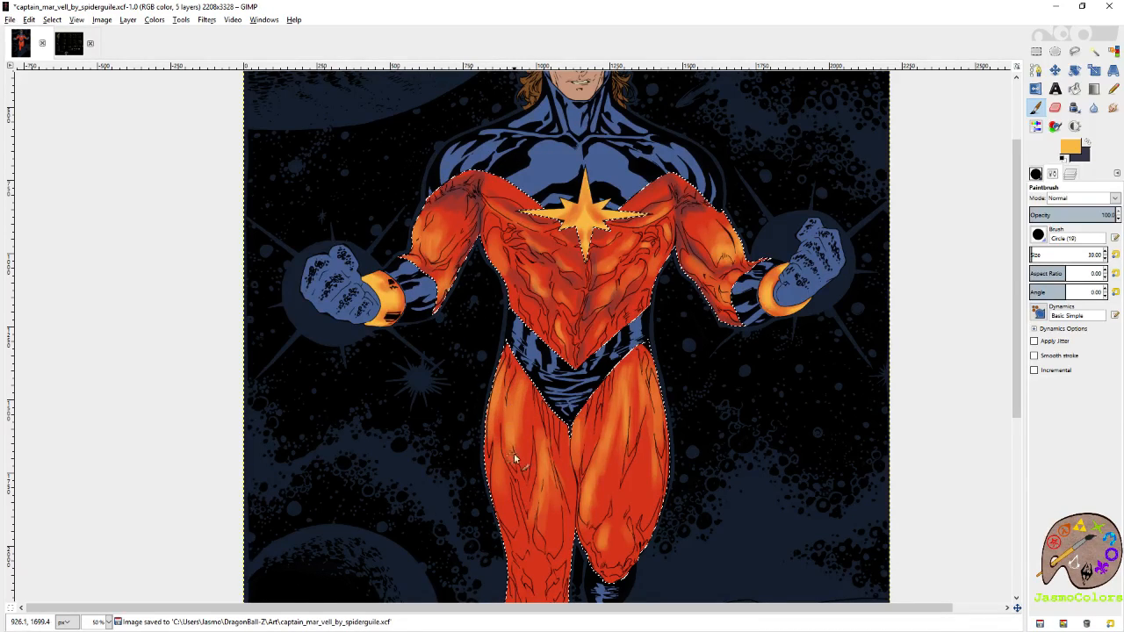
Paint yellow-orange highlights on the left-hand thigh and along the outer edge of the lower leg above the boot.
{"action": "scroll", "coordinate": [518, 418], "scroll_direction": "down", "scroll_amount": 3}
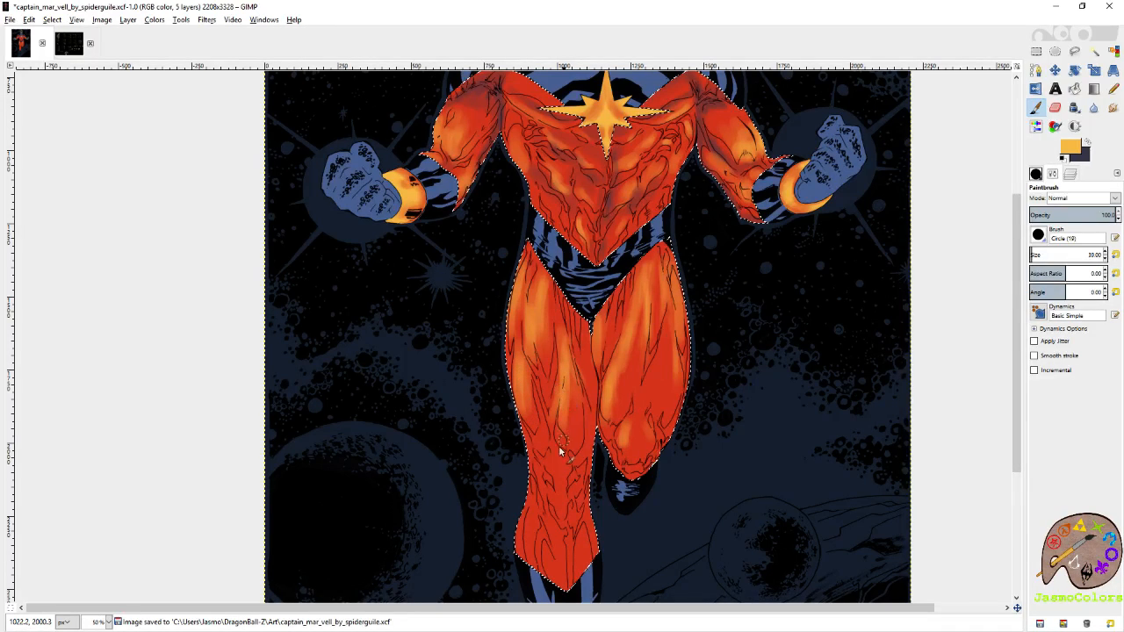
{"action": "scroll", "coordinate": [550, 470], "scroll_direction": "down", "scroll_amount": 3}
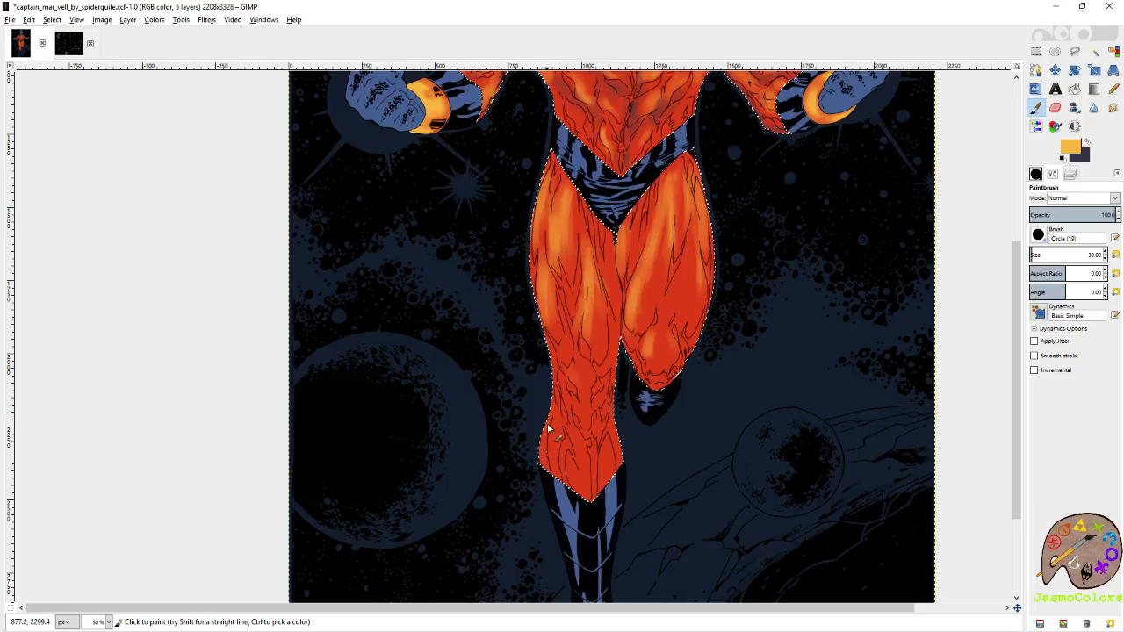
{"action": "scroll", "coordinate": [539, 394], "scroll_direction": "up", "scroll_amount": 5}
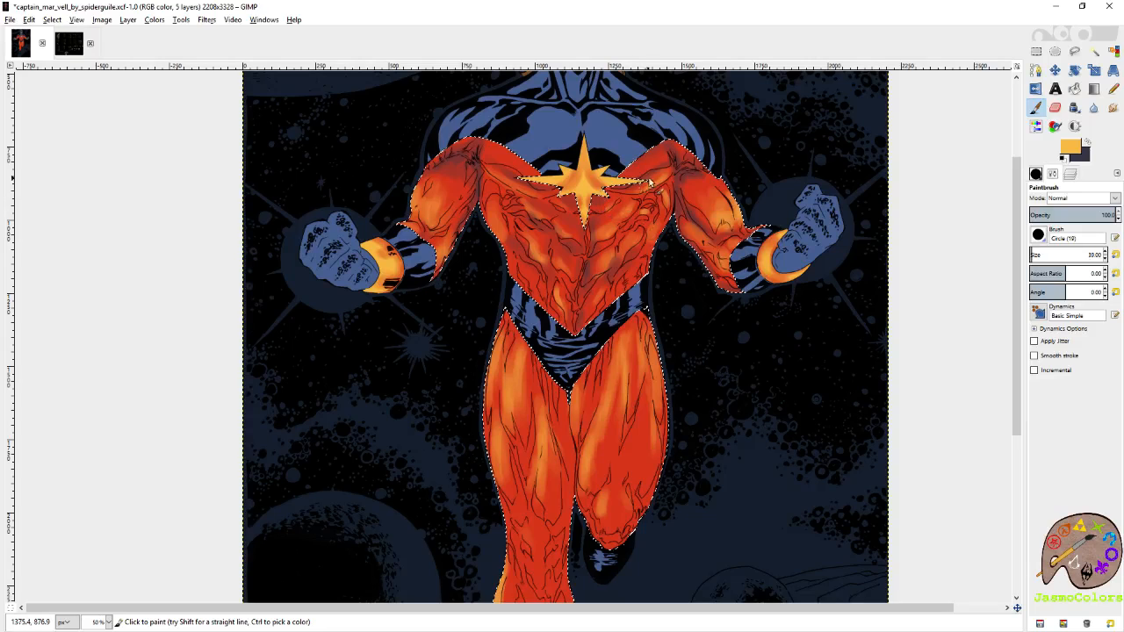
{"action": "scroll", "coordinate": [651, 182], "scroll_direction": "up", "scroll_amount": 2}
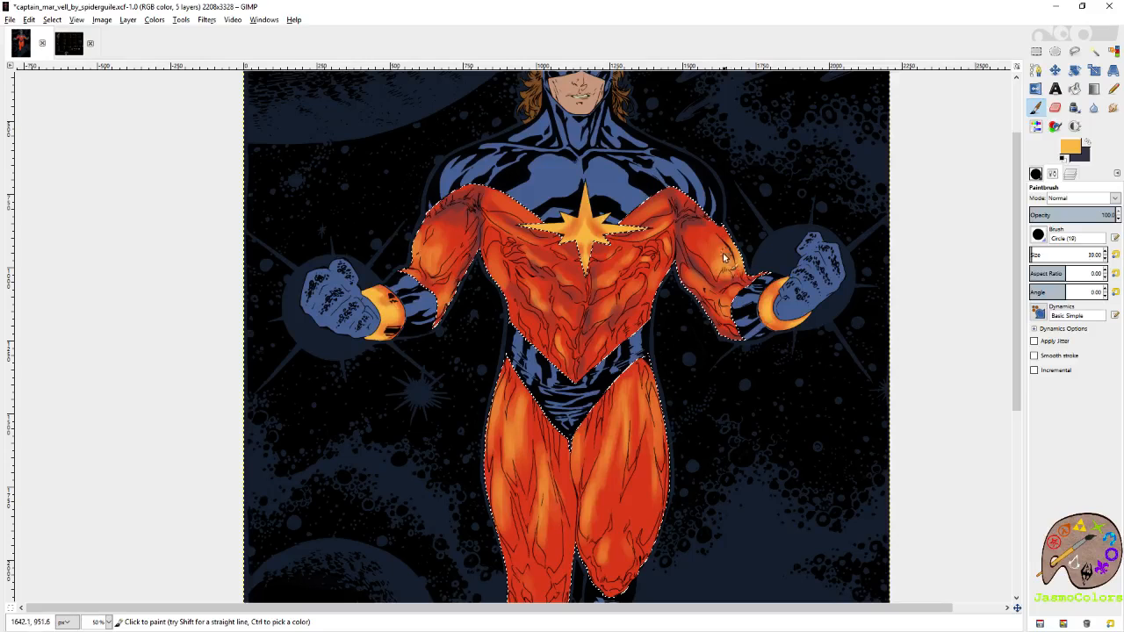
Paint slate purple shadows on the upper right-hand thigh and along the inner and middle folds of the left-hand thigh.
{"action": "left_click", "coordinate": [1087, 144]}
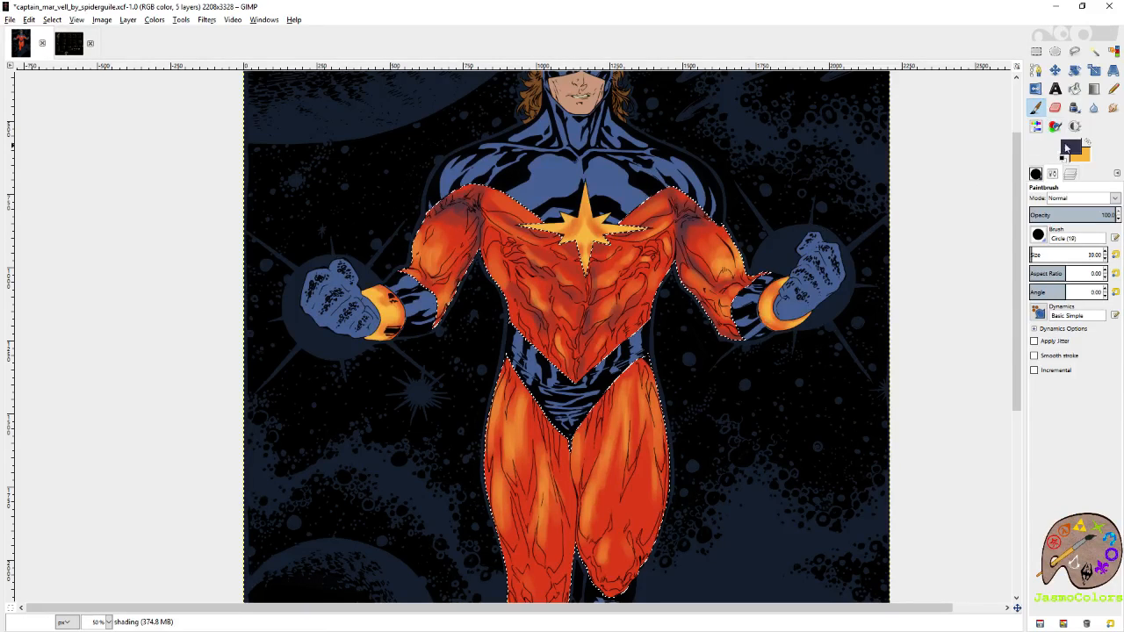
{"action": "key", "text": "x"}
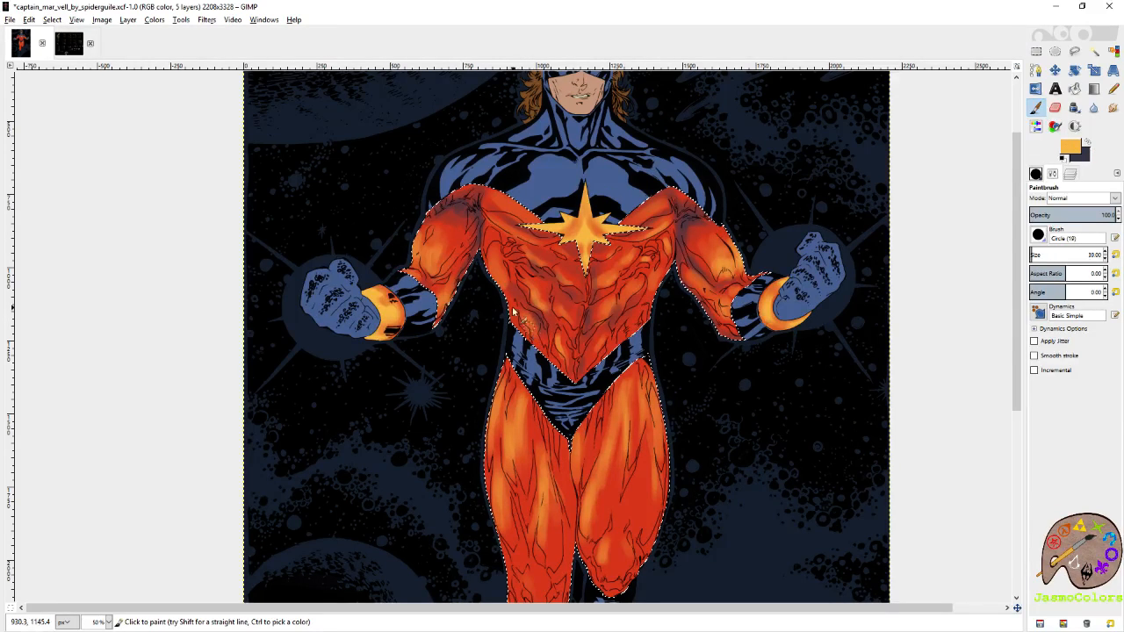
{"action": "left_click_drag", "start_coordinate": [653, 320], "coordinate": [689, 198]}
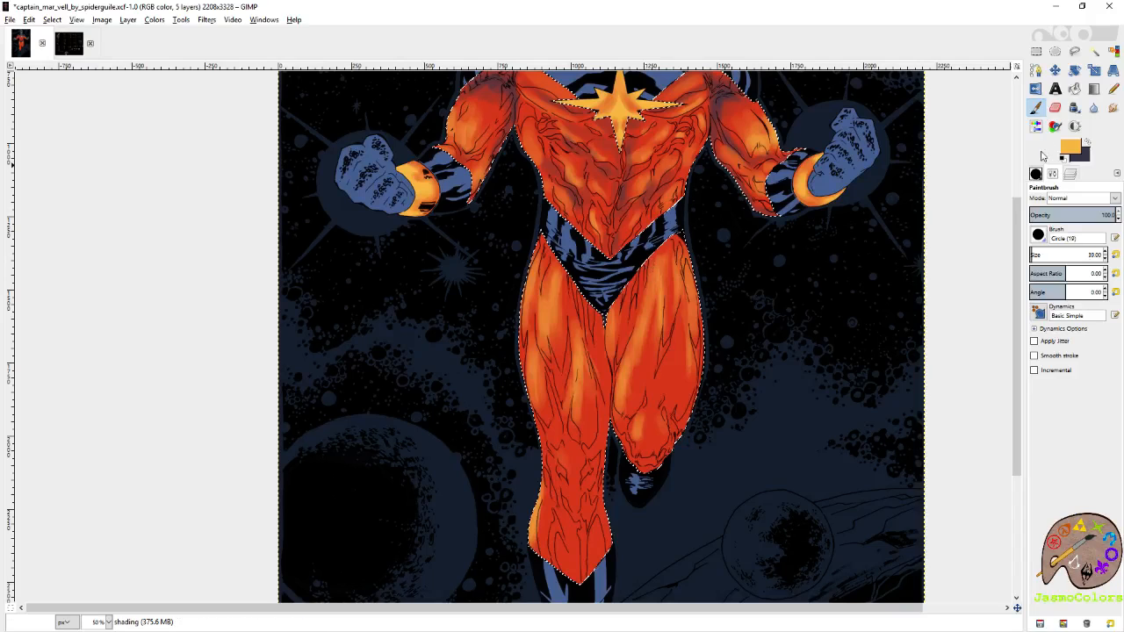
{"action": "left_click", "coordinate": [1088, 143]}
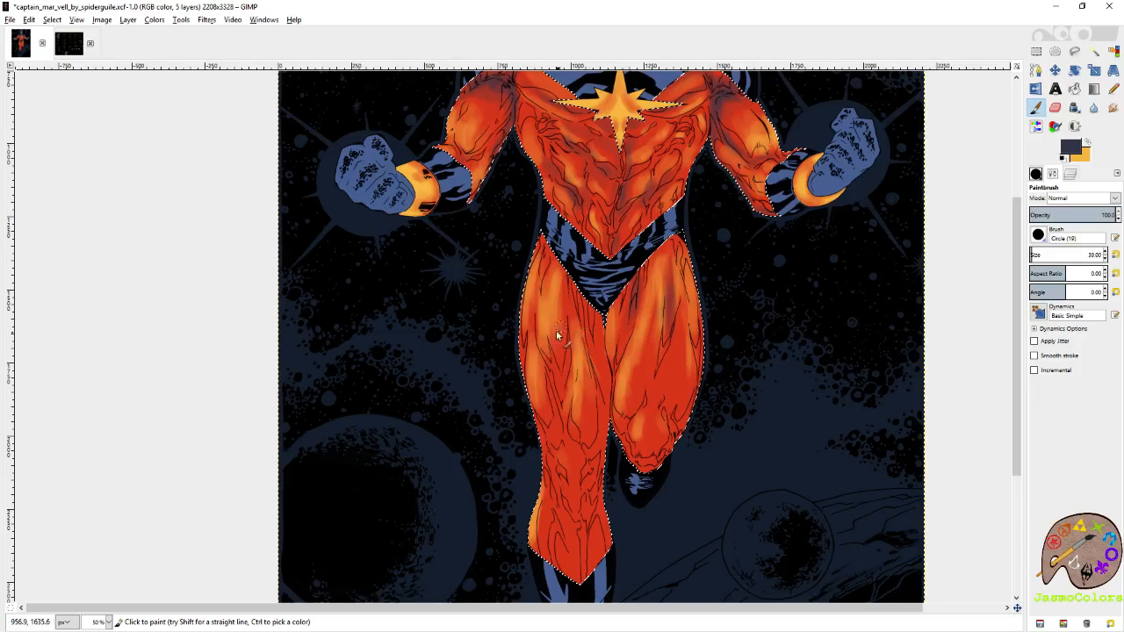
{"action": "mouse_move", "coordinate": [557, 328]}
{"action": "left_mouse_down"}
{"action": "mouse_move", "coordinate": [646, 242]}
{"action": "mouse_move", "coordinate": [672, 234]}
{"action": "mouse_move", "coordinate": [658, 222]}
{"action": "mouse_move", "coordinate": [688, 322]}
{"action": "left_mouse_up"}
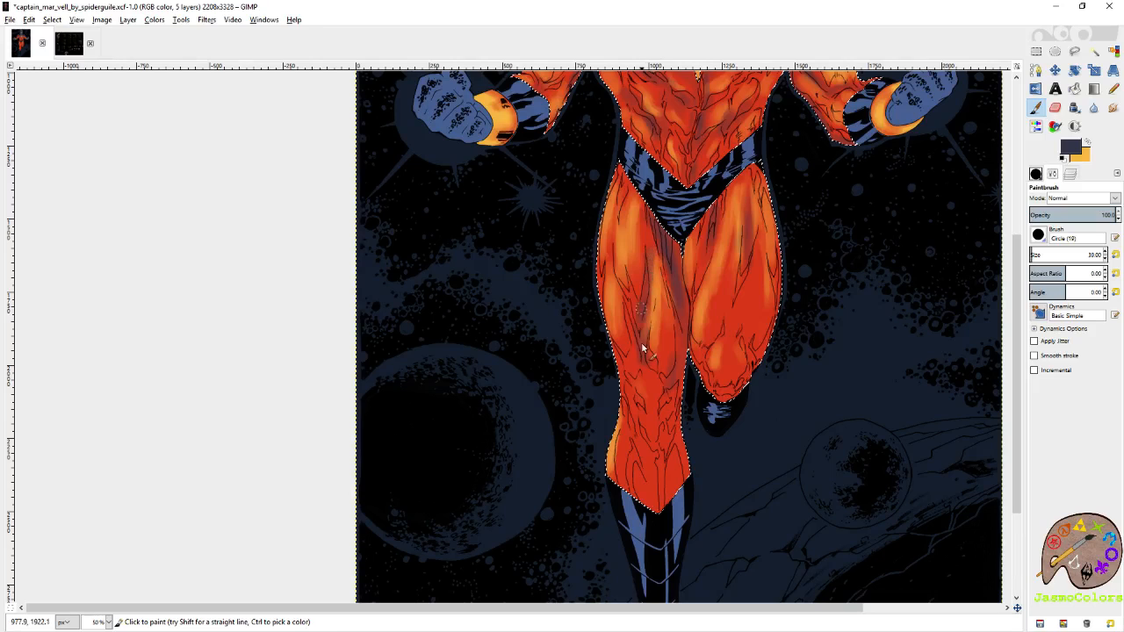
Paint slate purple shadows around the left-hand knee and down the inner side of the leg below it.
{"action": "scroll", "coordinate": [646, 299], "scroll_direction": "down", "scroll_amount": 2}
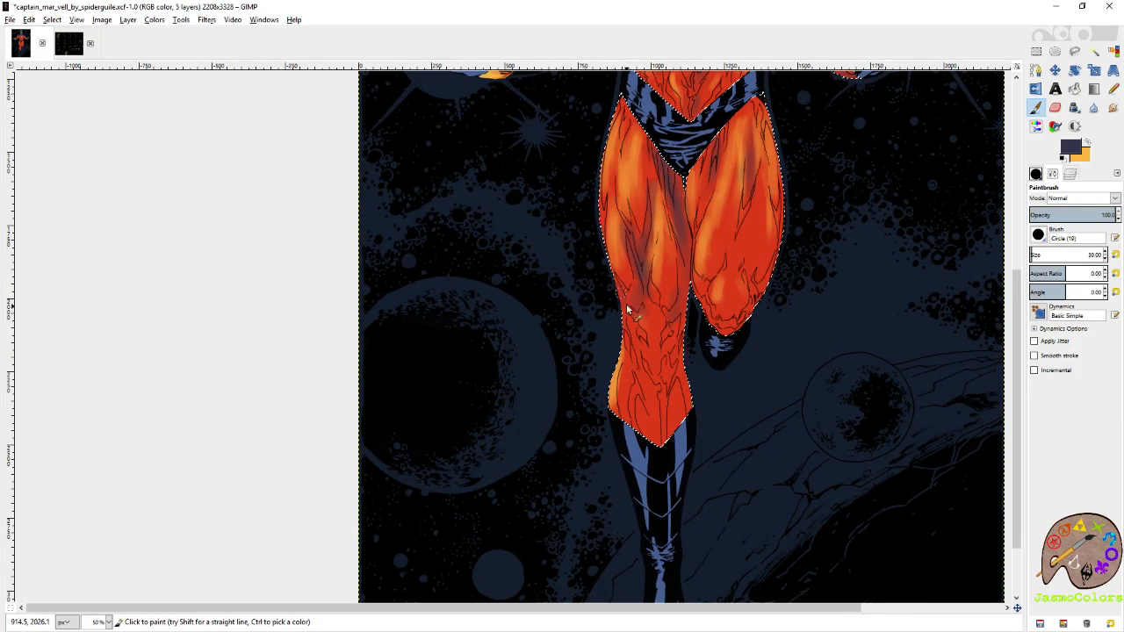
{"action": "left_click_drag", "start_coordinate": [626, 305], "coordinate": [637, 273]}
{"action": "left_click_drag", "start_coordinate": [672, 322], "coordinate": [678, 347]}
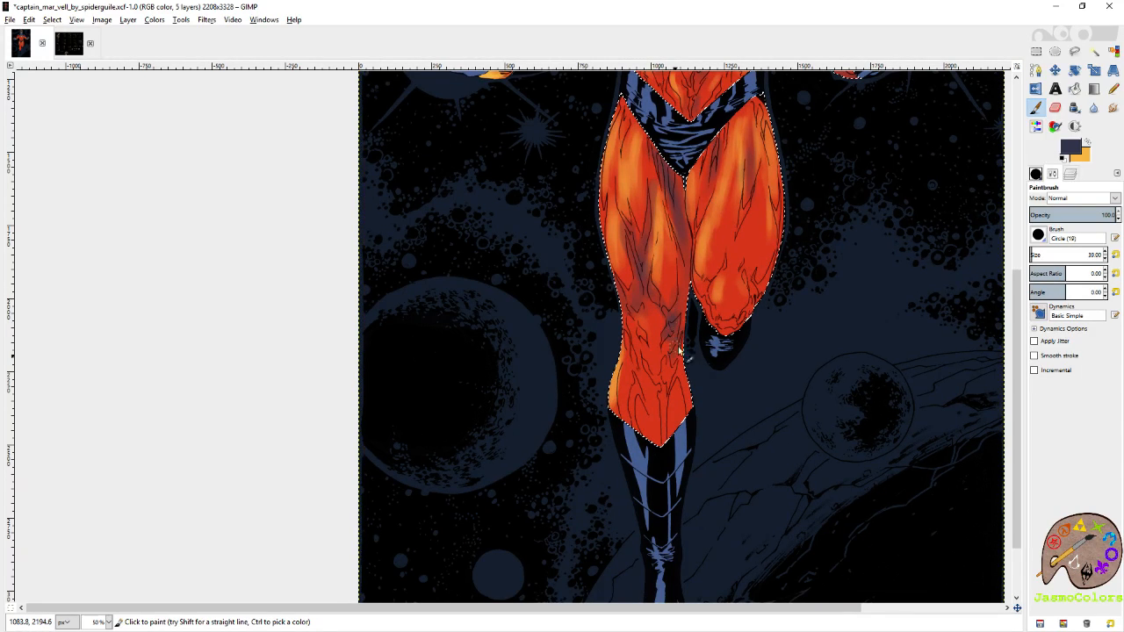
Switch to yellow-orange and paint highlights on the left-hand knee and the inner edge of the lower leg above the boot.
{"action": "left_click", "coordinate": [1087, 142]}
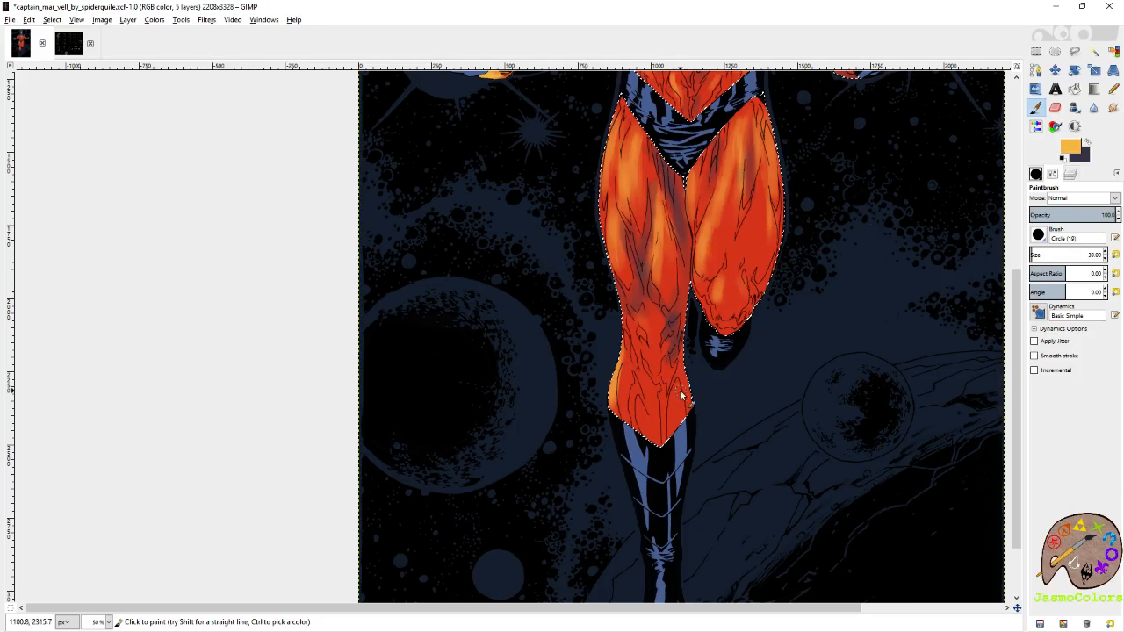
{"action": "mouse_move", "coordinate": [685, 393]}
{"action": "left_mouse_down"}
{"action": "mouse_move", "coordinate": [679, 411]}
{"action": "mouse_move", "coordinate": [683, 381]}
{"action": "mouse_move", "coordinate": [685, 392]}
{"action": "left_mouse_up"}
{"action": "mouse_move", "coordinate": [700, 326]}
{"action": "left_mouse_down"}
{"action": "mouse_move", "coordinate": [679, 364]}
{"action": "mouse_move", "coordinate": [639, 364]}
{"action": "left_mouse_up"}
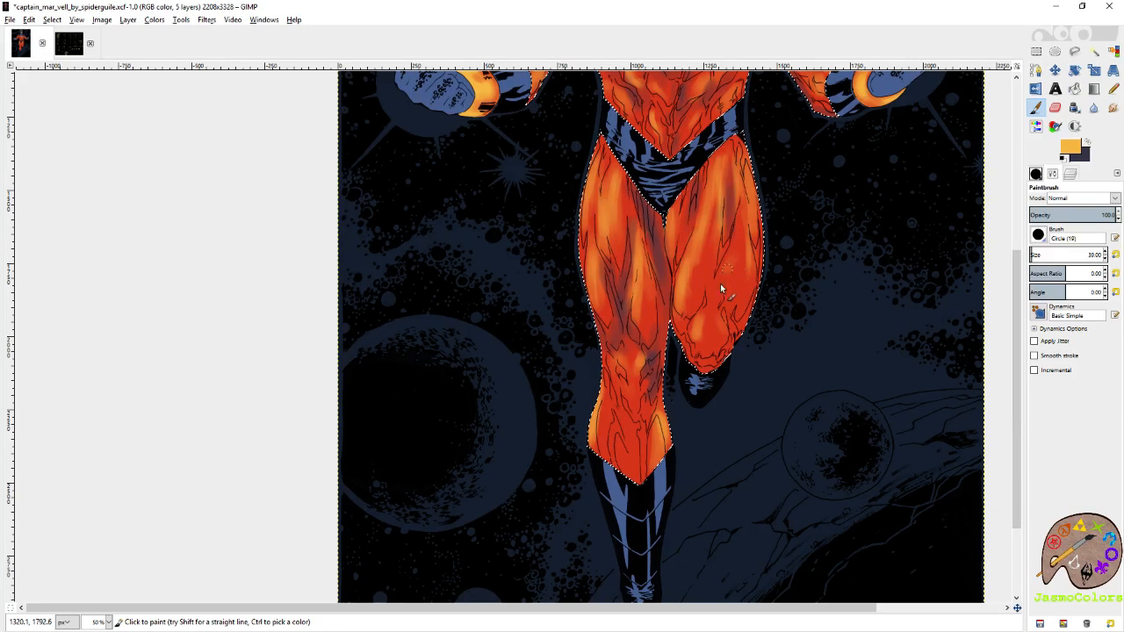
Switch to slate purple and paint shadows on the outer part of the right-hand thigh.
{"action": "key", "text": "x"}
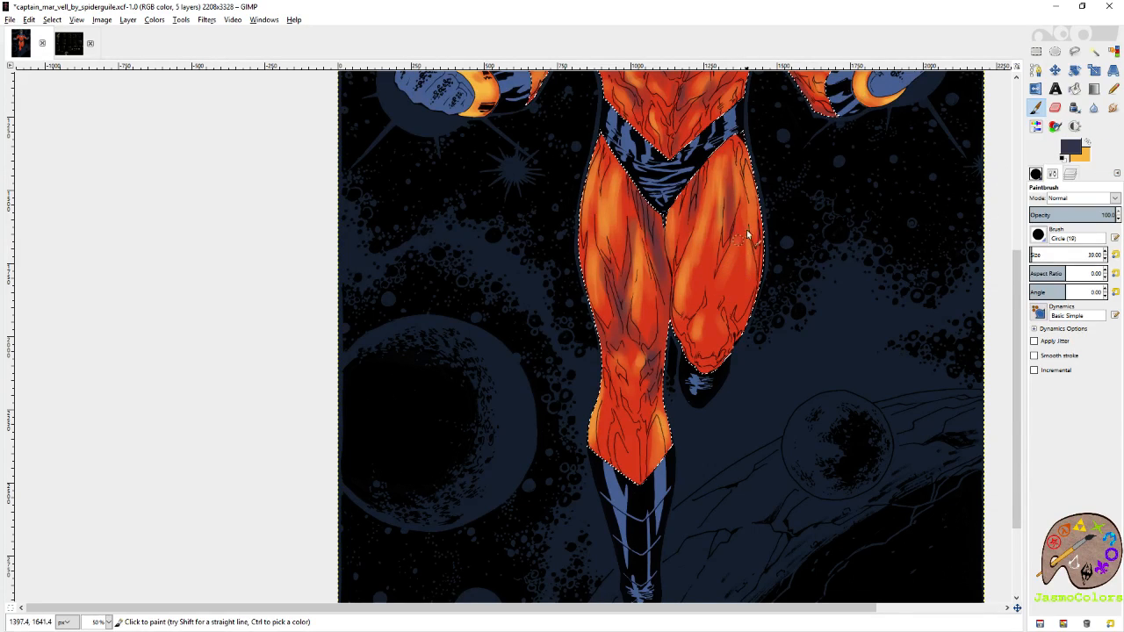
{"action": "mouse_move", "coordinate": [747, 238]}
{"action": "left_mouse_down"}
{"action": "mouse_move", "coordinate": [735, 260]}
{"action": "mouse_move", "coordinate": [726, 249]}
{"action": "left_mouse_up"}
{"action": "scroll", "coordinate": [721, 262], "scroll_direction": "up", "scroll_amount": 5}
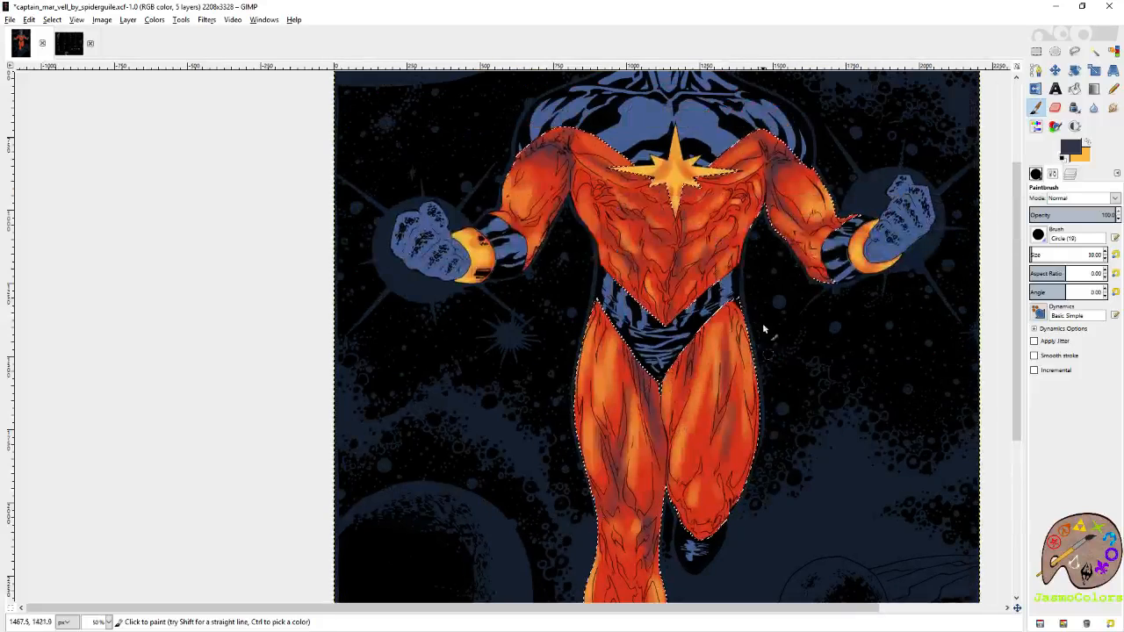
{"action": "scroll", "coordinate": [738, 286], "scroll_direction": "up", "scroll_amount": 2}
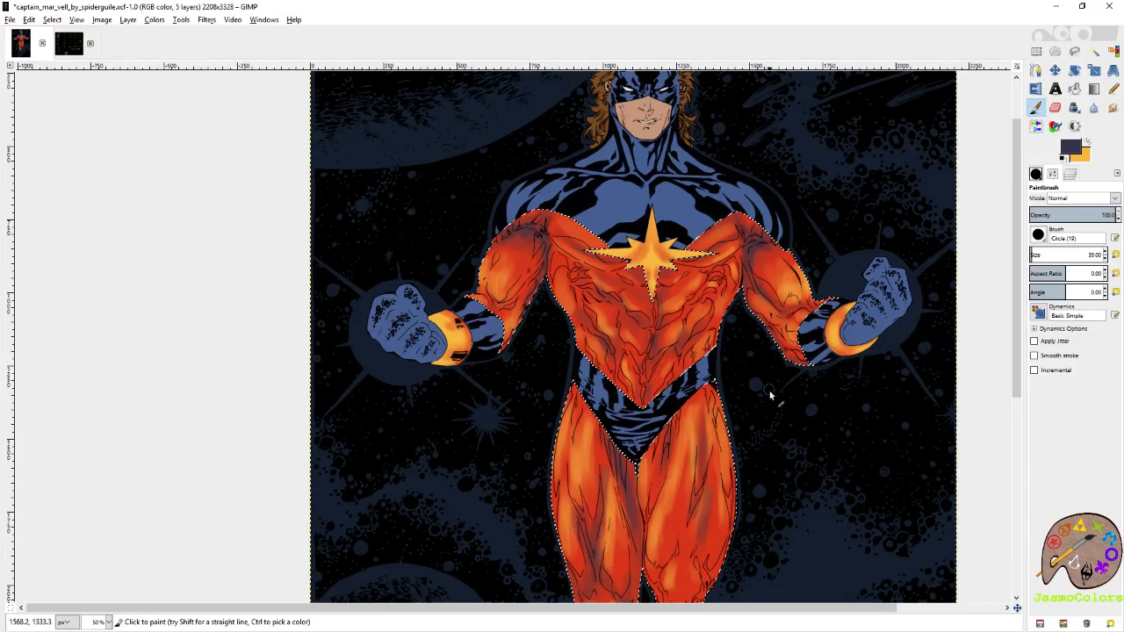
{"action": "mouse_move", "coordinate": [775, 297]}
{"action": "left_mouse_down"}
{"action": "mouse_move", "coordinate": [781, 280]}
{"action": "mouse_move", "coordinate": [780, 309]}
{"action": "mouse_move", "coordinate": [830, 345]}
{"action": "left_mouse_up"}
{"action": "key", "text": "ctrl+z"}
{"action": "key", "text": "ctrl+z"}
{"action": "mouse_move", "coordinate": [761, 281]}
{"action": "left_mouse_down"}
{"action": "mouse_move", "coordinate": [779, 303]}
{"action": "mouse_move", "coordinate": [802, 306]}
{"action": "mouse_move", "coordinate": [790, 259]}
{"action": "left_mouse_up"}
{"action": "key", "text": "ctrl+z"}
{"action": "scroll", "coordinate": [605, 352], "scroll_direction": "down", "scroll_amount": 2}
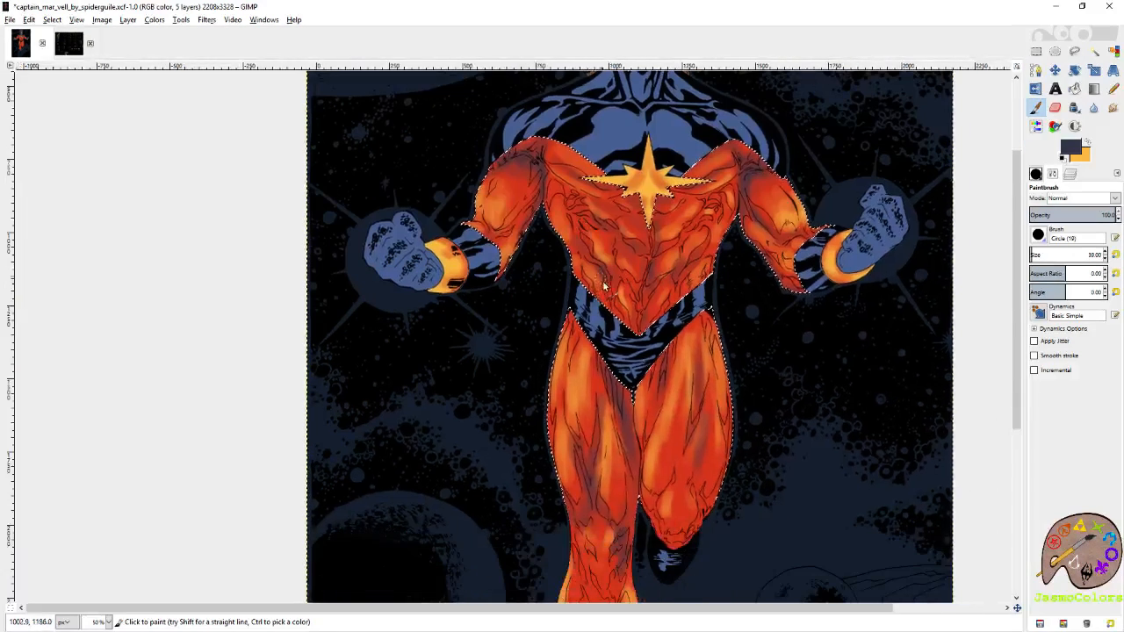
{"action": "left_click_drag", "start_coordinate": [505, 195], "coordinate": [492, 185]}
{"action": "key", "text": "ctrl+z"}
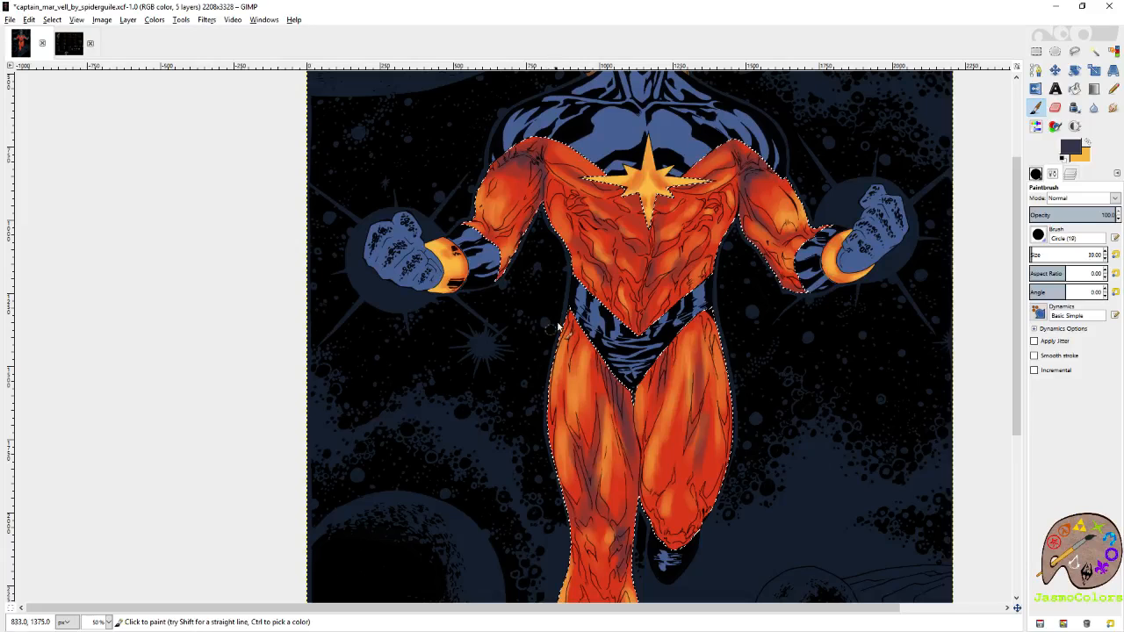
{"action": "left_click_drag", "start_coordinate": [717, 199], "coordinate": [696, 234]}
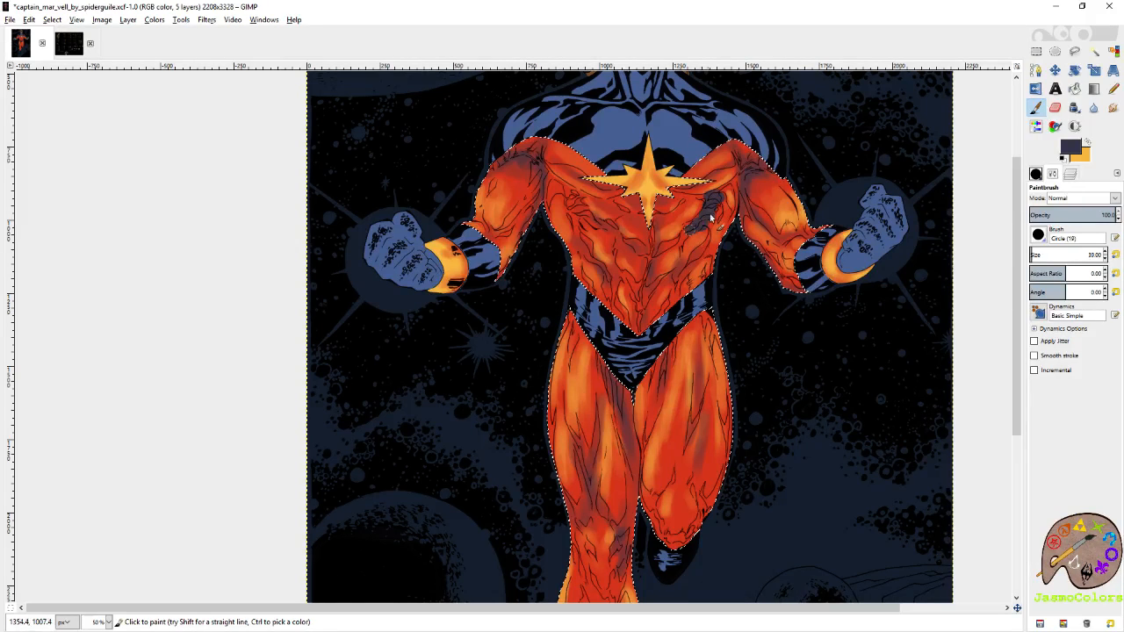
{"action": "key", "text": "ctrl+z"}
Paint slate purple shadows down the right-hand thigh to its knee and along the inner edges of both thighs.
{"action": "scroll", "coordinate": [716, 263], "scroll_direction": "down", "scroll_amount": 3}
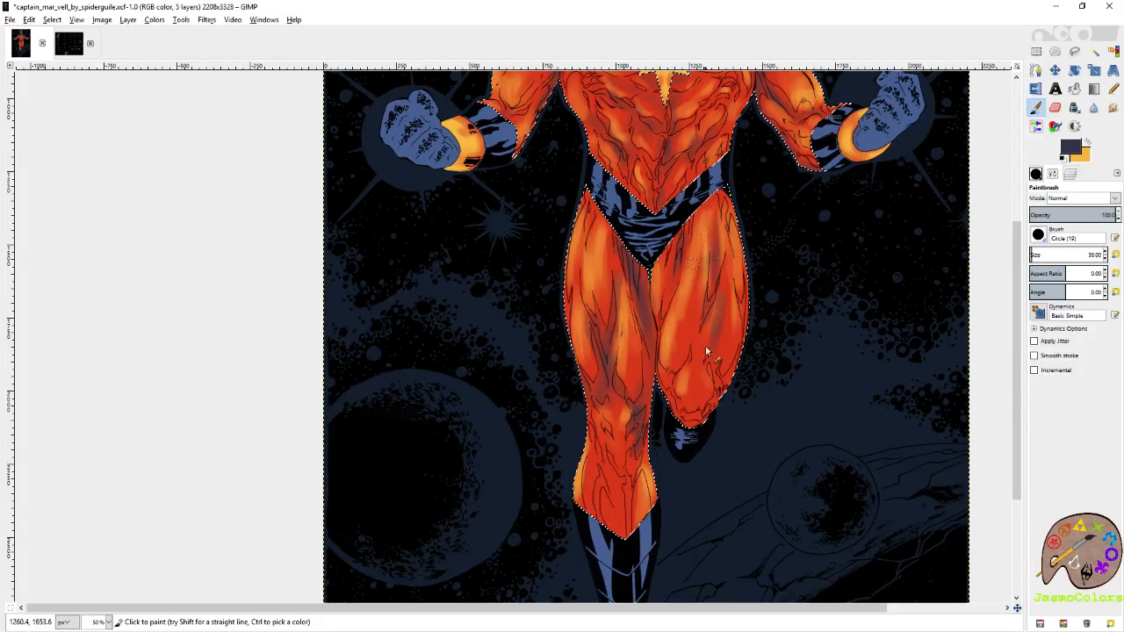
{"action": "mouse_move", "coordinate": [713, 288]}
{"action": "left_mouse_down"}
{"action": "mouse_move", "coordinate": [703, 363]}
{"action": "mouse_move", "coordinate": [707, 344]}
{"action": "mouse_move", "coordinate": [694, 360]}
{"action": "mouse_move", "coordinate": [697, 427]}
{"action": "mouse_move", "coordinate": [683, 428]}
{"action": "mouse_move", "coordinate": [681, 404]}
{"action": "left_mouse_up"}
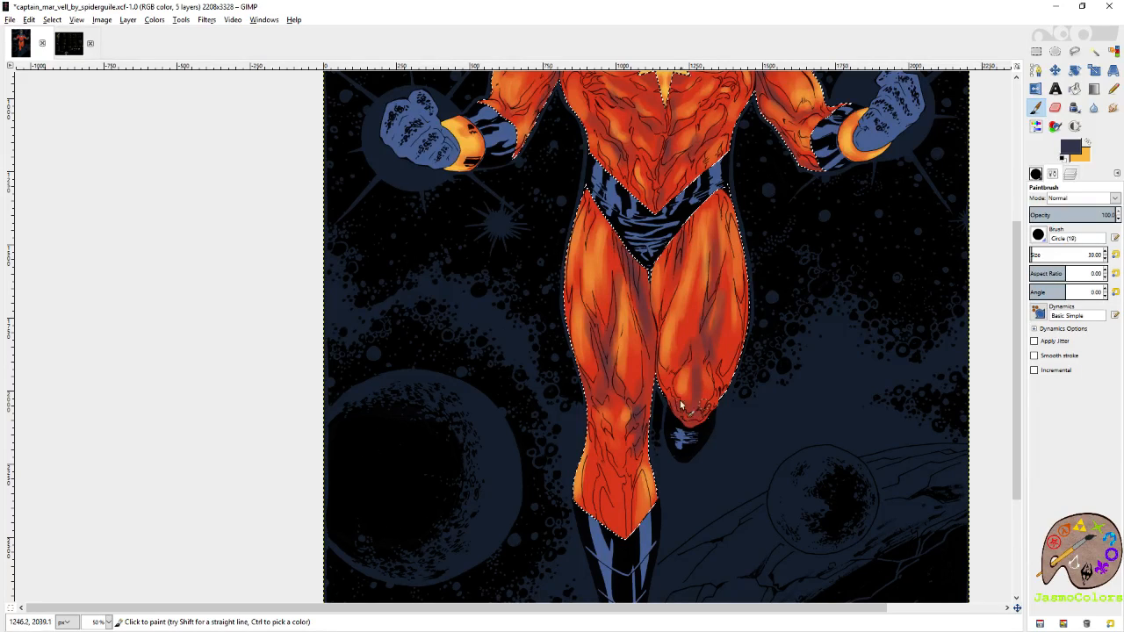
{"action": "mouse_move", "coordinate": [692, 356]}
{"action": "left_mouse_down"}
{"action": "mouse_move", "coordinate": [663, 396]}
{"action": "mouse_move", "coordinate": [649, 351]}
{"action": "mouse_move", "coordinate": [639, 397]}
{"action": "left_mouse_up"}
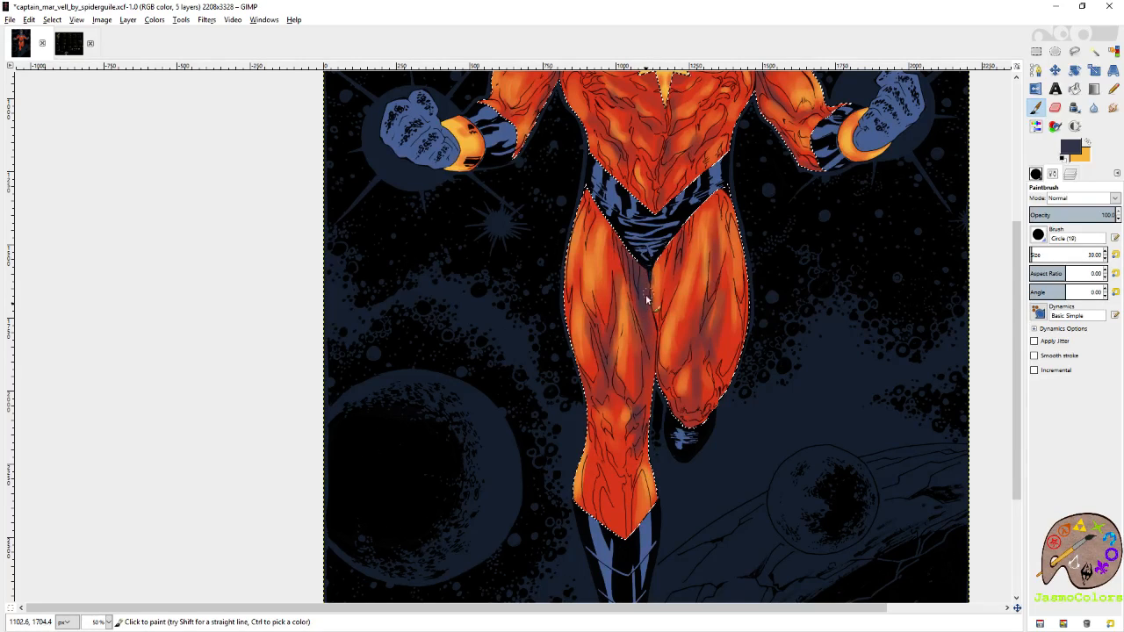
{"action": "mouse_move", "coordinate": [675, 248]}
{"action": "left_mouse_down"}
{"action": "mouse_move", "coordinate": [654, 327]}
{"action": "mouse_move", "coordinate": [629, 255]}
{"action": "mouse_move", "coordinate": [615, 294]}
{"action": "left_mouse_up"}
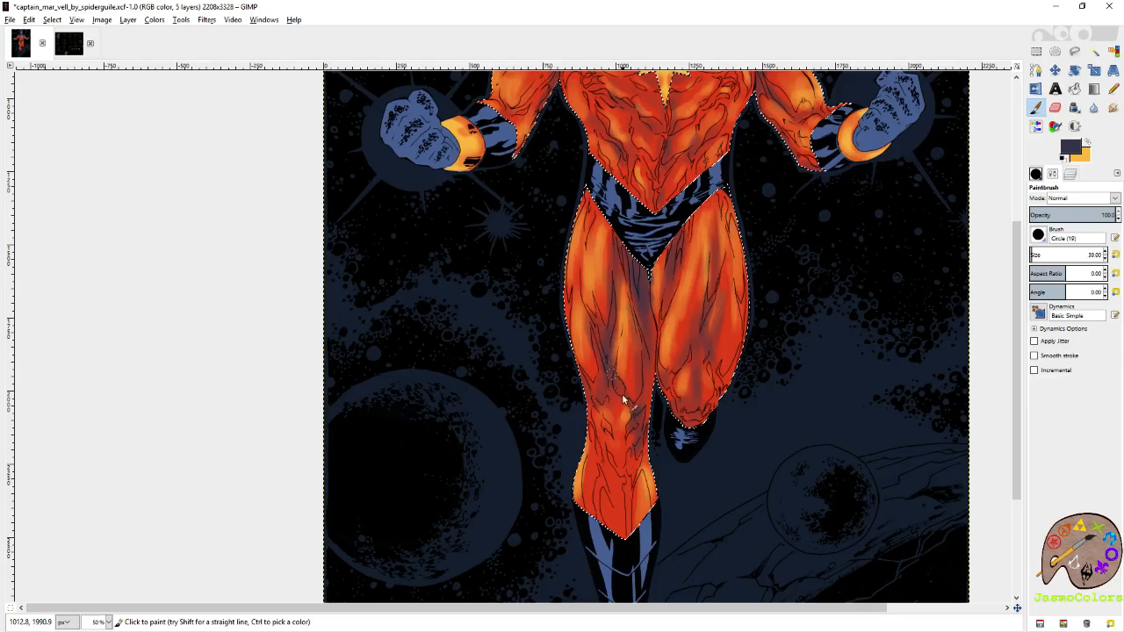
Paint slate purple shadows below the left-hand knee and down the middle of the lower leg to the boot.
{"action": "left_click_drag", "start_coordinate": [623, 399], "coordinate": [634, 397]}
{"action": "mouse_move", "coordinate": [642, 468]}
{"action": "left_mouse_down"}
{"action": "mouse_move", "coordinate": [662, 392]}
{"action": "mouse_move", "coordinate": [654, 370]}
{"action": "mouse_move", "coordinate": [651, 421]}
{"action": "left_mouse_up"}
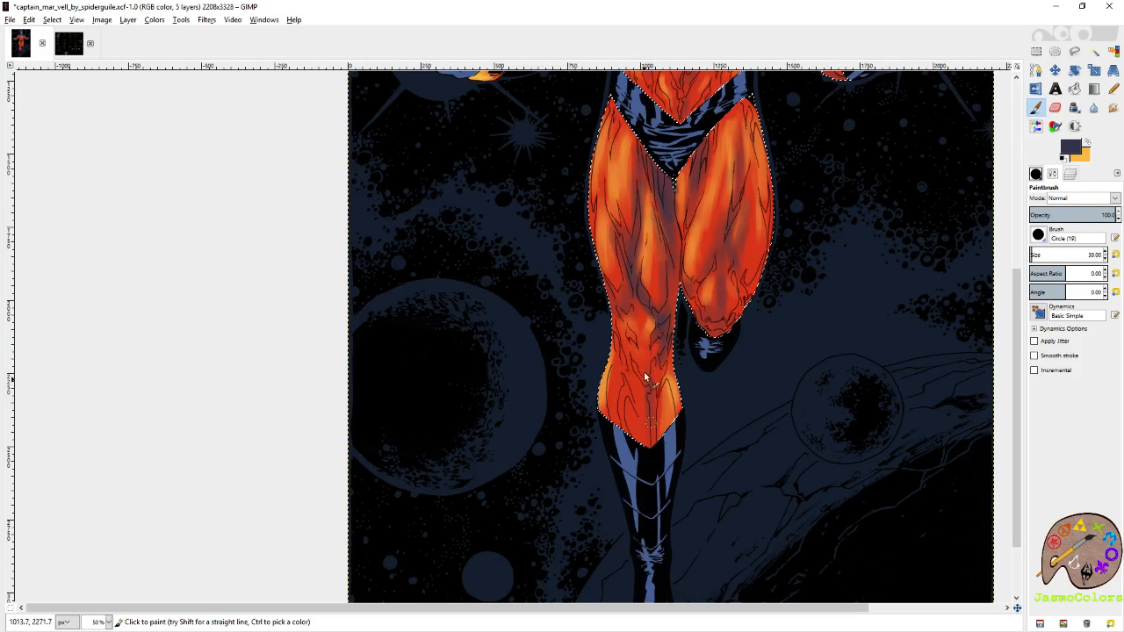
{"action": "mouse_move", "coordinate": [644, 360]}
{"action": "left_mouse_down"}
{"action": "mouse_move", "coordinate": [646, 398]}
{"action": "mouse_move", "coordinate": [628, 390]}
{"action": "mouse_move", "coordinate": [621, 416]}
{"action": "left_mouse_up"}
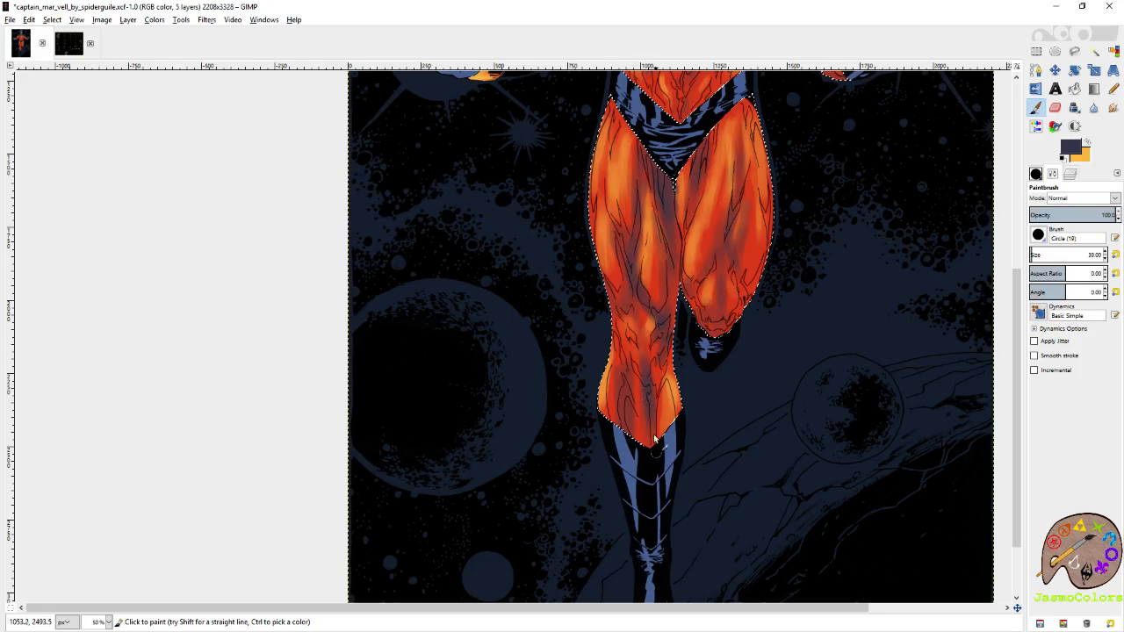
Check the whole figure's shading and save the artwork file.
{"action": "scroll", "coordinate": [663, 351], "scroll_direction": "up", "scroll_amount": 2}
{"action": "scroll", "coordinate": [689, 277], "scroll_direction": "up", "scroll_amount": 3}
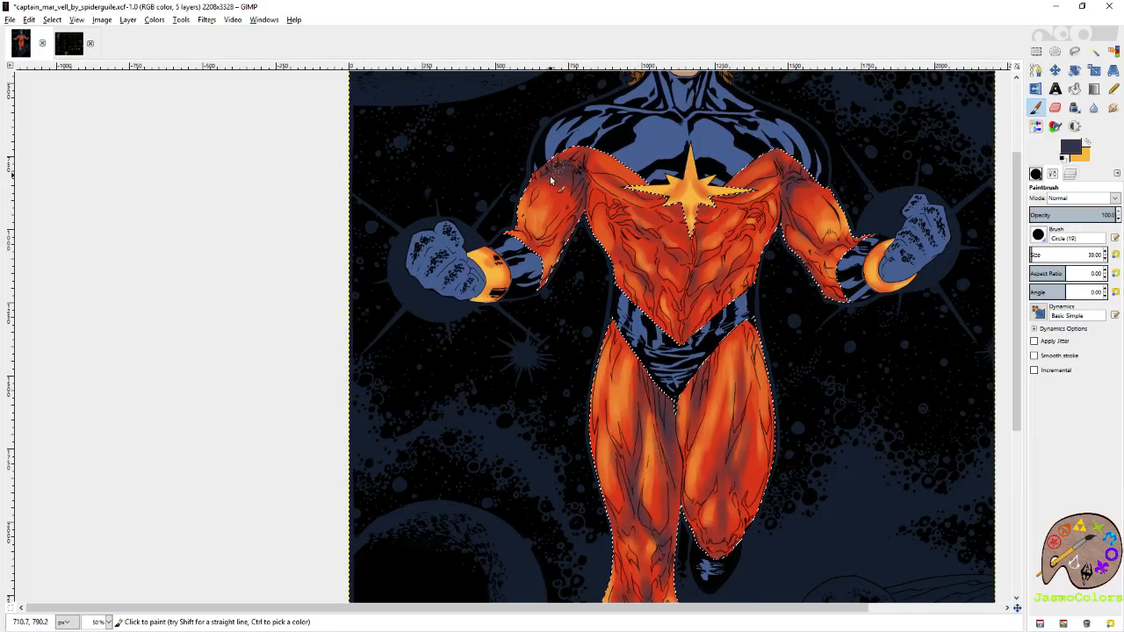
{"action": "scroll", "coordinate": [551, 180], "scroll_direction": "up", "scroll_amount": 2}
{"action": "scroll", "coordinate": [559, 290], "scroll_direction": "right", "scroll_amount": 2}
{"action": "scroll", "coordinate": [720, 255], "scroll_direction": "down", "scroll_amount": 1}
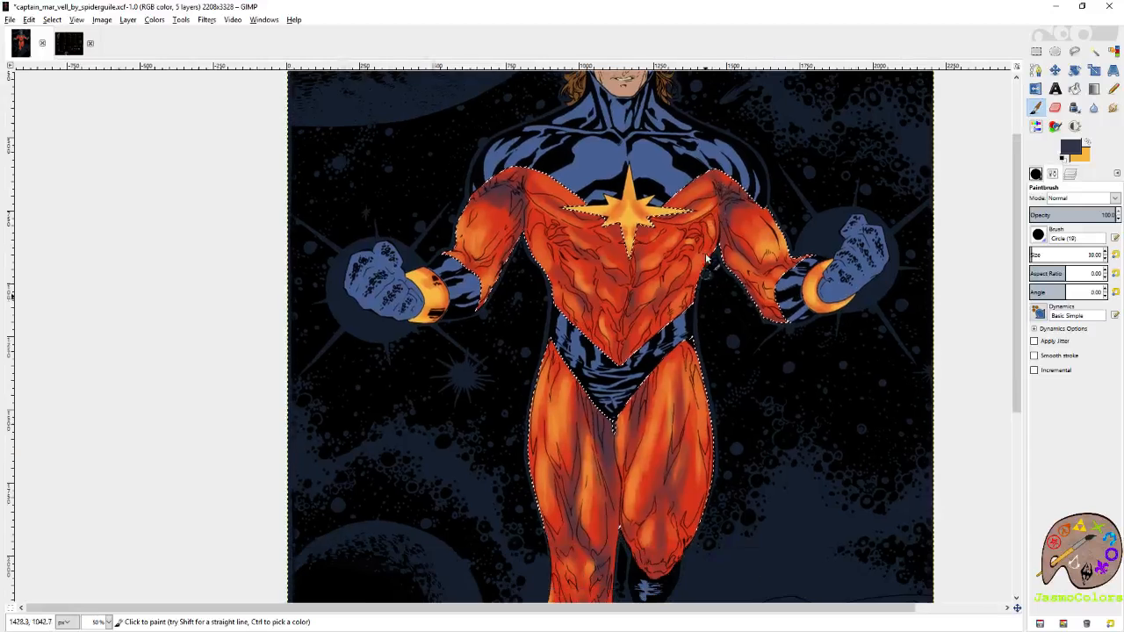
{"action": "key", "text": "m"}
{"action": "scroll", "coordinate": [633, 253], "scroll_direction": "down", "scroll_amount": 5}
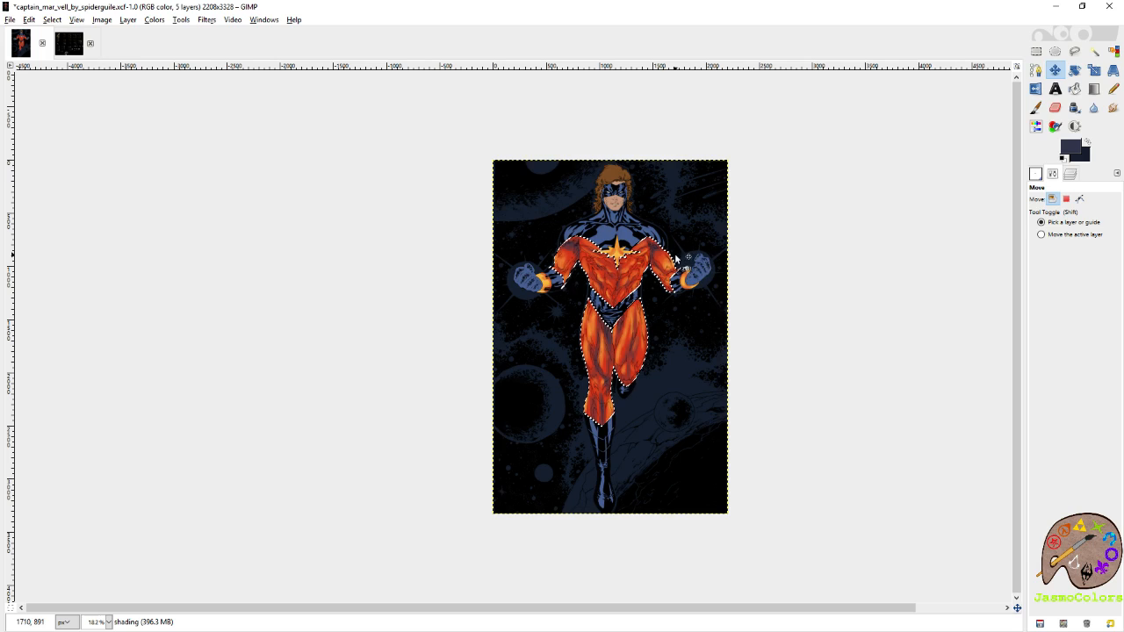
{"action": "scroll", "coordinate": [613, 338], "scroll_direction": "up", "scroll_amount": 1}
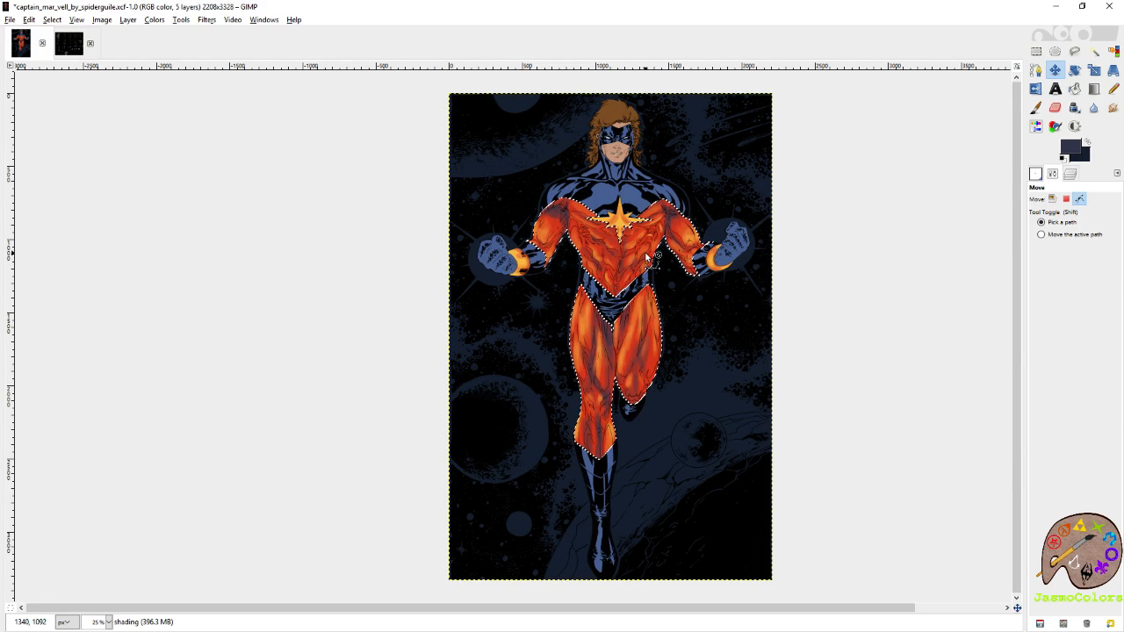
{"action": "key", "text": "ctrl+s"}
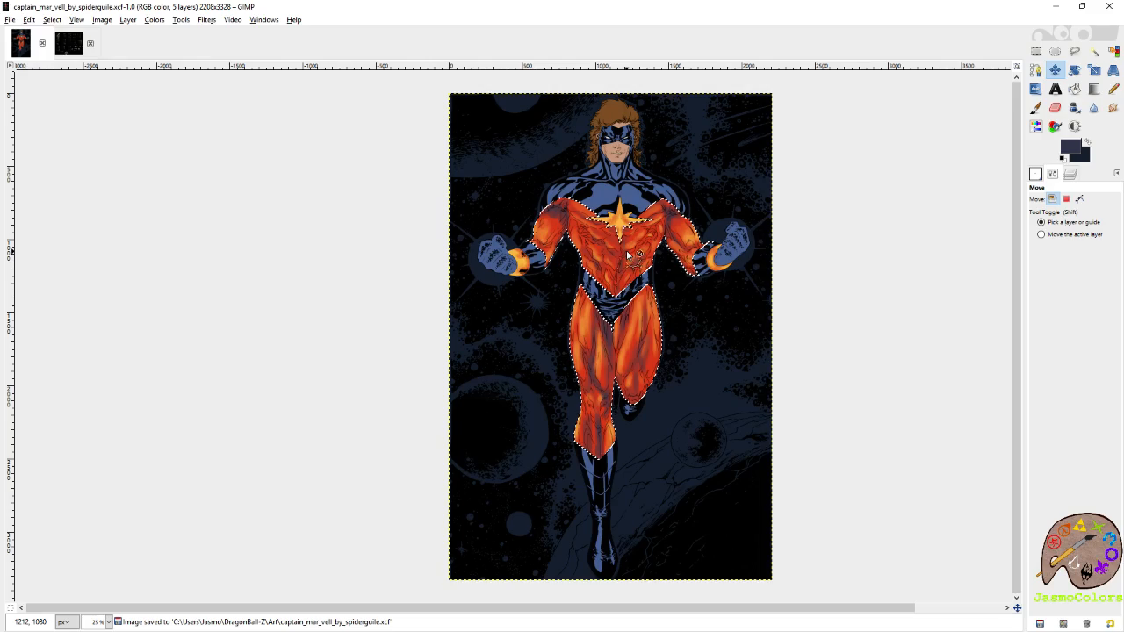
Return to the Paintbrush, set its size to 21, and paint a slate purple shadow in the fold on the right-hand torso.
{"action": "scroll", "coordinate": [628, 254], "scroll_direction": "up", "scroll_amount": 4}
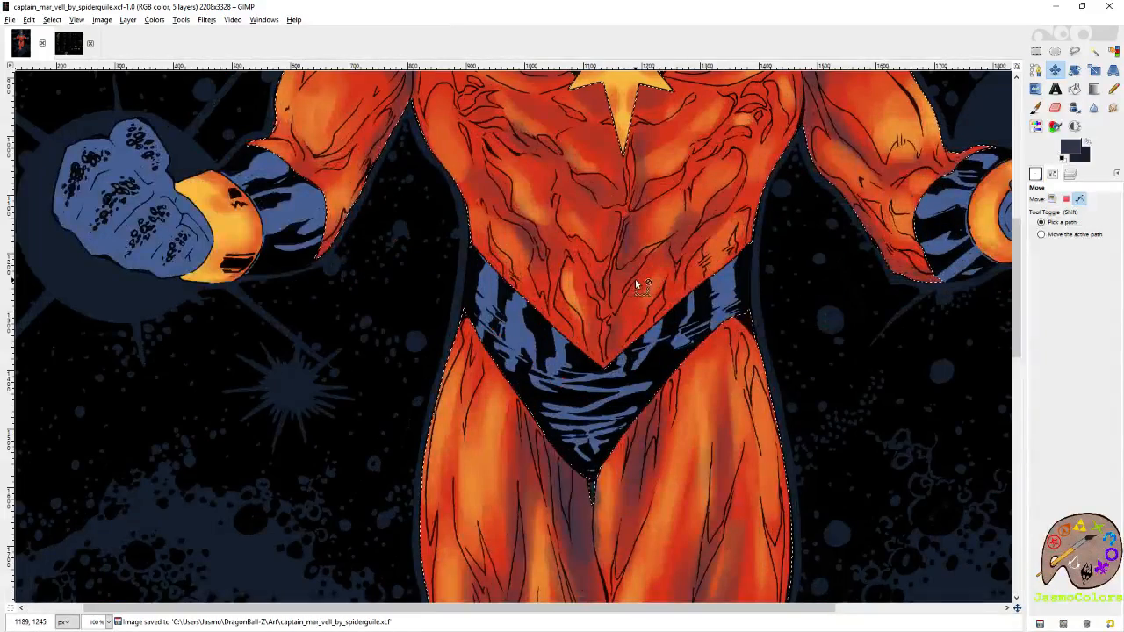
{"action": "scroll", "coordinate": [635, 279], "scroll_direction": "up", "scroll_amount": 1}
{"action": "key", "text": "p"}
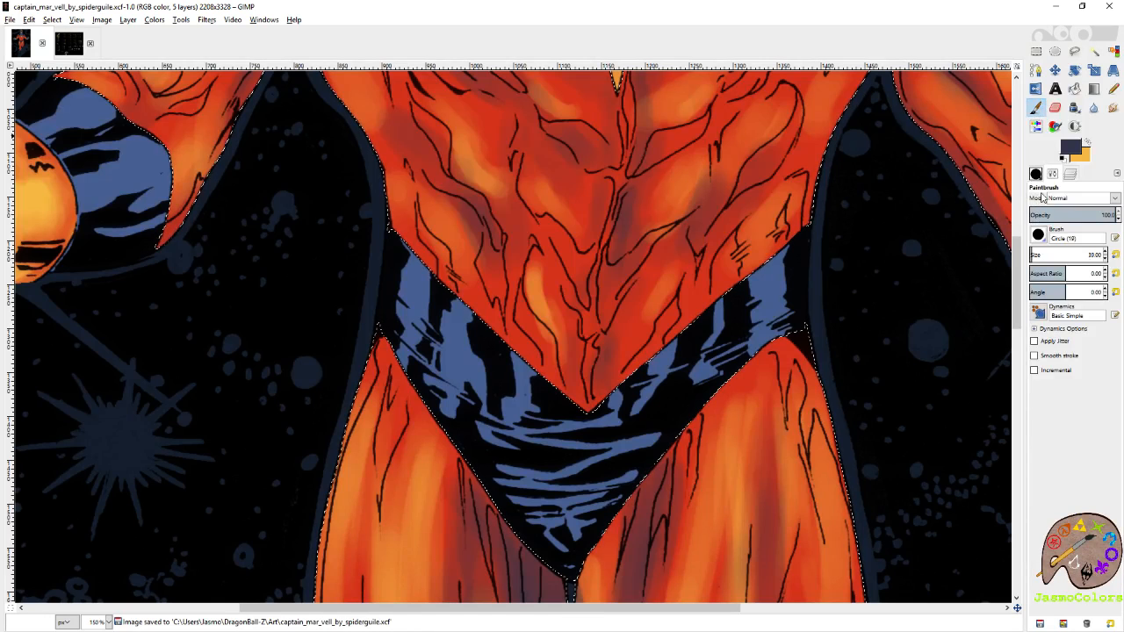
{"action": "left_click", "coordinate": [1116, 256]}
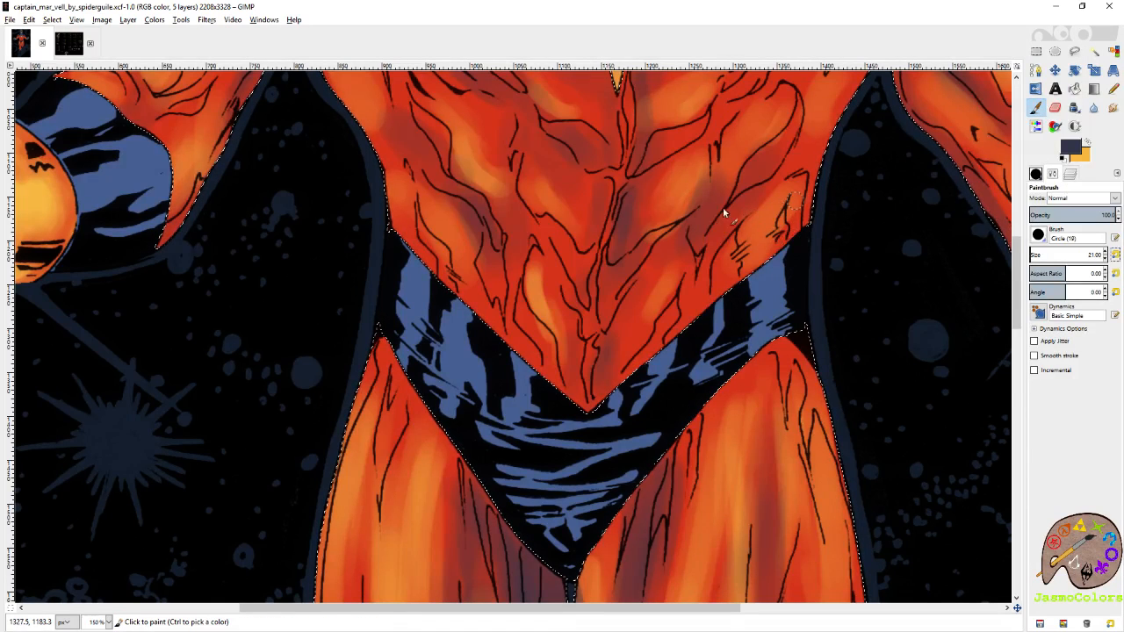
{"action": "scroll", "coordinate": [755, 246], "scroll_direction": "up", "scroll_amount": 2}
{"action": "left_click_drag", "start_coordinate": [779, 266], "coordinate": [763, 273]}
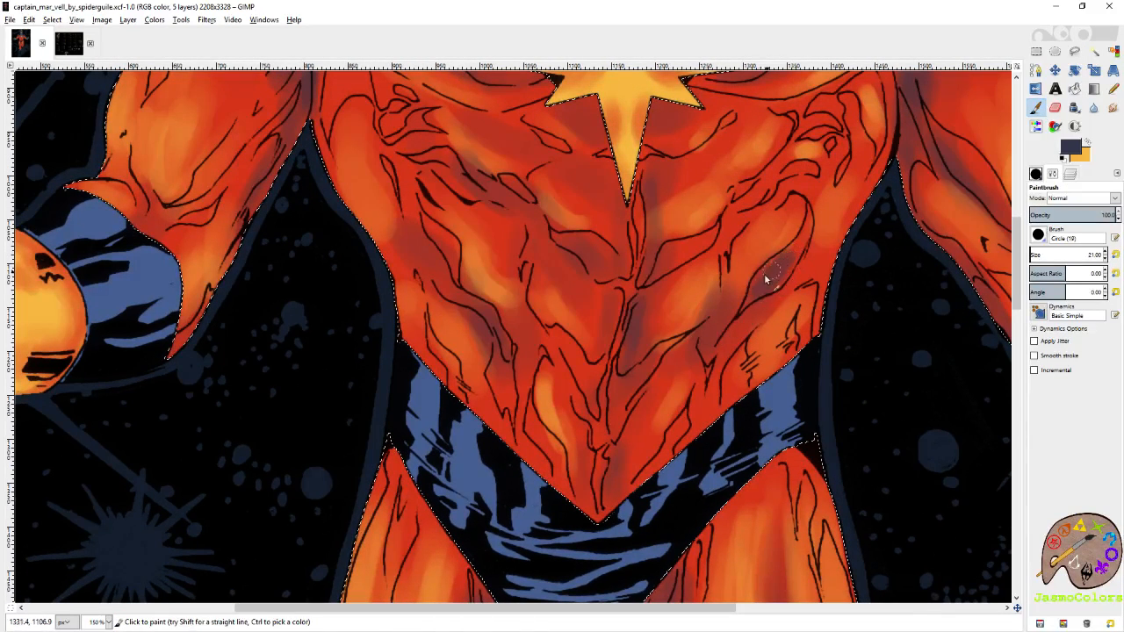
Choose the Circle (01) brush and paint sharper slate purple shadows inside the right-hand torso fold and small upper chest folds.
{"action": "left_click", "coordinate": [1036, 174]}
{"action": "left_click", "coordinate": [1100, 301]}
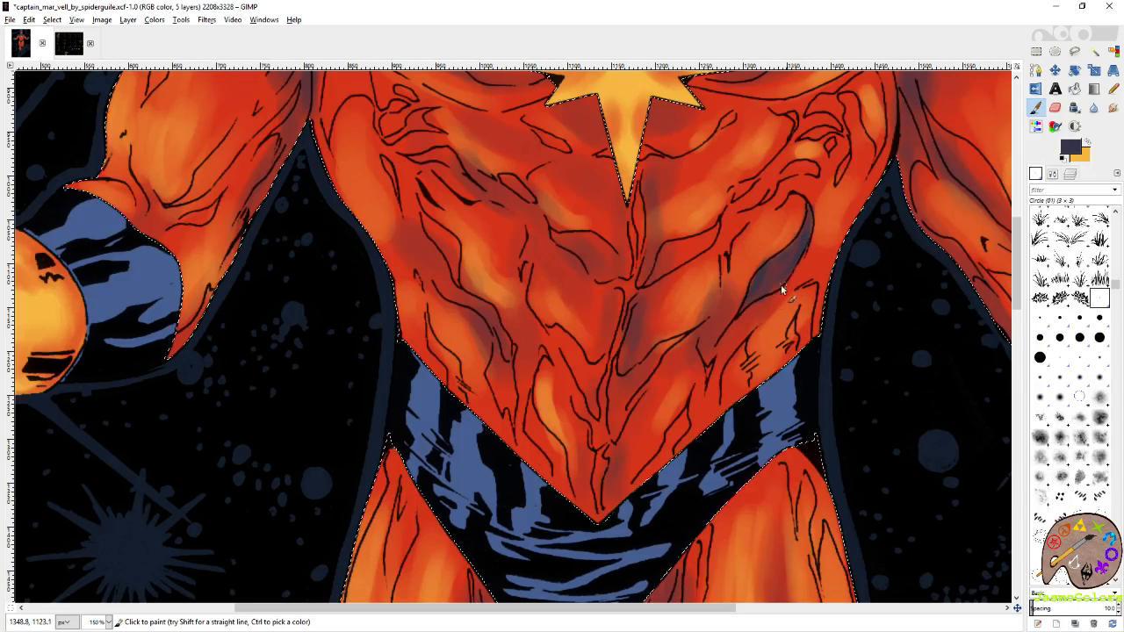
{"action": "mouse_move", "coordinate": [839, 146]}
{"action": "left_mouse_down"}
{"action": "mouse_move", "coordinate": [814, 247]}
{"action": "mouse_move", "coordinate": [783, 234]}
{"action": "left_mouse_up"}
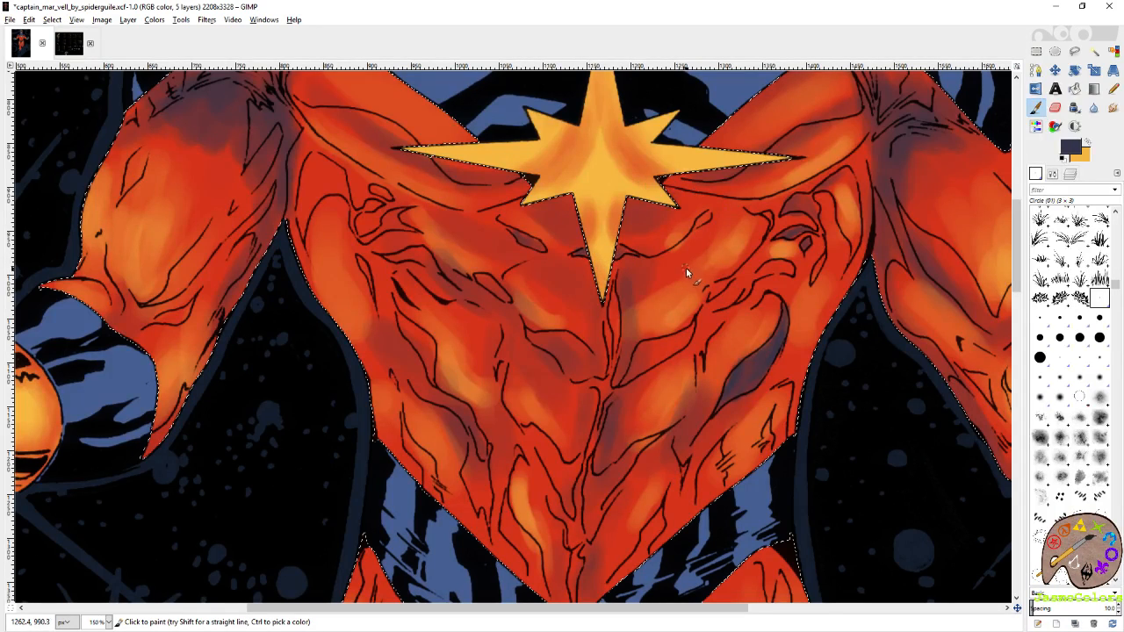
{"action": "mouse_move", "coordinate": [683, 269]}
{"action": "left_mouse_down"}
{"action": "mouse_move", "coordinate": [712, 252]}
{"action": "mouse_move", "coordinate": [653, 294]}
{"action": "left_mouse_up"}
{"action": "key", "text": "ctrl+z"}
Paint slate purple shadows inside the small folds on both sides of the chest around the star's lower point.
{"action": "mouse_move", "coordinate": [359, 165]}
{"action": "left_mouse_down"}
{"action": "mouse_move", "coordinate": [373, 166]}
{"action": "mouse_move", "coordinate": [447, 269]}
{"action": "left_mouse_up"}
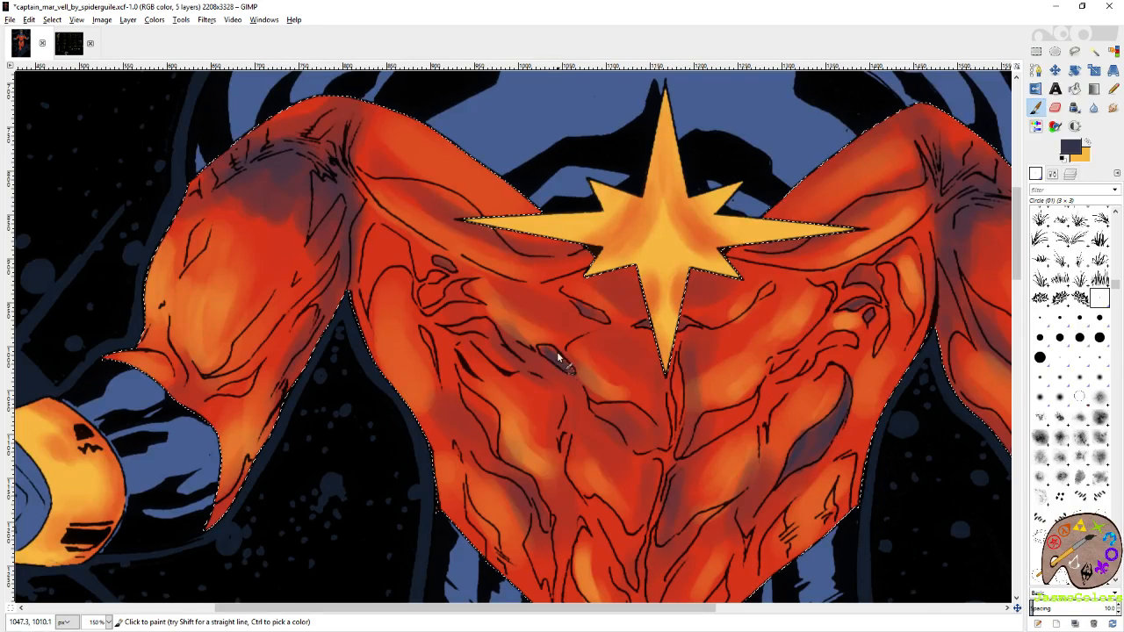
{"action": "left_click_drag", "start_coordinate": [602, 431], "coordinate": [525, 318]}
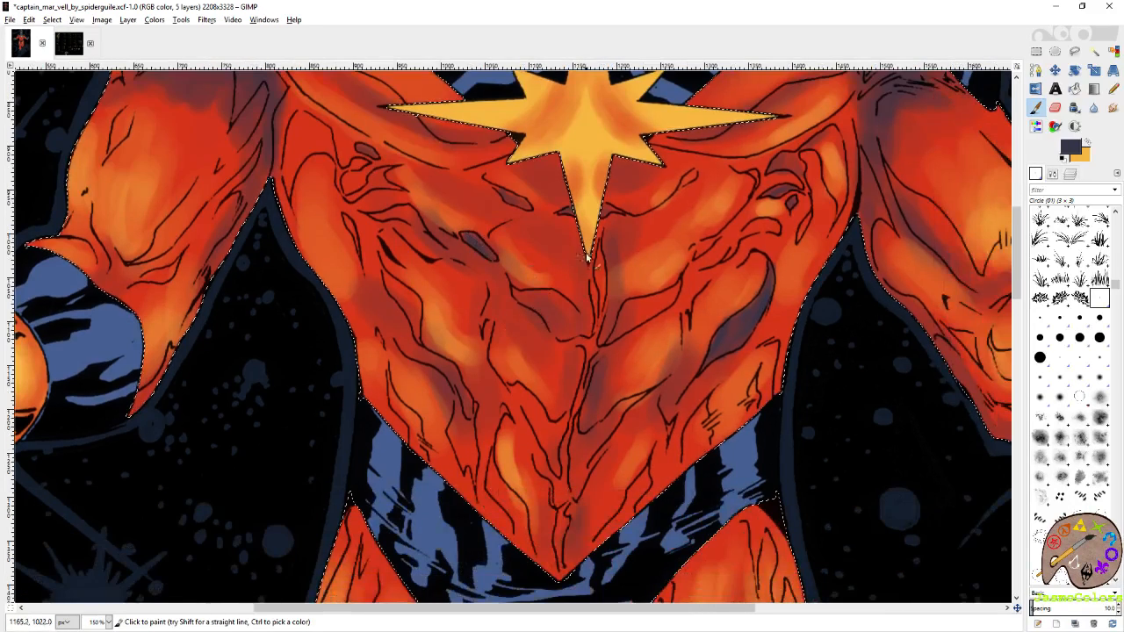
{"action": "left_click_drag", "start_coordinate": [606, 318], "coordinate": [549, 379]}
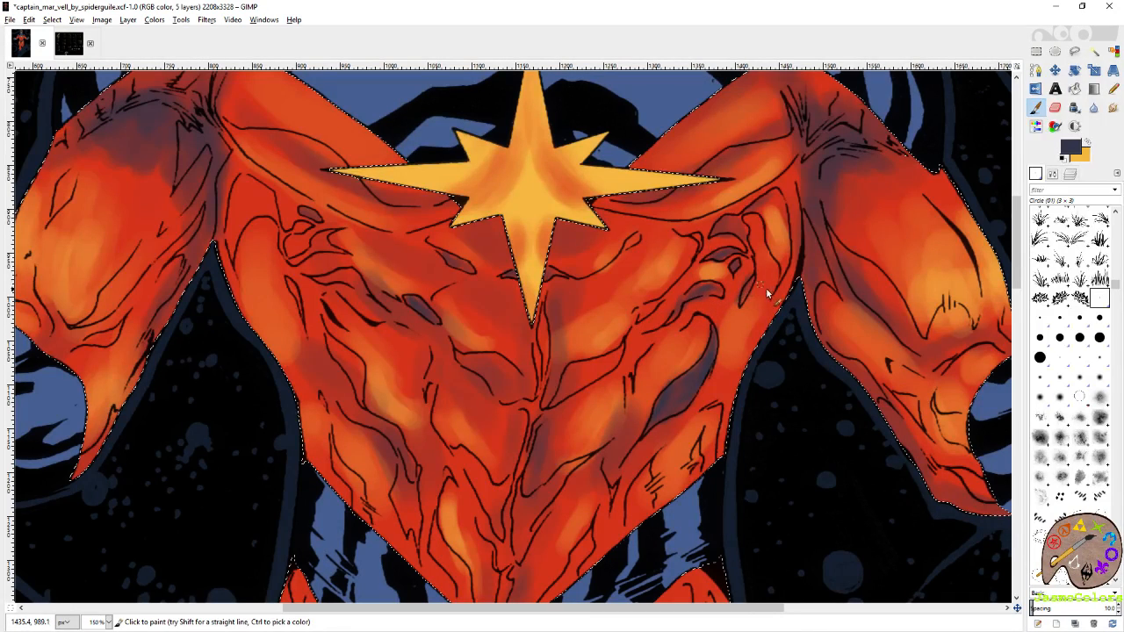
{"action": "scroll", "coordinate": [746, 229], "scroll_direction": "up", "scroll_amount": 3}
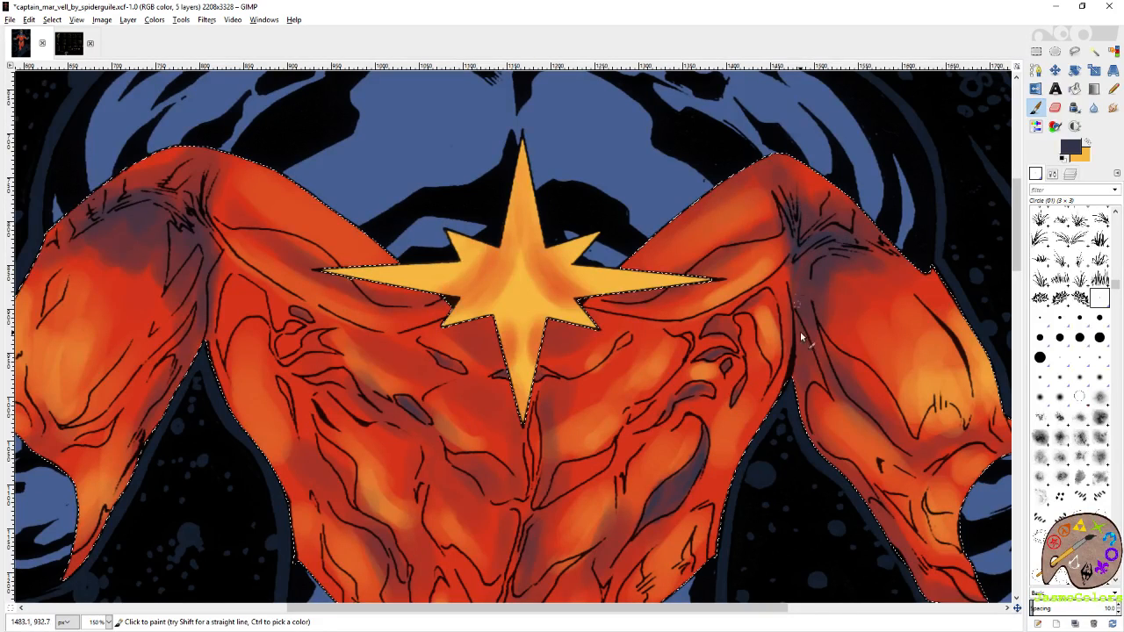
Paint slate purple shadows in the left-hand armpit, along the sleeve's underside and inside the fold near its cuff.
{"action": "left_click_drag", "start_coordinate": [584, 301], "coordinate": [820, 336]}
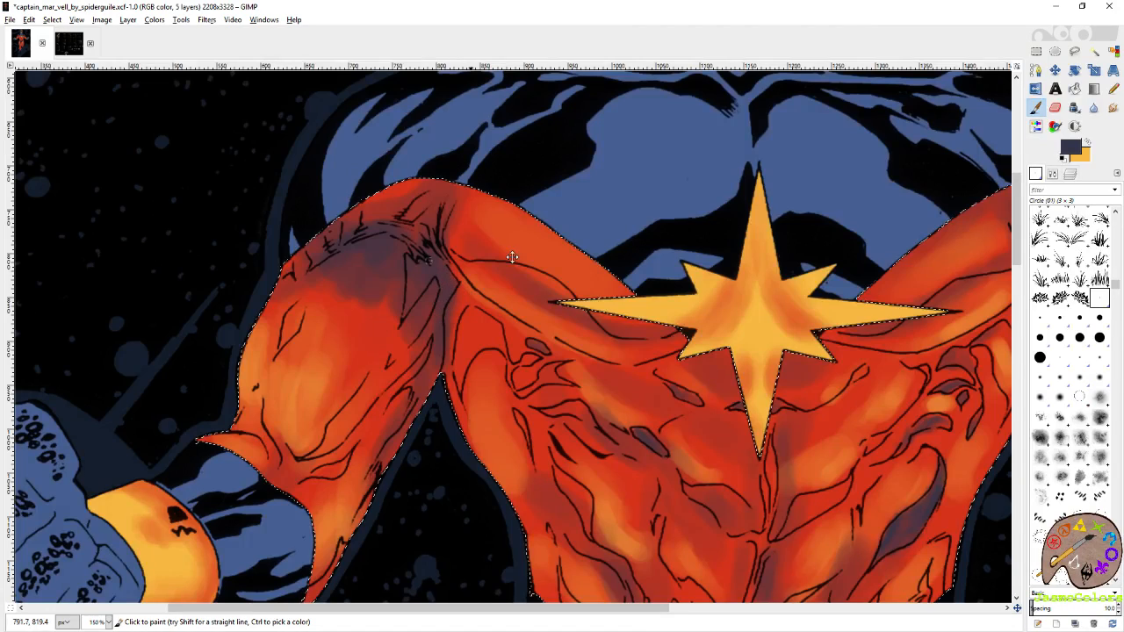
{"action": "left_click_drag", "start_coordinate": [512, 258], "coordinate": [553, 244]}
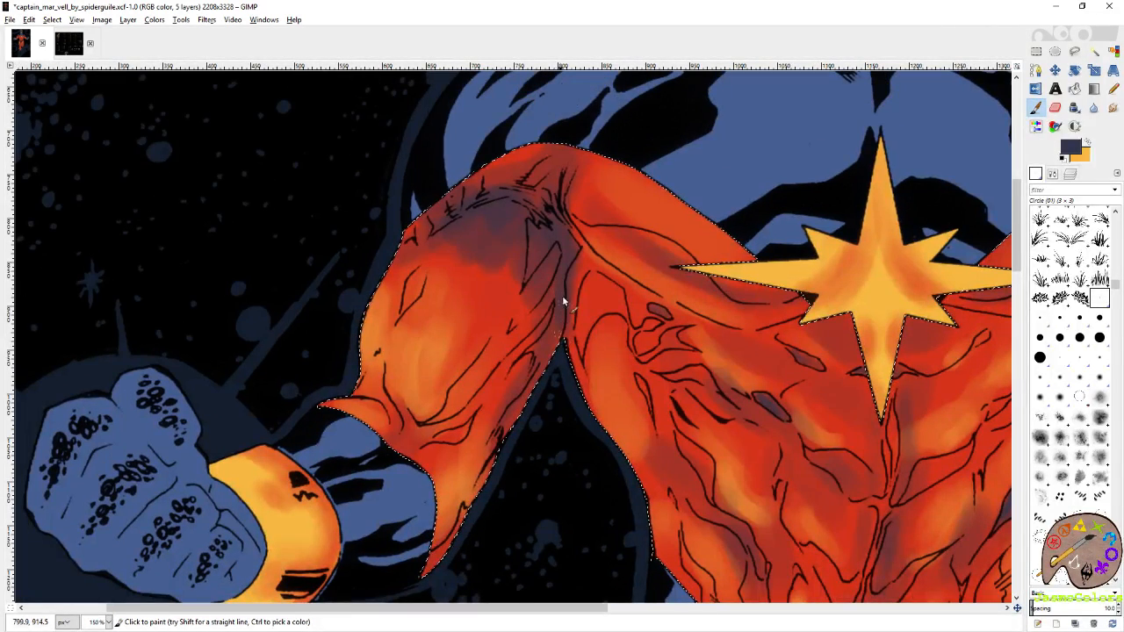
{"action": "scroll", "coordinate": [549, 321], "scroll_direction": "down", "scroll_amount": 3}
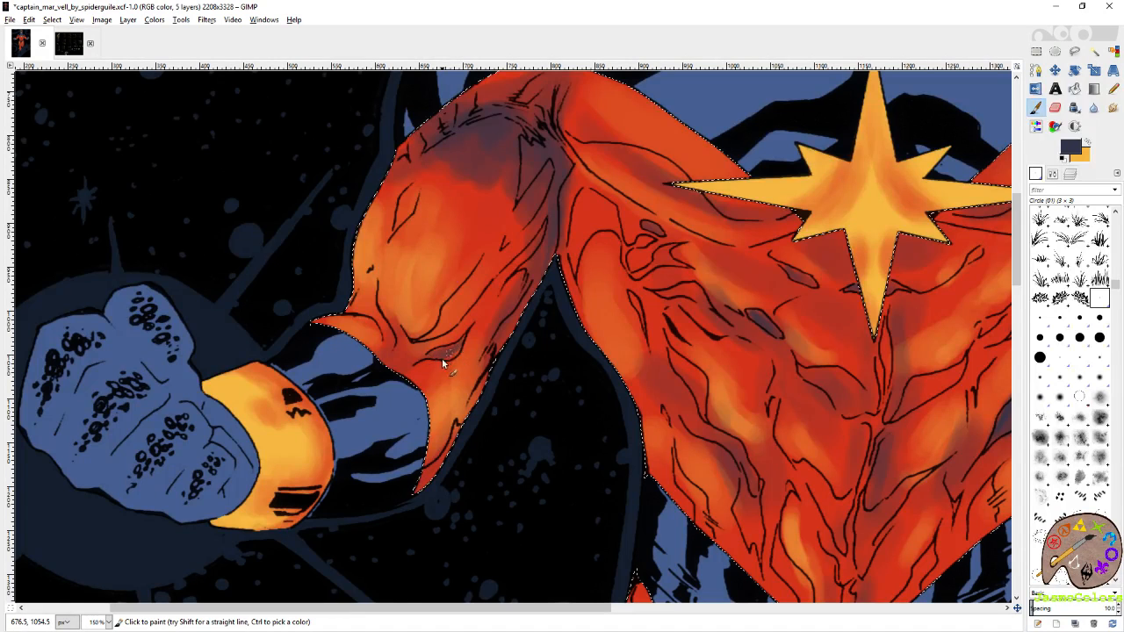
{"action": "scroll", "coordinate": [504, 249], "scroll_direction": "up", "scroll_amount": 3}
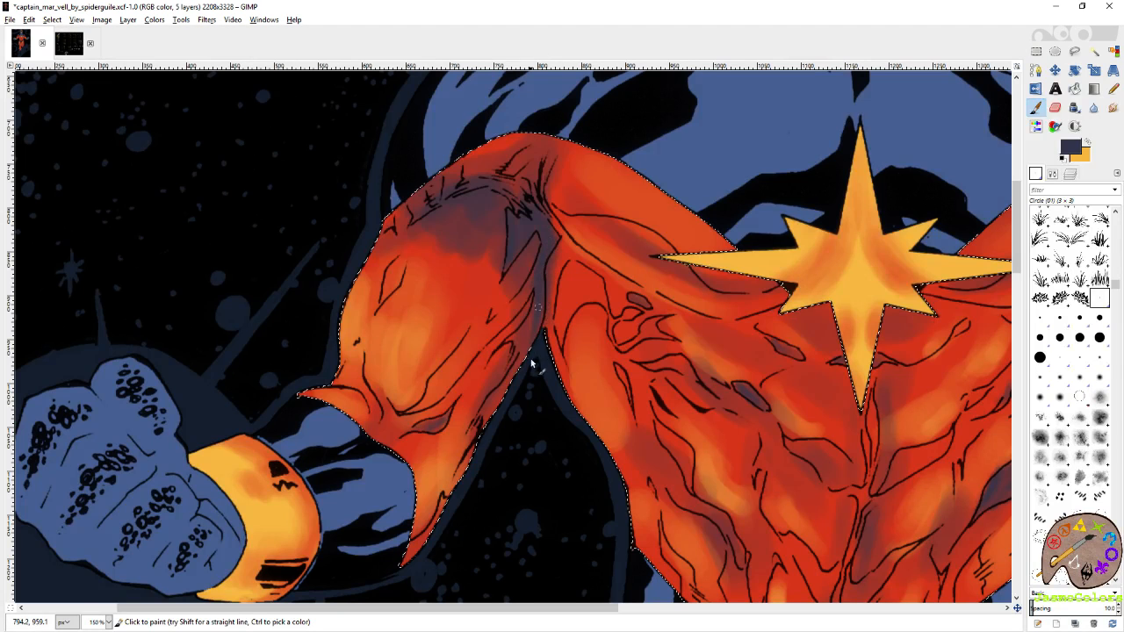
{"action": "scroll", "coordinate": [505, 338], "scroll_direction": "down", "scroll_amount": 4}
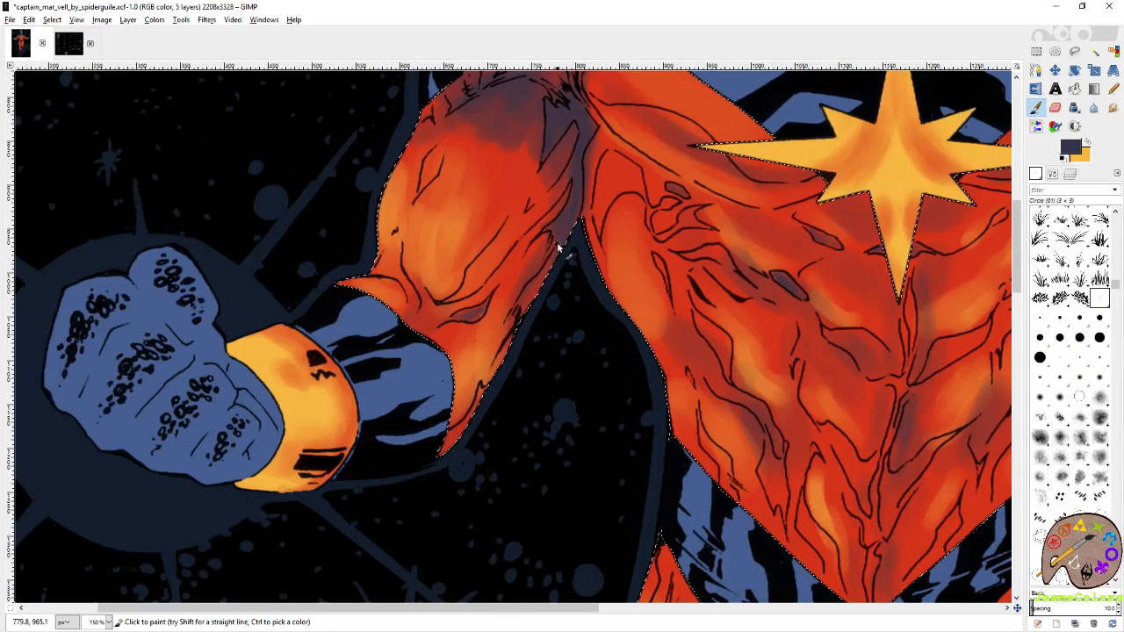
{"action": "scroll", "coordinate": [525, 311], "scroll_direction": "down", "scroll_amount": 4}
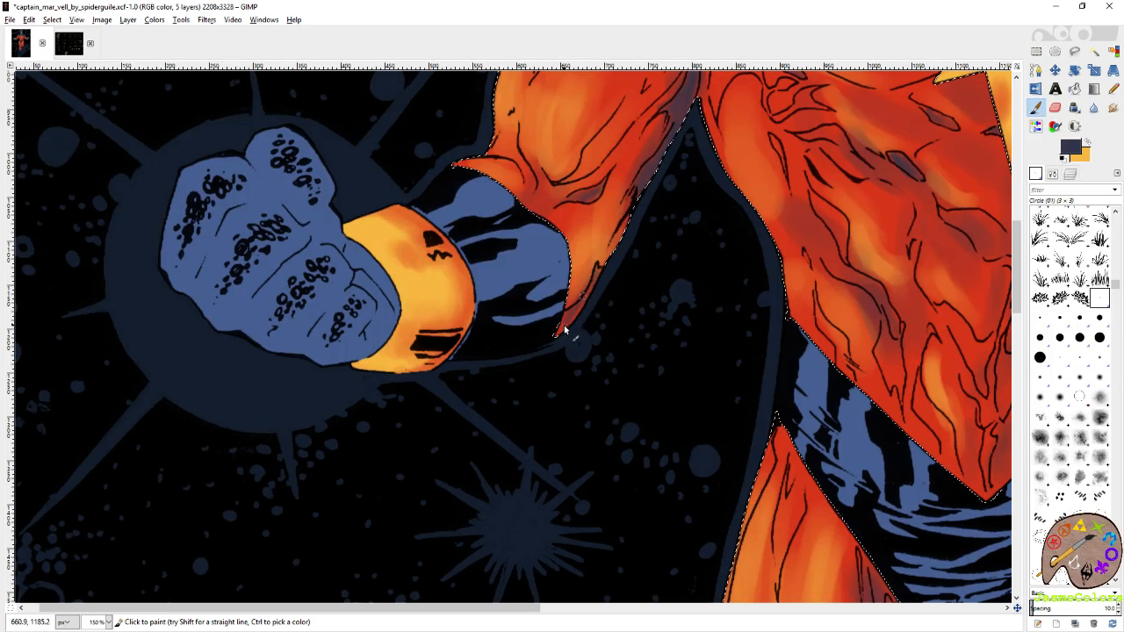
{"action": "scroll", "coordinate": [568, 324], "scroll_direction": "up", "scroll_amount": 5}
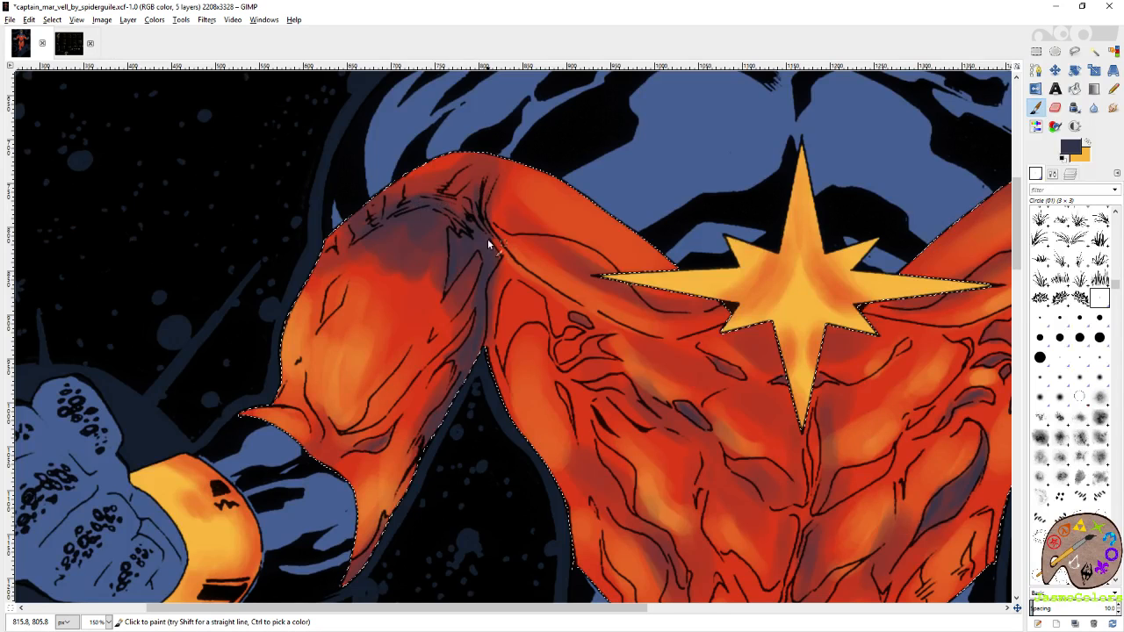
{"action": "scroll", "coordinate": [487, 239], "scroll_direction": "right", "scroll_amount": 4}
{"action": "scroll", "coordinate": [487, 239], "scroll_direction": "down", "scroll_amount": 1}
{"action": "scroll", "coordinate": [440, 274], "scroll_direction": "right", "scroll_amount": 1}
{"action": "scroll", "coordinate": [439, 274], "scroll_direction": "down", "scroll_amount": 1}
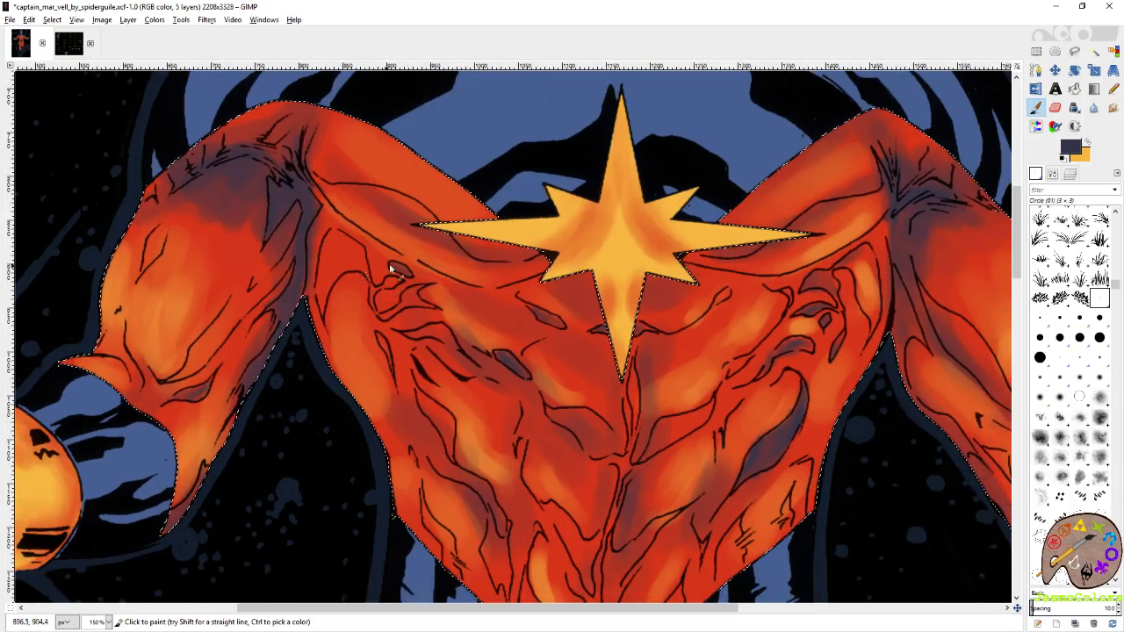
Paint a slate purple shadow inside the upper chest fold beside the left-hand armpit with the Circle (01) brush, and save the artwork.
{"action": "left_click_drag", "start_coordinate": [394, 268], "coordinate": [428, 247]}
{"action": "left_click", "coordinate": [1040, 357]}
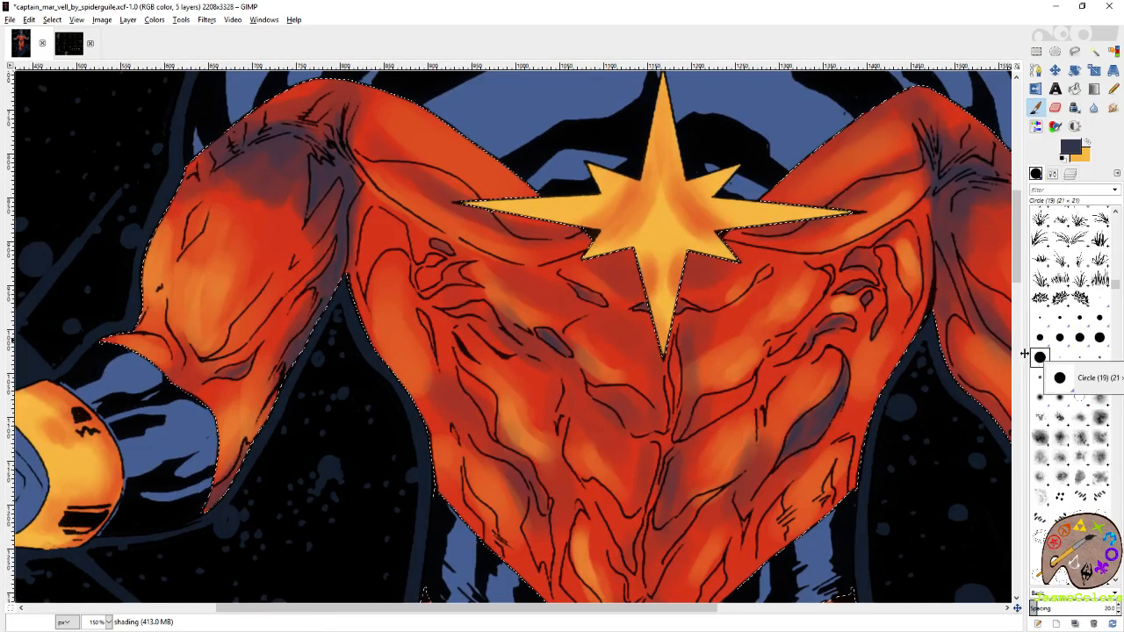
{"action": "mouse_move", "coordinate": [371, 245]}
{"action": "left_mouse_down"}
{"action": "mouse_move", "coordinate": [391, 225]}
{"action": "mouse_move", "coordinate": [373, 238]}
{"action": "mouse_move", "coordinate": [405, 242]}
{"action": "mouse_move", "coordinate": [396, 225]}
{"action": "mouse_move", "coordinate": [420, 281]}
{"action": "mouse_move", "coordinate": [447, 279]}
{"action": "left_mouse_up"}
{"action": "left_click", "coordinate": [1100, 299]}
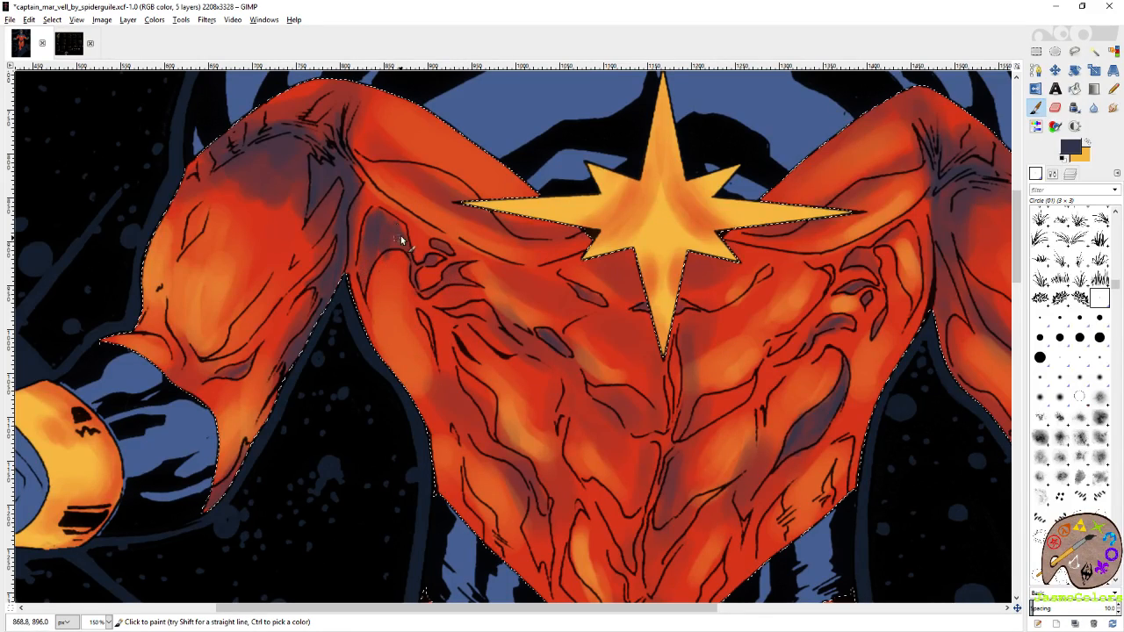
{"action": "key", "text": "s"}
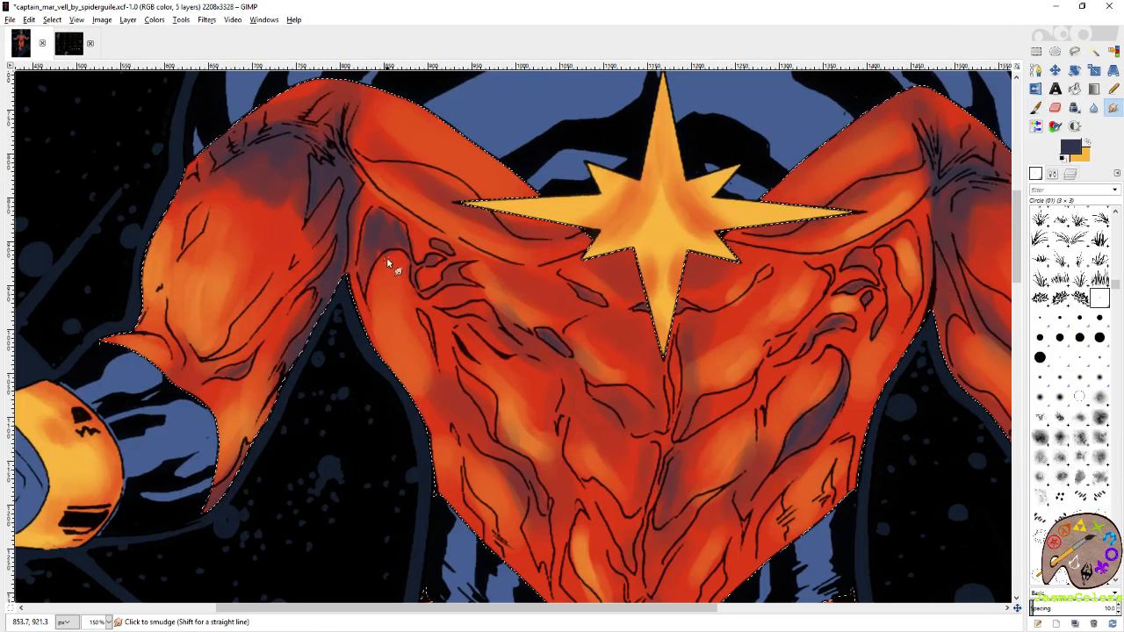
{"action": "left_click", "coordinate": [1035, 107]}
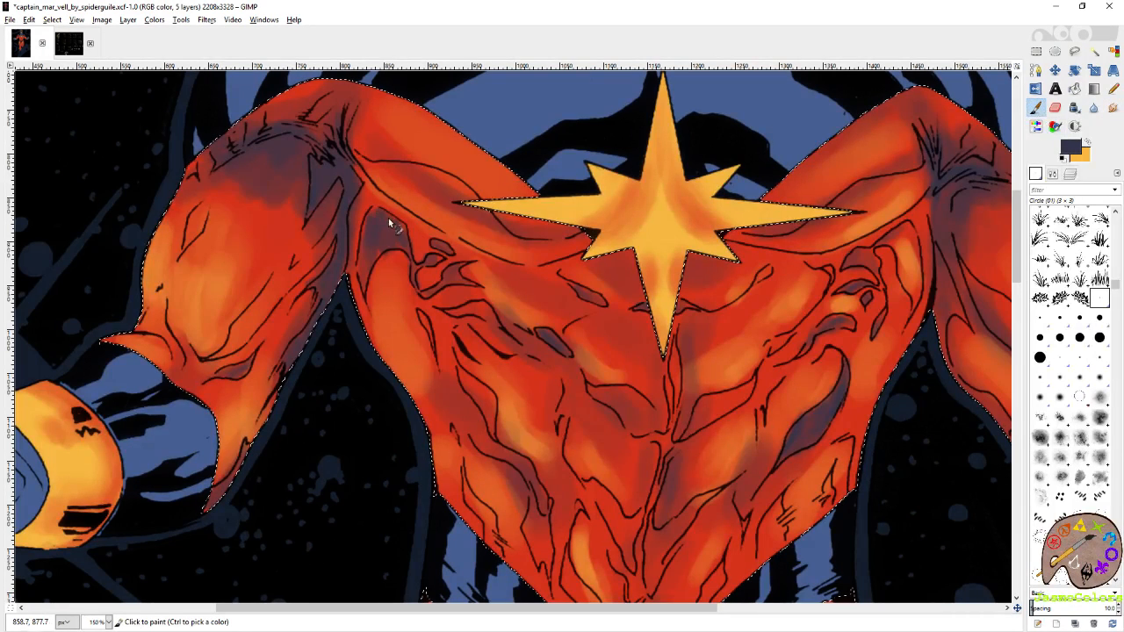
{"action": "left_click_drag", "start_coordinate": [376, 221], "coordinate": [368, 259]}
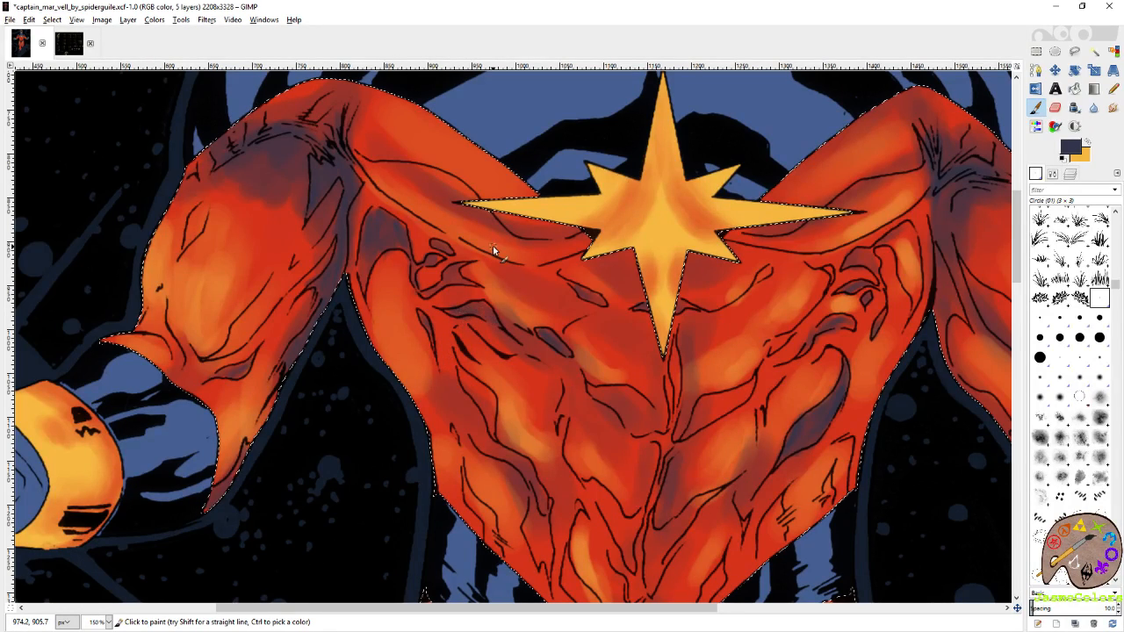
{"action": "key", "text": "m"}
{"action": "scroll", "coordinate": [505, 311], "scroll_direction": "down", "scroll_amount": 5}
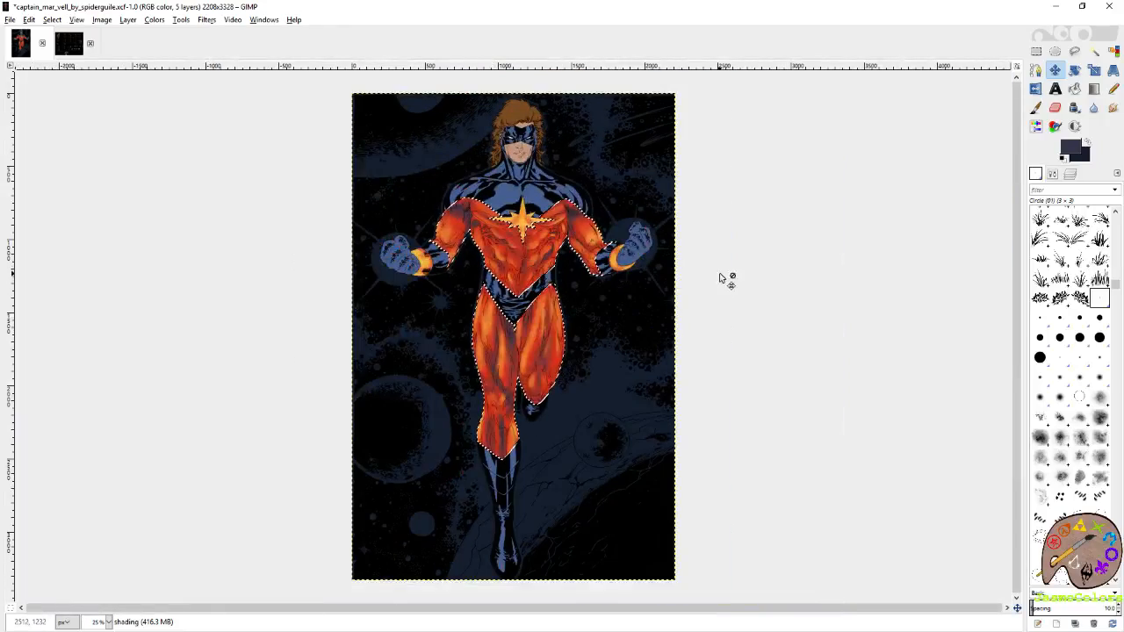
{"action": "key", "text": "ctrl+s"}
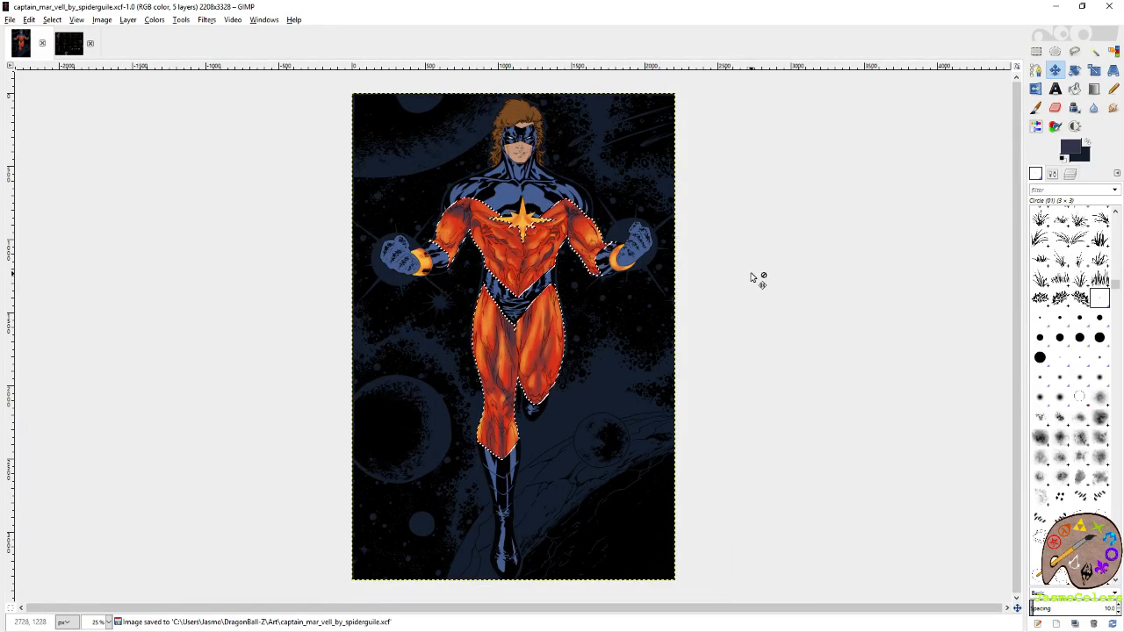
Paint slate purple shadows inside the muscle folds on both sides of the lower torso and beneath the star's lower point.
{"action": "scroll", "coordinate": [621, 263], "scroll_direction": "up", "scroll_amount": 2}
{"action": "scroll", "coordinate": [439, 295], "scroll_direction": "up", "scroll_amount": 4}
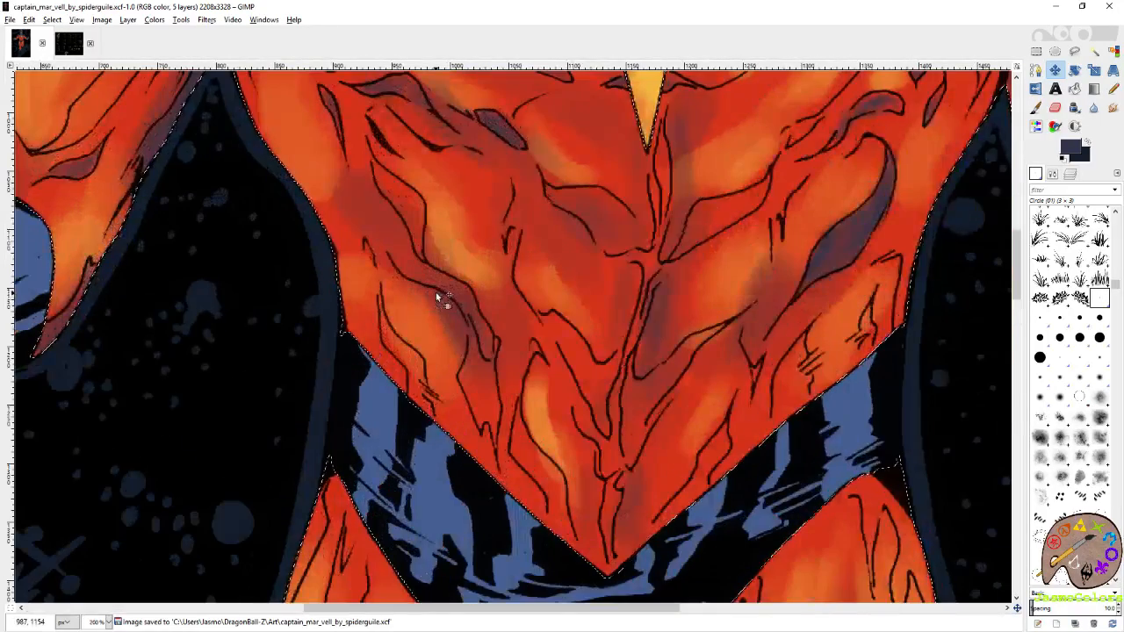
{"action": "key", "text": "p"}
{"action": "mouse_move", "coordinate": [373, 153]}
{"action": "left_mouse_down"}
{"action": "mouse_move", "coordinate": [412, 196]}
{"action": "mouse_move", "coordinate": [422, 249]}
{"action": "left_mouse_up"}
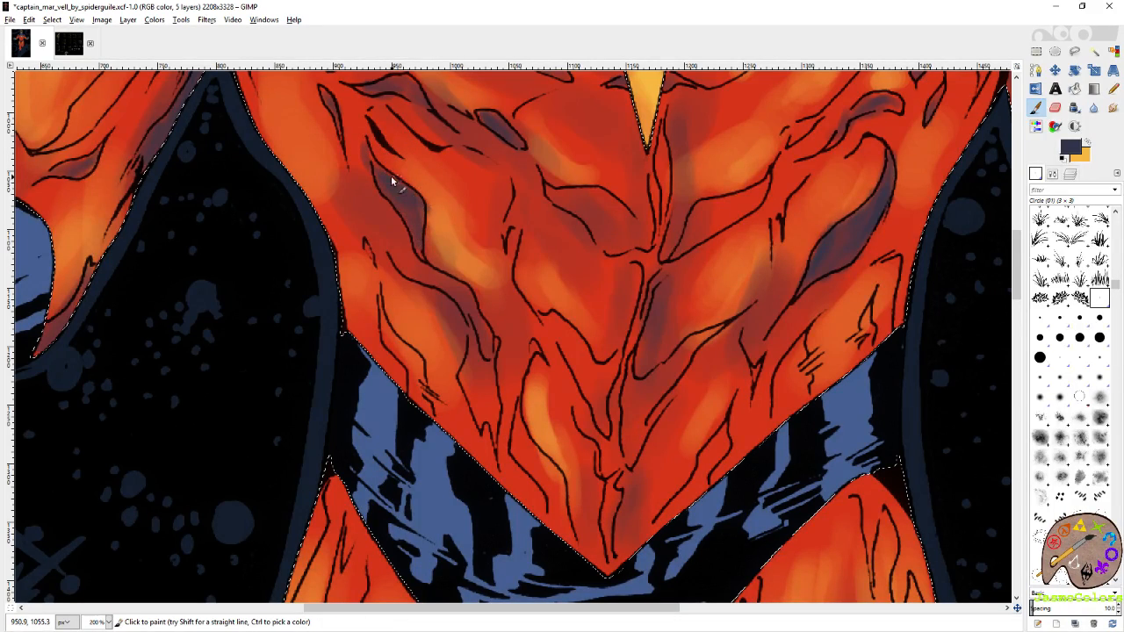
{"action": "scroll", "coordinate": [417, 235], "scroll_direction": "down", "scroll_amount": 3}
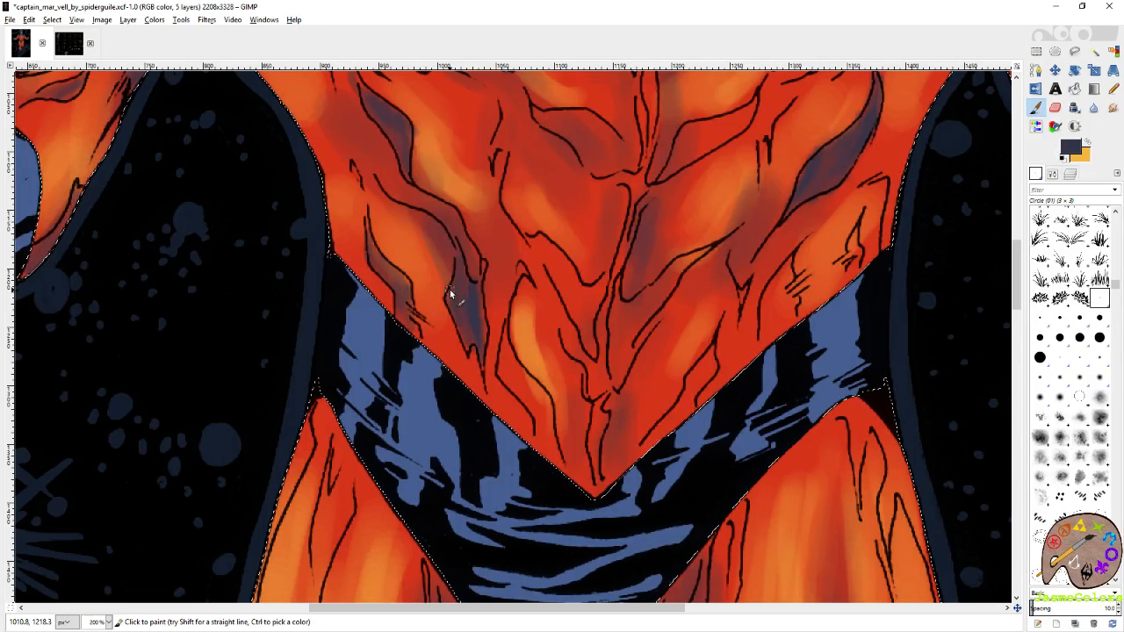
{"action": "scroll", "coordinate": [639, 338], "scroll_direction": "down", "scroll_amount": 2}
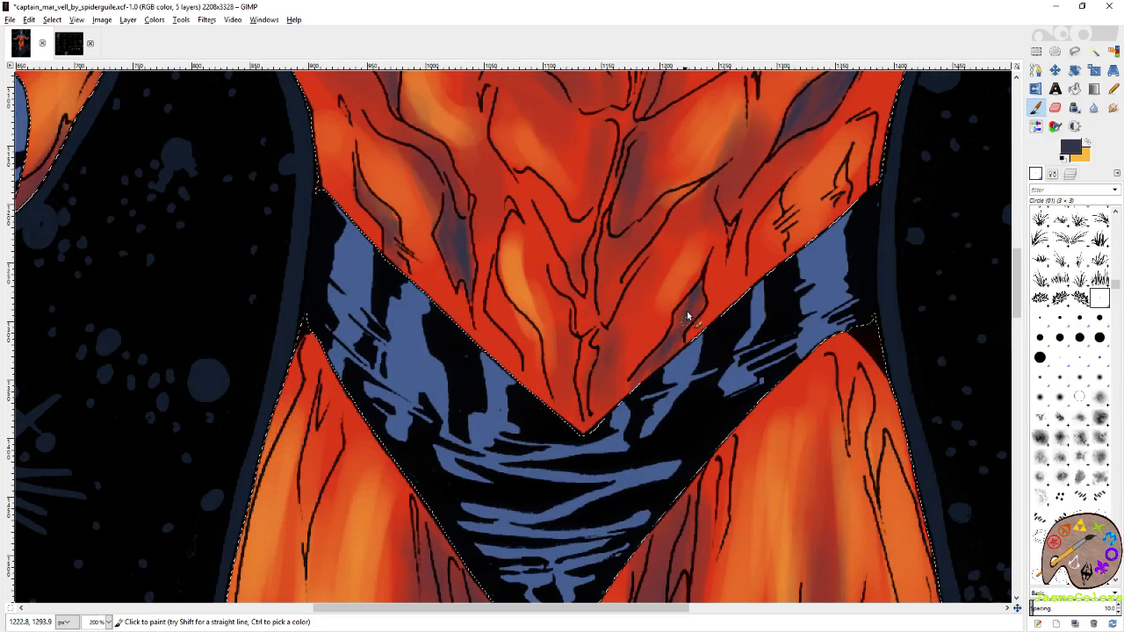
{"action": "scroll", "coordinate": [681, 316], "scroll_direction": "up", "scroll_amount": 3}
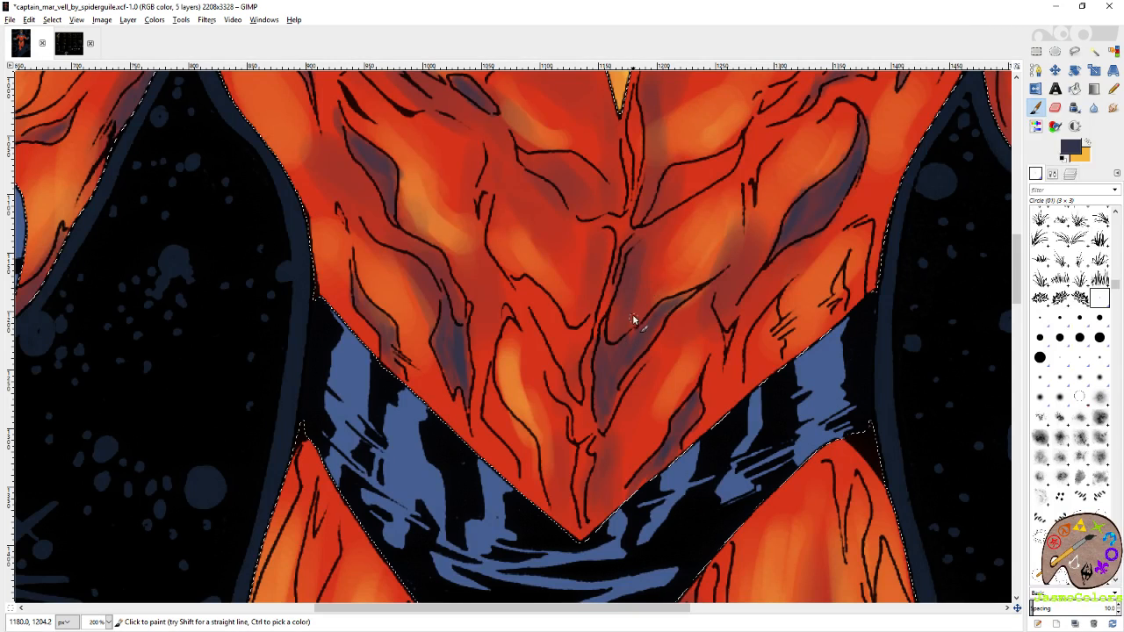
{"action": "scroll", "coordinate": [672, 282], "scroll_direction": "up", "scroll_amount": 3}
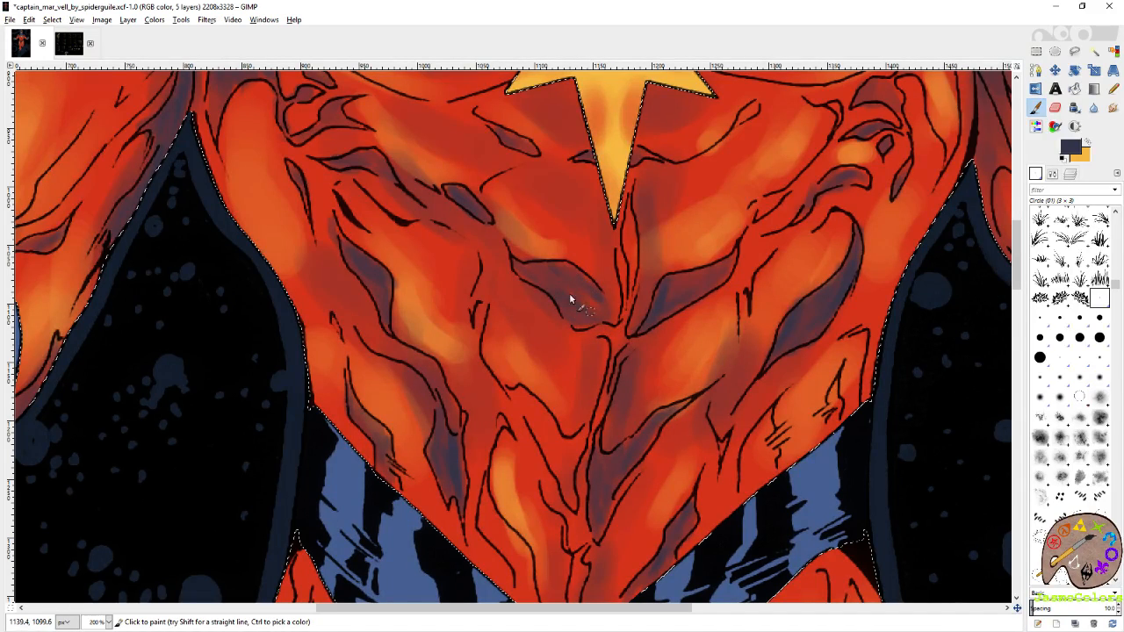
Swap to yellow-orange and paint a highlight down the torso's centre crease from the star to the waist tip.
{"action": "left_click", "coordinate": [631, 215], "text": "ctrl"}
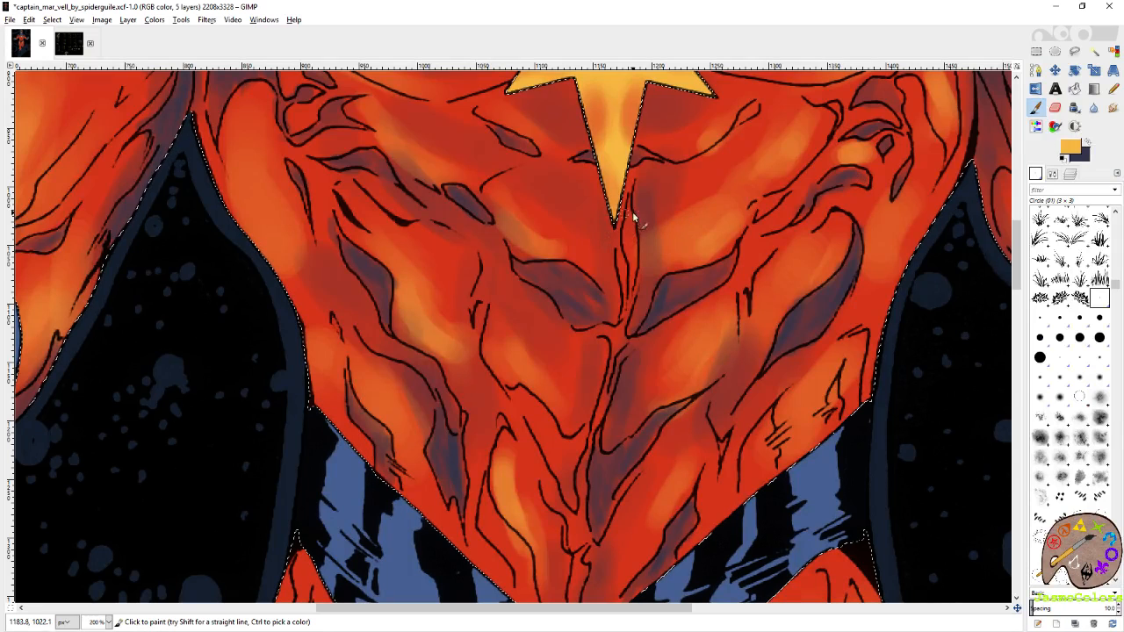
{"action": "mouse_move", "coordinate": [625, 212]}
{"action": "left_mouse_down"}
{"action": "mouse_move", "coordinate": [616, 344]}
{"action": "mouse_move", "coordinate": [661, 250]}
{"action": "mouse_move", "coordinate": [661, 233]}
{"action": "mouse_move", "coordinate": [645, 250]}
{"action": "mouse_move", "coordinate": [641, 229]}
{"action": "mouse_move", "coordinate": [666, 233]}
{"action": "mouse_move", "coordinate": [670, 140]}
{"action": "left_mouse_up"}
{"action": "mouse_move", "coordinate": [650, 236]}
{"action": "left_mouse_down"}
{"action": "mouse_move", "coordinate": [665, 160]}
{"action": "mouse_move", "coordinate": [630, 365]}
{"action": "mouse_move", "coordinate": [605, 322]}
{"action": "mouse_move", "coordinate": [629, 366]}
{"action": "mouse_move", "coordinate": [670, 276]}
{"action": "mouse_move", "coordinate": [658, 334]}
{"action": "mouse_move", "coordinate": [660, 285]}
{"action": "left_mouse_up"}
{"action": "mouse_move", "coordinate": [667, 269]}
{"action": "left_mouse_down"}
{"action": "mouse_move", "coordinate": [662, 335]}
{"action": "mouse_move", "coordinate": [642, 379]}
{"action": "left_mouse_up"}
Swap back to slate purple, shade the fold left of the torso's lower tip, and save the artwork.
{"action": "left_click", "coordinate": [1088, 141]}
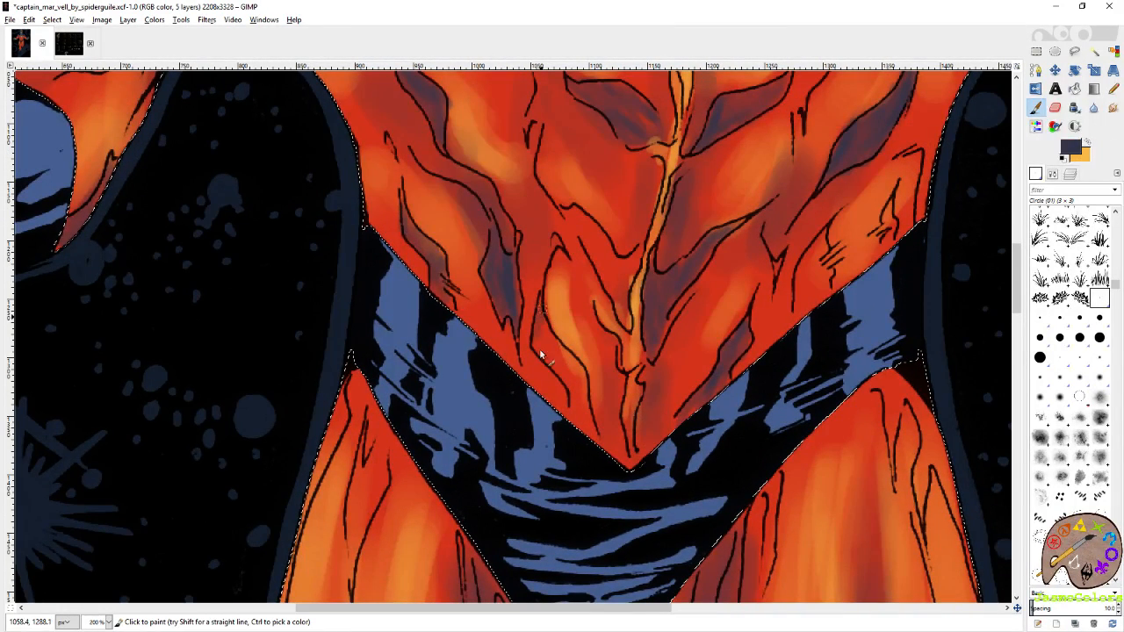
{"action": "mouse_move", "coordinate": [571, 363]}
{"action": "left_mouse_down"}
{"action": "mouse_move", "coordinate": [592, 442]}
{"action": "mouse_move", "coordinate": [546, 329]}
{"action": "left_mouse_up"}
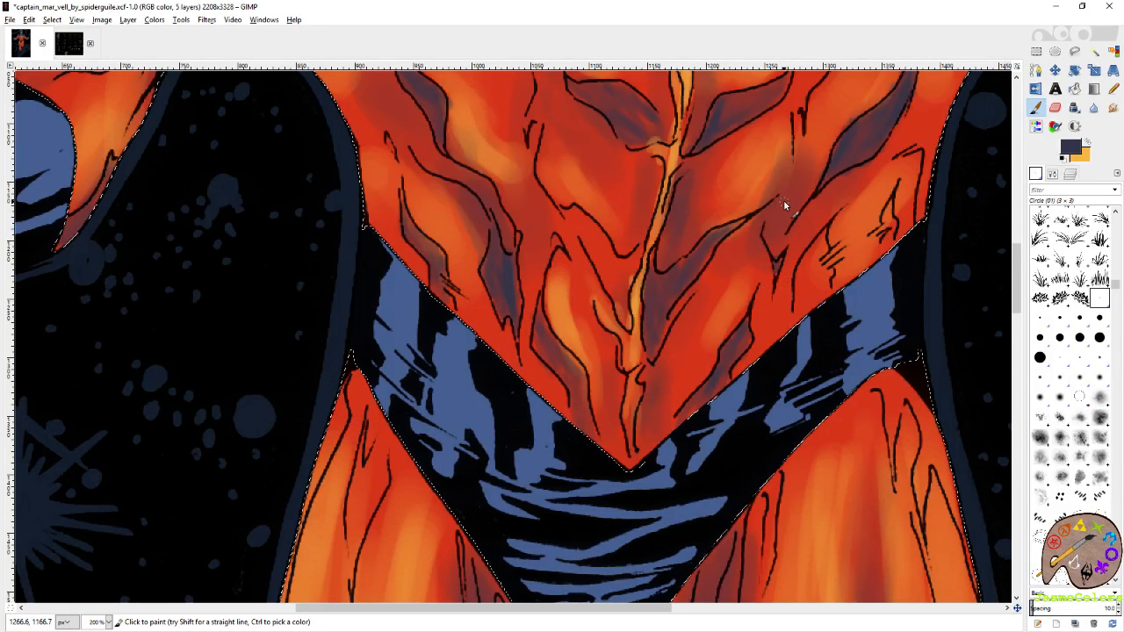
{"action": "scroll", "coordinate": [662, 281], "scroll_direction": "down", "scroll_amount": 5}
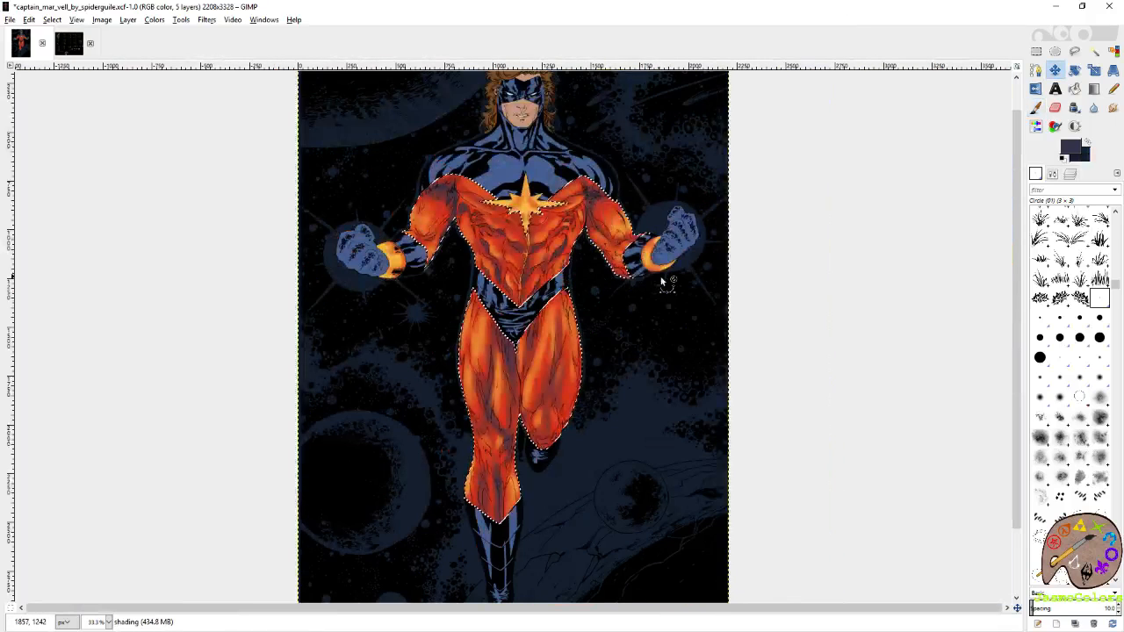
{"action": "key", "text": "ctrl+s"}
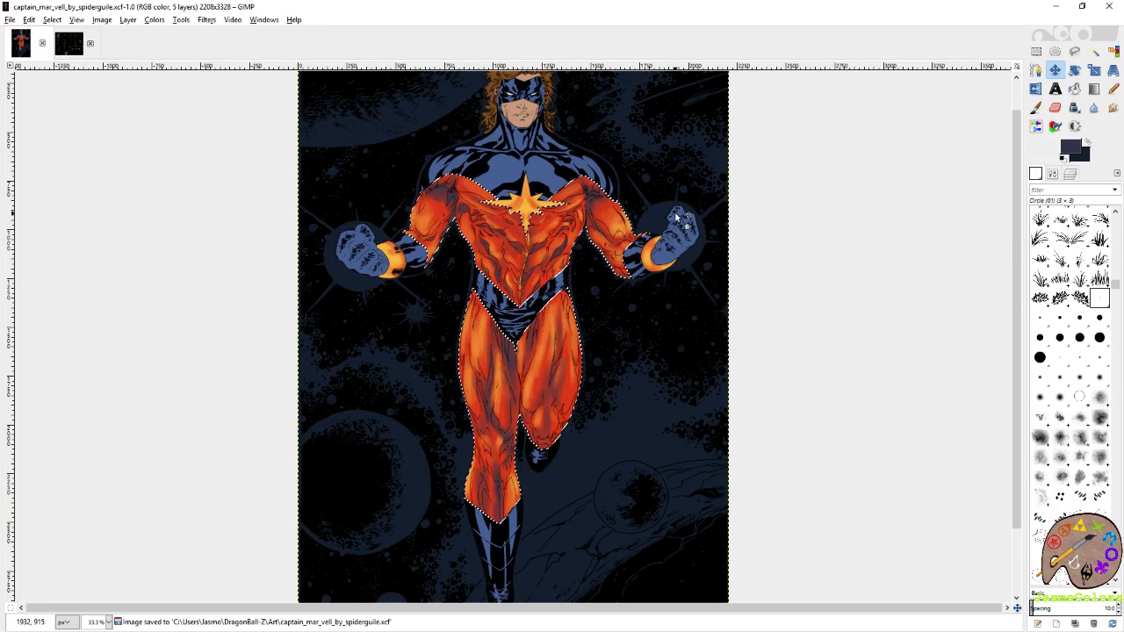
Deepen the slate purple shadows in the mid-torso folds on both sides of the highlighted centre crease.
{"action": "scroll", "coordinate": [502, 215], "scroll_direction": "up", "scroll_amount": 4}
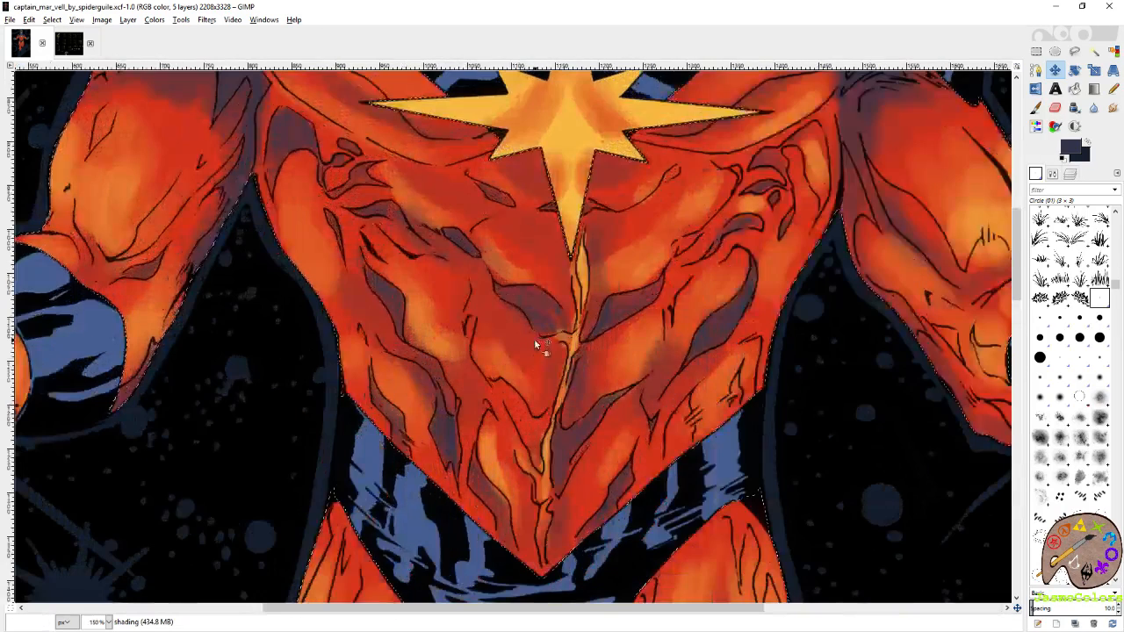
{"action": "key", "text": "p"}
{"action": "left_click", "coordinate": [516, 300]}
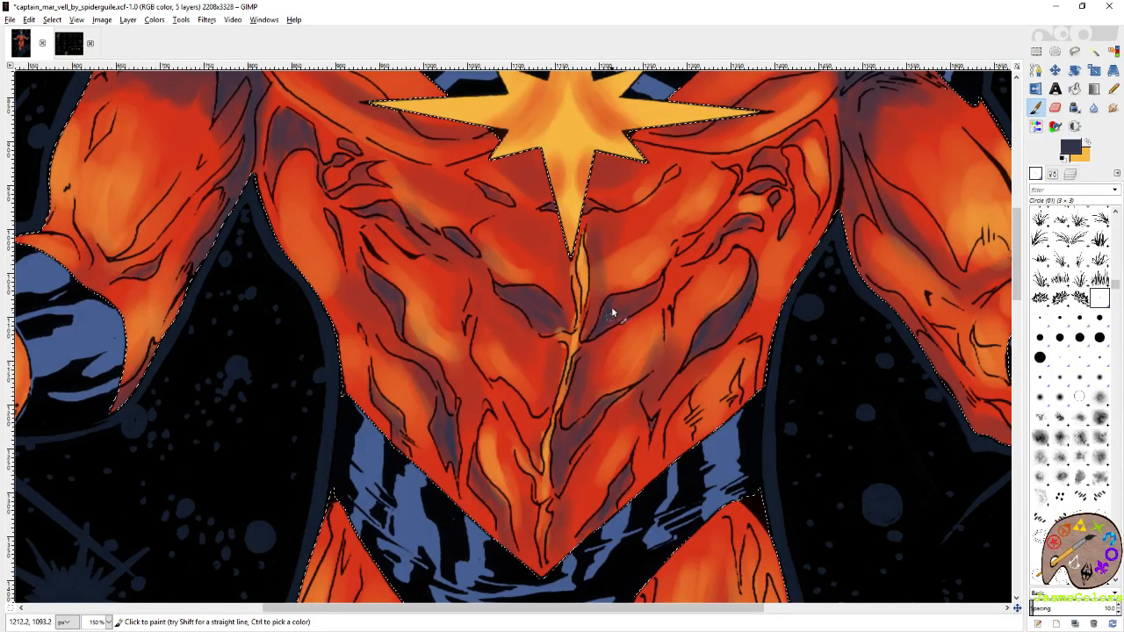
{"action": "scroll", "coordinate": [777, 368], "scroll_direction": "down", "scroll_amount": 1}
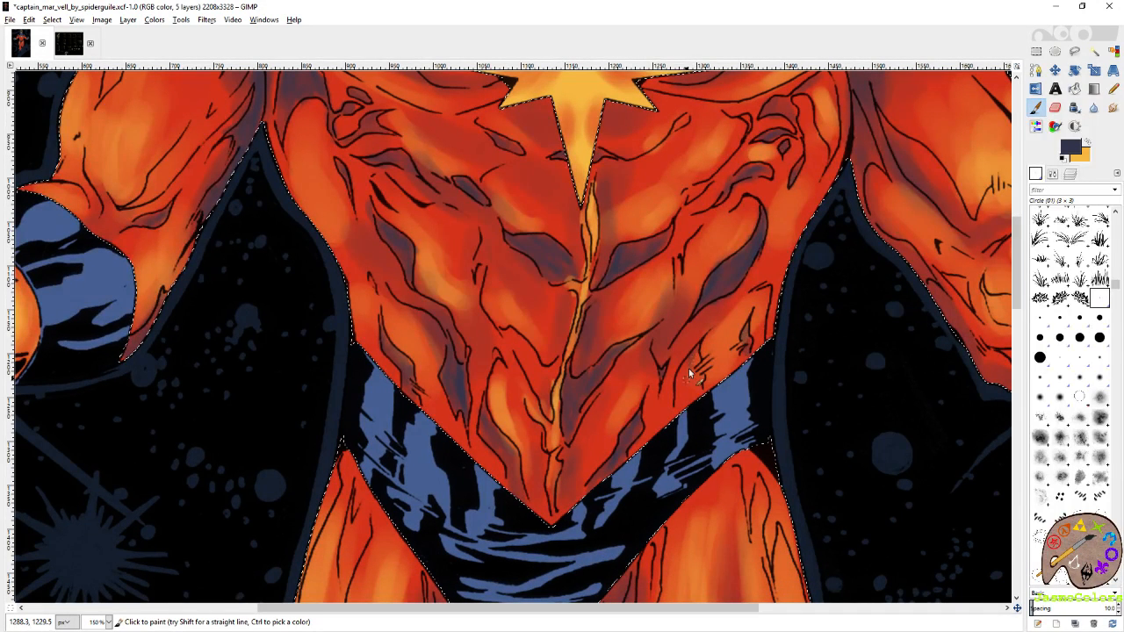
{"action": "mouse_move", "coordinate": [683, 361]}
{"action": "left_mouse_down"}
{"action": "mouse_move", "coordinate": [696, 395]}
{"action": "mouse_move", "coordinate": [686, 374]}
{"action": "left_mouse_up"}
Examine the shading across the torso, both sleeves and the upper legs for areas that still need shadows.
{"action": "left_click_drag", "start_coordinate": [798, 249], "coordinate": [624, 369]}
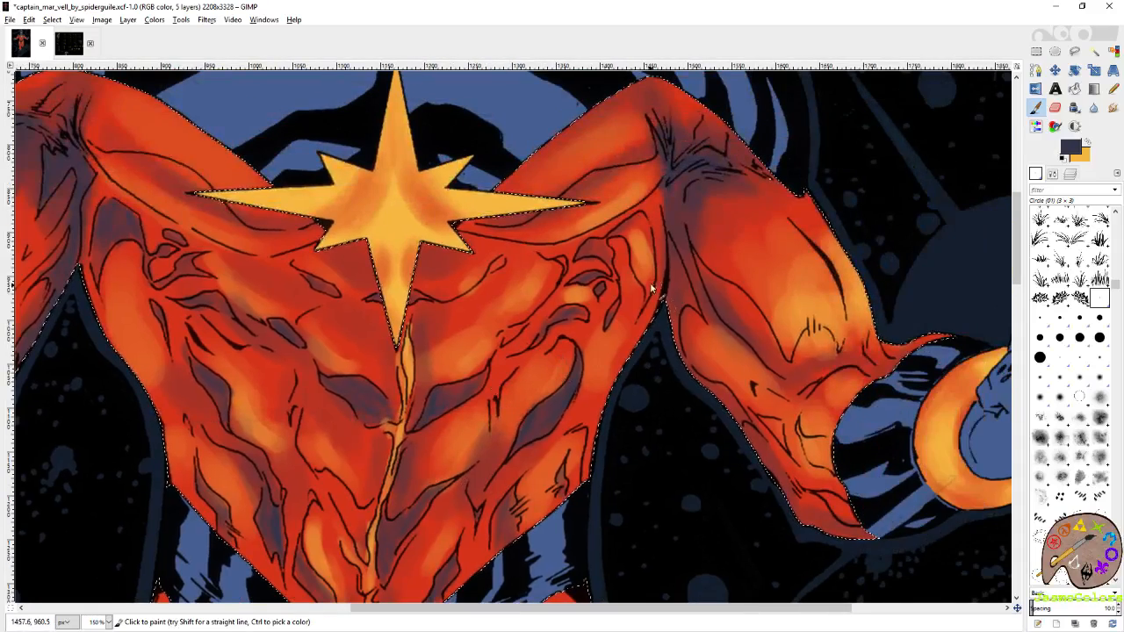
{"action": "left_click_drag", "start_coordinate": [654, 293], "coordinate": [679, 399]}
{"action": "left_click_drag", "start_coordinate": [799, 461], "coordinate": [704, 327]}
{"action": "mouse_move", "coordinate": [798, 323]}
{"action": "left_mouse_down"}
{"action": "mouse_move", "coordinate": [812, 337]}
{"action": "mouse_move", "coordinate": [798, 320]}
{"action": "mouse_move", "coordinate": [816, 322]}
{"action": "left_mouse_up"}
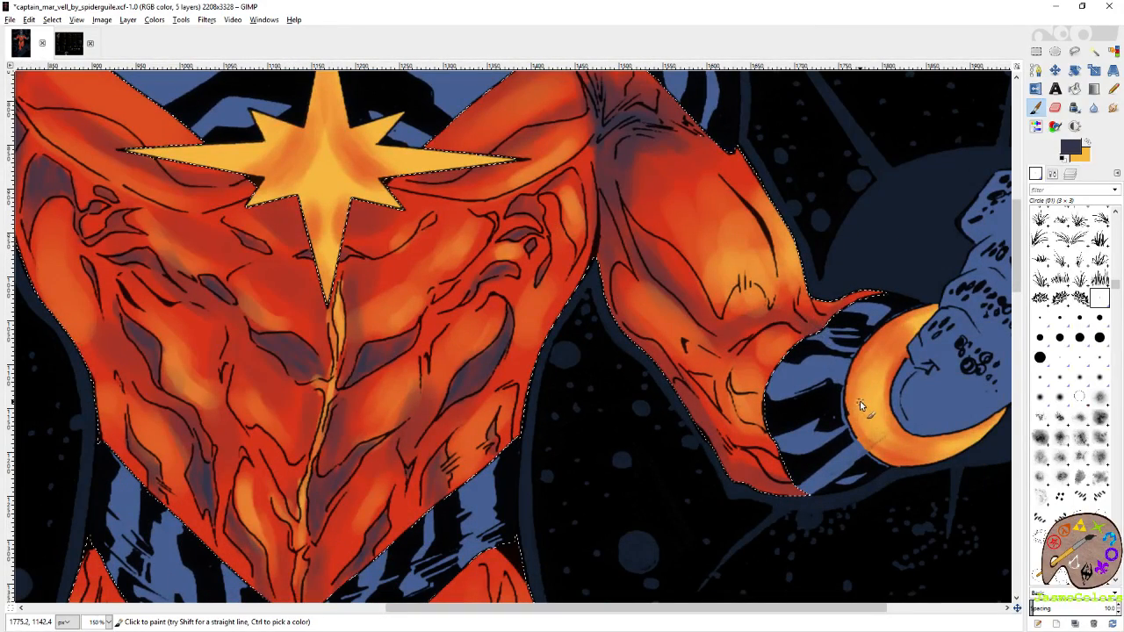
{"action": "left_click_drag", "start_coordinate": [589, 485], "coordinate": [852, 140]}
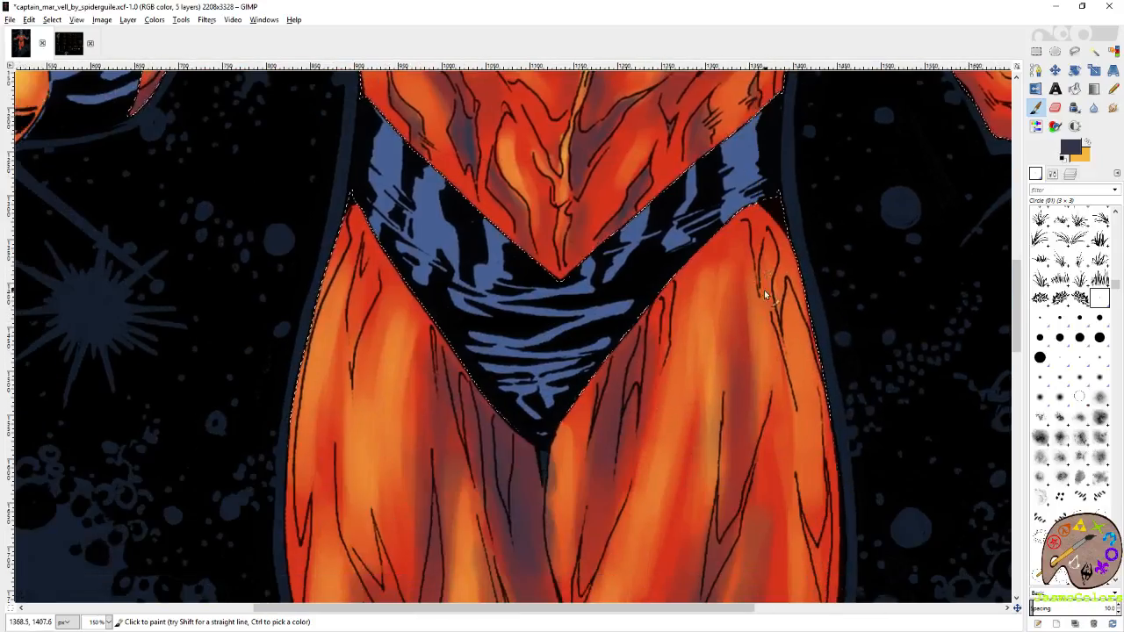
{"action": "left_click_drag", "start_coordinate": [657, 339], "coordinate": [829, 575]}
{"action": "left_click_drag", "start_coordinate": [597, 175], "coordinate": [765, 404]}
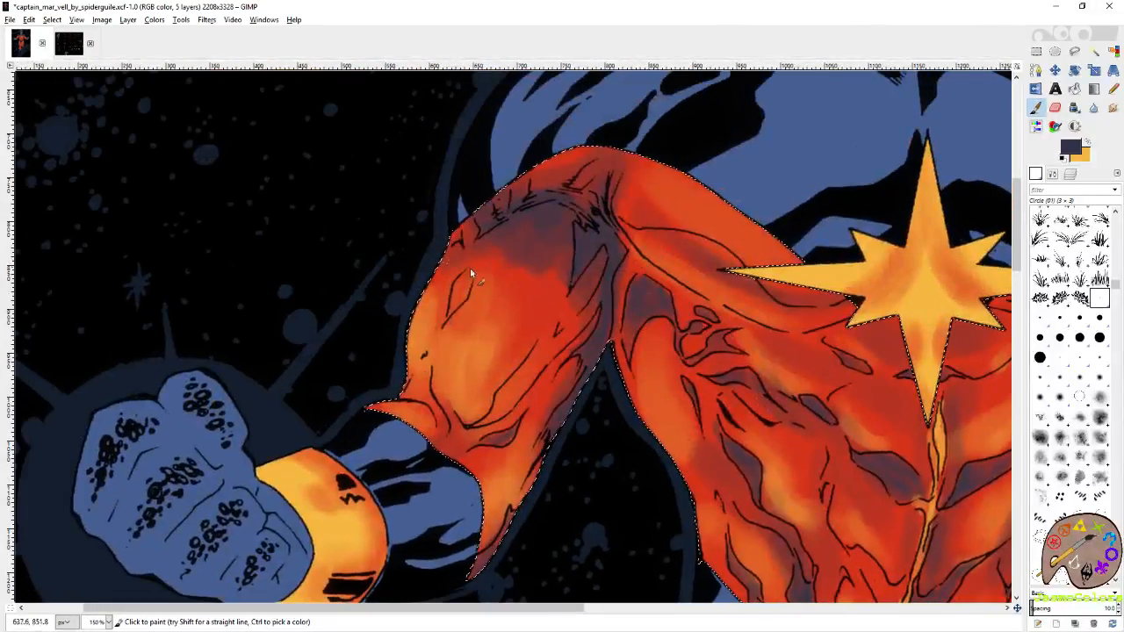
{"action": "left_click_drag", "start_coordinate": [470, 391], "coordinate": [477, 302]}
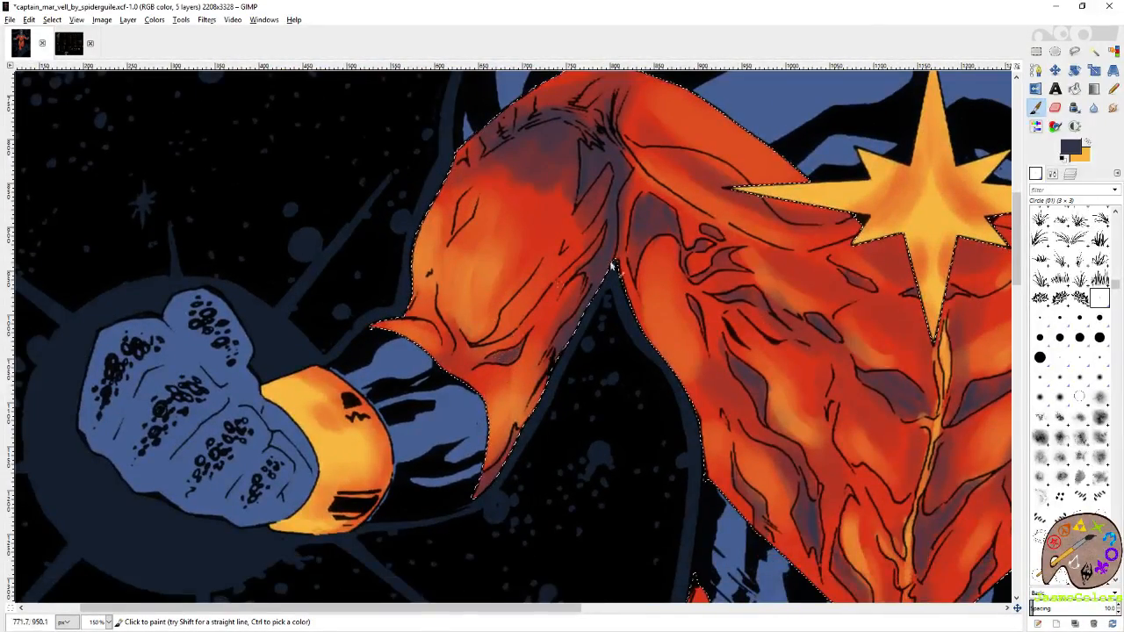
{"action": "left_click_drag", "start_coordinate": [612, 266], "coordinate": [449, 353]}
{"action": "left_click_drag", "start_coordinate": [434, 180], "coordinate": [363, 265]}
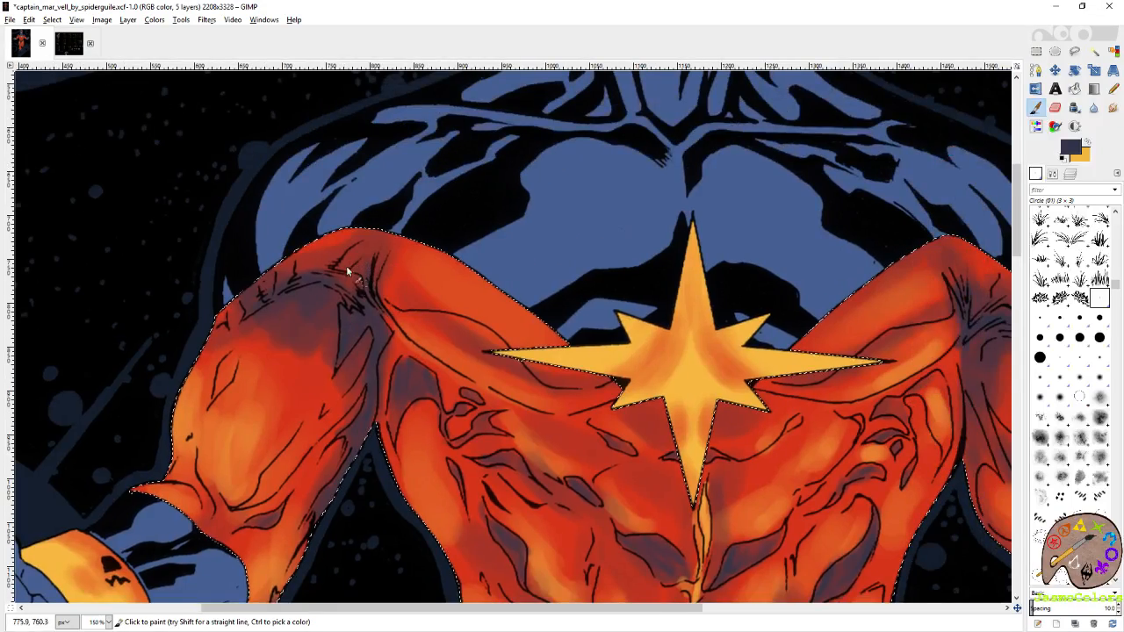
{"action": "left_click_drag", "start_coordinate": [508, 353], "coordinate": [384, 249]}
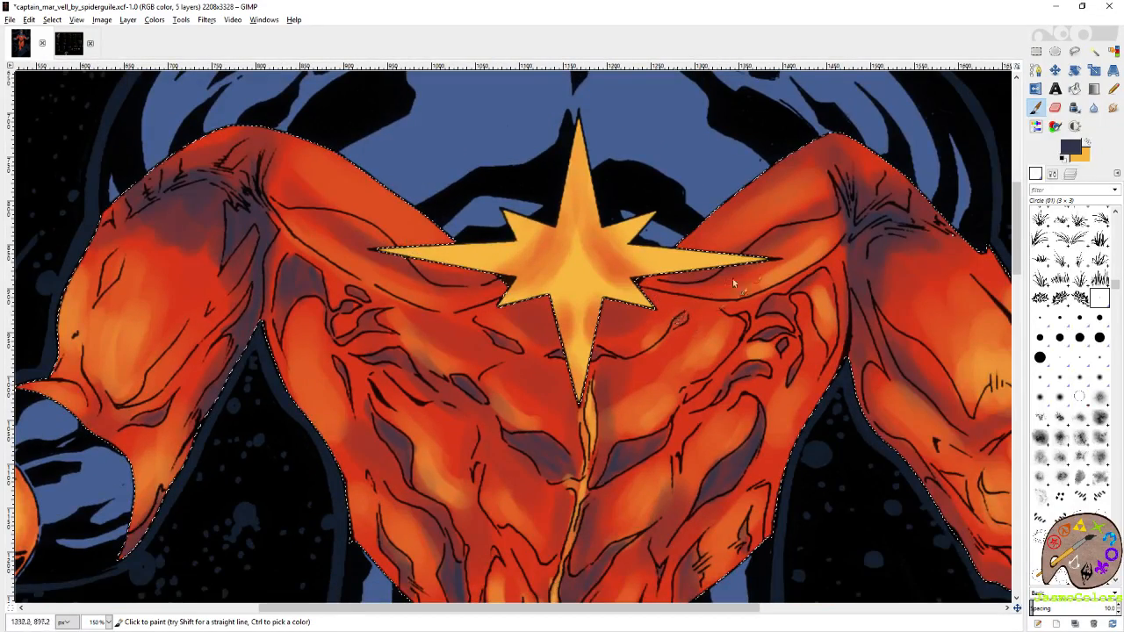
{"action": "left_click_drag", "start_coordinate": [849, 345], "coordinate": [666, 320]}
{"action": "left_click_drag", "start_coordinate": [712, 477], "coordinate": [576, 255]}
{"action": "mouse_move", "coordinate": [418, 516]}
{"action": "left_mouse_down"}
{"action": "mouse_move", "coordinate": [550, 327]}
{"action": "mouse_move", "coordinate": [711, 284]}
{"action": "left_mouse_up"}
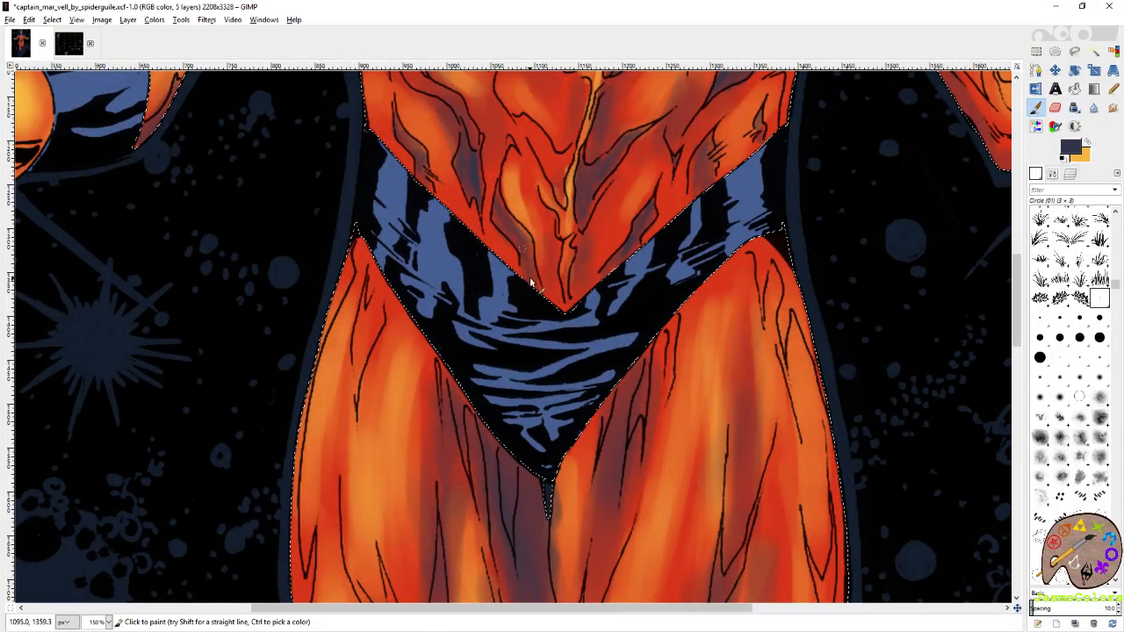
Paint a slate purple shadow inside the V-shaped fold on the right-hand thigh and save the artwork.
{"action": "scroll", "coordinate": [532, 279], "scroll_direction": "down", "scroll_amount": 4}
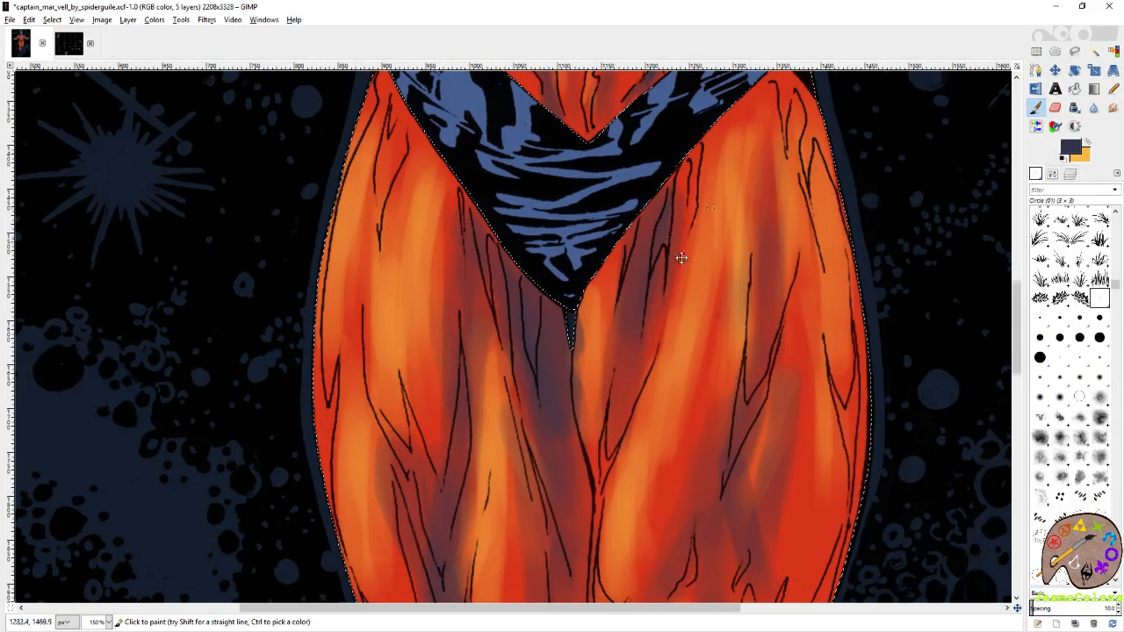
{"action": "scroll", "coordinate": [677, 258], "scroll_direction": "down", "scroll_amount": 3}
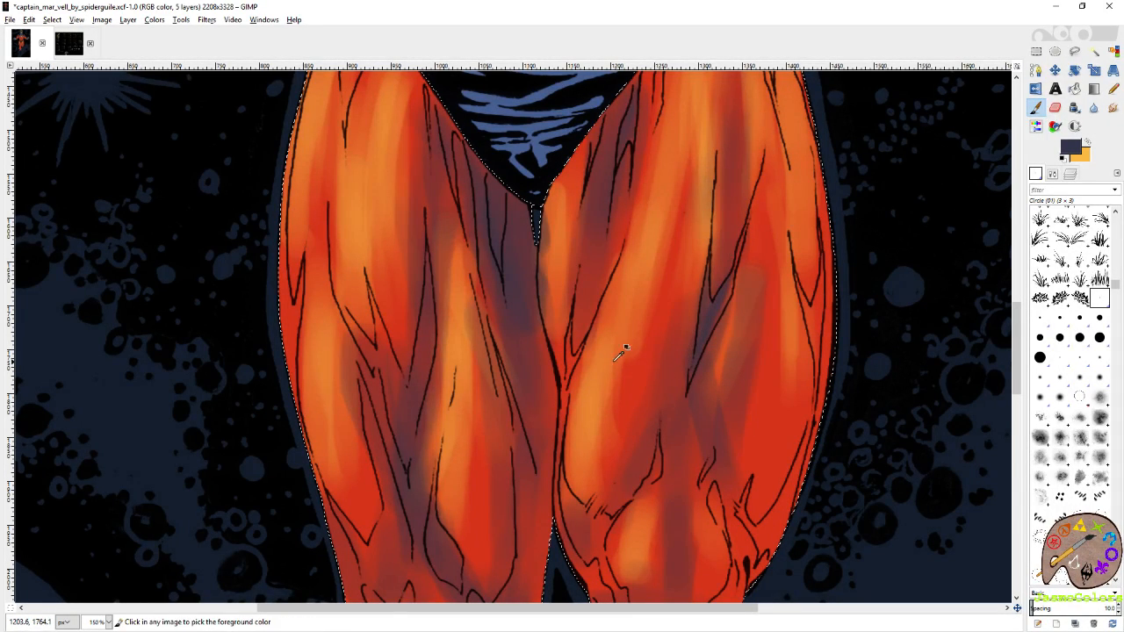
{"action": "key", "text": "ctrl+s"}
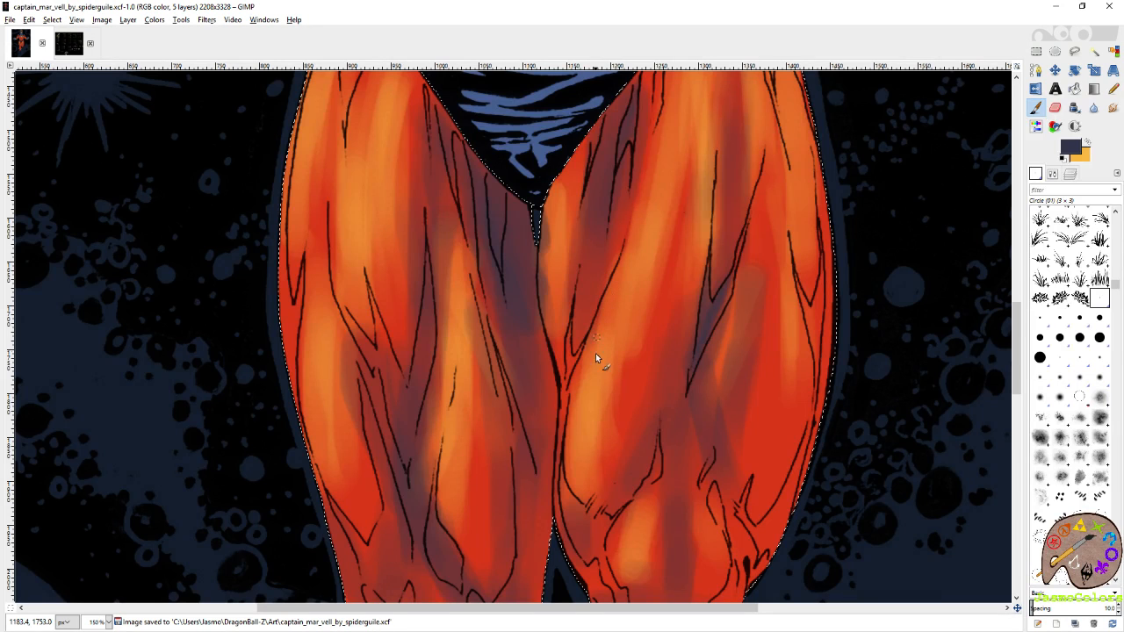
Paint slate purple shadows inside the V-shaped folds in the middle of the left-hand thigh.
{"action": "scroll", "coordinate": [576, 379], "scroll_direction": "down", "scroll_amount": 2}
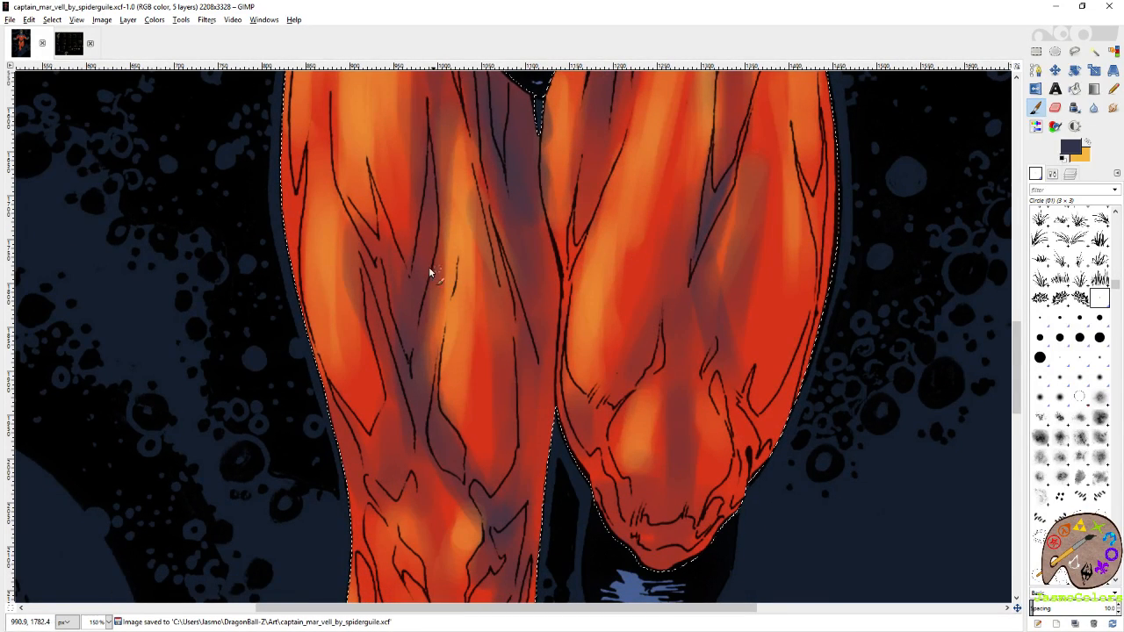
{"action": "left_click_drag", "start_coordinate": [429, 272], "coordinate": [526, 325]}
{"action": "mouse_move", "coordinate": [448, 279]}
{"action": "left_mouse_down"}
{"action": "mouse_move", "coordinate": [459, 296]}
{"action": "mouse_move", "coordinate": [432, 265]}
{"action": "left_mouse_up"}
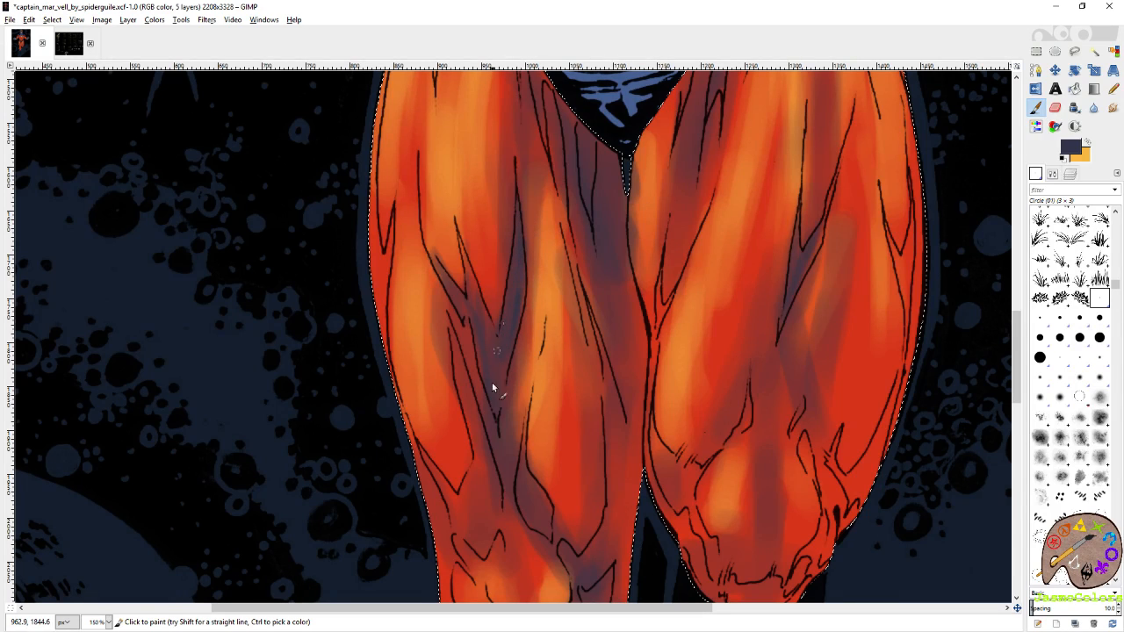
{"action": "left_click_drag", "start_coordinate": [427, 261], "coordinate": [482, 305]}
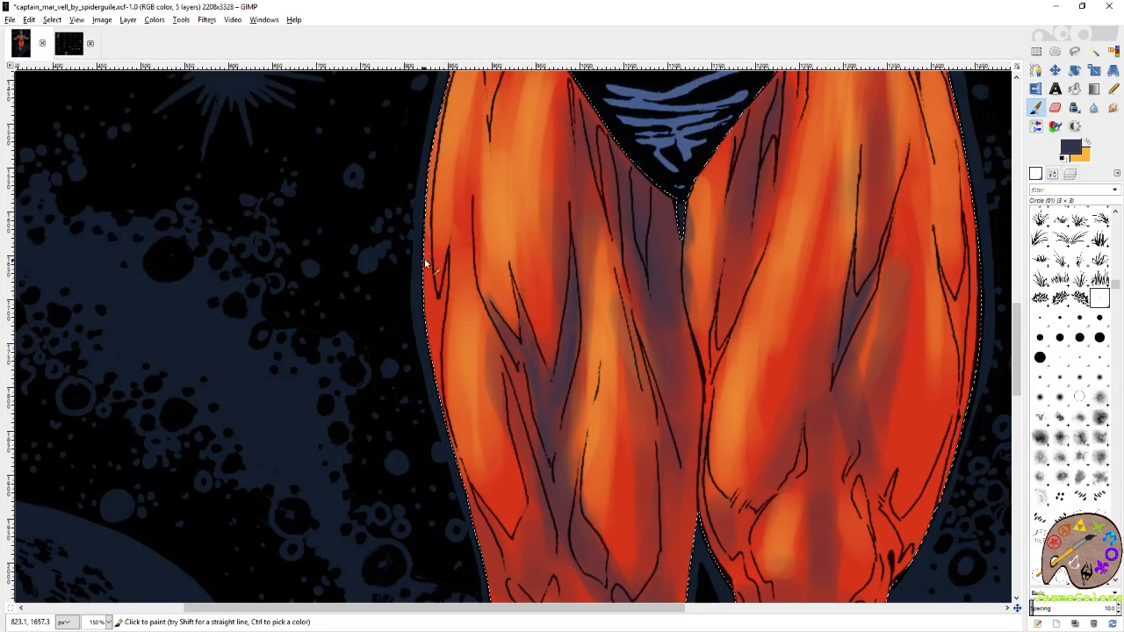
Paint slate purple shadows below the narrow folds along the outer edges of both thighs.
{"action": "mouse_move", "coordinate": [430, 239]}
{"action": "left_mouse_down"}
{"action": "mouse_move", "coordinate": [440, 343]}
{"action": "mouse_move", "coordinate": [432, 317]}
{"action": "mouse_move", "coordinate": [451, 279]}
{"action": "mouse_move", "coordinate": [458, 318]}
{"action": "left_mouse_up"}
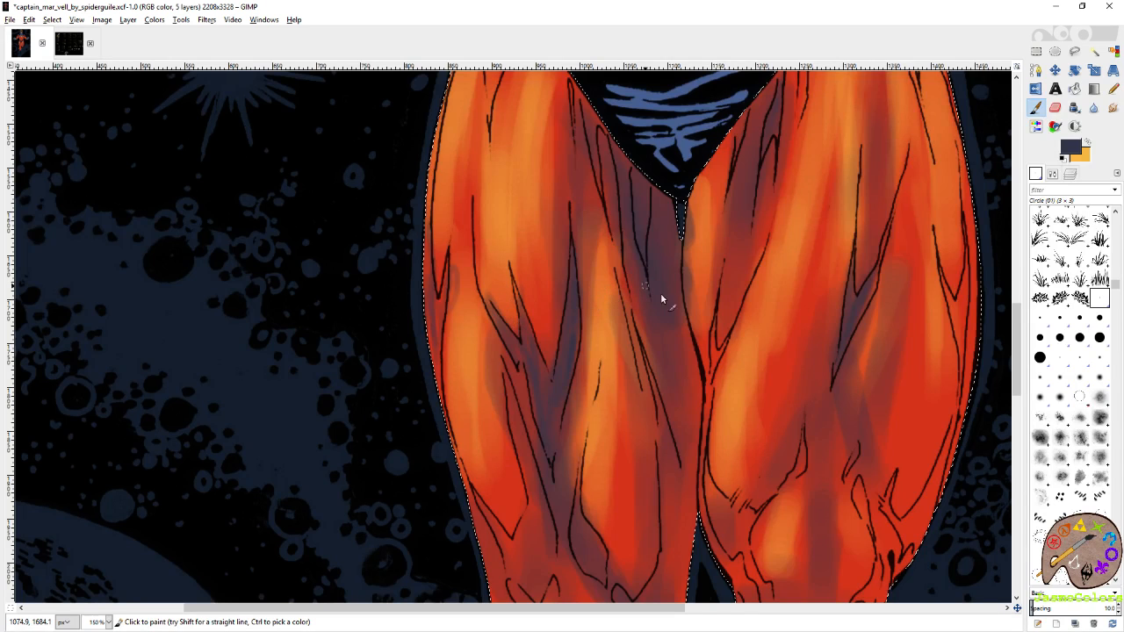
{"action": "scroll", "coordinate": [660, 292], "scroll_direction": "right", "scroll_amount": 5}
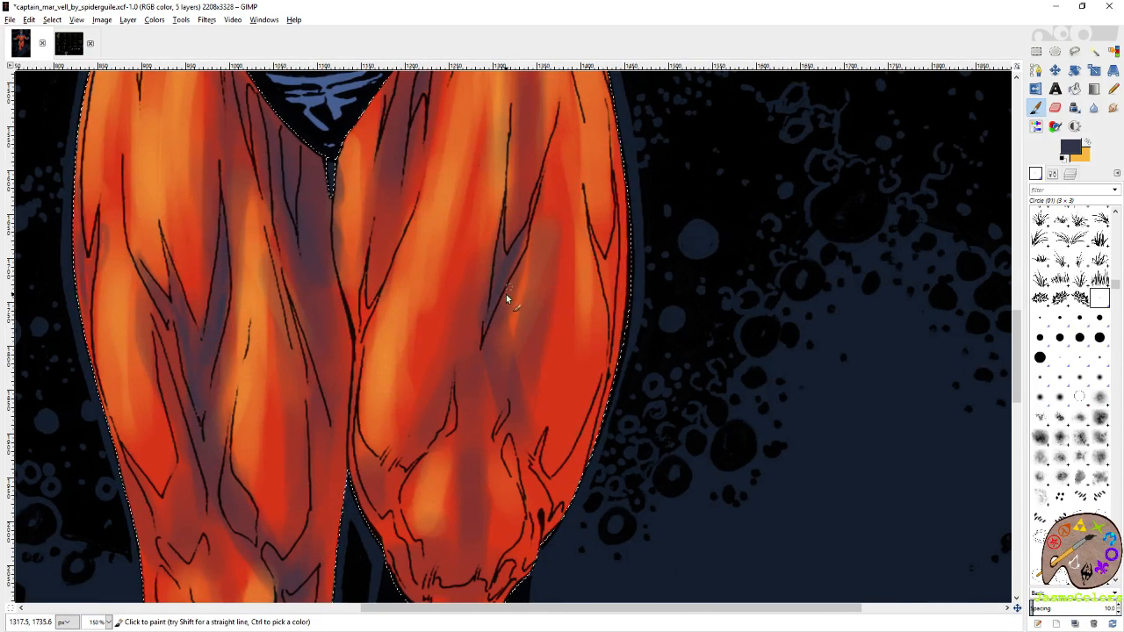
{"action": "mouse_move", "coordinate": [605, 256]}
{"action": "left_mouse_down"}
{"action": "mouse_move", "coordinate": [617, 230]}
{"action": "mouse_move", "coordinate": [611, 301]}
{"action": "left_mouse_up"}
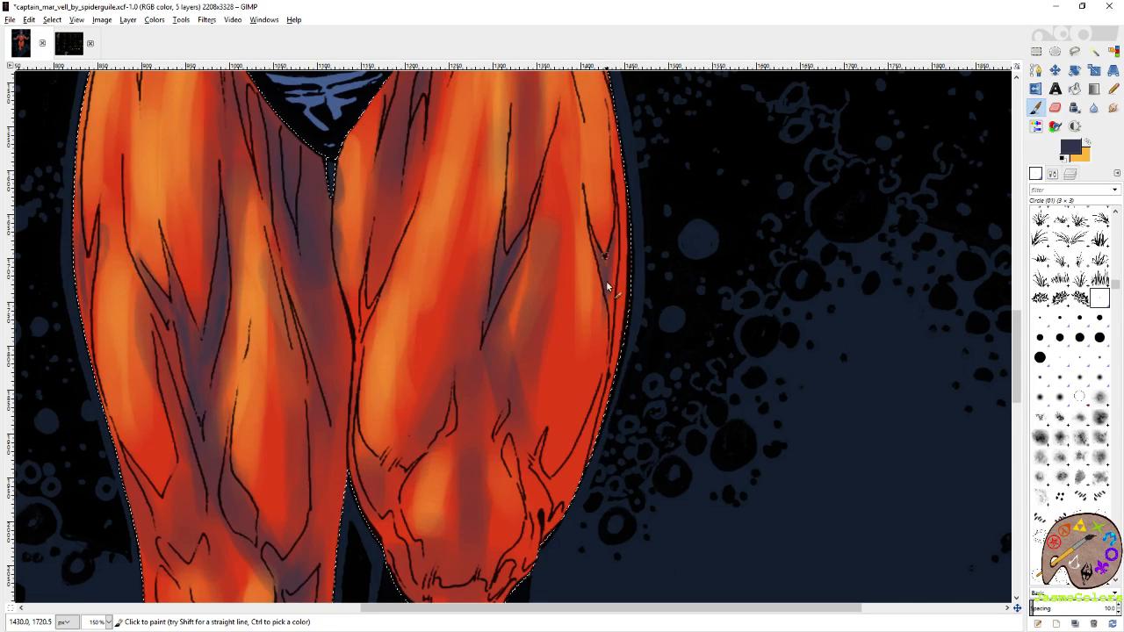
{"action": "mouse_move", "coordinate": [605, 286]}
{"action": "left_mouse_down"}
{"action": "mouse_move", "coordinate": [609, 243]}
{"action": "mouse_move", "coordinate": [606, 360]}
{"action": "left_mouse_up"}
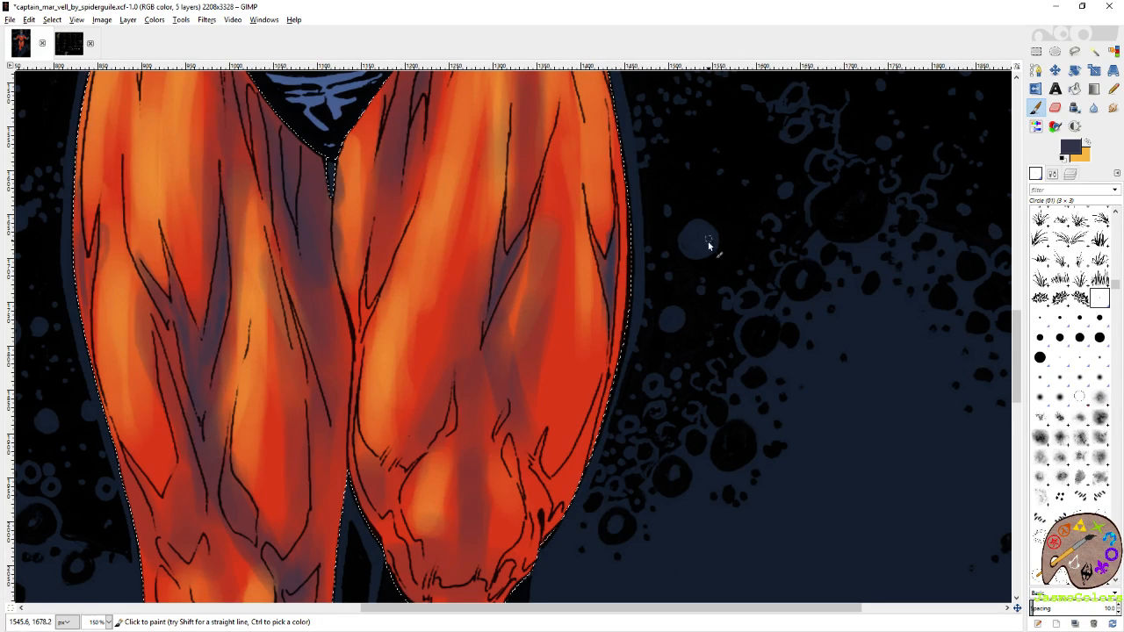
Paint slate purple shadows around the bent knee of the right-hand leg and save the artwork.
{"action": "left_click_drag", "start_coordinate": [579, 285], "coordinate": [753, 155]}
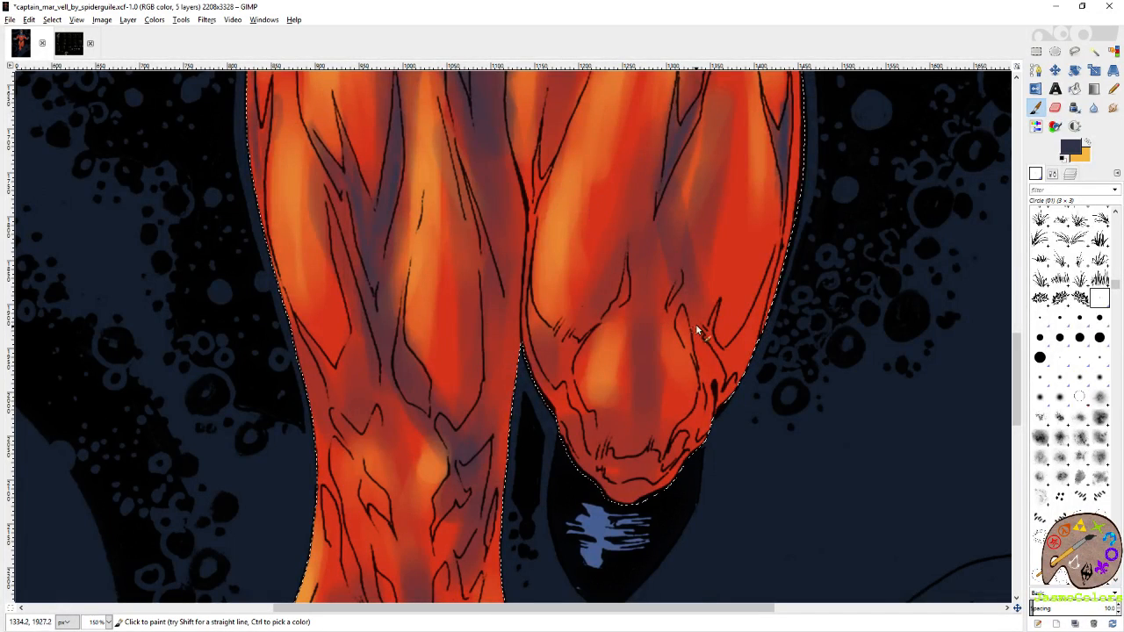
{"action": "scroll", "coordinate": [697, 312], "scroll_direction": "down", "scroll_amount": 2}
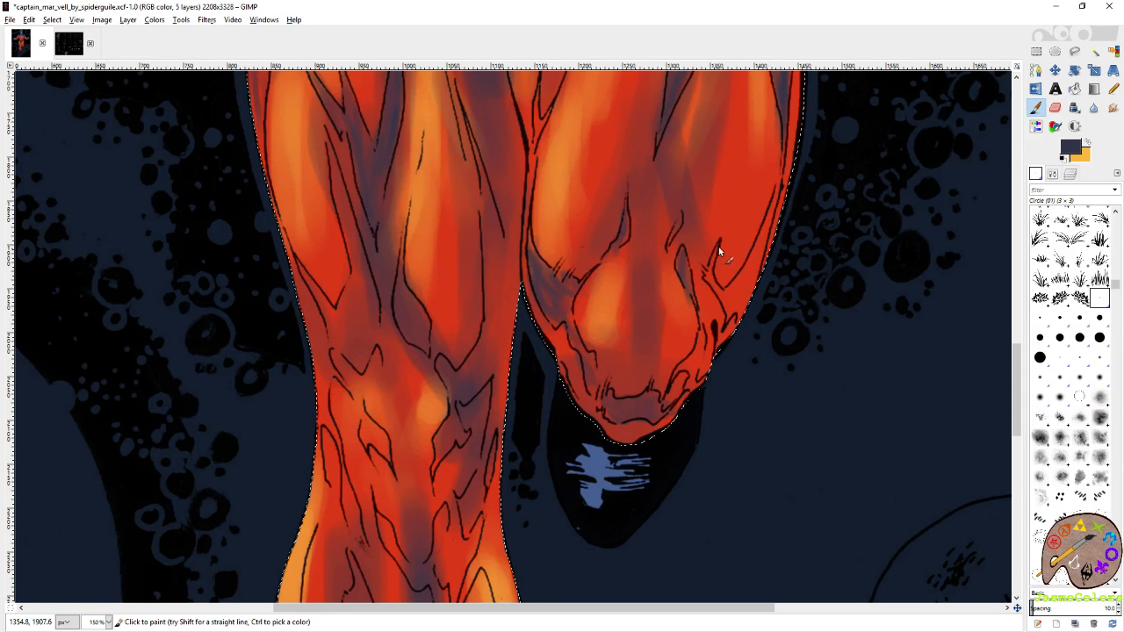
{"action": "left_click", "coordinate": [1040, 357]}
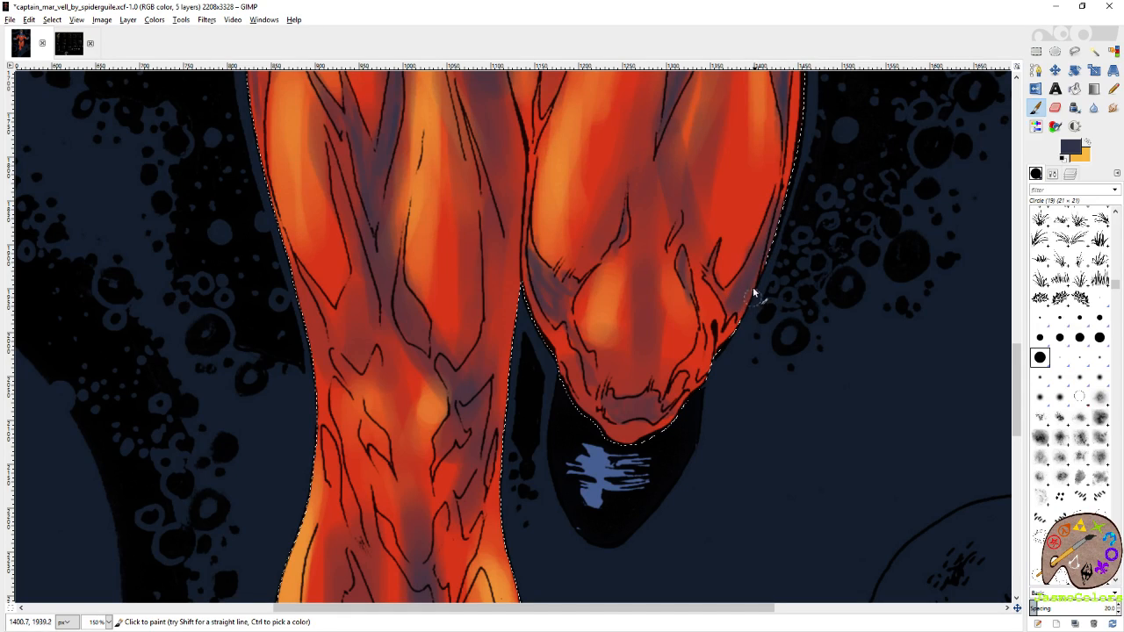
{"action": "left_click", "coordinate": [1099, 299]}
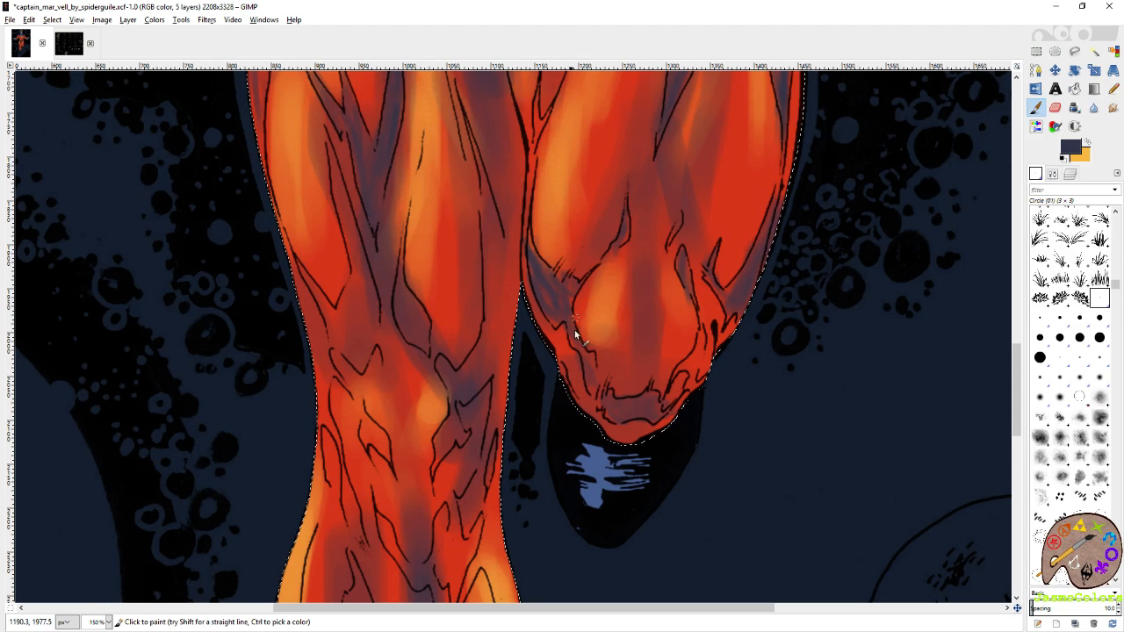
{"action": "scroll", "coordinate": [574, 320], "scroll_direction": "up", "scroll_amount": 3}
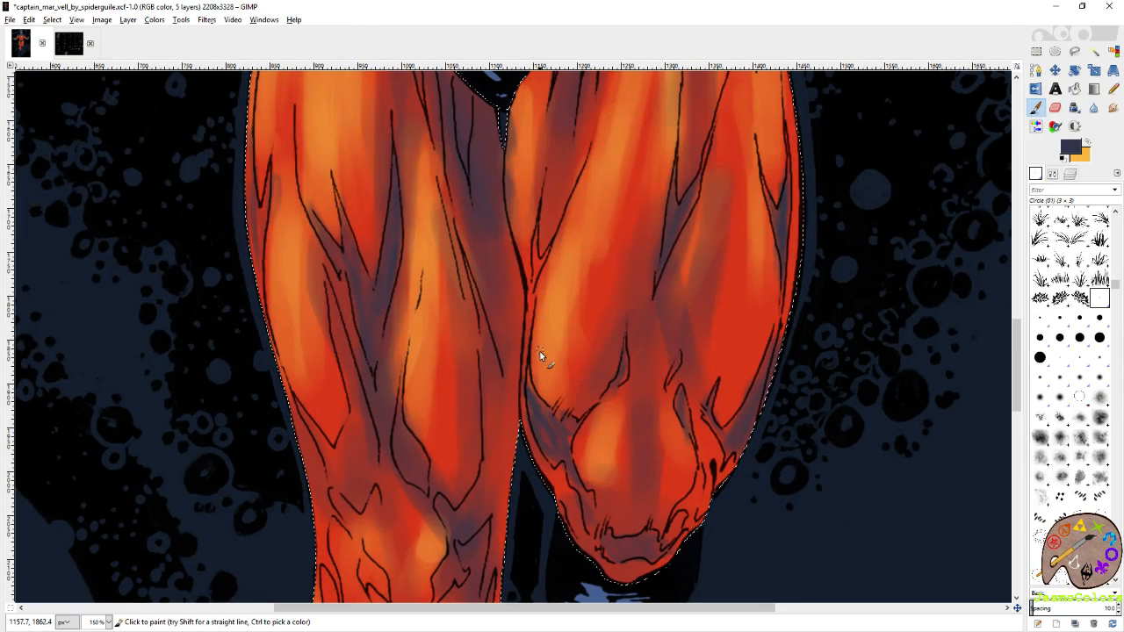
{"action": "key", "text": "ctrl+s"}
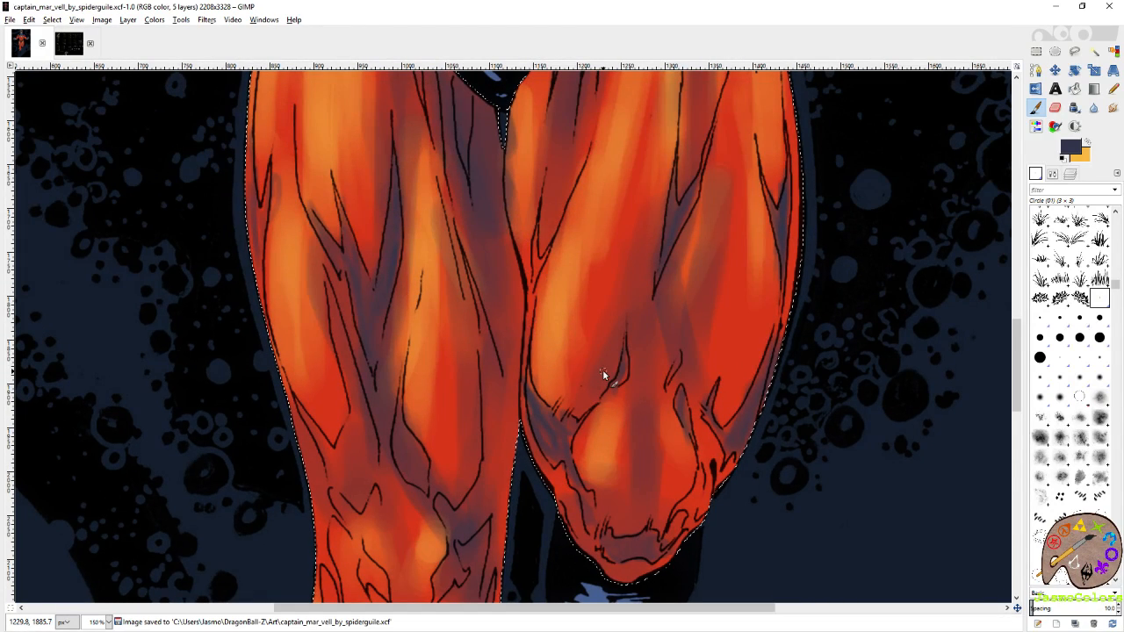
Deepen the slate purple shadows along the inner thighs where the two legs meet.
{"action": "left_click_drag", "start_coordinate": [459, 280], "coordinate": [580, 329]}
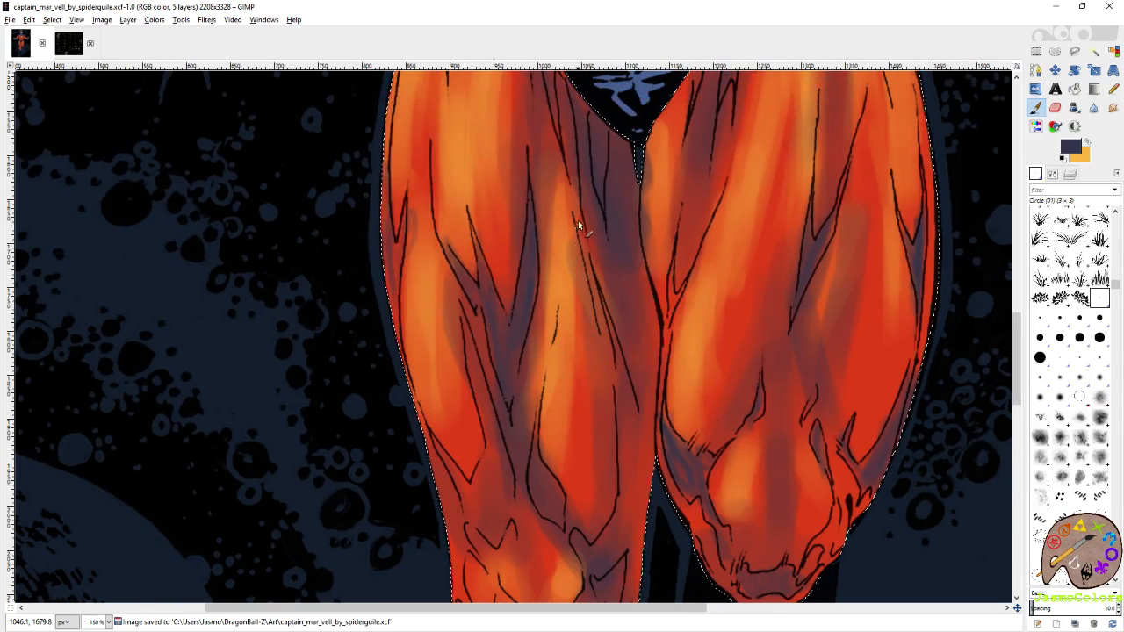
{"action": "left_click_drag", "start_coordinate": [671, 266], "coordinate": [670, 286]}
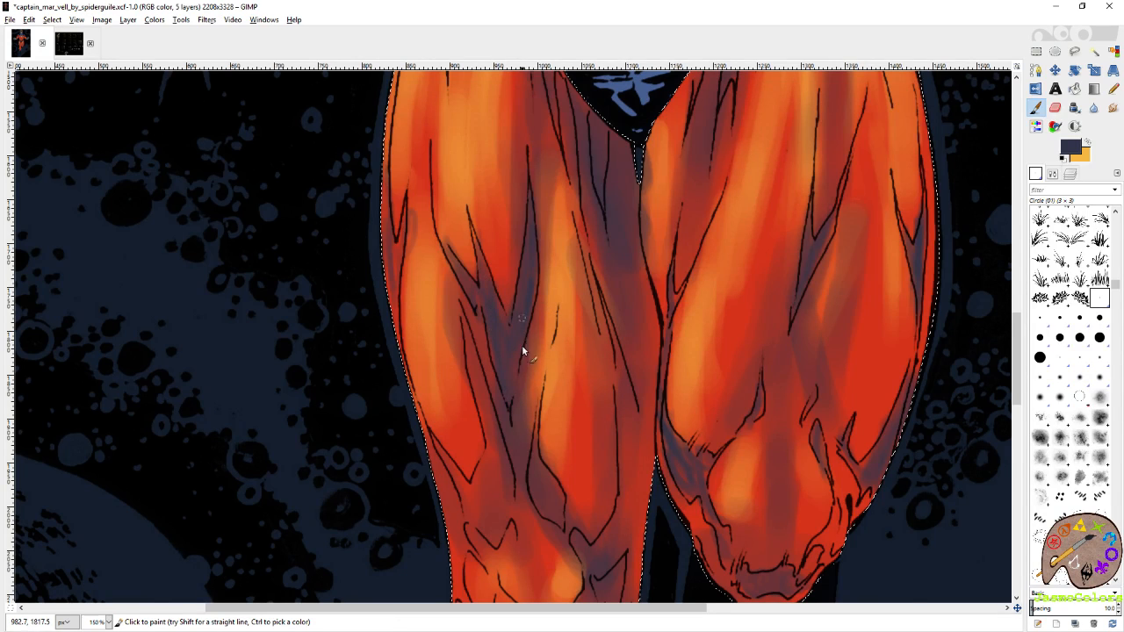
{"action": "left_click_drag", "start_coordinate": [509, 235], "coordinate": [545, 368]}
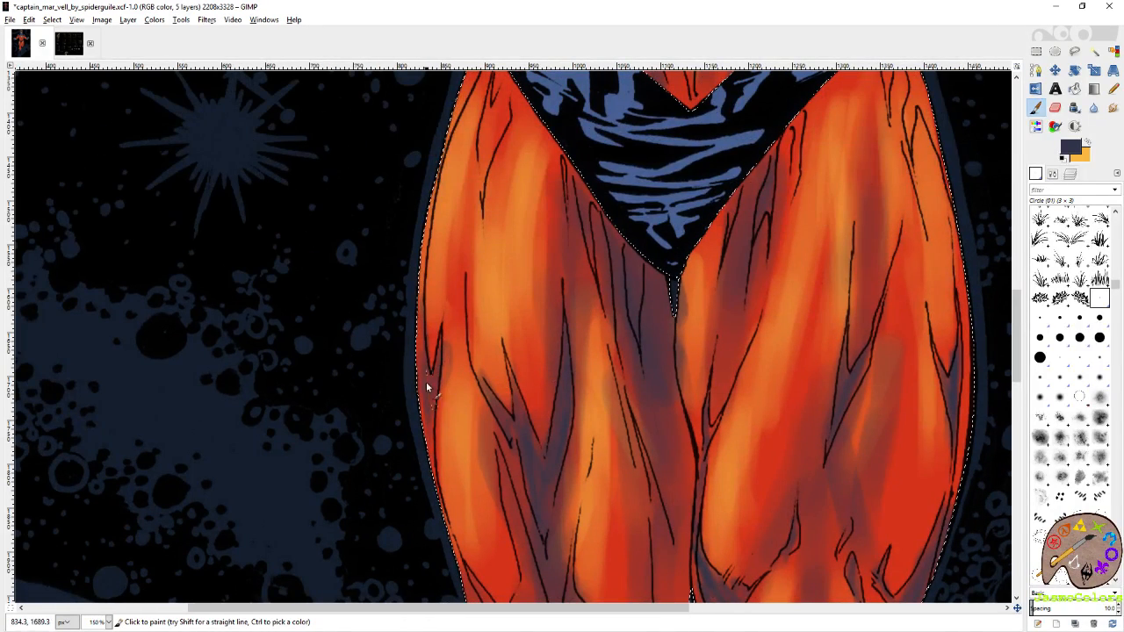
{"action": "left_click_drag", "start_coordinate": [636, 298], "coordinate": [557, 349]}
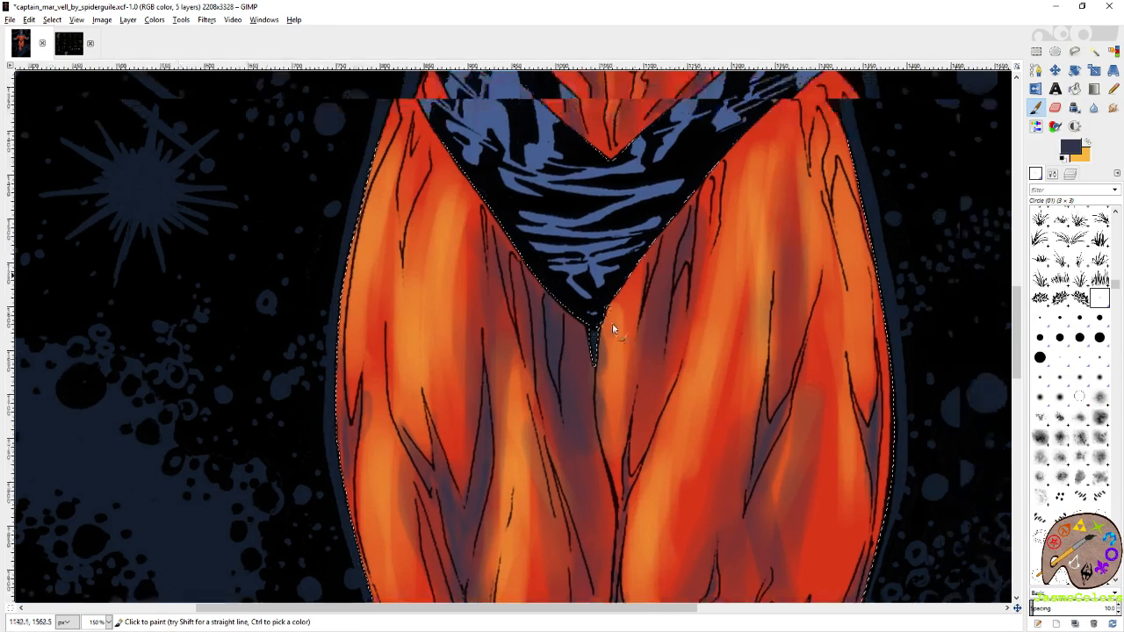
Paint a slate purple shadow inside the fold at the top of the left-hand thigh, near the hip.
{"action": "left_click_drag", "start_coordinate": [545, 253], "coordinate": [699, 336]}
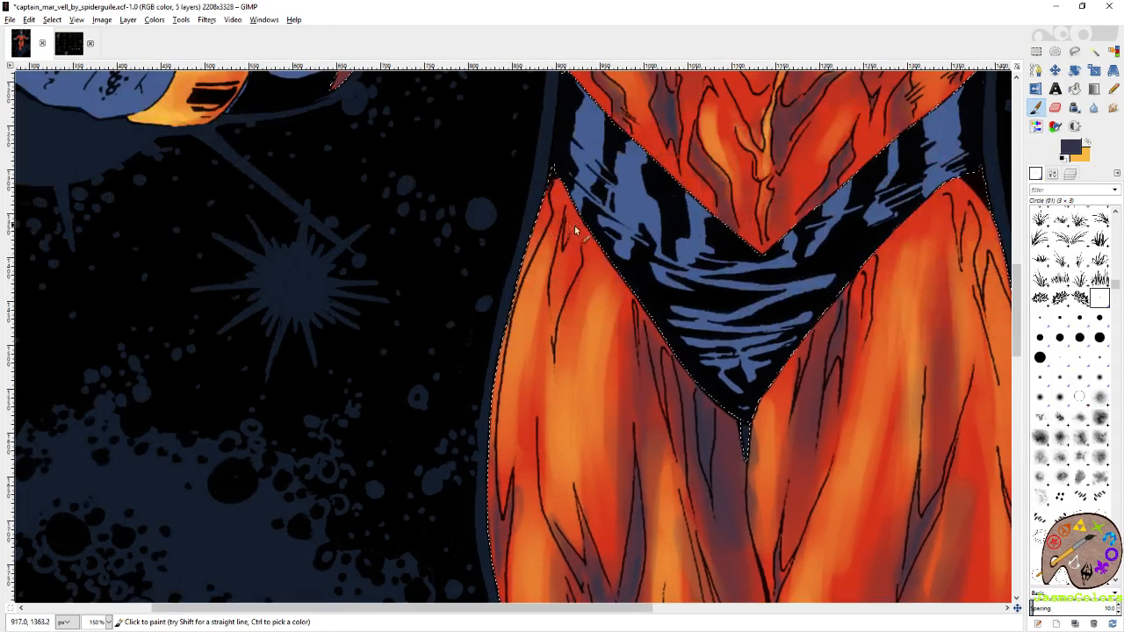
{"action": "mouse_move", "coordinate": [576, 257]}
{"action": "left_mouse_down"}
{"action": "mouse_move", "coordinate": [562, 263]}
{"action": "mouse_move", "coordinate": [554, 334]}
{"action": "left_mouse_up"}
{"action": "left_click_drag", "start_coordinate": [566, 252], "coordinate": [581, 264]}
{"action": "left_click_drag", "start_coordinate": [724, 273], "coordinate": [562, 279]}
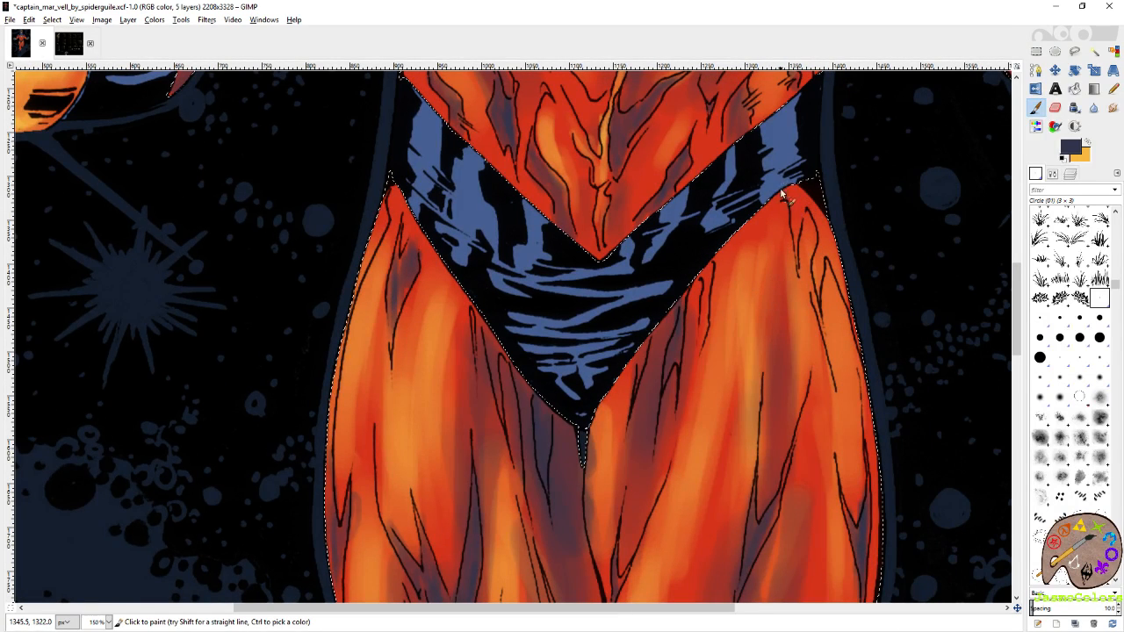
{"action": "mouse_move", "coordinate": [809, 205]}
{"action": "left_mouse_down"}
{"action": "mouse_move", "coordinate": [820, 280]}
{"action": "mouse_move", "coordinate": [840, 258]}
{"action": "mouse_move", "coordinate": [799, 286]}
{"action": "mouse_move", "coordinate": [788, 402]}
{"action": "left_mouse_up"}
Paint slate purple shadows inside the folds around the knee of the left-hand leg.
{"action": "left_click_drag", "start_coordinate": [737, 590], "coordinate": [742, 123]}
{"action": "left_click_drag", "start_coordinate": [654, 418], "coordinate": [742, 129]}
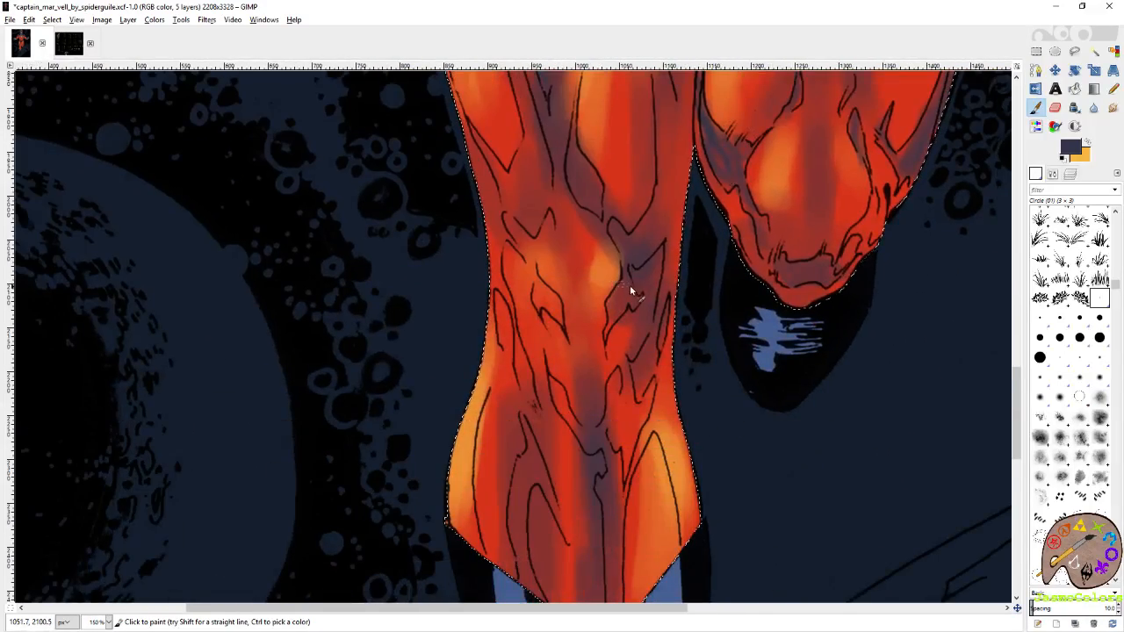
{"action": "left_click_drag", "start_coordinate": [638, 244], "coordinate": [605, 475]}
{"action": "left_click_drag", "start_coordinate": [618, 313], "coordinate": [610, 211]}
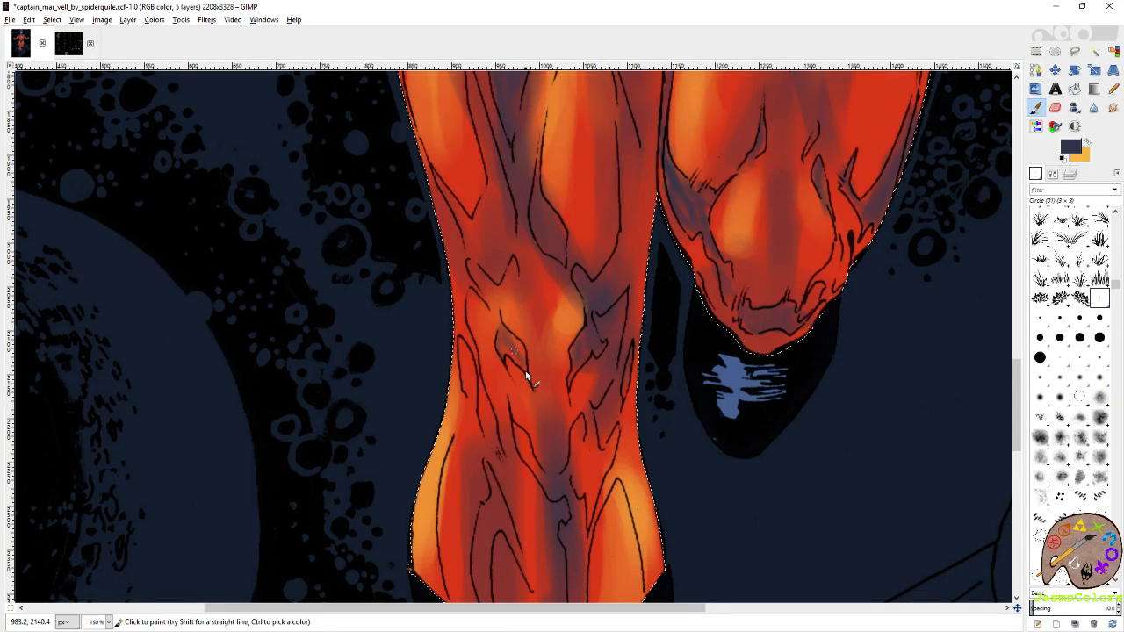
Paint slate purple shadows in the shin folds above the left-hand boot, save the artwork and fit the whole image in view.
{"action": "scroll", "coordinate": [527, 338], "scroll_direction": "down", "scroll_amount": 2}
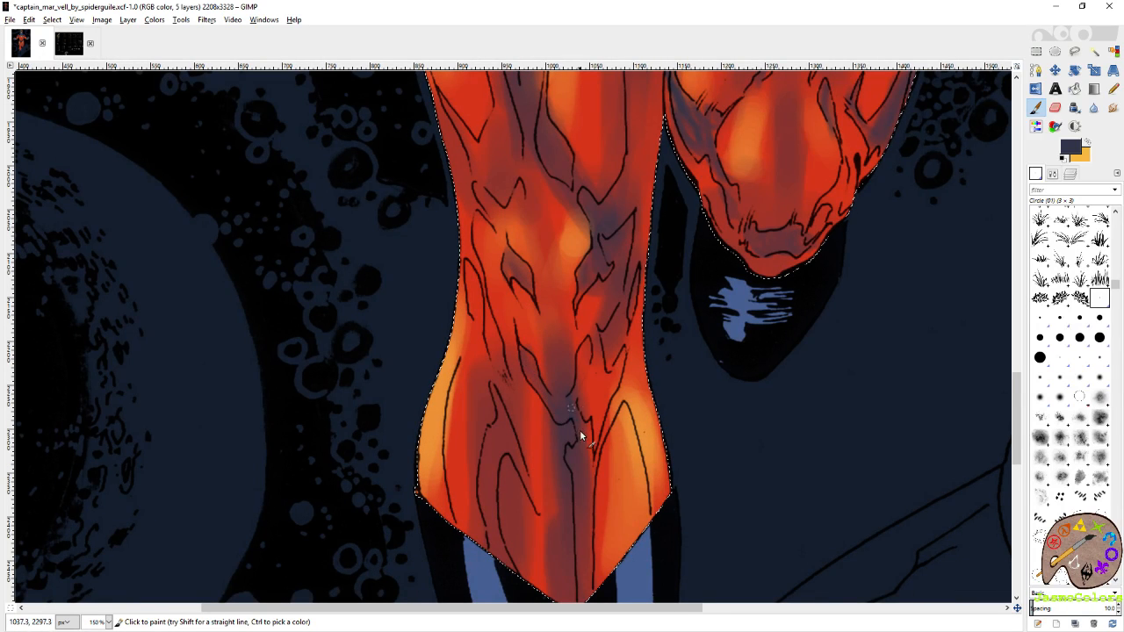
{"action": "scroll", "coordinate": [580, 431], "scroll_direction": "down", "scroll_amount": 3}
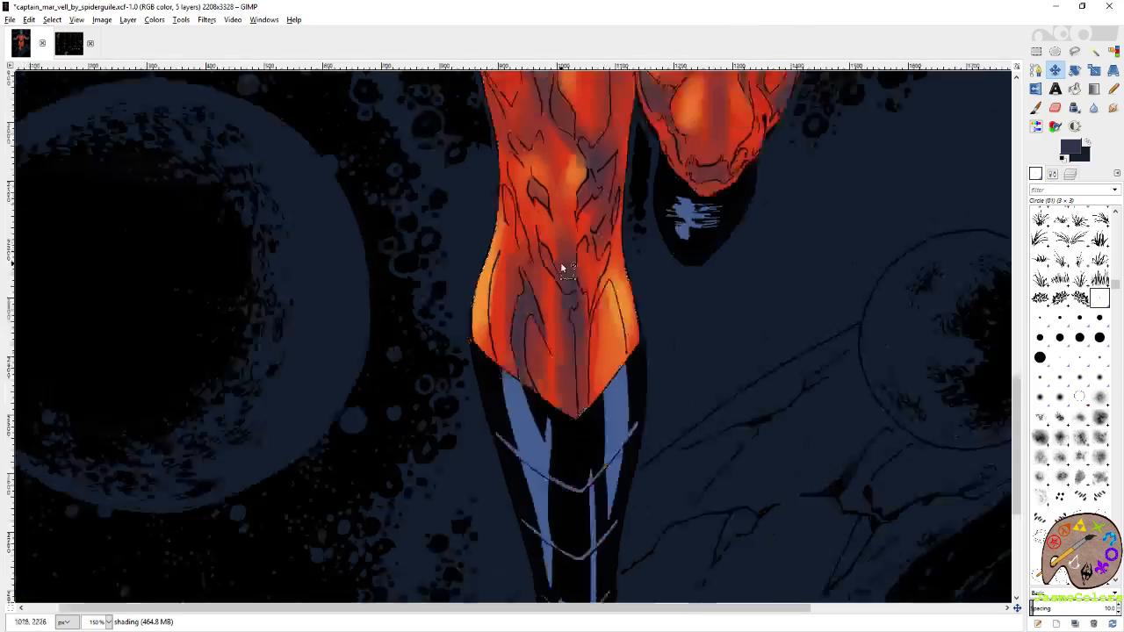
{"action": "key", "text": "shift+ctrl+j"}
{"action": "key", "text": "ctrl+s"}
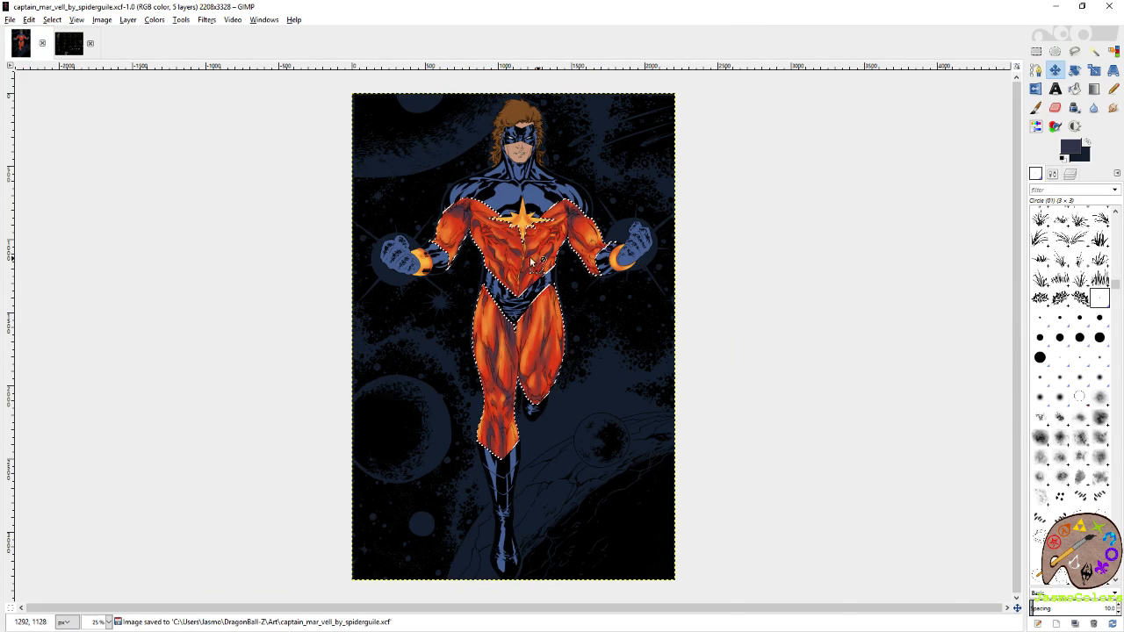
Paint a slate purple shadow in the lower-torso fold just left of the highlighted centre crease.
{"action": "scroll", "coordinate": [523, 277], "scroll_direction": "up", "scroll_amount": 6}
{"action": "key", "text": "p"}
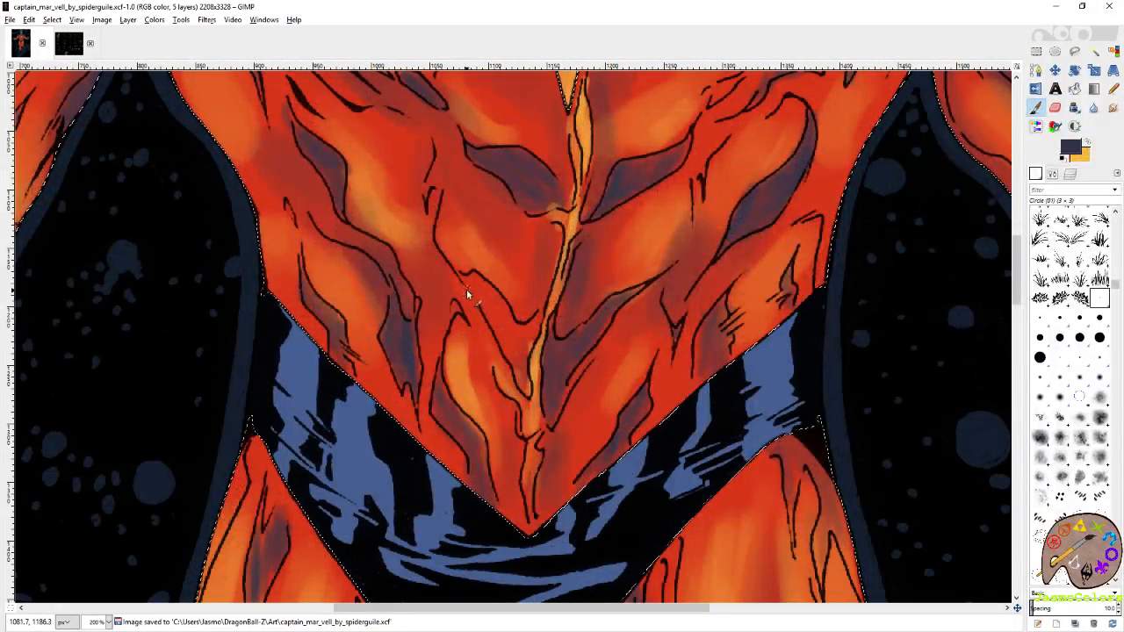
{"action": "left_click_drag", "start_coordinate": [478, 291], "coordinate": [527, 393]}
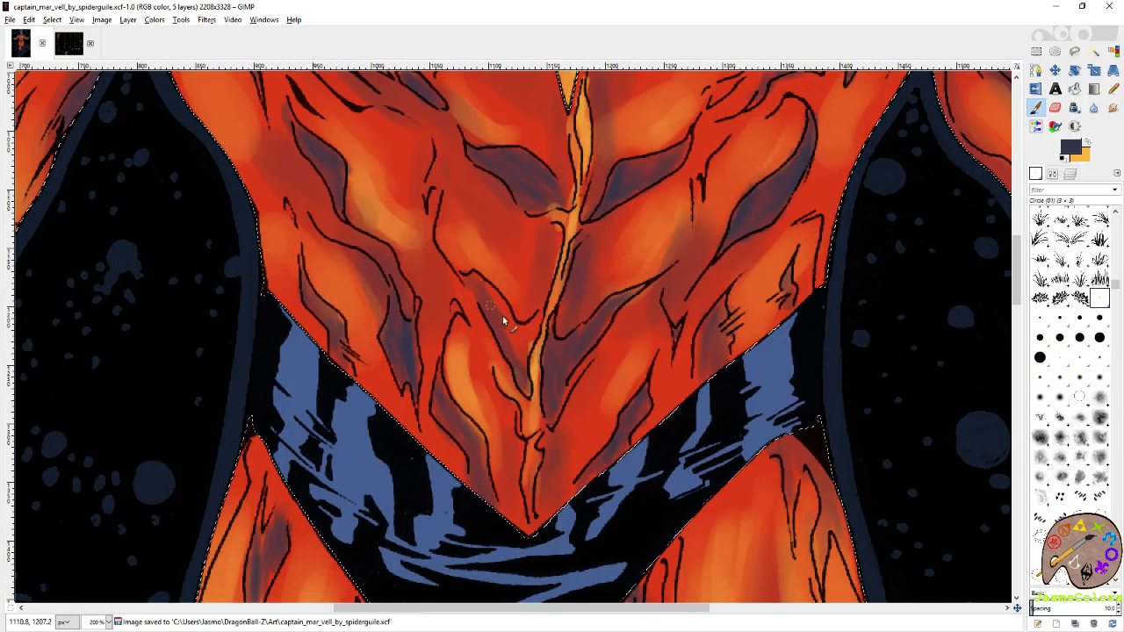
{"action": "left_click_drag", "start_coordinate": [510, 342], "coordinate": [509, 322]}
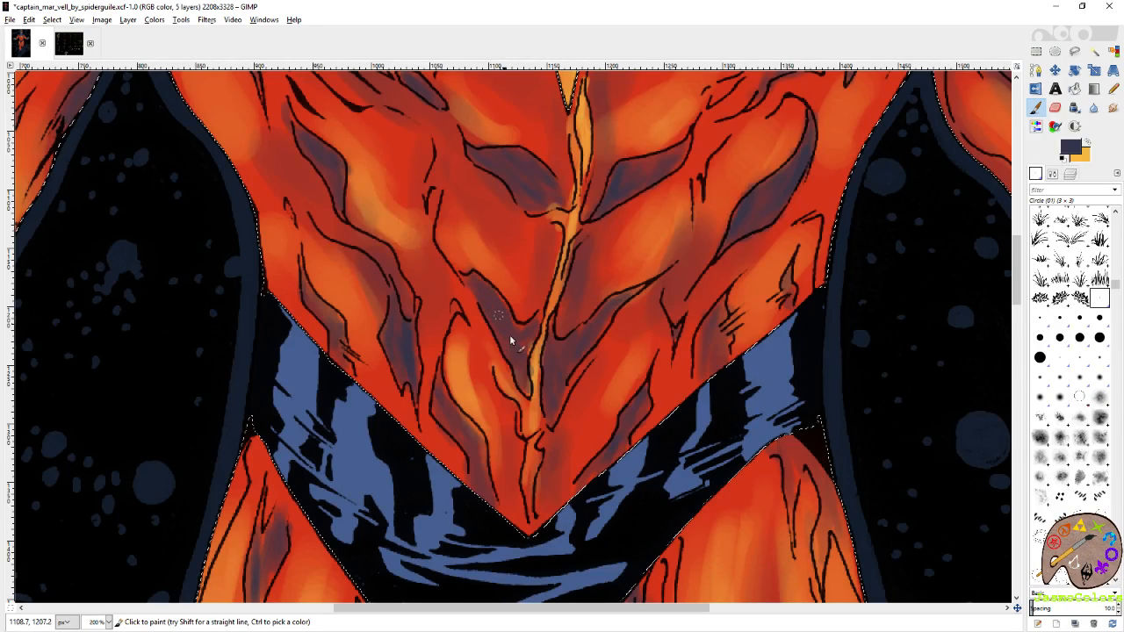
Paint slate purple shadows in the chest fold beside the right-hand armpit and down the inner edge of that sleeve.
{"action": "left_click_drag", "start_coordinate": [410, 262], "coordinate": [495, 369]}
{"action": "left_click_drag", "start_coordinate": [464, 188], "coordinate": [498, 267]}
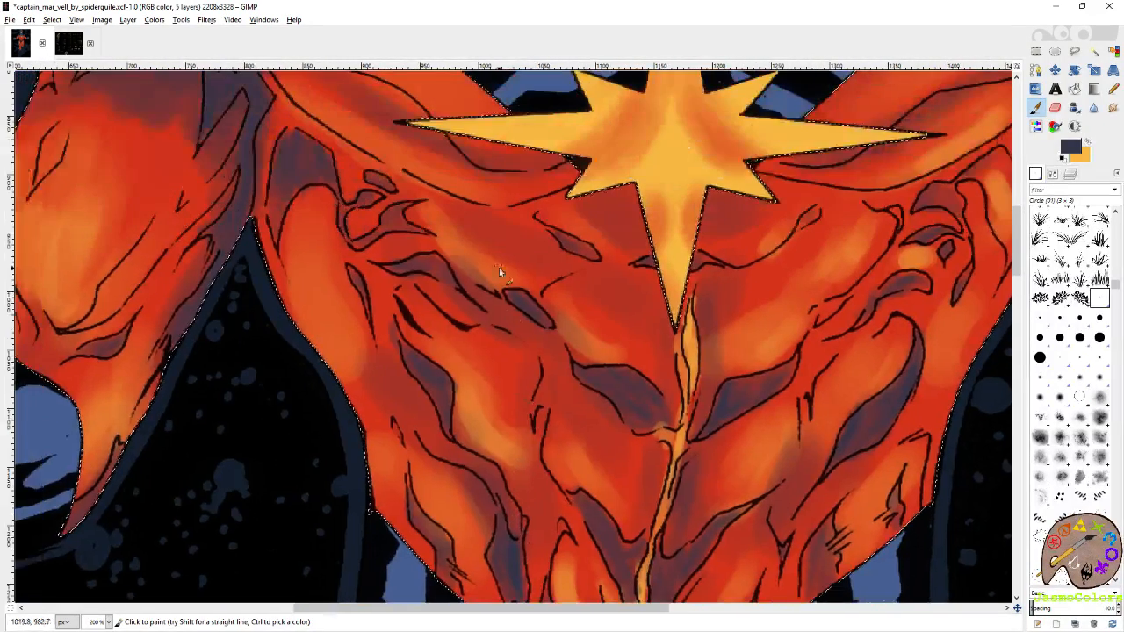
{"action": "left_click_drag", "start_coordinate": [628, 274], "coordinate": [549, 350]}
{"action": "left_click_drag", "start_coordinate": [903, 216], "coordinate": [751, 220]}
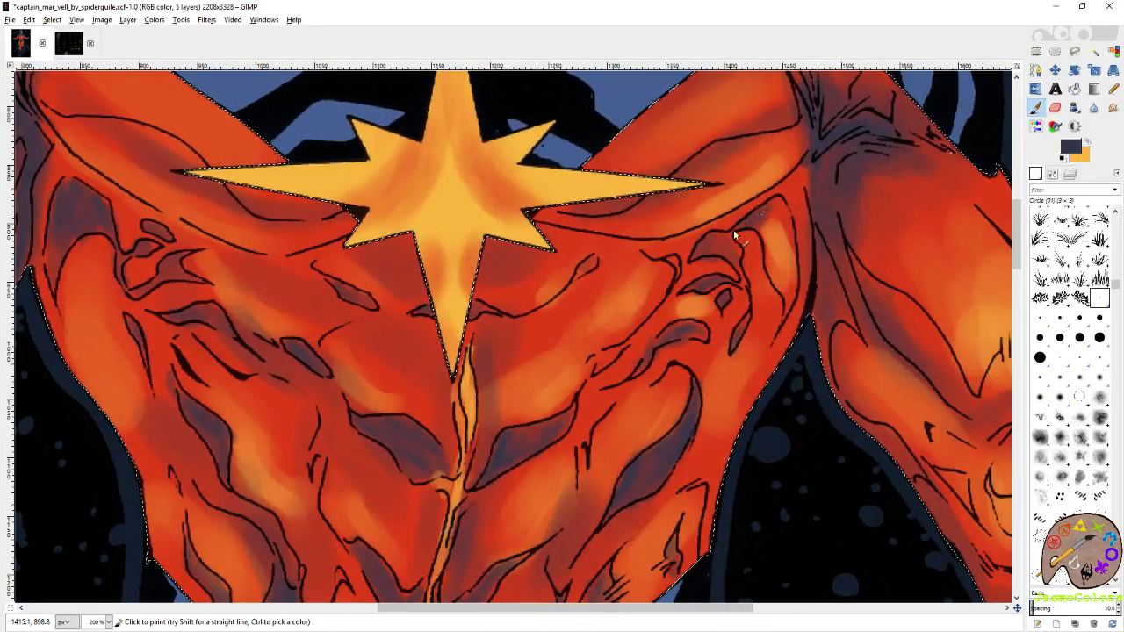
{"action": "left_click_drag", "start_coordinate": [792, 232], "coordinate": [640, 223]}
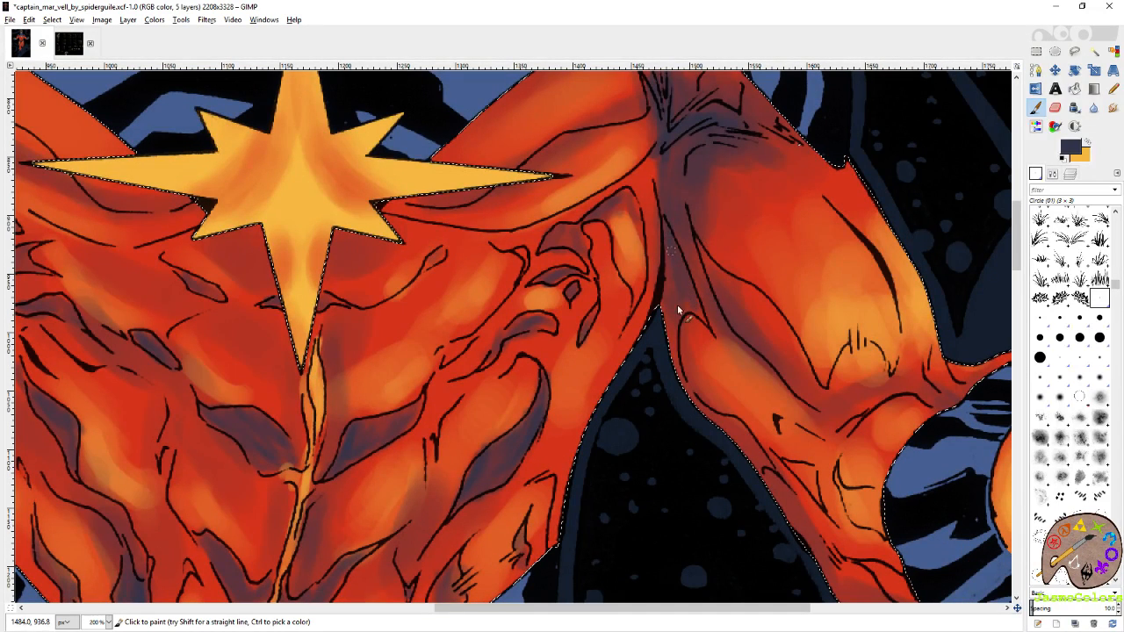
{"action": "mouse_move", "coordinate": [677, 305]}
{"action": "left_mouse_down"}
{"action": "mouse_move", "coordinate": [665, 338]}
{"action": "mouse_move", "coordinate": [674, 360]}
{"action": "left_mouse_up"}
{"action": "left_click_drag", "start_coordinate": [722, 429], "coordinate": [634, 342]}
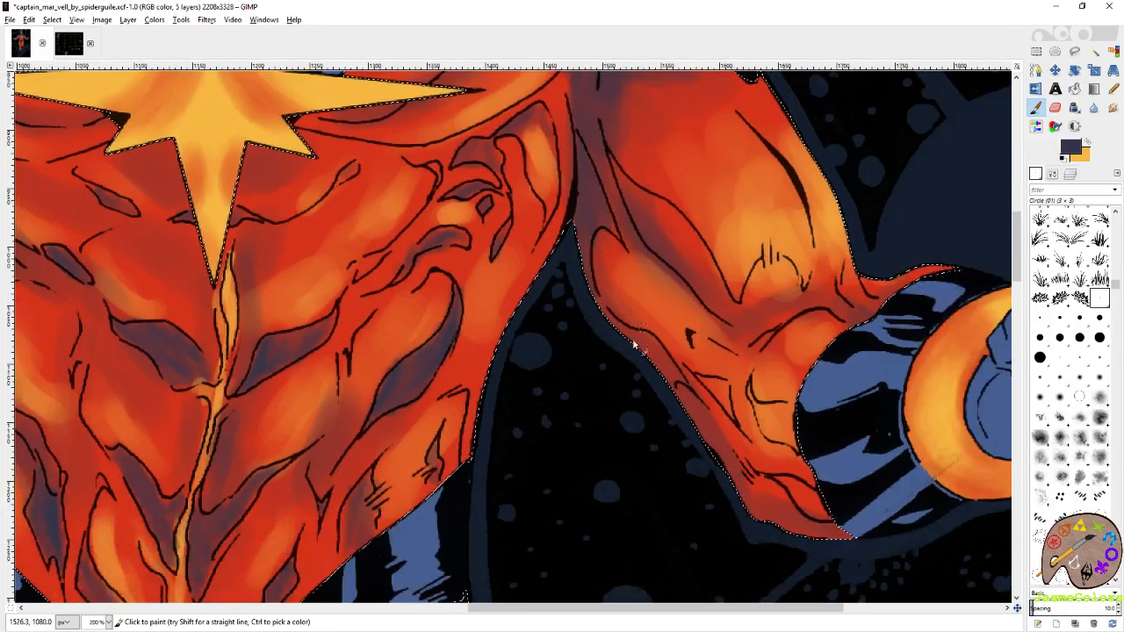
Paint slate purple shadow along the underside of the right-hand sleeve towards the cuff.
{"action": "left_click_drag", "start_coordinate": [588, 274], "coordinate": [673, 383]}
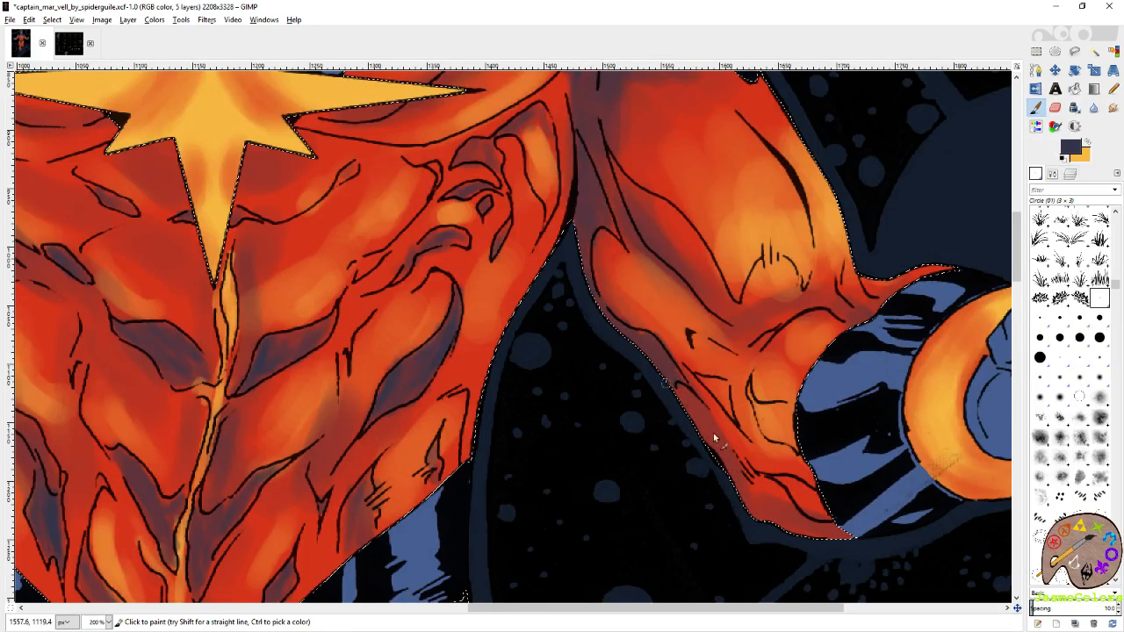
{"action": "mouse_move", "coordinate": [832, 496]}
{"action": "left_mouse_down"}
{"action": "mouse_move", "coordinate": [728, 391]}
{"action": "mouse_move", "coordinate": [682, 374]}
{"action": "mouse_move", "coordinate": [721, 405]}
{"action": "left_mouse_up"}
{"action": "left_click_drag", "start_coordinate": [719, 248], "coordinate": [733, 366]}
{"action": "mouse_move", "coordinate": [679, 427]}
{"action": "left_mouse_down"}
{"action": "mouse_move", "coordinate": [695, 464]}
{"action": "mouse_move", "coordinate": [709, 452]}
{"action": "mouse_move", "coordinate": [687, 425]}
{"action": "left_mouse_up"}
{"action": "left_click_drag", "start_coordinate": [705, 366], "coordinate": [773, 536]}
{"action": "left_click_drag", "start_coordinate": [652, 244], "coordinate": [707, 358]}
{"action": "mouse_move", "coordinate": [603, 271]}
{"action": "left_mouse_down"}
{"action": "mouse_move", "coordinate": [634, 344]}
{"action": "mouse_move", "coordinate": [743, 306]}
{"action": "mouse_move", "coordinate": [757, 285]}
{"action": "left_mouse_up"}
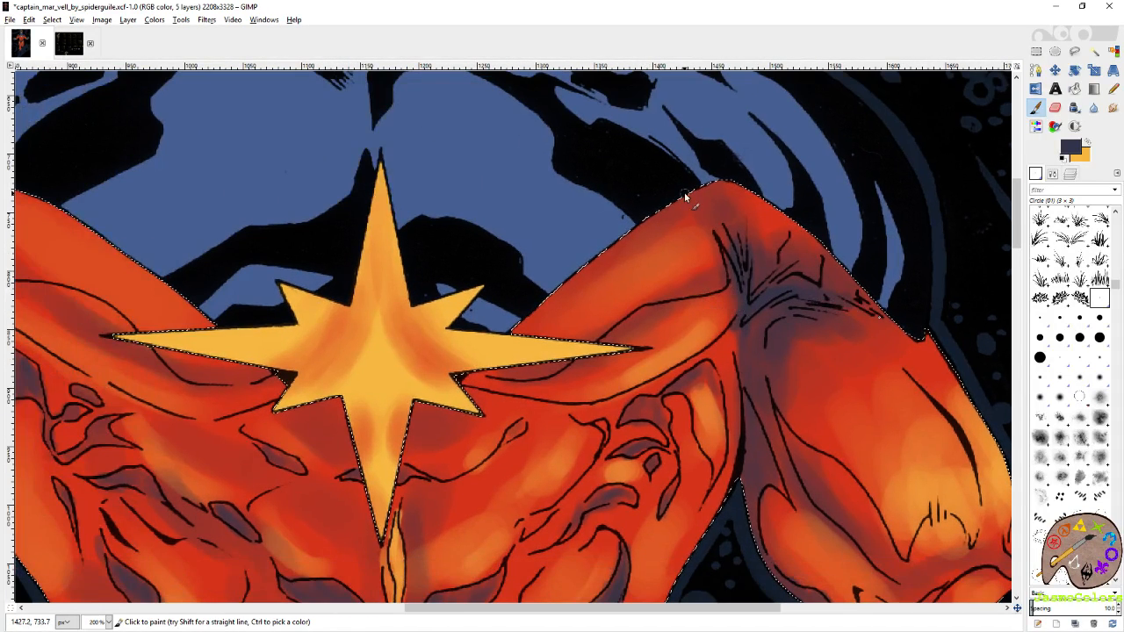
Cover the stray blue pixels on the right-hand shoulder with the costume's red using the Pencil on the flats layer, and reselect the shading layer.
{"action": "left_click", "coordinate": [1075, 52]}
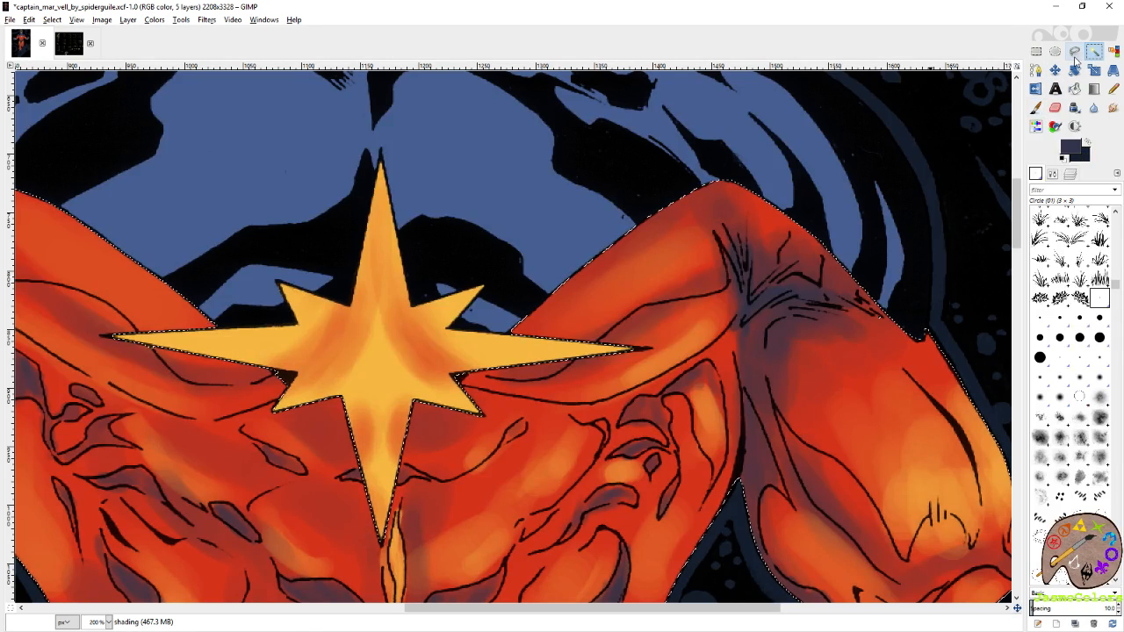
{"action": "scroll", "coordinate": [874, 360], "scroll_direction": "up", "scroll_amount": 6}
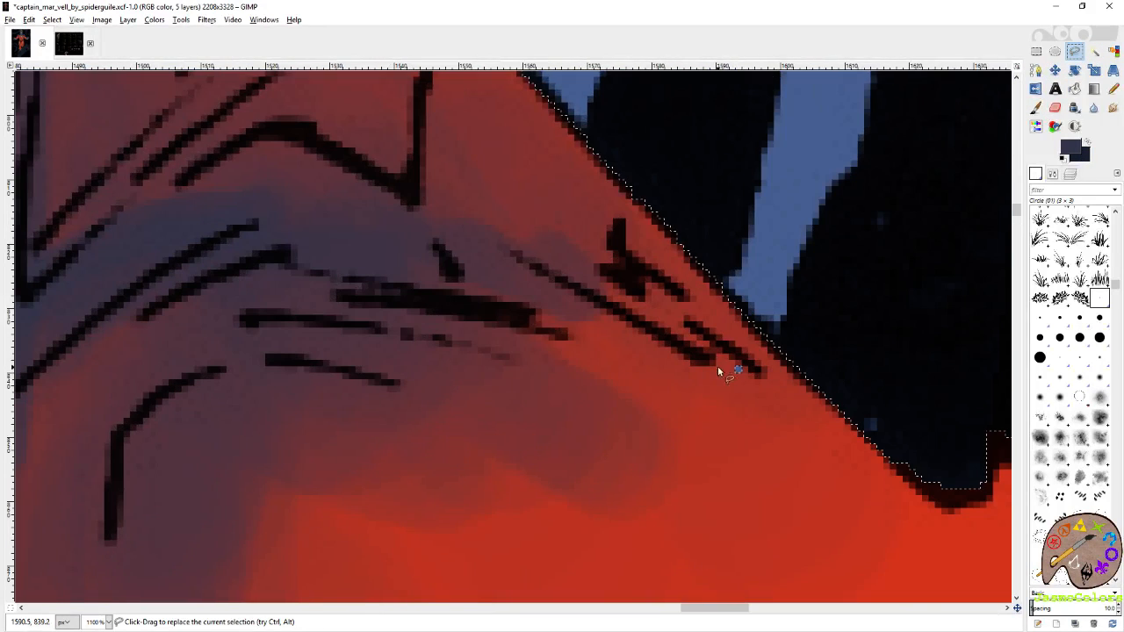
{"action": "left_click", "coordinate": [722, 366]}
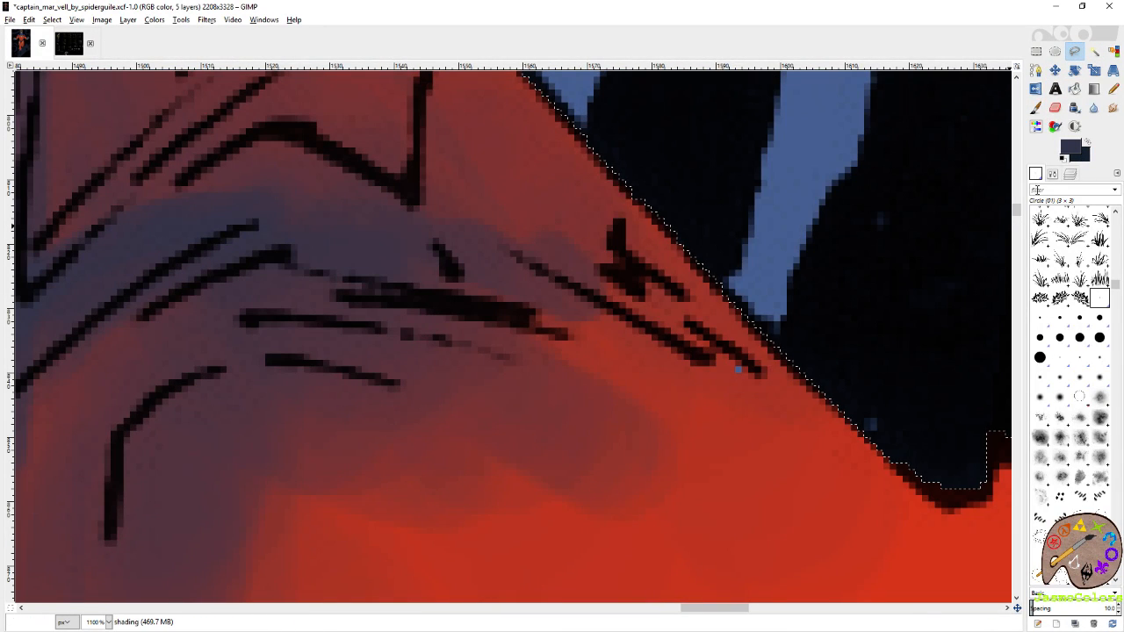
{"action": "left_click", "coordinate": [1070, 177]}
{"action": "left_click", "coordinate": [1095, 311]}
{"action": "left_click", "coordinate": [1113, 89]}
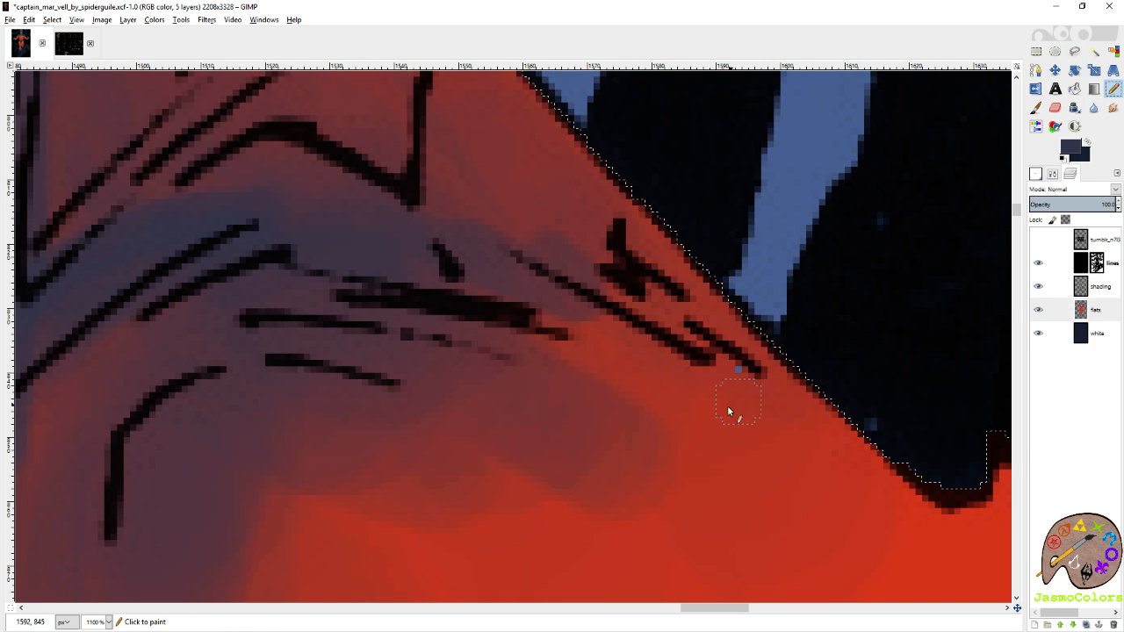
{"action": "left_click", "coordinate": [728, 408], "text": "ctrl"}
{"action": "left_click", "coordinate": [1097, 287]}
{"action": "scroll", "coordinate": [913, 299], "scroll_direction": "down", "scroll_amount": 5}
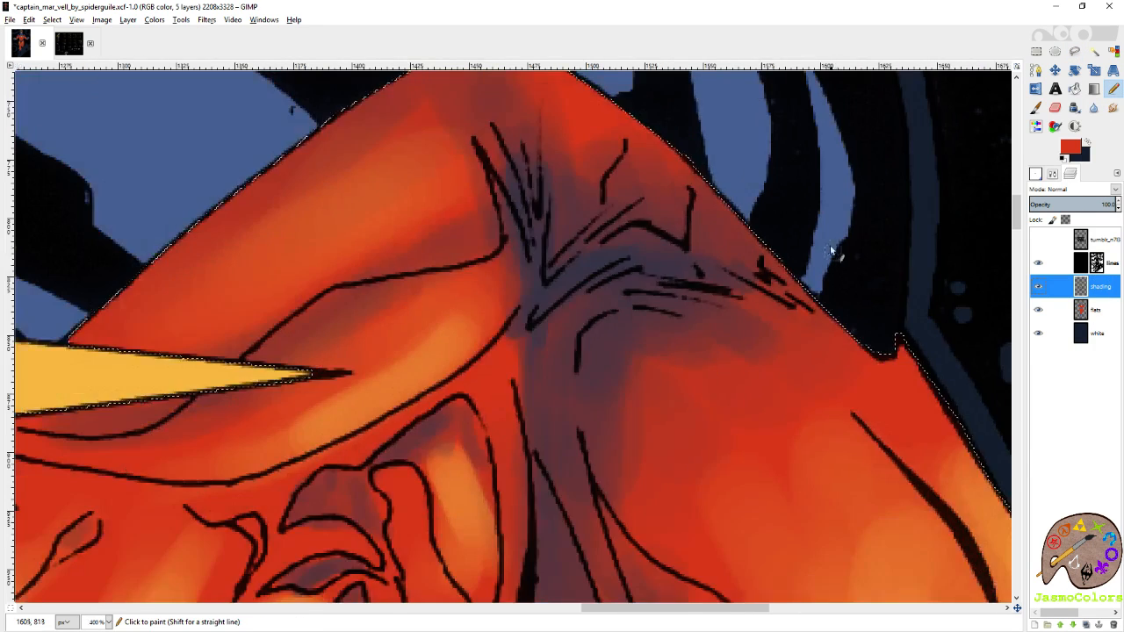
Save the image, and paint slate purple shadow along the left-hand sleeve's lower edge towards the cuff.
{"action": "key", "text": "ctrl+s"}
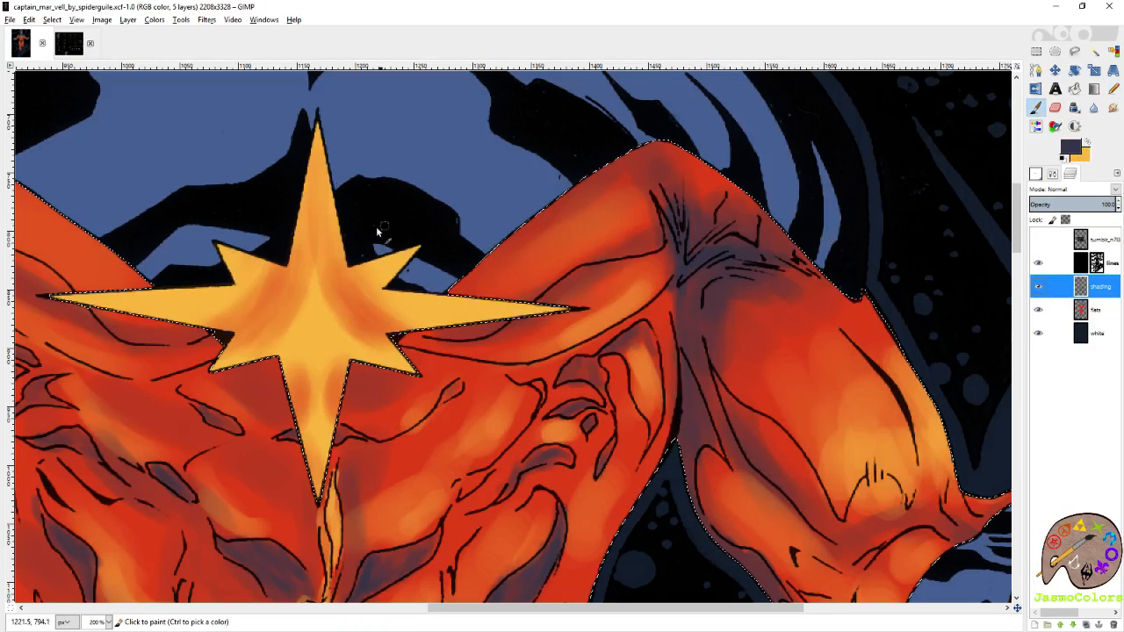
{"action": "scroll", "coordinate": [665, 187], "scroll_direction": "left", "scroll_amount": 10}
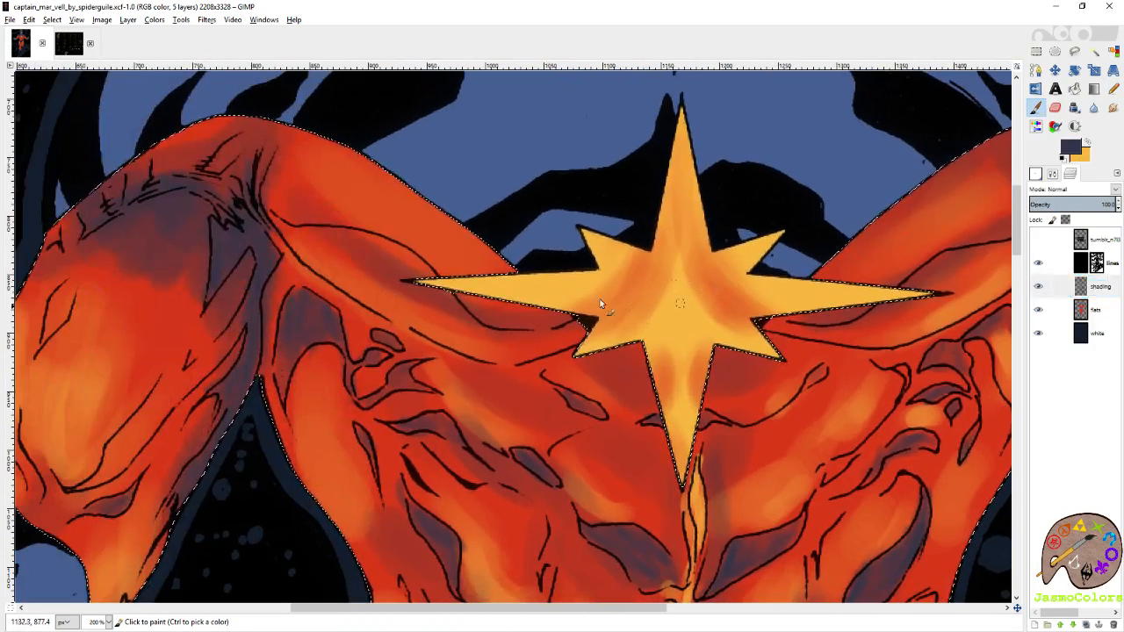
{"action": "scroll", "coordinate": [586, 340], "scroll_direction": "left", "scroll_amount": 3}
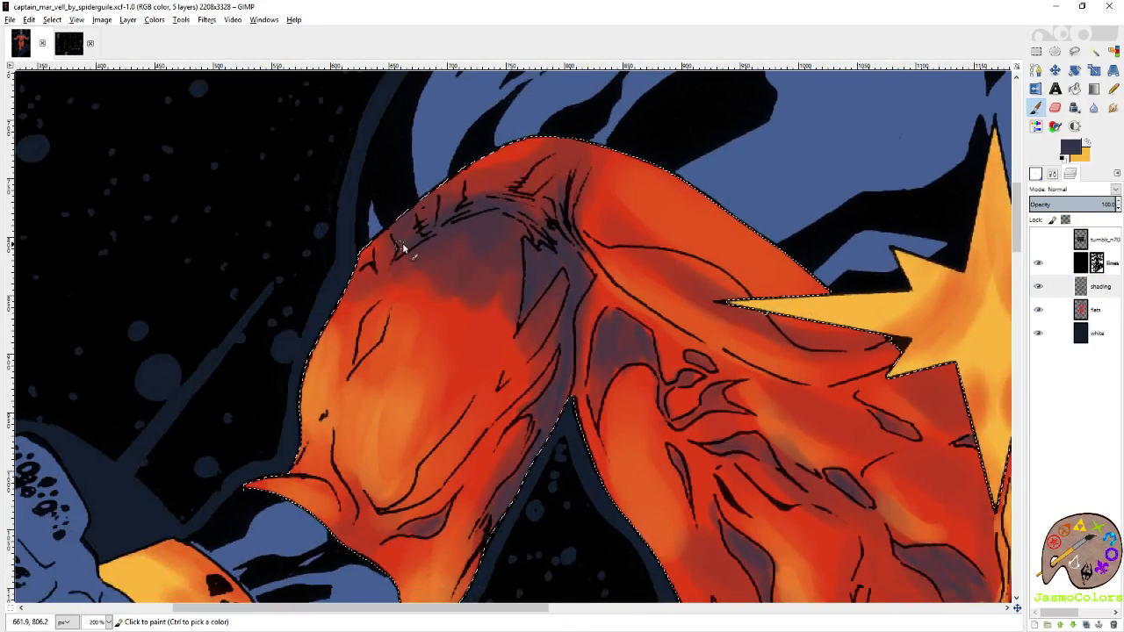
{"action": "scroll", "coordinate": [421, 263], "scroll_direction": "down", "scroll_amount": 10}
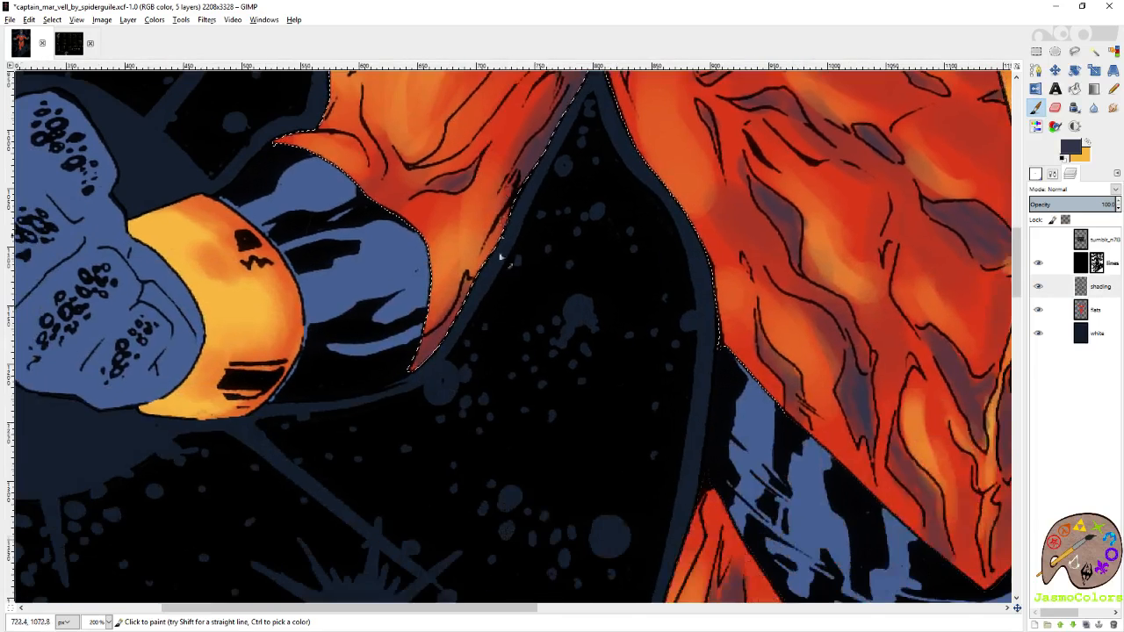
{"action": "mouse_move", "coordinate": [468, 293]}
{"action": "left_mouse_down"}
{"action": "mouse_move", "coordinate": [454, 319]}
{"action": "mouse_move", "coordinate": [431, 328]}
{"action": "mouse_move", "coordinate": [451, 276]}
{"action": "left_mouse_up"}
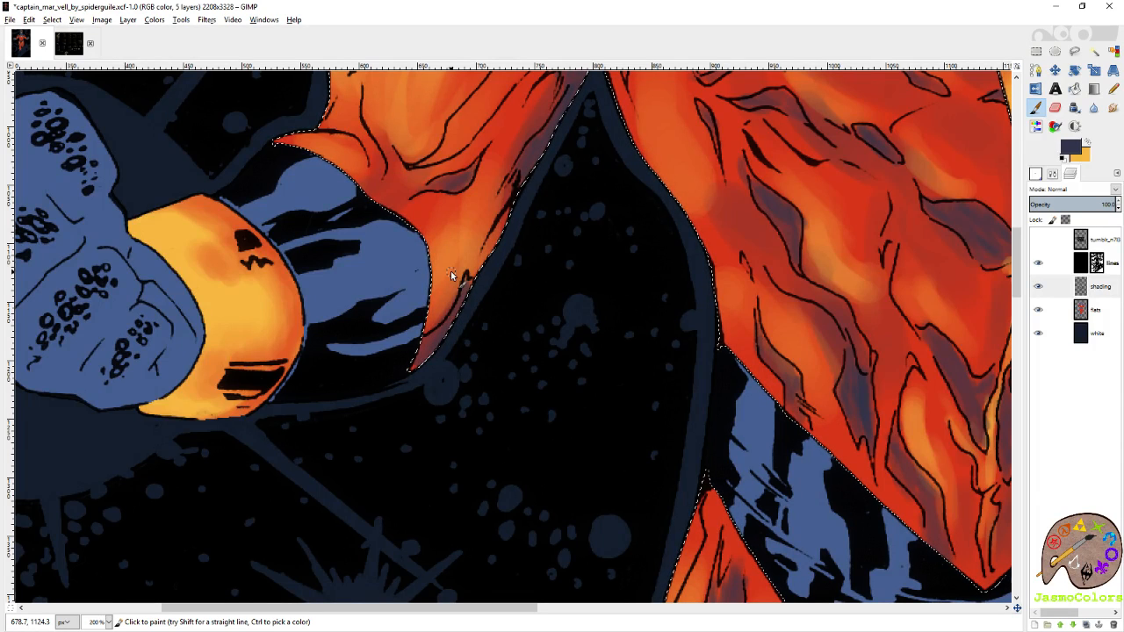
Paint slate purple shadow along the outer hip of the right-hand thigh just below the belt.
{"action": "scroll", "coordinate": [786, 369], "scroll_direction": "right", "scroll_amount": 4}
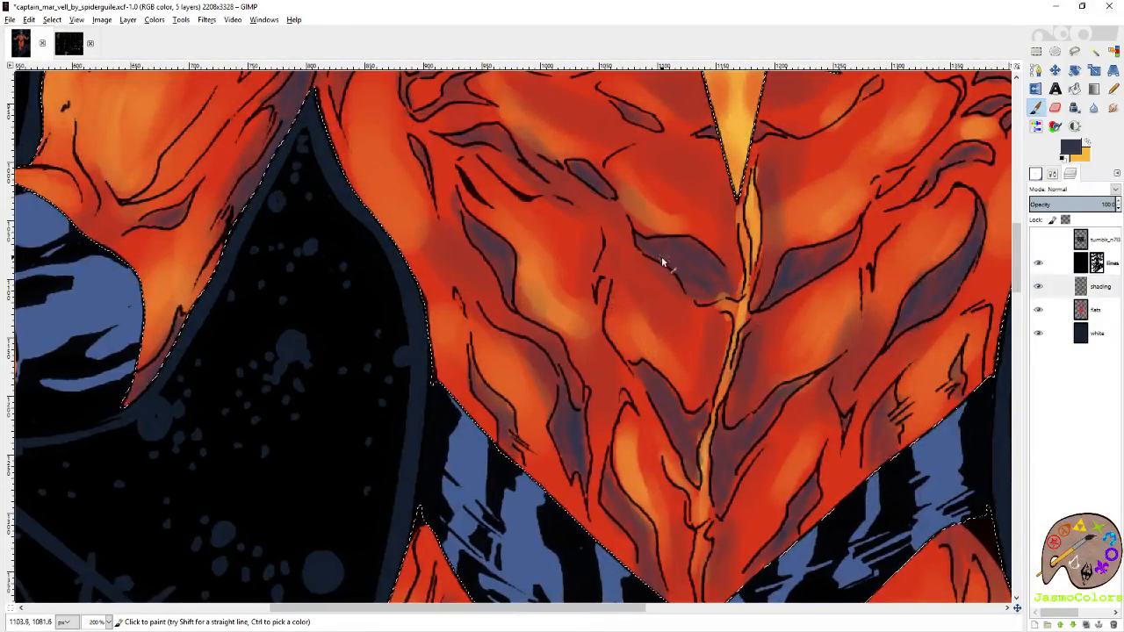
{"action": "scroll", "coordinate": [663, 261], "scroll_direction": "up", "scroll_amount": 5}
{"action": "scroll", "coordinate": [662, 262], "scroll_direction": "right", "scroll_amount": 4}
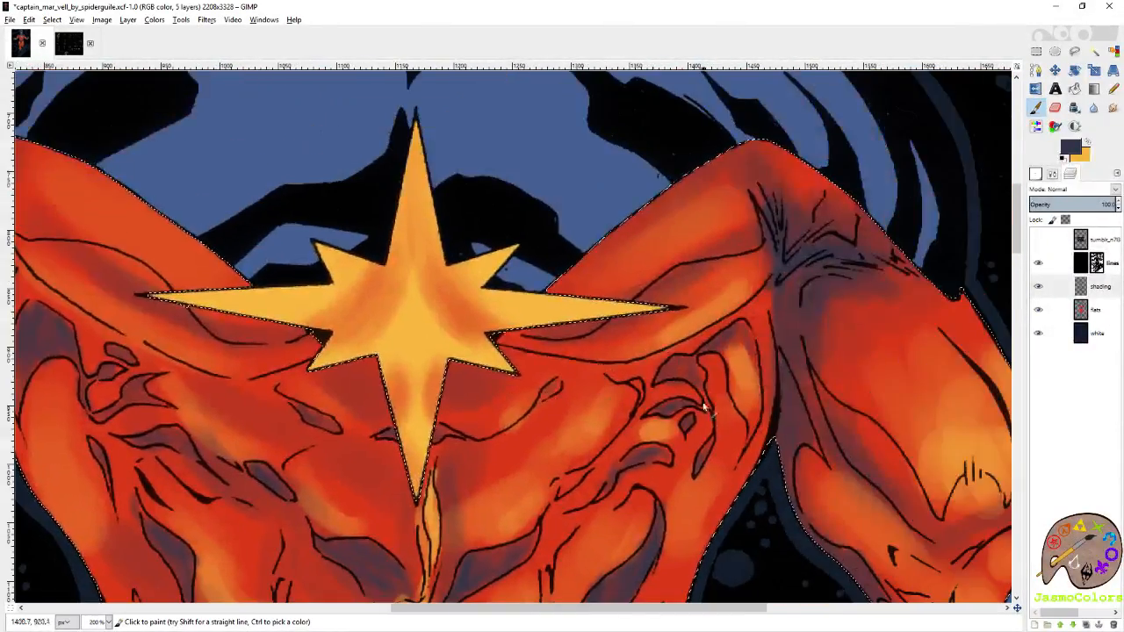
{"action": "scroll", "coordinate": [698, 408], "scroll_direction": "down", "scroll_amount": 5}
{"action": "scroll", "coordinate": [698, 408], "scroll_direction": "right", "scroll_amount": 3}
{"action": "scroll", "coordinate": [703, 368], "scroll_direction": "down", "scroll_amount": 3}
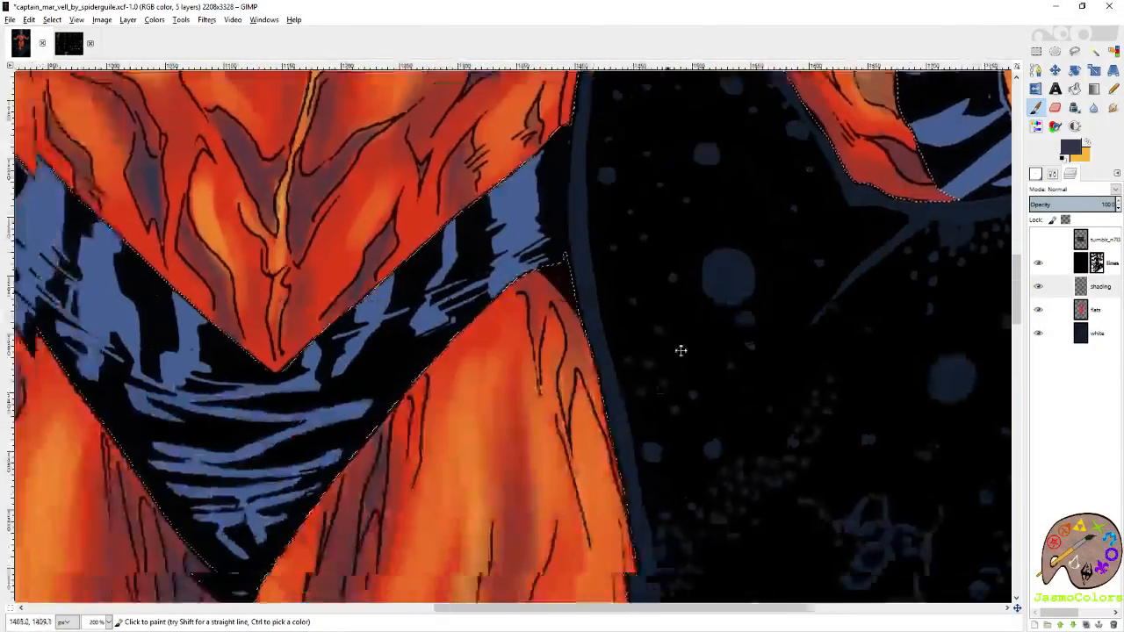
{"action": "scroll", "coordinate": [681, 350], "scroll_direction": "left", "scroll_amount": 4}
{"action": "scroll", "coordinate": [680, 350], "scroll_direction": "down", "scroll_amount": 1}
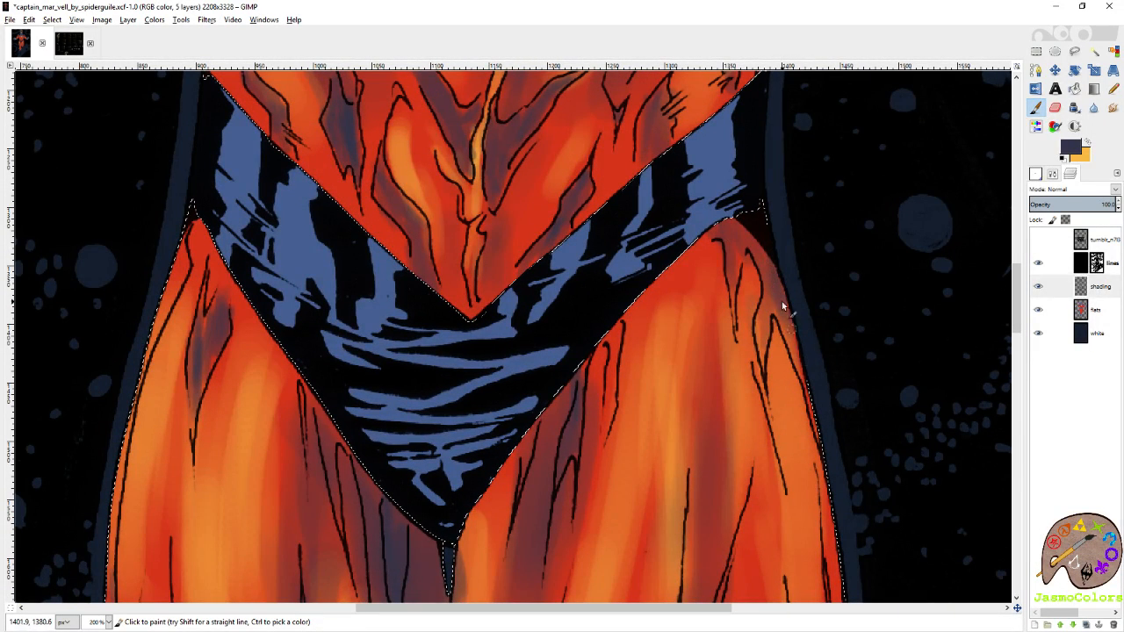
{"action": "left_click_drag", "start_coordinate": [688, 408], "coordinate": [825, 149]}
{"action": "left_click_drag", "start_coordinate": [627, 310], "coordinate": [791, 474]}
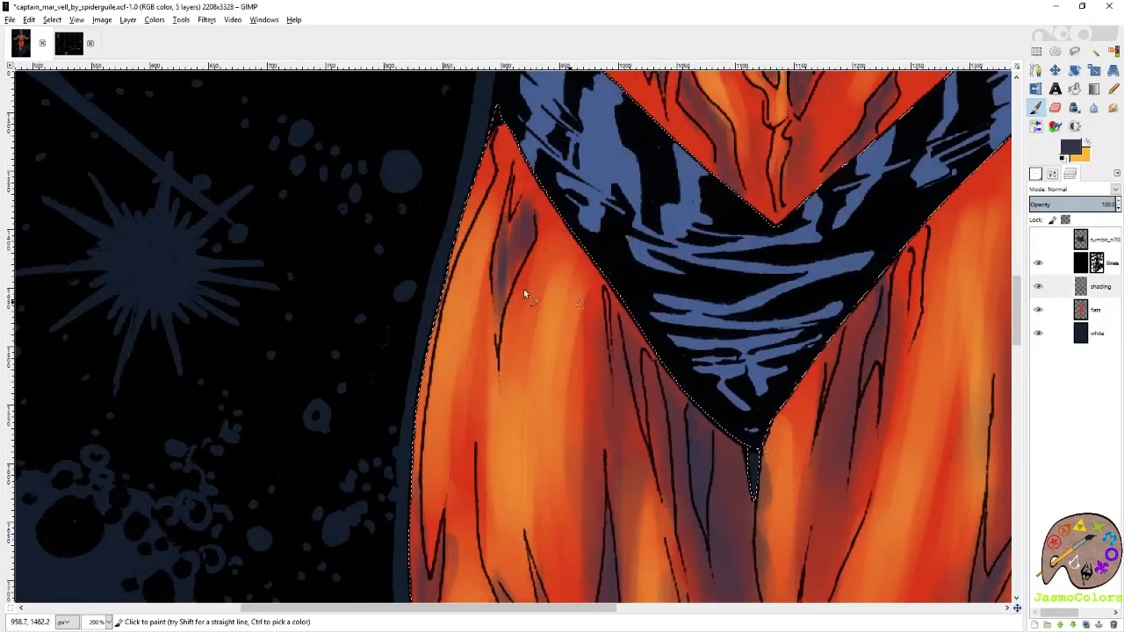
Deepen the slate purple shadows in the folds running down the left-hand thigh towards the knee.
{"action": "left_click_drag", "start_coordinate": [632, 410], "coordinate": [562, 272]}
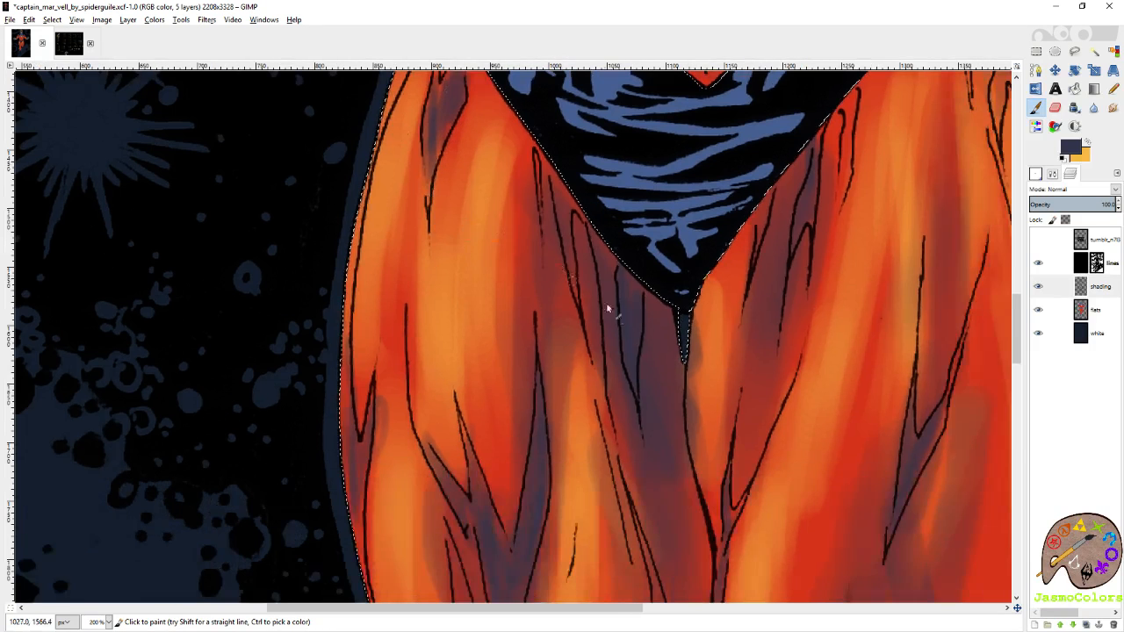
{"action": "scroll", "coordinate": [569, 305], "scroll_direction": "down", "scroll_amount": 3}
{"action": "mouse_move", "coordinate": [556, 384]}
{"action": "left_mouse_down"}
{"action": "mouse_move", "coordinate": [608, 282]}
{"action": "mouse_move", "coordinate": [545, 272]}
{"action": "mouse_move", "coordinate": [560, 336]}
{"action": "mouse_move", "coordinate": [532, 318]}
{"action": "mouse_move", "coordinate": [549, 351]}
{"action": "left_mouse_up"}
{"action": "scroll", "coordinate": [548, 316], "scroll_direction": "down", "scroll_amount": 4}
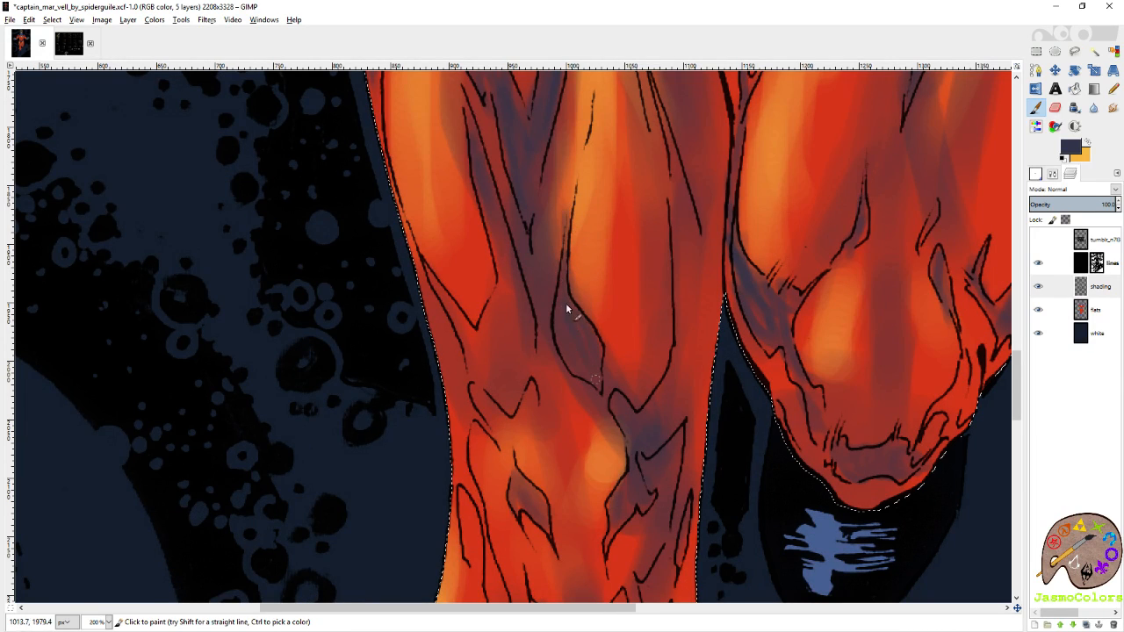
Paint slate purple shadows in the folds around the left-hand knee and down the shin.
{"action": "scroll", "coordinate": [602, 369], "scroll_direction": "down", "scroll_amount": 10}
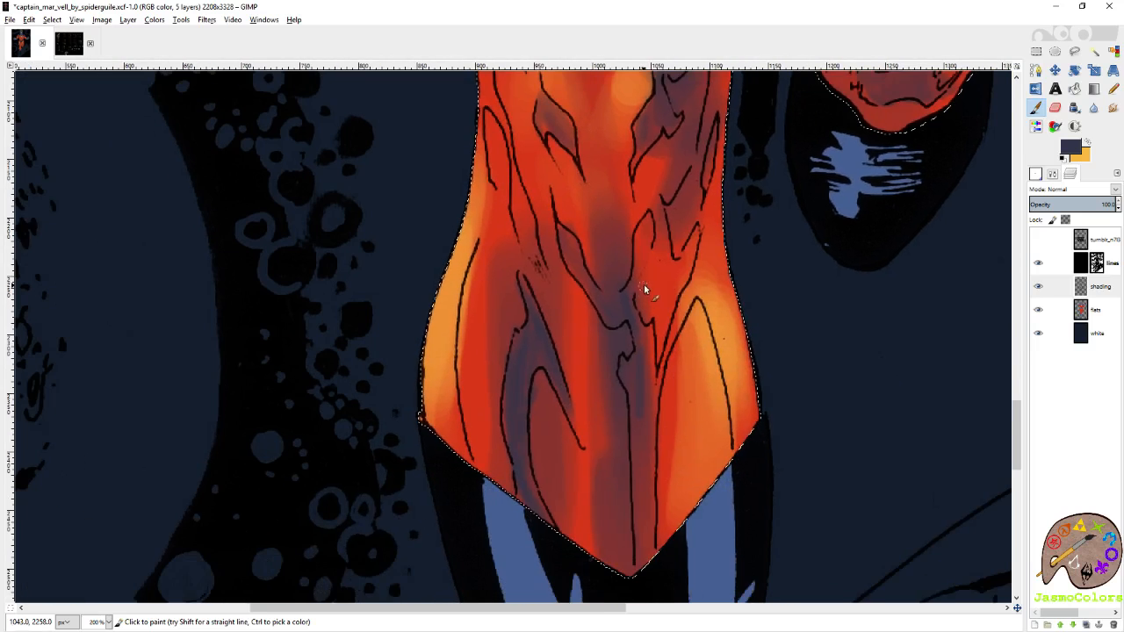
{"action": "left_click_drag", "start_coordinate": [695, 201], "coordinate": [685, 297]}
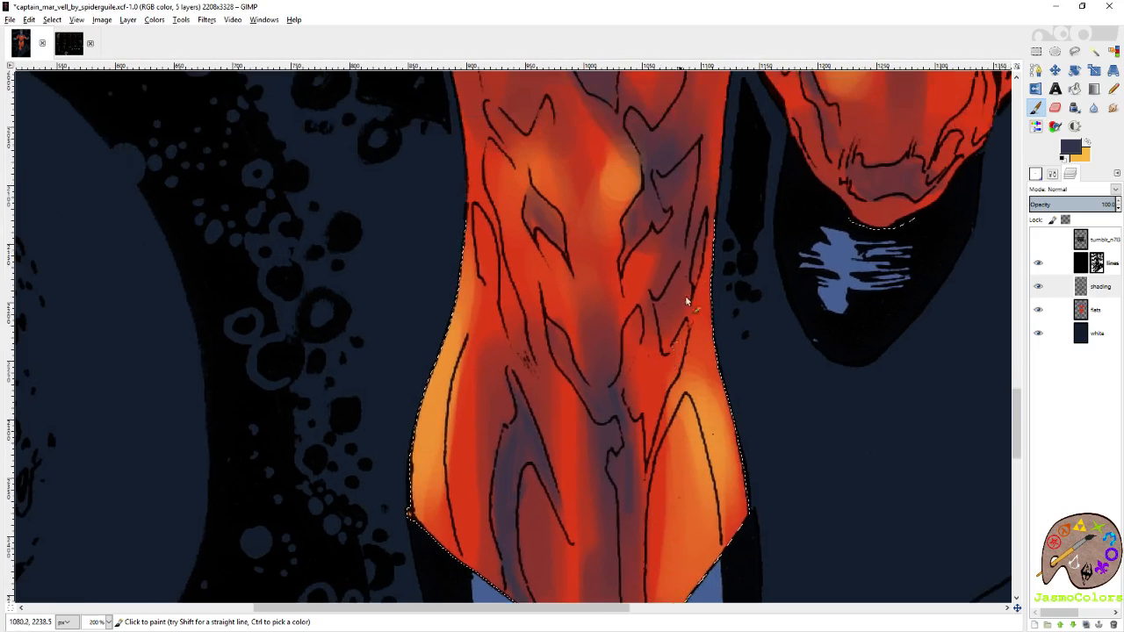
{"action": "left_click_drag", "start_coordinate": [516, 274], "coordinate": [595, 338]}
{"action": "left_click_drag", "start_coordinate": [644, 271], "coordinate": [627, 465]}
{"action": "left_click_drag", "start_coordinate": [663, 184], "coordinate": [600, 197]}
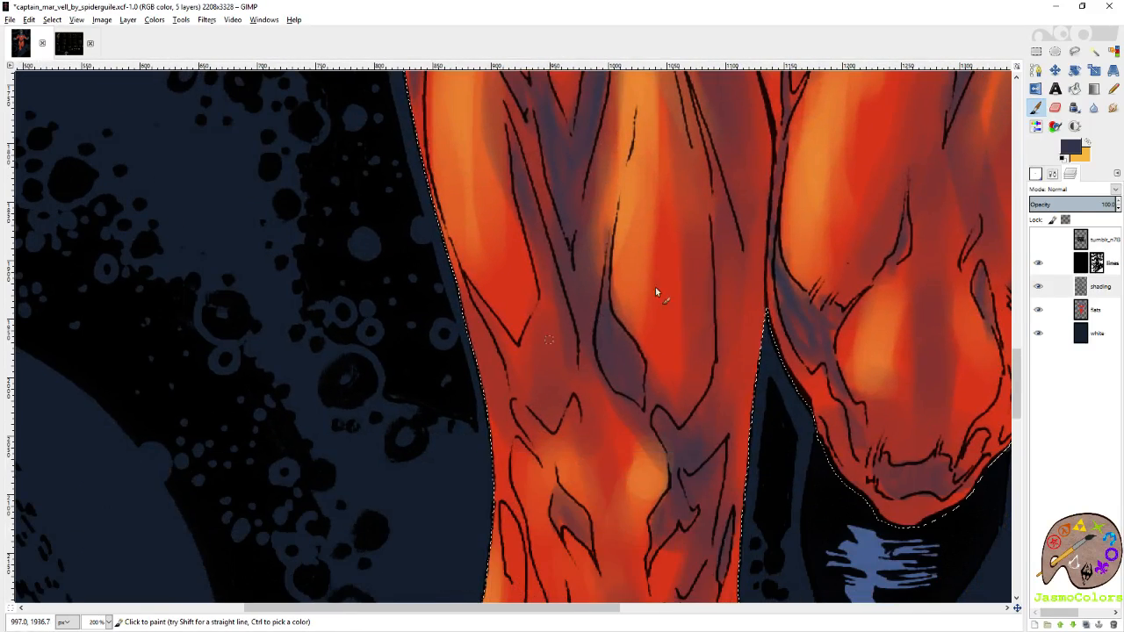
Select the Circle (01) brush, switch to the Pencil with the costume's red, and save the image.
{"action": "left_click", "coordinate": [1036, 173]}
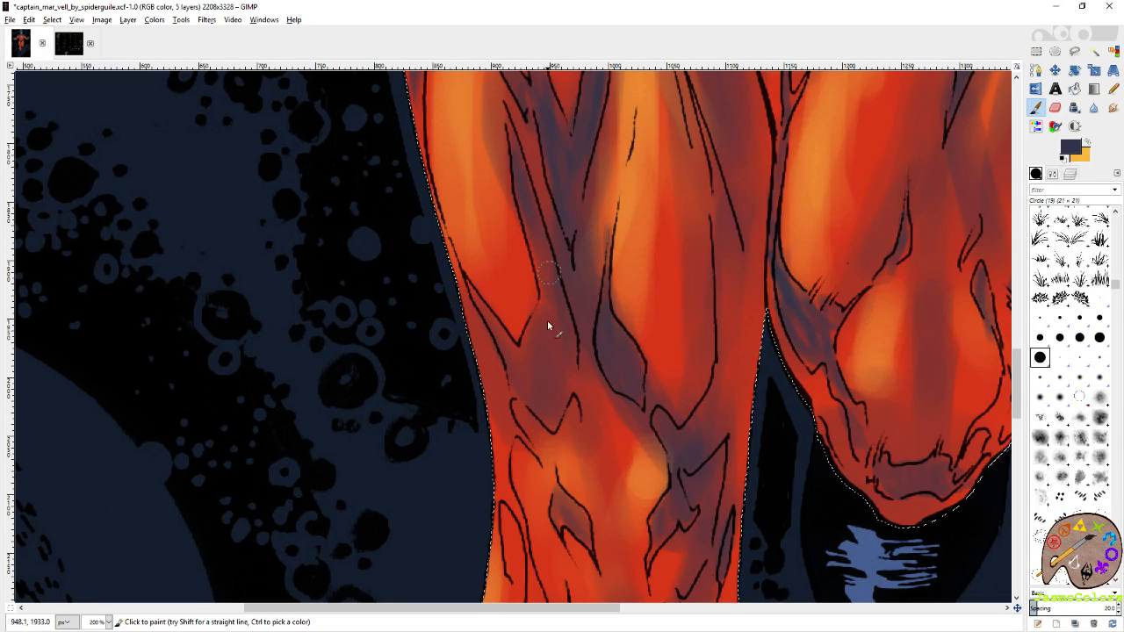
{"action": "left_click", "coordinate": [1099, 299]}
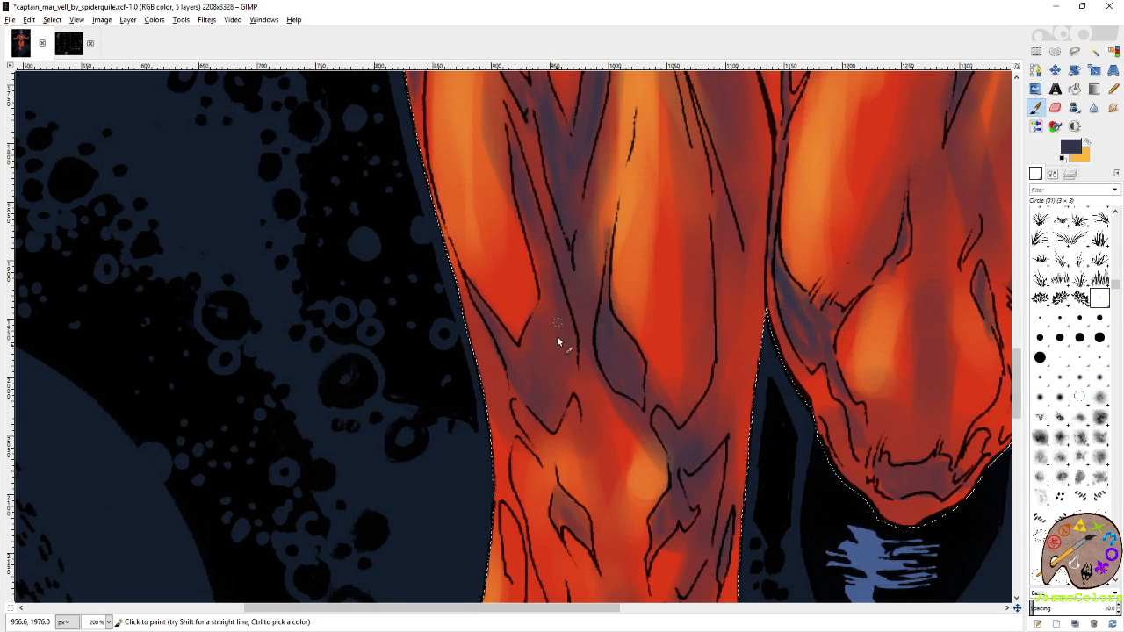
{"action": "scroll", "coordinate": [556, 335], "scroll_direction": "up", "scroll_amount": 10}
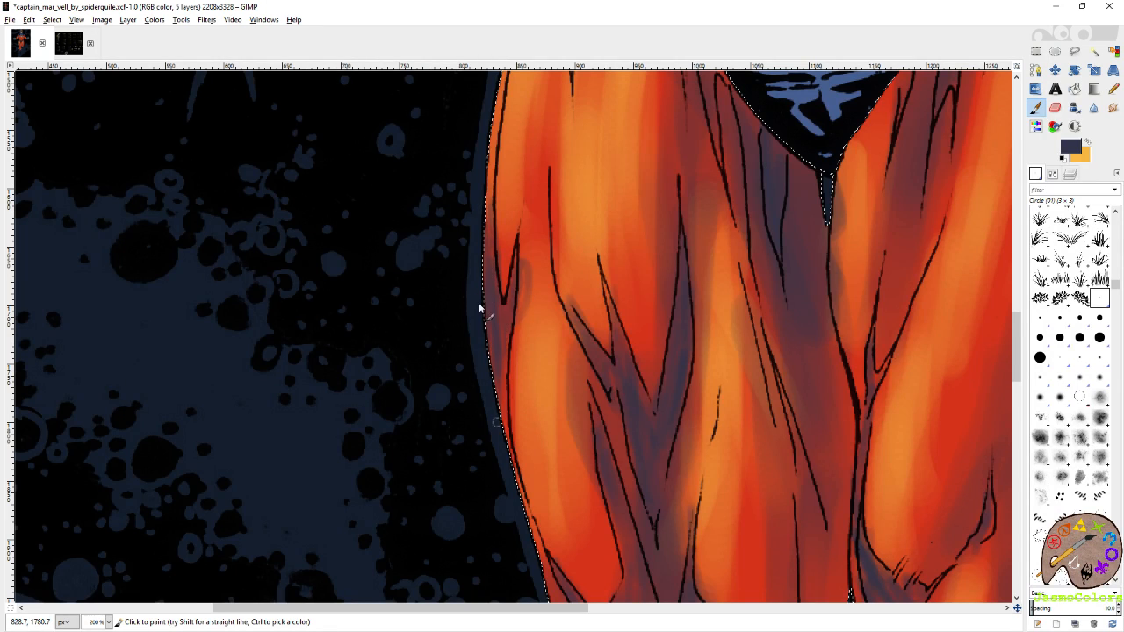
{"action": "left_click", "coordinate": [660, 251], "text": "ctrl"}
{"action": "scroll", "coordinate": [552, 217], "scroll_direction": "down", "scroll_amount": 1}
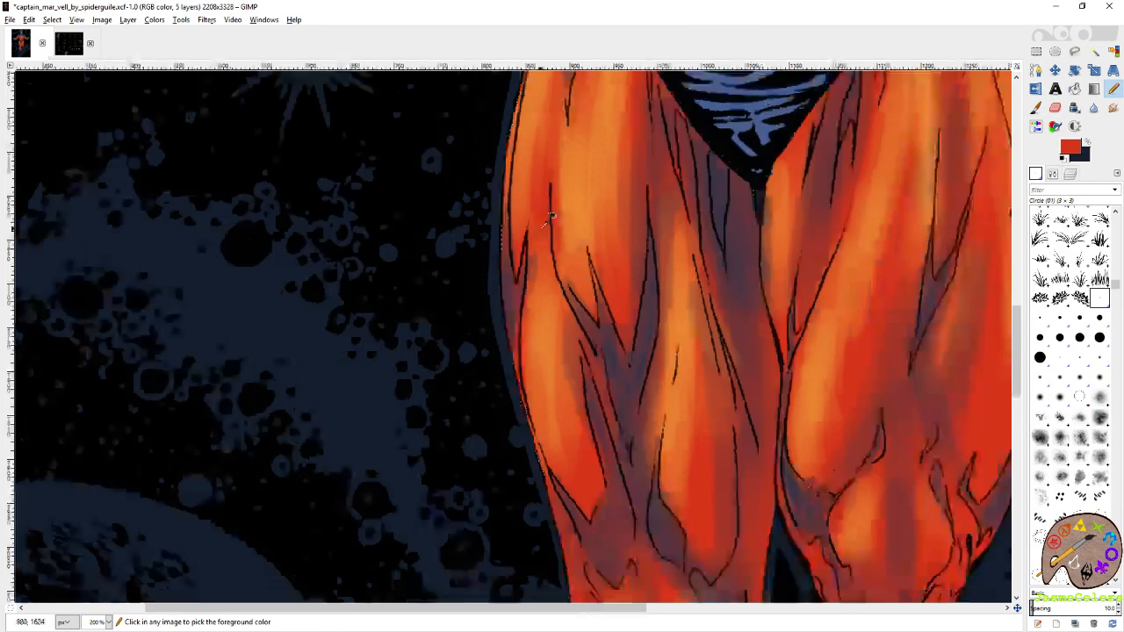
{"action": "scroll", "coordinate": [551, 217], "scroll_direction": "down", "scroll_amount": 3}
{"action": "key", "text": "ctrl+s"}
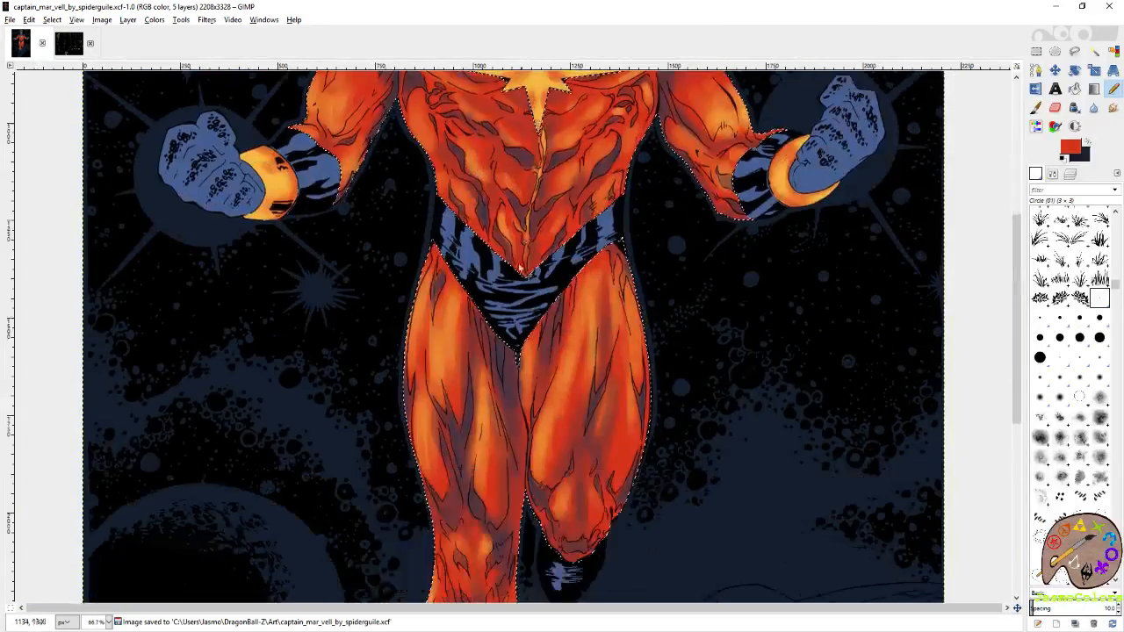
Paint slate purple shadows with the Paintbrush in the inner folds of the left-hand thigh beside the belt's edge.
{"action": "scroll", "coordinate": [520, 268], "scroll_direction": "up", "scroll_amount": 4}
{"action": "key", "text": "x"}
{"action": "key", "text": "p"}
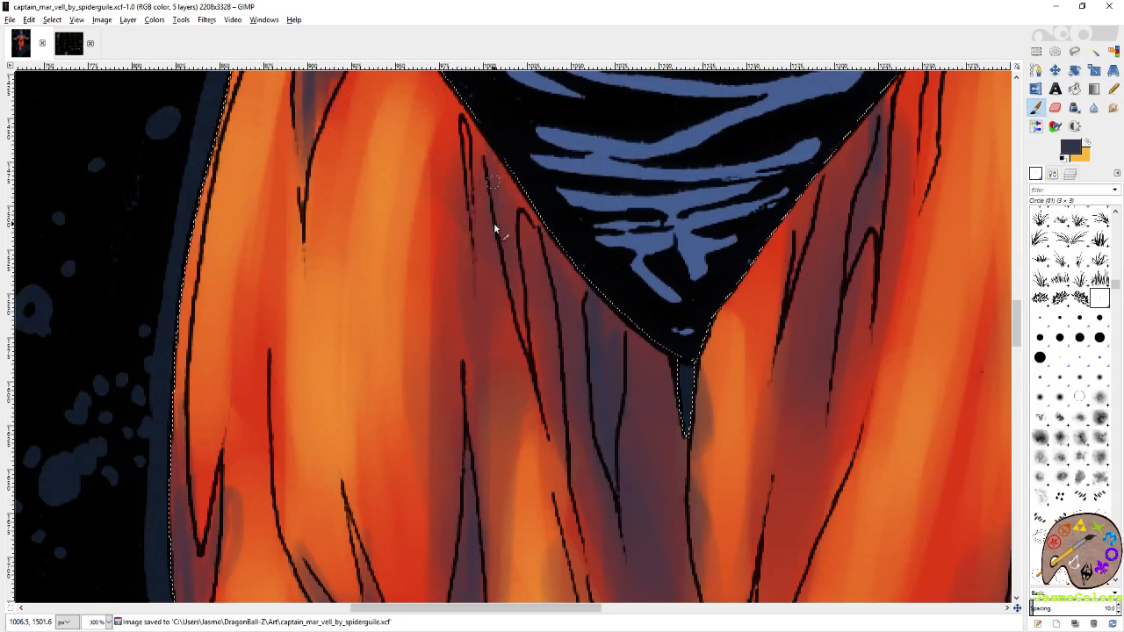
{"action": "left_click_drag", "start_coordinate": [520, 188], "coordinate": [602, 310]}
{"action": "left_click_drag", "start_coordinate": [668, 282], "coordinate": [495, 400]}
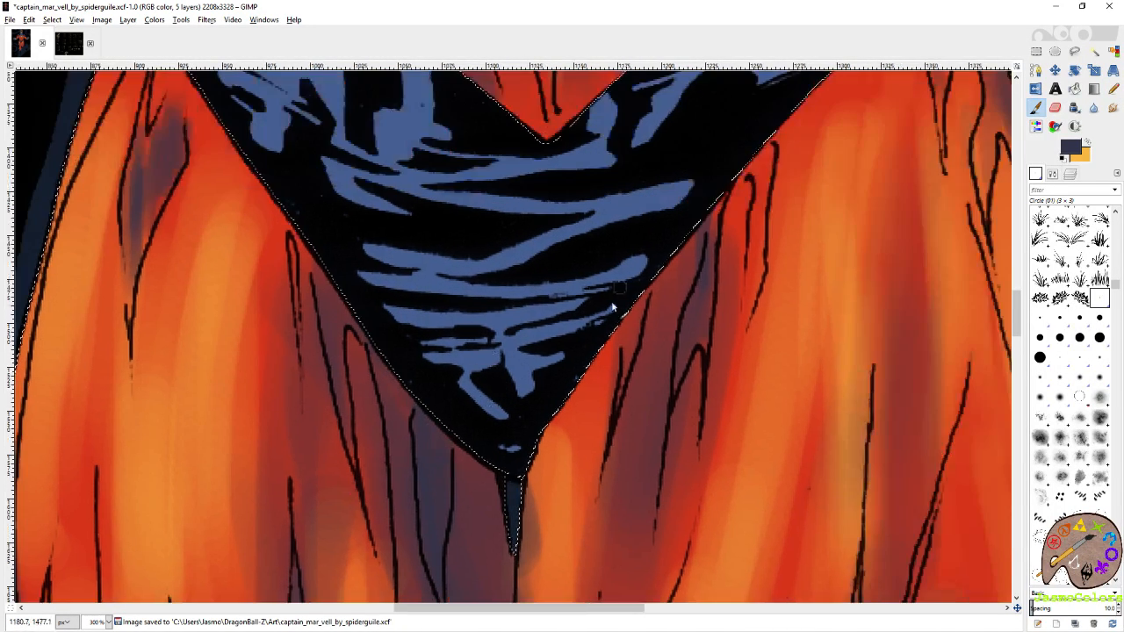
Paint slate purple shadows in the right-hand thigh's folds below the belt, from the inner edge across to the outer hip.
{"action": "left_click_drag", "start_coordinate": [685, 281], "coordinate": [573, 379]}
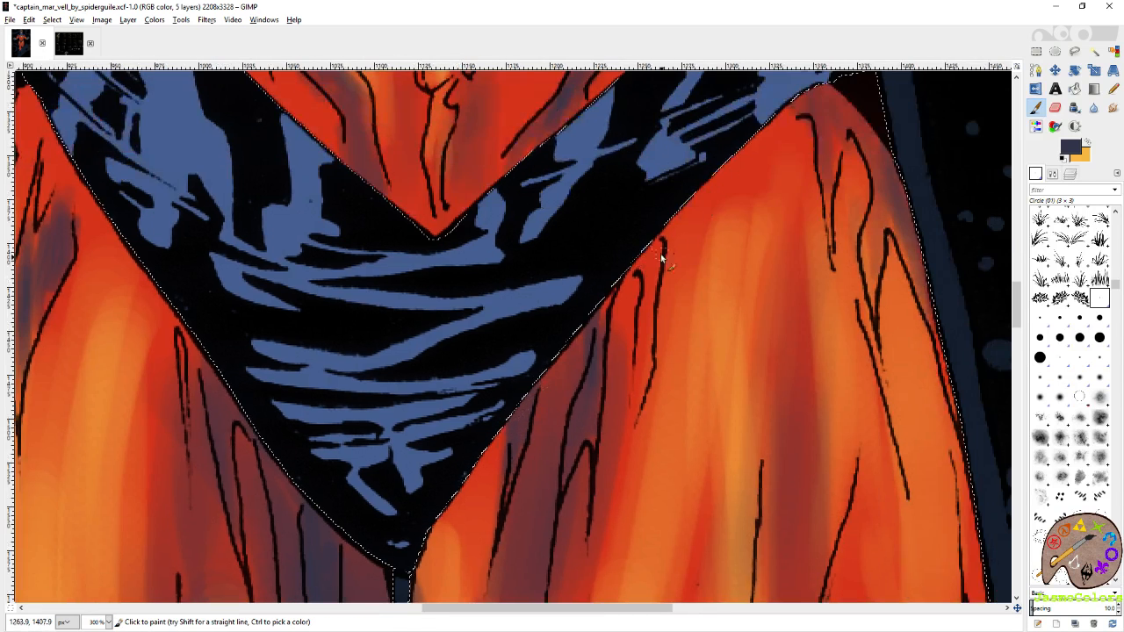
{"action": "mouse_move", "coordinate": [661, 250]}
{"action": "left_mouse_down"}
{"action": "mouse_move", "coordinate": [647, 243]}
{"action": "mouse_move", "coordinate": [640, 391]}
{"action": "left_mouse_up"}
{"action": "left_click_drag", "start_coordinate": [638, 261], "coordinate": [536, 354]}
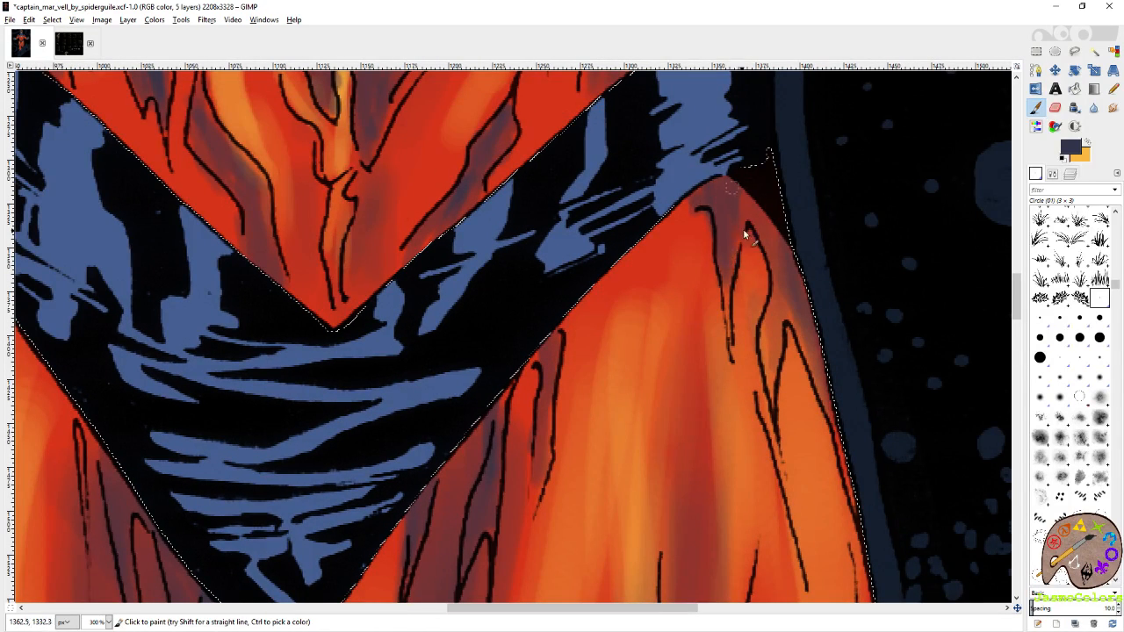
{"action": "mouse_move", "coordinate": [820, 325]}
{"action": "left_mouse_down"}
{"action": "mouse_move", "coordinate": [801, 214]}
{"action": "mouse_move", "coordinate": [758, 205]}
{"action": "mouse_move", "coordinate": [748, 259]}
{"action": "left_mouse_up"}
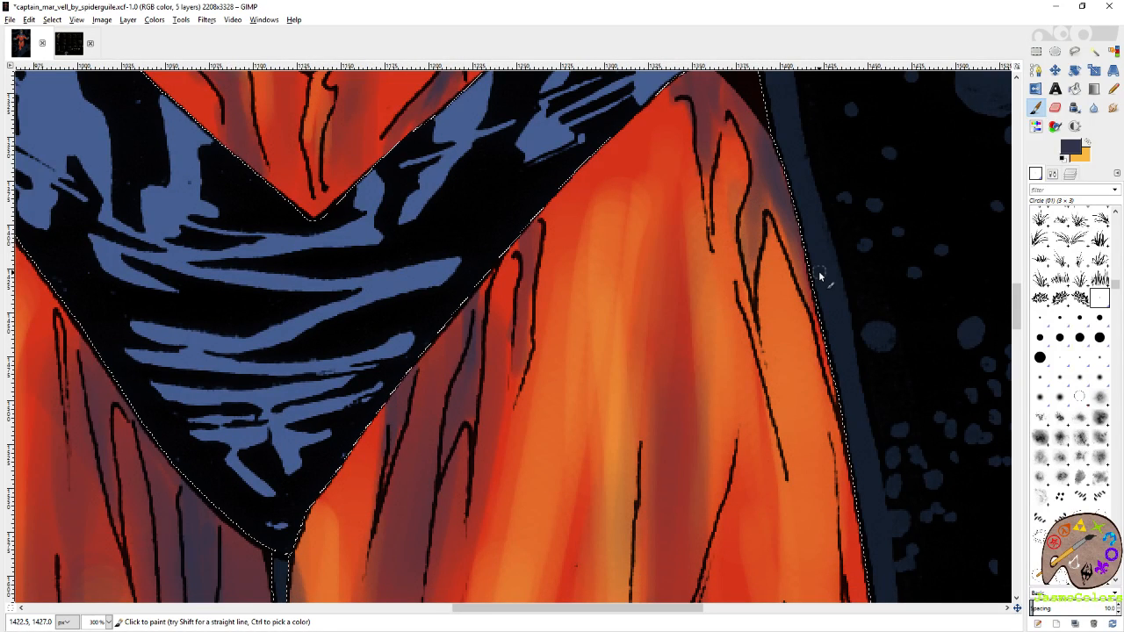
Return to the Pencil with the costume's red and save the image again.
{"action": "key", "text": "o"}
{"action": "left_click", "coordinate": [747, 193]}
{"action": "key", "text": "minus"}
{"action": "key", "text": "minus"}
{"action": "key", "text": "minus"}
{"action": "key", "text": "minus"}
{"action": "key", "text": "minus"}
{"action": "key", "text": "minus"}
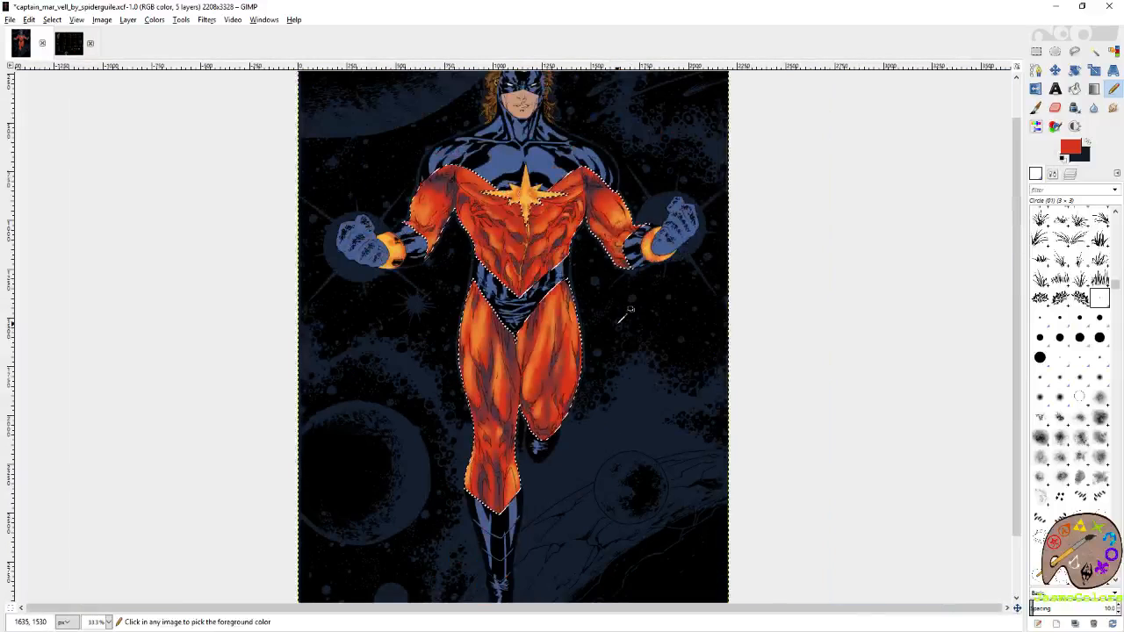
{"action": "key", "text": "ctrl+s"}
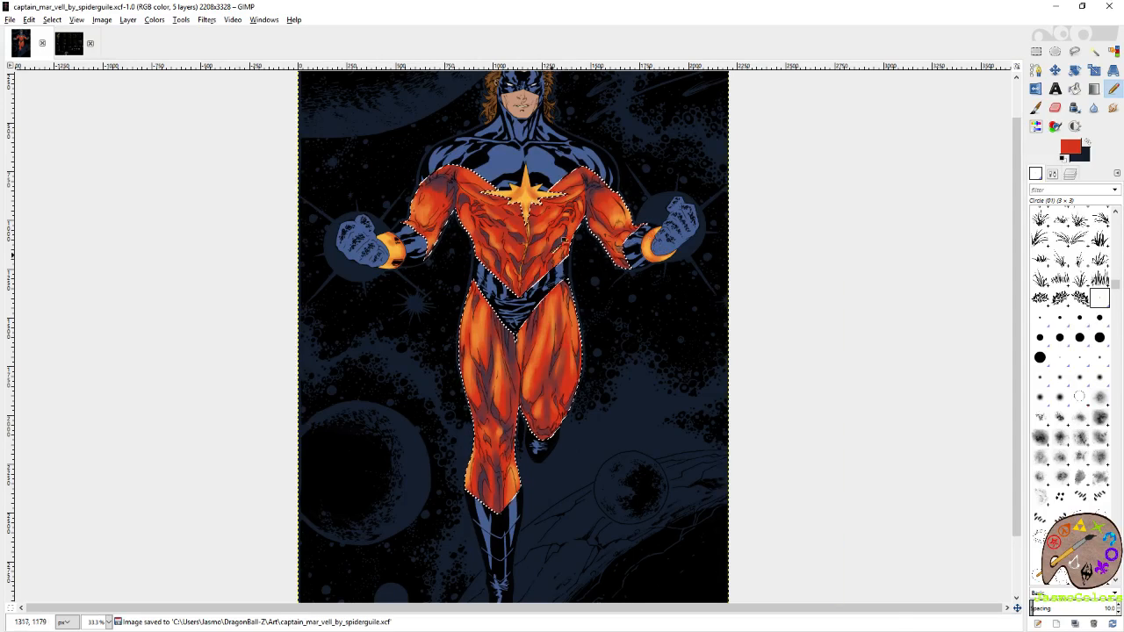
Make yellow-orange the Paintbrush's foreground colour and select the Circle (19) brush.
{"action": "scroll", "coordinate": [524, 259], "scroll_direction": "up", "scroll_amount": 5}
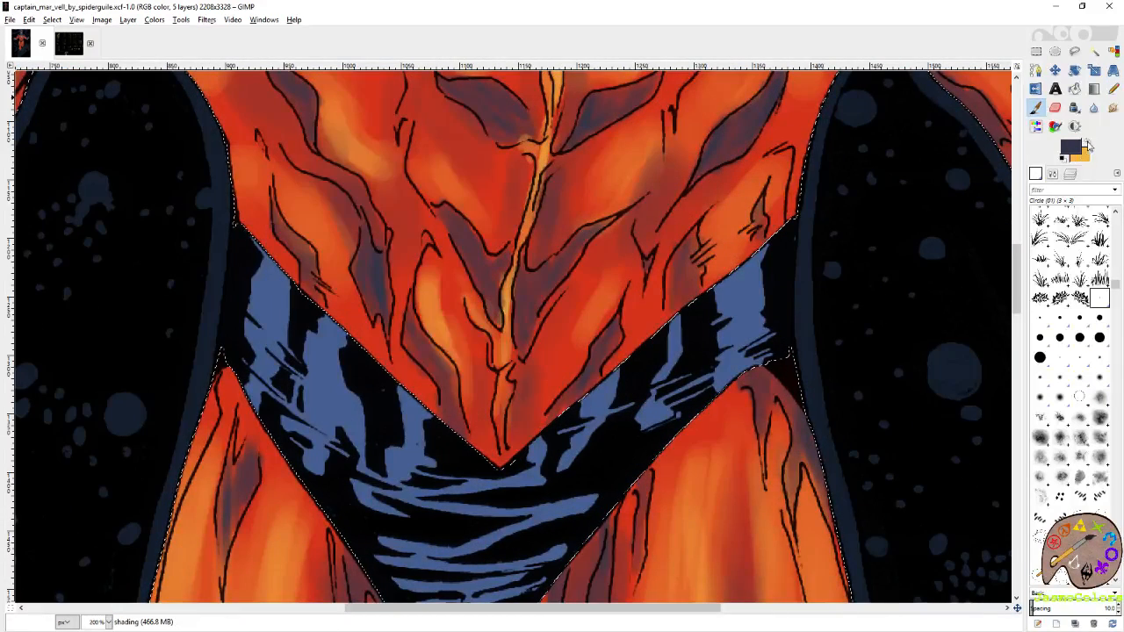
{"action": "left_click", "coordinate": [1087, 142]}
{"action": "left_click", "coordinate": [1040, 357]}
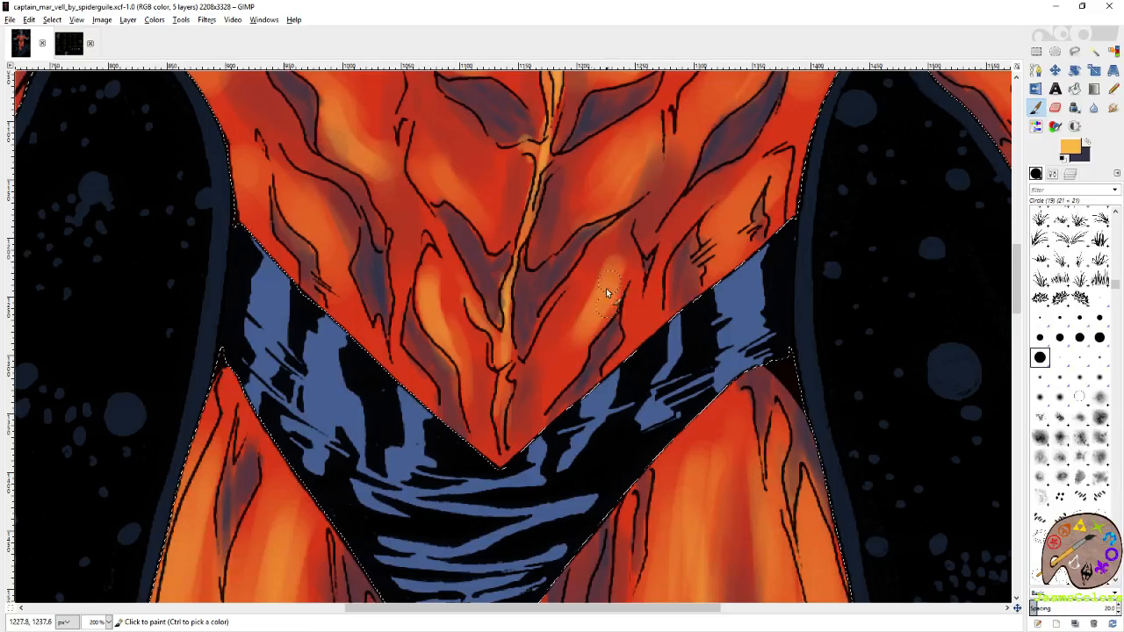
Try a yellow-orange highlight on the lower-torso muscle right of the centre crease, and undo both strokes.
{"action": "left_click_drag", "start_coordinate": [606, 289], "coordinate": [564, 386]}
{"action": "left_click_drag", "start_coordinate": [588, 336], "coordinate": [612, 278]}
{"action": "key", "text": "ctrl+z"}
{"action": "key", "text": "ctrl+z"}
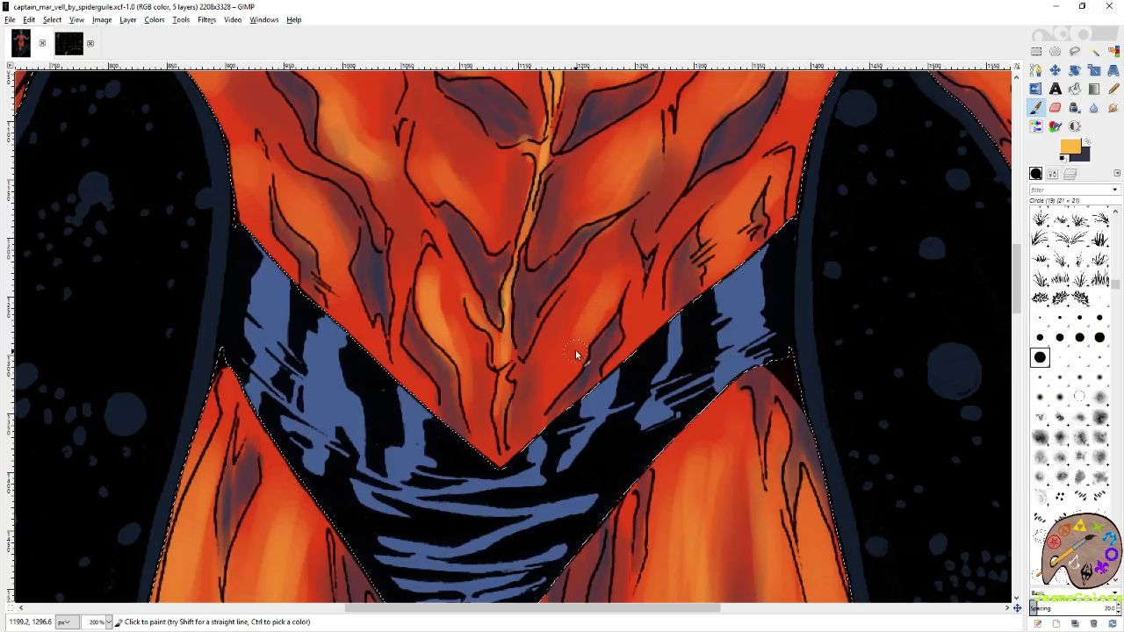
Paint soft yellow-orange highlights on the lower-torso muscles right of the centre crease and up the right-hand flank.
{"action": "mouse_move", "coordinate": [599, 320]}
{"action": "left_mouse_down"}
{"action": "mouse_move", "coordinate": [603, 290]}
{"action": "mouse_move", "coordinate": [575, 361]}
{"action": "left_mouse_up"}
{"action": "left_click_drag", "start_coordinate": [745, 190], "coordinate": [715, 308]}
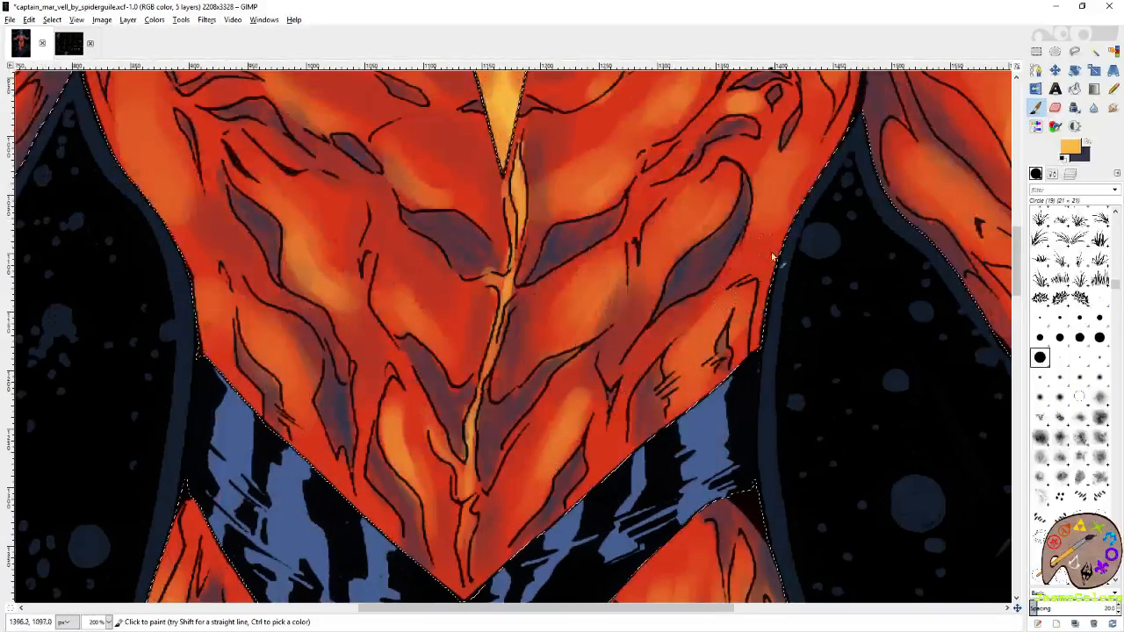
{"action": "left_click_drag", "start_coordinate": [839, 123], "coordinate": [812, 230]}
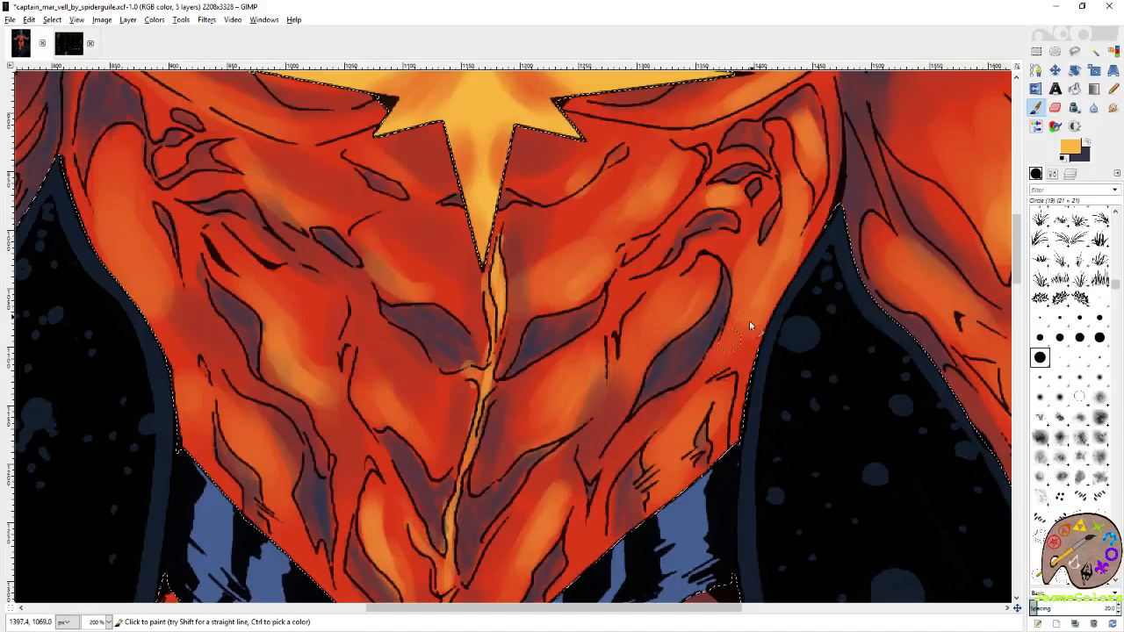
{"action": "left_click_drag", "start_coordinate": [828, 213], "coordinate": [677, 326]}
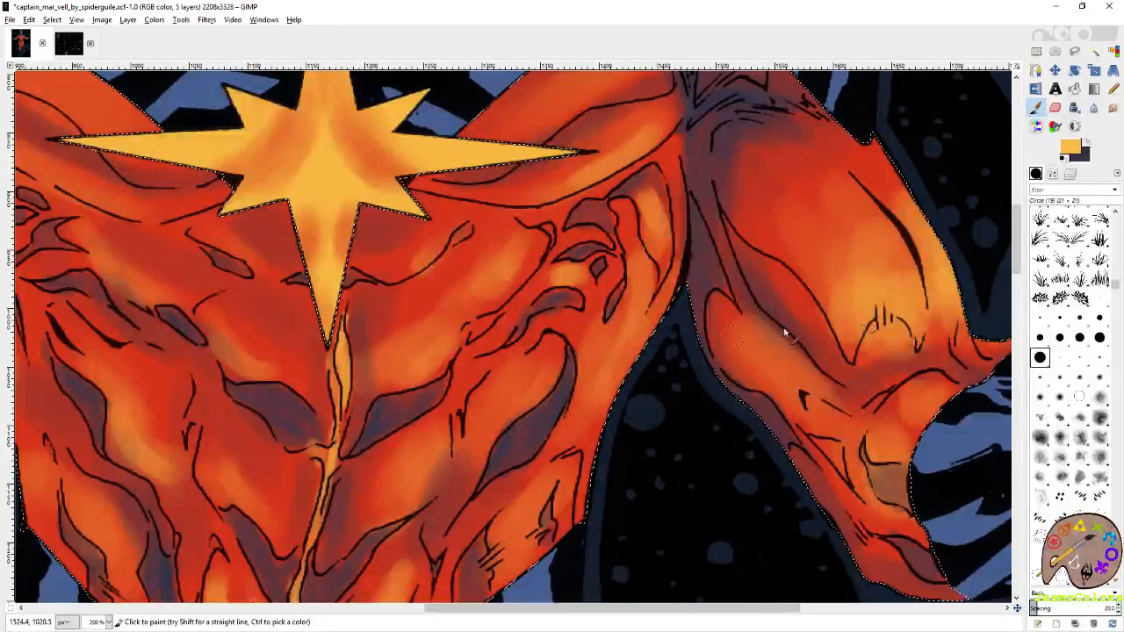
Paint yellow-orange highlights on the right-hand sleeve and in the chest fold just right of the star's lower point.
{"action": "left_click_drag", "start_coordinate": [850, 349], "coordinate": [856, 354]}
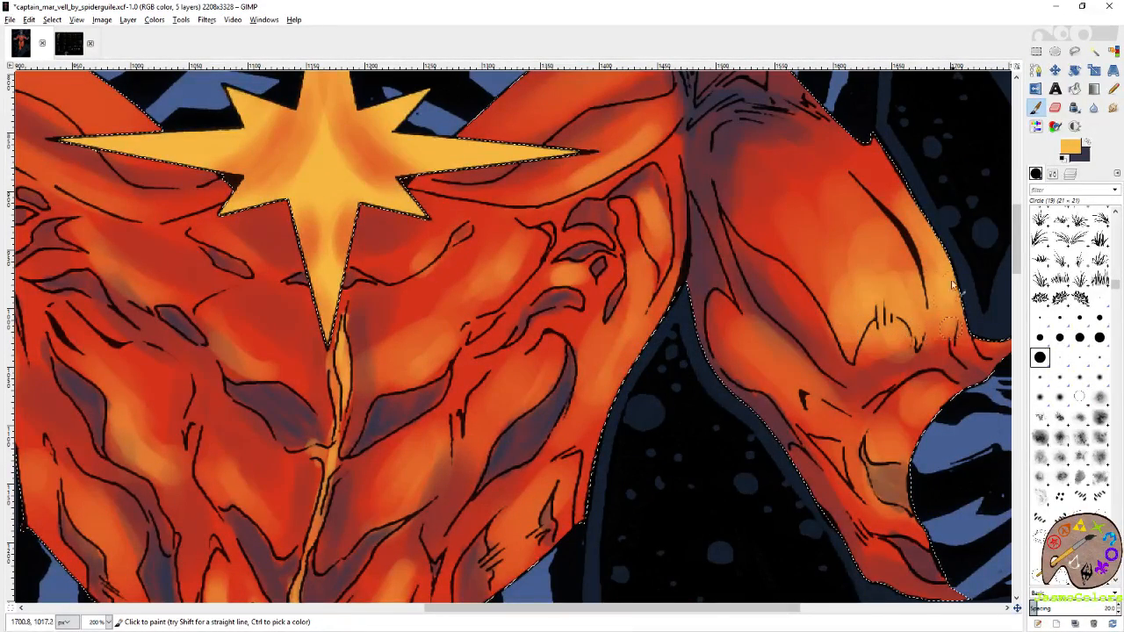
{"action": "scroll", "coordinate": [955, 286], "scroll_direction": "left", "scroll_amount": 5}
{"action": "left_click_drag", "start_coordinate": [685, 255], "coordinate": [657, 284]}
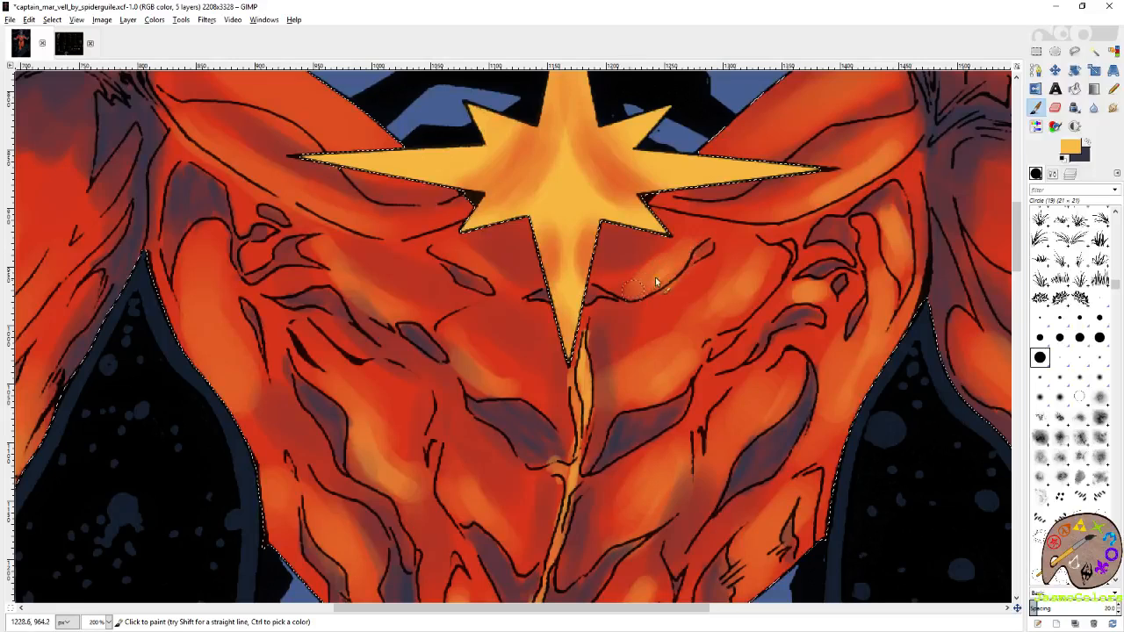
Paint soft yellow-orange highlights on the left-hand chest muscle and along the band below the left-hand collarbone.
{"action": "left_click_drag", "start_coordinate": [346, 260], "coordinate": [525, 332]}
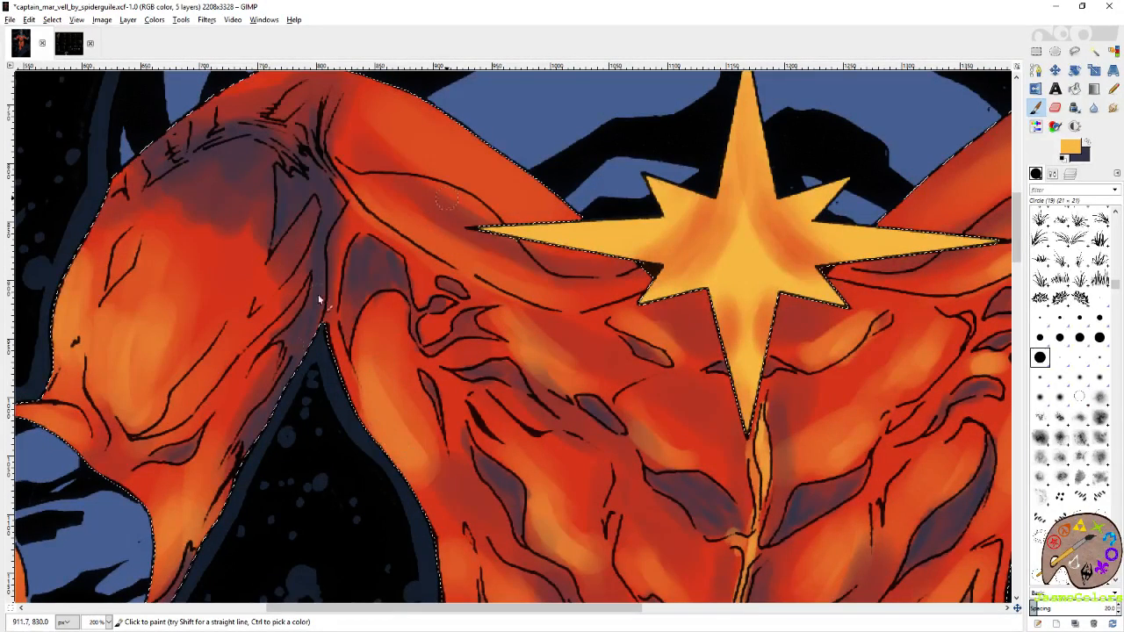
{"action": "left_click_drag", "start_coordinate": [319, 300], "coordinate": [496, 343]}
{"action": "mouse_move", "coordinate": [540, 227]}
{"action": "left_mouse_down"}
{"action": "mouse_move", "coordinate": [622, 292]}
{"action": "mouse_move", "coordinate": [689, 311]}
{"action": "left_mouse_up"}
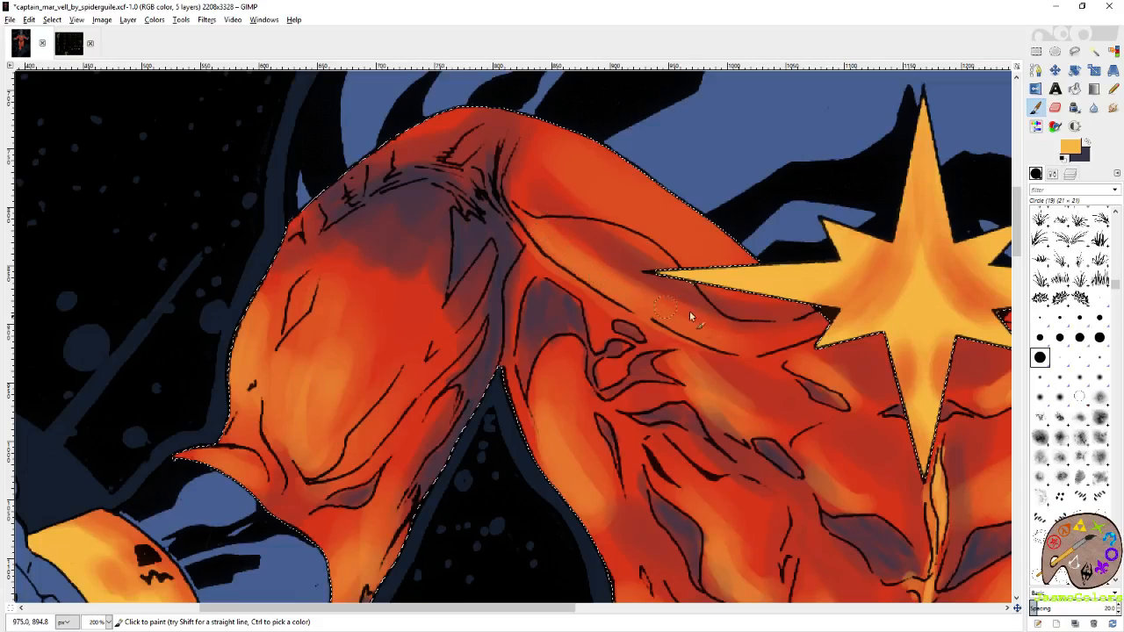
Brighten the muscles of the left-hand sleeve and the right-hand sleeve and forearm with yellow-orange highlights.
{"action": "left_click_drag", "start_coordinate": [325, 391], "coordinate": [497, 320]}
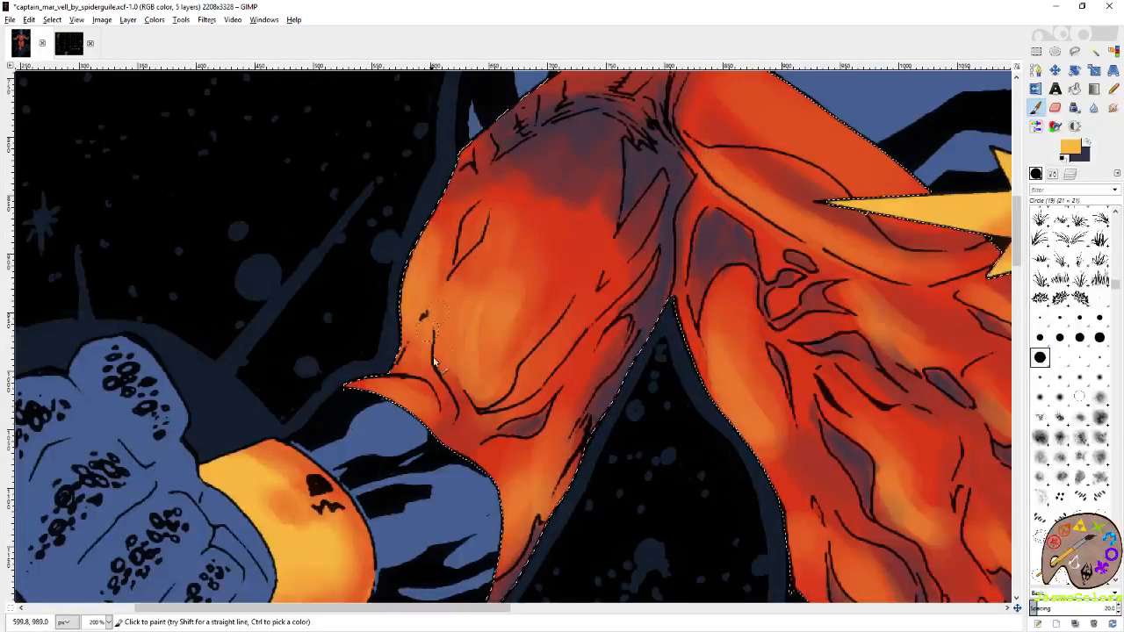
{"action": "left_click_drag", "start_coordinate": [864, 253], "coordinate": [86, 253]}
{"action": "mouse_move", "coordinate": [902, 279]}
{"action": "left_mouse_down"}
{"action": "mouse_move", "coordinate": [914, 311]}
{"action": "mouse_move", "coordinate": [899, 251]}
{"action": "left_mouse_up"}
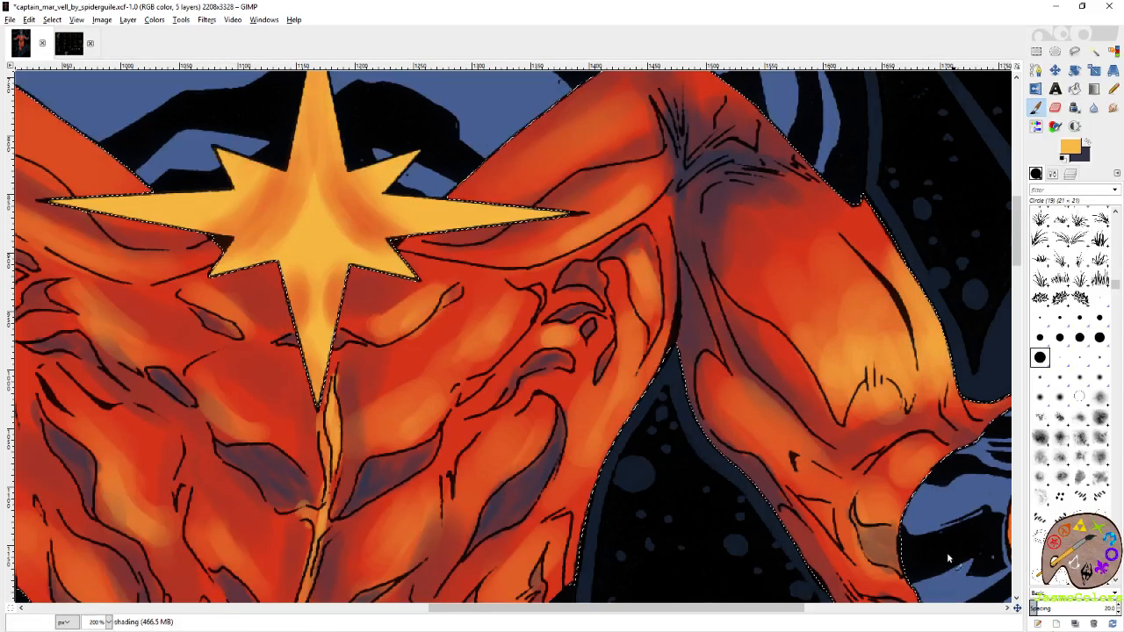
{"action": "left_click_drag", "start_coordinate": [948, 556], "coordinate": [820, 456]}
{"action": "left_click_drag", "start_coordinate": [810, 354], "coordinate": [799, 377]}
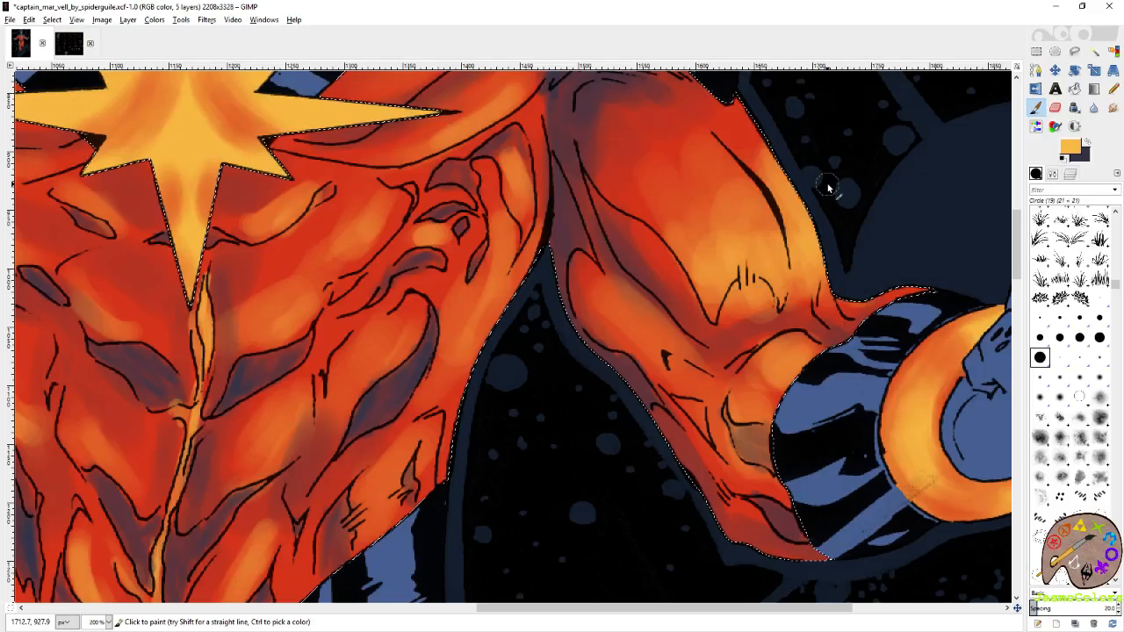
{"action": "left_click_drag", "start_coordinate": [568, 377], "coordinate": [843, 348]}
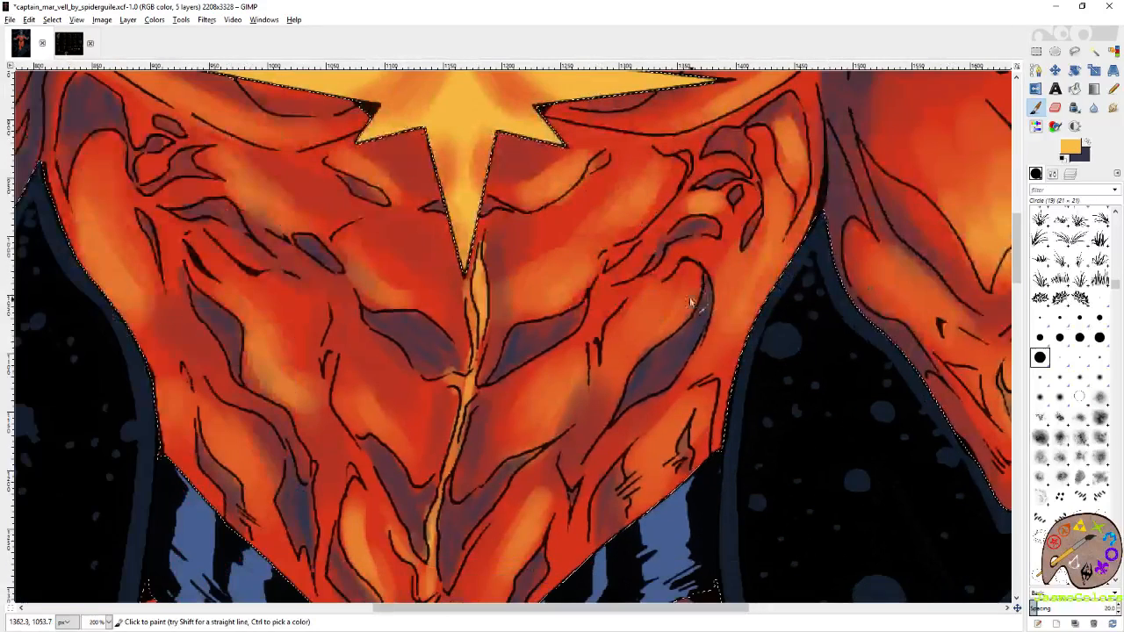
Strengthen the yellow-orange highlights on the rib and abdominal muscles right of the centre crease.
{"action": "left_click_drag", "start_coordinate": [691, 302], "coordinate": [686, 285]}
{"action": "left_click_drag", "start_coordinate": [641, 329], "coordinate": [650, 344]}
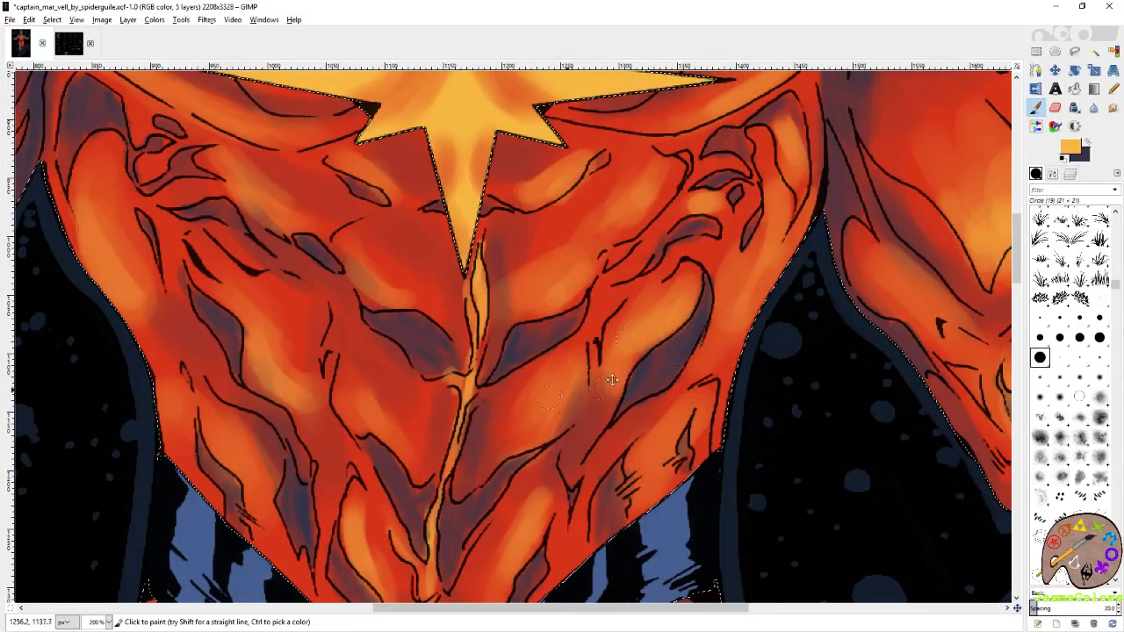
{"action": "mouse_move", "coordinate": [612, 379]}
{"action": "left_mouse_down"}
{"action": "mouse_move", "coordinate": [700, 337]}
{"action": "mouse_move", "coordinate": [662, 377]}
{"action": "mouse_move", "coordinate": [665, 394]}
{"action": "left_mouse_up"}
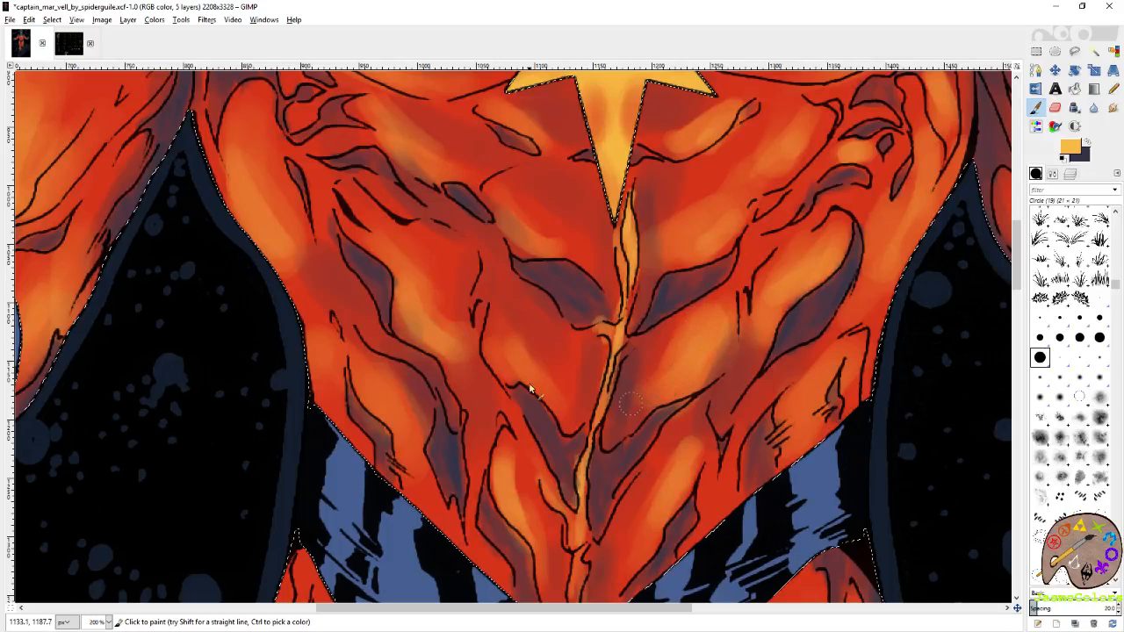
Paint matching yellow-orange highlights on the abdominal muscles just left of the centre crease.
{"action": "mouse_move", "coordinate": [510, 330]}
{"action": "left_mouse_down"}
{"action": "mouse_move", "coordinate": [493, 331]}
{"action": "mouse_move", "coordinate": [562, 391]}
{"action": "left_mouse_up"}
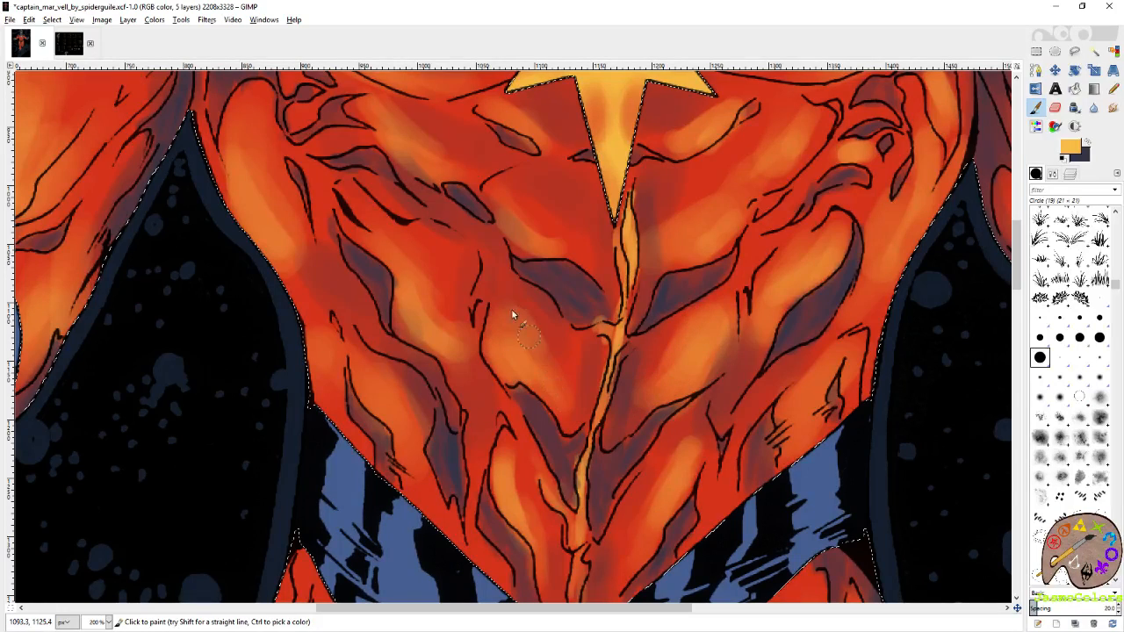
{"action": "left_click_drag", "start_coordinate": [512, 310], "coordinate": [619, 413]}
{"action": "mouse_move", "coordinate": [465, 405]}
{"action": "left_mouse_down"}
{"action": "mouse_move", "coordinate": [580, 327]}
{"action": "mouse_move", "coordinate": [535, 373]}
{"action": "left_mouse_up"}
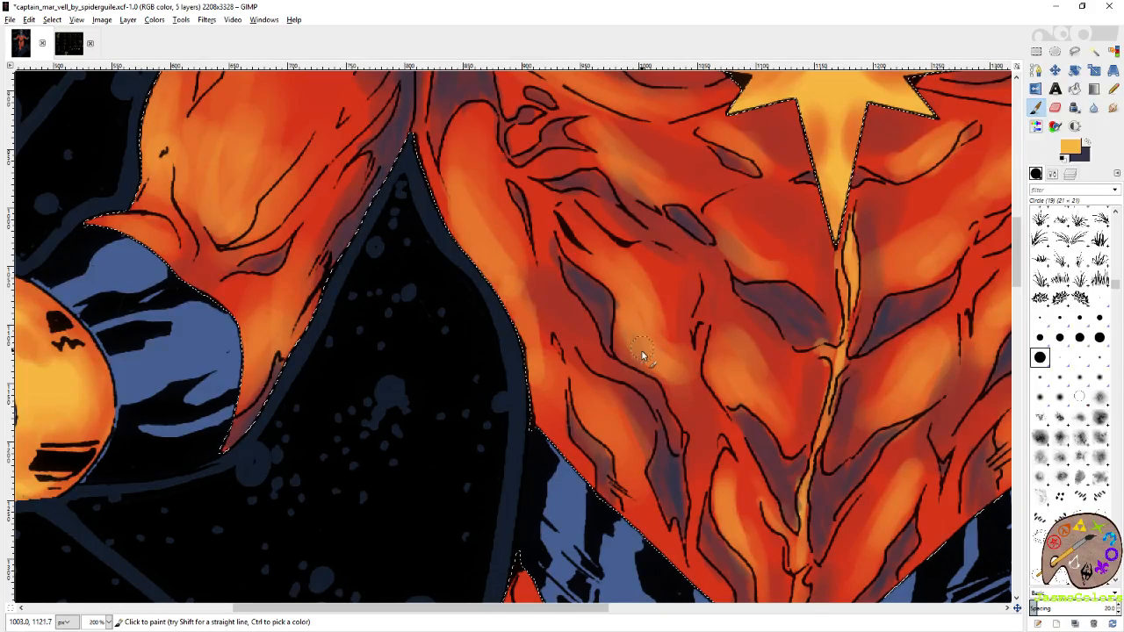
Brighten the left-hand rib muscle and the chest muscle right of the star with yellow-orange strokes.
{"action": "left_click_drag", "start_coordinate": [622, 288], "coordinate": [537, 346]}
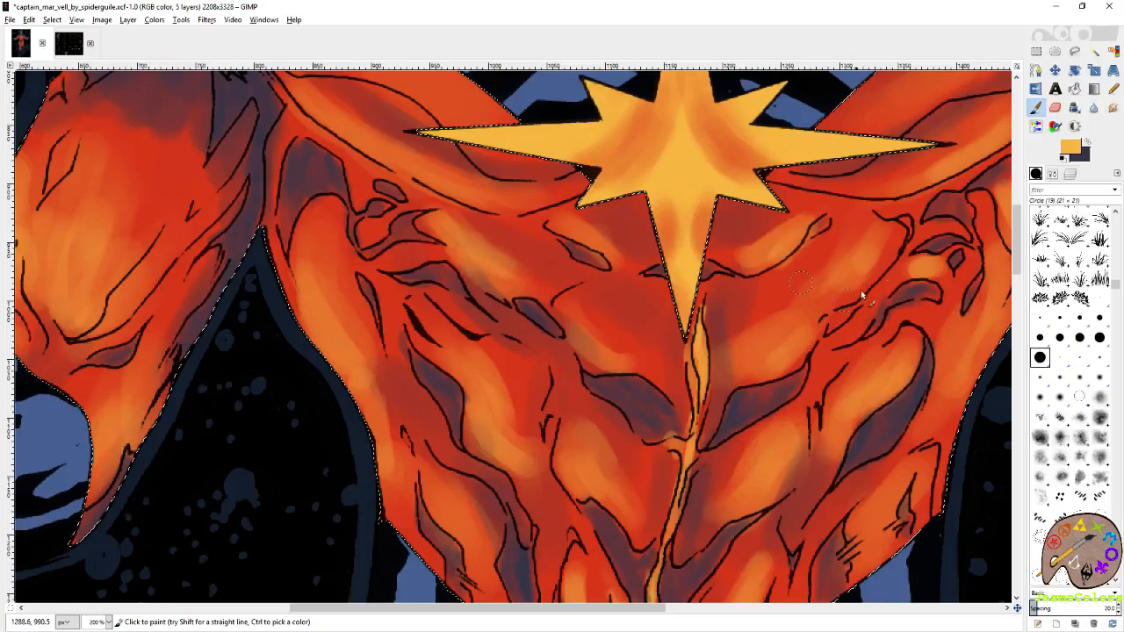
{"action": "scroll", "coordinate": [615, 329], "scroll_direction": "up", "scroll_amount": 3}
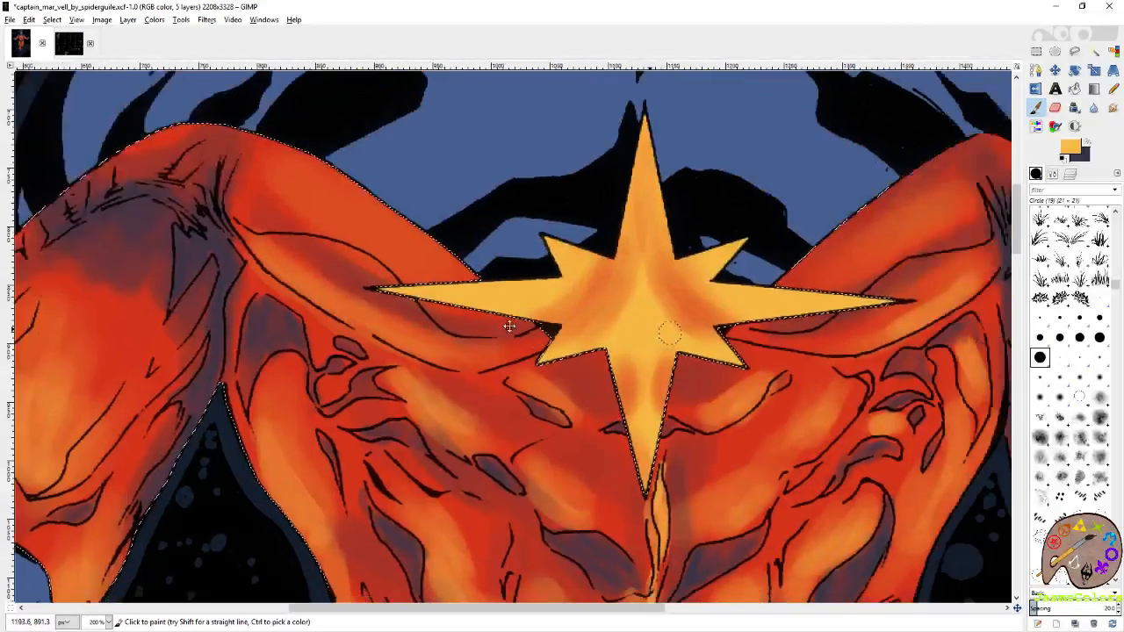
{"action": "scroll", "coordinate": [702, 298], "scroll_direction": "right", "scroll_amount": 5}
{"action": "scroll", "coordinate": [617, 350], "scroll_direction": "down", "scroll_amount": 4}
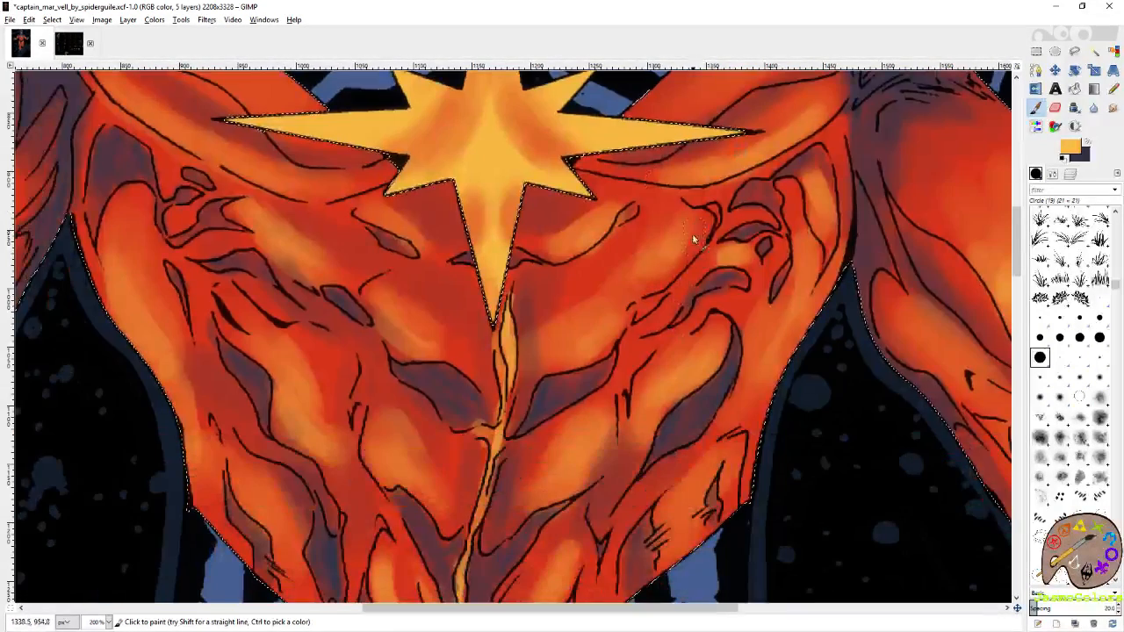
Make slate purple the Paintbrush's foreground colour, select the Circle (01) brush, and check the chest, shoulder and sleeve shading for touch-ups.
{"action": "key", "text": "x"}
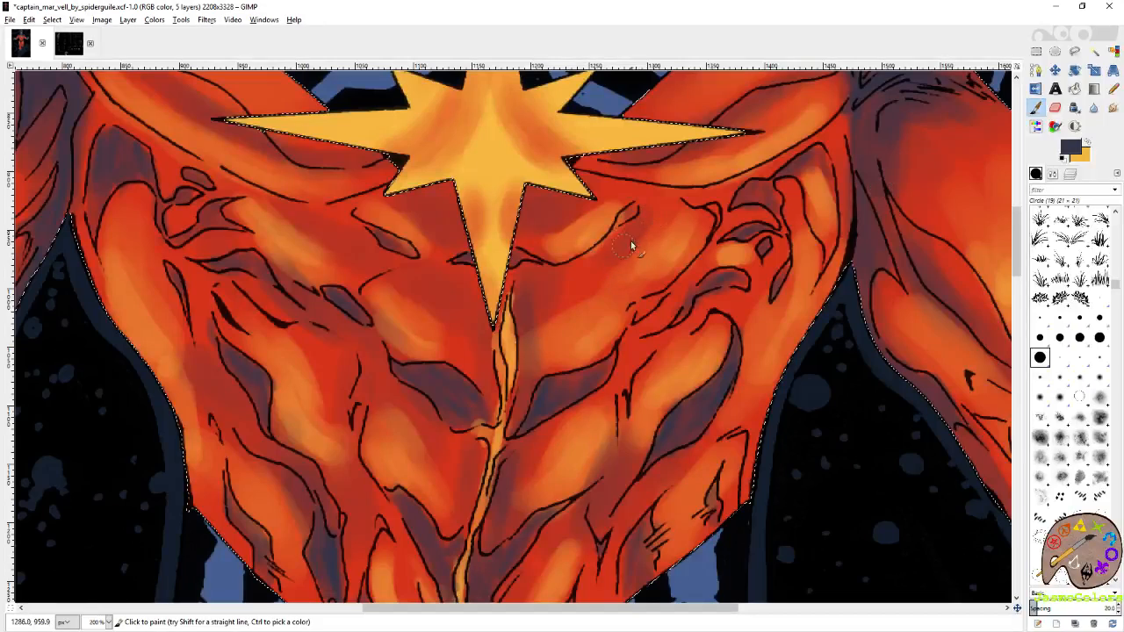
{"action": "scroll", "coordinate": [612, 272], "scroll_direction": "up", "scroll_amount": 3}
{"action": "scroll", "coordinate": [612, 272], "scroll_direction": "left", "scroll_amount": 4}
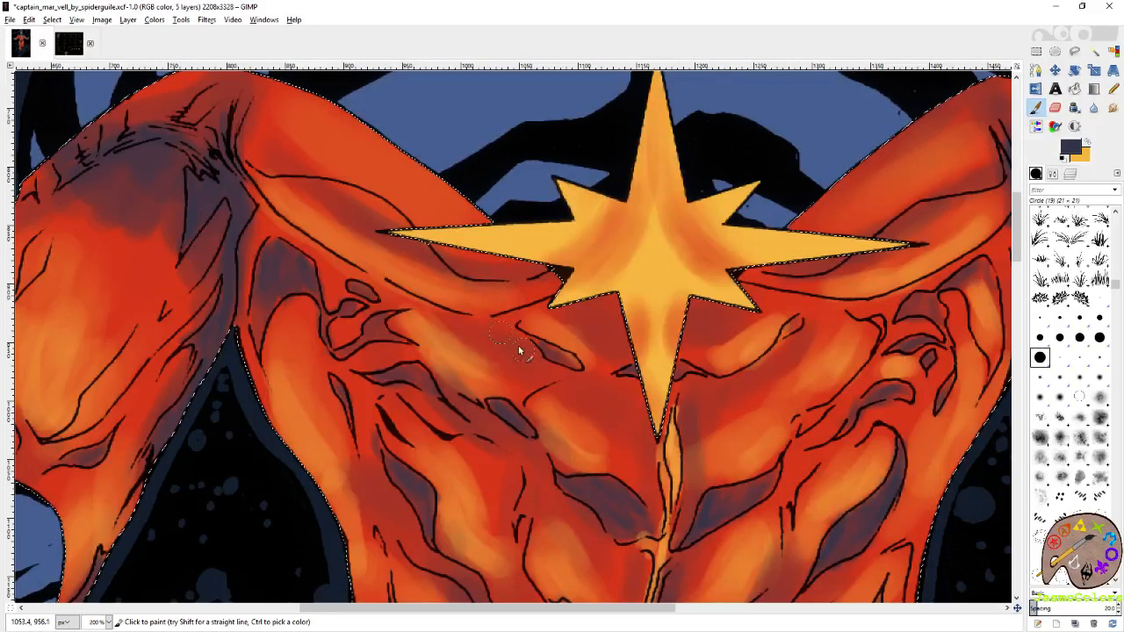
{"action": "scroll", "coordinate": [561, 325], "scroll_direction": "up", "scroll_amount": 2}
{"action": "scroll", "coordinate": [562, 324], "scroll_direction": "left", "scroll_amount": 4}
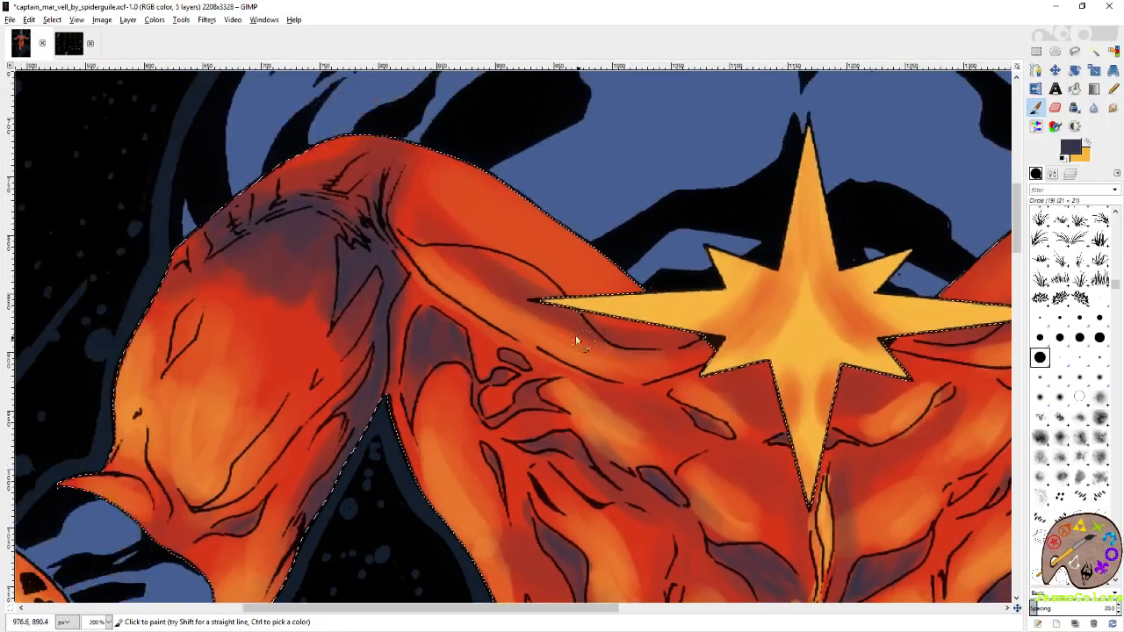
{"action": "scroll", "coordinate": [427, 222], "scroll_direction": "up", "scroll_amount": 2}
{"action": "scroll", "coordinate": [426, 223], "scroll_direction": "left", "scroll_amount": 4}
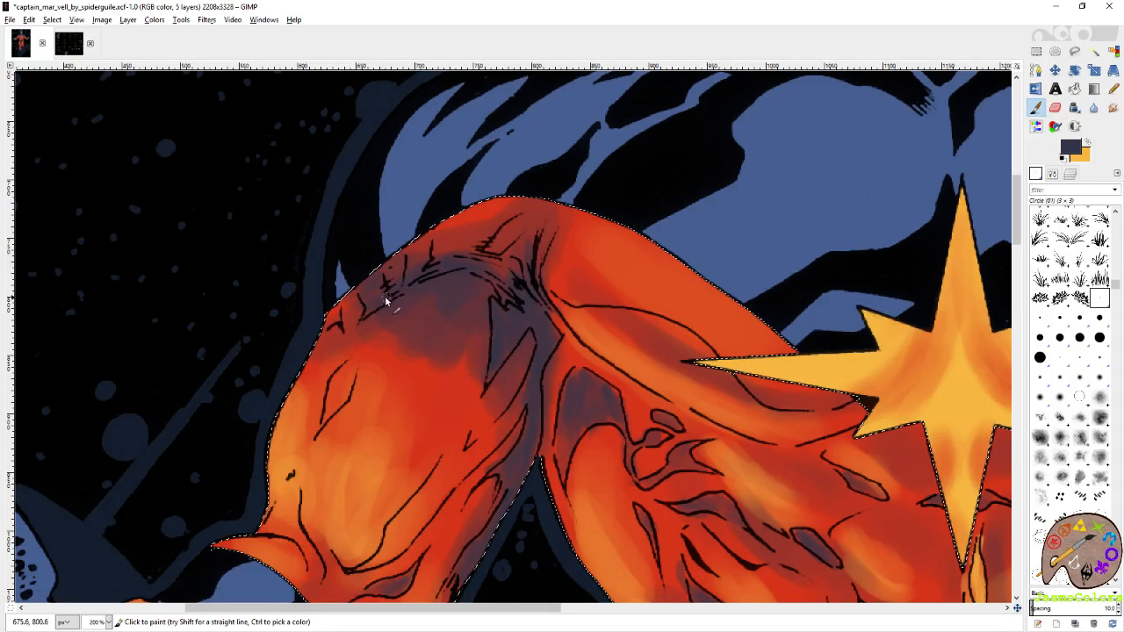
{"action": "scroll", "coordinate": [386, 301], "scroll_direction": "down", "scroll_amount": 2}
{"action": "scroll", "coordinate": [455, 268], "scroll_direction": "right", "scroll_amount": 15}
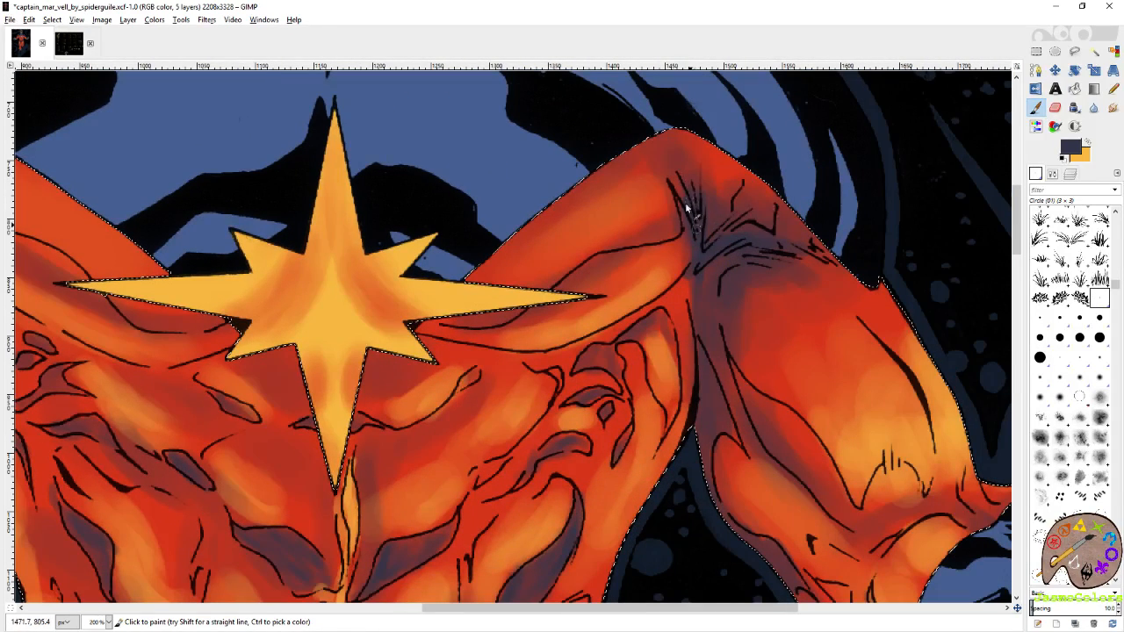
{"action": "scroll", "coordinate": [789, 235], "scroll_direction": "down", "scroll_amount": 11}
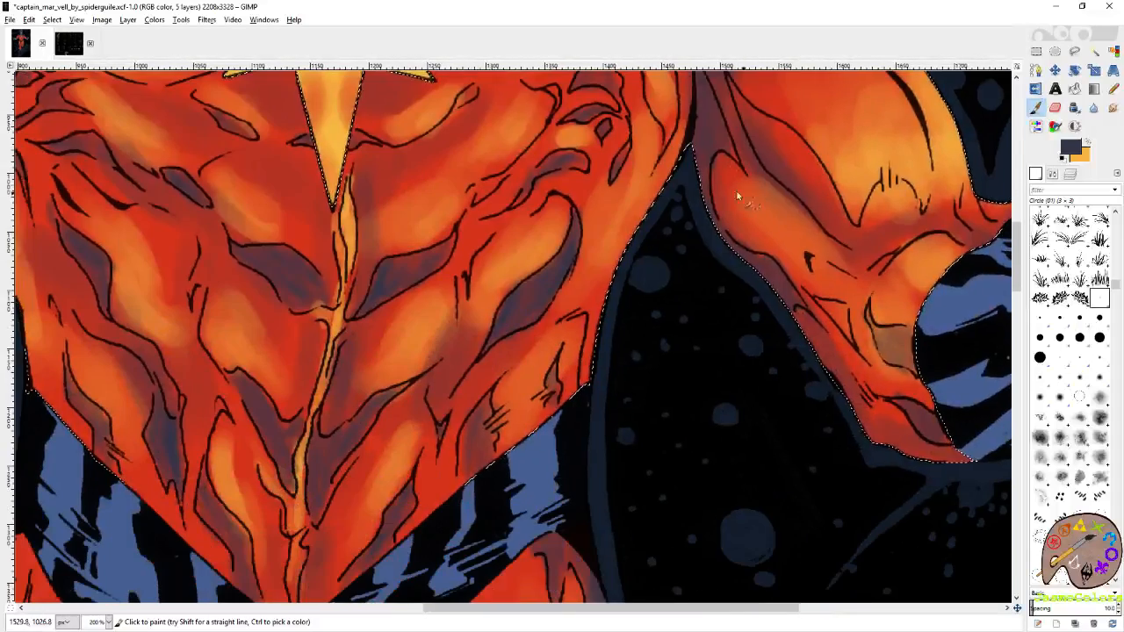
{"action": "scroll", "coordinate": [620, 354], "scroll_direction": "left", "scroll_amount": 5}
{"action": "mouse_move", "coordinate": [717, 311]}
{"action": "left_mouse_down"}
{"action": "mouse_move", "coordinate": [705, 295]}
{"action": "mouse_move", "coordinate": [682, 341]}
{"action": "mouse_move", "coordinate": [688, 333]}
{"action": "left_mouse_up"}
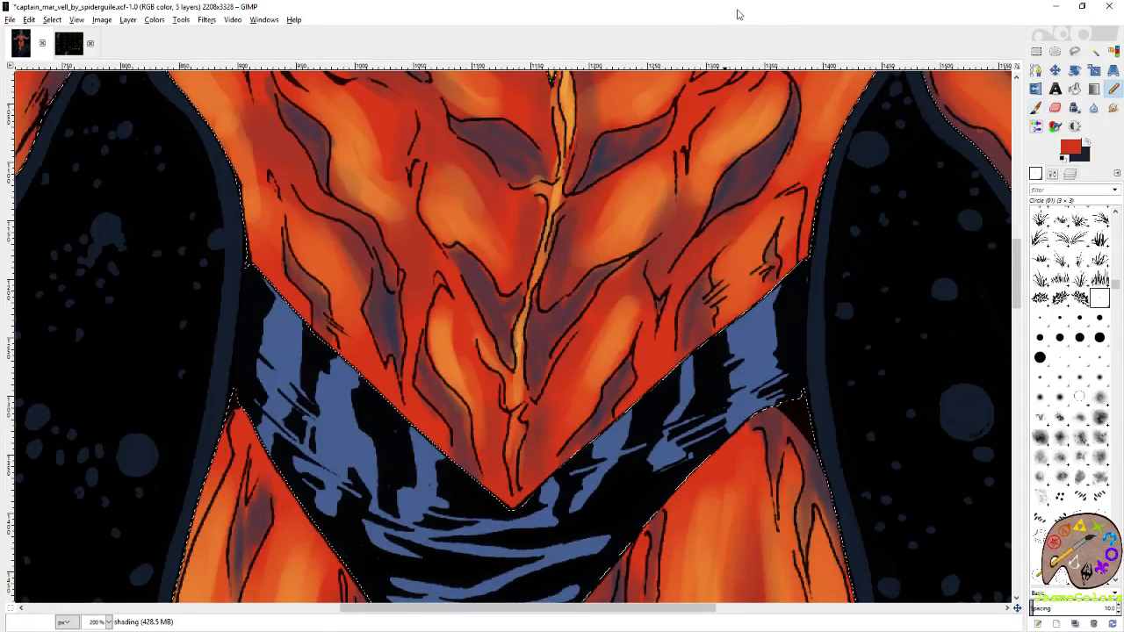
Save the shaded artwork to its XCF file.
{"action": "scroll", "coordinate": [651, 353], "scroll_direction": "down", "scroll_amount": 4}
{"action": "key", "text": "ctrl+s"}
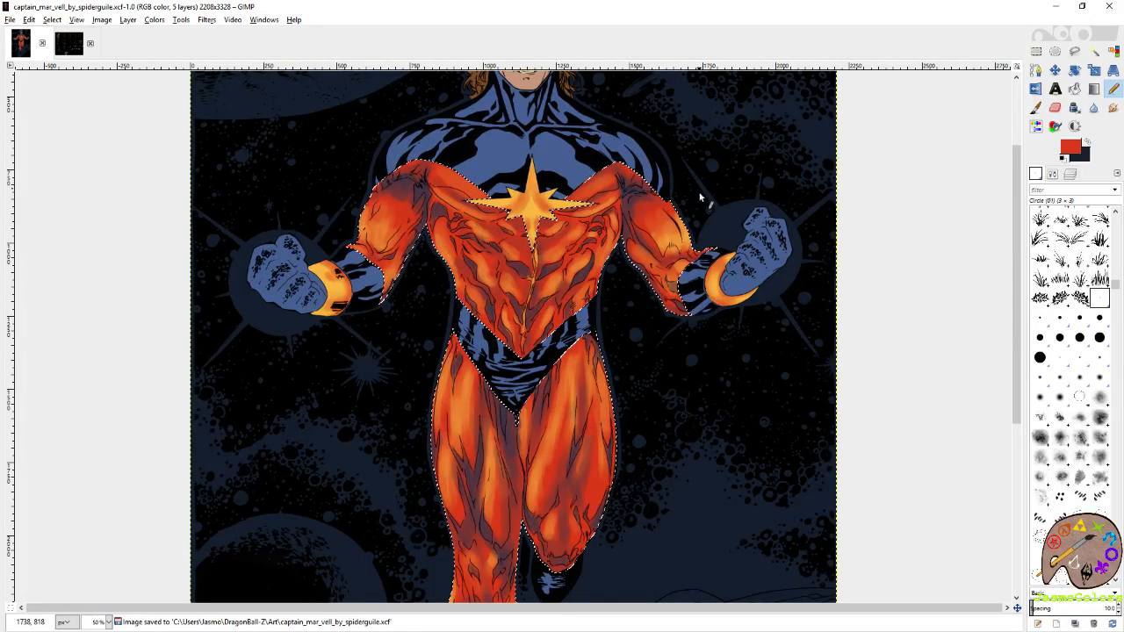
{"action": "scroll", "coordinate": [564, 297], "scroll_direction": "up", "scroll_amount": 4}
{"action": "key", "text": "ctrl+s"}
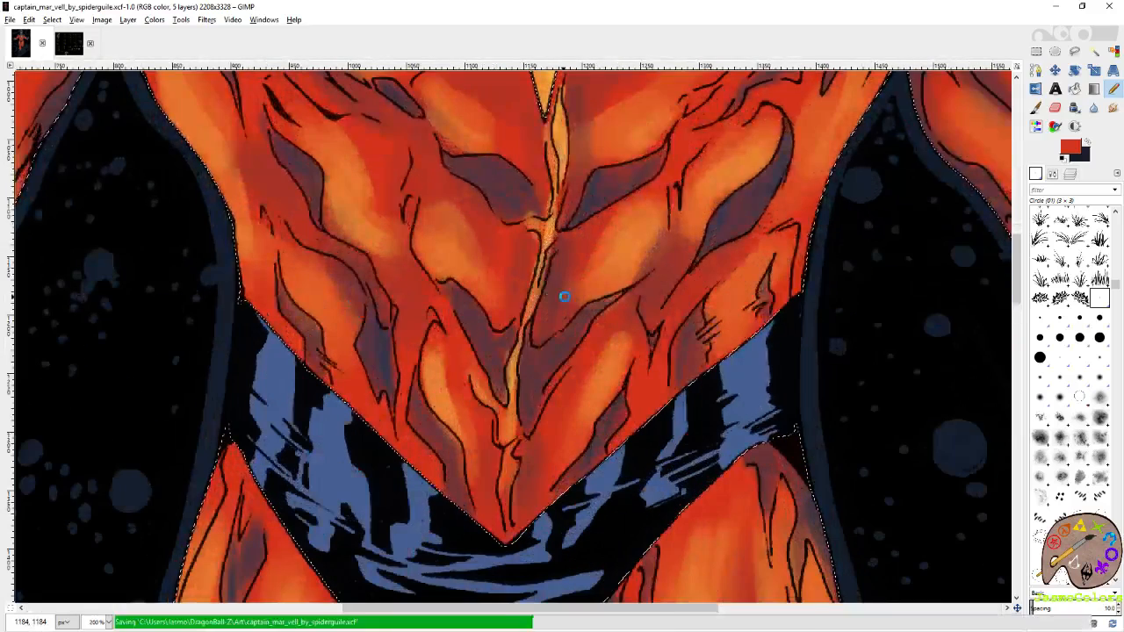
Paint a narrow yellow-orange highlight along the lower-right flank muscle with the Paintbrush and the Circle (03) brush.
{"action": "key", "text": "x"}
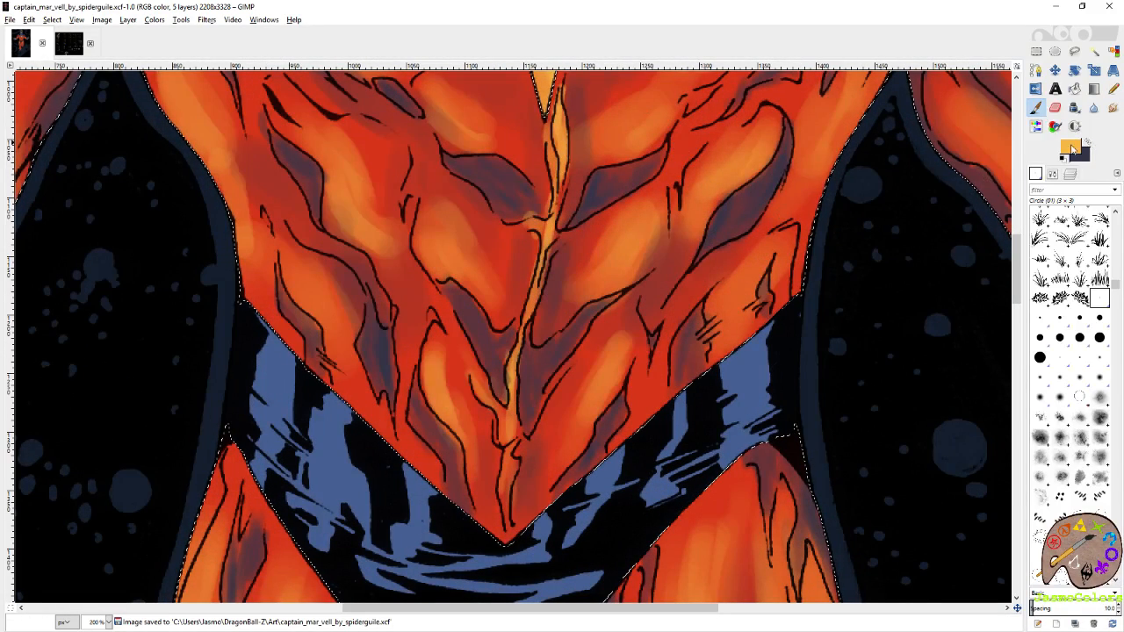
{"action": "left_click", "coordinate": [1039, 318]}
{"action": "left_click_drag", "start_coordinate": [677, 328], "coordinate": [658, 400]}
{"action": "left_click_drag", "start_coordinate": [645, 358], "coordinate": [734, 374]}
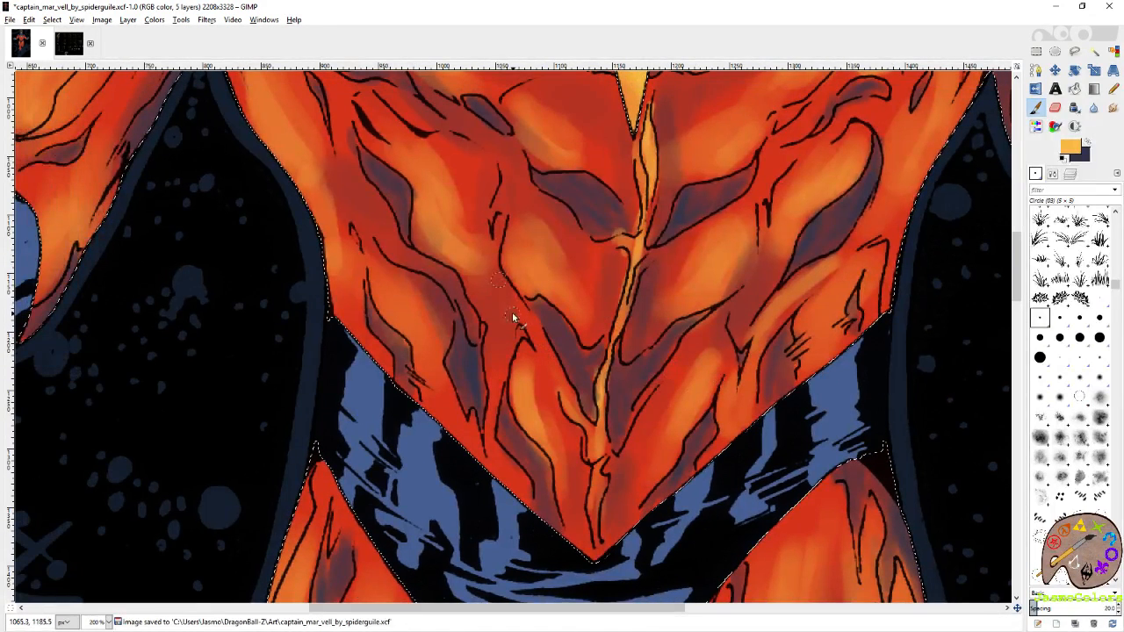
Add thin yellow-orange highlights to the left-hand abdominal strip and the narrow bands beneath both chest muscles.
{"action": "left_click_drag", "start_coordinate": [553, 232], "coordinate": [471, 370]}
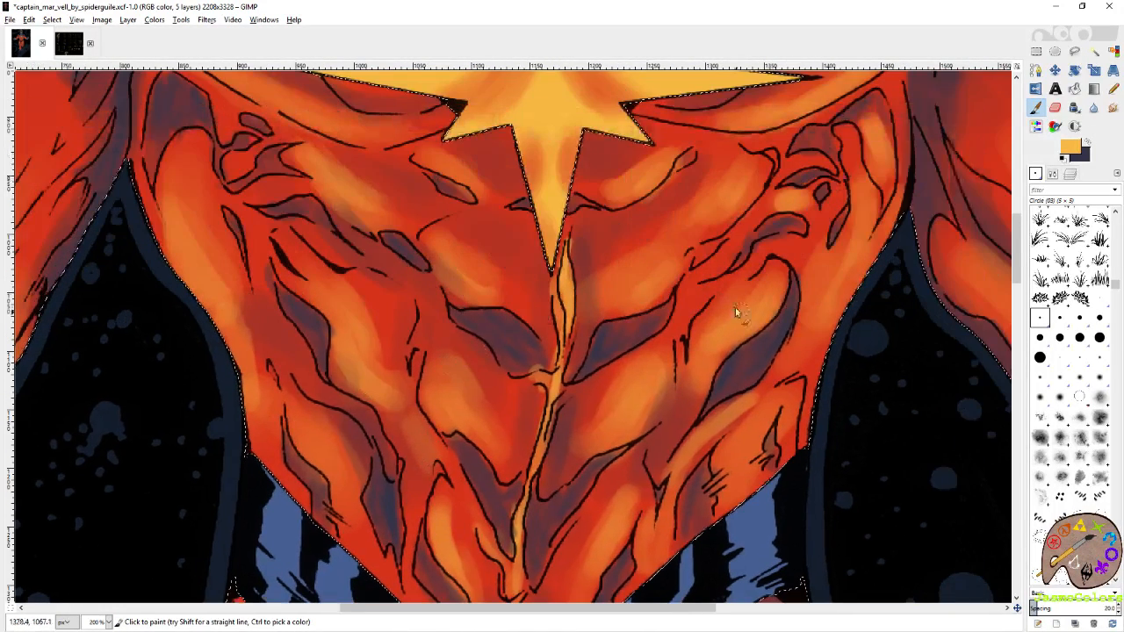
{"action": "left_click_drag", "start_coordinate": [688, 297], "coordinate": [761, 219]}
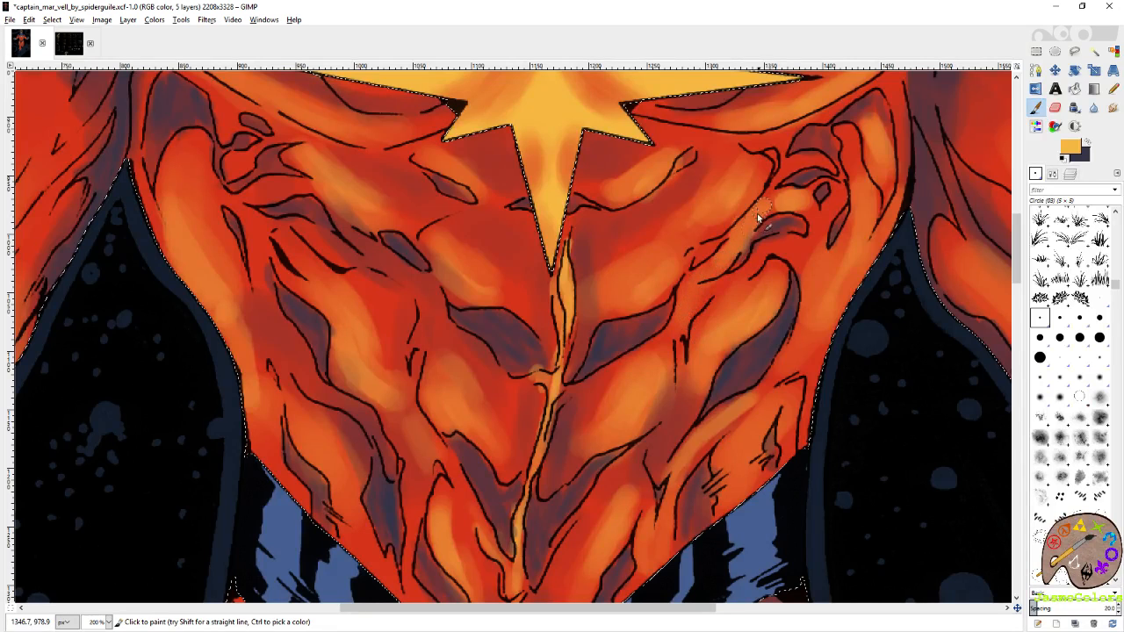
{"action": "left_click_drag", "start_coordinate": [531, 221], "coordinate": [650, 290]}
{"action": "left_click_drag", "start_coordinate": [458, 329], "coordinate": [423, 299]}
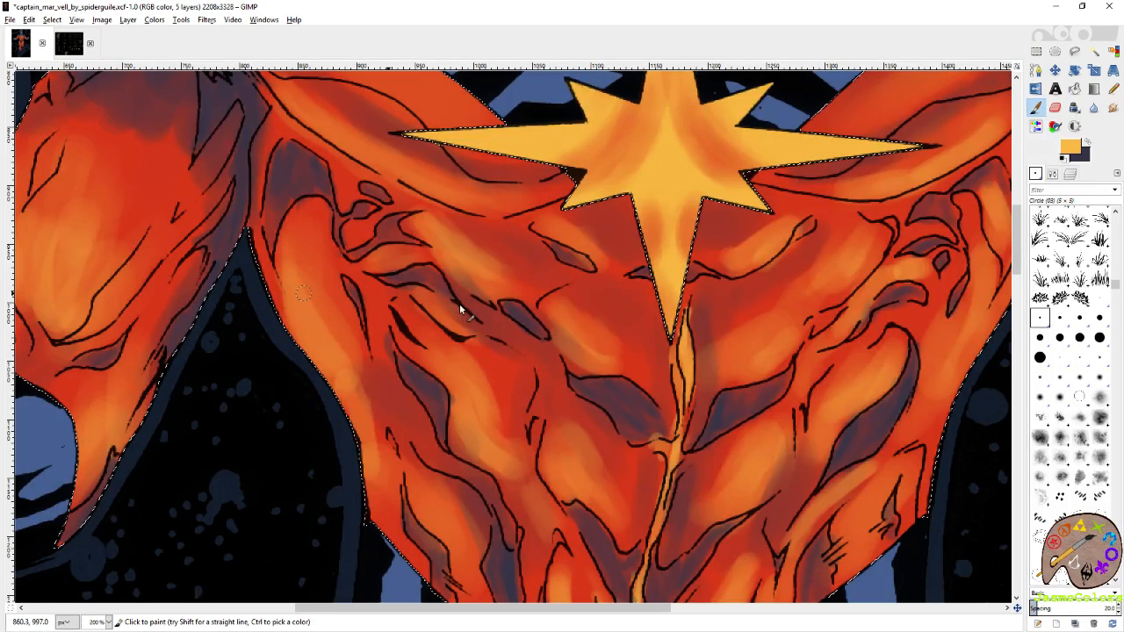
Select the Circle (19) brush and paint soft yellow-orange highlights on the left-hand flank and the right-hand chest muscle.
{"action": "left_click", "coordinate": [1039, 356]}
{"action": "mouse_move", "coordinate": [493, 335]}
{"action": "left_mouse_down"}
{"action": "mouse_move", "coordinate": [427, 339]}
{"action": "mouse_move", "coordinate": [366, 380]}
{"action": "left_mouse_up"}
{"action": "left_click_drag", "start_coordinate": [500, 341], "coordinate": [392, 381]}
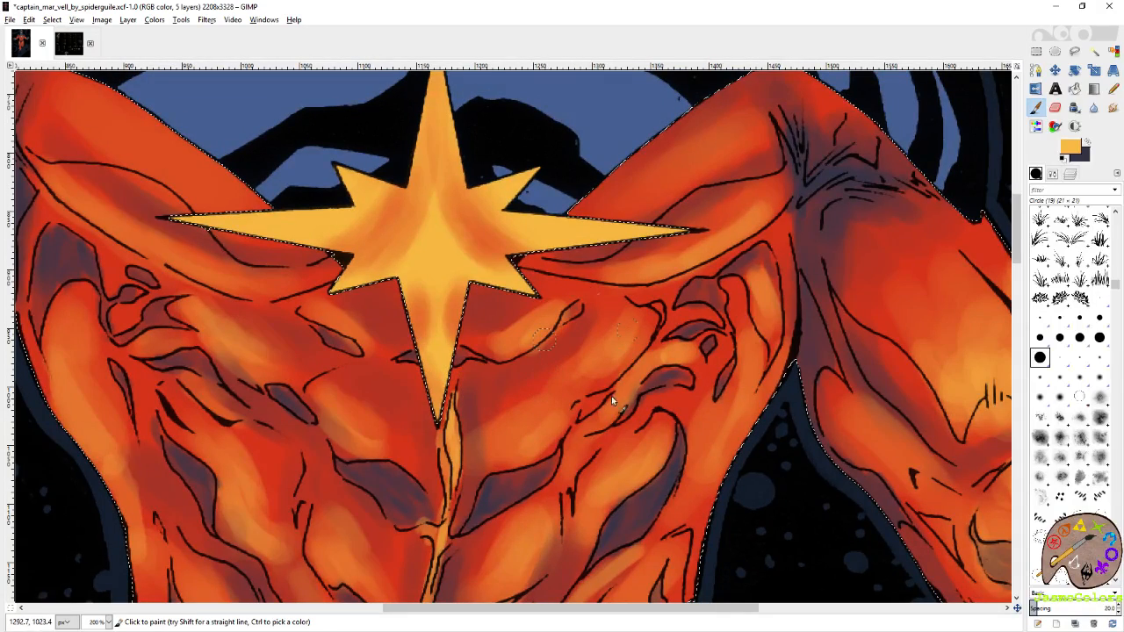
{"action": "mouse_move", "coordinate": [847, 511]}
{"action": "left_mouse_down"}
{"action": "mouse_move", "coordinate": [638, 521]}
{"action": "mouse_move", "coordinate": [505, 462]}
{"action": "mouse_move", "coordinate": [600, 178]}
{"action": "left_mouse_up"}
{"action": "mouse_move", "coordinate": [346, 524]}
{"action": "left_mouse_down"}
{"action": "mouse_move", "coordinate": [523, 368]}
{"action": "mouse_move", "coordinate": [573, 265]}
{"action": "left_mouse_up"}
Switch to the Pencil tool and save the image with the latest torso highlights.
{"action": "key", "text": "n"}
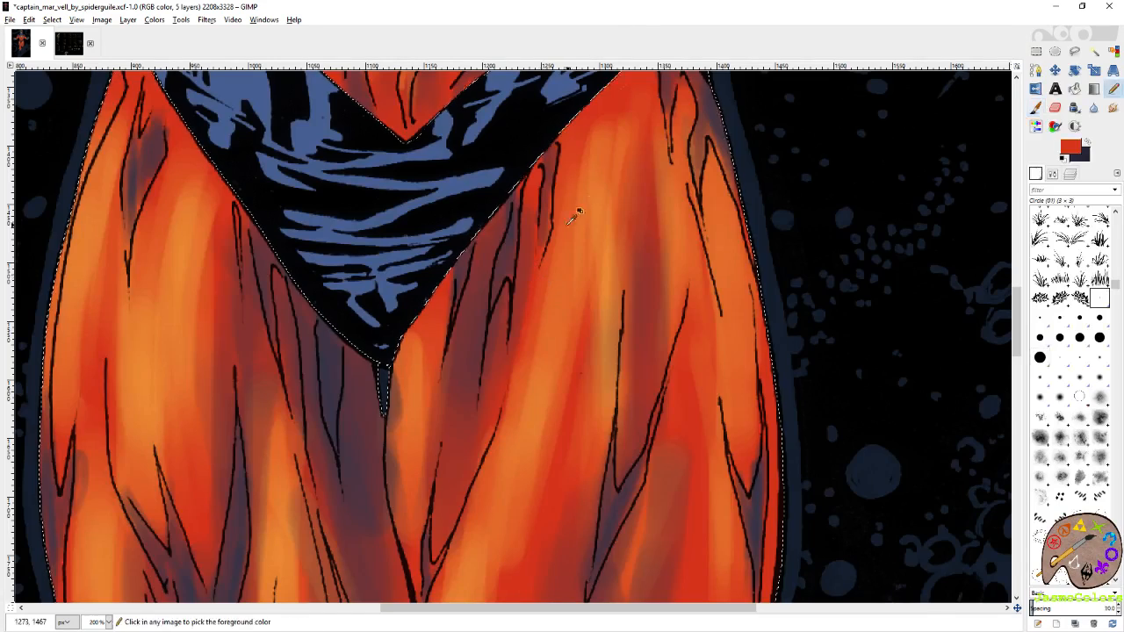
{"action": "scroll", "coordinate": [575, 214], "scroll_direction": "down", "scroll_amount": 4}
{"action": "key", "text": "ctrl+s"}
{"action": "scroll", "coordinate": [649, 255], "scroll_direction": "up", "scroll_amount": 1}
{"action": "scroll", "coordinate": [649, 257], "scroll_direction": "up", "scroll_amount": 3}
{"action": "scroll", "coordinate": [641, 246], "scroll_direction": "down", "scroll_amount": 2}
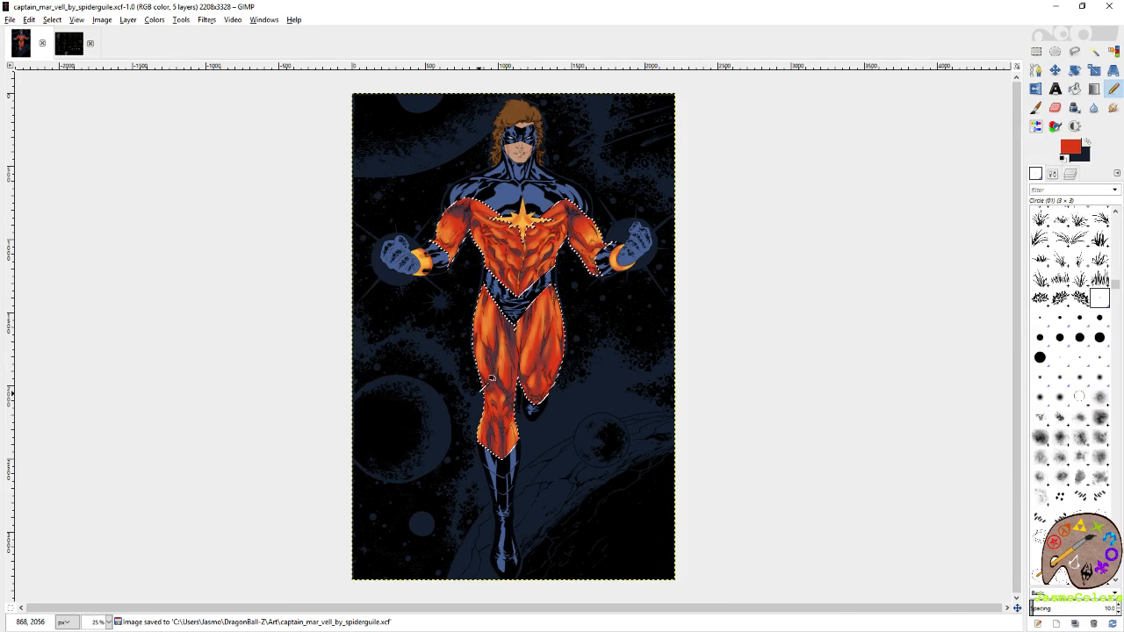
Paint a yellow-orange highlight on the left half of the bent right-hand knee with the Paintbrush.
{"action": "scroll", "coordinate": [489, 369], "scroll_direction": "up", "scroll_amount": 4}
{"action": "key", "text": "p"}
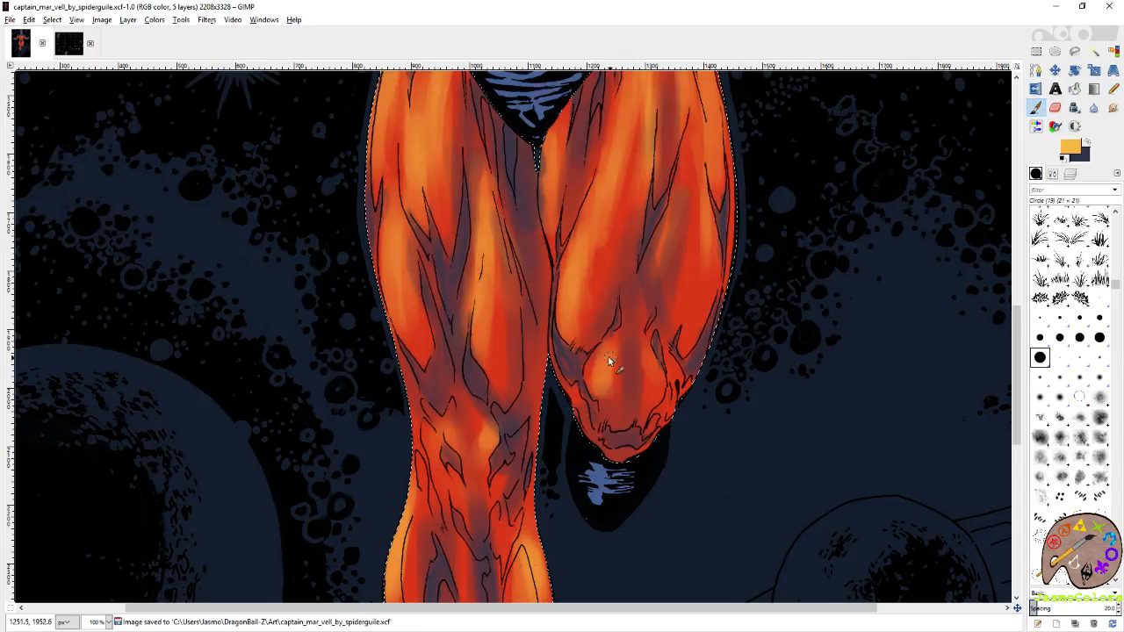
{"action": "mouse_move", "coordinate": [595, 364]}
{"action": "left_mouse_down"}
{"action": "mouse_move", "coordinate": [602, 351]}
{"action": "mouse_move", "coordinate": [594, 371]}
{"action": "mouse_move", "coordinate": [606, 364]}
{"action": "left_mouse_up"}
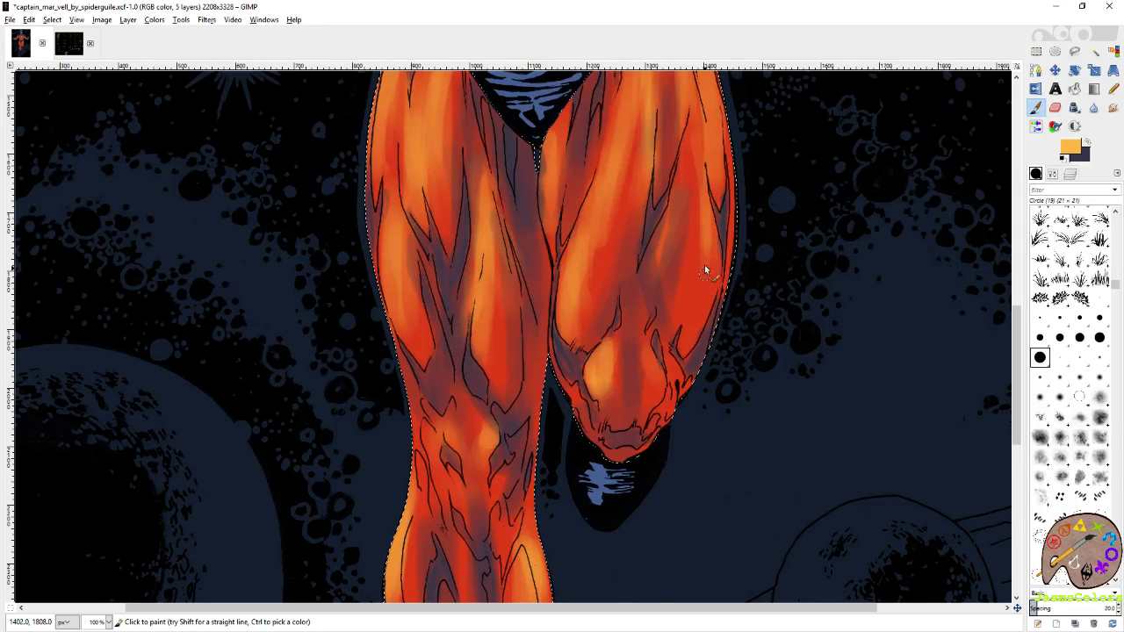
Paint yellow-orange highlights down the outer muscles of the right-hand thigh.
{"action": "scroll", "coordinate": [745, 352], "scroll_direction": "up", "scroll_amount": 3}
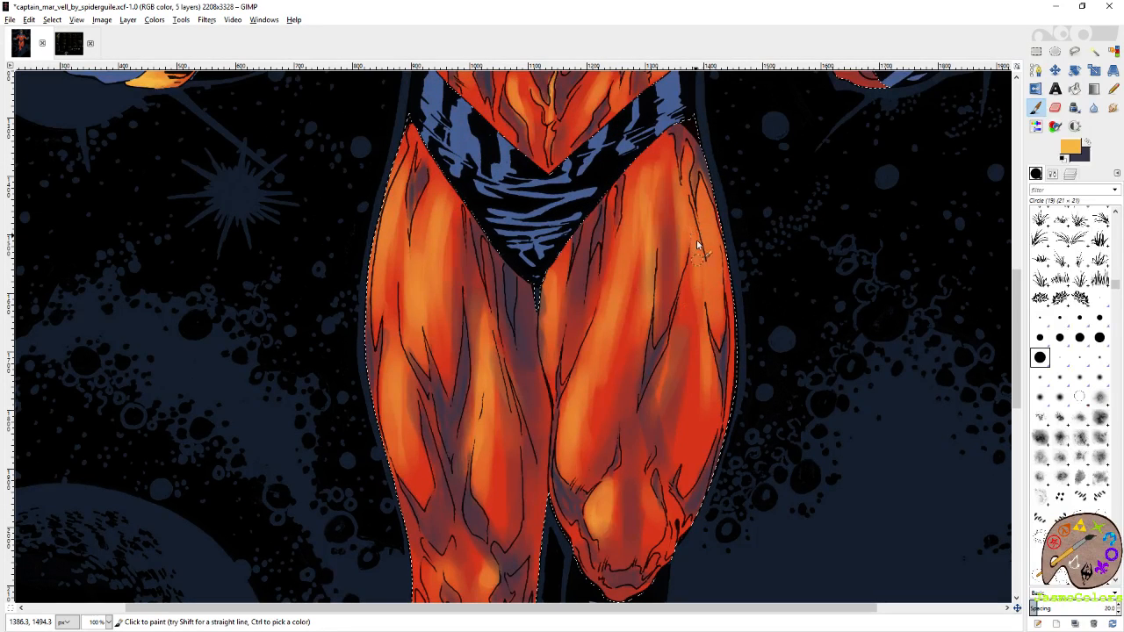
{"action": "left_click_drag", "start_coordinate": [701, 362], "coordinate": [693, 306]}
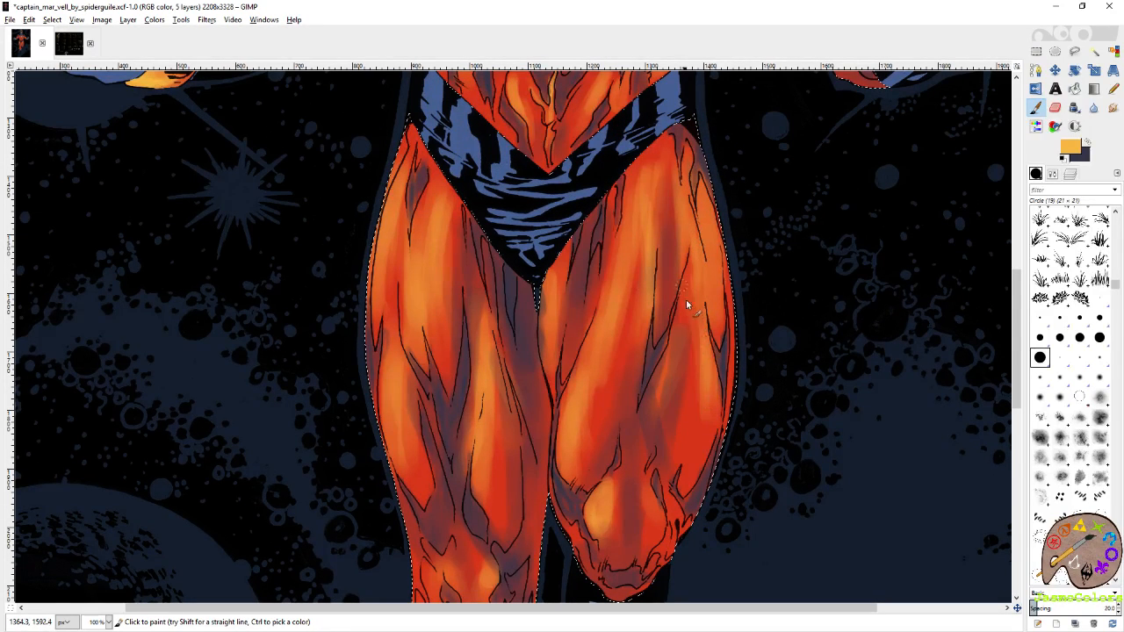
{"action": "mouse_move", "coordinate": [716, 436]}
{"action": "left_mouse_down"}
{"action": "mouse_move", "coordinate": [725, 223]}
{"action": "mouse_move", "coordinate": [703, 196]}
{"action": "mouse_move", "coordinate": [702, 240]}
{"action": "mouse_move", "coordinate": [703, 191]}
{"action": "mouse_move", "coordinate": [717, 260]}
{"action": "left_mouse_up"}
{"action": "scroll", "coordinate": [693, 310], "scroll_direction": "down", "scroll_amount": 3}
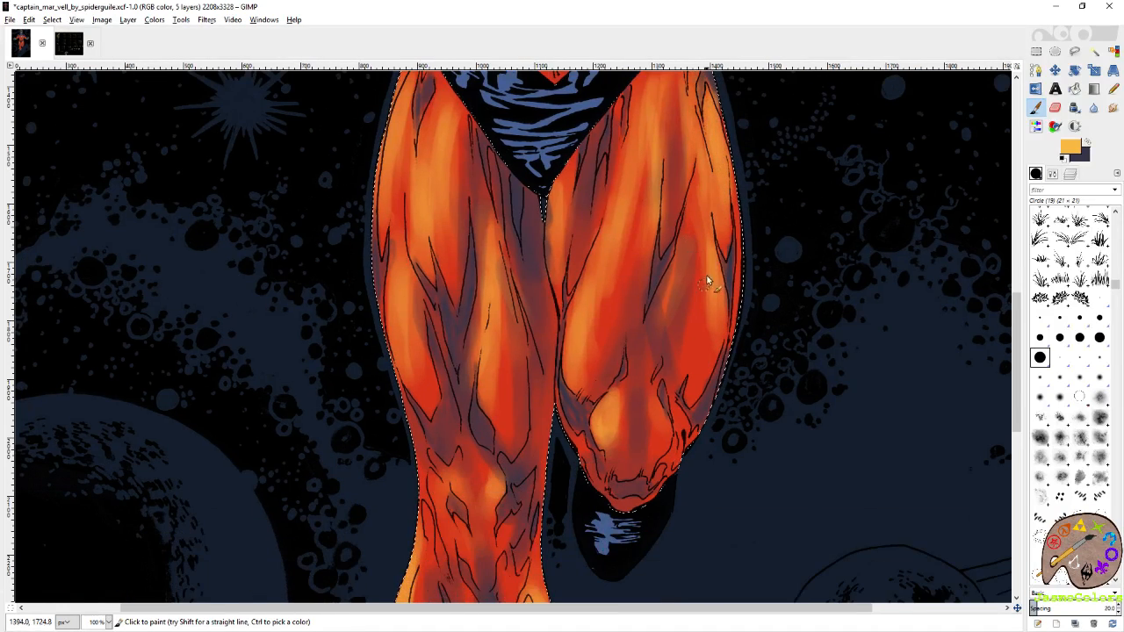
Make slate purple the foreground colour and deepen the shadows around the right-hand knee.
{"action": "left_click", "coordinate": [1087, 145]}
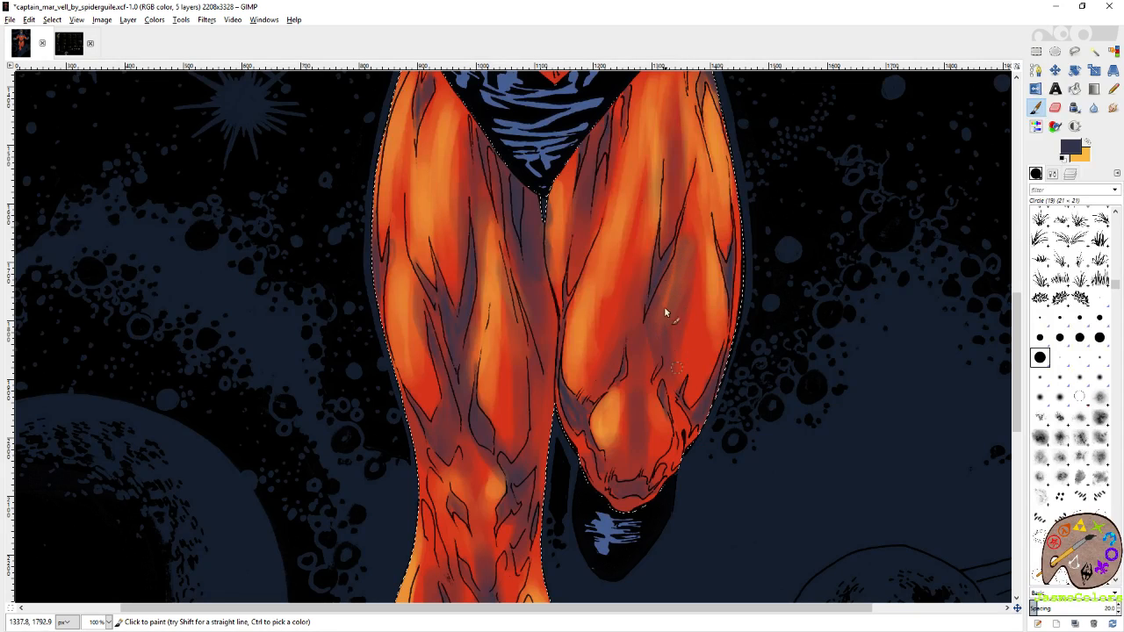
{"action": "left_click_drag", "start_coordinate": [675, 419], "coordinate": [682, 432]}
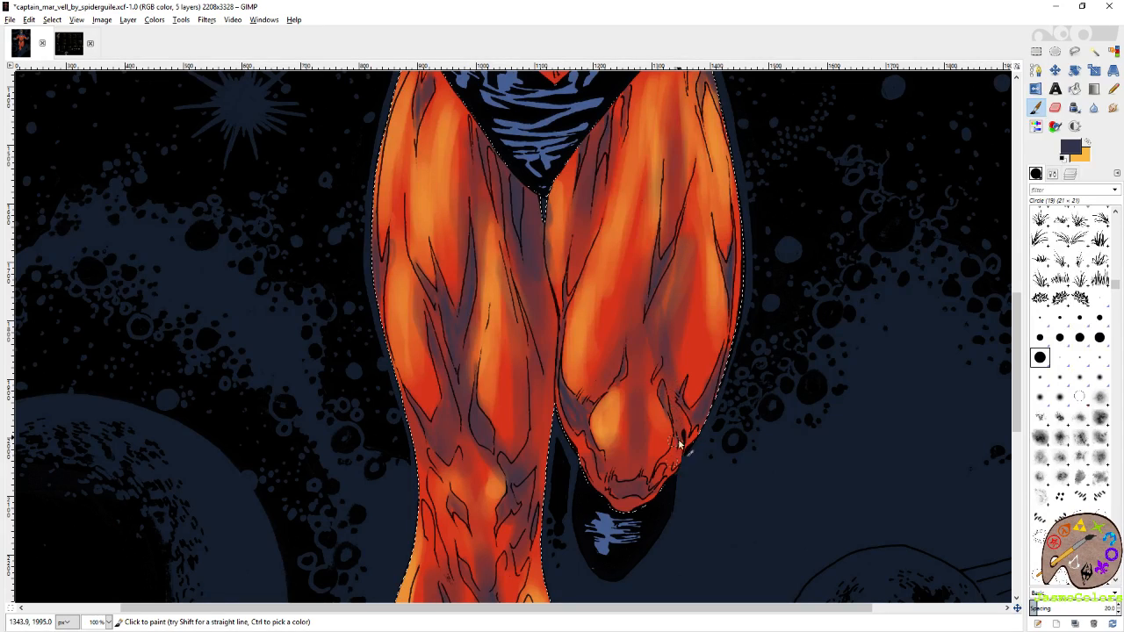
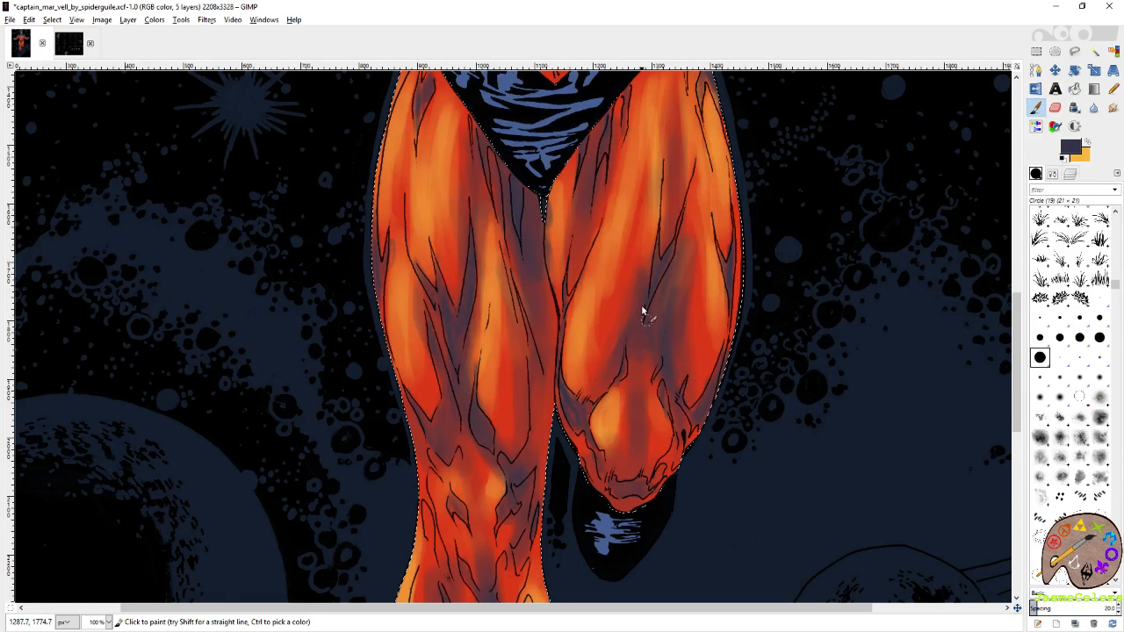
Save the image with the deepened shadows on the right-hand leg.
{"action": "scroll", "coordinate": [596, 265], "scroll_direction": "up", "scroll_amount": 3}
{"action": "scroll", "coordinate": [596, 265], "scroll_direction": "left", "scroll_amount": 1}
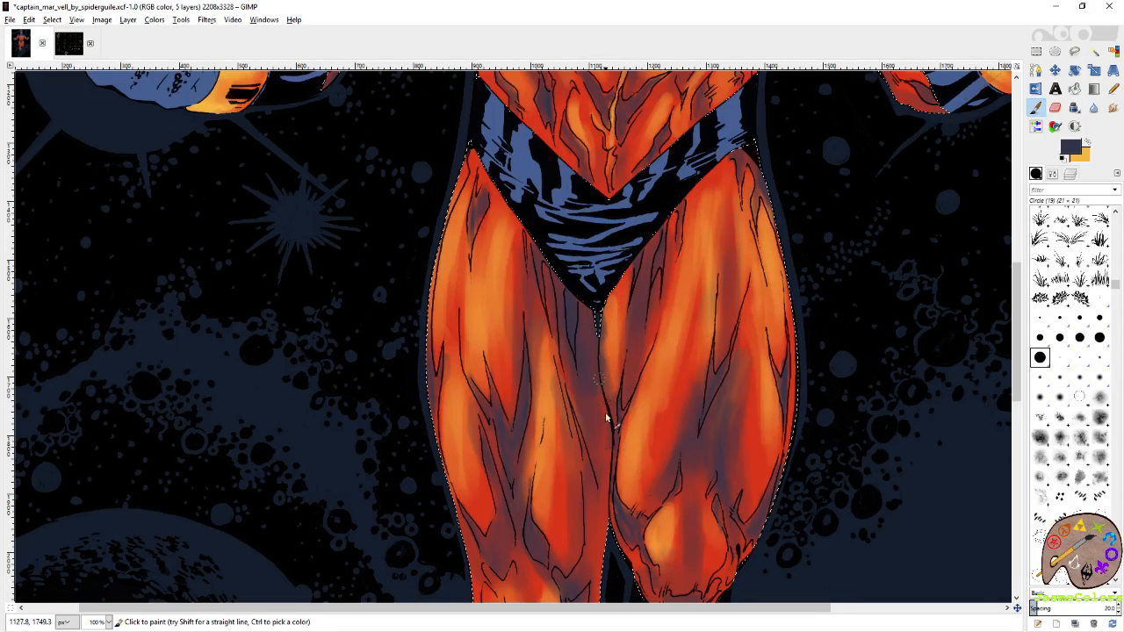
{"action": "left_click_drag", "start_coordinate": [606, 418], "coordinate": [654, 290]}
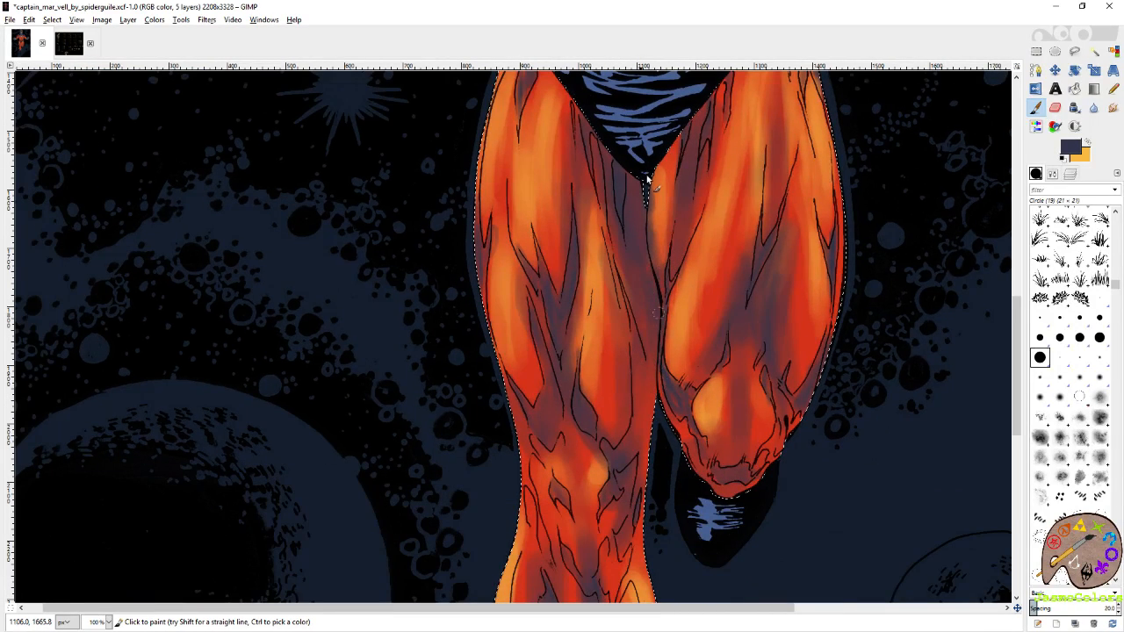
{"action": "key", "text": "ctrl+s"}
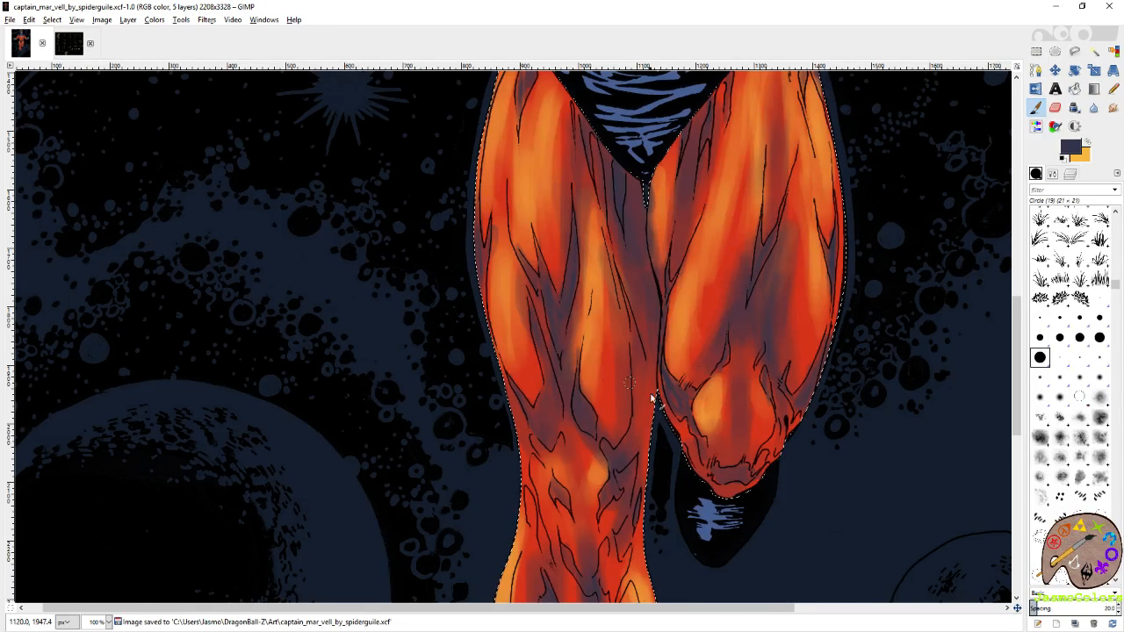
Paint further slate purple shadows around both knees and down the left-hand shin.
{"action": "scroll", "coordinate": [651, 397], "scroll_direction": "down", "scroll_amount": 2}
{"action": "left_click_drag", "start_coordinate": [657, 373], "coordinate": [660, 294]}
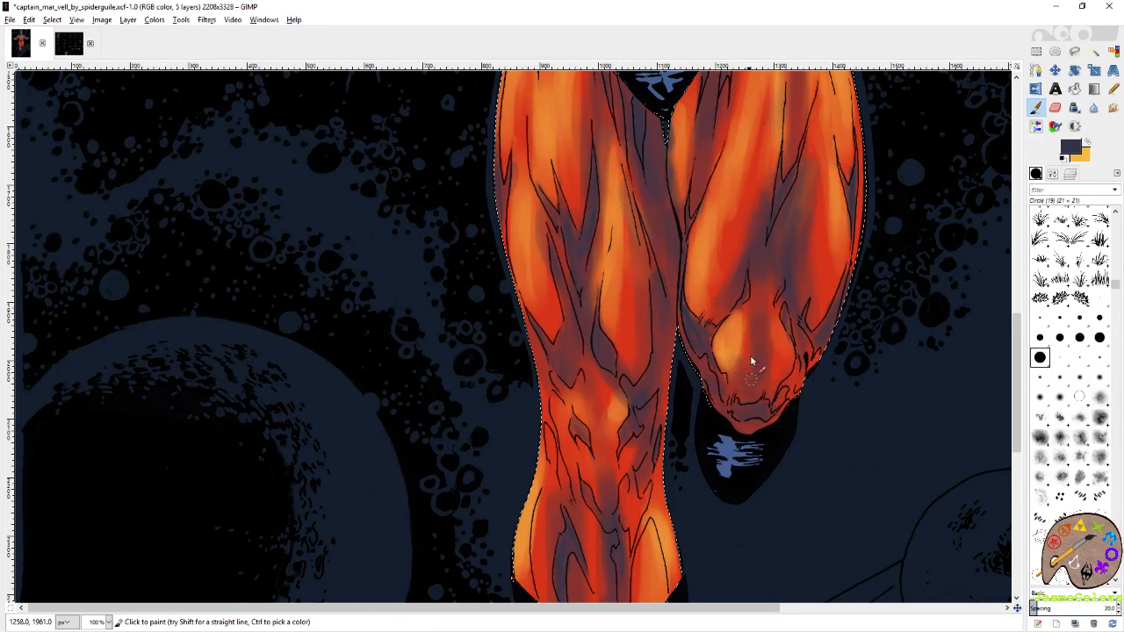
{"action": "scroll", "coordinate": [640, 329], "scroll_direction": "left", "scroll_amount": 3}
{"action": "scroll", "coordinate": [640, 330], "scroll_direction": "down", "scroll_amount": 1}
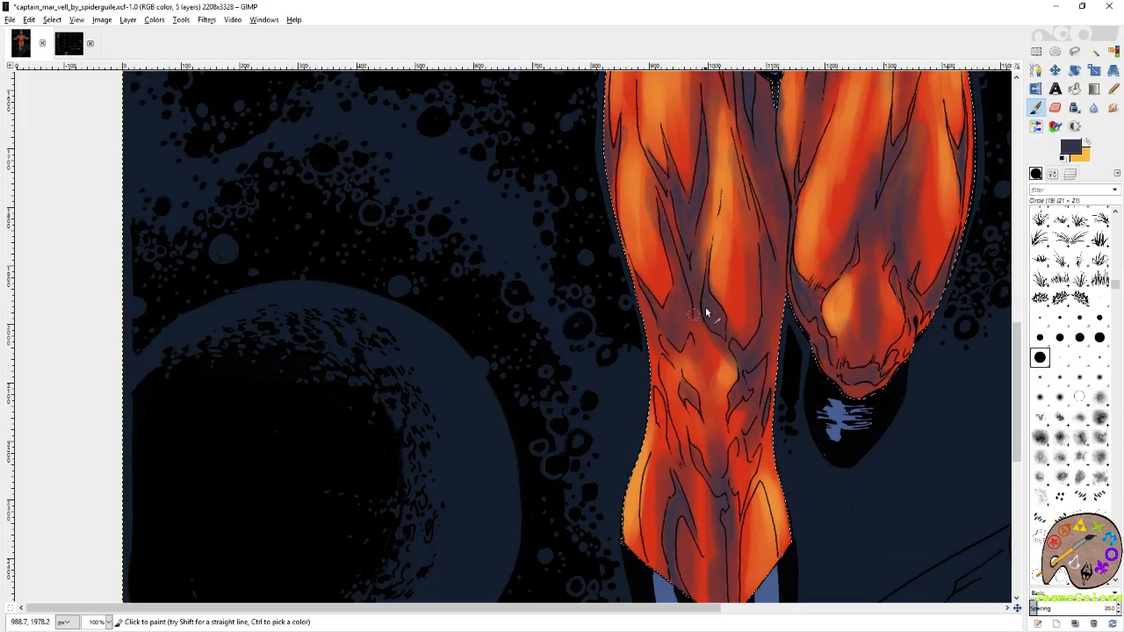
{"action": "scroll", "coordinate": [647, 264], "scroll_direction": "down", "scroll_amount": 2}
{"action": "scroll", "coordinate": [647, 263], "scroll_direction": "right", "scroll_amount": 1}
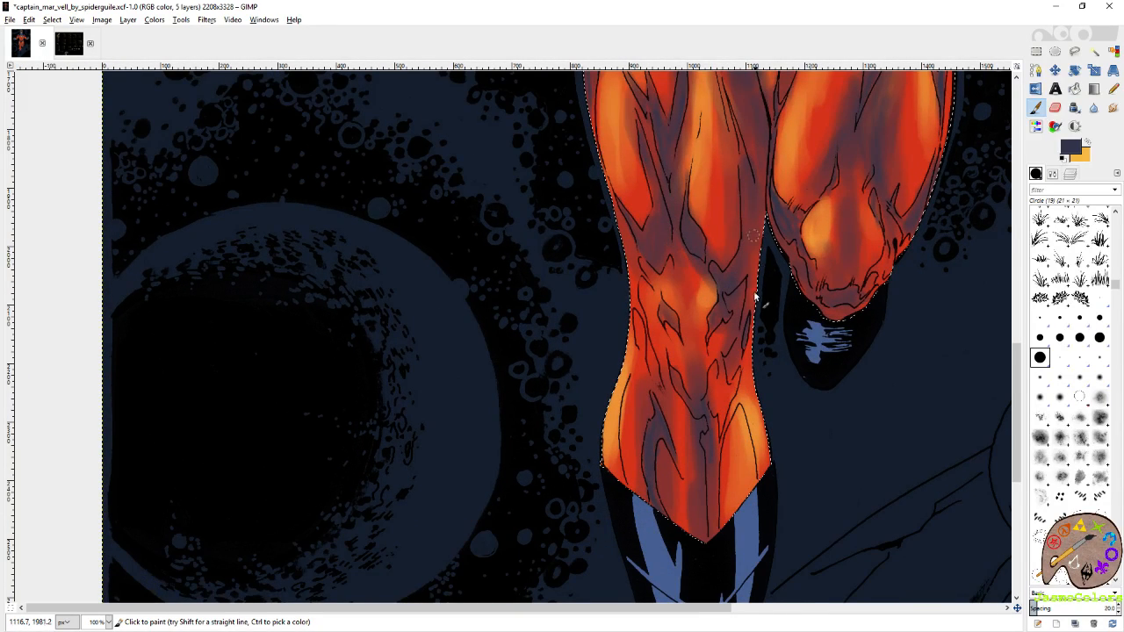
{"action": "scroll", "coordinate": [725, 367], "scroll_direction": "down", "scroll_amount": 1}
{"action": "scroll", "coordinate": [725, 367], "scroll_direction": "left", "scroll_amount": 1}
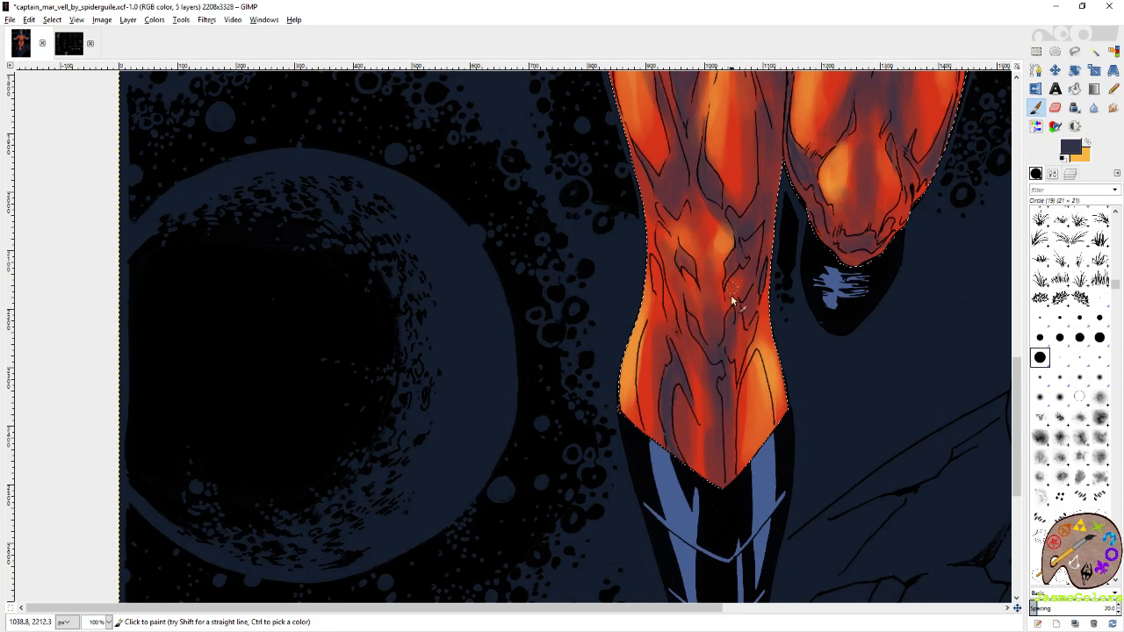
Deepen the slate purple shadows along the underside of the left-hand sleeve and save the image.
{"action": "scroll", "coordinate": [672, 319], "scroll_direction": "up", "scroll_amount": 10}
{"action": "scroll", "coordinate": [672, 319], "scroll_direction": "right", "scroll_amount": 1}
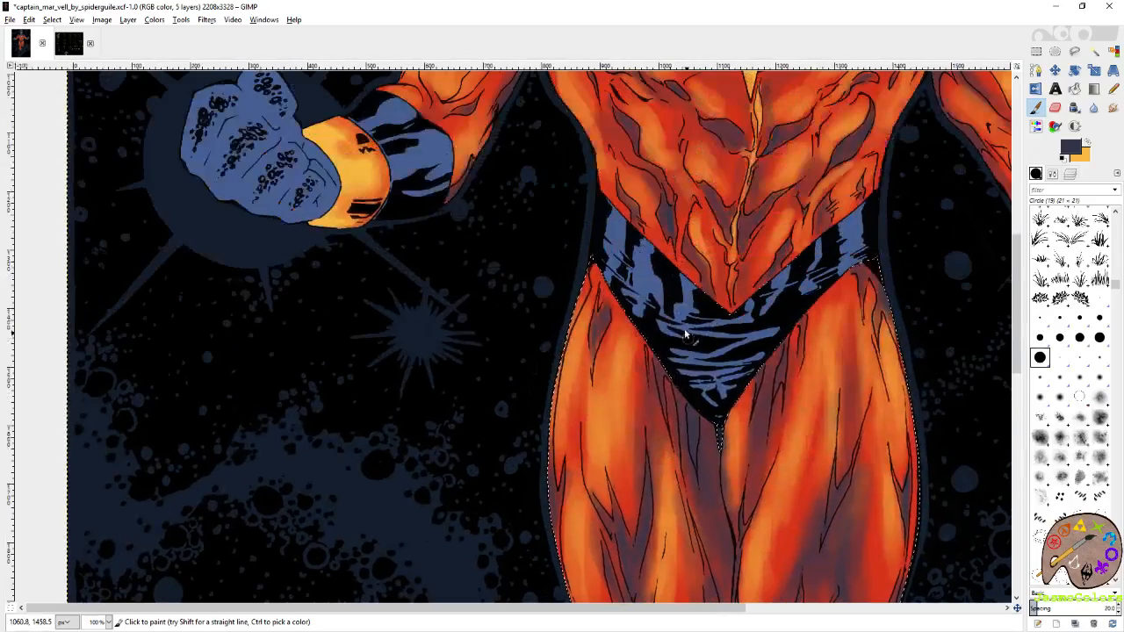
{"action": "left_click_drag", "start_coordinate": [577, 150], "coordinate": [670, 339]}
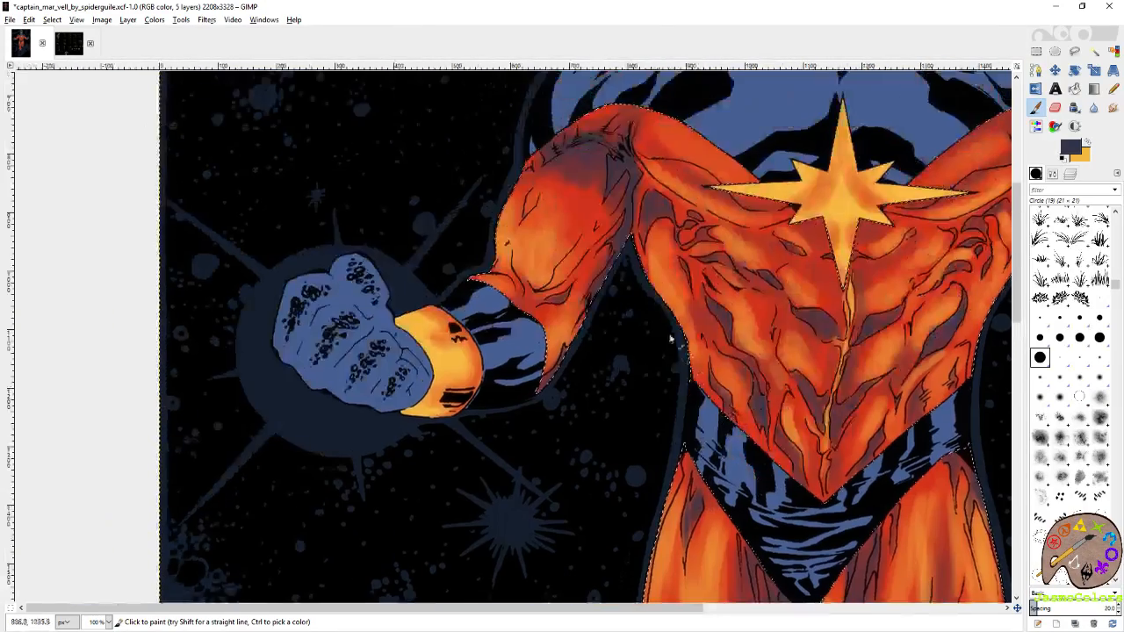
{"action": "mouse_move", "coordinate": [627, 274]}
{"action": "left_mouse_down"}
{"action": "mouse_move", "coordinate": [633, 294]}
{"action": "mouse_move", "coordinate": [586, 399]}
{"action": "left_mouse_up"}
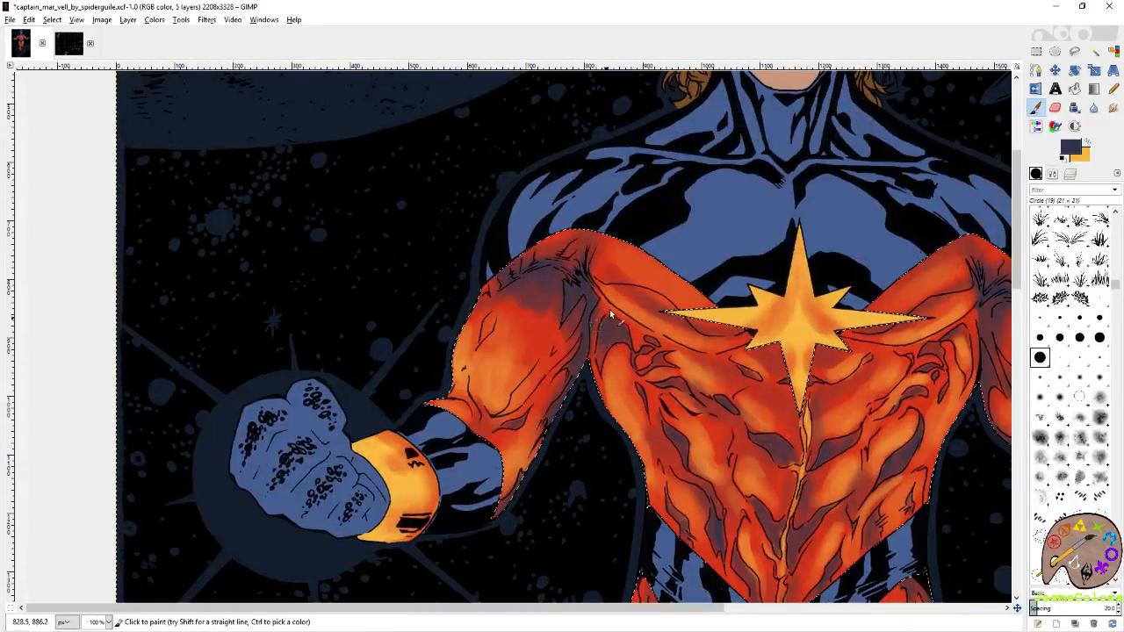
{"action": "left_click_drag", "start_coordinate": [620, 342], "coordinate": [518, 300]}
{"action": "left_click_drag", "start_coordinate": [606, 254], "coordinate": [675, 308]}
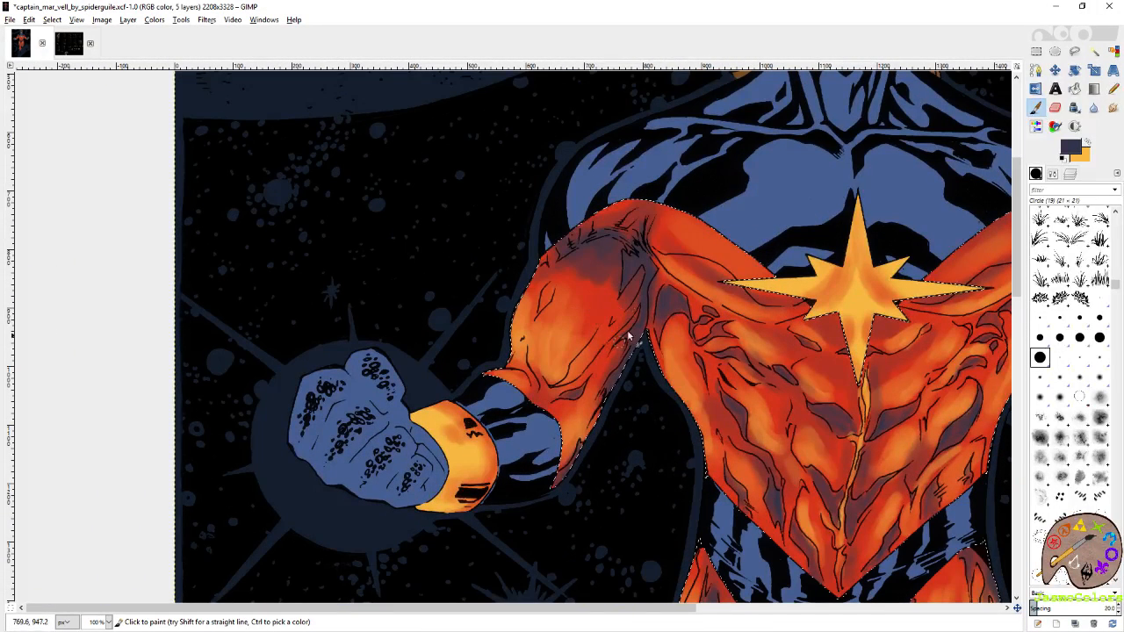
{"action": "left_click_drag", "start_coordinate": [582, 373], "coordinate": [629, 318]}
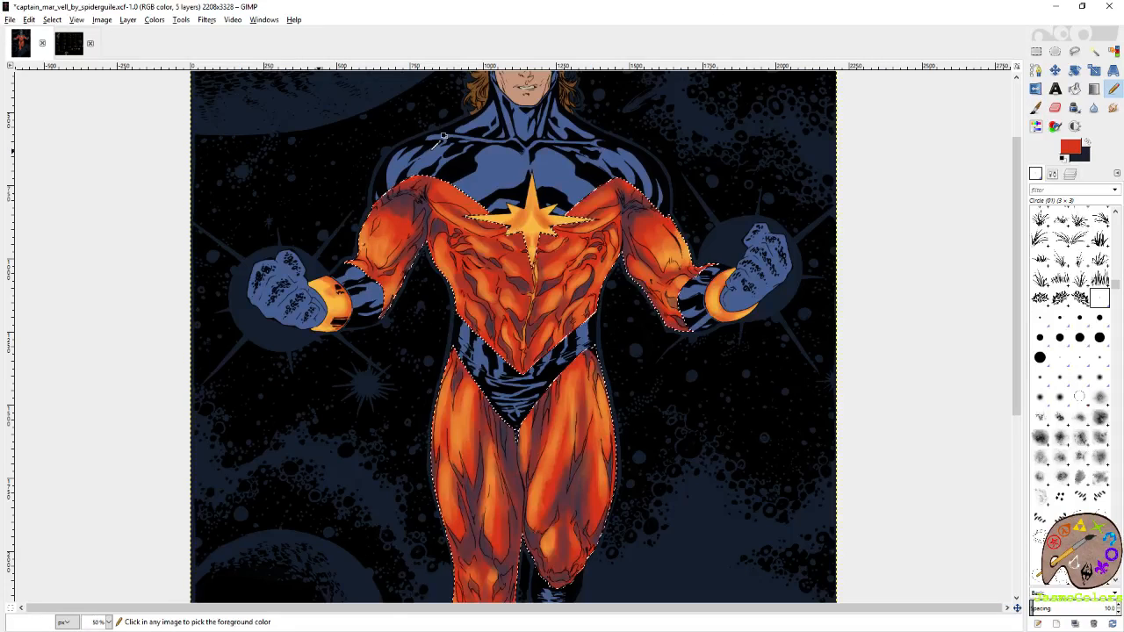
{"action": "key", "text": "ctrl+s"}
Clear the costume selection to review the whole figure, restore the selection and save the image again.
{"action": "key", "text": "minus"}
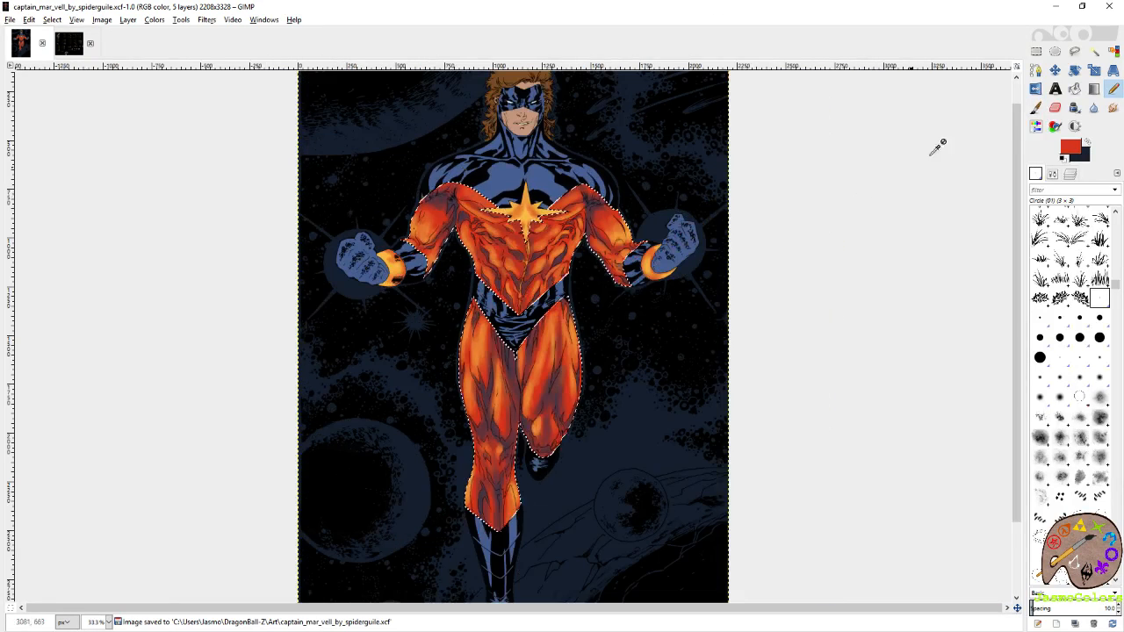
{"action": "key", "text": "r"}
{"action": "key", "text": "ctrl+shift+a"}
{"action": "key", "text": "minus"}
{"action": "key", "text": "minus"}
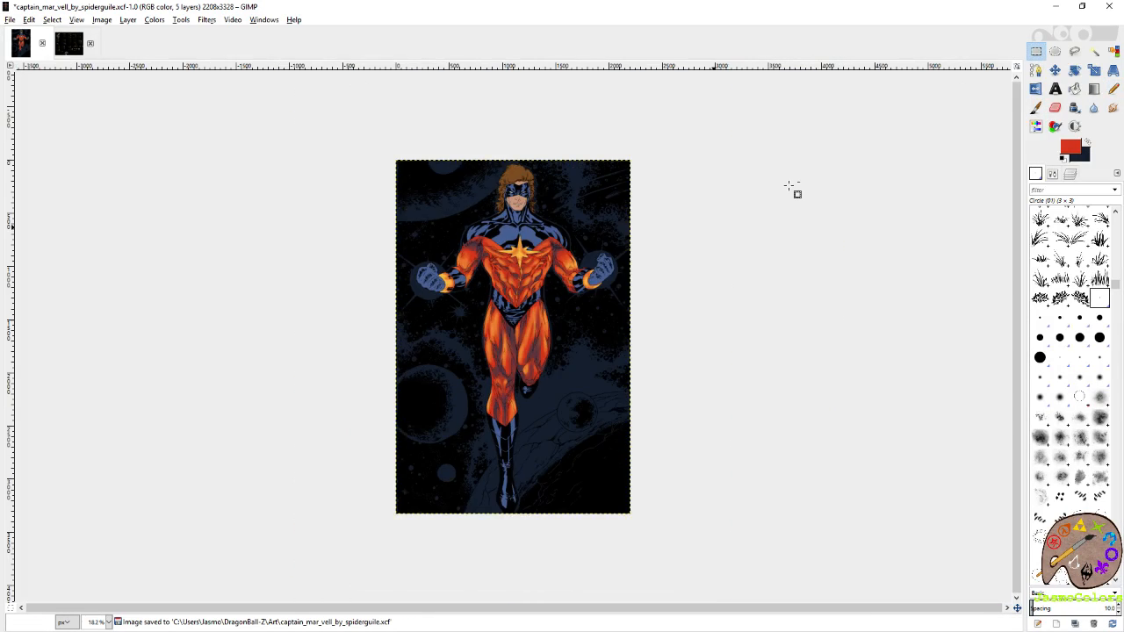
{"action": "key", "text": "ctrl+z"}
{"action": "key", "text": "ctrl+s"}
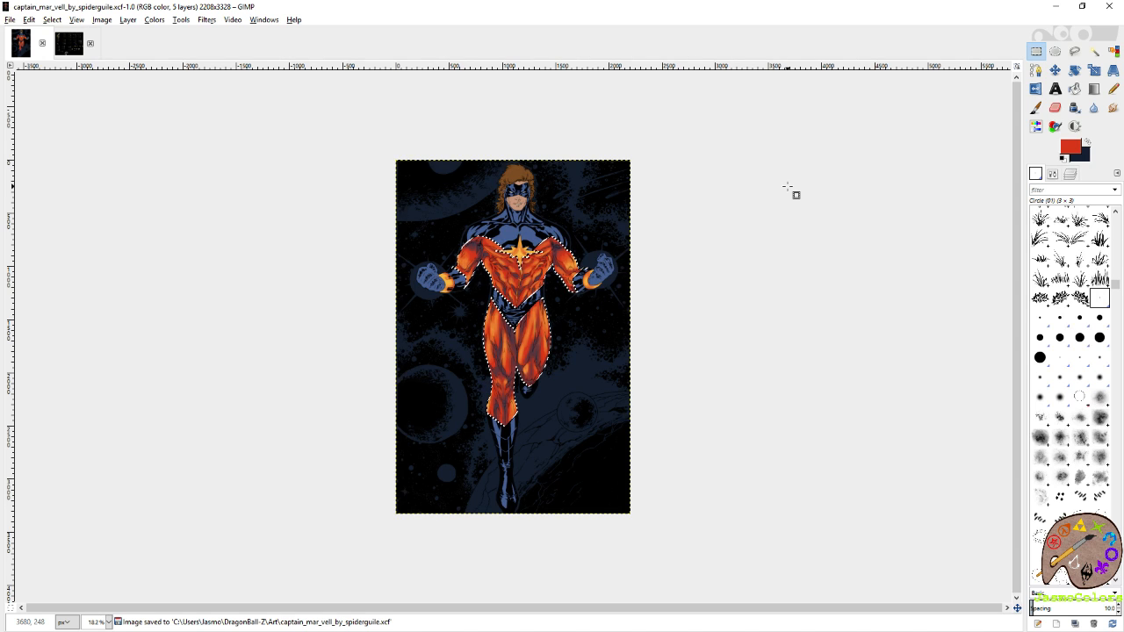
Make yellow-orange the foreground colour and add a fine torso highlight with the Circle (01) Paintbrush.
{"action": "scroll", "coordinate": [527, 237], "scroll_direction": "up", "scroll_amount": 4}
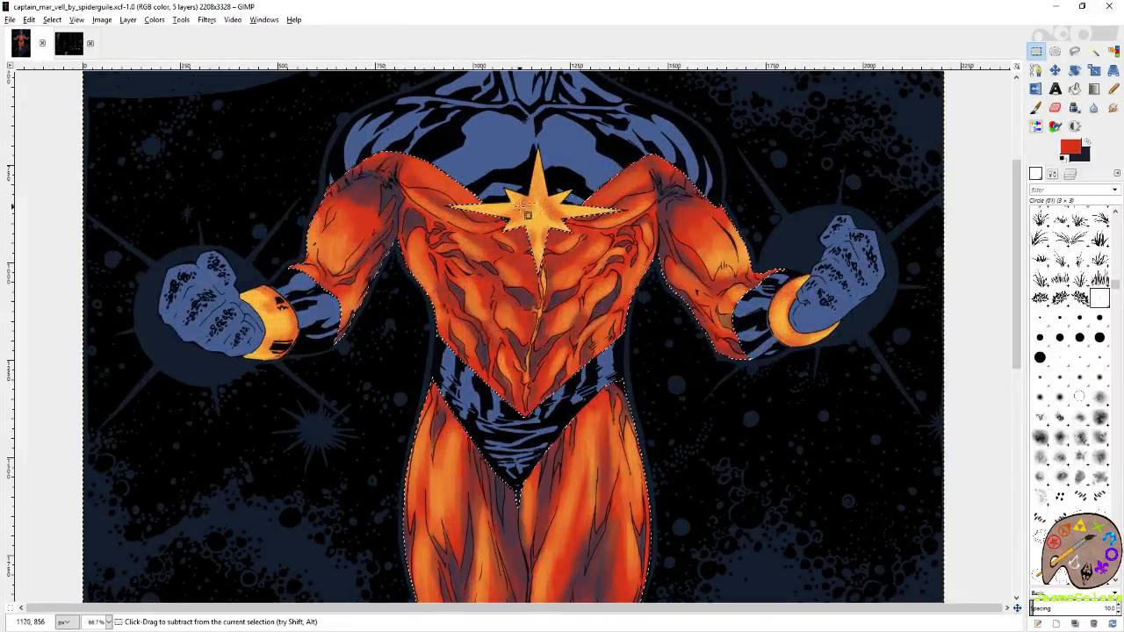
{"action": "scroll", "coordinate": [538, 218], "scroll_direction": "up", "scroll_amount": 1}
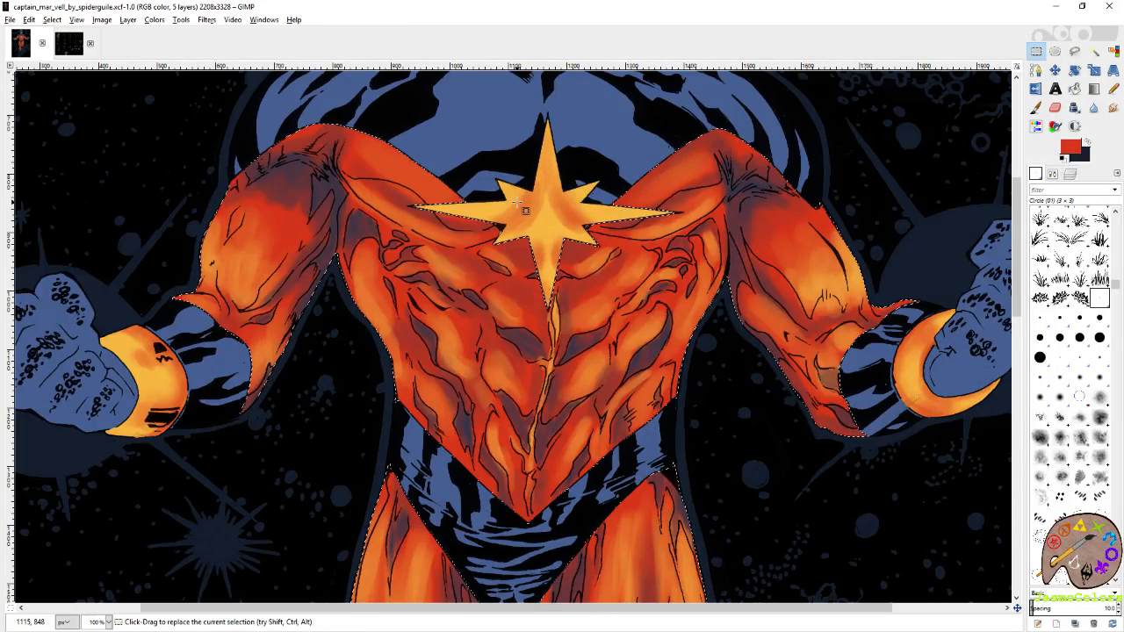
{"action": "key", "text": "p"}
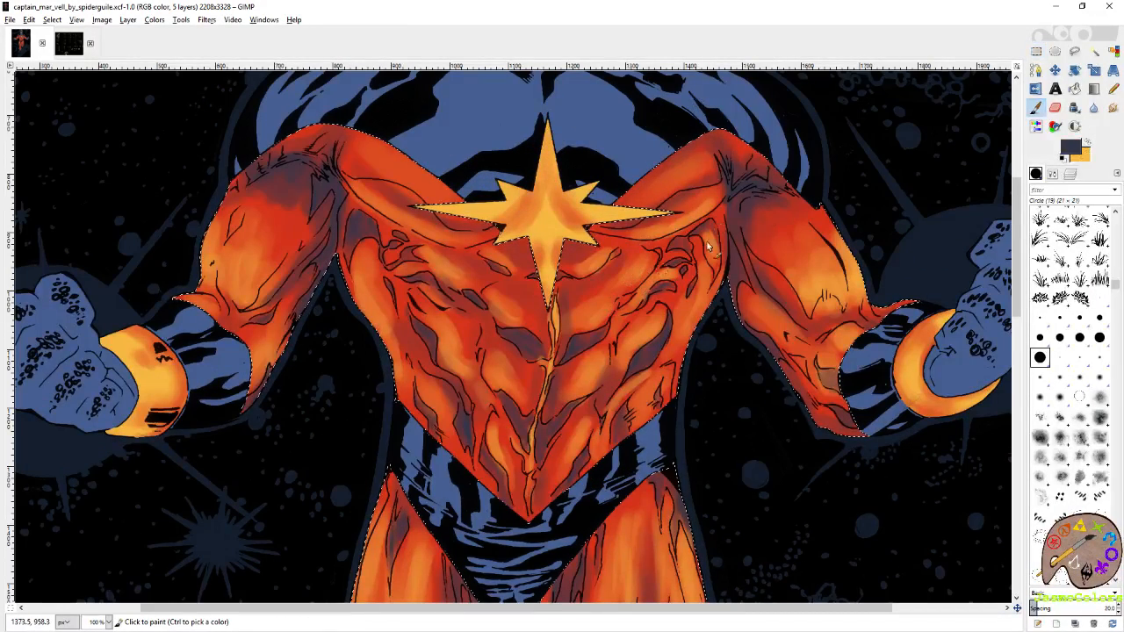
{"action": "left_click", "coordinate": [1087, 142]}
{"action": "left_click", "coordinate": [1100, 300]}
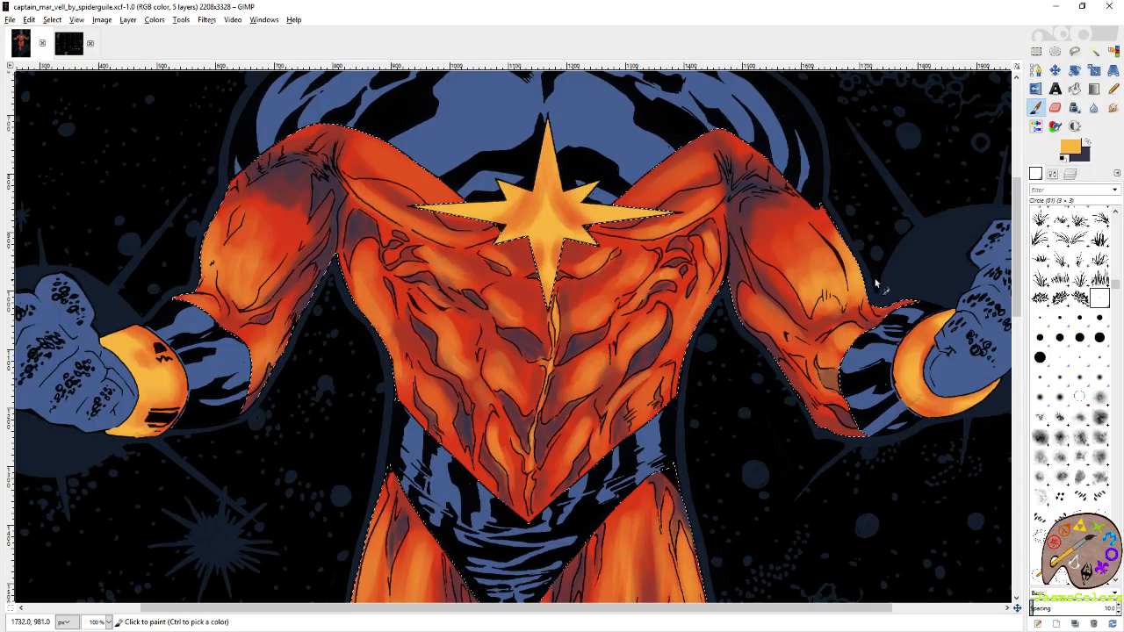
{"action": "left_click", "coordinate": [611, 331]}
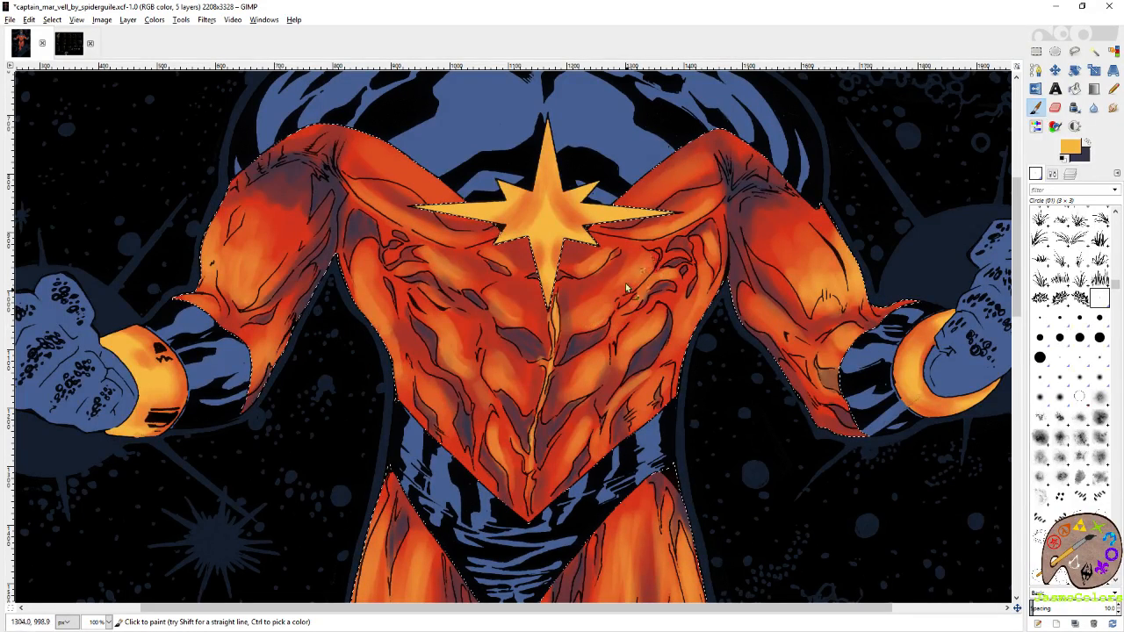
Paint broader yellow-orange highlights across the torso muscles on both sides of the centre line with the Circle (19) brush.
{"action": "left_click", "coordinate": [1059, 319]}
{"action": "left_click", "coordinate": [1039, 358]}
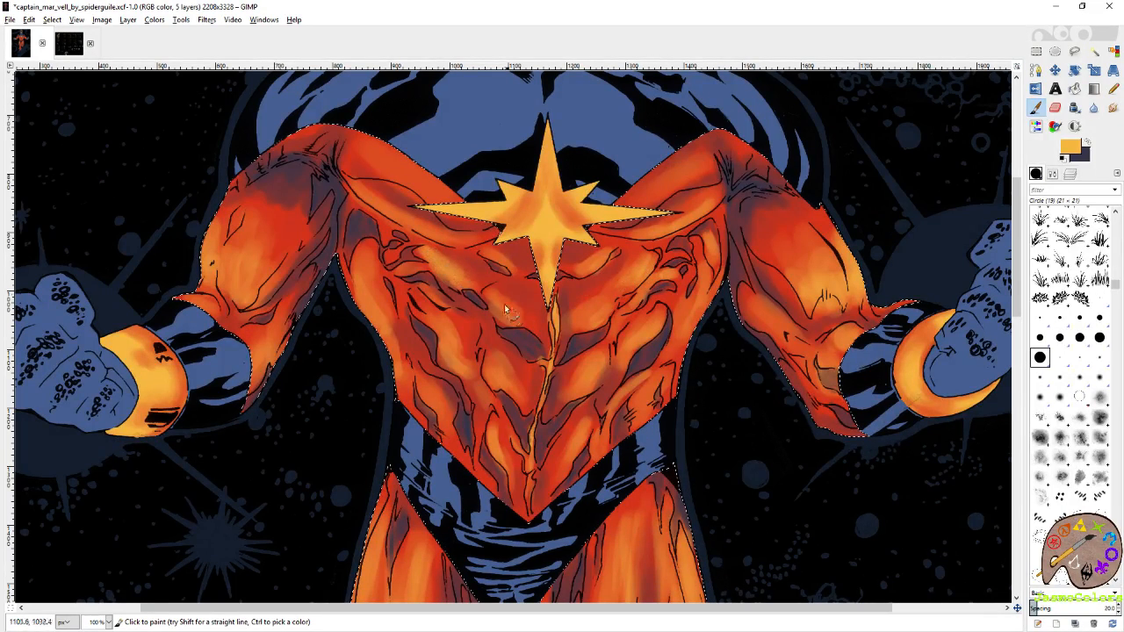
{"action": "left_click_drag", "start_coordinate": [492, 302], "coordinate": [519, 320]}
{"action": "left_click_drag", "start_coordinate": [503, 365], "coordinate": [582, 341]}
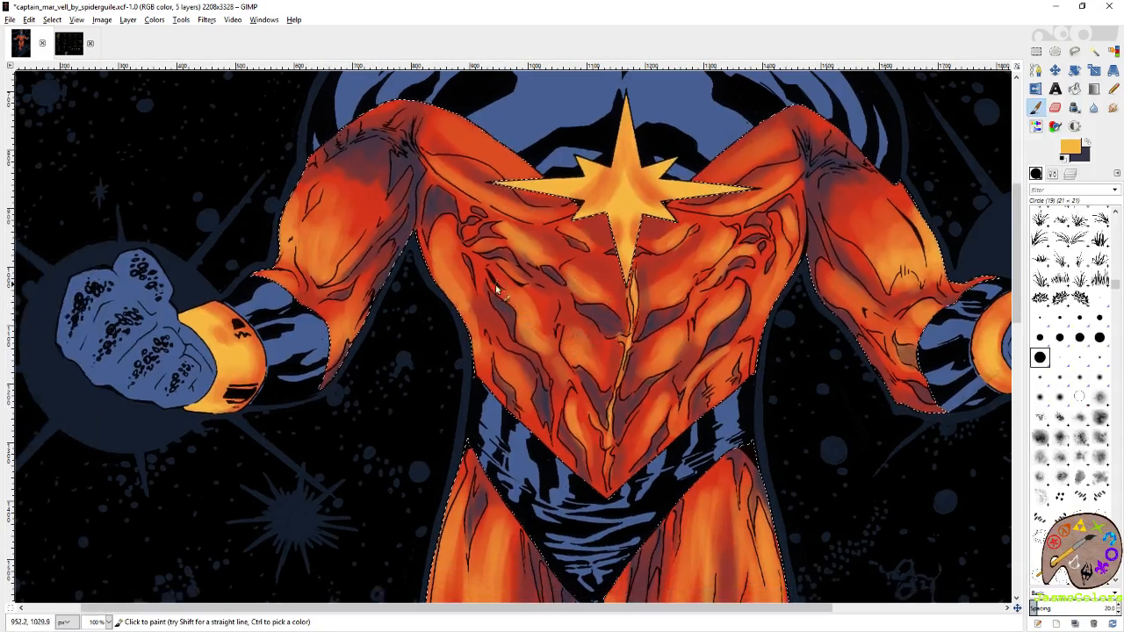
{"action": "mouse_move", "coordinate": [496, 291]}
{"action": "left_mouse_down"}
{"action": "mouse_move", "coordinate": [523, 308]}
{"action": "mouse_move", "coordinate": [538, 350]}
{"action": "mouse_move", "coordinate": [579, 358]}
{"action": "mouse_move", "coordinate": [567, 352]}
{"action": "mouse_move", "coordinate": [576, 344]}
{"action": "mouse_move", "coordinate": [604, 362]}
{"action": "left_mouse_up"}
{"action": "left_click_drag", "start_coordinate": [681, 356], "coordinate": [664, 372]}
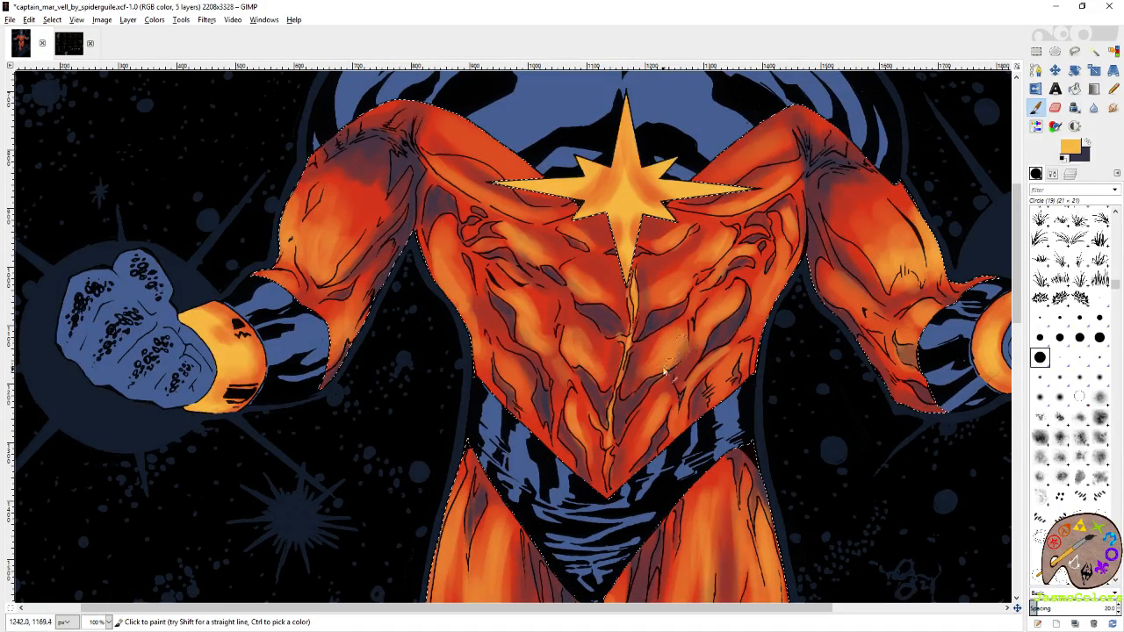
{"action": "left_click_drag", "start_coordinate": [683, 234], "coordinate": [670, 249]}
Brighten the left-hand sleeve near its cuff and the right-hand sleeve's outer muscle with yellow-orange highlights.
{"action": "mouse_move", "coordinate": [336, 251]}
{"action": "left_mouse_down"}
{"action": "mouse_move", "coordinate": [473, 302]}
{"action": "mouse_move", "coordinate": [435, 253]}
{"action": "mouse_move", "coordinate": [432, 283]}
{"action": "left_mouse_up"}
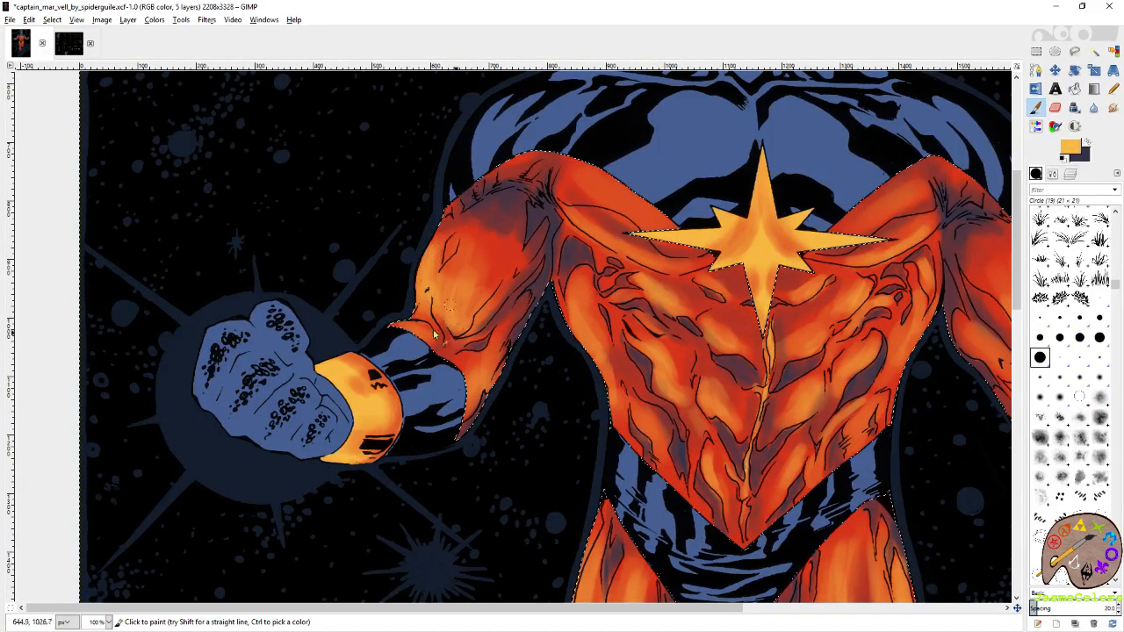
{"action": "mouse_move", "coordinate": [405, 327]}
{"action": "left_mouse_down"}
{"action": "mouse_move", "coordinate": [419, 330]}
{"action": "mouse_move", "coordinate": [404, 326]}
{"action": "left_mouse_up"}
{"action": "left_click_drag", "start_coordinate": [814, 338], "coordinate": [571, 330]}
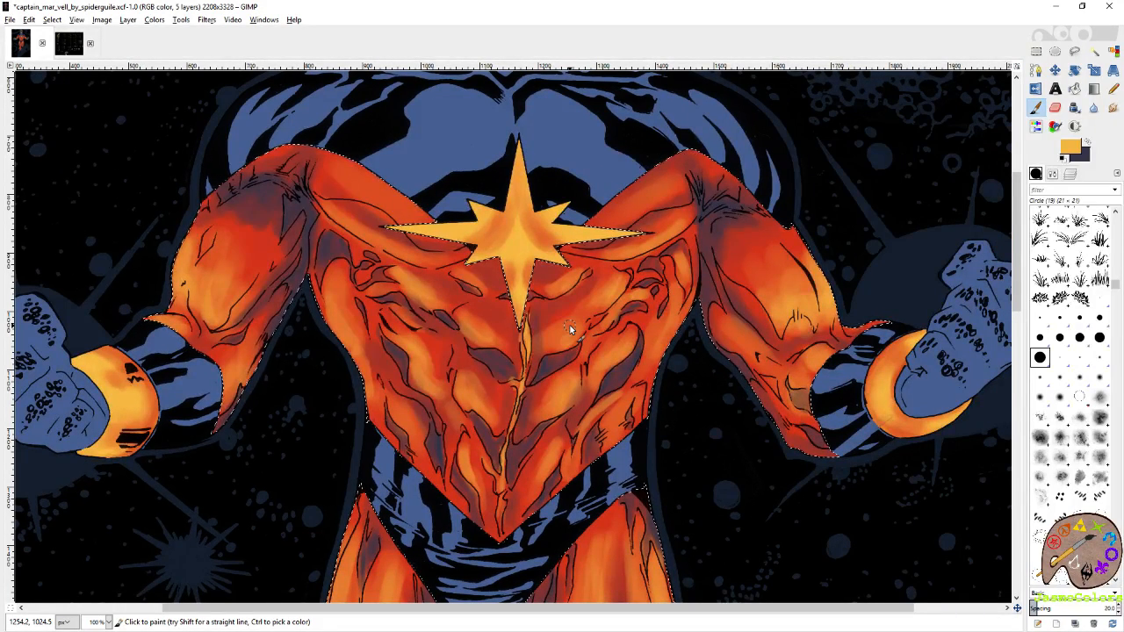
{"action": "mouse_move", "coordinate": [820, 323]}
{"action": "left_mouse_down"}
{"action": "mouse_move", "coordinate": [790, 335]}
{"action": "mouse_move", "coordinate": [824, 278]}
{"action": "mouse_move", "coordinate": [801, 248]}
{"action": "left_mouse_up"}
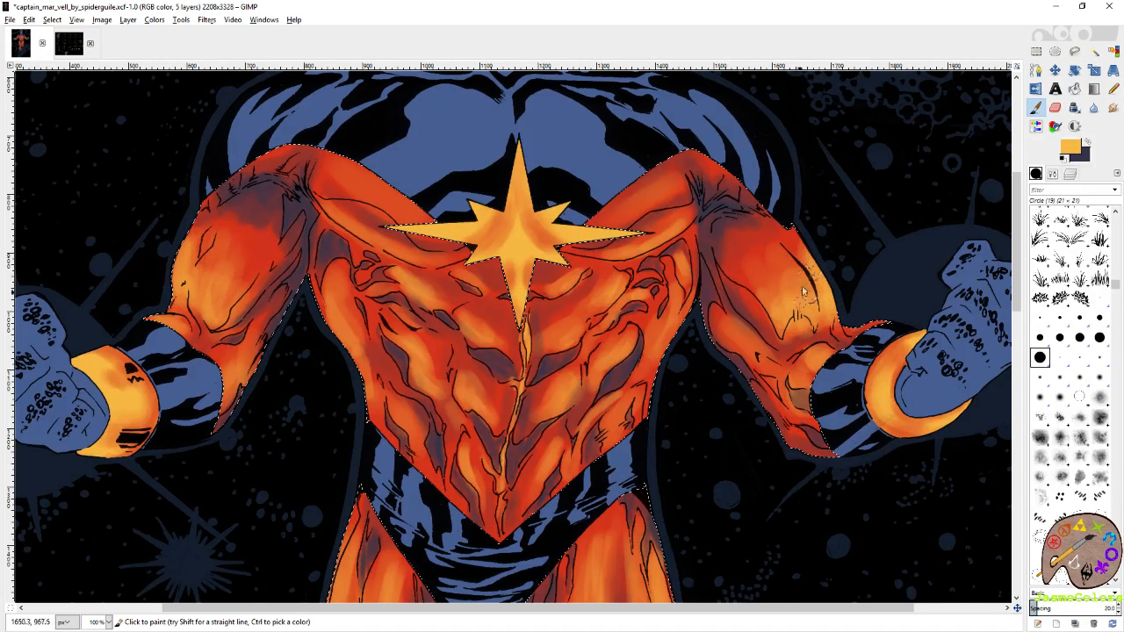
Make slate purple the foreground colour and shade the chest just right of the star's lower point.
{"action": "scroll", "coordinate": [727, 359], "scroll_direction": "down", "scroll_amount": 2}
{"action": "left_click_drag", "start_coordinate": [727, 359], "coordinate": [875, 247]}
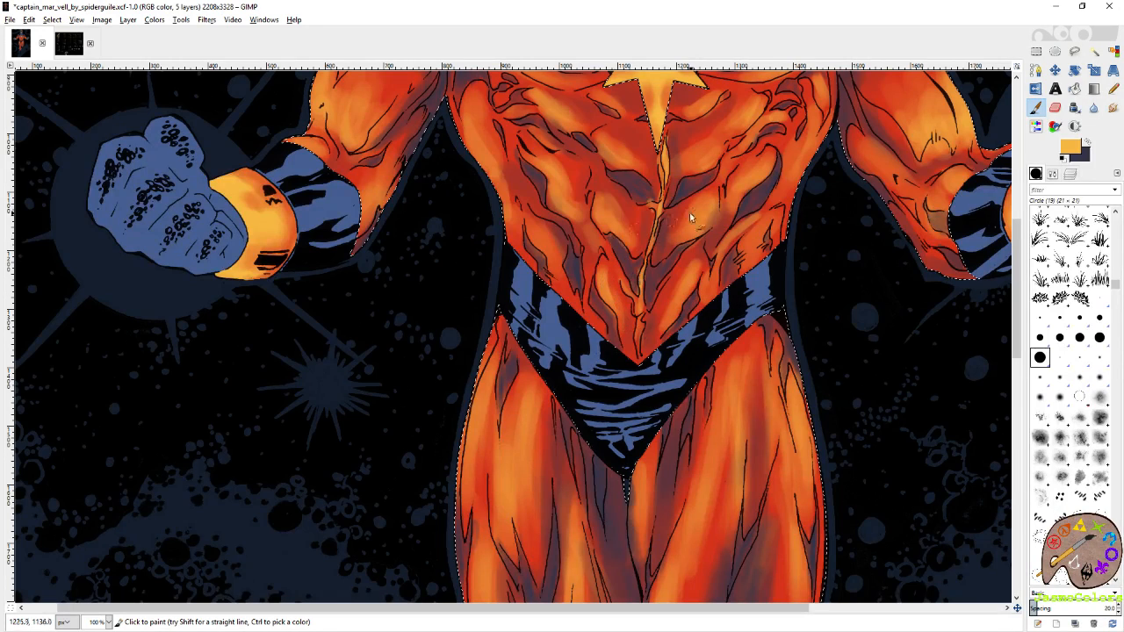
{"action": "scroll", "coordinate": [690, 218], "scroll_direction": "up", "scroll_amount": 2}
{"action": "scroll", "coordinate": [707, 289], "scroll_direction": "up", "scroll_amount": 1}
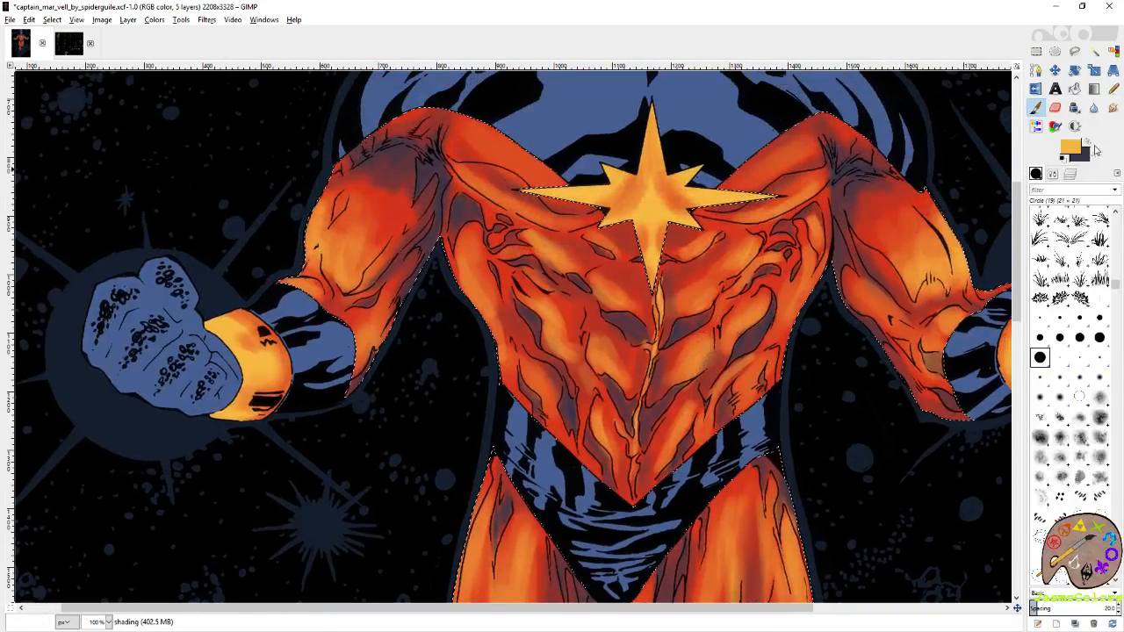
{"action": "left_click", "coordinate": [1095, 151]}
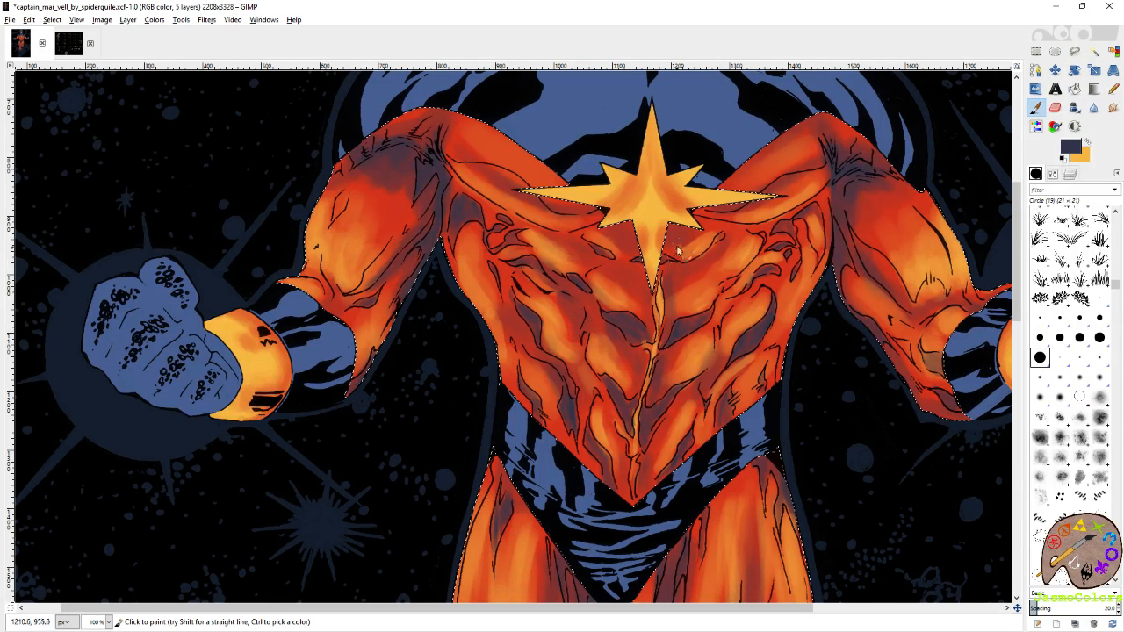
{"action": "left_click_drag", "start_coordinate": [690, 226], "coordinate": [723, 226]}
{"action": "scroll", "coordinate": [601, 254], "scroll_direction": "up", "scroll_amount": 3}
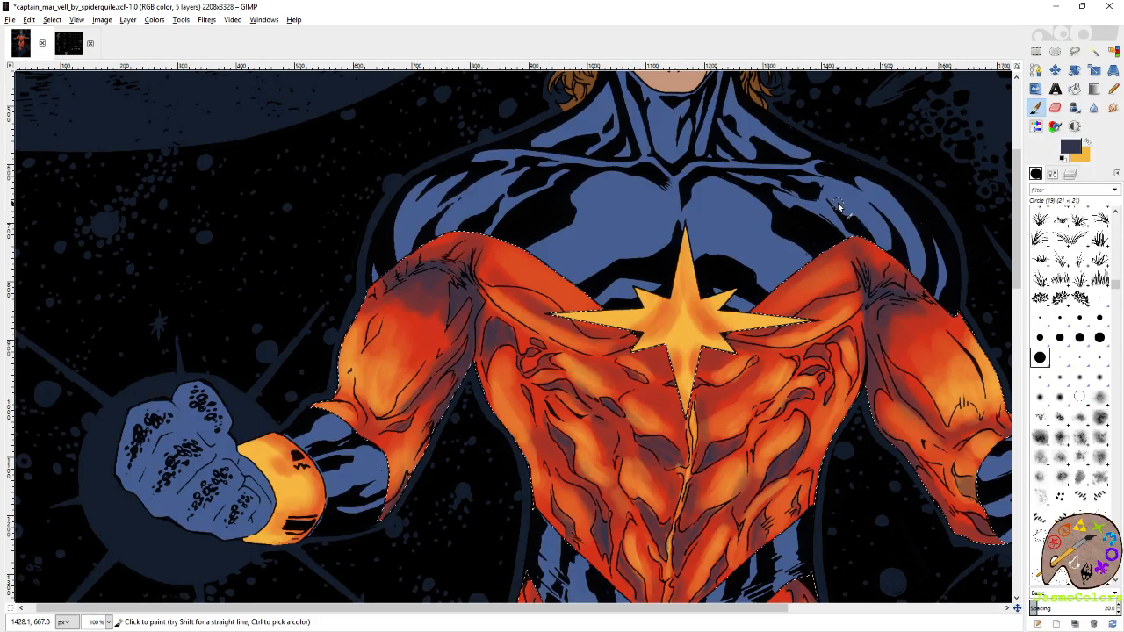
Examine the shading from the chest down to the knees and shin for areas that still need work.
{"action": "scroll", "coordinate": [837, 203], "scroll_direction": "right", "scroll_amount": 2}
{"action": "scroll", "coordinate": [837, 203], "scroll_direction": "down", "scroll_amount": 3}
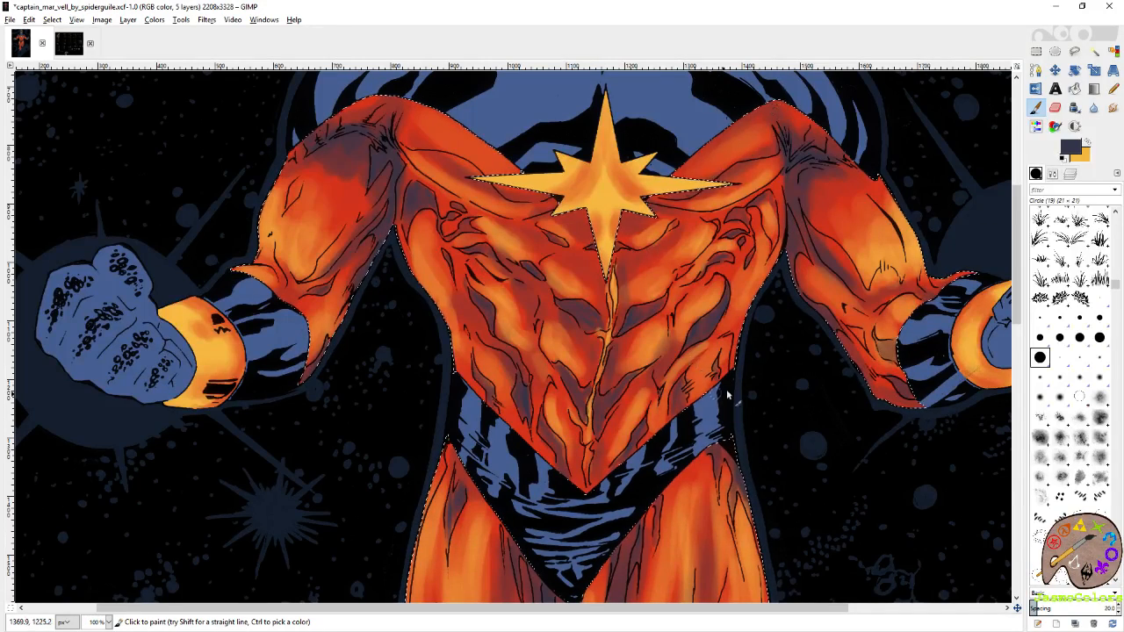
{"action": "scroll", "coordinate": [748, 366], "scroll_direction": "down", "scroll_amount": 11}
{"action": "scroll", "coordinate": [763, 338], "scroll_direction": "down", "scroll_amount": 2}
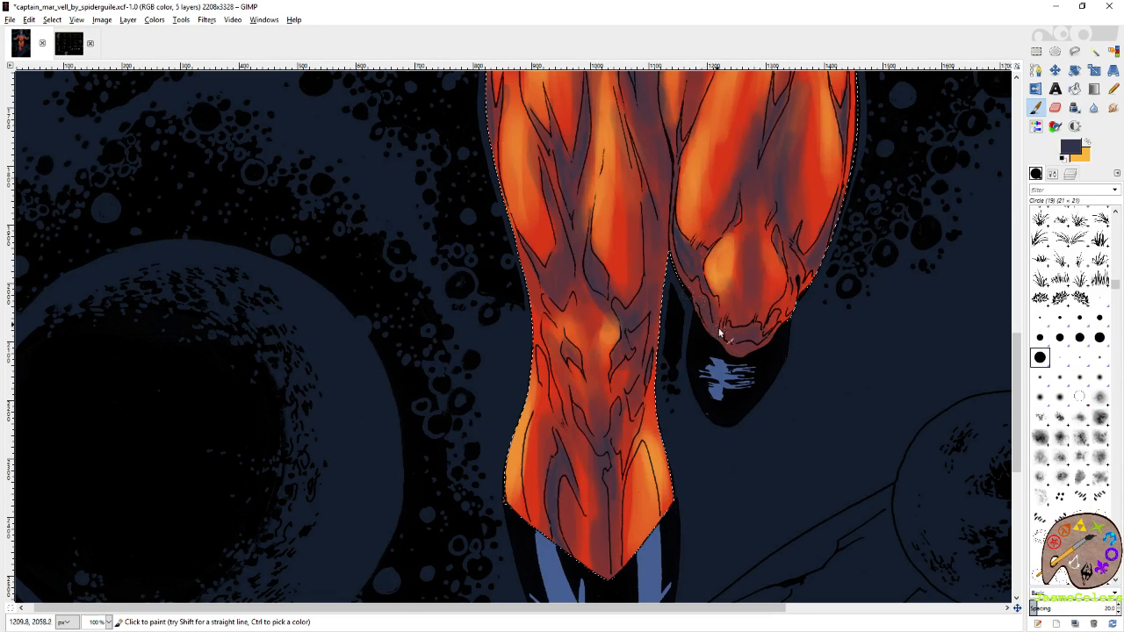
{"action": "scroll", "coordinate": [755, 307], "scroll_direction": "down", "scroll_amount": 4}
{"action": "scroll", "coordinate": [755, 308], "scroll_direction": "left", "scroll_amount": 1}
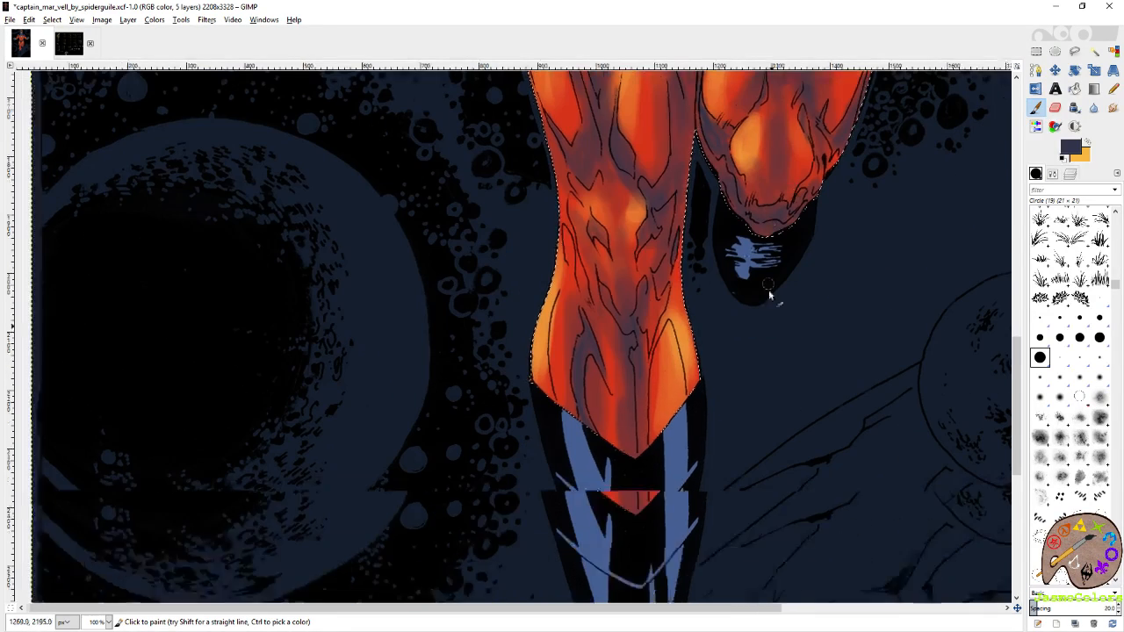
{"action": "scroll", "coordinate": [602, 340], "scroll_direction": "up", "scroll_amount": 20}
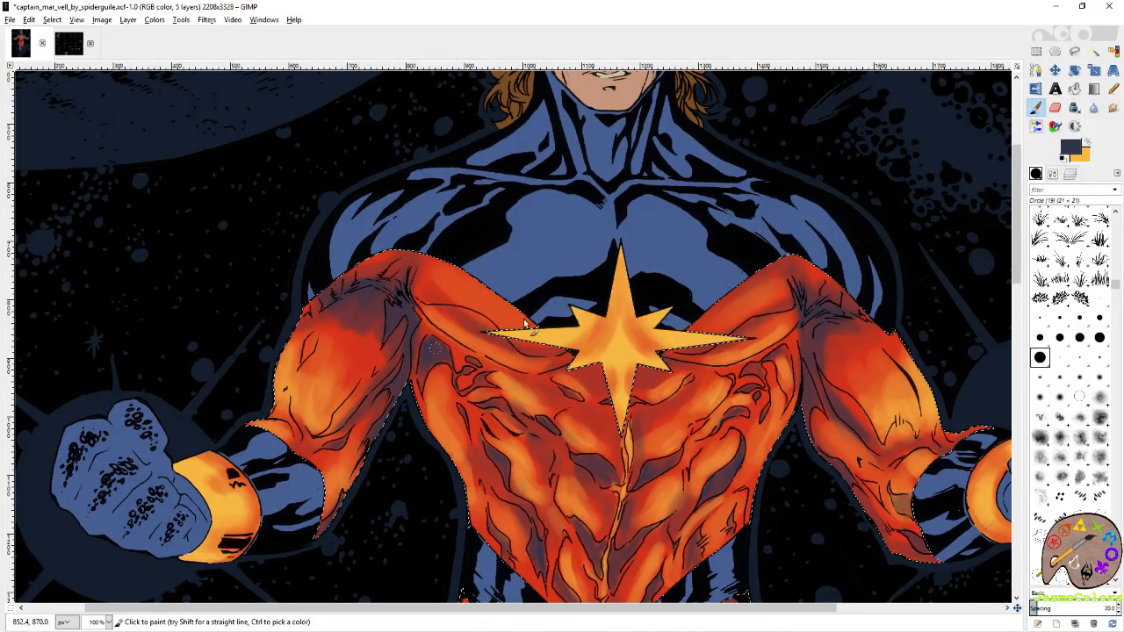
Make yellow-orange the foreground colour and choose the Circle (01) brush.
{"action": "left_click", "coordinate": [1087, 142]}
{"action": "left_click", "coordinate": [1099, 316]}
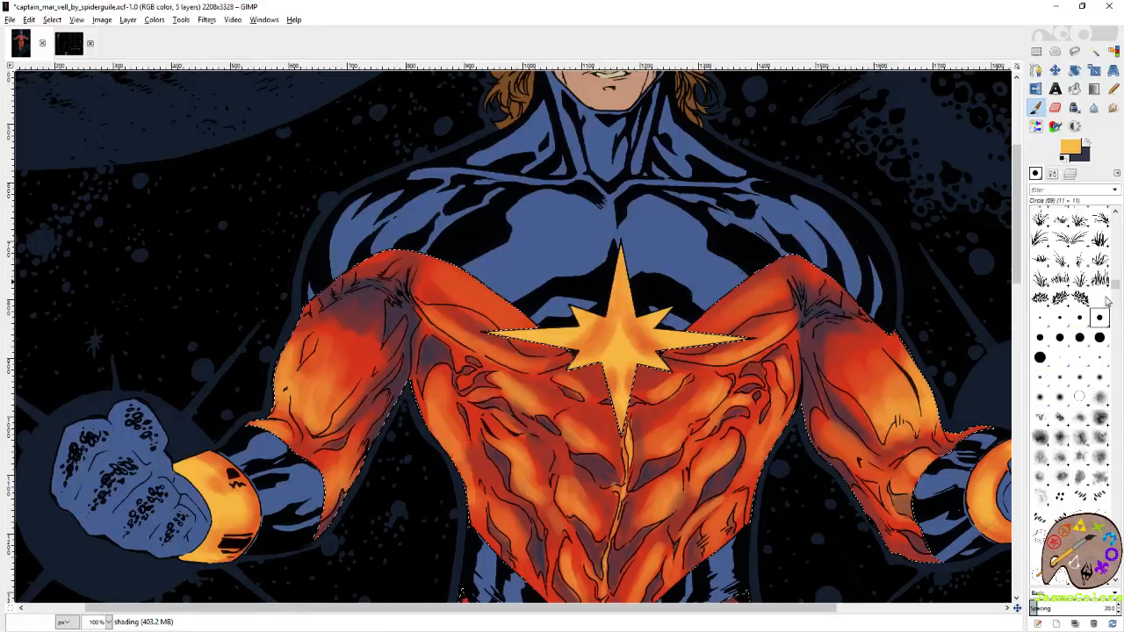
{"action": "left_click", "coordinate": [1099, 297]}
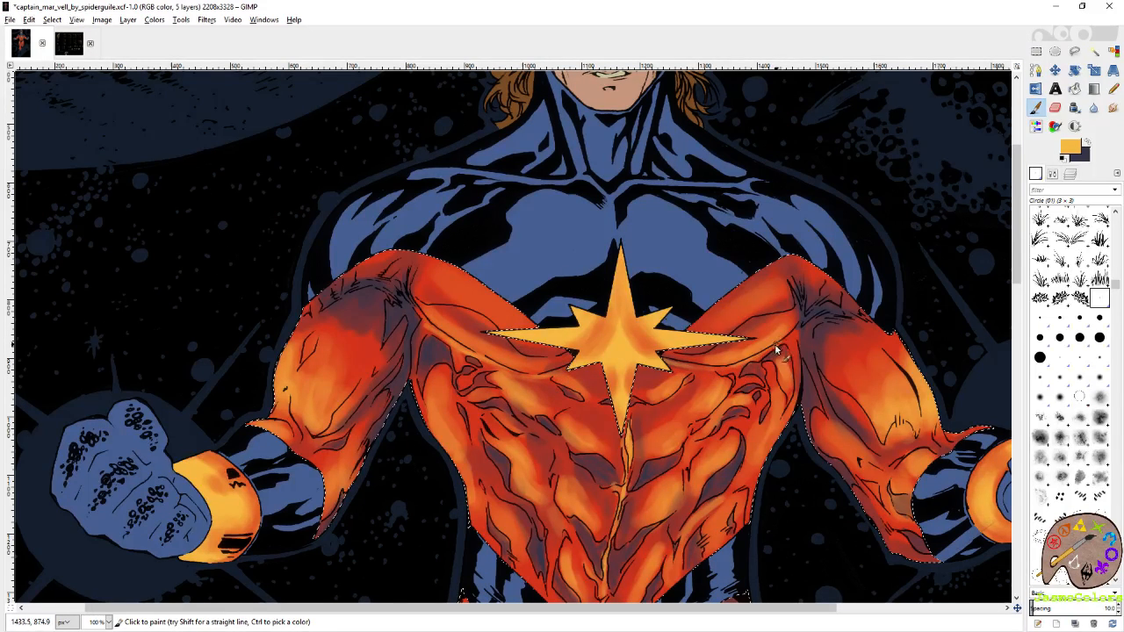
{"action": "scroll", "coordinate": [700, 363], "scroll_direction": "down", "scroll_amount": 2}
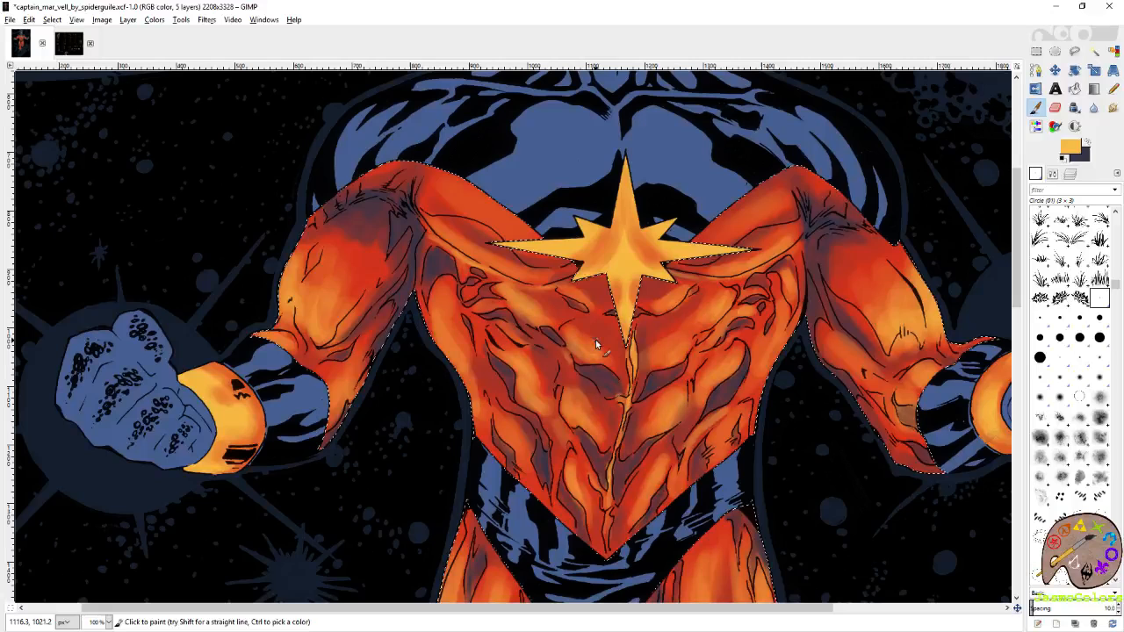
Clear the selection around the red costume and save the image.
{"action": "key", "text": "r"}
{"action": "scroll", "coordinate": [619, 184], "scroll_direction": "down", "scroll_amount": 4}
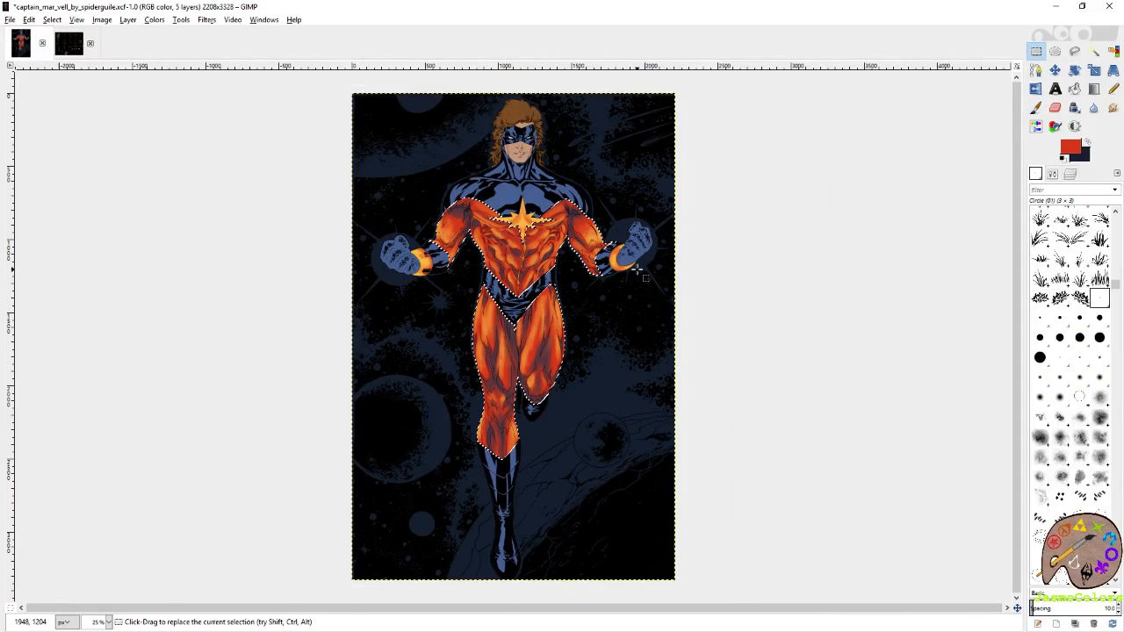
{"action": "key", "text": "ctrl+shift+a"}
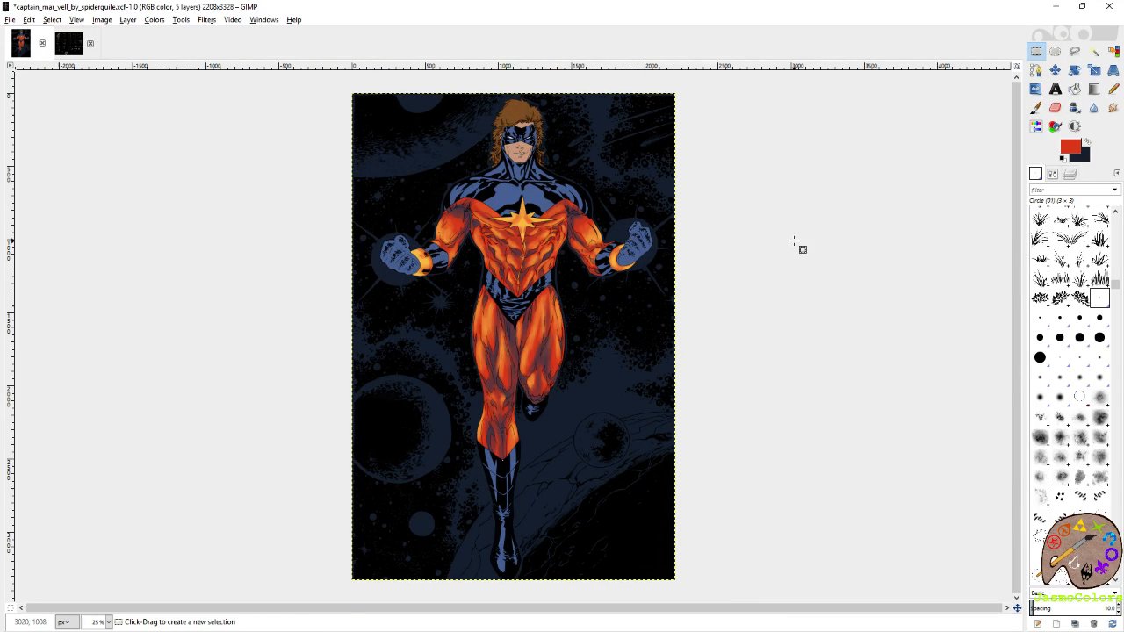
{"action": "key", "text": "ctrl+s"}
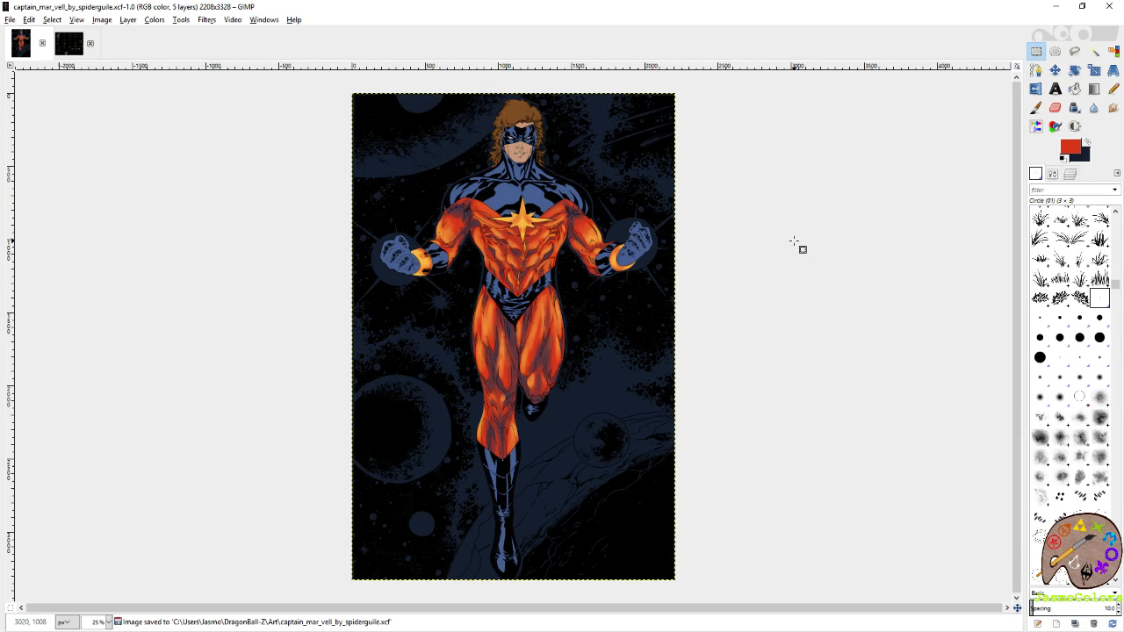
Restore the costume selection and erase some dark shading below the left-hand sleeve's shoulder folds with the Circle (19) brush.
{"action": "key", "text": "ctrl+z"}
{"action": "scroll", "coordinate": [419, 209], "scroll_direction": "up", "scroll_amount": 6}
{"action": "key", "text": "p"}
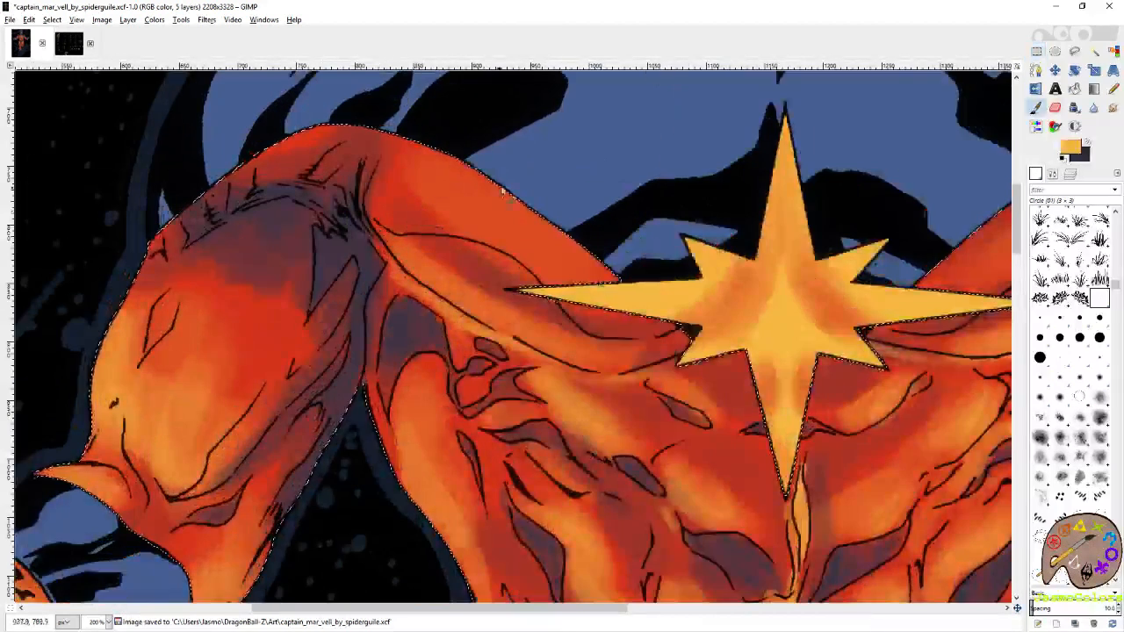
{"action": "left_click_drag", "start_coordinate": [501, 190], "coordinate": [747, 257]}
{"action": "left_click", "coordinate": [1039, 357]}
{"action": "key", "text": "shift+e"}
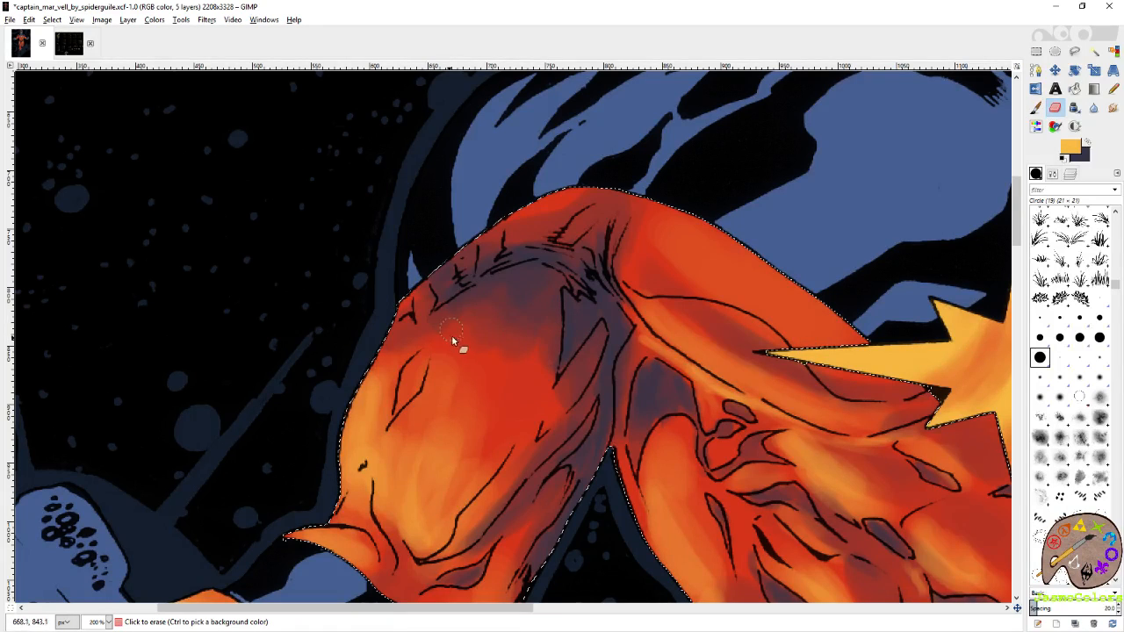
{"action": "mouse_move", "coordinate": [499, 365]}
{"action": "left_mouse_down"}
{"action": "mouse_move", "coordinate": [470, 335]}
{"action": "mouse_move", "coordinate": [412, 340]}
{"action": "mouse_move", "coordinate": [507, 304]}
{"action": "left_mouse_up"}
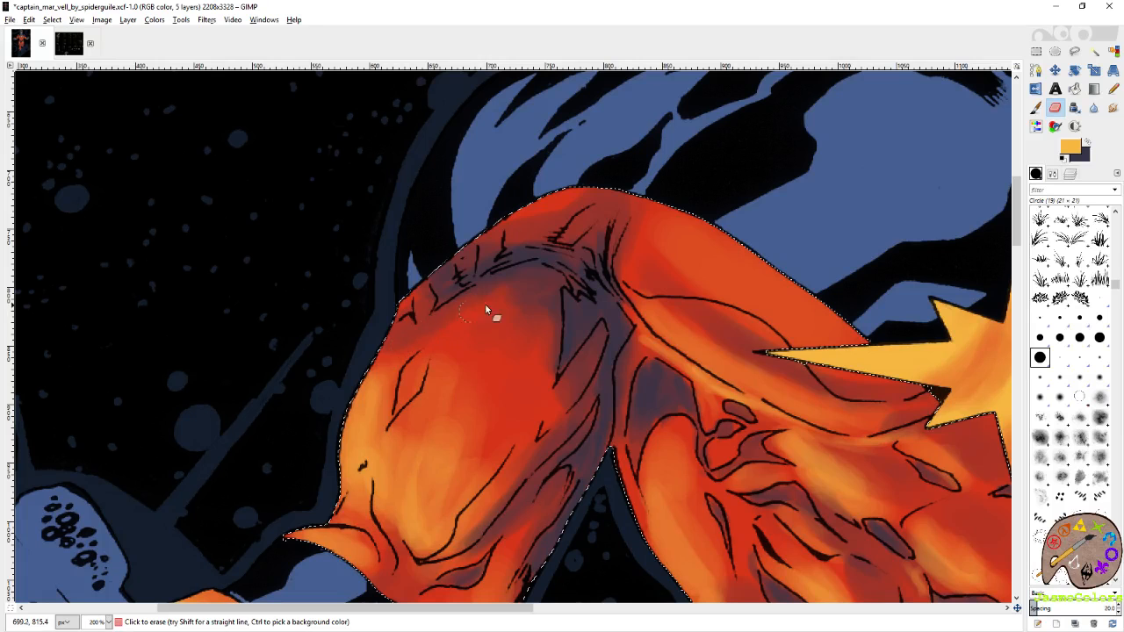
Hide the shading layer temporarily to examine the base colours across the left-hand sleeve and torso.
{"action": "left_click", "coordinate": [1069, 173]}
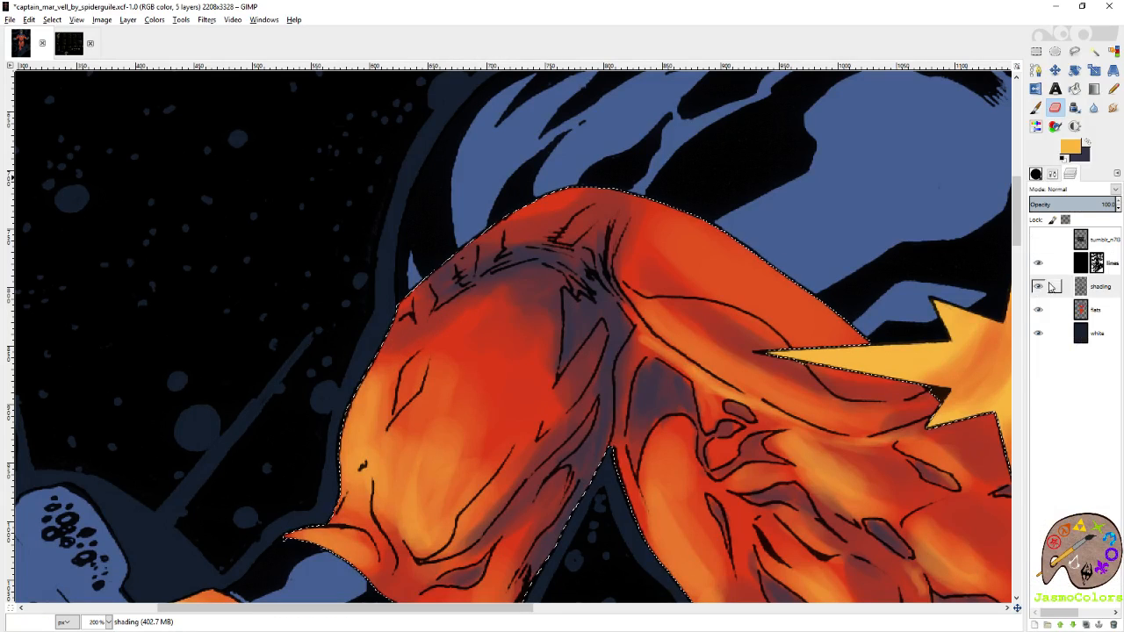
{"action": "left_click", "coordinate": [1039, 286]}
{"action": "left_click_drag", "start_coordinate": [775, 417], "coordinate": [555, 232]}
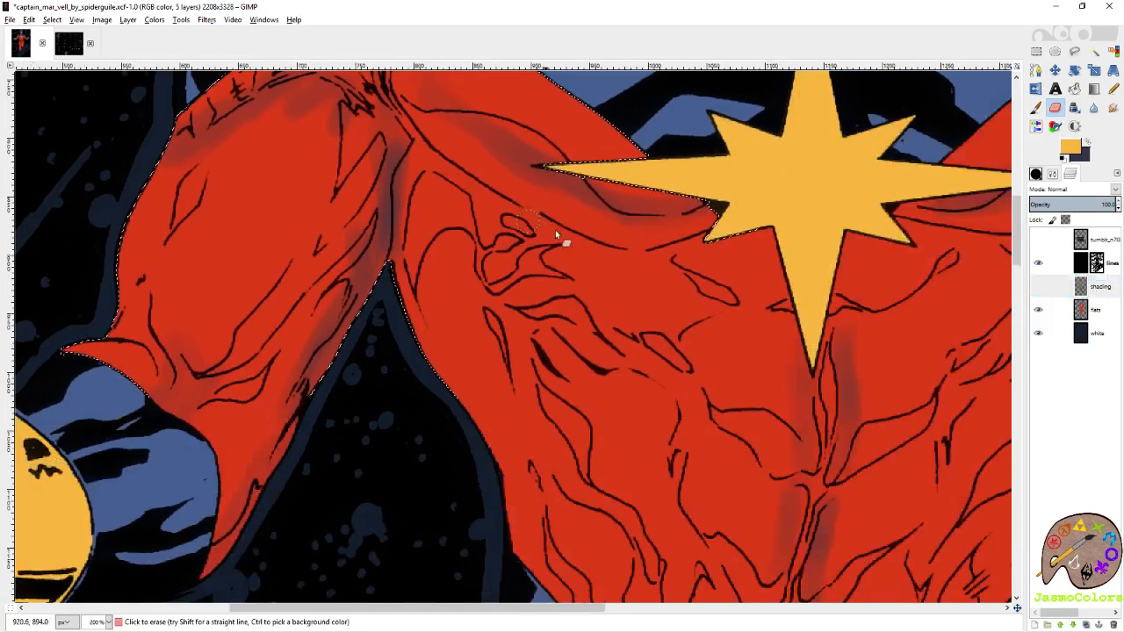
{"action": "left_click_drag", "start_coordinate": [701, 270], "coordinate": [513, 120]}
{"action": "left_click_drag", "start_coordinate": [726, 305], "coordinate": [485, 449]}
{"action": "mouse_move", "coordinate": [477, 246]}
{"action": "left_mouse_down"}
{"action": "mouse_move", "coordinate": [468, 300]}
{"action": "mouse_move", "coordinate": [765, 401]}
{"action": "mouse_move", "coordinate": [931, 422]}
{"action": "left_mouse_up"}
{"action": "left_click_drag", "start_coordinate": [593, 362], "coordinate": [740, 312]}
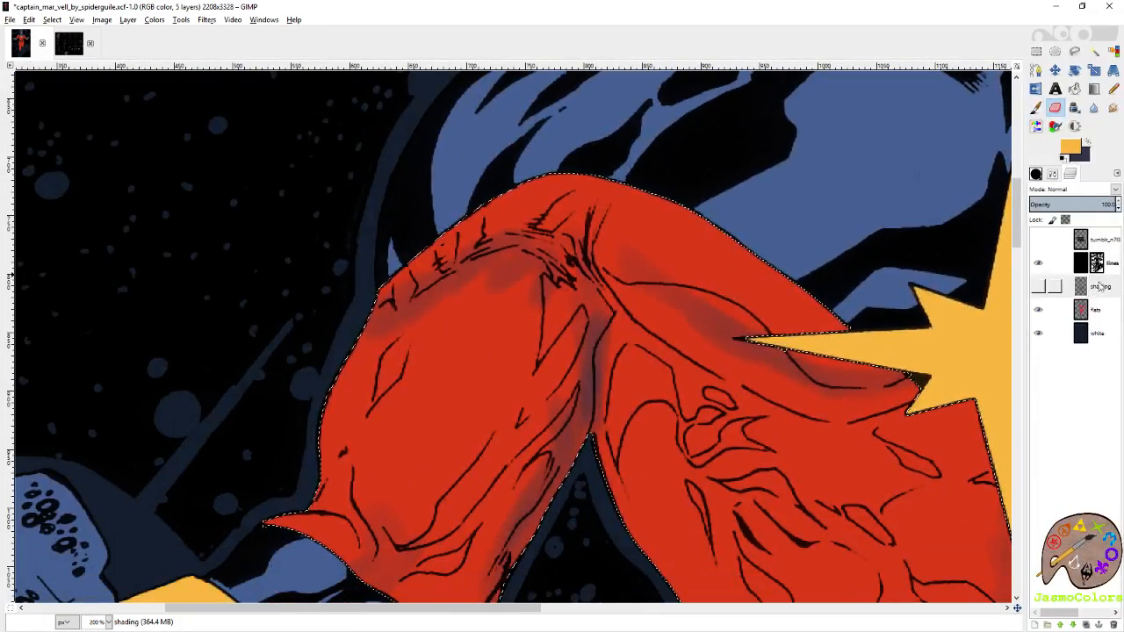
{"action": "left_click", "coordinate": [1039, 287]}
Paint slate purple shading along the inner edge of the left-hand upper sleeve's muscle.
{"action": "key", "text": "p"}
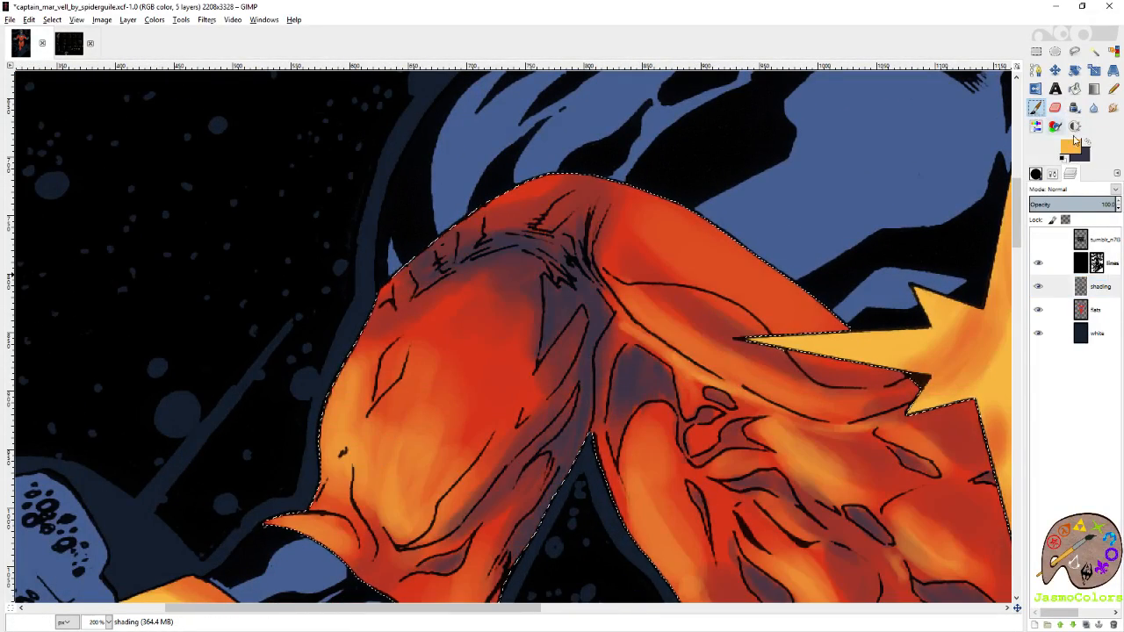
{"action": "key", "text": "x"}
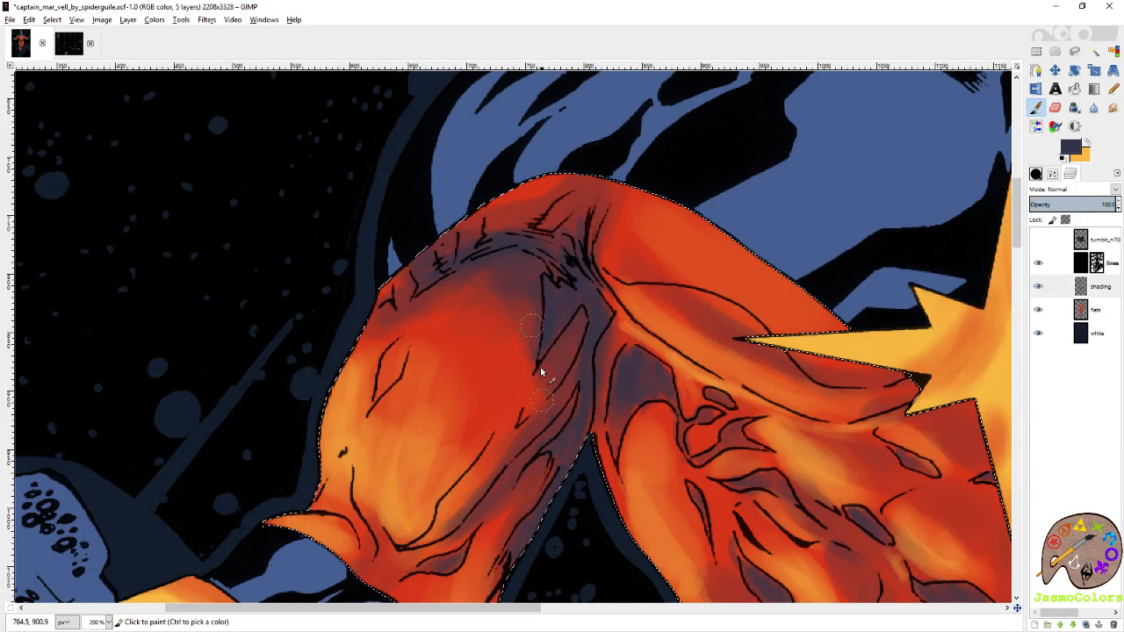
{"action": "left_click_drag", "start_coordinate": [544, 334], "coordinate": [533, 378]}
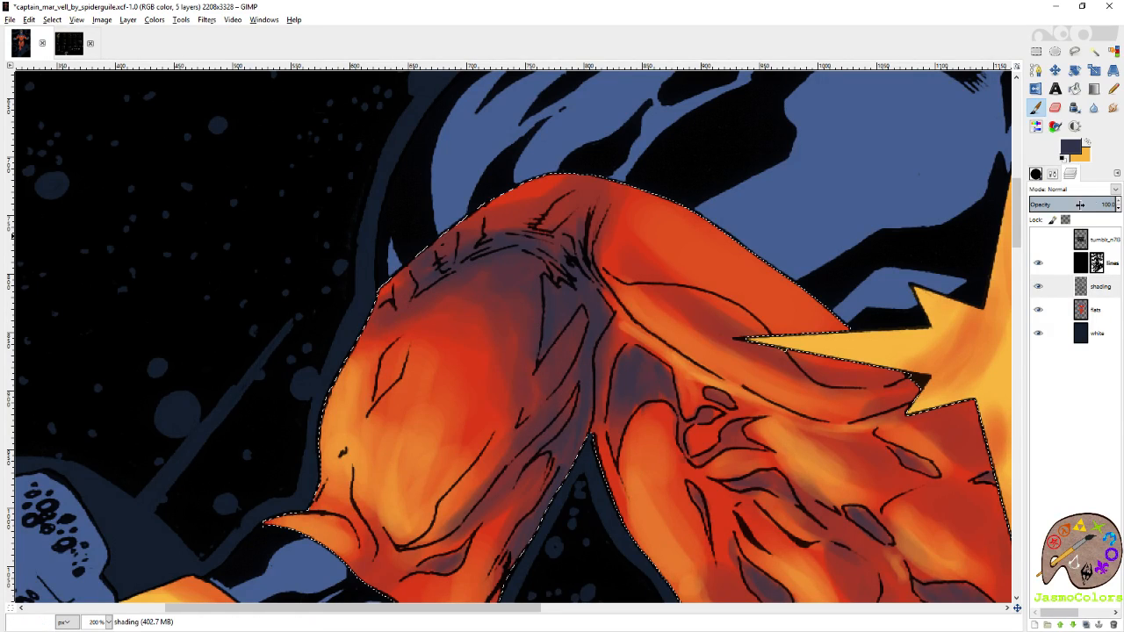
Shade the left-hand sleeve's folds just above the cuff with slate purple.
{"action": "left_click", "coordinate": [1080, 154]}
{"action": "left_click", "coordinate": [985, 237]}
{"action": "key", "text": "x"}
{"action": "left_click_drag", "start_coordinate": [518, 415], "coordinate": [647, 263]}
{"action": "left_click", "coordinate": [1087, 143]}
{"action": "mouse_move", "coordinate": [456, 379]}
{"action": "left_mouse_down"}
{"action": "mouse_move", "coordinate": [501, 381]}
{"action": "mouse_move", "coordinate": [500, 434]}
{"action": "mouse_move", "coordinate": [511, 397]}
{"action": "left_mouse_up"}
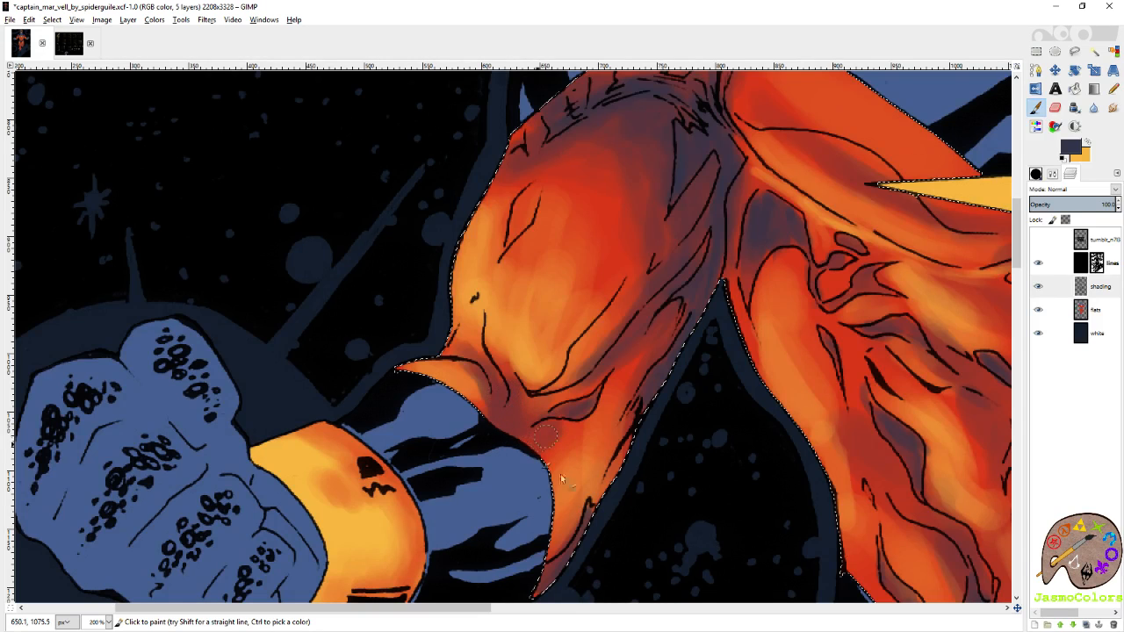
Darken the left-hand armpit and the crease between shoulder and chest with slate purple.
{"action": "scroll", "coordinate": [562, 479], "scroll_direction": "down", "scroll_amount": 5}
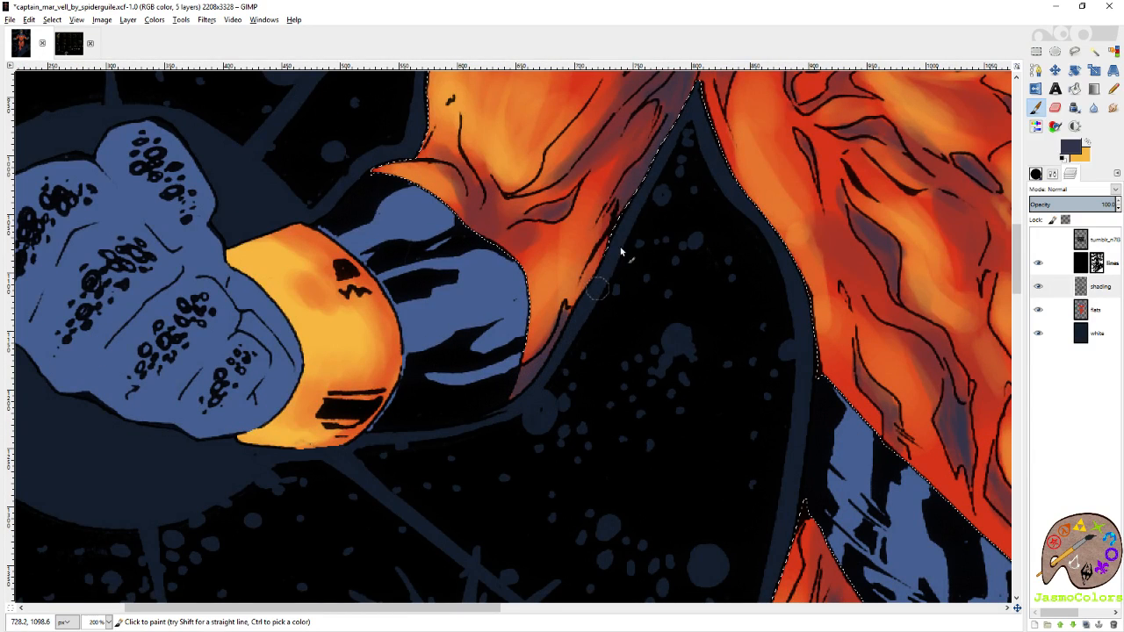
{"action": "scroll", "coordinate": [658, 155], "scroll_direction": "up", "scroll_amount": 6}
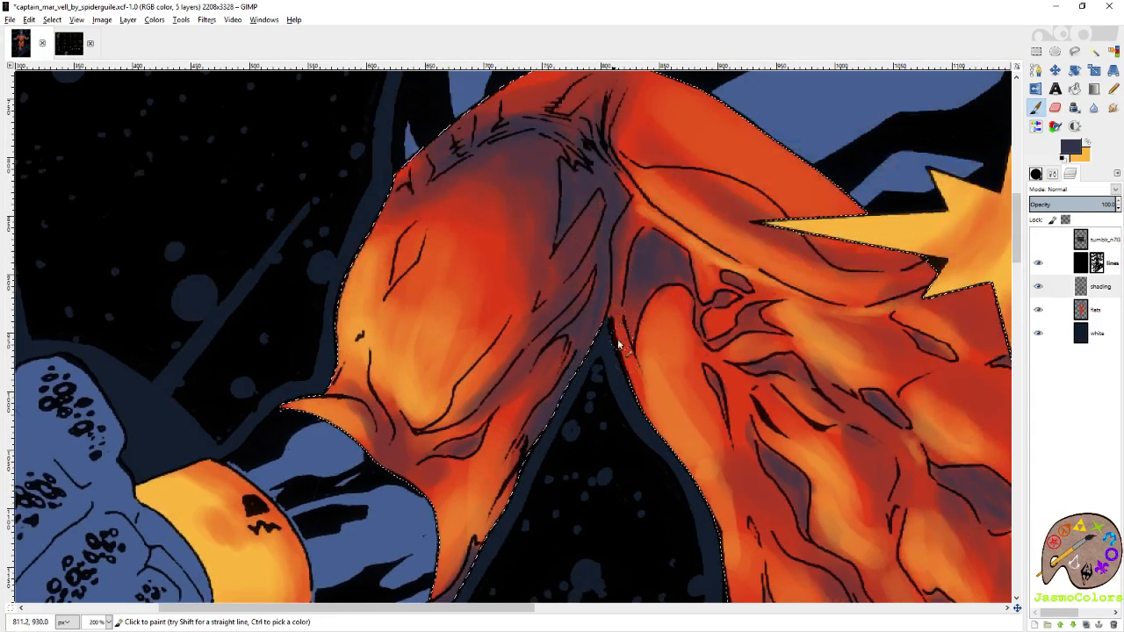
{"action": "left_click_drag", "start_coordinate": [618, 345], "coordinate": [630, 388]}
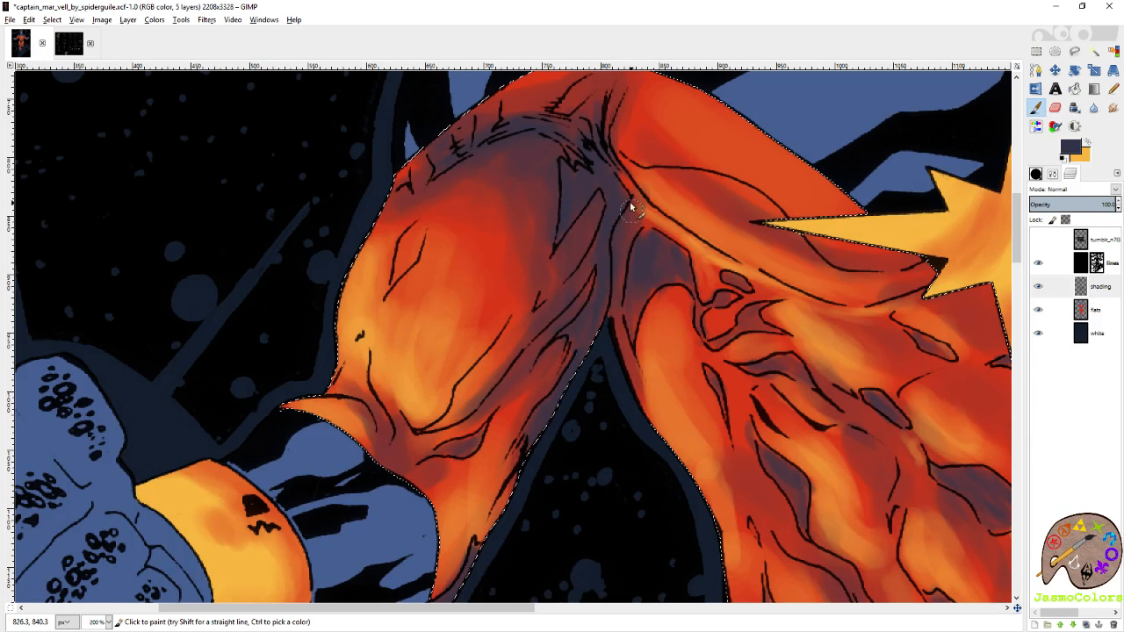
{"action": "left_click_drag", "start_coordinate": [623, 185], "coordinate": [606, 134]}
{"action": "scroll", "coordinate": [534, 359], "scroll_direction": "up", "scroll_amount": 5}
{"action": "scroll", "coordinate": [535, 359], "scroll_direction": "right", "scroll_amount": 3}
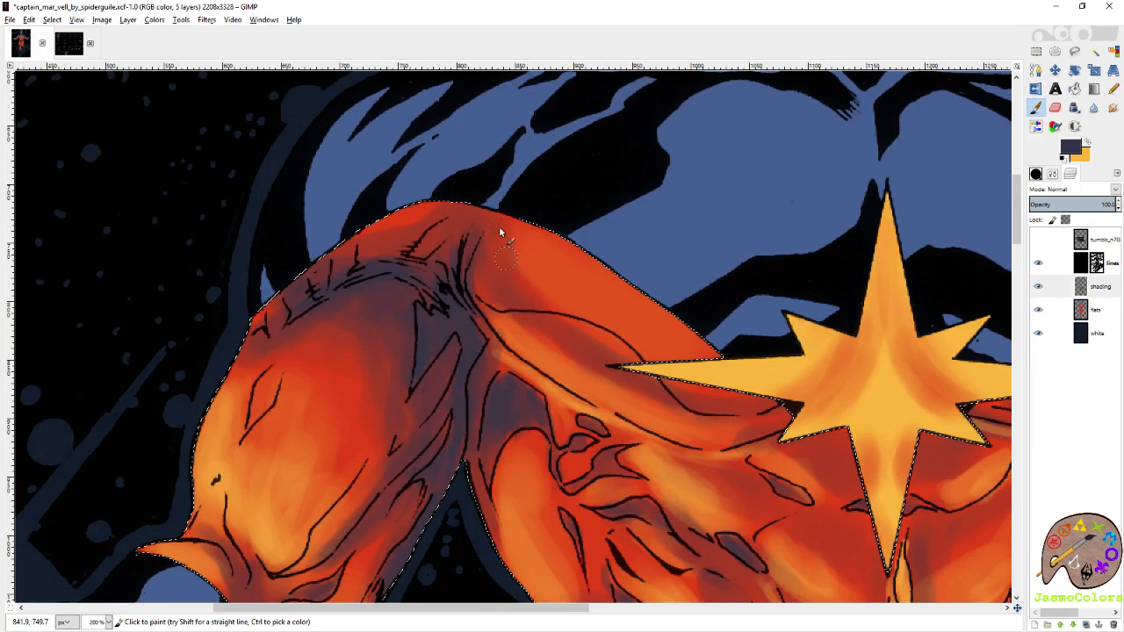
Deepen the right-hand sleeve's shadow along the elbow crease with slate purple.
{"action": "scroll", "coordinate": [527, 322], "scroll_direction": "down", "scroll_amount": 3}
{"action": "scroll", "coordinate": [527, 322], "scroll_direction": "right", "scroll_amount": 7}
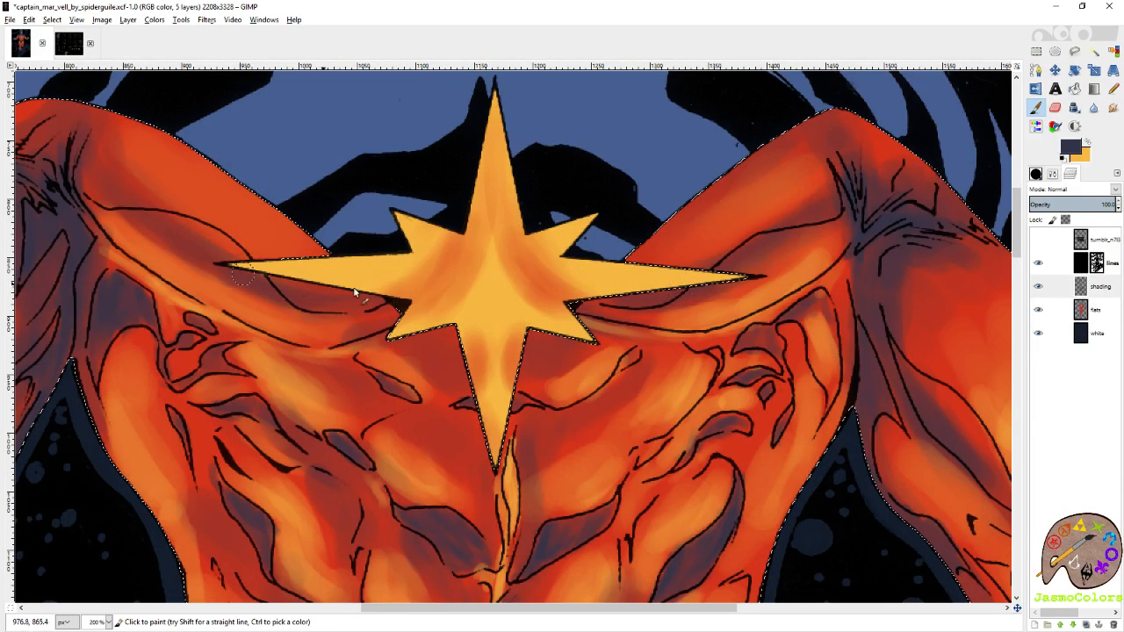
{"action": "scroll", "coordinate": [647, 334], "scroll_direction": "right", "scroll_amount": 7}
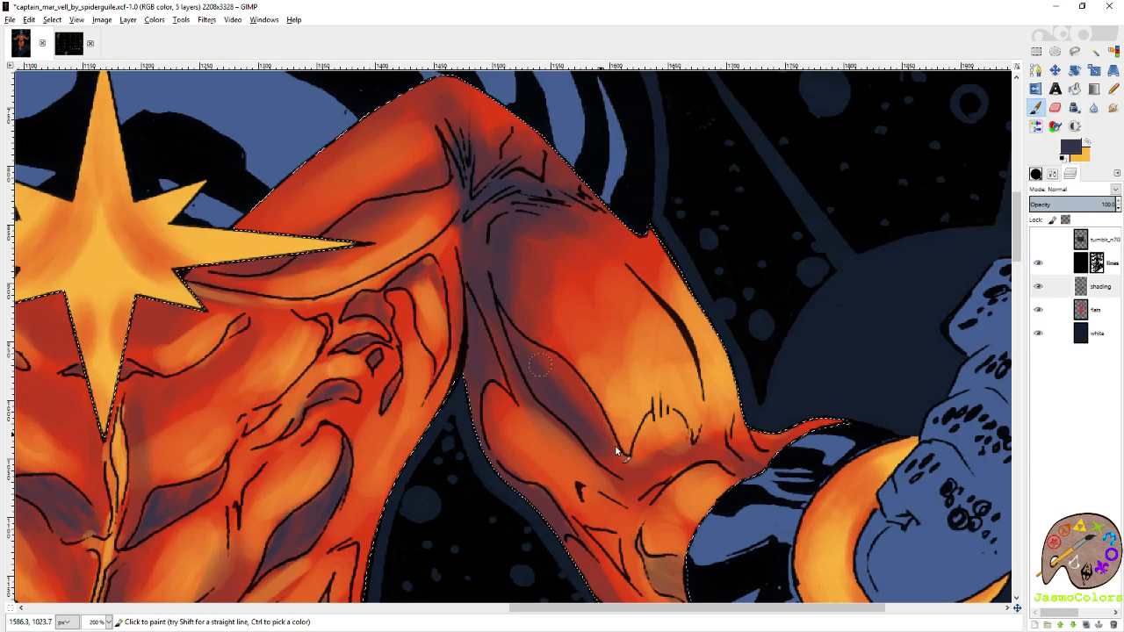
{"action": "left_click_drag", "start_coordinate": [617, 451], "coordinate": [531, 364]}
{"action": "left_click_drag", "start_coordinate": [609, 372], "coordinate": [559, 401]}
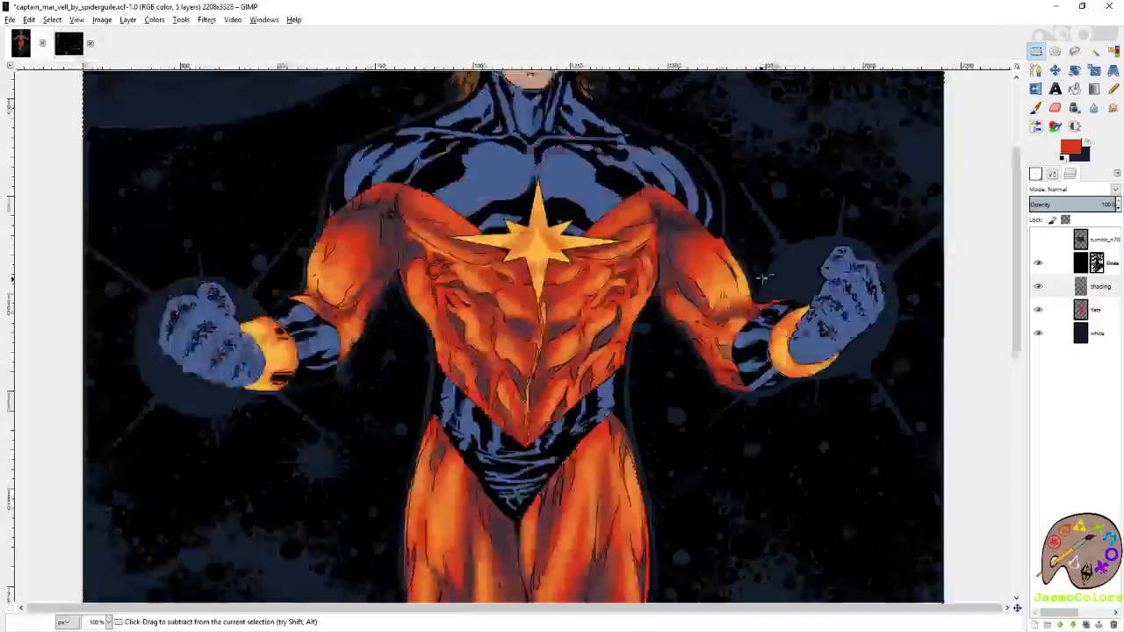
Clear the costume selection and save the shaded artwork.
{"action": "scroll", "coordinate": [764, 278], "scroll_direction": "down", "scroll_amount": 3}
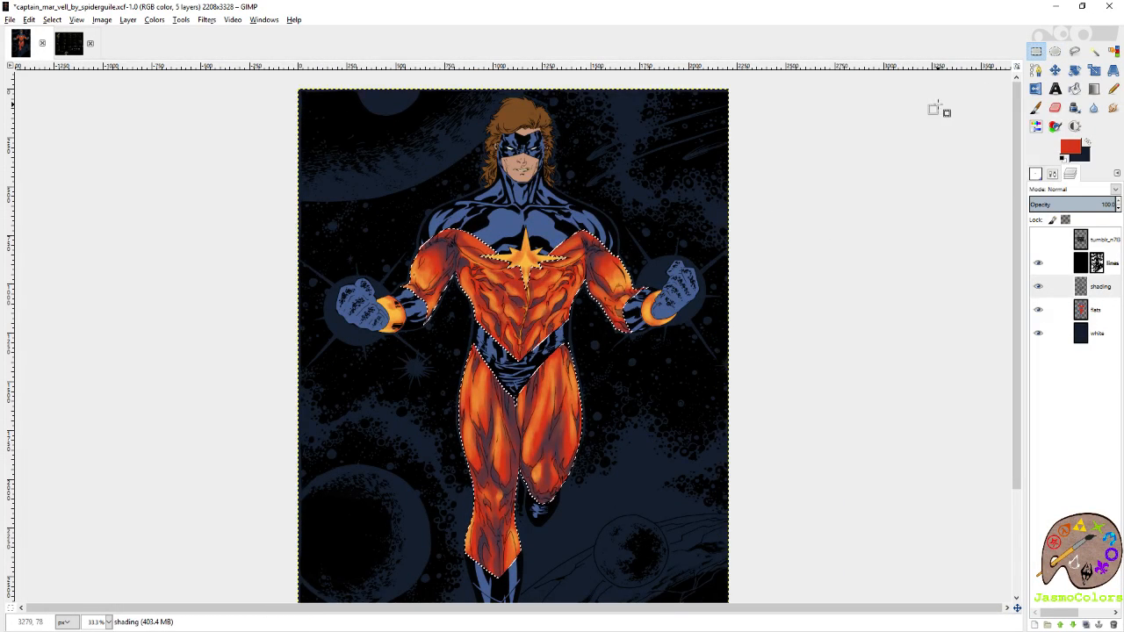
{"action": "scroll", "coordinate": [767, 256], "scroll_direction": "down", "scroll_amount": 1}
{"action": "key", "text": "ctrl+s"}
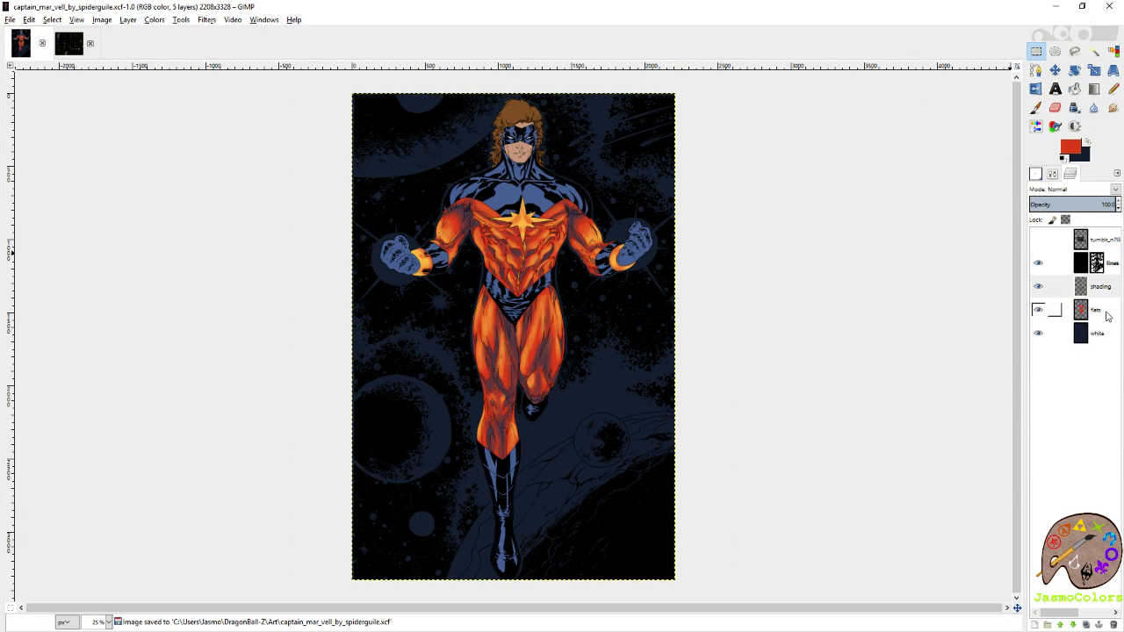
Select all blue suit areas by colour on the flats layer, switch to the shading layer, and save the image.
{"action": "left_click", "coordinate": [1056, 309]}
{"action": "left_click", "coordinate": [1113, 51]}
{"action": "left_click", "coordinate": [553, 191]}
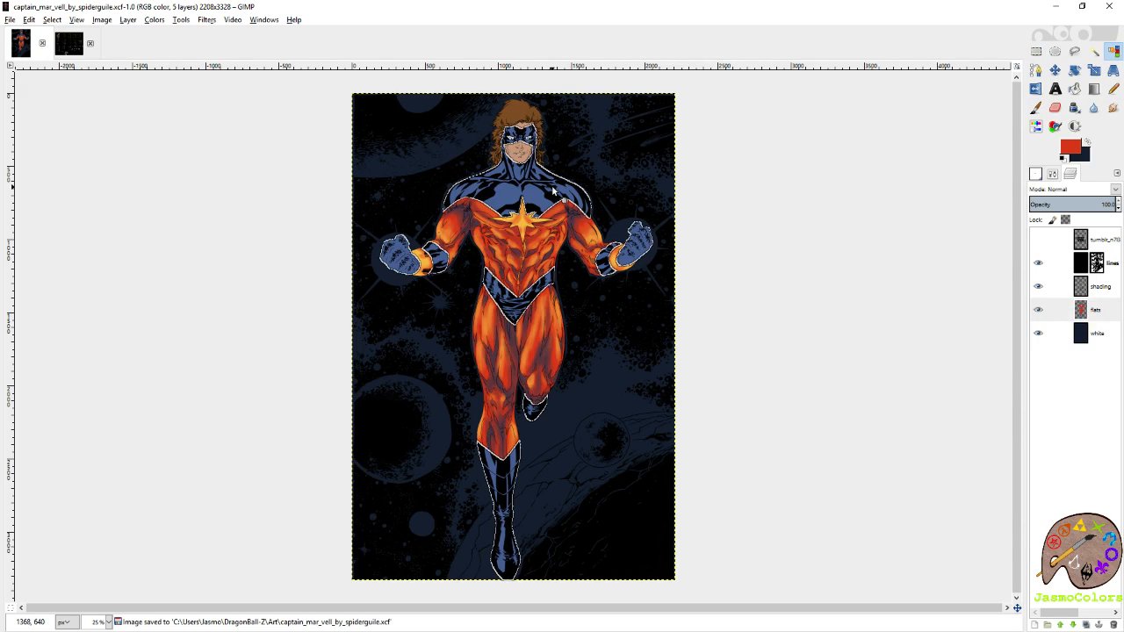
{"action": "scroll", "coordinate": [545, 229], "scroll_direction": "up", "scroll_amount": 2}
{"action": "left_click", "coordinate": [1102, 290]}
{"action": "scroll", "coordinate": [767, 314], "scroll_direction": "up", "scroll_amount": 2}
{"action": "key", "text": "ctrl+s"}
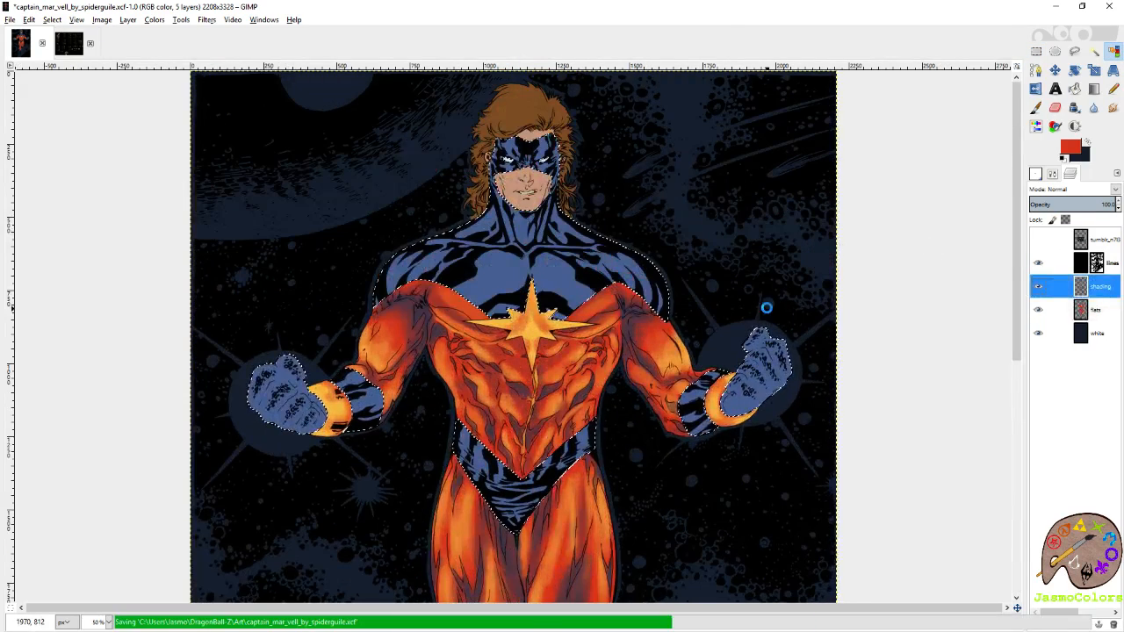
Save the image again with the blue suit areas still selected.
{"action": "scroll", "coordinate": [633, 239], "scroll_direction": "up", "scroll_amount": 2}
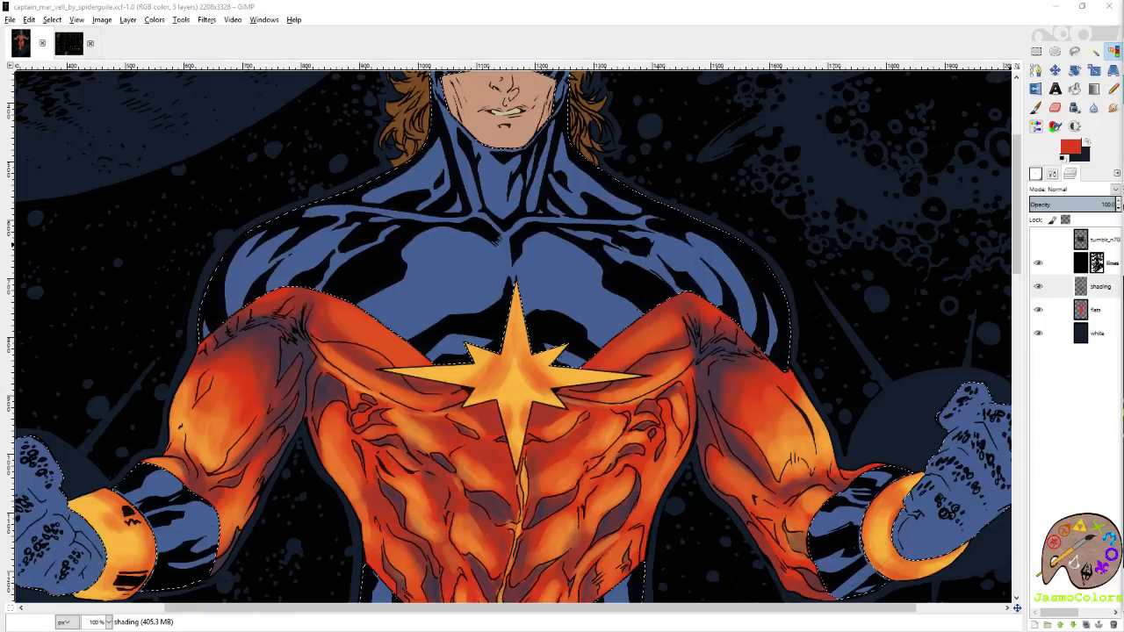
{"action": "left_click", "coordinate": [799, 35]}
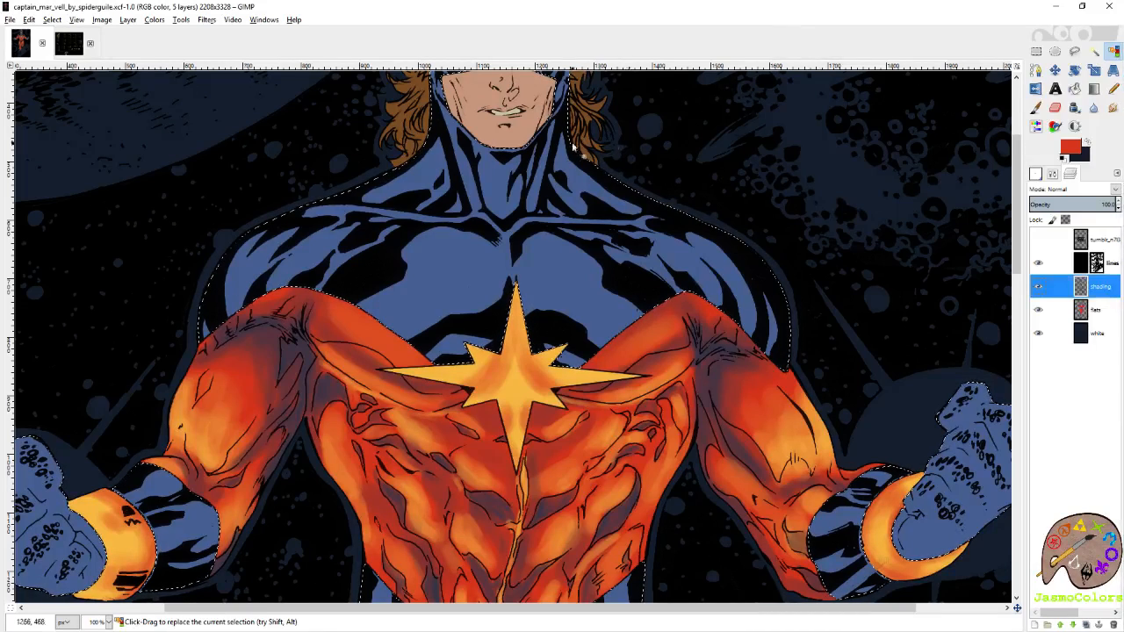
{"action": "scroll", "coordinate": [572, 145], "scroll_direction": "down", "scroll_amount": 2}
{"action": "key", "text": "ctrl+s"}
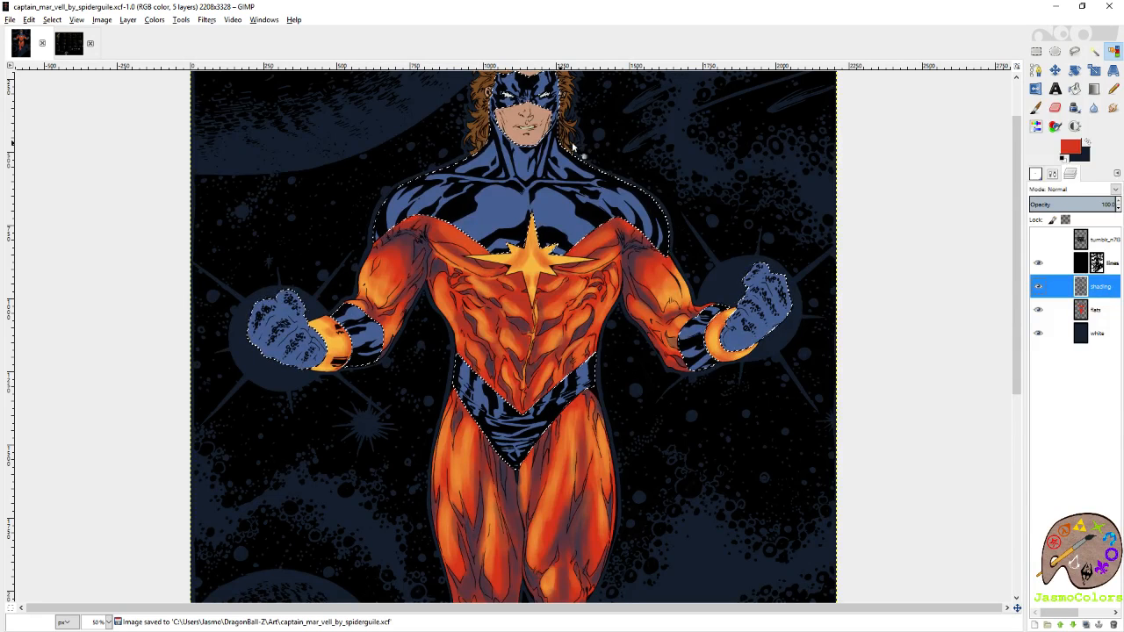
Paint a yellow-orange rim highlight around the edges of the right-hand fist on the shading layer.
{"action": "left_click", "coordinate": [1050, 309]}
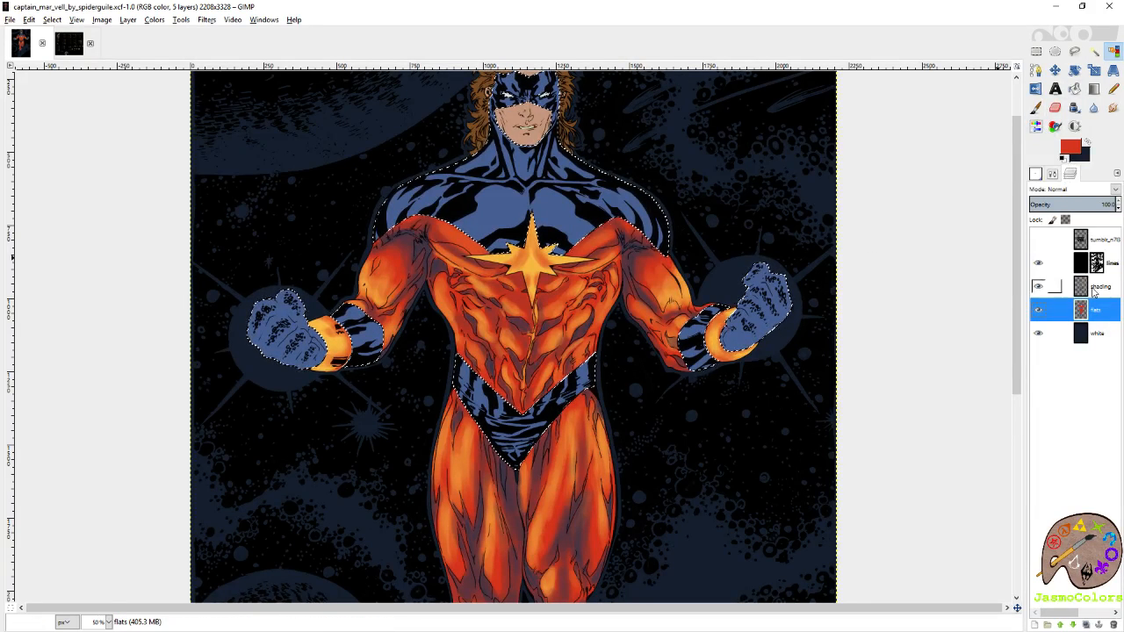
{"action": "key", "text": "Page_Up"}
{"action": "scroll", "coordinate": [697, 280], "scroll_direction": "up", "scroll_amount": 2}
{"action": "scroll", "coordinate": [753, 410], "scroll_direction": "up", "scroll_amount": 1}
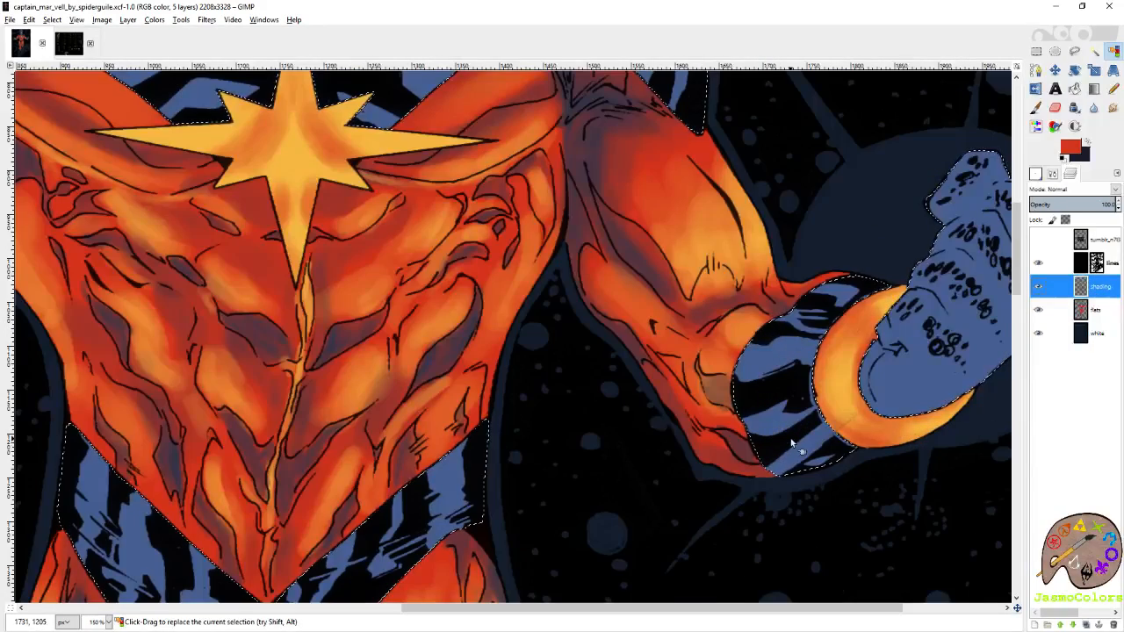
{"action": "key", "text": "p"}
{"action": "scroll", "coordinate": [683, 261], "scroll_direction": "right", "scroll_amount": 5}
{"action": "key", "text": "x"}
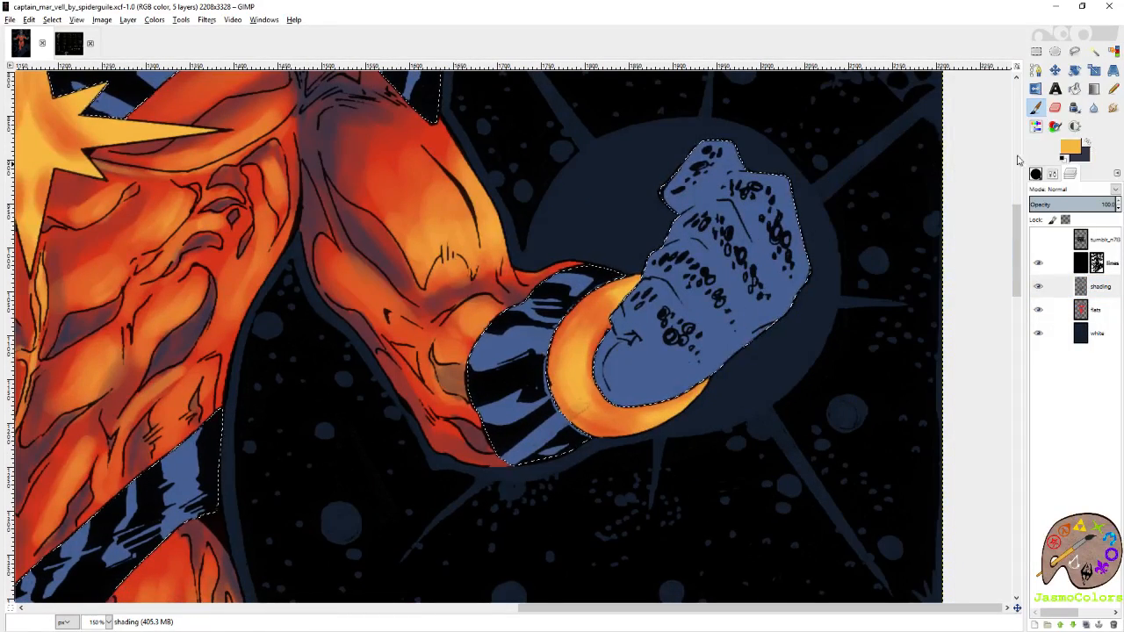
{"action": "mouse_move", "coordinate": [721, 153]}
{"action": "left_mouse_down"}
{"action": "mouse_move", "coordinate": [770, 177]}
{"action": "mouse_move", "coordinate": [805, 223]}
{"action": "mouse_move", "coordinate": [814, 288]}
{"action": "mouse_move", "coordinate": [707, 381]}
{"action": "mouse_move", "coordinate": [645, 409]}
{"action": "mouse_move", "coordinate": [607, 399]}
{"action": "mouse_move", "coordinate": [624, 406]}
{"action": "mouse_move", "coordinate": [594, 370]}
{"action": "mouse_move", "coordinate": [597, 349]}
{"action": "mouse_move", "coordinate": [612, 373]}
{"action": "mouse_move", "coordinate": [680, 386]}
{"action": "mouse_move", "coordinate": [736, 352]}
{"action": "left_mouse_up"}
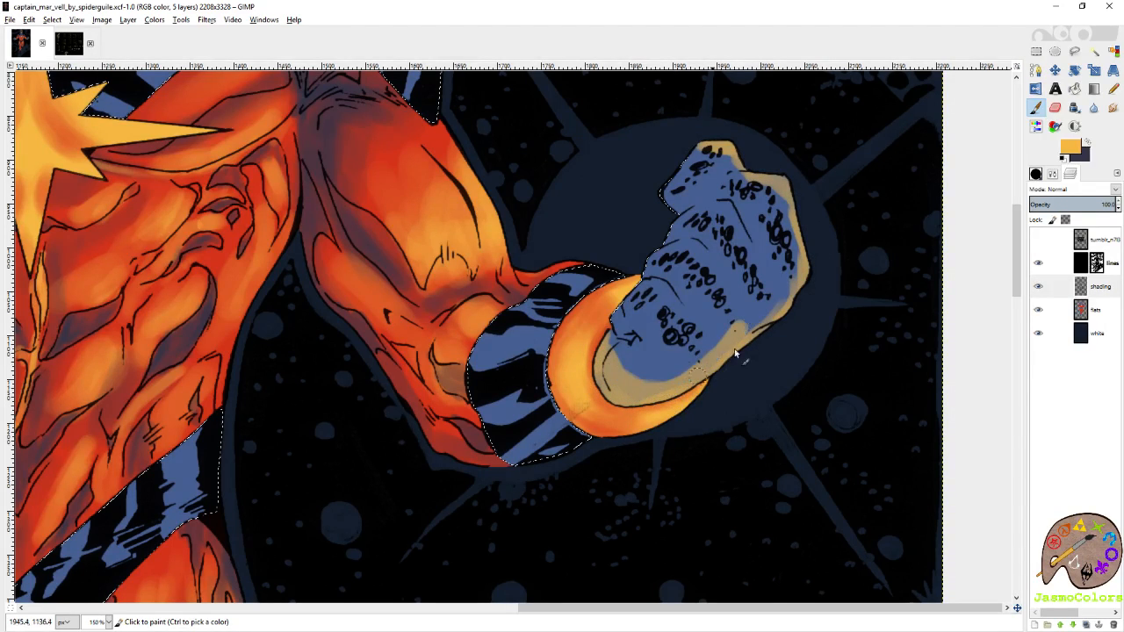
{"action": "mouse_move", "coordinate": [619, 349]}
{"action": "left_mouse_down"}
{"action": "mouse_move", "coordinate": [628, 301]}
{"action": "mouse_move", "coordinate": [682, 213]}
{"action": "mouse_move", "coordinate": [671, 190]}
{"action": "mouse_move", "coordinate": [708, 149]}
{"action": "mouse_move", "coordinate": [654, 230]}
{"action": "mouse_move", "coordinate": [601, 357]}
{"action": "mouse_move", "coordinate": [608, 405]}
{"action": "mouse_move", "coordinate": [665, 409]}
{"action": "left_mouse_up"}
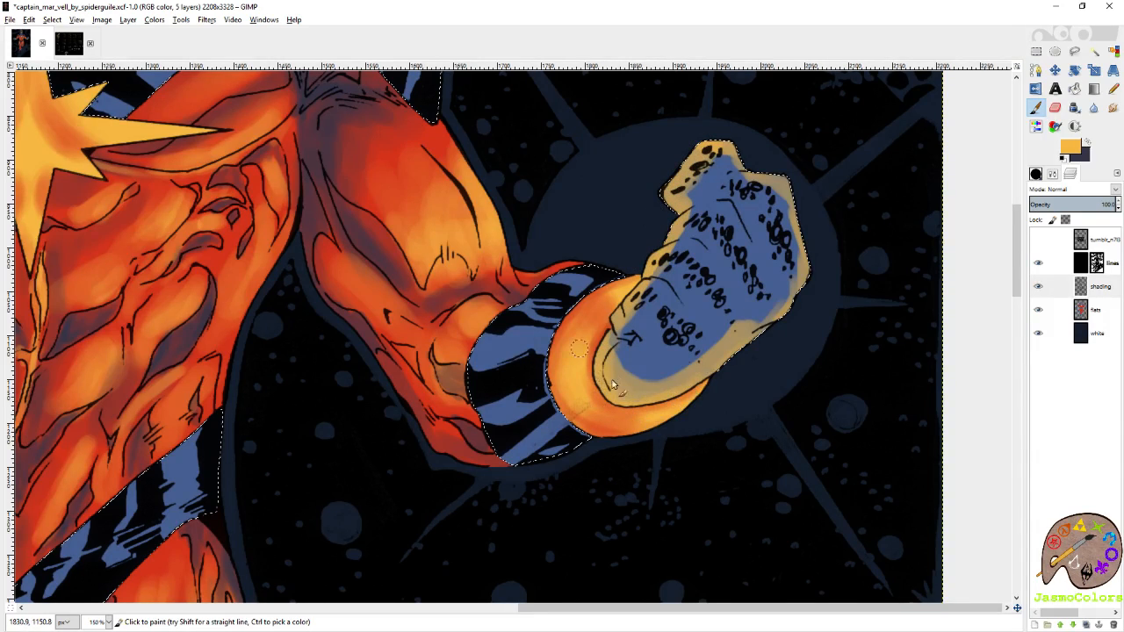
Extend the yellow-orange rim highlight along the lower edge of the right-hand fist.
{"action": "left_click_drag", "start_coordinate": [612, 384], "coordinate": [643, 404]}
{"action": "mouse_move", "coordinate": [728, 375]}
{"action": "left_mouse_down"}
{"action": "mouse_move", "coordinate": [777, 313]}
{"action": "mouse_move", "coordinate": [656, 395]}
{"action": "left_mouse_up"}
Swap to the dark purple colour and paint shadows along the right-hand fist's finger creases, refining them with the Circle (01) brush.
{"action": "key", "text": "x"}
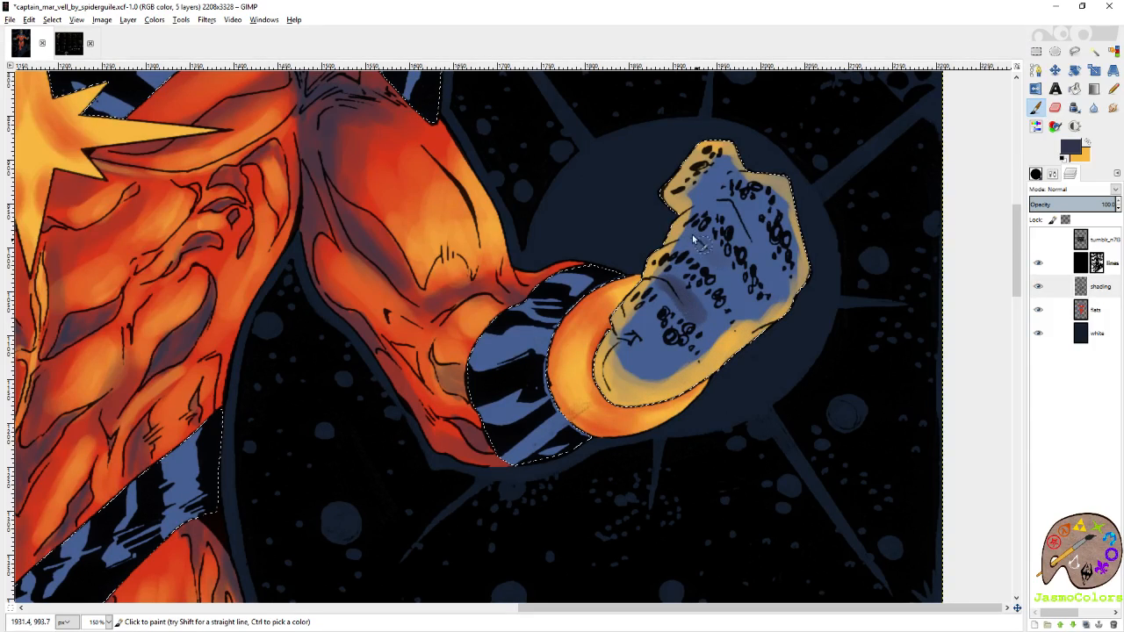
{"action": "left_click_drag", "start_coordinate": [730, 271], "coordinate": [764, 316]}
{"action": "mouse_move", "coordinate": [735, 210]}
{"action": "left_mouse_down"}
{"action": "mouse_move", "coordinate": [779, 277]}
{"action": "mouse_move", "coordinate": [740, 224]}
{"action": "mouse_move", "coordinate": [675, 182]}
{"action": "left_mouse_up"}
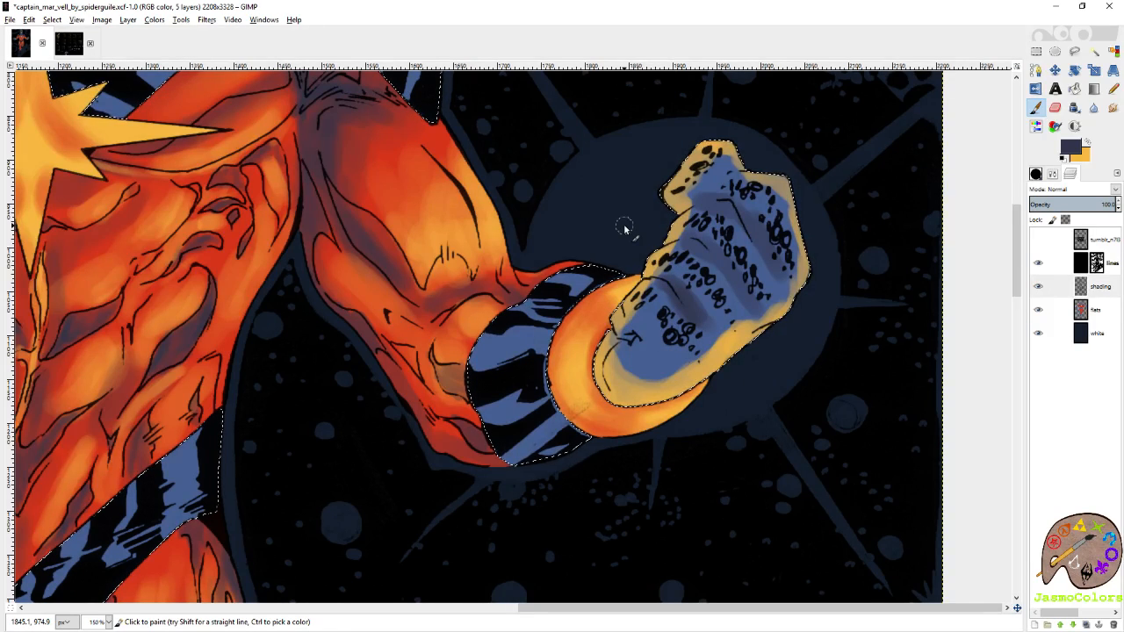
{"action": "left_click", "coordinate": [1036, 174]}
{"action": "left_click", "coordinate": [1099, 299]}
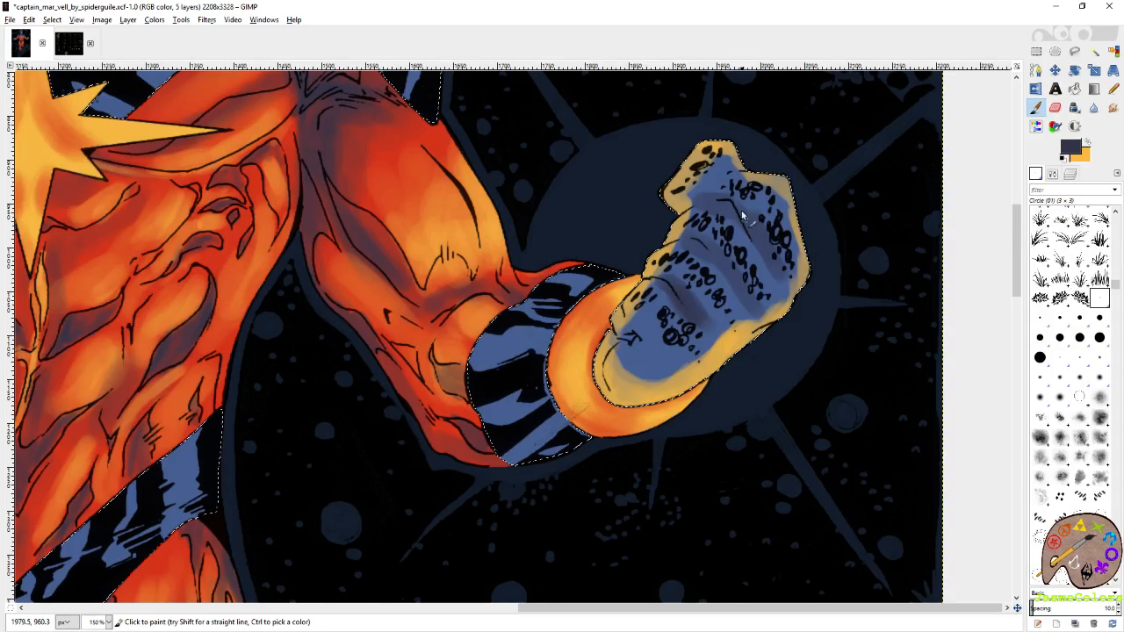
{"action": "left_click_drag", "start_coordinate": [742, 212], "coordinate": [759, 252]}
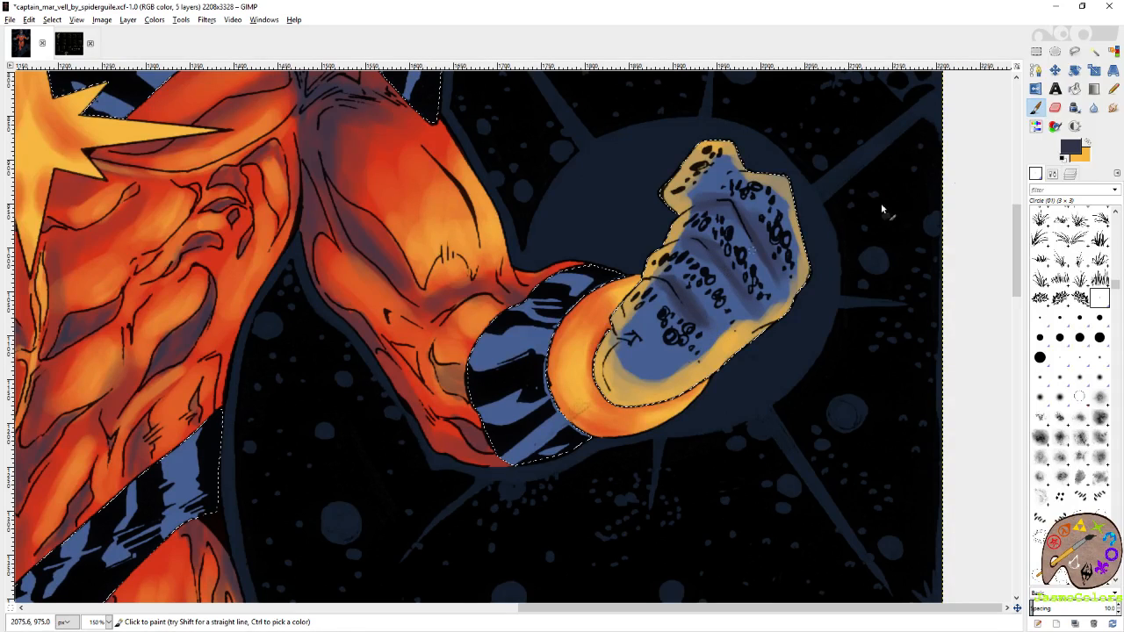
Deepen the dark shadows across the fingers and knuckles of the right-hand fist using the Circle (19) brush.
{"action": "left_click", "coordinate": [1039, 356]}
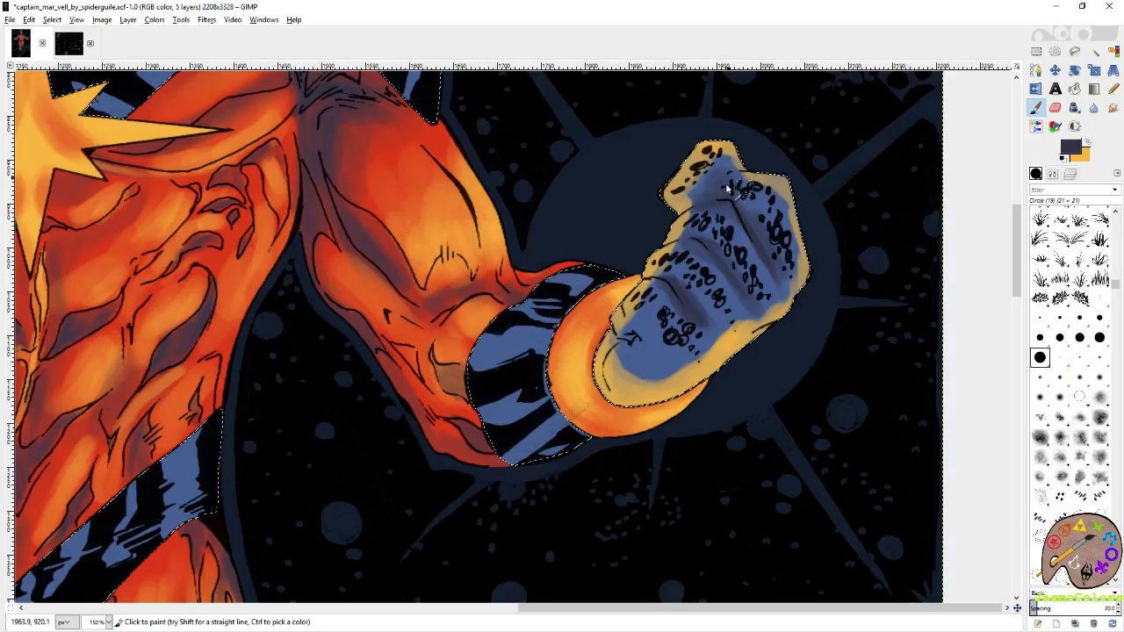
{"action": "left_click_drag", "start_coordinate": [728, 190], "coordinate": [789, 262]}
{"action": "left_click_drag", "start_coordinate": [710, 236], "coordinate": [757, 290]}
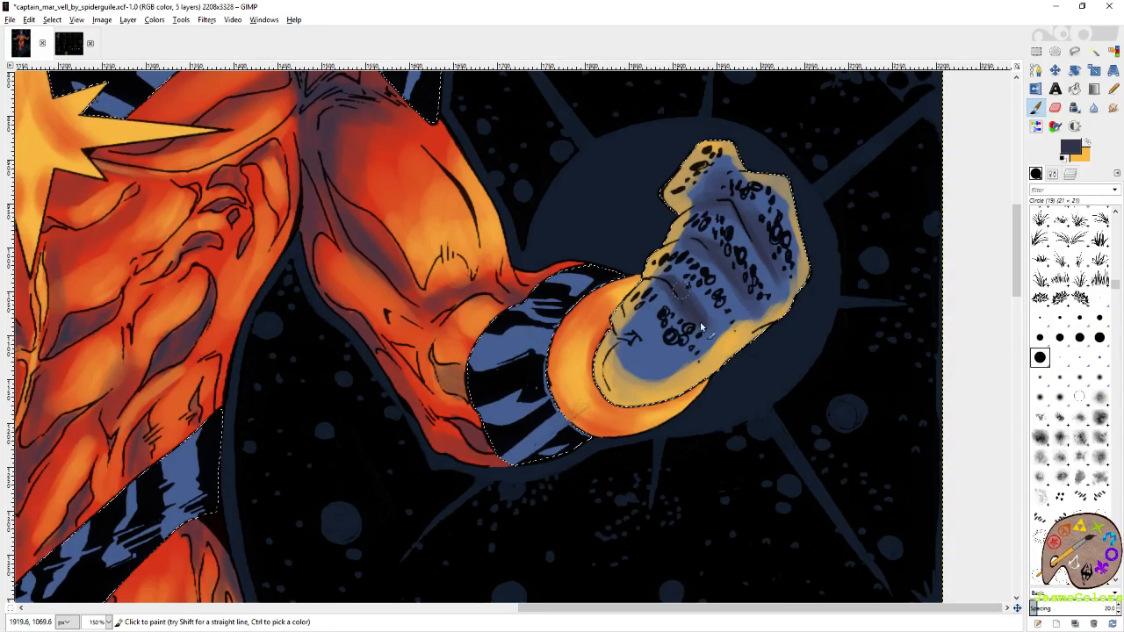
{"action": "mouse_move", "coordinate": [638, 331]}
{"action": "left_mouse_down"}
{"action": "mouse_move", "coordinate": [644, 349]}
{"action": "mouse_move", "coordinate": [654, 326]}
{"action": "mouse_move", "coordinate": [698, 335]}
{"action": "left_mouse_up"}
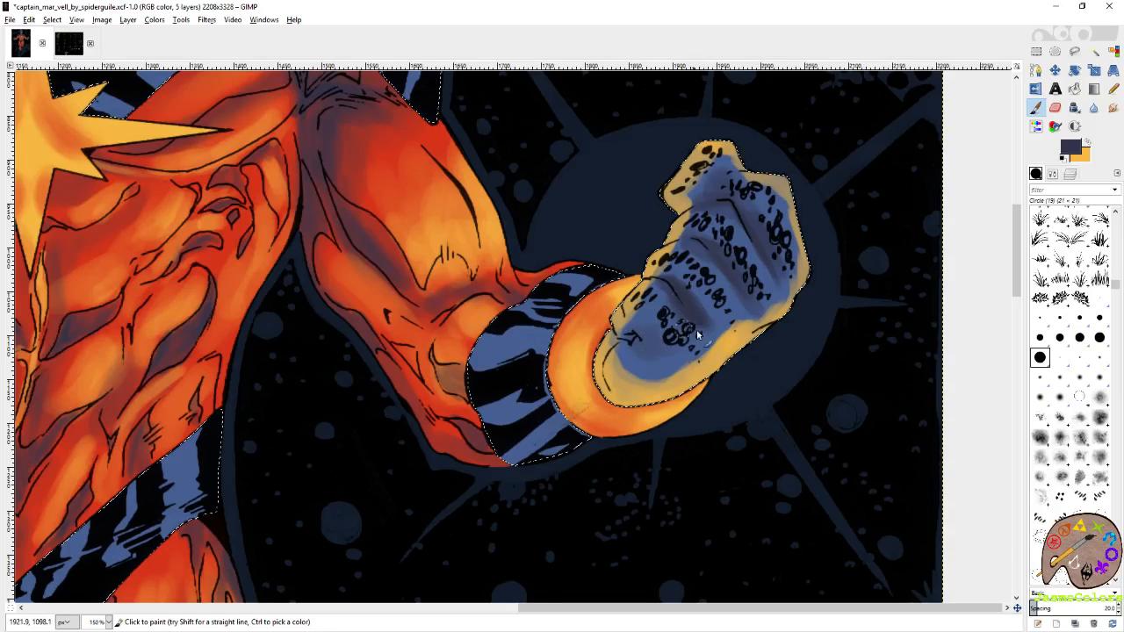
{"action": "mouse_move", "coordinate": [685, 297]}
{"action": "left_mouse_down"}
{"action": "mouse_move", "coordinate": [713, 319]}
{"action": "mouse_move", "coordinate": [686, 268]}
{"action": "mouse_move", "coordinate": [716, 301]}
{"action": "mouse_move", "coordinate": [700, 304]}
{"action": "mouse_move", "coordinate": [707, 236]}
{"action": "mouse_move", "coordinate": [759, 268]}
{"action": "mouse_move", "coordinate": [753, 245]}
{"action": "mouse_move", "coordinate": [699, 253]}
{"action": "mouse_move", "coordinate": [764, 237]}
{"action": "mouse_move", "coordinate": [767, 219]}
{"action": "mouse_move", "coordinate": [729, 203]}
{"action": "mouse_move", "coordinate": [664, 244]}
{"action": "mouse_move", "coordinate": [699, 335]}
{"action": "mouse_move", "coordinate": [696, 350]}
{"action": "mouse_move", "coordinate": [663, 346]}
{"action": "left_mouse_up"}
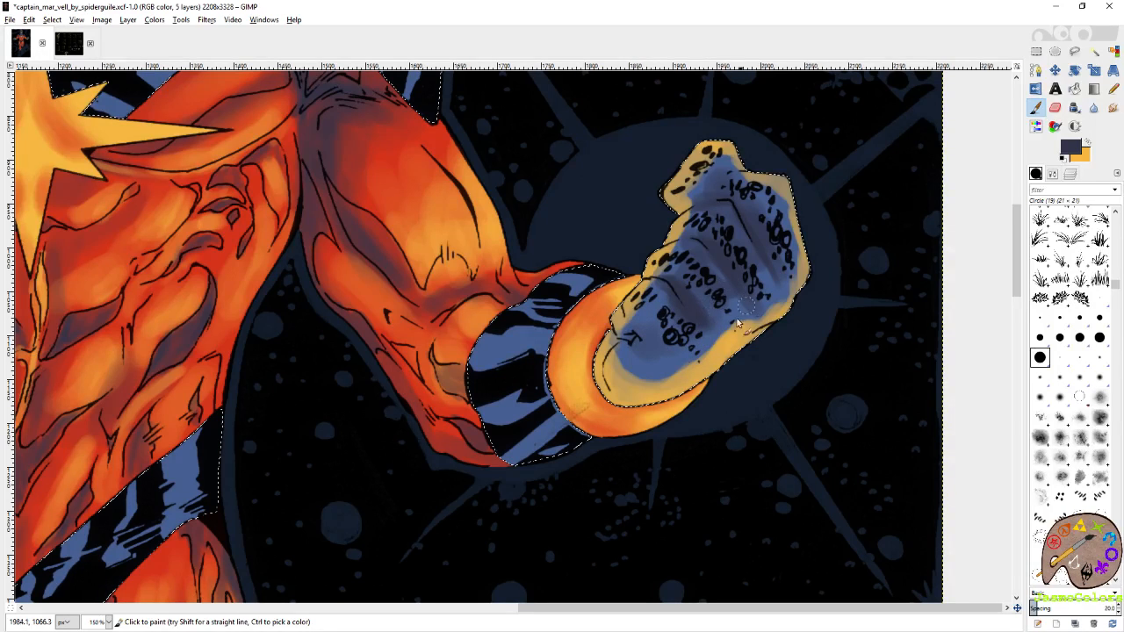
Switch back to yellow-orange and add fine highlights to the right-hand fist's thumb and finger edges with the Circle (01) brush.
{"action": "left_click", "coordinate": [732, 155], "text": "ctrl"}
{"action": "left_click", "coordinate": [1099, 298]}
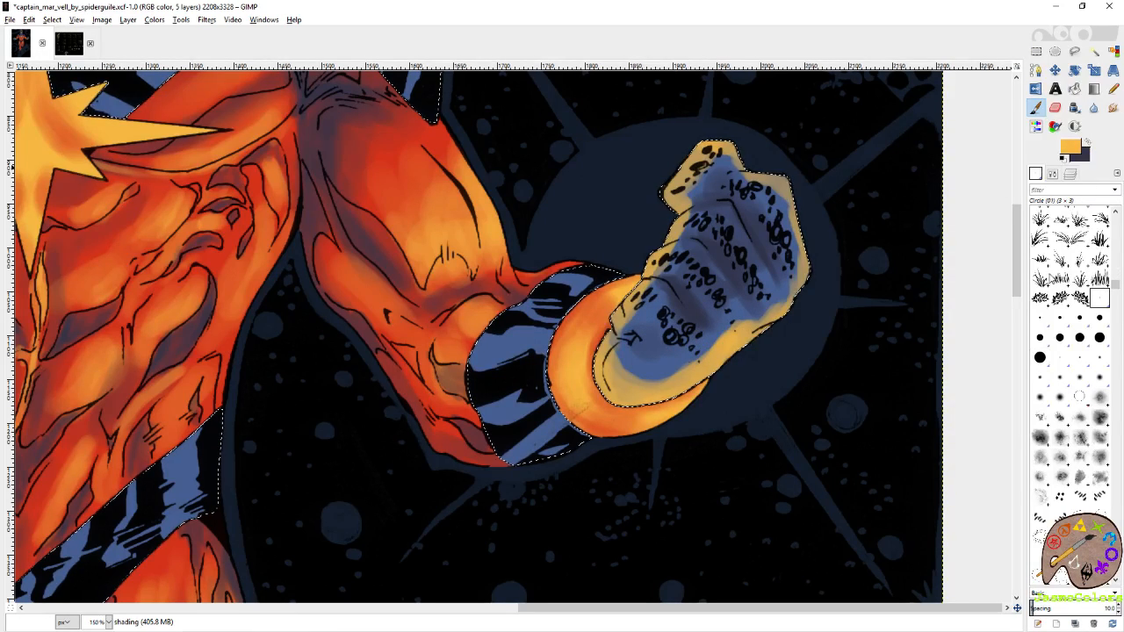
{"action": "left_click_drag", "start_coordinate": [626, 340], "coordinate": [648, 346]}
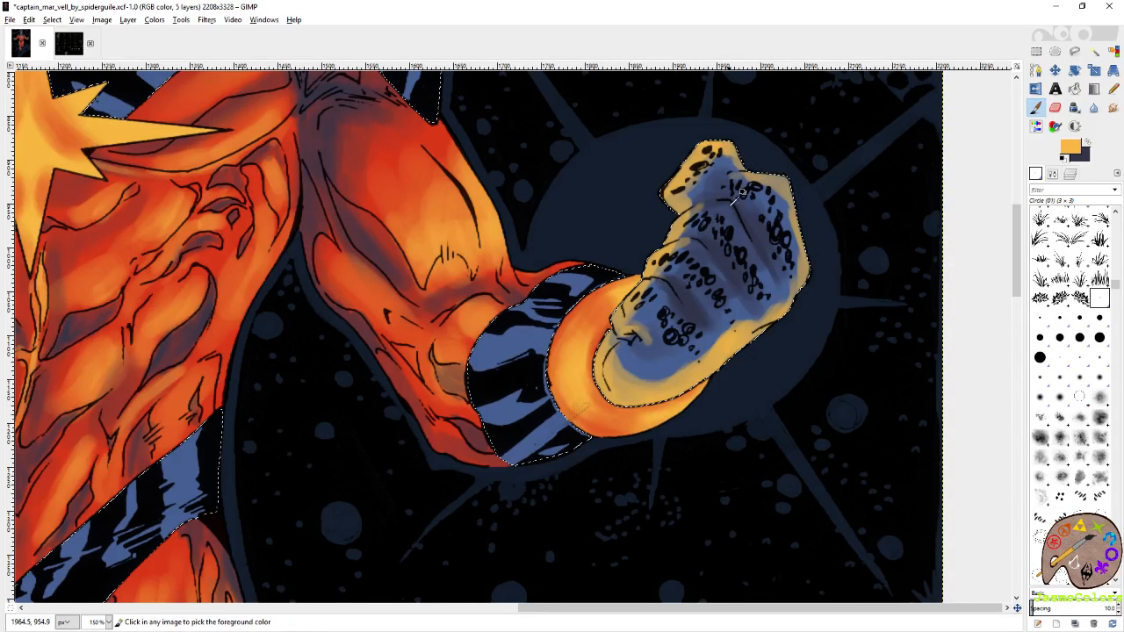
{"action": "left_click", "coordinate": [659, 274], "text": "ctrl"}
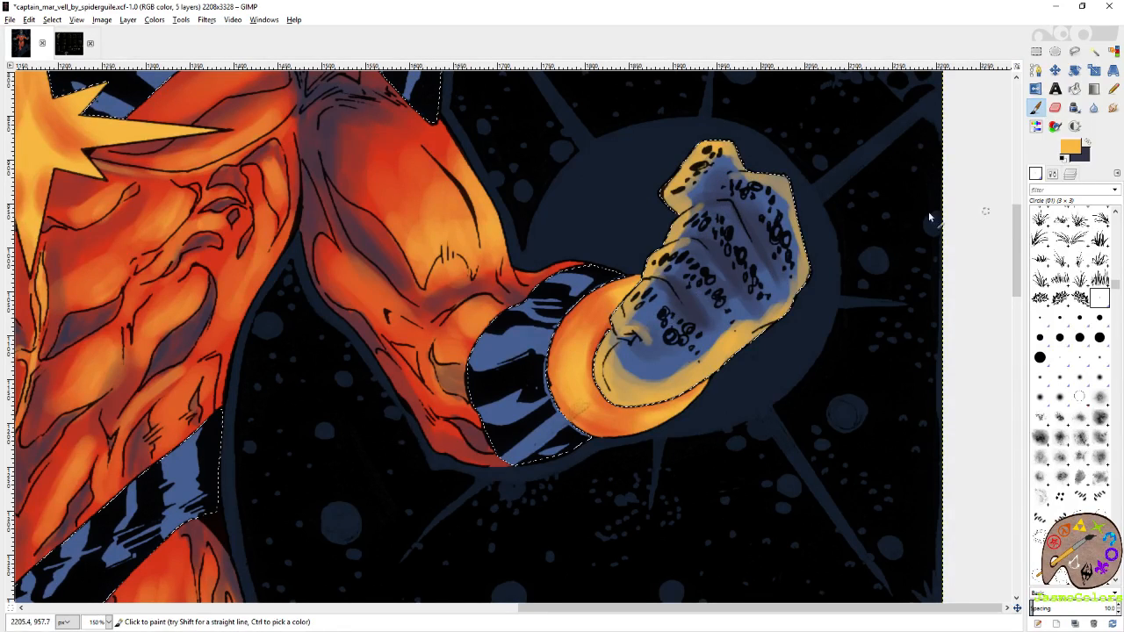
Intensify the yellow-orange rim along the outer and lower edges of the right-hand fist with the Circle (19) brush.
{"action": "left_click", "coordinate": [1040, 356]}
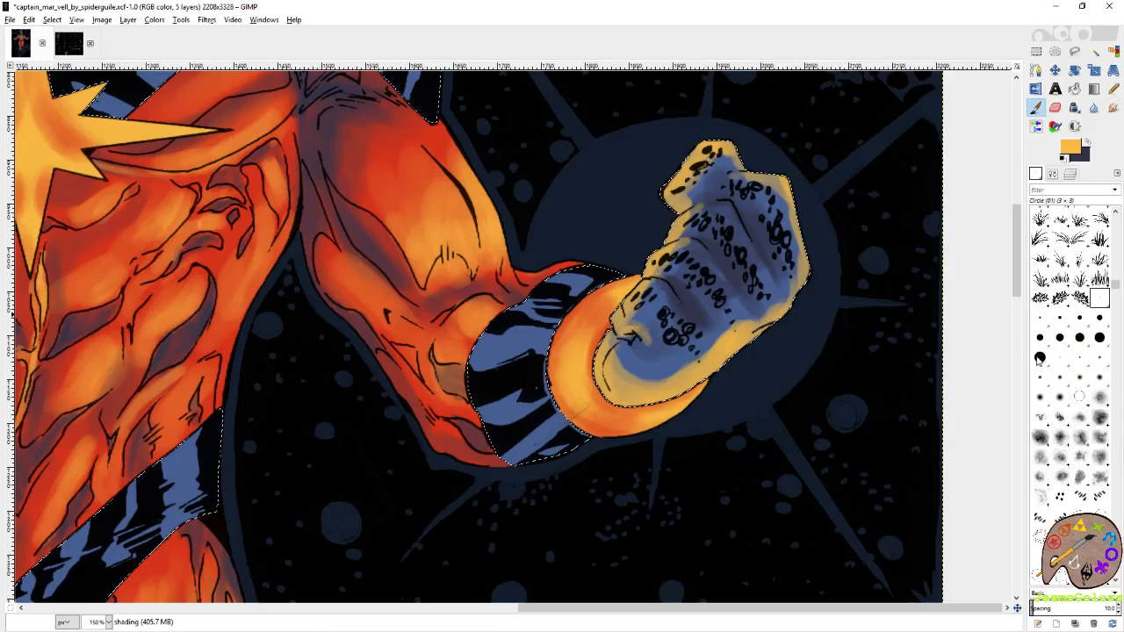
{"action": "mouse_move", "coordinate": [768, 198]}
{"action": "left_mouse_down"}
{"action": "mouse_move", "coordinate": [790, 180]}
{"action": "mouse_move", "coordinate": [779, 183]}
{"action": "mouse_move", "coordinate": [806, 250]}
{"action": "left_mouse_up"}
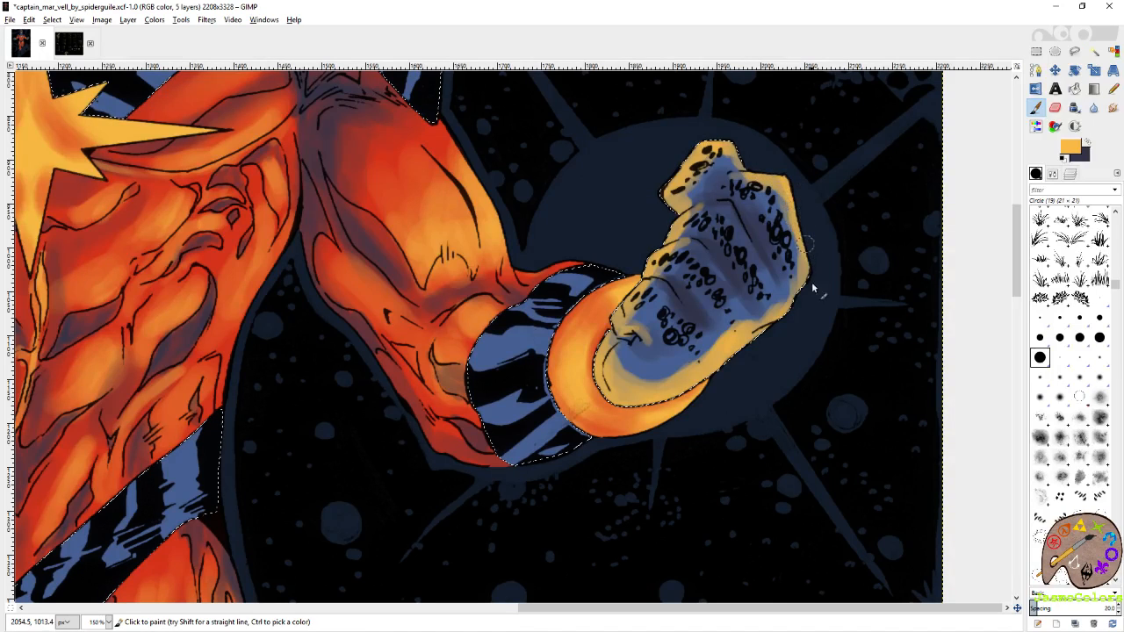
{"action": "mouse_move", "coordinate": [793, 303]}
{"action": "left_mouse_down"}
{"action": "mouse_move", "coordinate": [801, 279]}
{"action": "mouse_move", "coordinate": [790, 303]}
{"action": "mouse_move", "coordinate": [746, 320]}
{"action": "mouse_move", "coordinate": [685, 400]}
{"action": "left_mouse_up"}
Soften the inner border of the right-hand fist's yellow-orange rim with the Eraser so it blends into the blue.
{"action": "key", "text": "shift+e"}
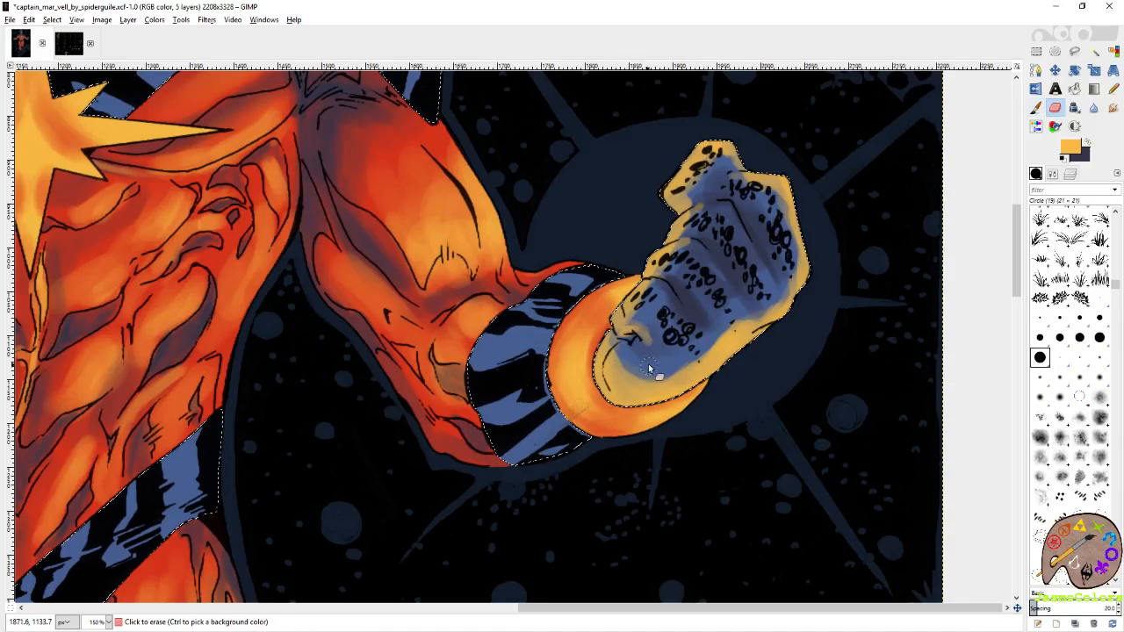
{"action": "mouse_move", "coordinate": [646, 376]}
{"action": "left_mouse_down"}
{"action": "mouse_move", "coordinate": [609, 358]}
{"action": "mouse_move", "coordinate": [622, 373]}
{"action": "mouse_move", "coordinate": [646, 368]}
{"action": "mouse_move", "coordinate": [613, 359]}
{"action": "mouse_move", "coordinate": [676, 370]}
{"action": "mouse_move", "coordinate": [630, 378]}
{"action": "mouse_move", "coordinate": [685, 365]}
{"action": "mouse_move", "coordinate": [712, 331]}
{"action": "mouse_move", "coordinate": [726, 333]}
{"action": "mouse_move", "coordinate": [697, 350]}
{"action": "mouse_move", "coordinate": [711, 359]}
{"action": "mouse_move", "coordinate": [736, 319]}
{"action": "mouse_move", "coordinate": [678, 358]}
{"action": "mouse_move", "coordinate": [716, 344]}
{"action": "mouse_move", "coordinate": [734, 318]}
{"action": "mouse_move", "coordinate": [735, 331]}
{"action": "mouse_move", "coordinate": [688, 363]}
{"action": "mouse_move", "coordinate": [751, 304]}
{"action": "mouse_move", "coordinate": [740, 328]}
{"action": "mouse_move", "coordinate": [640, 352]}
{"action": "left_mouse_up"}
{"action": "left_click_drag", "start_coordinate": [650, 301], "coordinate": [647, 322]}
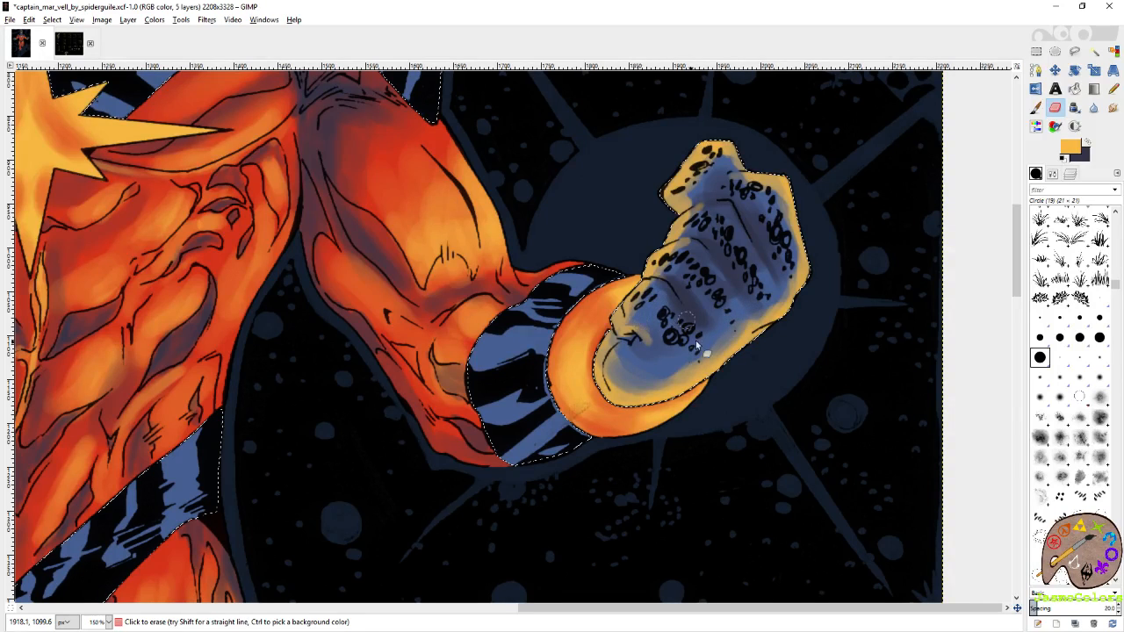
{"action": "mouse_move", "coordinate": [750, 307]}
{"action": "left_mouse_down"}
{"action": "mouse_move", "coordinate": [797, 275]}
{"action": "mouse_move", "coordinate": [771, 200]}
{"action": "mouse_move", "coordinate": [793, 248]}
{"action": "mouse_move", "coordinate": [782, 208]}
{"action": "mouse_move", "coordinate": [707, 167]}
{"action": "mouse_move", "coordinate": [690, 194]}
{"action": "mouse_move", "coordinate": [712, 158]}
{"action": "mouse_move", "coordinate": [697, 135]}
{"action": "left_mouse_up"}
Save the artwork with the shaded right-hand fist.
{"action": "key", "text": "shift+o"}
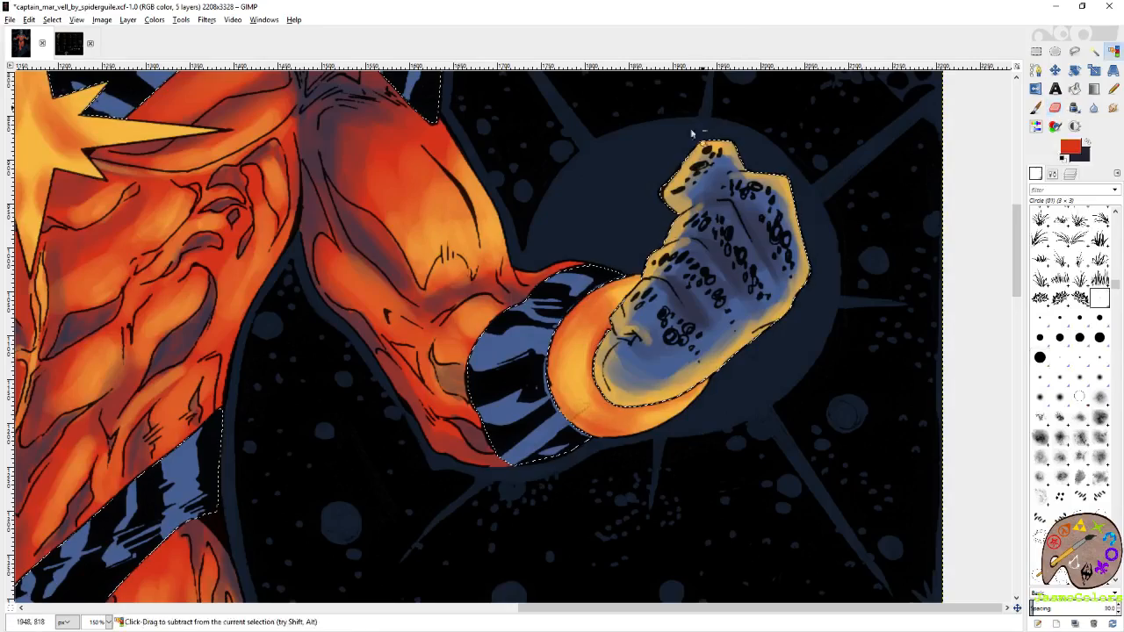
{"action": "scroll", "coordinate": [782, 225], "scroll_direction": "down", "scroll_amount": 3, "text": "ctrl"}
{"action": "key", "text": "ctrl+s"}
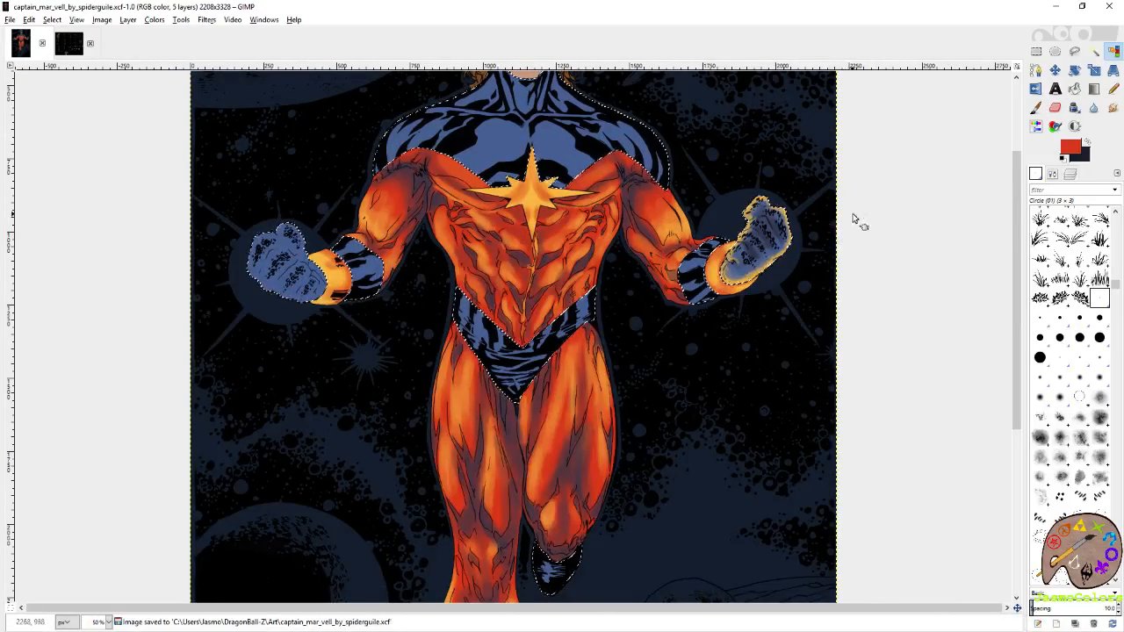
Paint more yellow-orange highlights around the thumb and lower cuff-side edge of the right-hand fist with a small round brush.
{"action": "scroll", "coordinate": [856, 222], "scroll_direction": "up", "scroll_amount": 4, "text": "ctrl"}
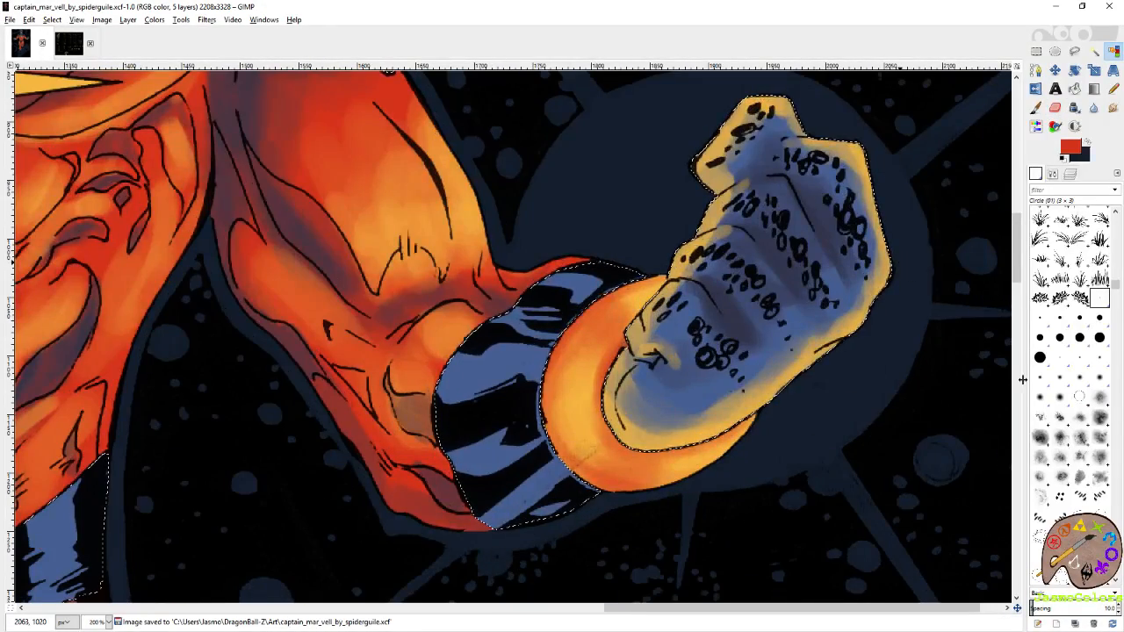
{"action": "key", "text": "shift+e"}
{"action": "left_click", "coordinate": [1099, 298]}
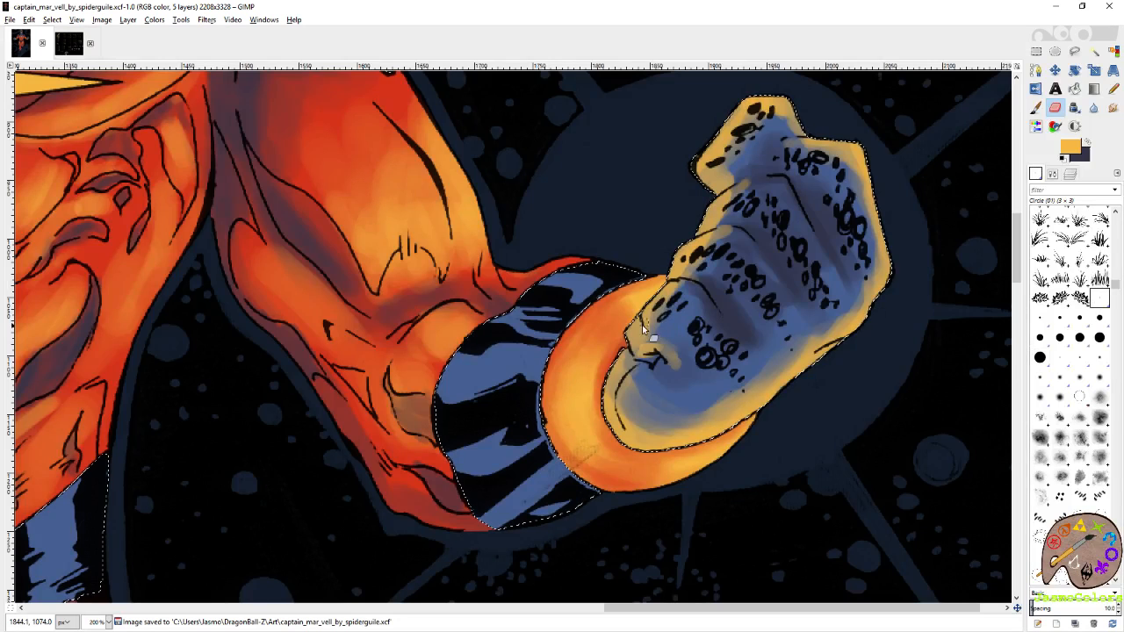
{"action": "key", "text": "p"}
{"action": "mouse_move", "coordinate": [625, 338]}
{"action": "left_mouse_down"}
{"action": "mouse_move", "coordinate": [658, 358]}
{"action": "mouse_move", "coordinate": [684, 353]}
{"action": "left_mouse_up"}
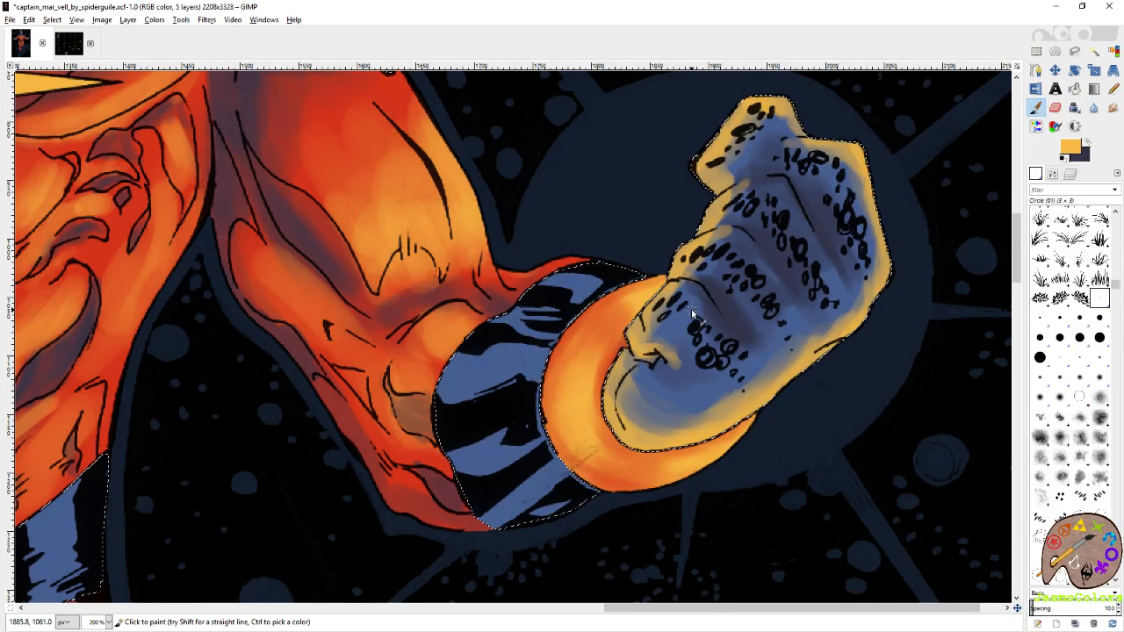
{"action": "mouse_move", "coordinate": [627, 356]}
{"action": "left_mouse_down"}
{"action": "mouse_move", "coordinate": [637, 391]}
{"action": "mouse_move", "coordinate": [620, 397]}
{"action": "mouse_move", "coordinate": [635, 433]}
{"action": "mouse_move", "coordinate": [624, 409]}
{"action": "mouse_move", "coordinate": [639, 365]}
{"action": "mouse_move", "coordinate": [628, 390]}
{"action": "mouse_move", "coordinate": [632, 383]}
{"action": "mouse_move", "coordinate": [635, 412]}
{"action": "mouse_move", "coordinate": [619, 393]}
{"action": "mouse_move", "coordinate": [637, 380]}
{"action": "mouse_move", "coordinate": [639, 405]}
{"action": "mouse_move", "coordinate": [669, 446]}
{"action": "left_mouse_up"}
{"action": "key", "text": "period"}
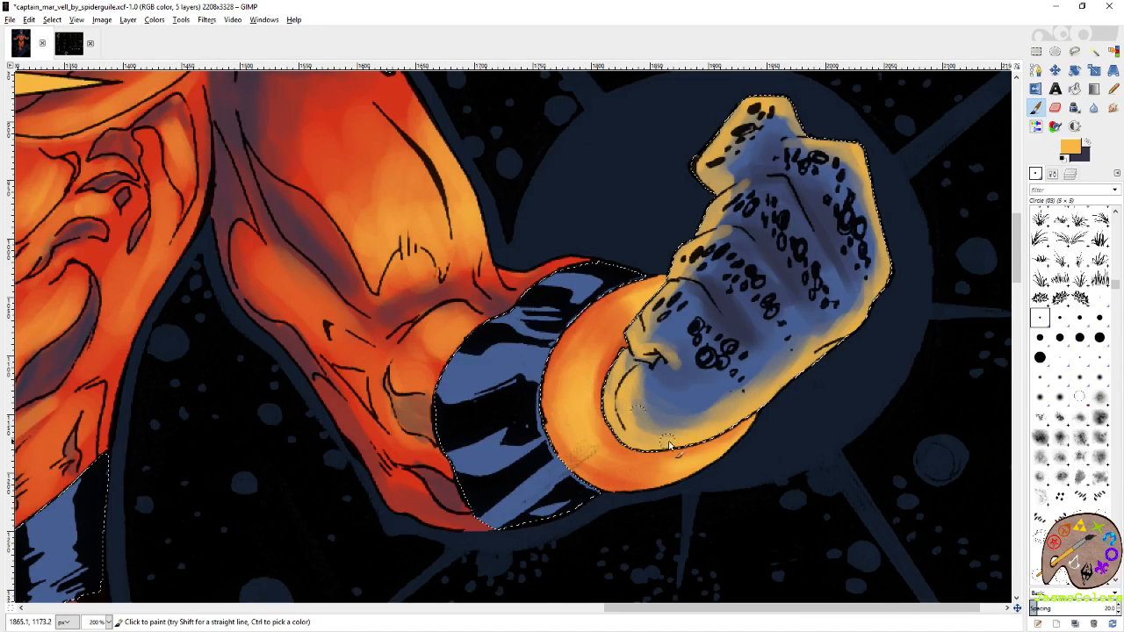
Go to the opposite fist on the left side of the figure and save the image.
{"action": "scroll", "coordinate": [496, 354], "scroll_direction": "left", "scroll_amount": 15}
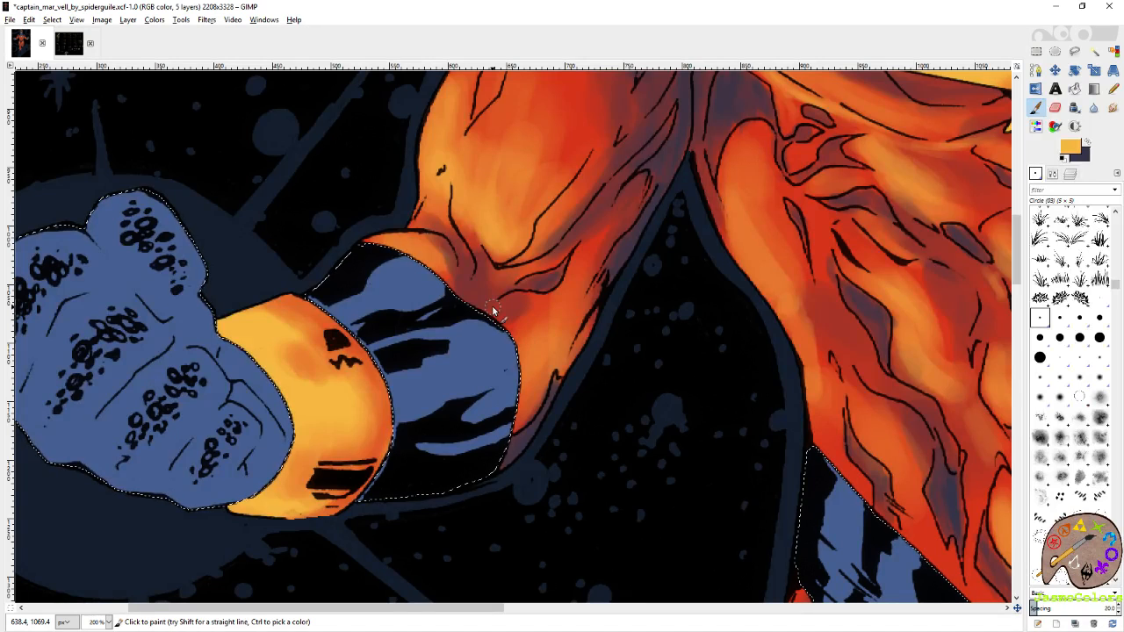
{"action": "key", "text": "ctrl+s"}
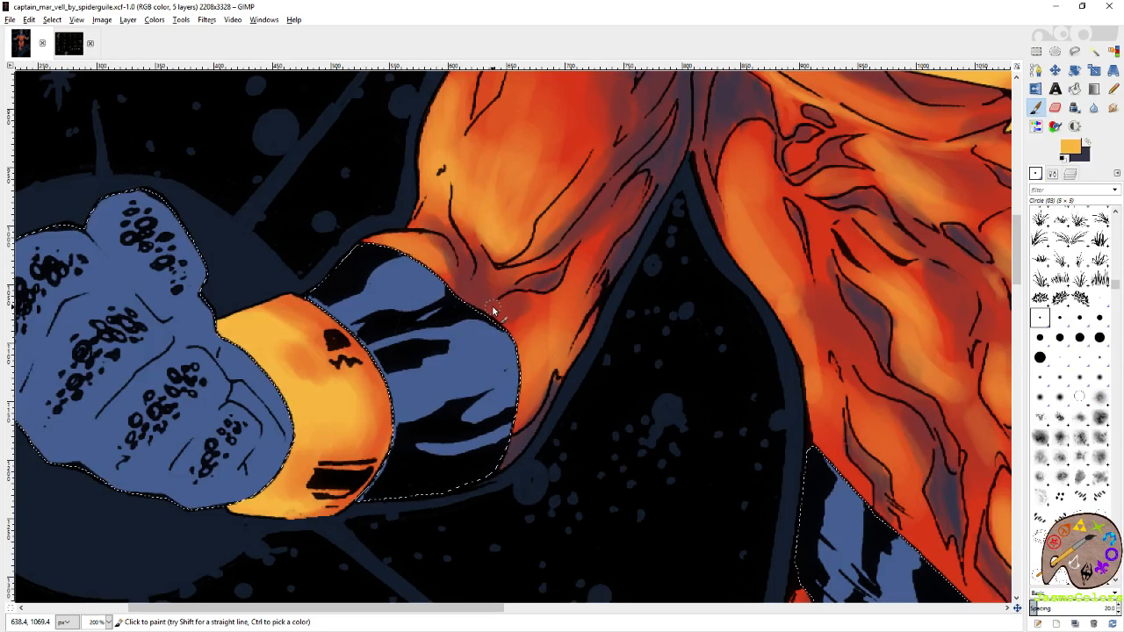
Paint a yellow-orange rim highlight all around the edges of the left-hand fist with the Circle (19) brush.
{"action": "left_click_drag", "start_coordinate": [667, 267], "coordinate": [867, 161]}
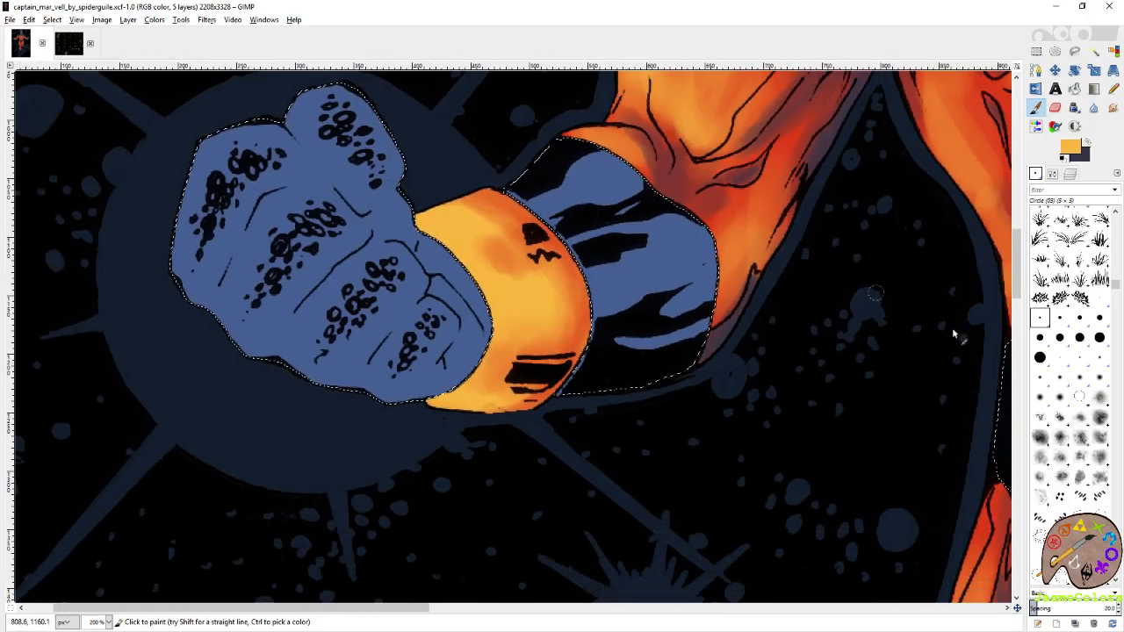
{"action": "left_click", "coordinate": [1039, 358]}
{"action": "mouse_move", "coordinate": [387, 144]}
{"action": "left_mouse_down"}
{"action": "mouse_move", "coordinate": [445, 246]}
{"action": "mouse_move", "coordinate": [437, 221]}
{"action": "mouse_move", "coordinate": [456, 243]}
{"action": "mouse_move", "coordinate": [387, 207]}
{"action": "mouse_move", "coordinate": [359, 207]}
{"action": "mouse_move", "coordinate": [447, 225]}
{"action": "mouse_move", "coordinate": [484, 273]}
{"action": "left_mouse_up"}
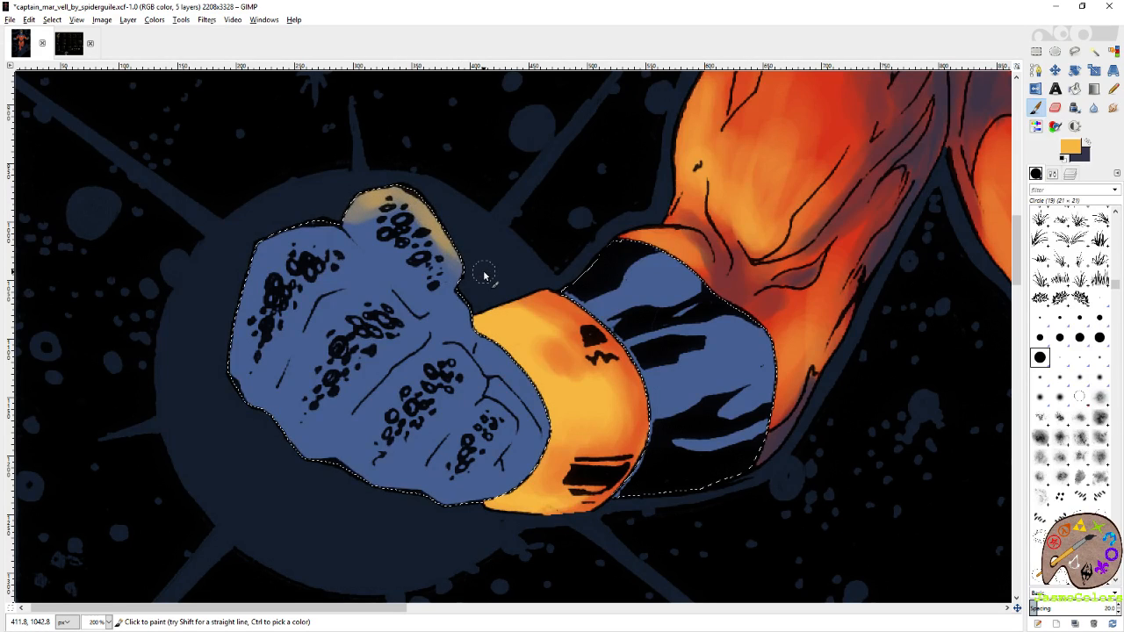
{"action": "mouse_move", "coordinate": [312, 234]}
{"action": "left_mouse_down"}
{"action": "mouse_move", "coordinate": [241, 272]}
{"action": "mouse_move", "coordinate": [246, 377]}
{"action": "mouse_move", "coordinate": [236, 370]}
{"action": "mouse_move", "coordinate": [321, 471]}
{"action": "mouse_move", "coordinate": [319, 446]}
{"action": "mouse_move", "coordinate": [385, 489]}
{"action": "mouse_move", "coordinate": [403, 480]}
{"action": "mouse_move", "coordinate": [380, 472]}
{"action": "mouse_move", "coordinate": [468, 505]}
{"action": "mouse_move", "coordinate": [544, 457]}
{"action": "mouse_move", "coordinate": [540, 403]}
{"action": "mouse_move", "coordinate": [514, 372]}
{"action": "mouse_move", "coordinate": [538, 449]}
{"action": "mouse_move", "coordinate": [533, 414]}
{"action": "left_mouse_up"}
{"action": "mouse_move", "coordinate": [454, 252]}
{"action": "left_mouse_down"}
{"action": "mouse_move", "coordinate": [425, 299]}
{"action": "mouse_move", "coordinate": [445, 288]}
{"action": "mouse_move", "coordinate": [466, 302]}
{"action": "mouse_move", "coordinate": [455, 329]}
{"action": "mouse_move", "coordinate": [475, 326]}
{"action": "mouse_move", "coordinate": [554, 401]}
{"action": "mouse_move", "coordinate": [519, 476]}
{"action": "mouse_move", "coordinate": [460, 505]}
{"action": "mouse_move", "coordinate": [296, 455]}
{"action": "left_mouse_up"}
{"action": "mouse_move", "coordinate": [368, 481]}
{"action": "left_mouse_down"}
{"action": "mouse_move", "coordinate": [253, 402]}
{"action": "mouse_move", "coordinate": [226, 332]}
{"action": "mouse_move", "coordinate": [267, 250]}
{"action": "mouse_move", "coordinate": [294, 244]}
{"action": "mouse_move", "coordinate": [282, 237]}
{"action": "mouse_move", "coordinate": [360, 243]}
{"action": "mouse_move", "coordinate": [339, 251]}
{"action": "mouse_move", "coordinate": [389, 282]}
{"action": "mouse_move", "coordinate": [395, 310]}
{"action": "mouse_move", "coordinate": [507, 420]}
{"action": "left_mouse_up"}
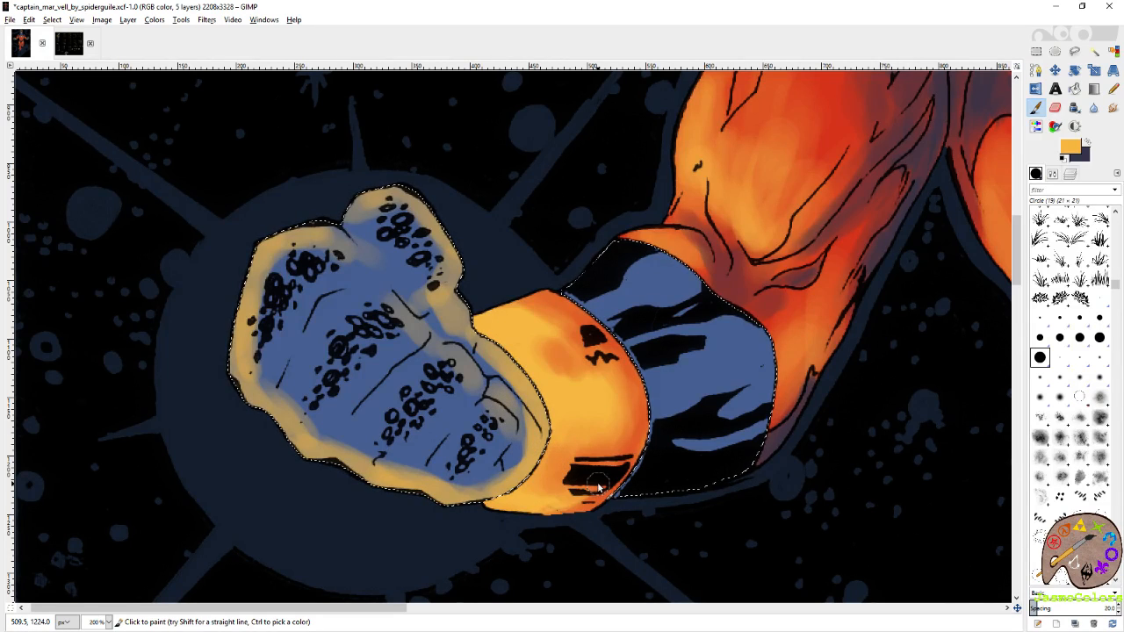
Add yellow-orange highlights beside the inner knuckle and finger folds of the left-hand fist.
{"action": "mouse_move", "coordinate": [389, 219]}
{"action": "left_mouse_down"}
{"action": "mouse_move", "coordinate": [350, 219]}
{"action": "mouse_move", "coordinate": [402, 188]}
{"action": "mouse_move", "coordinate": [500, 358]}
{"action": "mouse_move", "coordinate": [564, 417]}
{"action": "mouse_move", "coordinate": [670, 367]}
{"action": "mouse_move", "coordinate": [678, 329]}
{"action": "mouse_move", "coordinate": [556, 421]}
{"action": "mouse_move", "coordinate": [503, 389]}
{"action": "mouse_move", "coordinate": [517, 397]}
{"action": "mouse_move", "coordinate": [499, 400]}
{"action": "mouse_move", "coordinate": [508, 412]}
{"action": "mouse_move", "coordinate": [492, 387]}
{"action": "left_mouse_up"}
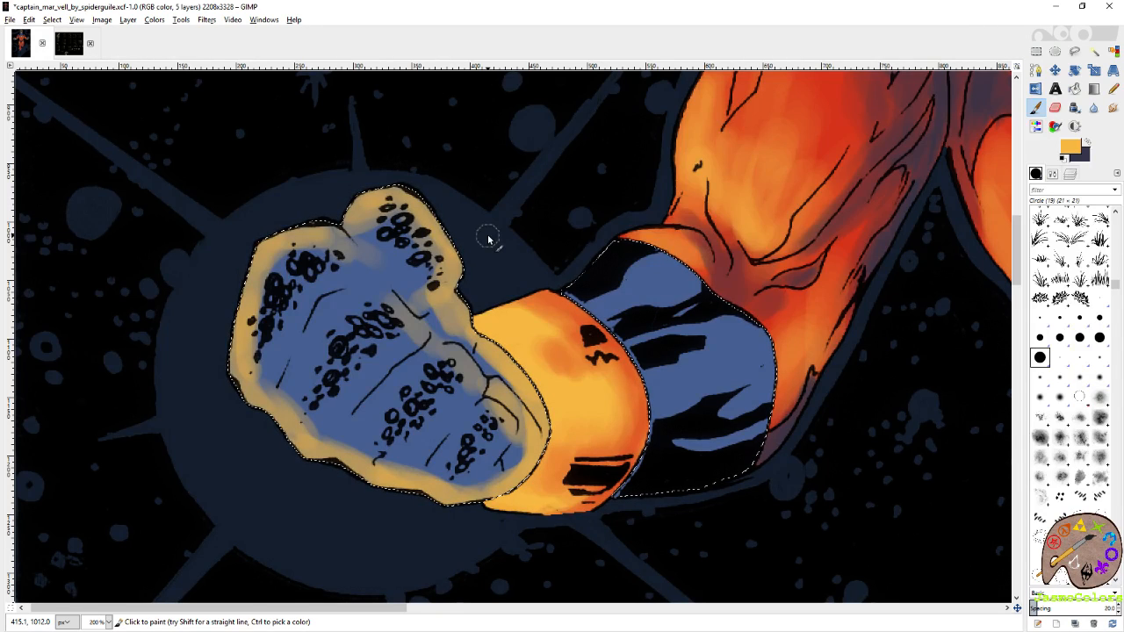
{"action": "left_click_drag", "start_coordinate": [390, 307], "coordinate": [426, 345]}
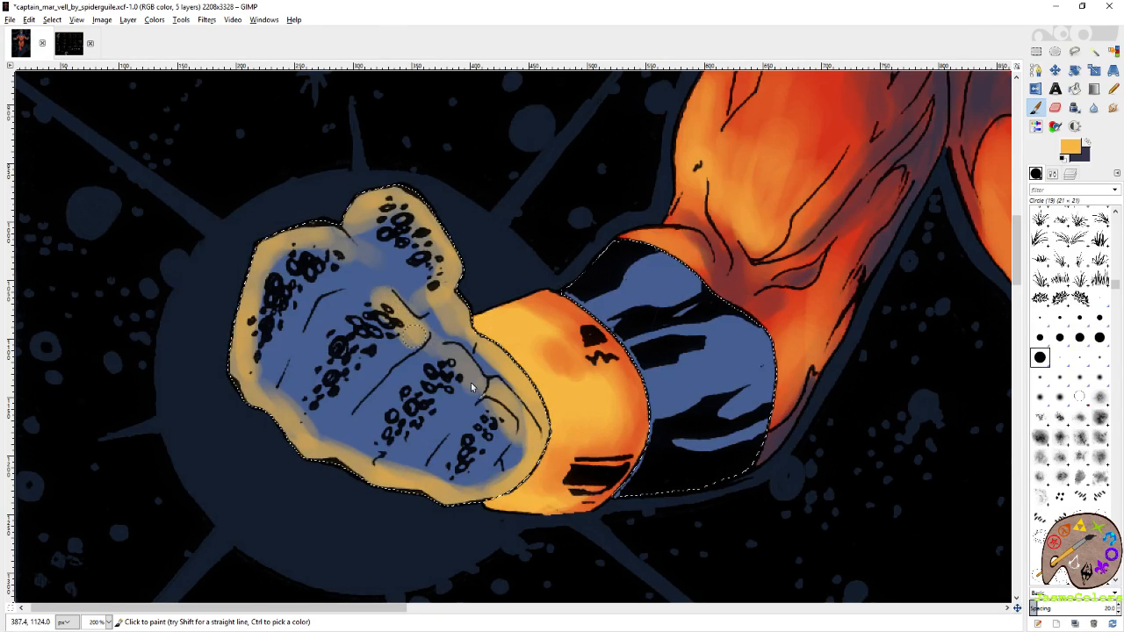
{"action": "mouse_move", "coordinate": [476, 389]}
{"action": "left_mouse_down"}
{"action": "mouse_move", "coordinate": [489, 389]}
{"action": "mouse_move", "coordinate": [461, 360]}
{"action": "left_mouse_up"}
Swap to the dark purple colour and paint shadows along the finger creases, knuckles and thumb of the left-hand fist.
{"action": "left_click_drag", "start_coordinate": [800, 278], "coordinate": [430, 357]}
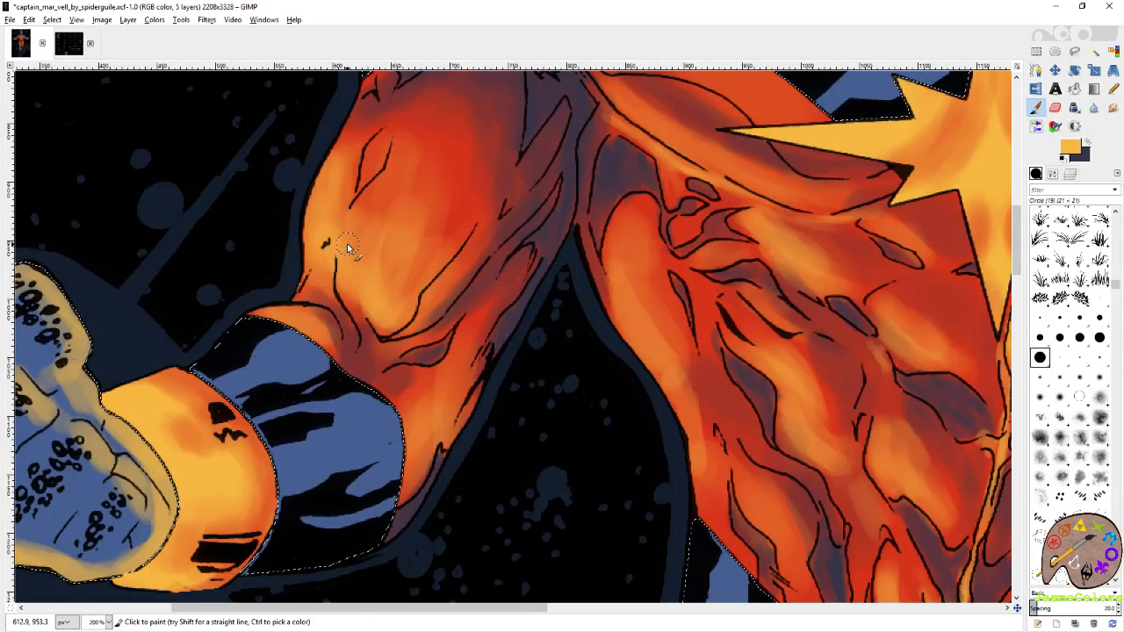
{"action": "left_click_drag", "start_coordinate": [945, 341], "coordinate": [670, 354]}
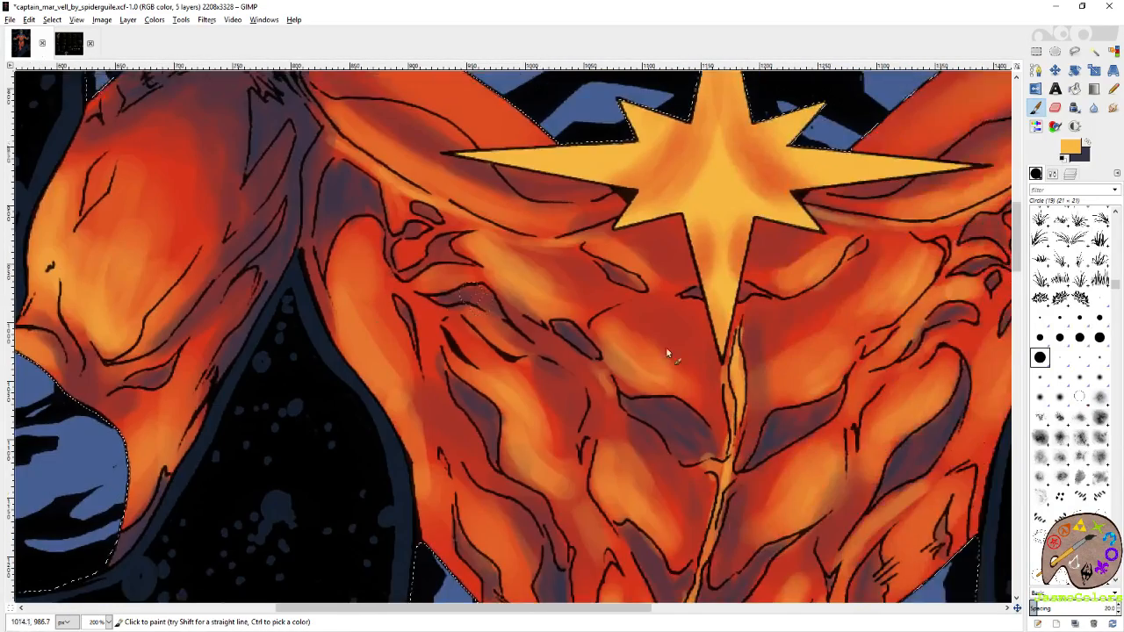
{"action": "left_click_drag", "start_coordinate": [260, 357], "coordinate": [746, 264]}
{"action": "left_click", "coordinate": [1087, 141]}
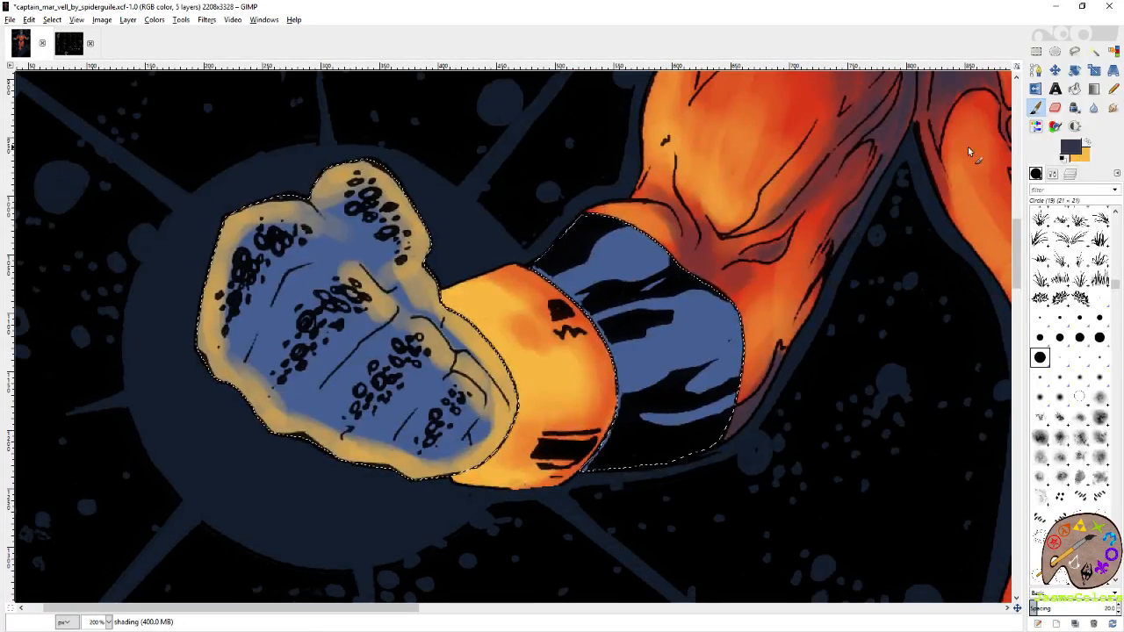
{"action": "mouse_move", "coordinate": [307, 264]}
{"action": "left_mouse_down"}
{"action": "mouse_move", "coordinate": [262, 327]}
{"action": "mouse_move", "coordinate": [279, 287]}
{"action": "mouse_move", "coordinate": [256, 308]}
{"action": "mouse_move", "coordinate": [327, 259]}
{"action": "mouse_move", "coordinate": [339, 233]}
{"action": "mouse_move", "coordinate": [357, 258]}
{"action": "mouse_move", "coordinate": [367, 253]}
{"action": "mouse_move", "coordinate": [369, 216]}
{"action": "mouse_move", "coordinate": [357, 251]}
{"action": "left_mouse_up"}
{"action": "left_click_drag", "start_coordinate": [293, 276], "coordinate": [264, 327]}
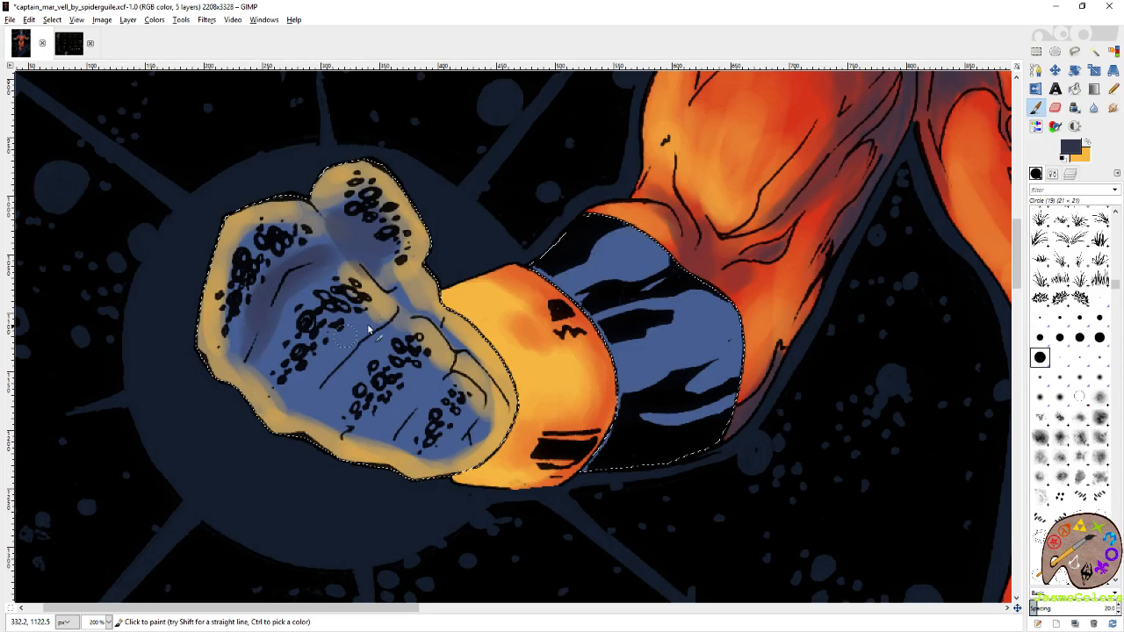
{"action": "mouse_move", "coordinate": [368, 330]}
{"action": "left_mouse_down"}
{"action": "mouse_move", "coordinate": [334, 391]}
{"action": "mouse_move", "coordinate": [422, 412]}
{"action": "mouse_move", "coordinate": [429, 398]}
{"action": "left_mouse_up"}
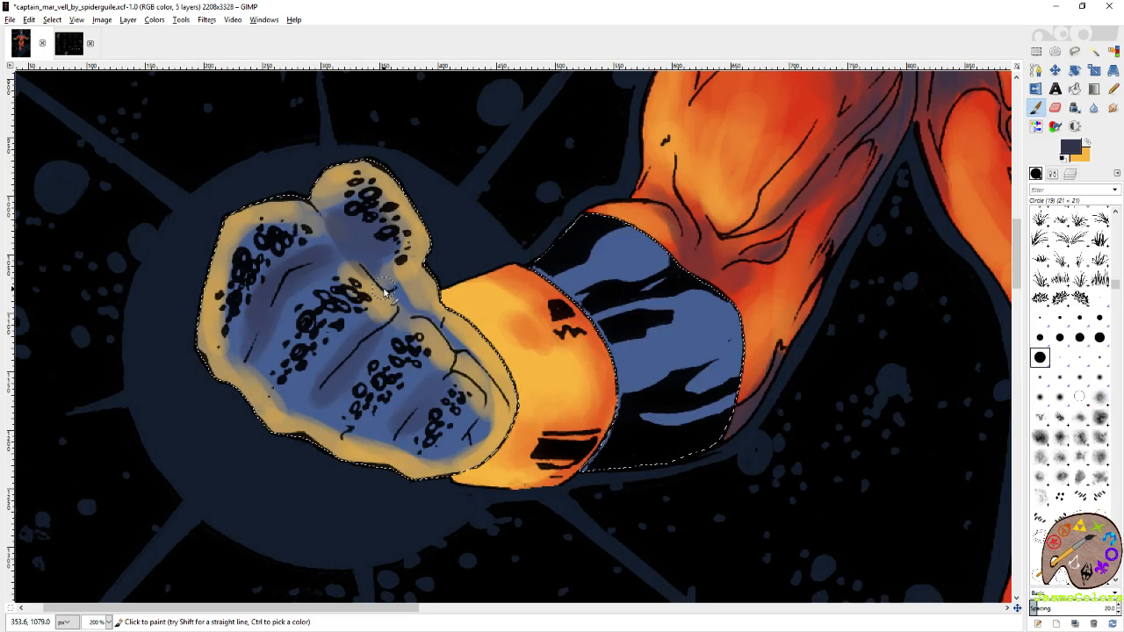
{"action": "mouse_move", "coordinate": [308, 374]}
{"action": "left_mouse_down"}
{"action": "mouse_move", "coordinate": [334, 342]}
{"action": "mouse_move", "coordinate": [296, 338]}
{"action": "mouse_move", "coordinate": [272, 355]}
{"action": "mouse_move", "coordinate": [301, 315]}
{"action": "mouse_move", "coordinate": [322, 325]}
{"action": "mouse_move", "coordinate": [305, 352]}
{"action": "mouse_move", "coordinate": [260, 281]}
{"action": "left_mouse_up"}
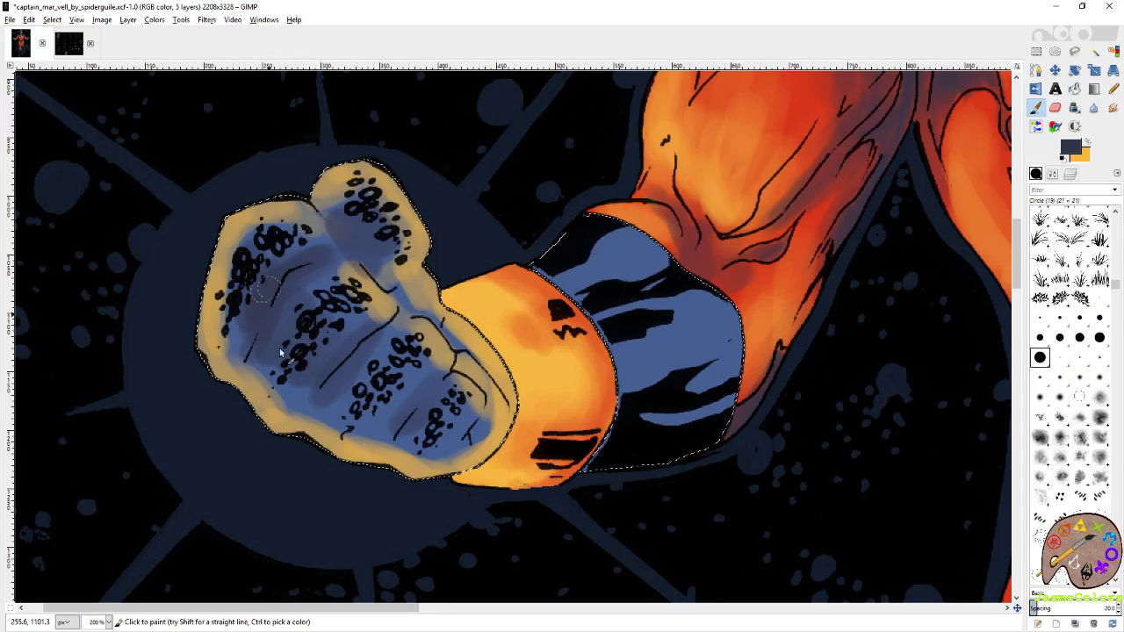
{"action": "left_click_drag", "start_coordinate": [336, 351], "coordinate": [357, 387]}
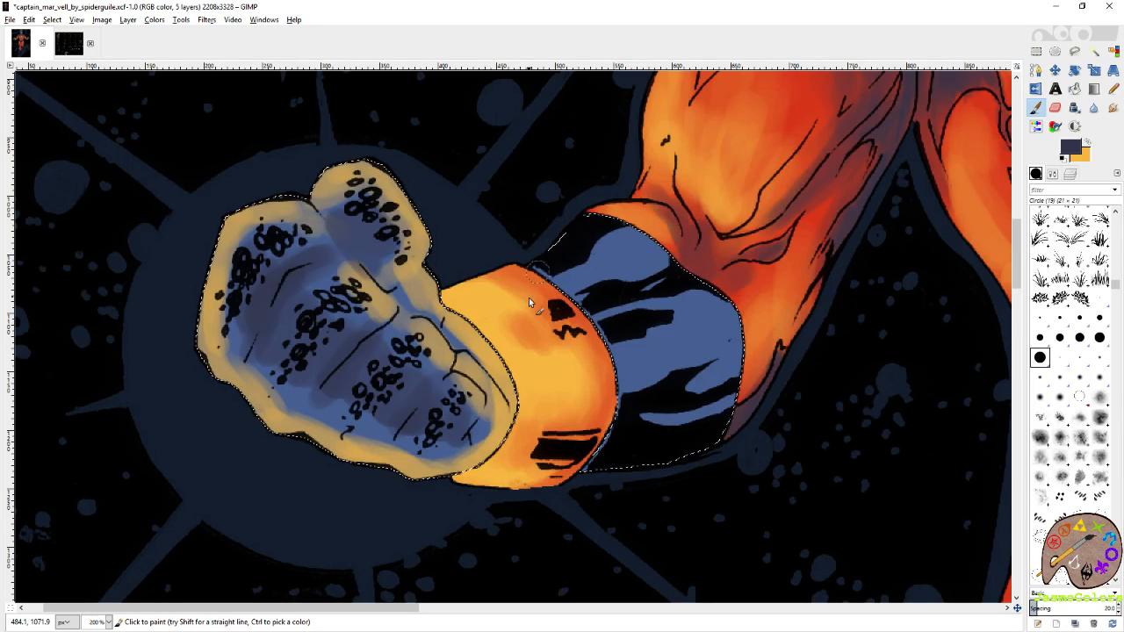
Deepen the dark purple shading in the middle of the left-hand fist and shade the blue patches of the left-hand forearm.
{"action": "mouse_move", "coordinate": [294, 302]}
{"action": "left_mouse_down"}
{"action": "mouse_move", "coordinate": [294, 339]}
{"action": "mouse_move", "coordinate": [365, 345]}
{"action": "mouse_move", "coordinate": [382, 399]}
{"action": "mouse_move", "coordinate": [429, 402]}
{"action": "left_mouse_up"}
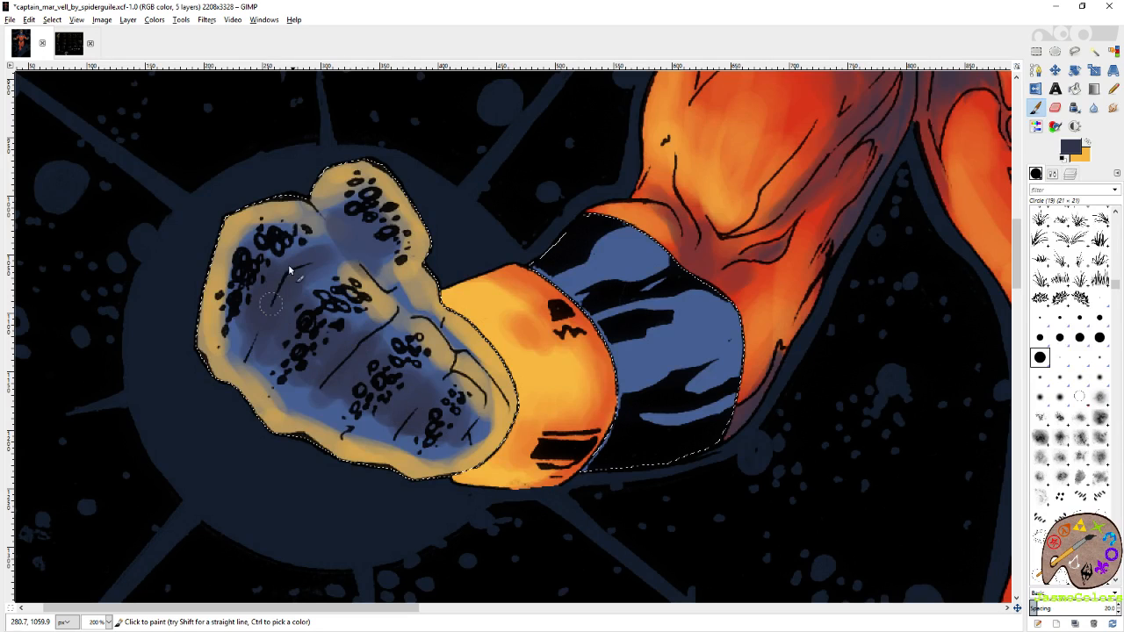
{"action": "left_click_drag", "start_coordinate": [755, 374], "coordinate": [532, 376]}
{"action": "left_click_drag", "start_coordinate": [575, 331], "coordinate": [713, 318]}
{"action": "mouse_move", "coordinate": [540, 285]}
{"action": "left_mouse_down"}
{"action": "mouse_move", "coordinate": [570, 269]}
{"action": "mouse_move", "coordinate": [619, 275]}
{"action": "mouse_move", "coordinate": [550, 297]}
{"action": "mouse_move", "coordinate": [641, 303]}
{"action": "mouse_move", "coordinate": [658, 317]}
{"action": "mouse_move", "coordinate": [654, 394]}
{"action": "left_mouse_up"}
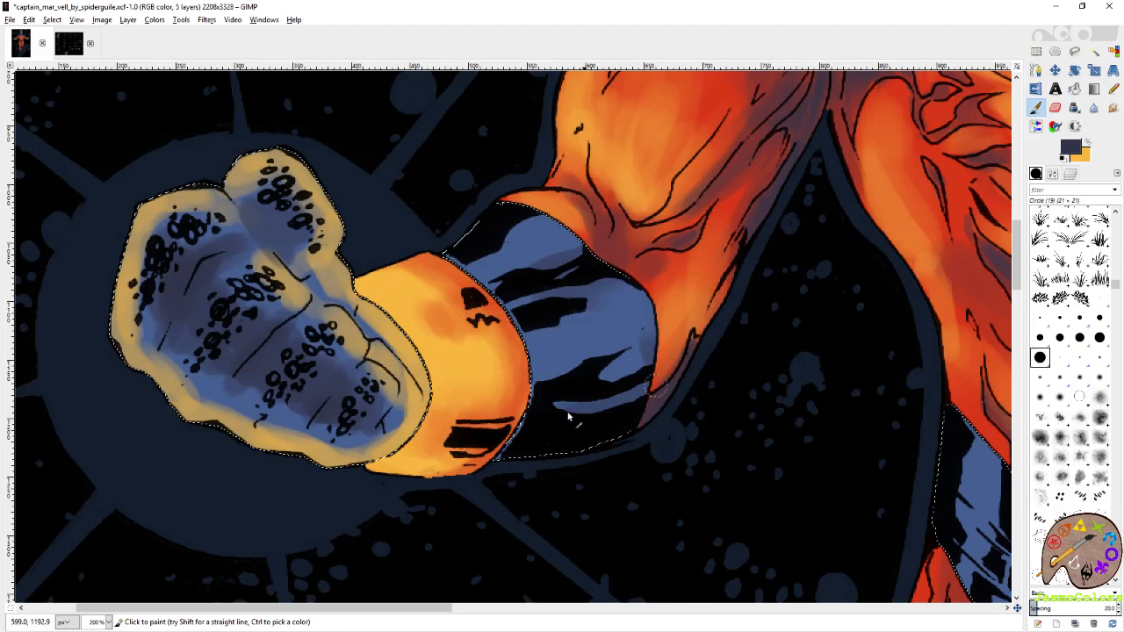
{"action": "mouse_move", "coordinate": [568, 419]}
{"action": "left_mouse_down"}
{"action": "mouse_move", "coordinate": [662, 367]}
{"action": "mouse_move", "coordinate": [679, 339]}
{"action": "left_mouse_up"}
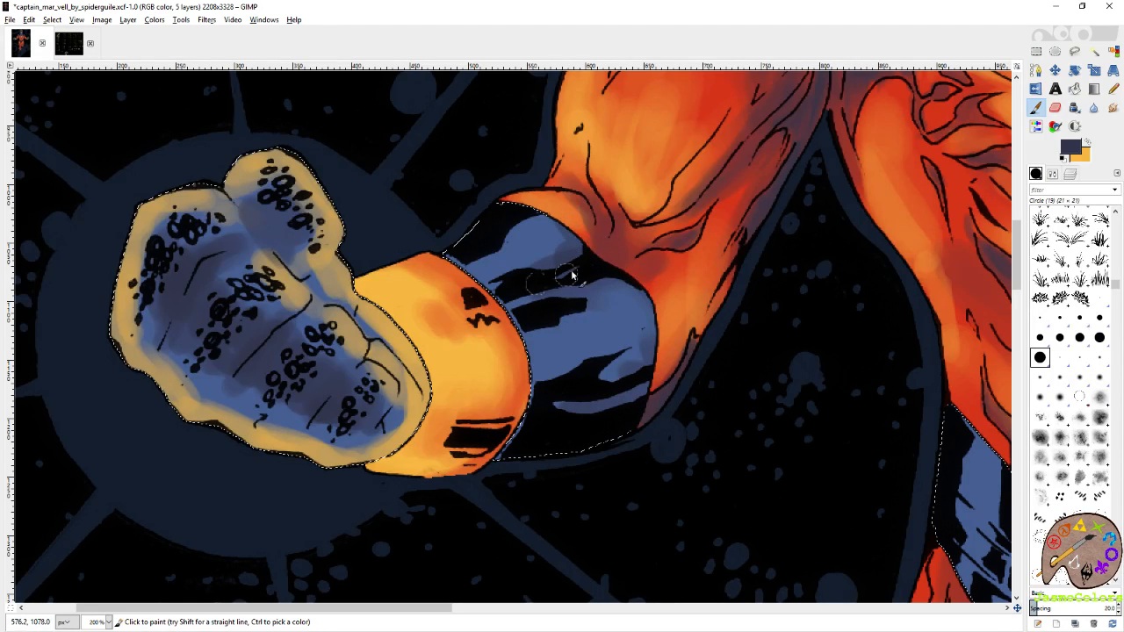
{"action": "left_click", "coordinate": [496, 338], "text": "ctrl"}
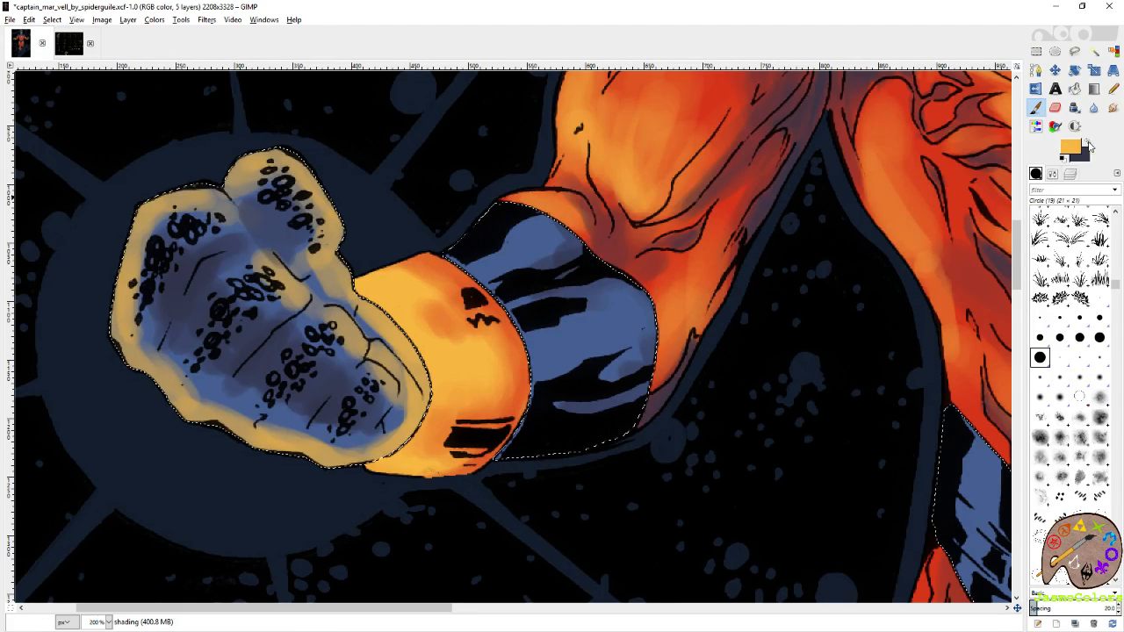
Paint yellow-orange highlights over the upper and middle blue patches of the left-hand forearm.
{"action": "mouse_move", "coordinate": [503, 266]}
{"action": "left_mouse_down"}
{"action": "mouse_move", "coordinate": [538, 246]}
{"action": "mouse_move", "coordinate": [491, 251]}
{"action": "mouse_move", "coordinate": [490, 277]}
{"action": "mouse_move", "coordinate": [523, 258]}
{"action": "mouse_move", "coordinate": [478, 299]}
{"action": "mouse_move", "coordinate": [567, 310]}
{"action": "mouse_move", "coordinate": [545, 354]}
{"action": "mouse_move", "coordinate": [573, 340]}
{"action": "mouse_move", "coordinate": [544, 328]}
{"action": "mouse_move", "coordinate": [549, 358]}
{"action": "mouse_move", "coordinate": [583, 329]}
{"action": "mouse_move", "coordinate": [593, 343]}
{"action": "mouse_move", "coordinate": [621, 341]}
{"action": "left_mouse_up"}
{"action": "mouse_move", "coordinate": [533, 329]}
{"action": "left_mouse_down"}
{"action": "mouse_move", "coordinate": [537, 360]}
{"action": "mouse_move", "coordinate": [496, 255]}
{"action": "mouse_move", "coordinate": [463, 268]}
{"action": "mouse_move", "coordinate": [535, 246]}
{"action": "mouse_move", "coordinate": [510, 260]}
{"action": "mouse_move", "coordinate": [534, 331]}
{"action": "mouse_move", "coordinate": [559, 357]}
{"action": "mouse_move", "coordinate": [584, 341]}
{"action": "left_mouse_up"}
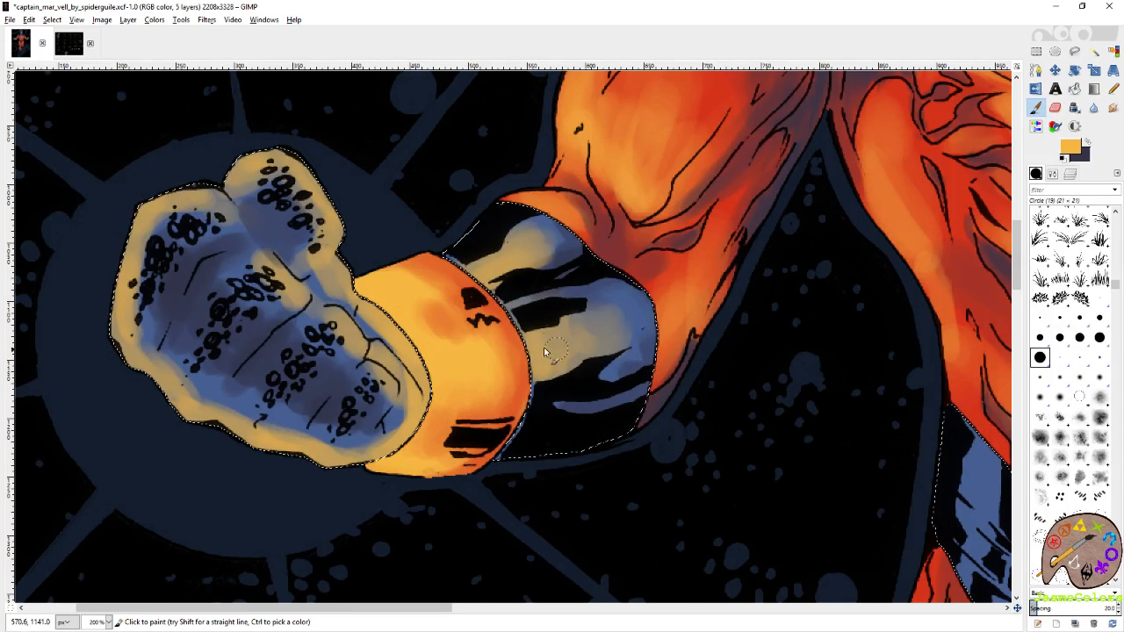
{"action": "mouse_move", "coordinate": [544, 351]}
{"action": "left_mouse_down"}
{"action": "mouse_move", "coordinate": [576, 346]}
{"action": "mouse_move", "coordinate": [572, 314]}
{"action": "mouse_move", "coordinate": [597, 348]}
{"action": "mouse_move", "coordinate": [612, 325]}
{"action": "left_mouse_up"}
Go to the right-hand forearm and paint yellow-orange highlights on its two upper blue patches.
{"action": "mouse_move", "coordinate": [988, 366]}
{"action": "left_mouse_down"}
{"action": "mouse_move", "coordinate": [639, 321]}
{"action": "mouse_move", "coordinate": [96, 351]}
{"action": "left_mouse_up"}
{"action": "left_click_drag", "start_coordinate": [982, 314], "coordinate": [580, 355]}
{"action": "left_click_drag", "start_coordinate": [649, 360], "coordinate": [593, 376]}
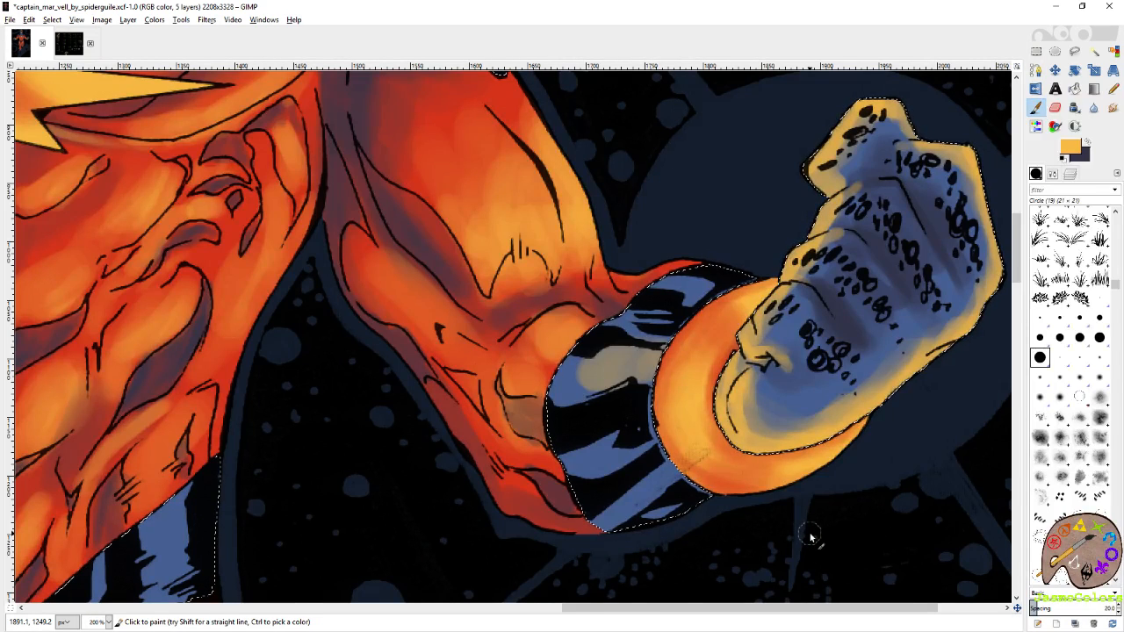
{"action": "left_click_drag", "start_coordinate": [721, 299], "coordinate": [657, 304]}
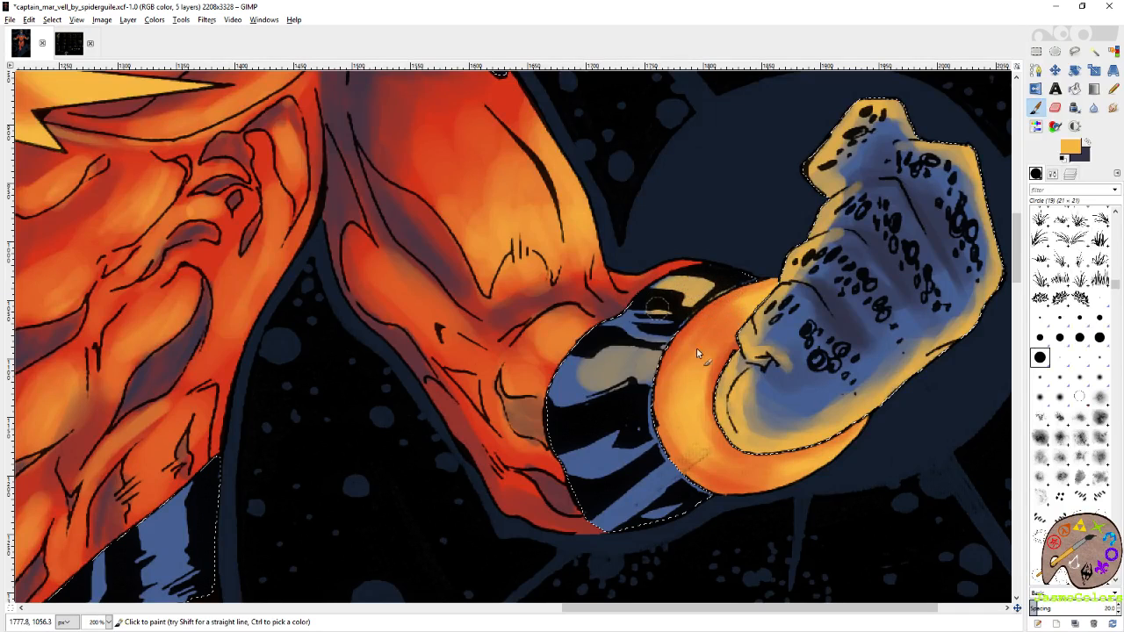
{"action": "left_click_drag", "start_coordinate": [662, 371], "coordinate": [594, 378]}
Swap to the dark purple colour and shade the edges of the blue patches on the right-hand forearm.
{"action": "left_click", "coordinate": [1087, 142]}
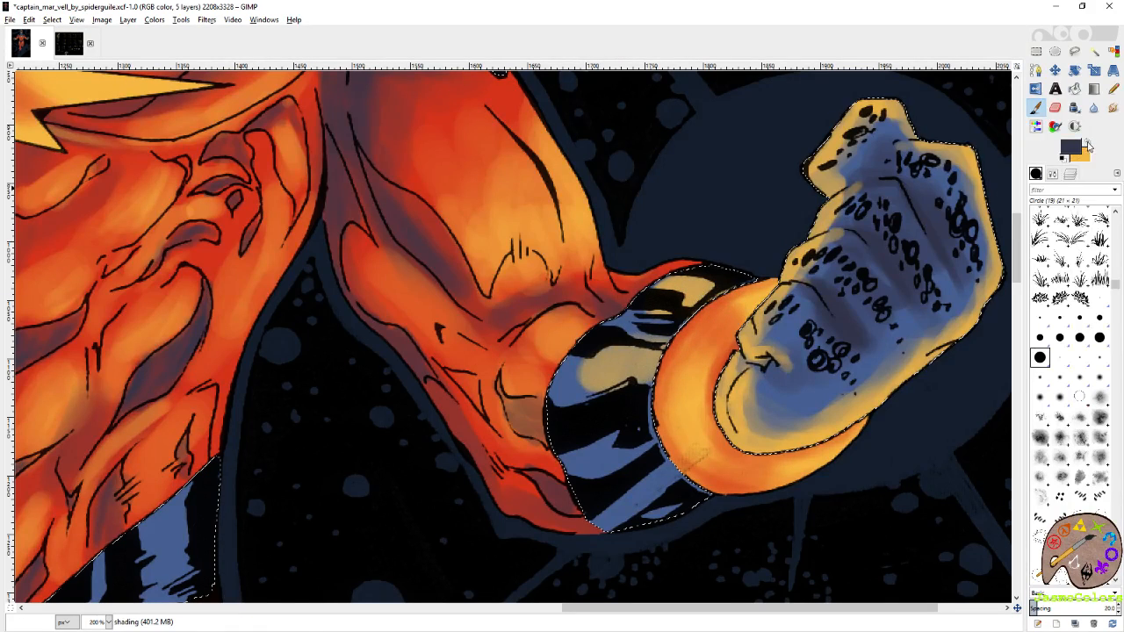
{"action": "left_click_drag", "start_coordinate": [677, 344], "coordinate": [620, 322]}
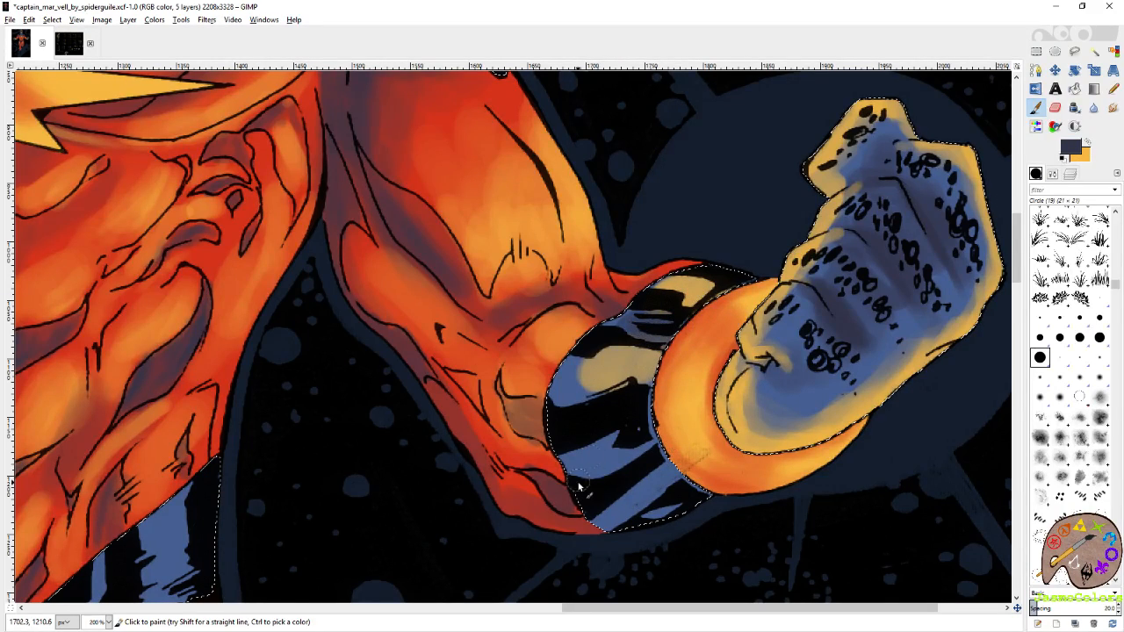
{"action": "mouse_move", "coordinate": [601, 481]}
{"action": "left_mouse_down"}
{"action": "mouse_move", "coordinate": [584, 517]}
{"action": "mouse_move", "coordinate": [618, 502]}
{"action": "left_mouse_up"}
{"action": "left_click_drag", "start_coordinate": [597, 450], "coordinate": [565, 468]}
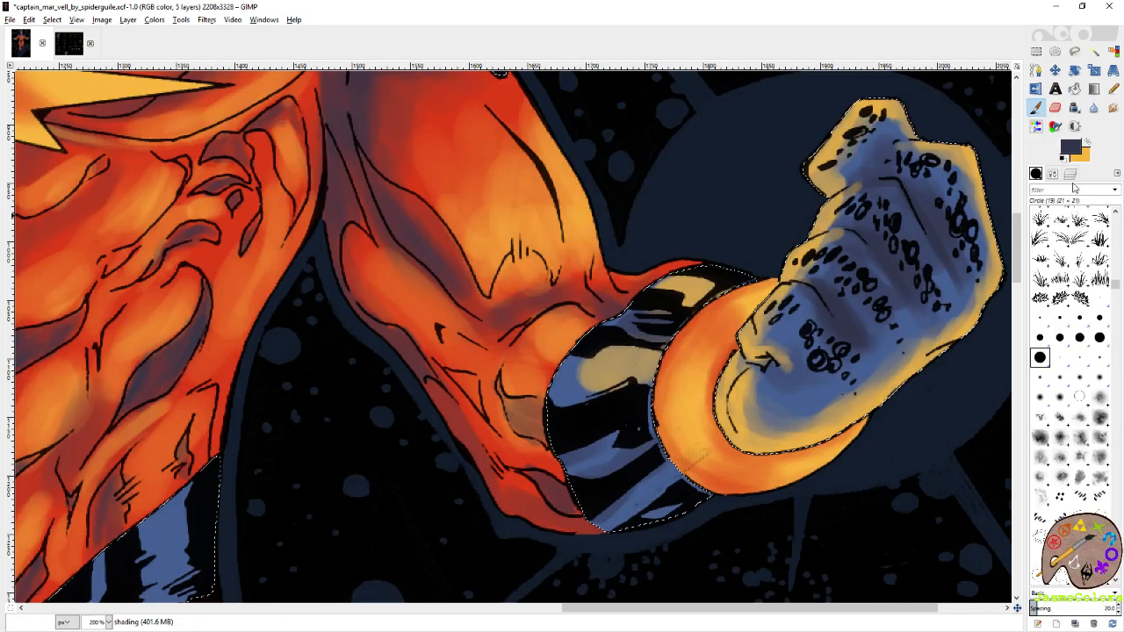
Swap back to yellow-orange, extend the middle highlight of the right-hand forearm and highlight its lowest blue stripes.
{"action": "left_click", "coordinate": [1087, 143]}
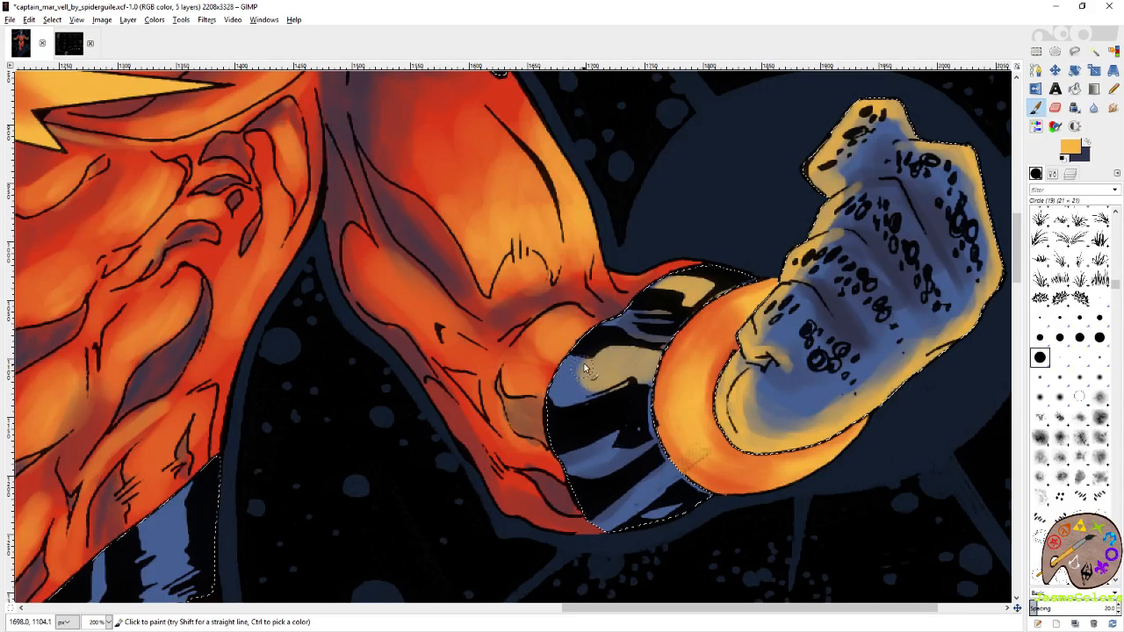
{"action": "mouse_move", "coordinate": [583, 369]}
{"action": "left_mouse_down"}
{"action": "mouse_move", "coordinate": [566, 395]}
{"action": "mouse_move", "coordinate": [605, 387]}
{"action": "left_mouse_up"}
{"action": "mouse_move", "coordinate": [672, 461]}
{"action": "left_mouse_down"}
{"action": "mouse_move", "coordinate": [643, 502]}
{"action": "mouse_move", "coordinate": [707, 496]}
{"action": "left_mouse_up"}
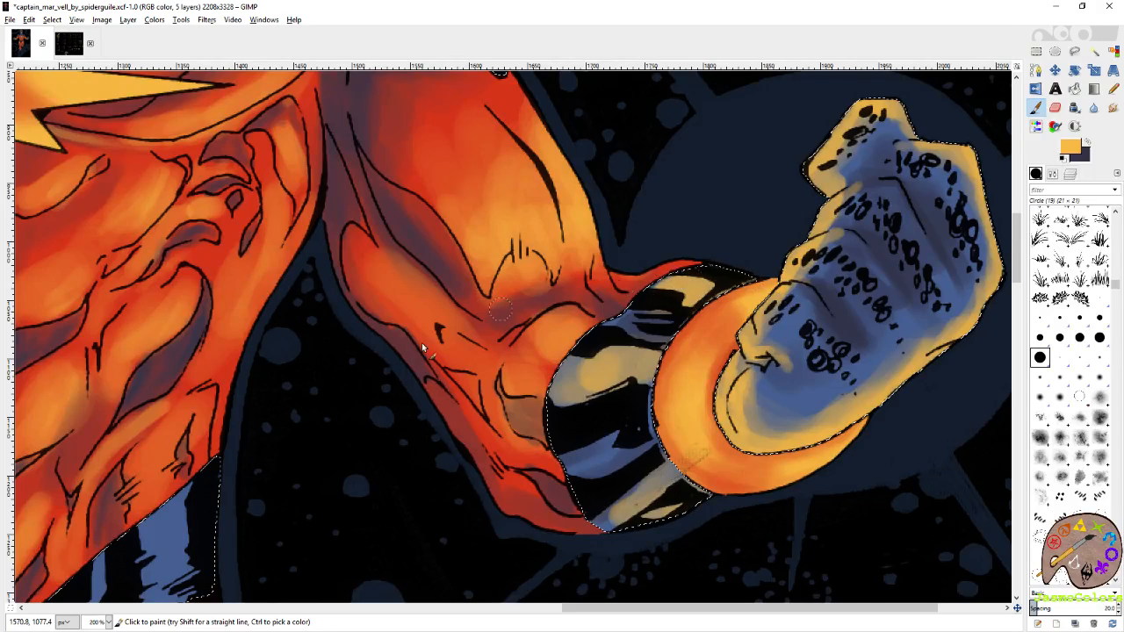
Return to the left-hand forearm, touch up the yellow-orange highlight along the cuff edge, and save the image.
{"action": "left_click_drag", "start_coordinate": [105, 372], "coordinate": [765, 363]}
{"action": "left_click_drag", "start_coordinate": [249, 368], "coordinate": [957, 338]}
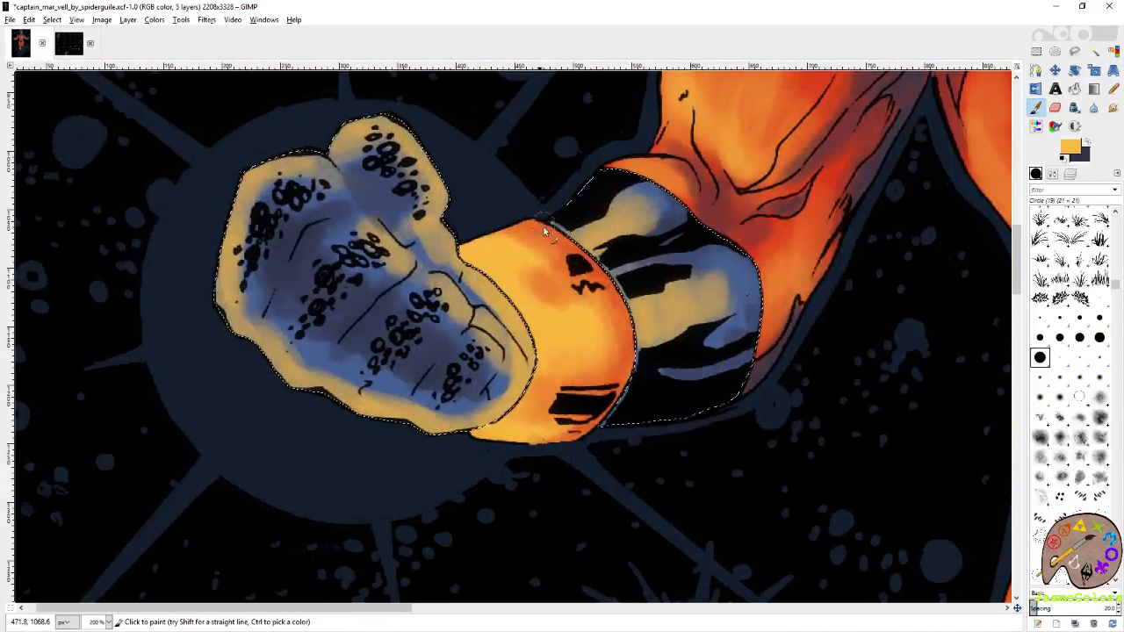
{"action": "mouse_move", "coordinate": [556, 231]}
{"action": "left_mouse_down"}
{"action": "mouse_move", "coordinate": [586, 213]}
{"action": "mouse_move", "coordinate": [655, 211]}
{"action": "mouse_move", "coordinate": [592, 213]}
{"action": "mouse_move", "coordinate": [571, 240]}
{"action": "left_mouse_up"}
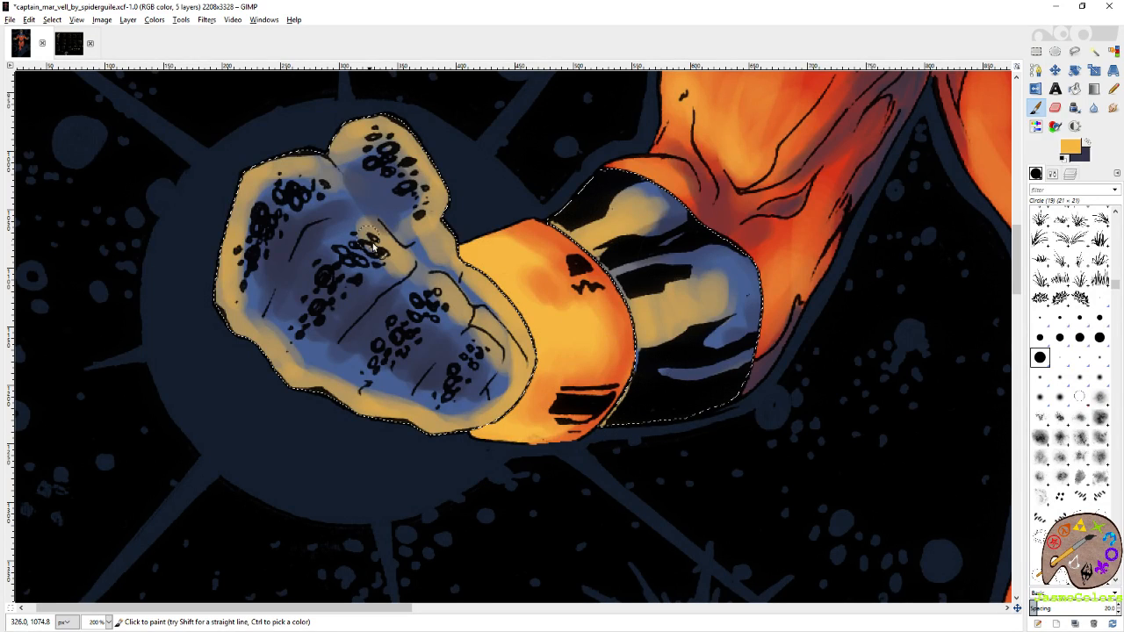
{"action": "left_click", "coordinate": [1114, 51]}
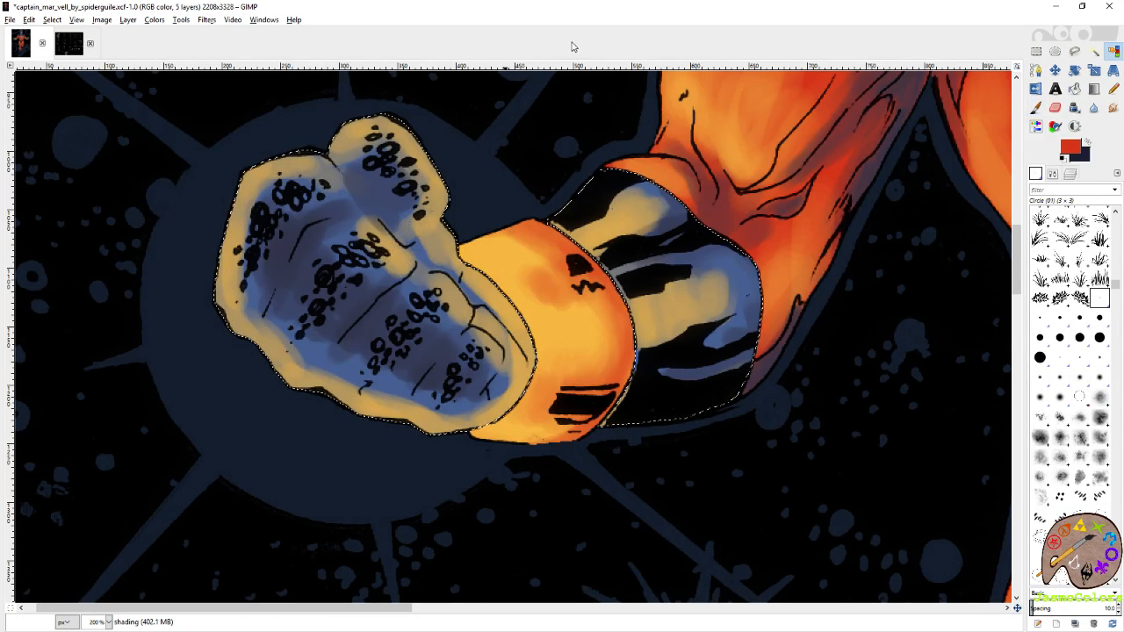
{"action": "scroll", "coordinate": [399, 242], "scroll_direction": "down", "scroll_amount": 5}
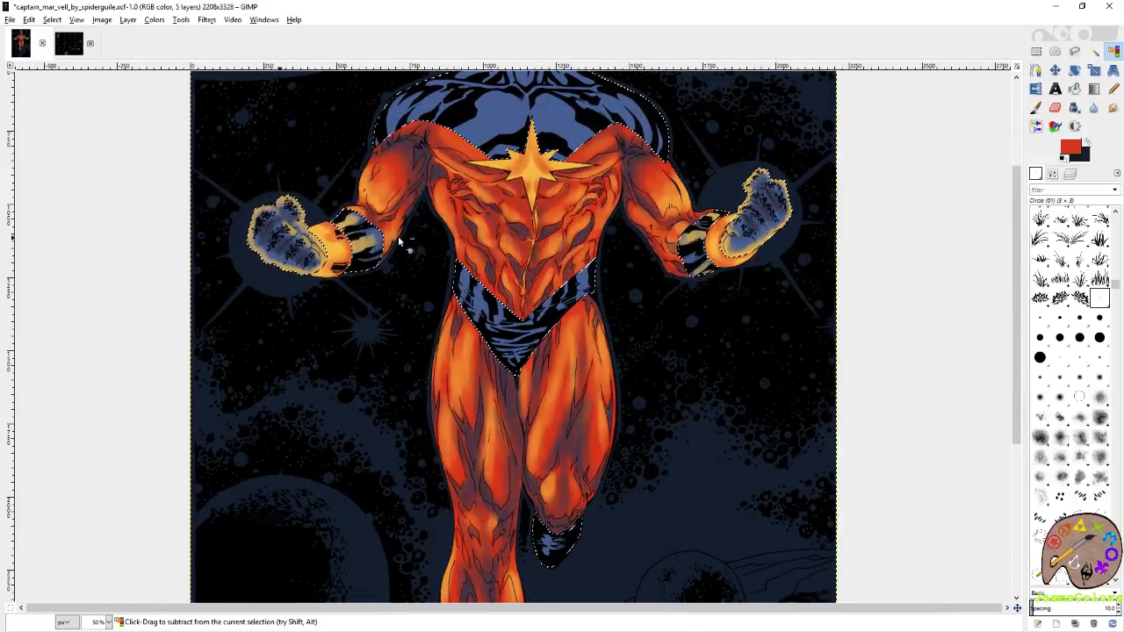
{"action": "key", "text": "ctrl+s"}
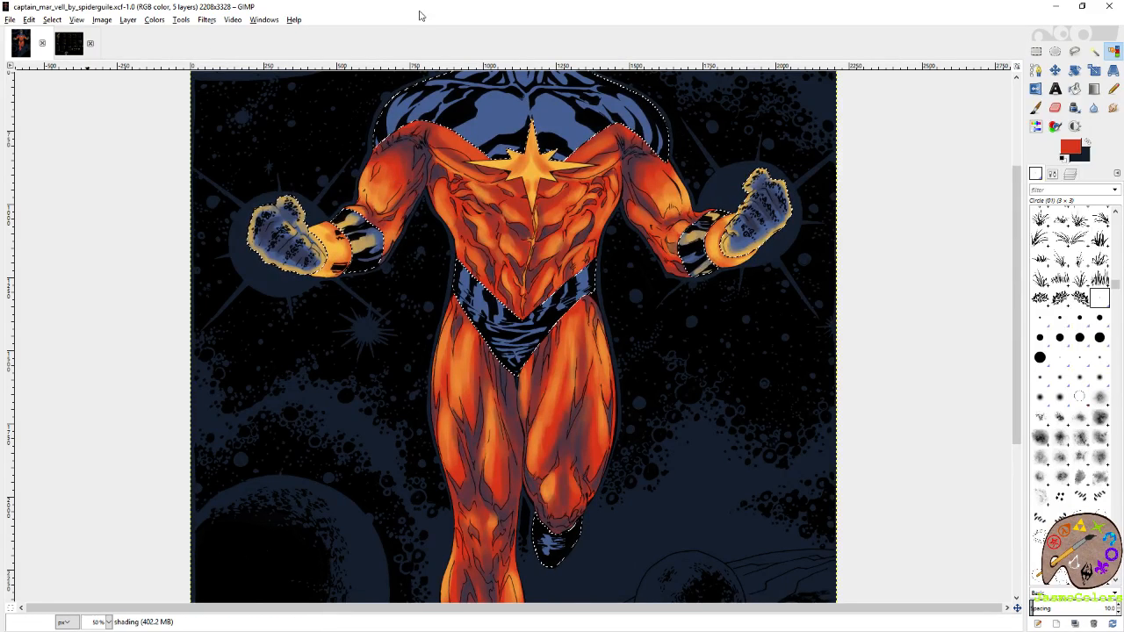
{"action": "scroll", "coordinate": [213, 225], "scroll_direction": "up", "scroll_amount": 2}
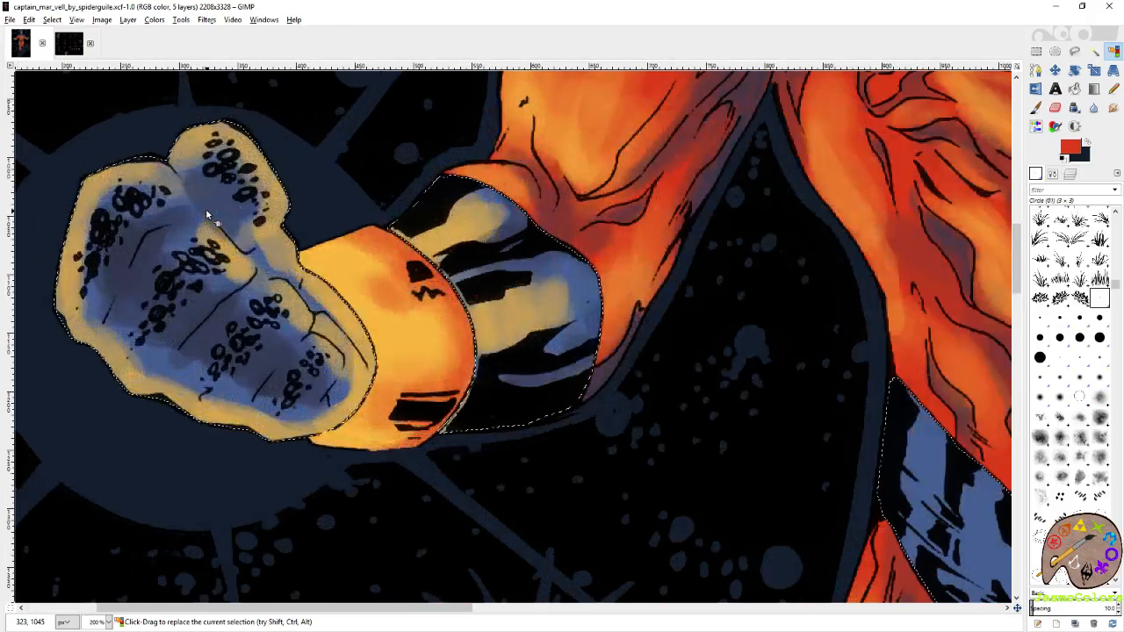
{"action": "key", "text": "p"}
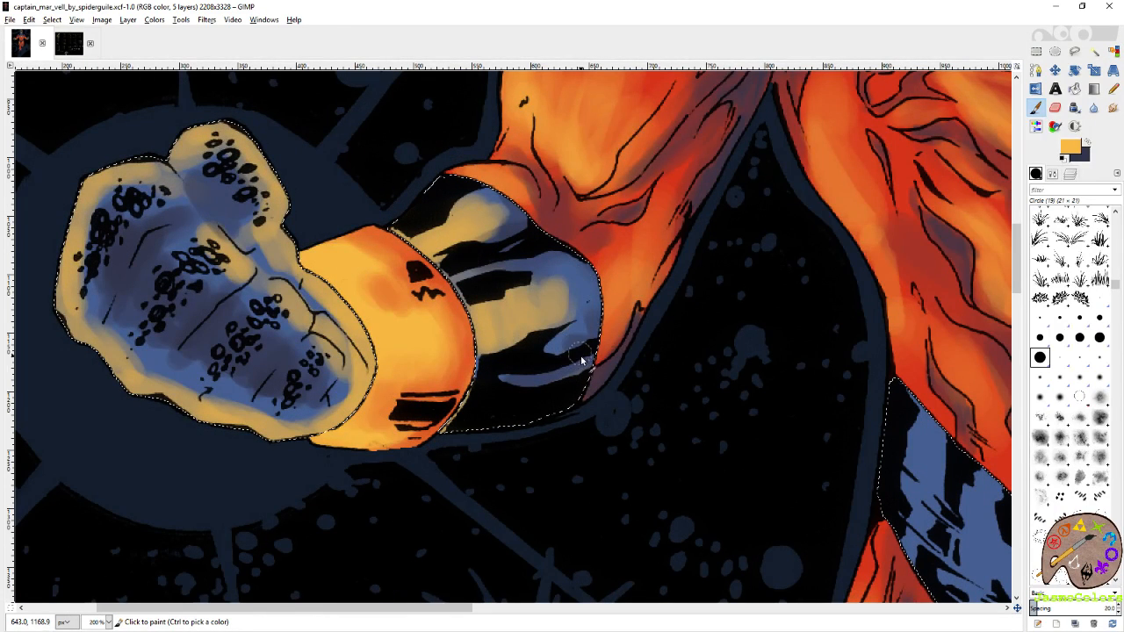
{"action": "left_click_drag", "start_coordinate": [585, 287], "coordinate": [569, 361]}
{"action": "key", "text": "ctrl+z"}
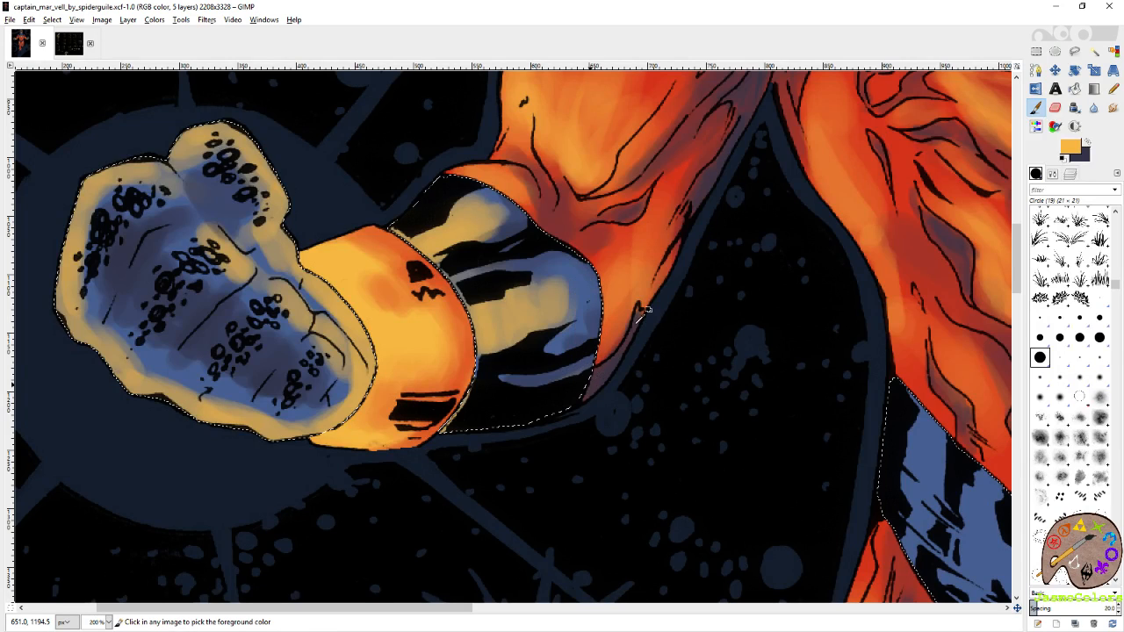
Clear the selection to check the shading on the whole figure, and undo the deselection.
{"action": "key", "text": "shift+o"}
{"action": "scroll", "coordinate": [601, 253], "scroll_direction": "down", "scroll_amount": 3}
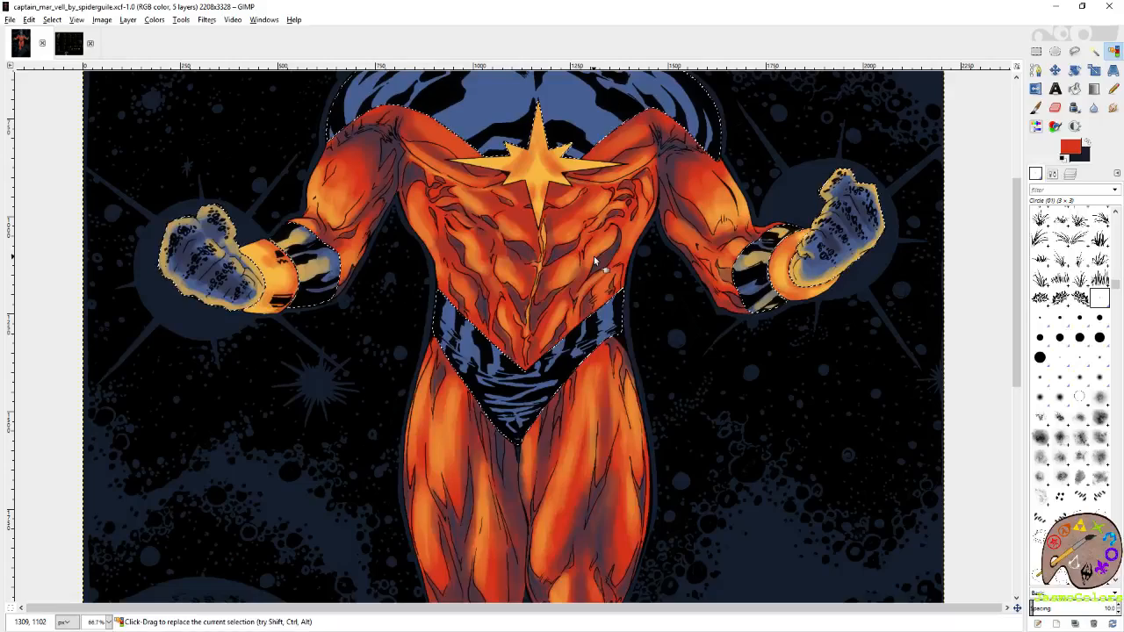
{"action": "scroll", "coordinate": [187, 242], "scroll_direction": "up", "scroll_amount": 4}
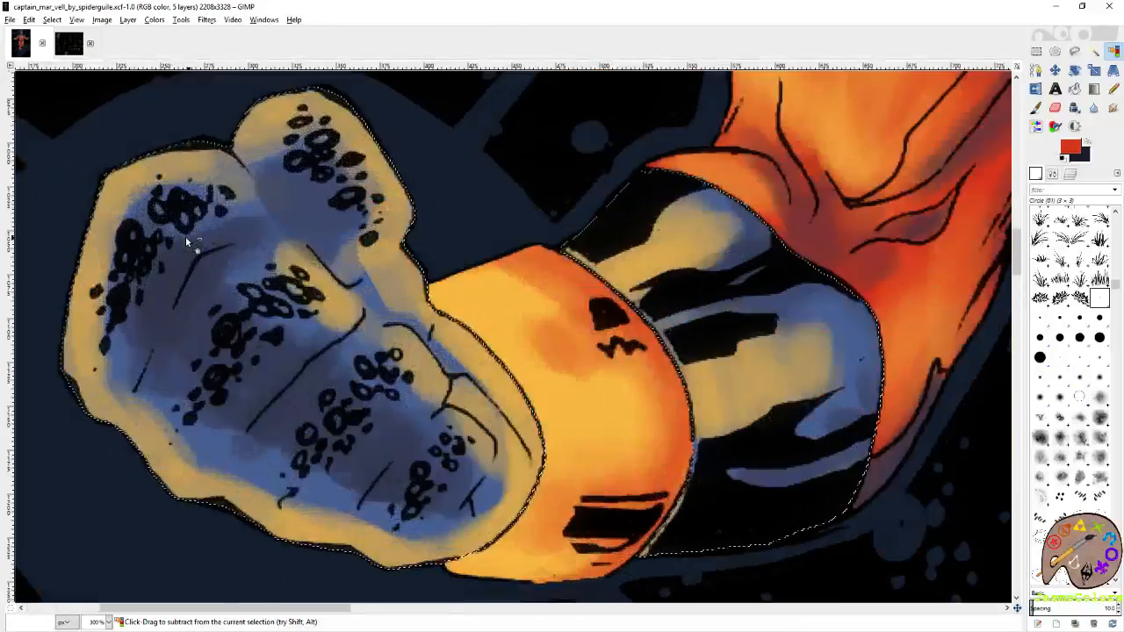
{"action": "scroll", "coordinate": [187, 241], "scroll_direction": "down", "scroll_amount": 5}
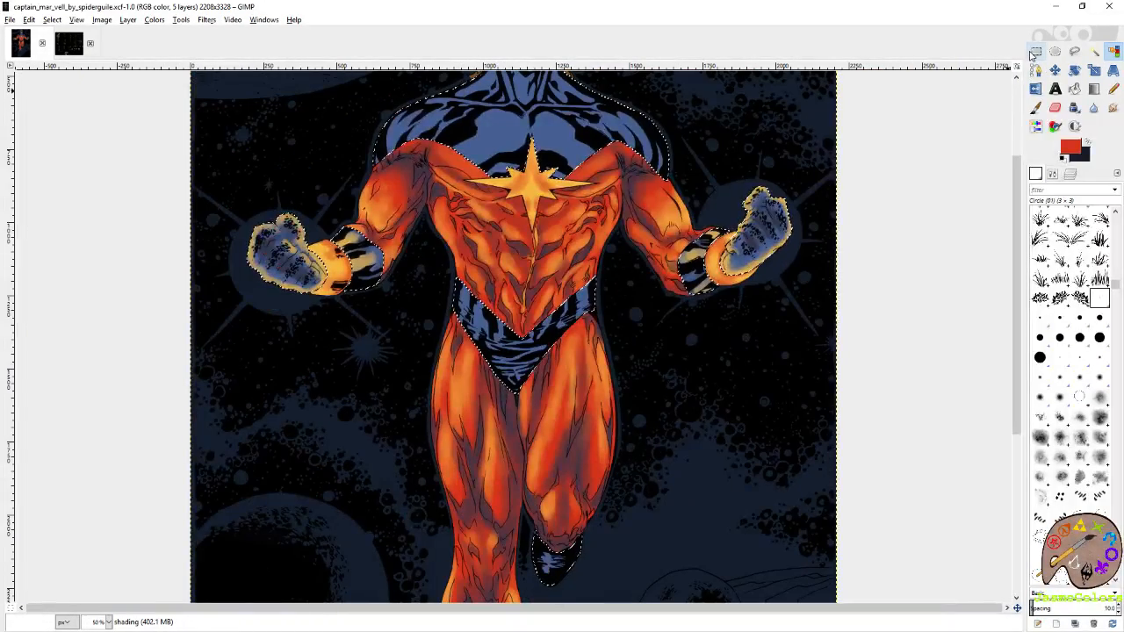
{"action": "left_click", "coordinate": [1036, 51]}
{"action": "key", "text": "ctrl+shift+a"}
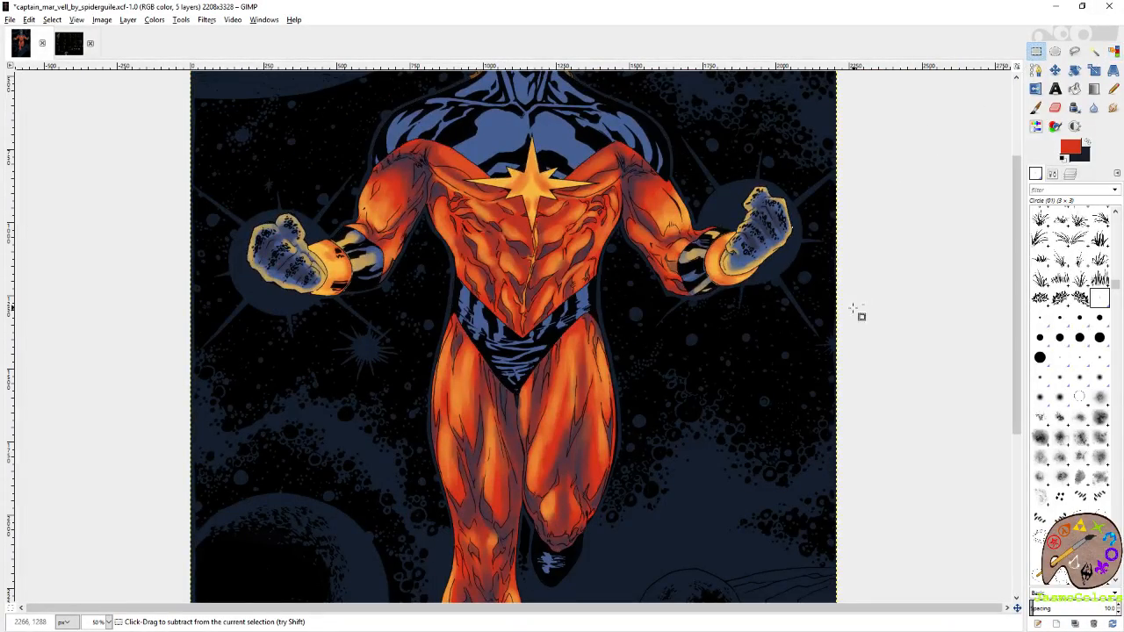
{"action": "scroll", "coordinate": [853, 309], "scroll_direction": "down", "scroll_amount": 1}
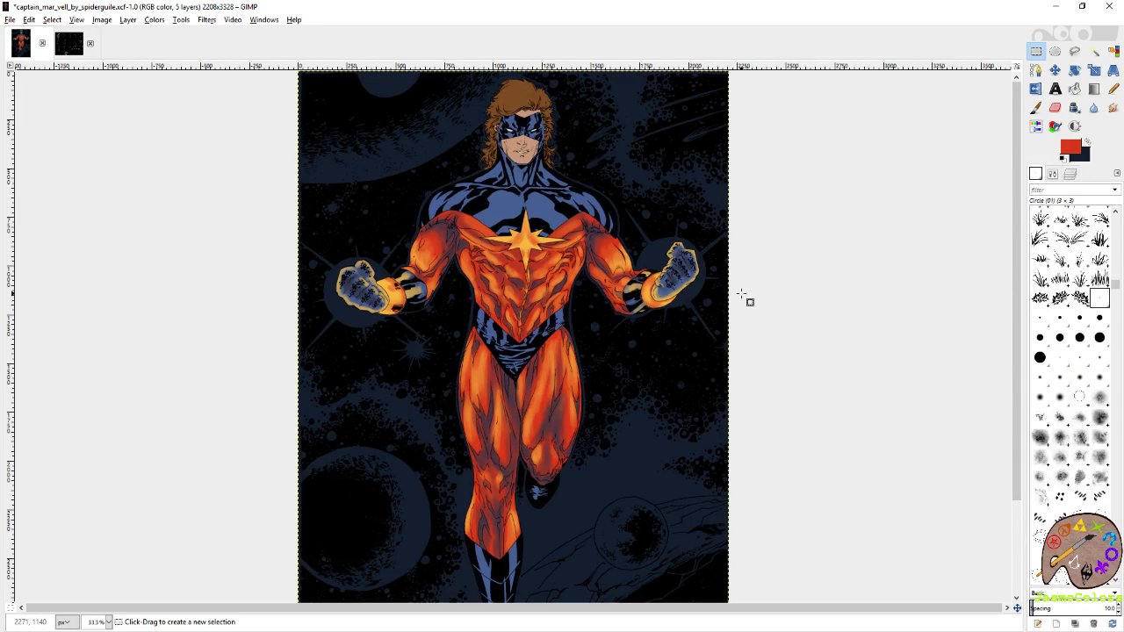
{"action": "key", "text": "ctrl+z"}
{"action": "scroll", "coordinate": [790, 303], "scroll_direction": "up", "scroll_amount": 6}
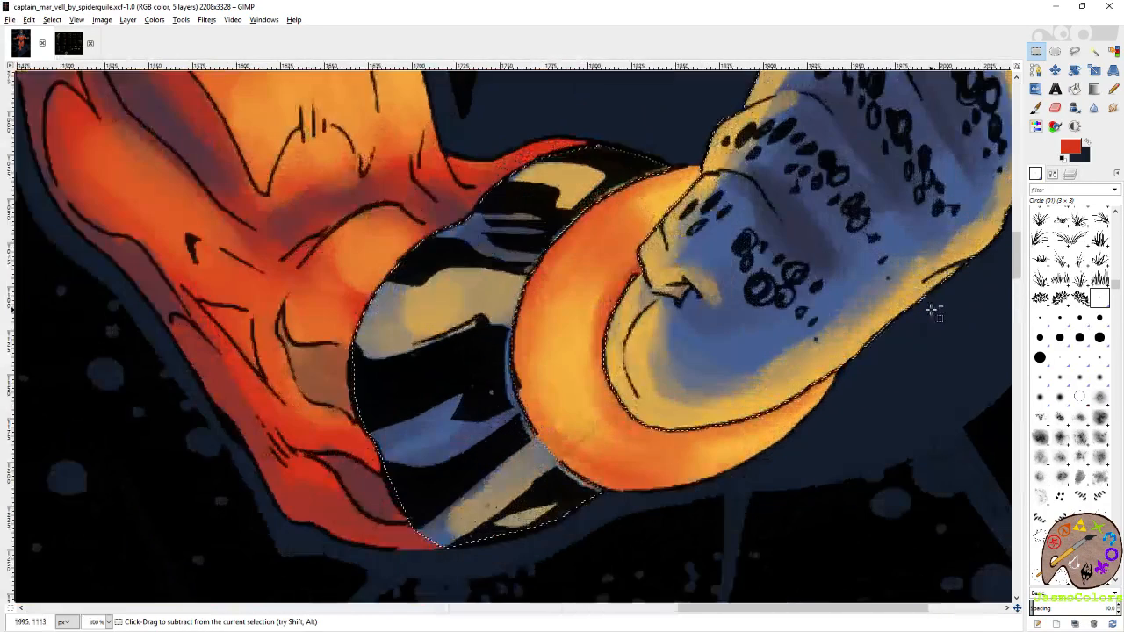
Widen the yellow-orange highlights inside the cuff end, finger edges and thumb of the right-hand fist with the Paintbrush.
{"action": "left_click", "coordinate": [1036, 107]}
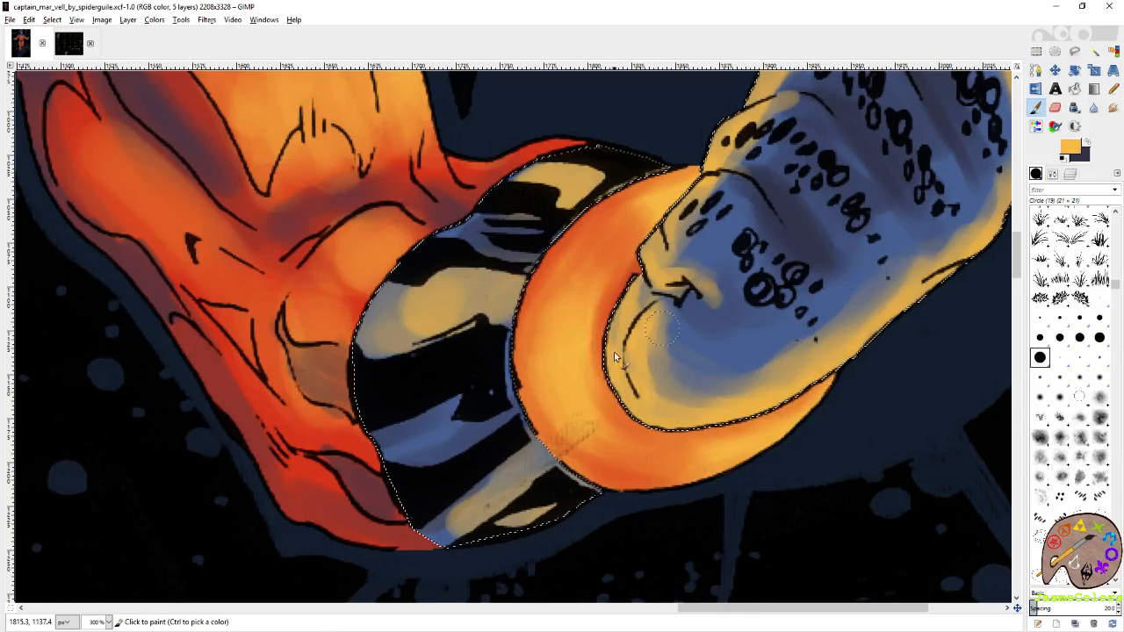
{"action": "left_click_drag", "start_coordinate": [660, 343], "coordinate": [694, 396]}
{"action": "left_click_drag", "start_coordinate": [694, 210], "coordinate": [709, 189]}
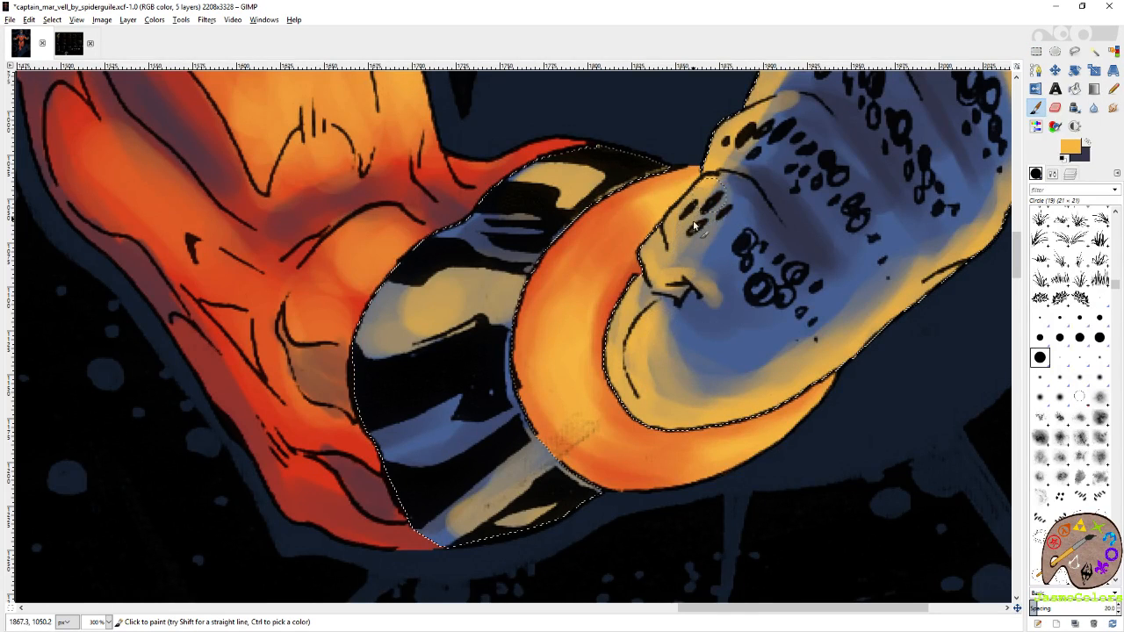
{"action": "mouse_move", "coordinate": [759, 138]}
{"action": "left_mouse_down"}
{"action": "mouse_move", "coordinate": [628, 293]}
{"action": "mouse_move", "coordinate": [680, 209]}
{"action": "left_mouse_up"}
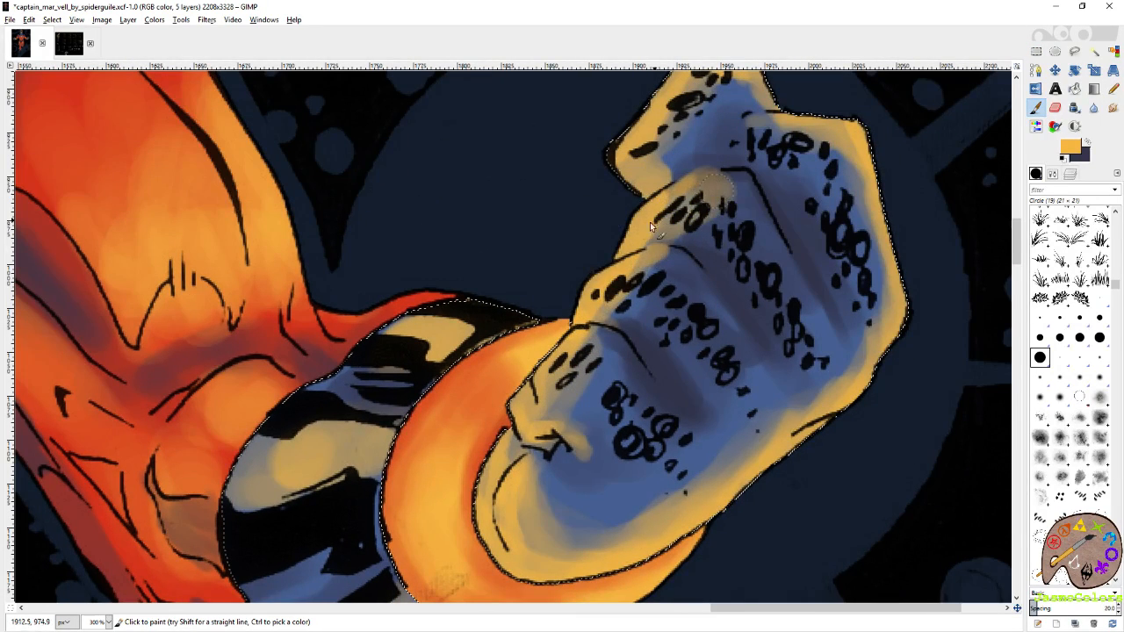
{"action": "mouse_move", "coordinate": [714, 88]}
{"action": "left_mouse_down"}
{"action": "mouse_move", "coordinate": [662, 201]}
{"action": "mouse_move", "coordinate": [646, 195]}
{"action": "mouse_move", "coordinate": [612, 244]}
{"action": "left_mouse_up"}
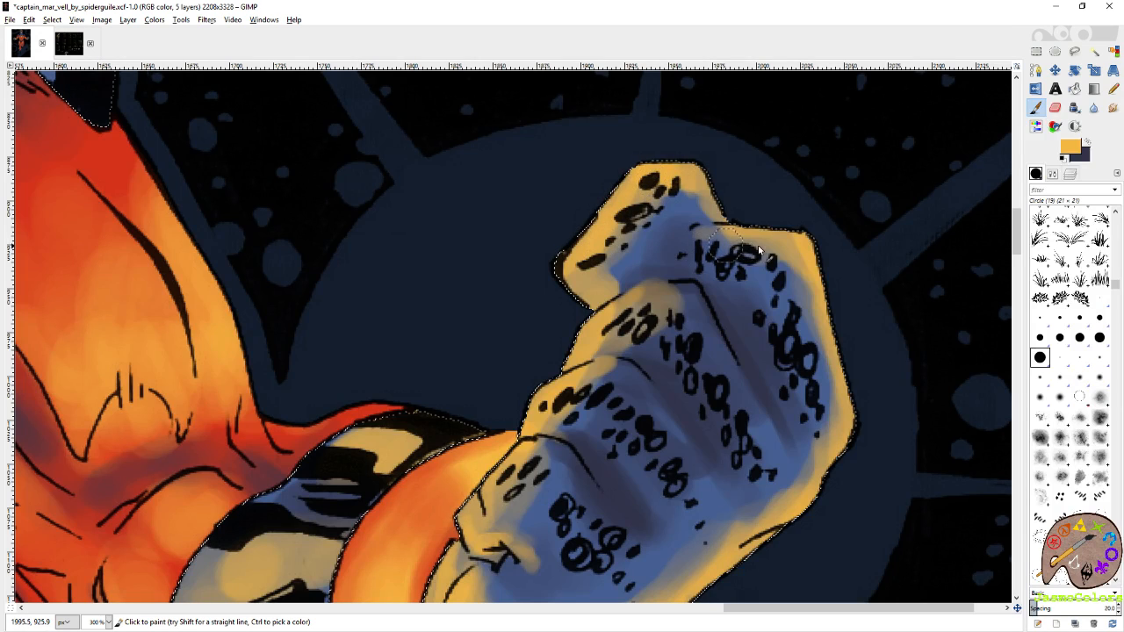
Blend more yellow-orange along the outer knuckle edge and finger tops of the right-hand fist.
{"action": "mouse_move", "coordinate": [759, 249]}
{"action": "left_mouse_down"}
{"action": "mouse_move", "coordinate": [831, 312]}
{"action": "mouse_move", "coordinate": [852, 421]}
{"action": "left_mouse_up"}
{"action": "left_click_drag", "start_coordinate": [854, 494], "coordinate": [838, 298]}
{"action": "left_click_drag", "start_coordinate": [746, 254], "coordinate": [878, 379]}
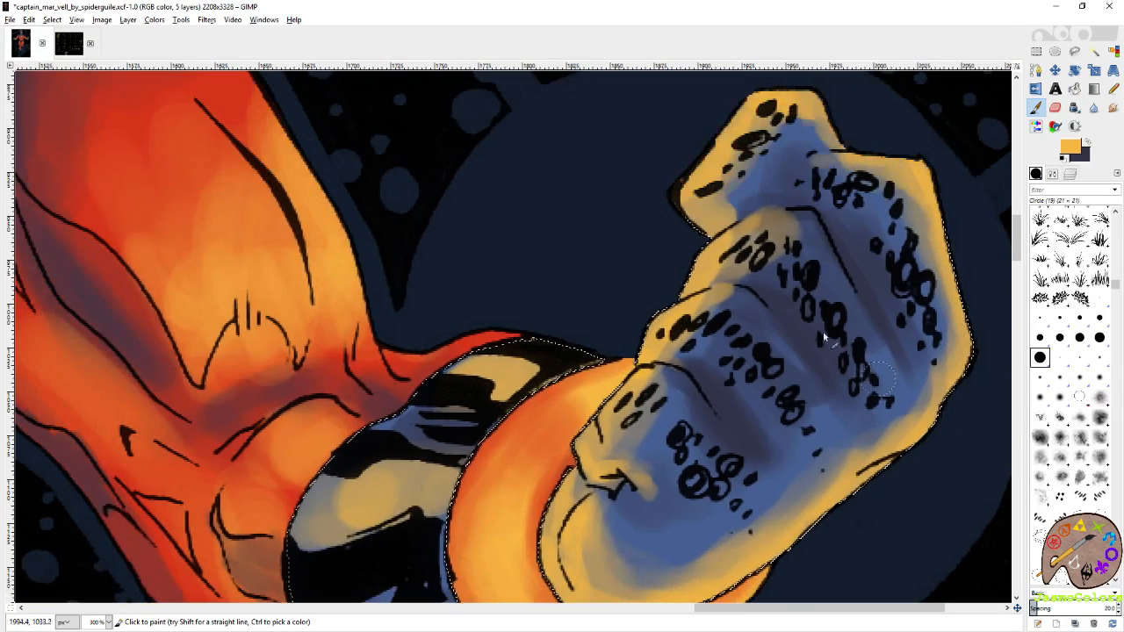
{"action": "left_click_drag", "start_coordinate": [720, 321], "coordinate": [677, 351]}
Go to the left-hand fist and build up yellow-orange highlights on its thumb side and the lower finger folds.
{"action": "left_click_drag", "start_coordinate": [405, 482], "coordinate": [980, 325]}
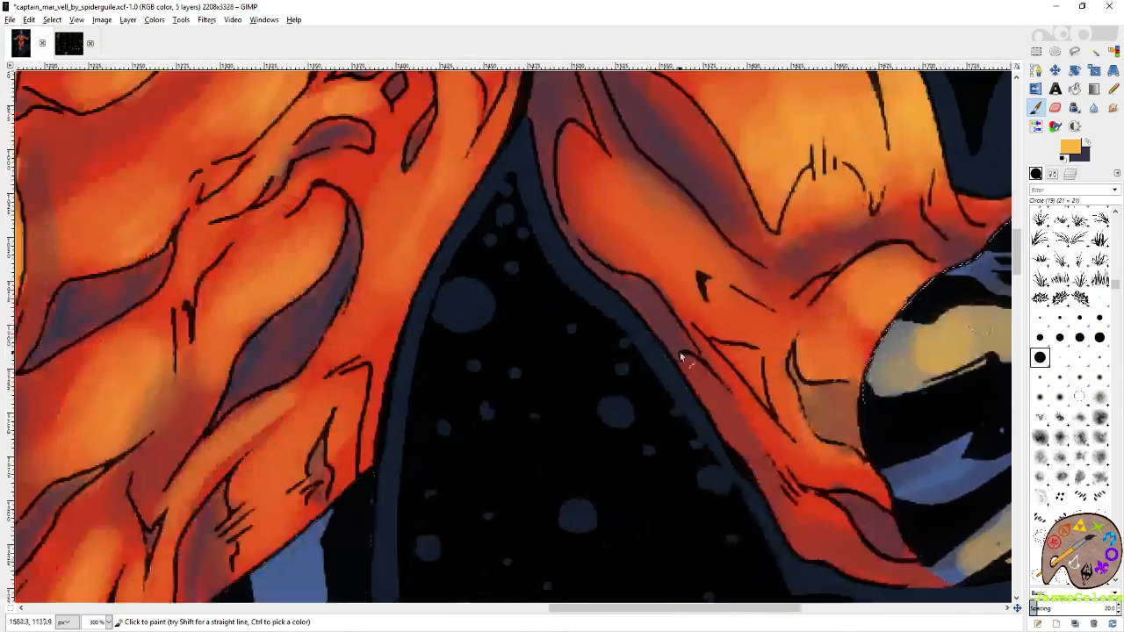
{"action": "left_click_drag", "start_coordinate": [202, 303], "coordinate": [965, 351]}
{"action": "left_click_drag", "start_coordinate": [176, 343], "coordinate": [922, 336]}
{"action": "left_click_drag", "start_coordinate": [421, 277], "coordinate": [914, 338]}
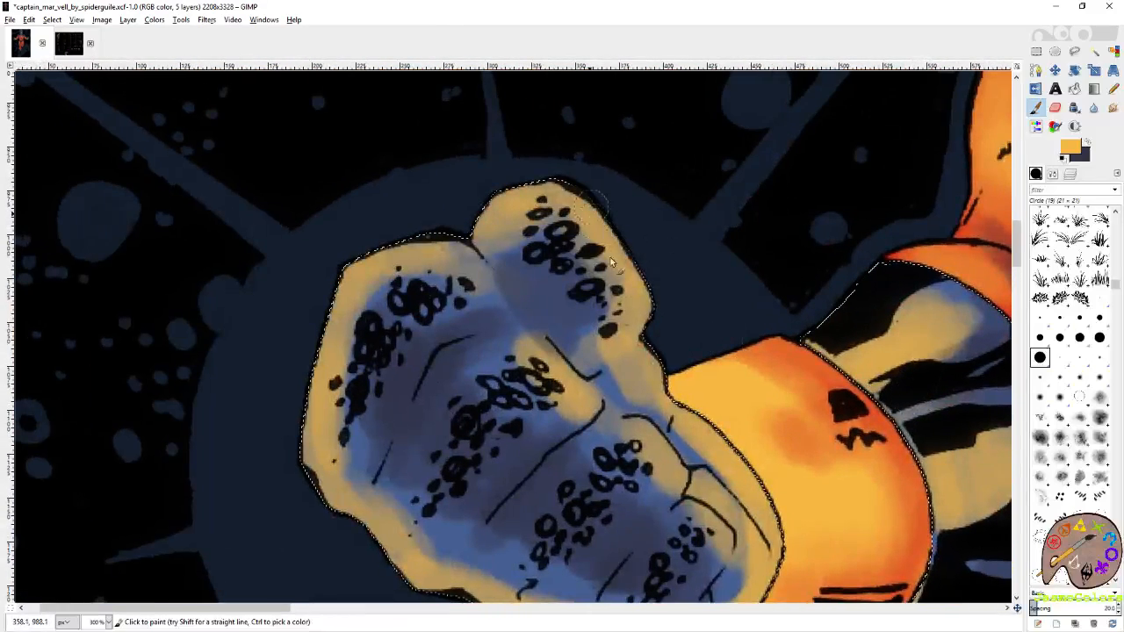
{"action": "left_click_drag", "start_coordinate": [612, 262], "coordinate": [640, 351]}
{"action": "mouse_move", "coordinate": [718, 449]}
{"action": "left_mouse_down"}
{"action": "mouse_move", "coordinate": [708, 346]}
{"action": "mouse_move", "coordinate": [693, 322]}
{"action": "left_mouse_up"}
{"action": "mouse_move", "coordinate": [643, 373]}
{"action": "left_mouse_down"}
{"action": "mouse_move", "coordinate": [679, 410]}
{"action": "mouse_move", "coordinate": [652, 392]}
{"action": "left_mouse_up"}
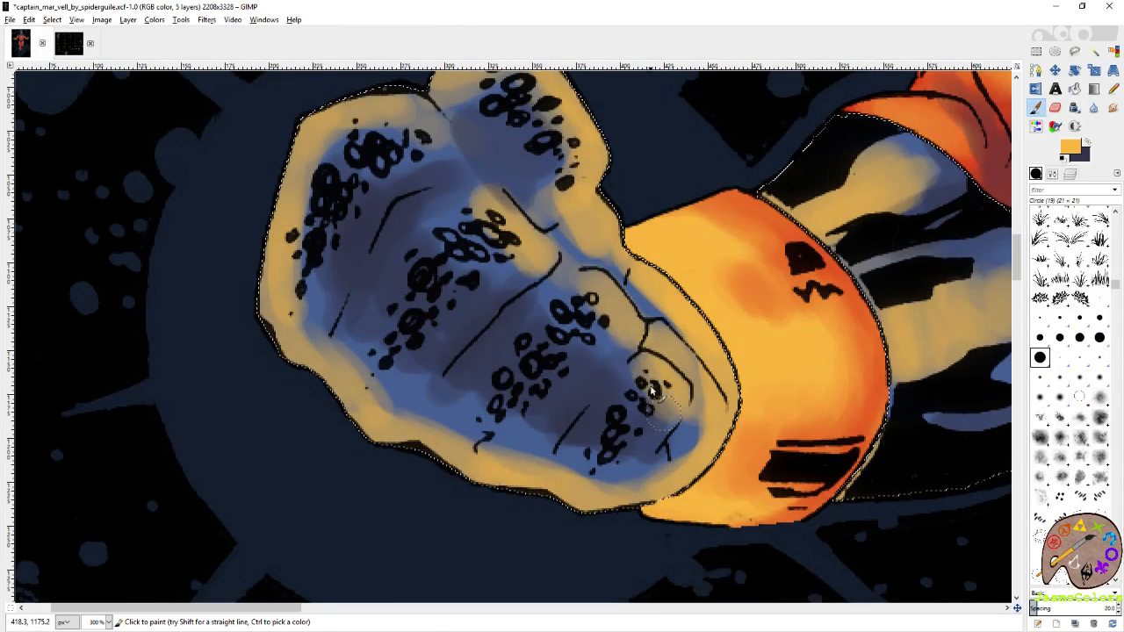
{"action": "left_click_drag", "start_coordinate": [639, 320], "coordinate": [605, 314]}
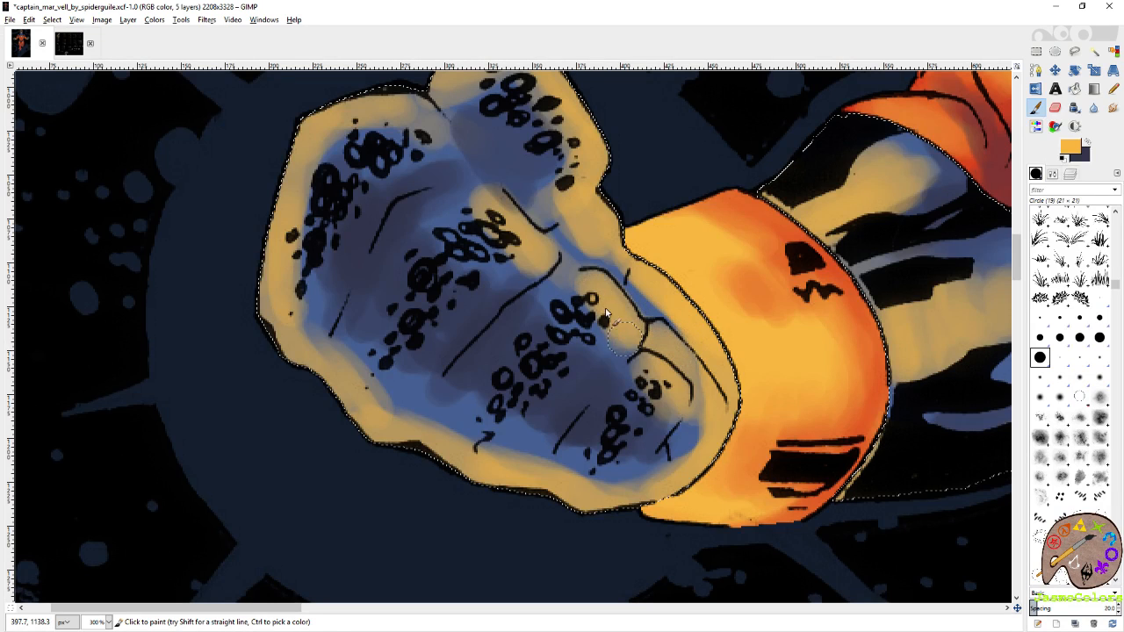
Build up the yellow-orange highlights along the outer edge of the left-hand fist with the Paintbrush.
{"action": "mouse_move", "coordinate": [513, 225]}
{"action": "left_mouse_down"}
{"action": "mouse_move", "coordinate": [621, 367]}
{"action": "mouse_move", "coordinate": [628, 395]}
{"action": "mouse_move", "coordinate": [602, 353]}
{"action": "mouse_move", "coordinate": [599, 374]}
{"action": "left_mouse_up"}
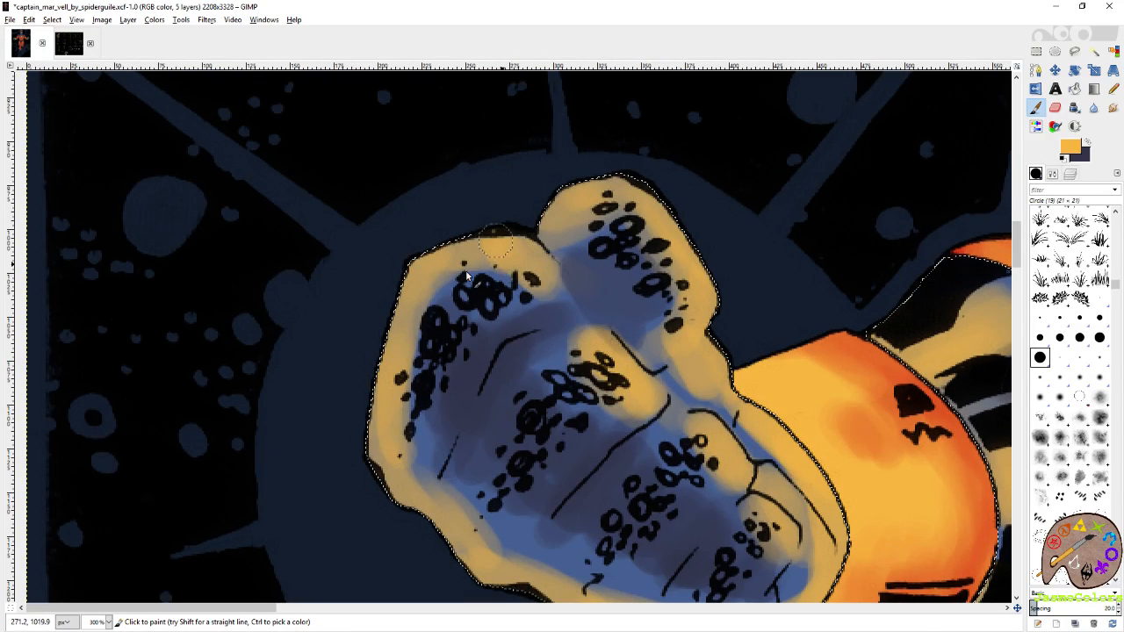
{"action": "mouse_move", "coordinate": [466, 277]}
{"action": "left_mouse_down"}
{"action": "mouse_move", "coordinate": [395, 318]}
{"action": "mouse_move", "coordinate": [402, 393]}
{"action": "mouse_move", "coordinate": [381, 454]}
{"action": "mouse_move", "coordinate": [349, 352]}
{"action": "mouse_move", "coordinate": [290, 274]}
{"action": "mouse_move", "coordinate": [309, 320]}
{"action": "mouse_move", "coordinate": [415, 451]}
{"action": "mouse_move", "coordinate": [654, 520]}
{"action": "mouse_move", "coordinate": [750, 474]}
{"action": "mouse_move", "coordinate": [753, 449]}
{"action": "mouse_move", "coordinate": [752, 417]}
{"action": "mouse_move", "coordinate": [676, 262]}
{"action": "left_mouse_up"}
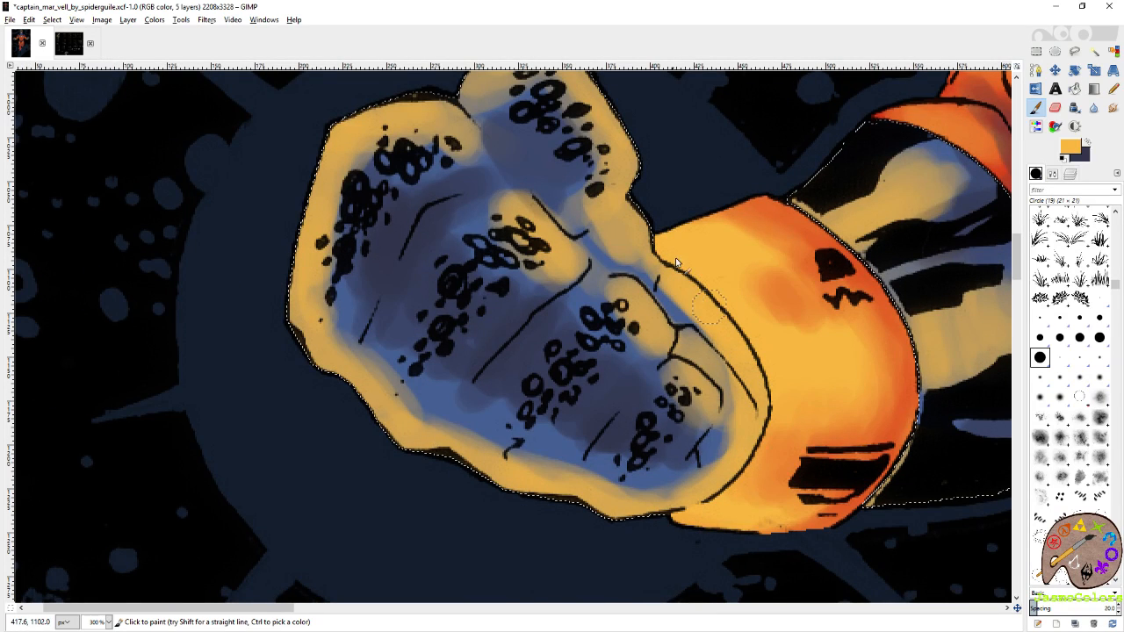
{"action": "key", "text": "r"}
{"action": "scroll", "coordinate": [298, 290], "scroll_direction": "down", "scroll_amount": 4}
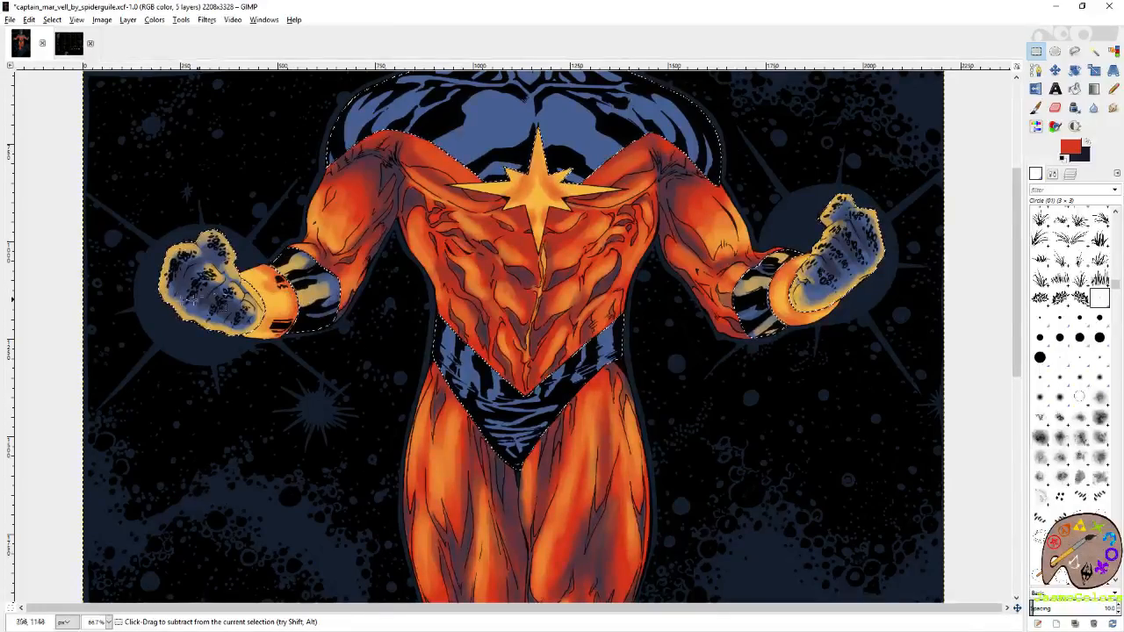
Go to the right-hand fist and deepen the dark shadows between its finger folds and knuckles with the Paintbrush.
{"action": "scroll", "coordinate": [193, 300], "scroll_direction": "up", "scroll_amount": 2}
{"action": "scroll", "coordinate": [193, 300], "scroll_direction": "down", "scroll_amount": 1}
{"action": "scroll", "coordinate": [562, 268], "scroll_direction": "right", "scroll_amount": 2}
{"action": "scroll", "coordinate": [910, 235], "scroll_direction": "up", "scroll_amount": 1}
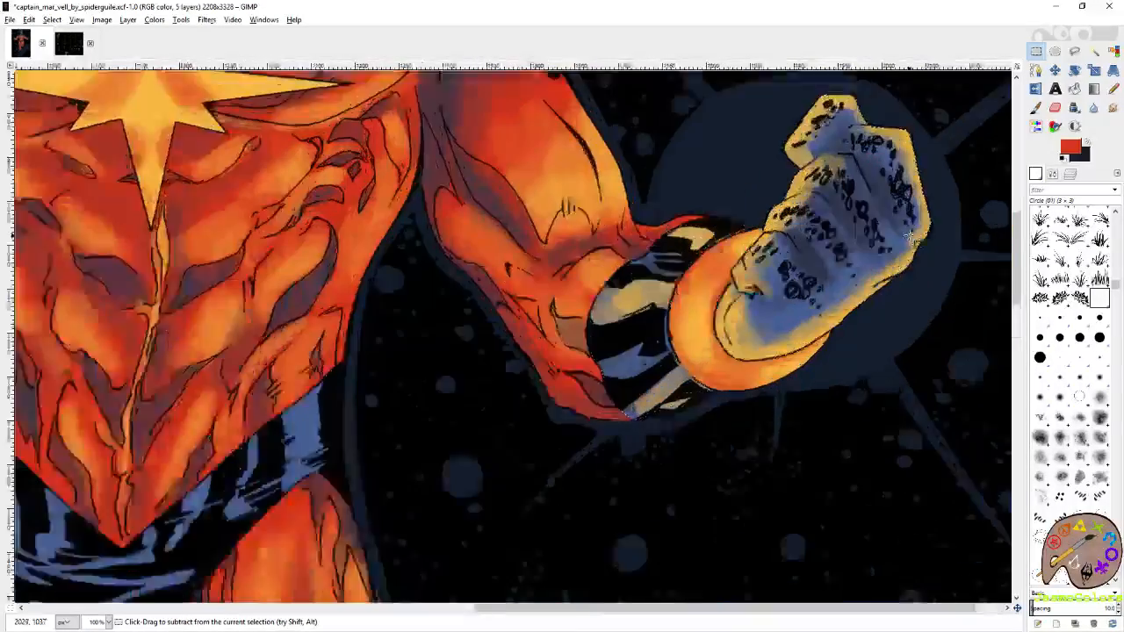
{"action": "scroll", "coordinate": [910, 235], "scroll_direction": "up", "scroll_amount": 1}
{"action": "key", "text": "p"}
{"action": "left_click", "coordinate": [1088, 142]}
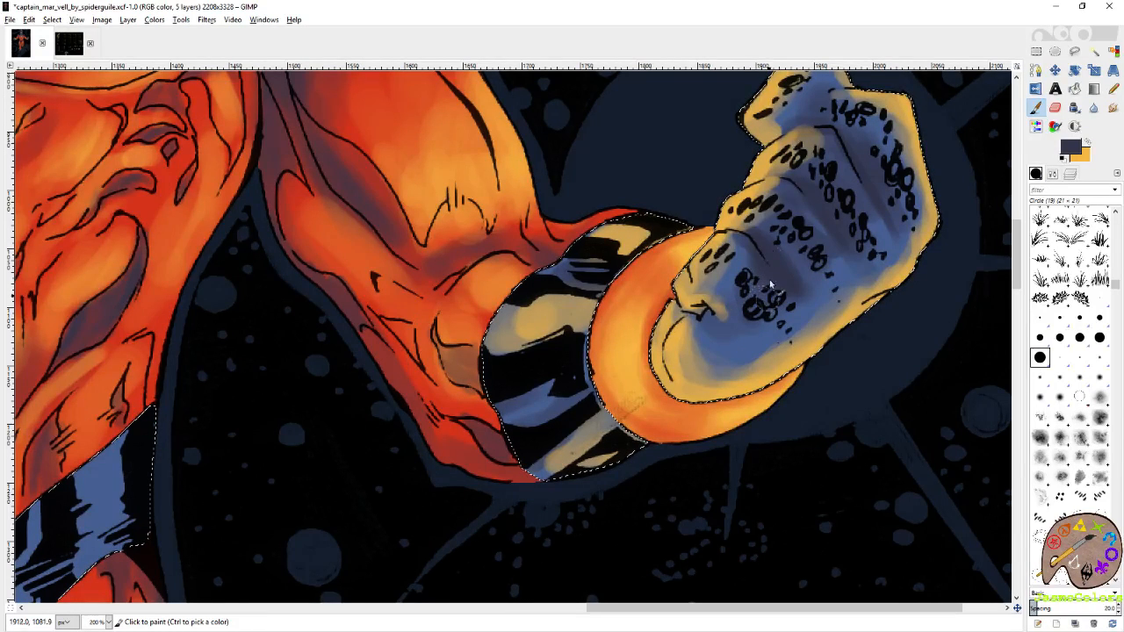
{"action": "left_click_drag", "start_coordinate": [865, 278], "coordinate": [825, 268]}
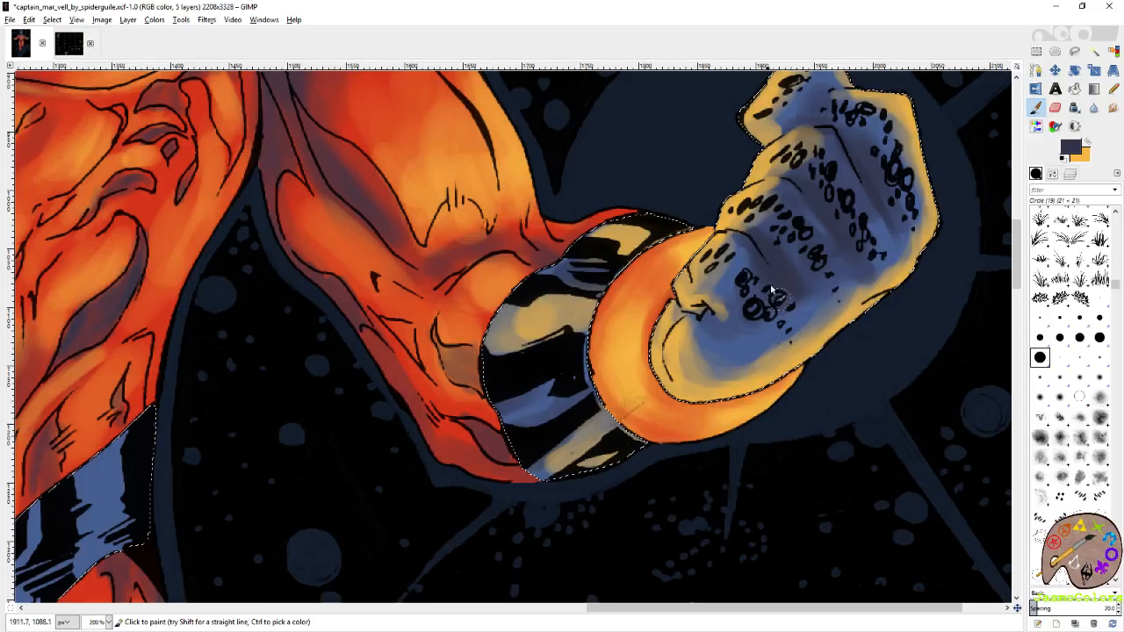
{"action": "scroll", "coordinate": [845, 320], "scroll_direction": "up", "scroll_amount": 2}
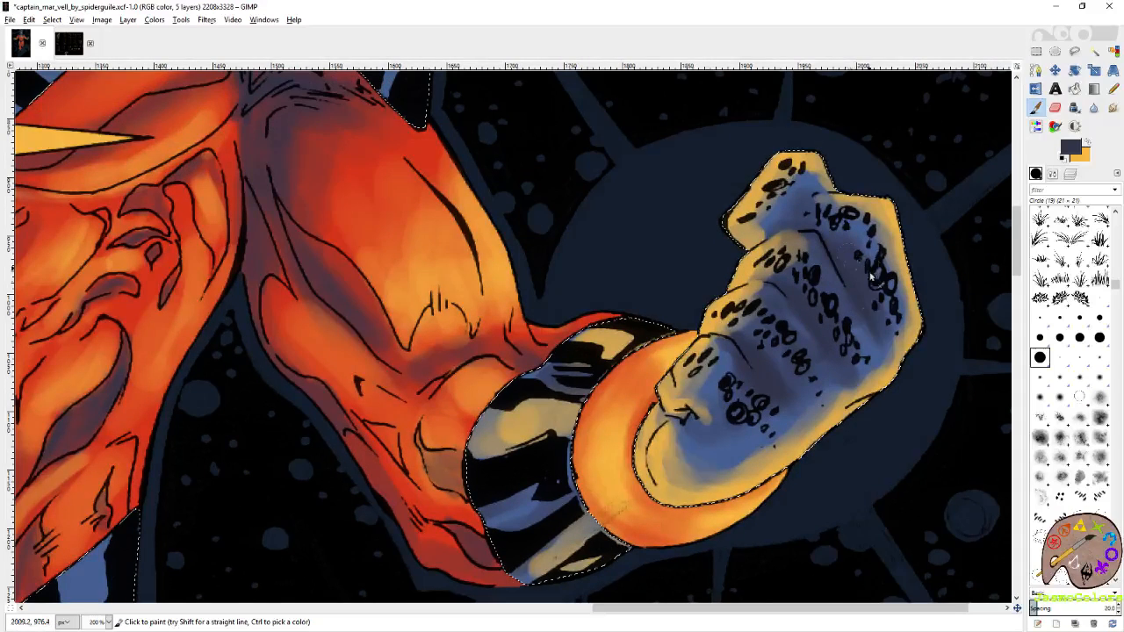
{"action": "scroll", "coordinate": [744, 341], "scroll_direction": "down", "scroll_amount": 3}
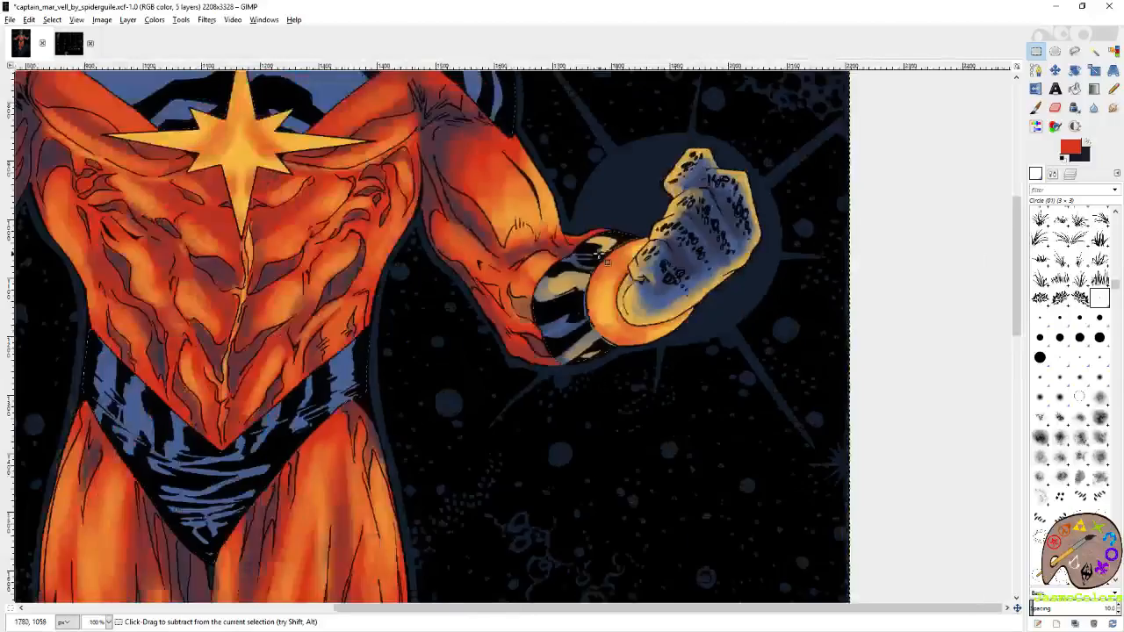
Check the shading of both fists on the whole figure and save the artwork.
{"action": "scroll", "coordinate": [607, 261], "scroll_direction": "down", "scroll_amount": 3}
{"action": "scroll", "coordinate": [607, 261], "scroll_direction": "up", "scroll_amount": 4}
{"action": "key", "text": "ctrl+s"}
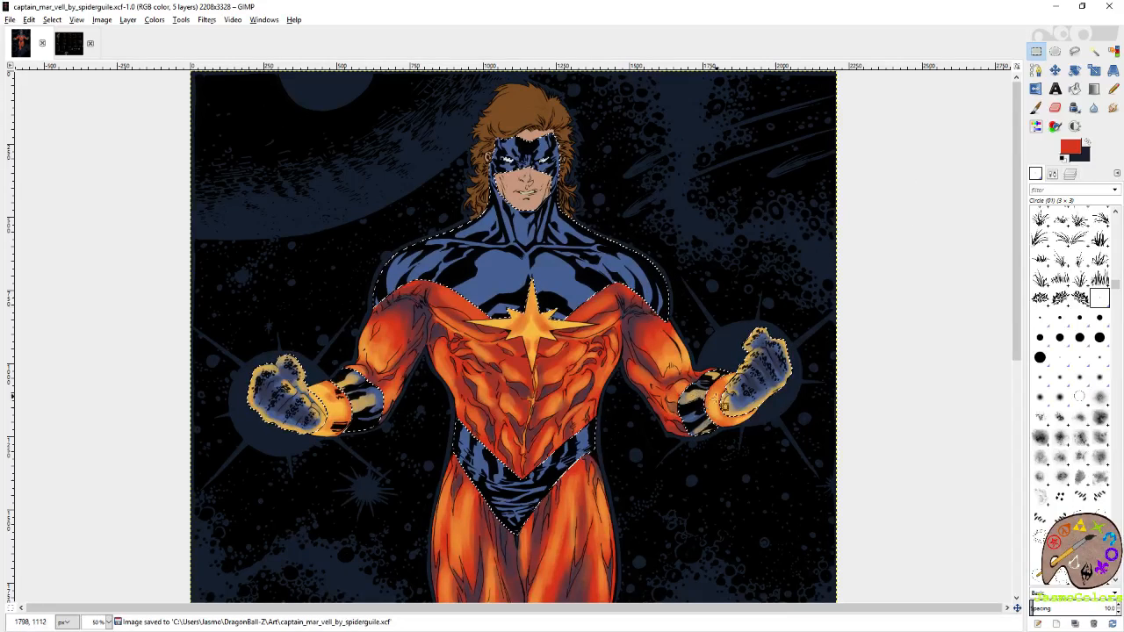
Soften the inner edges of the yellow-orange highlights along the left-hand fist's outline and thumb with the Eraser.
{"action": "key", "text": "2"}
{"action": "key", "text": "shift+e"}
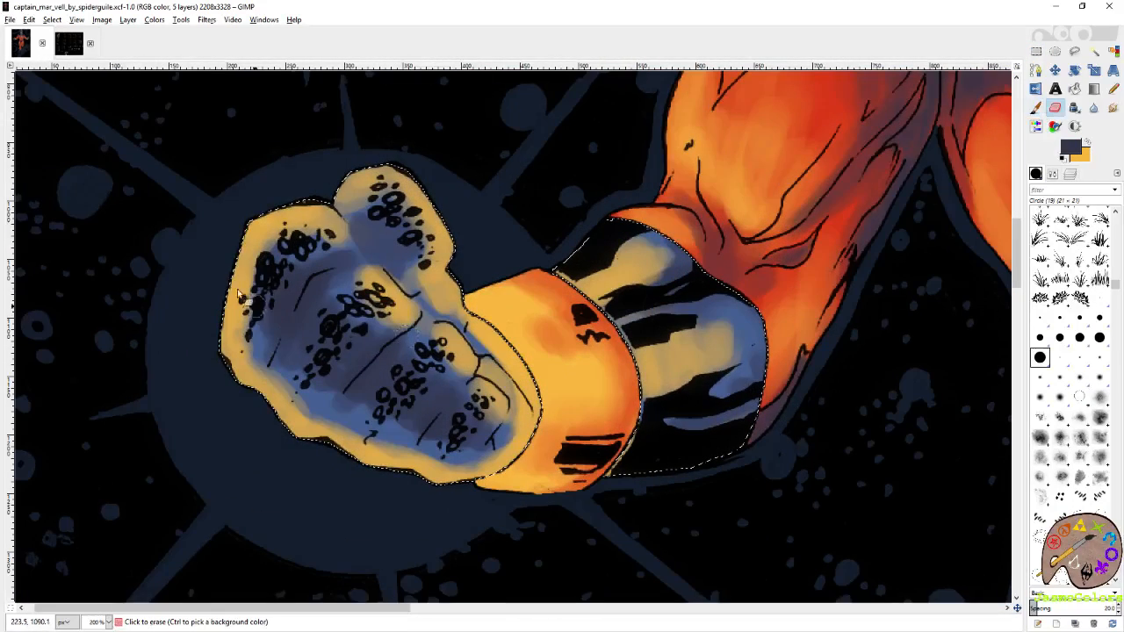
{"action": "mouse_move", "coordinate": [316, 228]}
{"action": "left_mouse_down"}
{"action": "mouse_move", "coordinate": [319, 248]}
{"action": "mouse_move", "coordinate": [263, 268]}
{"action": "left_mouse_up"}
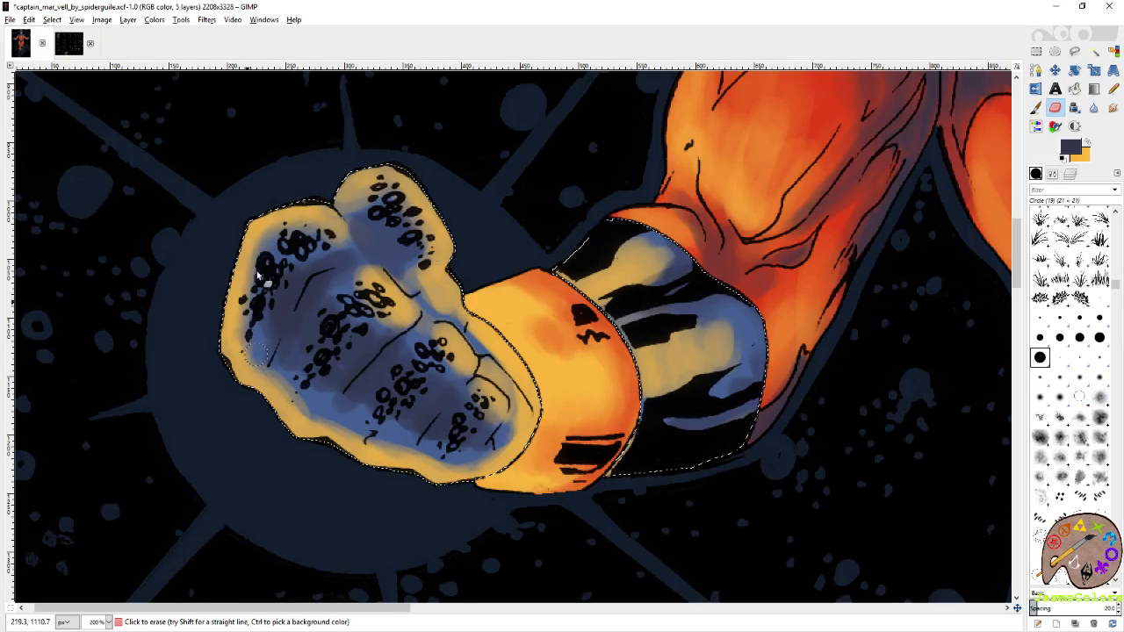
{"action": "left_click_drag", "start_coordinate": [252, 286], "coordinate": [263, 350]}
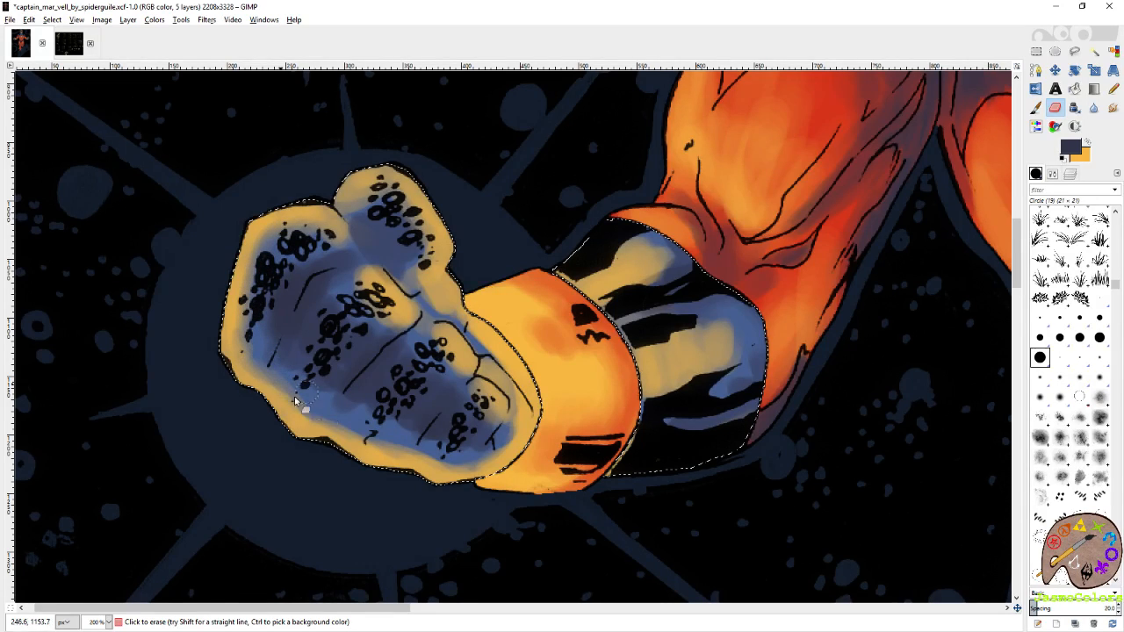
{"action": "mouse_move", "coordinate": [360, 434]}
{"action": "left_mouse_down"}
{"action": "mouse_move", "coordinate": [413, 440]}
{"action": "mouse_move", "coordinate": [438, 461]}
{"action": "mouse_move", "coordinate": [518, 414]}
{"action": "mouse_move", "coordinate": [478, 453]}
{"action": "mouse_move", "coordinate": [516, 429]}
{"action": "left_mouse_up"}
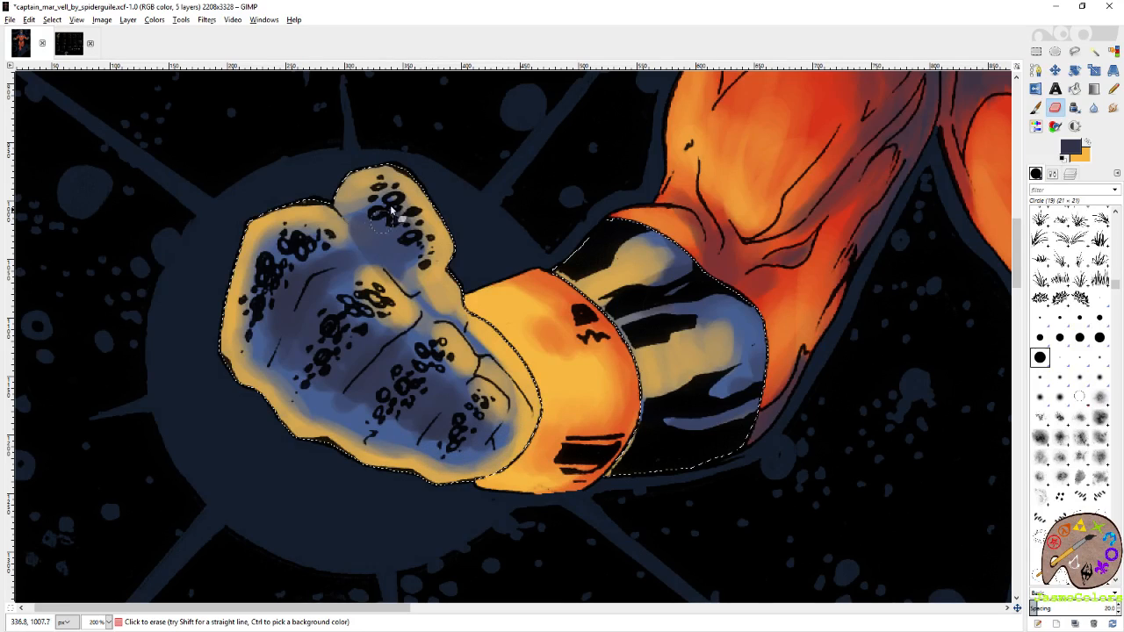
{"action": "mouse_move", "coordinate": [418, 228]}
{"action": "left_mouse_down"}
{"action": "mouse_move", "coordinate": [367, 208]}
{"action": "mouse_move", "coordinate": [432, 259]}
{"action": "mouse_move", "coordinate": [428, 294]}
{"action": "mouse_move", "coordinate": [420, 286]}
{"action": "left_mouse_up"}
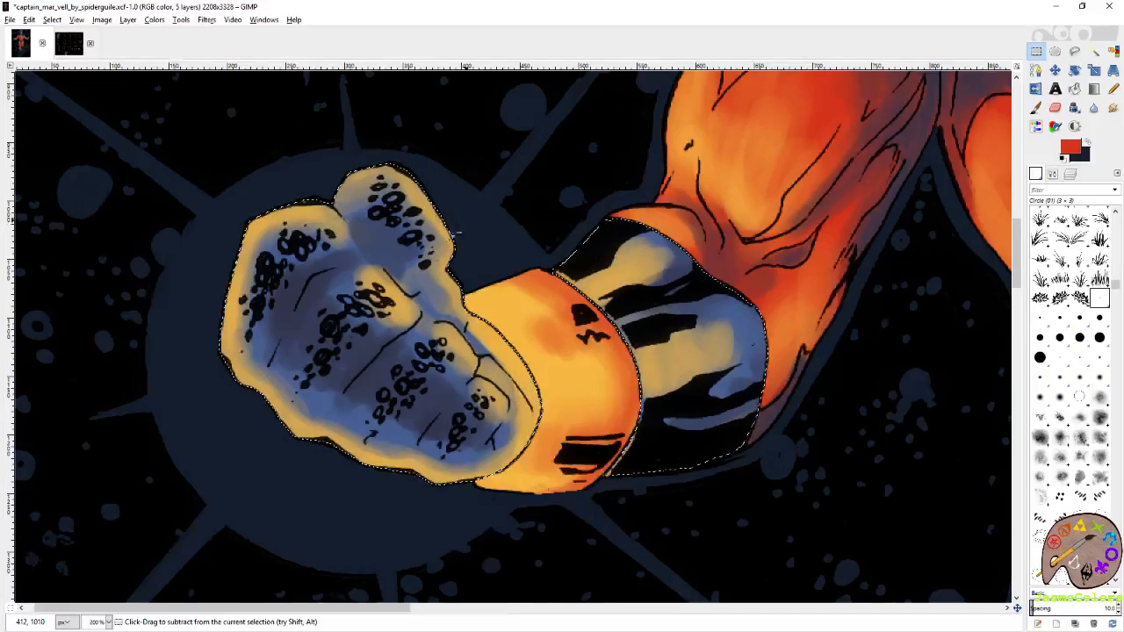
Check the whole figure without the selection outline and save the artwork.
{"action": "scroll", "coordinate": [436, 251], "scroll_direction": "down", "scroll_amount": 4}
{"action": "scroll", "coordinate": [437, 251], "scroll_direction": "down", "scroll_amount": 1}
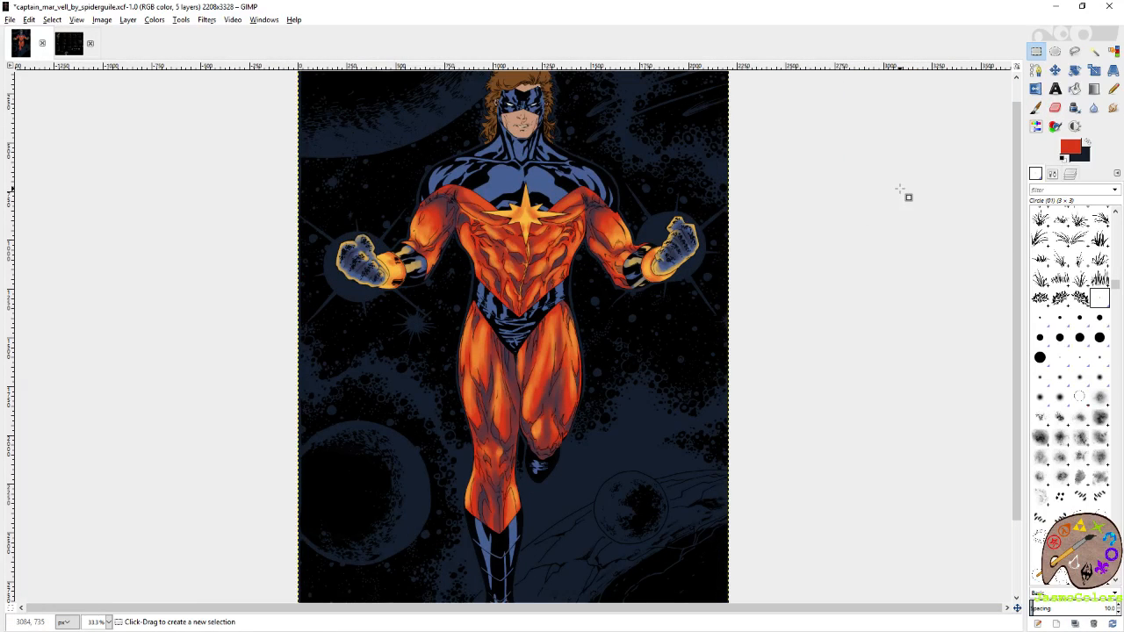
{"action": "key", "text": "ctrl+s"}
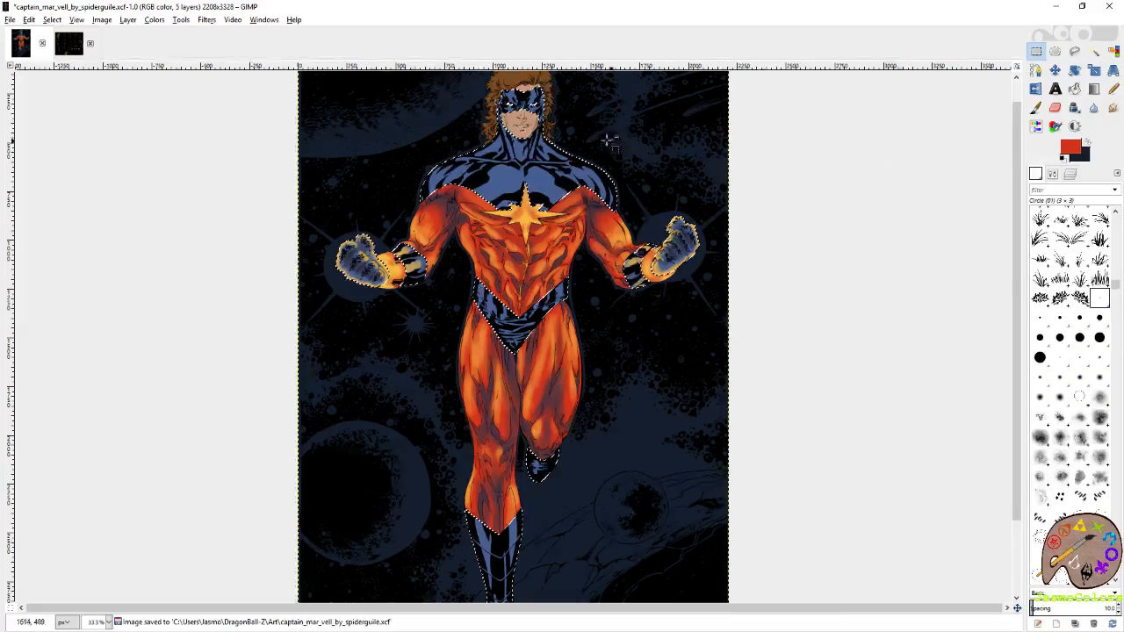
Go to the blue trunks and paint a yellow-orange highlight on the outermost right-hand stripe with the Paintbrush.
{"action": "scroll", "coordinate": [532, 351], "scroll_direction": "up", "scroll_amount": 4}
{"action": "scroll", "coordinate": [539, 177], "scroll_direction": "up", "scroll_amount": 1}
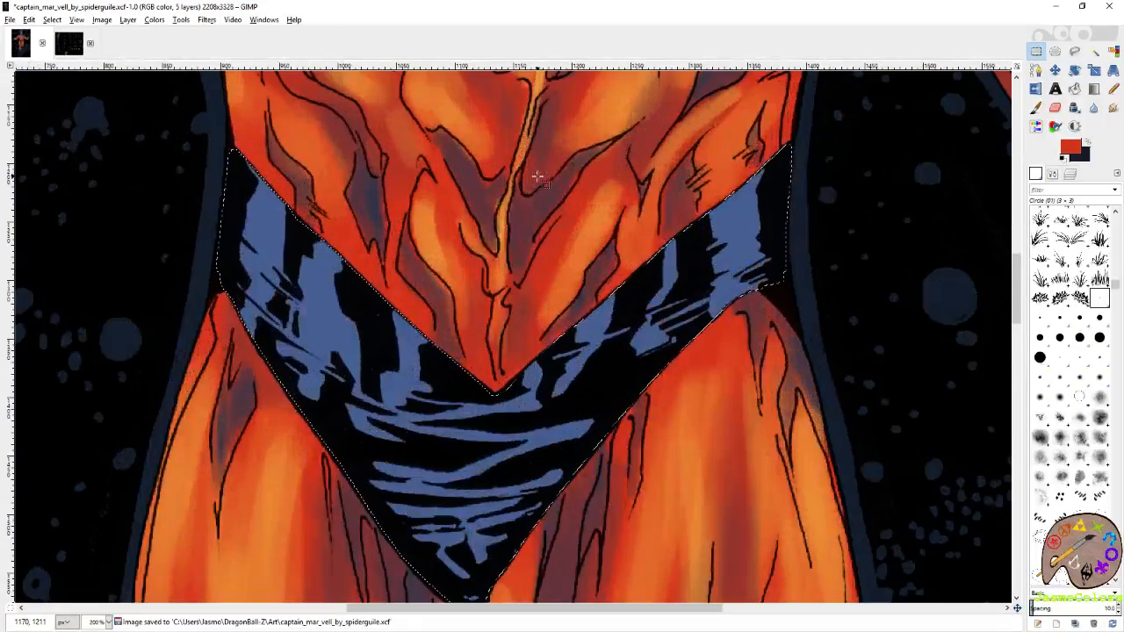
{"action": "left_click_drag", "start_coordinate": [972, 286], "coordinate": [977, 178]}
{"action": "left_click", "coordinate": [1037, 109]}
{"action": "left_click", "coordinate": [1088, 142]}
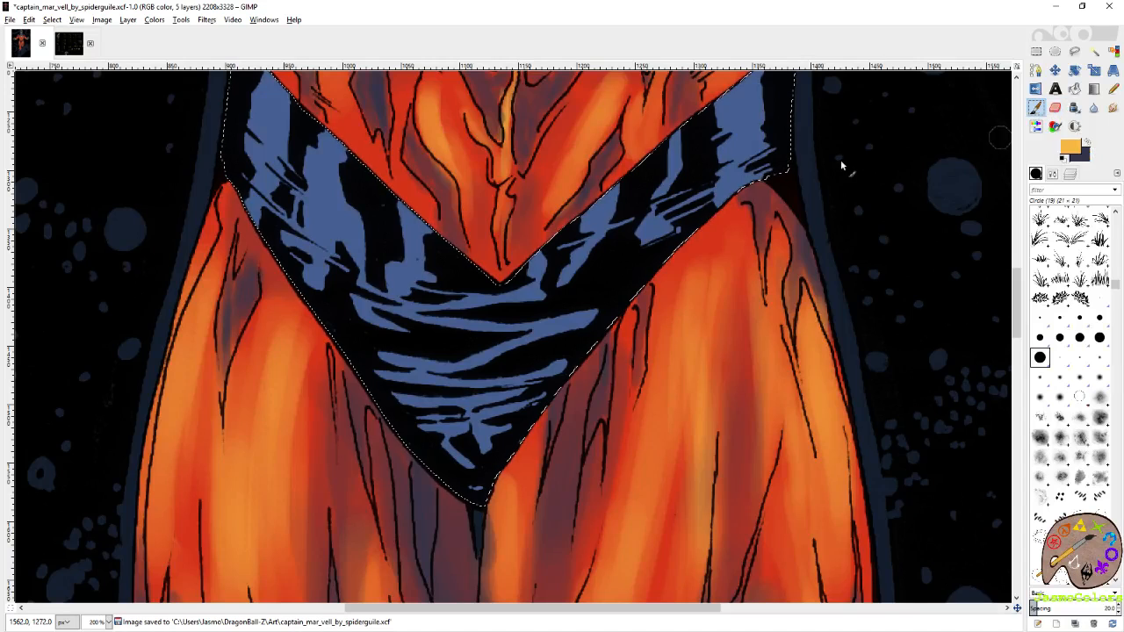
{"action": "left_click_drag", "start_coordinate": [752, 130], "coordinate": [781, 202]}
{"action": "mouse_move", "coordinate": [777, 160]}
{"action": "left_mouse_down"}
{"action": "mouse_move", "coordinate": [788, 158]}
{"action": "mouse_move", "coordinate": [774, 255]}
{"action": "left_mouse_up"}
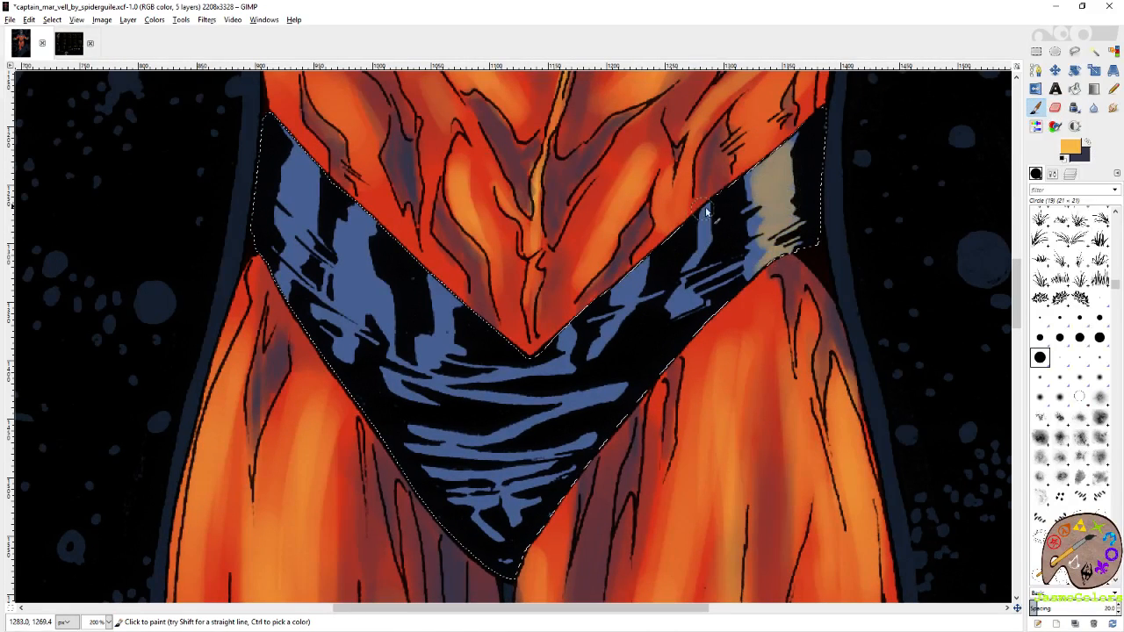
Add light yellow-orange highlights to the inner right-hand stripe and the left-hand vertical stripes of the trunks.
{"action": "mouse_move", "coordinate": [706, 209]}
{"action": "left_mouse_down"}
{"action": "mouse_move", "coordinate": [705, 293]}
{"action": "mouse_move", "coordinate": [689, 299]}
{"action": "left_mouse_up"}
{"action": "mouse_move", "coordinate": [318, 174]}
{"action": "left_mouse_down"}
{"action": "mouse_move", "coordinate": [495, 240]}
{"action": "mouse_move", "coordinate": [475, 273]}
{"action": "mouse_move", "coordinate": [478, 342]}
{"action": "mouse_move", "coordinate": [421, 308]}
{"action": "left_mouse_up"}
{"action": "left_click_drag", "start_coordinate": [446, 211], "coordinate": [457, 310]}
{"action": "left_click_drag", "start_coordinate": [521, 348], "coordinate": [456, 274]}
{"action": "left_click_drag", "start_coordinate": [477, 221], "coordinate": [467, 314]}
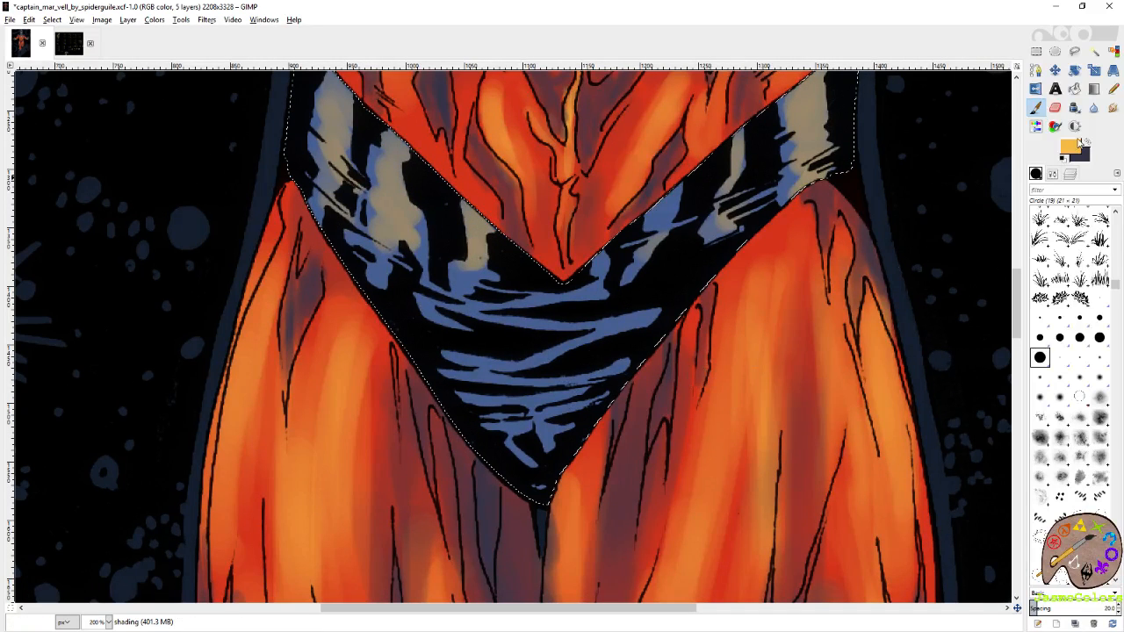
Switch to the dark shadow colour and shade the lowest stripes at the point of the trunks.
{"action": "key", "text": "x"}
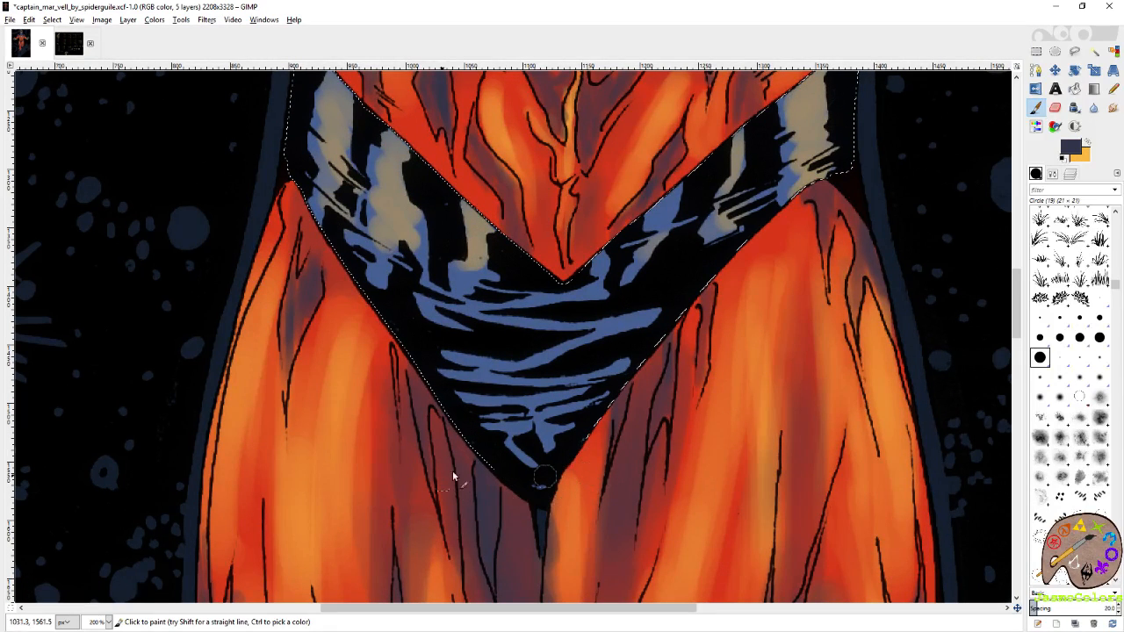
{"action": "mouse_move", "coordinate": [544, 477]}
{"action": "left_mouse_down"}
{"action": "mouse_move", "coordinate": [527, 432]}
{"action": "mouse_move", "coordinate": [533, 403]}
{"action": "left_mouse_up"}
{"action": "left_click_drag", "start_coordinate": [574, 210], "coordinate": [598, 485]}
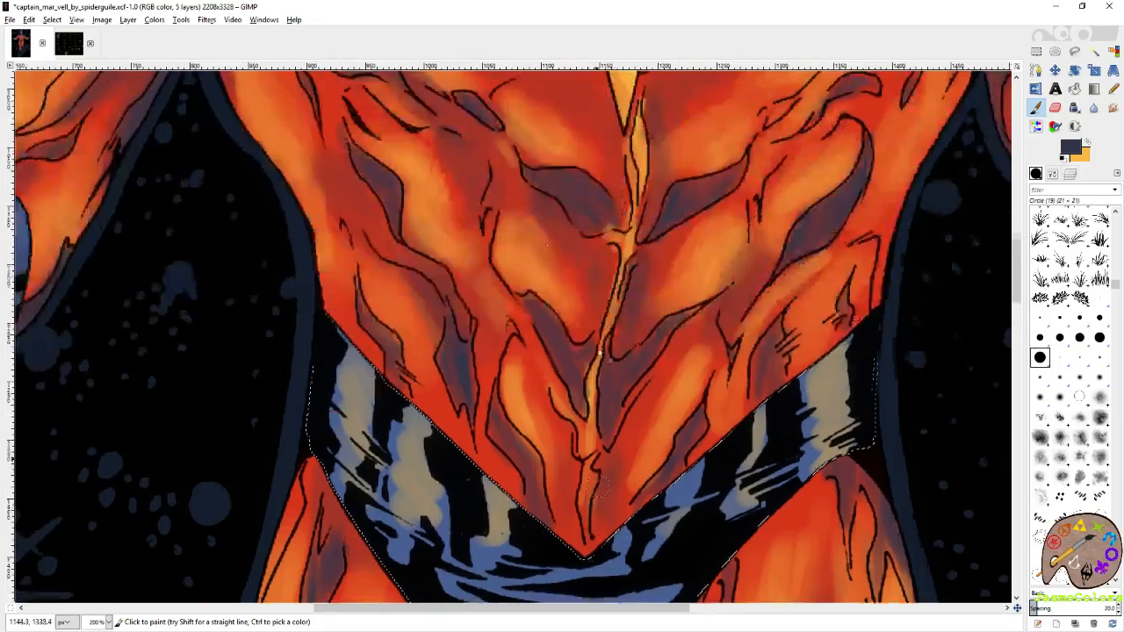
{"action": "left_click_drag", "start_coordinate": [486, 79], "coordinate": [576, 271]}
{"action": "left_click_drag", "start_coordinate": [474, 425], "coordinate": [693, 296]}
{"action": "left_click_drag", "start_coordinate": [943, 584], "coordinate": [598, 251]}
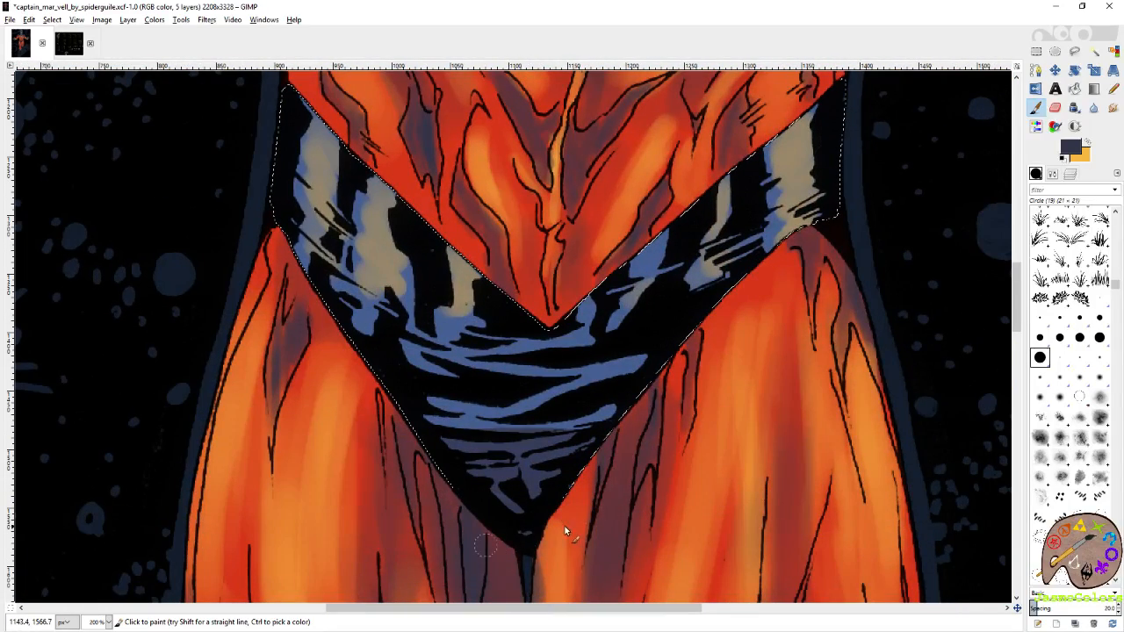
{"action": "left_click_drag", "start_coordinate": [607, 502], "coordinate": [604, 373]}
{"action": "left_click_drag", "start_coordinate": [597, 292], "coordinate": [620, 414]}
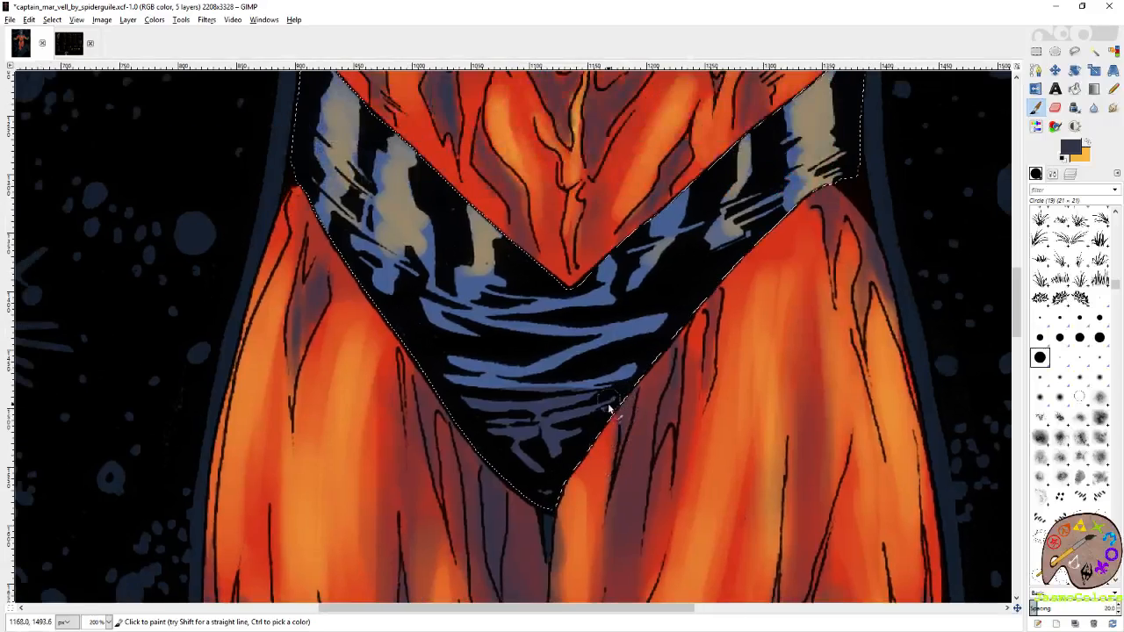
{"action": "left_click_drag", "start_coordinate": [686, 333], "coordinate": [735, 399]}
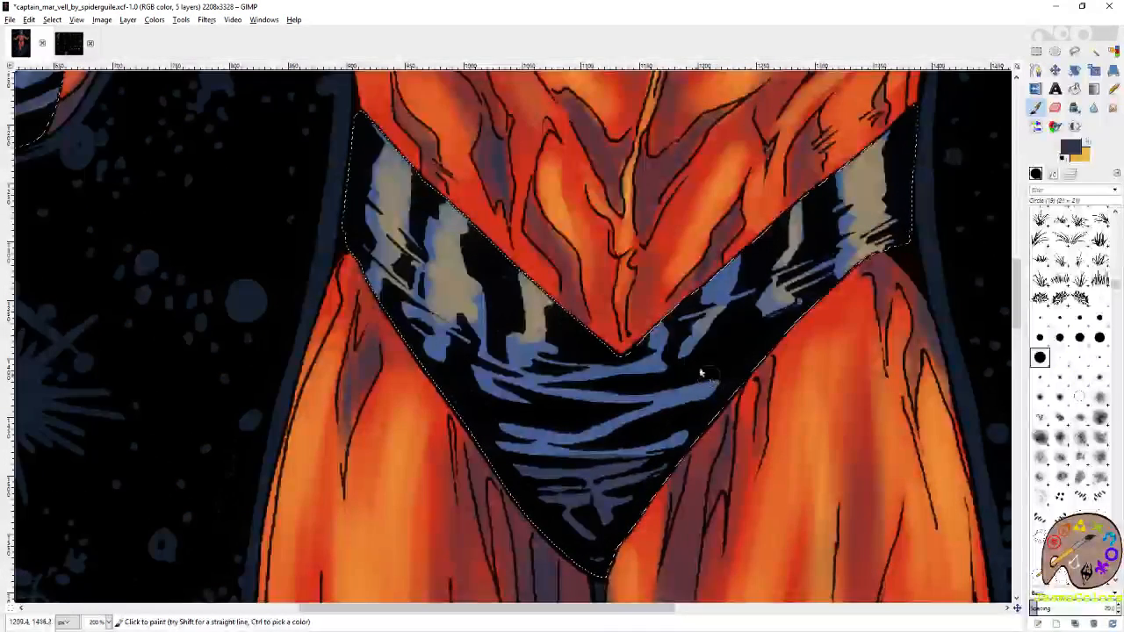
Switch back to yellow-orange and intensify the highlights on the outer vertical stripes at both sides of the trunks.
{"action": "left_click", "coordinate": [1088, 142]}
{"action": "mouse_move", "coordinate": [879, 144]}
{"action": "left_mouse_down"}
{"action": "mouse_move", "coordinate": [878, 230]}
{"action": "mouse_move", "coordinate": [869, 166]}
{"action": "left_mouse_up"}
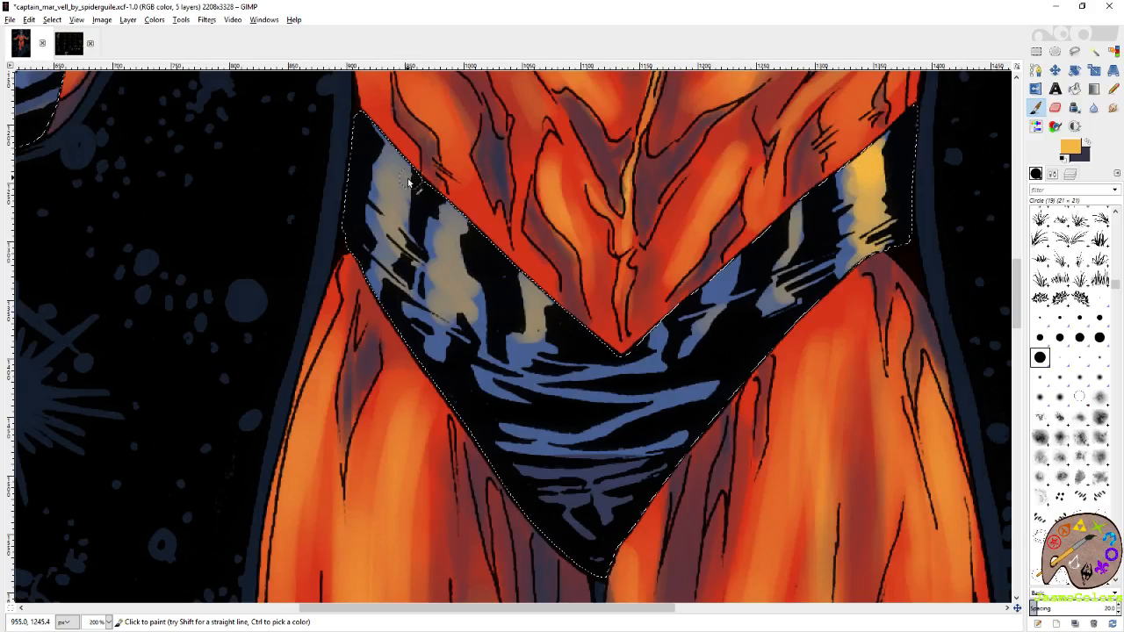
{"action": "mouse_move", "coordinate": [399, 172]}
{"action": "left_mouse_down"}
{"action": "mouse_move", "coordinate": [393, 250]}
{"action": "mouse_move", "coordinate": [379, 266]}
{"action": "mouse_move", "coordinate": [392, 295]}
{"action": "mouse_move", "coordinate": [401, 207]}
{"action": "mouse_move", "coordinate": [455, 220]}
{"action": "mouse_move", "coordinate": [471, 276]}
{"action": "mouse_move", "coordinate": [432, 347]}
{"action": "left_mouse_up"}
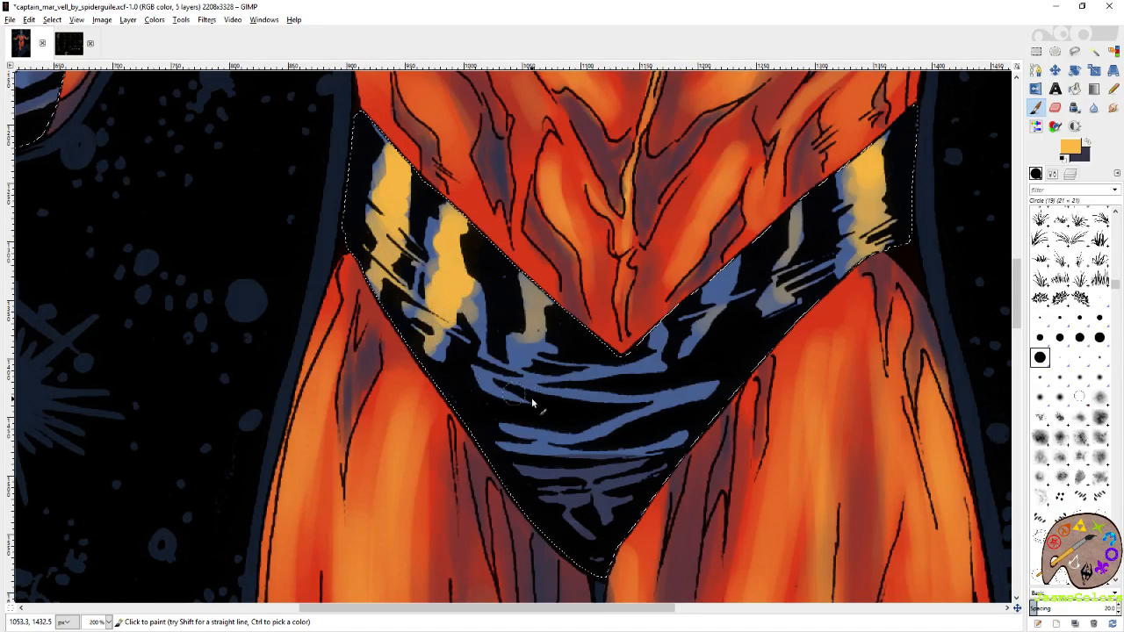
{"action": "left_click_drag", "start_coordinate": [571, 120], "coordinate": [672, 391]}
{"action": "left_click_drag", "start_coordinate": [191, 152], "coordinate": [594, 306]}
{"action": "left_click_drag", "start_coordinate": [723, 322], "coordinate": [161, 466]}
Paint thin yellow-orange highlights along the upper horizontal stripes of the trunks with the small Circle (01) brush.
{"action": "scroll", "coordinate": [545, 369], "scroll_direction": "down", "scroll_amount": 10}
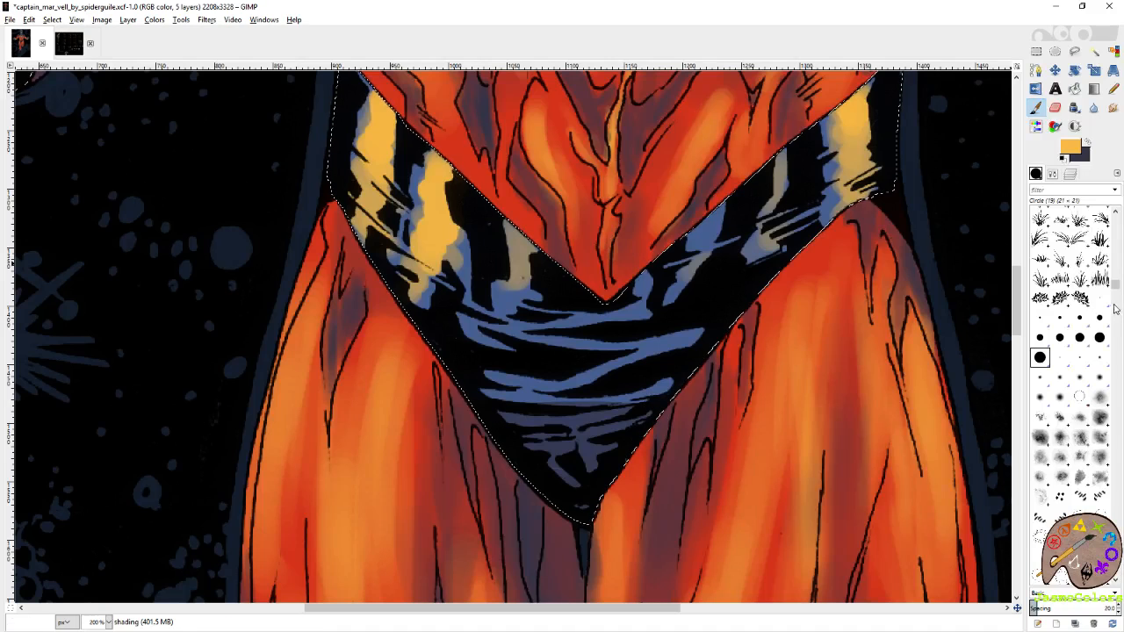
{"action": "left_click", "coordinate": [1097, 299]}
{"action": "left_click_drag", "start_coordinate": [495, 329], "coordinate": [620, 347]}
{"action": "left_click_drag", "start_coordinate": [698, 335], "coordinate": [606, 347]}
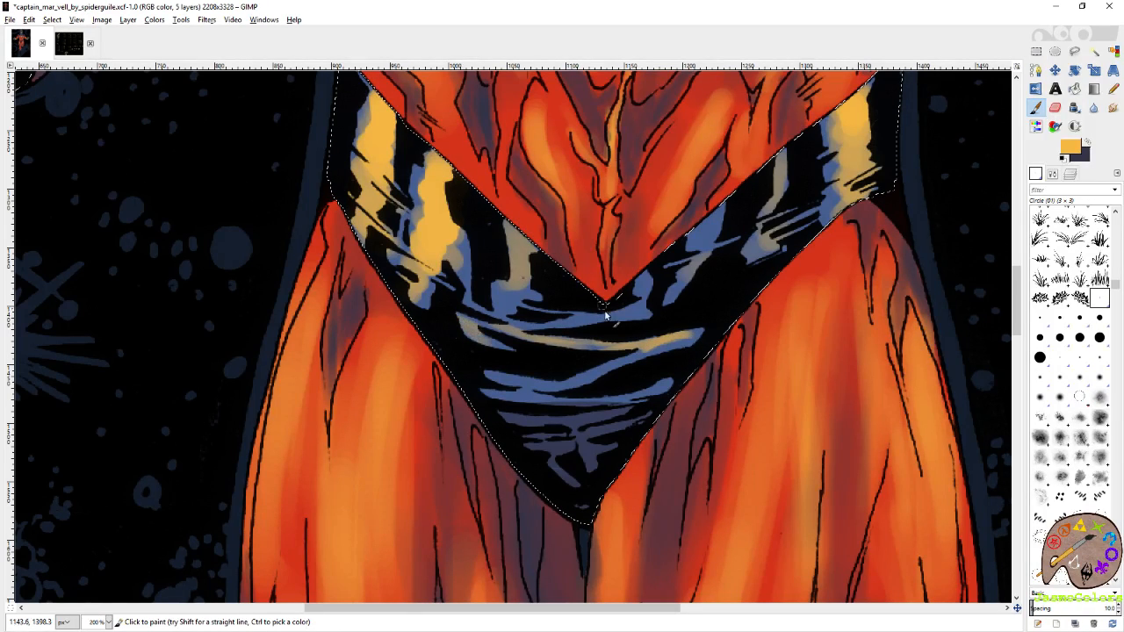
Switch to the dark shadow colour and shade the middle and lower horizontal stripes of the trunks with the Circle (19) brush.
{"action": "left_click", "coordinate": [1086, 142]}
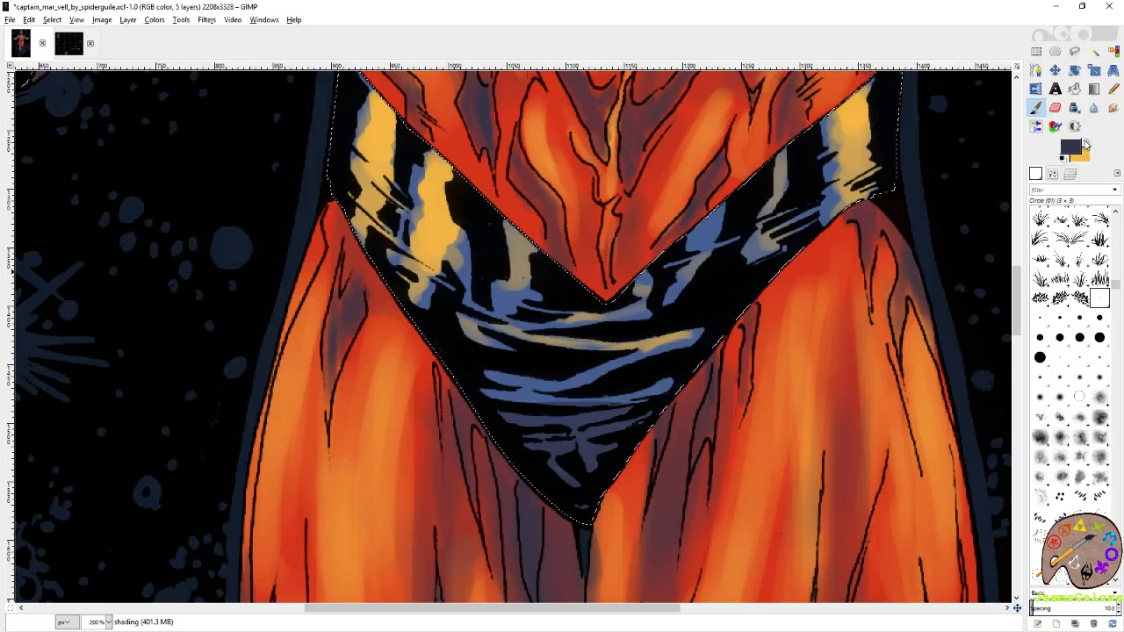
{"action": "left_click", "coordinate": [1042, 355]}
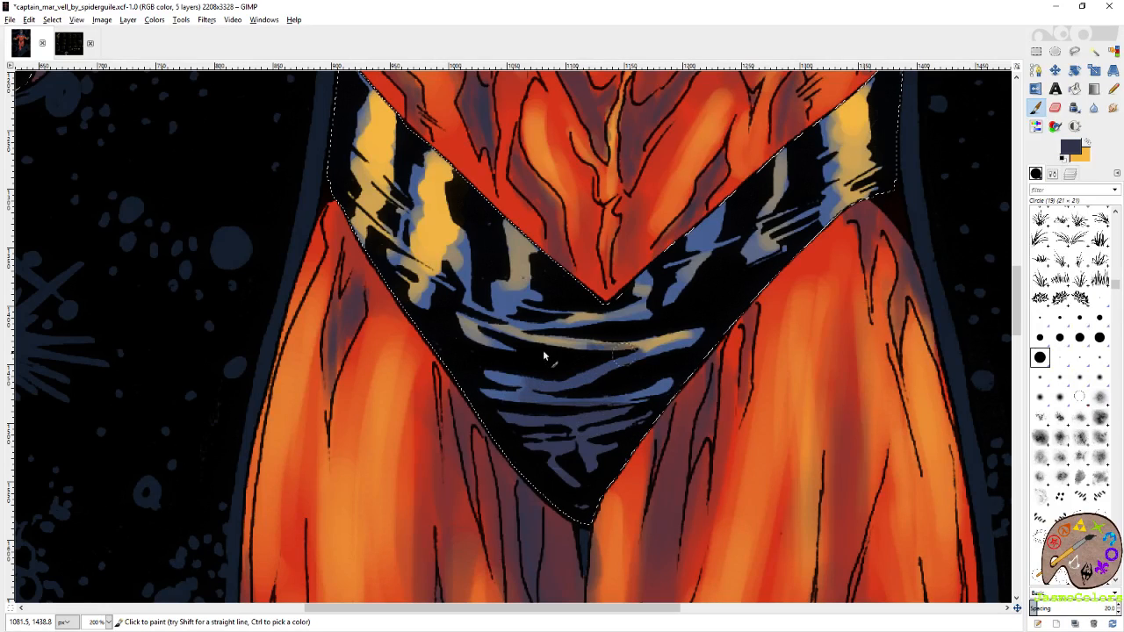
{"action": "mouse_move", "coordinate": [543, 353]}
{"action": "left_mouse_down"}
{"action": "mouse_move", "coordinate": [632, 313]}
{"action": "mouse_move", "coordinate": [544, 290]}
{"action": "left_mouse_up"}
{"action": "left_click_drag", "start_coordinate": [667, 283], "coordinate": [563, 366]}
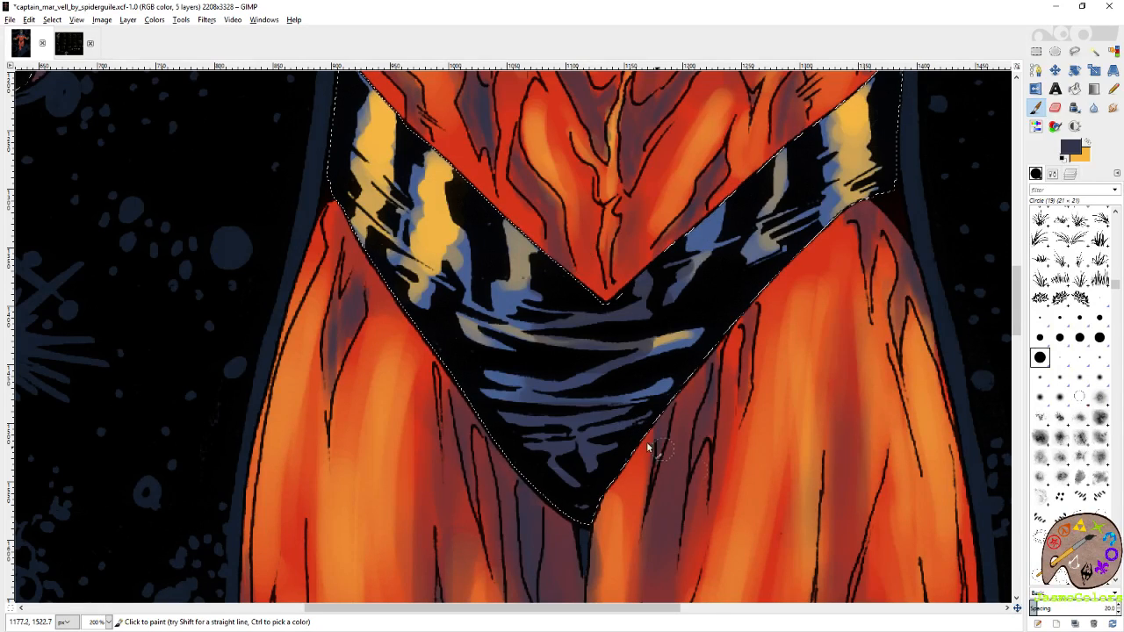
{"action": "mouse_move", "coordinate": [635, 448]}
{"action": "left_mouse_down"}
{"action": "mouse_move", "coordinate": [630, 401]}
{"action": "mouse_move", "coordinate": [606, 393]}
{"action": "mouse_move", "coordinate": [620, 389]}
{"action": "left_mouse_up"}
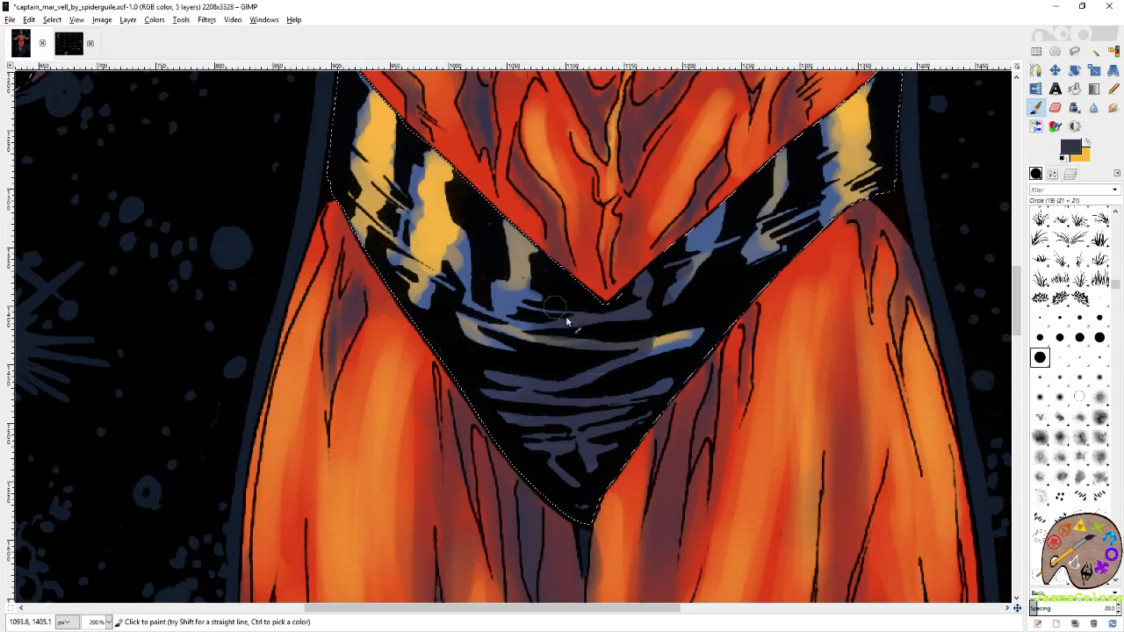
{"action": "left_click_drag", "start_coordinate": [572, 345], "coordinate": [591, 344]}
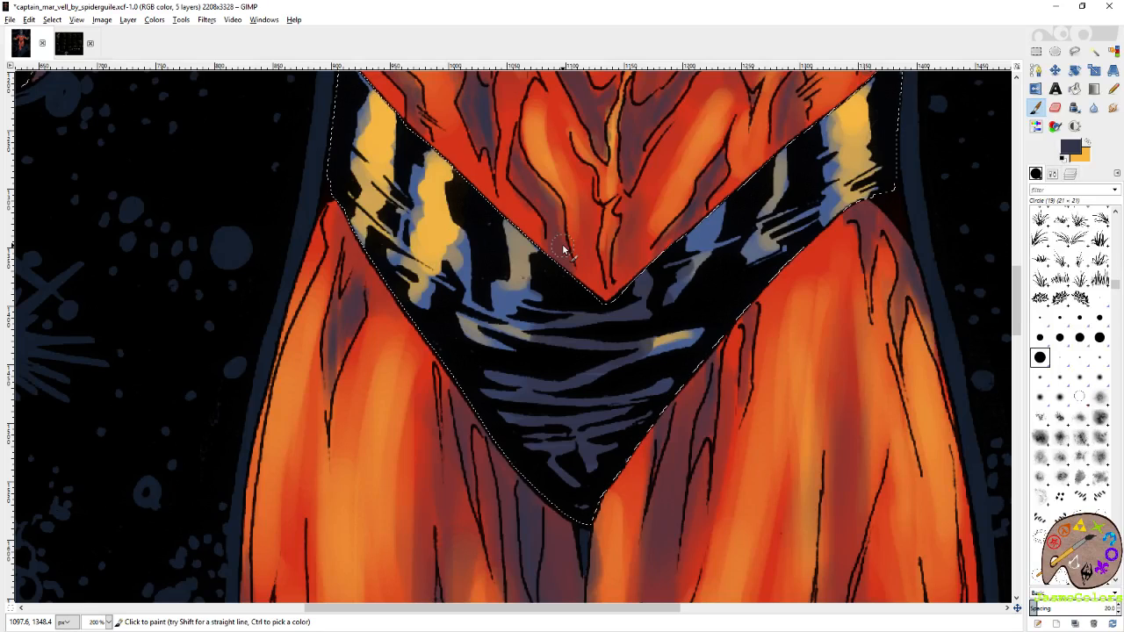
Shade the small stripe ends beside the V point of the trunks in the dark colour with the Circle (01) brush.
{"action": "left_click", "coordinate": [1100, 299]}
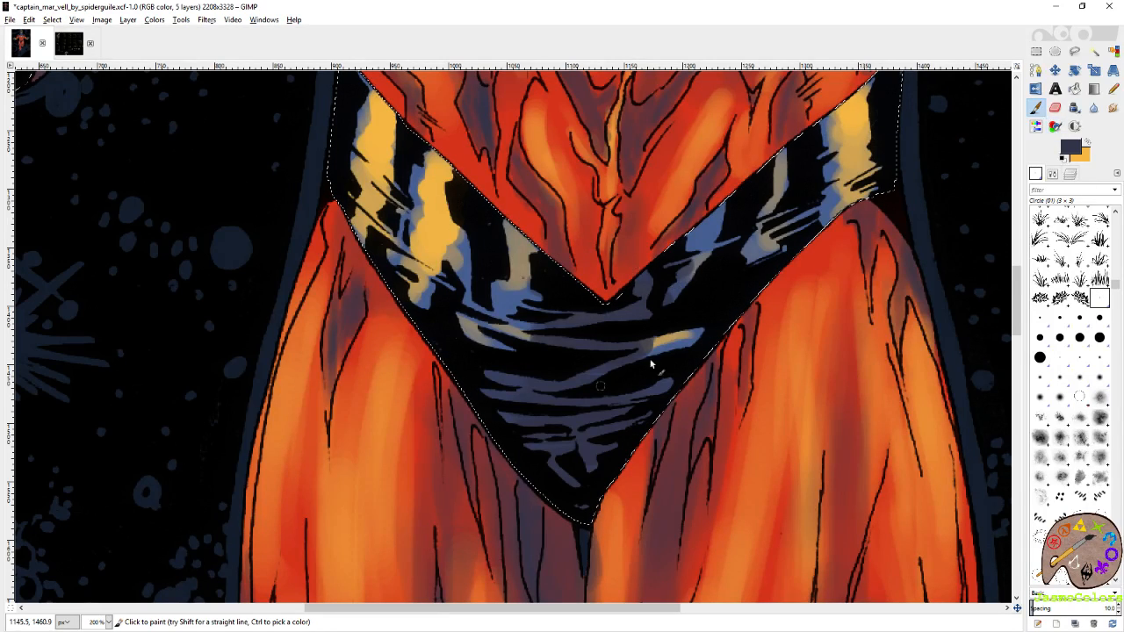
{"action": "mouse_move", "coordinate": [705, 276]}
{"action": "left_mouse_down"}
{"action": "mouse_move", "coordinate": [670, 340]}
{"action": "mouse_move", "coordinate": [709, 307]}
{"action": "left_mouse_up"}
{"action": "left_click_drag", "start_coordinate": [848, 238], "coordinate": [790, 286]}
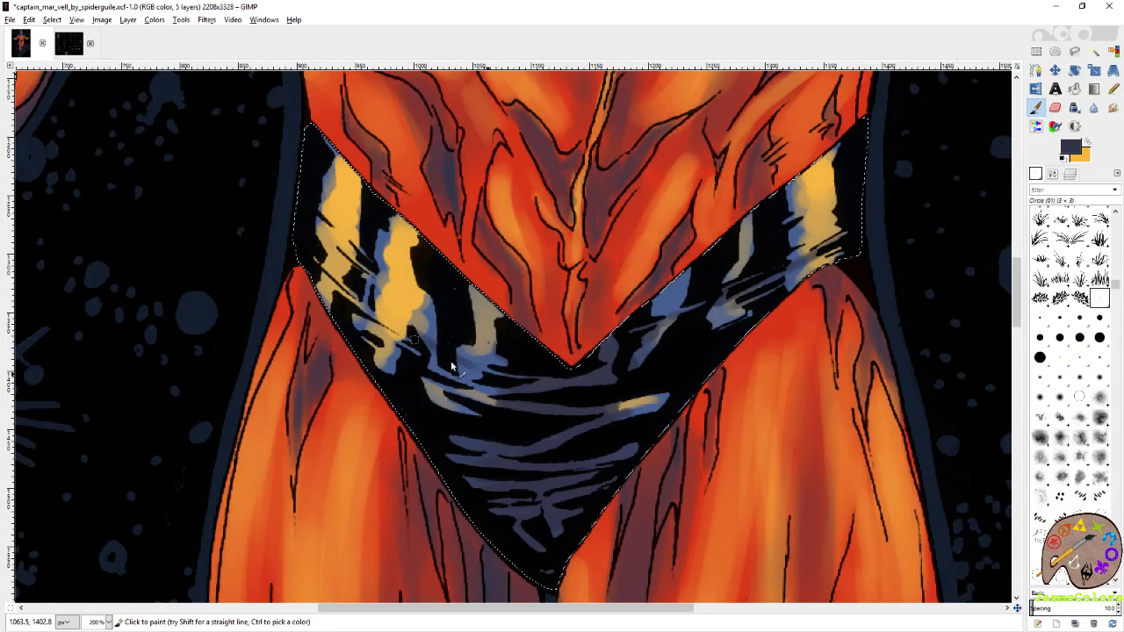
{"action": "left_click_drag", "start_coordinate": [372, 311], "coordinate": [392, 323]}
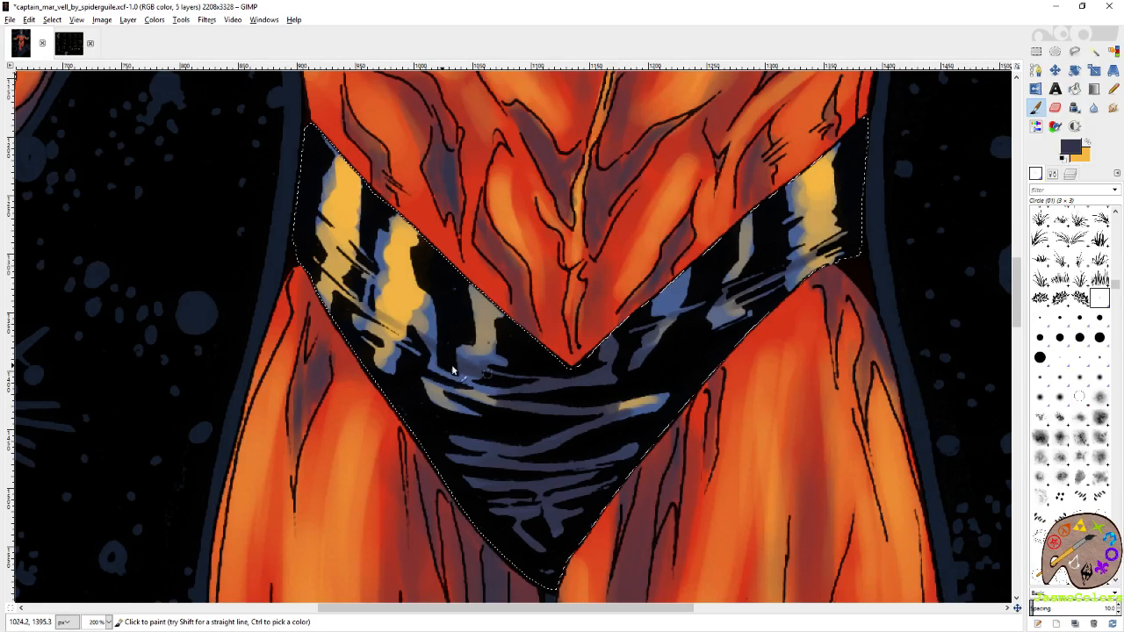
{"action": "left_click_drag", "start_coordinate": [576, 421], "coordinate": [598, 376]}
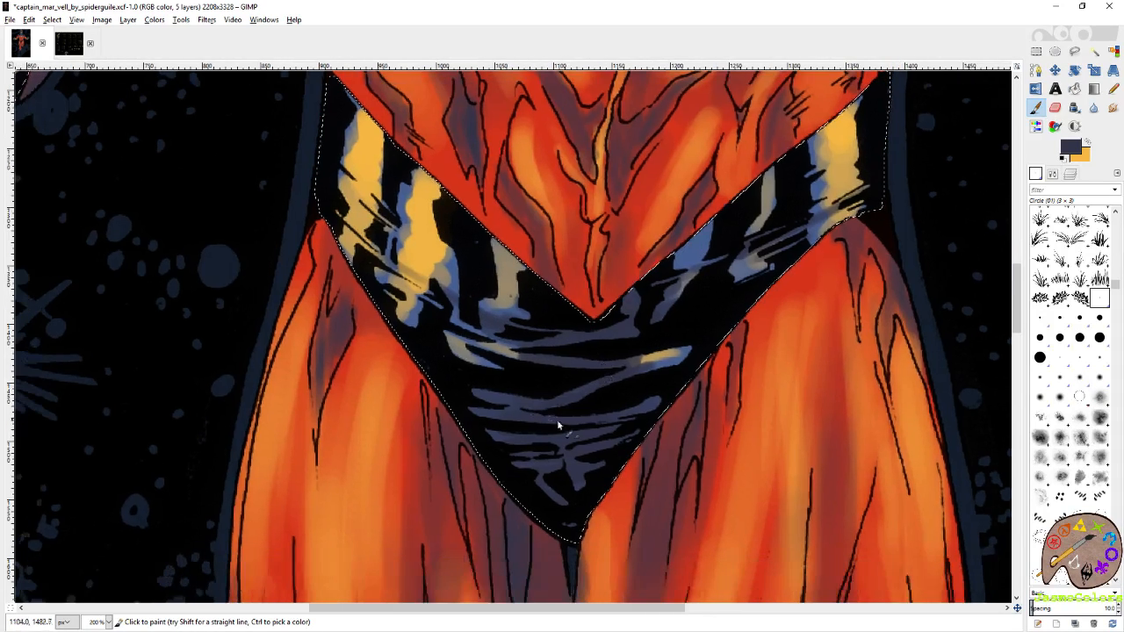
Switch to yellow-orange and highlight the inner stripes on the right-hand side of the trunks.
{"action": "left_click", "coordinate": [1087, 142]}
{"action": "left_click_drag", "start_coordinate": [753, 255], "coordinate": [730, 311]}
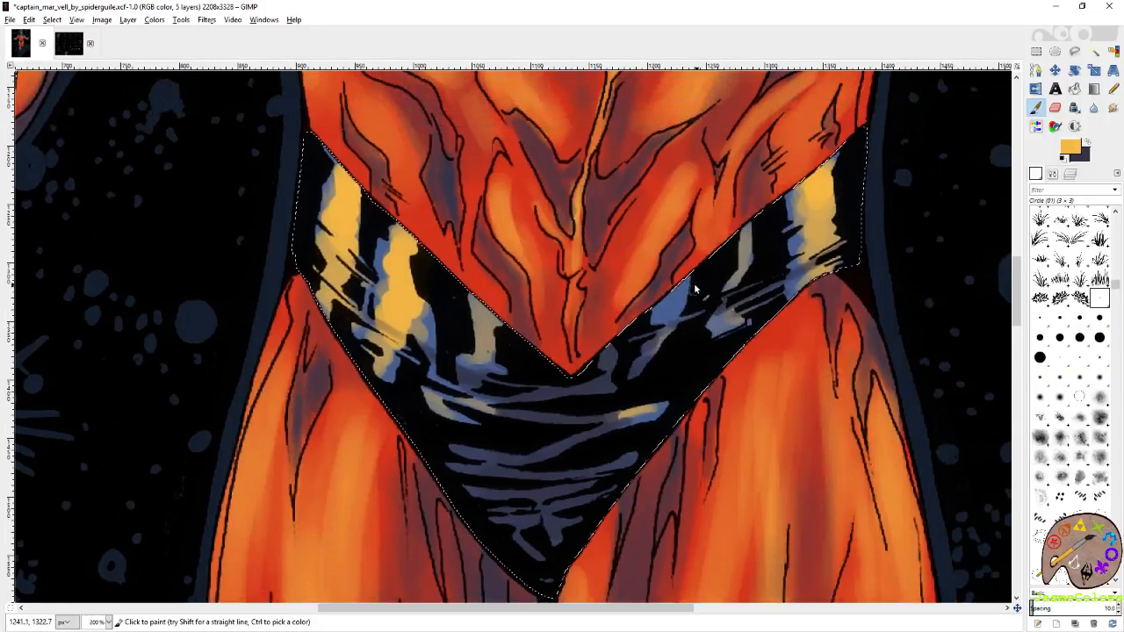
{"action": "left_click_drag", "start_coordinate": [687, 277], "coordinate": [657, 315]}
{"action": "mouse_move", "coordinate": [741, 315]}
{"action": "left_mouse_down"}
{"action": "mouse_move", "coordinate": [719, 329]}
{"action": "mouse_move", "coordinate": [745, 316]}
{"action": "left_mouse_up"}
{"action": "mouse_move", "coordinate": [738, 270]}
{"action": "left_mouse_down"}
{"action": "mouse_move", "coordinate": [748, 227]}
{"action": "mouse_move", "coordinate": [743, 238]}
{"action": "left_mouse_up"}
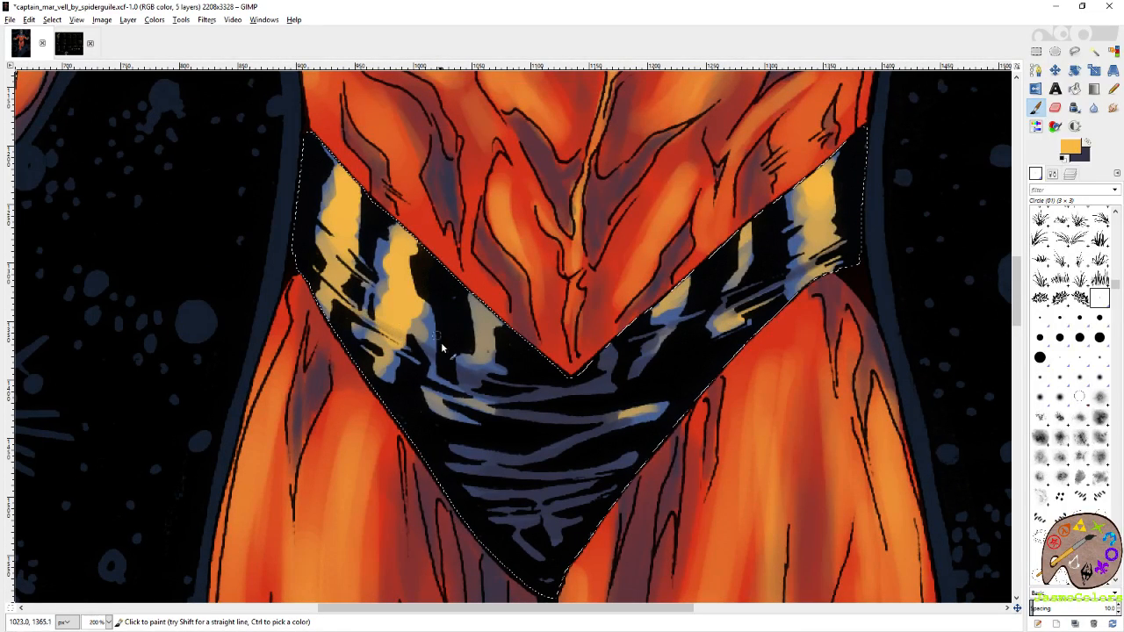
Add yellow-orange highlights to the lower ends of the left-hand stripes and the outer right-hand stripe of the trunks.
{"action": "mouse_move", "coordinate": [372, 347]}
{"action": "left_mouse_down"}
{"action": "mouse_move", "coordinate": [362, 324]}
{"action": "mouse_move", "coordinate": [400, 391]}
{"action": "left_mouse_up"}
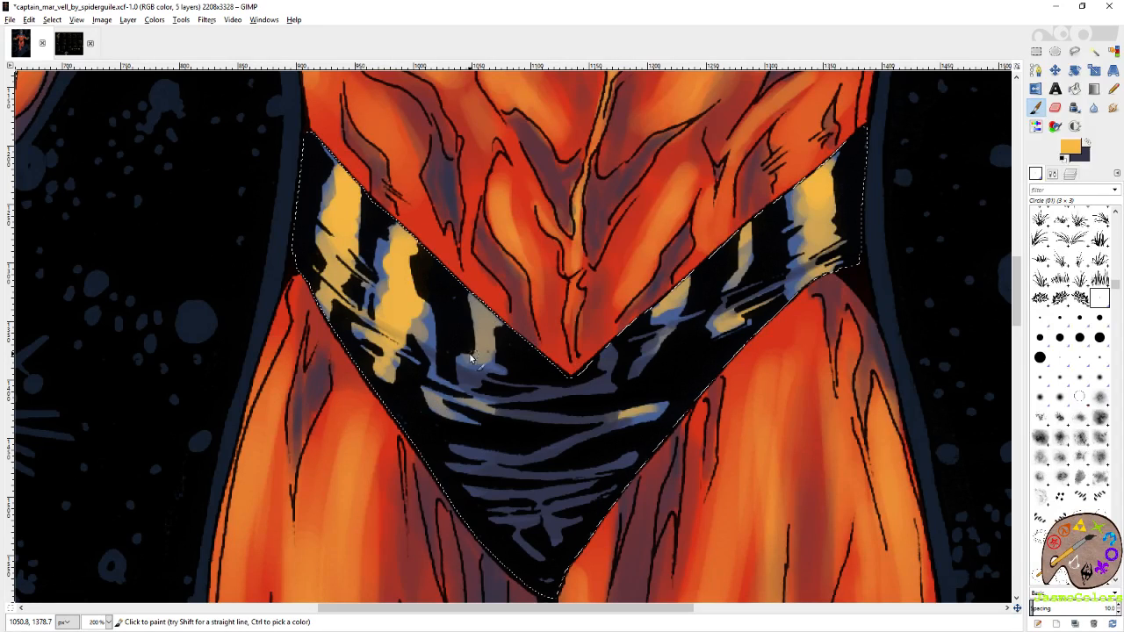
{"action": "left_click_drag", "start_coordinate": [467, 358], "coordinate": [503, 370]}
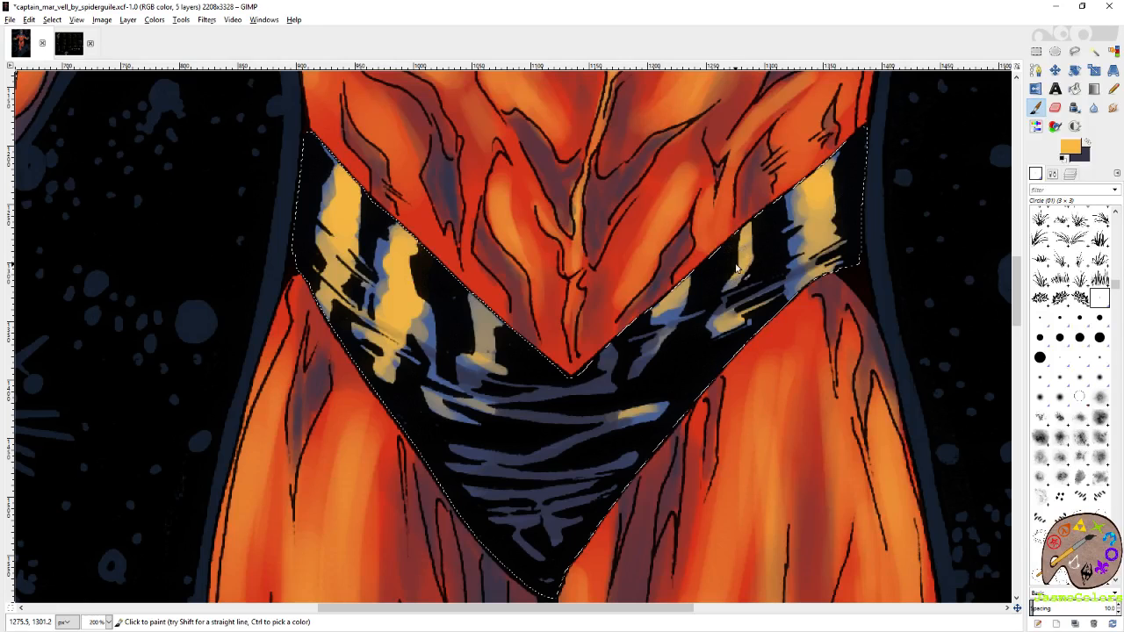
{"action": "left_click_drag", "start_coordinate": [751, 332], "coordinate": [876, 266]}
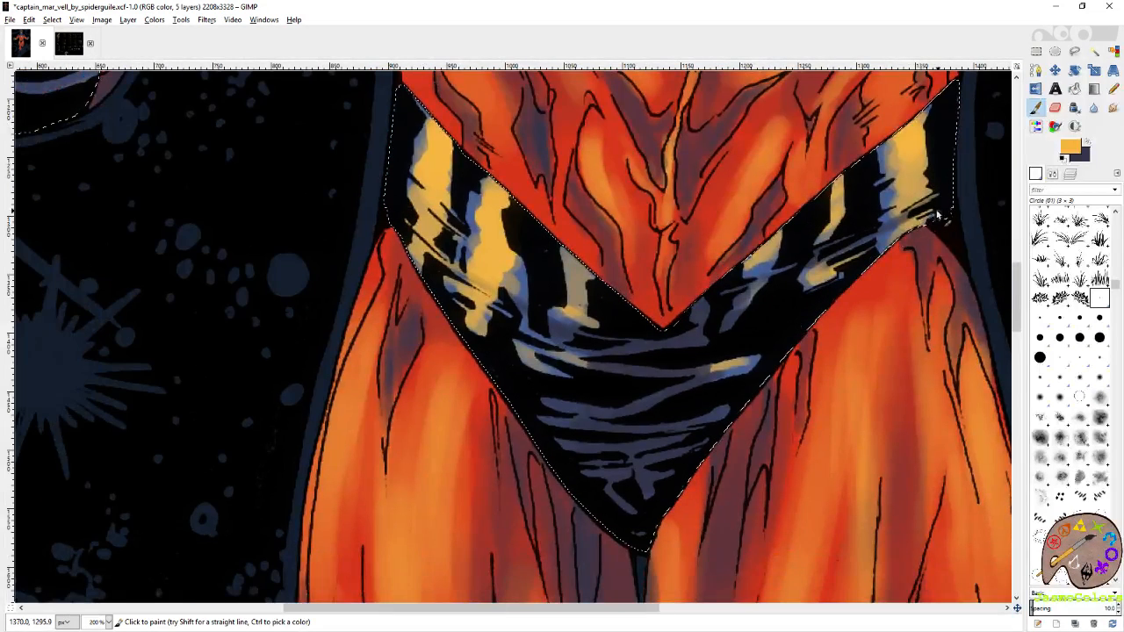
{"action": "left_click_drag", "start_coordinate": [938, 214], "coordinate": [896, 249]}
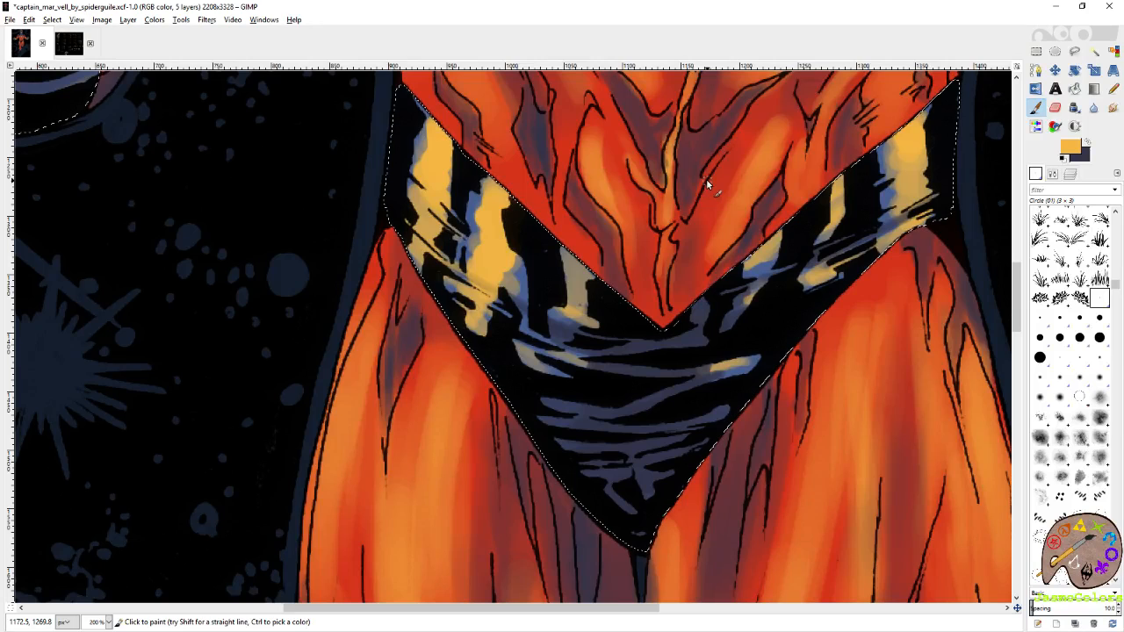
Paint yellow-orange highlights on the outer ends of the horizontal stripes across the trunks.
{"action": "left_click_drag", "start_coordinate": [529, 351], "coordinate": [610, 368]}
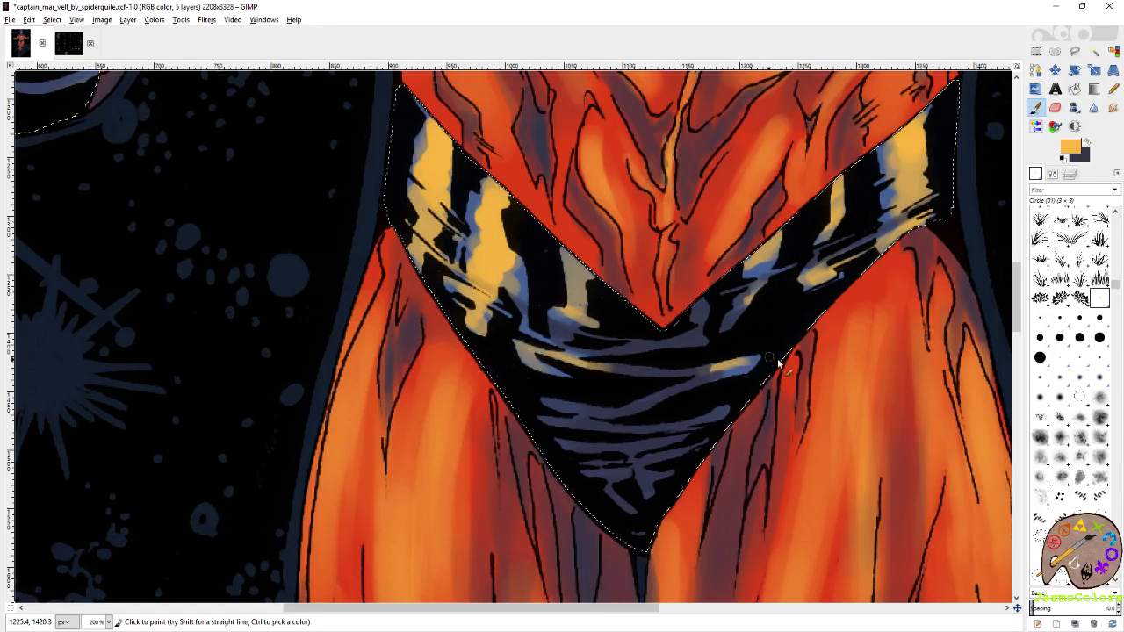
{"action": "left_click_drag", "start_coordinate": [760, 353], "coordinate": [700, 374]}
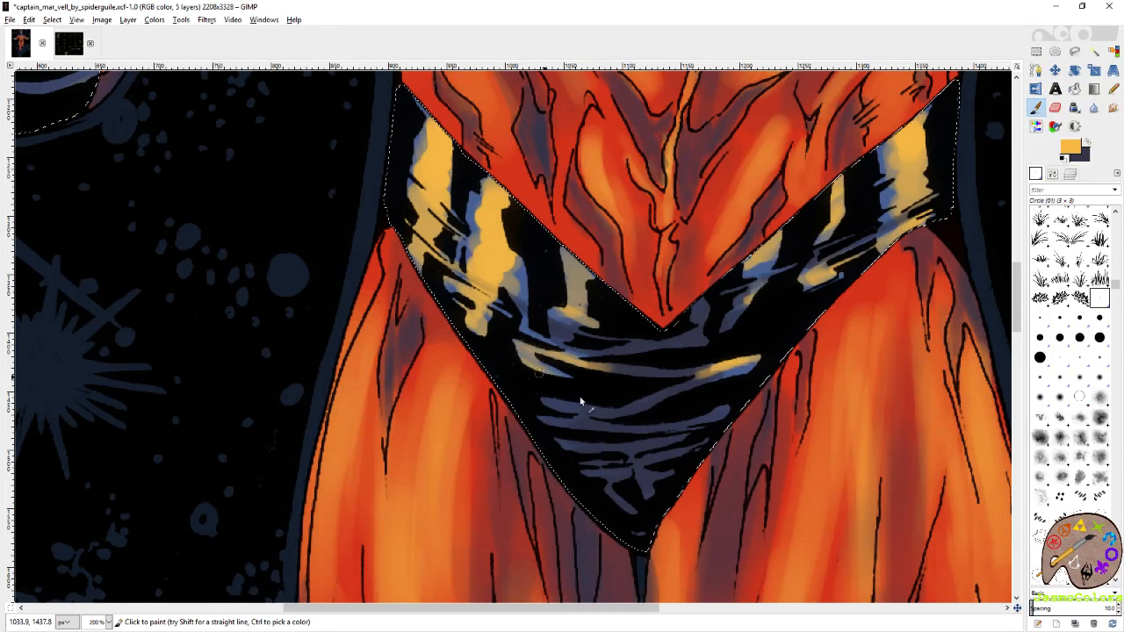
{"action": "left_click_drag", "start_coordinate": [540, 403], "coordinate": [596, 412]}
{"action": "left_click_drag", "start_coordinate": [728, 410], "coordinate": [706, 421]}
{"action": "left_click_drag", "start_coordinate": [676, 378], "coordinate": [788, 532]}
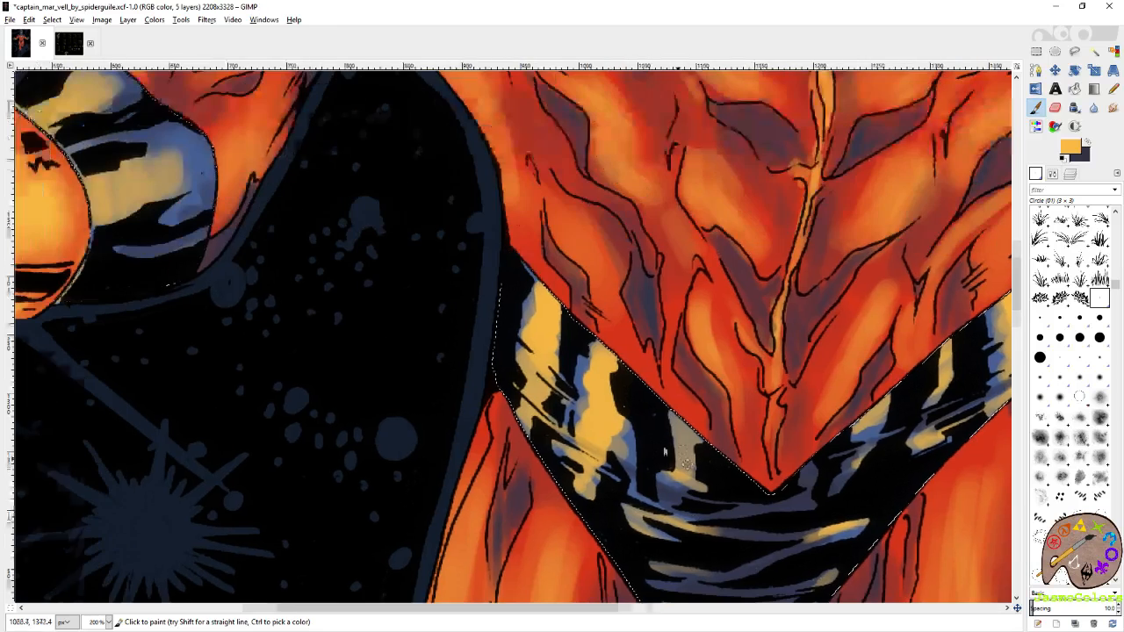
Touch up the left-hand vertical stripes of the trunks with the dark shadow colour and save the image.
{"action": "left_click_drag", "start_coordinate": [581, 342], "coordinate": [545, 309]}
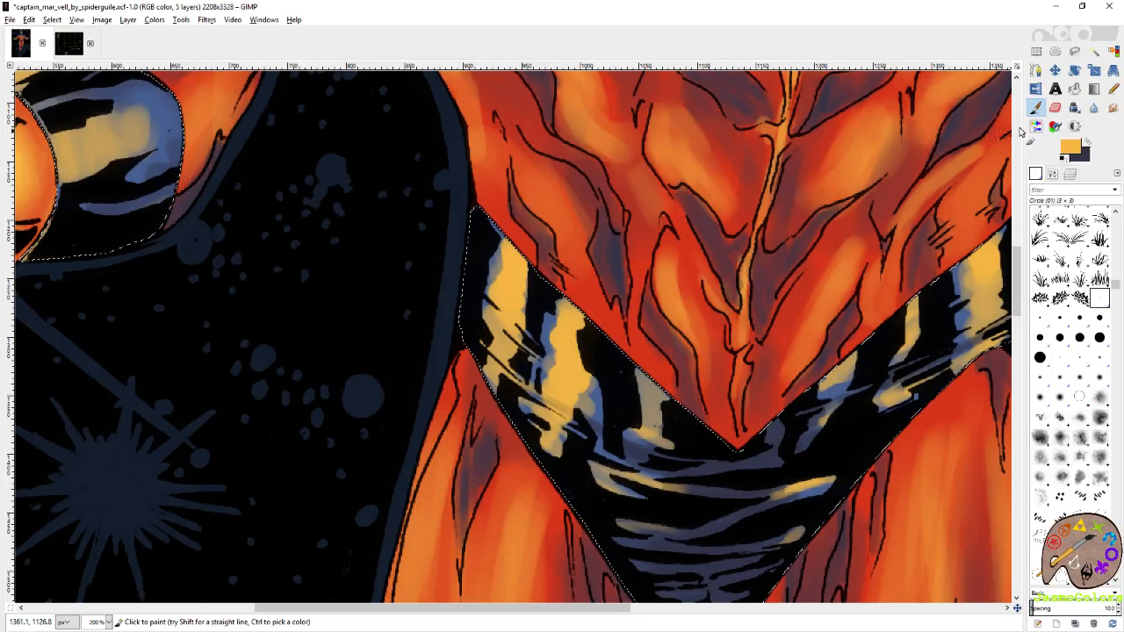
{"action": "key", "text": "x"}
{"action": "mouse_move", "coordinate": [518, 345]}
{"action": "left_mouse_down"}
{"action": "mouse_move", "coordinate": [615, 417]}
{"action": "mouse_move", "coordinate": [551, 379]}
{"action": "left_mouse_up"}
{"action": "key", "text": "shift+e"}
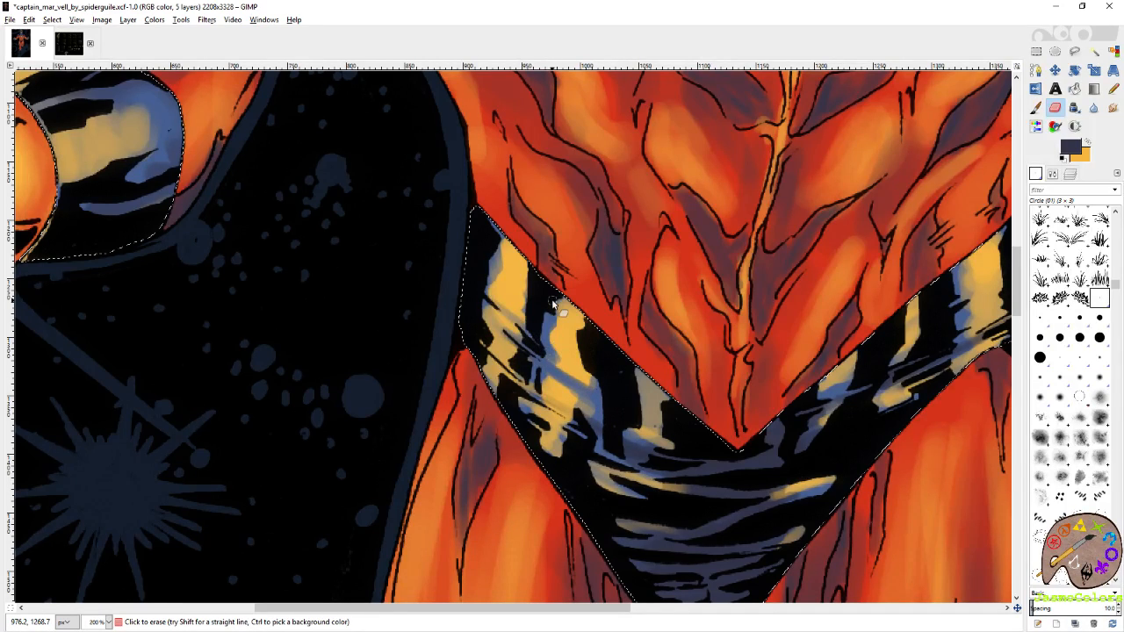
{"action": "scroll", "coordinate": [505, 296], "scroll_direction": "down", "scroll_amount": 6}
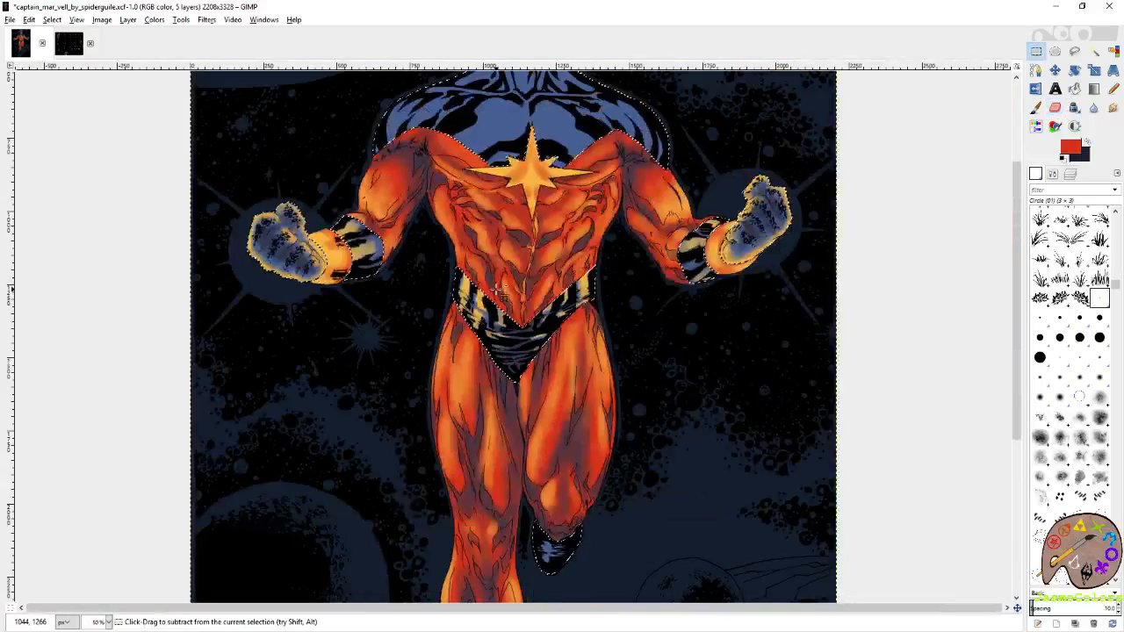
{"action": "key", "text": "ctrl+s"}
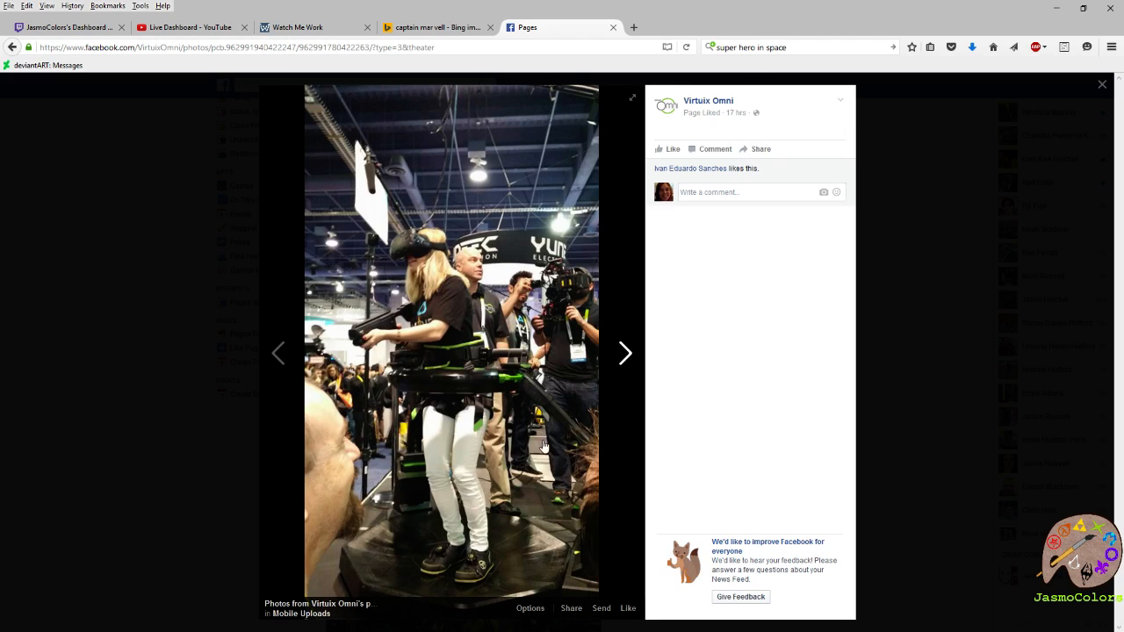
{"action": "left_click_drag", "start_coordinate": [446, 5], "coordinate": [1123, 131]}
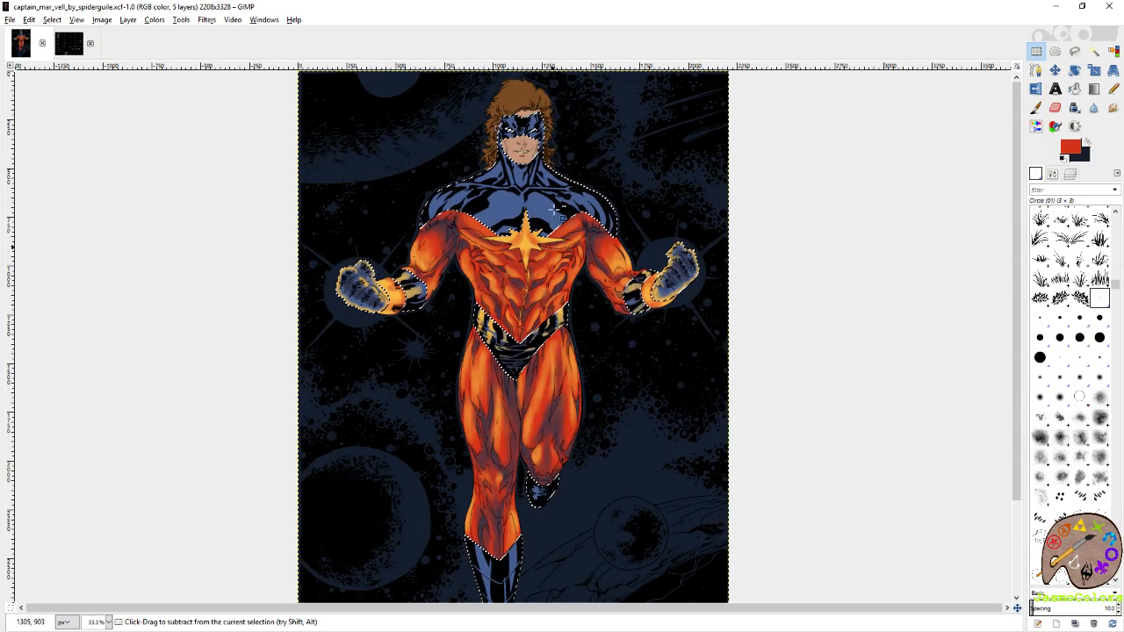
Shade the blue folds of the bent leg's boot in the dark colour with the Circle (19) Paintbrush.
{"action": "scroll", "coordinate": [580, 211], "scroll_direction": "up", "scroll_amount": 2}
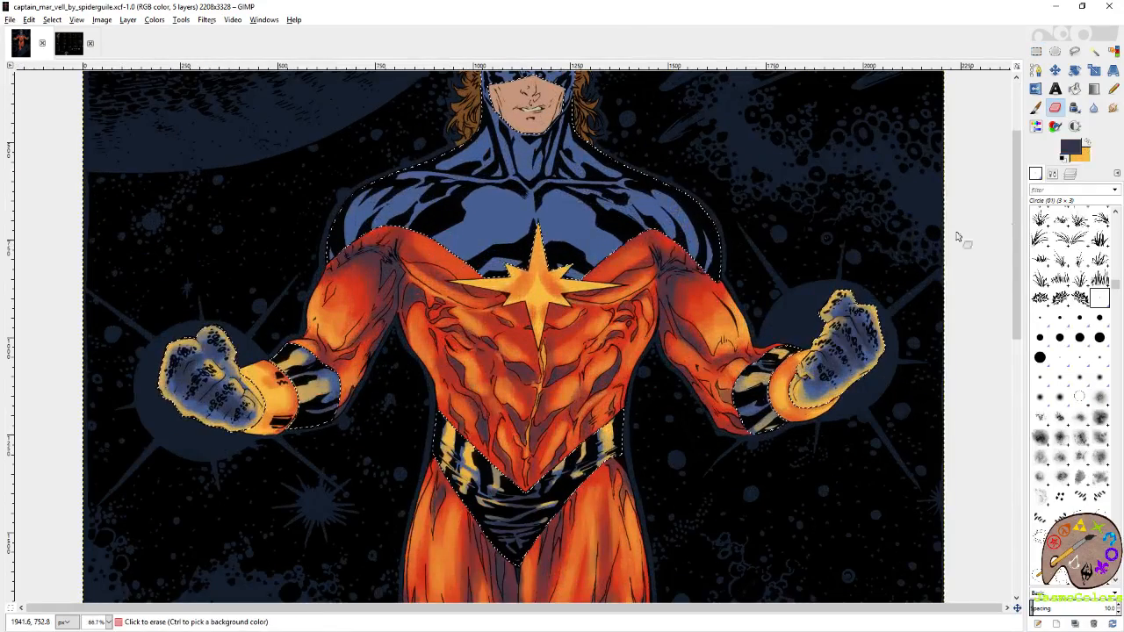
{"action": "left_click", "coordinate": [1036, 108]}
{"action": "left_click", "coordinate": [1040, 358]}
{"action": "scroll", "coordinate": [770, 281], "scroll_direction": "down", "scroll_amount": 10}
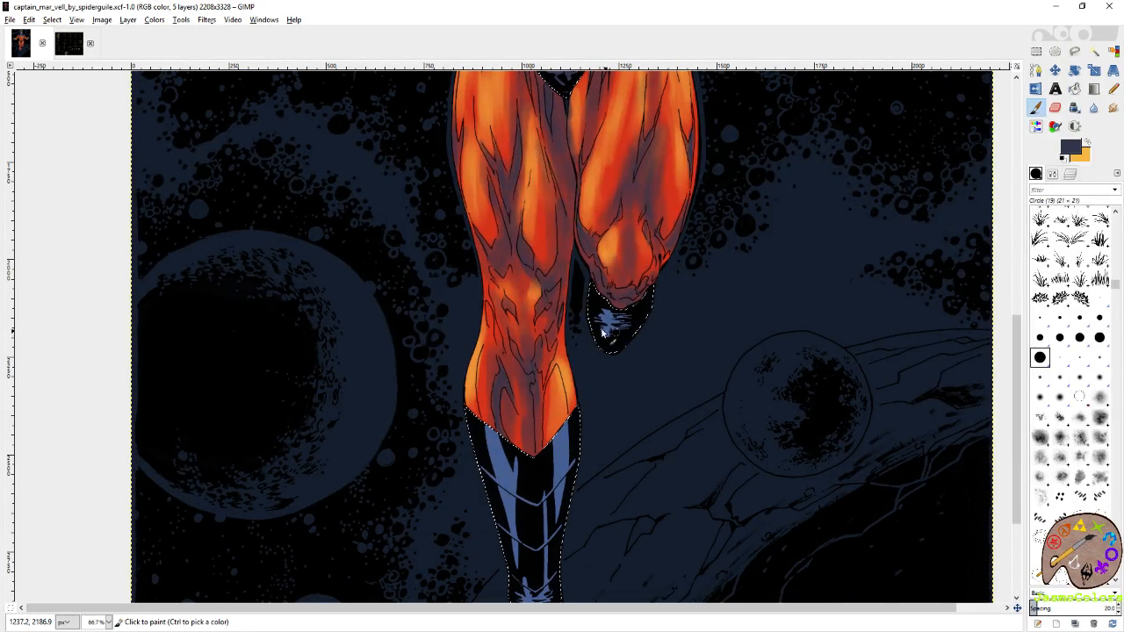
{"action": "left_click_drag", "start_coordinate": [598, 324], "coordinate": [618, 317]}
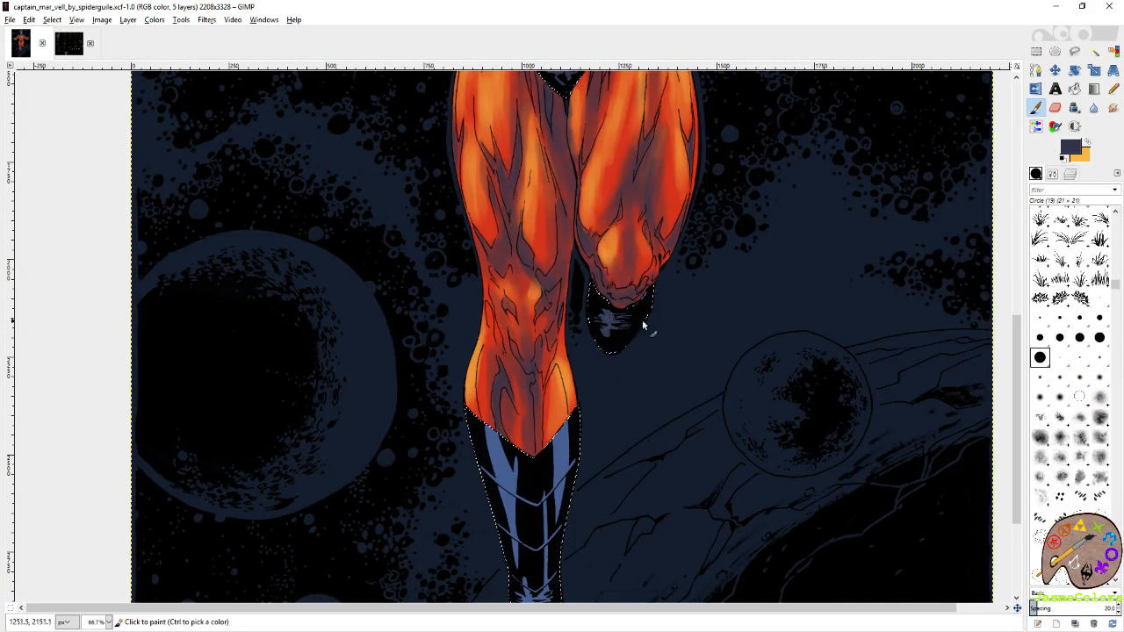
Switch to yellow-orange and highlight the front leg's boot at the ankle stripe and along both upper edges.
{"action": "scroll", "coordinate": [682, 301], "scroll_direction": "down", "scroll_amount": 5}
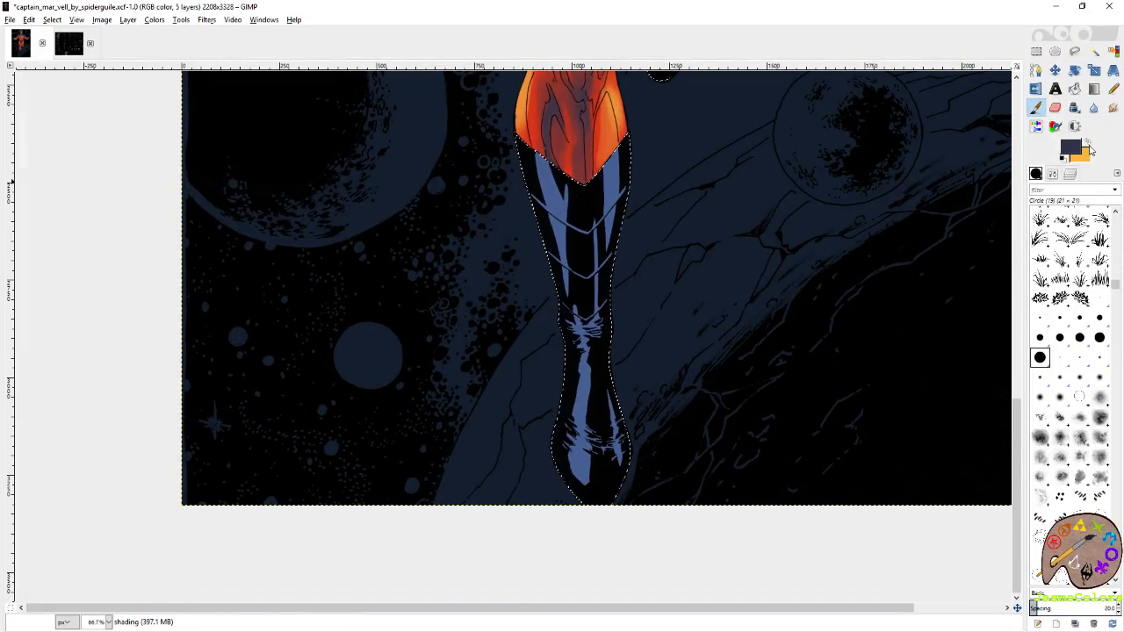
{"action": "left_click", "coordinate": [1088, 148]}
{"action": "mouse_move", "coordinate": [585, 367]}
{"action": "left_mouse_down"}
{"action": "mouse_move", "coordinate": [576, 383]}
{"action": "mouse_move", "coordinate": [581, 369]}
{"action": "mouse_move", "coordinate": [613, 501]}
{"action": "left_mouse_up"}
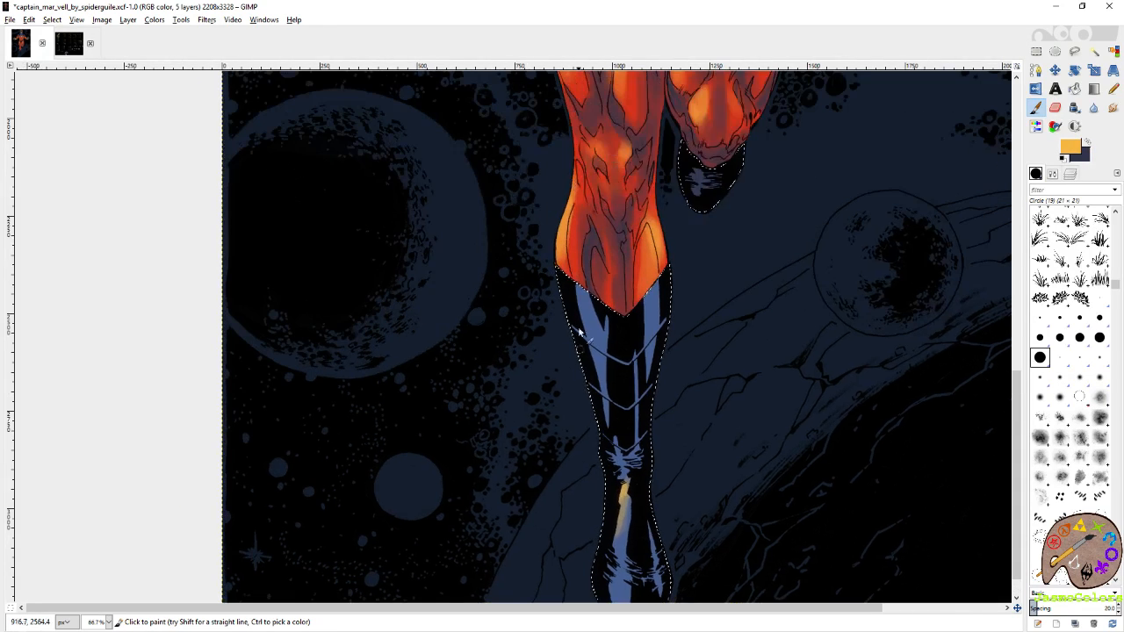
{"action": "left_click_drag", "start_coordinate": [572, 326], "coordinate": [581, 337]}
{"action": "left_click_drag", "start_coordinate": [667, 281], "coordinate": [668, 384]}
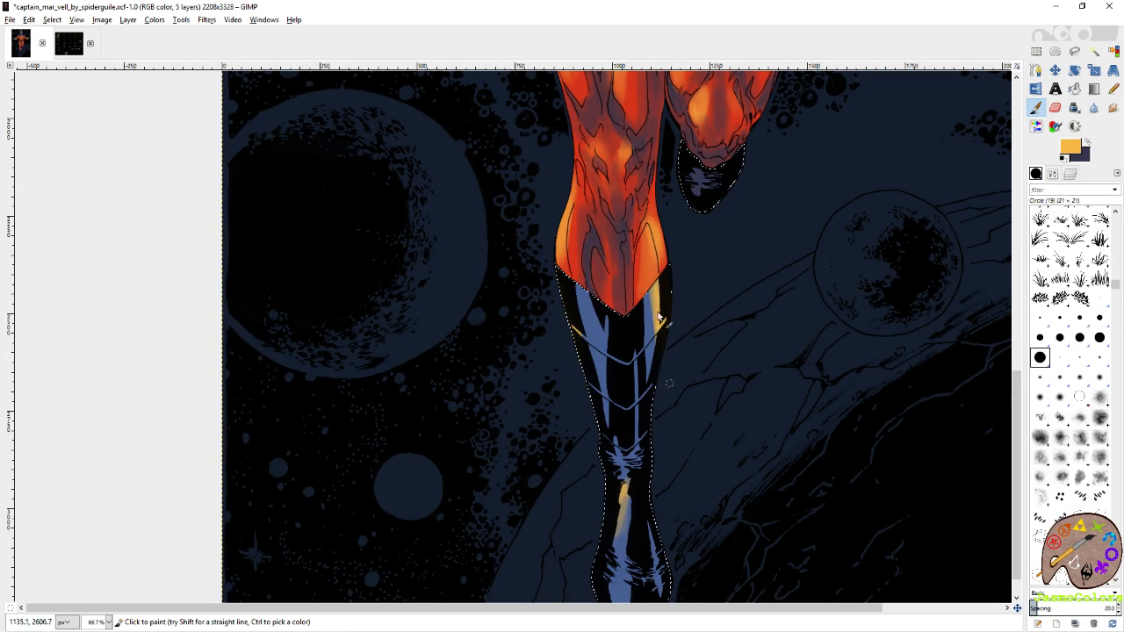
Save the image and shade the front leg's boot stripes in the dark colour with the Circle (19) brush enlarged to 136.86.
{"action": "left_click", "coordinate": [1087, 142]}
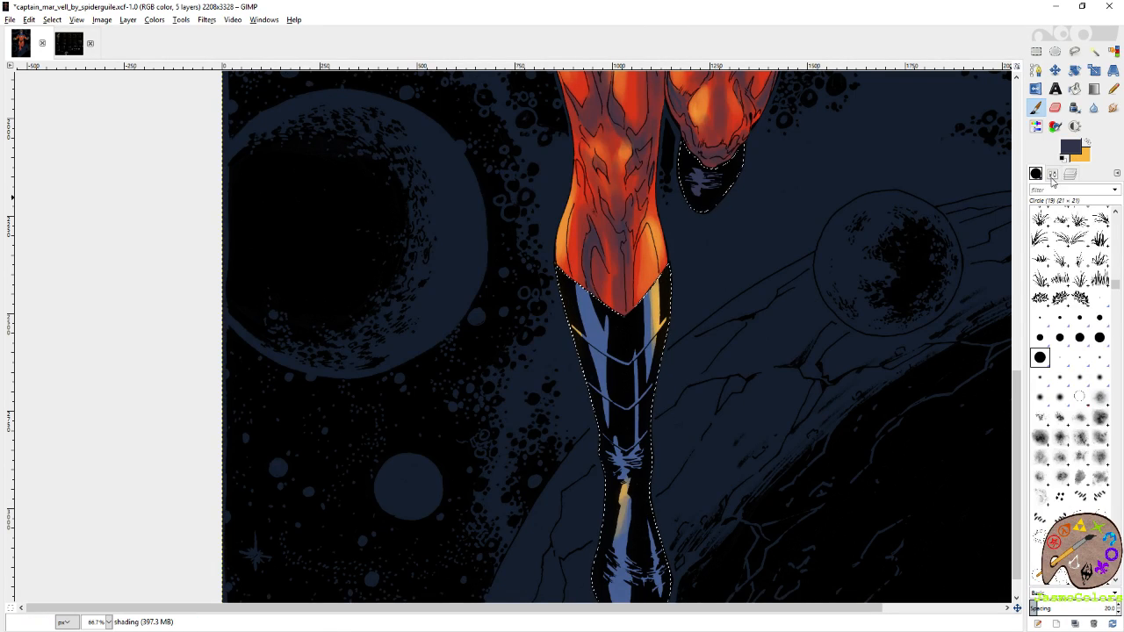
{"action": "left_click", "coordinate": [1052, 174]}
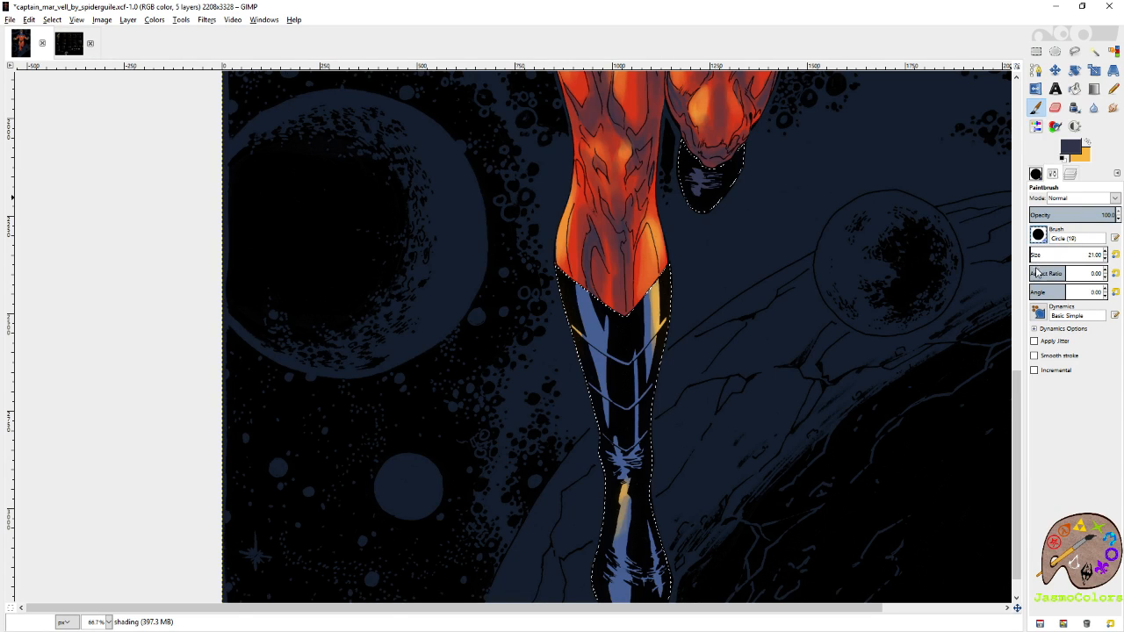
{"action": "key", "text": "ctrl+s"}
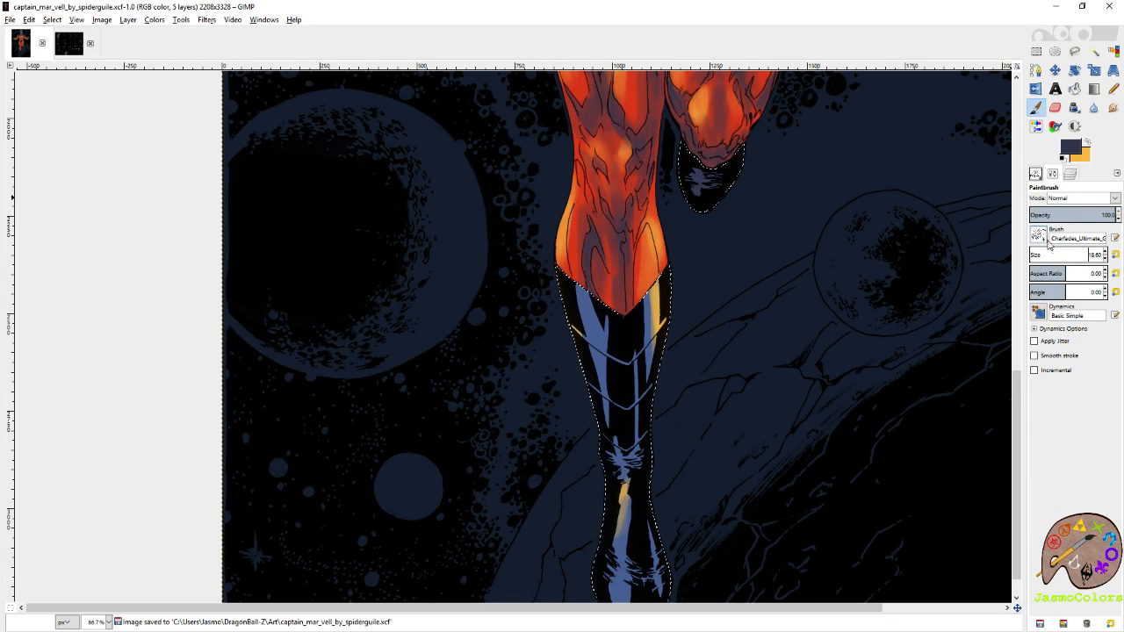
{"action": "left_click", "coordinate": [1036, 175]}
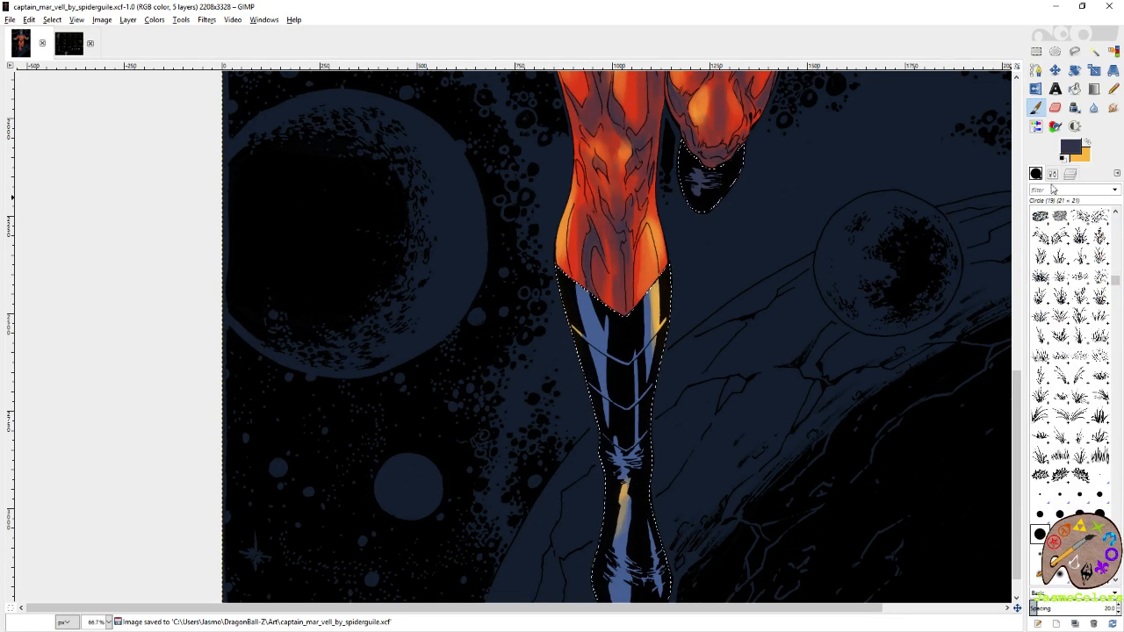
{"action": "left_click", "coordinate": [1054, 176]}
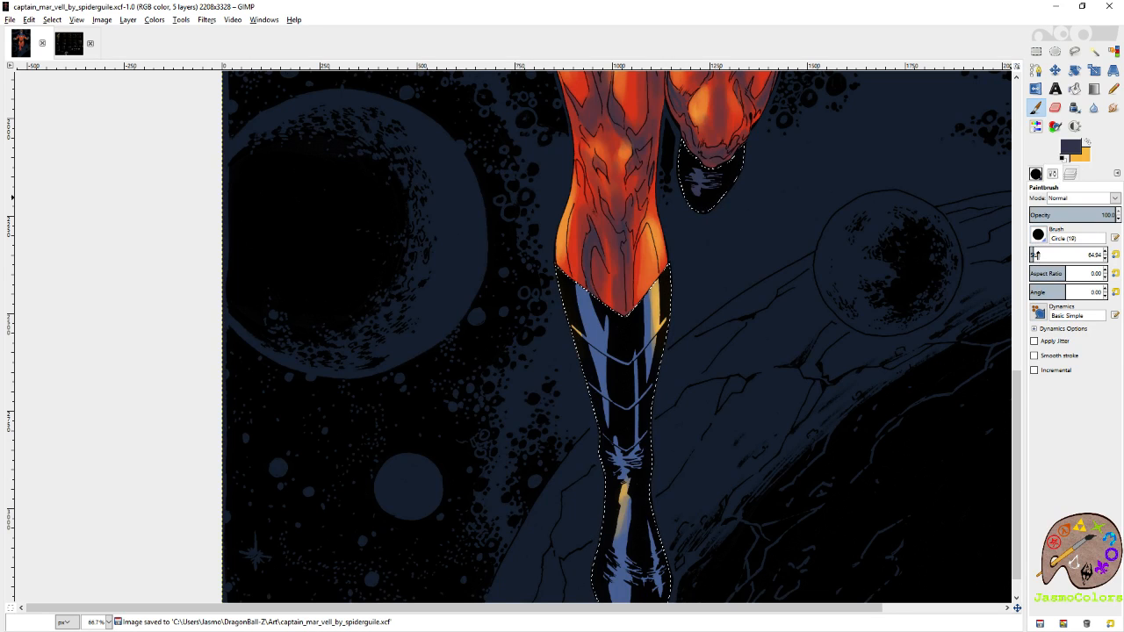
{"action": "left_click", "coordinate": [1038, 255]}
{"action": "mouse_move", "coordinate": [646, 383]}
{"action": "left_mouse_down"}
{"action": "mouse_move", "coordinate": [686, 282]}
{"action": "mouse_move", "coordinate": [677, 328]}
{"action": "mouse_move", "coordinate": [694, 525]}
{"action": "left_mouse_up"}
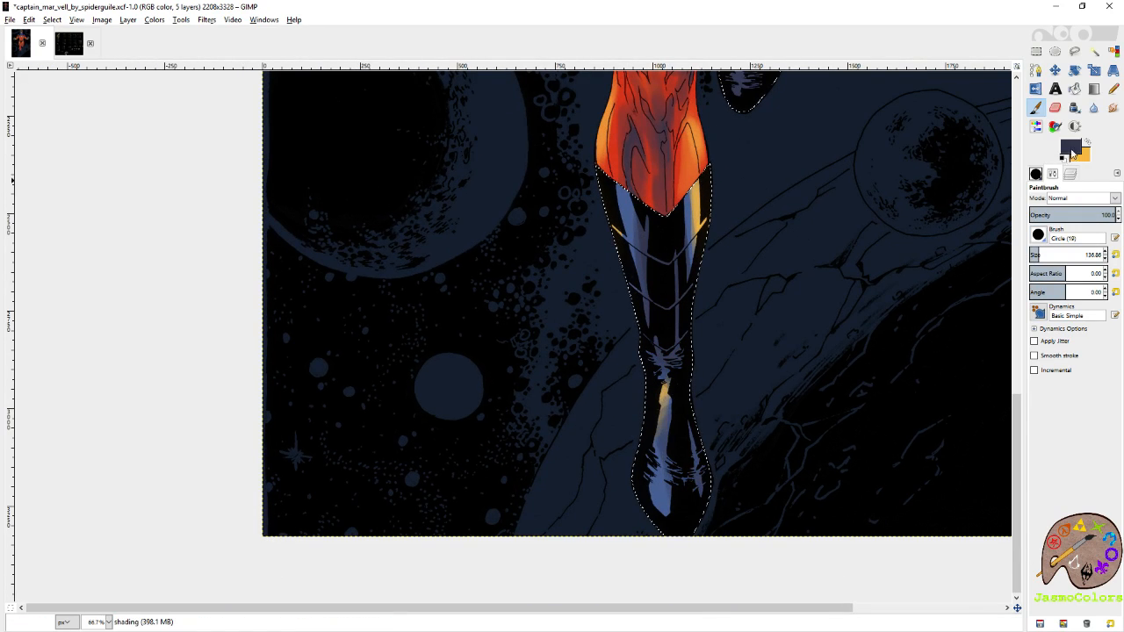
Highlight the lower stripes and foot folds of the front leg's boot in yellow-orange at brush size 21 and save the image.
{"action": "left_click", "coordinate": [1087, 143]}
{"action": "left_click", "coordinate": [1115, 255]}
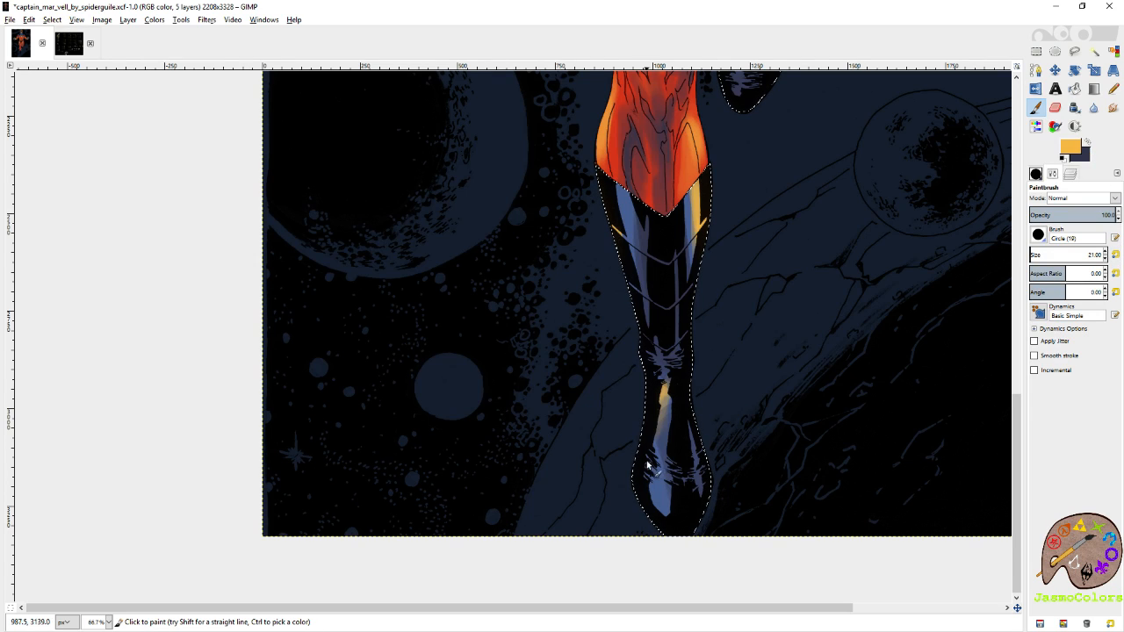
{"action": "mouse_move", "coordinate": [660, 466]}
{"action": "left_mouse_down"}
{"action": "mouse_move", "coordinate": [661, 494]}
{"action": "mouse_move", "coordinate": [649, 448]}
{"action": "mouse_move", "coordinate": [659, 406]}
{"action": "mouse_move", "coordinate": [659, 511]}
{"action": "left_mouse_up"}
{"action": "left_click_drag", "start_coordinate": [694, 429], "coordinate": [700, 479]}
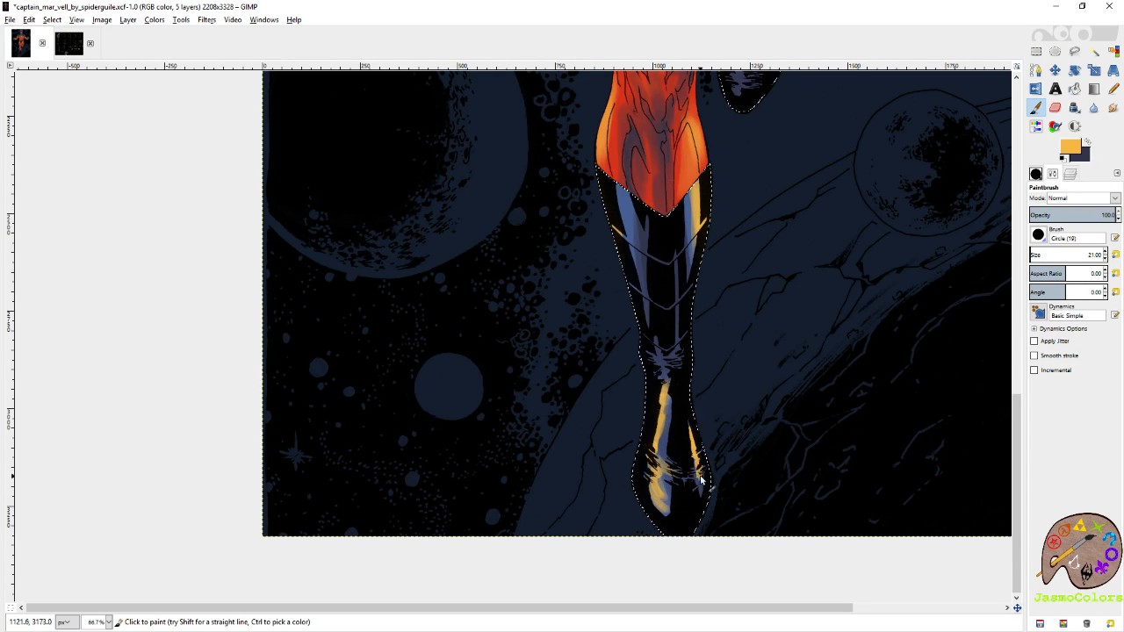
{"action": "key", "text": "x"}
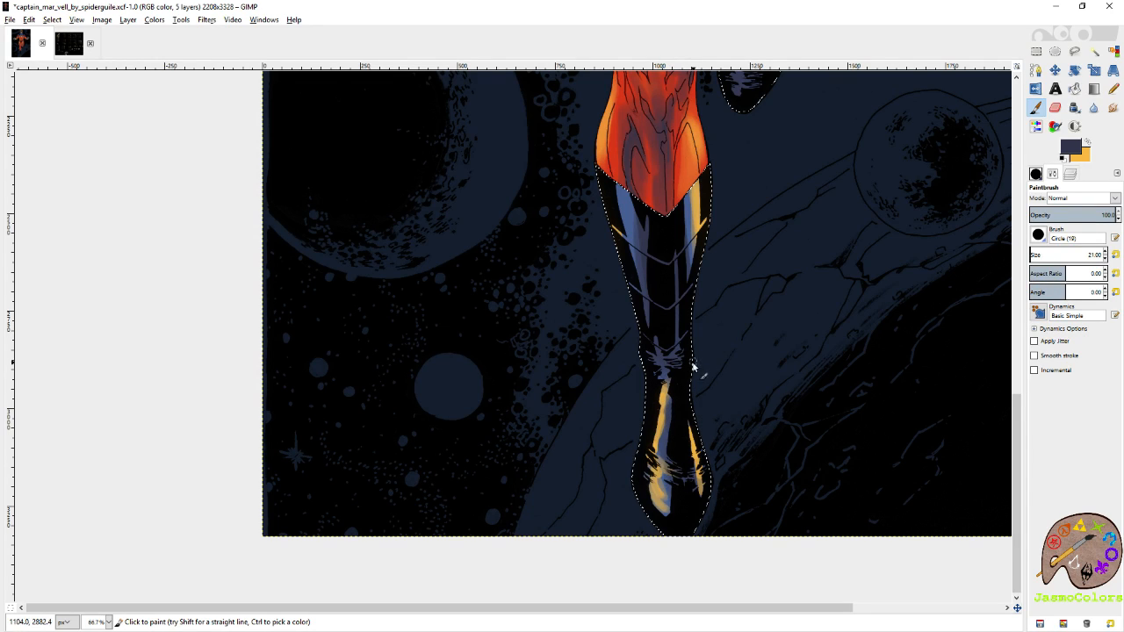
{"action": "scroll", "coordinate": [725, 302], "scroll_direction": "up", "scroll_amount": 2}
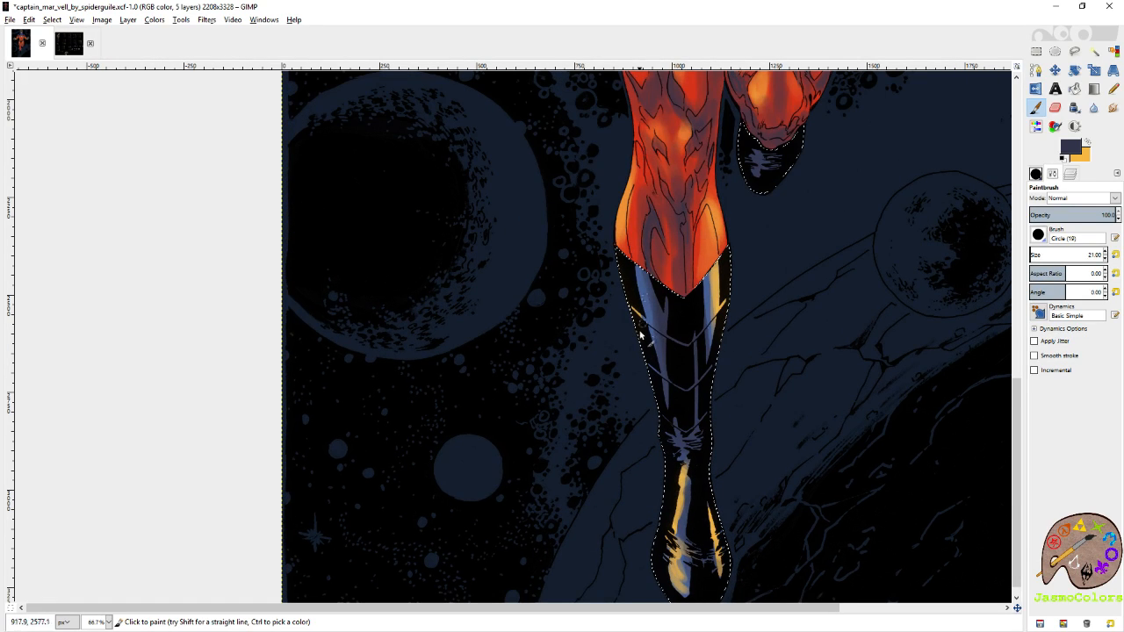
{"action": "scroll", "coordinate": [732, 228], "scroll_direction": "up", "scroll_amount": 14}
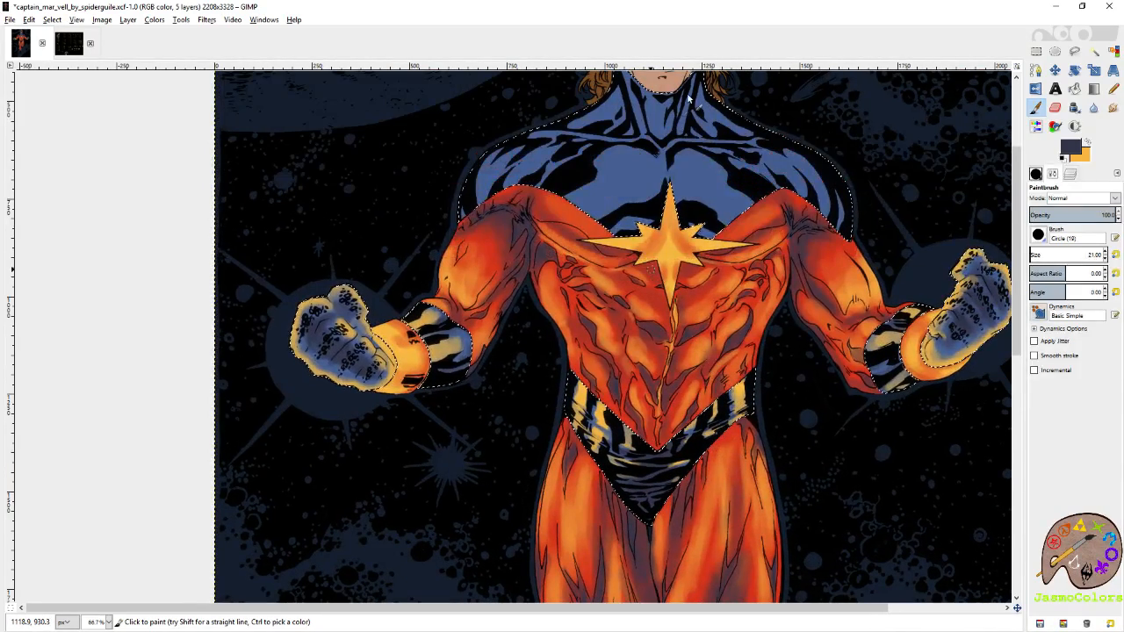
{"action": "key", "text": "r"}
{"action": "scroll", "coordinate": [551, 173], "scroll_direction": "down", "scroll_amount": 2}
{"action": "key", "text": "ctrl+s"}
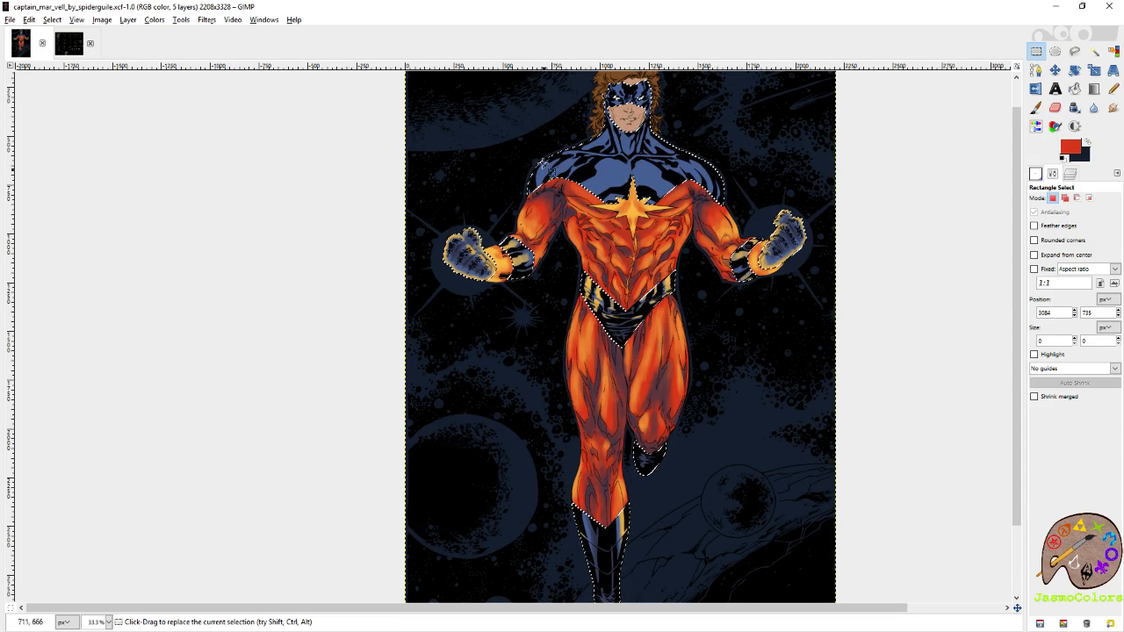
Shade the blue folds of the right-hand shoulder and upper chest in the dark colour with the Circle (19) Paintbrush at size 24.20.
{"action": "scroll", "coordinate": [736, 158], "scroll_direction": "up", "scroll_amount": 3}
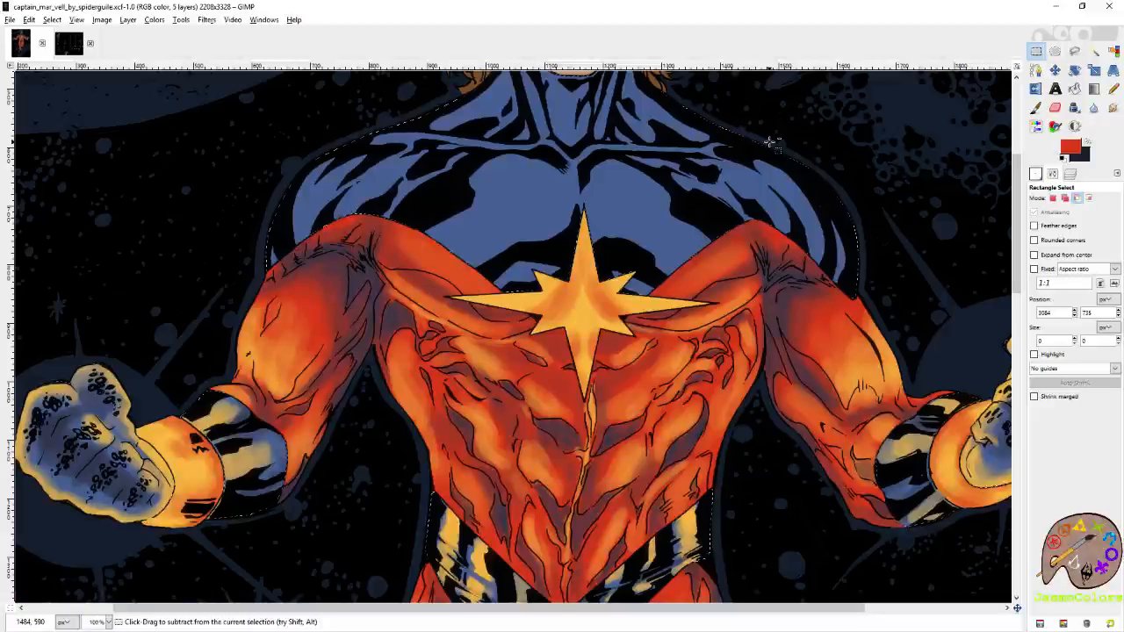
{"action": "key", "text": "p"}
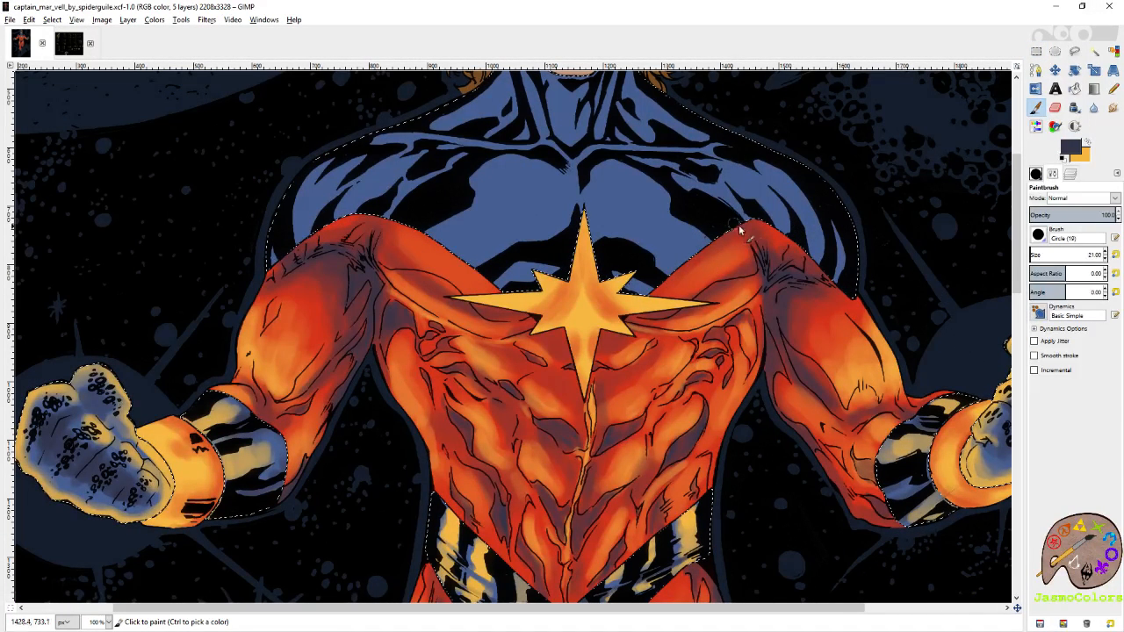
{"action": "left_click_drag", "start_coordinate": [1033, 258], "coordinate": [1036, 257]}
{"action": "left_click_drag", "start_coordinate": [760, 218], "coordinate": [837, 301]}
{"action": "mouse_move", "coordinate": [705, 242]}
{"action": "left_mouse_down"}
{"action": "mouse_move", "coordinate": [796, 283]}
{"action": "mouse_move", "coordinate": [828, 324]}
{"action": "mouse_move", "coordinate": [791, 260]}
{"action": "mouse_move", "coordinate": [741, 252]}
{"action": "mouse_move", "coordinate": [793, 290]}
{"action": "mouse_move", "coordinate": [765, 266]}
{"action": "mouse_move", "coordinate": [827, 290]}
{"action": "mouse_move", "coordinate": [863, 327]}
{"action": "mouse_move", "coordinate": [762, 246]}
{"action": "mouse_move", "coordinate": [825, 294]}
{"action": "left_mouse_up"}
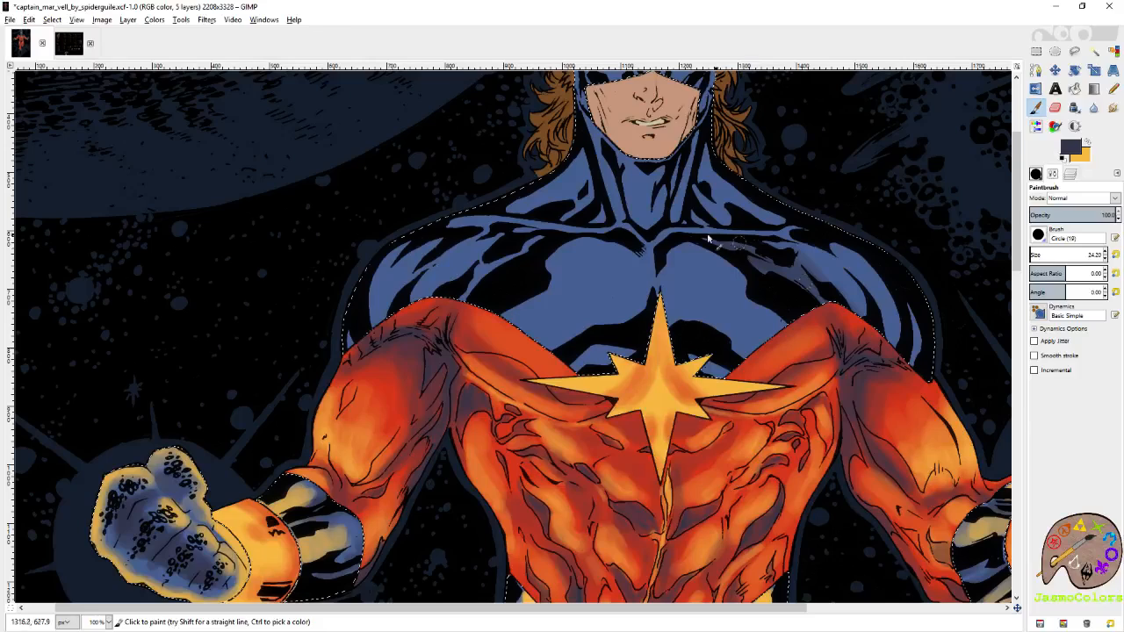
Switch to yellow-orange and highlight the blue mask above the eyes and along both sides of the jaw.
{"action": "scroll", "coordinate": [463, 281], "scroll_direction": "up", "scroll_amount": 3}
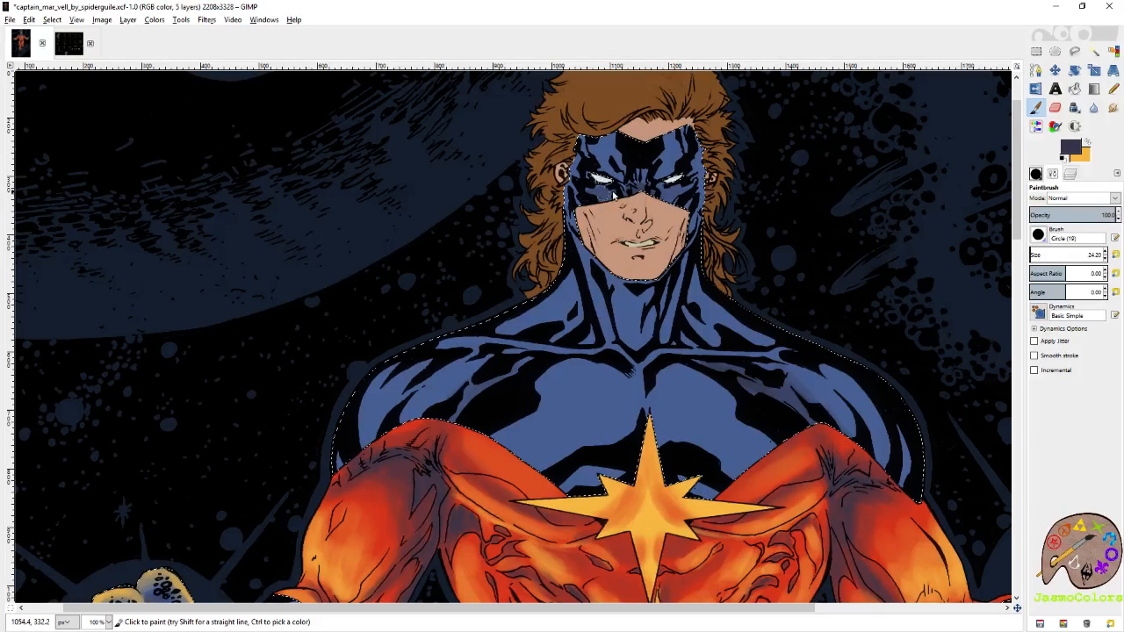
{"action": "left_click", "coordinate": [1088, 143]}
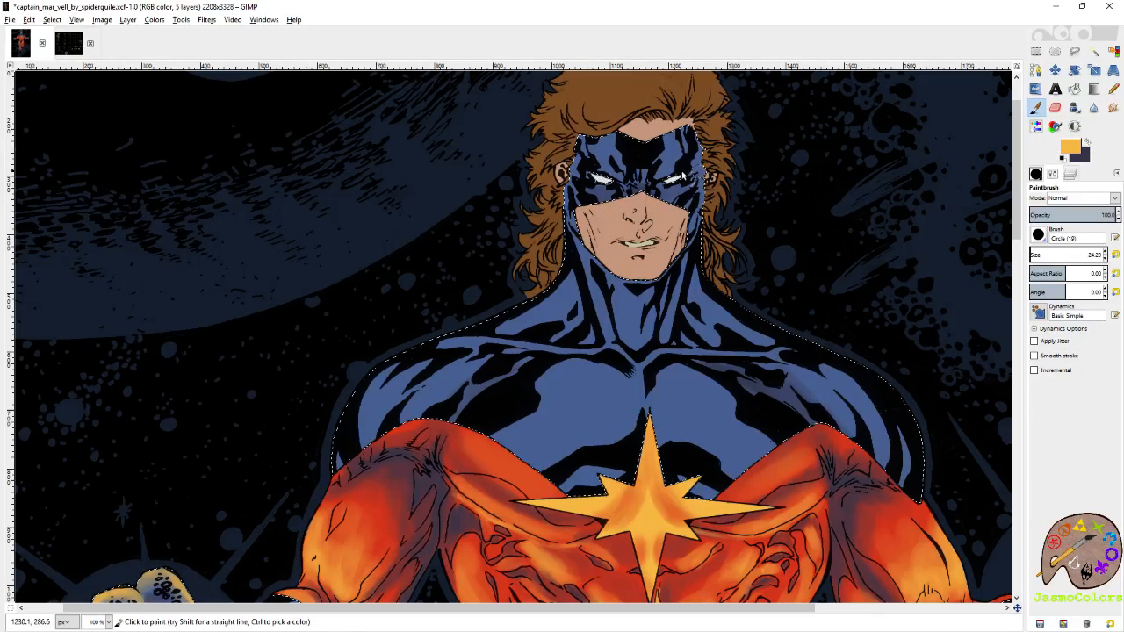
{"action": "mouse_move", "coordinate": [671, 176]}
{"action": "left_mouse_down"}
{"action": "mouse_move", "coordinate": [680, 162]}
{"action": "mouse_move", "coordinate": [670, 172]}
{"action": "mouse_move", "coordinate": [599, 165]}
{"action": "mouse_move", "coordinate": [646, 176]}
{"action": "mouse_move", "coordinate": [682, 161]}
{"action": "left_mouse_up"}
{"action": "mouse_move", "coordinate": [572, 213]}
{"action": "left_mouse_down"}
{"action": "mouse_move", "coordinate": [576, 225]}
{"action": "mouse_move", "coordinate": [571, 216]}
{"action": "left_mouse_up"}
{"action": "mouse_move", "coordinate": [685, 246]}
{"action": "left_mouse_down"}
{"action": "mouse_move", "coordinate": [691, 239]}
{"action": "mouse_move", "coordinate": [663, 276]}
{"action": "mouse_move", "coordinate": [616, 279]}
{"action": "mouse_move", "coordinate": [577, 240]}
{"action": "left_mouse_up"}
Highlight the blue stripes on the outer part of both shoulders in yellow-orange.
{"action": "scroll", "coordinate": [578, 298], "scroll_direction": "down", "scroll_amount": 2}
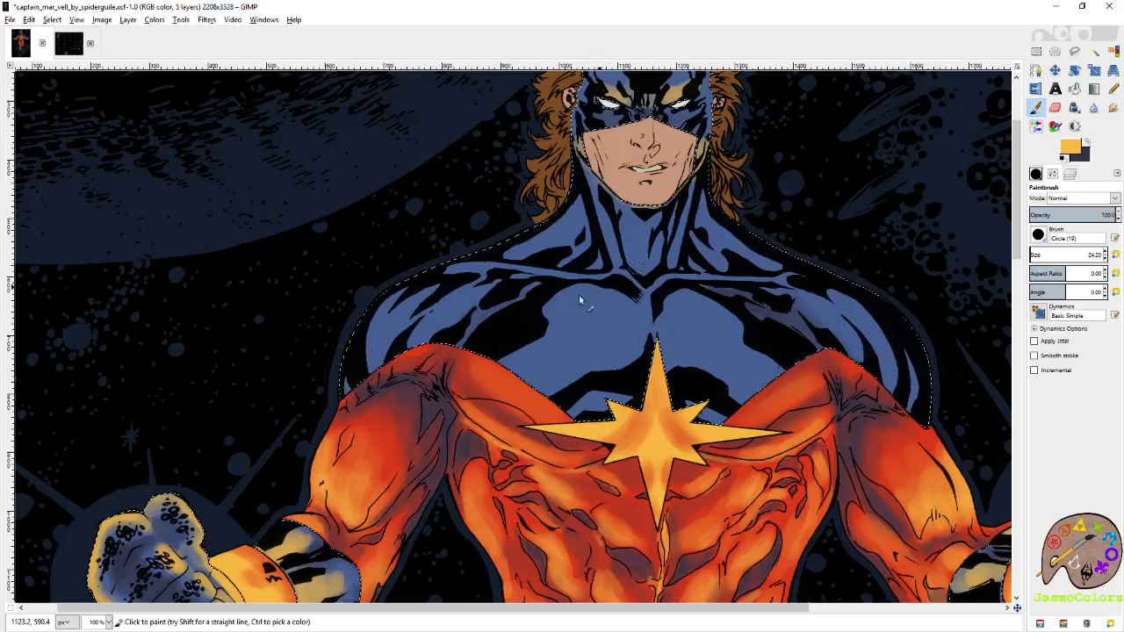
{"action": "mouse_move", "coordinate": [374, 365]}
{"action": "left_mouse_down"}
{"action": "mouse_move", "coordinate": [381, 342]}
{"action": "mouse_move", "coordinate": [392, 349]}
{"action": "mouse_move", "coordinate": [435, 328]}
{"action": "left_mouse_up"}
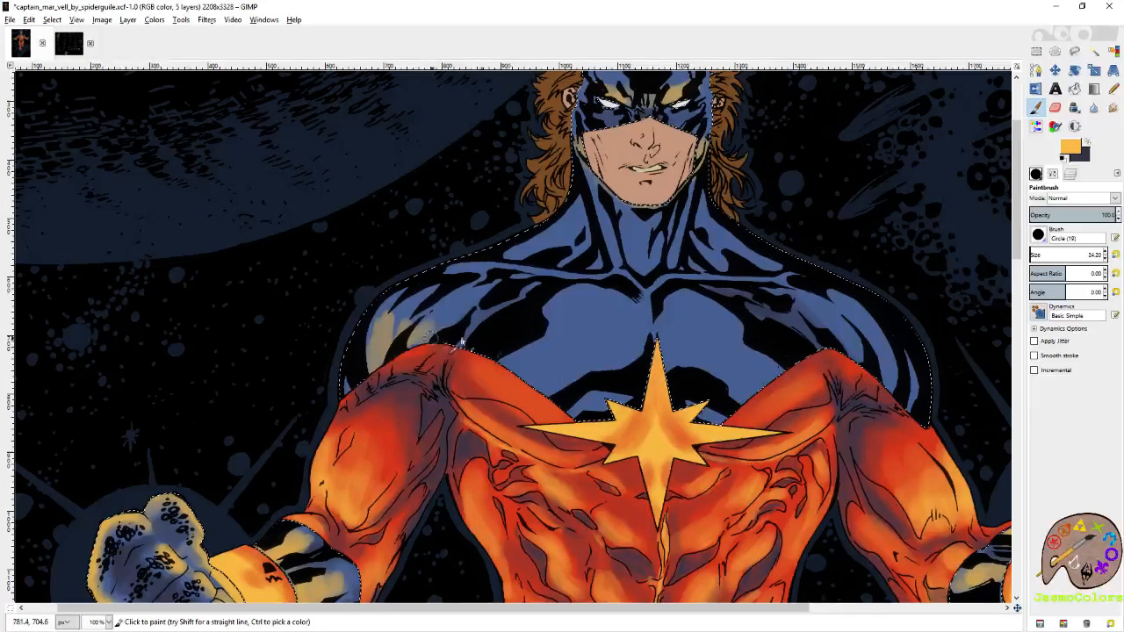
{"action": "left_click_drag", "start_coordinate": [625, 406], "coordinate": [546, 318]}
{"action": "mouse_move", "coordinate": [841, 303]}
{"action": "left_mouse_down"}
{"action": "mouse_move", "coordinate": [797, 262]}
{"action": "mouse_move", "coordinate": [802, 287]}
{"action": "mouse_move", "coordinate": [775, 251]}
{"action": "mouse_move", "coordinate": [803, 267]}
{"action": "mouse_move", "coordinate": [823, 303]}
{"action": "left_mouse_up"}
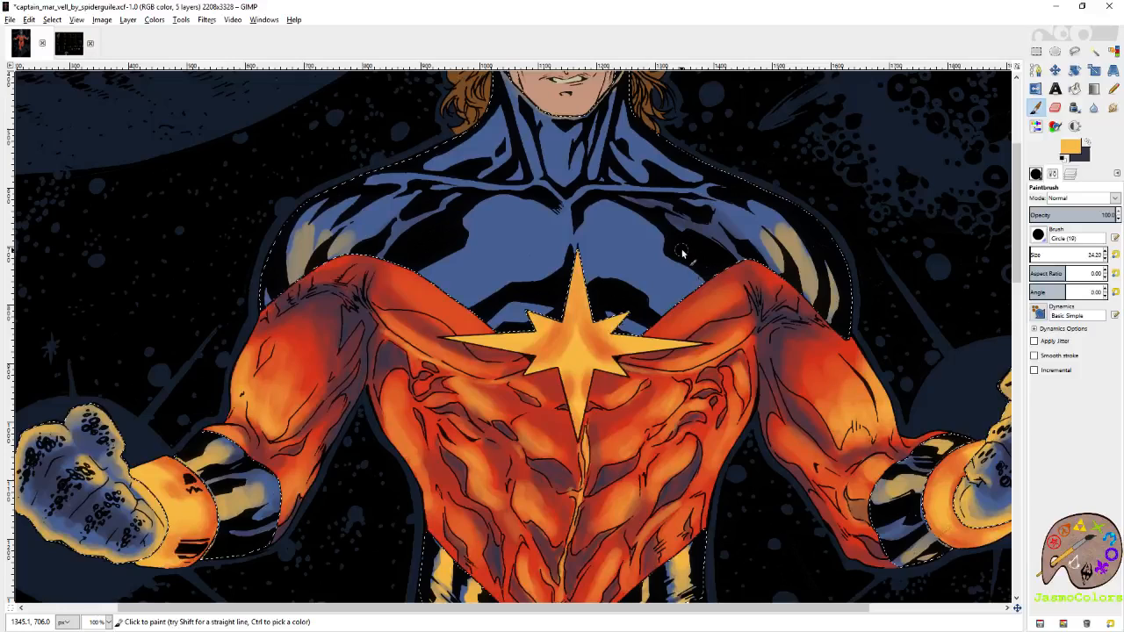
{"action": "left_click_drag", "start_coordinate": [699, 286], "coordinate": [748, 346]}
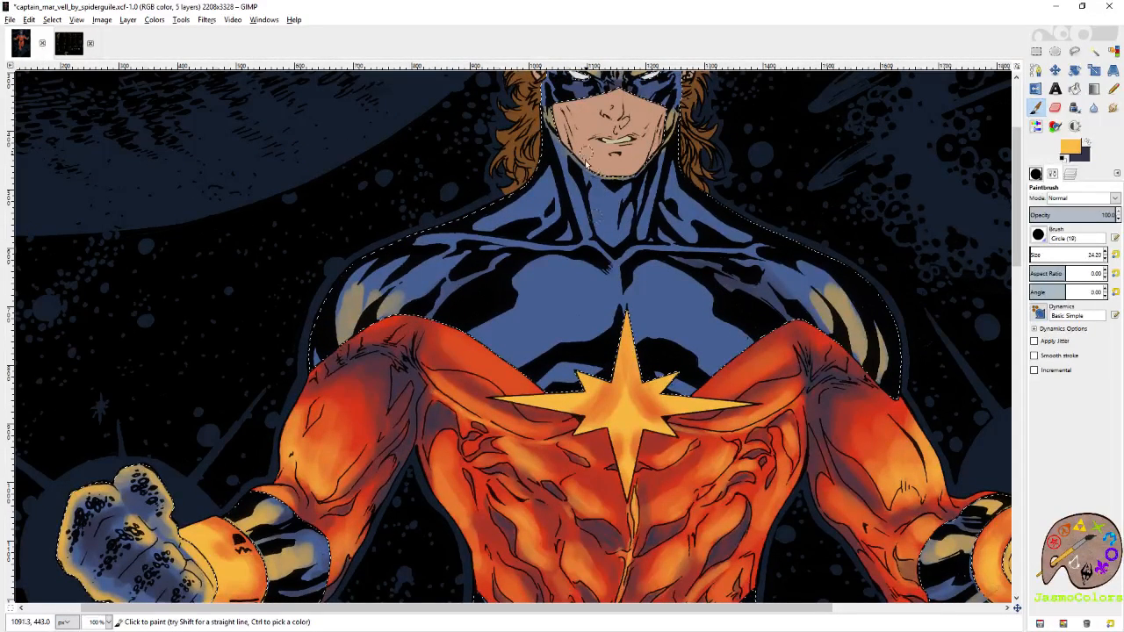
Enlarge the brush to 136.86, highlight the lower part of both pectorals in yellow-orange and shade their inner sides in the dark colour.
{"action": "left_click", "coordinate": [1038, 254]}
{"action": "mouse_move", "coordinate": [729, 349]}
{"action": "left_mouse_down"}
{"action": "mouse_move", "coordinate": [680, 359]}
{"action": "mouse_move", "coordinate": [687, 350]}
{"action": "mouse_move", "coordinate": [534, 366]}
{"action": "mouse_move", "coordinate": [533, 337]}
{"action": "mouse_move", "coordinate": [764, 277]}
{"action": "mouse_move", "coordinate": [629, 332]}
{"action": "mouse_move", "coordinate": [566, 288]}
{"action": "mouse_move", "coordinate": [613, 351]}
{"action": "mouse_move", "coordinate": [676, 282]}
{"action": "mouse_move", "coordinate": [642, 319]}
{"action": "mouse_move", "coordinate": [676, 348]}
{"action": "mouse_move", "coordinate": [704, 433]}
{"action": "mouse_move", "coordinate": [710, 405]}
{"action": "mouse_move", "coordinate": [681, 384]}
{"action": "left_mouse_up"}
{"action": "key", "text": "x"}
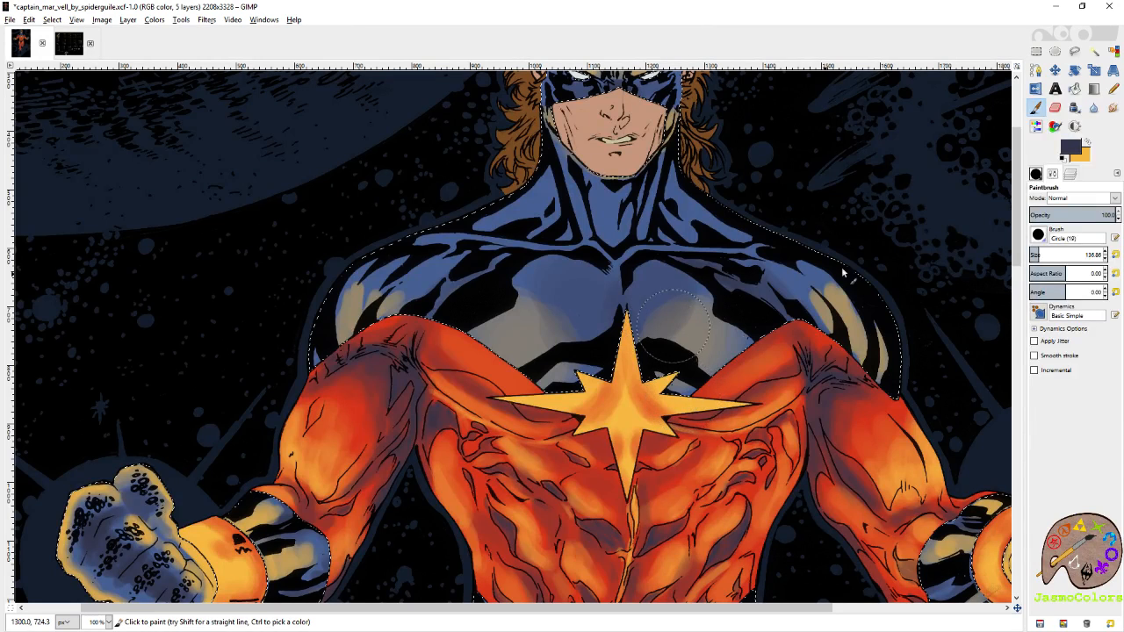
Shade the blue neck folds below the jaw in the dark colour with the brush reset to size 21, saving the image.
{"action": "left_click", "coordinate": [1115, 255]}
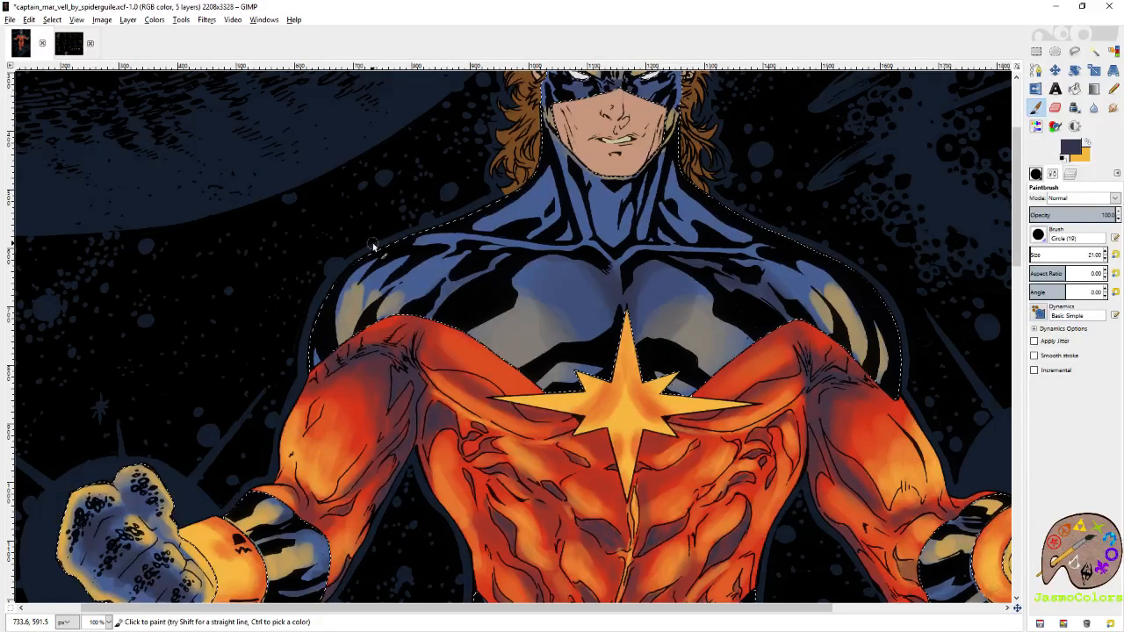
{"action": "key", "text": "ctrl+s"}
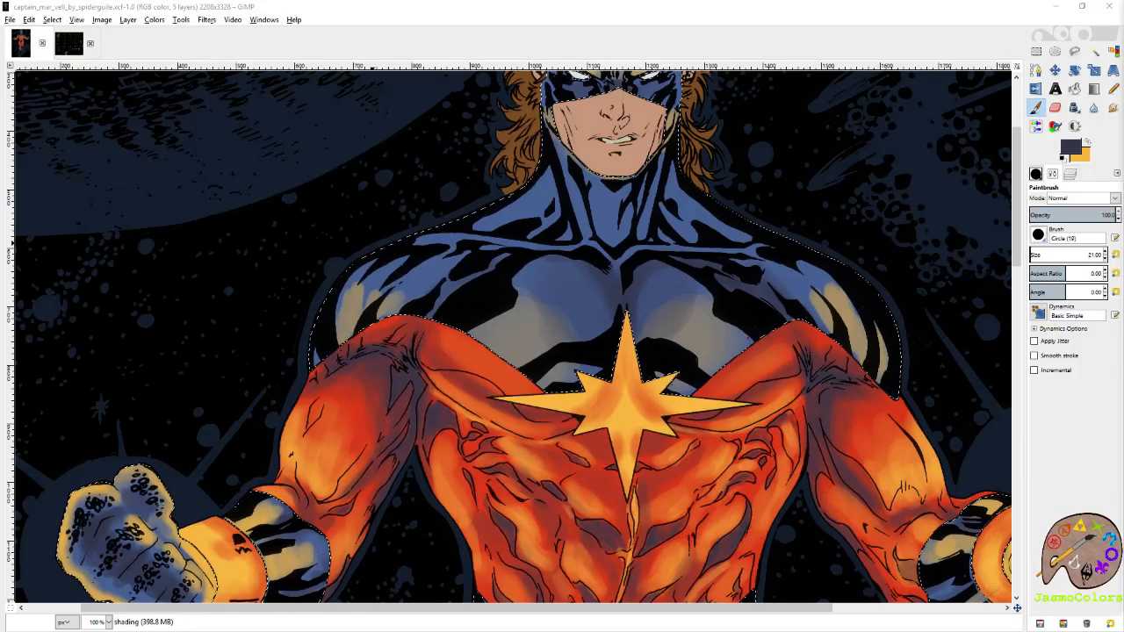
{"action": "key", "text": "r"}
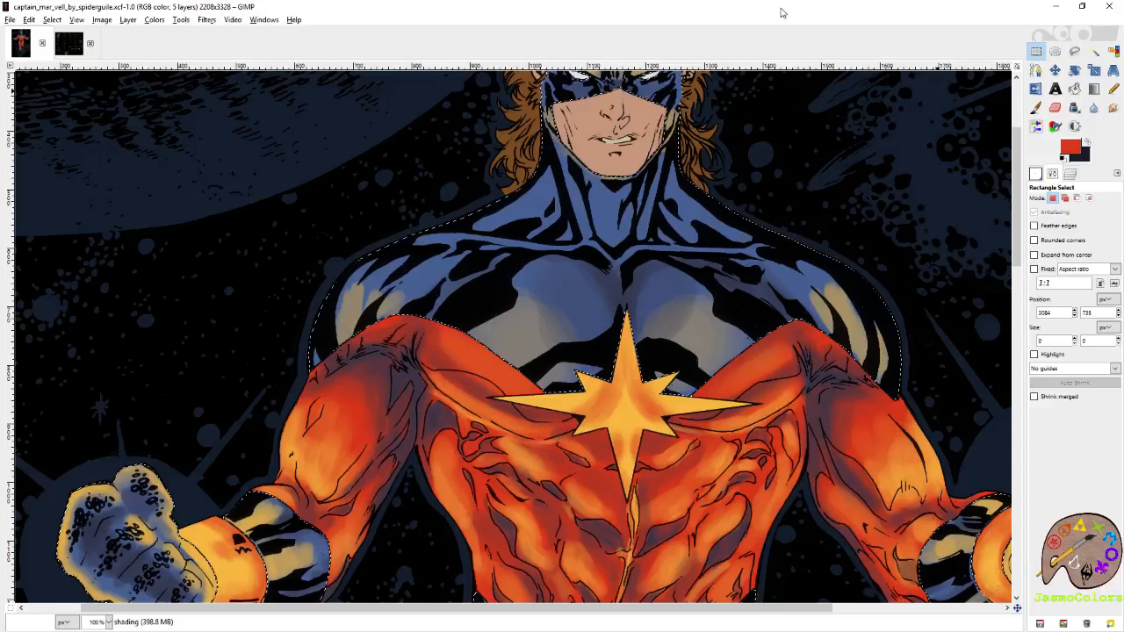
{"action": "key", "text": "p"}
{"action": "key", "text": "ctrl+s"}
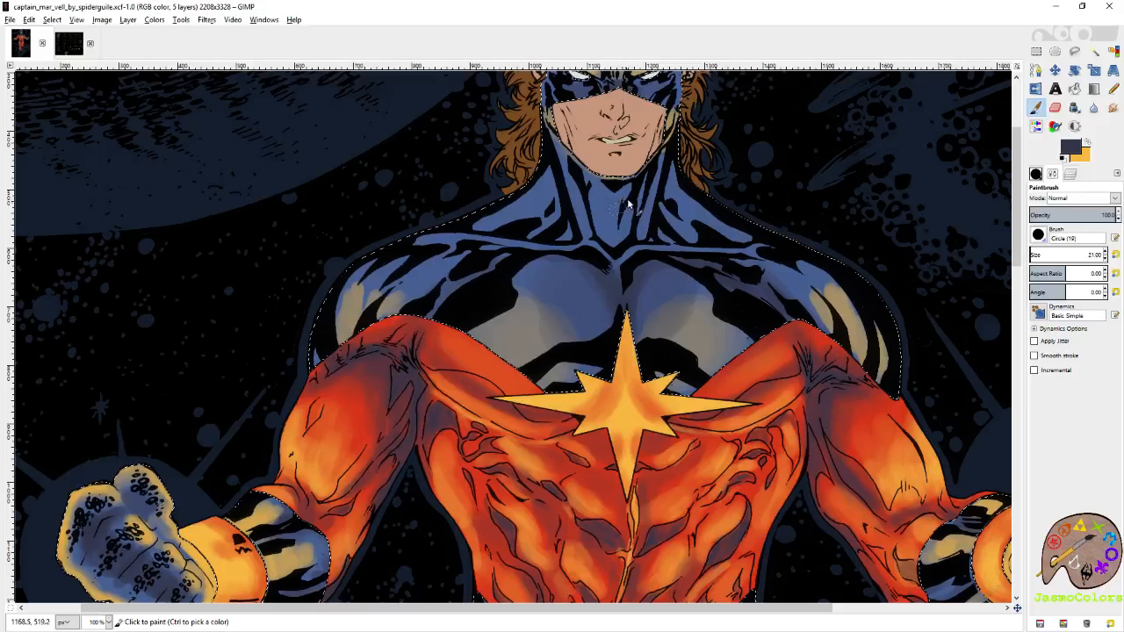
{"action": "left_click_drag", "start_coordinate": [576, 174], "coordinate": [586, 185]}
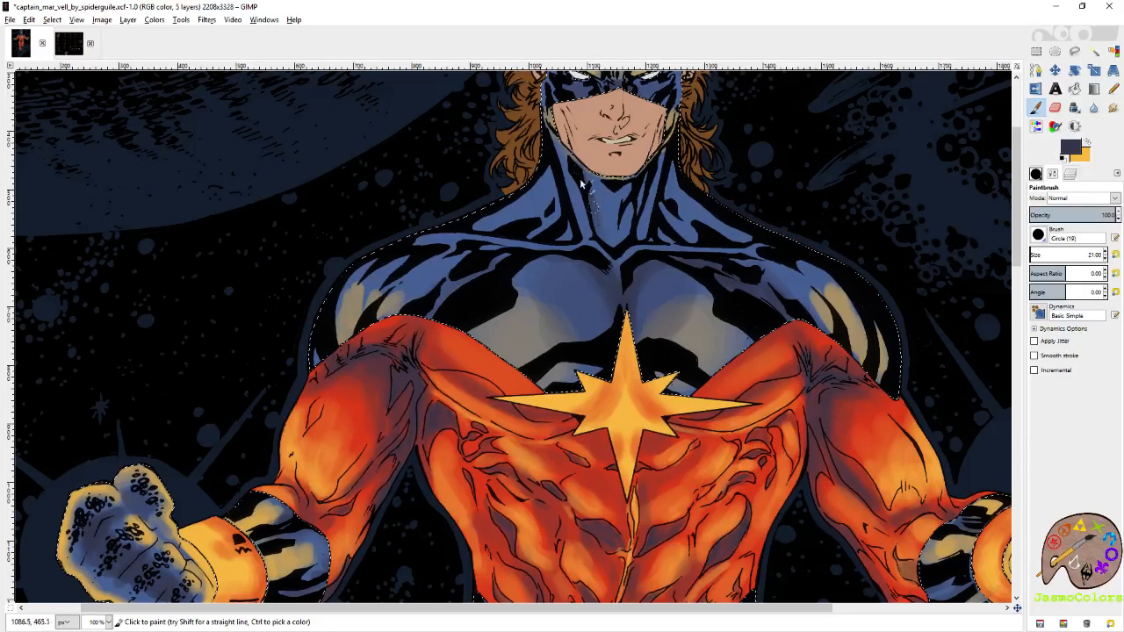
{"action": "mouse_move", "coordinate": [664, 168]}
{"action": "left_mouse_down"}
{"action": "mouse_move", "coordinate": [635, 238]}
{"action": "mouse_move", "coordinate": [648, 168]}
{"action": "mouse_move", "coordinate": [700, 236]}
{"action": "left_mouse_up"}
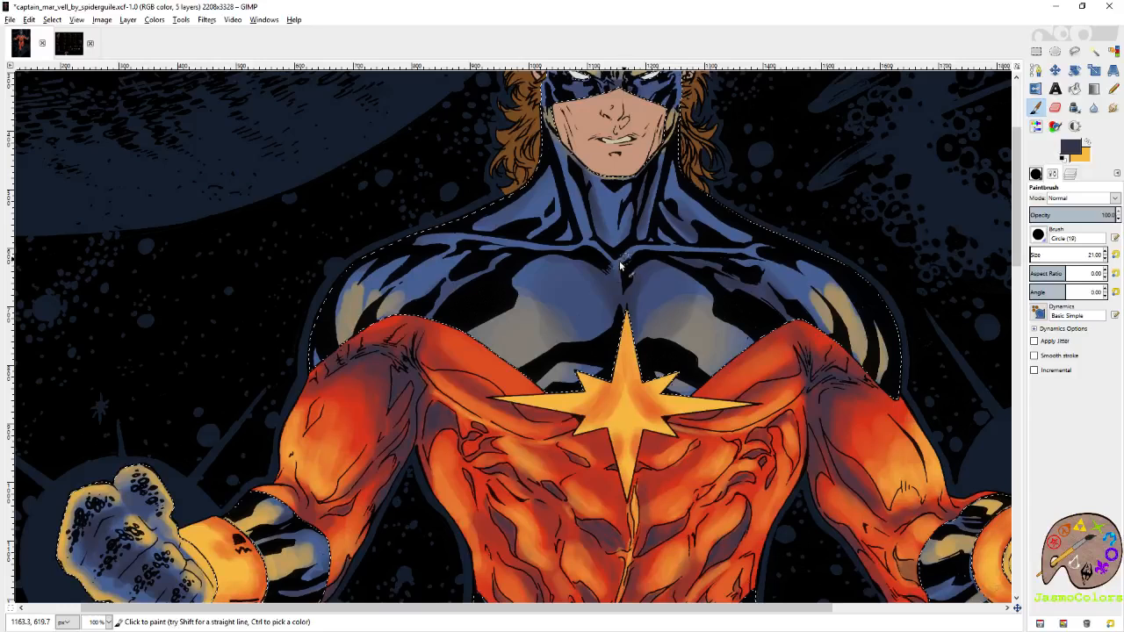
{"action": "left_click_drag", "start_coordinate": [629, 365], "coordinate": [638, 401]}
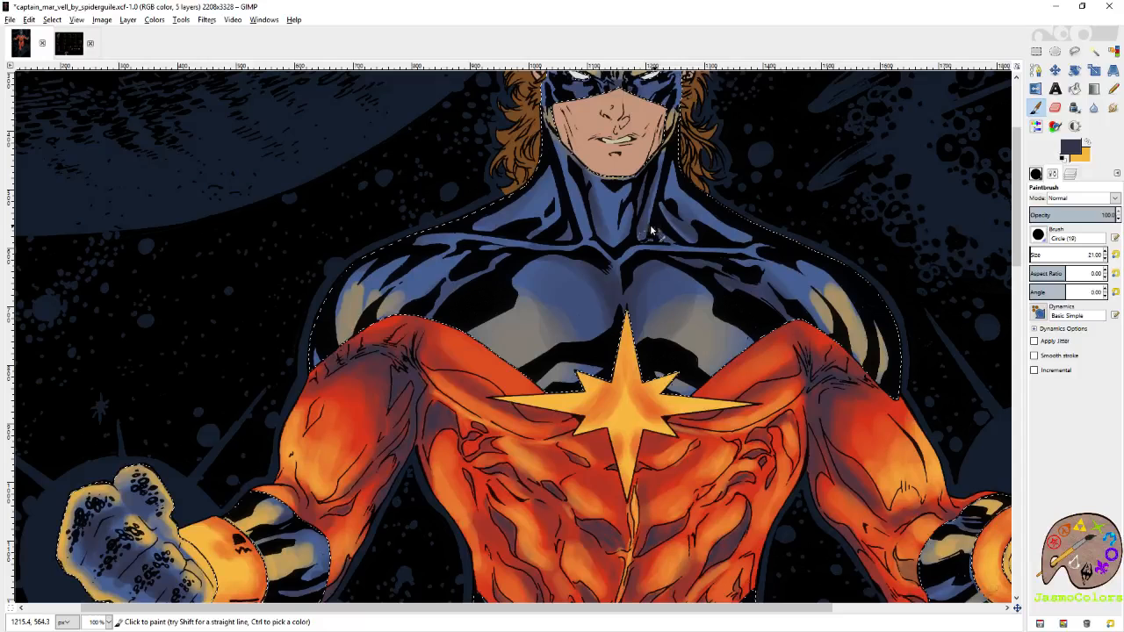
{"action": "key", "text": "ctrl+s"}
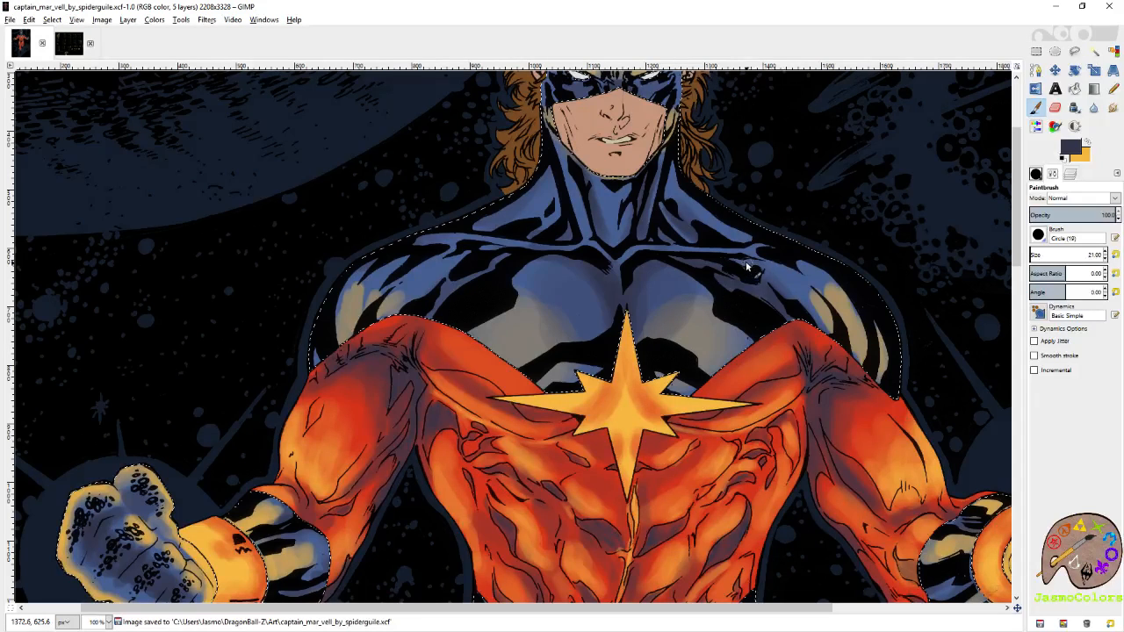
{"action": "left_click", "coordinate": [673, 225]}
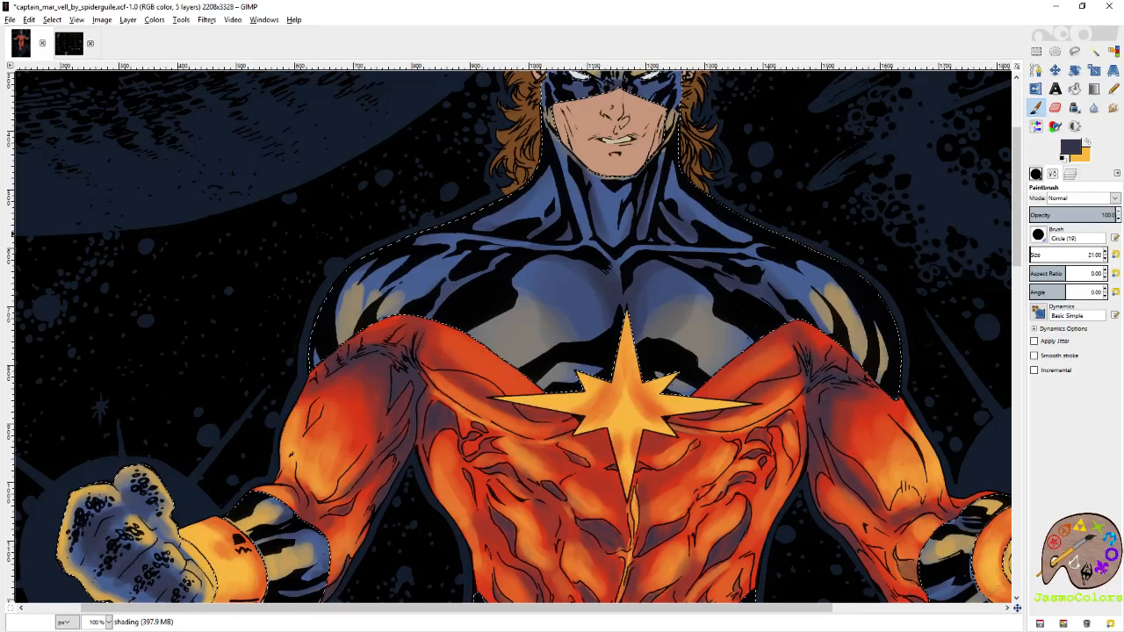
Strengthen the yellow-orange highlights on the stripes of both shoulders and save the image.
{"action": "key", "text": "x"}
{"action": "mouse_move", "coordinate": [852, 343]}
{"action": "left_mouse_down"}
{"action": "mouse_move", "coordinate": [859, 376]}
{"action": "mouse_move", "coordinate": [805, 303]}
{"action": "mouse_move", "coordinate": [865, 380]}
{"action": "mouse_move", "coordinate": [884, 349]}
{"action": "left_mouse_up"}
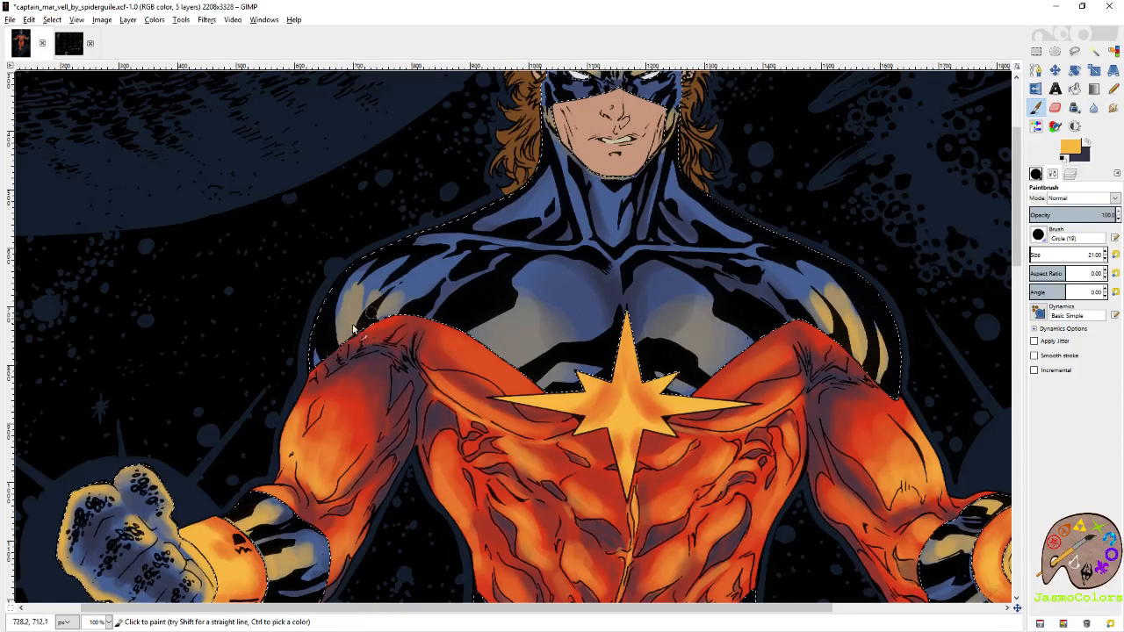
{"action": "mouse_move", "coordinate": [353, 329]}
{"action": "left_mouse_down"}
{"action": "mouse_move", "coordinate": [347, 297]}
{"action": "mouse_move", "coordinate": [345, 340]}
{"action": "mouse_move", "coordinate": [387, 301]}
{"action": "mouse_move", "coordinate": [376, 324]}
{"action": "mouse_move", "coordinate": [374, 294]}
{"action": "mouse_move", "coordinate": [361, 292]}
{"action": "mouse_move", "coordinate": [331, 352]}
{"action": "mouse_move", "coordinate": [323, 343]}
{"action": "mouse_move", "coordinate": [338, 311]}
{"action": "mouse_move", "coordinate": [374, 307]}
{"action": "mouse_move", "coordinate": [373, 286]}
{"action": "mouse_move", "coordinate": [336, 318]}
{"action": "mouse_move", "coordinate": [334, 337]}
{"action": "mouse_move", "coordinate": [419, 298]}
{"action": "left_mouse_up"}
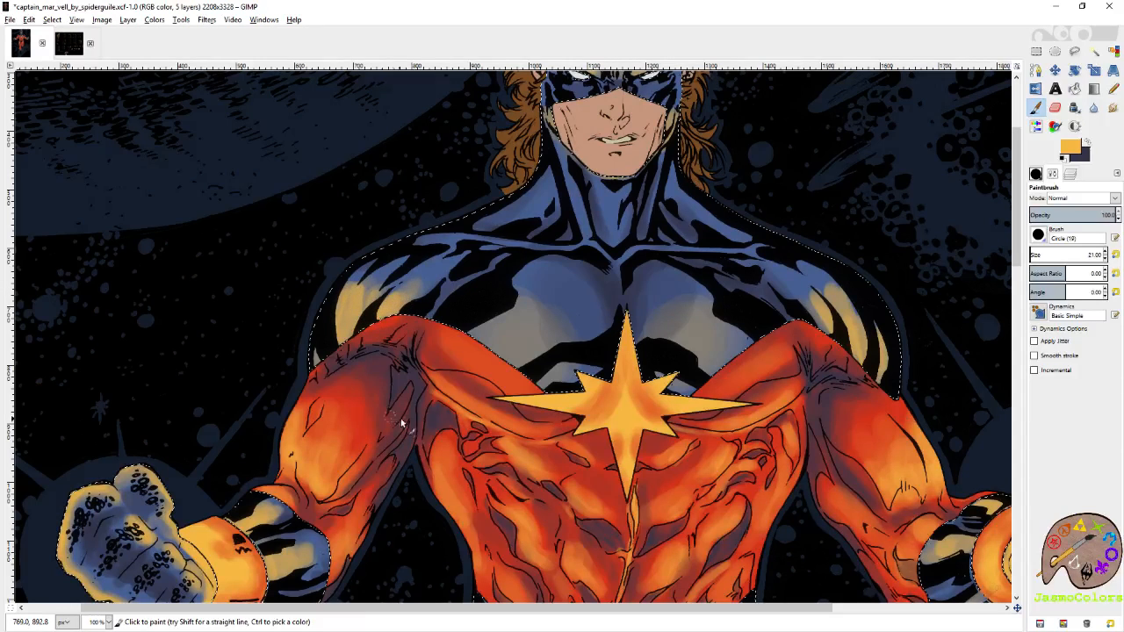
{"action": "key", "text": "ctrl+s"}
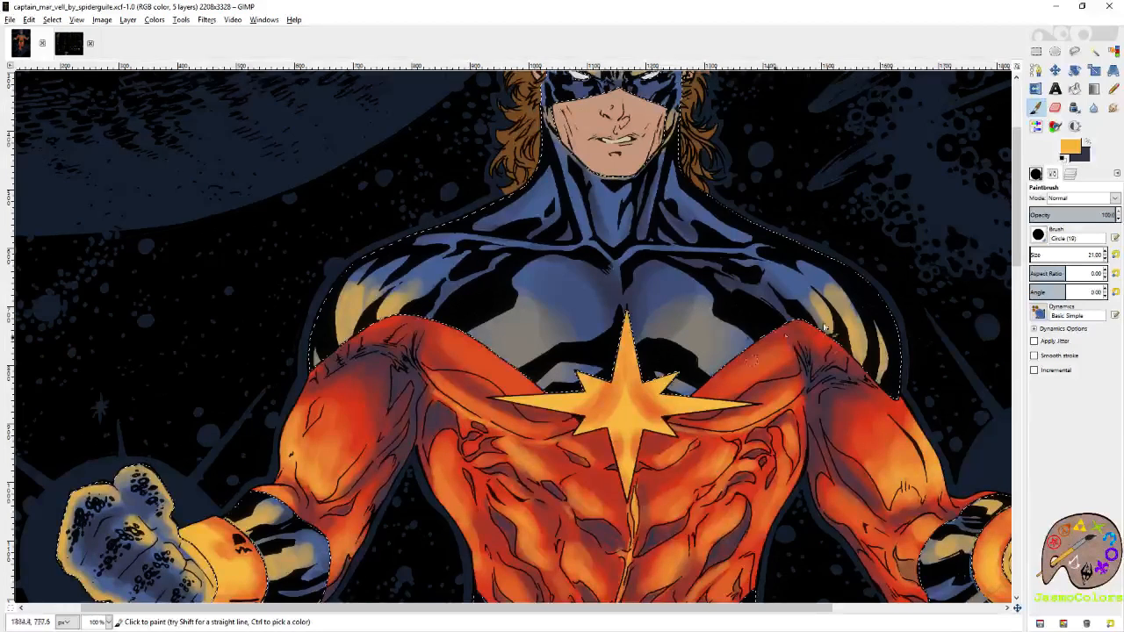
Brighten the yellow-orange highlights on both pectorals and shoulders with the brush enlarged to 120.88.
{"action": "scroll", "coordinate": [711, 322], "scroll_direction": "down", "scroll_amount": 2}
{"action": "mouse_move", "coordinate": [762, 297]}
{"action": "left_mouse_down"}
{"action": "mouse_move", "coordinate": [745, 308]}
{"action": "mouse_move", "coordinate": [697, 301]}
{"action": "mouse_move", "coordinate": [723, 326]}
{"action": "mouse_move", "coordinate": [699, 318]}
{"action": "left_mouse_up"}
{"action": "mouse_move", "coordinate": [514, 294]}
{"action": "left_mouse_down"}
{"action": "mouse_move", "coordinate": [524, 321]}
{"action": "mouse_move", "coordinate": [501, 311]}
{"action": "mouse_move", "coordinate": [515, 290]}
{"action": "mouse_move", "coordinate": [544, 304]}
{"action": "mouse_move", "coordinate": [548, 325]}
{"action": "mouse_move", "coordinate": [492, 266]}
{"action": "mouse_move", "coordinate": [525, 272]}
{"action": "mouse_move", "coordinate": [574, 313]}
{"action": "mouse_move", "coordinate": [525, 310]}
{"action": "mouse_move", "coordinate": [555, 344]}
{"action": "left_mouse_up"}
{"action": "mouse_move", "coordinate": [712, 341]}
{"action": "left_mouse_down"}
{"action": "mouse_move", "coordinate": [721, 303]}
{"action": "mouse_move", "coordinate": [690, 290]}
{"action": "left_mouse_up"}
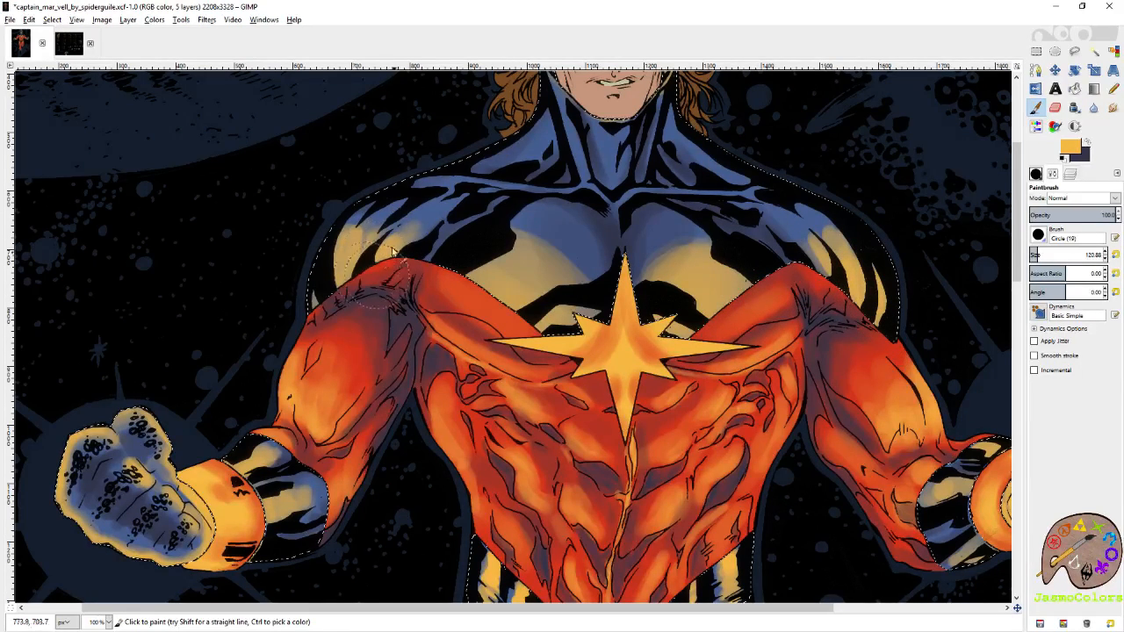
{"action": "mouse_move", "coordinate": [394, 252]}
{"action": "left_mouse_down"}
{"action": "mouse_move", "coordinate": [366, 261]}
{"action": "mouse_move", "coordinate": [400, 246]}
{"action": "mouse_move", "coordinate": [390, 233]}
{"action": "mouse_move", "coordinate": [368, 248]}
{"action": "mouse_move", "coordinate": [365, 271]}
{"action": "mouse_move", "coordinate": [386, 255]}
{"action": "mouse_move", "coordinate": [377, 250]}
{"action": "mouse_move", "coordinate": [385, 273]}
{"action": "mouse_move", "coordinate": [495, 322]}
{"action": "mouse_move", "coordinate": [560, 297]}
{"action": "mouse_move", "coordinate": [501, 259]}
{"action": "mouse_move", "coordinate": [547, 289]}
{"action": "mouse_move", "coordinate": [545, 253]}
{"action": "mouse_move", "coordinate": [529, 269]}
{"action": "mouse_move", "coordinate": [645, 346]}
{"action": "mouse_move", "coordinate": [761, 277]}
{"action": "mouse_move", "coordinate": [720, 263]}
{"action": "mouse_move", "coordinate": [687, 299]}
{"action": "mouse_move", "coordinate": [717, 298]}
{"action": "mouse_move", "coordinate": [685, 296]}
{"action": "mouse_move", "coordinate": [737, 307]}
{"action": "mouse_move", "coordinate": [716, 323]}
{"action": "mouse_move", "coordinate": [750, 325]}
{"action": "mouse_move", "coordinate": [728, 303]}
{"action": "left_mouse_up"}
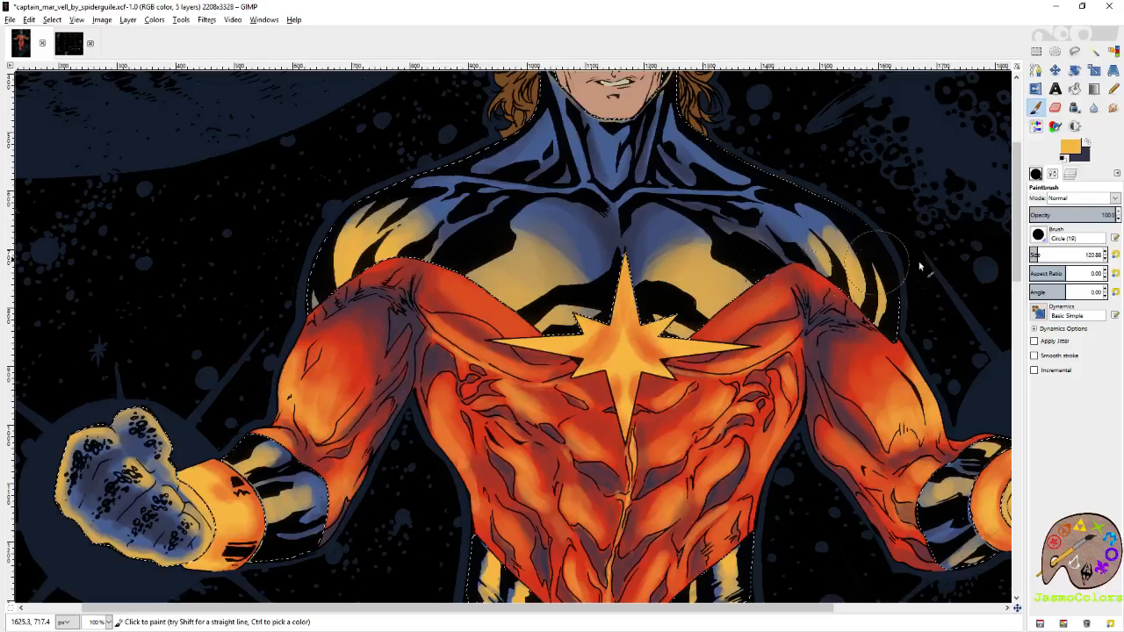
{"action": "mouse_move", "coordinate": [920, 266]}
{"action": "left_mouse_down"}
{"action": "mouse_move", "coordinate": [955, 313]}
{"action": "mouse_move", "coordinate": [962, 349]}
{"action": "left_mouse_up"}
Highlight both collarbone lines and the right-hand shoulder's stripes in yellow-orange at brush size 21, saving the image.
{"action": "left_click", "coordinate": [1115, 254]}
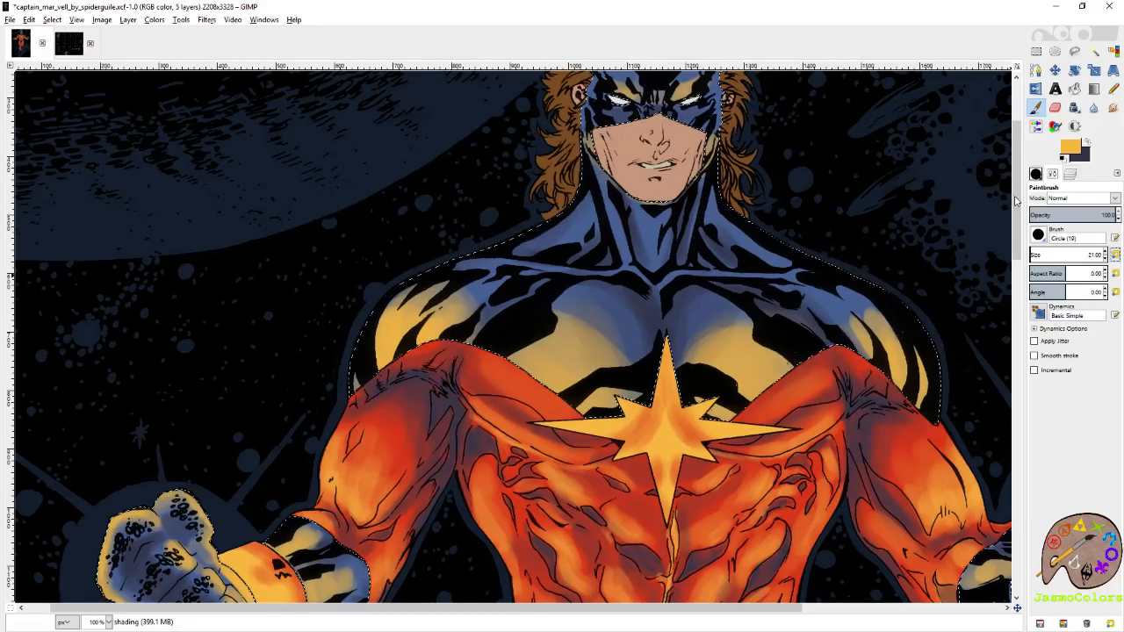
{"action": "mouse_move", "coordinate": [689, 279]}
{"action": "left_mouse_down"}
{"action": "mouse_move", "coordinate": [779, 279]}
{"action": "mouse_move", "coordinate": [669, 285]}
{"action": "mouse_move", "coordinate": [784, 281]}
{"action": "left_mouse_up"}
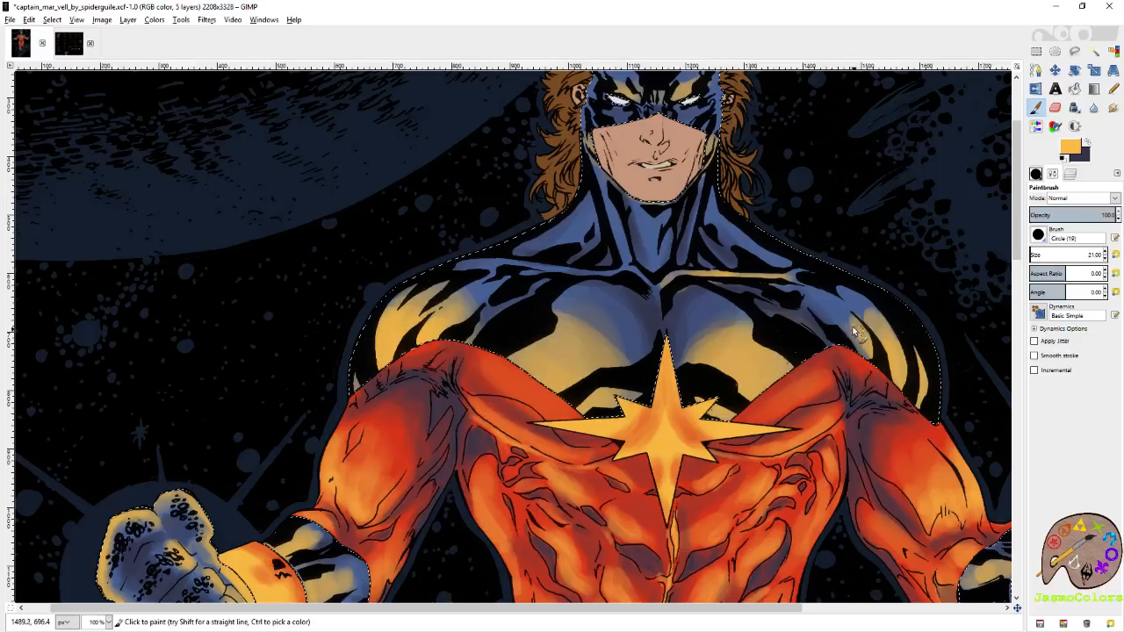
{"action": "mouse_move", "coordinate": [637, 284]}
{"action": "left_mouse_down"}
{"action": "mouse_move", "coordinate": [471, 268]}
{"action": "mouse_move", "coordinate": [585, 275]}
{"action": "mouse_move", "coordinate": [482, 266]}
{"action": "left_mouse_up"}
{"action": "key", "text": "x"}
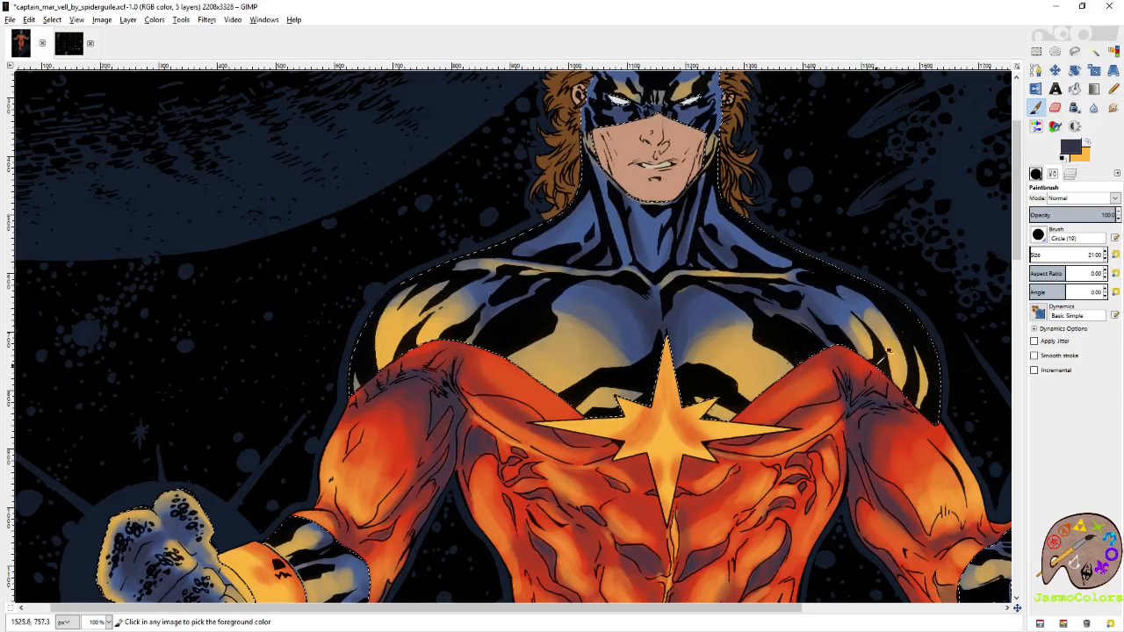
{"action": "key", "text": "ctrl+s"}
{"action": "left_click", "coordinate": [1089, 144]}
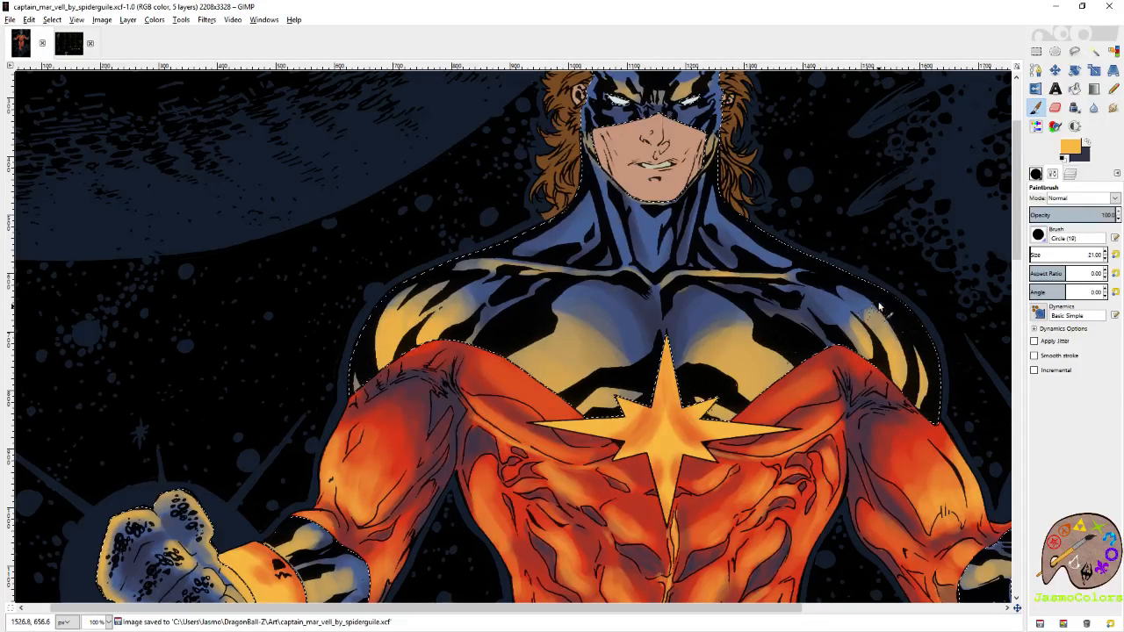
{"action": "mouse_move", "coordinate": [877, 306]}
{"action": "left_mouse_down"}
{"action": "mouse_move", "coordinate": [855, 292]}
{"action": "mouse_move", "coordinate": [871, 323]}
{"action": "mouse_move", "coordinate": [861, 313]}
{"action": "left_mouse_up"}
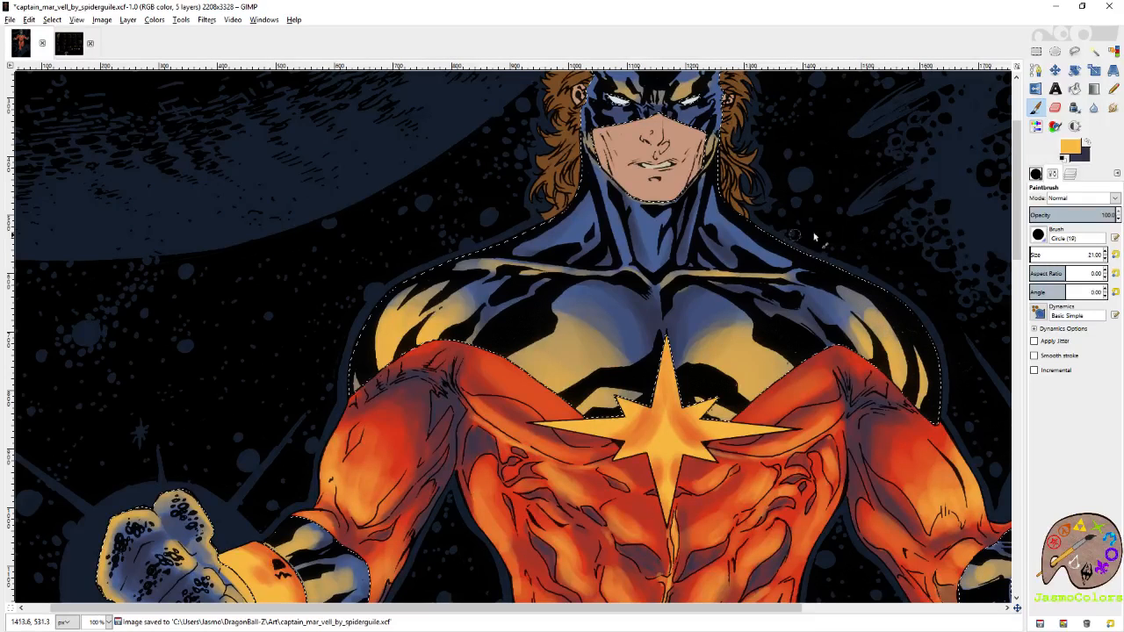
Paint thin yellow-orange highlights along the neck muscles and above the collarbones at brush size 21, saving the image.
{"action": "left_click", "coordinate": [1088, 145]}
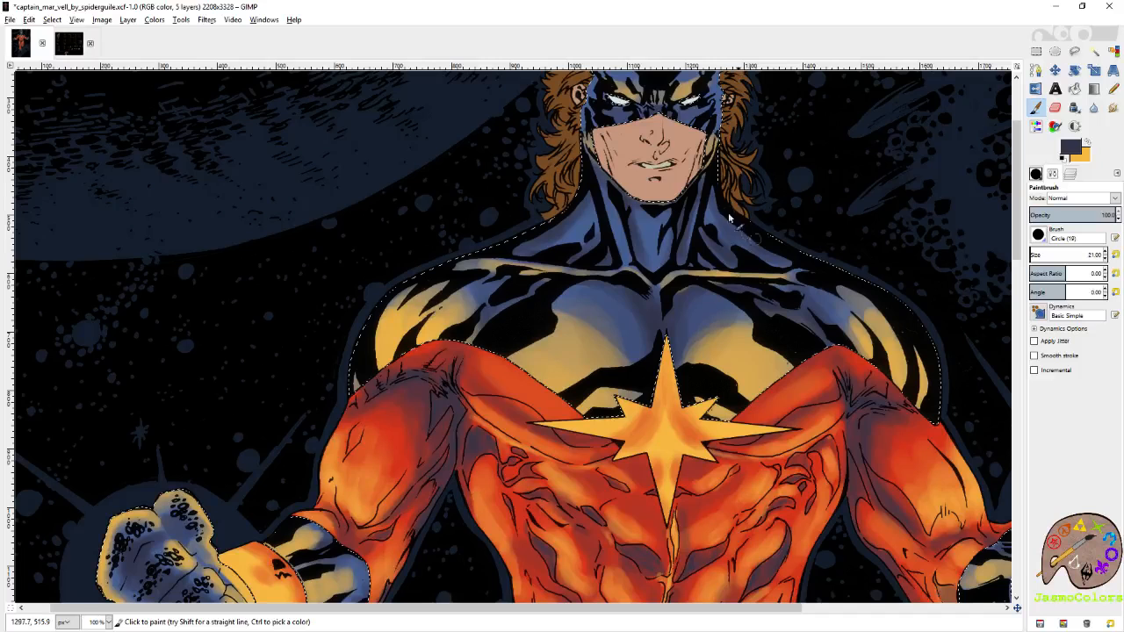
{"action": "left_click", "coordinate": [1079, 142]}
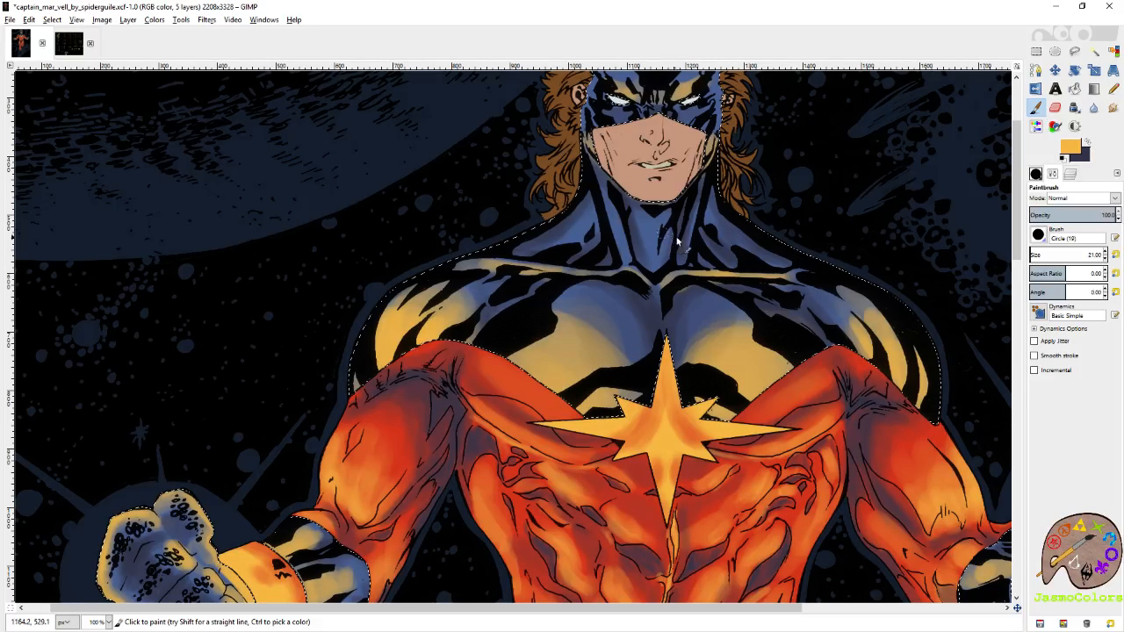
{"action": "mouse_move", "coordinate": [648, 251]}
{"action": "left_mouse_down"}
{"action": "mouse_move", "coordinate": [654, 263]}
{"action": "mouse_move", "coordinate": [657, 235]}
{"action": "mouse_move", "coordinate": [663, 241]}
{"action": "mouse_move", "coordinate": [648, 255]}
{"action": "left_mouse_up"}
{"action": "mouse_move", "coordinate": [580, 267]}
{"action": "left_mouse_down"}
{"action": "mouse_move", "coordinate": [597, 237]}
{"action": "mouse_move", "coordinate": [566, 256]}
{"action": "mouse_move", "coordinate": [581, 237]}
{"action": "left_mouse_up"}
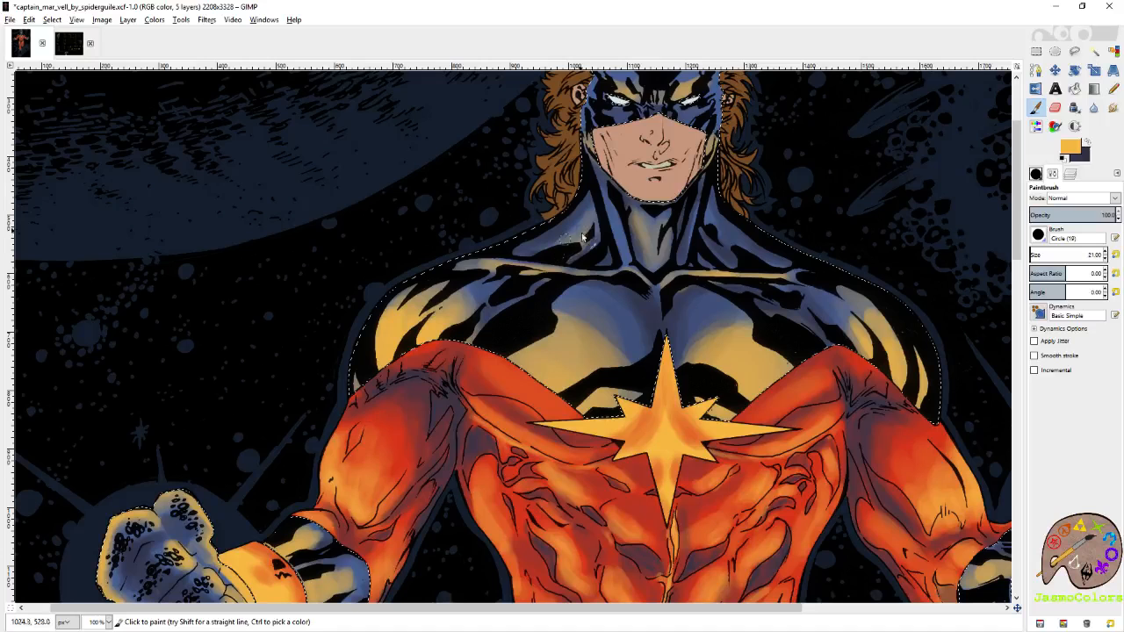
{"action": "mouse_move", "coordinate": [708, 243]}
{"action": "left_mouse_down"}
{"action": "mouse_move", "coordinate": [738, 265]}
{"action": "mouse_move", "coordinate": [724, 244]}
{"action": "mouse_move", "coordinate": [780, 268]}
{"action": "mouse_move", "coordinate": [705, 218]}
{"action": "mouse_move", "coordinate": [787, 273]}
{"action": "left_mouse_up"}
{"action": "mouse_move", "coordinate": [597, 226]}
{"action": "left_mouse_down"}
{"action": "mouse_move", "coordinate": [566, 247]}
{"action": "mouse_move", "coordinate": [595, 242]}
{"action": "mouse_move", "coordinate": [584, 254]}
{"action": "mouse_move", "coordinate": [613, 220]}
{"action": "mouse_move", "coordinate": [626, 260]}
{"action": "mouse_move", "coordinate": [696, 235]}
{"action": "left_mouse_up"}
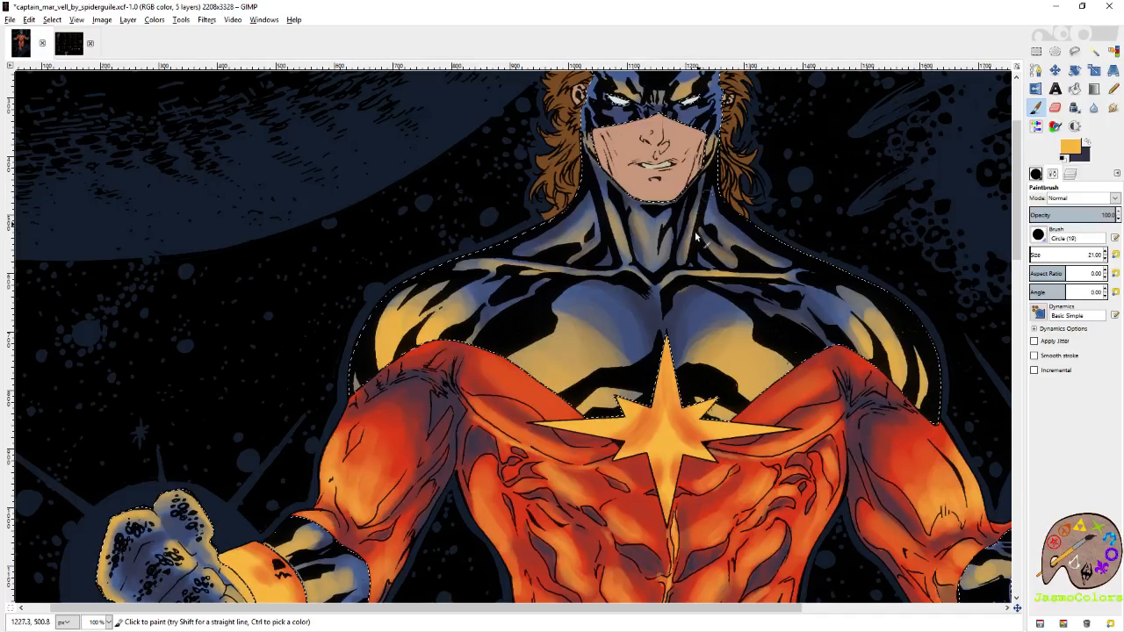
{"action": "key", "text": "ctrl+s"}
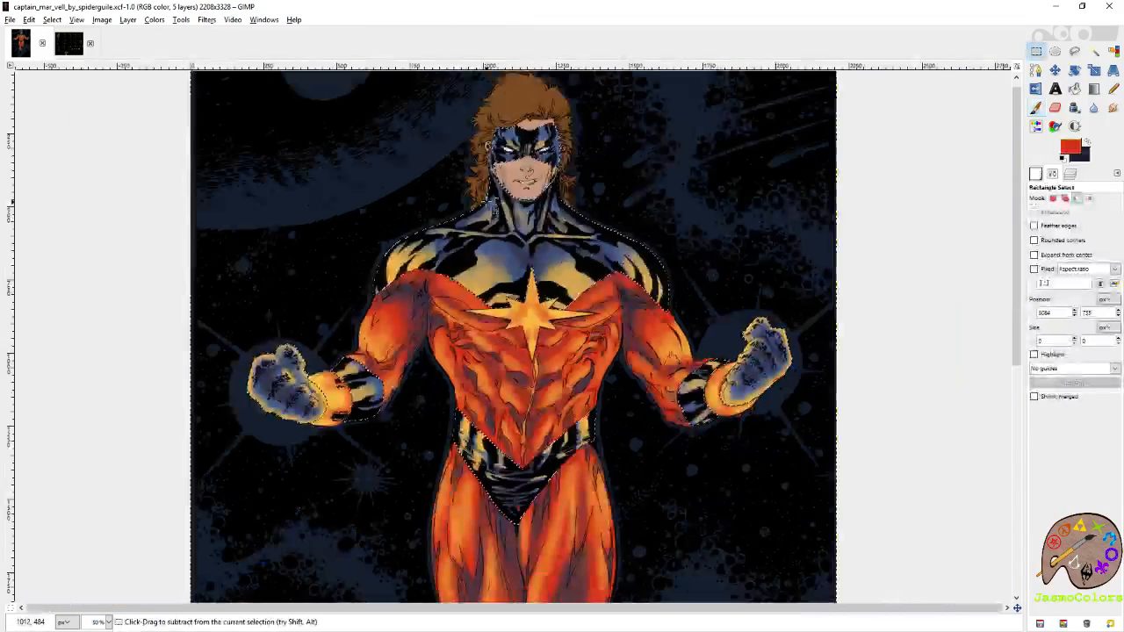
{"action": "key", "text": "ctrl+s"}
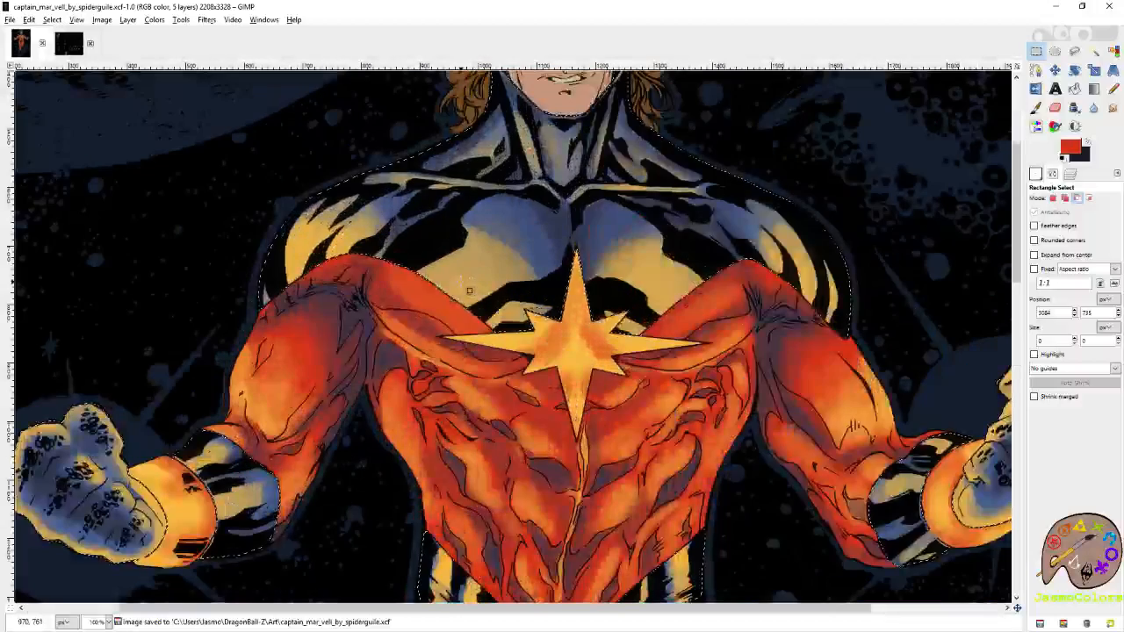
Clean up the shading on the pectorals with an enlarged eraser, check the whole figure, and save the image.
{"action": "key", "text": "shift+e"}
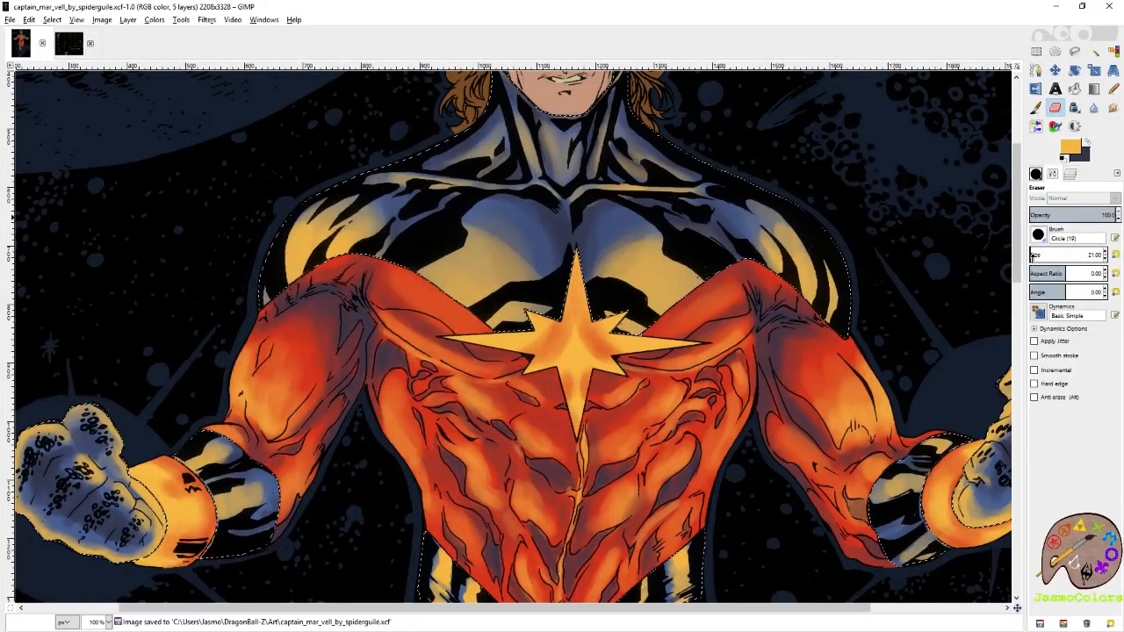
{"action": "left_click", "coordinate": [1031, 257]}
{"action": "left_click_drag", "start_coordinate": [474, 244], "coordinate": [532, 276]}
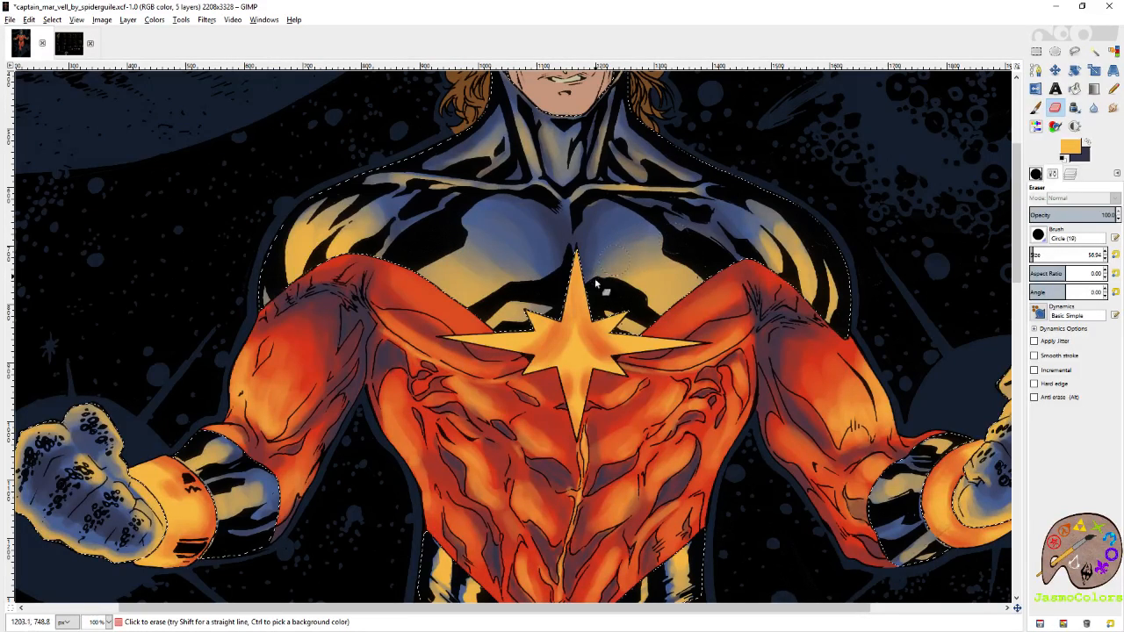
{"action": "scroll", "coordinate": [680, 242], "scroll_direction": "up", "scroll_amount": 4}
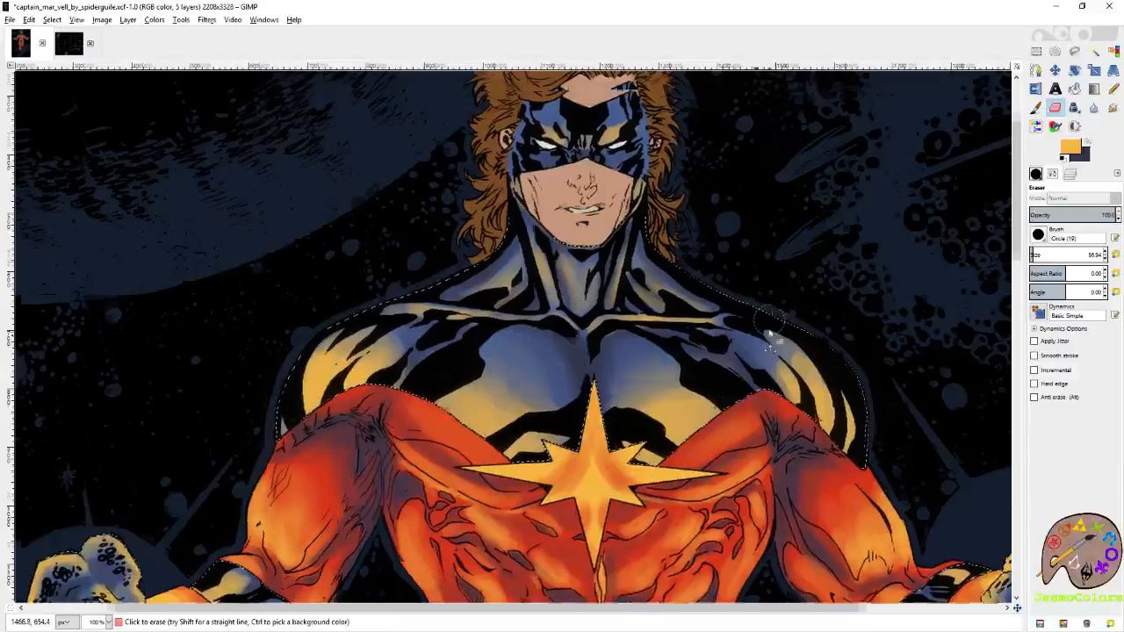
{"action": "key", "text": "r"}
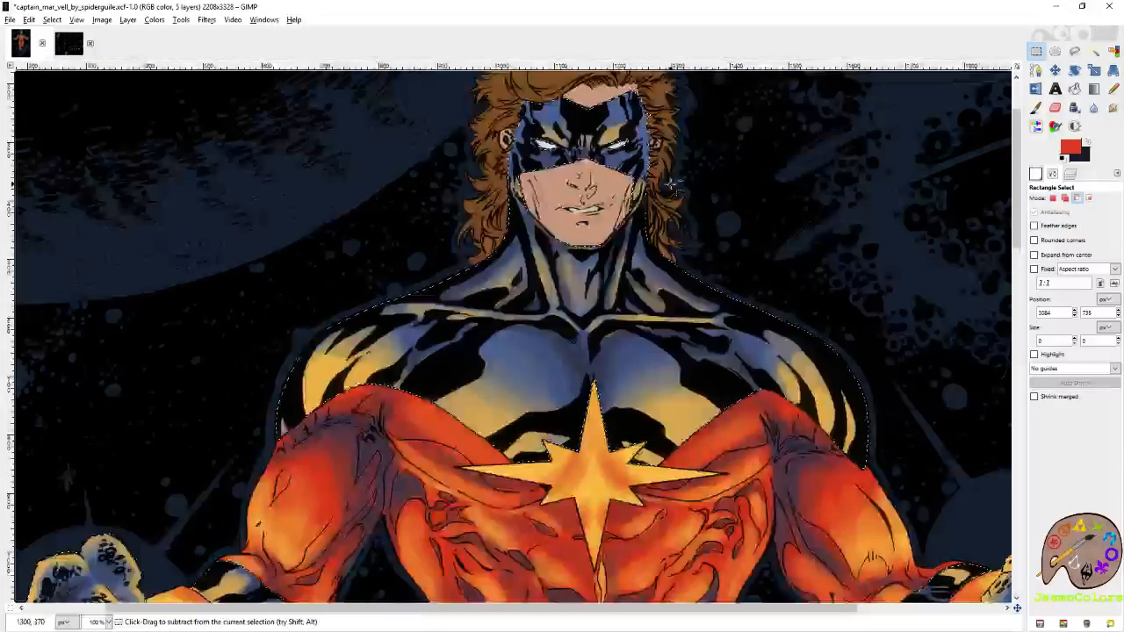
{"action": "scroll", "coordinate": [673, 188], "scroll_direction": "down", "scroll_amount": 4, "text": "ctrl"}
{"action": "key", "text": "ctrl+shift+a"}
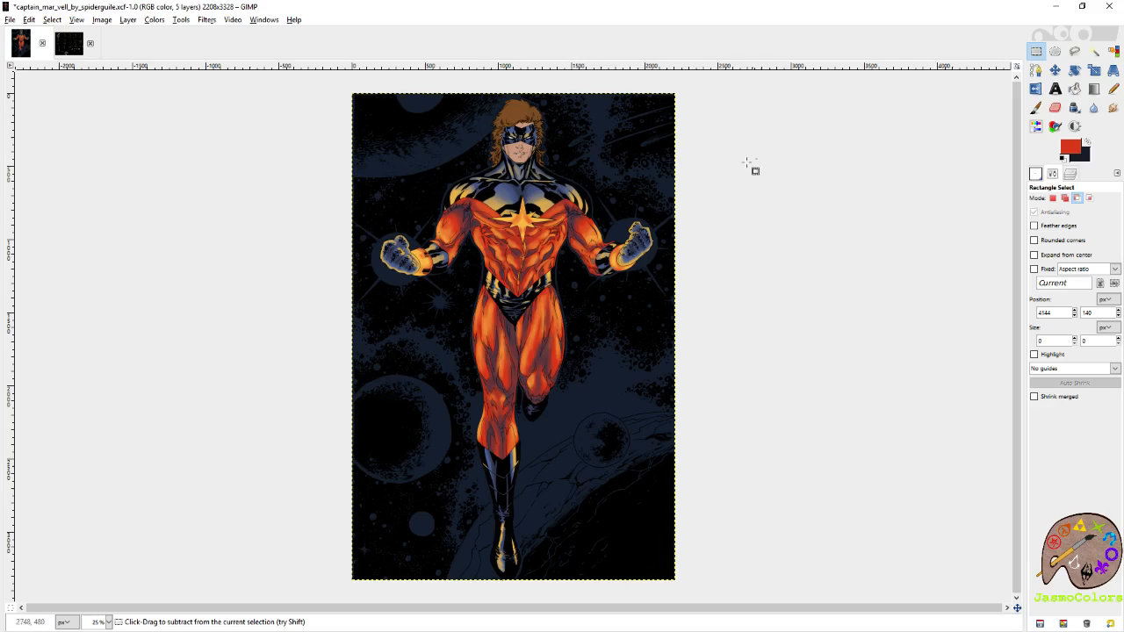
{"action": "key", "text": "1"}
{"action": "key", "text": "ctrl+s"}
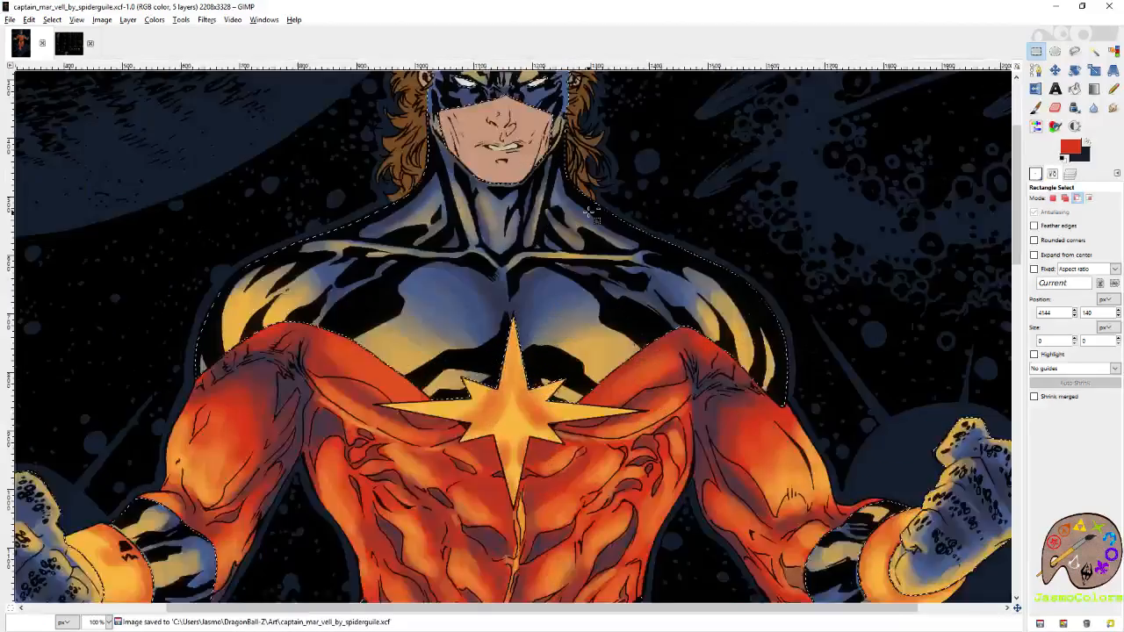
Touch up the shading on the right-hand pectoral and shoulder with the eraser reset to size 21.
{"action": "scroll", "coordinate": [590, 212], "scroll_direction": "up", "scroll_amount": 1}
{"action": "key", "text": "shift+e"}
{"action": "left_click_drag", "start_coordinate": [662, 319], "coordinate": [809, 341]}
{"action": "left_click", "coordinate": [1115, 255]}
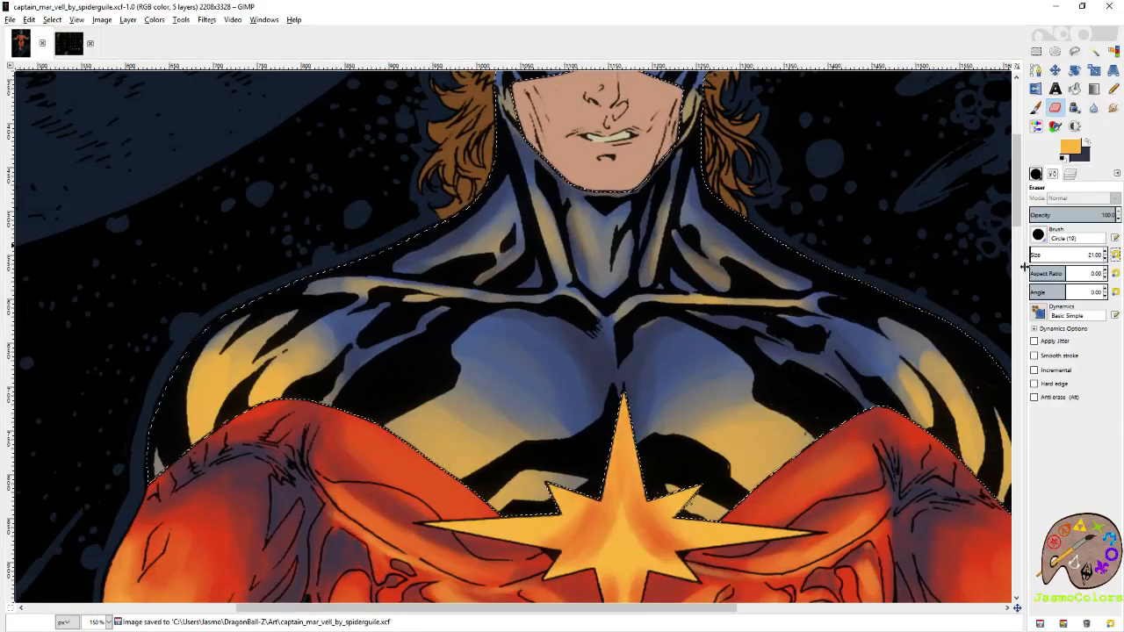
{"action": "key", "text": "s"}
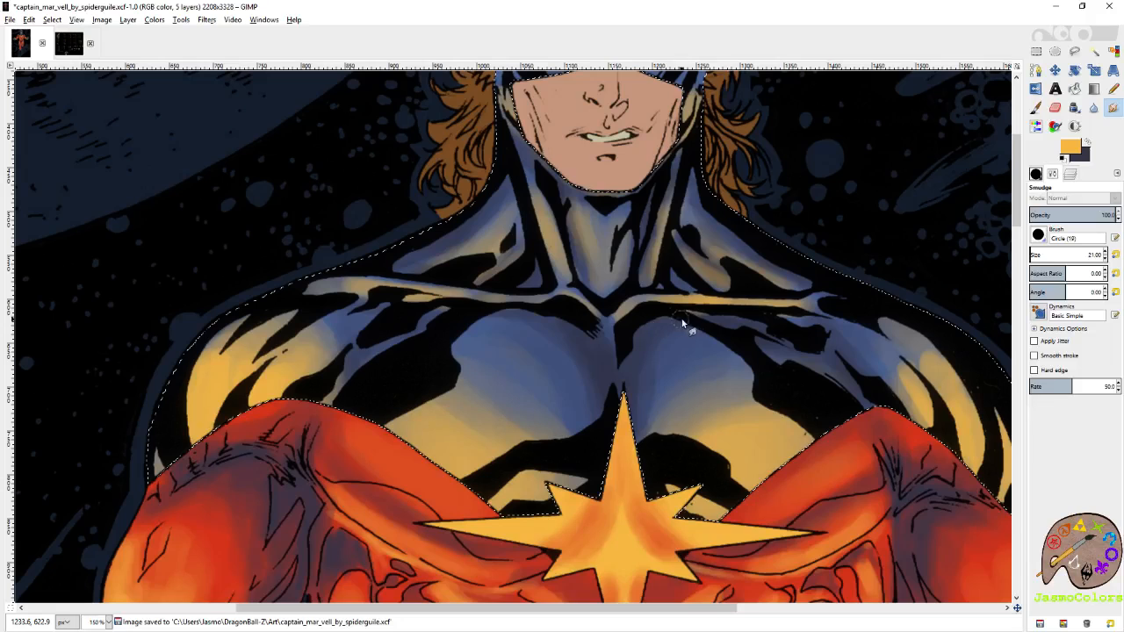
{"action": "scroll", "coordinate": [717, 327], "scroll_direction": "up", "scroll_amount": 2}
Refine the yellow-orange highlights on the neck and collarbone lines using the paintbrush with the Circle (01) brush tip.
{"action": "key", "text": "p"}
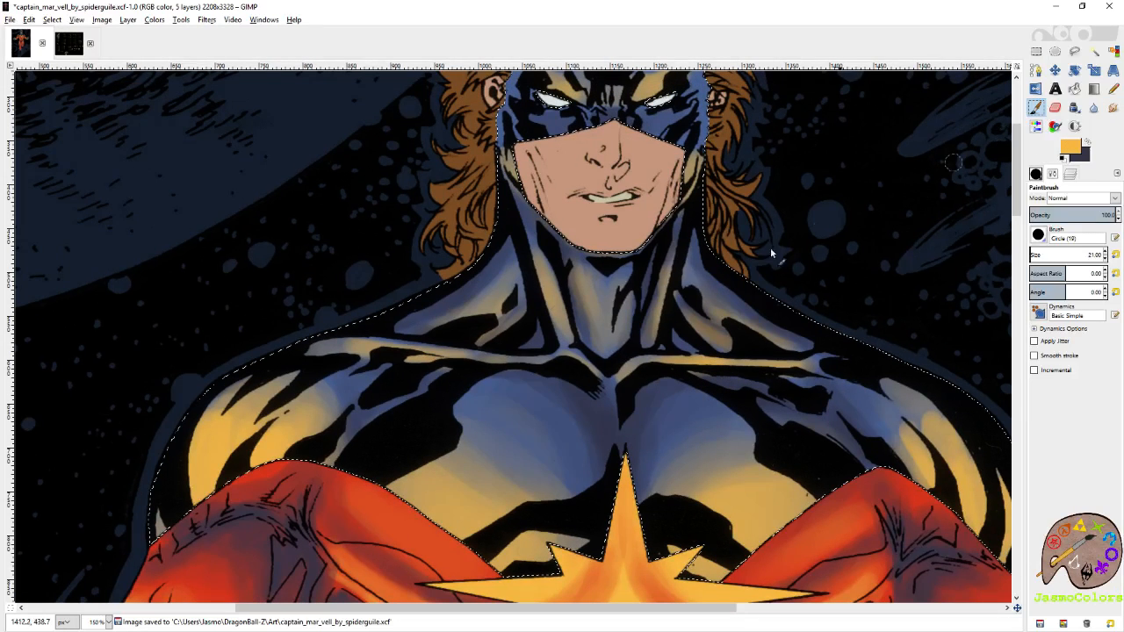
{"action": "left_click", "coordinate": [1036, 174]}
{"action": "left_click", "coordinate": [1102, 477]}
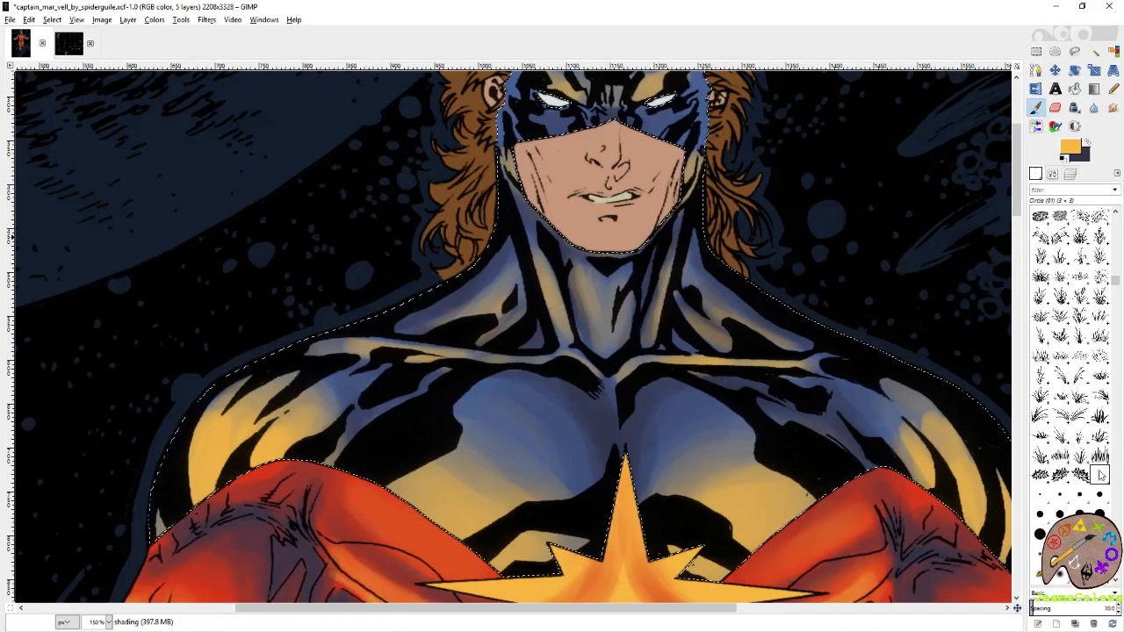
{"action": "left_click_drag", "start_coordinate": [665, 283], "coordinate": [653, 348]}
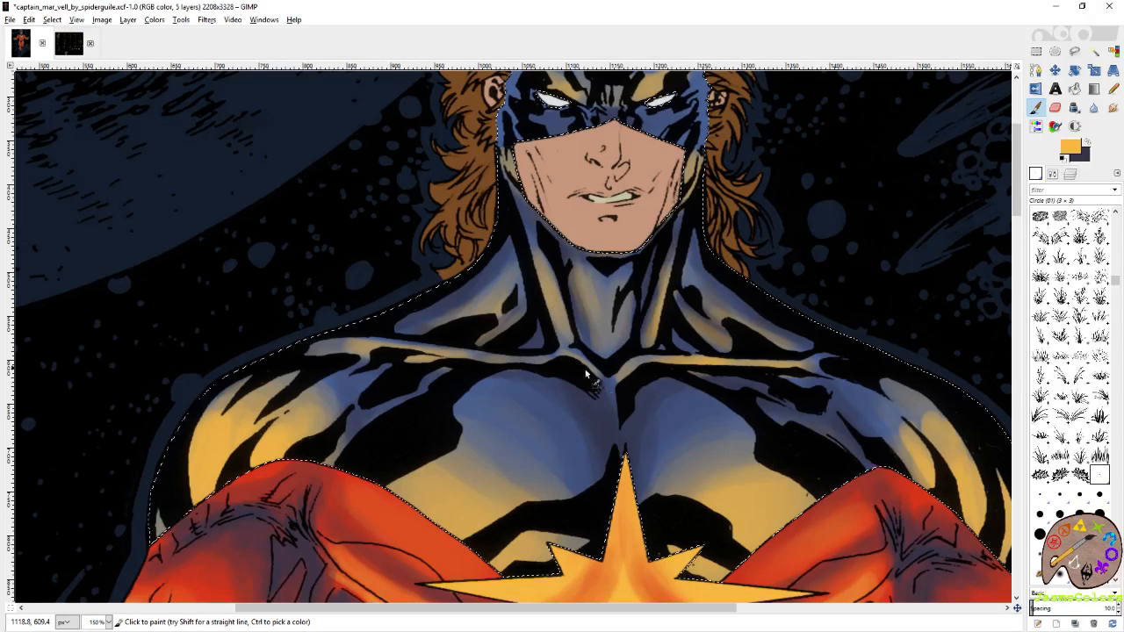
{"action": "left_click_drag", "start_coordinate": [559, 367], "coordinate": [467, 363]}
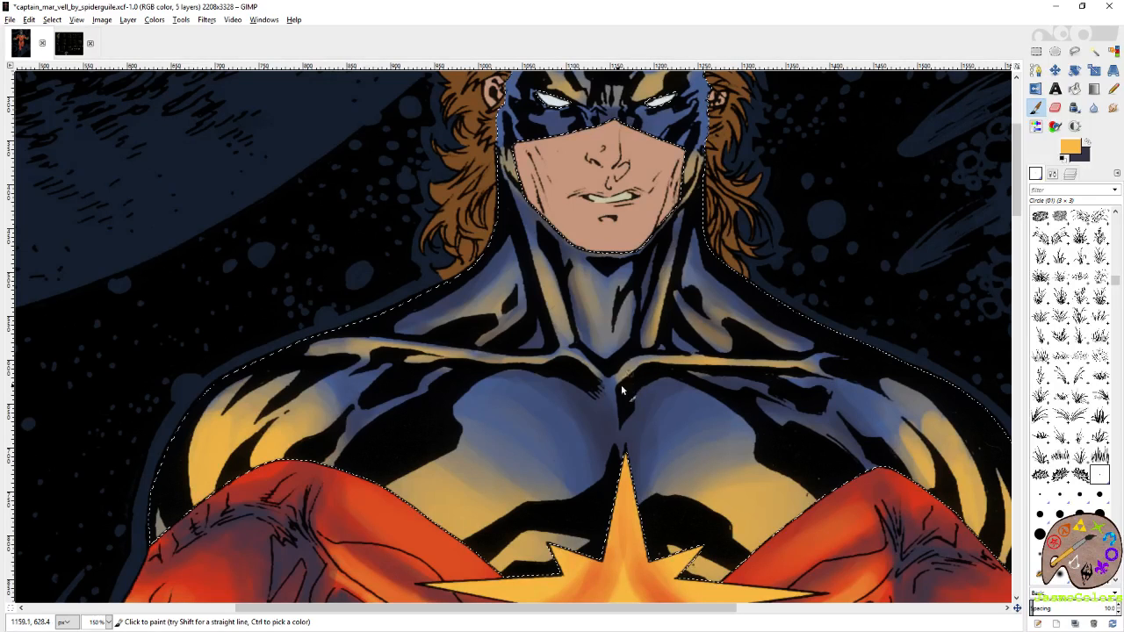
Shade the neck below the chin in the dark colour using the Circle (03) brush tip, saving the image.
{"action": "left_click", "coordinate": [1087, 141]}
{"action": "left_click_drag", "start_coordinate": [859, 353], "coordinate": [861, 281]}
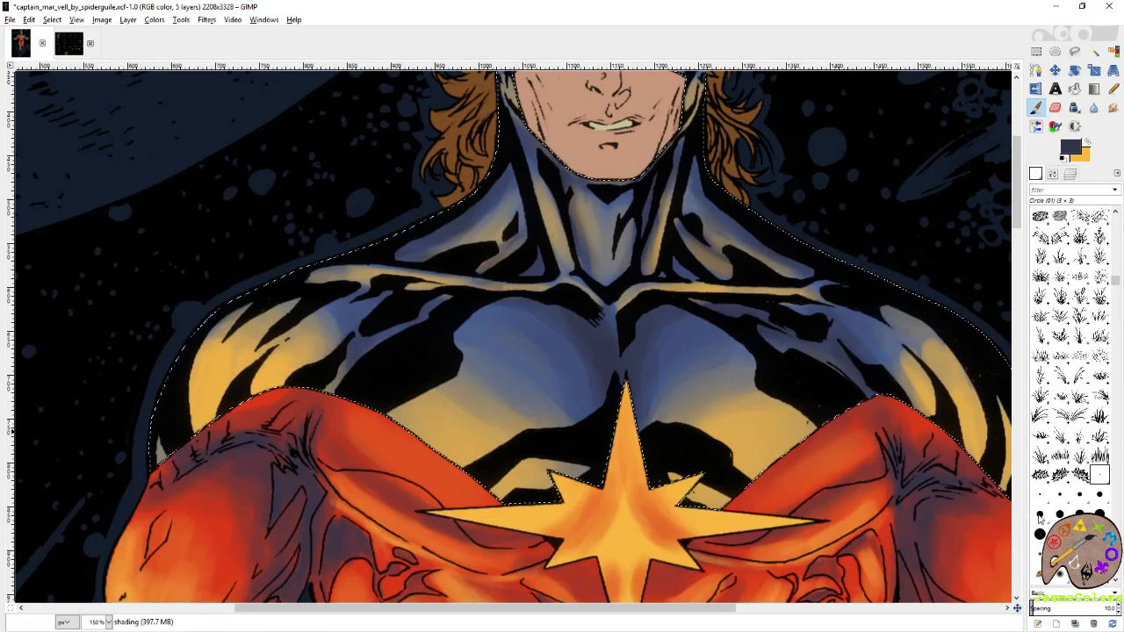
{"action": "left_click", "coordinate": [1040, 495]}
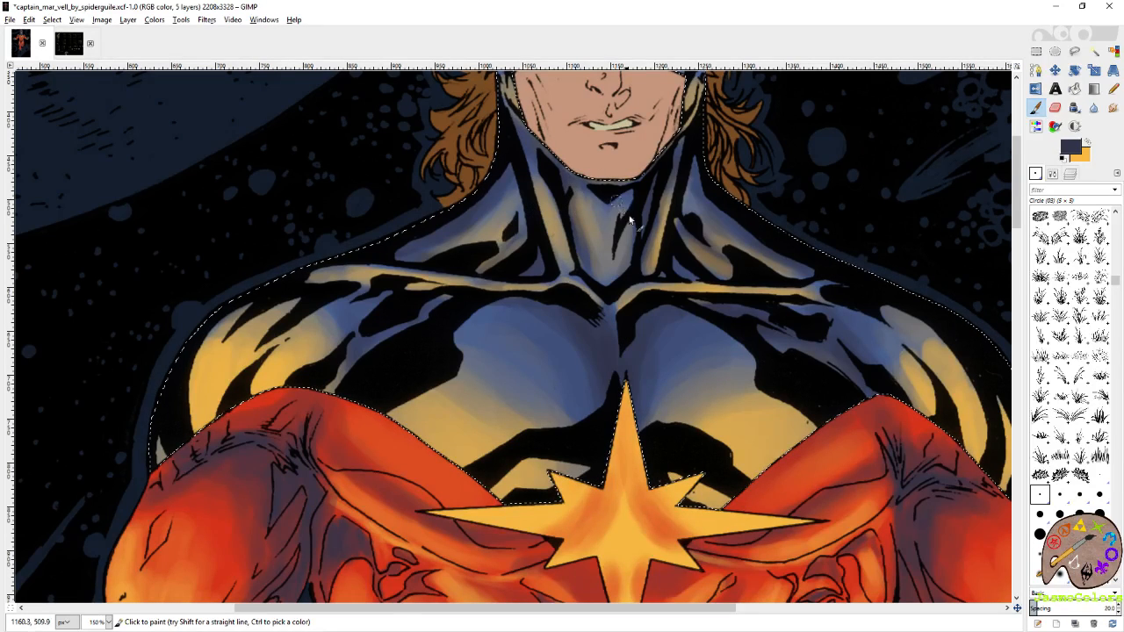
{"action": "key", "text": "ctrl+s"}
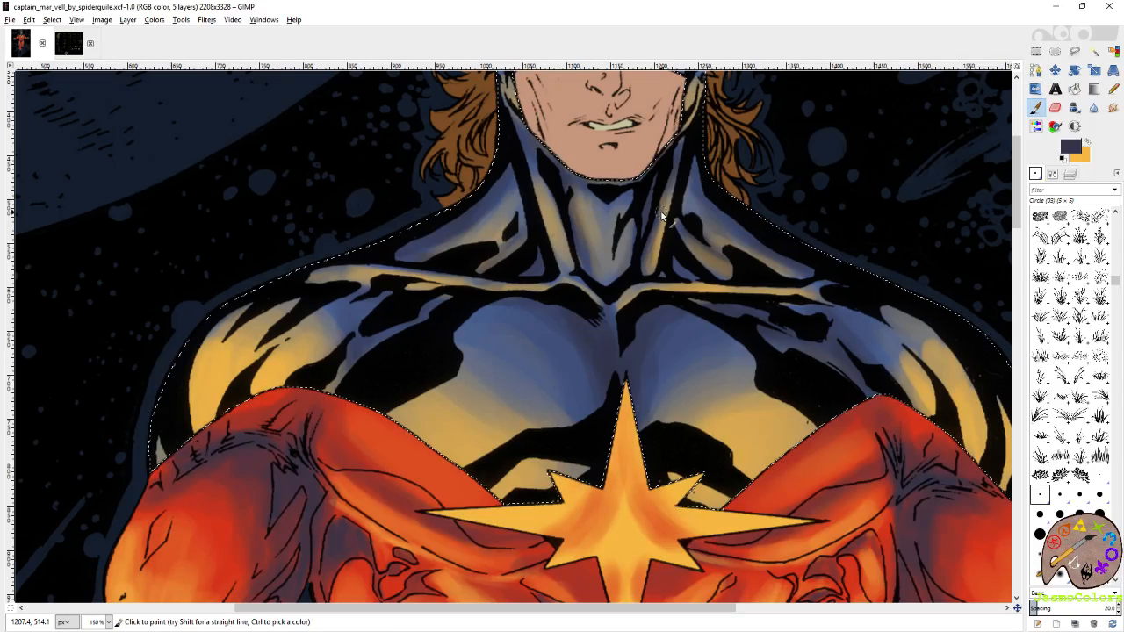
Deepen the dark shading on the neck folds and on the right-hand shoulder and upper chest.
{"action": "left_click_drag", "start_coordinate": [662, 181], "coordinate": [654, 194]}
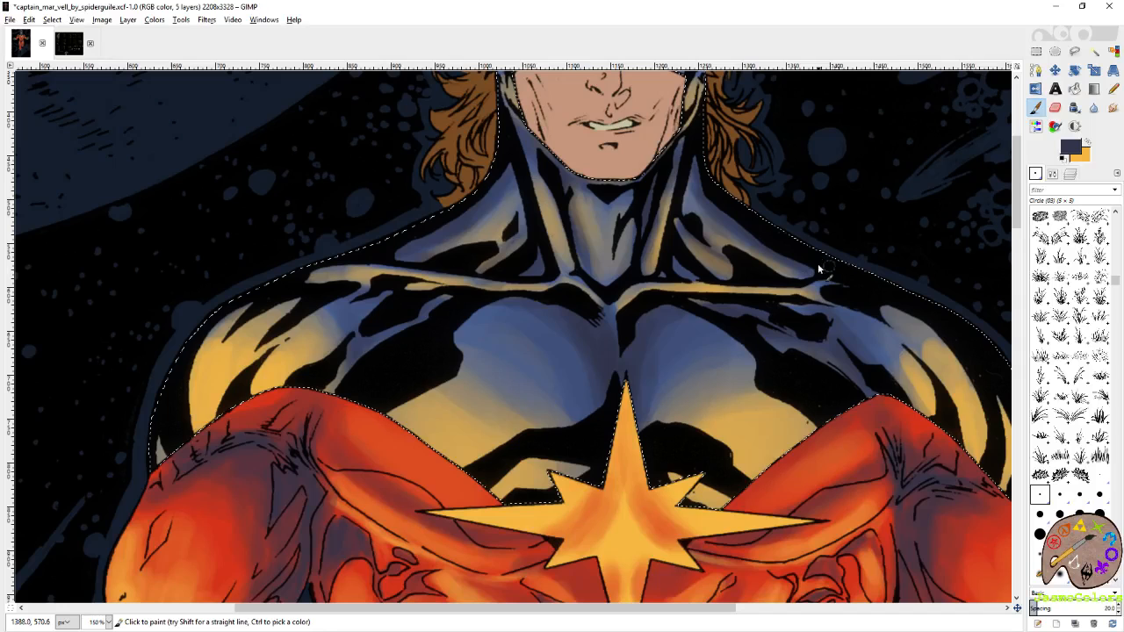
{"action": "left_click_drag", "start_coordinate": [944, 337], "coordinate": [791, 271]}
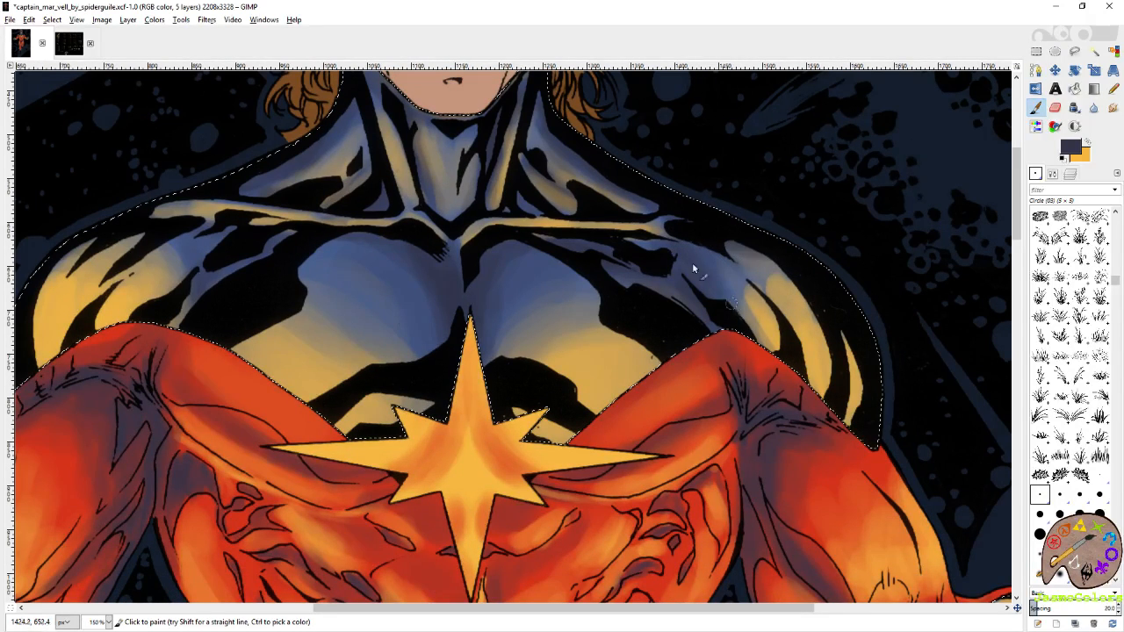
{"action": "left_click_drag", "start_coordinate": [677, 307], "coordinate": [878, 363]}
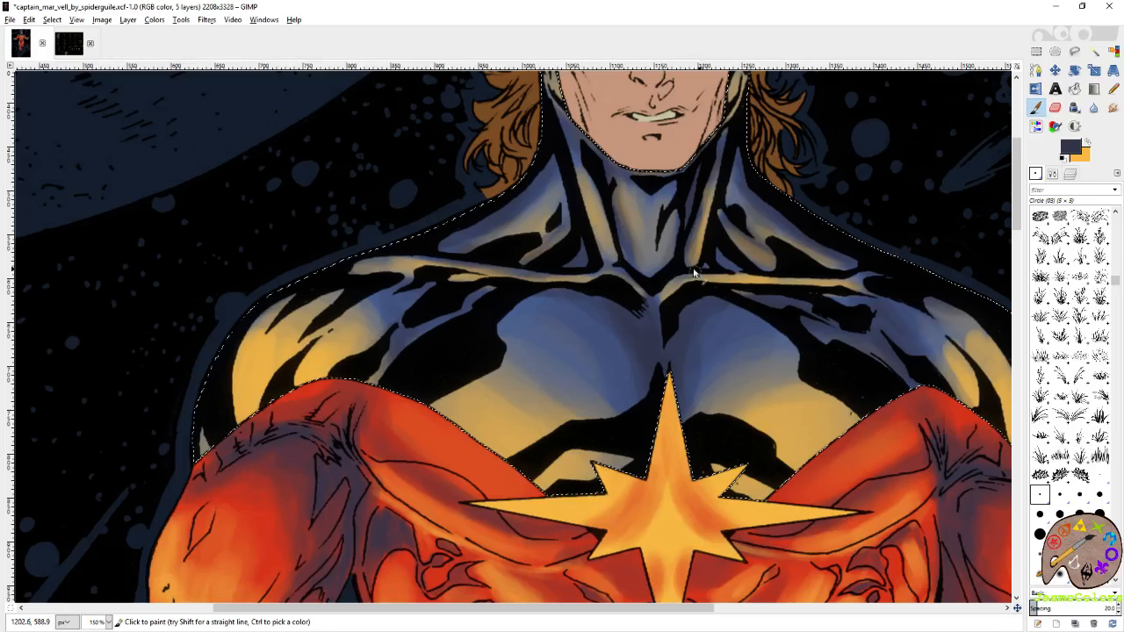
{"action": "scroll", "coordinate": [692, 225], "scroll_direction": "up", "scroll_amount": 3}
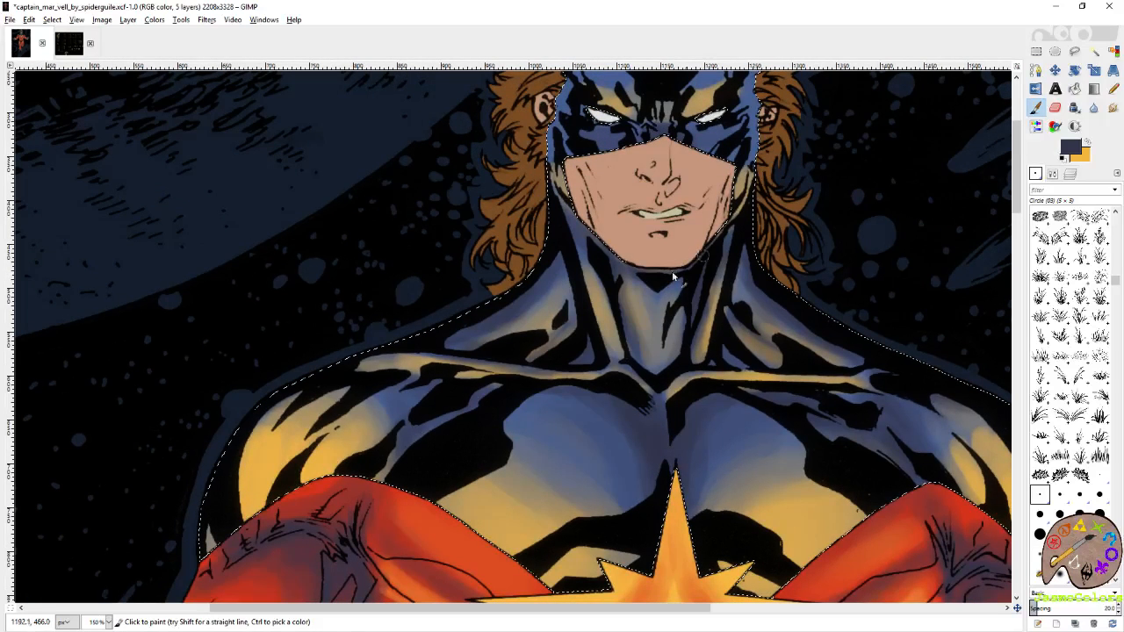
{"action": "scroll", "coordinate": [569, 199], "scroll_direction": "up", "scroll_amount": 3}
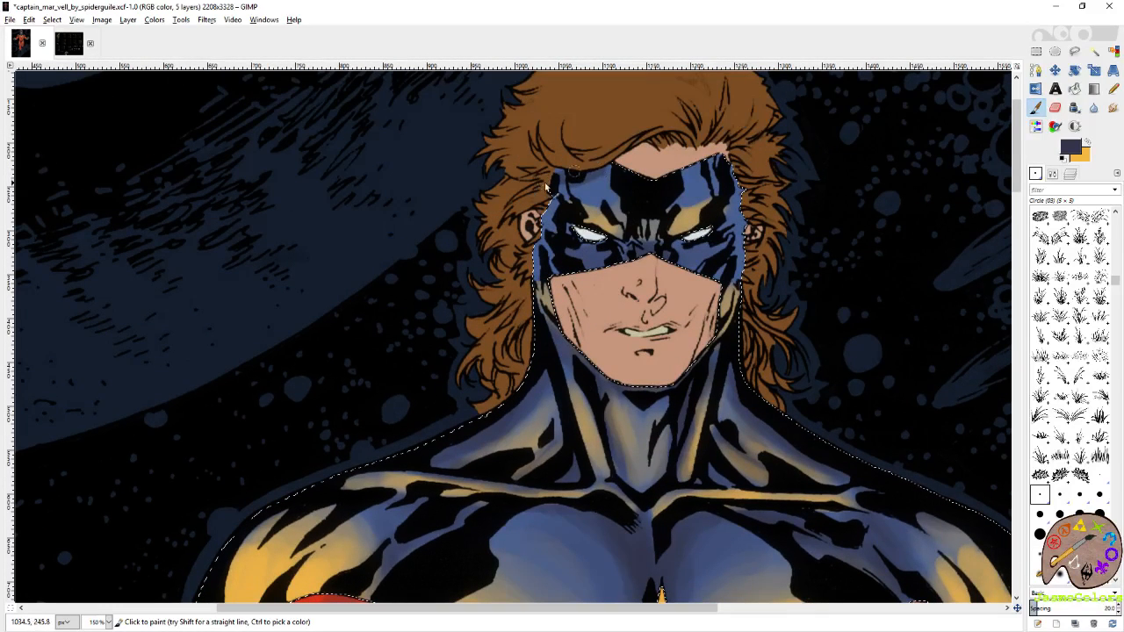
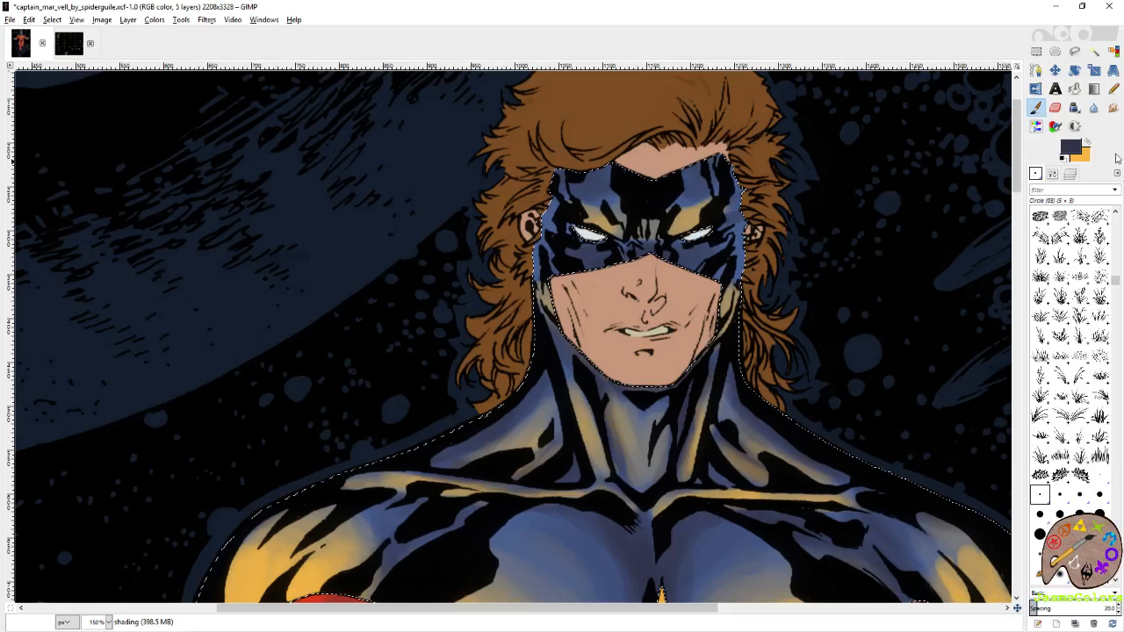
Brighten the mask with yellow-orange highlights around the eyes, on the brows, at the bridge of the nose and along the side edges.
{"action": "left_click", "coordinate": [1087, 143]}
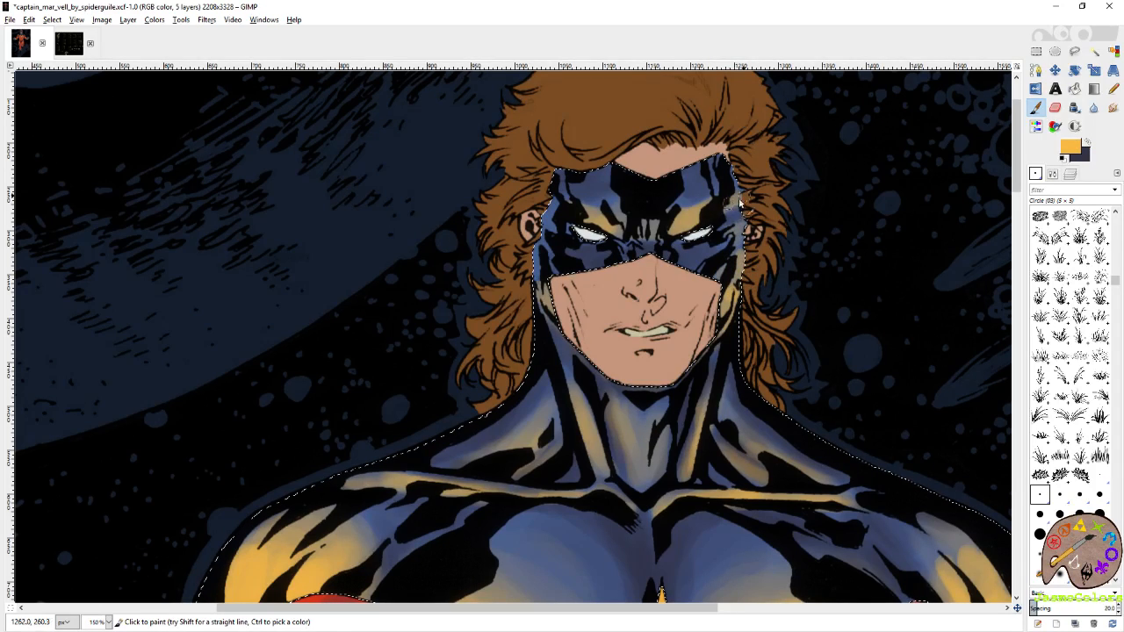
{"action": "left_click_drag", "start_coordinate": [713, 216], "coordinate": [689, 227]}
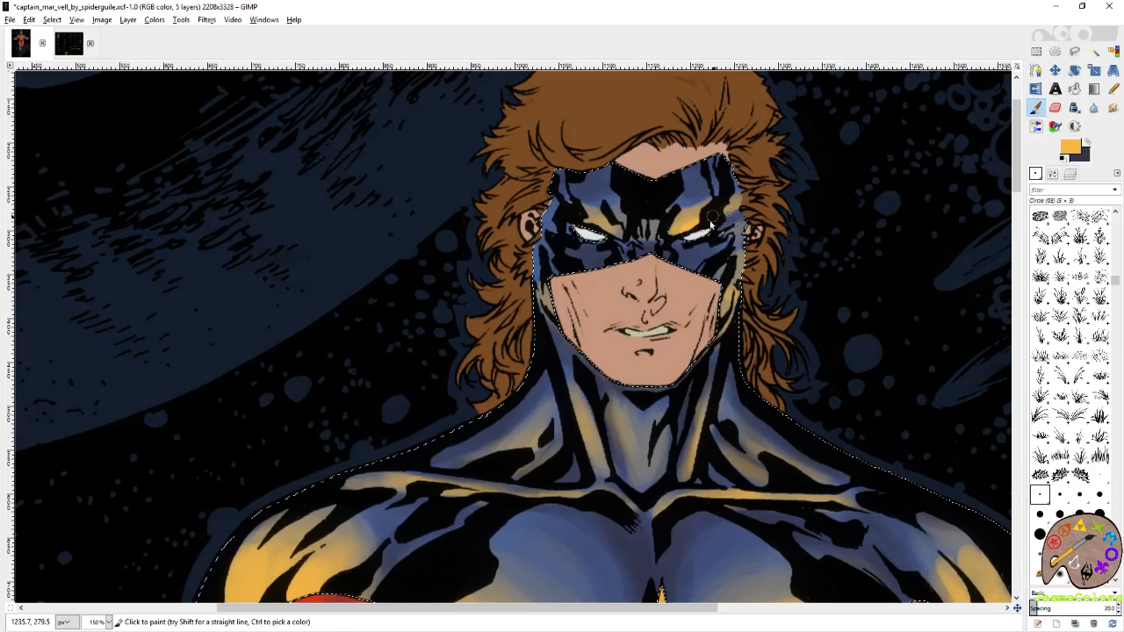
{"action": "mouse_move", "coordinate": [583, 221]}
{"action": "left_mouse_down"}
{"action": "mouse_move", "coordinate": [605, 229]}
{"action": "mouse_move", "coordinate": [547, 219]}
{"action": "left_mouse_up"}
{"action": "left_click_drag", "start_coordinate": [540, 258], "coordinate": [540, 283]}
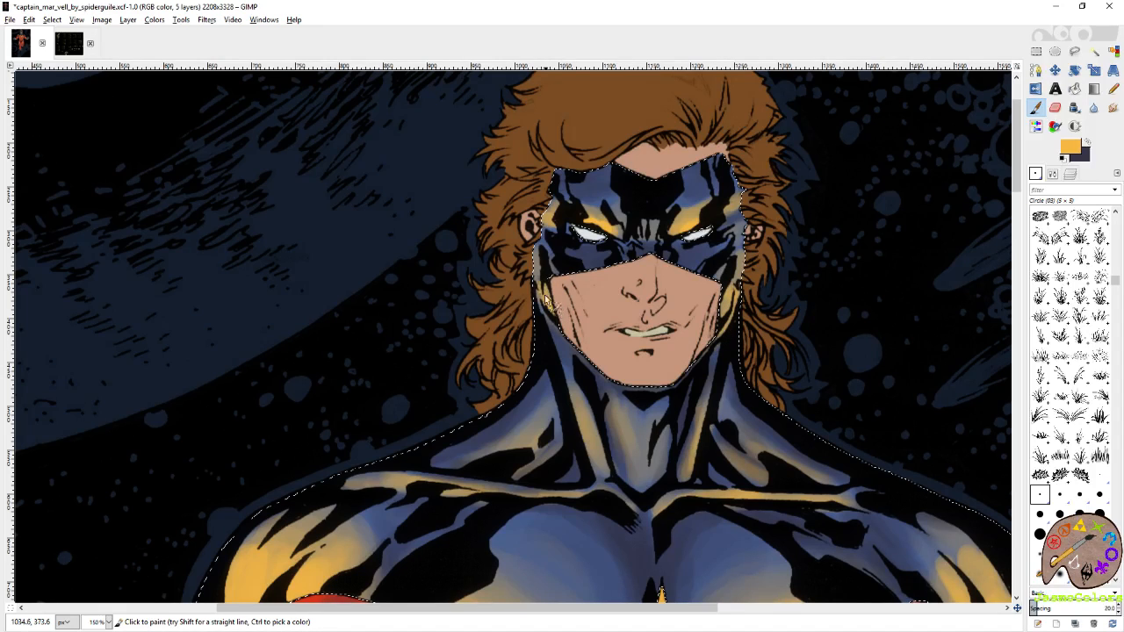
{"action": "left_click_drag", "start_coordinate": [544, 299], "coordinate": [547, 313]}
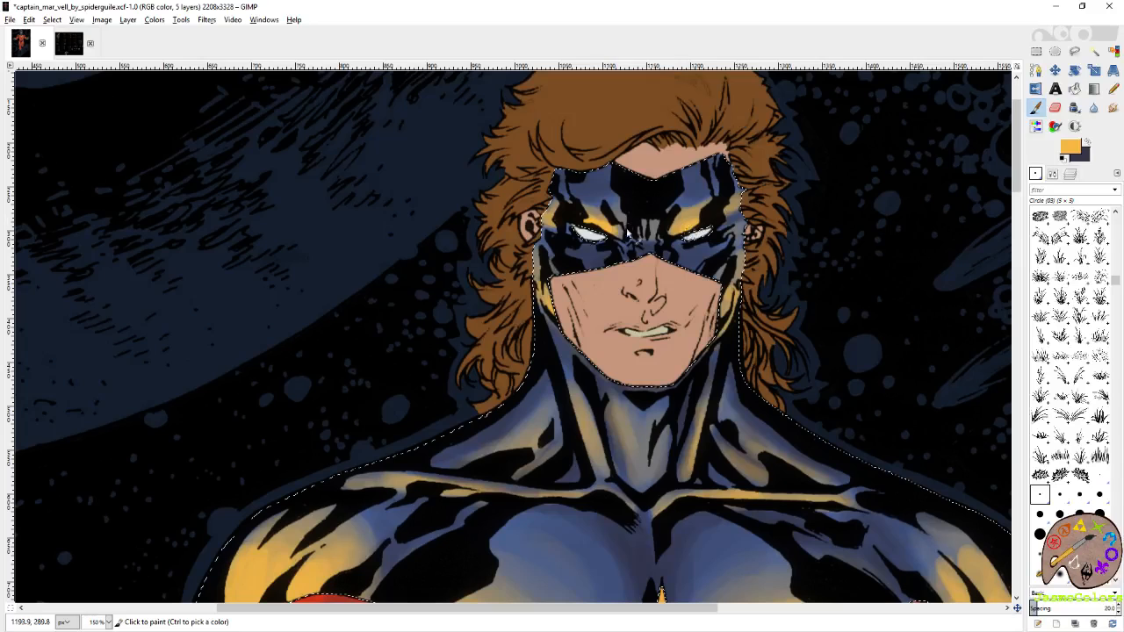
{"action": "left_click", "coordinate": [647, 230]}
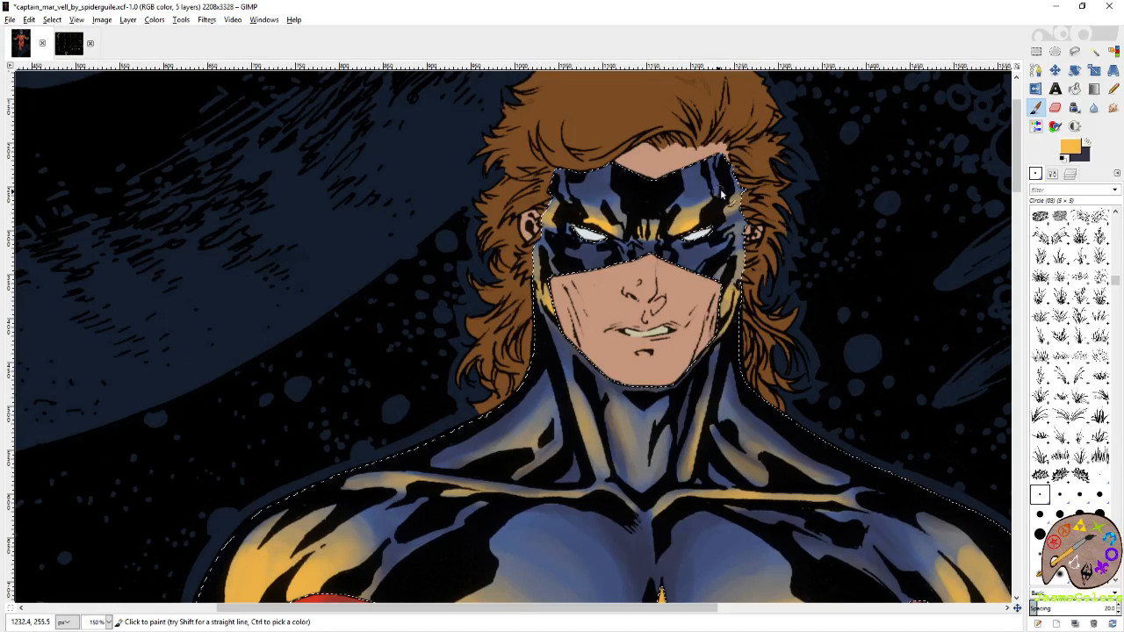
{"action": "mouse_move", "coordinate": [676, 210]}
{"action": "left_mouse_down"}
{"action": "mouse_move", "coordinate": [709, 194]}
{"action": "mouse_move", "coordinate": [674, 210]}
{"action": "mouse_move", "coordinate": [724, 192]}
{"action": "mouse_move", "coordinate": [740, 199]}
{"action": "mouse_move", "coordinate": [720, 196]}
{"action": "left_mouse_up"}
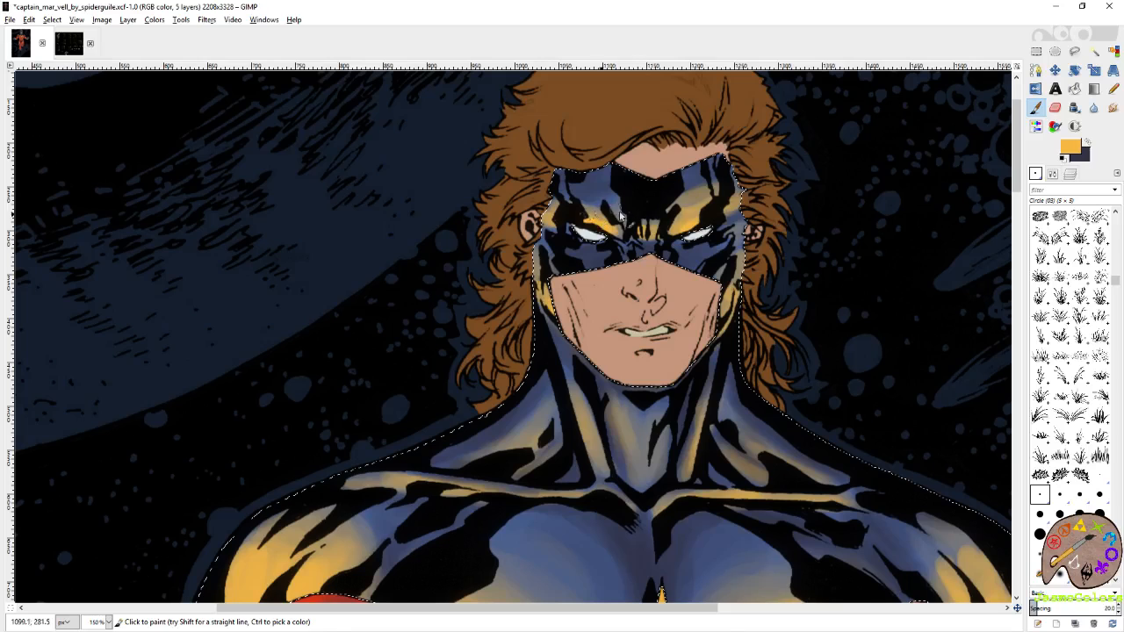
{"action": "mouse_move", "coordinate": [619, 216]}
{"action": "left_mouse_down"}
{"action": "mouse_move", "coordinate": [565, 198]}
{"action": "mouse_move", "coordinate": [579, 186]}
{"action": "mouse_move", "coordinate": [546, 191]}
{"action": "mouse_move", "coordinate": [629, 219]}
{"action": "left_mouse_up"}
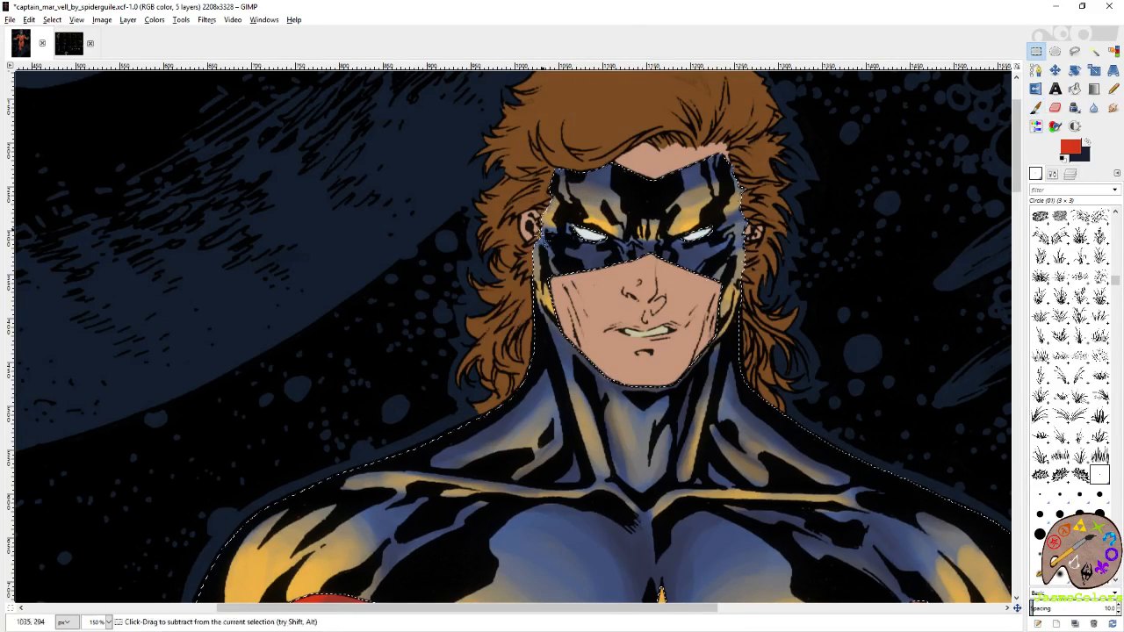
Clear the selection around the blue costume areas and save the image.
{"action": "scroll", "coordinate": [492, 232], "scroll_direction": "down", "scroll_amount": 4}
{"action": "key", "text": "ctrl+shift+a"}
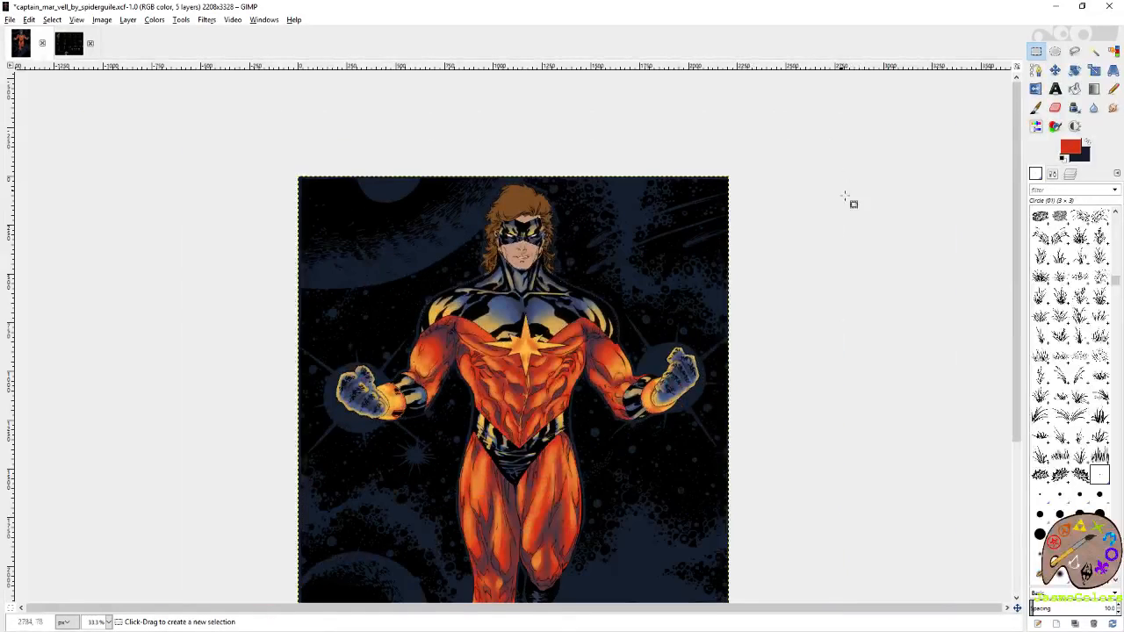
{"action": "scroll", "coordinate": [878, 211], "scroll_direction": "down", "scroll_amount": 1}
{"action": "key", "text": "ctrl+s"}
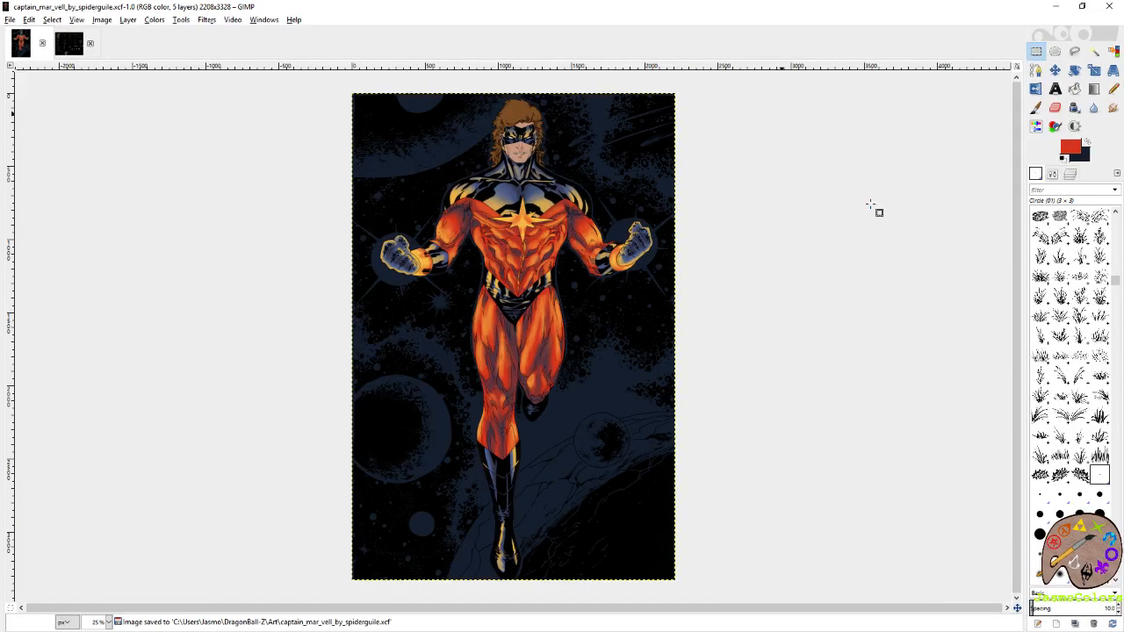
Select the chest star and wristbands by colour on the flats layer, cut their old shading from the shading layer and save the image.
{"action": "scroll", "coordinate": [534, 221], "scroll_direction": "up", "scroll_amount": 2}
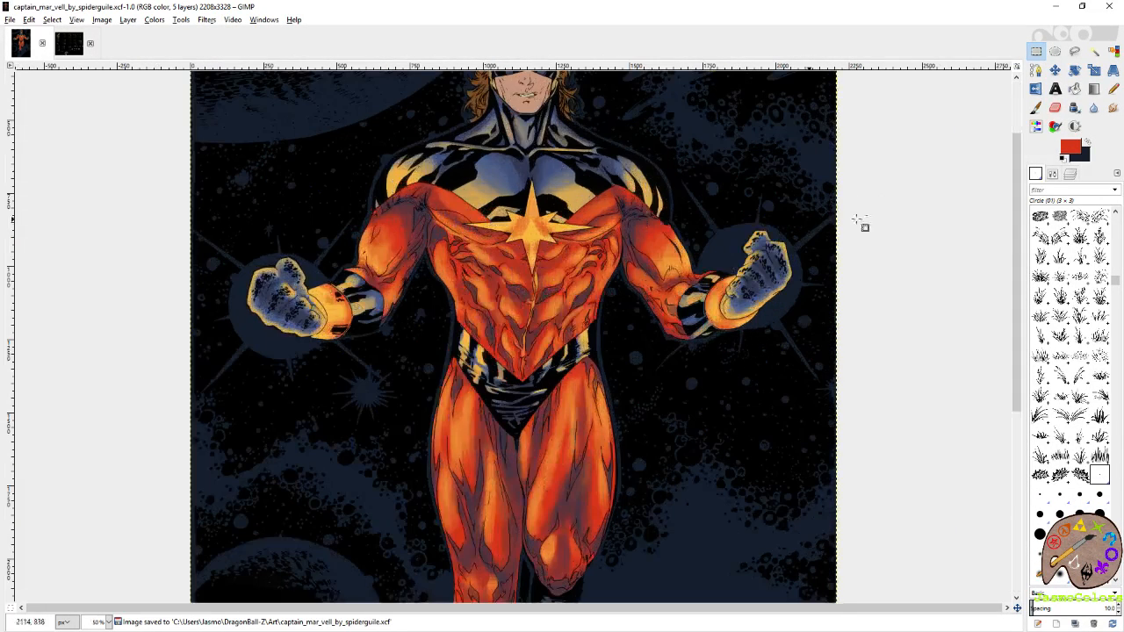
{"action": "left_click", "coordinate": [1069, 173]}
{"action": "left_click", "coordinate": [1058, 309]}
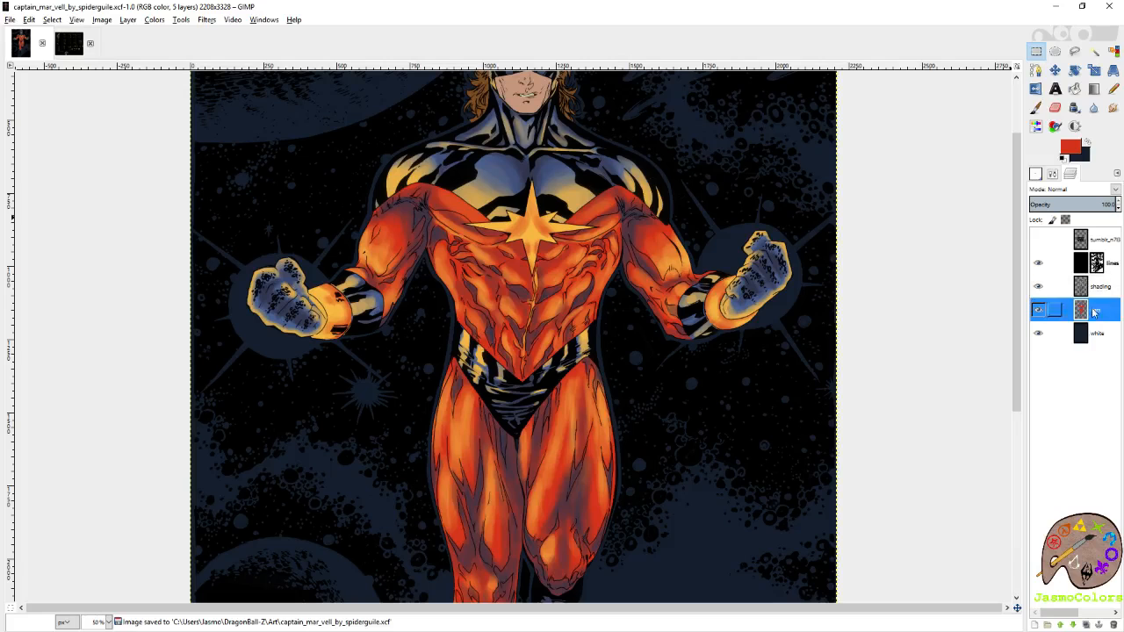
{"action": "left_click", "coordinate": [1111, 53]}
{"action": "left_click", "coordinate": [533, 231]}
{"action": "scroll", "coordinate": [533, 231], "scroll_direction": "up", "scroll_amount": 2}
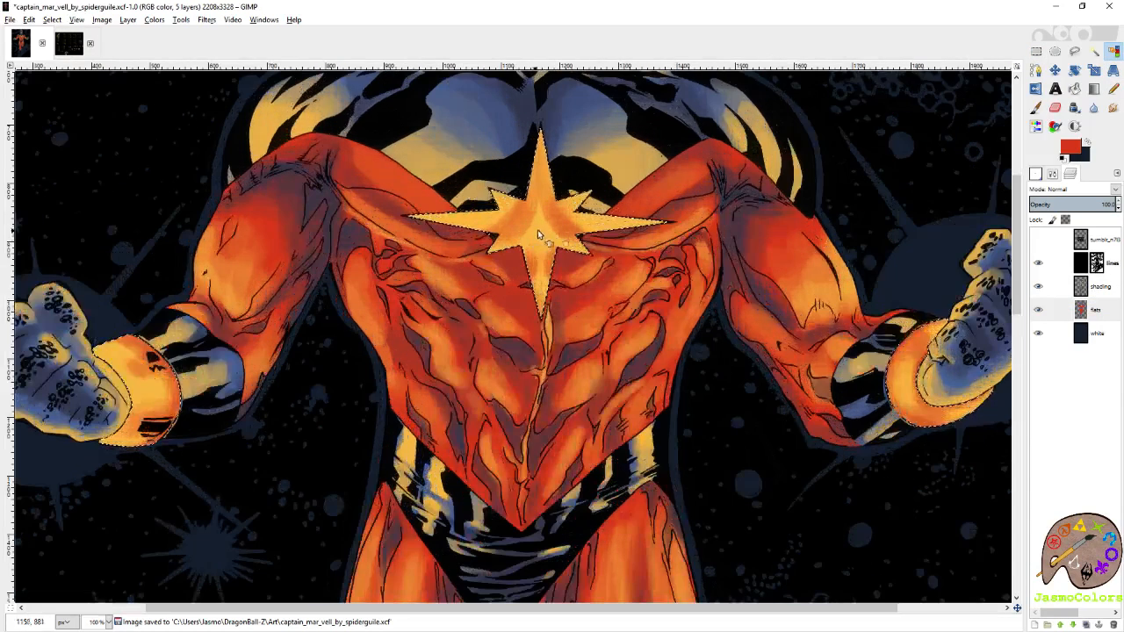
{"action": "left_click", "coordinate": [1097, 286]}
{"action": "key", "text": "ctrl+x"}
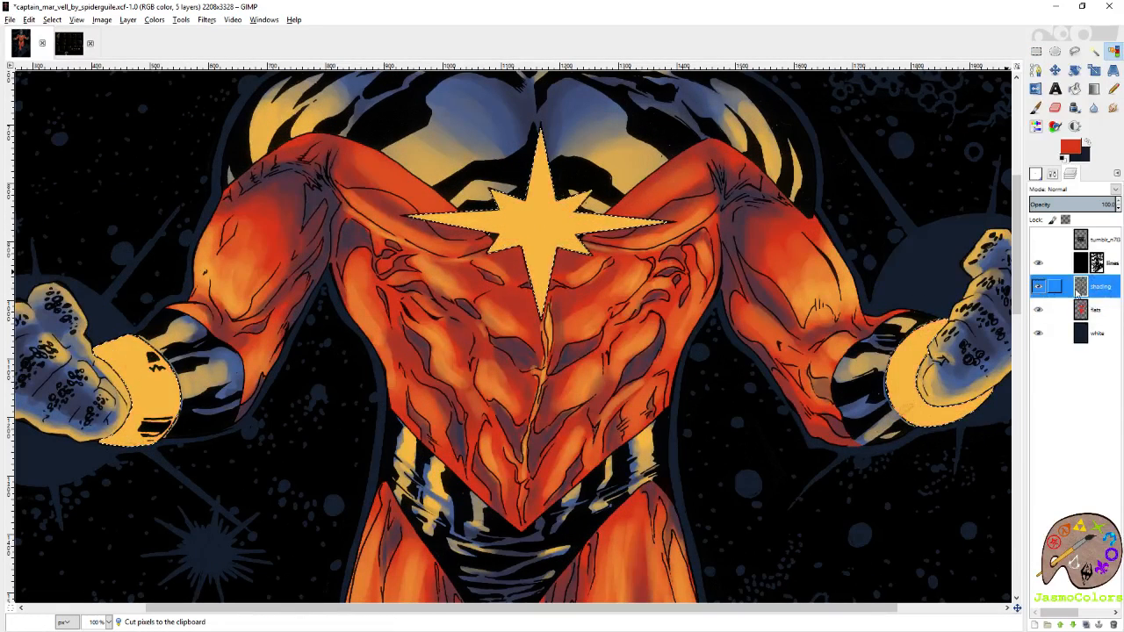
{"action": "key", "text": "ctrl+s"}
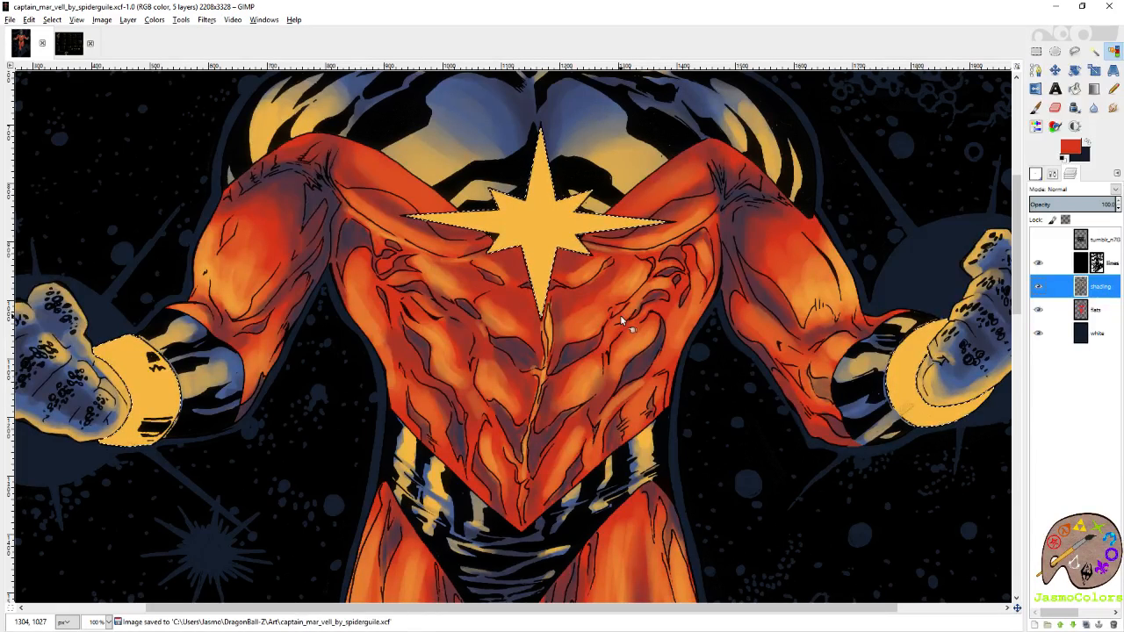
{"action": "scroll", "coordinate": [545, 294], "scroll_direction": "down", "scroll_amount": 2}
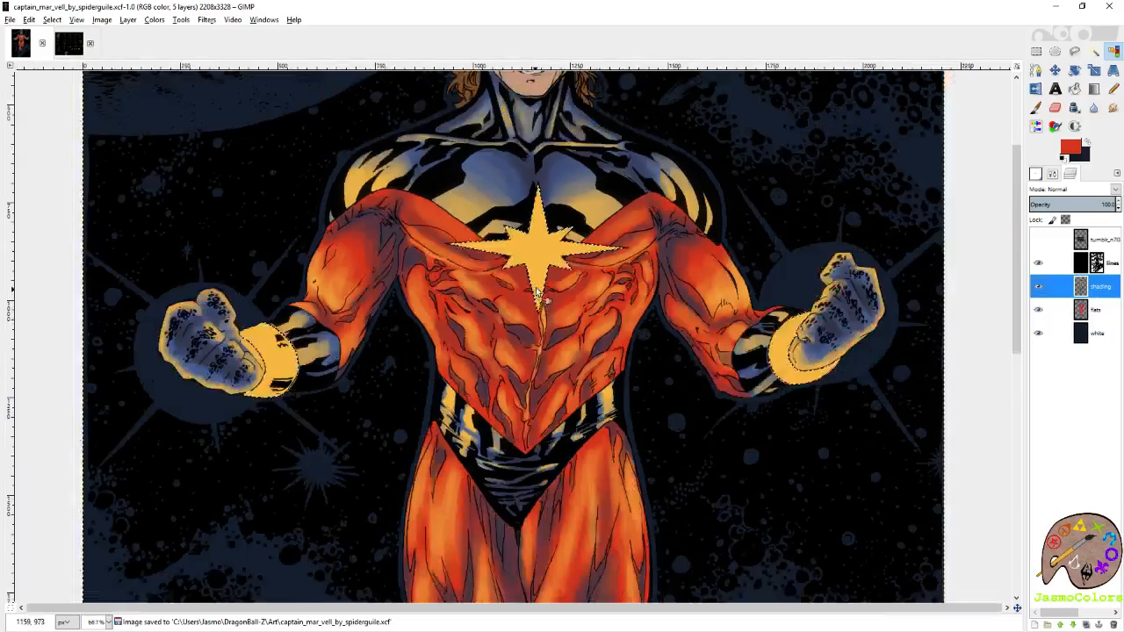
{"action": "key", "text": "ctrl+s"}
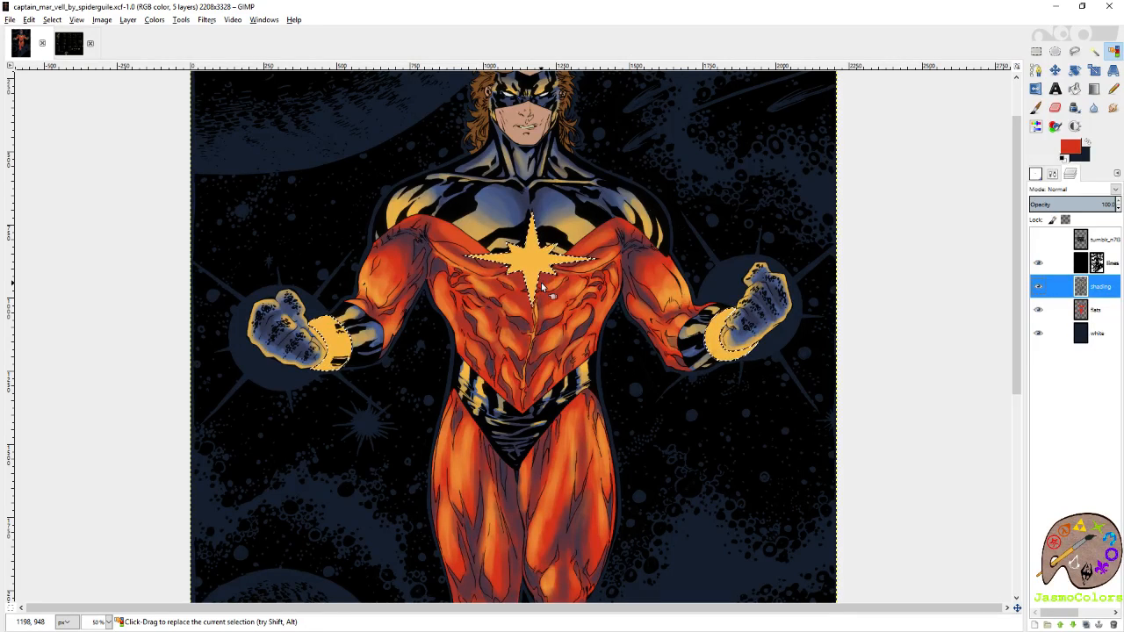
{"action": "key", "text": "p"}
{"action": "left_click_drag", "start_coordinate": [680, 333], "coordinate": [700, 288]}
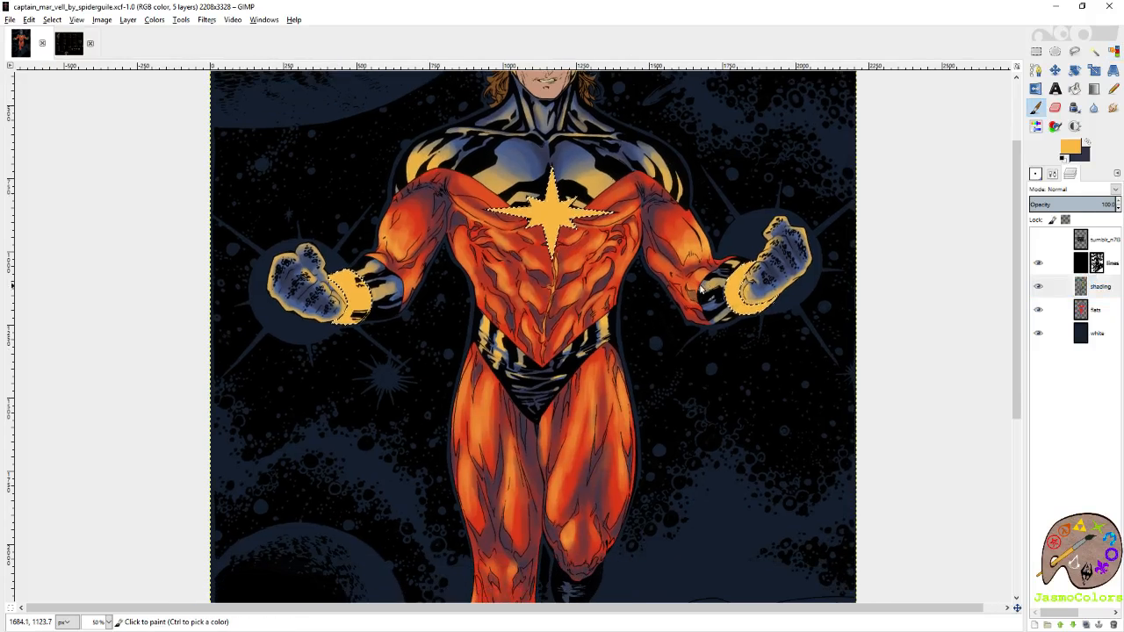
{"action": "left_click", "coordinate": [514, 412]}
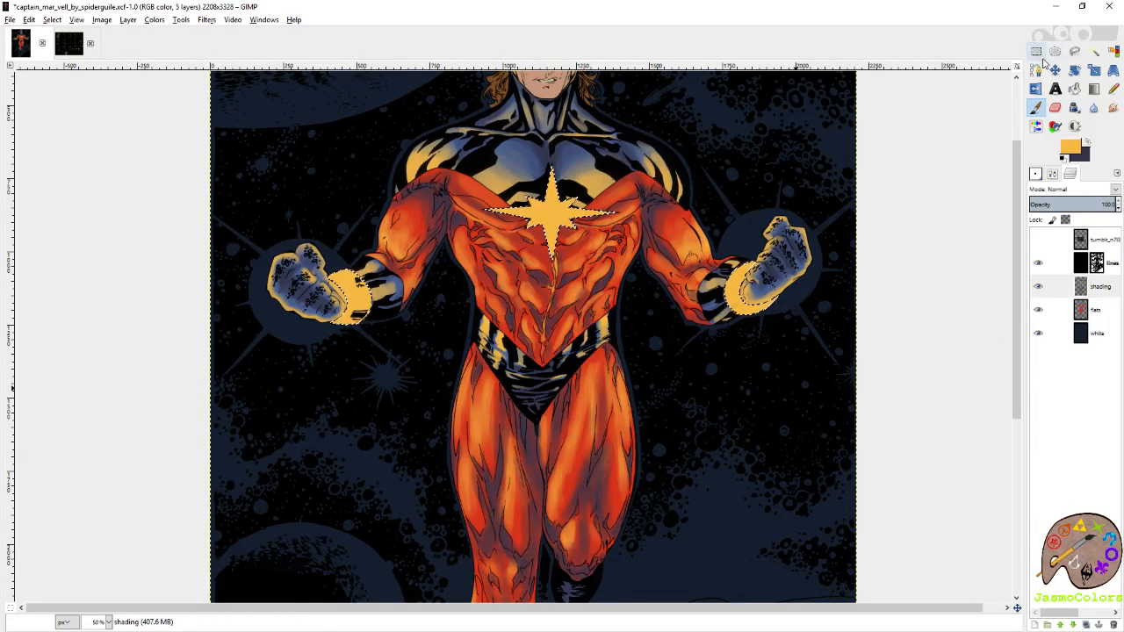
{"action": "key", "text": "r"}
{"action": "key", "text": "o"}
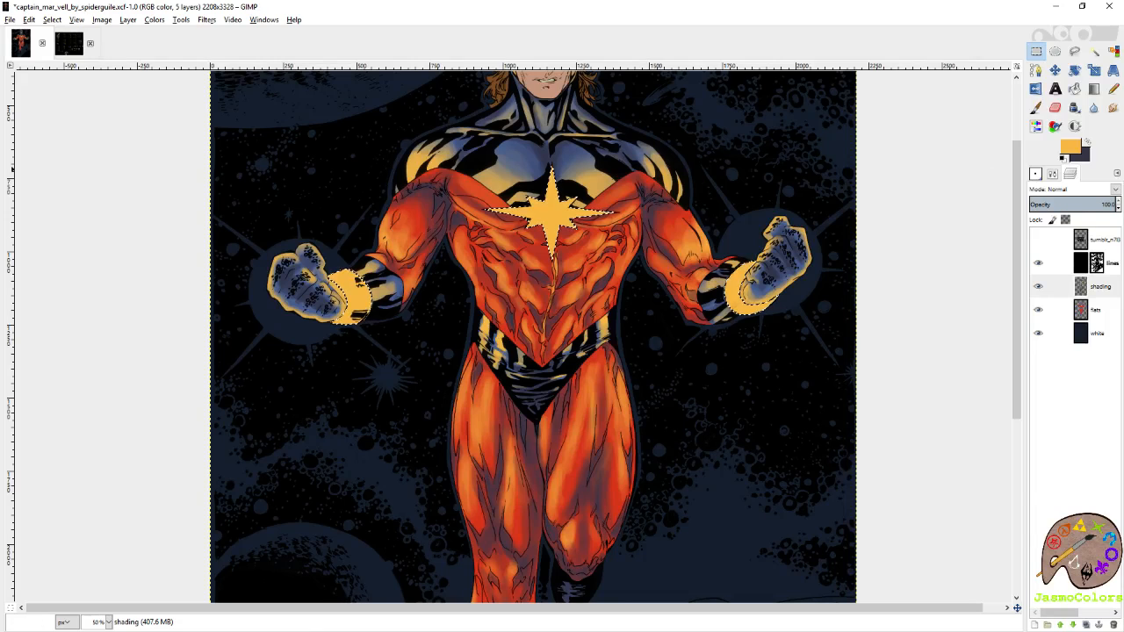
{"action": "left_click", "coordinate": [742, 267]}
{"action": "key", "text": "r"}
{"action": "key", "text": "ctrl+shift+a"}
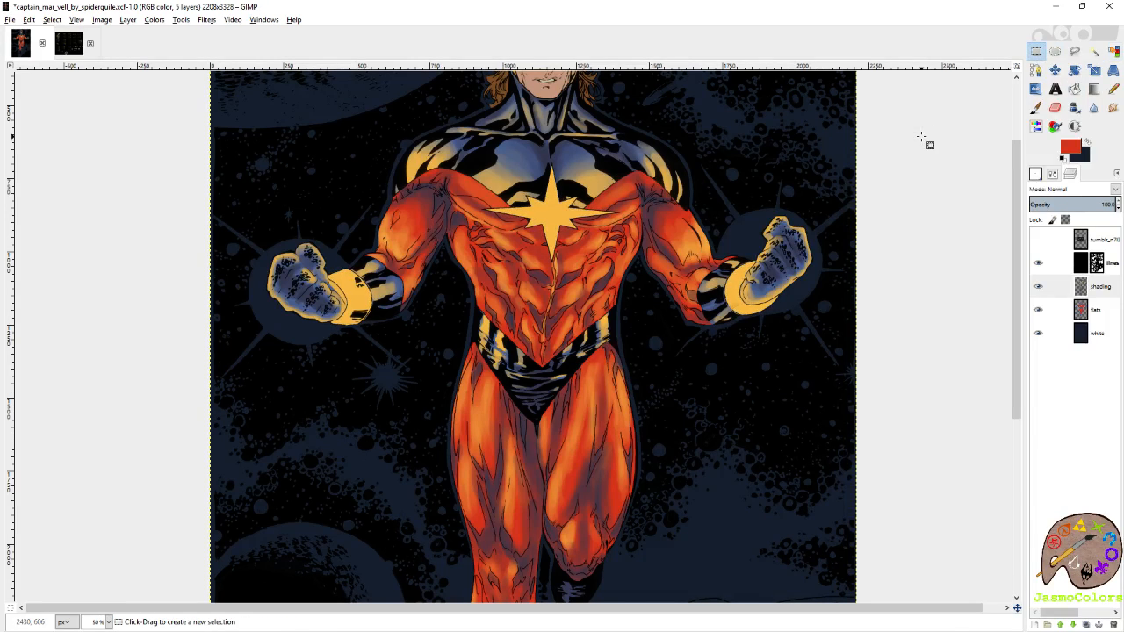
{"action": "key", "text": "p"}
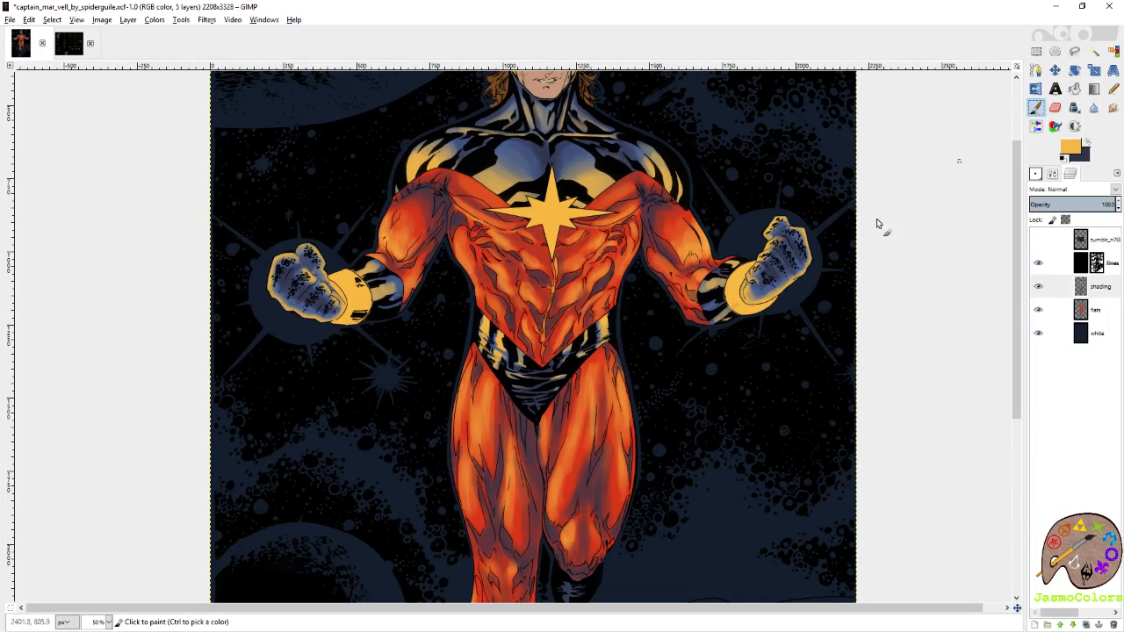
{"action": "mouse_move", "coordinate": [530, 412]}
{"action": "left_mouse_down"}
{"action": "mouse_move", "coordinate": [565, 411]}
{"action": "mouse_move", "coordinate": [529, 406]}
{"action": "left_mouse_up"}
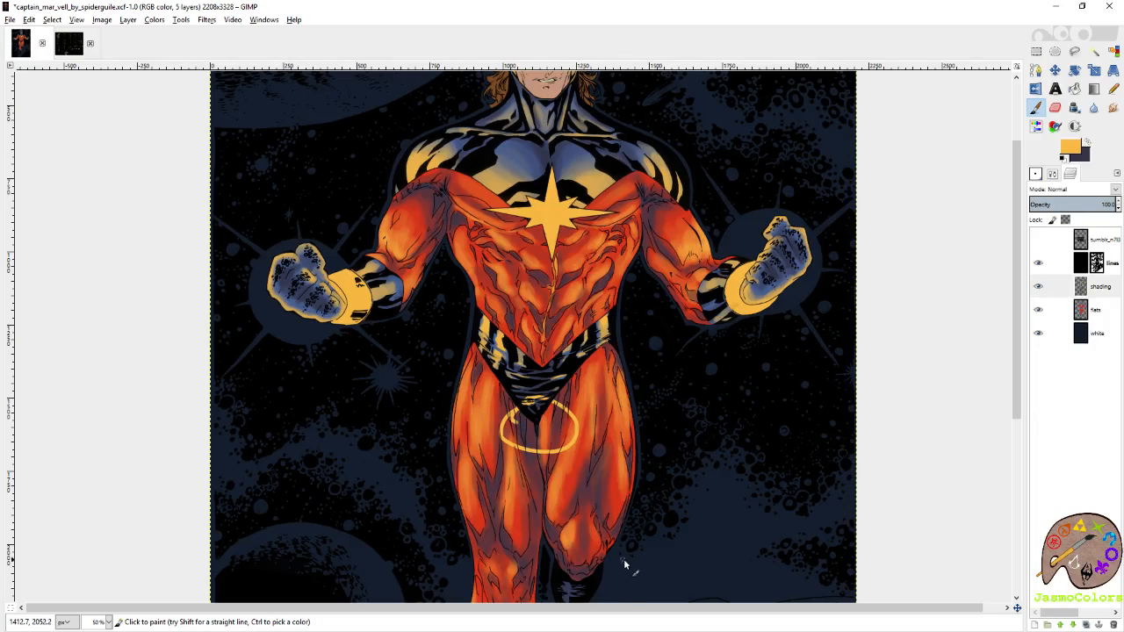
{"action": "key", "text": "ctrl+z"}
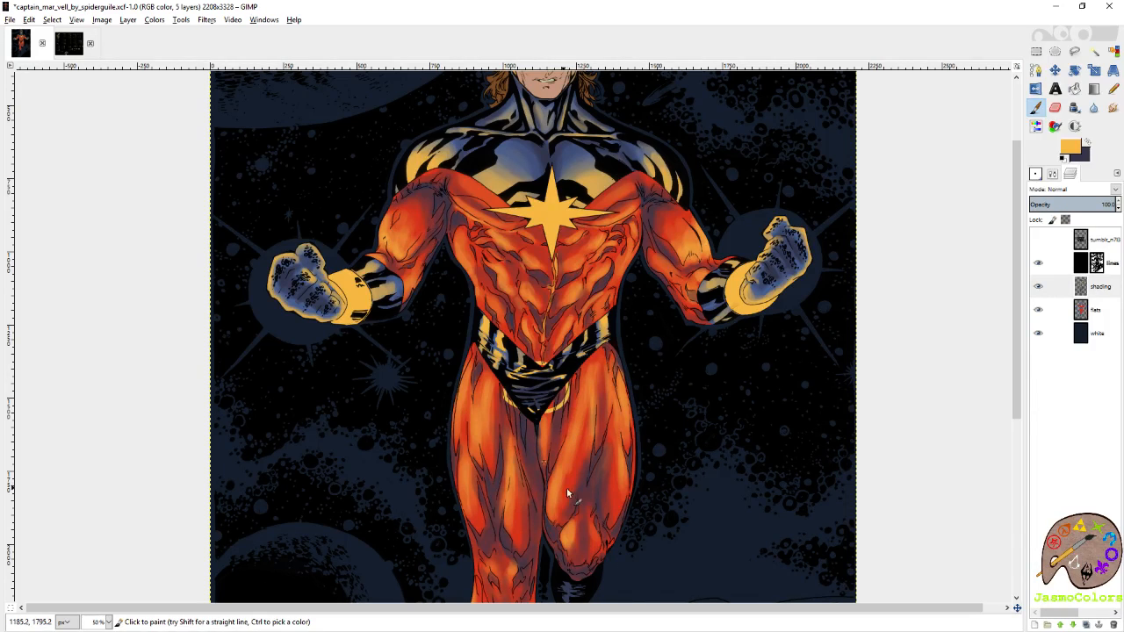
{"action": "left_click_drag", "start_coordinate": [531, 415], "coordinate": [542, 452]}
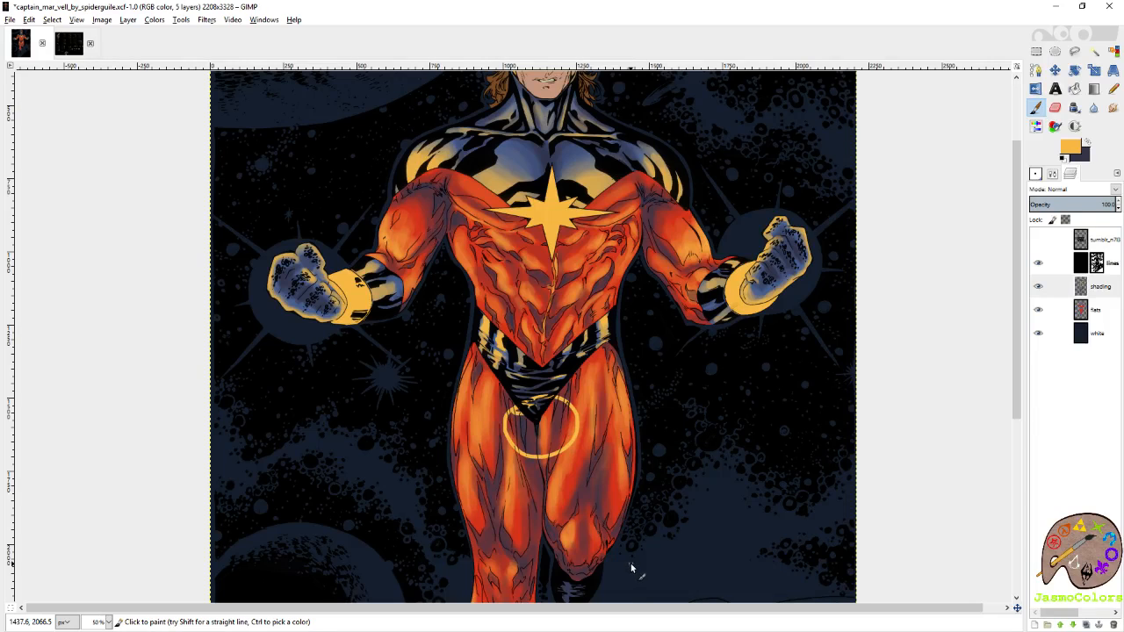
{"action": "key", "text": "ctrl+z"}
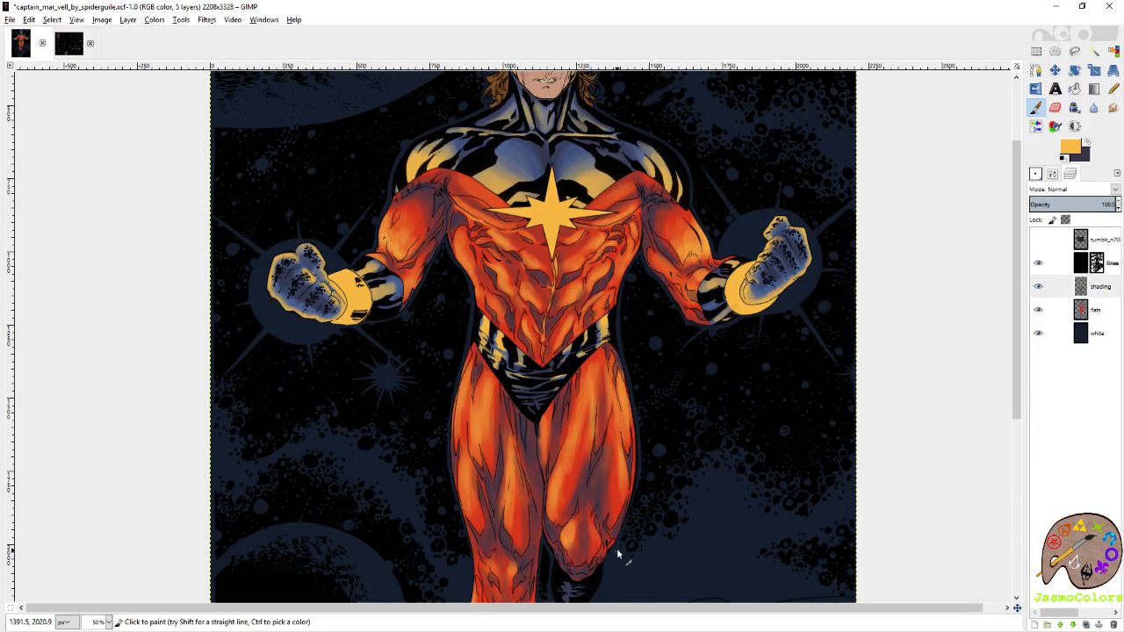
Reselect the yellow star and wristbands by colour on the flats layer and save the image.
{"action": "left_click", "coordinate": [1098, 309]}
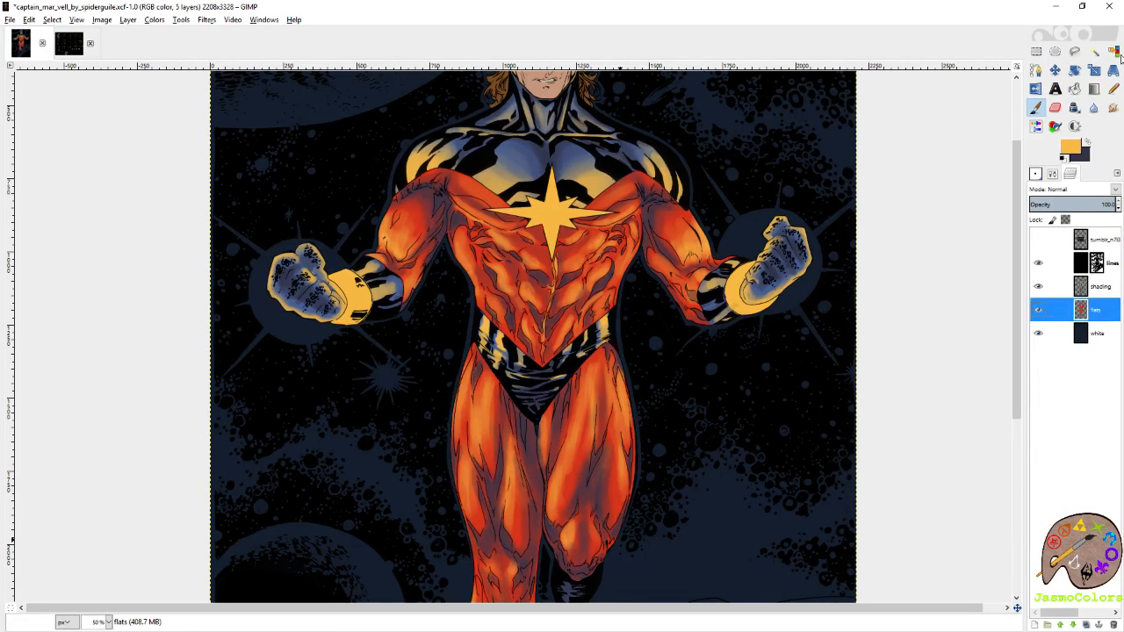
{"action": "left_click", "coordinate": [1114, 52]}
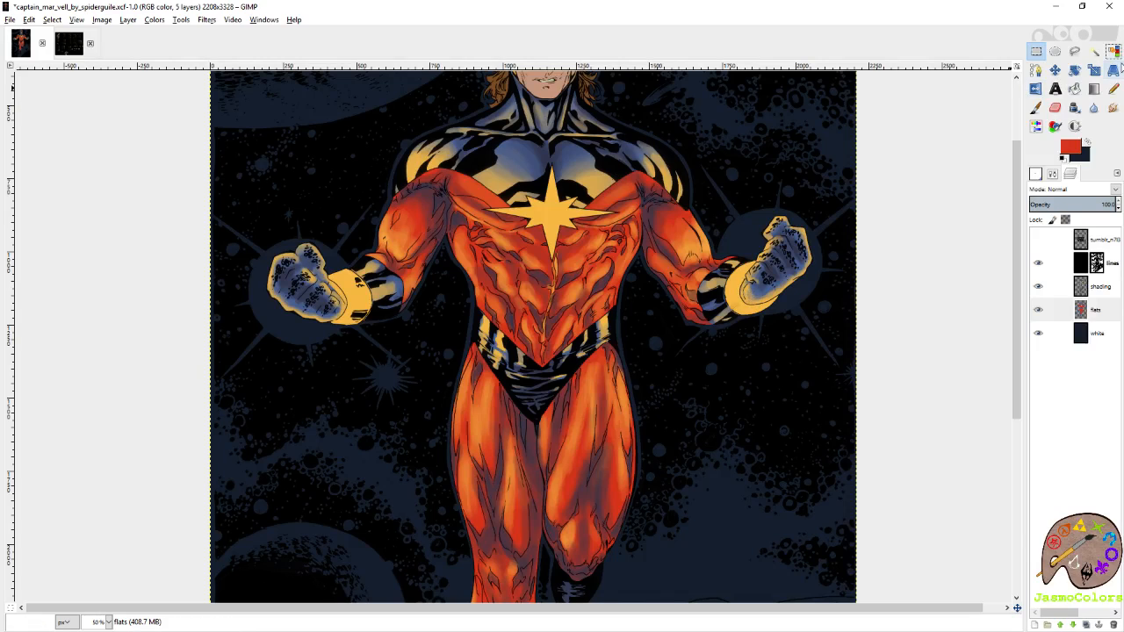
{"action": "left_click", "coordinate": [1113, 50]}
{"action": "left_click", "coordinate": [736, 292]}
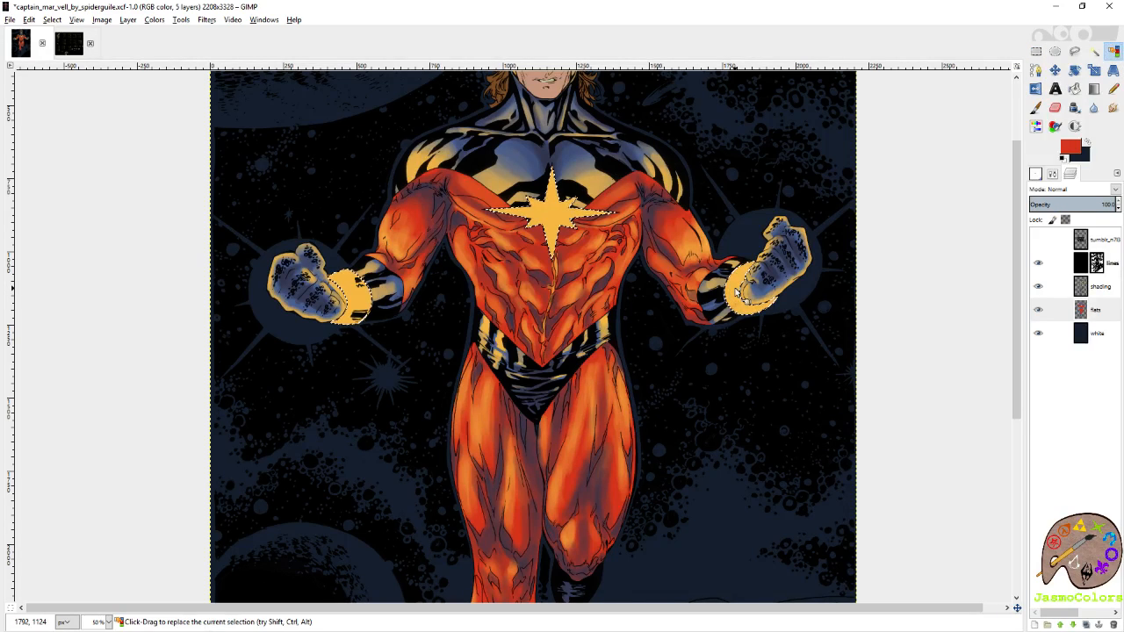
{"action": "key", "text": "ctrl+s"}
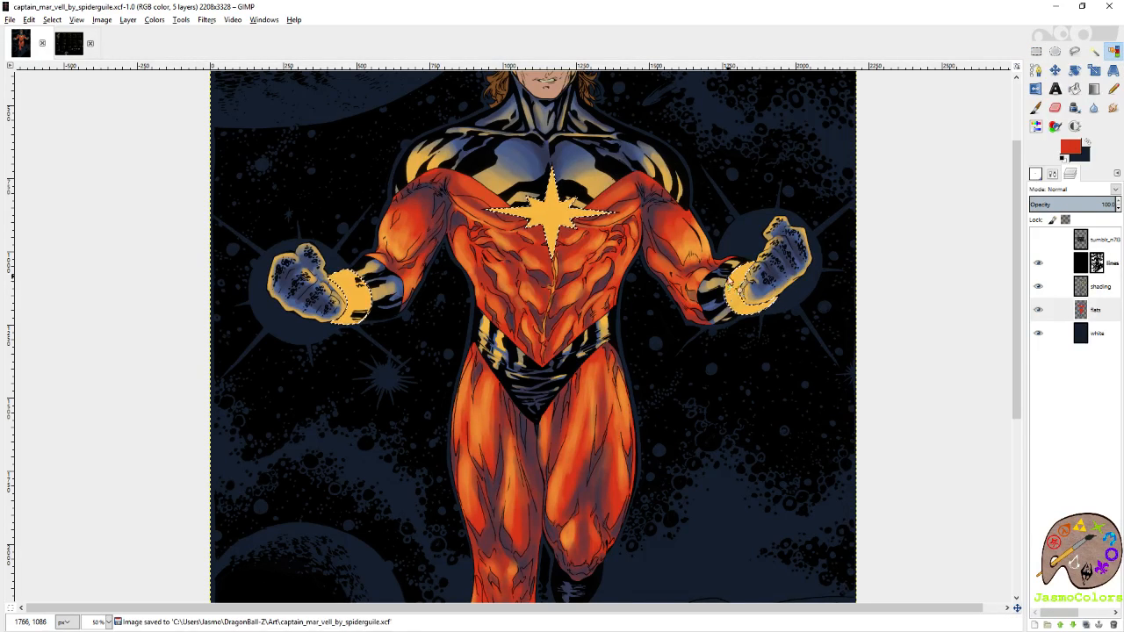
Set up the Paintbrush on the shading layer with the Circle (19) brush and the dark blue-grey as painting colour.
{"action": "scroll", "coordinate": [728, 279], "scroll_direction": "up", "scroll_amount": 3}
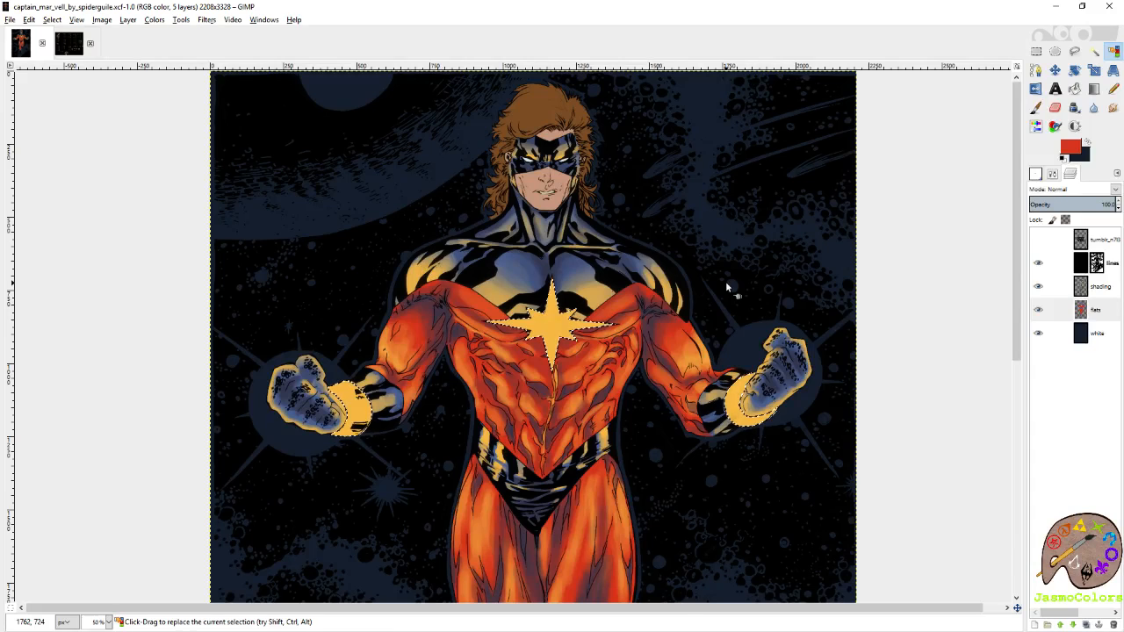
{"action": "scroll", "coordinate": [755, 268], "scroll_direction": "down", "scroll_amount": 3}
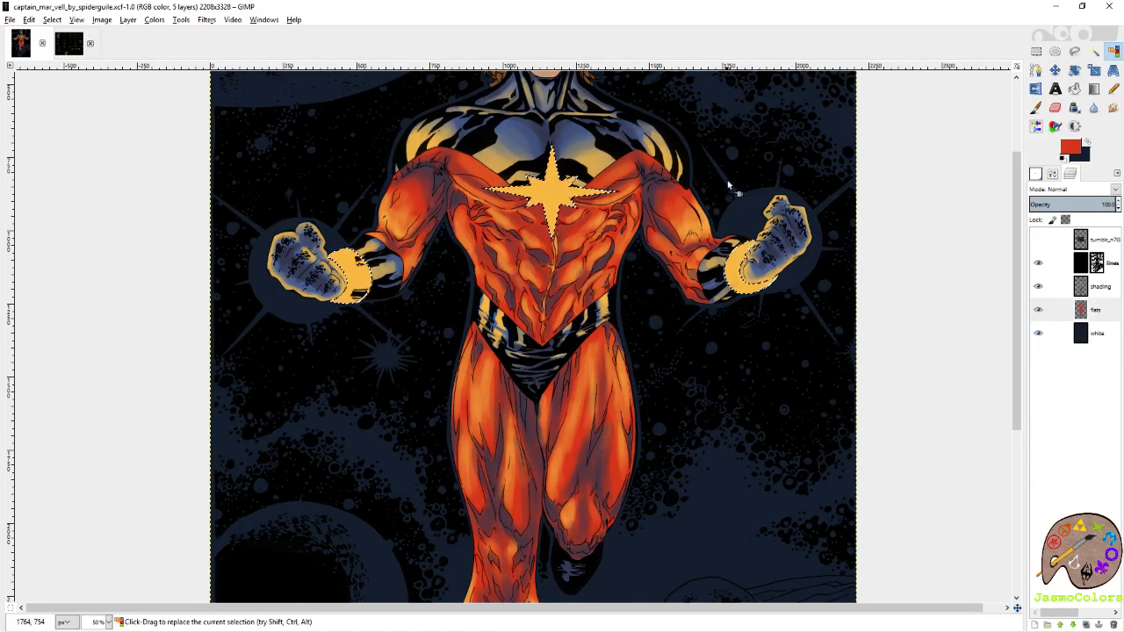
{"action": "scroll", "coordinate": [728, 184], "scroll_direction": "up", "scroll_amount": 3}
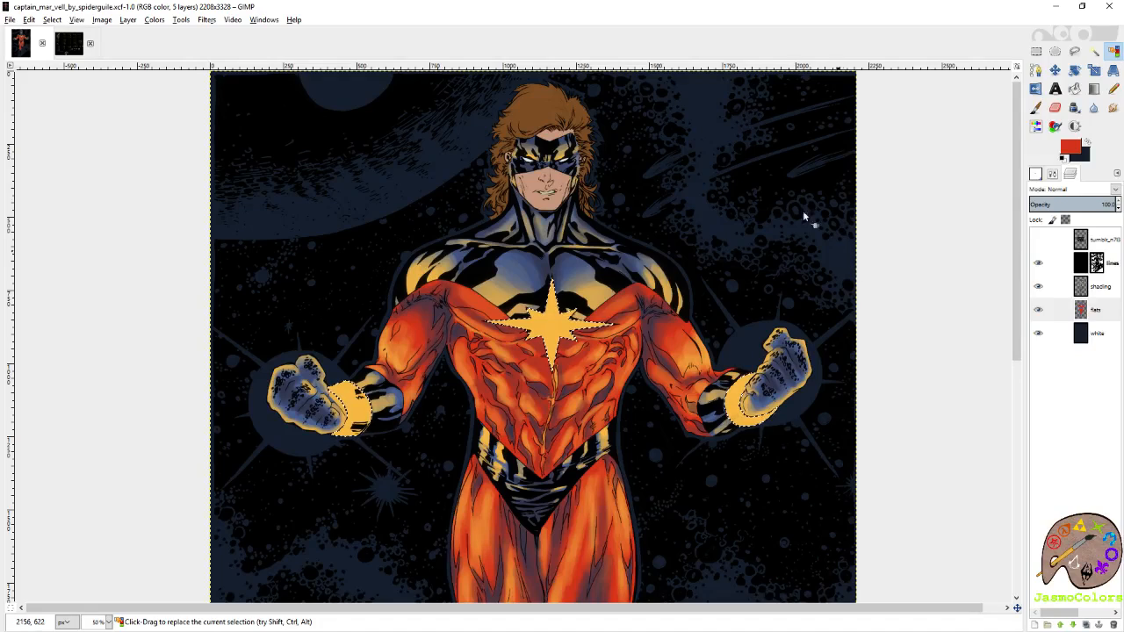
{"action": "scroll", "coordinate": [806, 443], "scroll_direction": "up", "scroll_amount": 3}
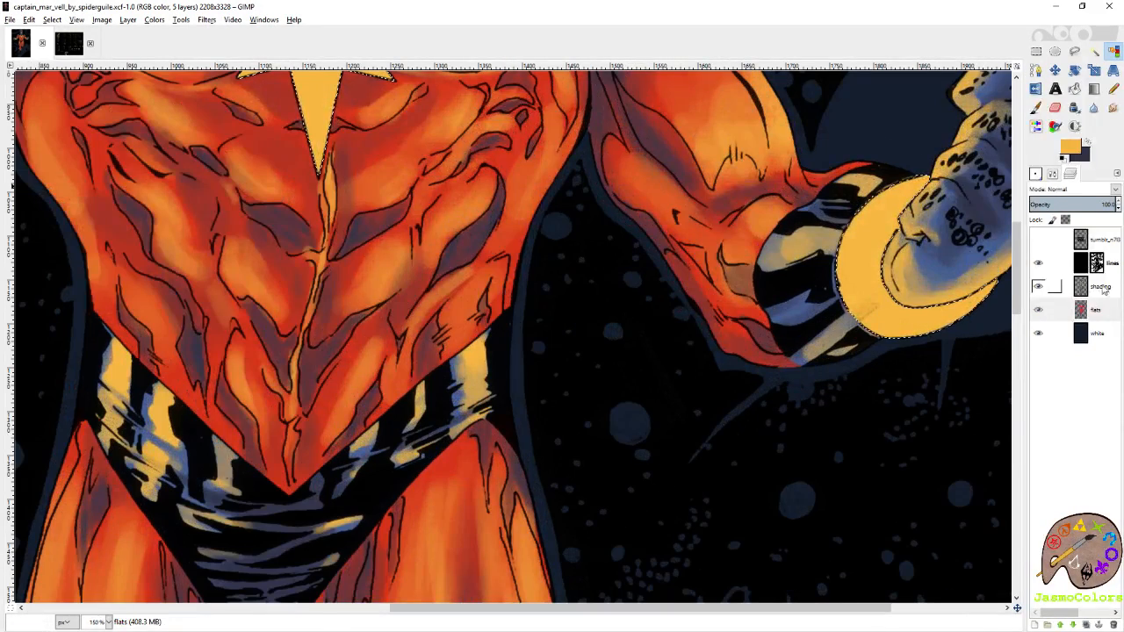
{"action": "left_click", "coordinate": [1102, 288]}
{"action": "left_click_drag", "start_coordinate": [827, 309], "coordinate": [663, 330]}
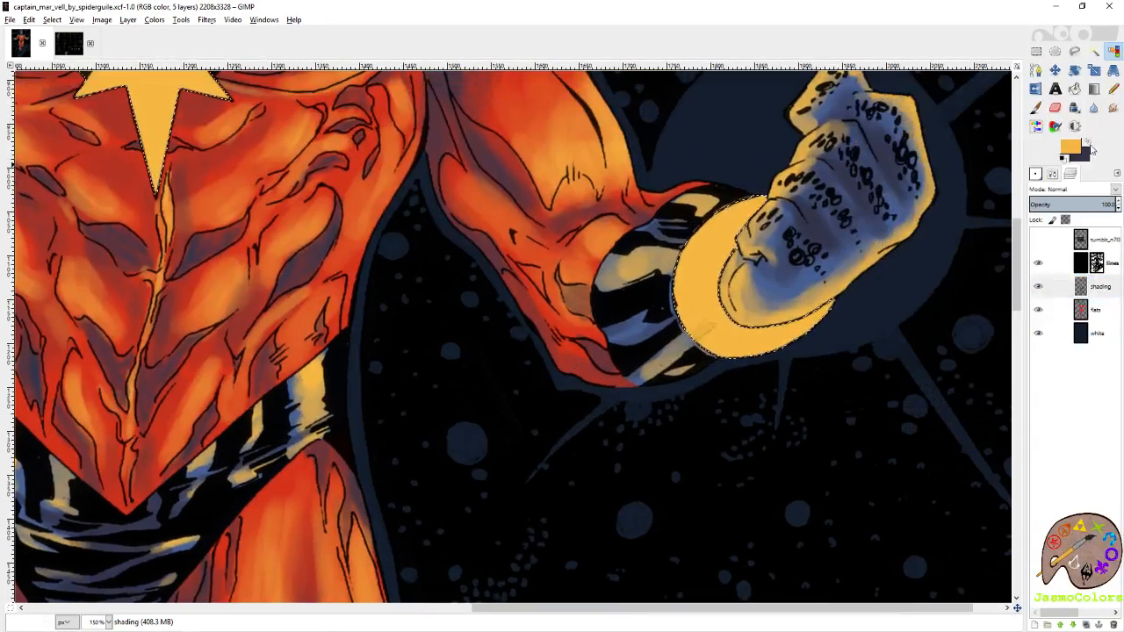
{"action": "left_click", "coordinate": [1036, 174]}
{"action": "left_click", "coordinate": [1088, 143]}
{"action": "left_click", "coordinate": [1040, 533]}
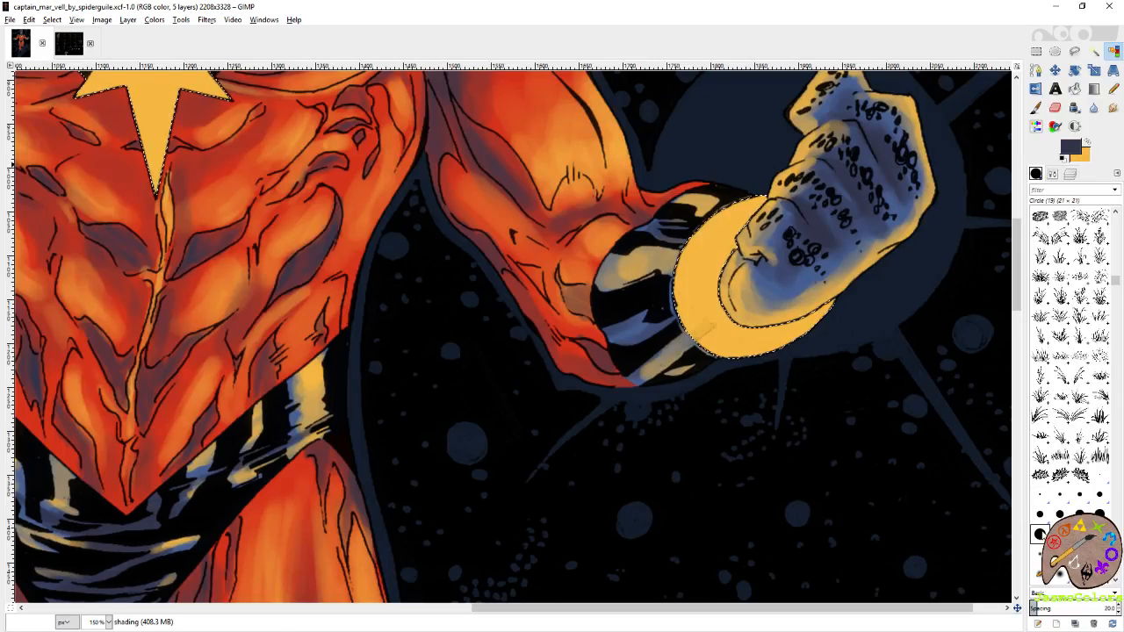
{"action": "left_click", "coordinate": [1036, 108]}
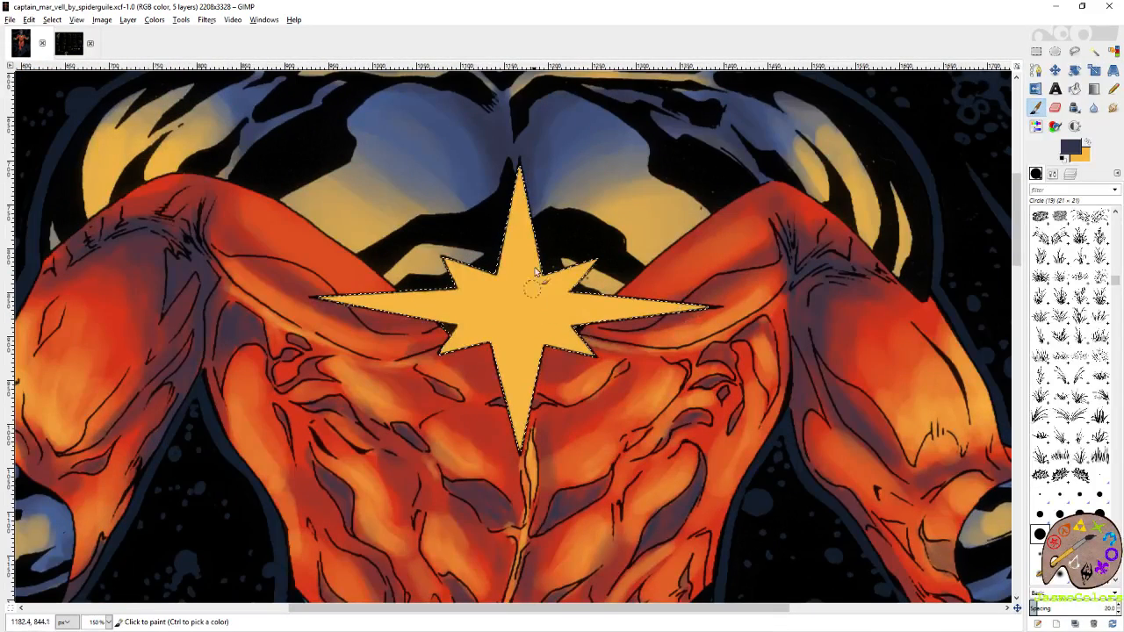
Paint dark blue-grey shading down the chest star's upper point and along two creases curving towards its lower diagonal points.
{"action": "mouse_move", "coordinate": [531, 228]}
{"action": "left_mouse_down"}
{"action": "mouse_move", "coordinate": [527, 287]}
{"action": "mouse_move", "coordinate": [519, 184]}
{"action": "mouse_move", "coordinate": [539, 320]}
{"action": "left_mouse_up"}
{"action": "mouse_move", "coordinate": [518, 180]}
{"action": "left_mouse_down"}
{"action": "mouse_move", "coordinate": [512, 281]}
{"action": "mouse_move", "coordinate": [475, 330]}
{"action": "left_mouse_up"}
{"action": "mouse_move", "coordinate": [518, 272]}
{"action": "left_mouse_down"}
{"action": "mouse_move", "coordinate": [521, 150]}
{"action": "mouse_move", "coordinate": [525, 230]}
{"action": "mouse_move", "coordinate": [551, 322]}
{"action": "left_mouse_up"}
{"action": "left_click_drag", "start_coordinate": [515, 230], "coordinate": [508, 286]}
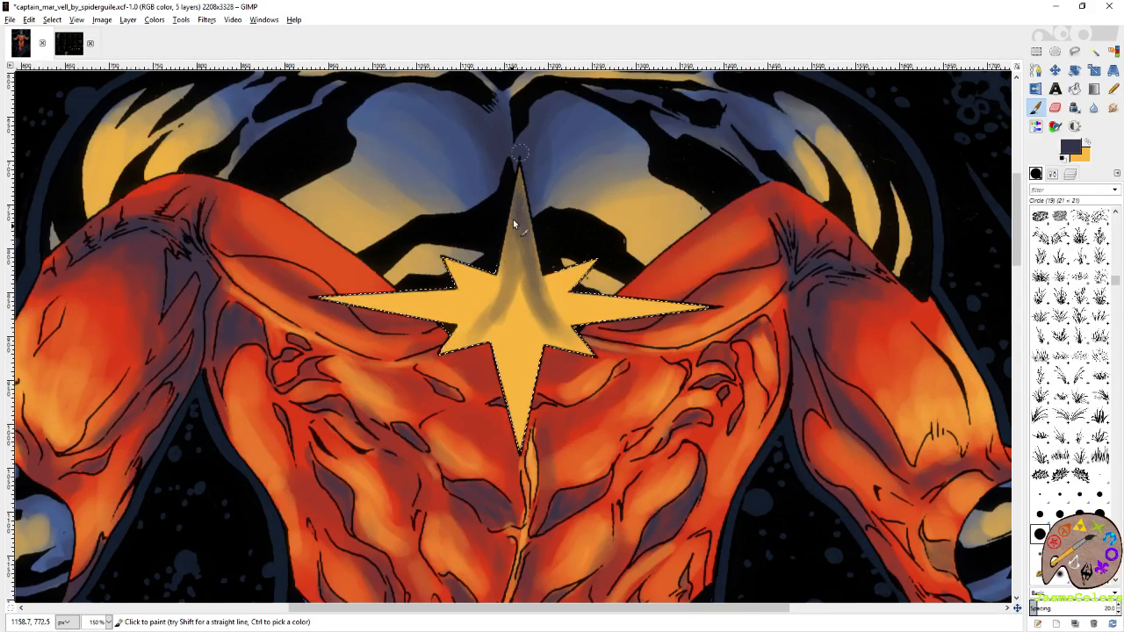
{"action": "left_click_drag", "start_coordinate": [513, 219], "coordinate": [502, 311]}
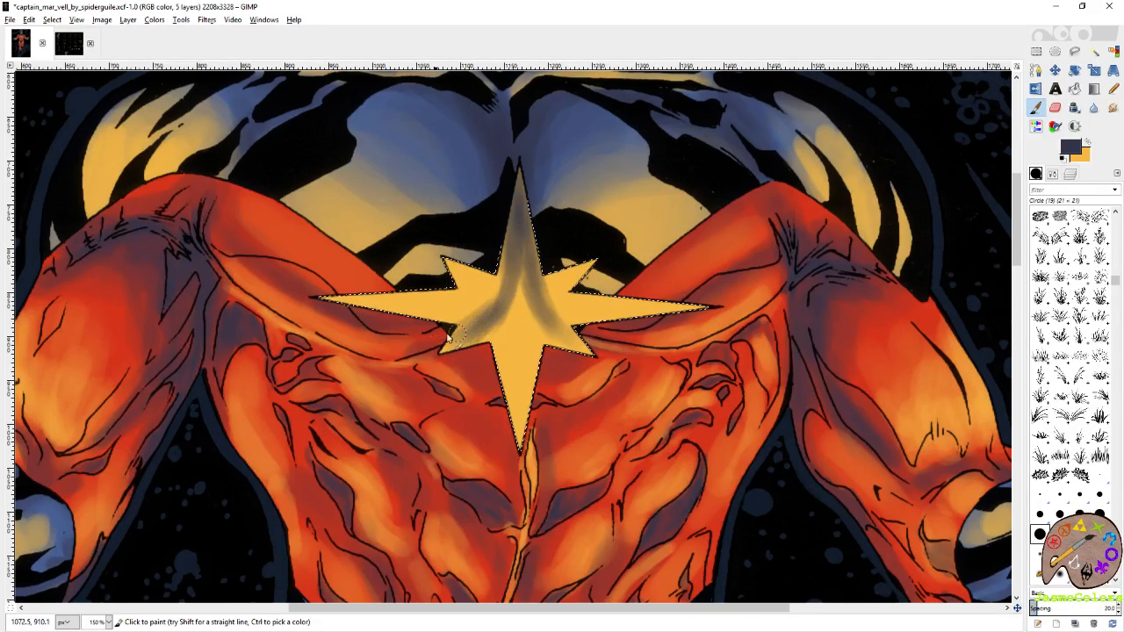
{"action": "left_click_drag", "start_coordinate": [537, 247], "coordinate": [543, 262]}
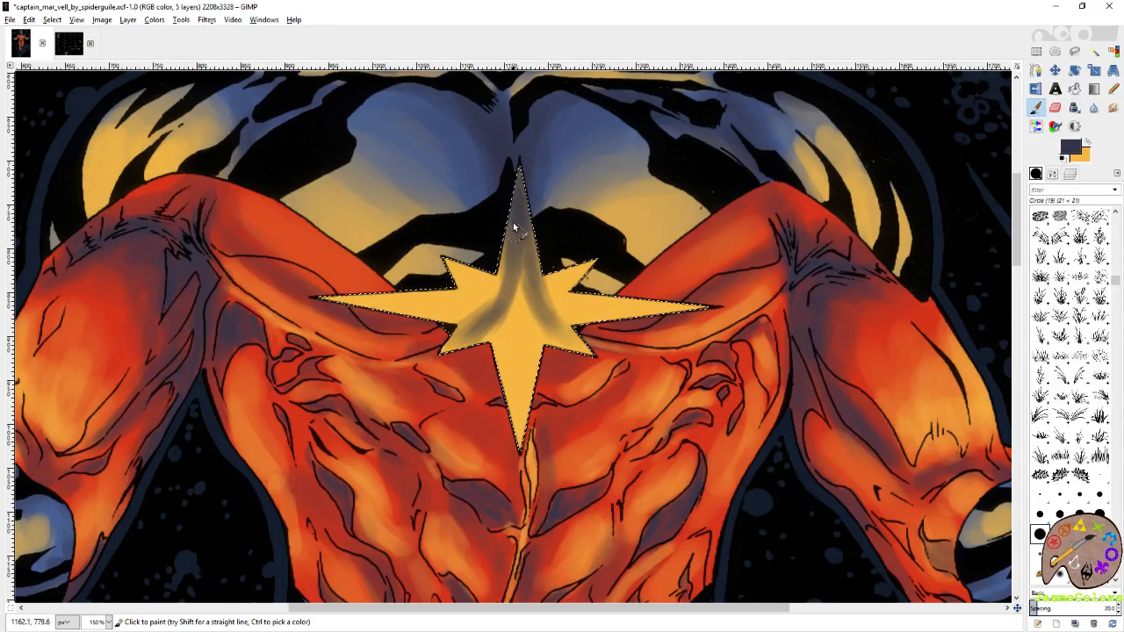
{"action": "mouse_move", "coordinate": [518, 184]}
{"action": "left_mouse_down"}
{"action": "mouse_move", "coordinate": [537, 305]}
{"action": "mouse_move", "coordinate": [530, 281]}
{"action": "mouse_move", "coordinate": [555, 314]}
{"action": "left_mouse_up"}
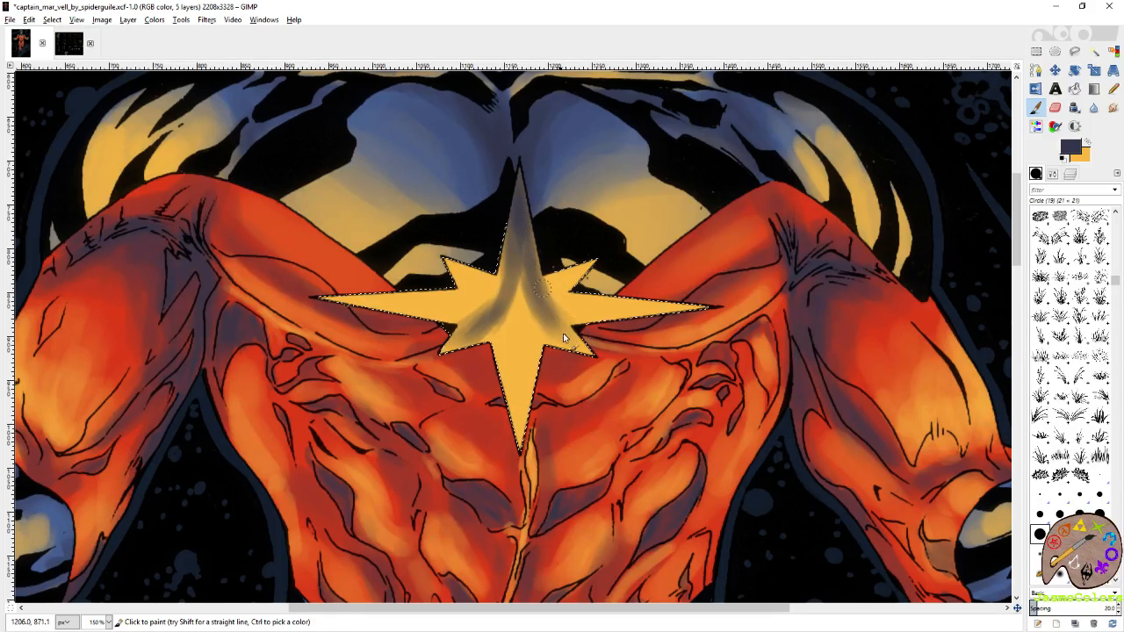
Shade the edges of the chest star's lower point and the lengths of its horizontal points, undoing a stray stroke.
{"action": "scroll", "coordinate": [564, 338], "scroll_direction": "down", "scroll_amount": 2}
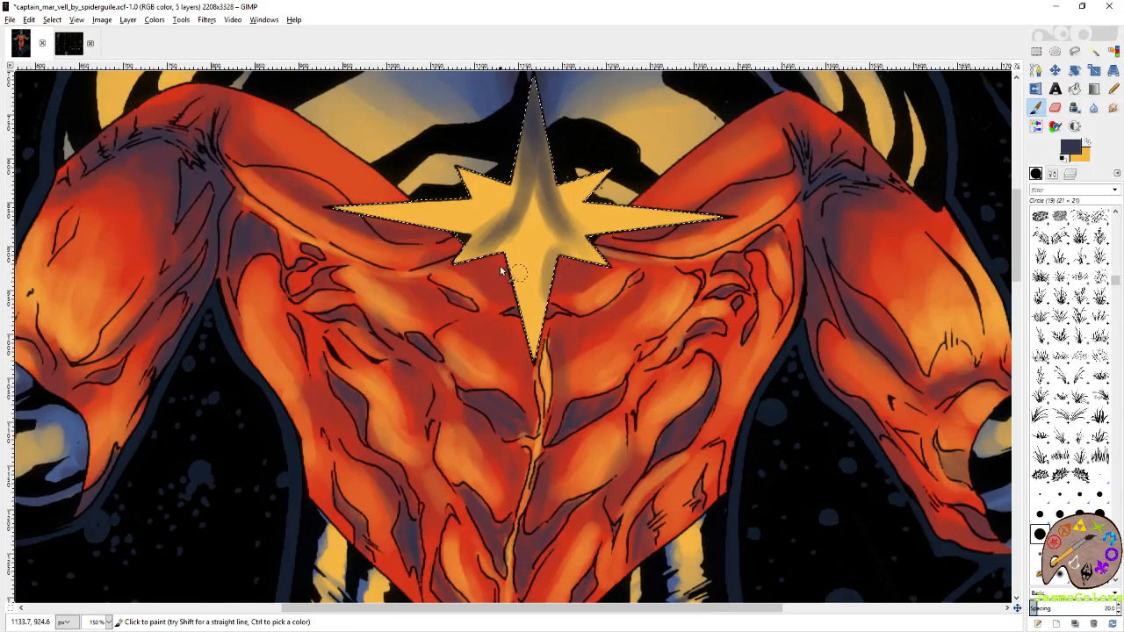
{"action": "mouse_move", "coordinate": [500, 270]}
{"action": "left_mouse_down"}
{"action": "mouse_move", "coordinate": [527, 305]}
{"action": "mouse_move", "coordinate": [509, 248]}
{"action": "mouse_move", "coordinate": [526, 315]}
{"action": "mouse_move", "coordinate": [523, 290]}
{"action": "left_mouse_up"}
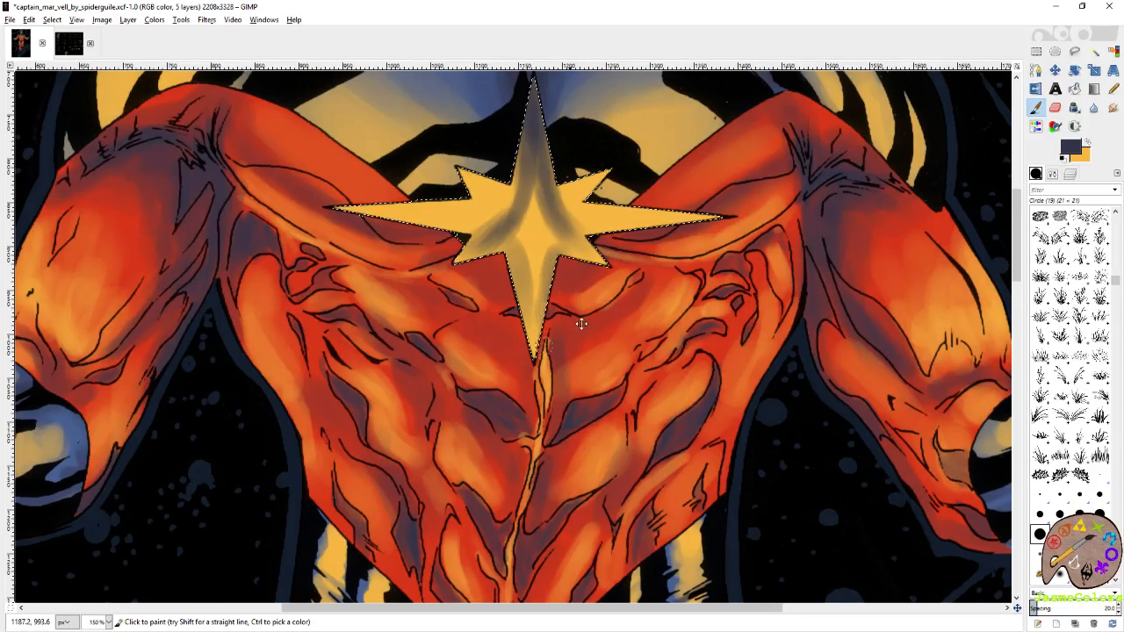
{"action": "scroll", "coordinate": [556, 324], "scroll_direction": "up", "scroll_amount": 2}
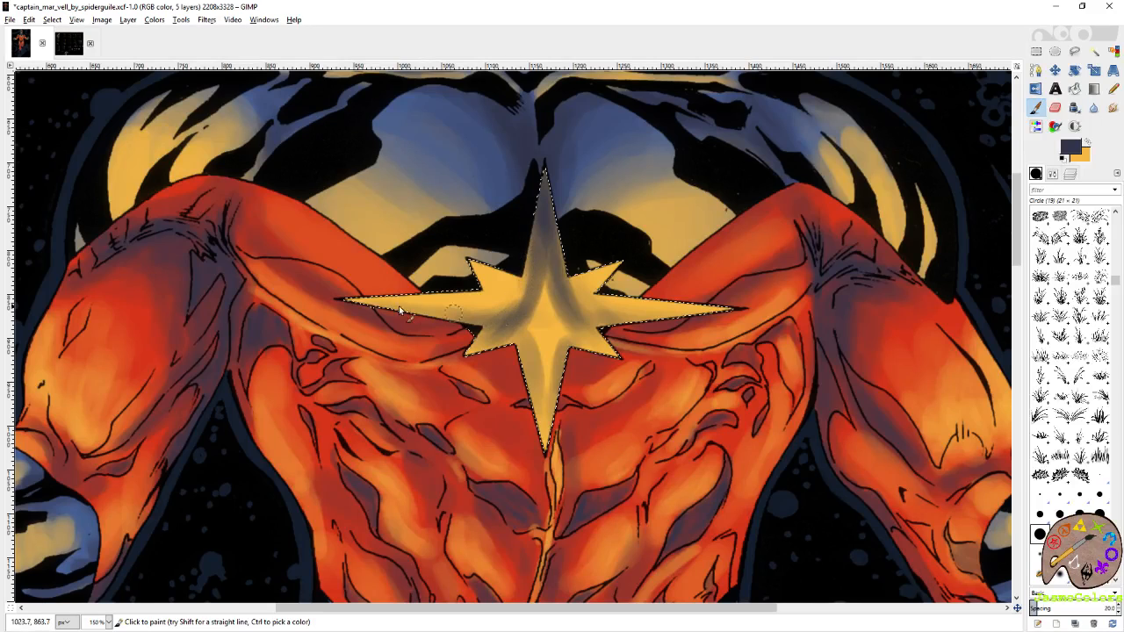
{"action": "left_click_drag", "start_coordinate": [555, 399], "coordinate": [562, 407]}
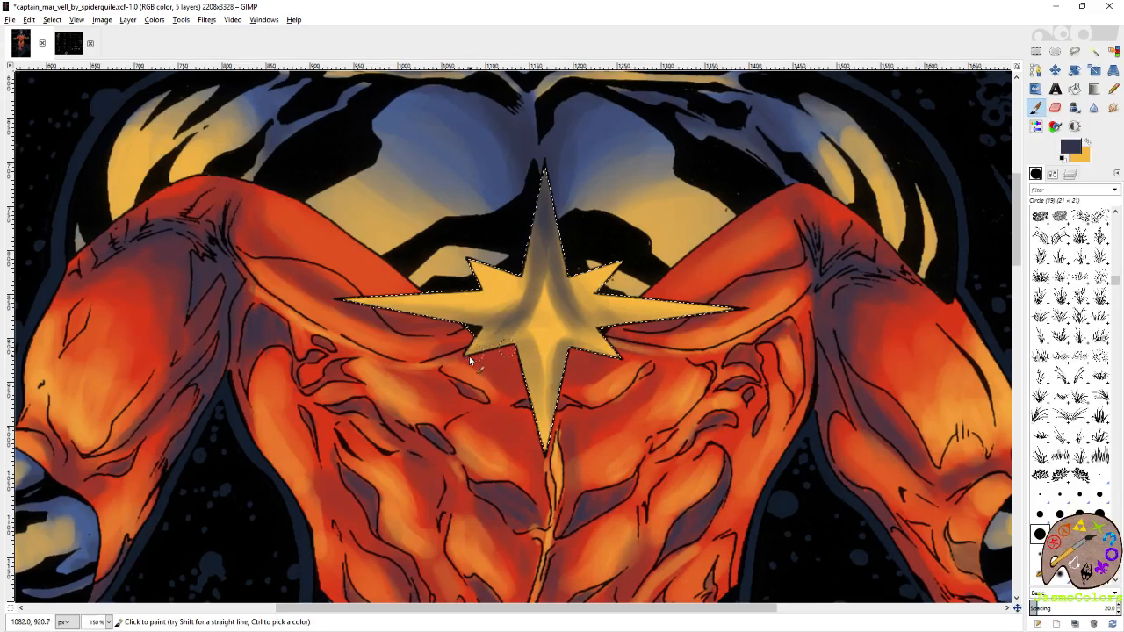
{"action": "left_click_drag", "start_coordinate": [528, 360], "coordinate": [537, 432]}
{"action": "key", "text": "ctrl+z"}
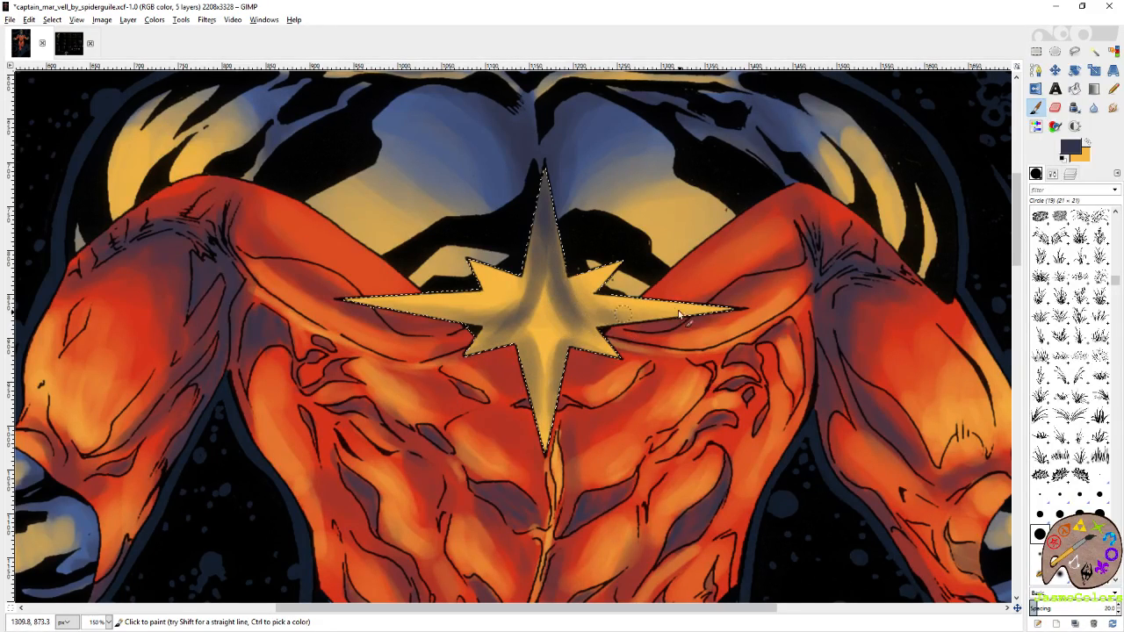
{"action": "mouse_move", "coordinate": [516, 301]}
{"action": "left_mouse_down"}
{"action": "mouse_move", "coordinate": [468, 318]}
{"action": "mouse_move", "coordinate": [370, 305]}
{"action": "left_mouse_up"}
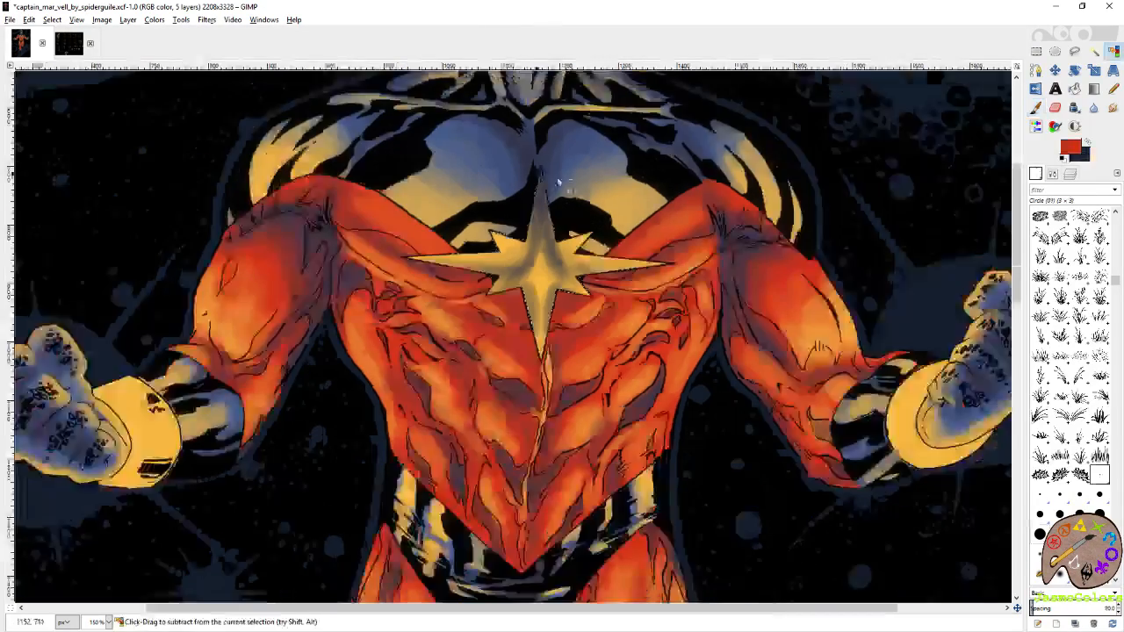
Deepen the dark shading around the chest star's centre and into the notches between its points.
{"action": "scroll", "coordinate": [558, 181], "scroll_direction": "down", "scroll_amount": 6, "text": "ctrl"}
{"action": "scroll", "coordinate": [509, 232], "scroll_direction": "up", "scroll_amount": 4, "text": "ctrl"}
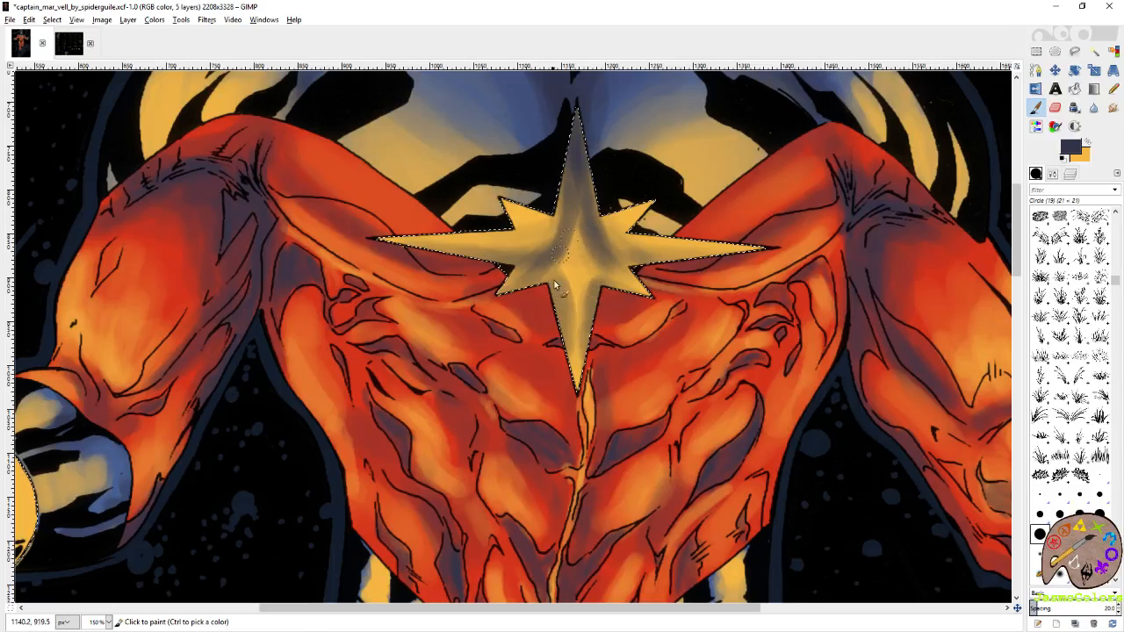
{"action": "left_click_drag", "start_coordinate": [555, 282], "coordinate": [559, 269]}
{"action": "mouse_move", "coordinate": [628, 250]}
{"action": "left_mouse_down"}
{"action": "mouse_move", "coordinate": [621, 259]}
{"action": "mouse_move", "coordinate": [630, 259]}
{"action": "mouse_move", "coordinate": [605, 258]}
{"action": "left_mouse_up"}
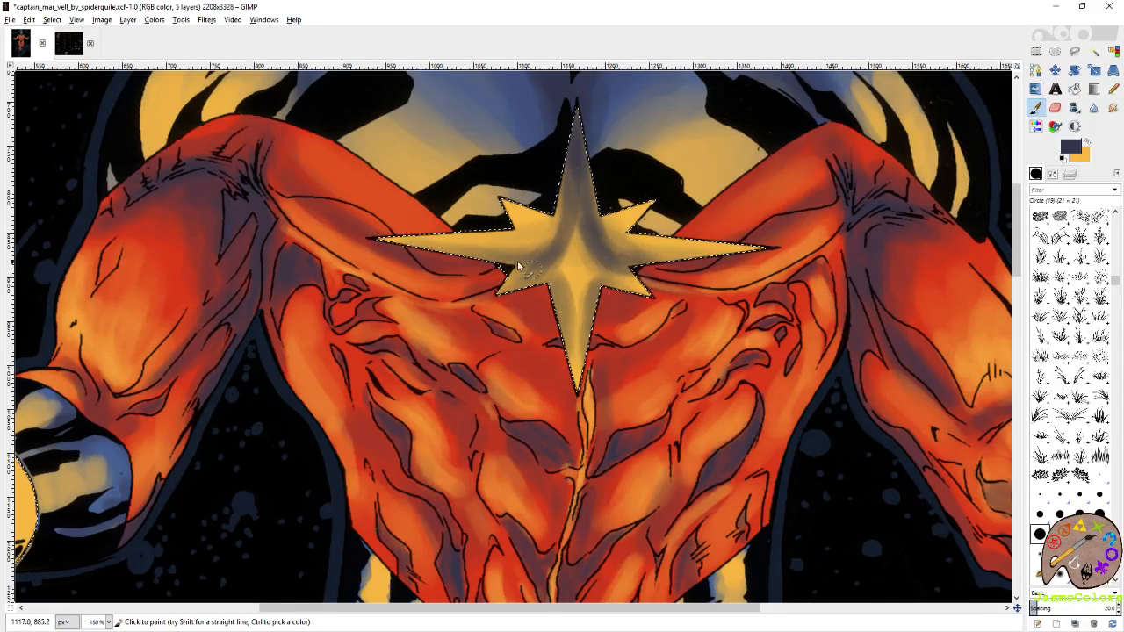
{"action": "mouse_move", "coordinate": [491, 279]}
{"action": "left_mouse_down"}
{"action": "mouse_move", "coordinate": [525, 268]}
{"action": "mouse_move", "coordinate": [504, 289]}
{"action": "mouse_move", "coordinate": [520, 273]}
{"action": "left_mouse_up"}
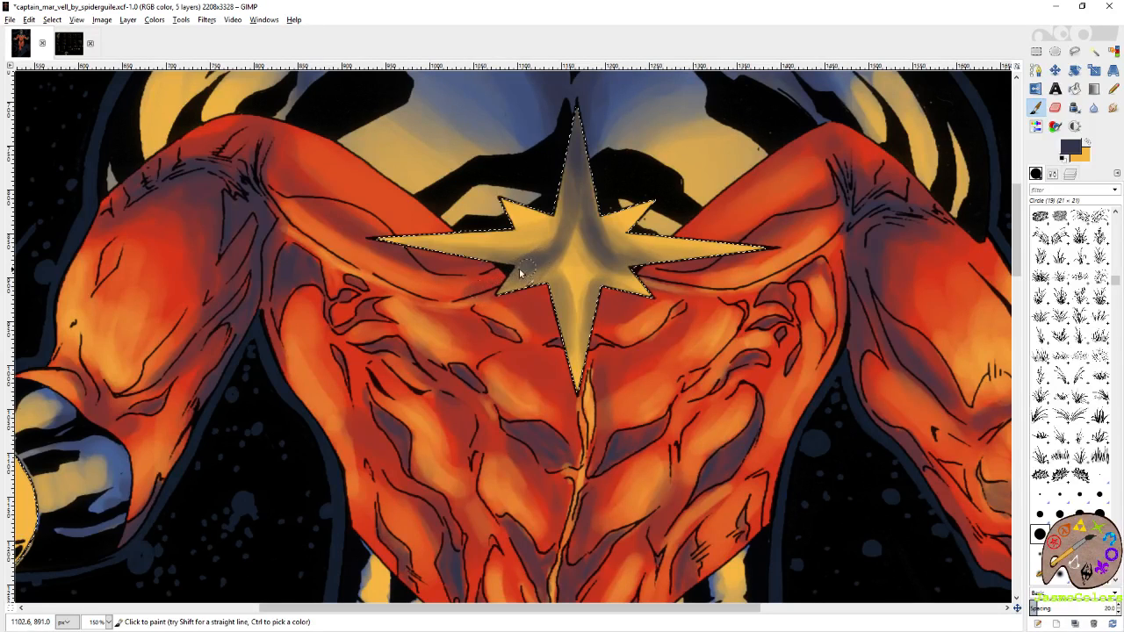
{"action": "left_click_drag", "start_coordinate": [555, 227], "coordinate": [533, 260]}
Erase thin streaks from the star's shading around its centre using the Eraser with the Circle (01) brush.
{"action": "left_click", "coordinate": [1098, 474]}
{"action": "key", "text": "shift+e"}
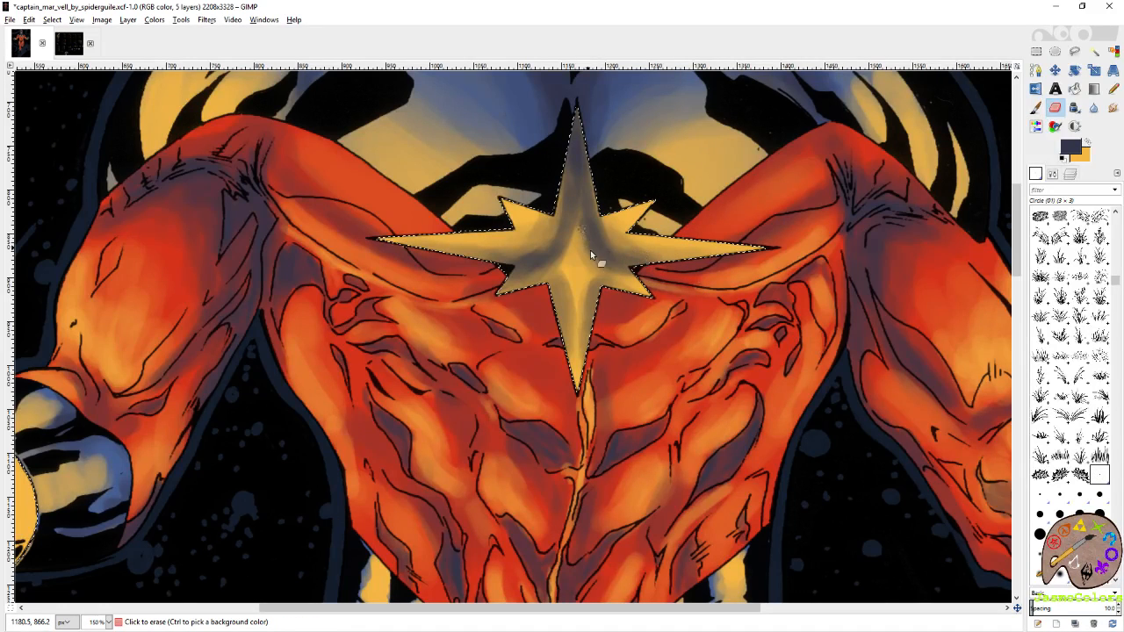
{"action": "left_click_drag", "start_coordinate": [590, 252], "coordinate": [600, 255]}
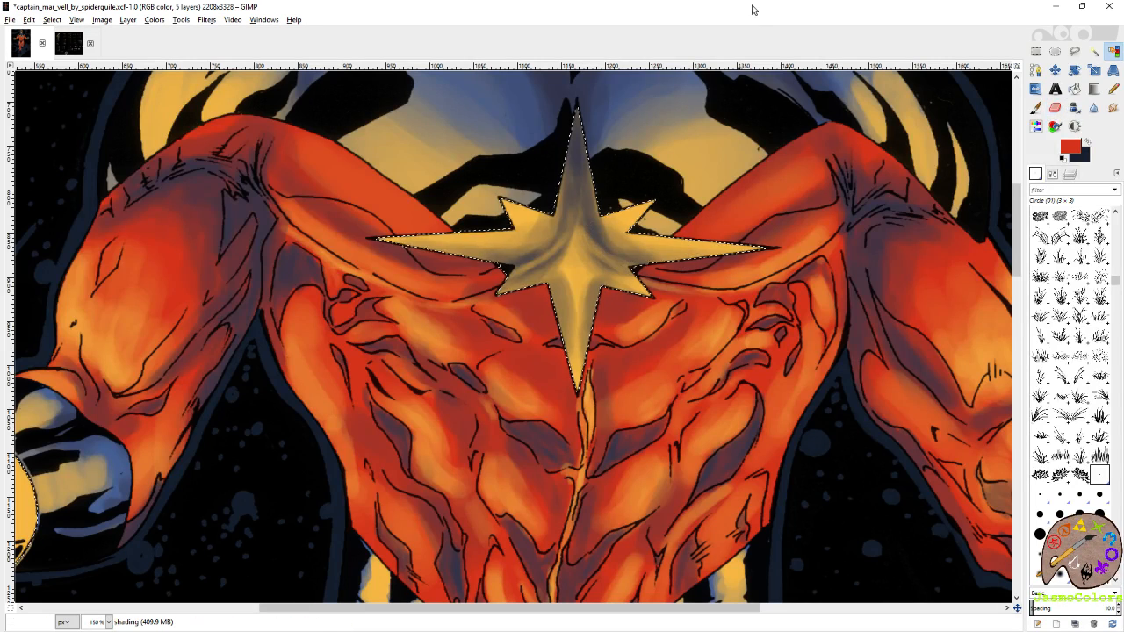
Clear the selection around the star and wristbands and save the image.
{"action": "scroll", "coordinate": [622, 268], "scroll_direction": "down", "scroll_amount": 4}
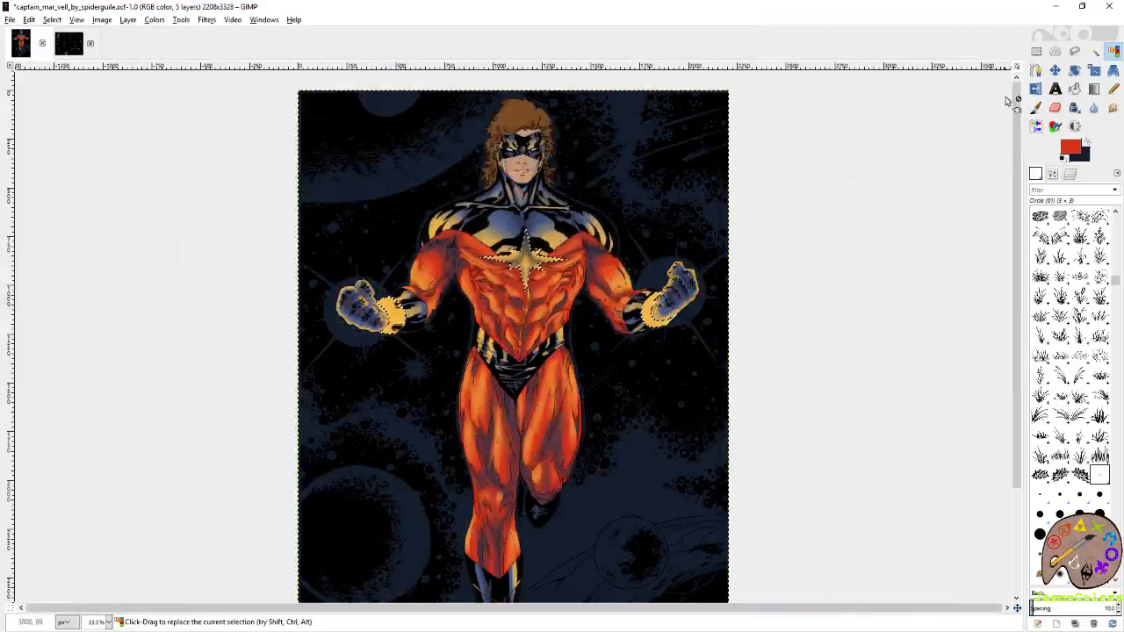
{"action": "left_click", "coordinate": [1036, 52]}
{"action": "key", "text": "ctrl+shift+a"}
{"action": "scroll", "coordinate": [815, 219], "scroll_direction": "down", "scroll_amount": 1}
{"action": "key", "text": "ctrl+s"}
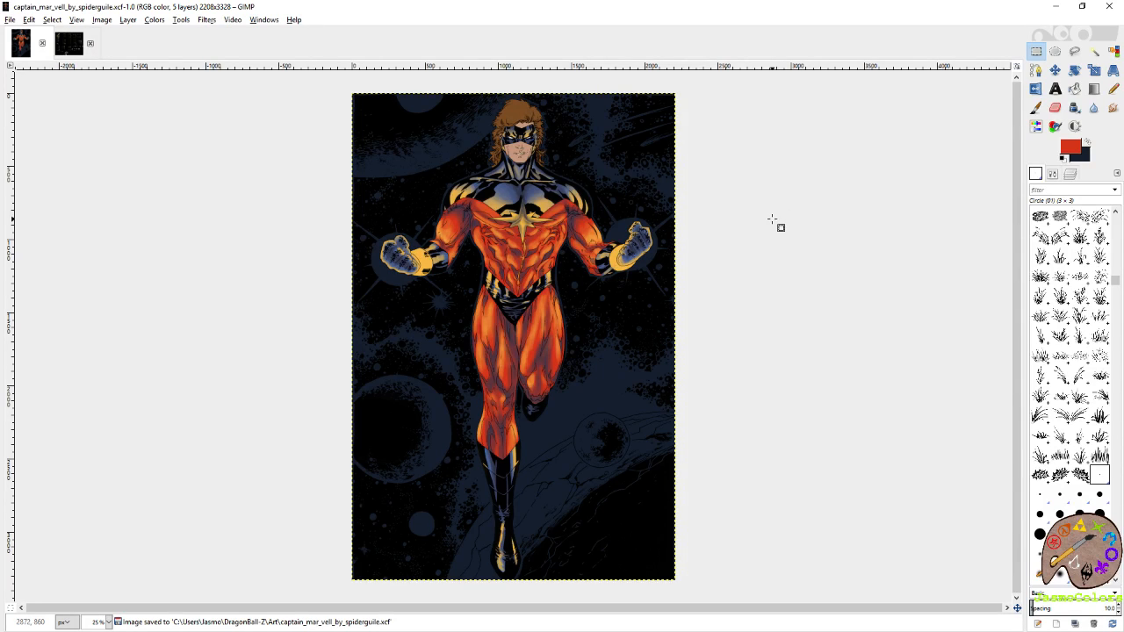
Undo the deselection of the star and wristbands and set up the Paintbrush with the Circle (19) brush.
{"action": "key", "text": "ctrl+z"}
{"action": "scroll", "coordinate": [723, 234], "scroll_direction": "up", "scroll_amount": 3}
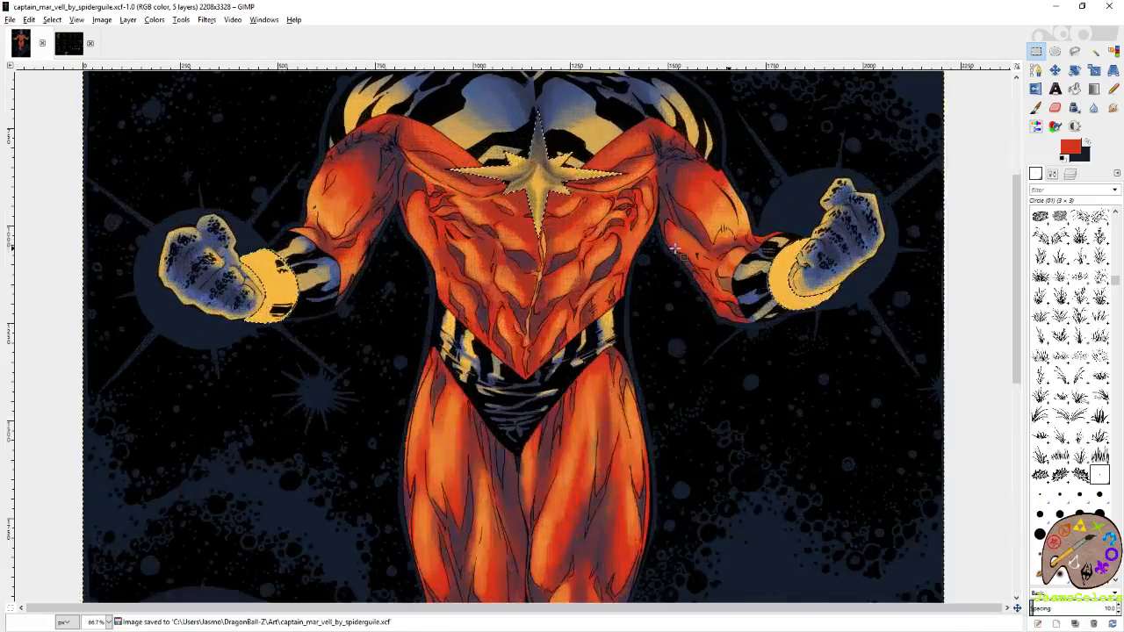
{"action": "scroll", "coordinate": [858, 328], "scroll_direction": "up", "scroll_amount": 2}
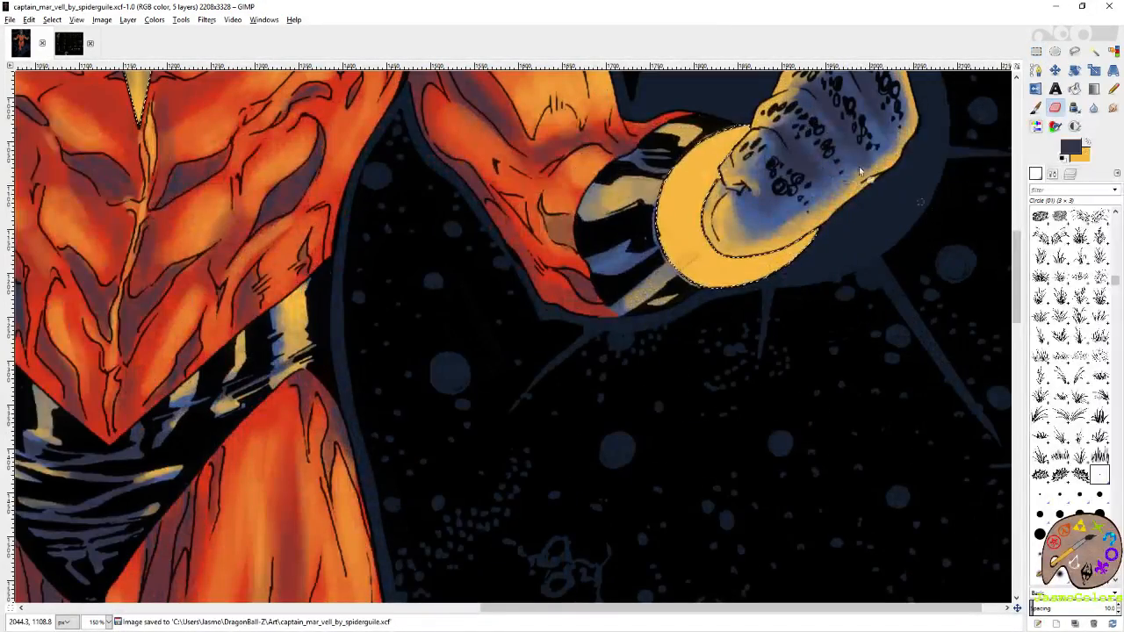
{"action": "left_click", "coordinate": [1040, 534]}
{"action": "left_click_drag", "start_coordinate": [234, 341], "coordinate": [849, 391]}
{"action": "left_click", "coordinate": [1036, 107]}
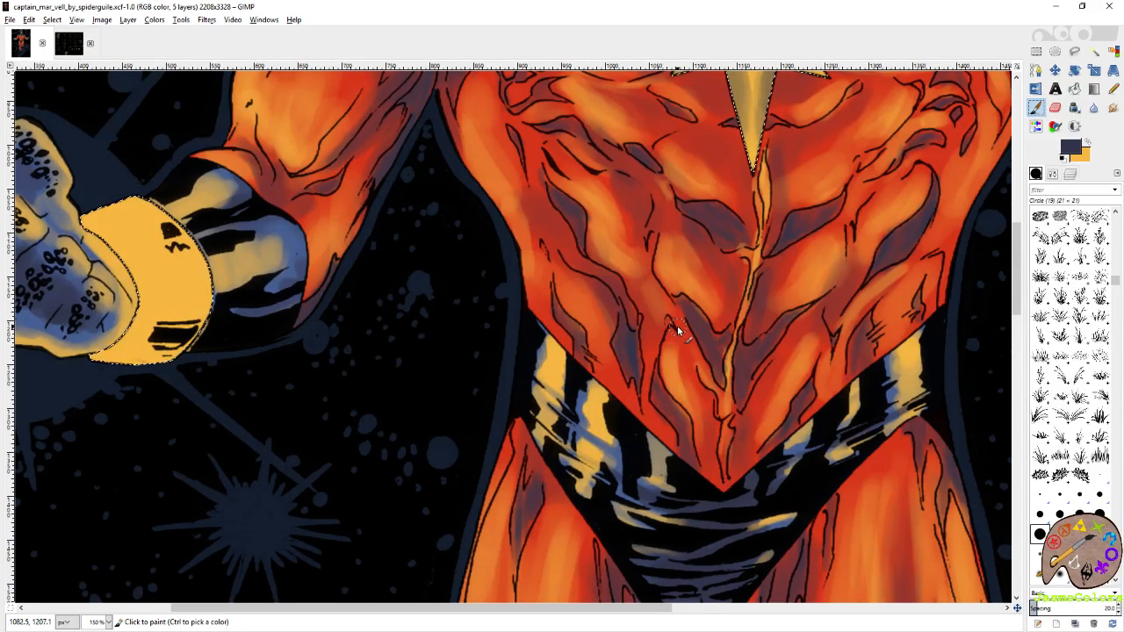
Paint dark shading around the black line marks on the wristband at the left side of the artwork.
{"action": "scroll", "coordinate": [677, 330], "scroll_direction": "left", "scroll_amount": 6}
{"action": "scroll", "coordinate": [668, 321], "scroll_direction": "up", "scroll_amount": 2}
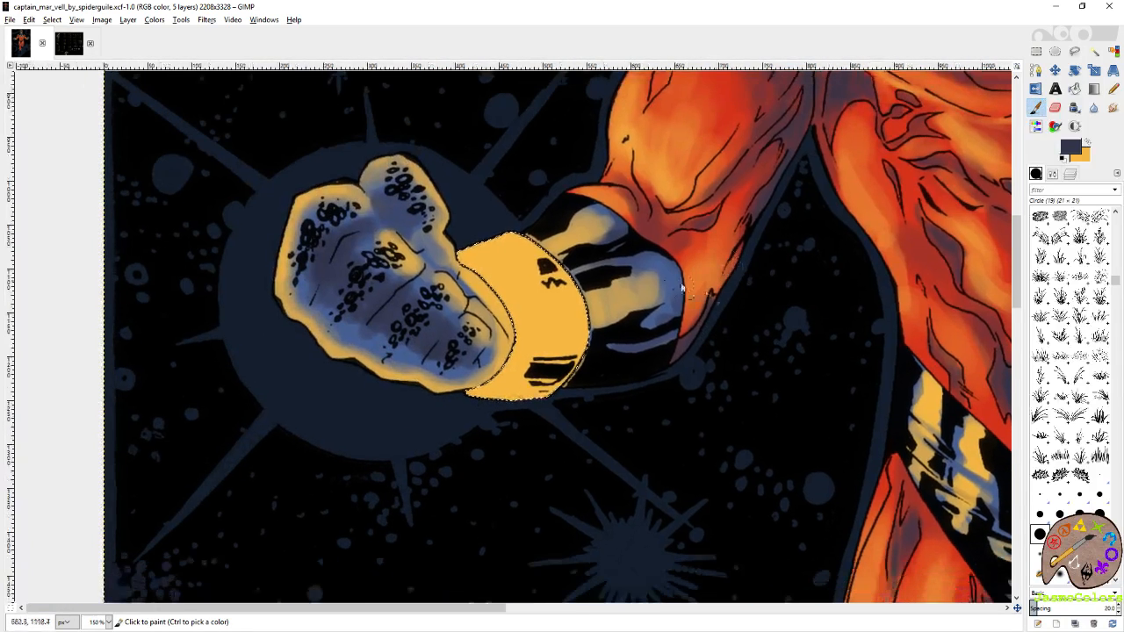
{"action": "mouse_move", "coordinate": [570, 272]}
{"action": "left_mouse_down"}
{"action": "mouse_move", "coordinate": [558, 296]}
{"action": "mouse_move", "coordinate": [527, 279]}
{"action": "mouse_move", "coordinate": [571, 279]}
{"action": "mouse_move", "coordinate": [542, 266]}
{"action": "mouse_move", "coordinate": [535, 293]}
{"action": "mouse_move", "coordinate": [555, 264]}
{"action": "mouse_move", "coordinate": [592, 288]}
{"action": "mouse_move", "coordinate": [593, 344]}
{"action": "mouse_move", "coordinate": [607, 272]}
{"action": "mouse_move", "coordinate": [584, 303]}
{"action": "mouse_move", "coordinate": [570, 304]}
{"action": "mouse_move", "coordinate": [580, 274]}
{"action": "mouse_move", "coordinate": [545, 296]}
{"action": "mouse_move", "coordinate": [563, 283]}
{"action": "mouse_move", "coordinate": [582, 288]}
{"action": "mouse_move", "coordinate": [571, 313]}
{"action": "mouse_move", "coordinate": [605, 273]}
{"action": "mouse_move", "coordinate": [552, 303]}
{"action": "mouse_move", "coordinate": [554, 280]}
{"action": "mouse_move", "coordinate": [592, 288]}
{"action": "mouse_move", "coordinate": [578, 299]}
{"action": "mouse_move", "coordinate": [576, 279]}
{"action": "mouse_move", "coordinate": [559, 292]}
{"action": "mouse_move", "coordinate": [588, 303]}
{"action": "left_mouse_up"}
{"action": "scroll", "coordinate": [594, 348], "scroll_direction": "down", "scroll_amount": 3}
{"action": "scroll", "coordinate": [594, 348], "scroll_direction": "left", "scroll_amount": 1}
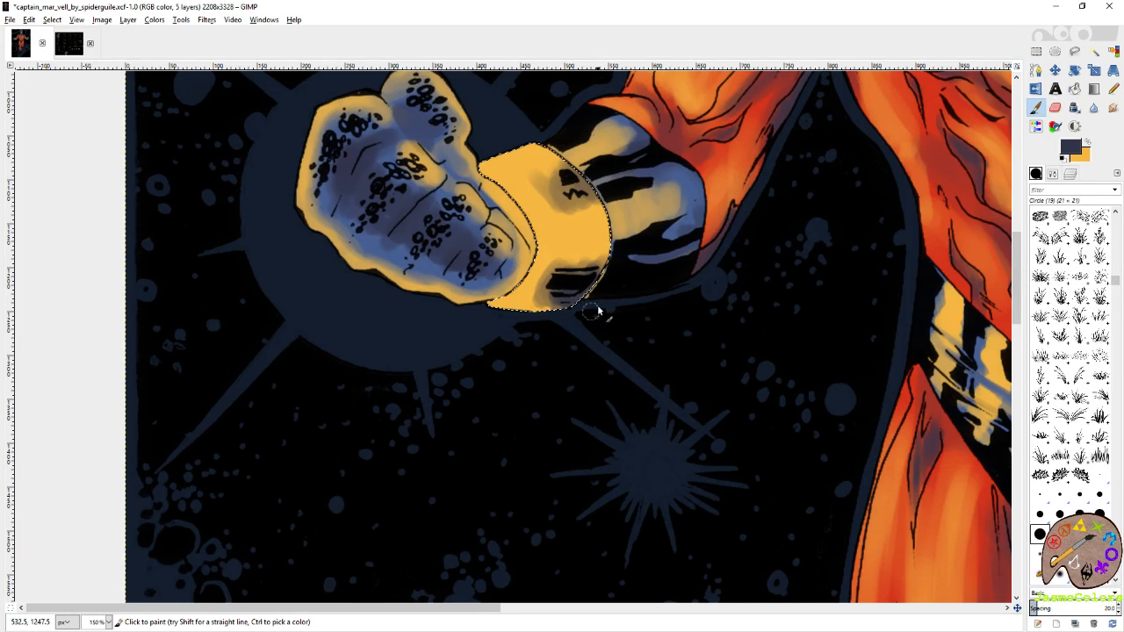
Paint dark shading bands across the middle and lower edge of the wristband at the right side of the artwork.
{"action": "left_click_drag", "start_coordinate": [907, 318], "coordinate": [237, 340]}
{"action": "left_click_drag", "start_coordinate": [984, 333], "coordinate": [447, 355]}
{"action": "scroll", "coordinate": [639, 344], "scroll_direction": "left", "scroll_amount": 3}
{"action": "scroll", "coordinate": [629, 316], "scroll_direction": "down", "scroll_amount": 1}
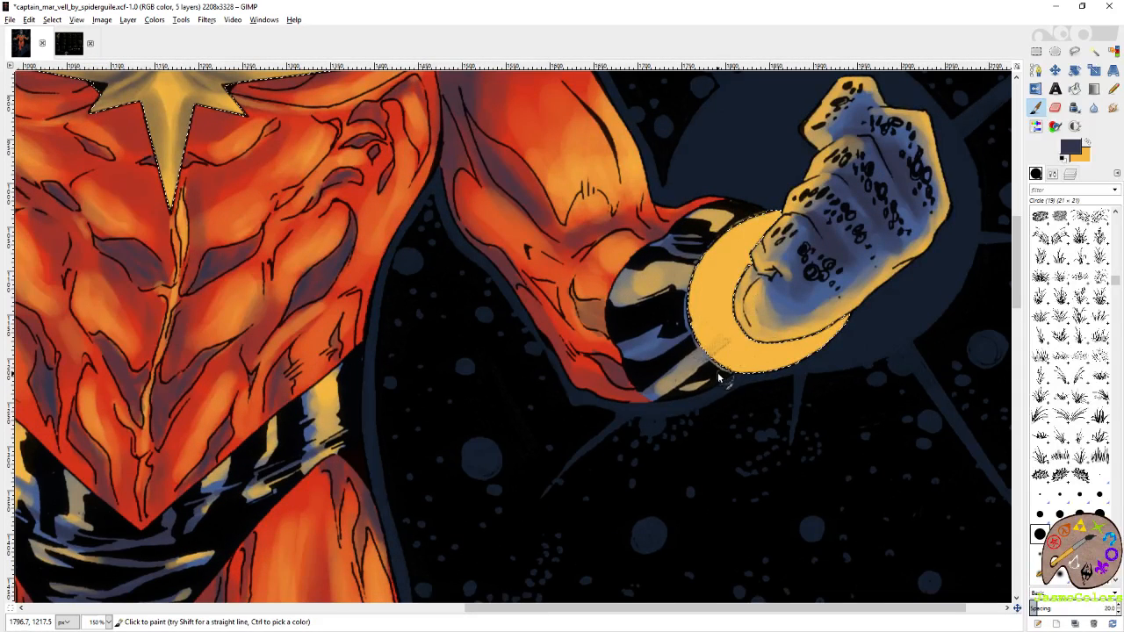
{"action": "mouse_move", "coordinate": [720, 377]}
{"action": "left_mouse_down"}
{"action": "mouse_move", "coordinate": [747, 355]}
{"action": "mouse_move", "coordinate": [736, 362]}
{"action": "mouse_move", "coordinate": [690, 343]}
{"action": "mouse_move", "coordinate": [739, 311]}
{"action": "mouse_move", "coordinate": [670, 331]}
{"action": "mouse_move", "coordinate": [751, 302]}
{"action": "left_mouse_up"}
{"action": "mouse_move", "coordinate": [664, 318]}
{"action": "left_mouse_down"}
{"action": "mouse_move", "coordinate": [712, 306]}
{"action": "mouse_move", "coordinate": [682, 336]}
{"action": "left_mouse_up"}
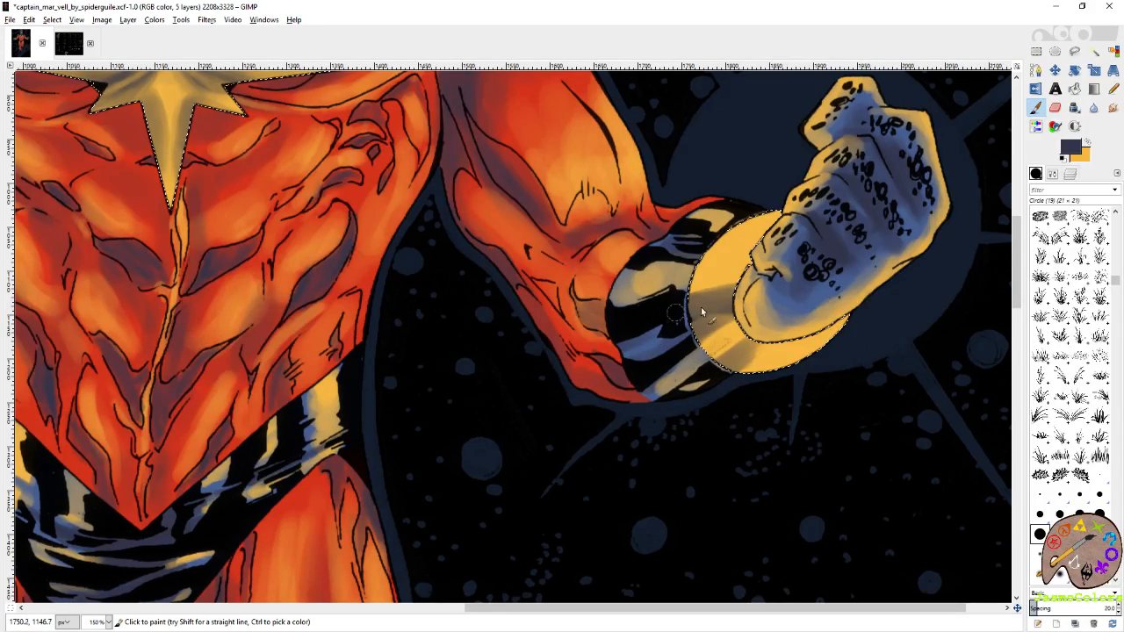
{"action": "left_click_drag", "start_coordinate": [692, 311], "coordinate": [722, 309]}
Touch up the shading around the black marks on the artwork's left wristband and save the image.
{"action": "mouse_move", "coordinate": [723, 228]}
{"action": "left_mouse_down"}
{"action": "mouse_move", "coordinate": [780, 248]}
{"action": "mouse_move", "coordinate": [711, 236]}
{"action": "mouse_move", "coordinate": [1054, 230]}
{"action": "left_mouse_up"}
{"action": "left_click_drag", "start_coordinate": [145, 267], "coordinate": [828, 319]}
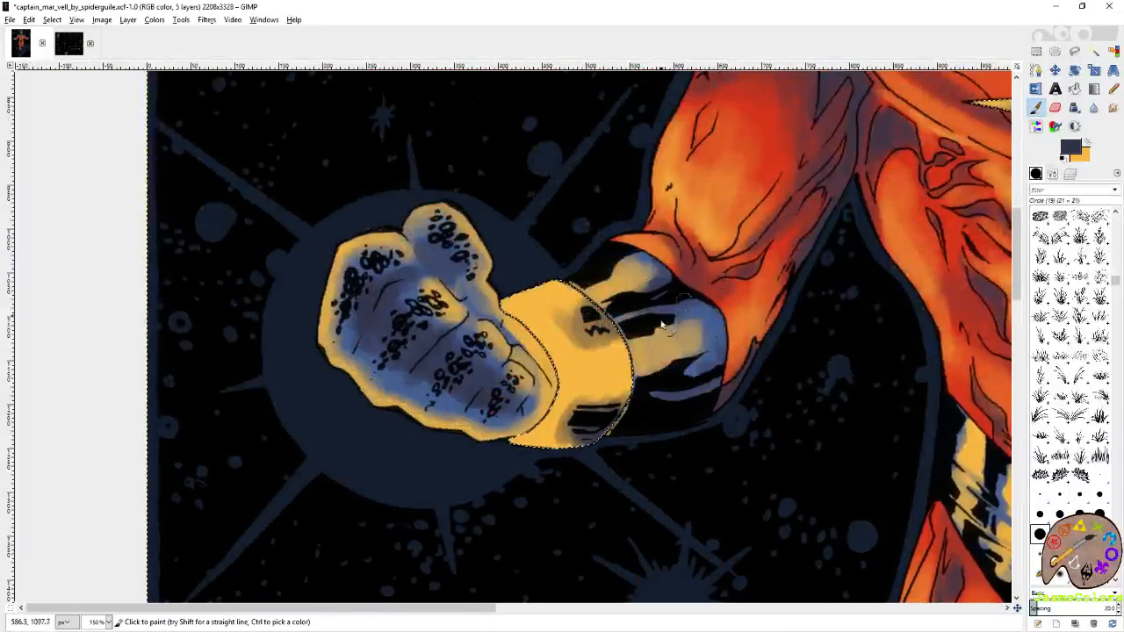
{"action": "mouse_move", "coordinate": [659, 321]}
{"action": "left_mouse_down"}
{"action": "mouse_move", "coordinate": [723, 281]}
{"action": "mouse_move", "coordinate": [686, 263]}
{"action": "mouse_move", "coordinate": [702, 250]}
{"action": "mouse_move", "coordinate": [663, 259]}
{"action": "mouse_move", "coordinate": [690, 263]}
{"action": "mouse_move", "coordinate": [682, 270]}
{"action": "mouse_move", "coordinate": [676, 263]}
{"action": "mouse_move", "coordinate": [716, 240]}
{"action": "mouse_move", "coordinate": [708, 256]}
{"action": "mouse_move", "coordinate": [668, 260]}
{"action": "mouse_move", "coordinate": [703, 291]}
{"action": "left_mouse_up"}
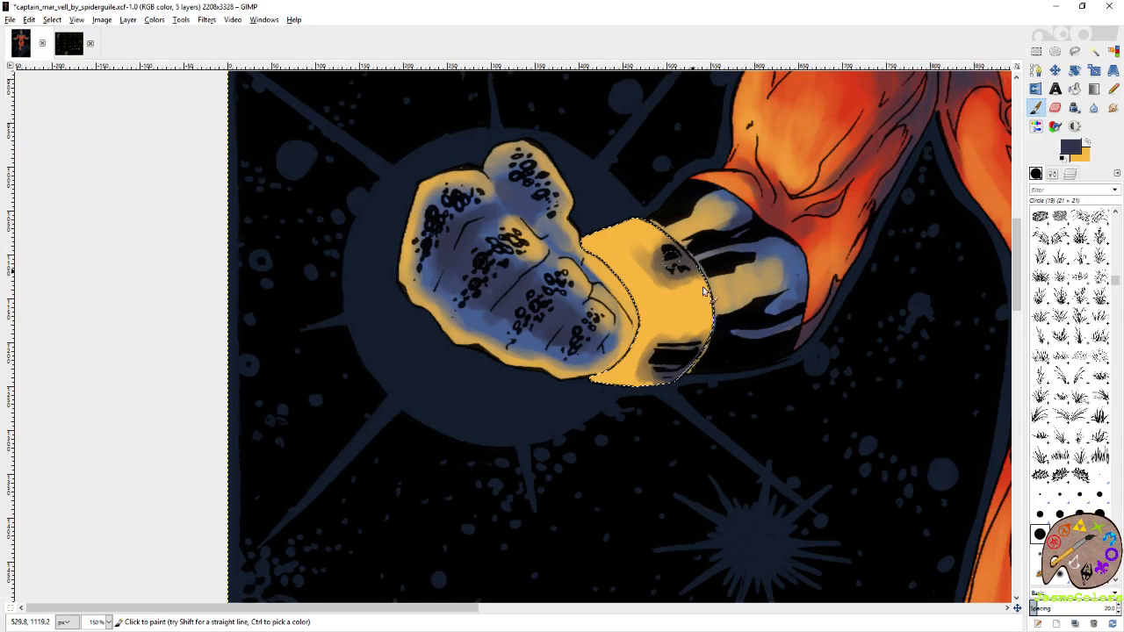
{"action": "key", "text": "ctrl+s"}
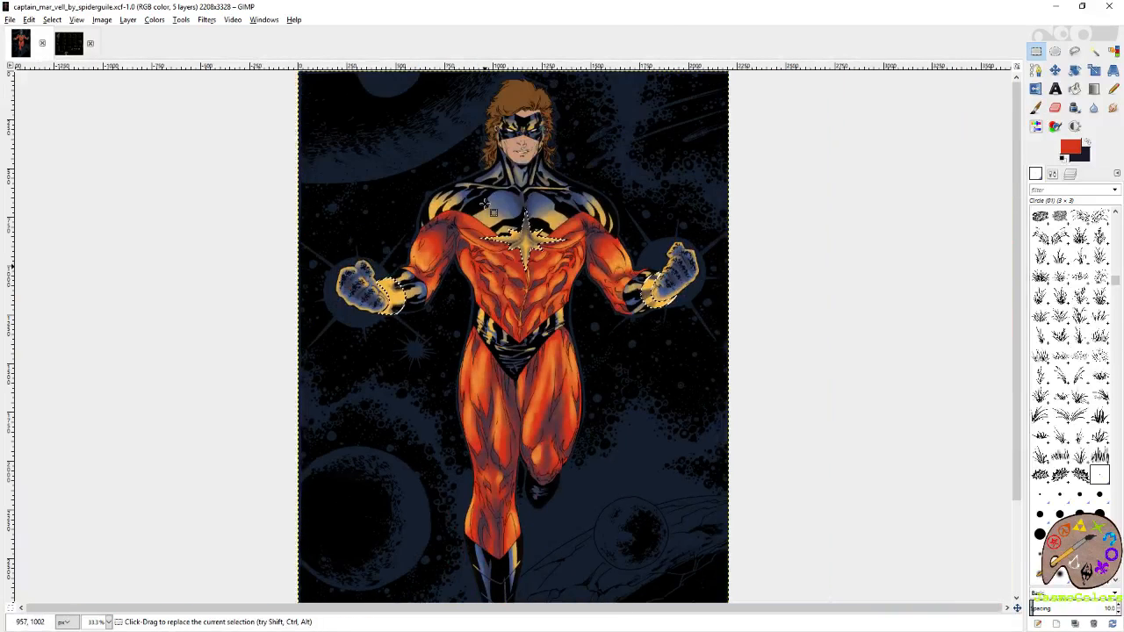
Save the image and paint more dark shading on the upper and lower parts of the wristband at the artwork's right side.
{"action": "key", "text": "ctrl+s"}
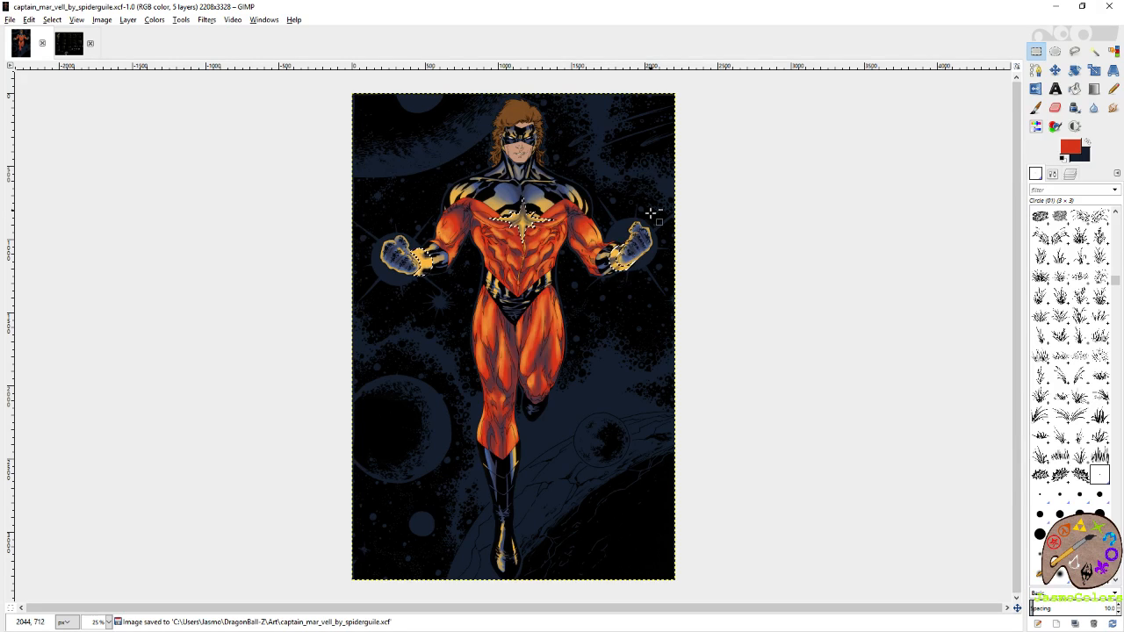
{"action": "scroll", "coordinate": [652, 217], "scroll_direction": "up", "scroll_amount": 2}
{"action": "scroll", "coordinate": [782, 326], "scroll_direction": "up", "scroll_amount": 2}
{"action": "scroll", "coordinate": [801, 331], "scroll_direction": "up", "scroll_amount": 2}
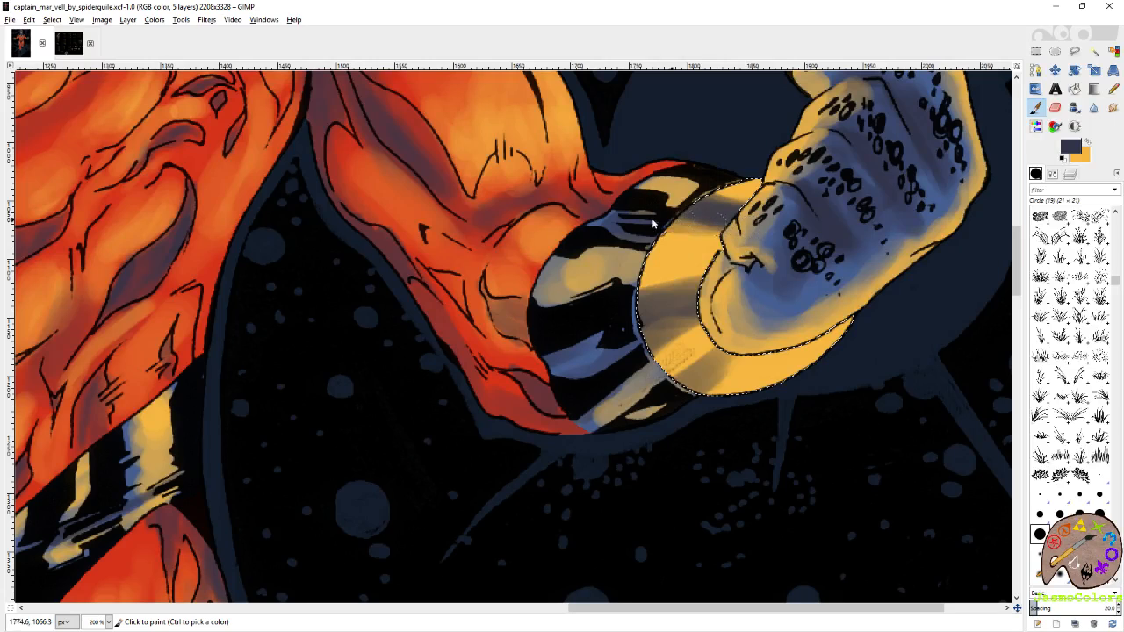
{"action": "left_click", "coordinate": [716, 195]}
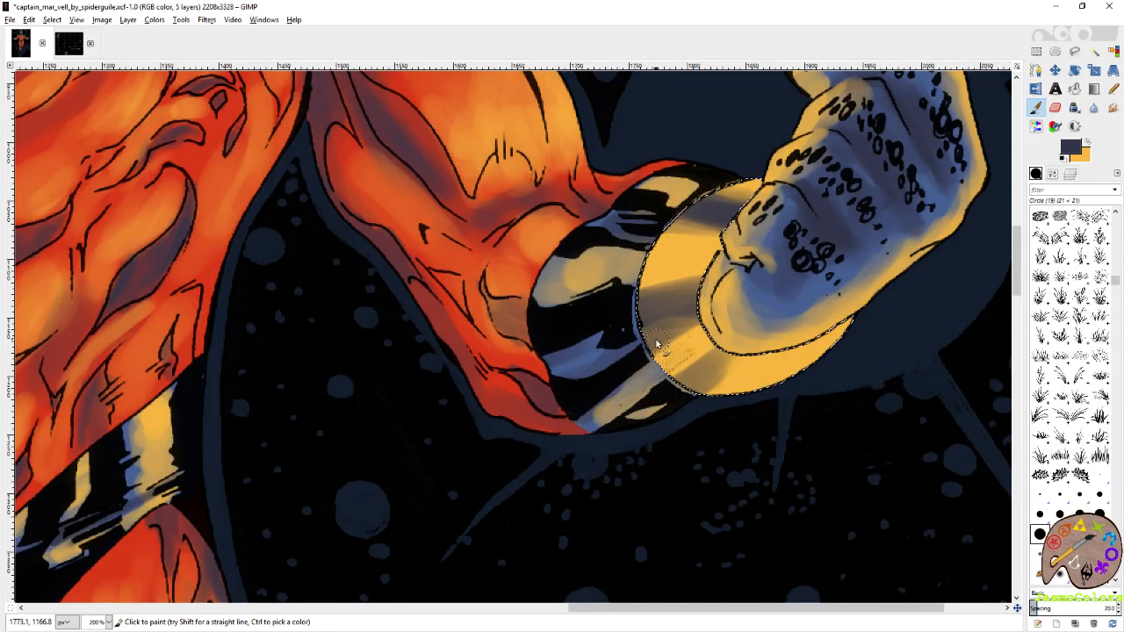
{"action": "scroll", "coordinate": [658, 347], "scroll_direction": "down", "scroll_amount": 1}
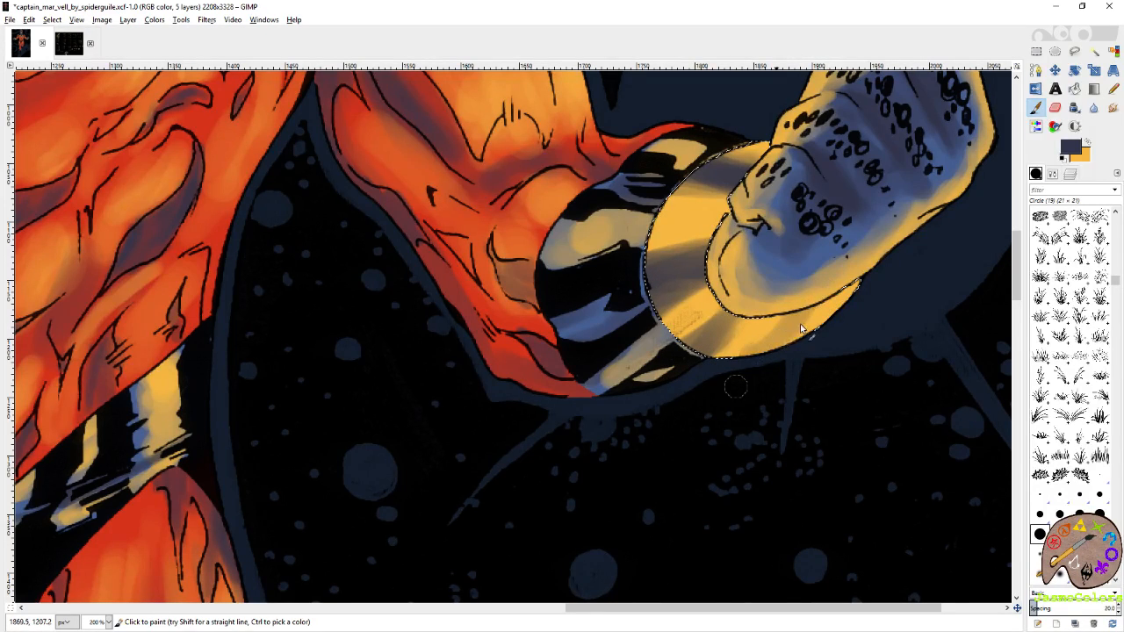
Extend the dark shading of the lower black marks across the width of the wristband at the artwork's left side.
{"action": "left_click_drag", "start_coordinate": [88, 318], "coordinate": [550, 364]}
{"action": "left_click_drag", "start_coordinate": [52, 391], "coordinate": [597, 328]}
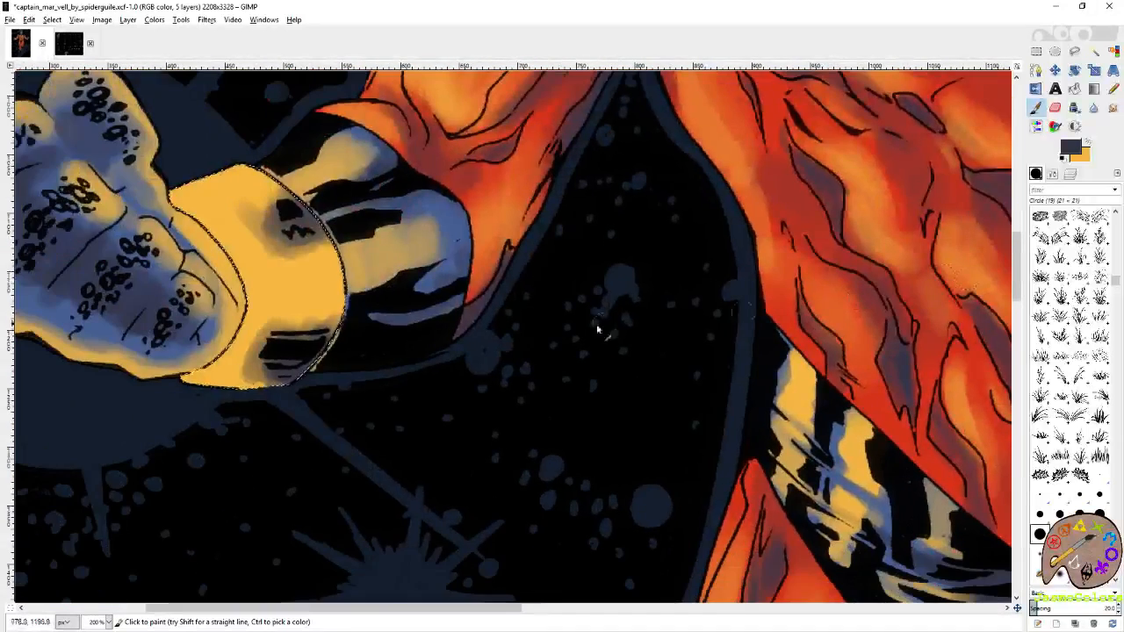
{"action": "left_click_drag", "start_coordinate": [521, 339], "coordinate": [737, 393]}
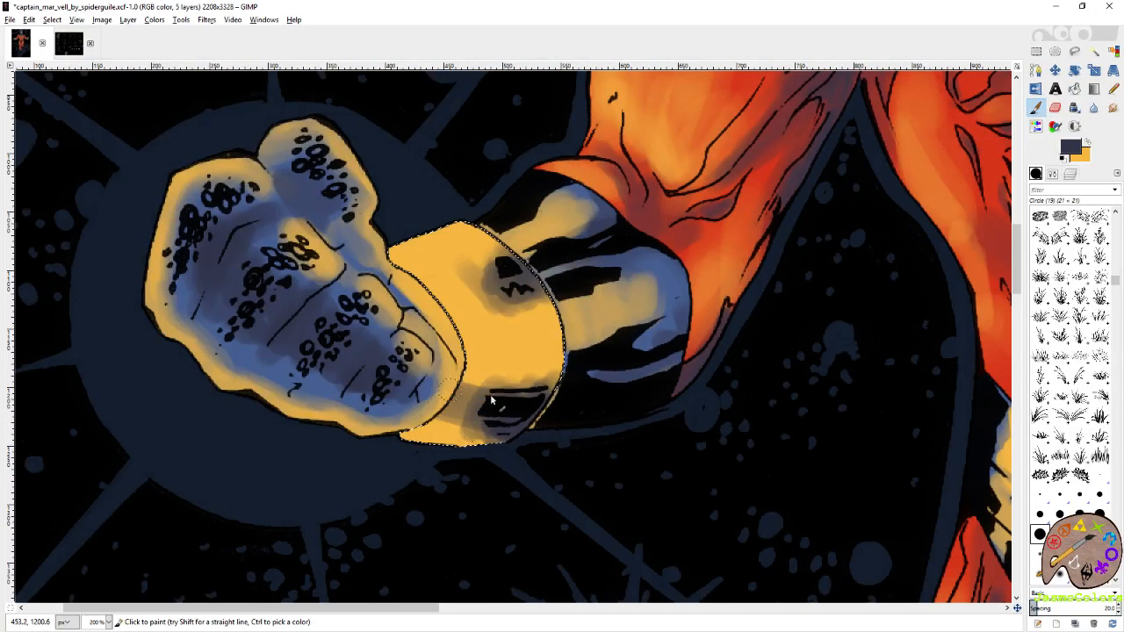
{"action": "mouse_move", "coordinate": [527, 325]}
{"action": "left_mouse_down"}
{"action": "mouse_move", "coordinate": [424, 322]}
{"action": "mouse_move", "coordinate": [541, 271]}
{"action": "mouse_move", "coordinate": [517, 265]}
{"action": "mouse_move", "coordinate": [442, 290]}
{"action": "left_mouse_up"}
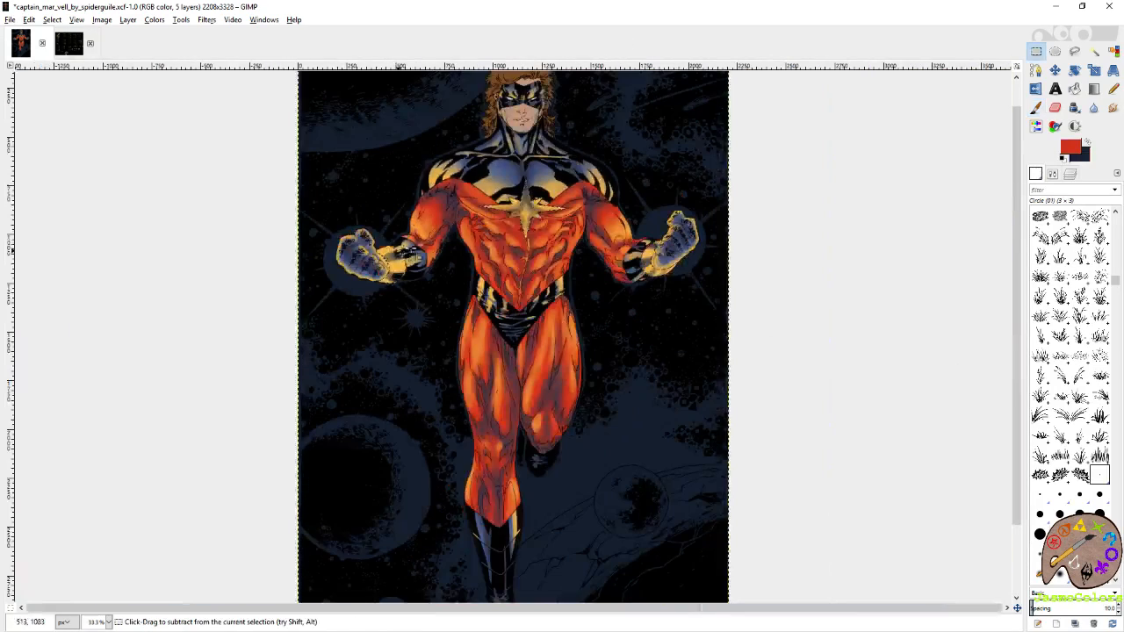
Erase the middle and lower shading bands on the artwork's right wristband and repaint a dark band along its lower edge.
{"action": "key", "text": "1"}
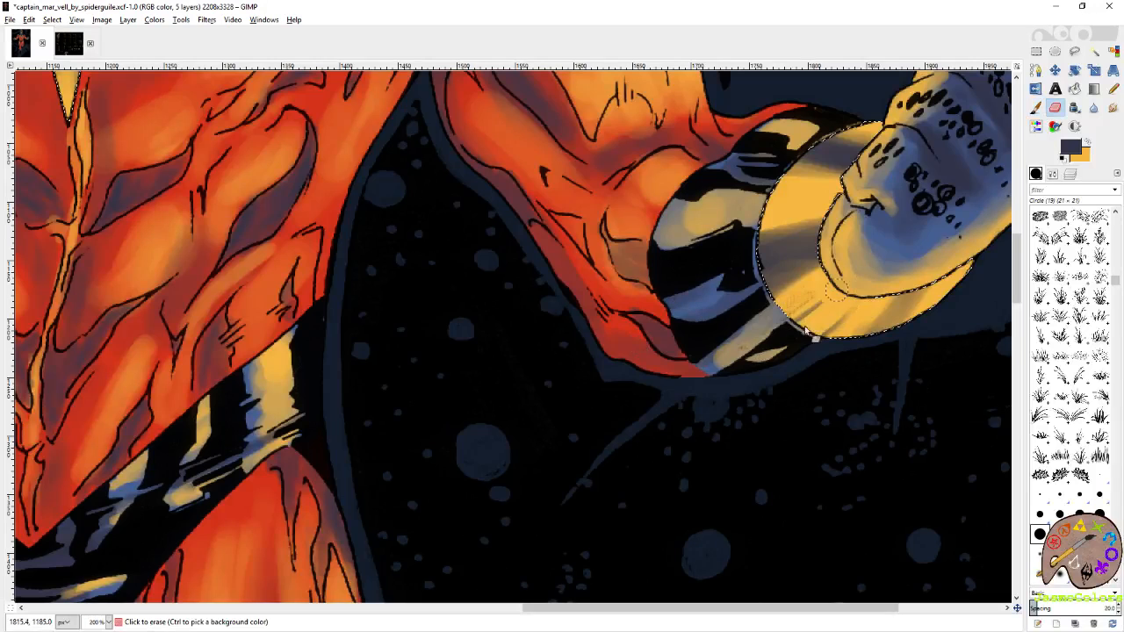
{"action": "mouse_move", "coordinate": [806, 330]}
{"action": "left_mouse_down"}
{"action": "mouse_move", "coordinate": [857, 240]}
{"action": "mouse_move", "coordinate": [827, 270]}
{"action": "mouse_move", "coordinate": [833, 250]}
{"action": "mouse_move", "coordinate": [750, 262]}
{"action": "mouse_move", "coordinate": [814, 250]}
{"action": "left_mouse_up"}
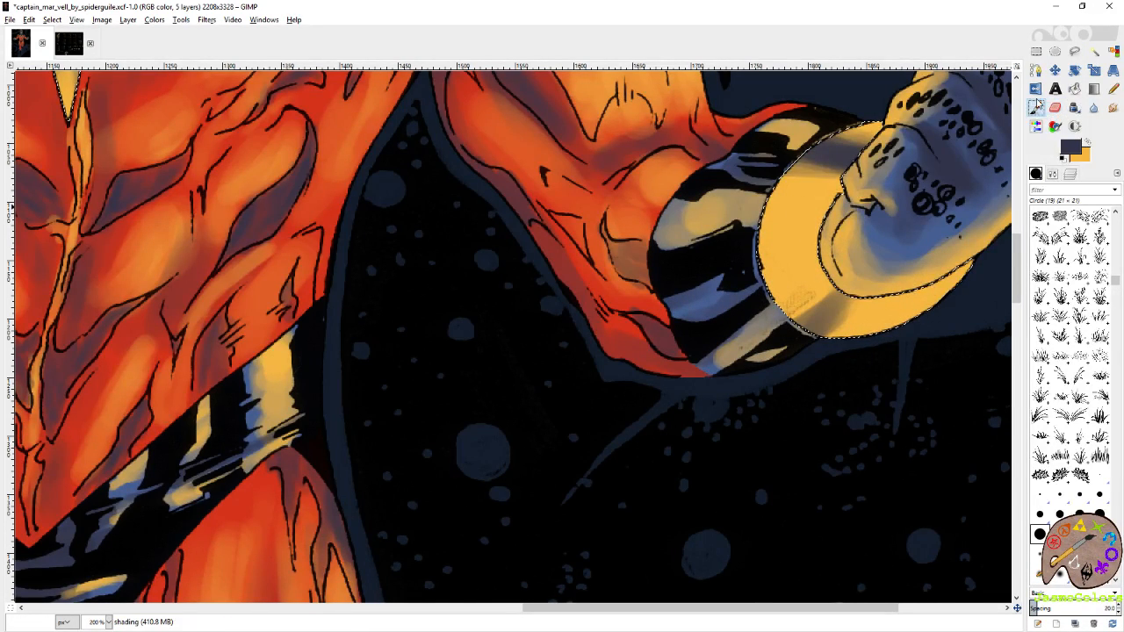
{"action": "left_click", "coordinate": [1036, 106]}
{"action": "mouse_move", "coordinate": [880, 293]}
{"action": "left_mouse_down"}
{"action": "mouse_move", "coordinate": [826, 338]}
{"action": "mouse_move", "coordinate": [918, 246]}
{"action": "mouse_move", "coordinate": [871, 319]}
{"action": "mouse_move", "coordinate": [807, 352]}
{"action": "mouse_move", "coordinate": [889, 265]}
{"action": "mouse_move", "coordinate": [925, 259]}
{"action": "mouse_move", "coordinate": [854, 331]}
{"action": "mouse_move", "coordinate": [888, 320]}
{"action": "mouse_move", "coordinate": [920, 279]}
{"action": "mouse_move", "coordinate": [911, 268]}
{"action": "mouse_move", "coordinate": [862, 310]}
{"action": "mouse_move", "coordinate": [897, 299]}
{"action": "mouse_move", "coordinate": [886, 293]}
{"action": "mouse_move", "coordinate": [885, 341]}
{"action": "mouse_move", "coordinate": [912, 328]}
{"action": "mouse_move", "coordinate": [891, 338]}
{"action": "mouse_move", "coordinate": [902, 324]}
{"action": "mouse_move", "coordinate": [895, 287]}
{"action": "left_mouse_up"}
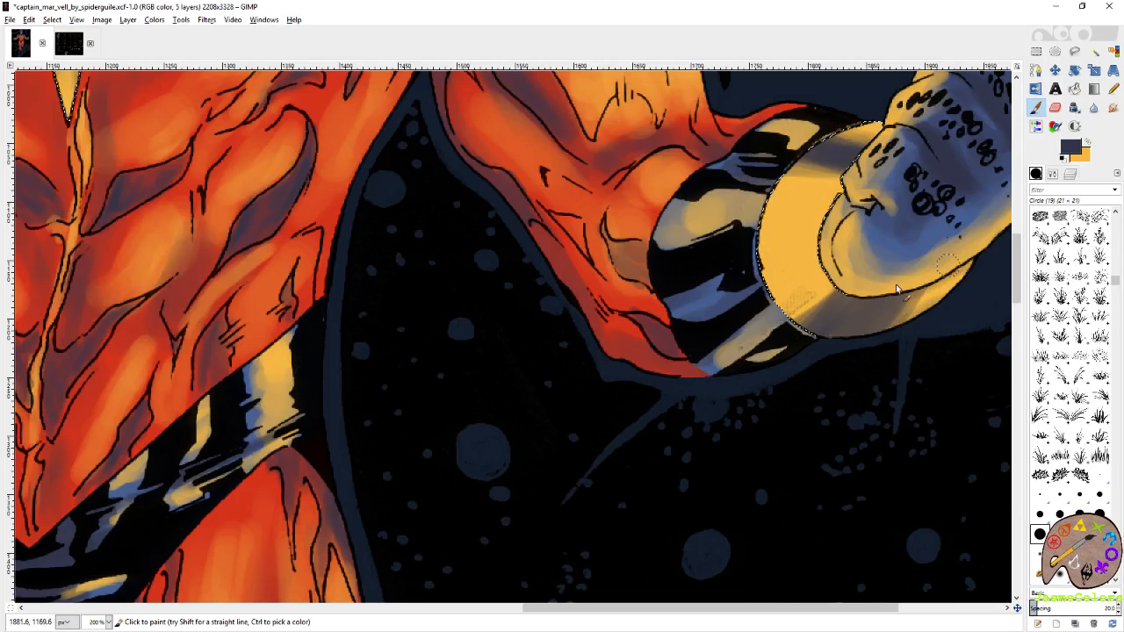
Paint soft dark shading along the inner and outer curved edges of the artwork's right wristband.
{"action": "mouse_move", "coordinate": [833, 259]}
{"action": "left_mouse_down"}
{"action": "mouse_move", "coordinate": [840, 200]}
{"action": "mouse_move", "coordinate": [834, 285]}
{"action": "mouse_move", "coordinate": [814, 230]}
{"action": "mouse_move", "coordinate": [836, 283]}
{"action": "mouse_move", "coordinate": [817, 240]}
{"action": "left_mouse_up"}
{"action": "mouse_move", "coordinate": [917, 128]}
{"action": "left_mouse_down"}
{"action": "mouse_move", "coordinate": [858, 128]}
{"action": "mouse_move", "coordinate": [773, 205]}
{"action": "mouse_move", "coordinate": [776, 332]}
{"action": "mouse_move", "coordinate": [789, 146]}
{"action": "mouse_move", "coordinate": [795, 313]}
{"action": "mouse_move", "coordinate": [767, 278]}
{"action": "mouse_move", "coordinate": [781, 311]}
{"action": "mouse_move", "coordinate": [769, 171]}
{"action": "mouse_move", "coordinate": [796, 305]}
{"action": "mouse_move", "coordinate": [764, 258]}
{"action": "mouse_move", "coordinate": [774, 167]}
{"action": "mouse_move", "coordinate": [779, 283]}
{"action": "left_mouse_up"}
{"action": "mouse_move", "coordinate": [788, 200]}
{"action": "left_mouse_down"}
{"action": "mouse_move", "coordinate": [809, 154]}
{"action": "mouse_move", "coordinate": [755, 256]}
{"action": "mouse_move", "coordinate": [795, 329]}
{"action": "mouse_move", "coordinate": [766, 276]}
{"action": "mouse_move", "coordinate": [757, 225]}
{"action": "mouse_move", "coordinate": [764, 301]}
{"action": "mouse_move", "coordinate": [815, 140]}
{"action": "mouse_move", "coordinate": [867, 112]}
{"action": "left_mouse_up"}
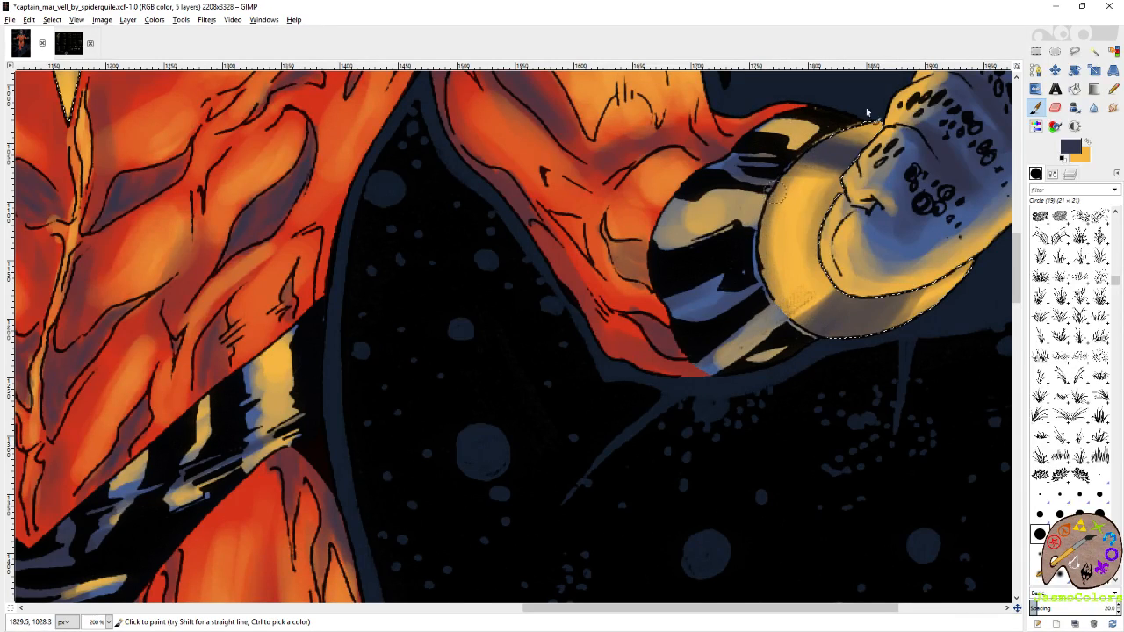
{"action": "mouse_move", "coordinate": [850, 351]}
{"action": "left_mouse_down"}
{"action": "mouse_move", "coordinate": [756, 270]}
{"action": "mouse_move", "coordinate": [762, 283]}
{"action": "mouse_move", "coordinate": [804, 327]}
{"action": "mouse_move", "coordinate": [763, 256]}
{"action": "left_mouse_up"}
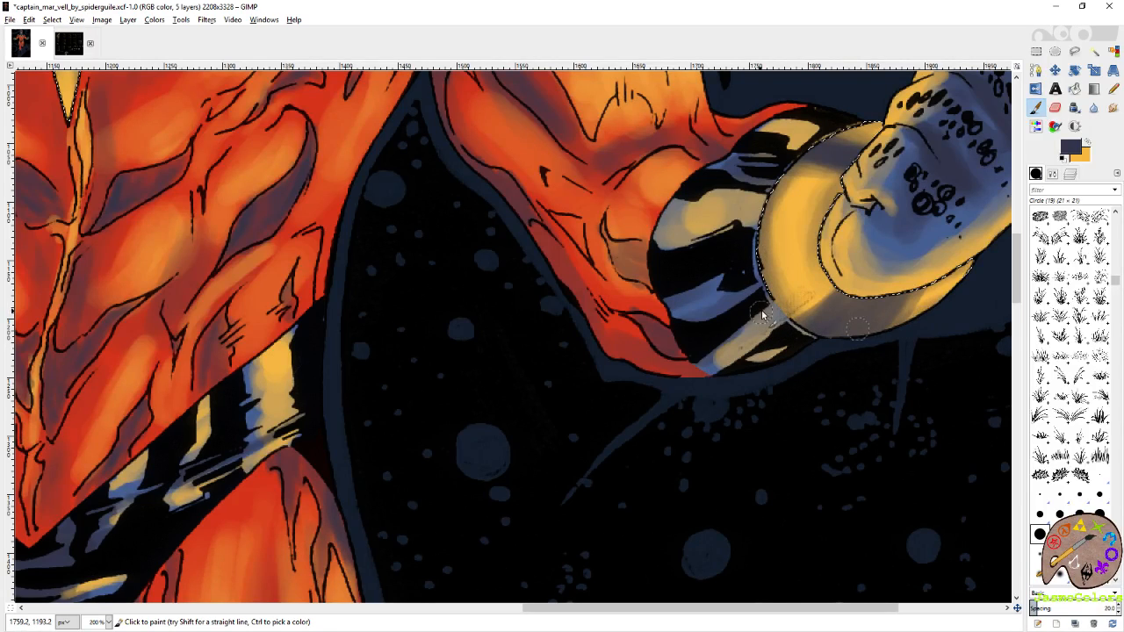
Extend the upper shading band across the artwork's left wristband, undo the last stroke and save the image.
{"action": "left_click_drag", "start_coordinate": [784, 314], "coordinate": [1085, 338]}
{"action": "left_click_drag", "start_coordinate": [211, 357], "coordinate": [1118, 377]}
{"action": "left_click_drag", "start_coordinate": [775, 366], "coordinate": [925, 384]}
{"action": "mouse_move", "coordinate": [706, 309]}
{"action": "left_mouse_down"}
{"action": "mouse_move", "coordinate": [725, 372]}
{"action": "mouse_move", "coordinate": [718, 408]}
{"action": "left_mouse_up"}
{"action": "left_click_drag", "start_coordinate": [716, 325], "coordinate": [698, 386]}
{"action": "left_click_drag", "start_coordinate": [642, 230], "coordinate": [670, 274]}
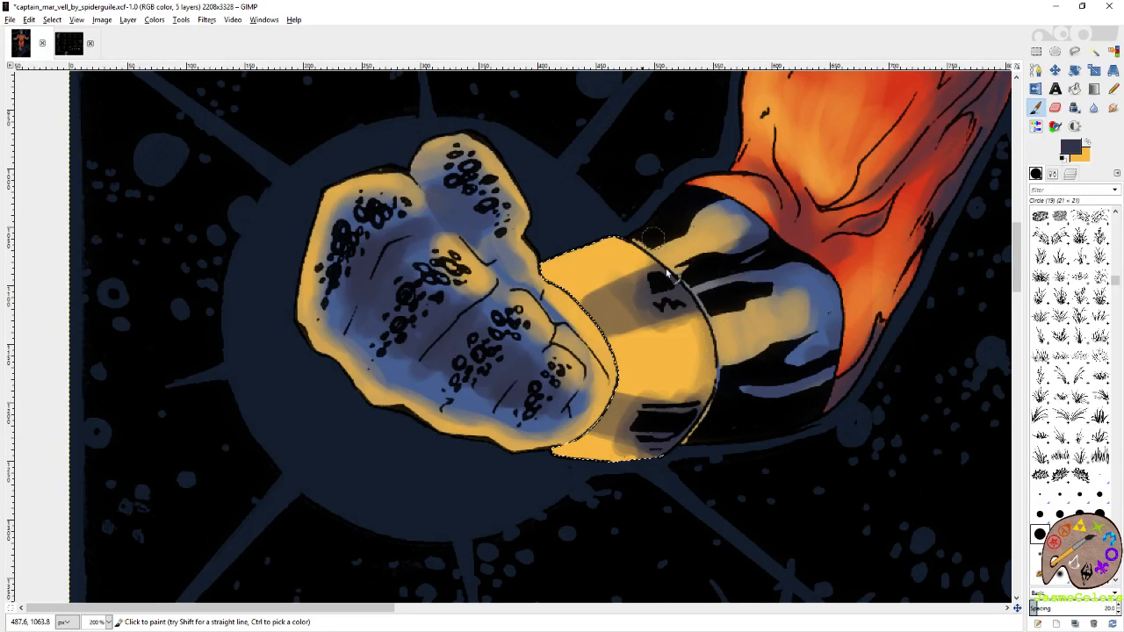
{"action": "mouse_move", "coordinate": [607, 230]}
{"action": "left_mouse_down"}
{"action": "mouse_move", "coordinate": [691, 270]}
{"action": "mouse_move", "coordinate": [676, 277]}
{"action": "left_mouse_up"}
{"action": "key", "text": "ctrl+z"}
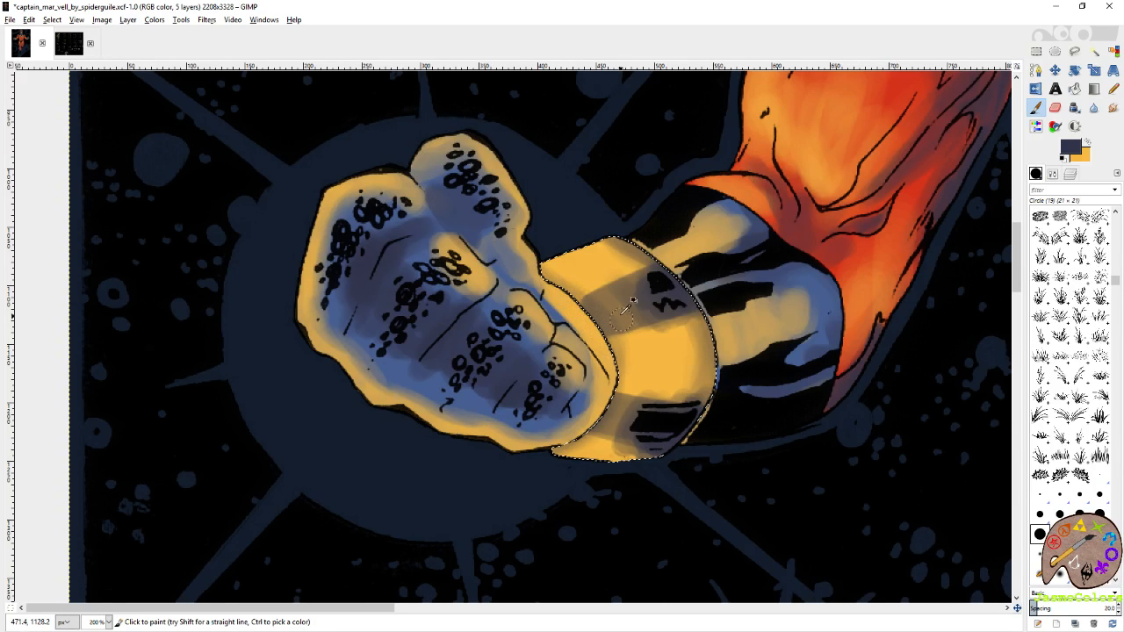
{"action": "key", "text": "ctrl+s"}
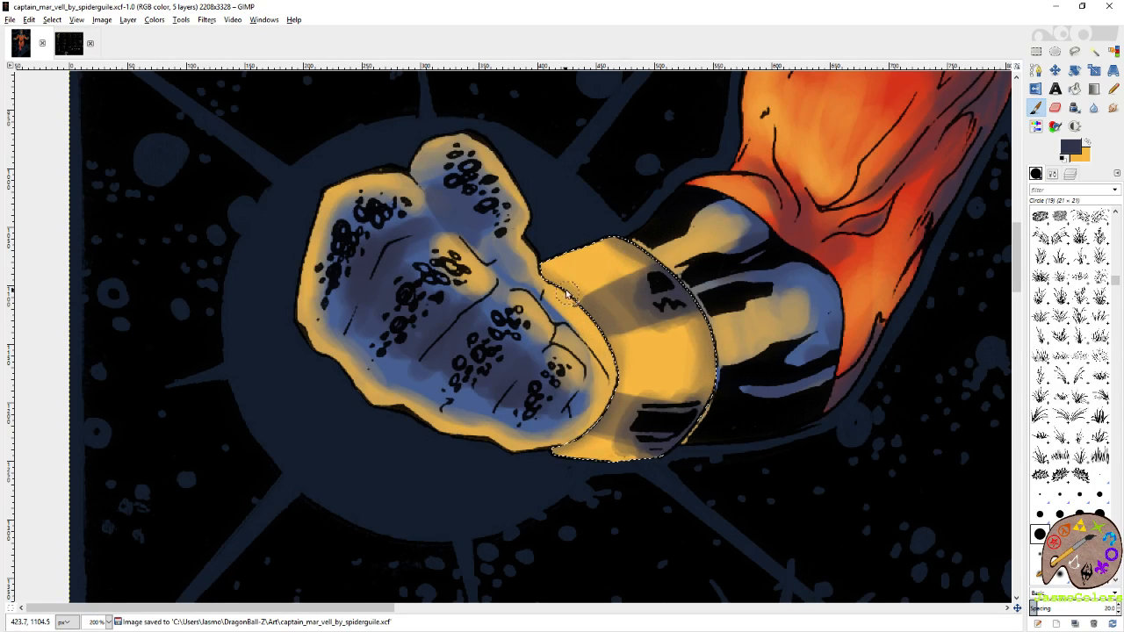
Paint soft dark shading along both curved edges of the artwork's left wristband, beside the glove and beside the forearm.
{"action": "left_click_drag", "start_coordinate": [550, 272], "coordinate": [612, 357]}
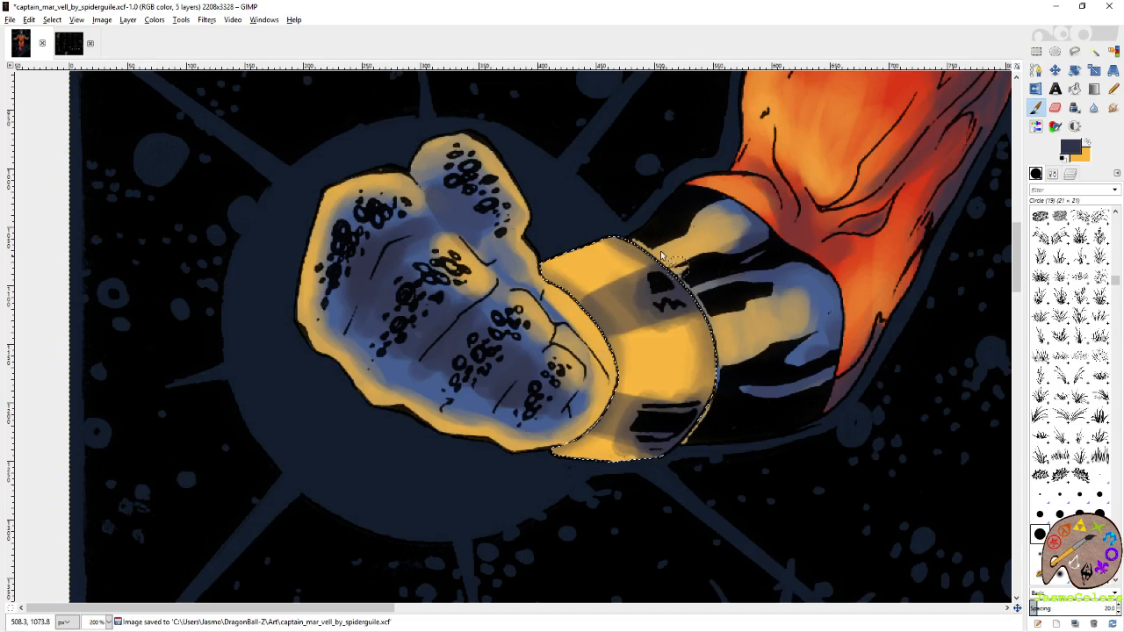
{"action": "mouse_move", "coordinate": [622, 229]}
{"action": "left_mouse_down"}
{"action": "mouse_move", "coordinate": [694, 289]}
{"action": "mouse_move", "coordinate": [709, 407]}
{"action": "mouse_move", "coordinate": [713, 302]}
{"action": "mouse_move", "coordinate": [715, 345]}
{"action": "mouse_move", "coordinate": [692, 453]}
{"action": "mouse_move", "coordinate": [616, 489]}
{"action": "mouse_move", "coordinate": [691, 411]}
{"action": "left_mouse_up"}
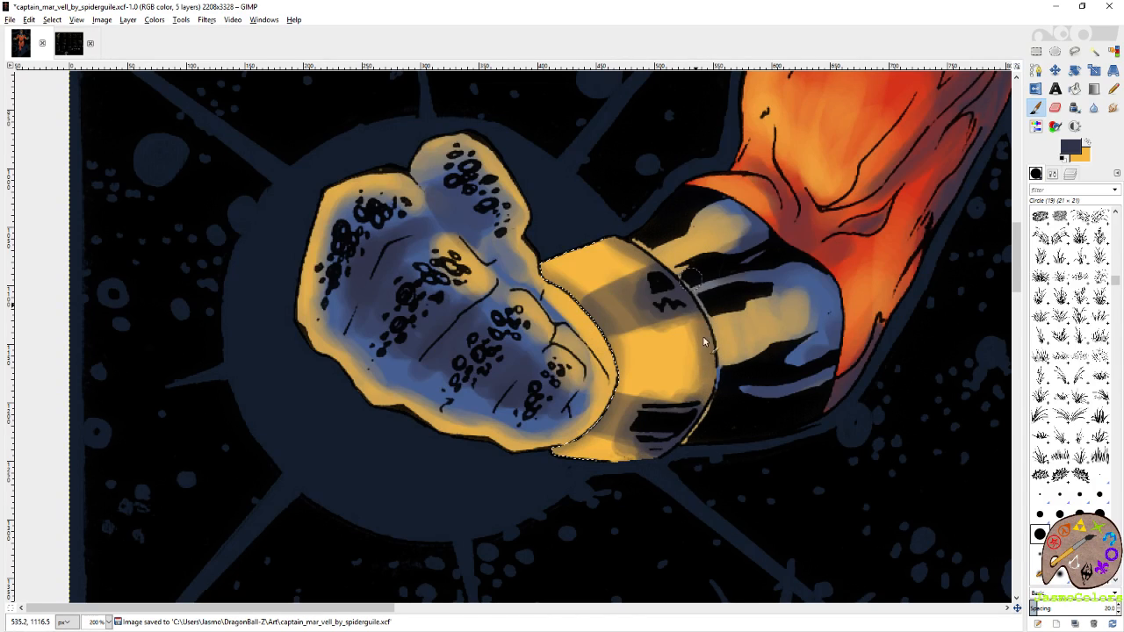
{"action": "mouse_move", "coordinate": [703, 341]}
{"action": "left_mouse_down"}
{"action": "mouse_move", "coordinate": [697, 405]}
{"action": "mouse_move", "coordinate": [692, 351]}
{"action": "left_mouse_up"}
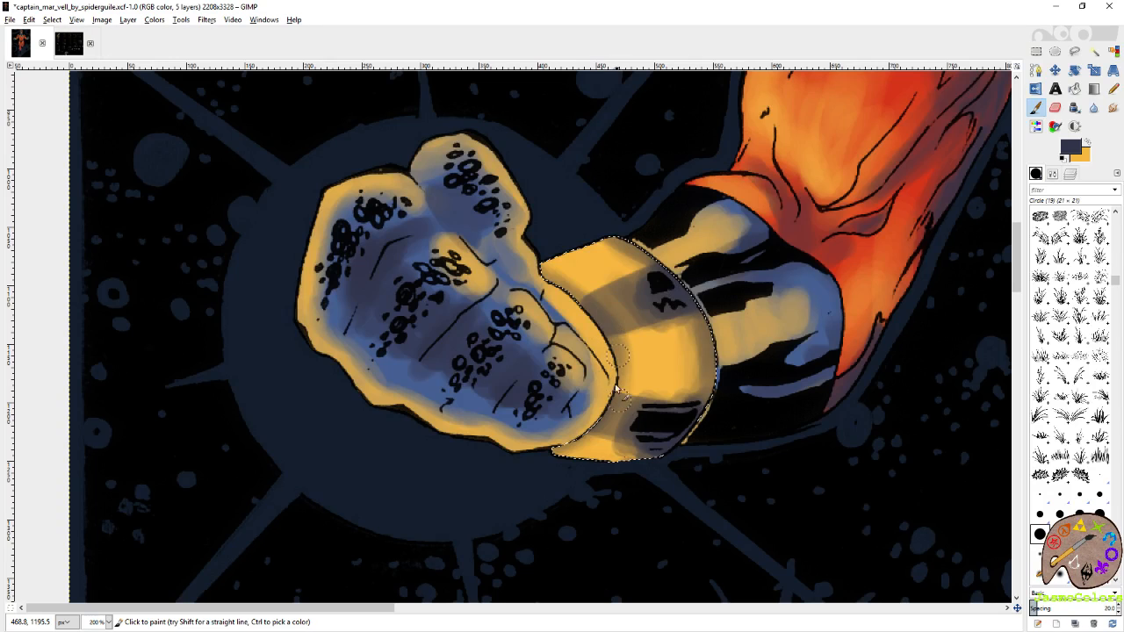
{"action": "left_click_drag", "start_coordinate": [627, 339], "coordinate": [605, 439]}
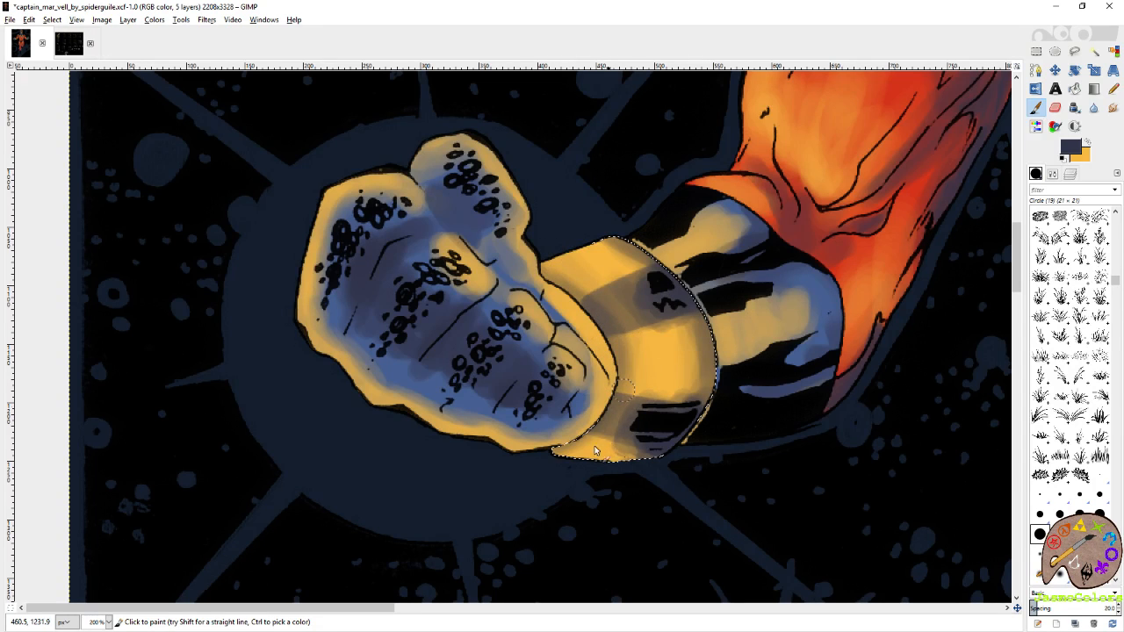
Switch to the Rectangle Select tool, clear the selection around the star and wristbands, and save the image.
{"action": "scroll", "coordinate": [691, 404], "scroll_direction": "right", "scroll_amount": 20}
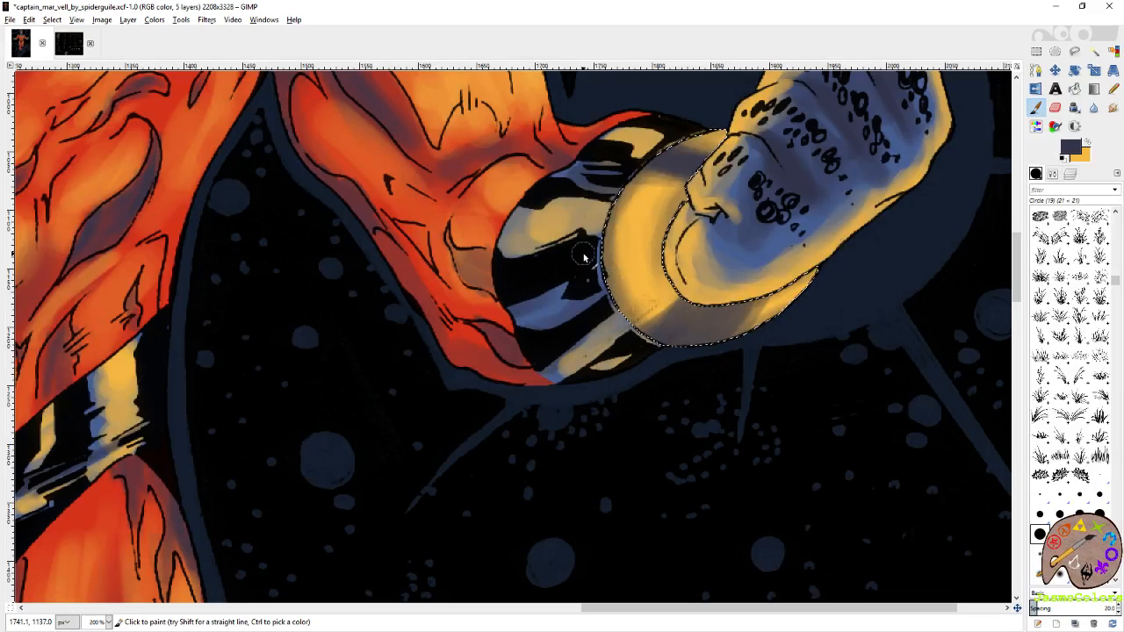
{"action": "key", "text": "r"}
{"action": "scroll", "coordinate": [771, 227], "scroll_direction": "down", "scroll_amount": 4}
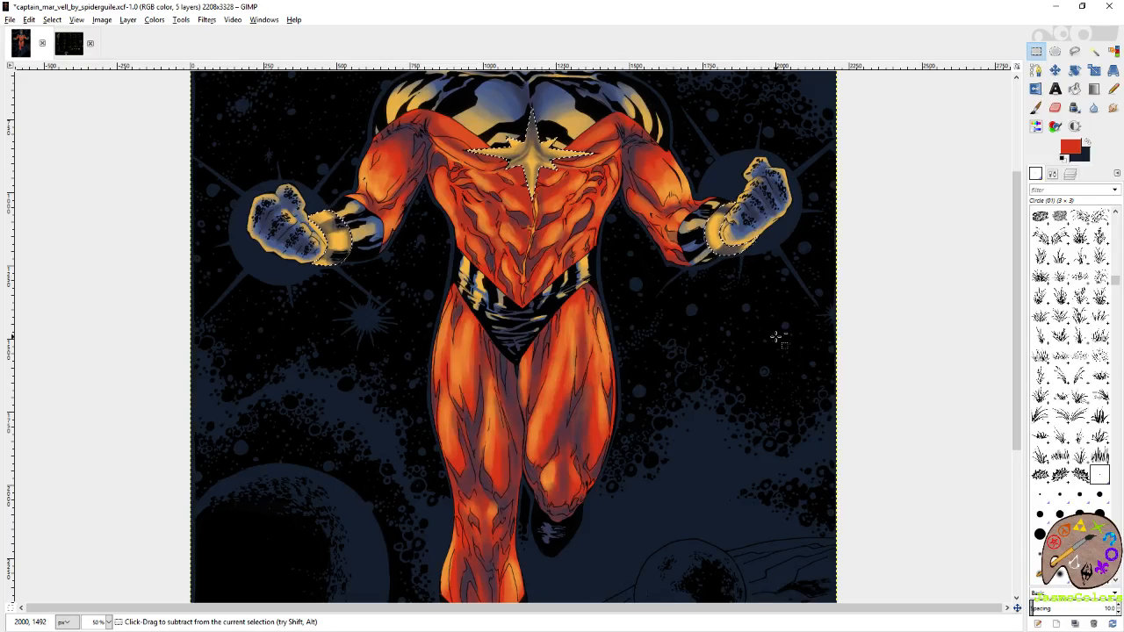
{"action": "scroll", "coordinate": [775, 339], "scroll_direction": "up", "scroll_amount": 3}
{"action": "scroll", "coordinate": [772, 341], "scroll_direction": "up", "scroll_amount": 1}
{"action": "key", "text": "ctrl+s"}
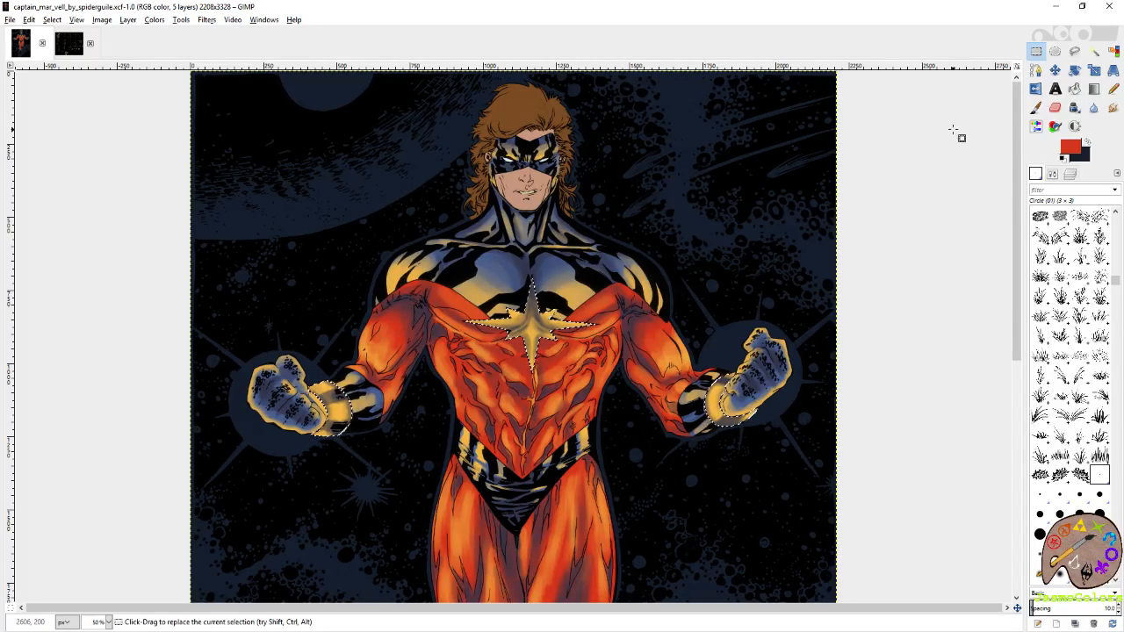
{"action": "scroll", "coordinate": [740, 243], "scroll_direction": "down", "scroll_amount": 2}
{"action": "key", "text": "ctrl+s"}
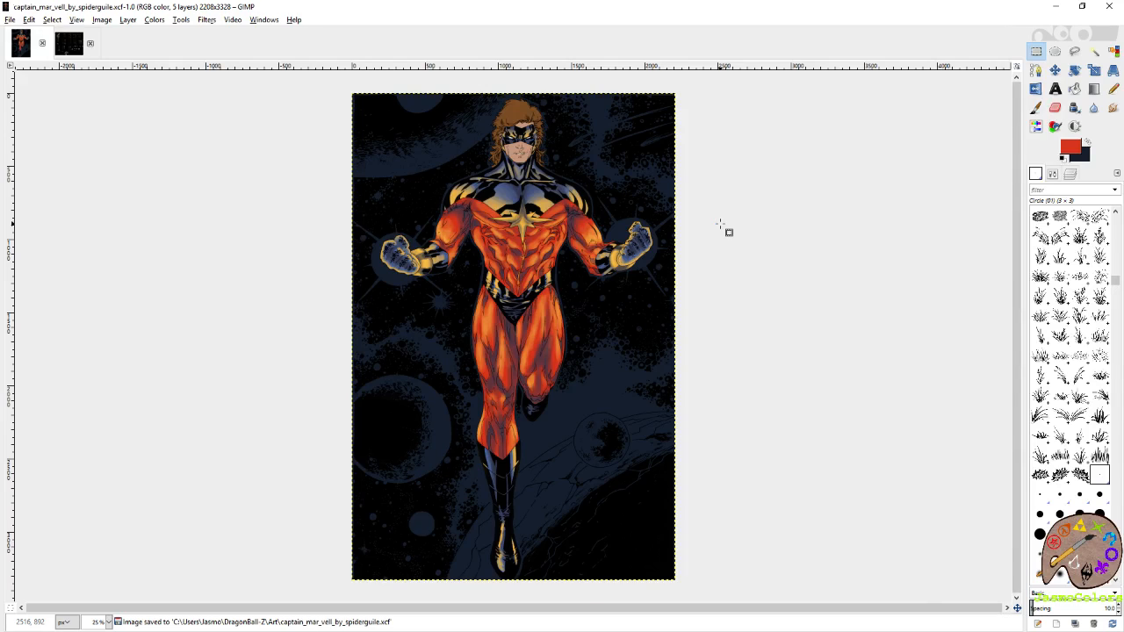
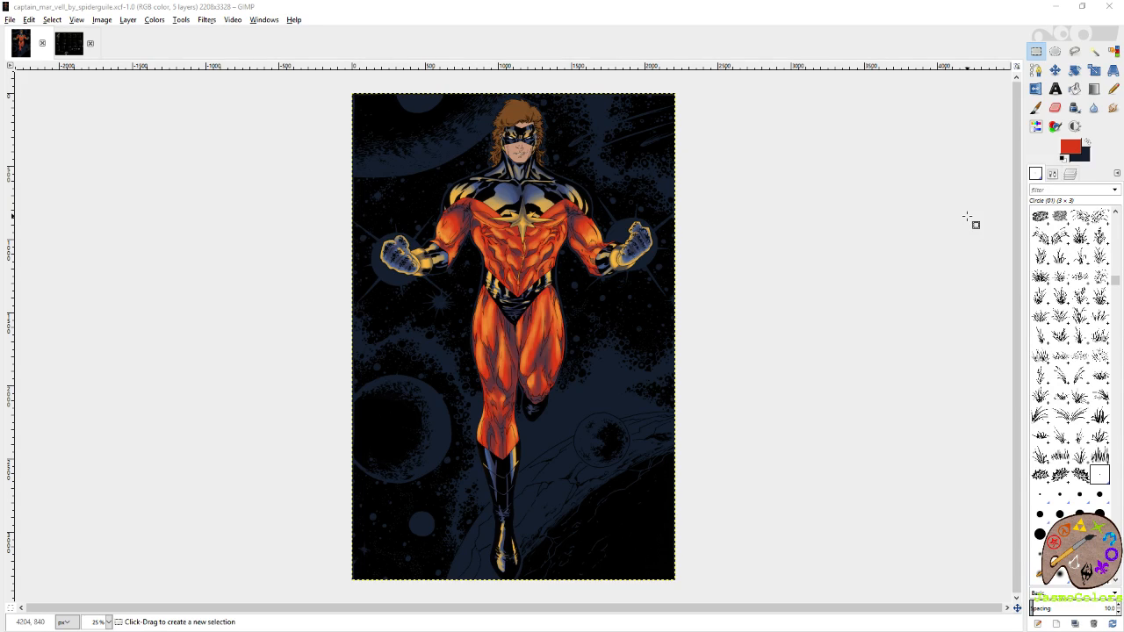
Select the area between the lips by colour on the flats layer.
{"action": "left_click", "coordinate": [1071, 175]}
{"action": "left_click", "coordinate": [1099, 312]}
{"action": "left_click", "coordinate": [1112, 51]}
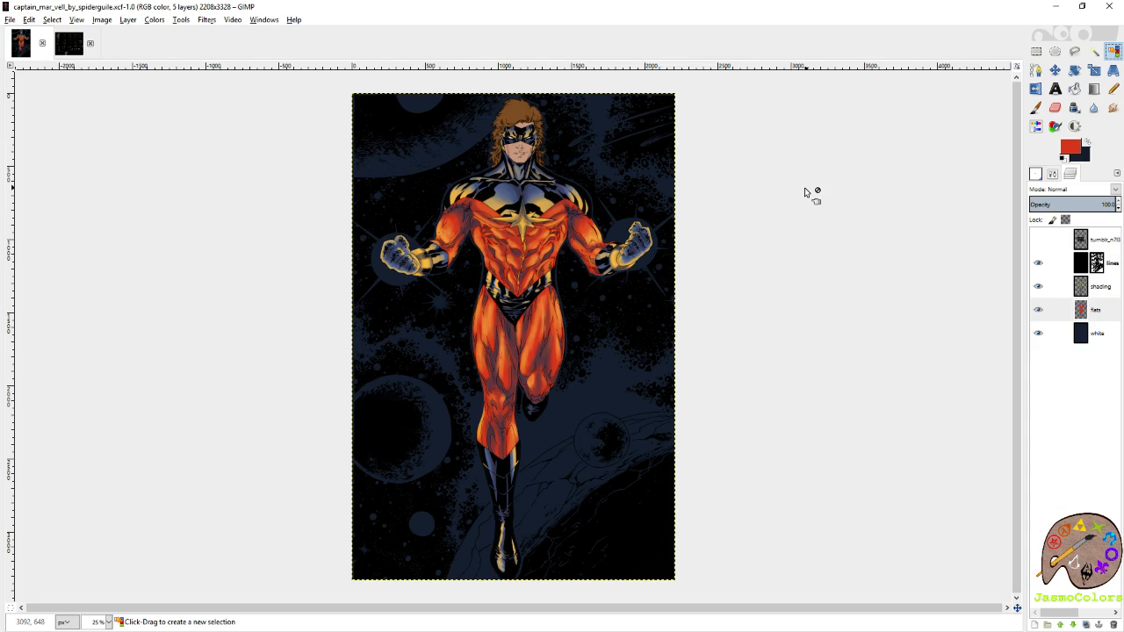
{"action": "scroll", "coordinate": [511, 125], "scroll_direction": "up", "scroll_amount": 5, "text": "ctrl"}
{"action": "left_click", "coordinate": [554, 306]}
{"action": "left_click", "coordinate": [573, 306]}
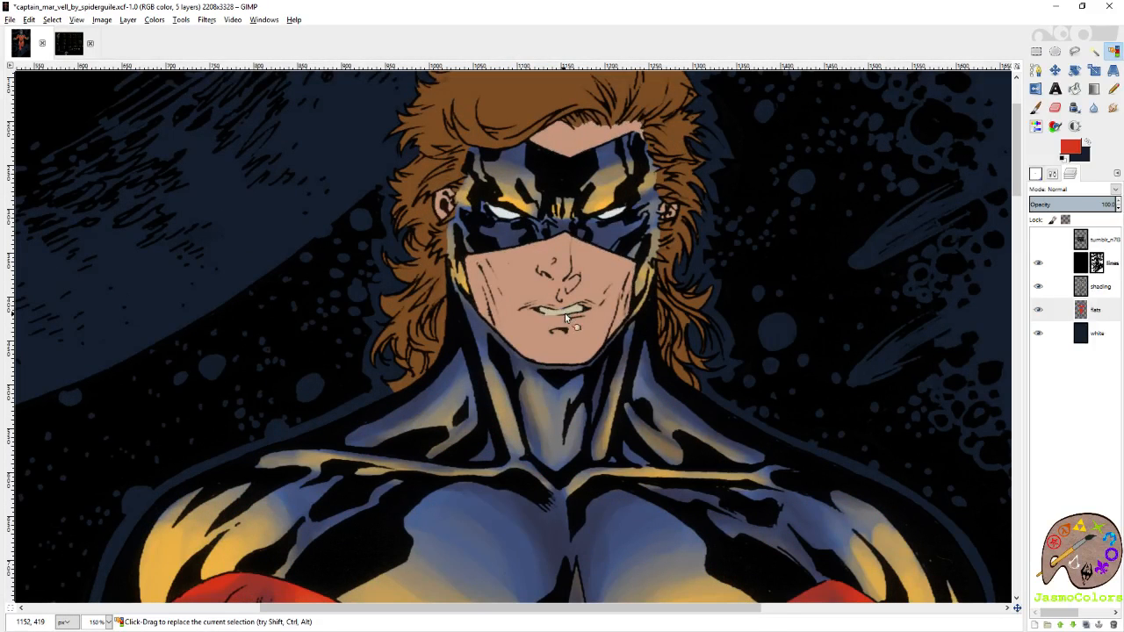
{"action": "scroll", "coordinate": [574, 262], "scroll_direction": "up", "scroll_amount": 2, "text": "ctrl"}
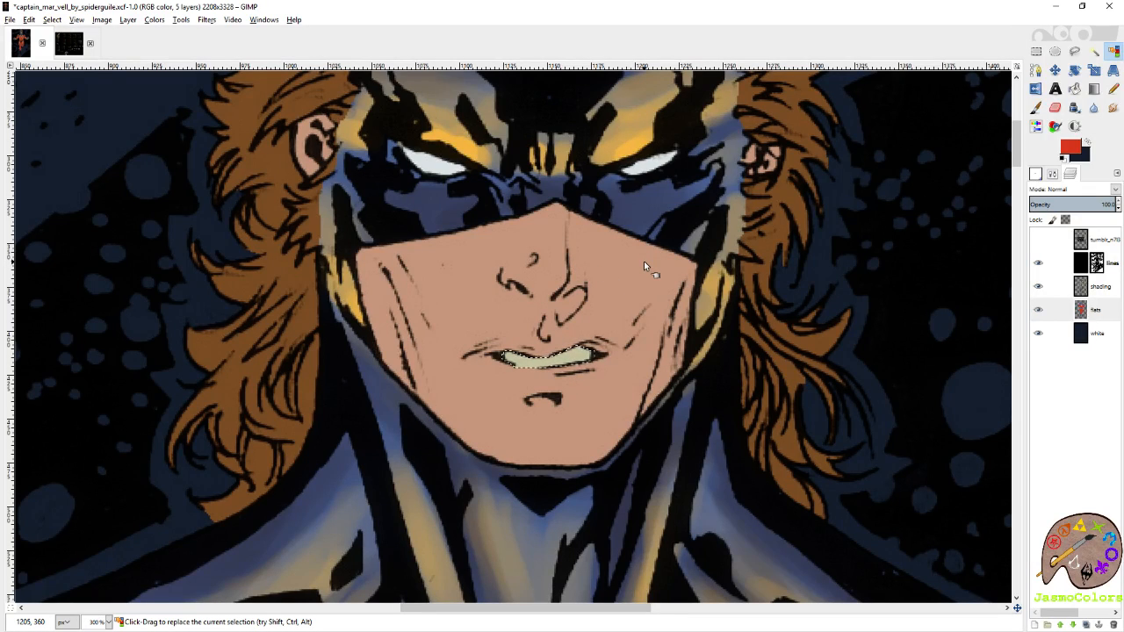
Try to shade the teeth with dark blue and yellow brush strokes on the flats layer.
{"action": "key", "text": "p"}
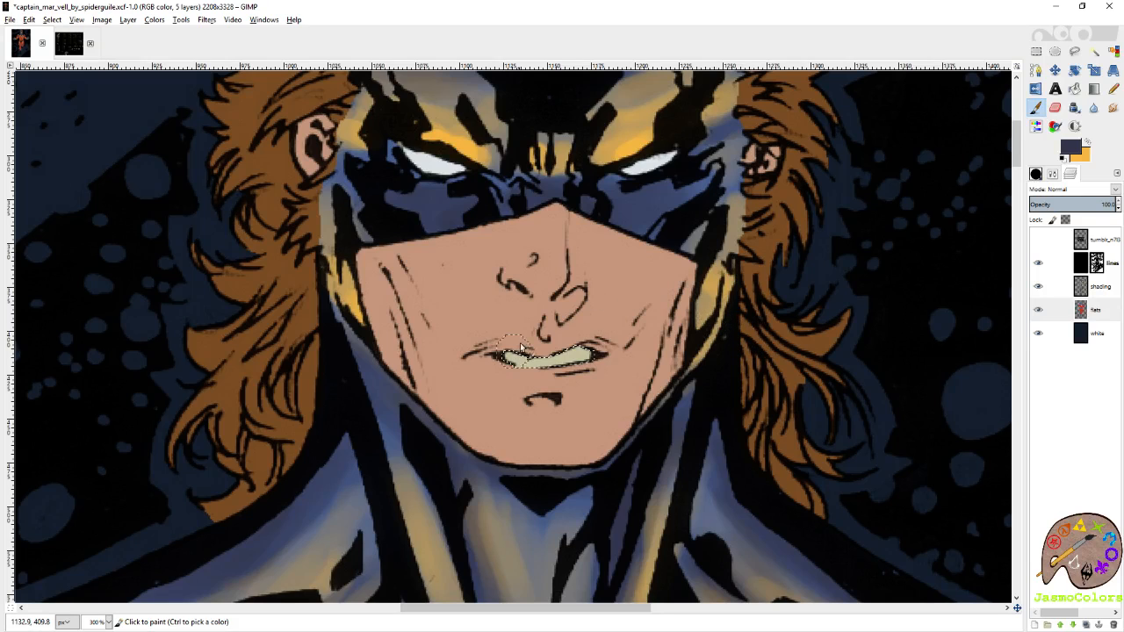
{"action": "left_click", "coordinate": [1036, 173]}
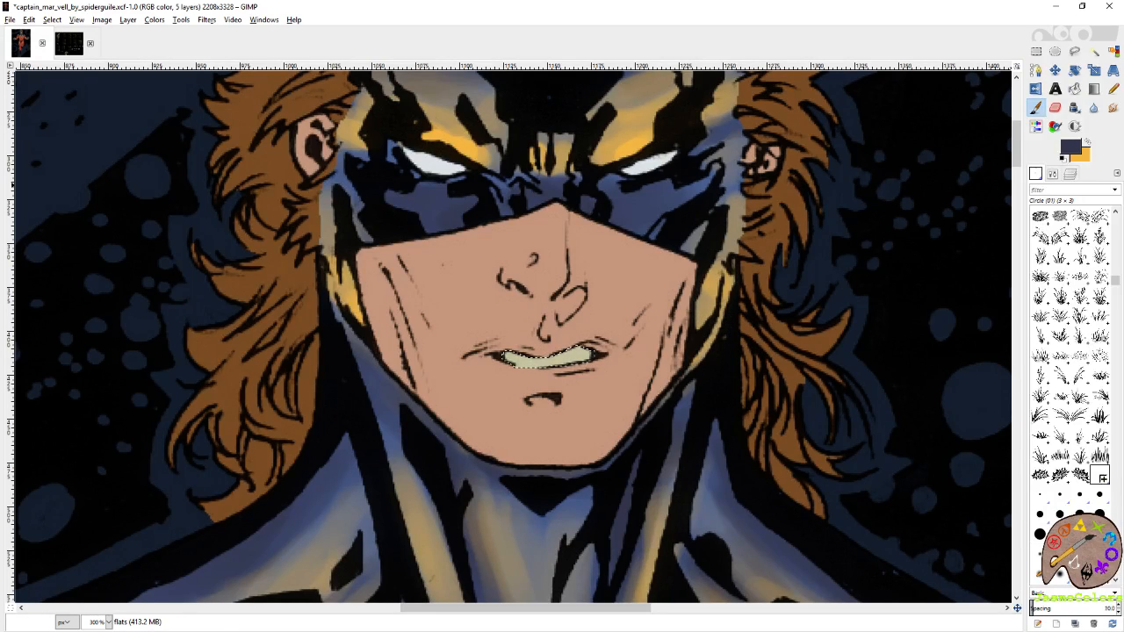
{"action": "mouse_move", "coordinate": [505, 355]}
{"action": "left_mouse_down"}
{"action": "mouse_move", "coordinate": [579, 354]}
{"action": "mouse_move", "coordinate": [516, 352]}
{"action": "mouse_move", "coordinate": [577, 354]}
{"action": "mouse_move", "coordinate": [569, 367]}
{"action": "left_mouse_up"}
{"action": "left_click", "coordinate": [1086, 146]}
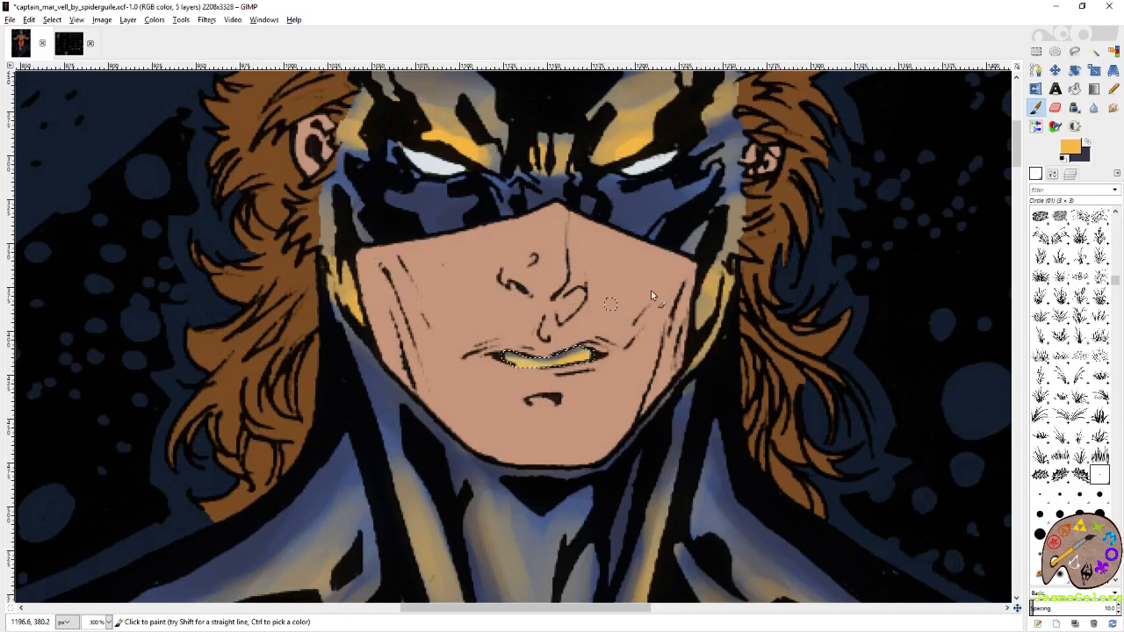
{"action": "left_click", "coordinate": [1070, 176]}
{"action": "key", "text": "shift+o"}
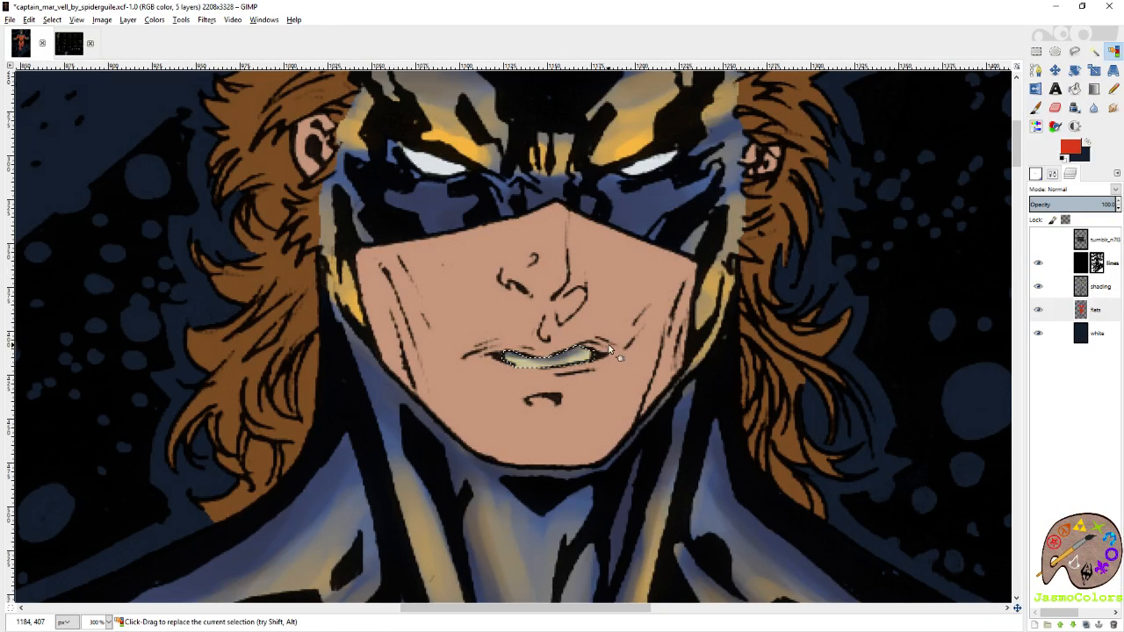
Shade the selected teeth on the shading layer with the Circle (01) brush, using yellow and dark blue.
{"action": "key", "text": "p"}
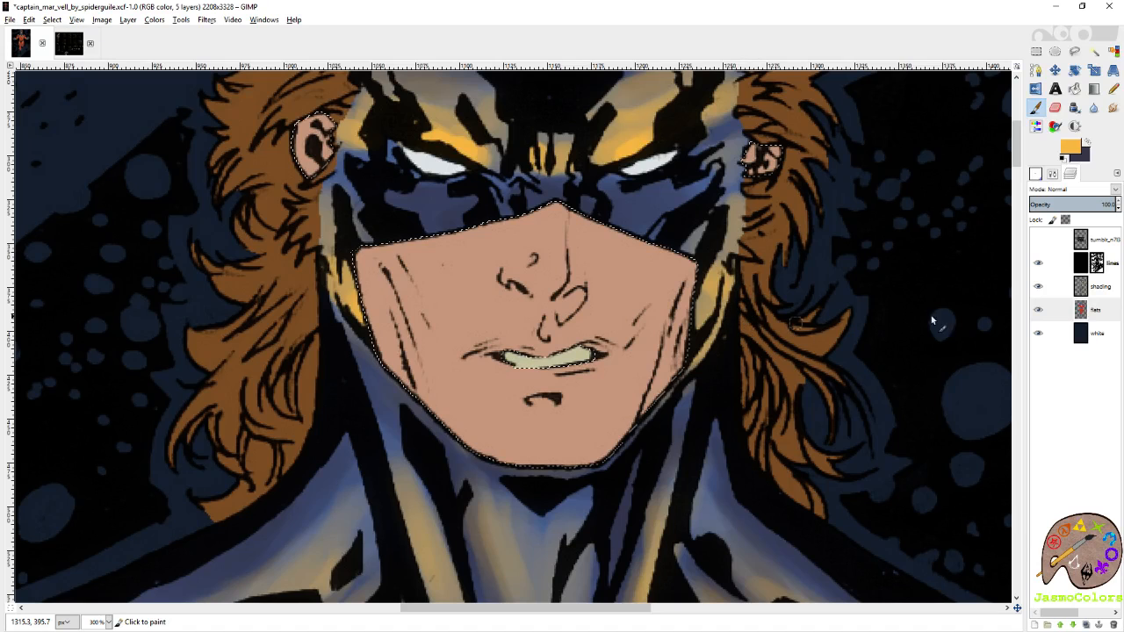
{"action": "left_click", "coordinate": [1099, 286]}
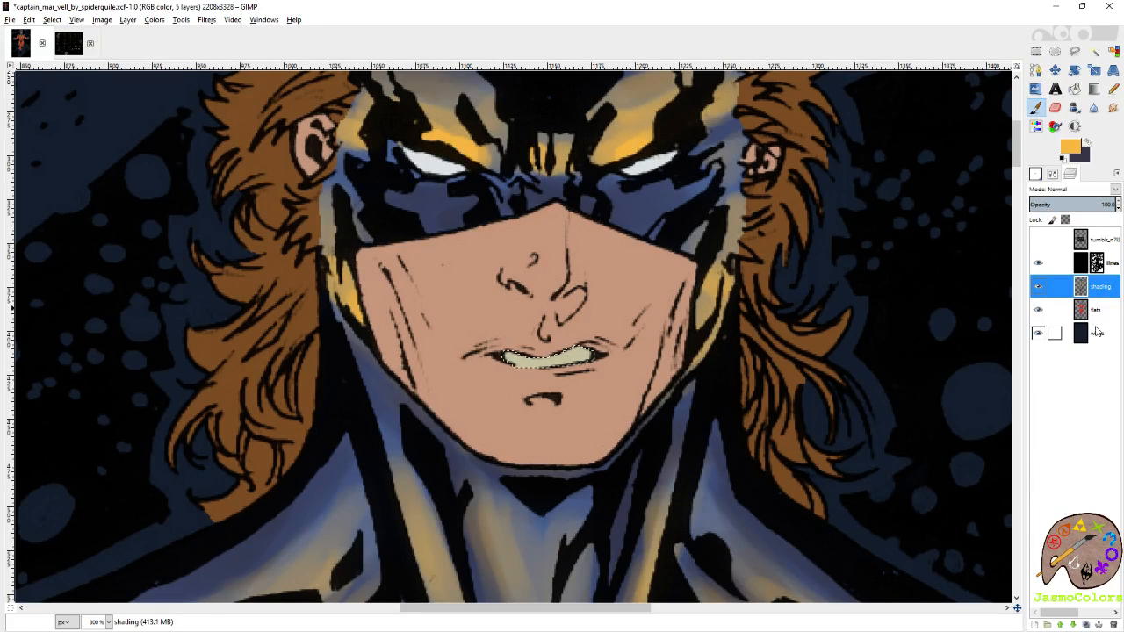
{"action": "mouse_move", "coordinate": [514, 369]}
{"action": "left_mouse_down"}
{"action": "mouse_move", "coordinate": [569, 366]}
{"action": "mouse_move", "coordinate": [592, 354]}
{"action": "mouse_move", "coordinate": [582, 345]}
{"action": "mouse_move", "coordinate": [519, 354]}
{"action": "mouse_move", "coordinate": [593, 344]}
{"action": "mouse_move", "coordinate": [508, 356]}
{"action": "left_mouse_up"}
{"action": "left_click", "coordinate": [1087, 145]}
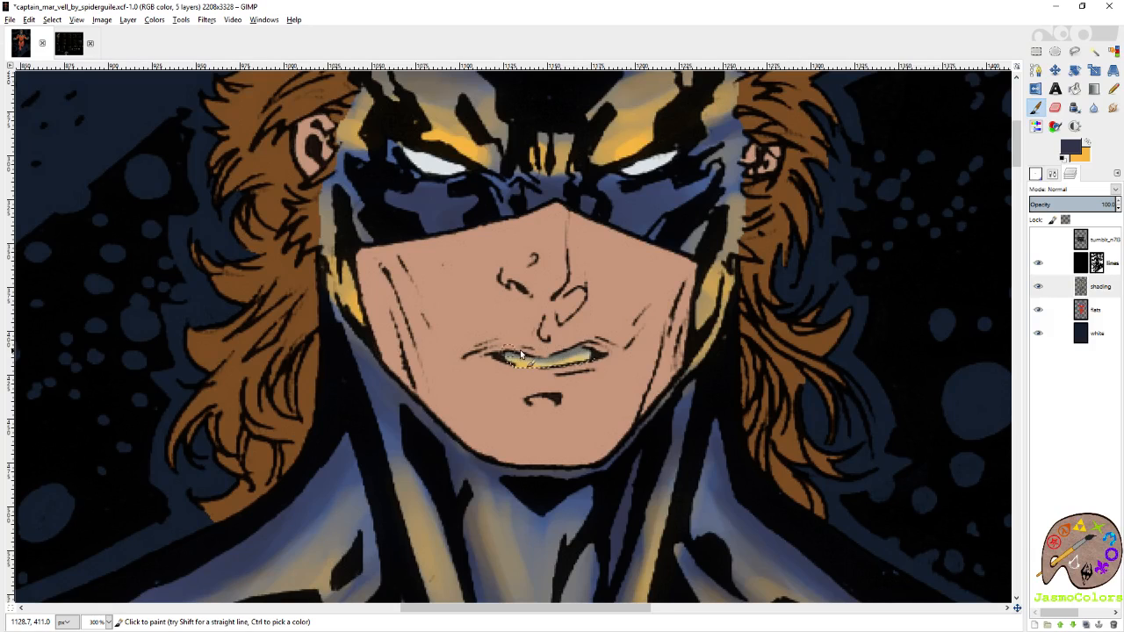
{"action": "key", "text": "x"}
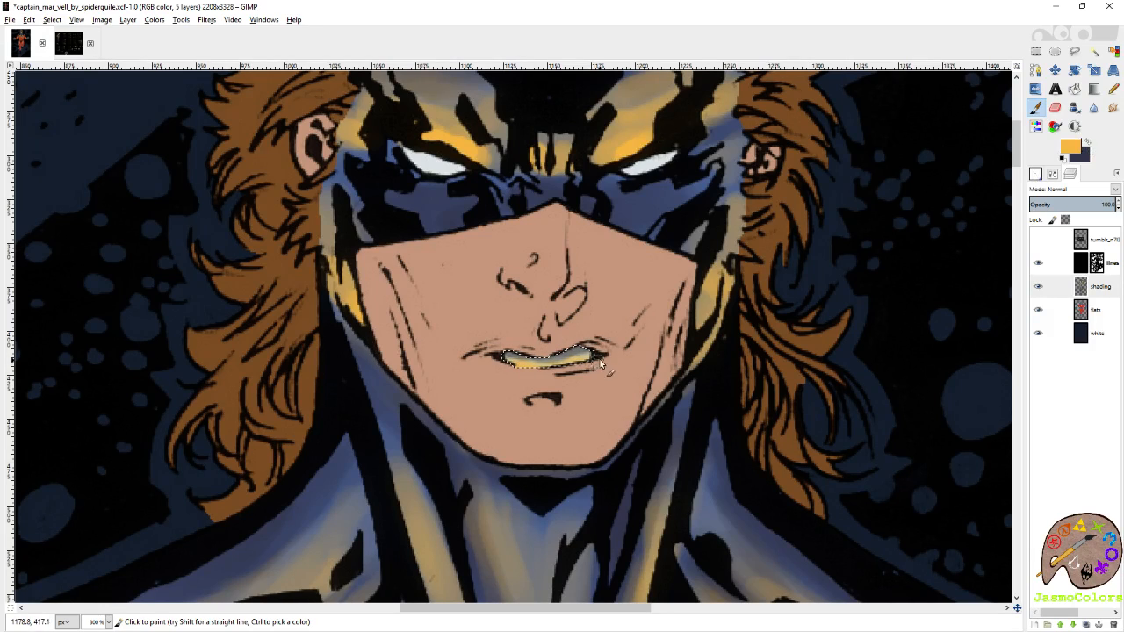
{"action": "mouse_move", "coordinate": [555, 371]}
{"action": "left_mouse_down"}
{"action": "mouse_move", "coordinate": [517, 365]}
{"action": "mouse_move", "coordinate": [593, 363]}
{"action": "mouse_move", "coordinate": [532, 360]}
{"action": "left_mouse_up"}
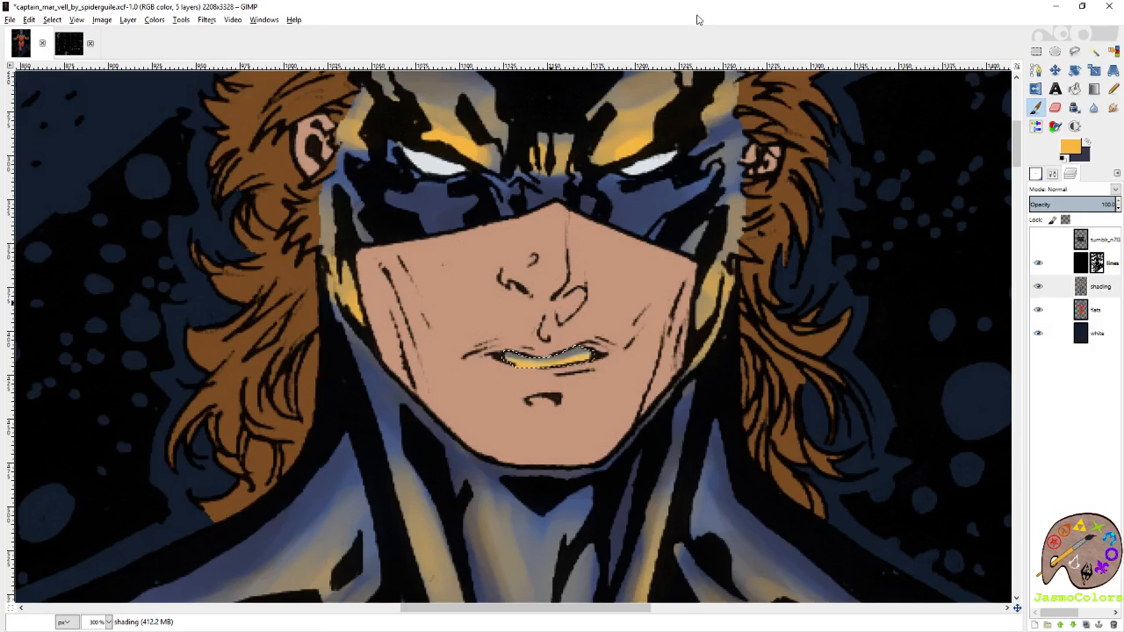
Drop the teeth selection and select the face, forehead and ear skin by colour on the flats layer.
{"action": "left_click", "coordinate": [1114, 52]}
{"action": "scroll", "coordinate": [696, 173], "scroll_direction": "down", "scroll_amount": 4}
{"action": "left_click", "coordinate": [1036, 52]}
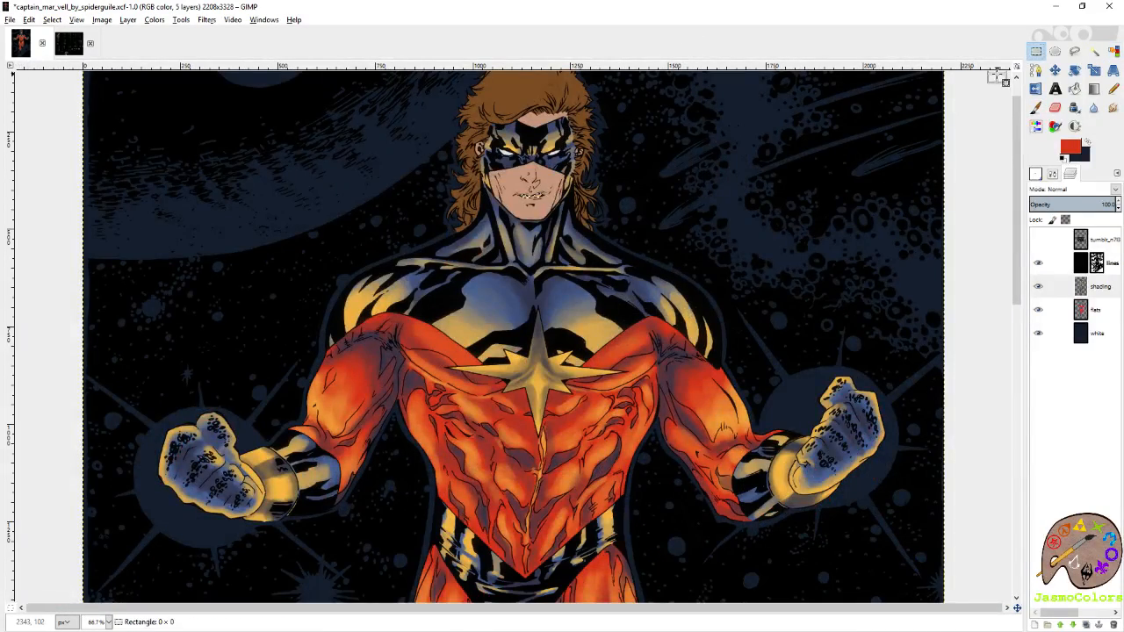
{"action": "scroll", "coordinate": [905, 205], "scroll_direction": "down", "scroll_amount": 2}
{"action": "scroll", "coordinate": [584, 140], "scroll_direction": "up", "scroll_amount": 5}
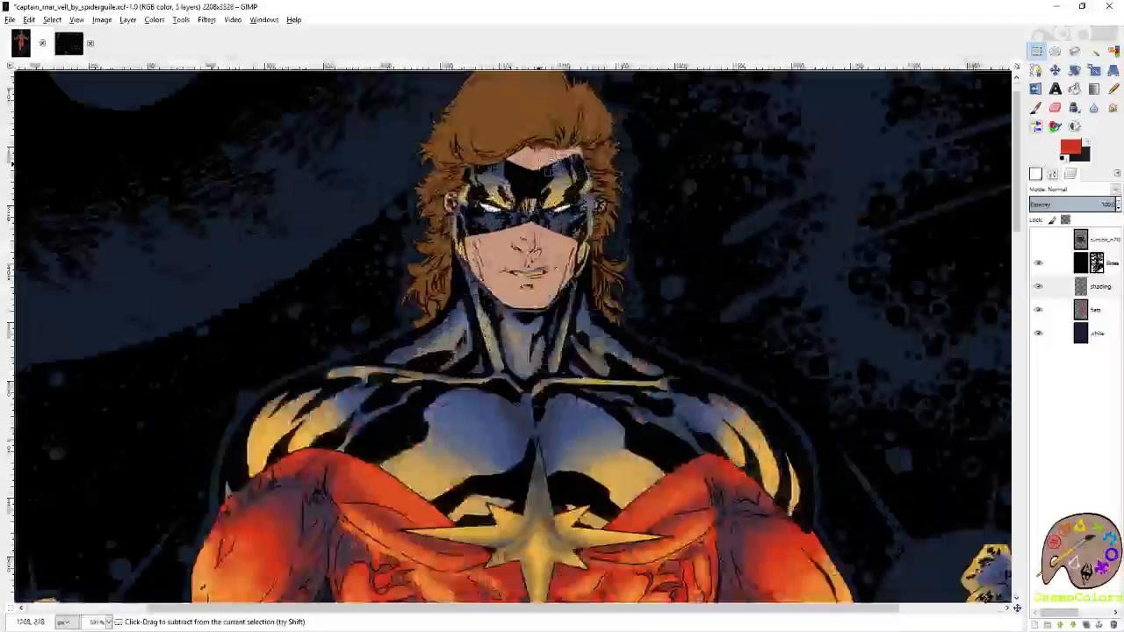
{"action": "left_click", "coordinate": [1095, 309]}
{"action": "left_click", "coordinate": [1113, 52]}
{"action": "left_click", "coordinate": [544, 138]}
Paint yellow highlights along the jawline, under the nose and around the lips on the shading layer.
{"action": "left_click", "coordinate": [1098, 289]}
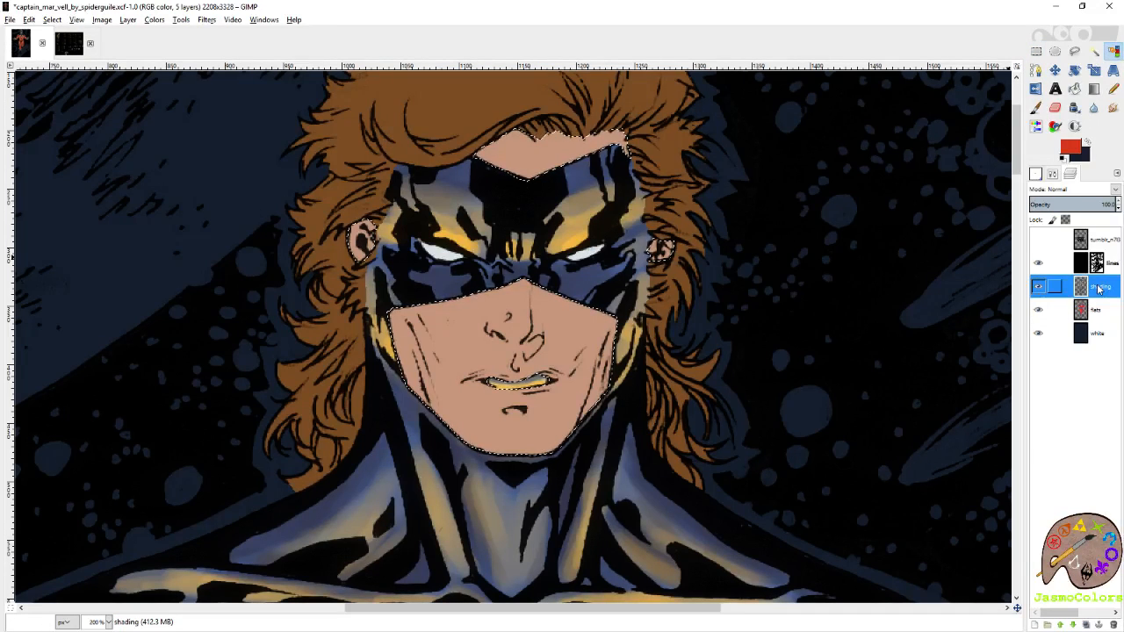
{"action": "mouse_move", "coordinate": [585, 455]}
{"action": "left_mouse_down"}
{"action": "mouse_move", "coordinate": [634, 385]}
{"action": "mouse_move", "coordinate": [631, 349]}
{"action": "mouse_move", "coordinate": [628, 359]}
{"action": "mouse_move", "coordinate": [643, 338]}
{"action": "left_mouse_up"}
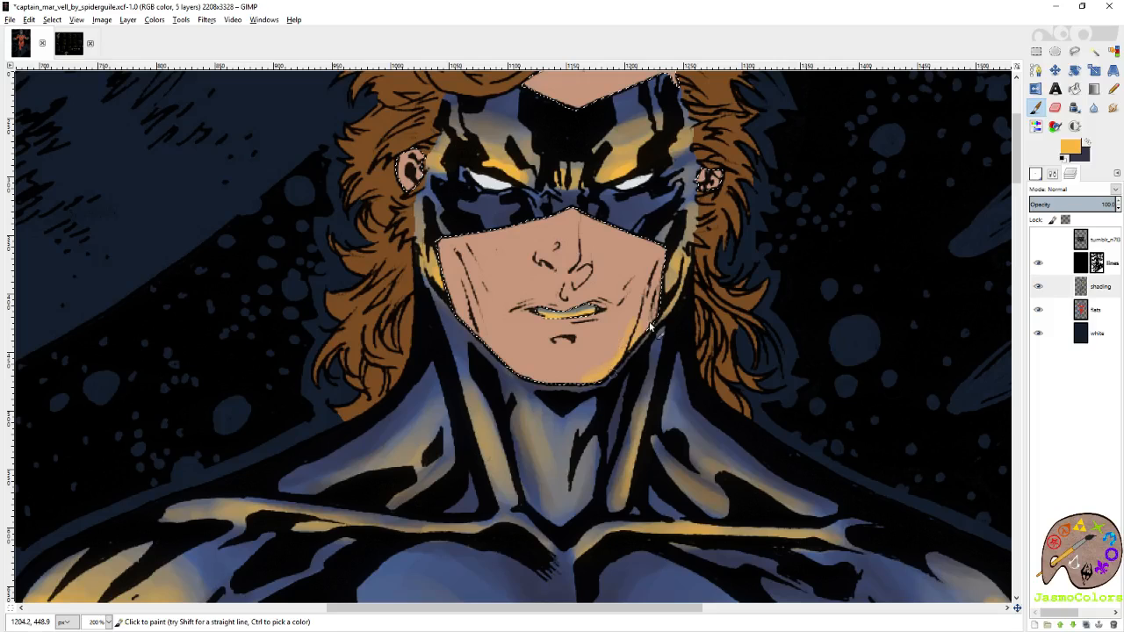
{"action": "mouse_move", "coordinate": [481, 341]}
{"action": "left_mouse_down"}
{"action": "mouse_move", "coordinate": [521, 374]}
{"action": "mouse_move", "coordinate": [574, 382]}
{"action": "left_mouse_up"}
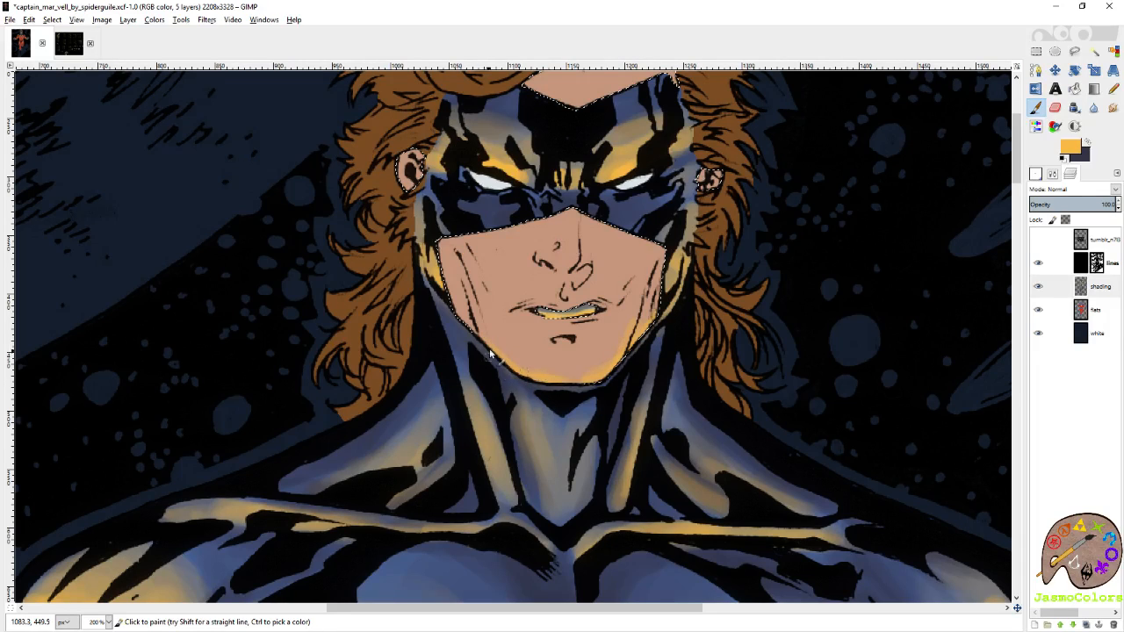
{"action": "left_click_drag", "start_coordinate": [551, 265], "coordinate": [570, 269]}
{"action": "mouse_move", "coordinate": [551, 309]}
{"action": "left_mouse_down"}
{"action": "mouse_move", "coordinate": [520, 312]}
{"action": "mouse_move", "coordinate": [602, 309]}
{"action": "mouse_move", "coordinate": [522, 312]}
{"action": "mouse_move", "coordinate": [593, 303]}
{"action": "left_mouse_up"}
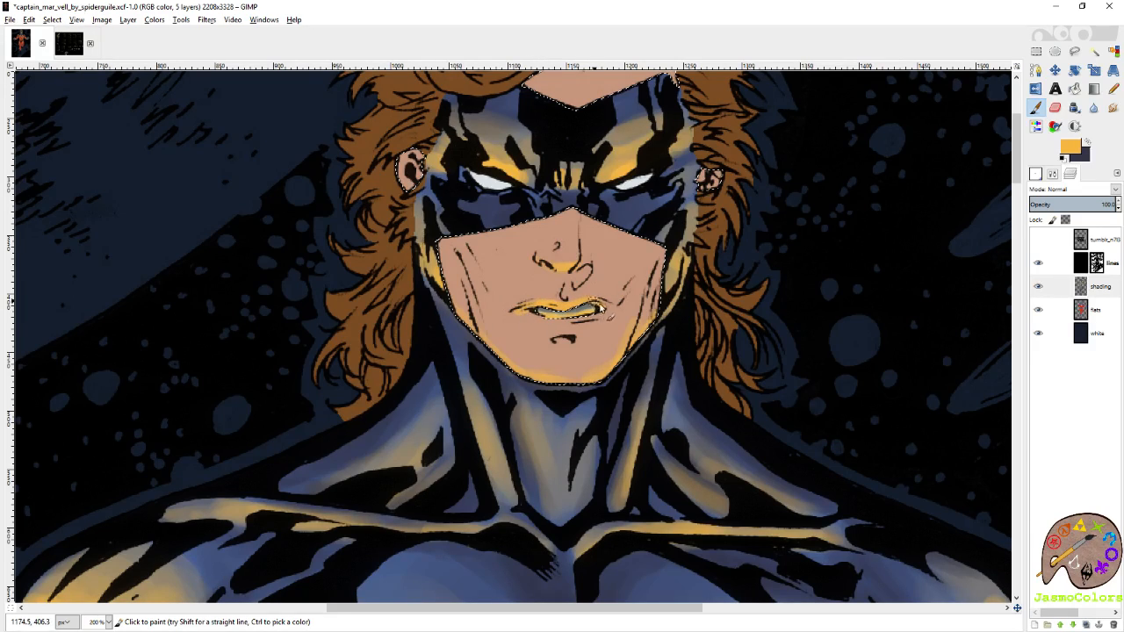
Shade the mouth corner and the nose bridge in dark blue, undoing unwanted strokes under the lower lip.
{"action": "left_click", "coordinate": [1086, 143]}
{"action": "left_click_drag", "start_coordinate": [529, 317], "coordinate": [591, 326]}
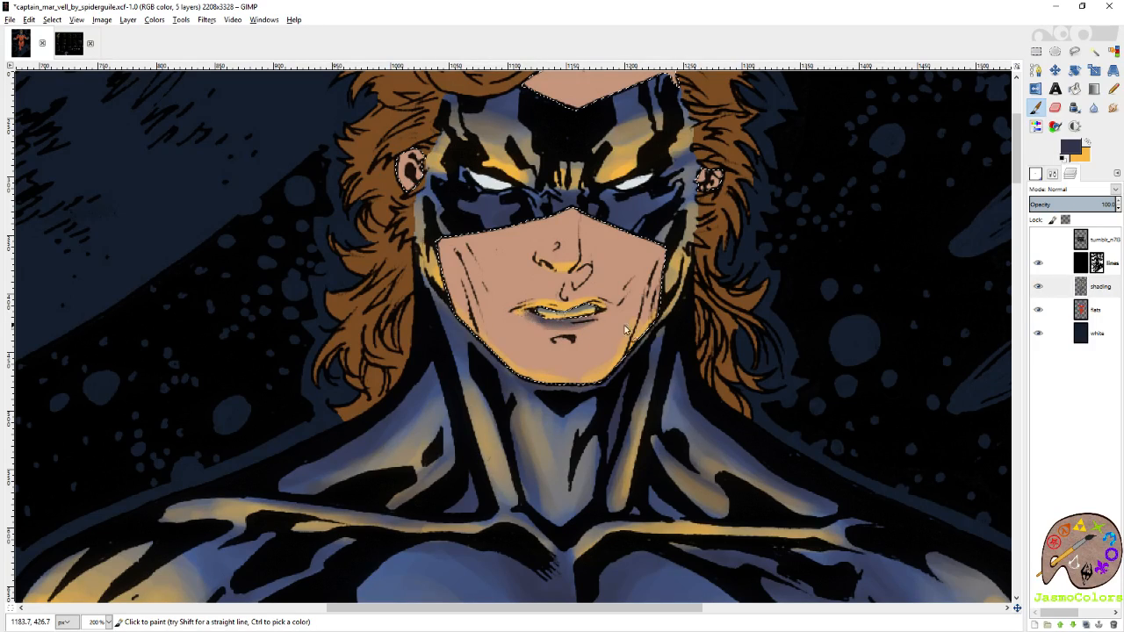
{"action": "key", "text": "ctrl+z"}
{"action": "key", "text": "ctrl+z"}
{"action": "key", "text": "ctrl+z"}
{"action": "mouse_move", "coordinate": [597, 318]}
{"action": "left_mouse_down"}
{"action": "mouse_move", "coordinate": [542, 320]}
{"action": "mouse_move", "coordinate": [592, 318]}
{"action": "mouse_move", "coordinate": [583, 333]}
{"action": "mouse_move", "coordinate": [605, 335]}
{"action": "mouse_move", "coordinate": [531, 331]}
{"action": "mouse_move", "coordinate": [569, 350]}
{"action": "mouse_move", "coordinate": [572, 321]}
{"action": "left_mouse_up"}
{"action": "key", "text": "ctrl+z"}
{"action": "key", "text": "ctrl+z"}
{"action": "key", "text": "ctrl+z"}
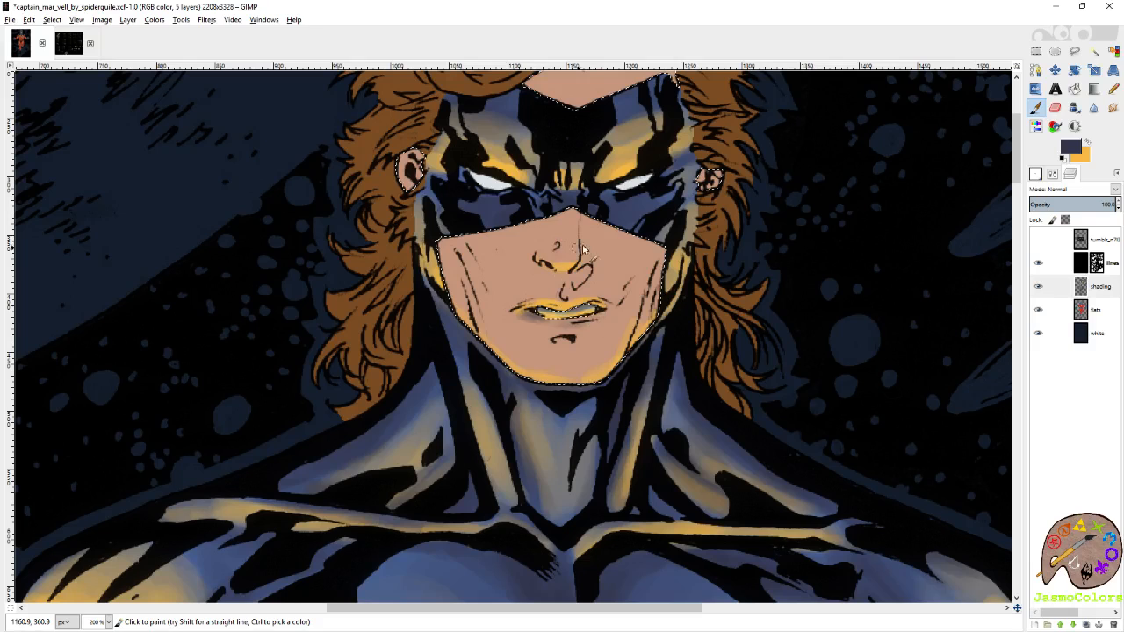
{"action": "mouse_move", "coordinate": [567, 226]}
{"action": "left_mouse_down"}
{"action": "mouse_move", "coordinate": [573, 252]}
{"action": "mouse_move", "coordinate": [567, 241]}
{"action": "left_mouse_up"}
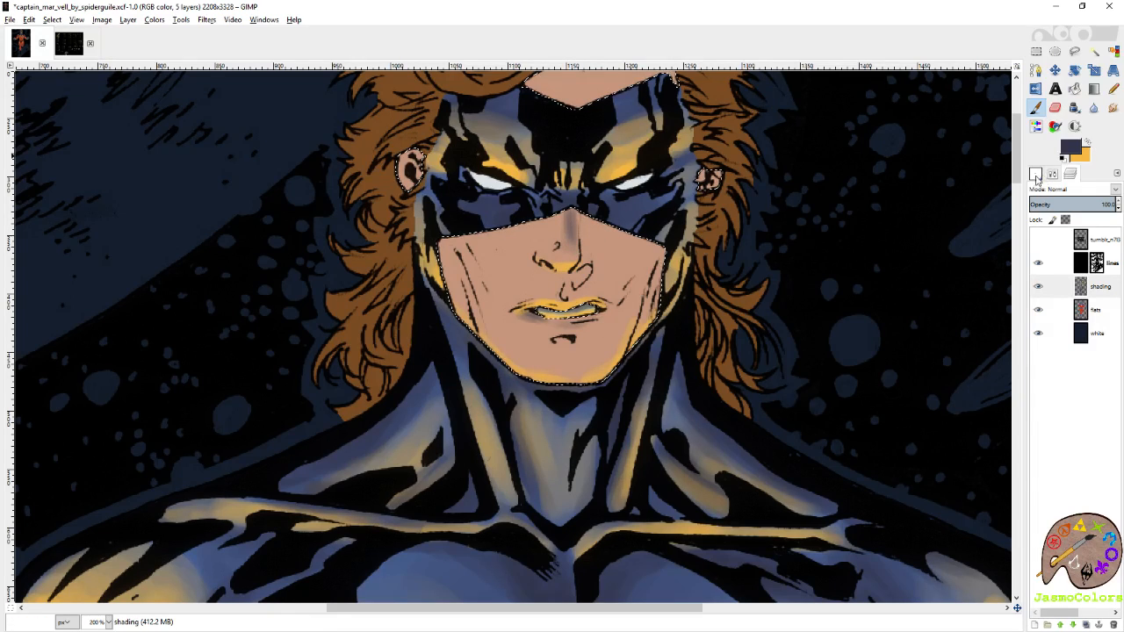
Paint soft yellow light over both cheeks with the Circle (19) brush.
{"action": "left_click", "coordinate": [1036, 174]}
{"action": "left_click", "coordinate": [1086, 145]}
{"action": "left_click", "coordinate": [1039, 533]}
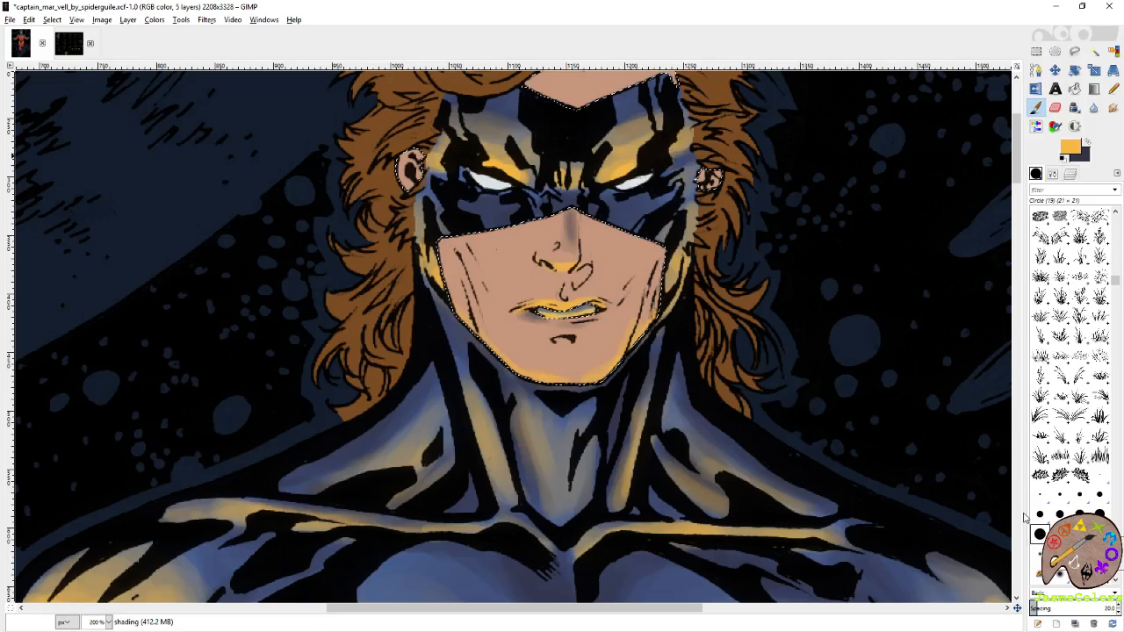
{"action": "mouse_move", "coordinate": [627, 270]}
{"action": "left_mouse_down"}
{"action": "mouse_move", "coordinate": [660, 255]}
{"action": "mouse_move", "coordinate": [597, 263]}
{"action": "left_mouse_up"}
{"action": "mouse_move", "coordinate": [525, 273]}
{"action": "left_mouse_down"}
{"action": "mouse_move", "coordinate": [514, 254]}
{"action": "mouse_move", "coordinate": [508, 272]}
{"action": "mouse_move", "coordinate": [462, 261]}
{"action": "left_mouse_up"}
{"action": "left_click_drag", "start_coordinate": [647, 273], "coordinate": [639, 260]}
{"action": "mouse_move", "coordinate": [457, 281]}
{"action": "left_mouse_down"}
{"action": "mouse_move", "coordinate": [469, 317]}
{"action": "mouse_move", "coordinate": [475, 303]}
{"action": "mouse_move", "coordinate": [489, 337]}
{"action": "mouse_move", "coordinate": [539, 383]}
{"action": "mouse_move", "coordinate": [549, 383]}
{"action": "mouse_move", "coordinate": [511, 365]}
{"action": "mouse_move", "coordinate": [568, 377]}
{"action": "mouse_move", "coordinate": [618, 367]}
{"action": "mouse_move", "coordinate": [536, 311]}
{"action": "mouse_move", "coordinate": [548, 331]}
{"action": "mouse_move", "coordinate": [573, 284]}
{"action": "mouse_move", "coordinate": [560, 286]}
{"action": "mouse_move", "coordinate": [566, 302]}
{"action": "mouse_move", "coordinate": [533, 279]}
{"action": "left_mouse_up"}
Shade the skin below the mask, the forehead and the ears in dark blue, undoing the last ear stroke.
{"action": "key", "text": "x"}
{"action": "mouse_move", "coordinate": [533, 237]}
{"action": "left_mouse_down"}
{"action": "mouse_move", "coordinate": [502, 224]}
{"action": "mouse_move", "coordinate": [476, 234]}
{"action": "mouse_move", "coordinate": [614, 235]}
{"action": "mouse_move", "coordinate": [604, 242]}
{"action": "mouse_move", "coordinate": [555, 216]}
{"action": "mouse_move", "coordinate": [513, 244]}
{"action": "mouse_move", "coordinate": [479, 230]}
{"action": "mouse_move", "coordinate": [587, 274]}
{"action": "mouse_move", "coordinate": [520, 235]}
{"action": "mouse_move", "coordinate": [439, 230]}
{"action": "left_mouse_up"}
{"action": "scroll", "coordinate": [439, 230], "scroll_direction": "up", "scroll_amount": 3}
{"action": "mouse_move", "coordinate": [600, 174]}
{"action": "left_mouse_down"}
{"action": "mouse_move", "coordinate": [668, 186]}
{"action": "mouse_move", "coordinate": [546, 204]}
{"action": "left_mouse_up"}
{"action": "left_click_drag", "start_coordinate": [432, 265], "coordinate": [407, 303]}
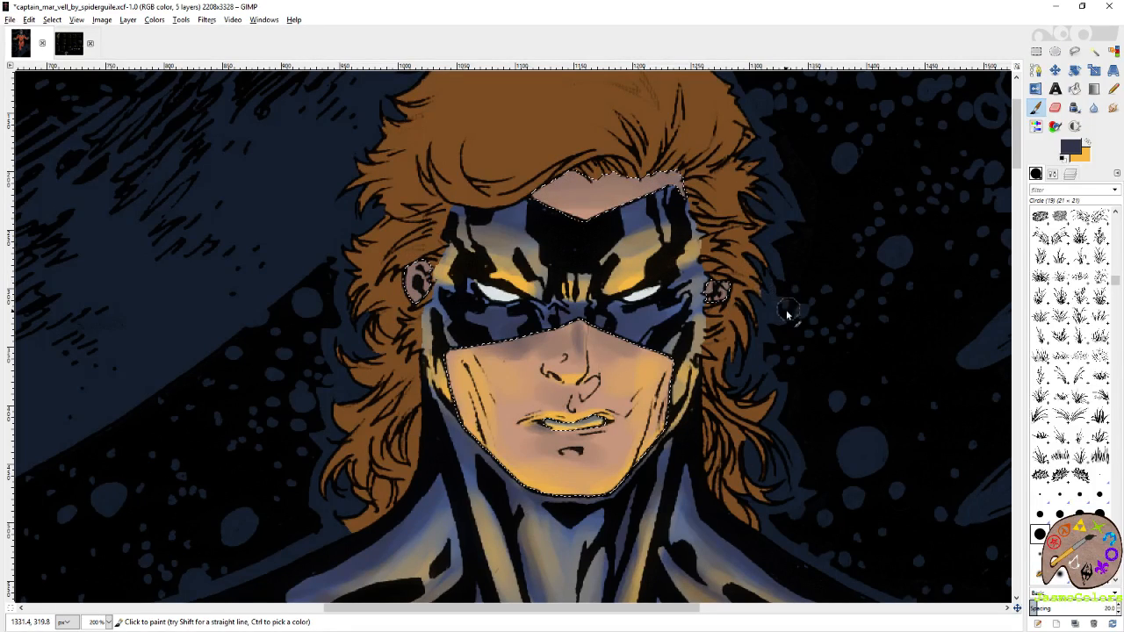
{"action": "left_click_drag", "start_coordinate": [734, 295], "coordinate": [709, 292]}
{"action": "key", "text": "ctrl+z"}
Deepen the dark blue shading on the nose and above the upper lip with the Circle (01) brush.
{"action": "left_click", "coordinate": [1099, 475]}
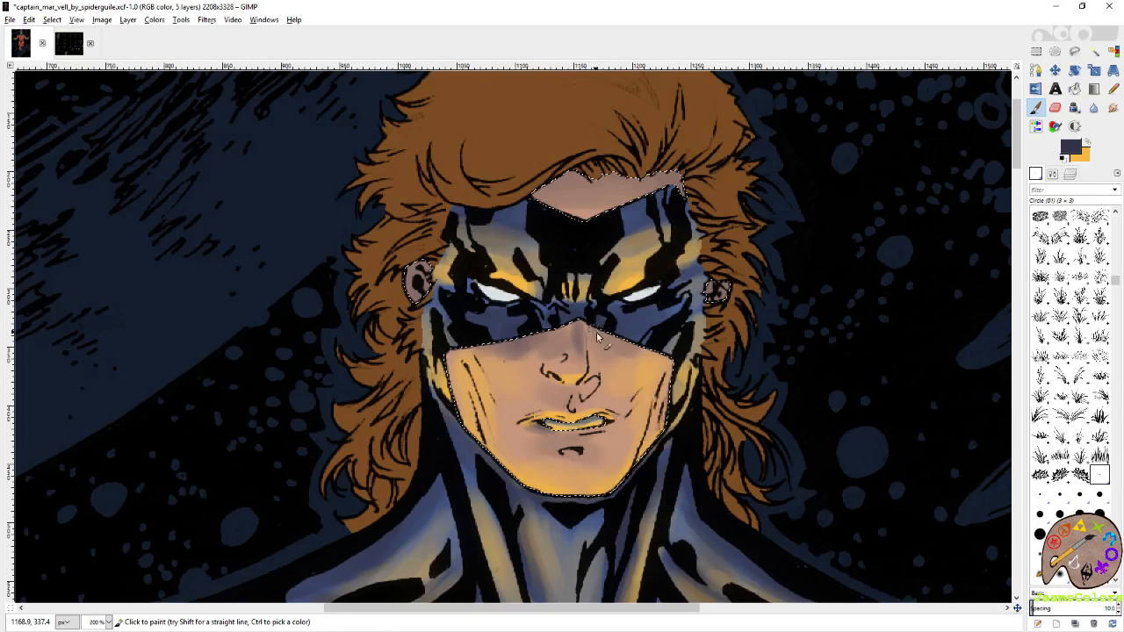
{"action": "left_click_drag", "start_coordinate": [580, 325], "coordinate": [579, 358]}
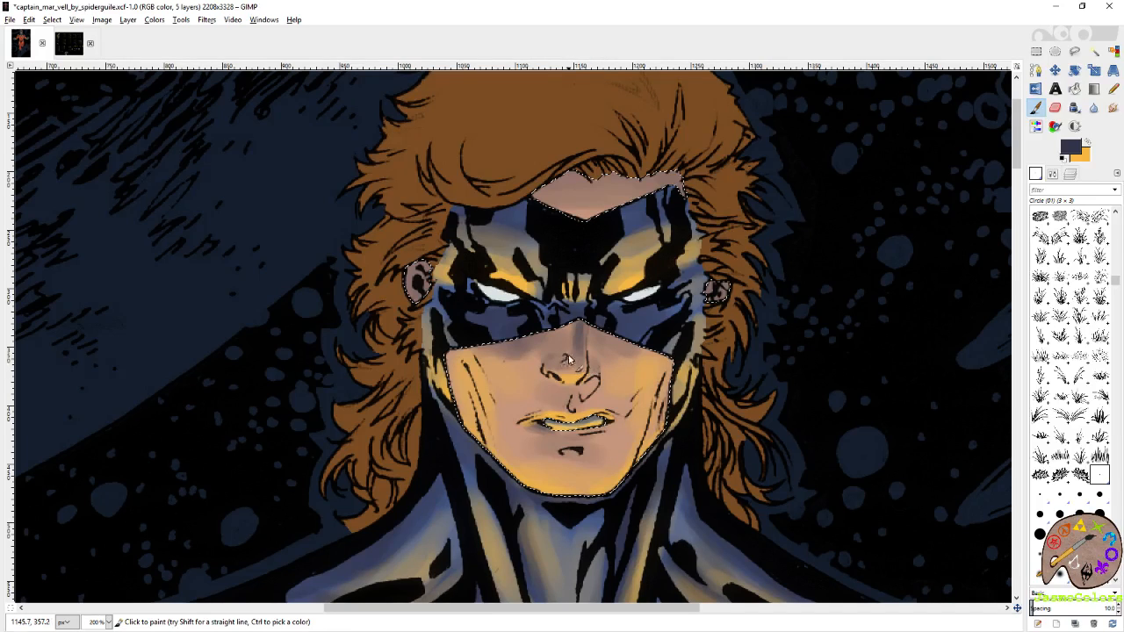
{"action": "mouse_move", "coordinate": [569, 353]}
{"action": "left_mouse_down"}
{"action": "mouse_move", "coordinate": [564, 318]}
{"action": "mouse_move", "coordinate": [571, 350]}
{"action": "left_mouse_up"}
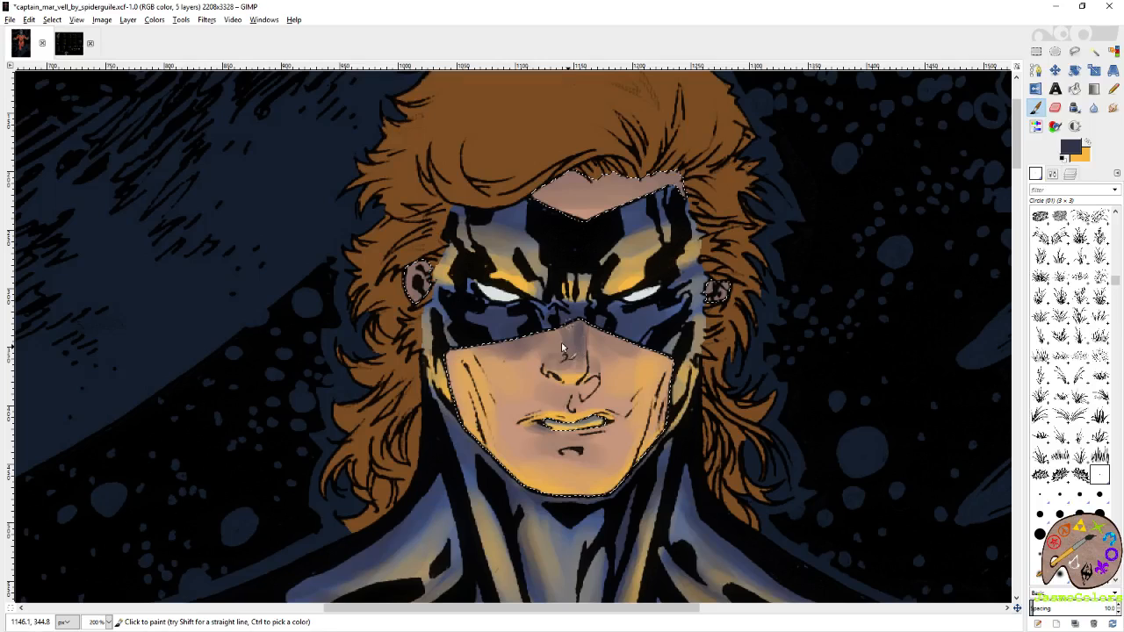
{"action": "mouse_move", "coordinate": [569, 408]}
{"action": "left_mouse_down"}
{"action": "mouse_move", "coordinate": [607, 414]}
{"action": "mouse_move", "coordinate": [590, 400]}
{"action": "mouse_move", "coordinate": [551, 406]}
{"action": "left_mouse_up"}
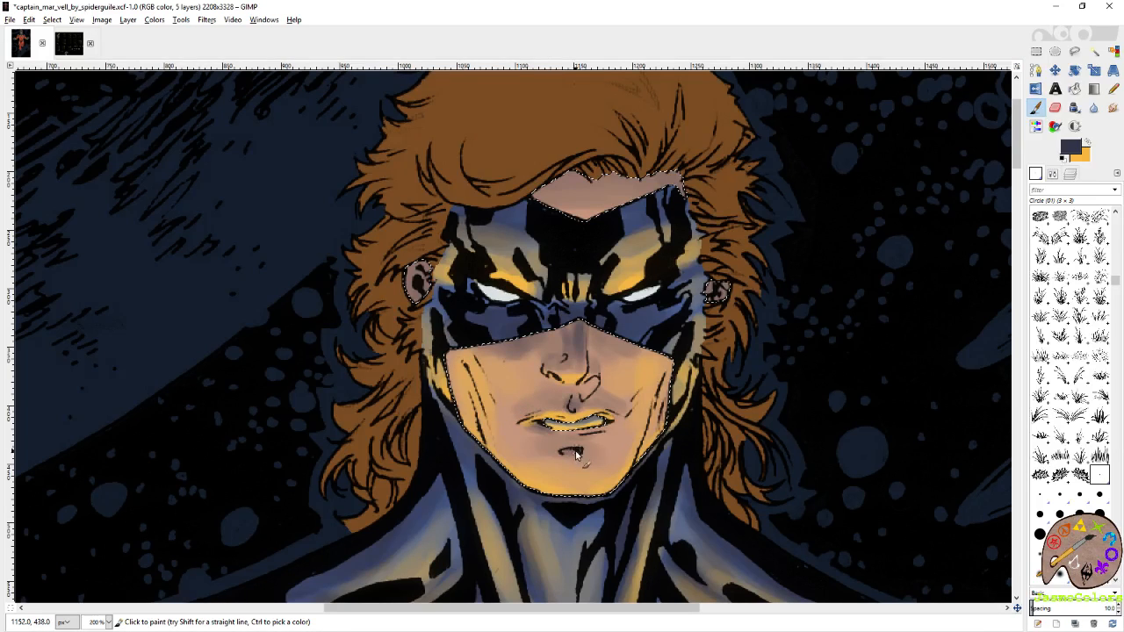
Brighten both cheeks in yellow with the Circle (19) brush and accent the nostril edges with the Circle (01) brush.
{"action": "key", "text": "shift+o"}
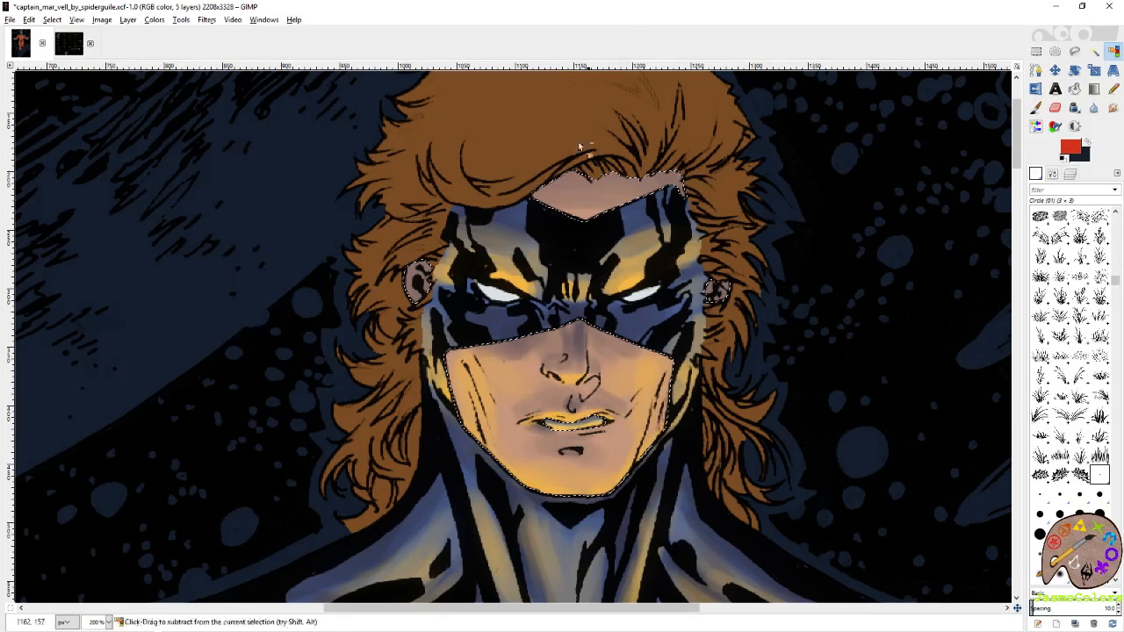
{"action": "scroll", "coordinate": [591, 145], "scroll_direction": "down", "scroll_amount": 5}
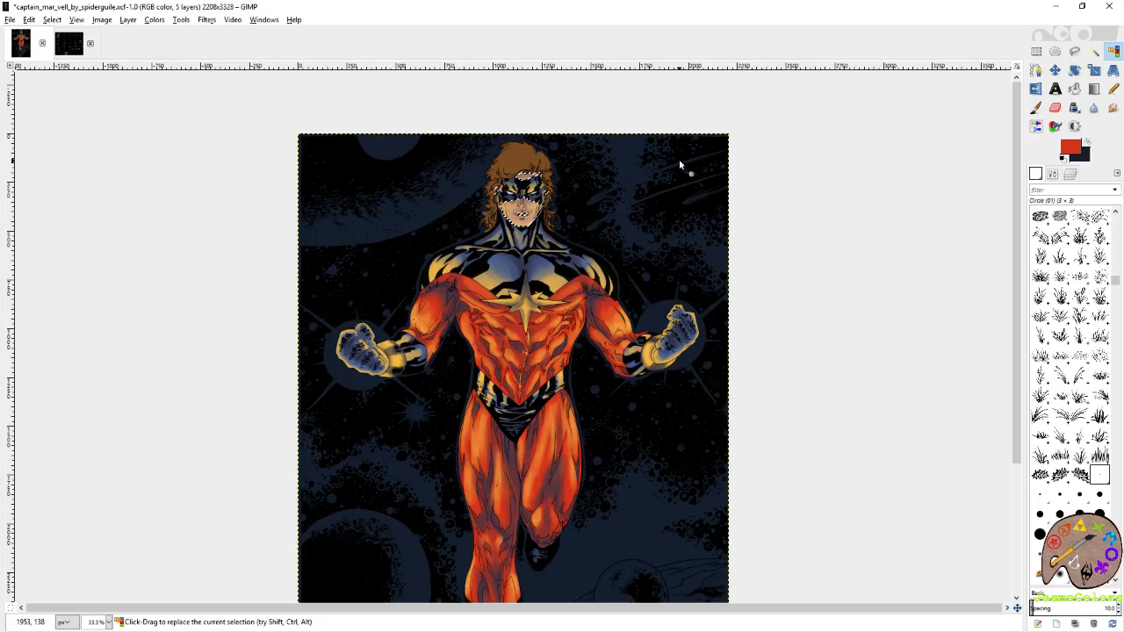
{"action": "key", "text": "1"}
{"action": "scroll", "coordinate": [513, 221], "scroll_direction": "up", "scroll_amount": 3}
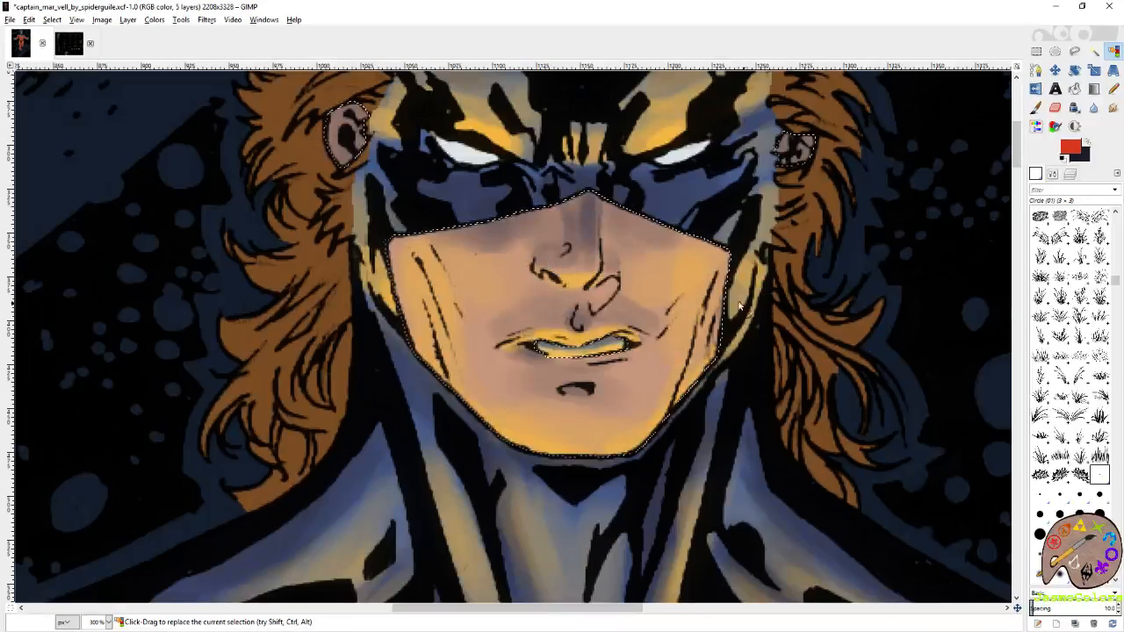
{"action": "key", "text": "p"}
{"action": "left_click", "coordinate": [1087, 142]}
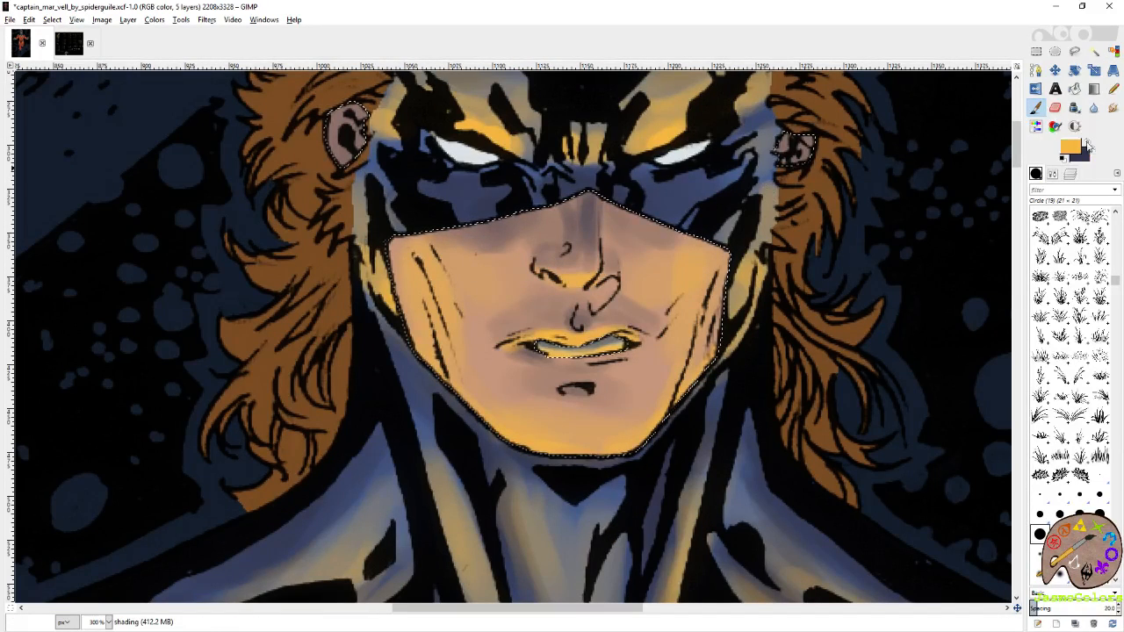
{"action": "mouse_move", "coordinate": [505, 261]}
{"action": "left_mouse_down"}
{"action": "mouse_move", "coordinate": [457, 260]}
{"action": "mouse_move", "coordinate": [483, 271]}
{"action": "mouse_move", "coordinate": [524, 250]}
{"action": "mouse_move", "coordinate": [443, 282]}
{"action": "mouse_move", "coordinate": [502, 296]}
{"action": "left_mouse_up"}
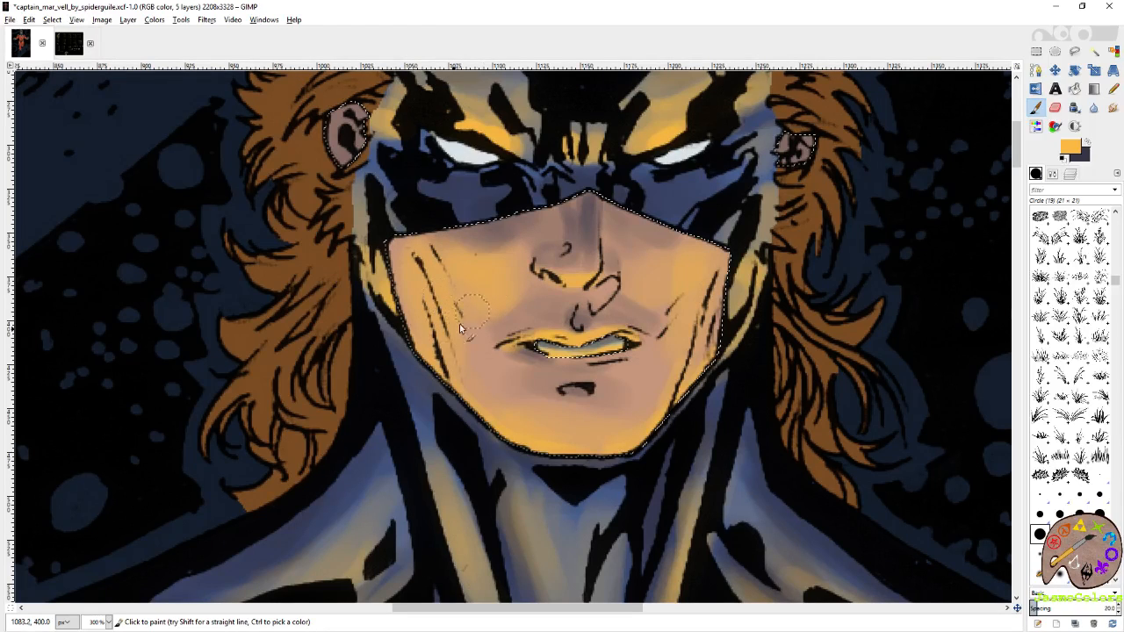
{"action": "mouse_move", "coordinate": [637, 279]}
{"action": "left_mouse_down"}
{"action": "mouse_move", "coordinate": [682, 250]}
{"action": "mouse_move", "coordinate": [648, 309]}
{"action": "left_mouse_up"}
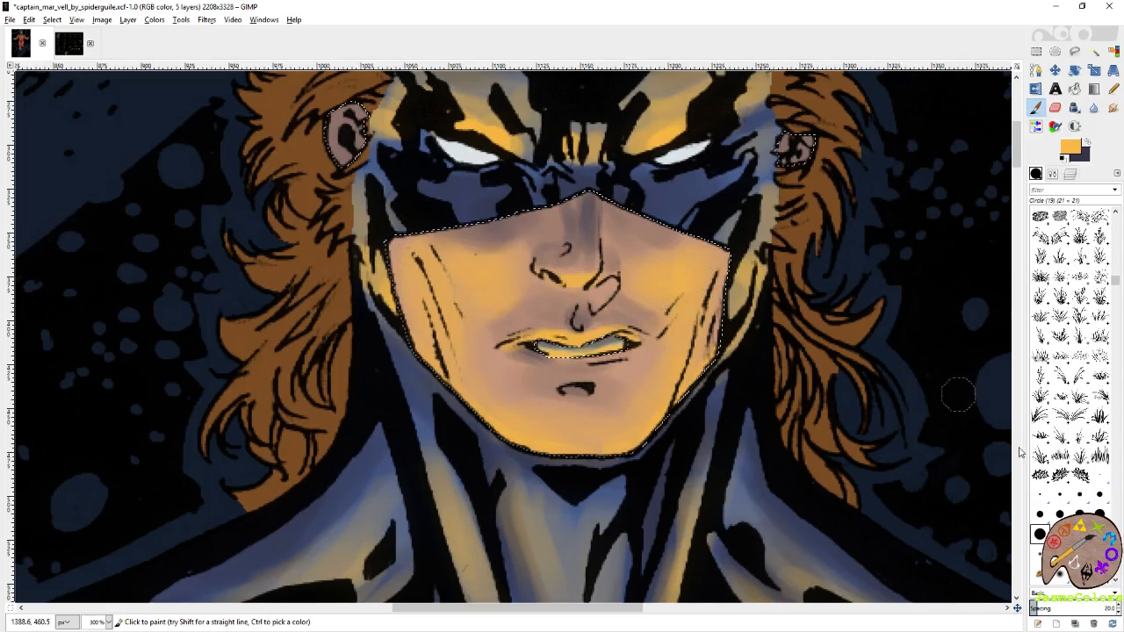
{"action": "left_click", "coordinate": [1100, 474]}
{"action": "left_click_drag", "start_coordinate": [537, 263], "coordinate": [549, 270]}
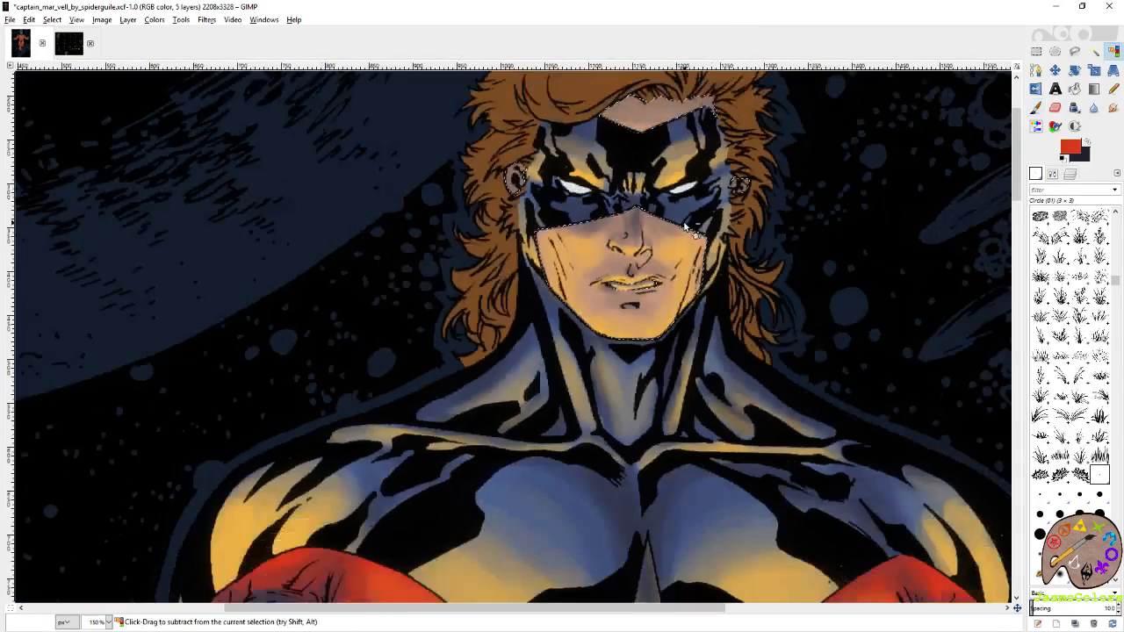
Clear the skin selection and save the image.
{"action": "scroll", "coordinate": [689, 223], "scroll_direction": "down", "scroll_amount": 4}
{"action": "key", "text": "r"}
{"action": "scroll", "coordinate": [813, 192], "scroll_direction": "down", "scroll_amount": 2}
{"action": "scroll", "coordinate": [813, 191], "scroll_direction": "up", "scroll_amount": 1}
{"action": "key", "text": "ctrl+s"}
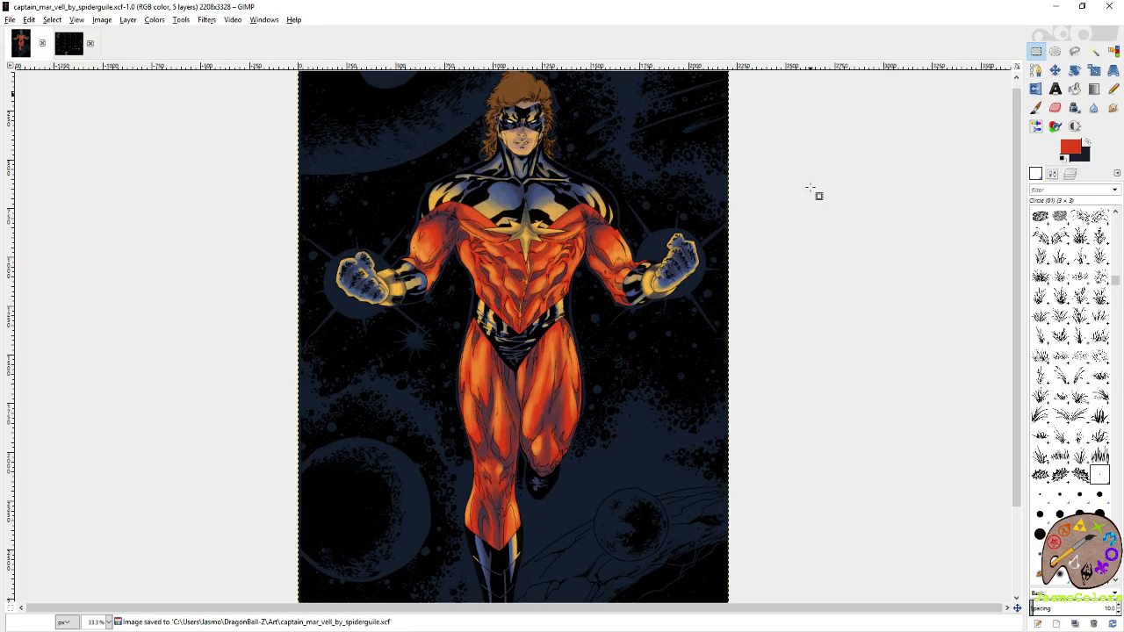
Select the skin by colour and deepen the dark blue shading above the upper lip with the Circle (01) brush.
{"action": "scroll", "coordinate": [528, 127], "scroll_direction": "up", "scroll_amount": 6}
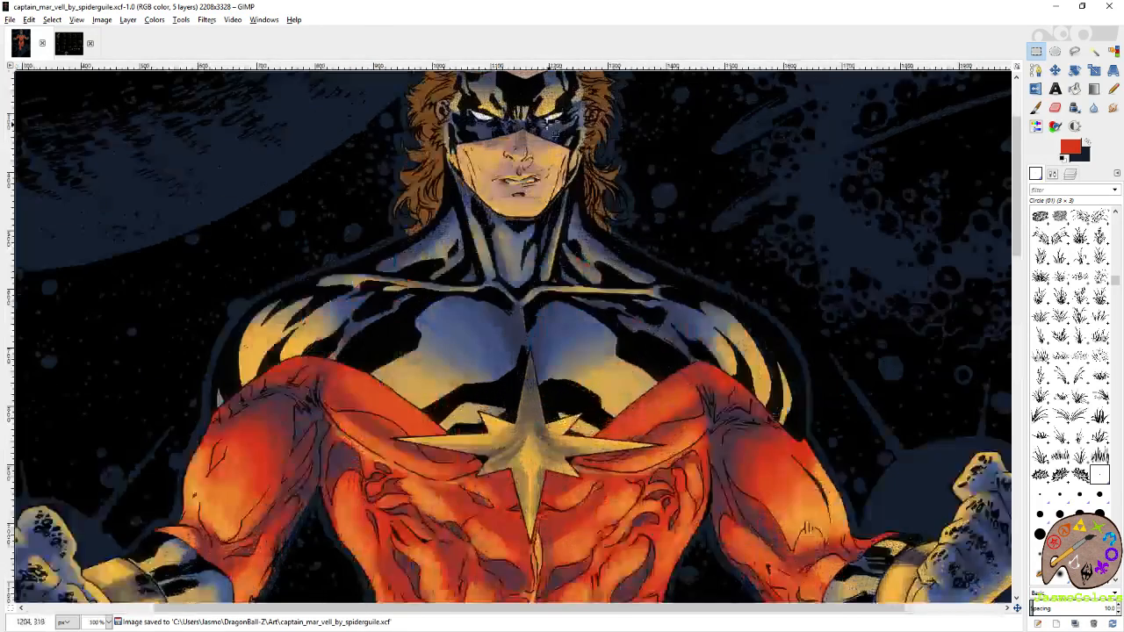
{"action": "key", "text": "shift+o"}
{"action": "left_click", "coordinate": [494, 263]}
{"action": "scroll", "coordinate": [494, 263], "scroll_direction": "up", "scroll_amount": 2}
{"action": "key", "text": "p"}
{"action": "left_click", "coordinate": [341, 243], "text": "ctrl"}
{"action": "left_click", "coordinate": [383, 316], "text": "ctrl"}
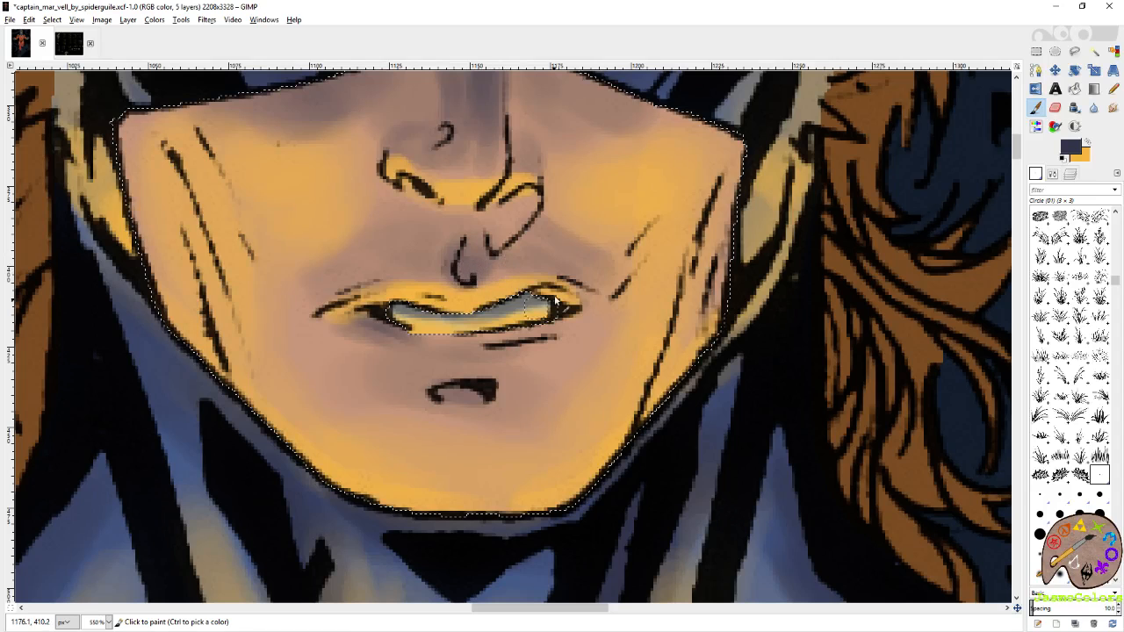
{"action": "left_click_drag", "start_coordinate": [479, 278], "coordinate": [351, 290]}
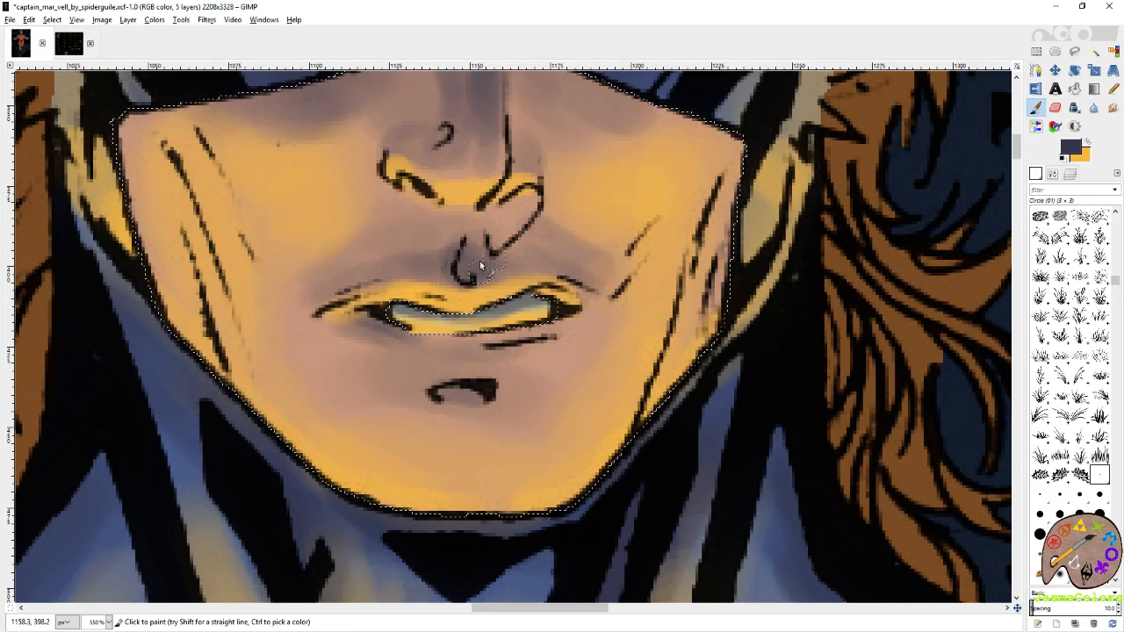
Highlight the groove below the nose in yellow and shade beneath the lower lip in dark blue.
{"action": "left_click", "coordinate": [443, 209], "text": "ctrl"}
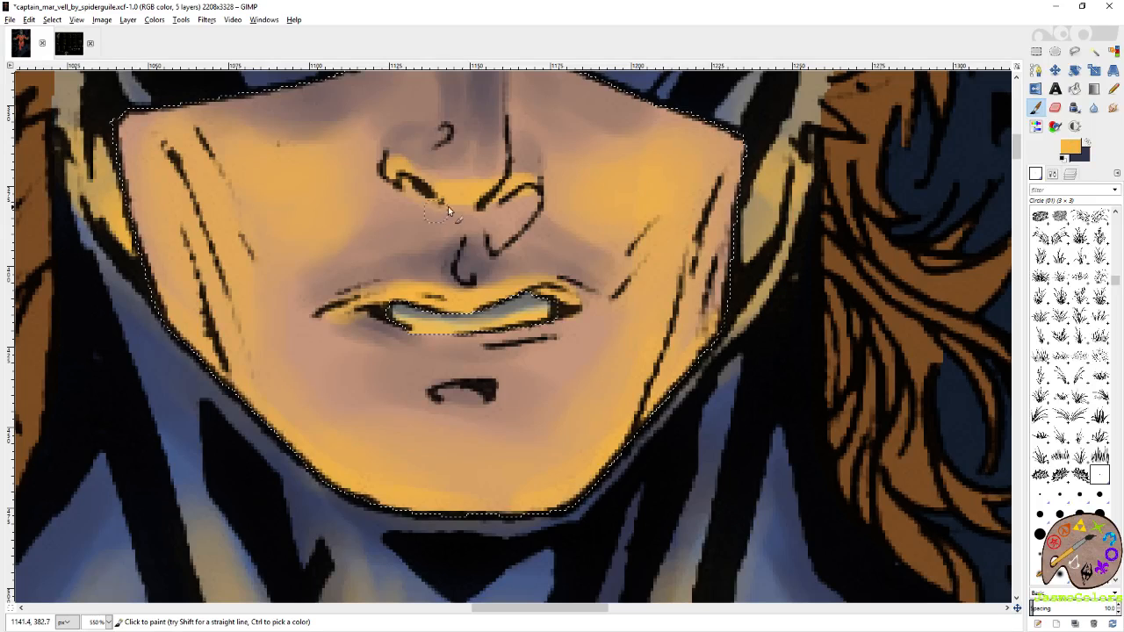
{"action": "mouse_move", "coordinate": [468, 211]}
{"action": "left_mouse_down"}
{"action": "mouse_move", "coordinate": [457, 219]}
{"action": "mouse_move", "coordinate": [501, 271]}
{"action": "left_mouse_up"}
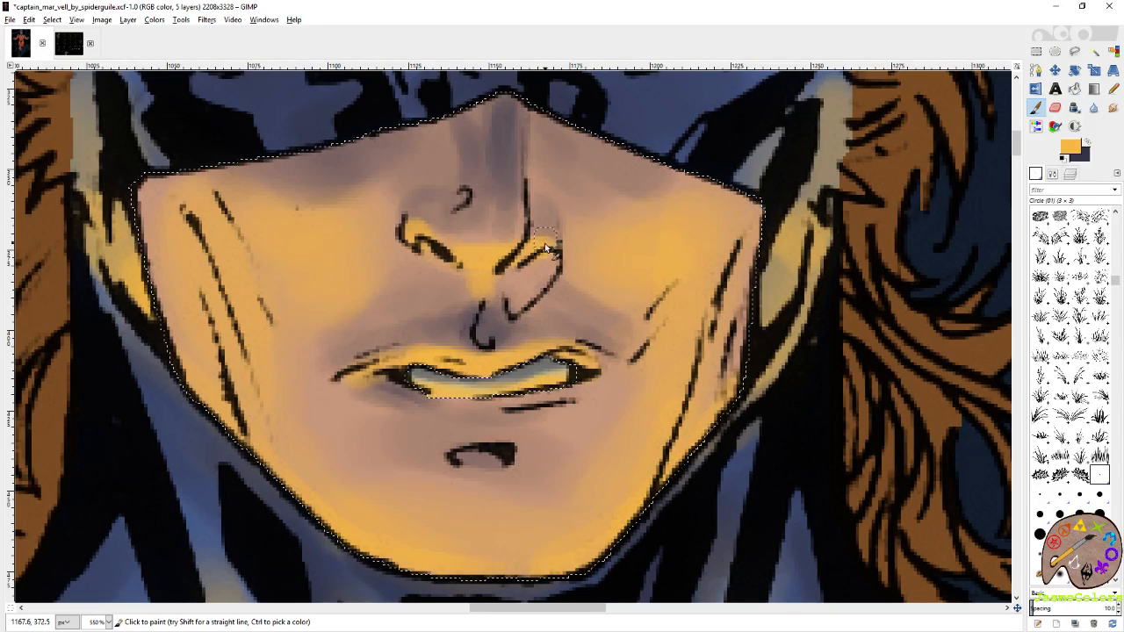
{"action": "left_click", "coordinate": [1087, 142]}
{"action": "left_click_drag", "start_coordinate": [484, 415], "coordinate": [574, 383]}
{"action": "mouse_move", "coordinate": [404, 390]}
{"action": "left_mouse_down"}
{"action": "mouse_move", "coordinate": [524, 398]}
{"action": "mouse_move", "coordinate": [436, 399]}
{"action": "left_mouse_up"}
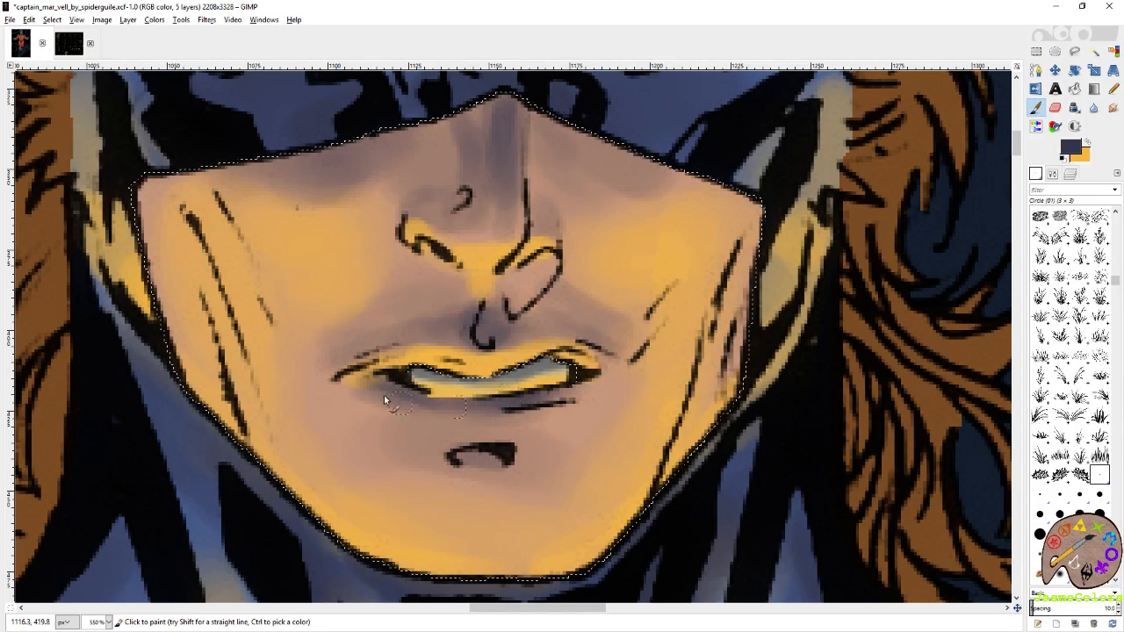
Paint yellow highlights just below the shadow under the lower lip.
{"action": "left_click", "coordinate": [1088, 142]}
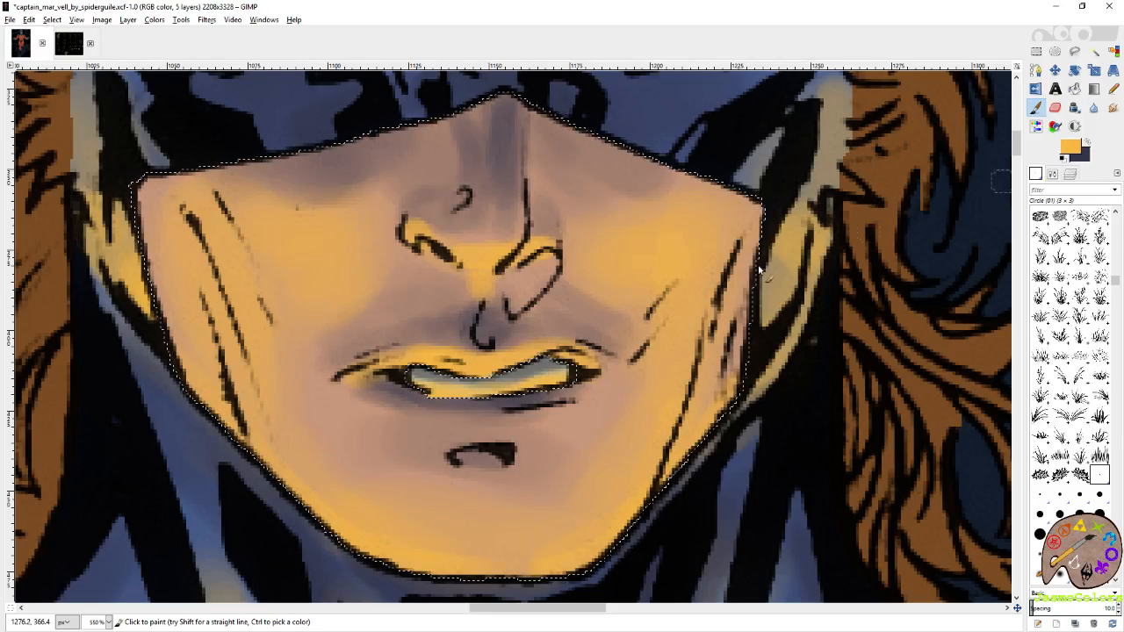
{"action": "left_click_drag", "start_coordinate": [482, 419], "coordinate": [583, 394]}
{"action": "left_click_drag", "start_coordinate": [395, 407], "coordinate": [562, 407]}
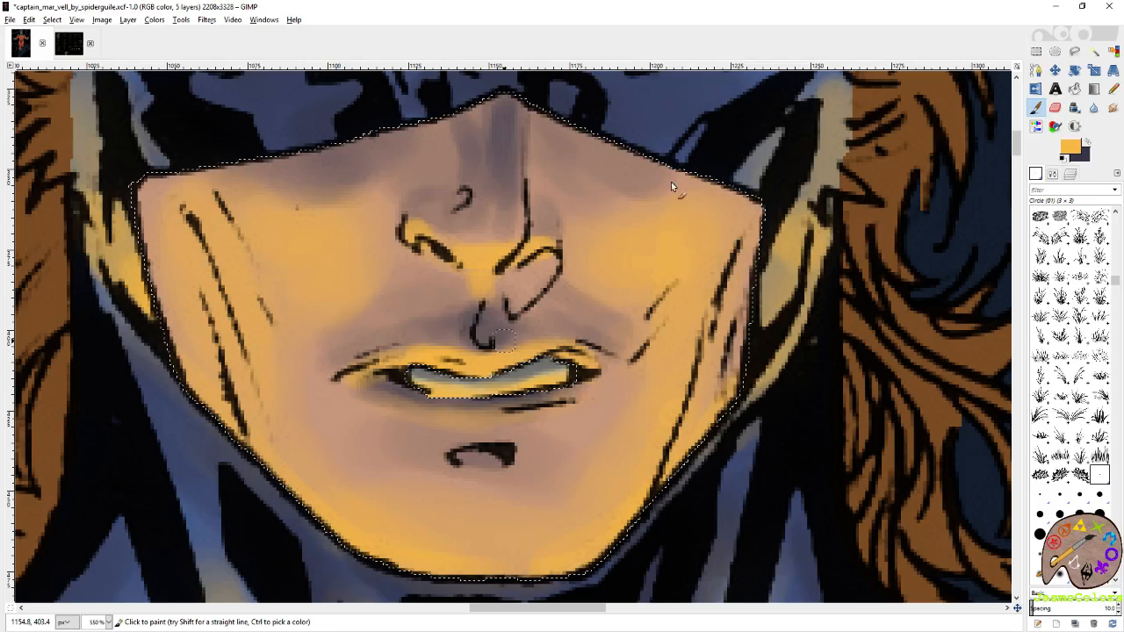
Clear the skin selection and save the image.
{"action": "left_click", "coordinate": [1036, 51]}
{"action": "scroll", "coordinate": [603, 290], "scroll_direction": "down", "scroll_amount": 2}
{"action": "scroll", "coordinate": [603, 290], "scroll_direction": "down", "scroll_amount": 4}
{"action": "left_click", "coordinate": [979, 109]}
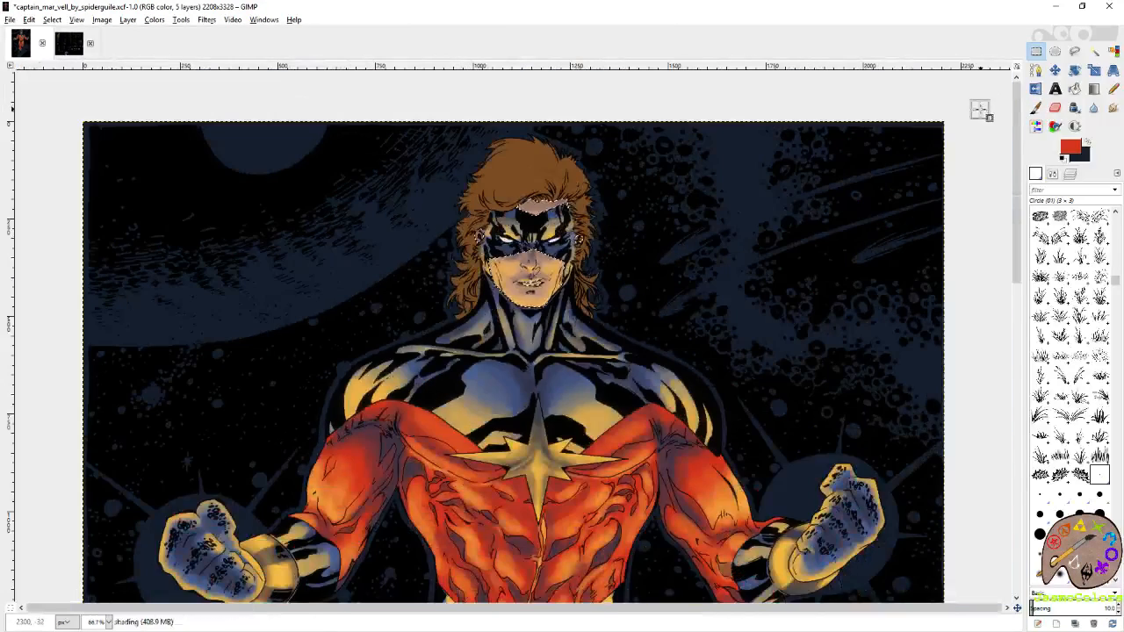
{"action": "scroll", "coordinate": [812, 231], "scroll_direction": "down", "scroll_amount": 3}
{"action": "key", "text": "ctrl+s"}
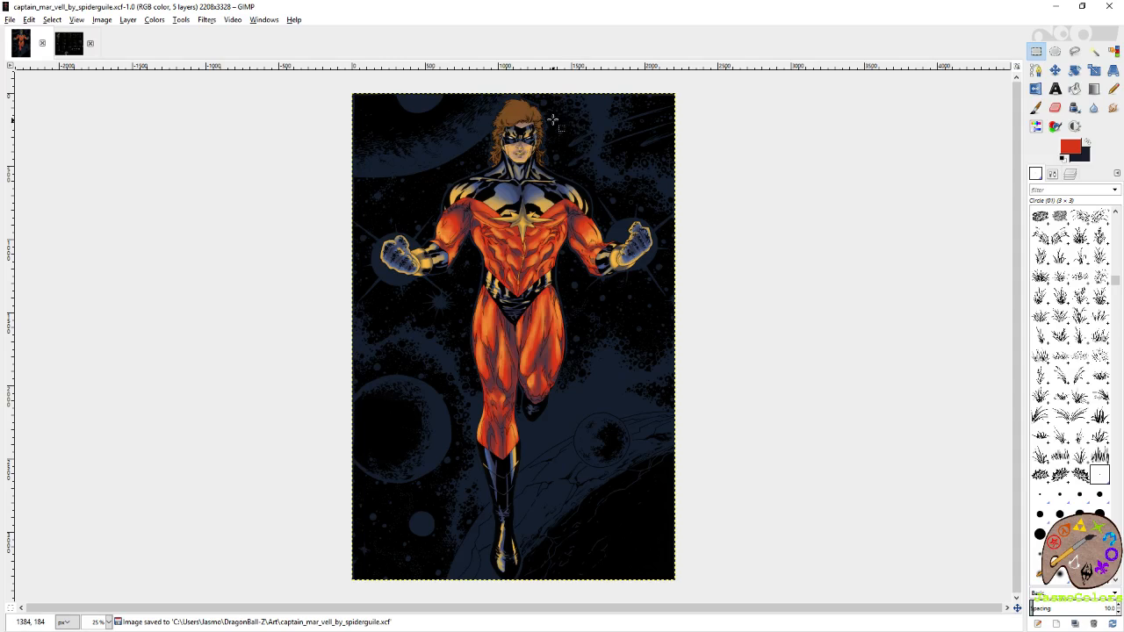
Select the brown hair by colour on the flats layer and make the shading layer active.
{"action": "scroll", "coordinate": [556, 120], "scroll_direction": "up", "scroll_amount": 3}
{"action": "left_click", "coordinate": [1071, 173]}
{"action": "left_click", "coordinate": [1106, 303]}
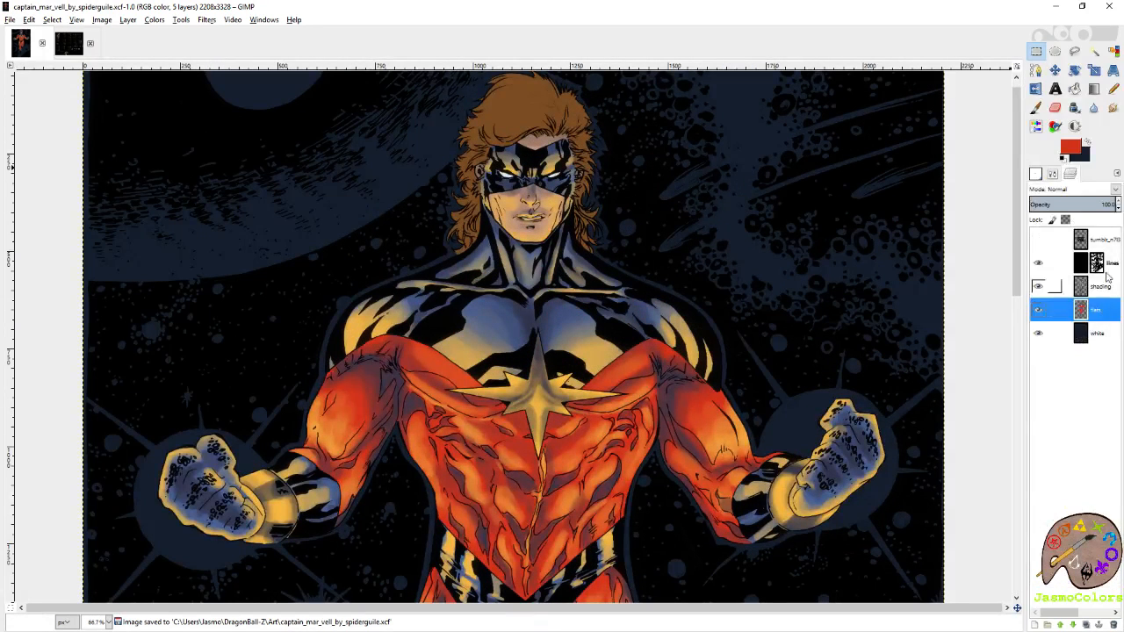
{"action": "left_click", "coordinate": [1112, 51]}
{"action": "left_click", "coordinate": [551, 120]}
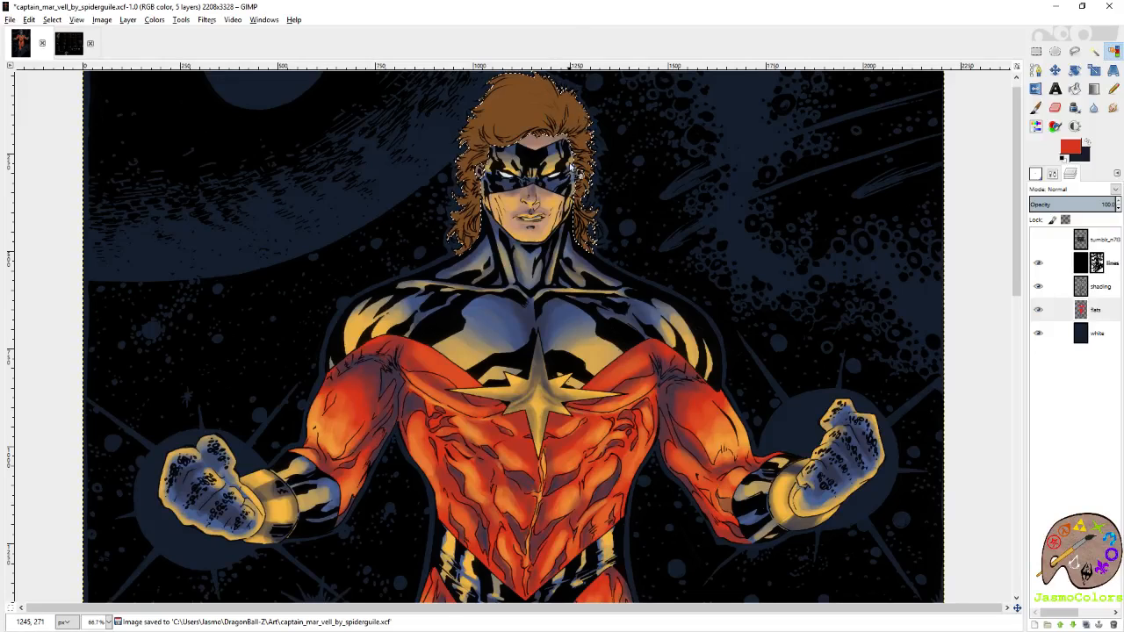
{"action": "scroll", "coordinate": [536, 123], "scroll_direction": "up", "scroll_amount": 3}
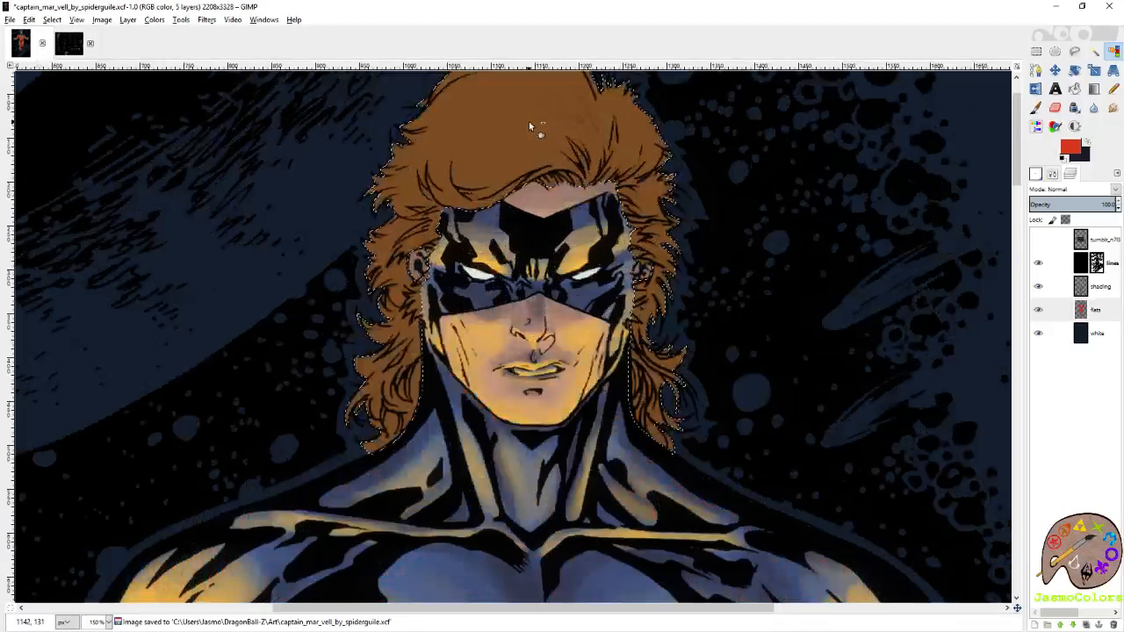
{"action": "left_click", "coordinate": [1097, 286]}
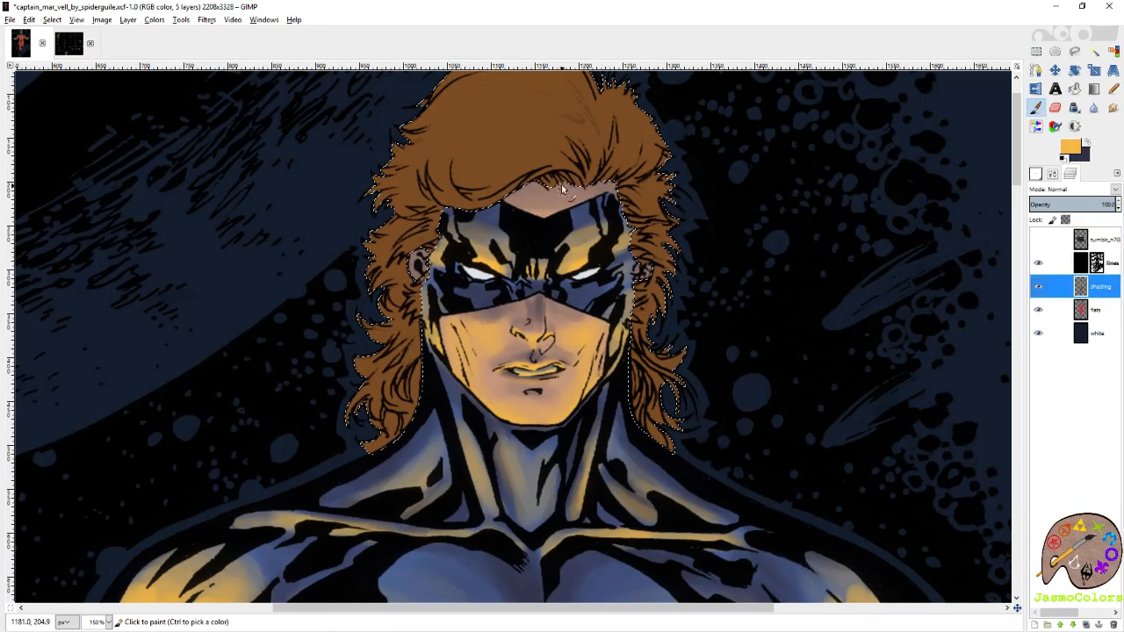
Paint yellow highlights along the fringe and both side locks of the hair, switching to the Circle (19) brush.
{"action": "left_click_drag", "start_coordinate": [451, 204], "coordinate": [495, 202]}
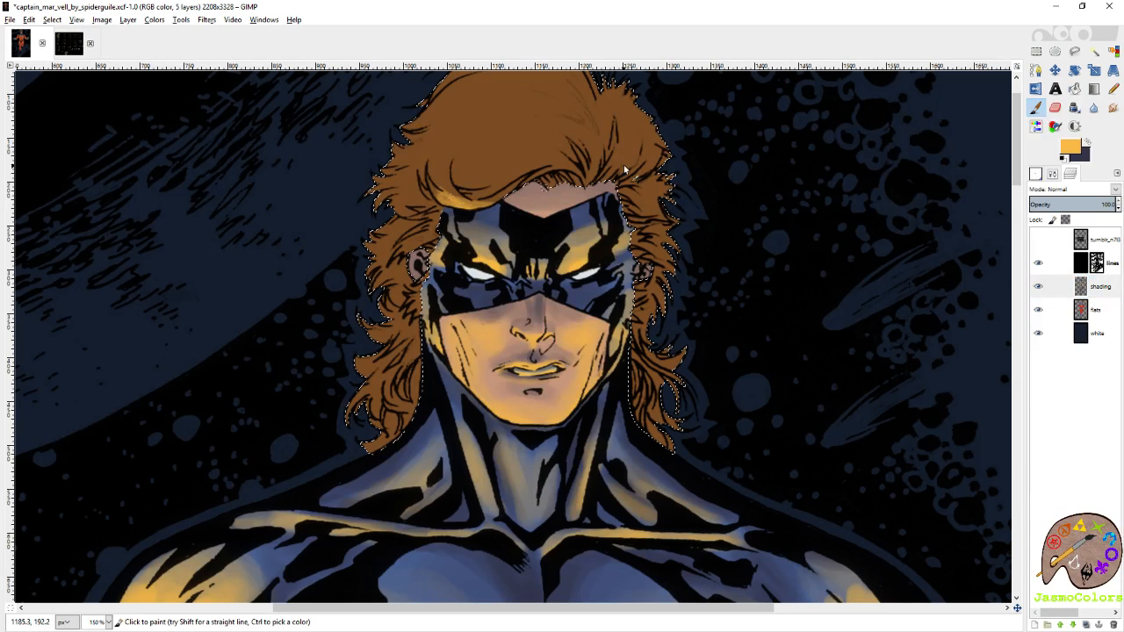
{"action": "left_click", "coordinate": [1035, 176]}
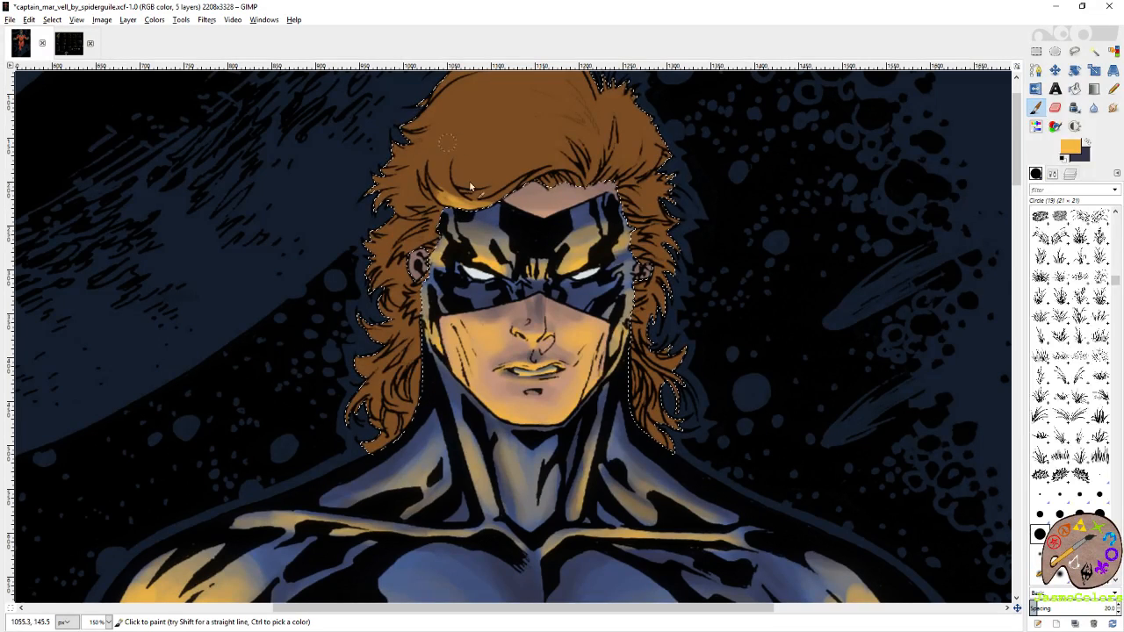
{"action": "left_click_drag", "start_coordinate": [474, 204], "coordinate": [511, 185]}
{"action": "mouse_move", "coordinate": [658, 345]}
{"action": "left_mouse_down"}
{"action": "mouse_move", "coordinate": [675, 384]}
{"action": "mouse_move", "coordinate": [658, 399]}
{"action": "mouse_move", "coordinate": [680, 414]}
{"action": "left_mouse_up"}
{"action": "mouse_move", "coordinate": [649, 303]}
{"action": "left_mouse_down"}
{"action": "mouse_move", "coordinate": [660, 259]}
{"action": "mouse_move", "coordinate": [637, 202]}
{"action": "mouse_move", "coordinate": [637, 154]}
{"action": "mouse_move", "coordinate": [592, 185]}
{"action": "mouse_move", "coordinate": [479, 175]}
{"action": "left_mouse_up"}
{"action": "mouse_move", "coordinate": [443, 220]}
{"action": "left_mouse_down"}
{"action": "mouse_move", "coordinate": [407, 247]}
{"action": "mouse_move", "coordinate": [399, 278]}
{"action": "mouse_move", "coordinate": [427, 297]}
{"action": "mouse_move", "coordinate": [407, 349]}
{"action": "mouse_move", "coordinate": [419, 426]}
{"action": "mouse_move", "coordinate": [407, 356]}
{"action": "mouse_move", "coordinate": [409, 415]}
{"action": "left_mouse_up"}
Extend the yellow highlights over the hair around the ear and neck and along the front fringe.
{"action": "scroll", "coordinate": [457, 398], "scroll_direction": "down", "scroll_amount": 4}
{"action": "scroll", "coordinate": [468, 274], "scroll_direction": "up", "scroll_amount": 5}
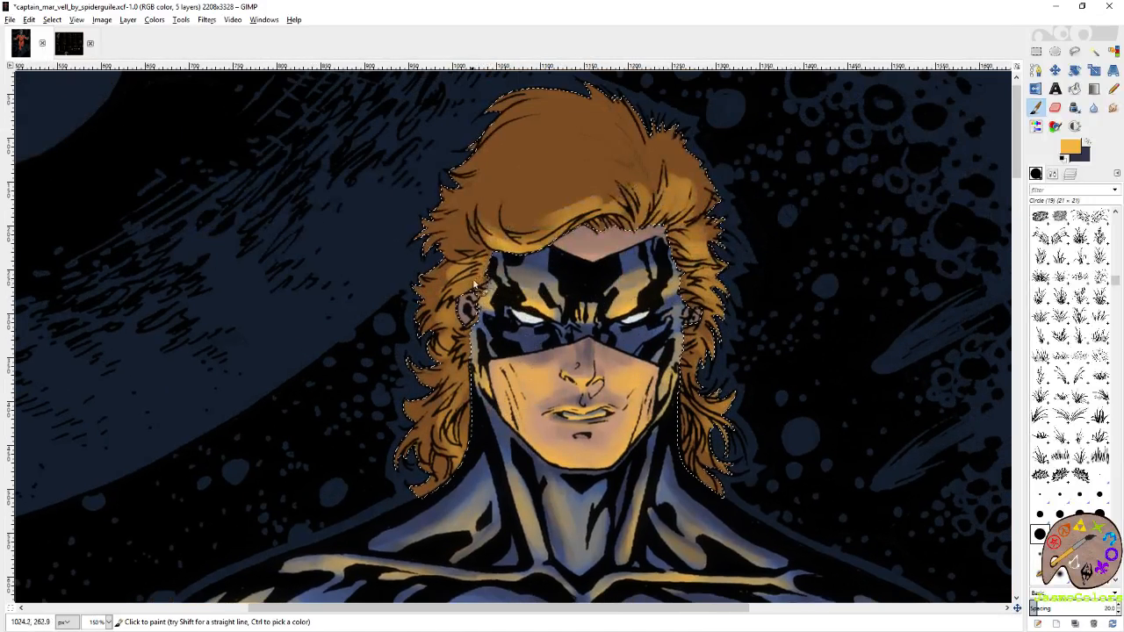
{"action": "mouse_move", "coordinate": [468, 274]}
{"action": "left_mouse_down"}
{"action": "mouse_move", "coordinate": [516, 250]}
{"action": "mouse_move", "coordinate": [445, 425]}
{"action": "left_mouse_up"}
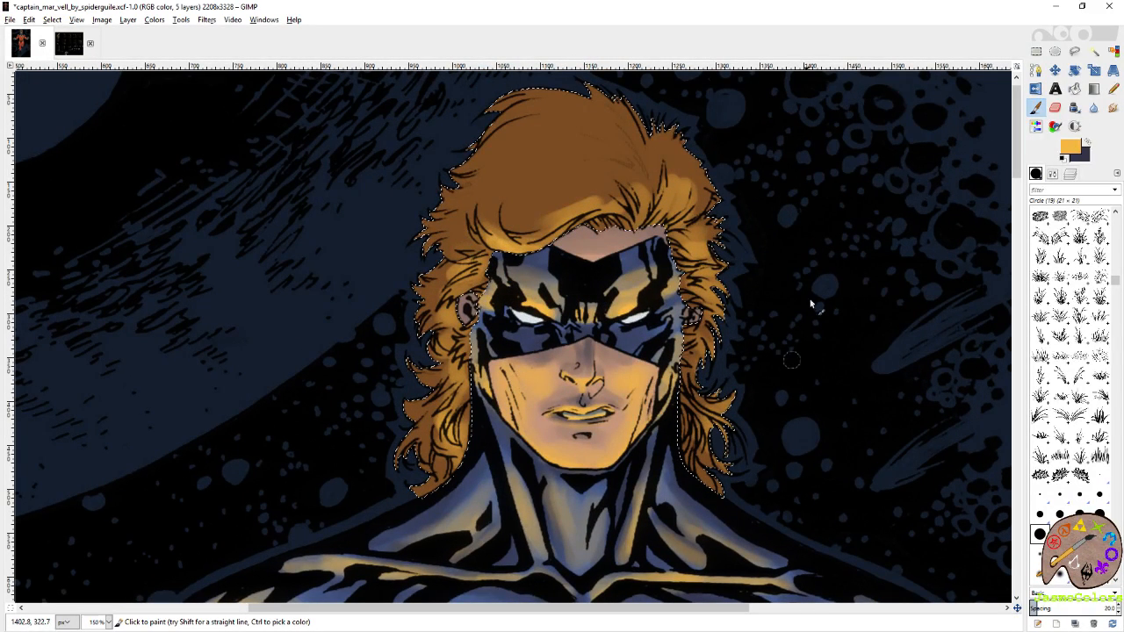
{"action": "mouse_move", "coordinate": [613, 221]}
{"action": "left_mouse_down"}
{"action": "mouse_move", "coordinate": [624, 221]}
{"action": "mouse_move", "coordinate": [573, 219]}
{"action": "left_mouse_up"}
Shade the crown, the outer edges and the lower tips of the hair in dark blue with the Circle (19) brush.
{"action": "key", "text": "x"}
{"action": "mouse_move", "coordinate": [603, 145]}
{"action": "left_mouse_down"}
{"action": "mouse_move", "coordinate": [639, 173]}
{"action": "mouse_move", "coordinate": [542, 106]}
{"action": "mouse_move", "coordinate": [600, 136]}
{"action": "left_mouse_up"}
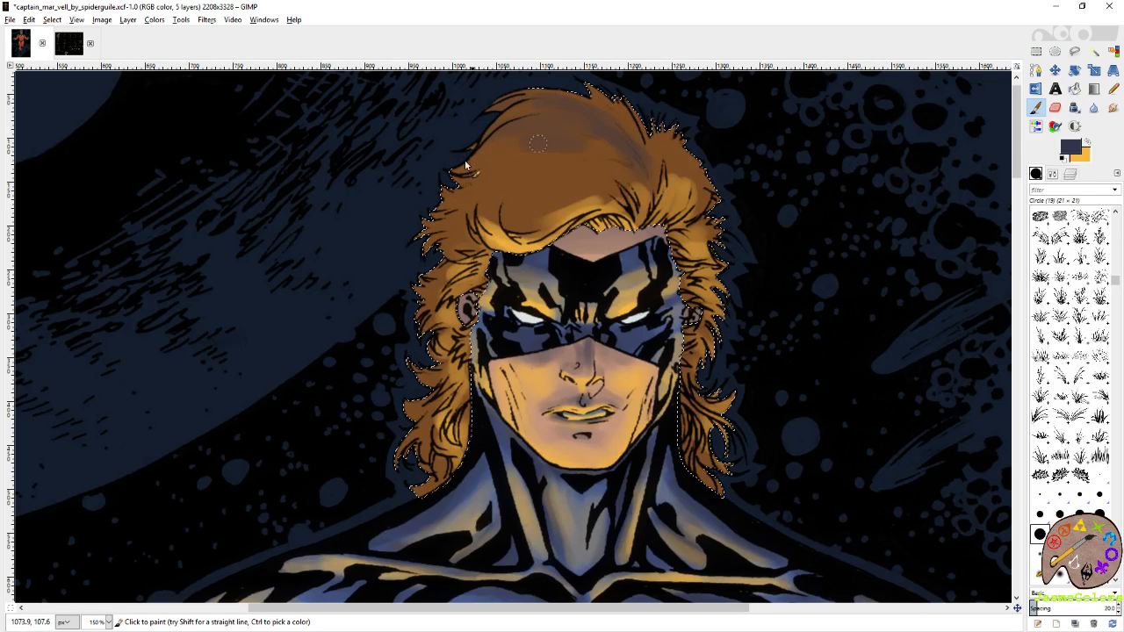
{"action": "left_click_drag", "start_coordinate": [449, 210], "coordinate": [446, 223]}
{"action": "mouse_move", "coordinate": [577, 115]}
{"action": "left_mouse_down"}
{"action": "mouse_move", "coordinate": [660, 154]}
{"action": "mouse_move", "coordinate": [665, 132]}
{"action": "mouse_move", "coordinate": [657, 145]}
{"action": "mouse_move", "coordinate": [697, 161]}
{"action": "mouse_move", "coordinate": [599, 117]}
{"action": "mouse_move", "coordinate": [605, 151]}
{"action": "left_mouse_up"}
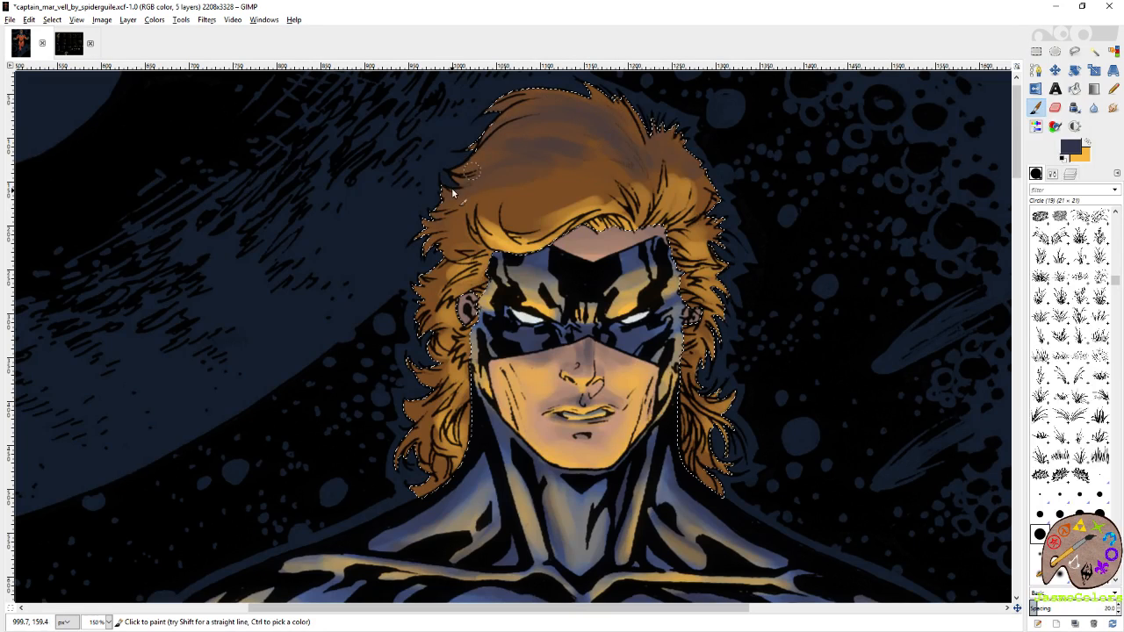
{"action": "mouse_move", "coordinate": [425, 233]}
{"action": "left_mouse_down"}
{"action": "mouse_move", "coordinate": [435, 281]}
{"action": "mouse_move", "coordinate": [404, 360]}
{"action": "mouse_move", "coordinate": [420, 390]}
{"action": "mouse_move", "coordinate": [401, 468]}
{"action": "left_mouse_up"}
{"action": "mouse_move", "coordinate": [726, 246]}
{"action": "left_mouse_down"}
{"action": "mouse_move", "coordinate": [714, 217]}
{"action": "mouse_move", "coordinate": [676, 263]}
{"action": "mouse_move", "coordinate": [693, 317]}
{"action": "mouse_move", "coordinate": [702, 464]}
{"action": "mouse_move", "coordinate": [720, 477]}
{"action": "left_mouse_up"}
{"action": "mouse_move", "coordinate": [464, 464]}
{"action": "left_mouse_down"}
{"action": "mouse_move", "coordinate": [412, 497]}
{"action": "mouse_move", "coordinate": [446, 486]}
{"action": "left_mouse_up"}
Brighten the lower side locks of the hair in yellow with the Circle (19) brush.
{"action": "left_click", "coordinate": [1087, 142]}
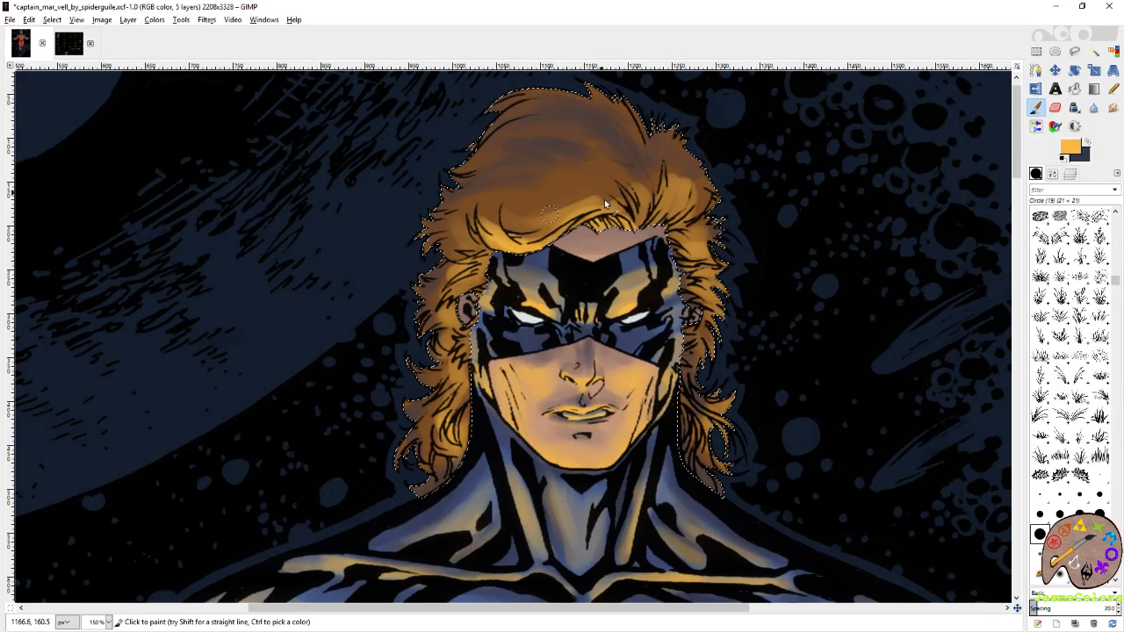
{"action": "left_click_drag", "start_coordinate": [701, 368], "coordinate": [725, 426]}
{"action": "mouse_move", "coordinate": [445, 421]}
{"action": "left_mouse_down"}
{"action": "mouse_move", "coordinate": [433, 461]}
{"action": "mouse_move", "coordinate": [443, 405]}
{"action": "left_mouse_up"}
{"action": "scroll", "coordinate": [448, 386], "scroll_direction": "down", "scroll_amount": 2}
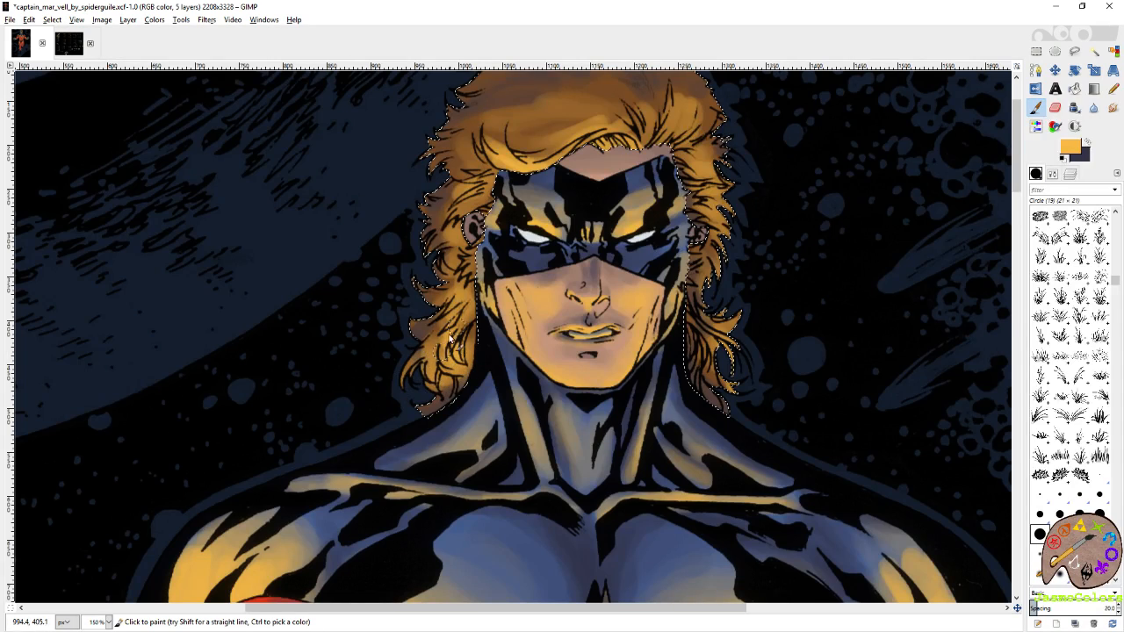
{"action": "left_click_drag", "start_coordinate": [609, 195], "coordinate": [575, 292]}
Add fine yellow strands to the front of the hair with the Circle (01) brush.
{"action": "left_click", "coordinate": [1099, 474]}
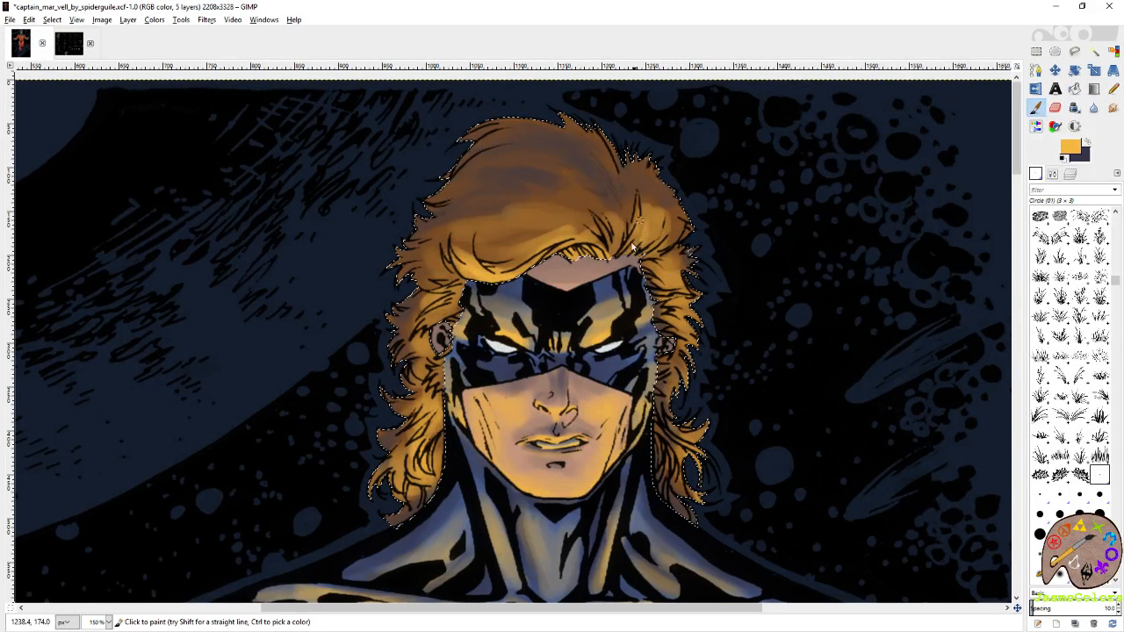
{"action": "left_click_drag", "start_coordinate": [669, 235], "coordinate": [639, 257]}
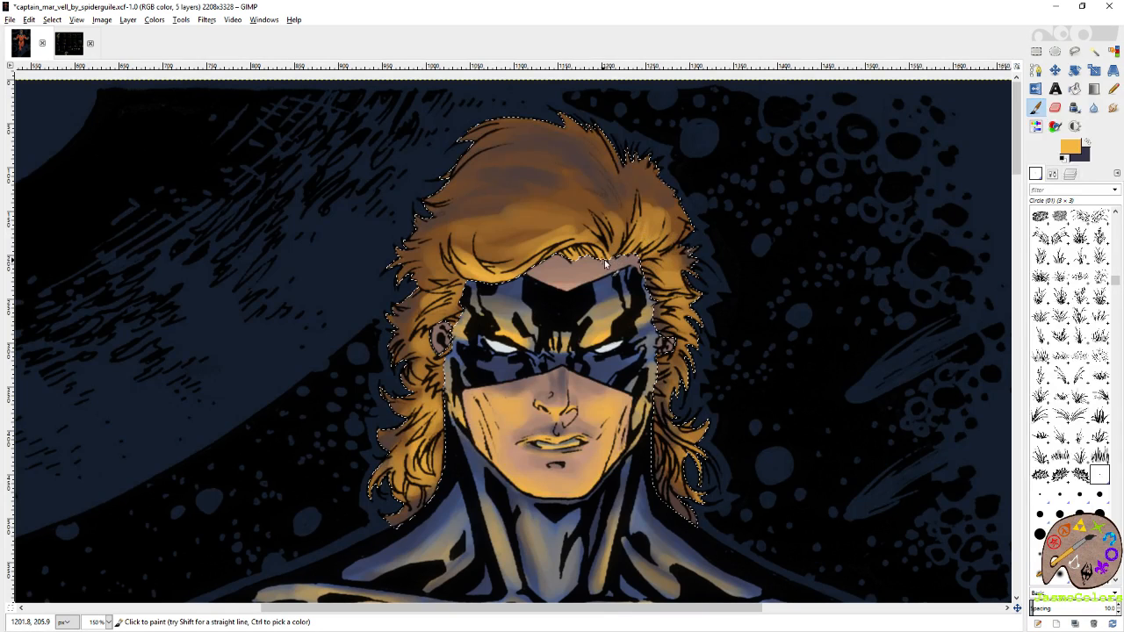
{"action": "left_click_drag", "start_coordinate": [595, 224], "coordinate": [610, 241]}
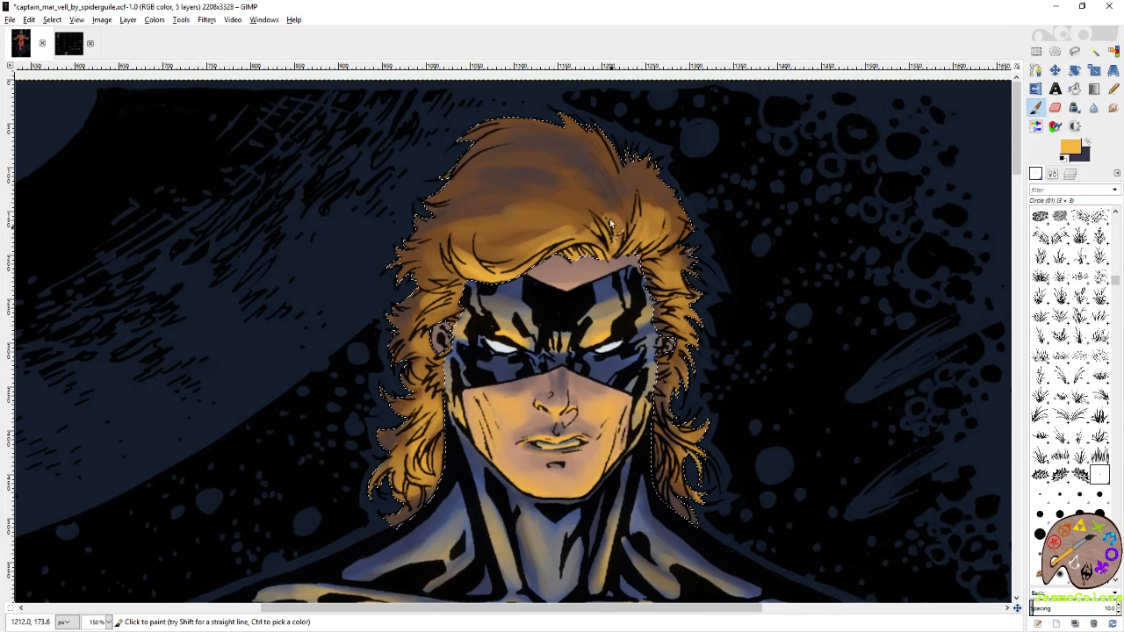
Paint fine dark blue strands along the hair's parting, crown and side locks with the Circle (01) brush.
{"action": "key", "text": "x"}
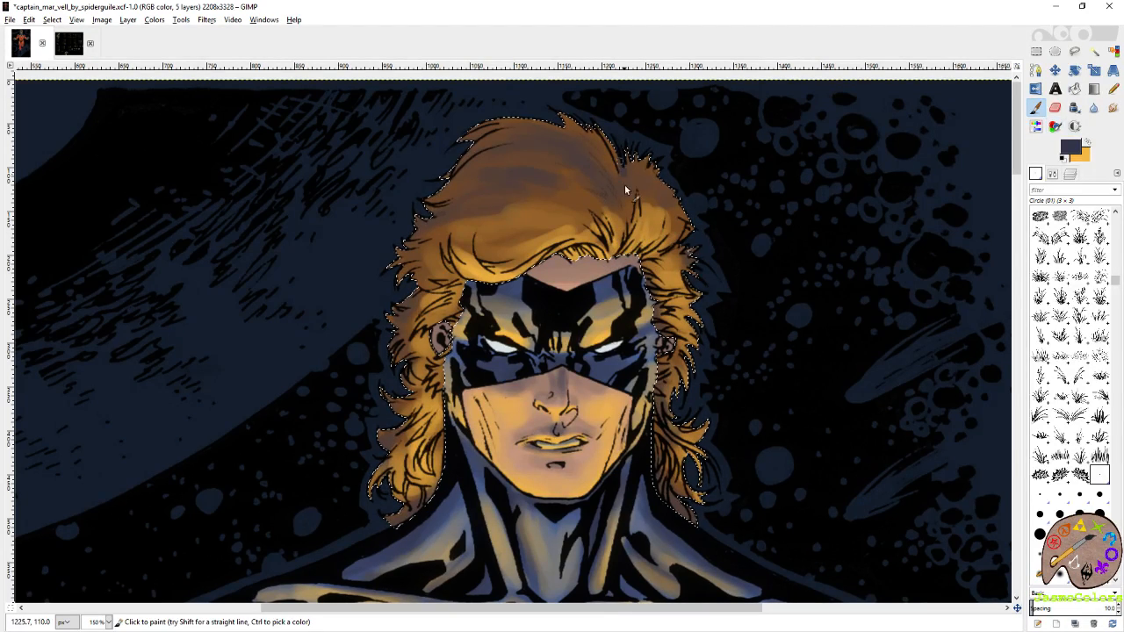
{"action": "left_click_drag", "start_coordinate": [623, 179], "coordinate": [625, 209]}
{"action": "left_click_drag", "start_coordinate": [602, 149], "coordinate": [617, 180]}
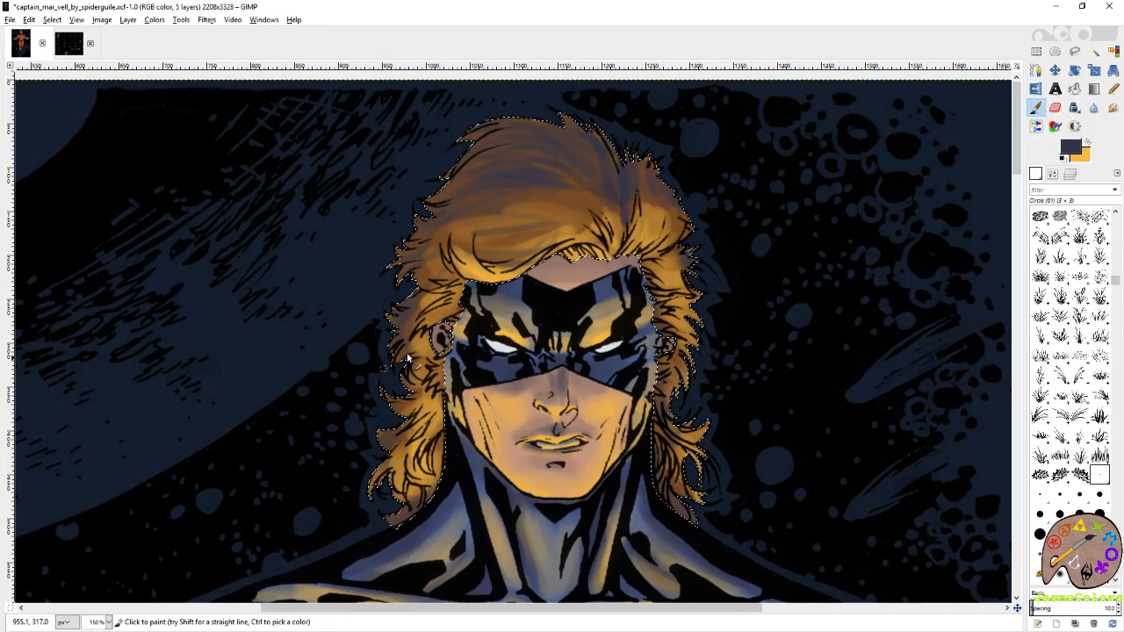
{"action": "scroll", "coordinate": [430, 346], "scroll_direction": "down", "scroll_amount": 3}
{"action": "scroll", "coordinate": [430, 347], "scroll_direction": "left", "scroll_amount": 3}
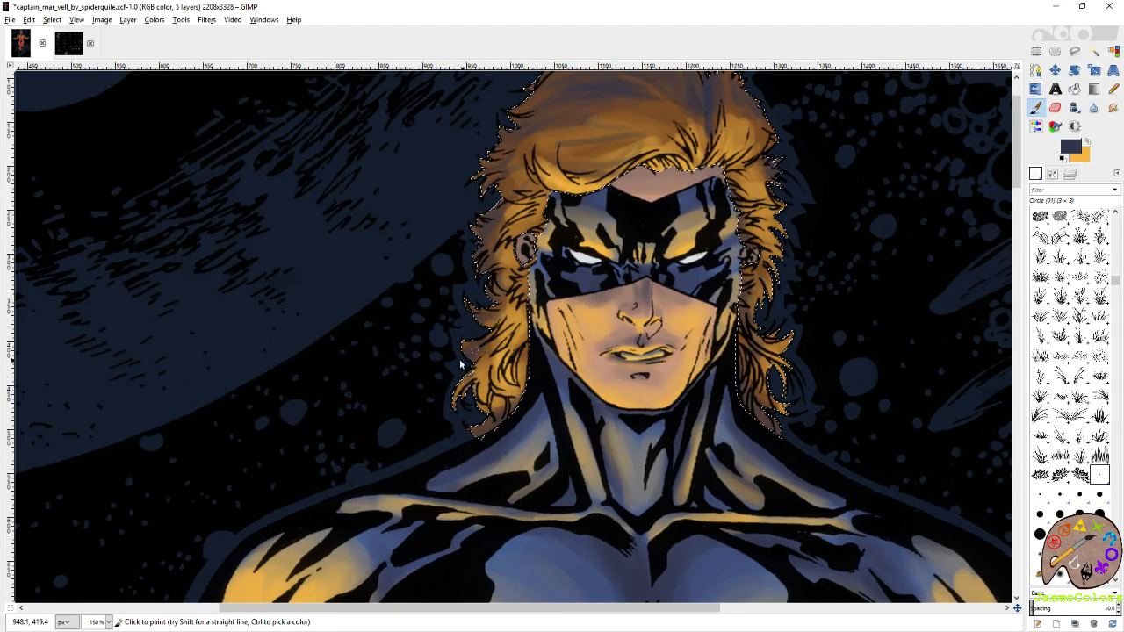
{"action": "left_click_drag", "start_coordinate": [527, 358], "coordinate": [524, 379]}
{"action": "mouse_move", "coordinate": [756, 341]}
{"action": "left_mouse_down"}
{"action": "mouse_move", "coordinate": [720, 378]}
{"action": "mouse_move", "coordinate": [710, 450]}
{"action": "left_mouse_up"}
Smudge the shading on the crown of the hair with a Charfades Ultimate Grass brush.
{"action": "key", "text": "s"}
{"action": "left_click", "coordinate": [1040, 474]}
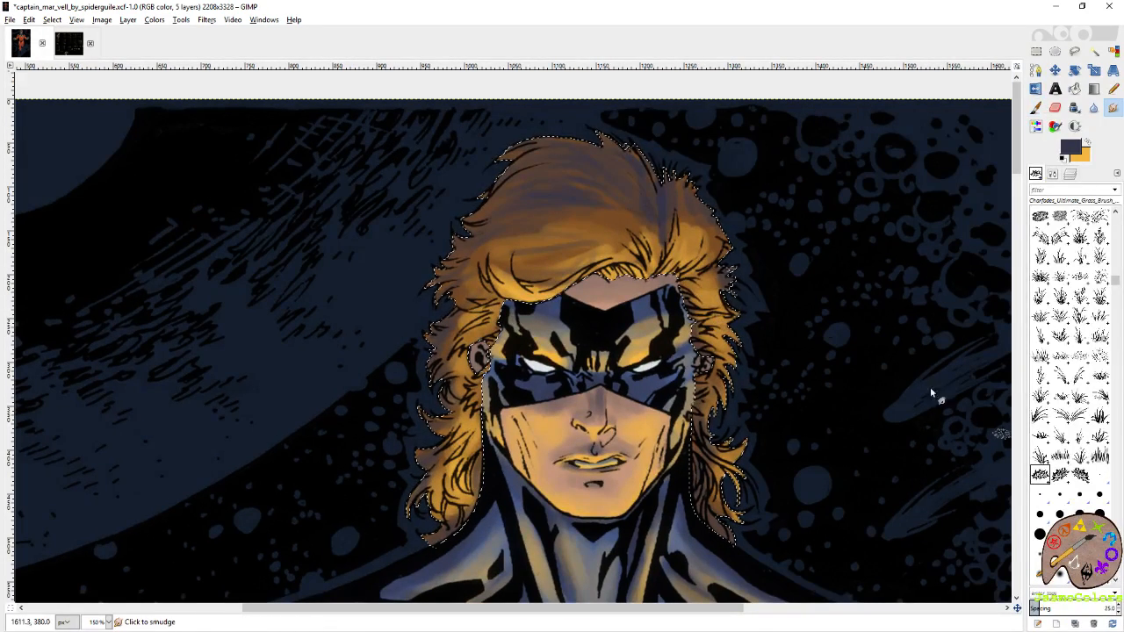
{"action": "left_click_drag", "start_coordinate": [566, 176], "coordinate": [628, 215]}
Save the image and smudge the shading on the crown and front of the hair with the Circle (03) brush.
{"action": "left_click", "coordinate": [1042, 495]}
{"action": "key", "text": "ctrl+s"}
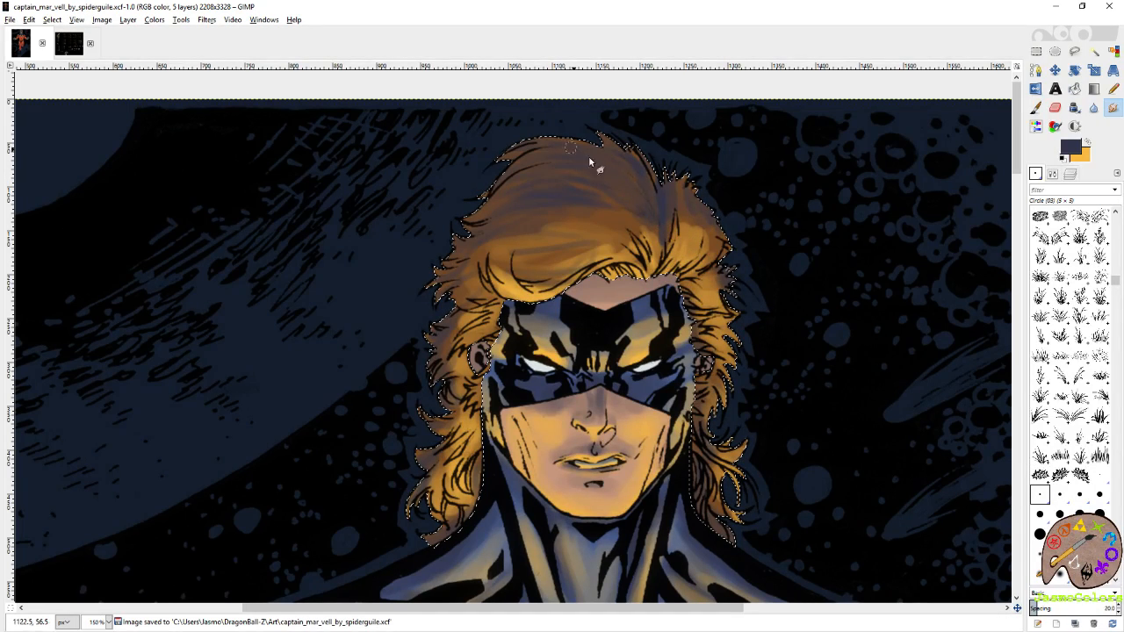
{"action": "left_click_drag", "start_coordinate": [653, 204], "coordinate": [592, 167]}
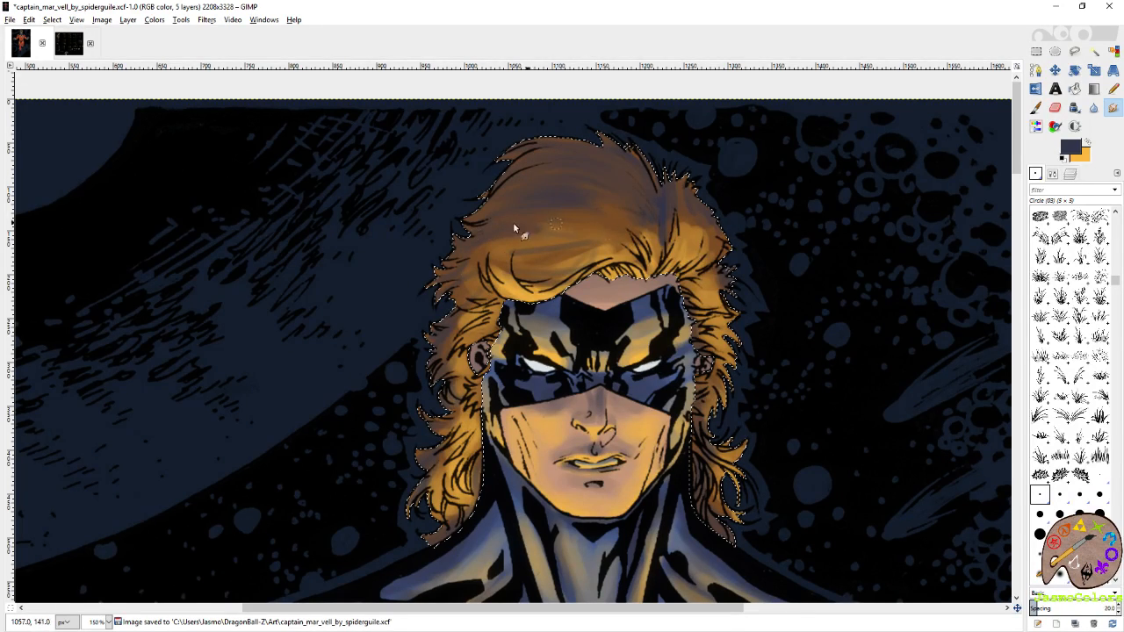
{"action": "mouse_move", "coordinate": [496, 281]}
{"action": "left_mouse_down"}
{"action": "mouse_move", "coordinate": [594, 214]}
{"action": "mouse_move", "coordinate": [487, 285]}
{"action": "left_mouse_up"}
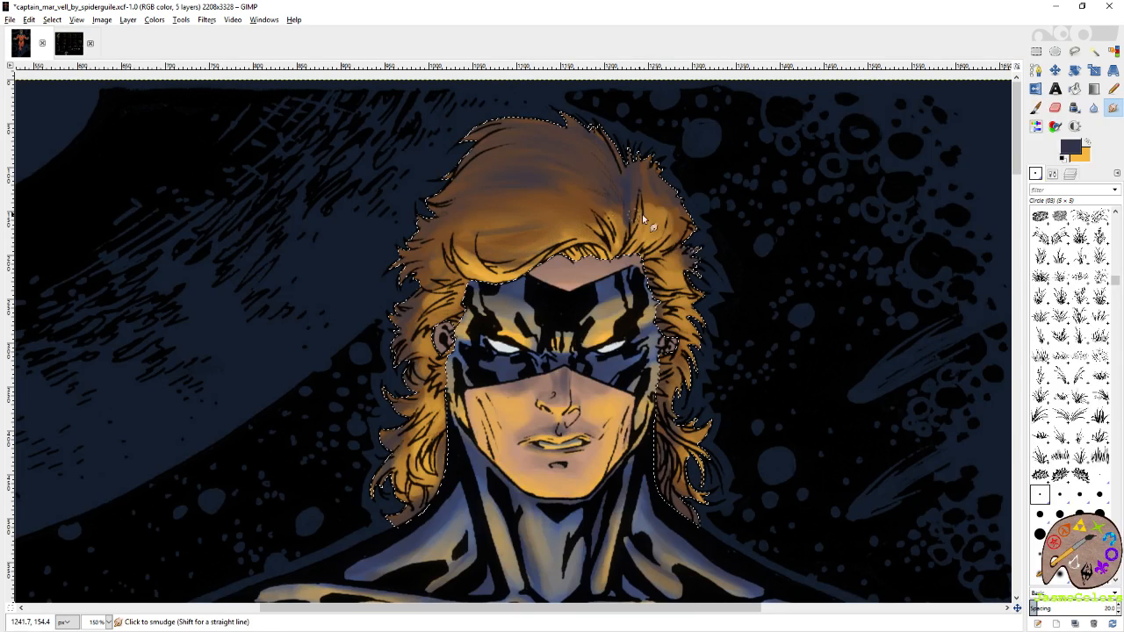
{"action": "mouse_move", "coordinate": [628, 232]}
{"action": "left_mouse_down"}
{"action": "mouse_move", "coordinate": [657, 196]}
{"action": "mouse_move", "coordinate": [658, 252]}
{"action": "mouse_move", "coordinate": [684, 214]}
{"action": "mouse_move", "coordinate": [670, 263]}
{"action": "mouse_move", "coordinate": [656, 255]}
{"action": "mouse_move", "coordinate": [680, 281]}
{"action": "mouse_move", "coordinate": [684, 309]}
{"action": "mouse_move", "coordinate": [665, 376]}
{"action": "left_mouse_up"}
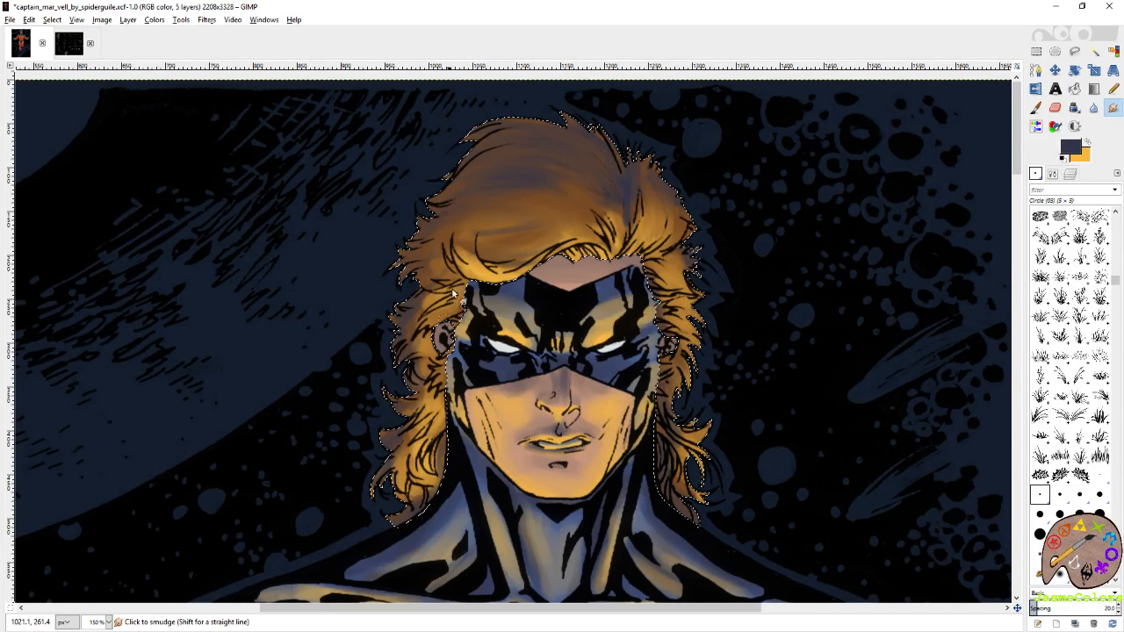
{"action": "left_click_drag", "start_coordinate": [474, 268], "coordinate": [465, 235]}
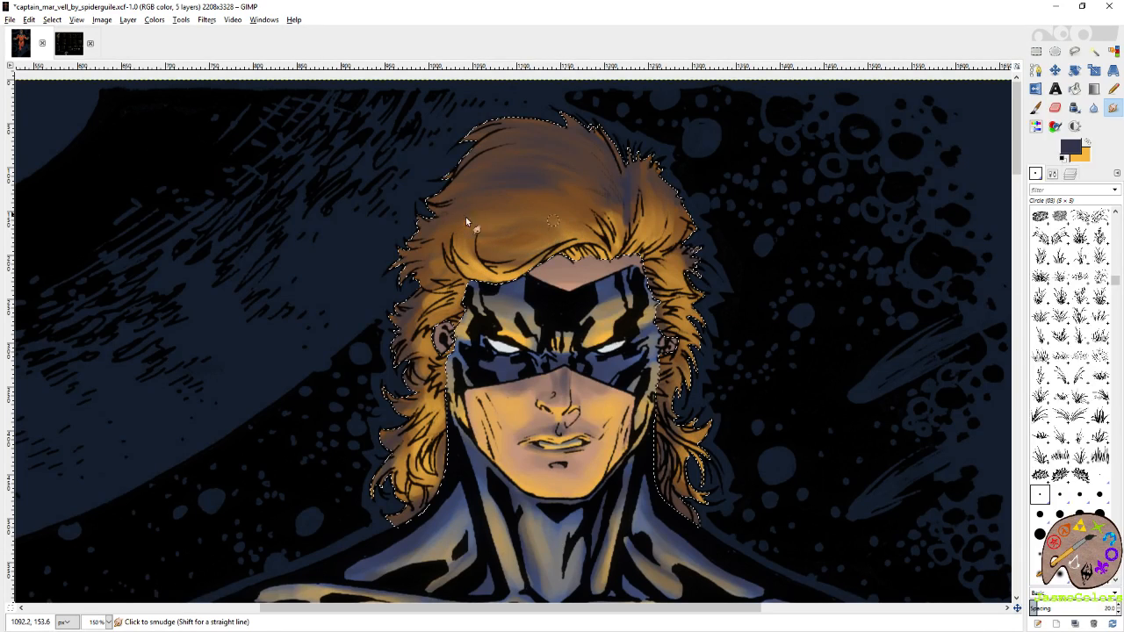
Smudge the shading in the hair's side locks down to the shoulders with the Circle (03) brush.
{"action": "scroll", "coordinate": [490, 236], "scroll_direction": "down", "scroll_amount": 3}
{"action": "scroll", "coordinate": [490, 235], "scroll_direction": "left", "scroll_amount": 2}
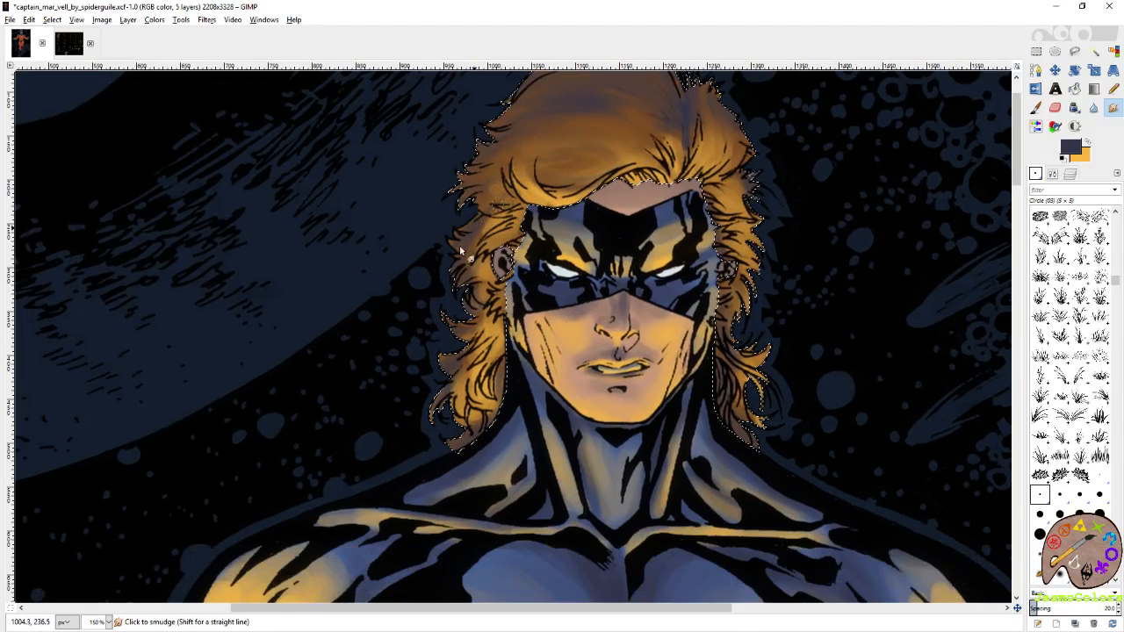
{"action": "mouse_move", "coordinate": [475, 336]}
{"action": "left_mouse_down"}
{"action": "mouse_move", "coordinate": [458, 355]}
{"action": "mouse_move", "coordinate": [487, 391]}
{"action": "mouse_move", "coordinate": [475, 421]}
{"action": "left_mouse_up"}
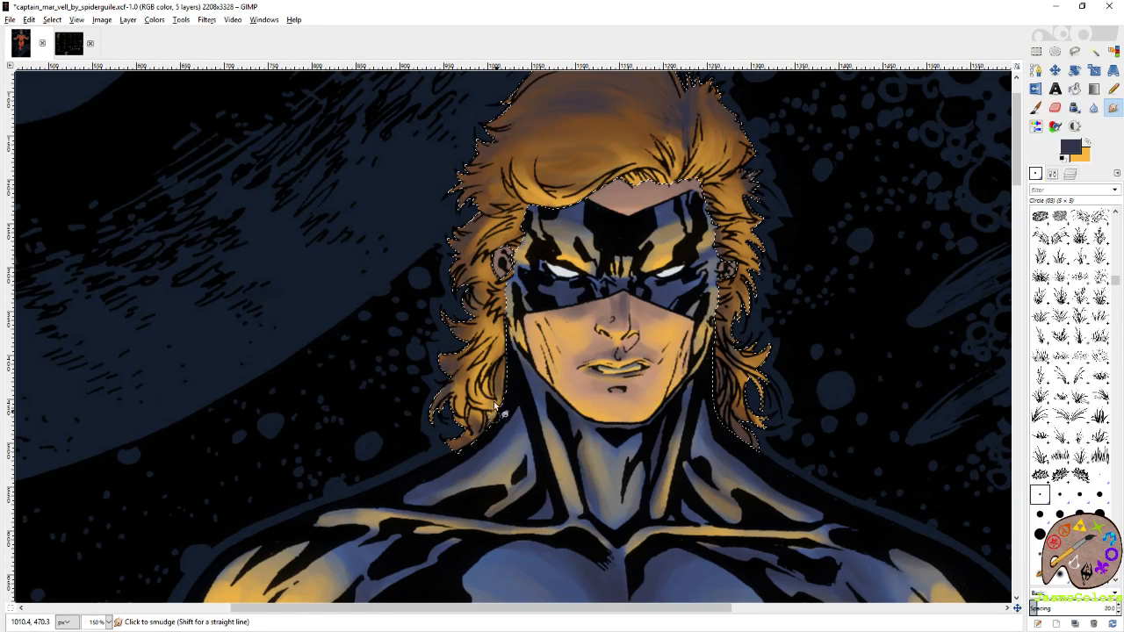
{"action": "scroll", "coordinate": [534, 194], "scroll_direction": "down", "scroll_amount": 6}
{"action": "scroll", "coordinate": [534, 193], "scroll_direction": "right", "scroll_amount": 2}
{"action": "scroll", "coordinate": [541, 211], "scroll_direction": "up", "scroll_amount": 5}
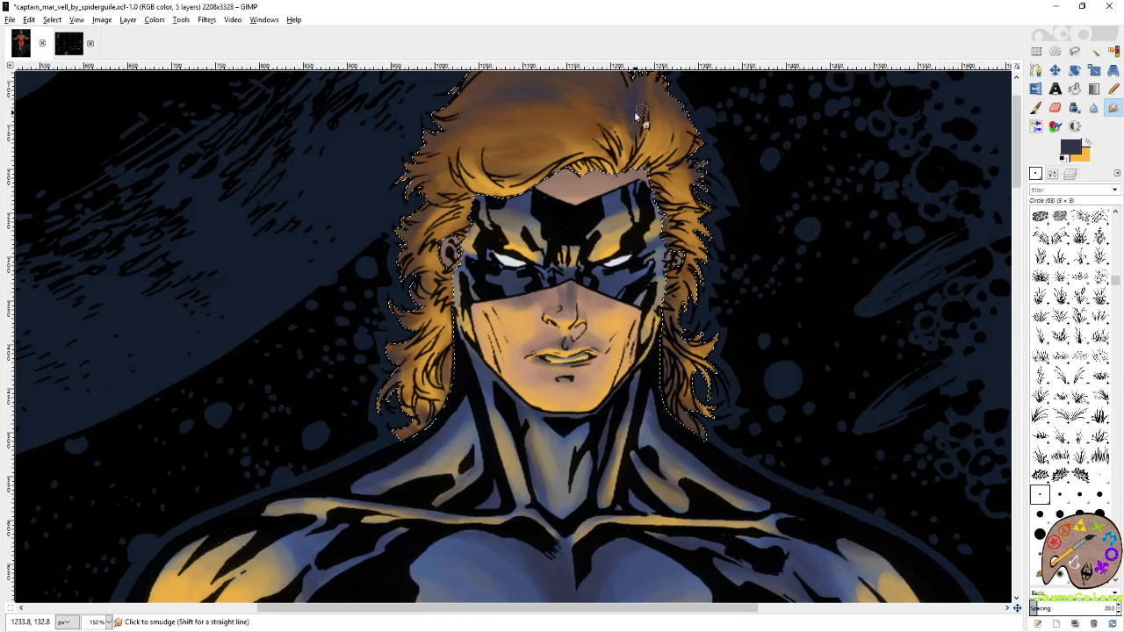
Clear the selection around the hair and save the image.
{"action": "scroll", "coordinate": [690, 160], "scroll_direction": "down", "scroll_amount": 5}
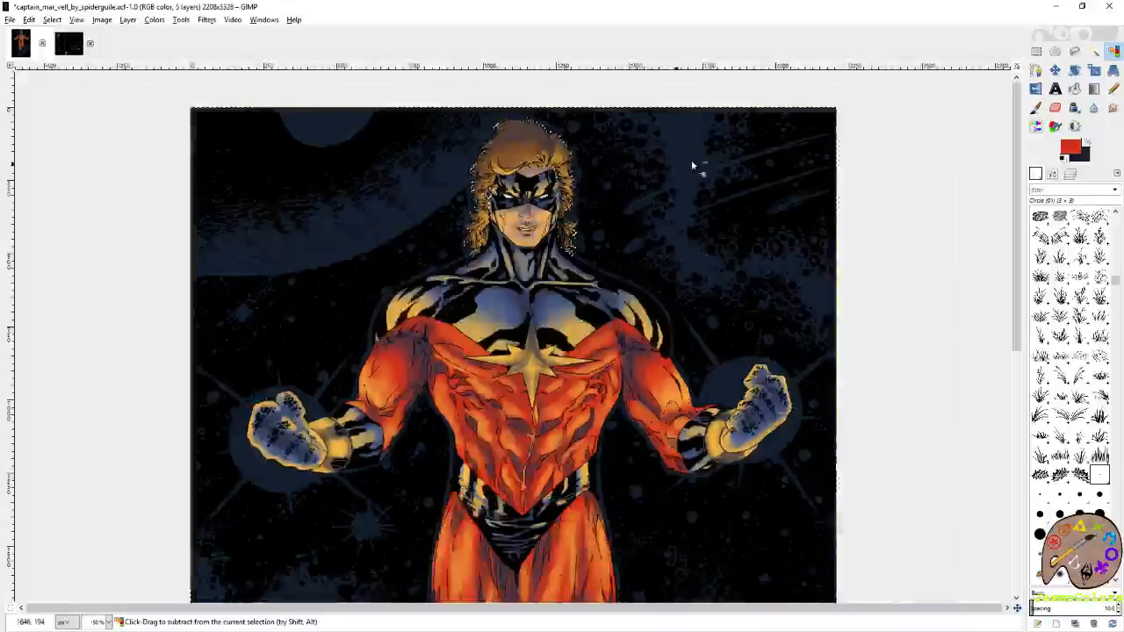
{"action": "key", "text": "ctrl+shift+a"}
{"action": "key", "text": "ctrl+s"}
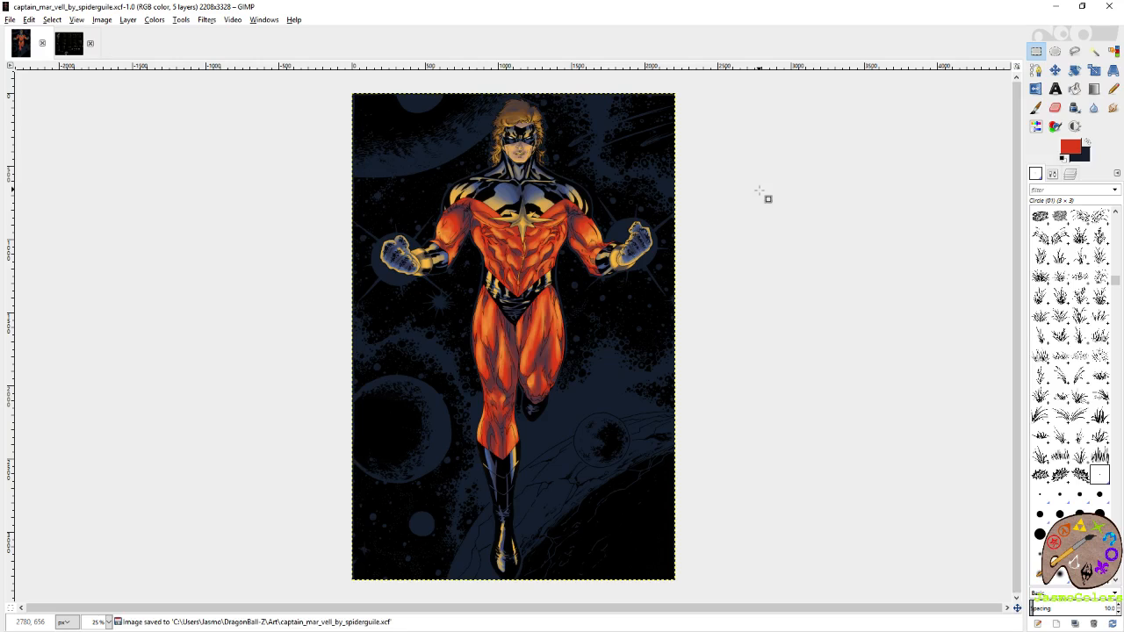
{"action": "left_click", "coordinate": [1070, 173]}
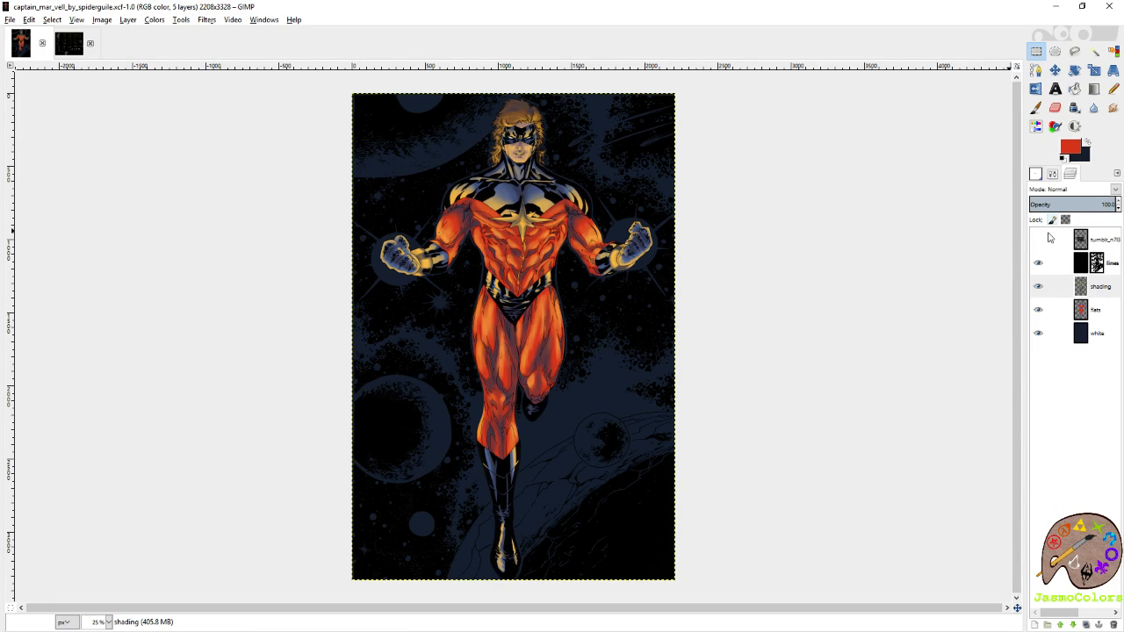
{"action": "key", "text": "ctrl+s"}
Rename the white layer as blue.
{"action": "right_click", "coordinate": [1089, 334]}
{"action": "left_click", "coordinate": [1018, 31]}
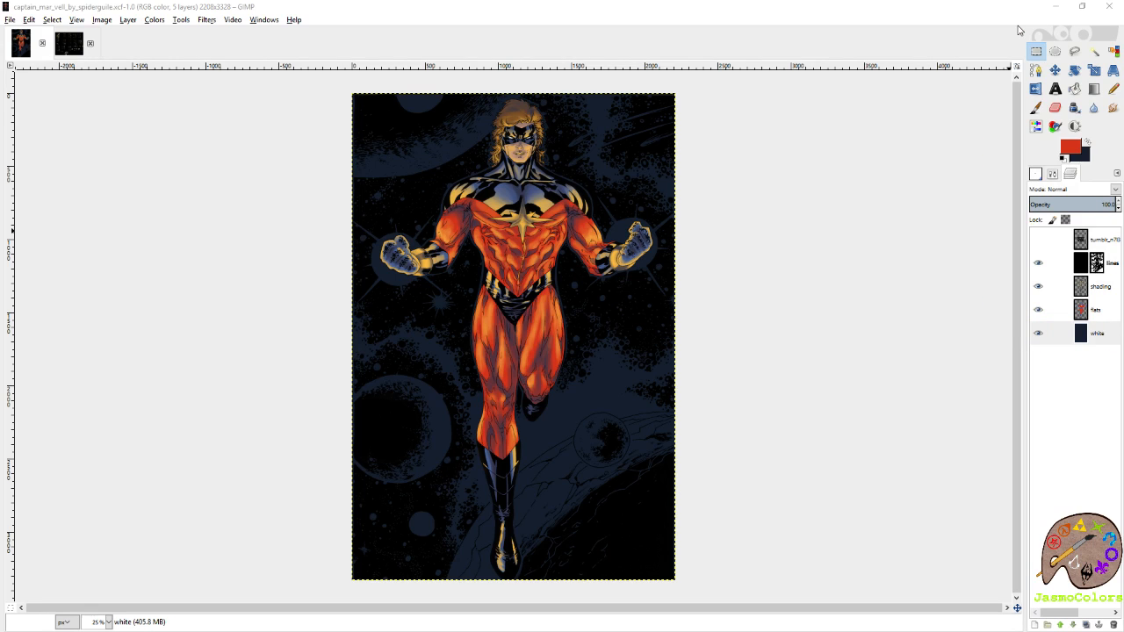
{"action": "type", "text": "blue"}
{"action": "key", "text": "Return"}
Add a new layer named background shading above the blue layer and save the image.
{"action": "right_click", "coordinate": [1108, 335]}
{"action": "left_click", "coordinate": [1035, 40]}
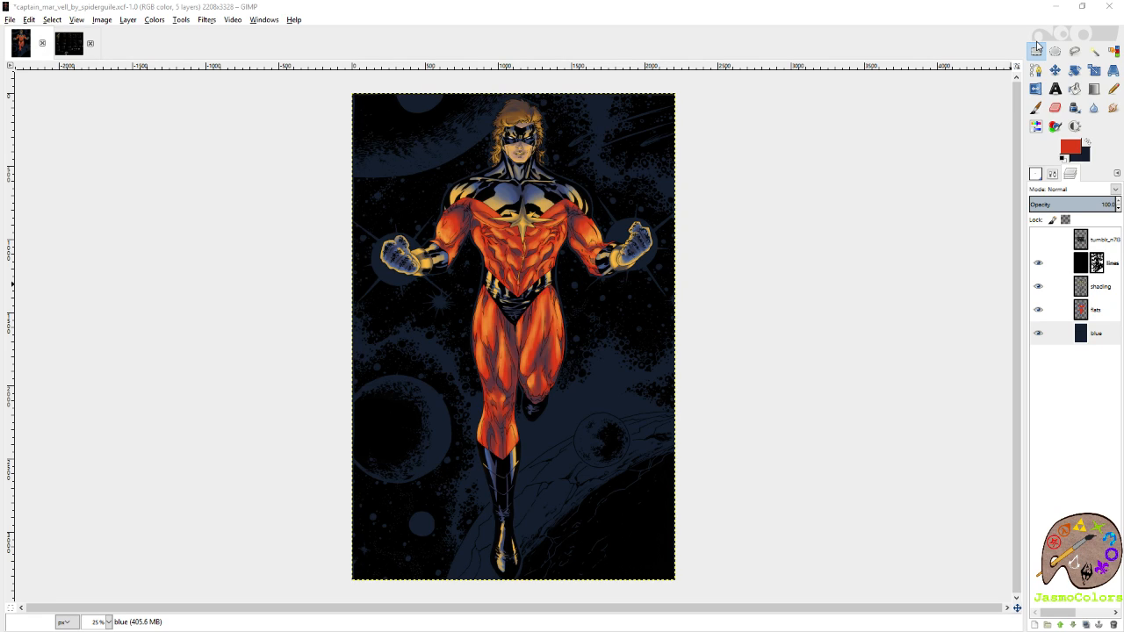
{"action": "key", "text": "Return"}
{"action": "key", "text": "ctrl+s"}
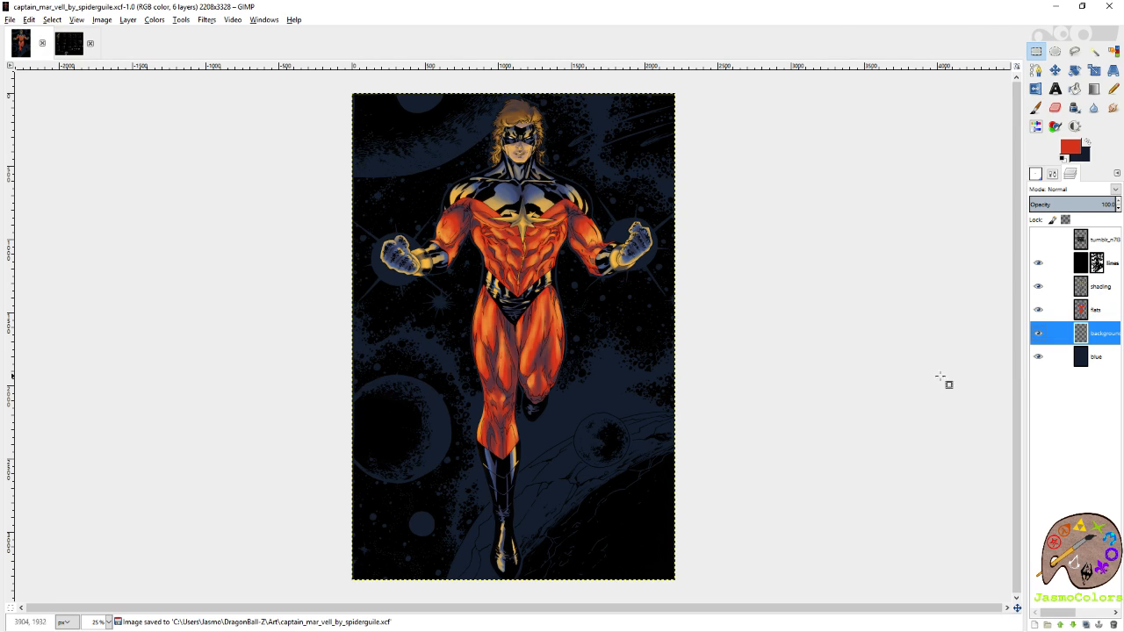
Show the 100 Palette Challenge chart layer and examine the colours of palette 28.
{"action": "left_click", "coordinate": [1037, 240]}
{"action": "left_click", "coordinate": [1037, 239]}
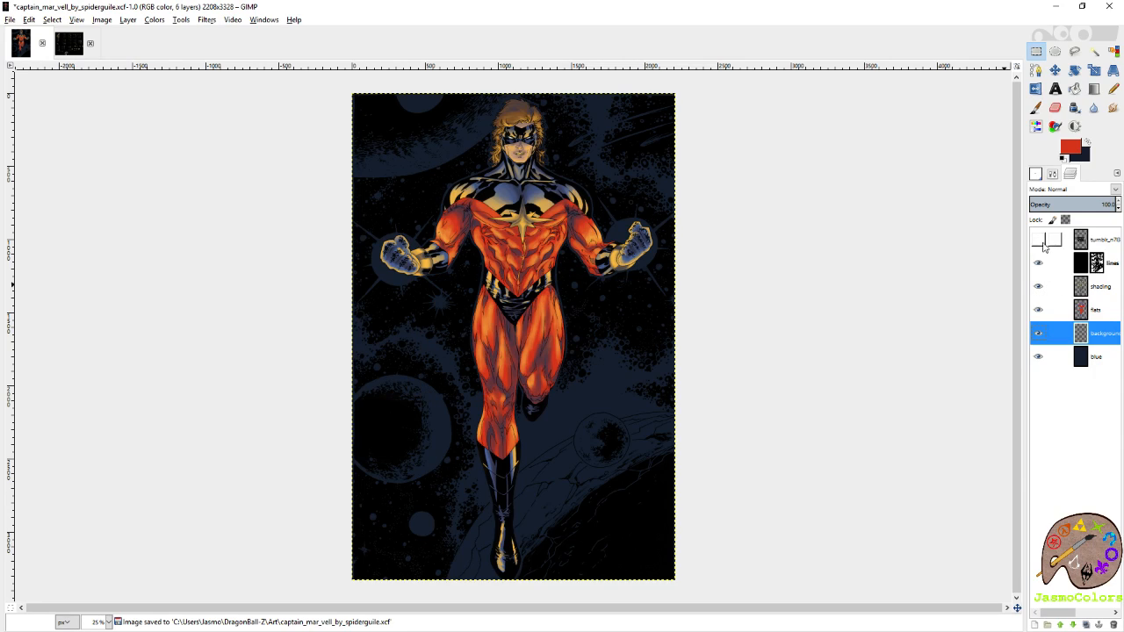
{"action": "left_click", "coordinate": [1037, 240]}
{"action": "scroll", "coordinate": [424, 395], "scroll_direction": "up", "scroll_amount": 4}
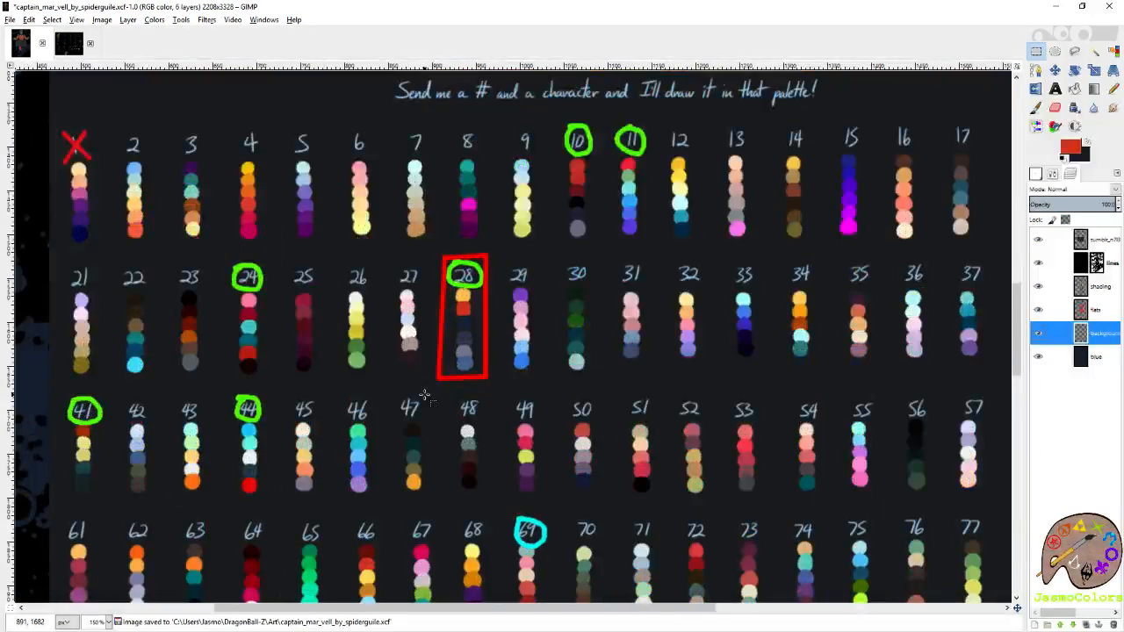
{"action": "scroll", "coordinate": [462, 369], "scroll_direction": "down", "scroll_amount": 2}
{"action": "scroll", "coordinate": [451, 348], "scroll_direction": "up", "scroll_amount": 2}
{"action": "scroll", "coordinate": [450, 347], "scroll_direction": "down", "scroll_amount": 1}
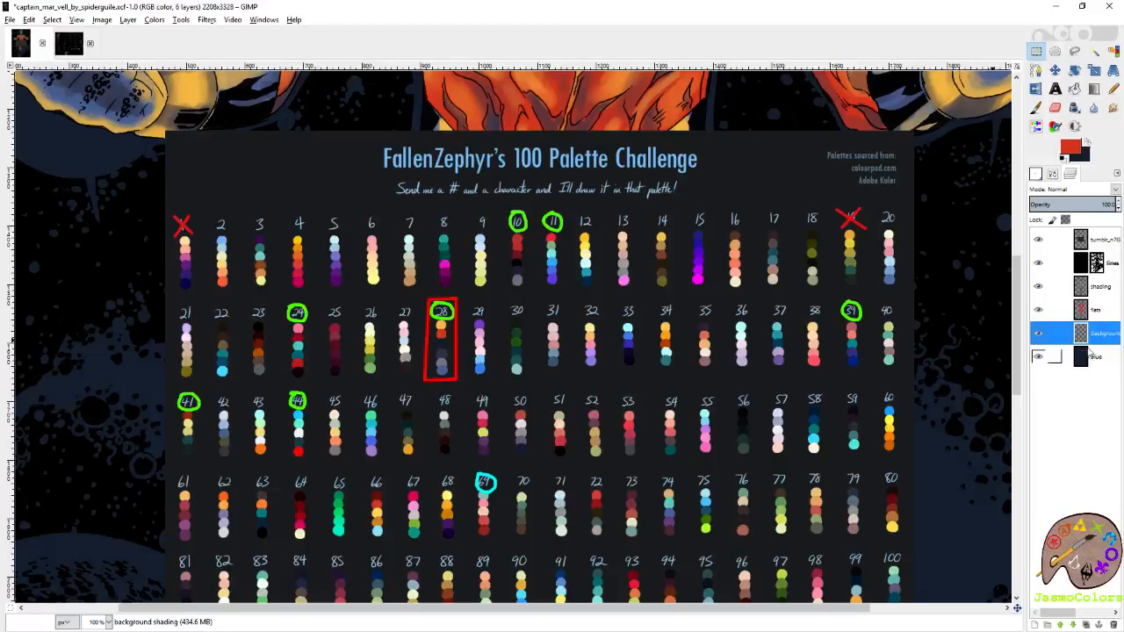
Pick the dark navy swatch of palette 28 as the foreground colour and activate the blue layer for a Bucket Fill.
{"action": "left_click", "coordinate": [1099, 239]}
{"action": "left_click", "coordinate": [1036, 107]}
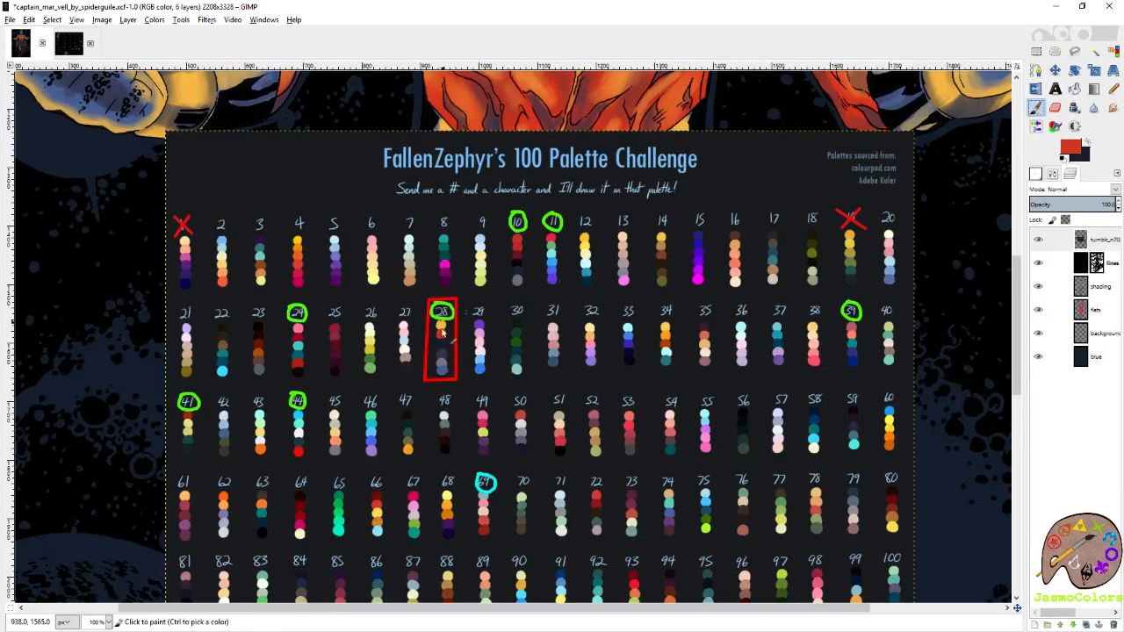
{"action": "scroll", "coordinate": [446, 321], "scroll_direction": "up", "scroll_amount": 2}
{"action": "left_click", "coordinate": [481, 334], "text": "ctrl"}
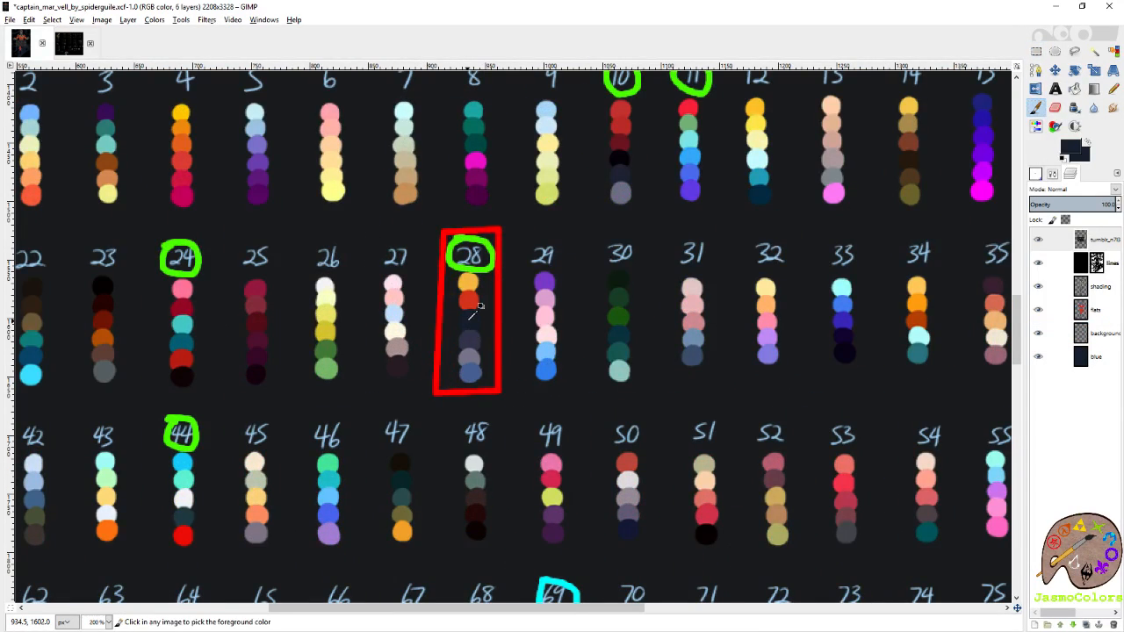
{"action": "scroll", "coordinate": [481, 332], "scroll_direction": "down", "scroll_amount": 5}
{"action": "left_click", "coordinate": [1104, 356]}
{"action": "key", "text": "shift+b"}
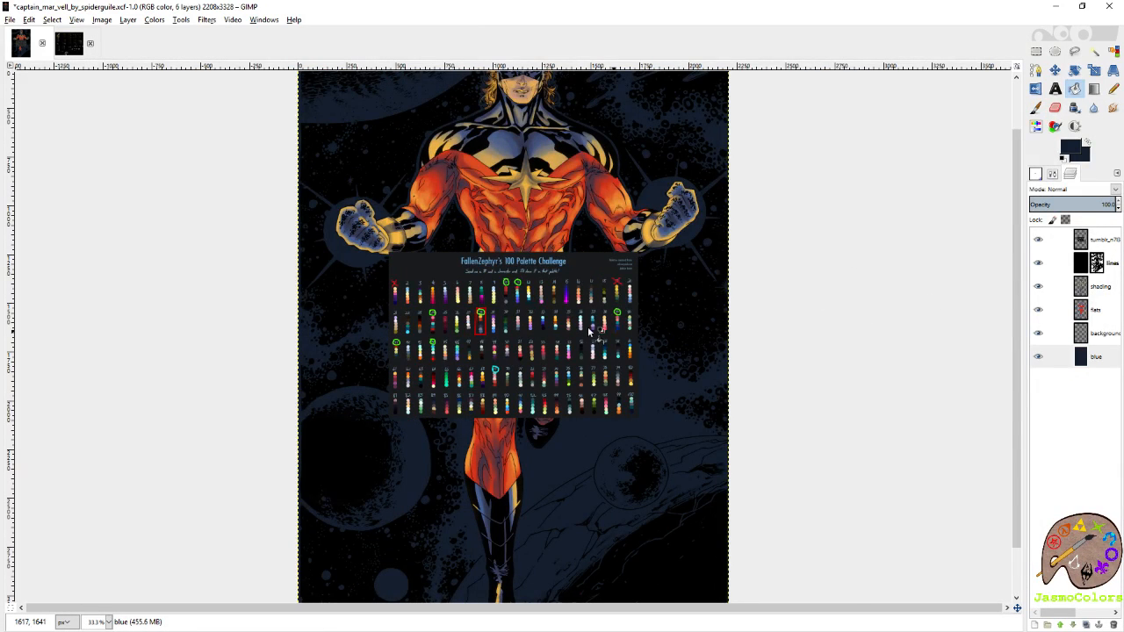
Compare the colours of palette 28 on the chart with the coloured figure and background.
{"action": "scroll", "coordinate": [472, 328], "scroll_direction": "up", "scroll_amount": 6}
{"action": "scroll", "coordinate": [358, 187], "scroll_direction": "up", "scroll_amount": 3}
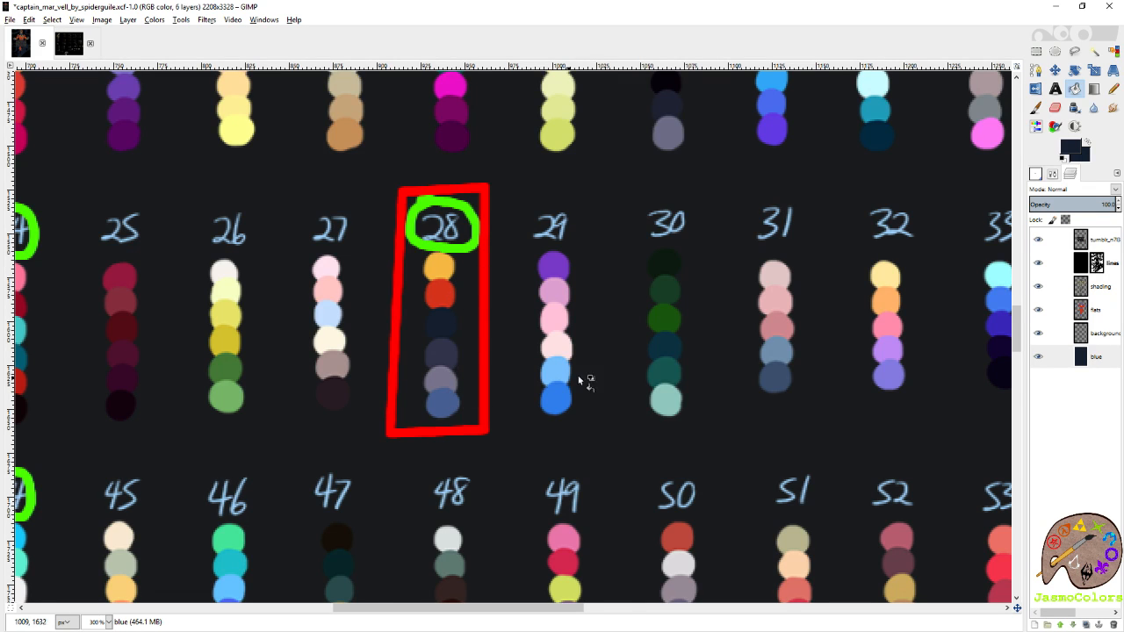
{"action": "scroll", "coordinate": [560, 379], "scroll_direction": "down", "scroll_amount": 5}
{"action": "scroll", "coordinate": [585, 371], "scroll_direction": "up", "scroll_amount": 4}
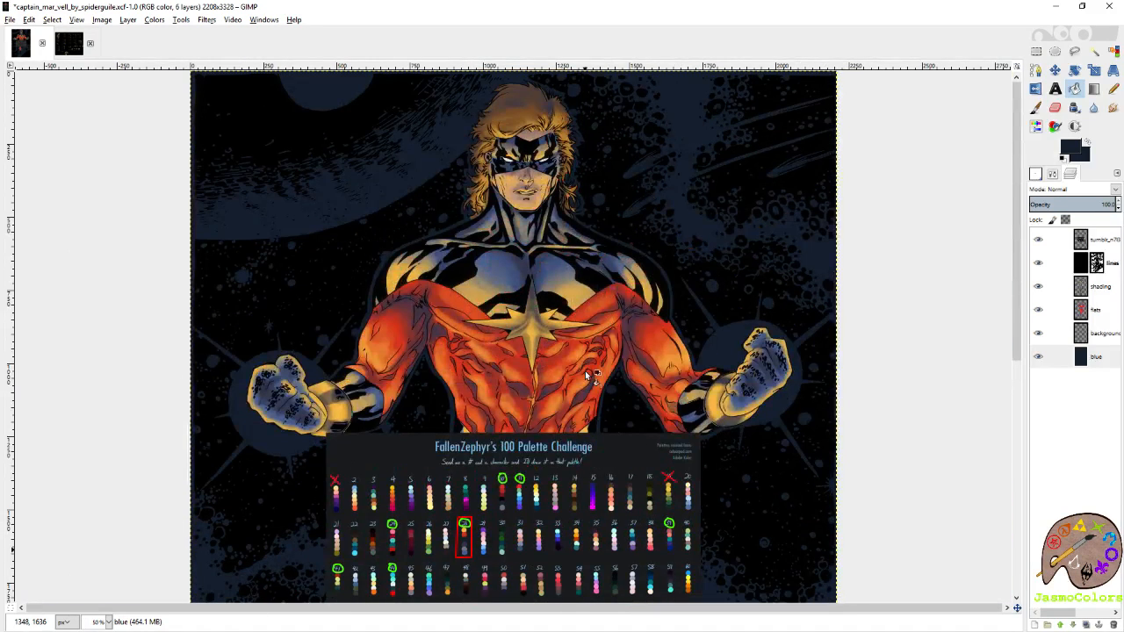
{"action": "scroll", "coordinate": [585, 371], "scroll_direction": "down", "scroll_amount": 3}
{"action": "scroll", "coordinate": [464, 441], "scroll_direction": "up", "scroll_amount": 3}
{"action": "scroll", "coordinate": [424, 406], "scroll_direction": "up", "scroll_amount": 3}
Make yellow the foreground colour, and hide the palette chart to work on the background shading layer.
{"action": "key", "text": "s"}
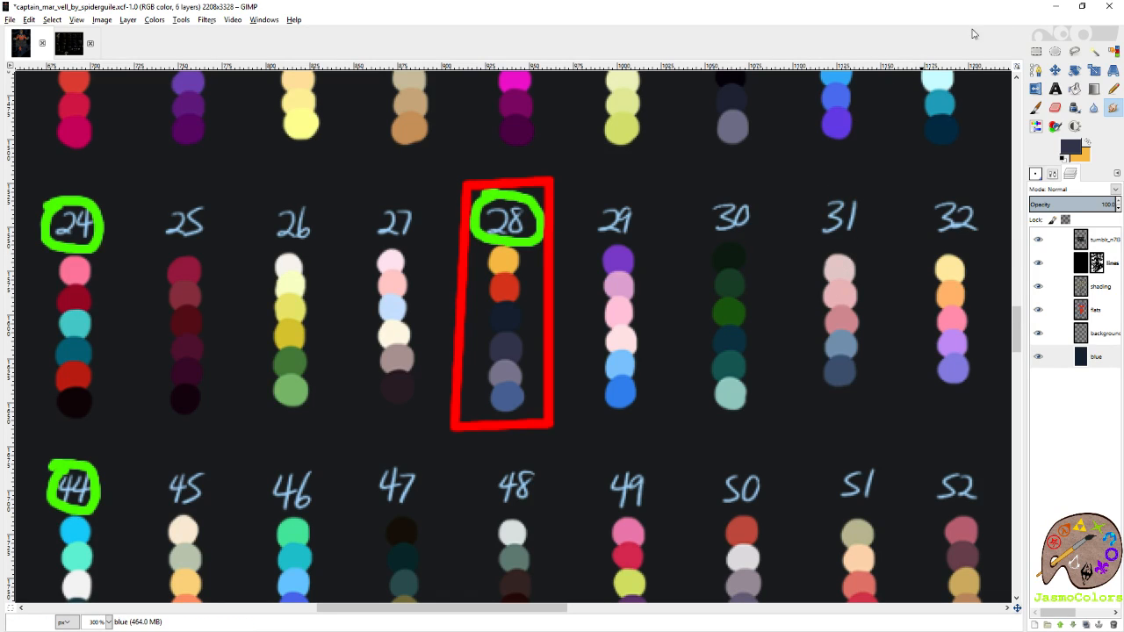
{"action": "left_click", "coordinate": [1086, 143]}
{"action": "key", "text": "shift+e"}
{"action": "left_click", "coordinate": [1033, 243]}
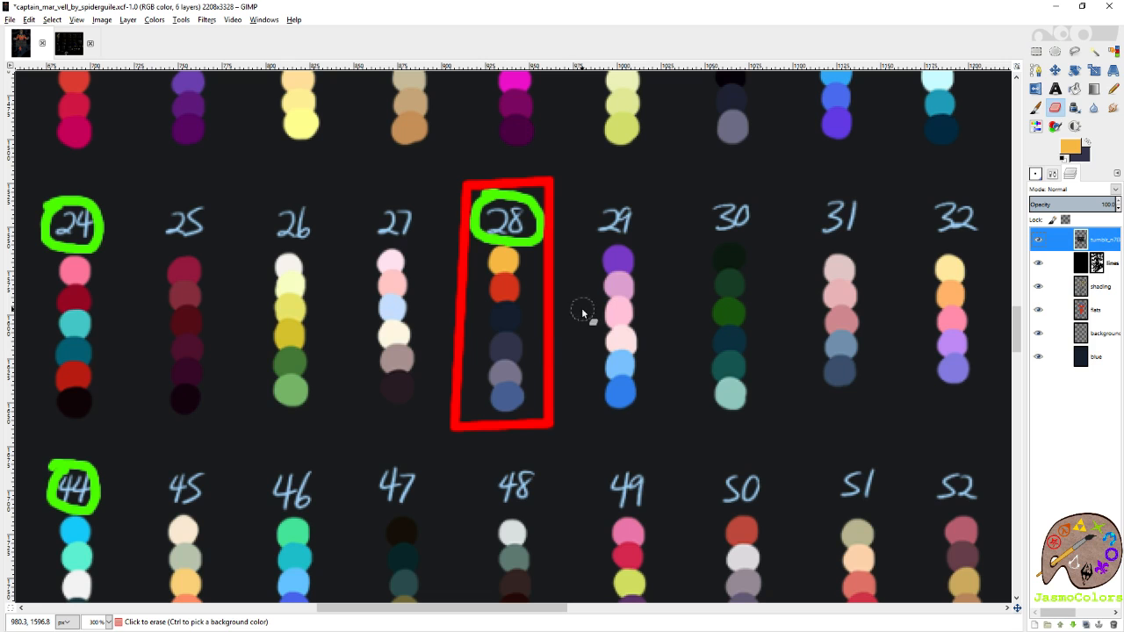
{"action": "left_click", "coordinate": [1038, 239]}
{"action": "left_click", "coordinate": [1085, 329]}
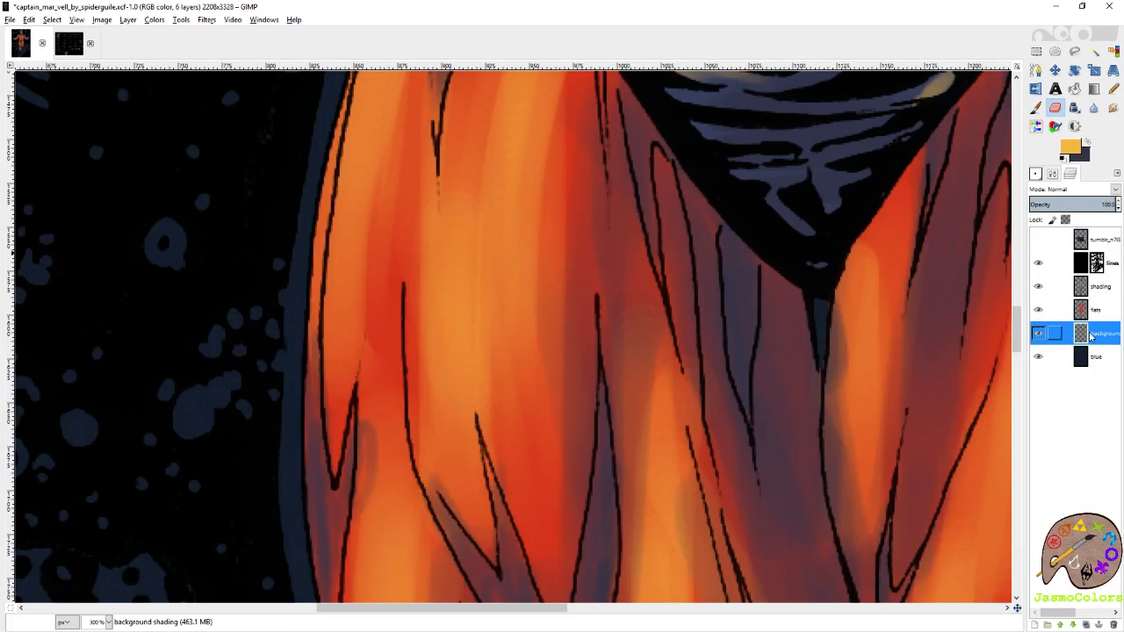
Paint yellow glows and light rays around both fists on the background shading layer with the Circle (19) brush at size 112.80.
{"action": "key", "text": "s"}
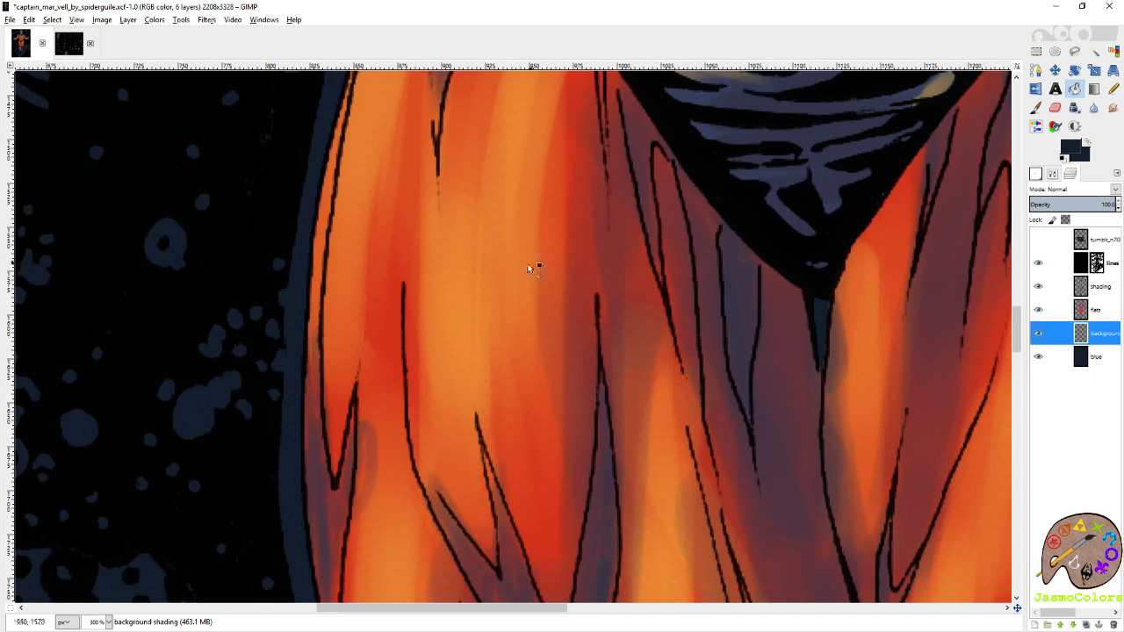
{"action": "scroll", "coordinate": [566, 246], "scroll_direction": "down", "scroll_amount": 6}
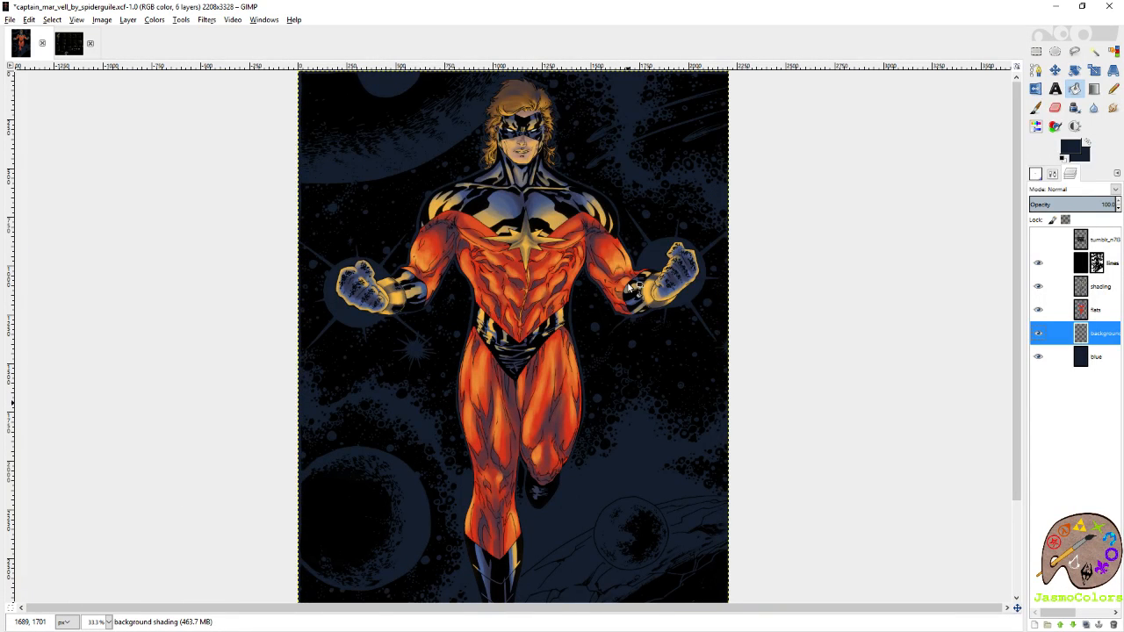
{"action": "key", "text": "shift+e"}
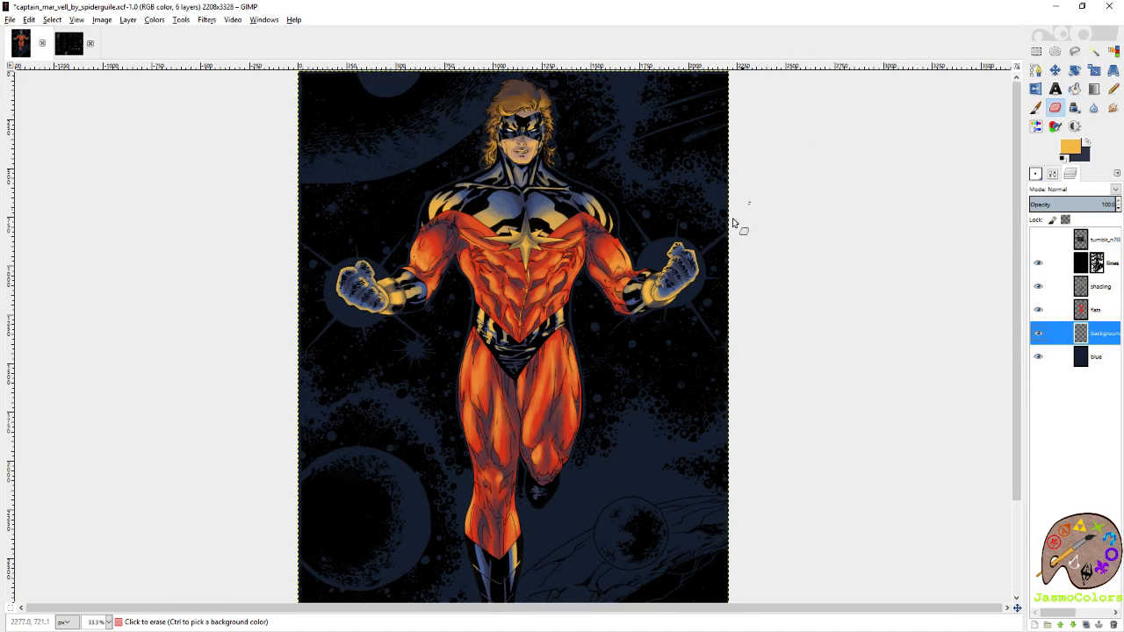
{"action": "left_click", "coordinate": [1036, 108]}
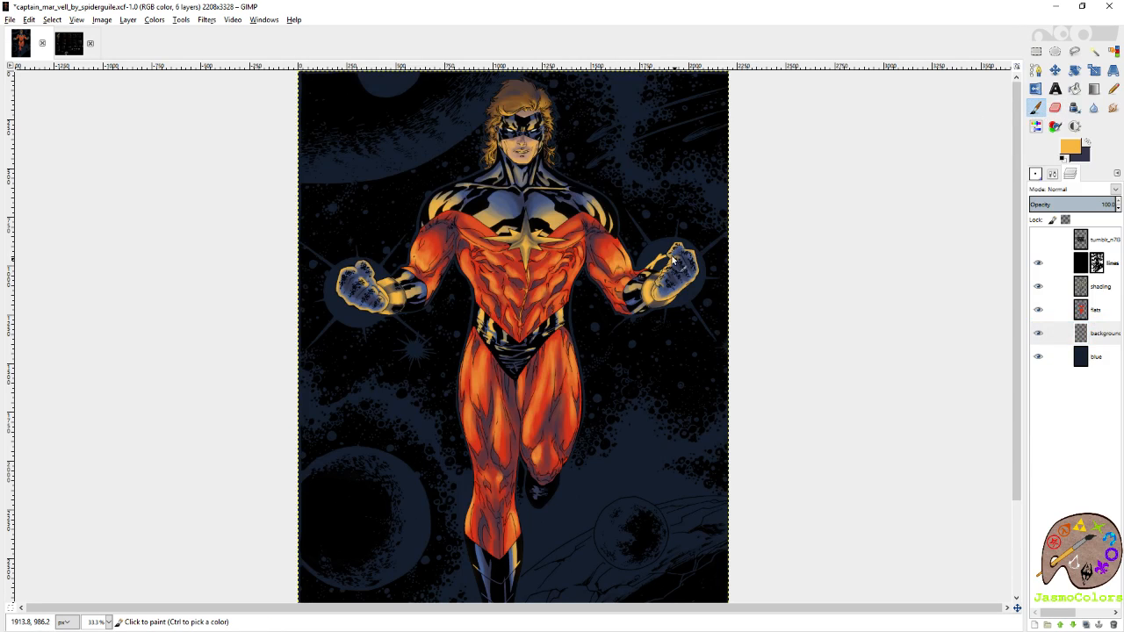
{"action": "left_click", "coordinate": [1035, 175]}
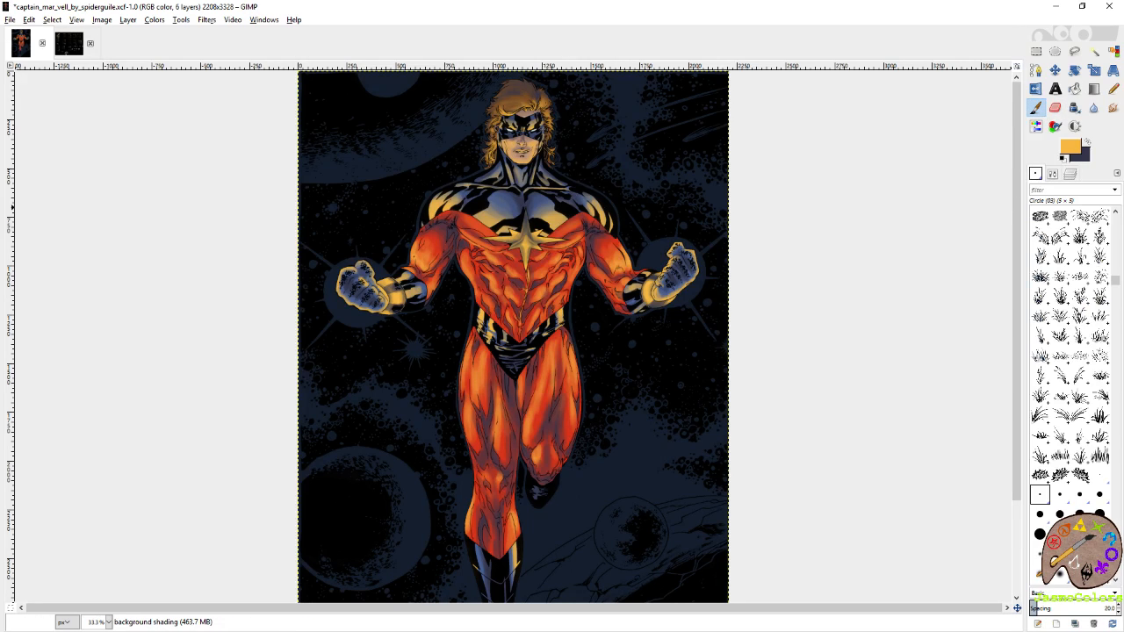
{"action": "left_click", "coordinate": [1053, 174]}
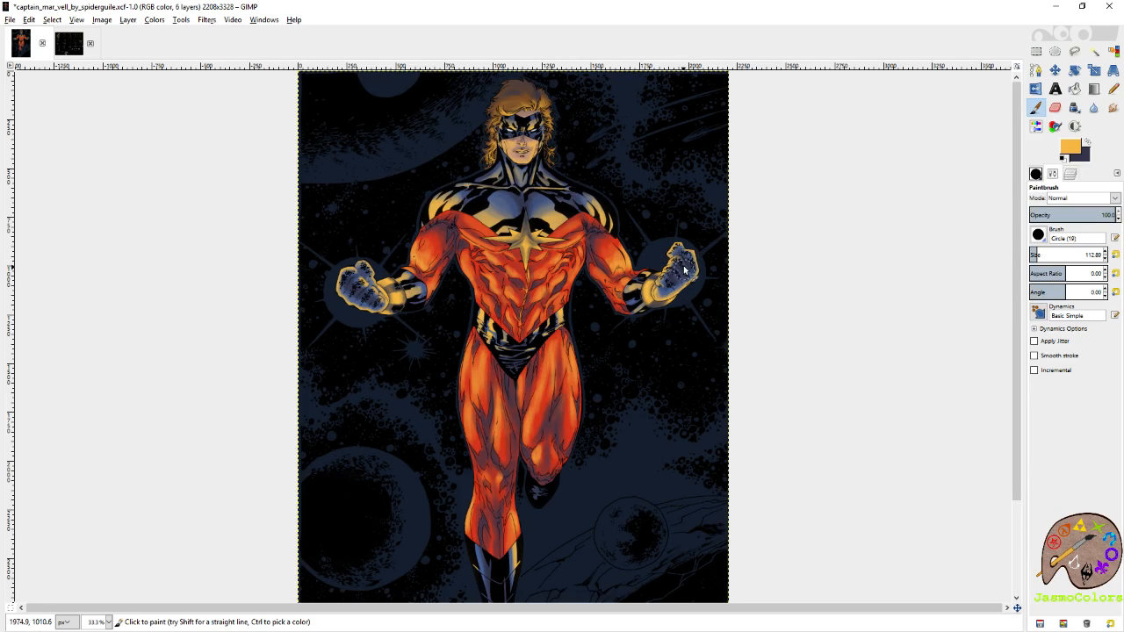
{"action": "mouse_move", "coordinate": [677, 256]}
{"action": "left_mouse_down"}
{"action": "mouse_move", "coordinate": [652, 284]}
{"action": "mouse_move", "coordinate": [700, 267]}
{"action": "left_mouse_up"}
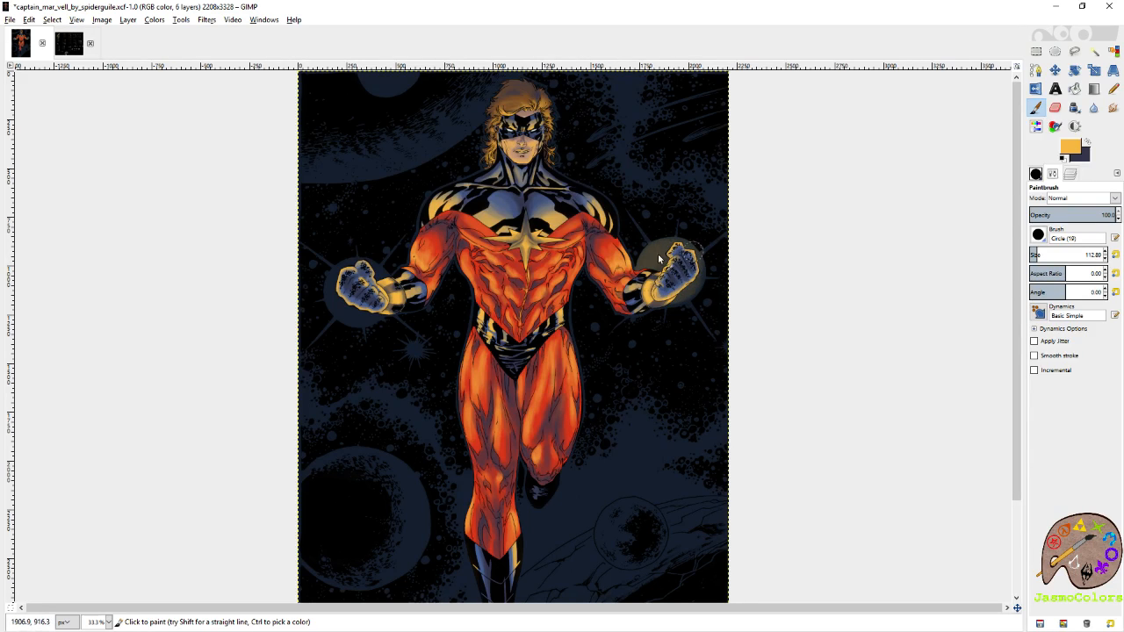
{"action": "mouse_move", "coordinate": [679, 226]}
{"action": "left_mouse_down"}
{"action": "mouse_move", "coordinate": [680, 274]}
{"action": "mouse_move", "coordinate": [735, 255]}
{"action": "mouse_move", "coordinate": [710, 274]}
{"action": "mouse_move", "coordinate": [727, 309]}
{"action": "mouse_move", "coordinate": [716, 328]}
{"action": "mouse_move", "coordinate": [688, 303]}
{"action": "mouse_move", "coordinate": [656, 331]}
{"action": "mouse_move", "coordinate": [644, 326]}
{"action": "mouse_move", "coordinate": [632, 314]}
{"action": "mouse_move", "coordinate": [689, 297]}
{"action": "mouse_move", "coordinate": [686, 278]}
{"action": "mouse_move", "coordinate": [669, 274]}
{"action": "mouse_move", "coordinate": [655, 300]}
{"action": "mouse_move", "coordinate": [680, 275]}
{"action": "mouse_move", "coordinate": [656, 275]}
{"action": "mouse_move", "coordinate": [687, 277]}
{"action": "mouse_move", "coordinate": [663, 253]}
{"action": "mouse_move", "coordinate": [653, 287]}
{"action": "mouse_move", "coordinate": [686, 284]}
{"action": "mouse_move", "coordinate": [675, 266]}
{"action": "mouse_move", "coordinate": [662, 303]}
{"action": "mouse_move", "coordinate": [690, 296]}
{"action": "mouse_move", "coordinate": [682, 259]}
{"action": "mouse_move", "coordinate": [678, 279]}
{"action": "mouse_move", "coordinate": [675, 244]}
{"action": "left_mouse_up"}
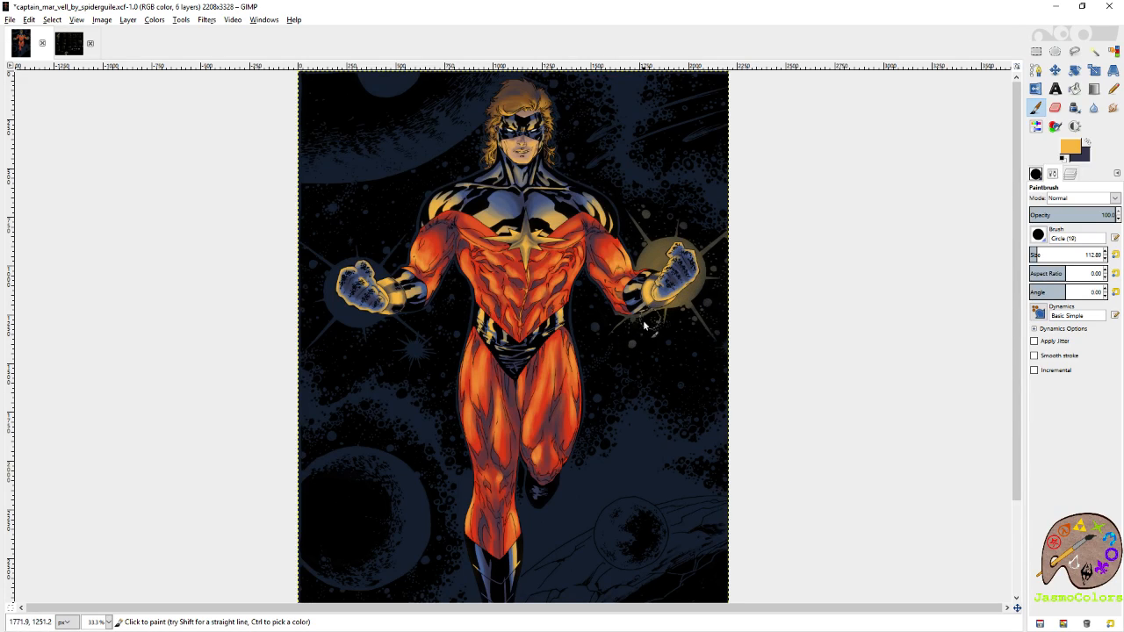
{"action": "mouse_move", "coordinate": [381, 290]}
{"action": "left_mouse_down"}
{"action": "mouse_move", "coordinate": [374, 323]}
{"action": "mouse_move", "coordinate": [367, 277]}
{"action": "mouse_move", "coordinate": [336, 270]}
{"action": "mouse_move", "coordinate": [349, 301]}
{"action": "mouse_move", "coordinate": [325, 254]}
{"action": "mouse_move", "coordinate": [351, 297]}
{"action": "mouse_move", "coordinate": [387, 253]}
{"action": "mouse_move", "coordinate": [338, 308]}
{"action": "mouse_move", "coordinate": [336, 259]}
{"action": "mouse_move", "coordinate": [309, 300]}
{"action": "mouse_move", "coordinate": [321, 341]}
{"action": "mouse_move", "coordinate": [348, 320]}
{"action": "mouse_move", "coordinate": [380, 335]}
{"action": "mouse_move", "coordinate": [409, 310]}
{"action": "mouse_move", "coordinate": [392, 321]}
{"action": "mouse_move", "coordinate": [366, 275]}
{"action": "mouse_move", "coordinate": [362, 306]}
{"action": "mouse_move", "coordinate": [379, 293]}
{"action": "mouse_move", "coordinate": [349, 284]}
{"action": "mouse_move", "coordinate": [401, 299]}
{"action": "mouse_move", "coordinate": [348, 266]}
{"action": "mouse_move", "coordinate": [344, 290]}
{"action": "mouse_move", "coordinate": [376, 281]}
{"action": "left_mouse_up"}
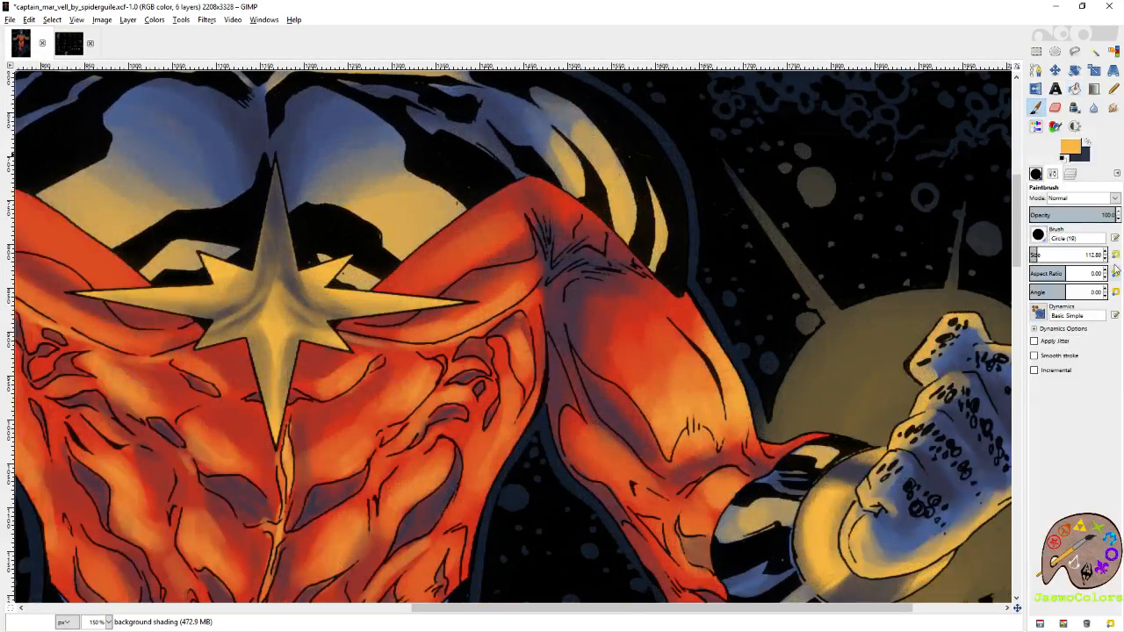
Reset the Paintbrush size and add a yellow light ray above the glow of the fist on the image's right side.
{"action": "left_click", "coordinate": [1115, 255]}
{"action": "mouse_move", "coordinate": [724, 155]}
{"action": "left_mouse_down"}
{"action": "mouse_move", "coordinate": [779, 250]}
{"action": "mouse_move", "coordinate": [721, 140]}
{"action": "left_mouse_up"}
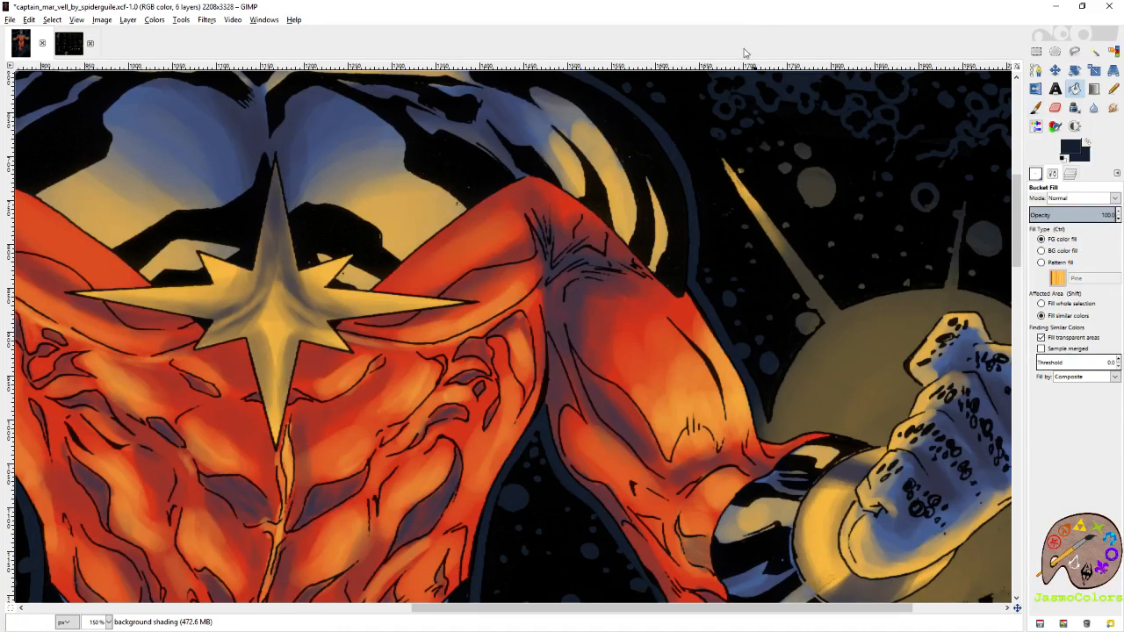
{"action": "scroll", "coordinate": [573, 182], "scroll_direction": "down", "scroll_amount": 5}
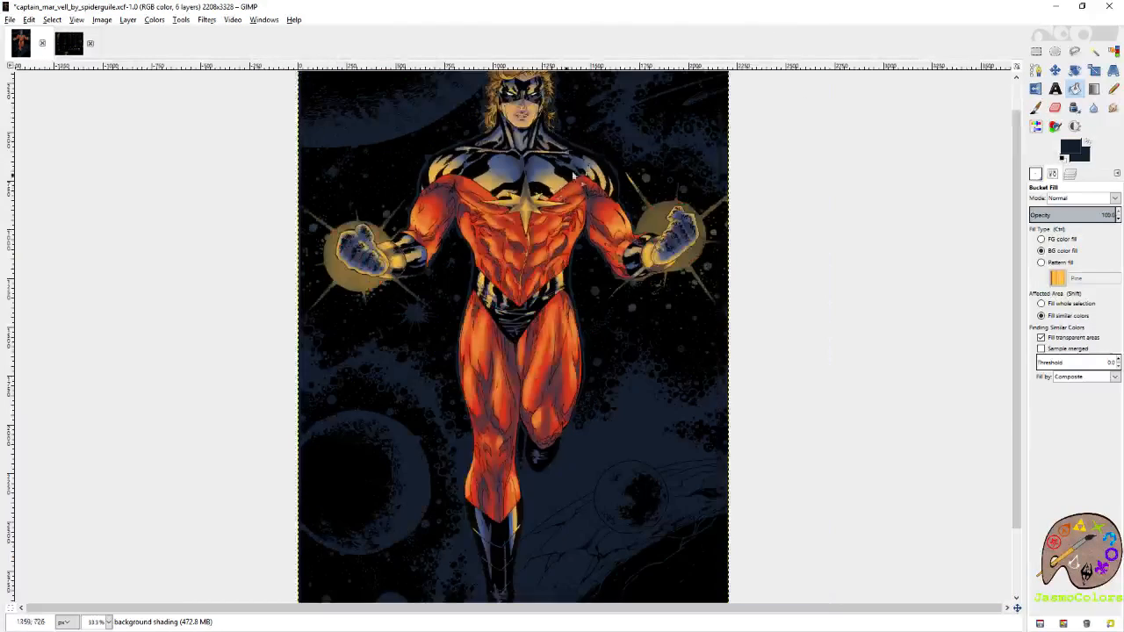
Paint yellow over the upper and outer light rays around the fist on the image's right side with the Circle (19) brush at size 21.
{"action": "scroll", "coordinate": [750, 173], "scroll_direction": "up", "scroll_amount": 4}
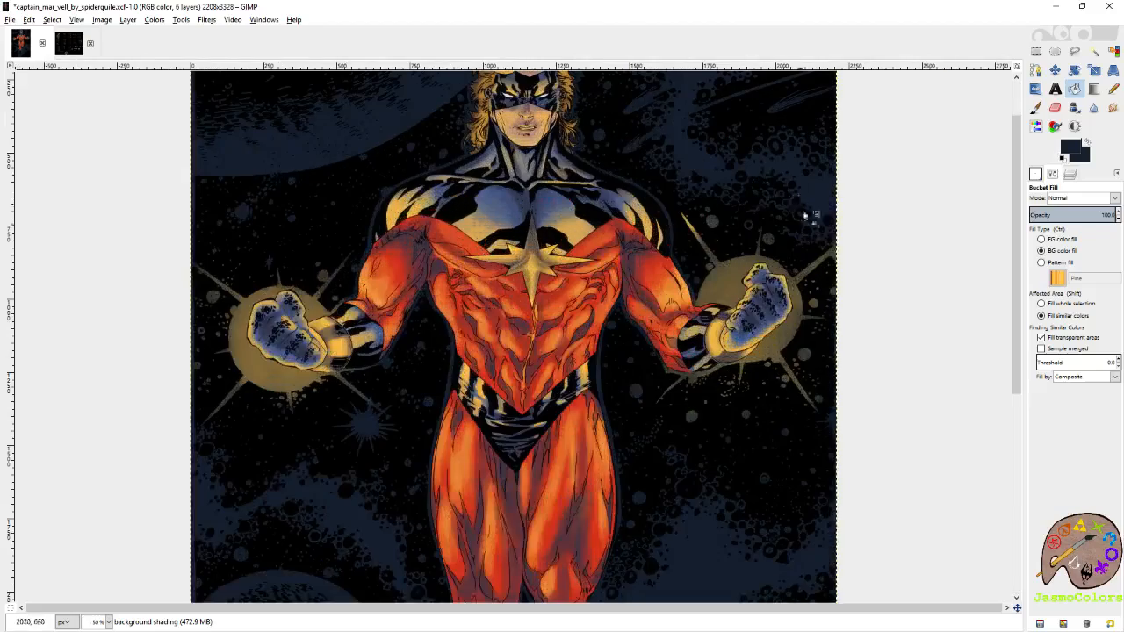
{"action": "key", "text": "p"}
{"action": "mouse_move", "coordinate": [755, 266]}
{"action": "left_mouse_down"}
{"action": "mouse_move", "coordinate": [727, 240]}
{"action": "mouse_move", "coordinate": [764, 286]}
{"action": "left_mouse_up"}
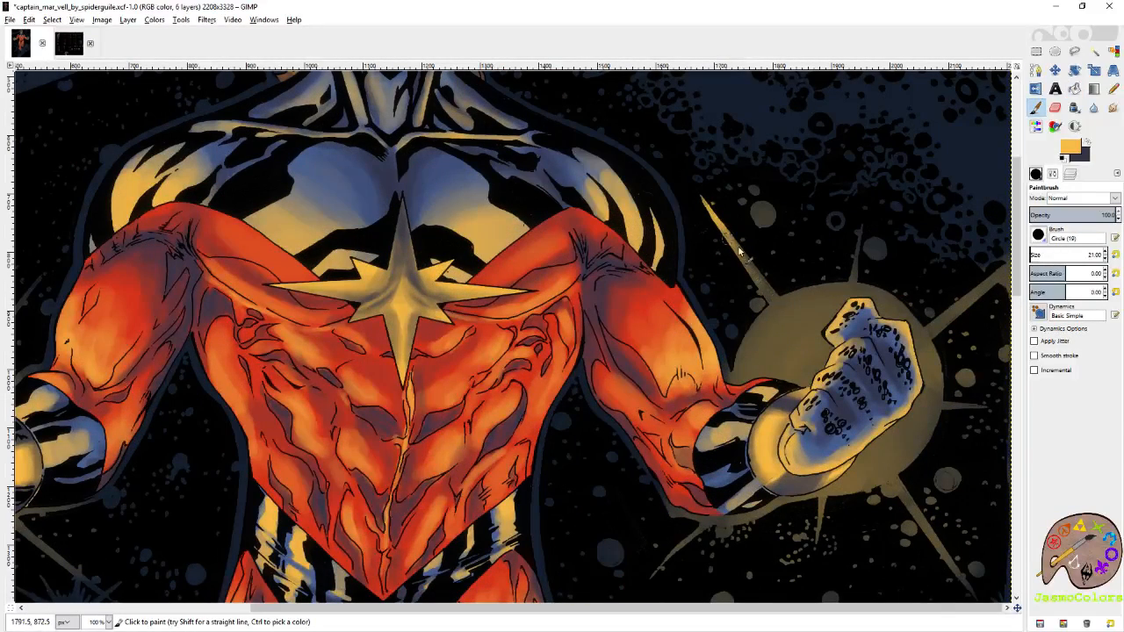
{"action": "left_click_drag", "start_coordinate": [734, 239], "coordinate": [618, 213]}
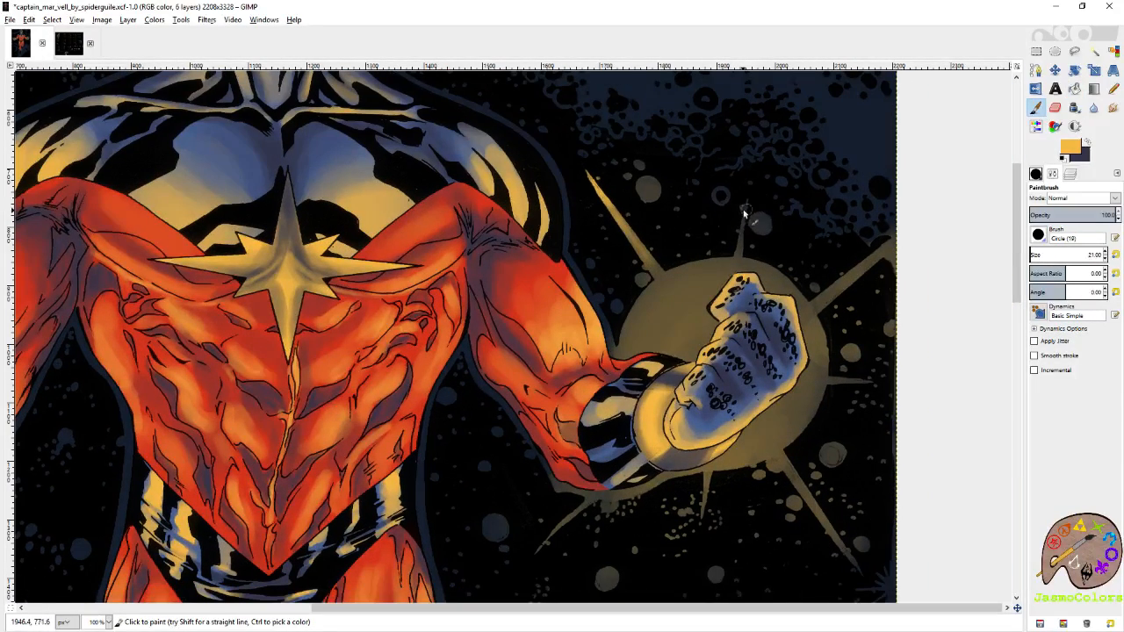
{"action": "mouse_move", "coordinate": [745, 200]}
{"action": "left_mouse_down"}
{"action": "mouse_move", "coordinate": [737, 252]}
{"action": "mouse_move", "coordinate": [748, 224]}
{"action": "left_mouse_up"}
{"action": "mouse_move", "coordinate": [851, 266]}
{"action": "left_mouse_down"}
{"action": "mouse_move", "coordinate": [688, 242]}
{"action": "mouse_move", "coordinate": [681, 255]}
{"action": "mouse_move", "coordinate": [735, 215]}
{"action": "left_mouse_up"}
{"action": "mouse_move", "coordinate": [713, 283]}
{"action": "left_mouse_down"}
{"action": "mouse_move", "coordinate": [753, 200]}
{"action": "mouse_move", "coordinate": [751, 275]}
{"action": "left_mouse_up"}
{"action": "left_click_drag", "start_coordinate": [741, 424], "coordinate": [711, 337]}
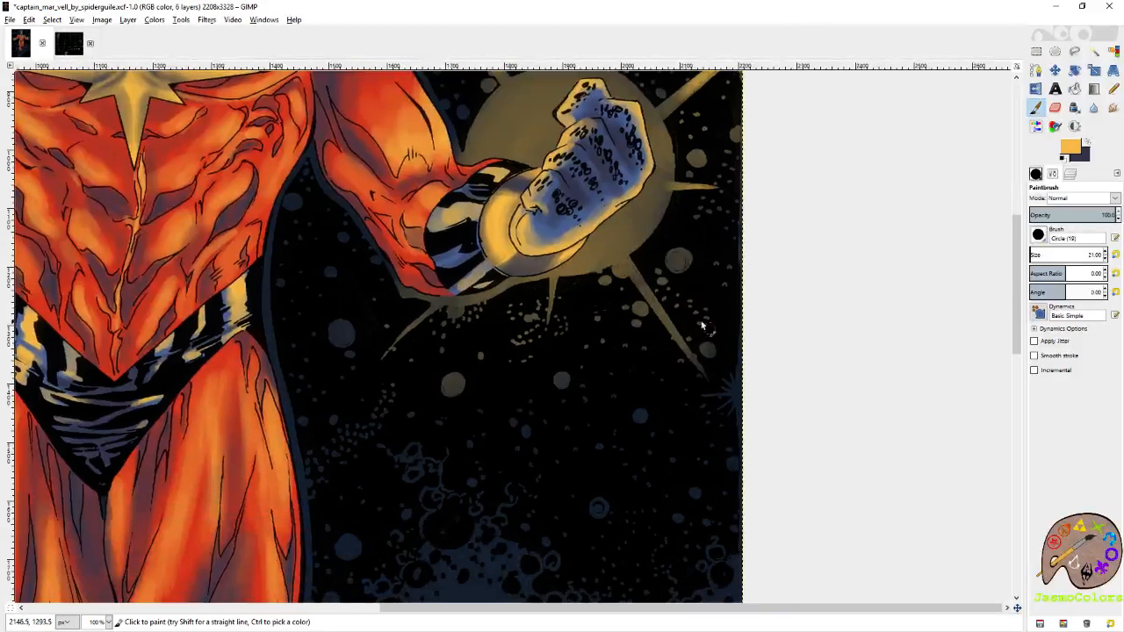
Brighten the lower light rays below the fist on the image's right side with yellow Paintbrush strokes.
{"action": "left_click_drag", "start_coordinate": [702, 377], "coordinate": [654, 318]}
{"action": "scroll", "coordinate": [747, 321], "scroll_direction": "left", "scroll_amount": 4}
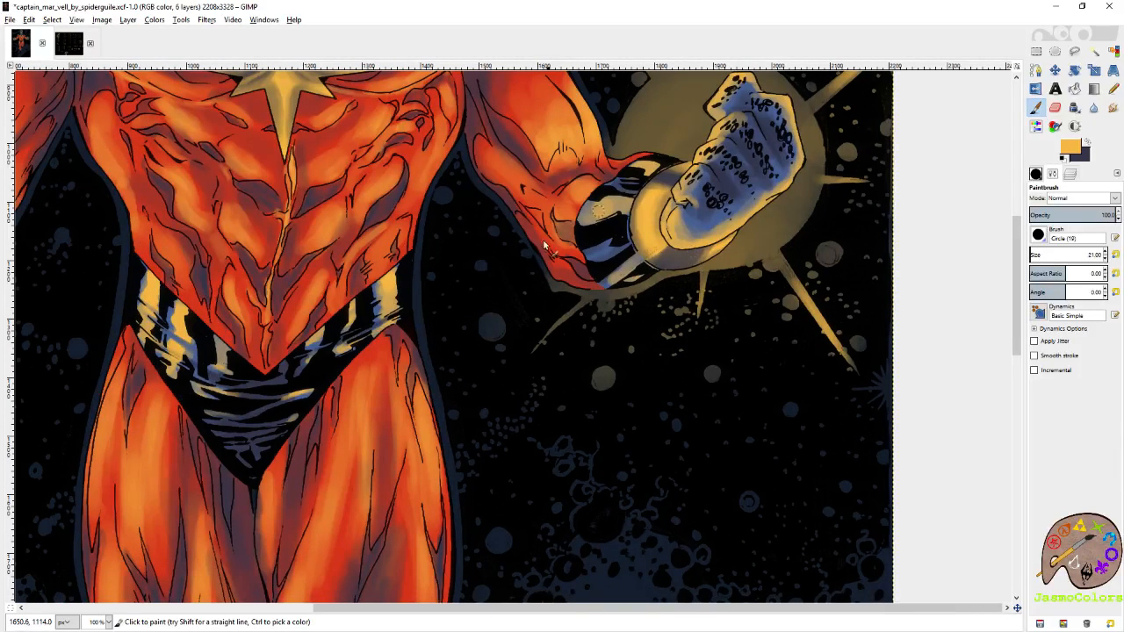
{"action": "left_click_drag", "start_coordinate": [534, 353], "coordinate": [556, 334]}
{"action": "left_click_drag", "start_coordinate": [618, 282], "coordinate": [617, 306]}
{"action": "scroll", "coordinate": [618, 307], "scroll_direction": "up", "scroll_amount": 4}
{"action": "key", "text": "shift+b"}
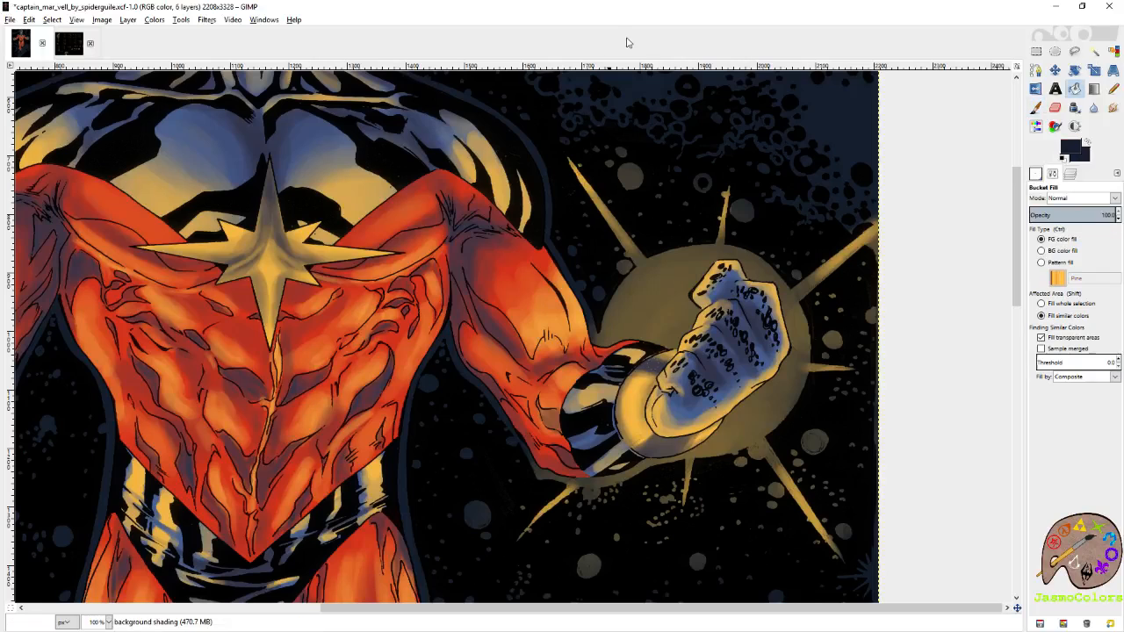
{"action": "scroll", "coordinate": [757, 130], "scroll_direction": "down", "scroll_amount": 4}
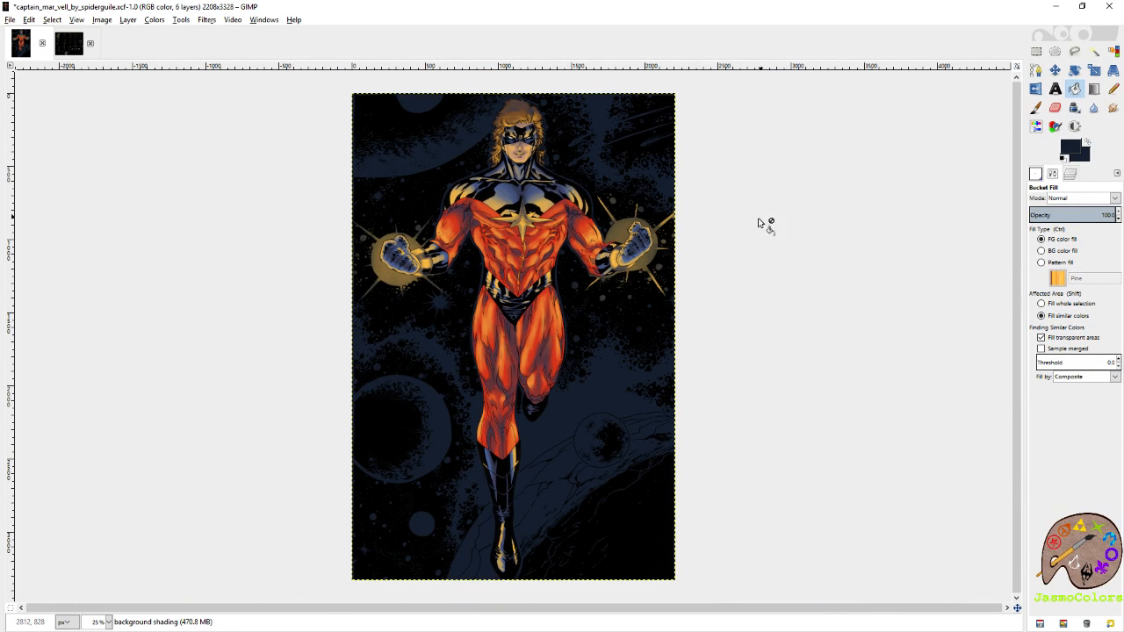
{"action": "scroll", "coordinate": [476, 286], "scroll_direction": "up", "scroll_amount": 2}
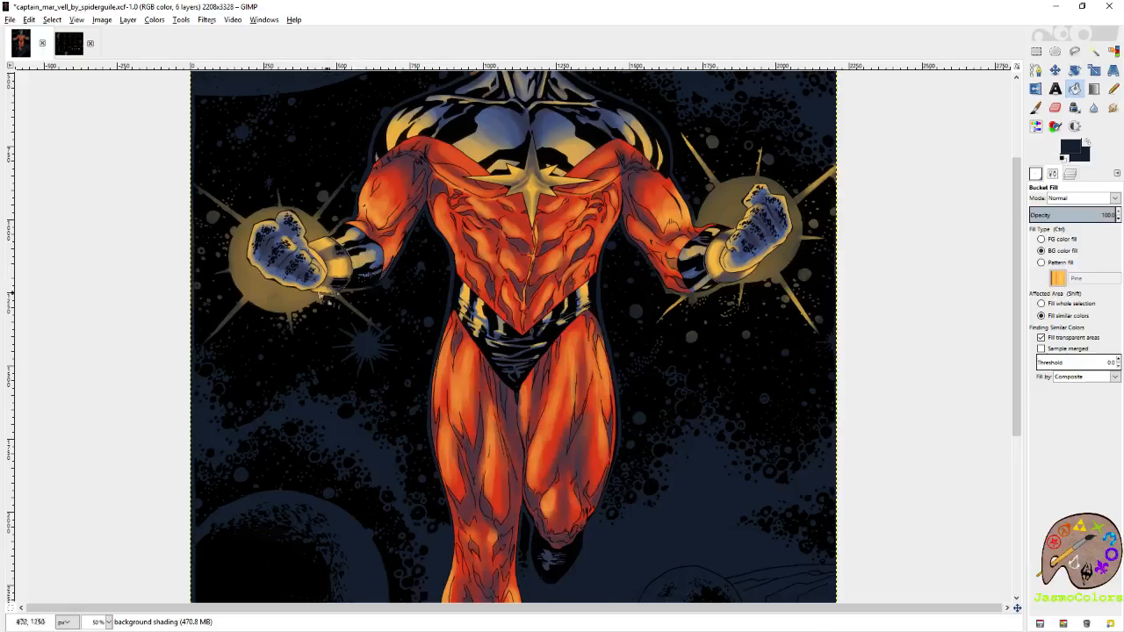
Brighten the light rays below the fist on the image's left side with yellow strokes of the Circle (19) brush.
{"action": "scroll", "coordinate": [326, 293], "scroll_direction": "up", "scroll_amount": 2}
{"action": "key", "text": "p"}
{"action": "left_click_drag", "start_coordinate": [508, 164], "coordinate": [706, 219]}
{"action": "left_click", "coordinate": [705, 220], "text": "ctrl"}
{"action": "left_click_drag", "start_coordinate": [555, 400], "coordinate": [498, 352]}
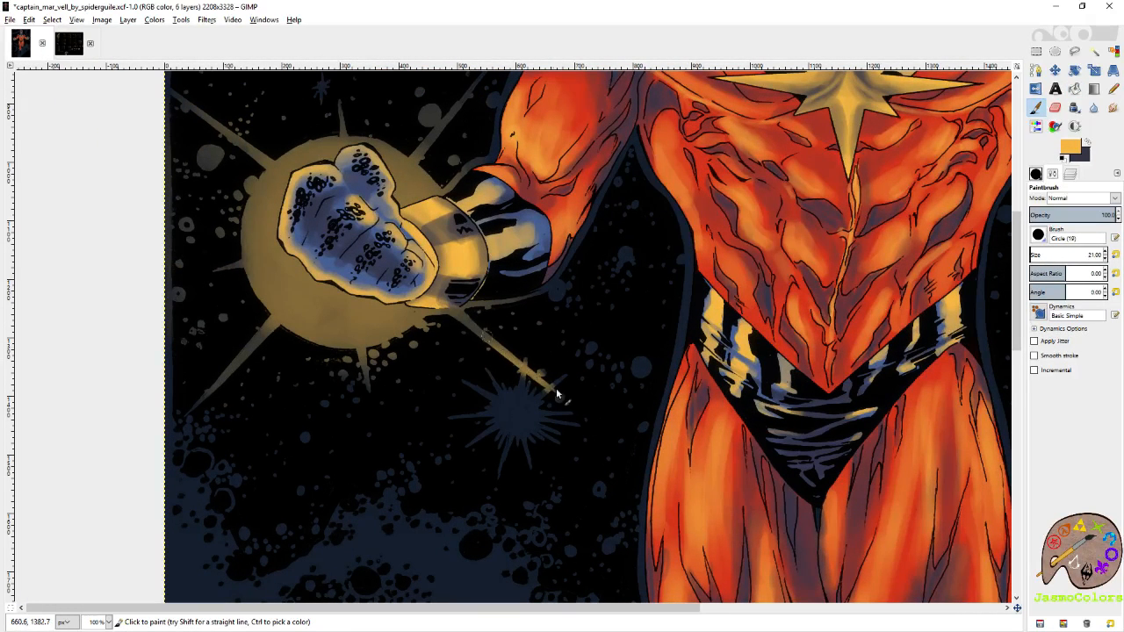
{"action": "mouse_move", "coordinate": [553, 389]}
{"action": "left_mouse_down"}
{"action": "mouse_move", "coordinate": [452, 313]}
{"action": "mouse_move", "coordinate": [541, 382]}
{"action": "mouse_move", "coordinate": [458, 305]}
{"action": "mouse_move", "coordinate": [589, 306]}
{"action": "left_mouse_up"}
{"action": "mouse_move", "coordinate": [318, 417]}
{"action": "left_mouse_down"}
{"action": "mouse_move", "coordinate": [516, 238]}
{"action": "mouse_move", "coordinate": [596, 344]}
{"action": "mouse_move", "coordinate": [347, 385]}
{"action": "mouse_move", "coordinate": [320, 413]}
{"action": "left_mouse_up"}
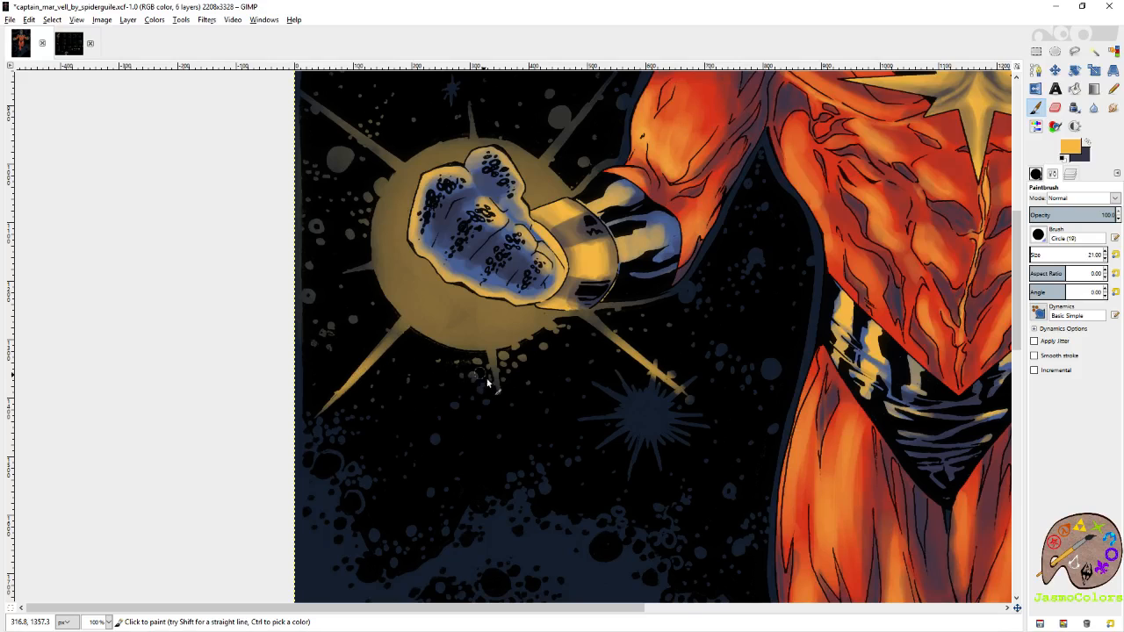
{"action": "left_click_drag", "start_coordinate": [496, 389], "coordinate": [474, 311]}
Paint yellow over the light rays above the fist on the image's left side.
{"action": "left_click_drag", "start_coordinate": [439, 261], "coordinate": [527, 401]}
{"action": "left_click_drag", "start_coordinate": [457, 405], "coordinate": [422, 408]}
{"action": "left_click_drag", "start_coordinate": [469, 293], "coordinate": [472, 404]}
{"action": "left_click_drag", "start_coordinate": [391, 339], "coordinate": [457, 400]}
{"action": "left_click_drag", "start_coordinate": [394, 342], "coordinate": [472, 402]}
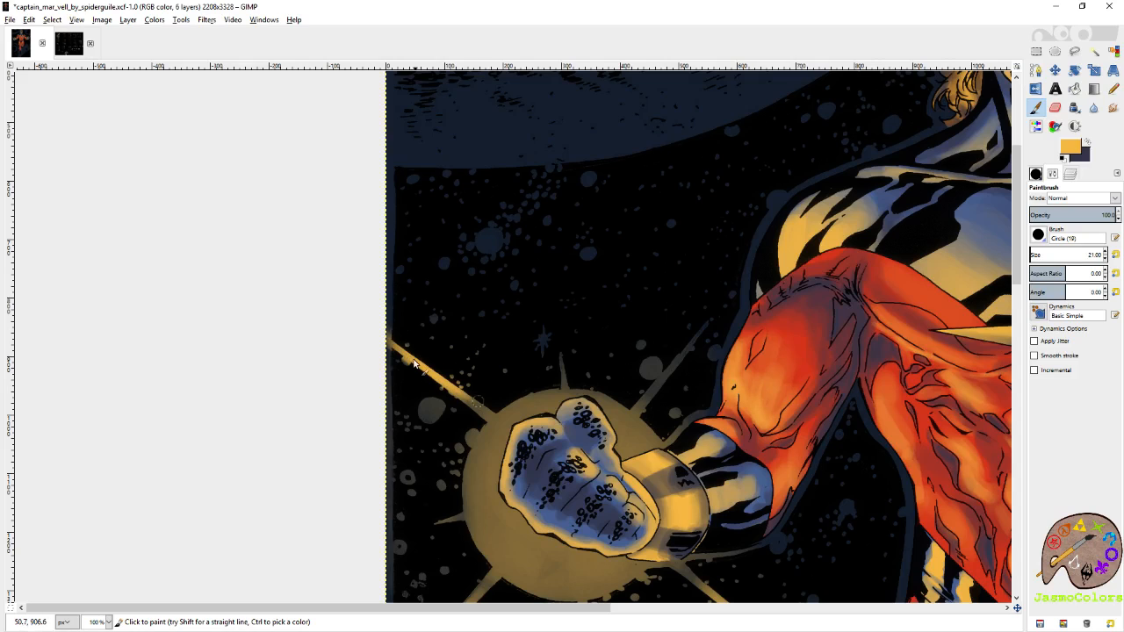
{"action": "left_click_drag", "start_coordinate": [422, 362], "coordinate": [469, 400]}
{"action": "left_click_drag", "start_coordinate": [572, 406], "coordinate": [438, 318]}
{"action": "left_click_drag", "start_coordinate": [572, 243], "coordinate": [517, 311]}
{"action": "left_click_drag", "start_coordinate": [553, 264], "coordinate": [506, 316]}
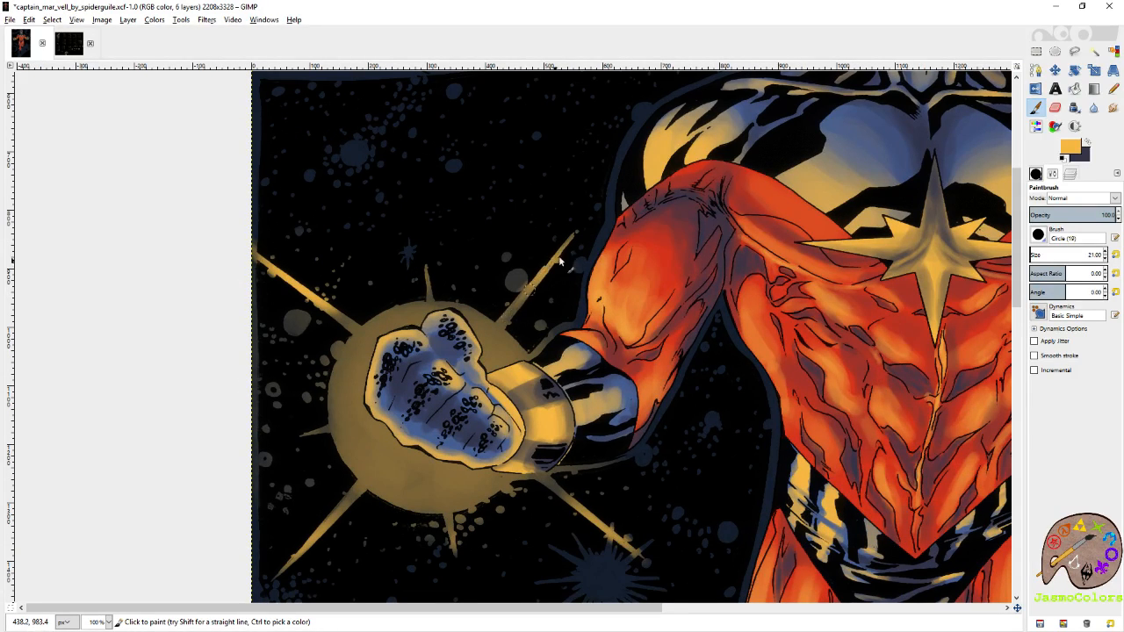
{"action": "left_click_drag", "start_coordinate": [562, 247], "coordinate": [523, 300]}
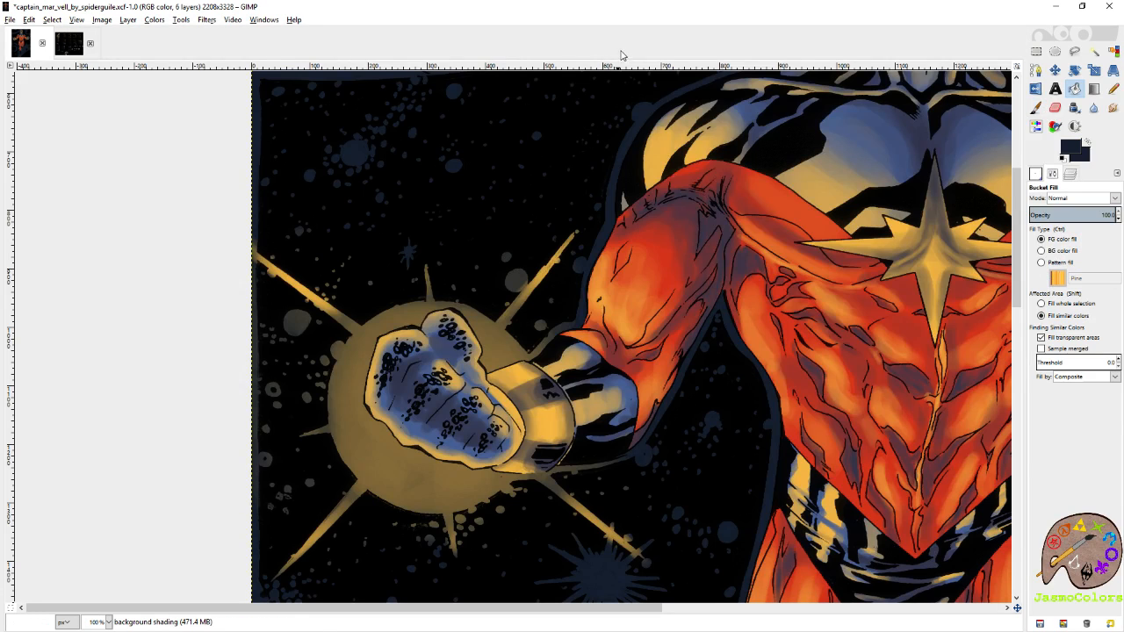
{"action": "scroll", "coordinate": [447, 154], "scroll_direction": "down", "scroll_amount": 3}
{"action": "scroll", "coordinate": [447, 154], "scroll_direction": "up", "scroll_amount": 2}
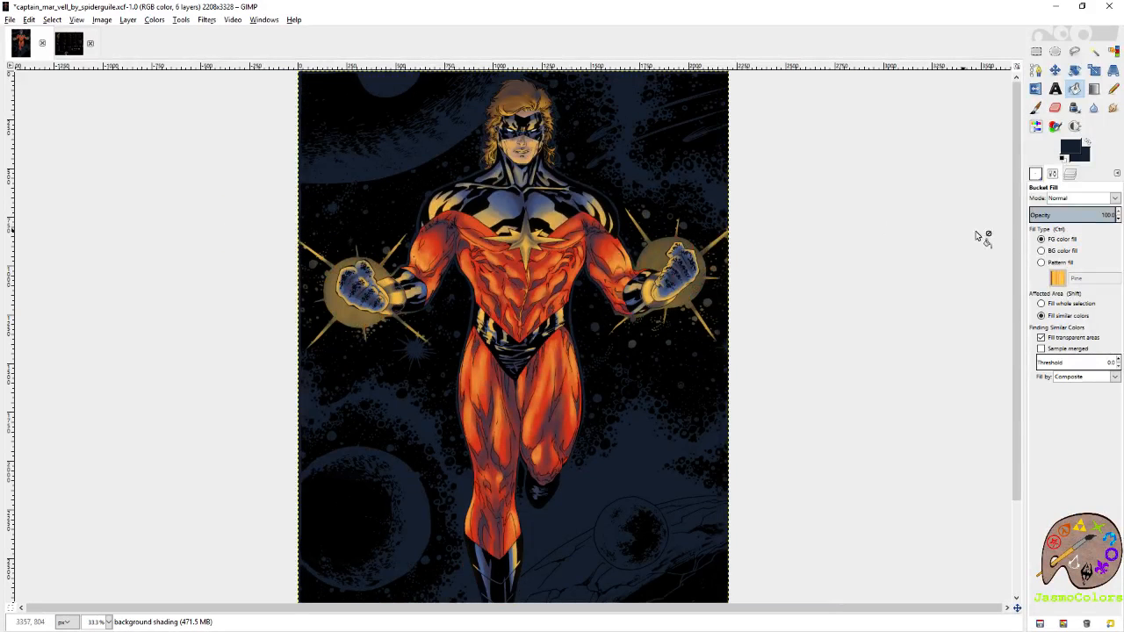
Select both yellow wristbands by colour on the flats layer and cut their existing shading from the shading layer.
{"action": "left_click", "coordinate": [1071, 175]}
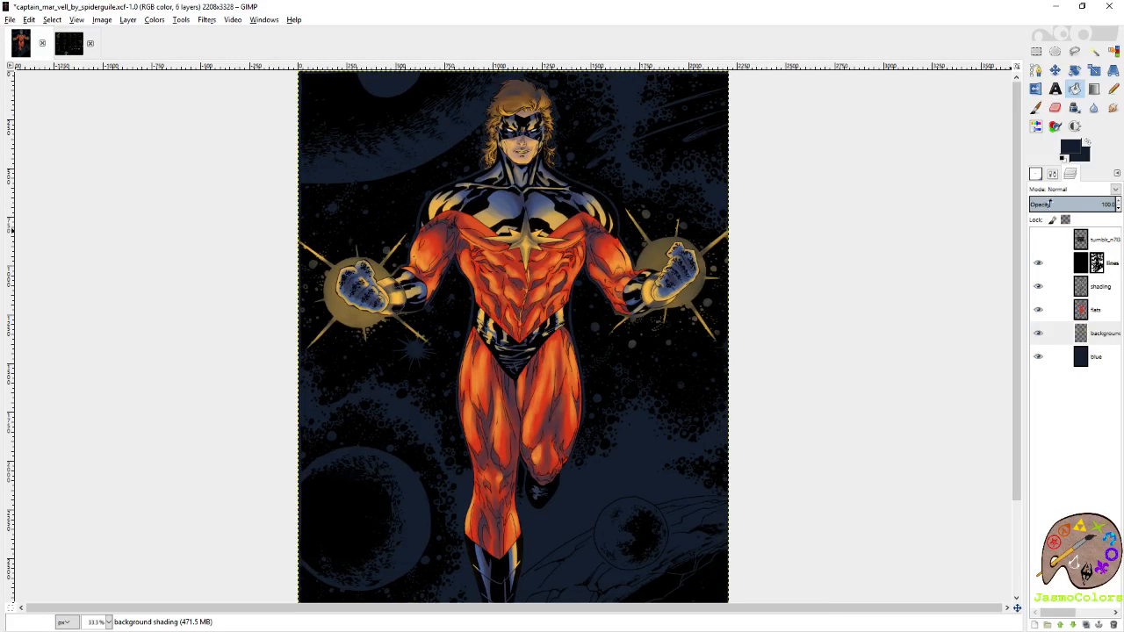
{"action": "left_click", "coordinate": [1104, 311]}
{"action": "left_click", "coordinate": [1094, 51]}
{"action": "left_click", "coordinate": [648, 293]}
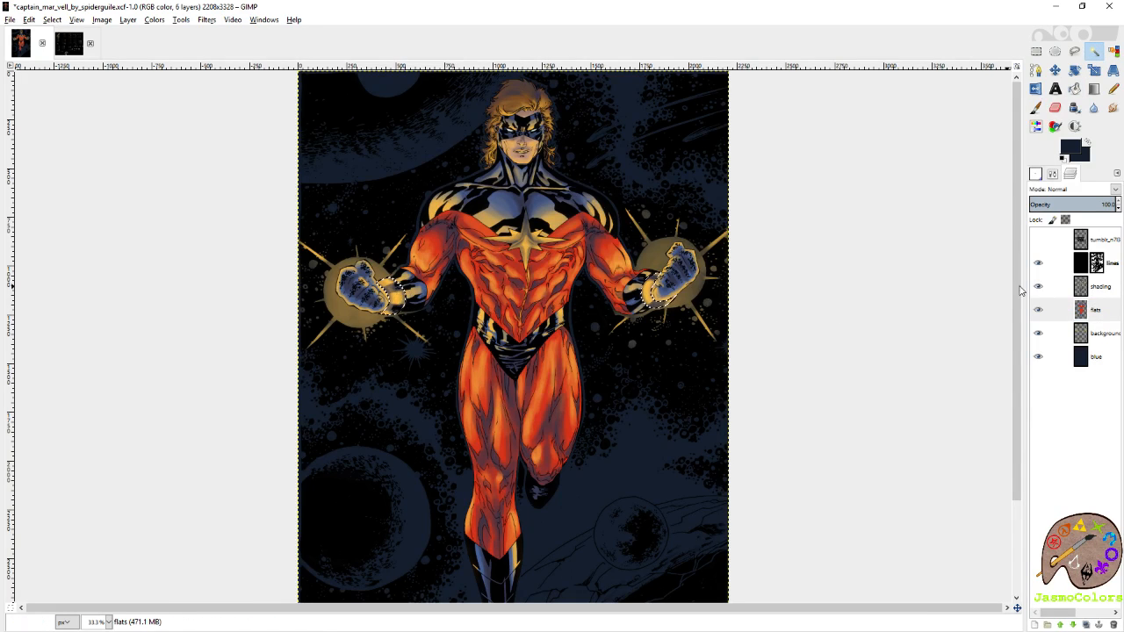
{"action": "left_click", "coordinate": [1100, 286]}
{"action": "key", "text": "ctrl+x"}
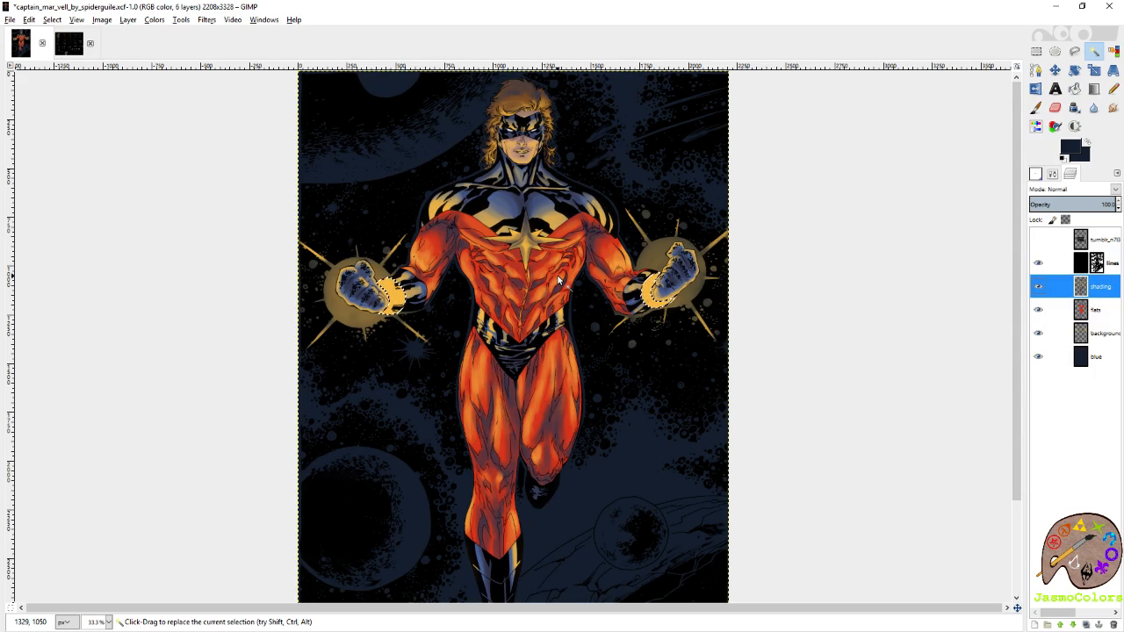
Show the palette chart and pick the greyish purple of palette 28 as the foreground colour.
{"action": "left_click", "coordinate": [1038, 239]}
{"action": "left_click", "coordinate": [1062, 240]}
{"action": "scroll", "coordinate": [479, 382], "scroll_direction": "up", "scroll_amount": 5}
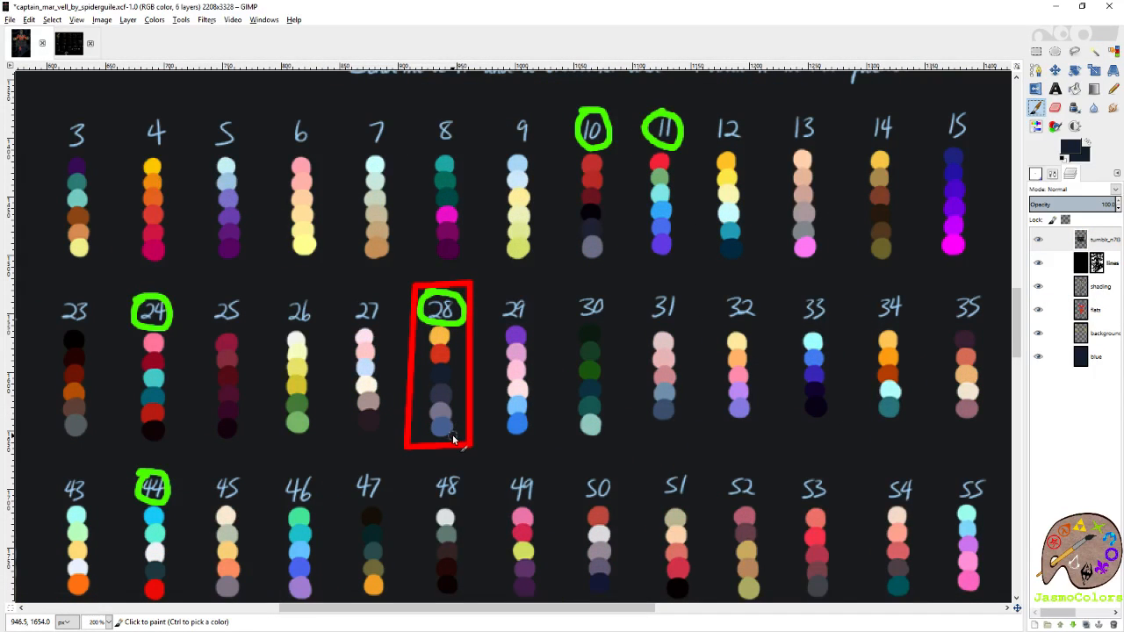
{"action": "left_click", "coordinate": [446, 388], "text": "ctrl"}
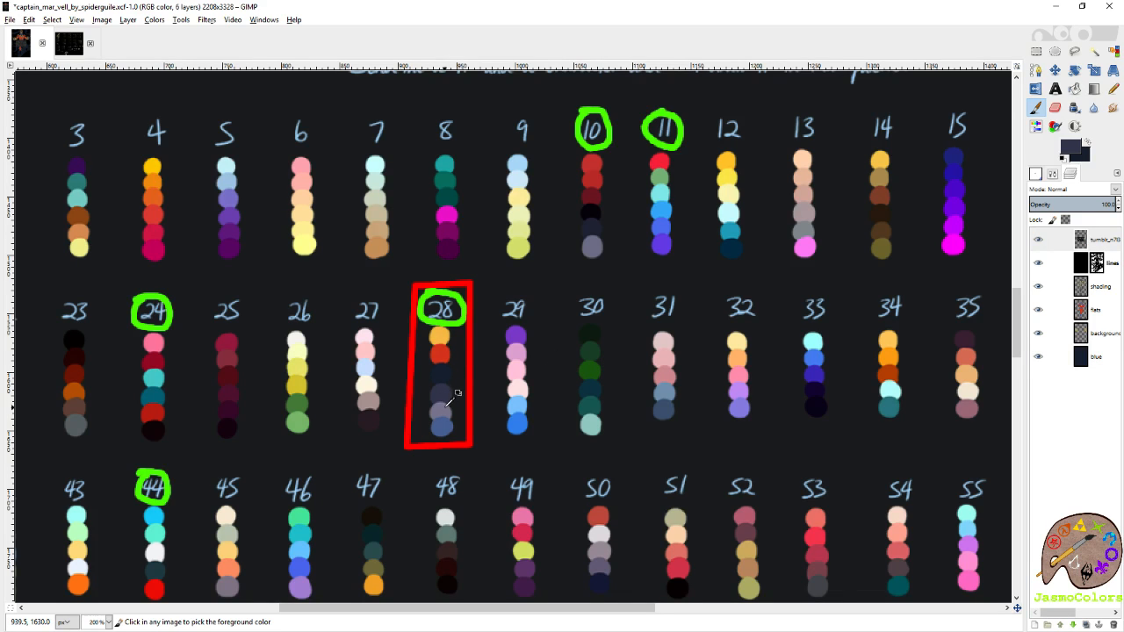
{"action": "scroll", "coordinate": [474, 351], "scroll_direction": "down", "scroll_amount": 4}
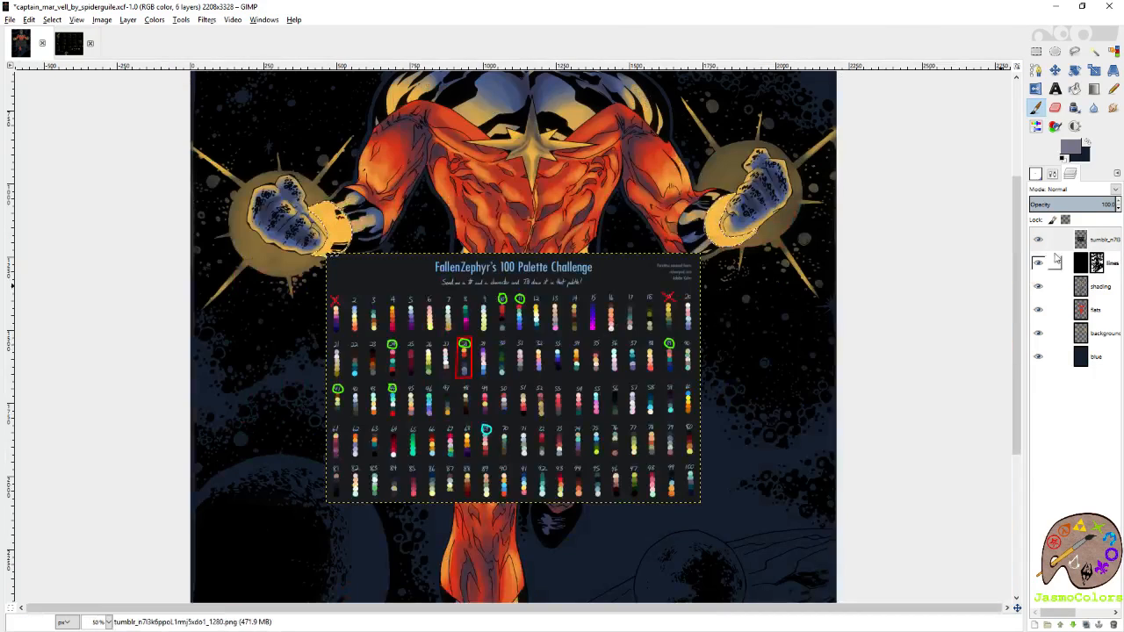
Hide the palette chart and fill both selected wristbands on the flats layer with the greyish purple.
{"action": "left_click", "coordinate": [1038, 238]}
{"action": "left_click", "coordinate": [1093, 309]}
{"action": "key", "text": "shift+b"}
{"action": "left_click", "coordinate": [716, 232]}
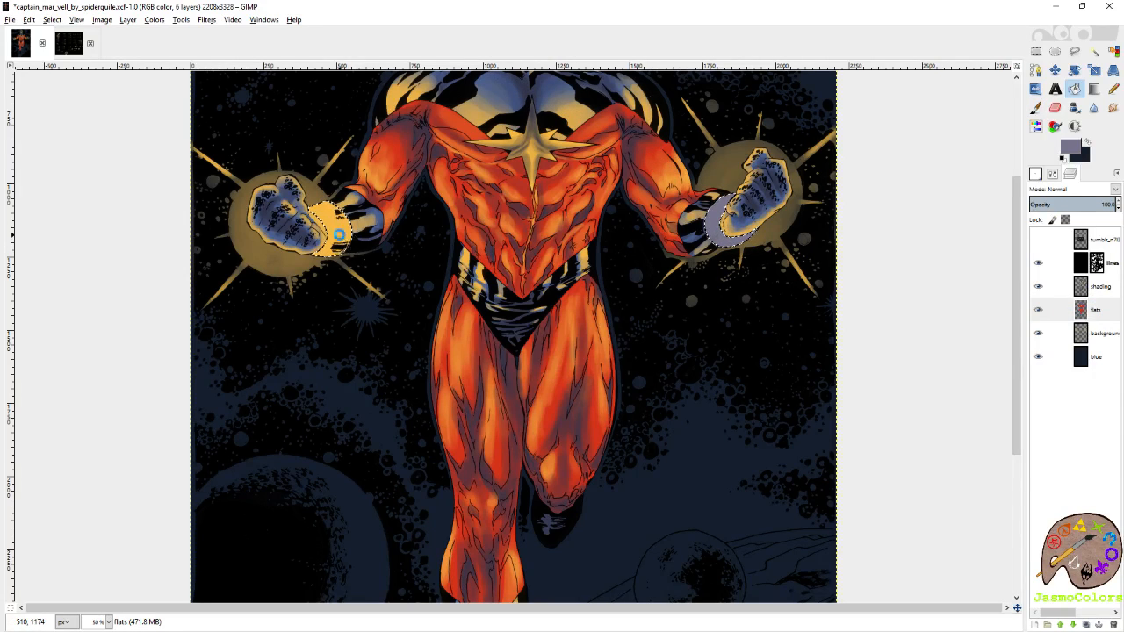
{"action": "left_click", "coordinate": [339, 236]}
Paint a curved yellow highlight on the shading layer over the wristband on the image's right side.
{"action": "left_click", "coordinate": [1098, 289]}
{"action": "scroll", "coordinate": [803, 219], "scroll_direction": "up", "scroll_amount": 4}
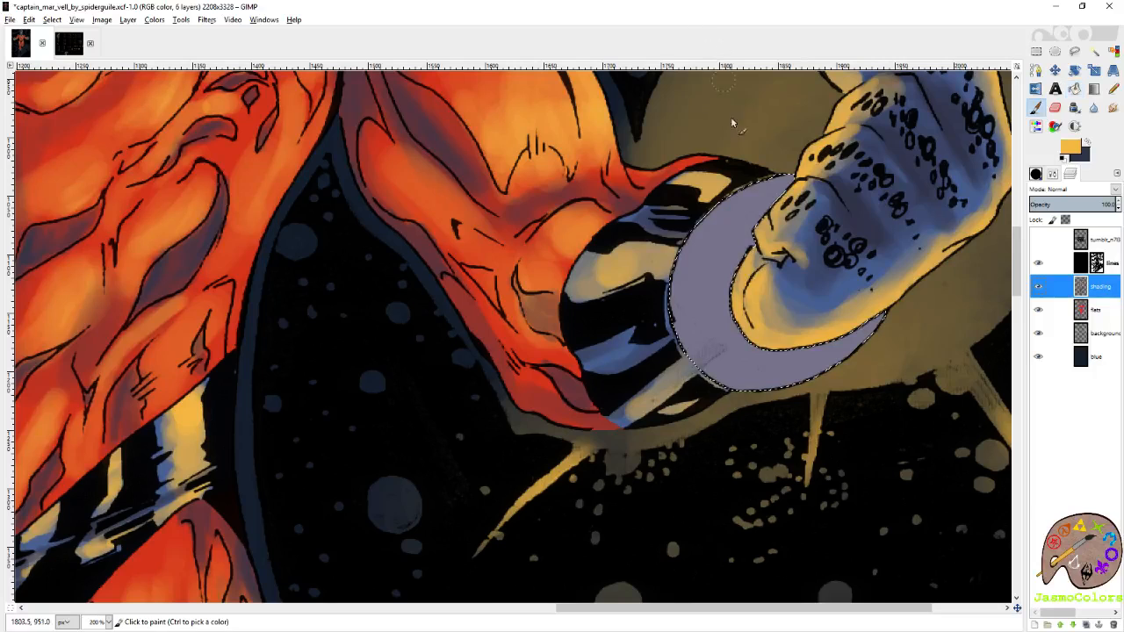
{"action": "mouse_move", "coordinate": [706, 233]}
{"action": "left_mouse_down"}
{"action": "mouse_move", "coordinate": [786, 195]}
{"action": "mouse_move", "coordinate": [742, 218]}
{"action": "mouse_move", "coordinate": [788, 206]}
{"action": "left_mouse_up"}
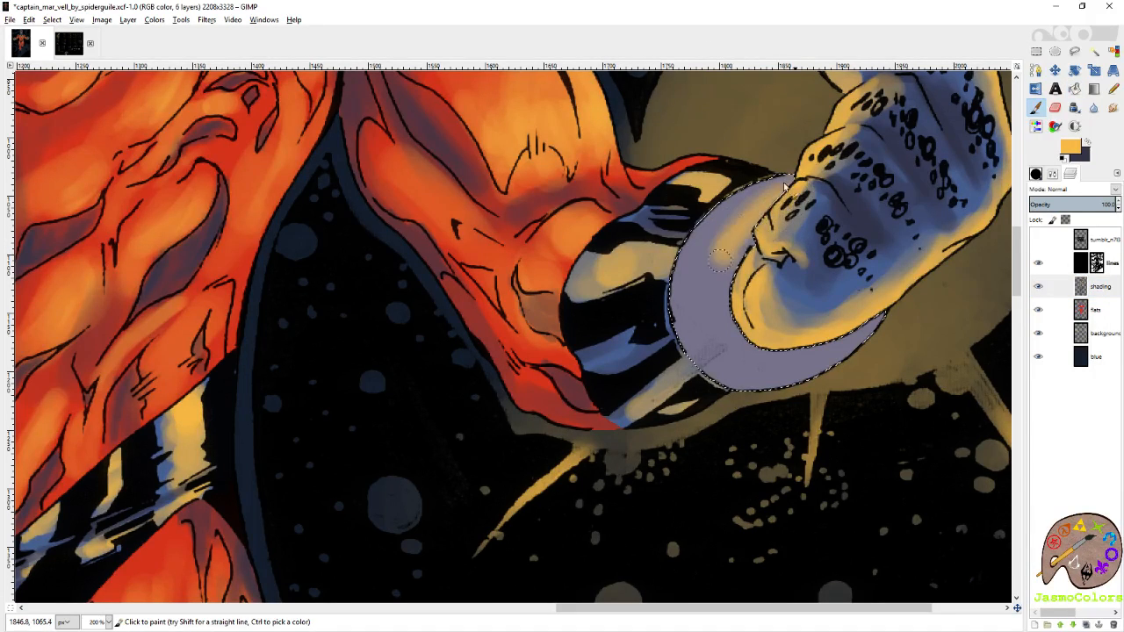
{"action": "mouse_move", "coordinate": [704, 278]}
{"action": "left_mouse_down"}
{"action": "mouse_move", "coordinate": [745, 252]}
{"action": "mouse_move", "coordinate": [712, 262]}
{"action": "mouse_move", "coordinate": [735, 215]}
{"action": "left_mouse_up"}
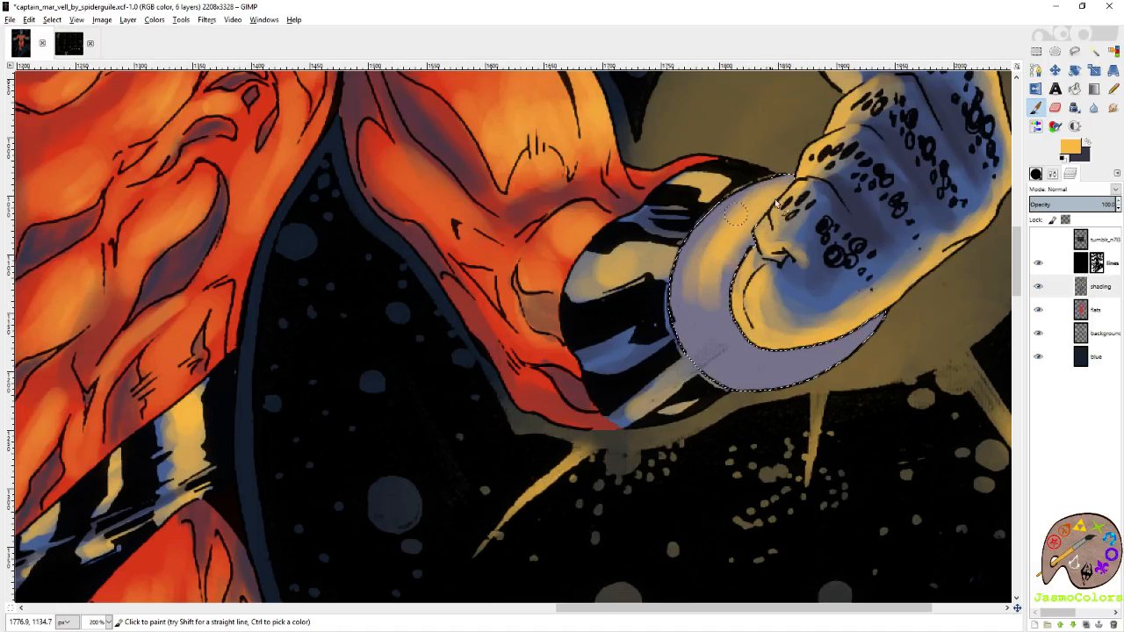
{"action": "mouse_move", "coordinate": [708, 296]}
{"action": "left_mouse_down"}
{"action": "mouse_move", "coordinate": [704, 340]}
{"action": "mouse_move", "coordinate": [762, 388]}
{"action": "mouse_move", "coordinate": [712, 270]}
{"action": "mouse_move", "coordinate": [696, 302]}
{"action": "mouse_move", "coordinate": [769, 369]}
{"action": "mouse_move", "coordinate": [822, 374]}
{"action": "mouse_move", "coordinate": [863, 343]}
{"action": "mouse_move", "coordinate": [773, 364]}
{"action": "mouse_move", "coordinate": [787, 372]}
{"action": "mouse_move", "coordinate": [885, 331]}
{"action": "mouse_move", "coordinate": [836, 369]}
{"action": "mouse_move", "coordinate": [709, 314]}
{"action": "mouse_move", "coordinate": [727, 338]}
{"action": "mouse_move", "coordinate": [716, 380]}
{"action": "left_mouse_up"}
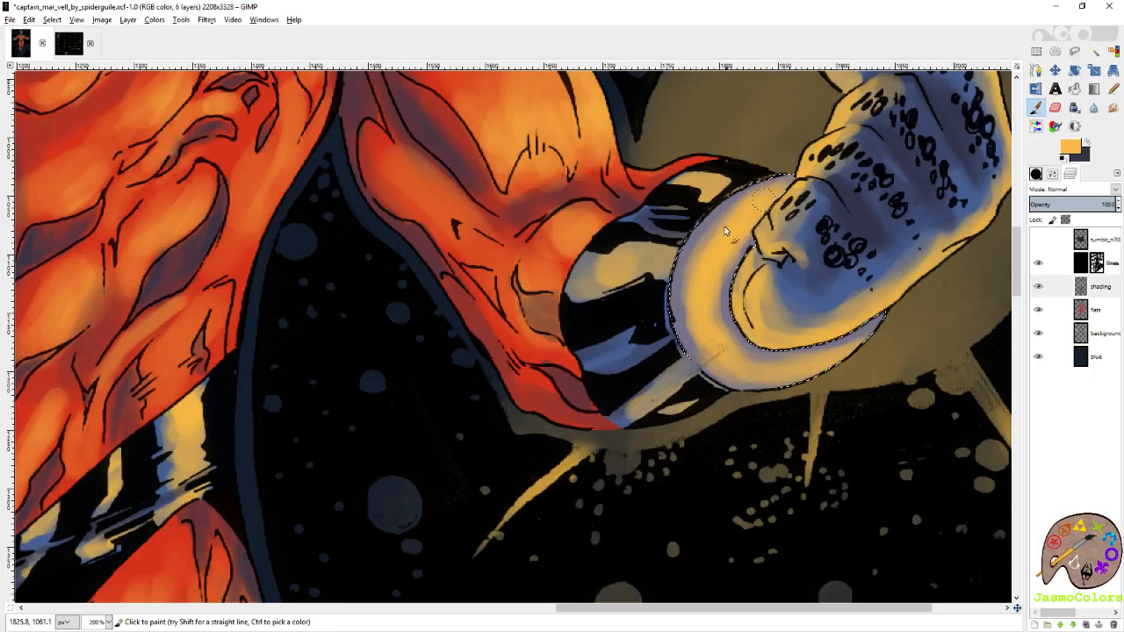
{"action": "left_click_drag", "start_coordinate": [712, 262], "coordinate": [727, 256]}
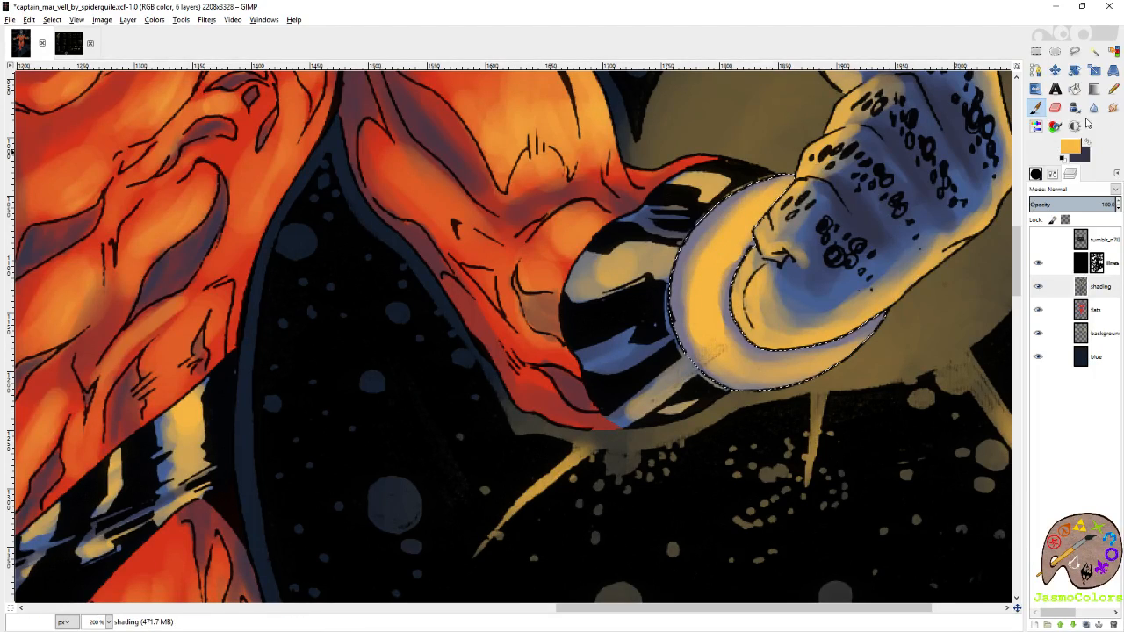
Blur the yellow highlight edges on the same wristband with the Blur/Sharpen tool at rate 100.
{"action": "double_click", "coordinate": [1093, 107]}
{"action": "left_click_drag", "start_coordinate": [1068, 421], "coordinate": [1119, 421]}
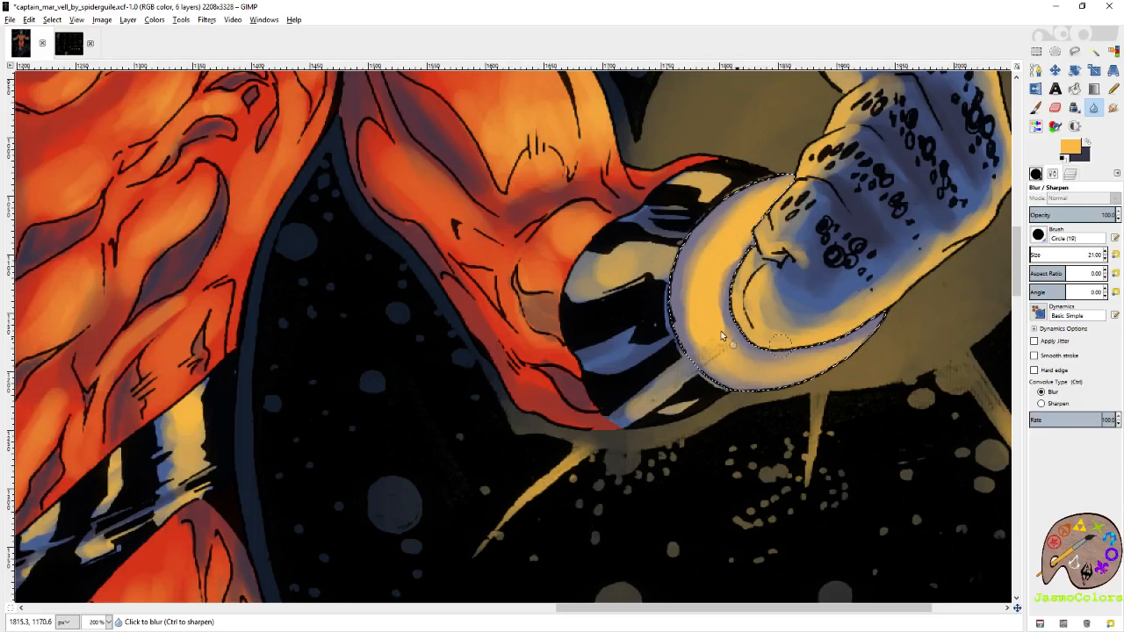
{"action": "mouse_move", "coordinate": [735, 233]}
{"action": "left_mouse_down"}
{"action": "mouse_move", "coordinate": [784, 187]}
{"action": "mouse_move", "coordinate": [690, 302]}
{"action": "left_mouse_up"}
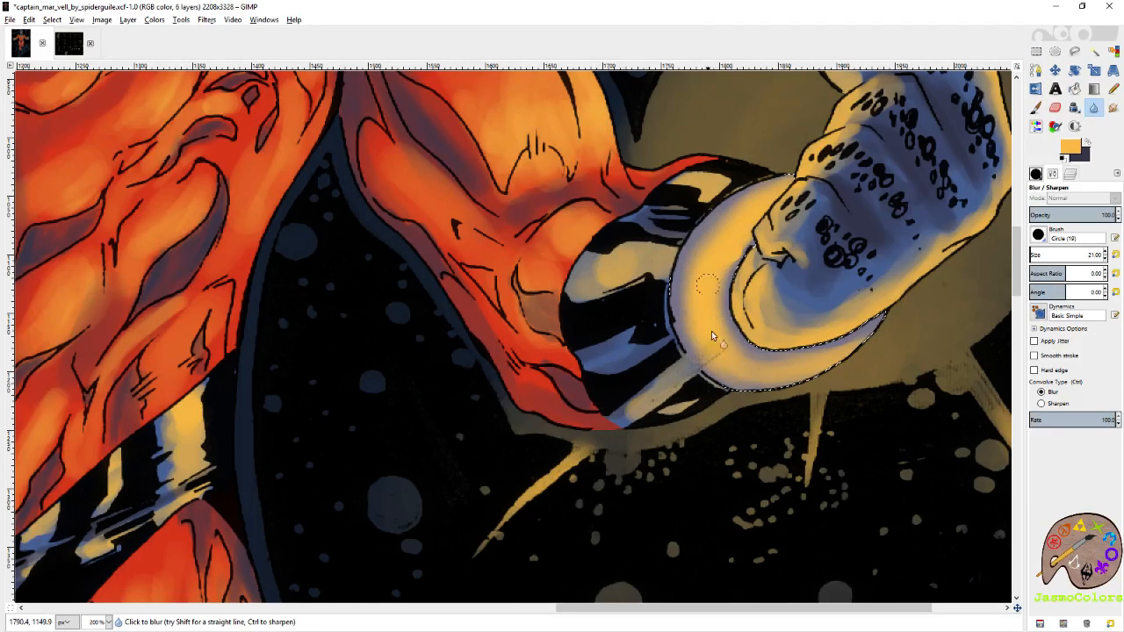
{"action": "mouse_move", "coordinate": [779, 376]}
{"action": "left_mouse_down"}
{"action": "mouse_move", "coordinate": [741, 377]}
{"action": "mouse_move", "coordinate": [693, 359]}
{"action": "mouse_move", "coordinate": [736, 333]}
{"action": "mouse_move", "coordinate": [714, 305]}
{"action": "mouse_move", "coordinate": [708, 320]}
{"action": "mouse_move", "coordinate": [723, 272]}
{"action": "mouse_move", "coordinate": [701, 300]}
{"action": "mouse_move", "coordinate": [775, 188]}
{"action": "mouse_move", "coordinate": [694, 346]}
{"action": "left_mouse_up"}
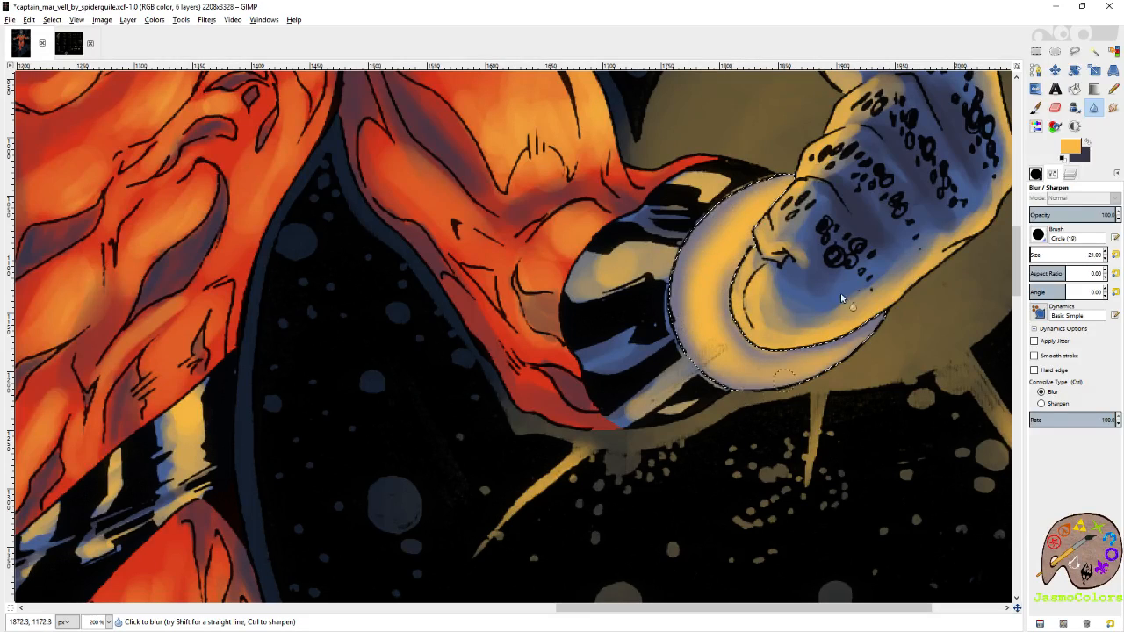
Paint thin yellow edge highlights along the rim of the wristband on the image's right side with the Circle (01) brush.
{"action": "left_click", "coordinate": [1036, 108]}
{"action": "left_click", "coordinate": [1036, 175]}
{"action": "left_click", "coordinate": [1100, 475]}
{"action": "left_click", "coordinate": [771, 201]}
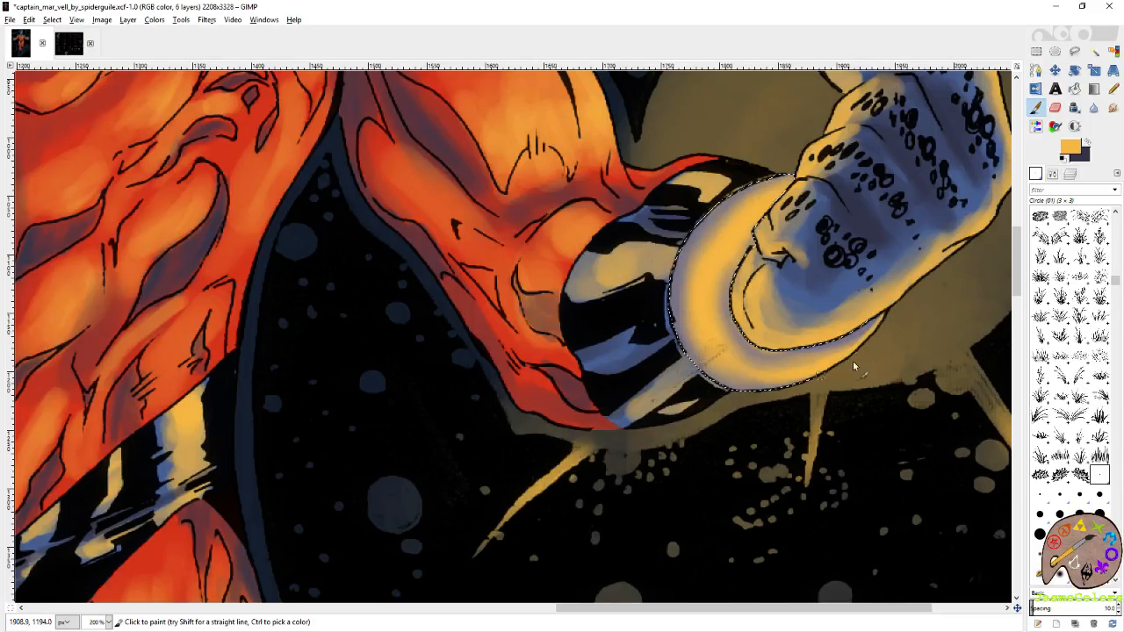
{"action": "mouse_move", "coordinate": [792, 178]}
{"action": "left_mouse_down"}
{"action": "mouse_move", "coordinate": [717, 199]}
{"action": "mouse_move", "coordinate": [733, 189]}
{"action": "mouse_move", "coordinate": [756, 187]}
{"action": "mouse_move", "coordinate": [692, 237]}
{"action": "left_mouse_up"}
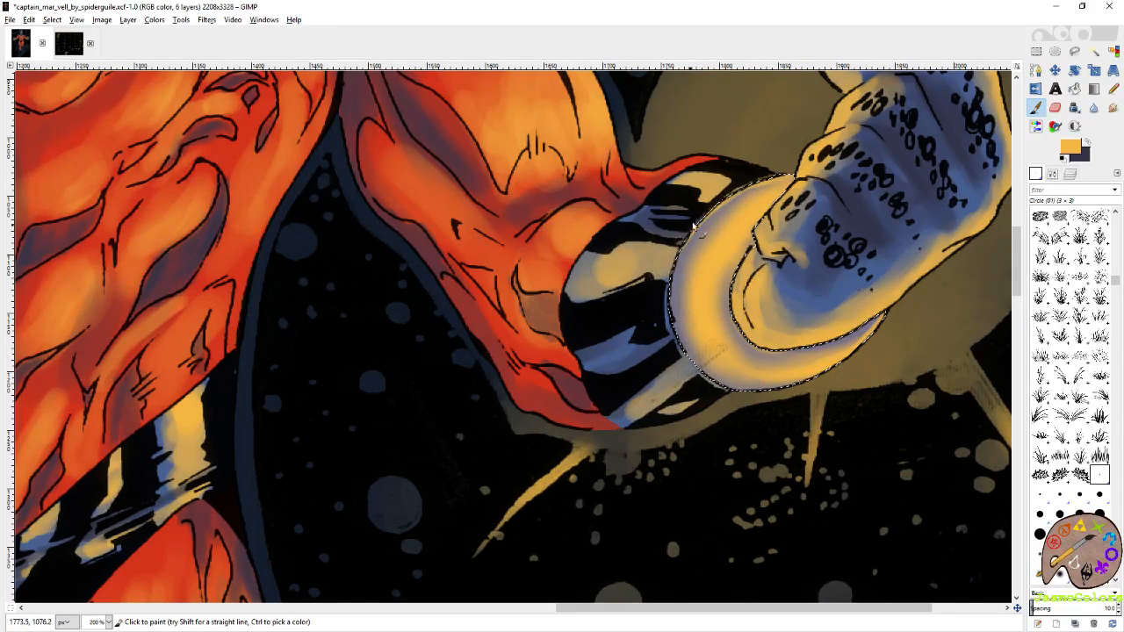
{"action": "mouse_move", "coordinate": [657, 305]}
{"action": "left_mouse_down"}
{"action": "mouse_move", "coordinate": [689, 243]}
{"action": "mouse_move", "coordinate": [678, 257]}
{"action": "mouse_move", "coordinate": [675, 346]}
{"action": "mouse_move", "coordinate": [671, 288]}
{"action": "mouse_move", "coordinate": [700, 377]}
{"action": "mouse_move", "coordinate": [693, 362]}
{"action": "mouse_move", "coordinate": [725, 389]}
{"action": "mouse_move", "coordinate": [804, 392]}
{"action": "left_mouse_up"}
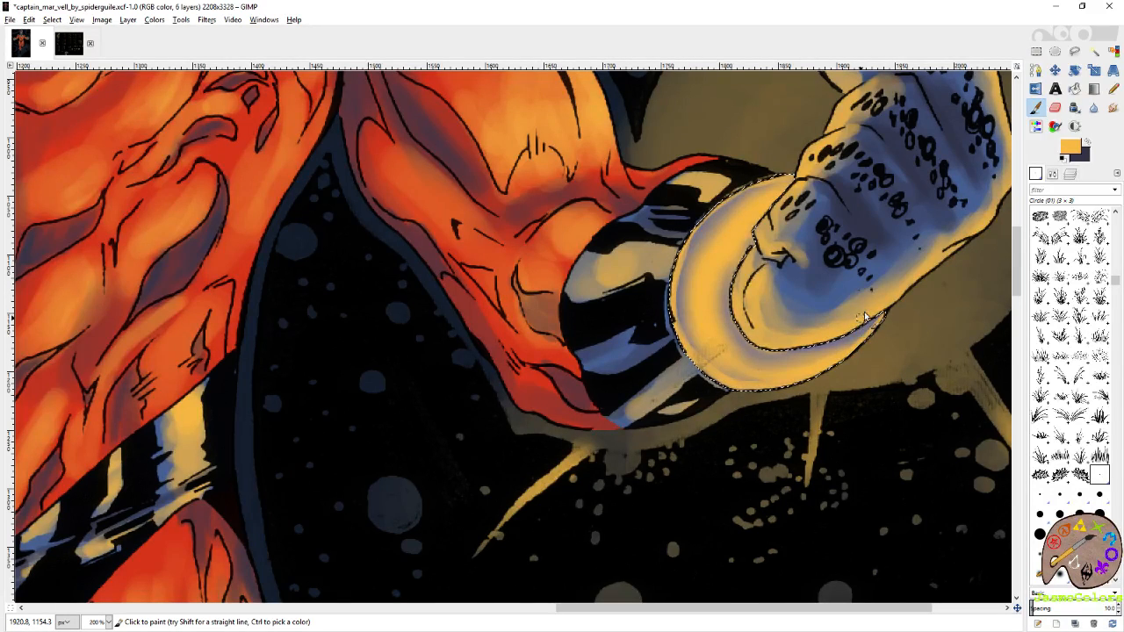
Paint a broad curved yellow highlight over the wristband on the image's left side with the Circle (19) brush.
{"action": "scroll", "coordinate": [878, 174], "scroll_direction": "down", "scroll_amount": 4}
{"action": "left_click", "coordinate": [1036, 51]}
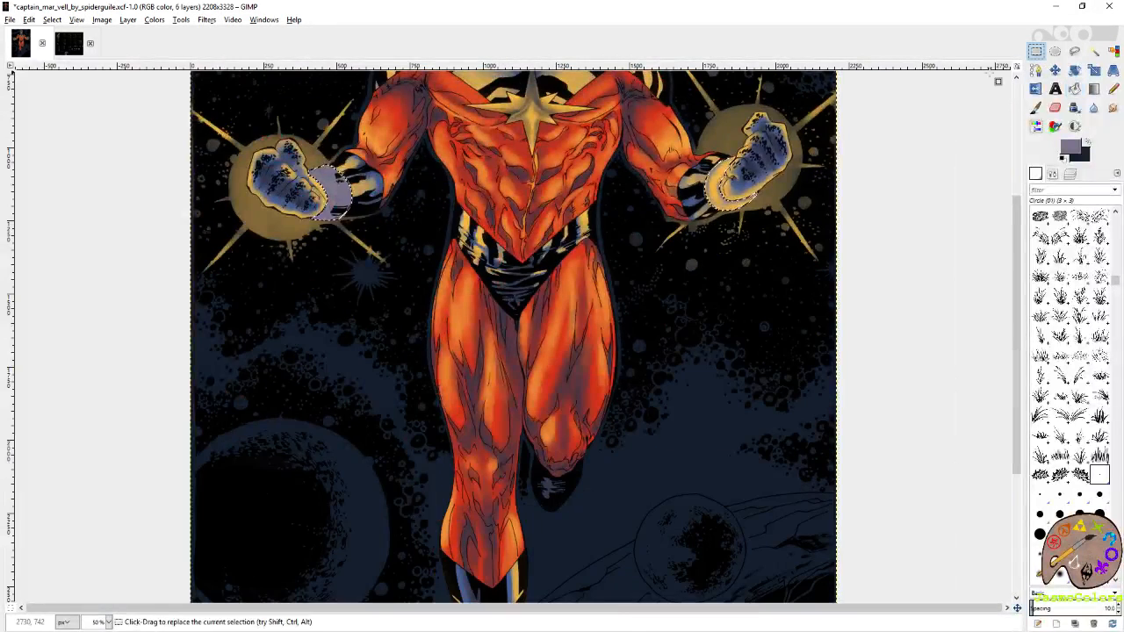
{"action": "scroll", "coordinate": [876, 216], "scroll_direction": "down", "scroll_amount": 1}
{"action": "scroll", "coordinate": [874, 214], "scroll_direction": "up", "scroll_amount": 3}
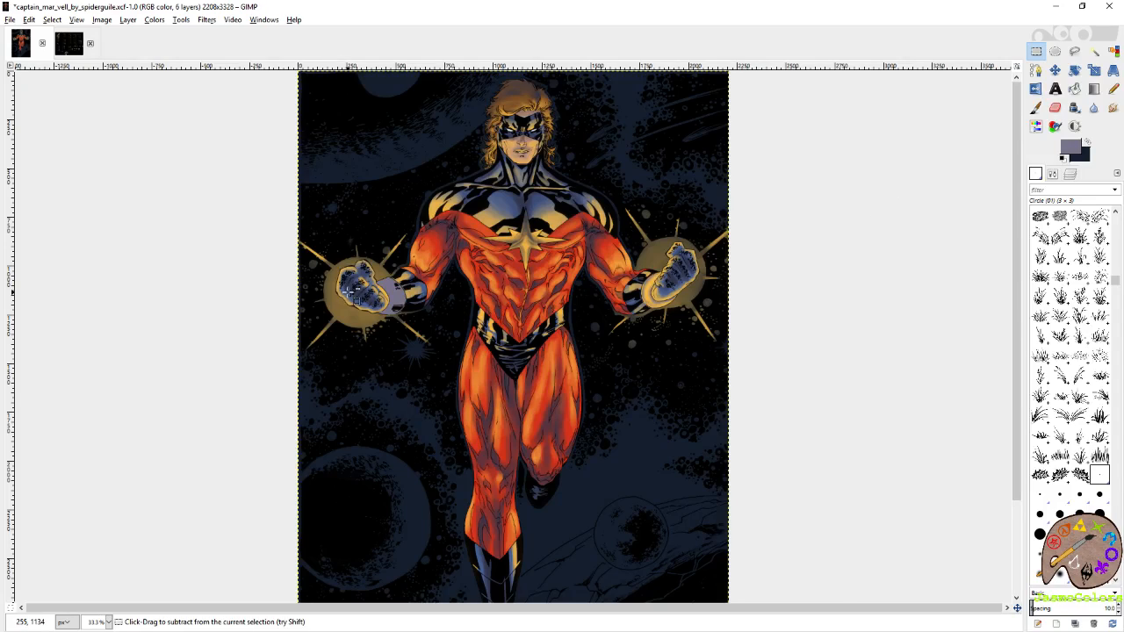
{"action": "scroll", "coordinate": [351, 298], "scroll_direction": "up", "scroll_amount": 5}
{"action": "left_click_drag", "start_coordinate": [291, 326], "coordinate": [609, 293]}
{"action": "left_click", "coordinate": [1039, 534]}
{"action": "mouse_move", "coordinate": [528, 182]}
{"action": "left_mouse_down"}
{"action": "mouse_move", "coordinate": [562, 206]}
{"action": "mouse_move", "coordinate": [587, 268]}
{"action": "mouse_move", "coordinate": [576, 233]}
{"action": "mouse_move", "coordinate": [579, 351]}
{"action": "mouse_move", "coordinate": [545, 389]}
{"action": "mouse_move", "coordinate": [590, 367]}
{"action": "mouse_move", "coordinate": [613, 230]}
{"action": "mouse_move", "coordinate": [543, 169]}
{"action": "mouse_move", "coordinate": [574, 199]}
{"action": "mouse_move", "coordinate": [505, 175]}
{"action": "mouse_move", "coordinate": [553, 227]}
{"action": "mouse_move", "coordinate": [583, 312]}
{"action": "mouse_move", "coordinate": [551, 359]}
{"action": "mouse_move", "coordinate": [639, 318]}
{"action": "mouse_move", "coordinate": [640, 255]}
{"action": "mouse_move", "coordinate": [597, 230]}
{"action": "mouse_move", "coordinate": [616, 279]}
{"action": "mouse_move", "coordinate": [542, 167]}
{"action": "mouse_move", "coordinate": [564, 174]}
{"action": "mouse_move", "coordinate": [617, 285]}
{"action": "mouse_move", "coordinate": [595, 312]}
{"action": "mouse_move", "coordinate": [603, 298]}
{"action": "mouse_move", "coordinate": [579, 373]}
{"action": "mouse_move", "coordinate": [610, 336]}
{"action": "left_mouse_up"}
Blur the yellow highlight's edges on the left-side wristband and fill out the yellow at its upper end.
{"action": "key", "text": "shift+u"}
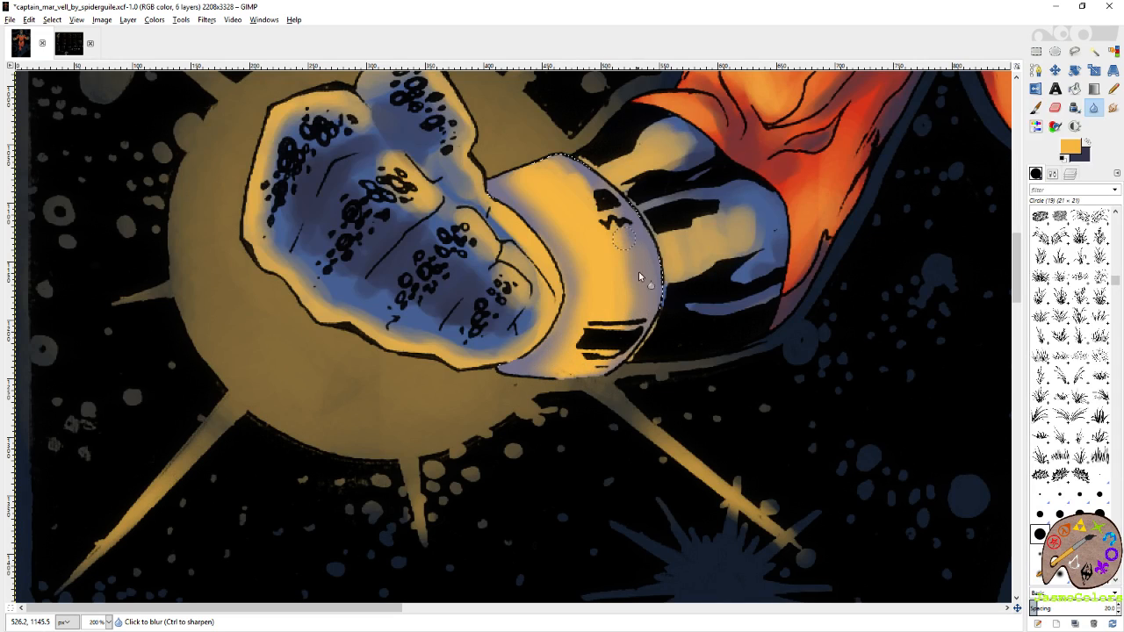
{"action": "left_click_drag", "start_coordinate": [629, 292], "coordinate": [615, 325]}
{"action": "left_click", "coordinate": [1036, 109]}
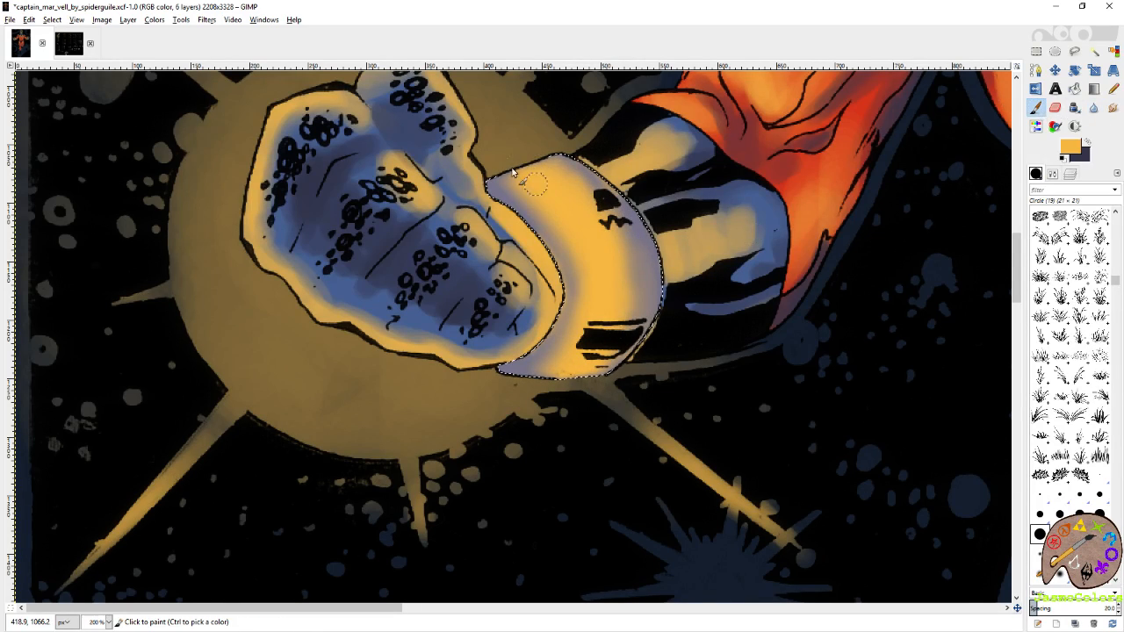
{"action": "left_click_drag", "start_coordinate": [490, 159], "coordinate": [542, 190]}
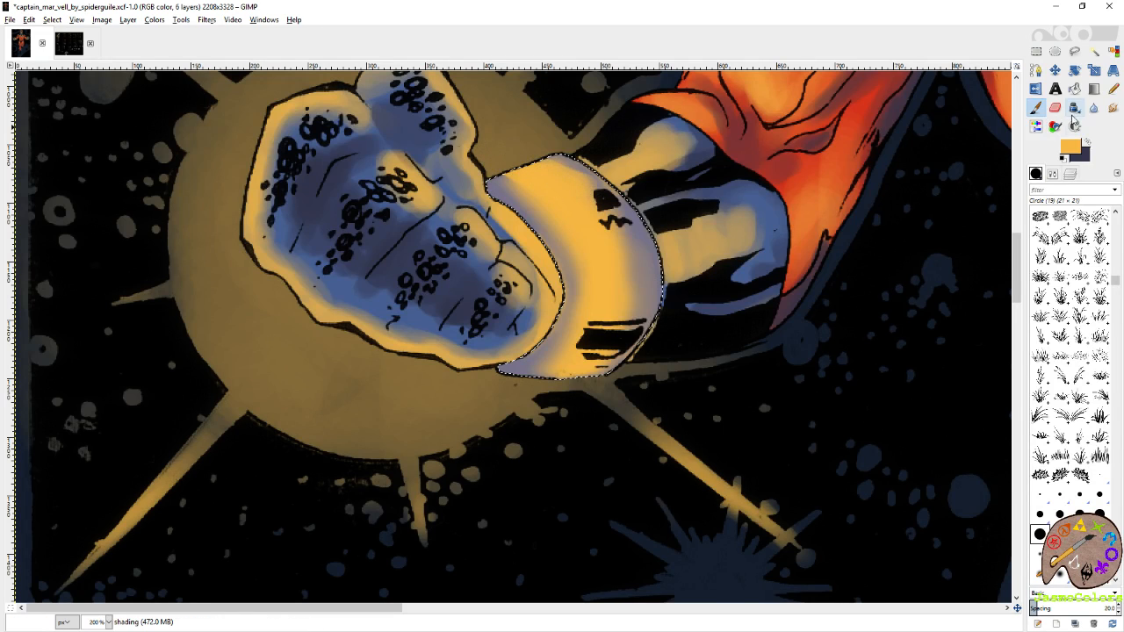
{"action": "left_click", "coordinate": [1094, 108]}
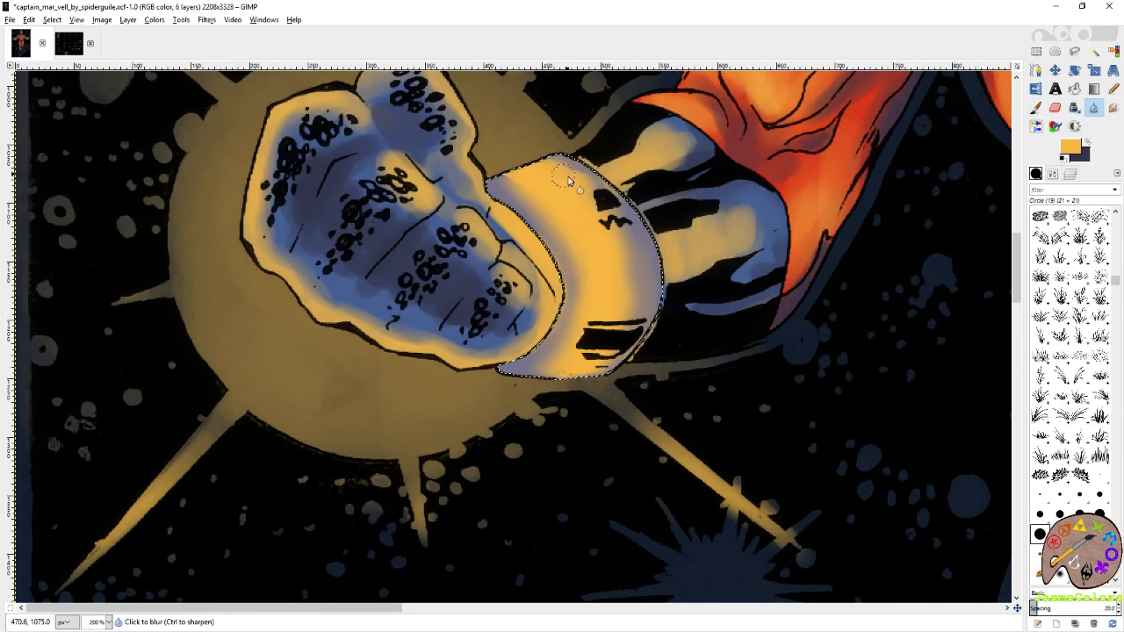
Paint yellow edge highlights along both rims of the wristband on the image's left side.
{"action": "key", "text": "p"}
{"action": "mouse_move", "coordinate": [589, 161]}
{"action": "left_mouse_down"}
{"action": "mouse_move", "coordinate": [640, 195]}
{"action": "mouse_move", "coordinate": [660, 241]}
{"action": "mouse_move", "coordinate": [664, 330]}
{"action": "left_mouse_up"}
{"action": "mouse_move", "coordinate": [667, 243]}
{"action": "left_mouse_down"}
{"action": "mouse_move", "coordinate": [658, 319]}
{"action": "mouse_move", "coordinate": [615, 373]}
{"action": "left_mouse_up"}
{"action": "mouse_move", "coordinate": [483, 202]}
{"action": "left_mouse_down"}
{"action": "mouse_move", "coordinate": [519, 229]}
{"action": "mouse_move", "coordinate": [512, 211]}
{"action": "mouse_move", "coordinate": [551, 276]}
{"action": "mouse_move", "coordinate": [550, 324]}
{"action": "mouse_move", "coordinate": [538, 322]}
{"action": "mouse_move", "coordinate": [538, 260]}
{"action": "mouse_move", "coordinate": [549, 263]}
{"action": "mouse_move", "coordinate": [550, 302]}
{"action": "mouse_move", "coordinate": [562, 288]}
{"action": "mouse_move", "coordinate": [549, 265]}
{"action": "mouse_move", "coordinate": [543, 331]}
{"action": "mouse_move", "coordinate": [555, 303]}
{"action": "mouse_move", "coordinate": [515, 352]}
{"action": "mouse_move", "coordinate": [492, 365]}
{"action": "left_mouse_up"}
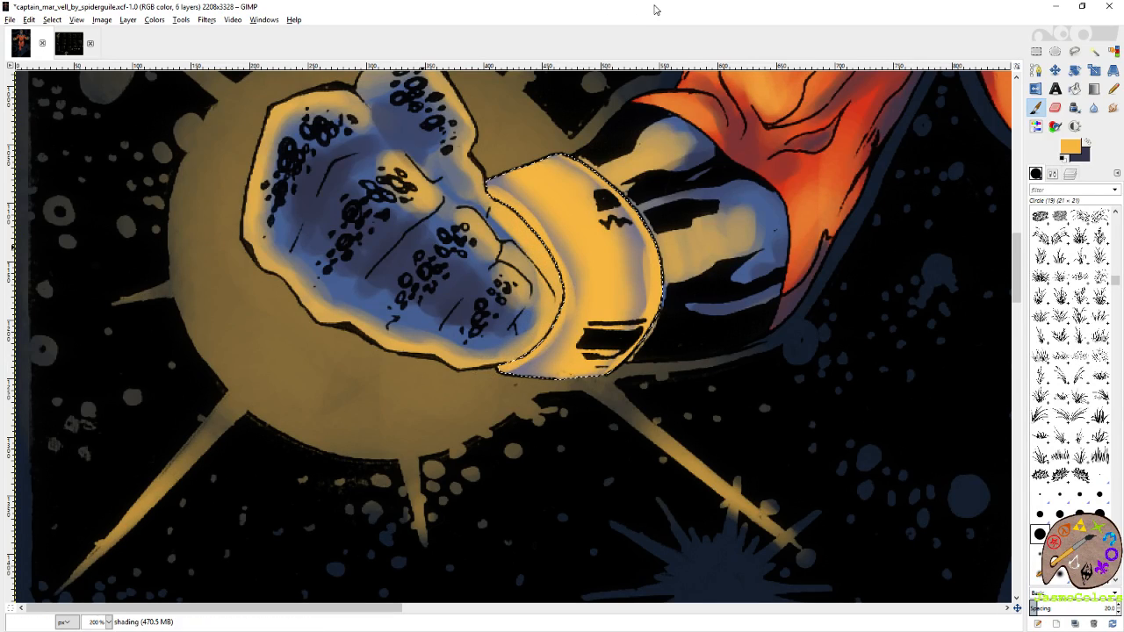
Save the image with both wristbands reshaded.
{"action": "scroll", "coordinate": [766, 249], "scroll_direction": "down", "scroll_amount": 4}
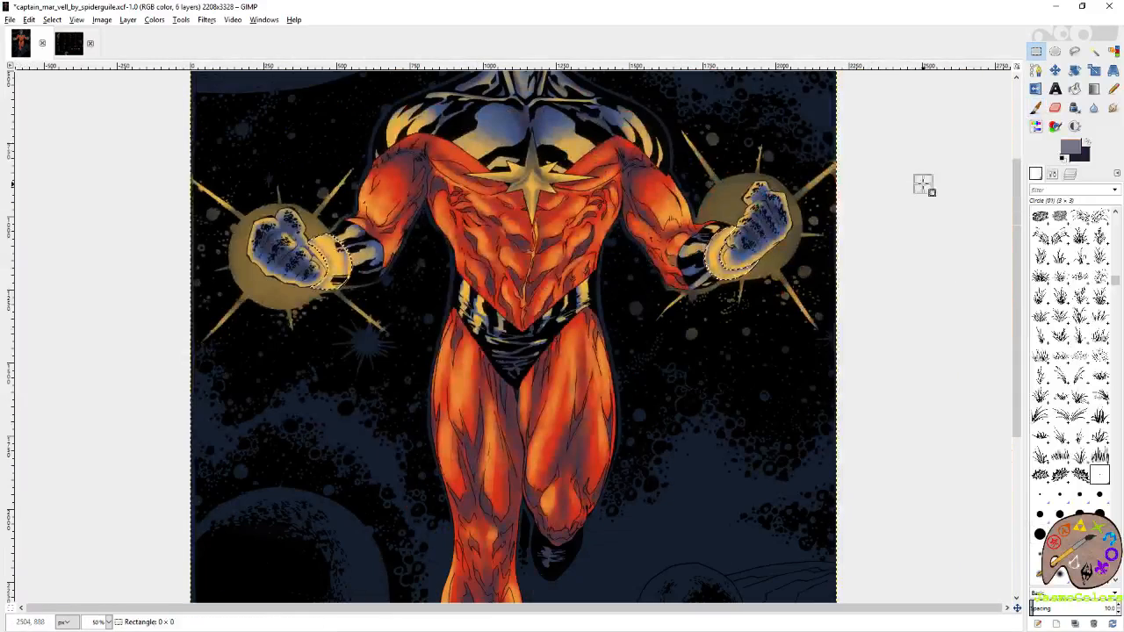
{"action": "scroll", "coordinate": [922, 185], "scroll_direction": "down", "scroll_amount": 1}
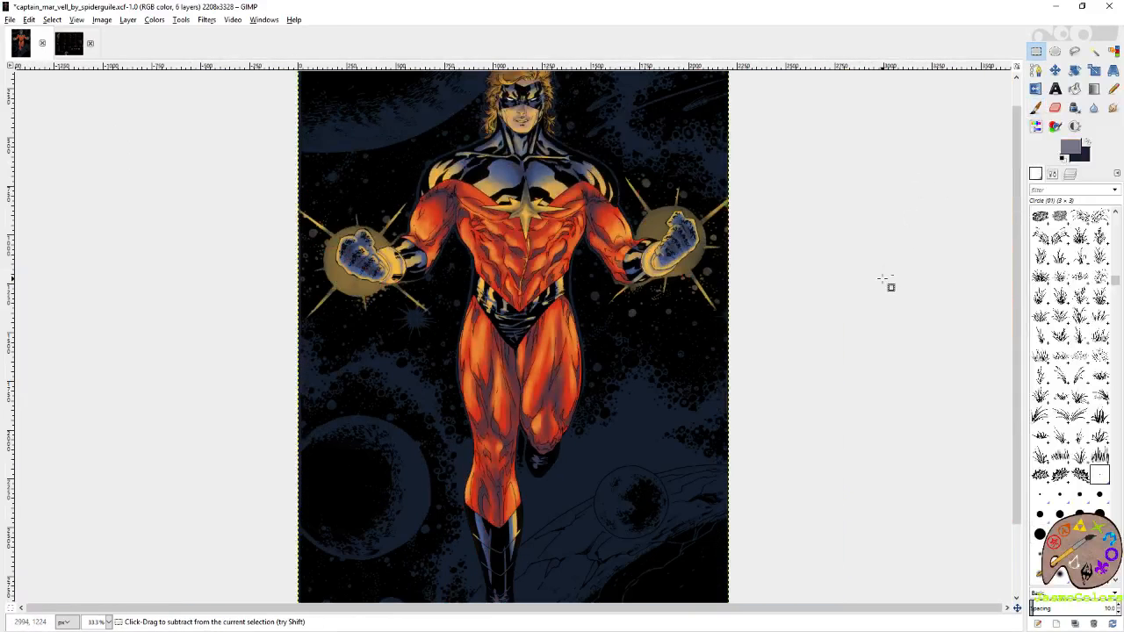
{"action": "key", "text": "ctrl+s"}
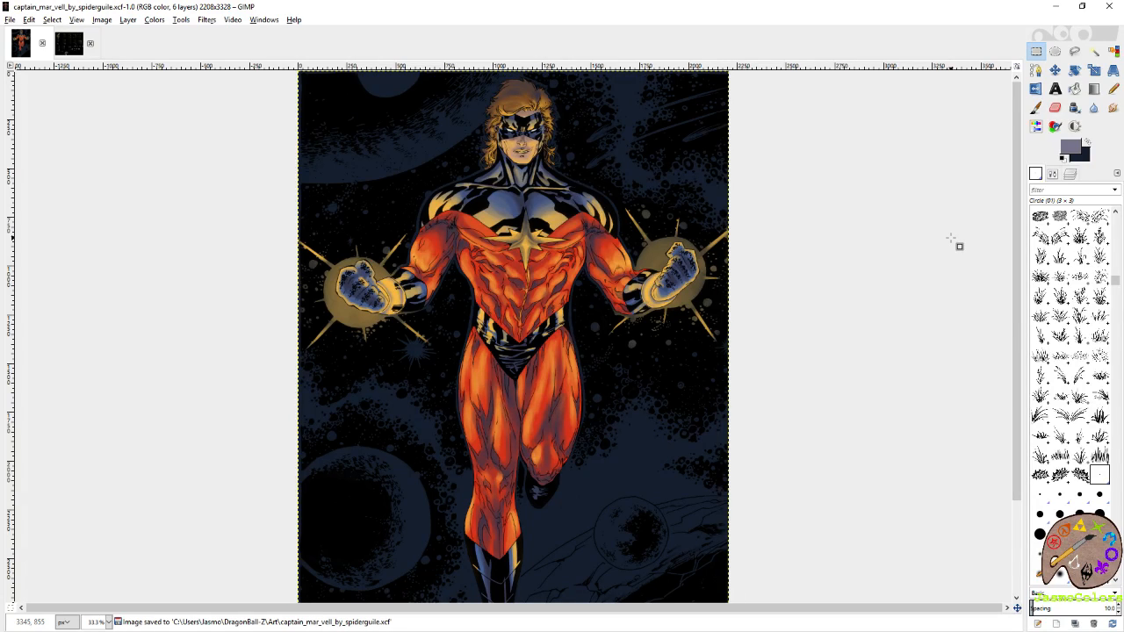
Cut the yellow glows and light rays from the background shading layer.
{"action": "left_click", "coordinate": [1069, 173]}
{"action": "left_click", "coordinate": [1102, 333]}
{"action": "key", "text": "ctrl+x"}
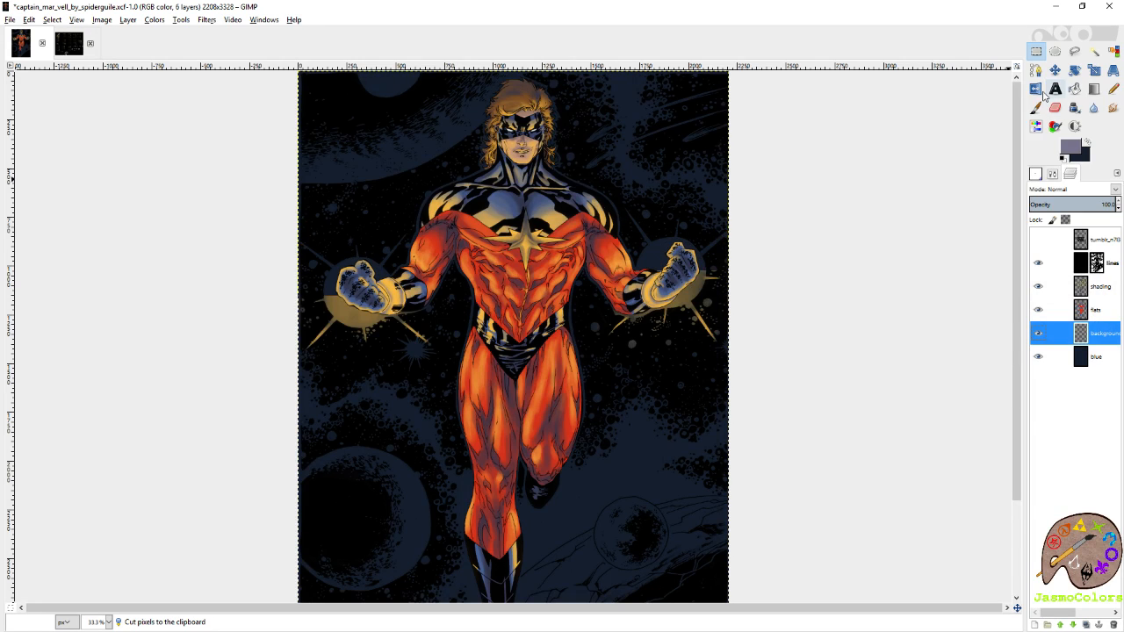
Show the palette chart and sample the red from the framed palette as the background colour.
{"action": "left_click", "coordinate": [1040, 241]}
{"action": "left_click", "coordinate": [1079, 241]}
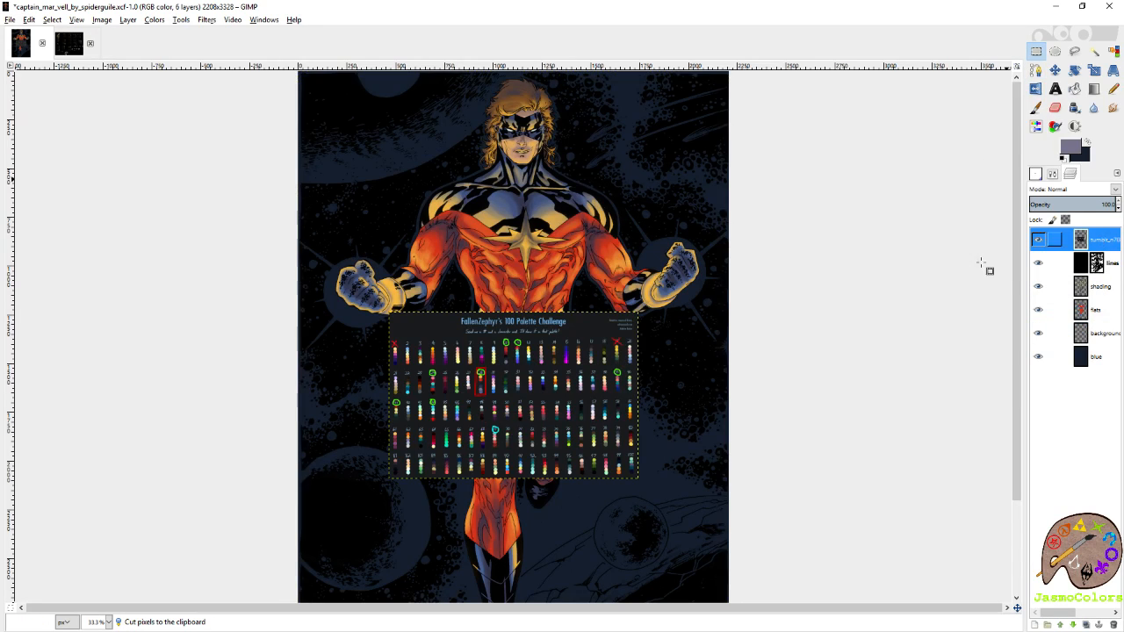
{"action": "scroll", "coordinate": [456, 381], "scroll_direction": "up", "scroll_amount": 5}
{"action": "key", "text": "p"}
{"action": "key", "text": "shift+e"}
{"action": "left_click", "coordinate": [425, 339], "text": "ctrl"}
Hide the palette chart and make the background shading layer active again.
{"action": "left_click", "coordinate": [1035, 174]}
{"action": "left_click", "coordinate": [1070, 179]}
{"action": "left_click", "coordinate": [1040, 240]}
{"action": "left_click", "coordinate": [1105, 340]}
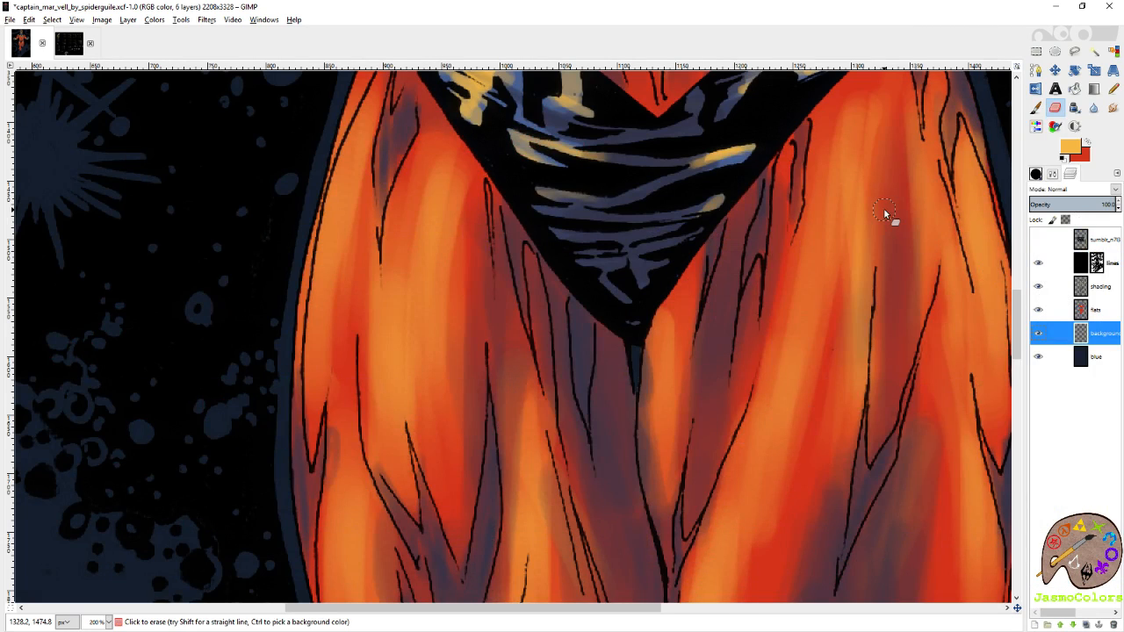
Paint a red glow over the sphere and surrounding rays on the image's right side with Circle (19) at size 192.81.
{"action": "key", "text": "r"}
{"action": "scroll", "coordinate": [694, 279], "scroll_direction": "down", "scroll_amount": 5}
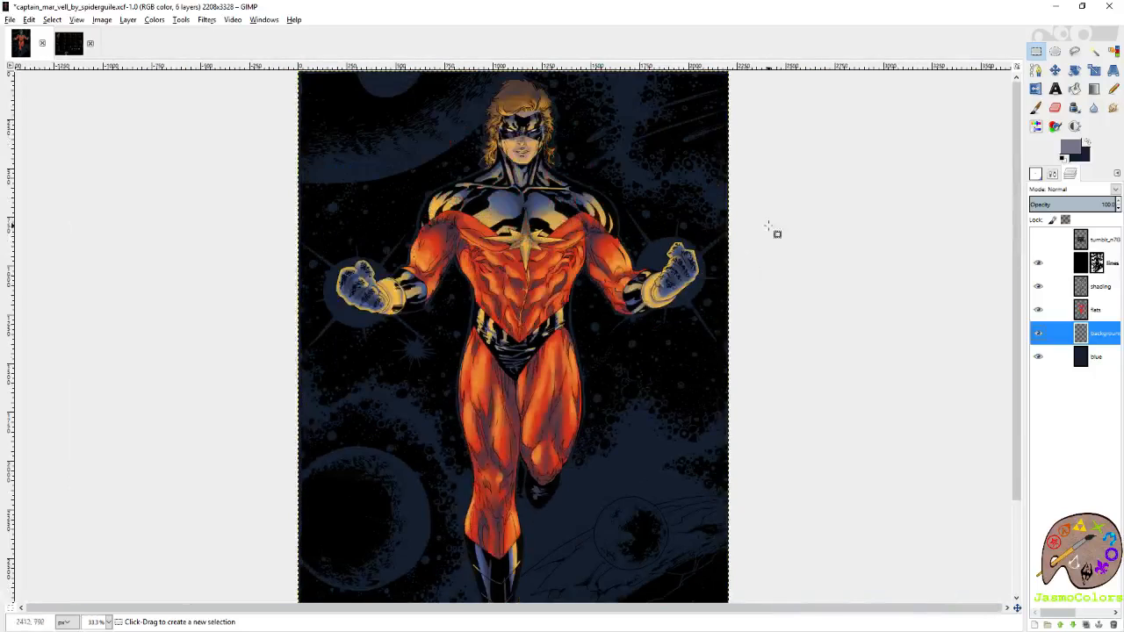
{"action": "scroll", "coordinate": [769, 232], "scroll_direction": "up", "scroll_amount": 2}
{"action": "left_click_drag", "start_coordinate": [768, 247], "coordinate": [657, 199]}
{"action": "left_click", "coordinate": [1088, 142]}
{"action": "left_click", "coordinate": [1037, 108]}
{"action": "left_click", "coordinate": [1052, 174]}
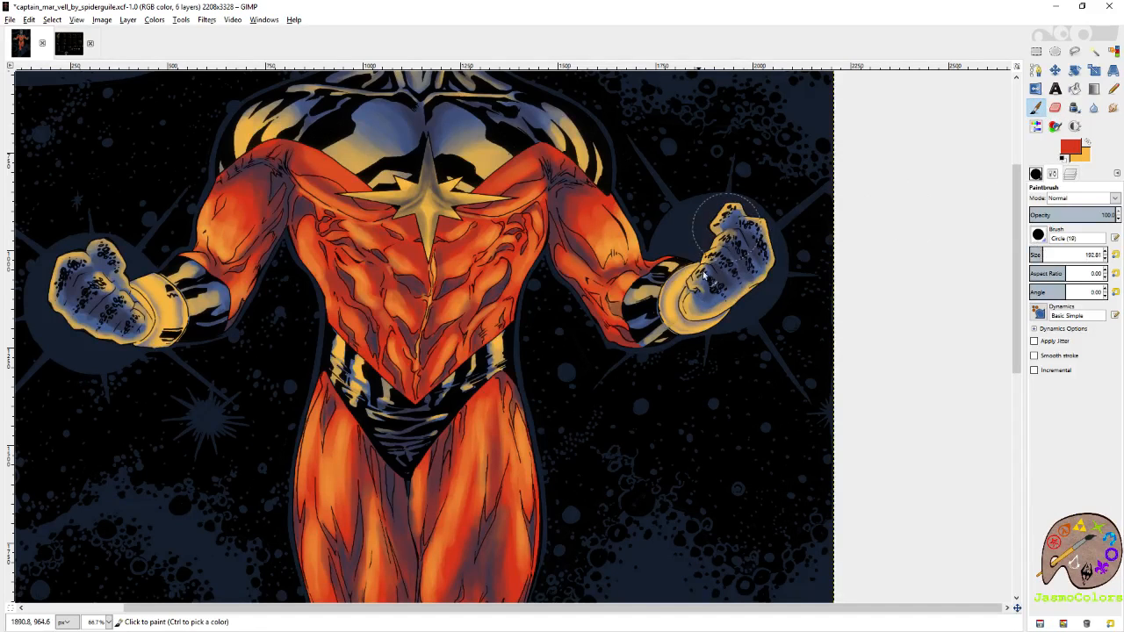
{"action": "mouse_move", "coordinate": [713, 291]}
{"action": "left_mouse_down"}
{"action": "mouse_move", "coordinate": [746, 293]}
{"action": "mouse_move", "coordinate": [743, 223]}
{"action": "mouse_move", "coordinate": [655, 200]}
{"action": "mouse_move", "coordinate": [641, 210]}
{"action": "mouse_move", "coordinate": [681, 191]}
{"action": "mouse_move", "coordinate": [654, 147]}
{"action": "mouse_move", "coordinate": [713, 235]}
{"action": "mouse_move", "coordinate": [807, 254]}
{"action": "mouse_move", "coordinate": [764, 332]}
{"action": "mouse_move", "coordinate": [784, 356]}
{"action": "mouse_move", "coordinate": [736, 312]}
{"action": "mouse_move", "coordinate": [636, 312]}
{"action": "mouse_move", "coordinate": [706, 326]}
{"action": "mouse_move", "coordinate": [755, 256]}
{"action": "mouse_move", "coordinate": [722, 213]}
{"action": "left_mouse_up"}
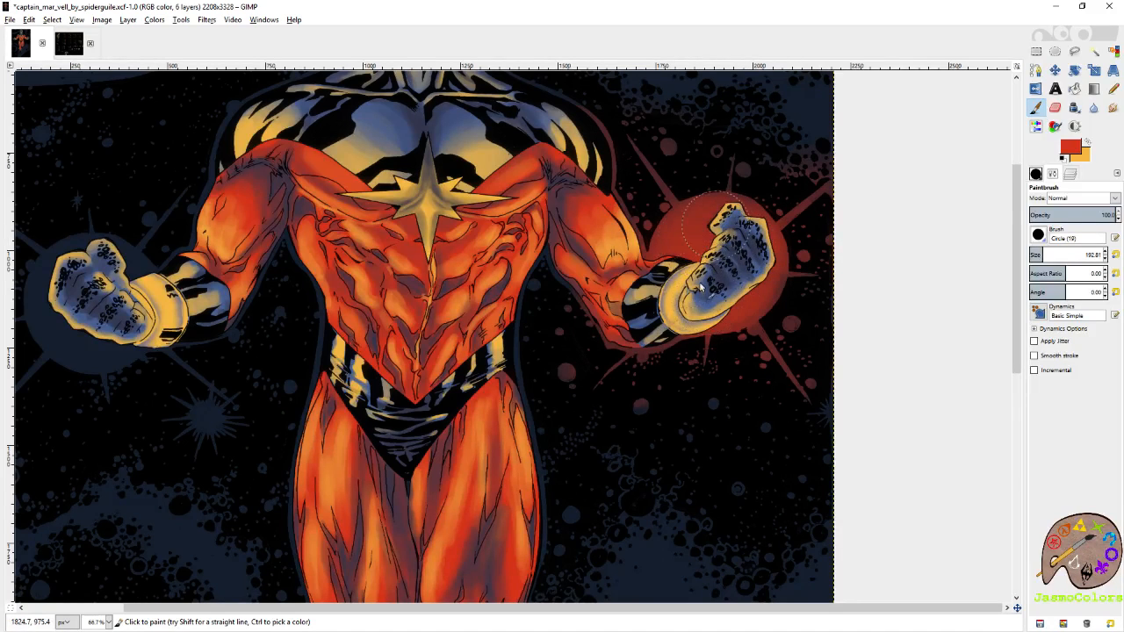
{"action": "left_click_drag", "start_coordinate": [677, 200], "coordinate": [697, 252]}
Paint a soft yellow glow around the hand inside the red sphere on the image's right side.
{"action": "left_click", "coordinate": [1087, 143]}
{"action": "mouse_move", "coordinate": [725, 303]}
{"action": "left_mouse_down"}
{"action": "mouse_move", "coordinate": [703, 321]}
{"action": "mouse_move", "coordinate": [725, 342]}
{"action": "mouse_move", "coordinate": [770, 341]}
{"action": "mouse_move", "coordinate": [766, 304]}
{"action": "mouse_move", "coordinate": [738, 328]}
{"action": "mouse_move", "coordinate": [773, 312]}
{"action": "mouse_move", "coordinate": [741, 293]}
{"action": "mouse_move", "coordinate": [711, 345]}
{"action": "mouse_move", "coordinate": [743, 349]}
{"action": "mouse_move", "coordinate": [758, 322]}
{"action": "mouse_move", "coordinate": [718, 335]}
{"action": "mouse_move", "coordinate": [754, 336]}
{"action": "mouse_move", "coordinate": [743, 319]}
{"action": "mouse_move", "coordinate": [727, 333]}
{"action": "mouse_move", "coordinate": [746, 331]}
{"action": "mouse_move", "coordinate": [730, 320]}
{"action": "mouse_move", "coordinate": [721, 332]}
{"action": "mouse_move", "coordinate": [755, 340]}
{"action": "mouse_move", "coordinate": [729, 335]}
{"action": "mouse_move", "coordinate": [715, 350]}
{"action": "mouse_move", "coordinate": [748, 352]}
{"action": "mouse_move", "coordinate": [726, 308]}
{"action": "mouse_move", "coordinate": [727, 344]}
{"action": "mouse_move", "coordinate": [749, 328]}
{"action": "mouse_move", "coordinate": [711, 336]}
{"action": "left_mouse_up"}
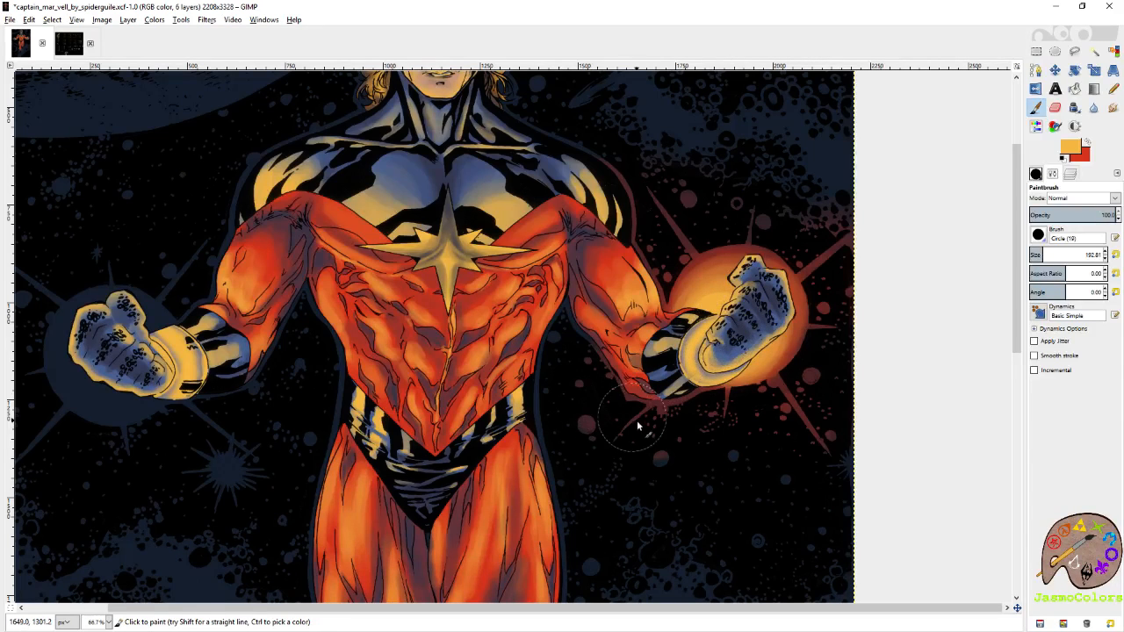
{"action": "key", "text": "r"}
{"action": "key", "text": "minus"}
{"action": "key", "text": "minus"}
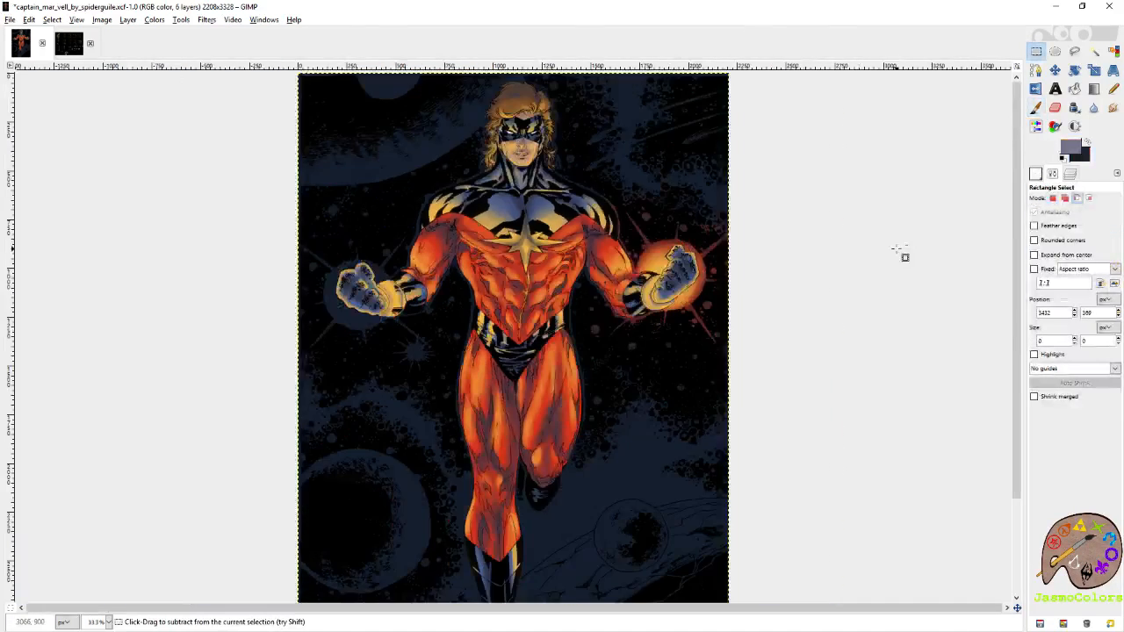
{"action": "key", "text": "minus"}
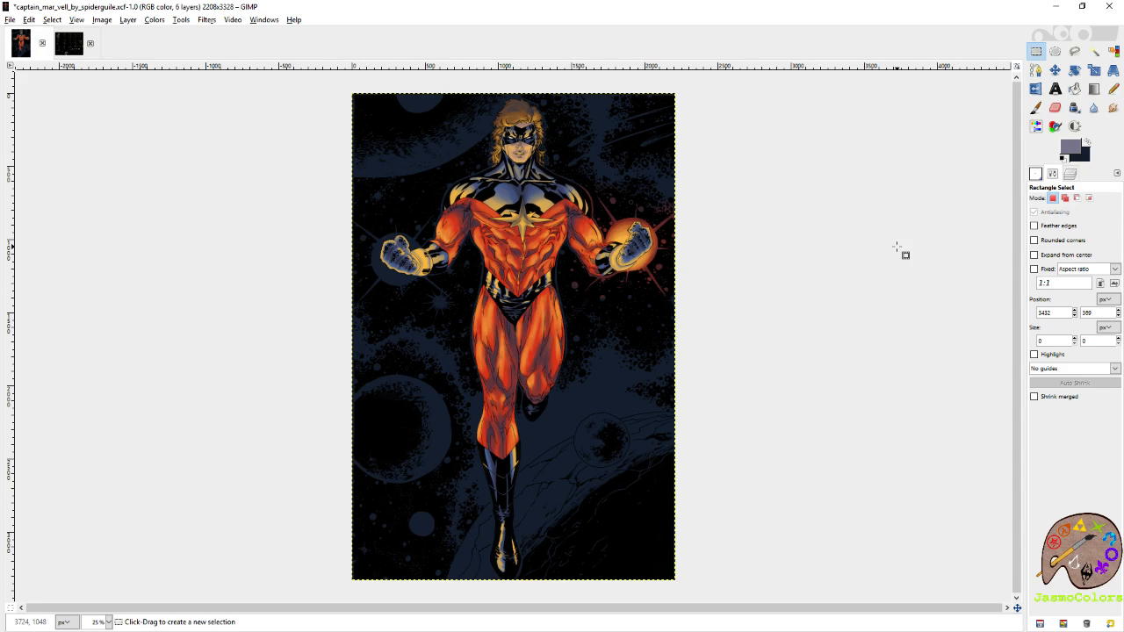
{"action": "scroll", "coordinate": [764, 233], "scroll_direction": "up", "scroll_amount": 3}
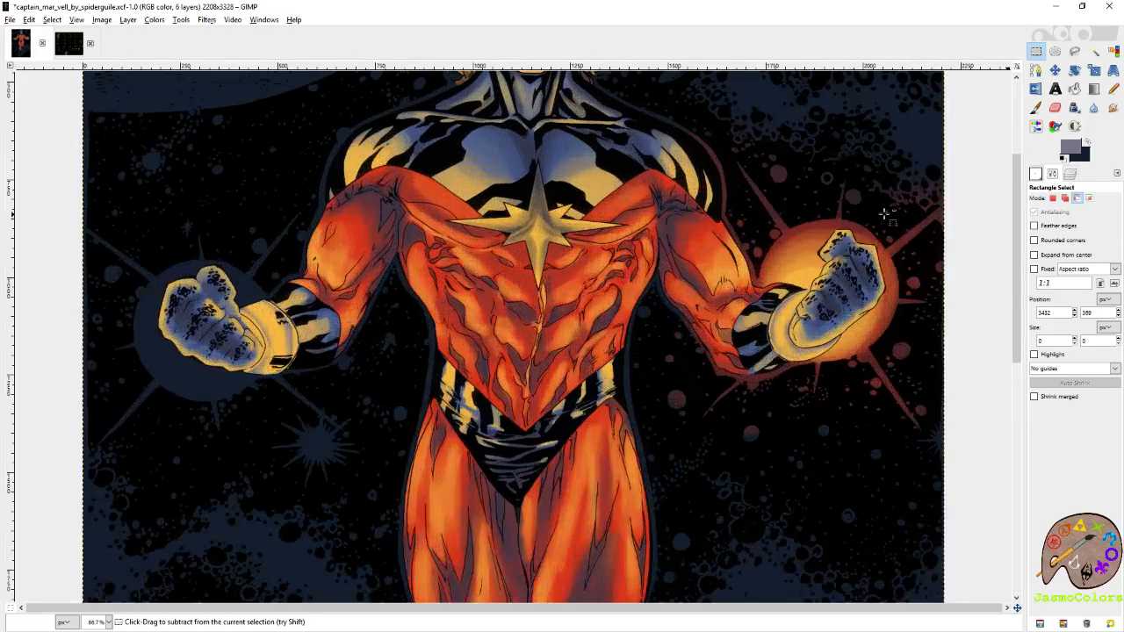
{"action": "key", "text": "p"}
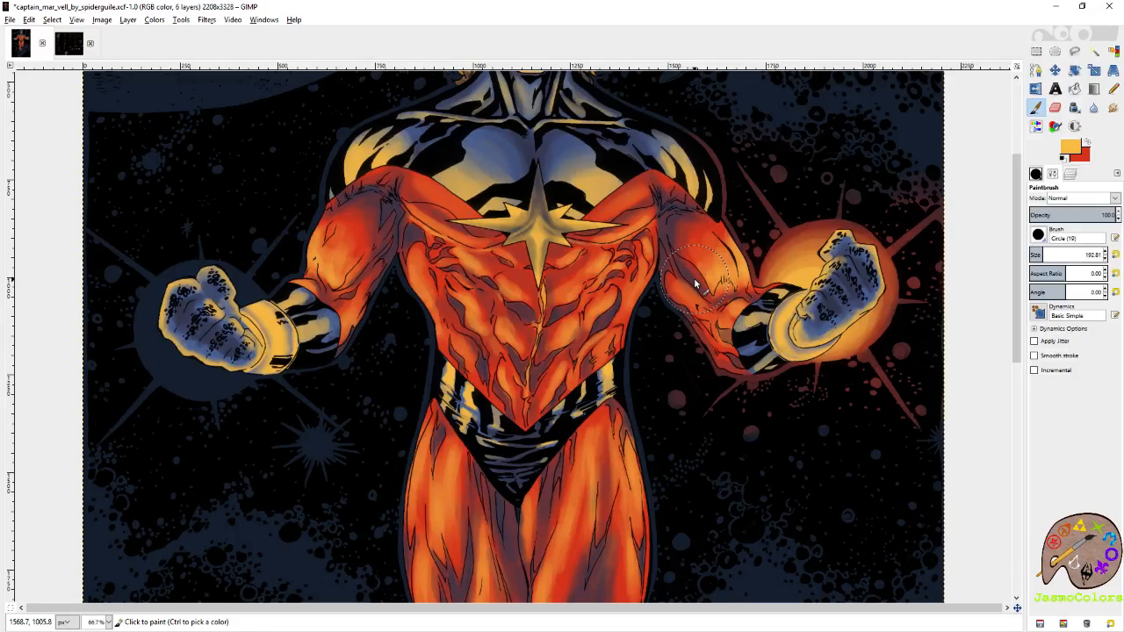
{"action": "left_click_drag", "start_coordinate": [867, 253], "coordinate": [818, 311]}
Paint the light rays around the right-side sphere brighter red with the brush at size 21.
{"action": "left_click", "coordinate": [1088, 143]}
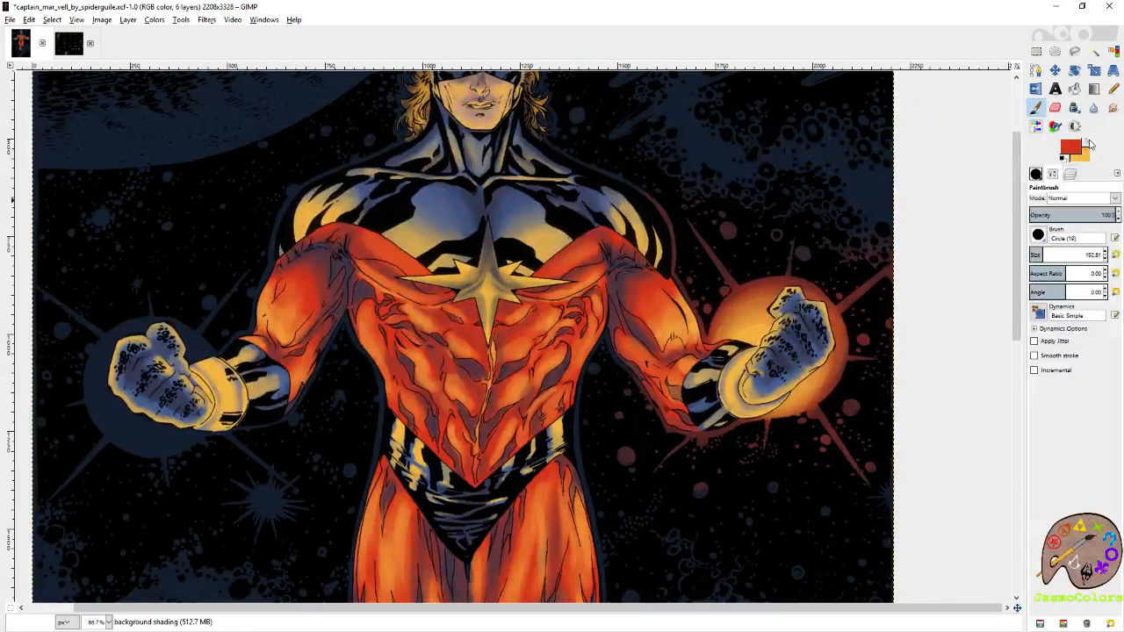
{"action": "left_click", "coordinate": [1115, 255]}
{"action": "left_click", "coordinate": [689, 224]}
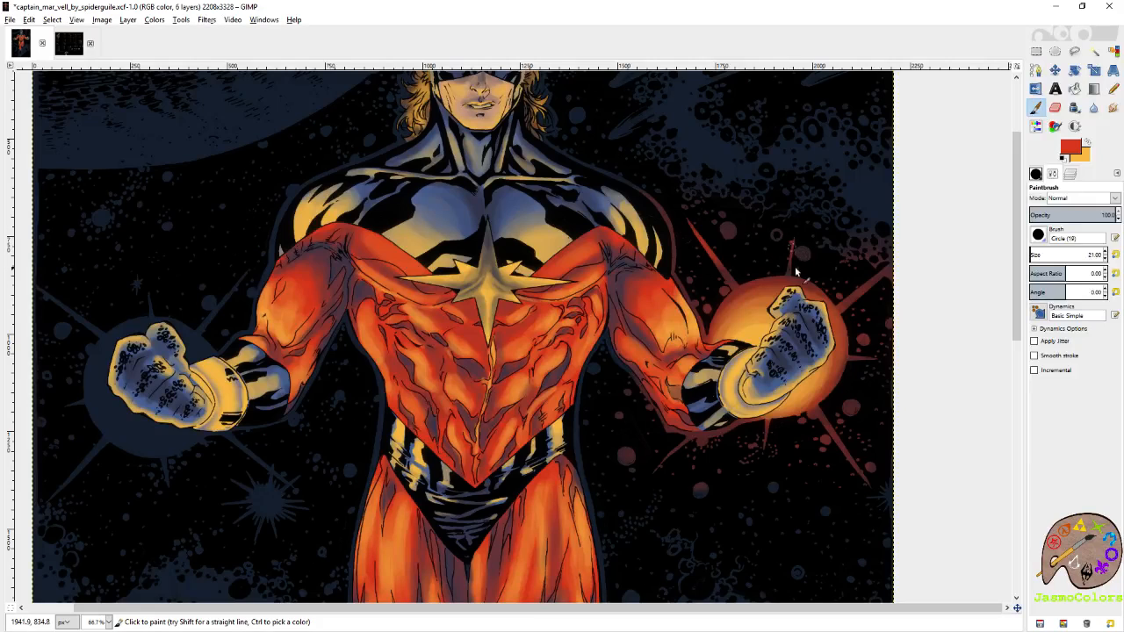
{"action": "scroll", "coordinate": [864, 302], "scroll_direction": "down", "scroll_amount": 2}
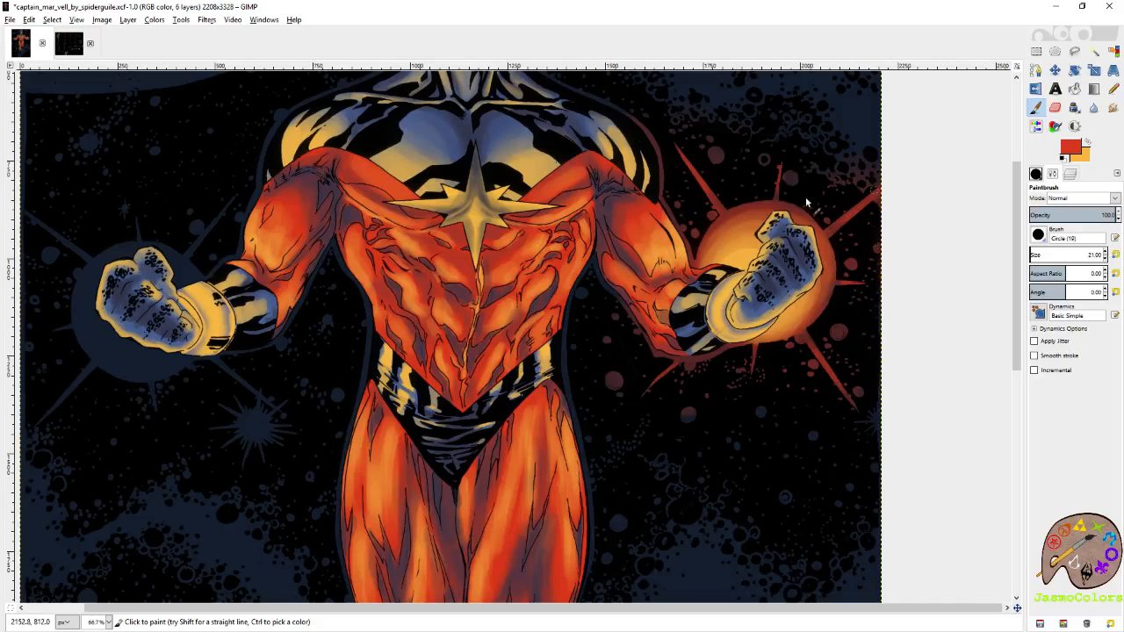
{"action": "left_click_drag", "start_coordinate": [763, 259], "coordinate": [840, 381]}
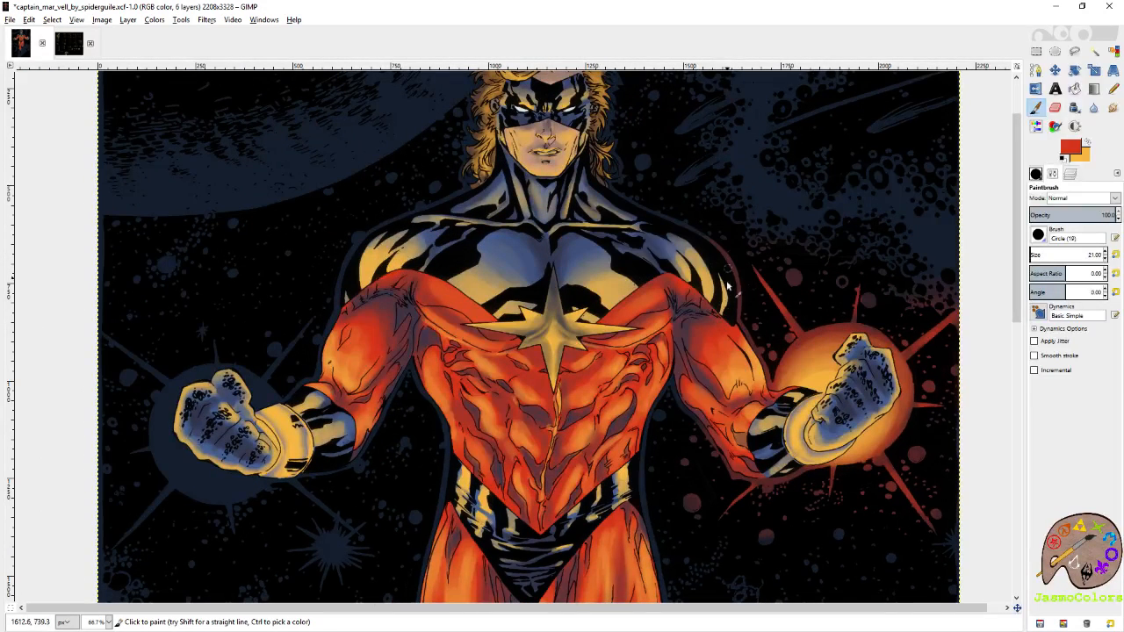
Paint a red glow over the sphere and surrounding rays on the image's left side with the brush at size 136.86.
{"action": "left_click_drag", "start_coordinate": [462, 389], "coordinate": [627, 333]}
{"action": "left_click", "coordinate": [1039, 252]}
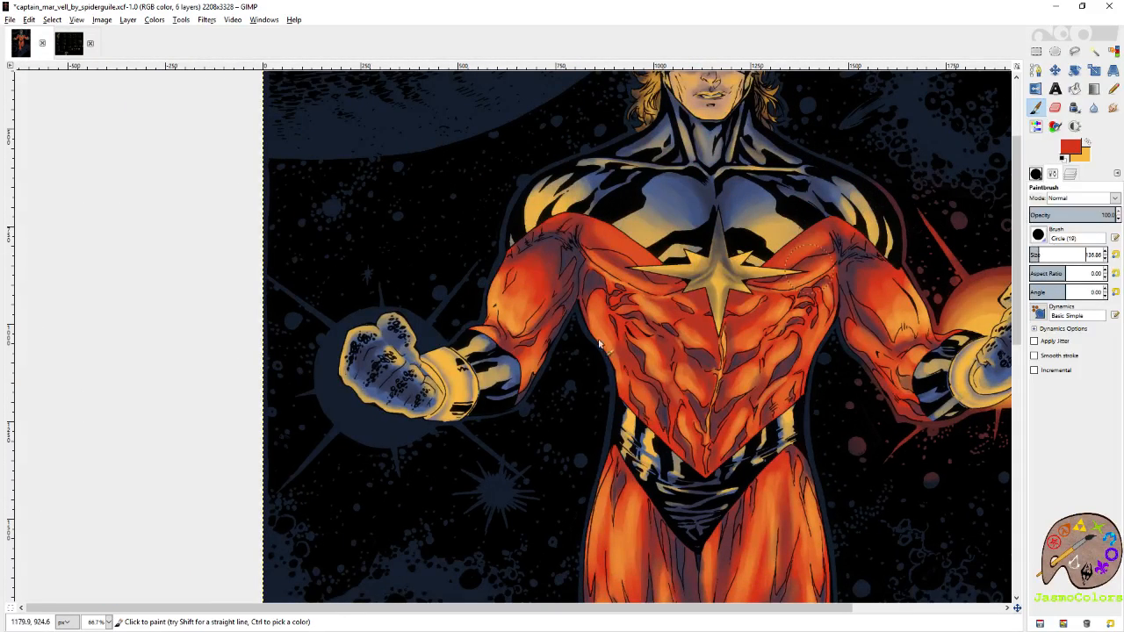
{"action": "mouse_move", "coordinate": [401, 336]}
{"action": "left_mouse_down"}
{"action": "mouse_move", "coordinate": [370, 358]}
{"action": "mouse_move", "coordinate": [413, 405]}
{"action": "mouse_move", "coordinate": [391, 335]}
{"action": "mouse_move", "coordinate": [339, 344]}
{"action": "mouse_move", "coordinate": [351, 415]}
{"action": "mouse_move", "coordinate": [332, 311]}
{"action": "mouse_move", "coordinate": [276, 282]}
{"action": "mouse_move", "coordinate": [386, 340]}
{"action": "mouse_move", "coordinate": [445, 332]}
{"action": "mouse_move", "coordinate": [459, 302]}
{"action": "mouse_move", "coordinate": [376, 444]}
{"action": "mouse_move", "coordinate": [313, 446]}
{"action": "mouse_move", "coordinate": [270, 484]}
{"action": "mouse_move", "coordinate": [322, 407]}
{"action": "mouse_move", "coordinate": [418, 407]}
{"action": "mouse_move", "coordinate": [428, 388]}
{"action": "mouse_move", "coordinate": [511, 449]}
{"action": "mouse_move", "coordinate": [485, 446]}
{"action": "mouse_move", "coordinate": [400, 381]}
{"action": "mouse_move", "coordinate": [388, 419]}
{"action": "mouse_move", "coordinate": [398, 396]}
{"action": "mouse_move", "coordinate": [386, 415]}
{"action": "mouse_move", "coordinate": [427, 400]}
{"action": "mouse_move", "coordinate": [359, 333]}
{"action": "mouse_move", "coordinate": [353, 403]}
{"action": "mouse_move", "coordinate": [397, 403]}
{"action": "mouse_move", "coordinate": [403, 347]}
{"action": "mouse_move", "coordinate": [331, 310]}
{"action": "mouse_move", "coordinate": [358, 386]}
{"action": "mouse_move", "coordinate": [436, 375]}
{"action": "mouse_move", "coordinate": [416, 352]}
{"action": "mouse_move", "coordinate": [349, 341]}
{"action": "left_mouse_up"}
{"action": "mouse_move", "coordinate": [424, 383]}
{"action": "left_mouse_down"}
{"action": "mouse_move", "coordinate": [386, 347]}
{"action": "mouse_move", "coordinate": [425, 402]}
{"action": "mouse_move", "coordinate": [431, 362]}
{"action": "mouse_move", "coordinate": [385, 361]}
{"action": "mouse_move", "coordinate": [480, 370]}
{"action": "mouse_move", "coordinate": [517, 300]}
{"action": "mouse_move", "coordinate": [423, 316]}
{"action": "left_mouse_up"}
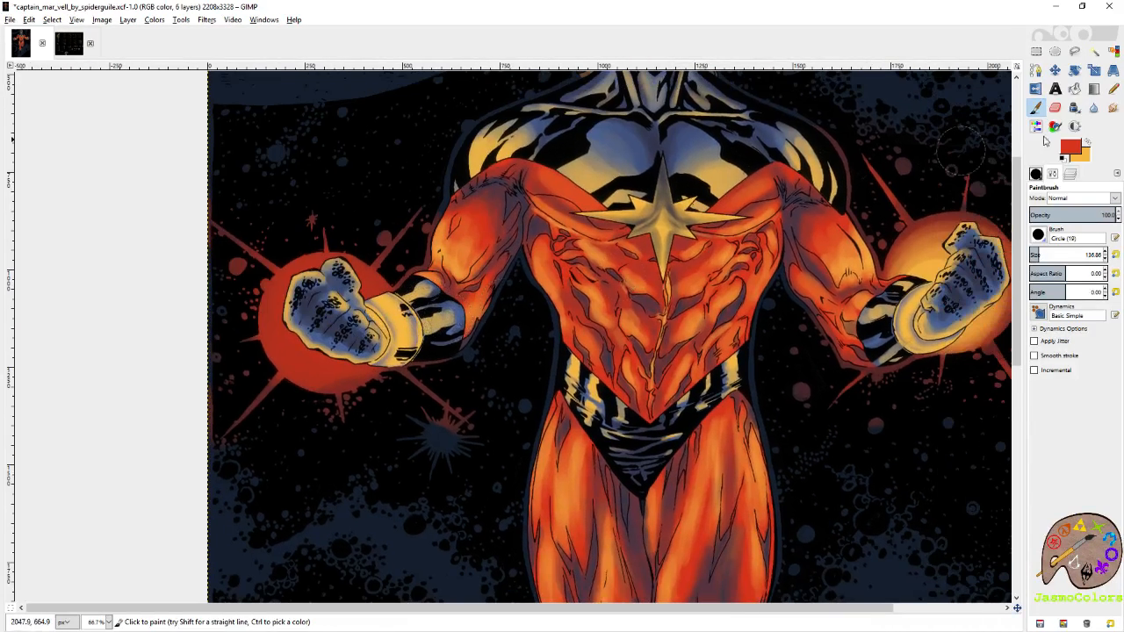
Paint a soft yellow glow around the hand inside the red sphere on the image's left side.
{"action": "left_click", "coordinate": [1087, 142]}
{"action": "mouse_move", "coordinate": [333, 300]}
{"action": "left_mouse_down"}
{"action": "mouse_move", "coordinate": [365, 295]}
{"action": "mouse_move", "coordinate": [314, 312]}
{"action": "mouse_move", "coordinate": [353, 314]}
{"action": "mouse_move", "coordinate": [322, 282]}
{"action": "mouse_move", "coordinate": [309, 300]}
{"action": "mouse_move", "coordinate": [329, 349]}
{"action": "mouse_move", "coordinate": [348, 326]}
{"action": "mouse_move", "coordinate": [329, 362]}
{"action": "mouse_move", "coordinate": [377, 343]}
{"action": "mouse_move", "coordinate": [358, 306]}
{"action": "mouse_move", "coordinate": [341, 308]}
{"action": "mouse_move", "coordinate": [344, 295]}
{"action": "mouse_move", "coordinate": [323, 341]}
{"action": "mouse_move", "coordinate": [361, 341]}
{"action": "mouse_move", "coordinate": [327, 302]}
{"action": "mouse_move", "coordinate": [316, 327]}
{"action": "mouse_move", "coordinate": [350, 319]}
{"action": "mouse_move", "coordinate": [348, 297]}
{"action": "mouse_move", "coordinate": [354, 314]}
{"action": "mouse_move", "coordinate": [351, 284]}
{"action": "mouse_move", "coordinate": [327, 318]}
{"action": "mouse_move", "coordinate": [337, 352]}
{"action": "mouse_move", "coordinate": [342, 323]}
{"action": "left_mouse_up"}
{"action": "key", "text": "r"}
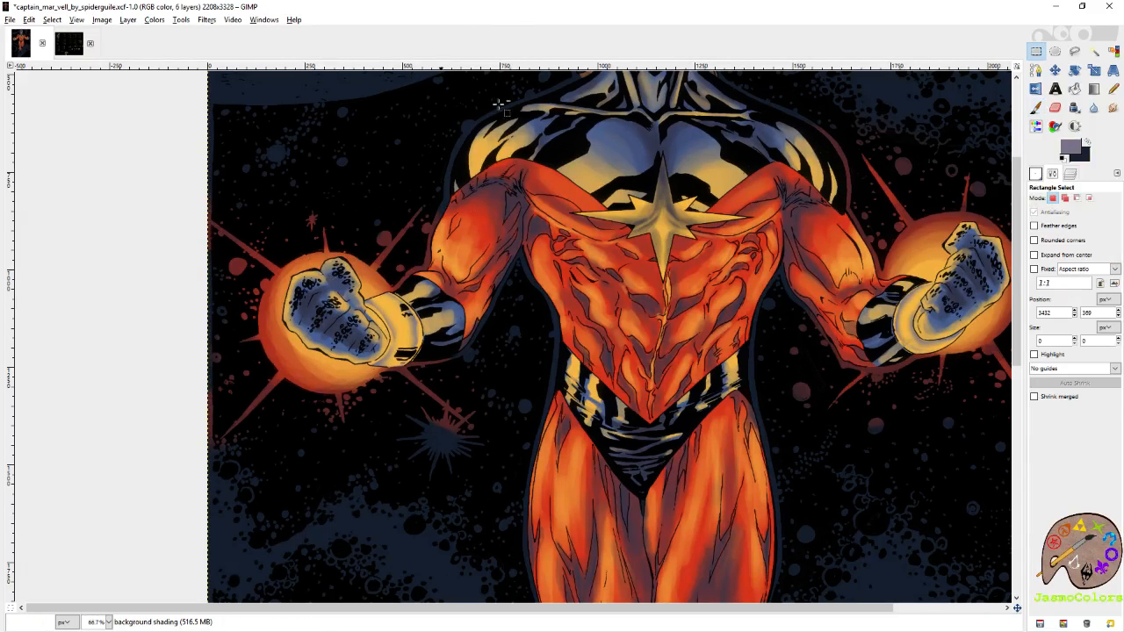
{"action": "scroll", "coordinate": [444, 313], "scroll_direction": "down", "scroll_amount": 3}
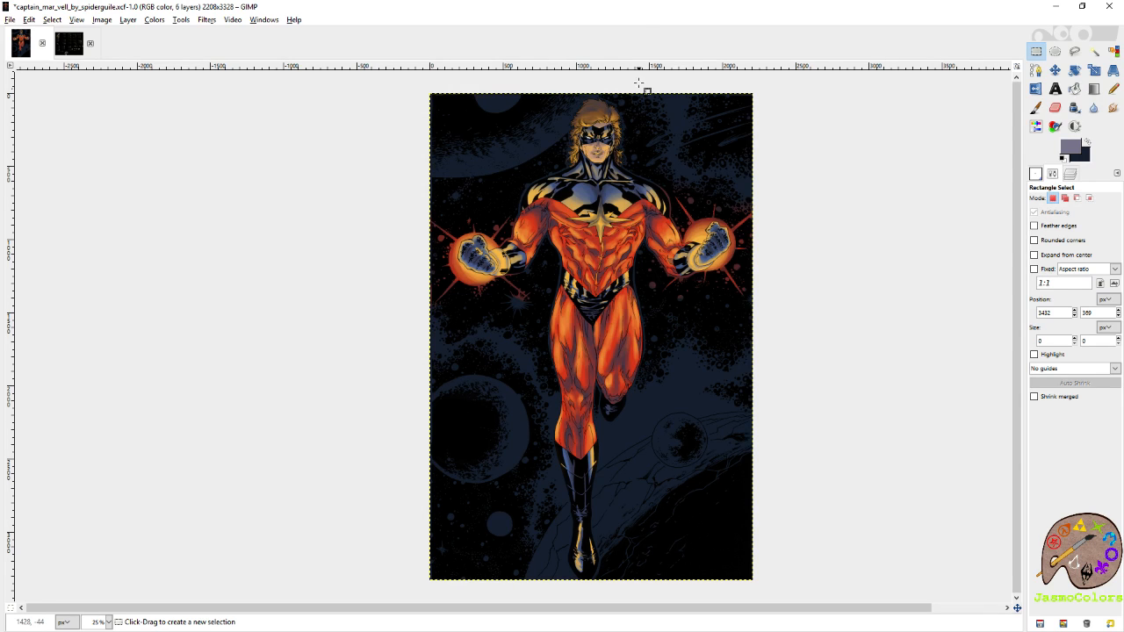
Paint the upper light rays of the left-side sphere bright red with the brush at size 21.
{"action": "scroll", "coordinate": [518, 228], "scroll_direction": "up", "scroll_amount": 2}
{"action": "scroll", "coordinate": [475, 237], "scroll_direction": "up", "scroll_amount": 2}
{"action": "key", "text": "p"}
{"action": "left_click_drag", "start_coordinate": [562, 237], "coordinate": [796, 277]}
{"action": "left_click", "coordinate": [1115, 255]}
{"action": "mouse_move", "coordinate": [596, 209]}
{"action": "left_mouse_down"}
{"action": "mouse_move", "coordinate": [573, 227]}
{"action": "mouse_move", "coordinate": [549, 262]}
{"action": "left_mouse_up"}
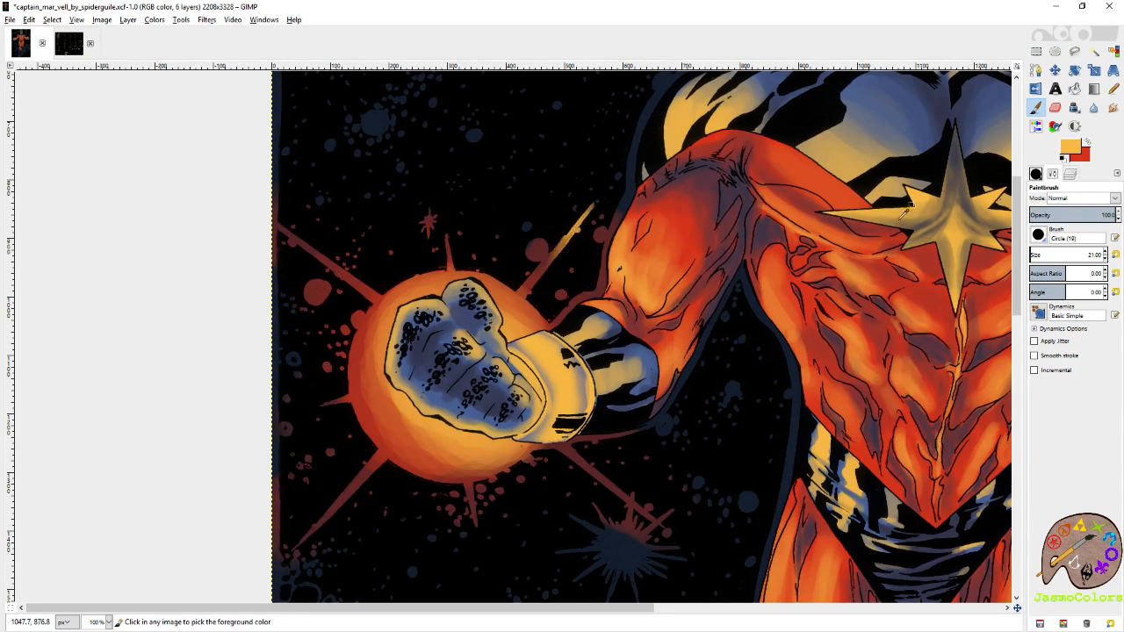
{"action": "left_click", "coordinate": [1088, 144]}
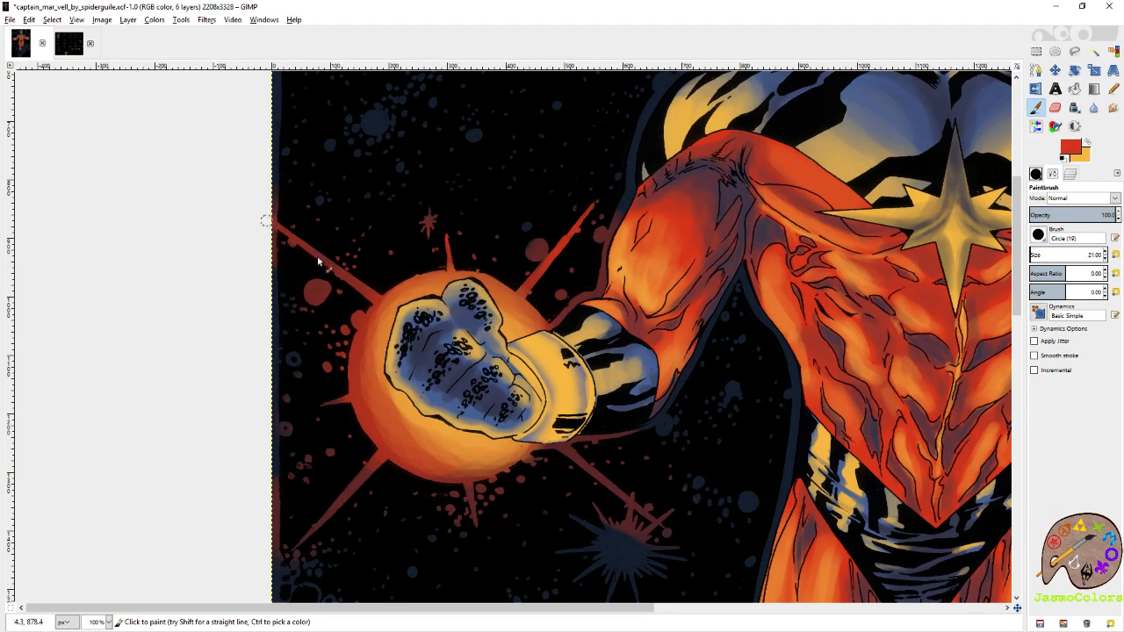
Paint the lower light rays of the left-side sphere bright red with the same brush.
{"action": "scroll", "coordinate": [351, 184], "scroll_direction": "down", "scroll_amount": 3}
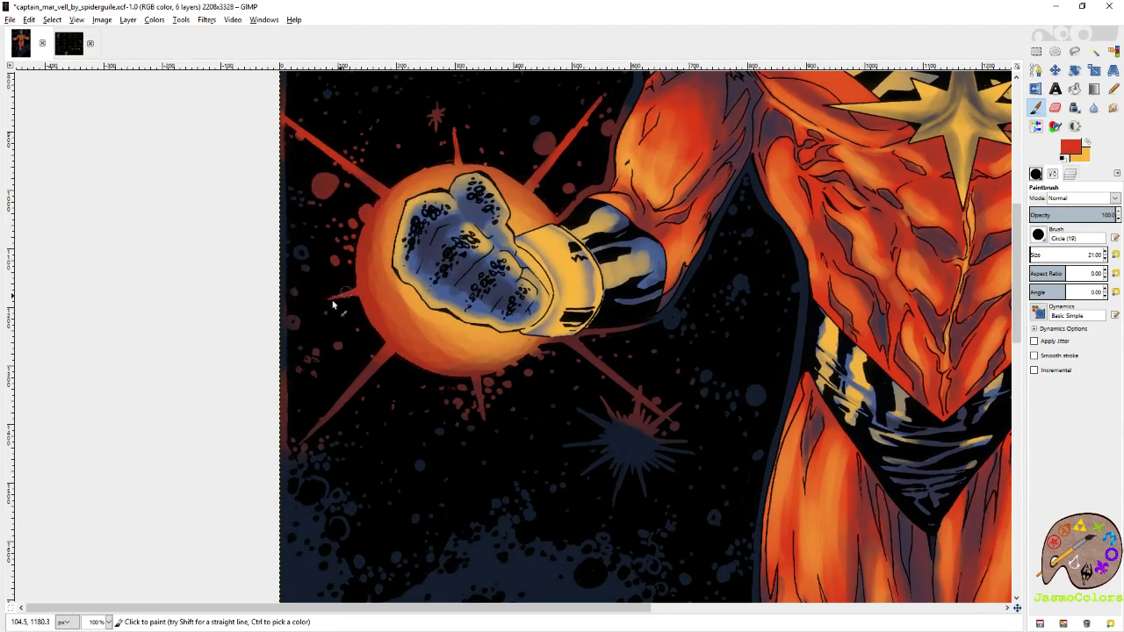
{"action": "mouse_move", "coordinate": [319, 455]}
{"action": "left_mouse_down"}
{"action": "mouse_move", "coordinate": [318, 437]}
{"action": "mouse_move", "coordinate": [368, 369]}
{"action": "left_mouse_up"}
{"action": "left_click_drag", "start_coordinate": [683, 439], "coordinate": [664, 416]}
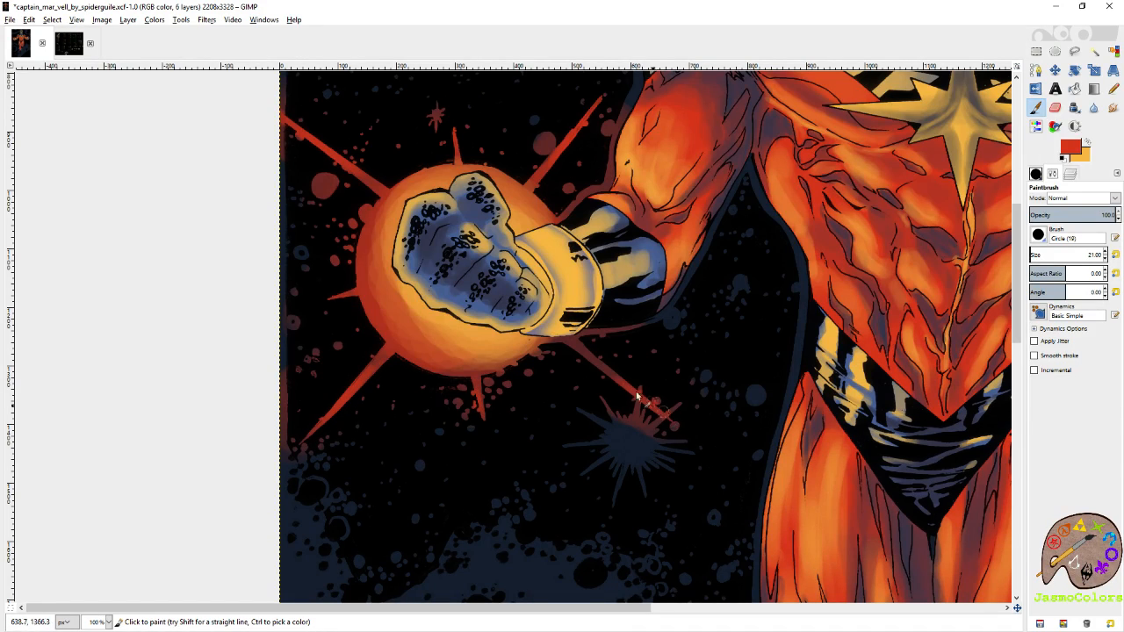
{"action": "scroll", "coordinate": [636, 303], "scroll_direction": "up", "scroll_amount": 2}
{"action": "scroll", "coordinate": [585, 309], "scroll_direction": "left", "scroll_amount": 1}
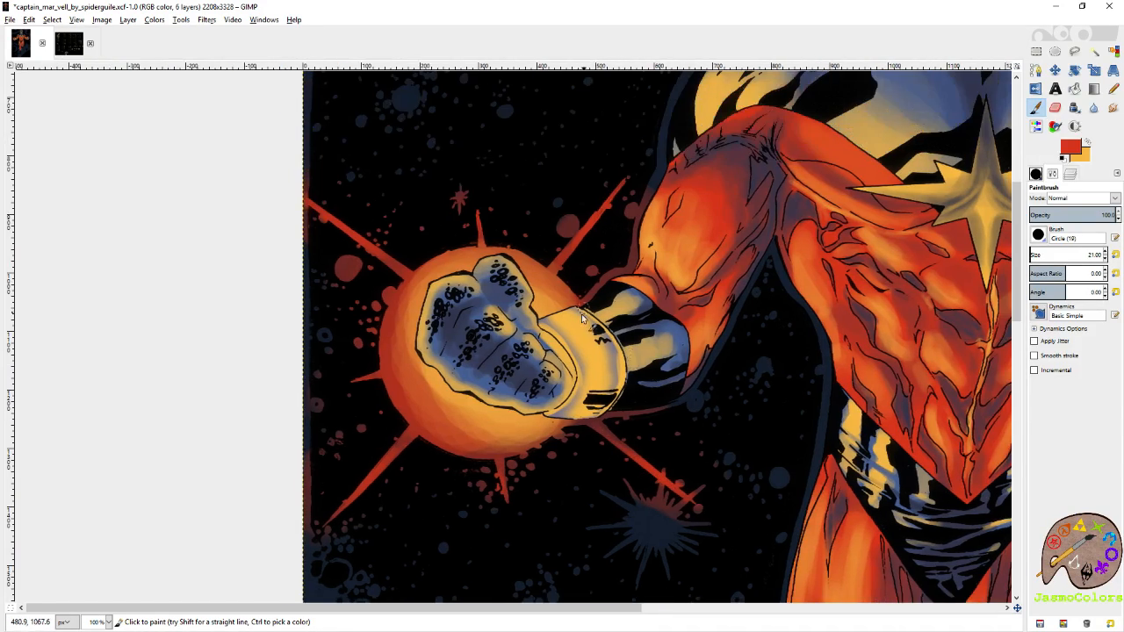
Rename the background shading layer as glow and save the image.
{"action": "key", "text": "r"}
{"action": "key", "text": "minus"}
{"action": "key", "text": "minus"}
{"action": "key", "text": "minus"}
{"action": "key", "text": "minus"}
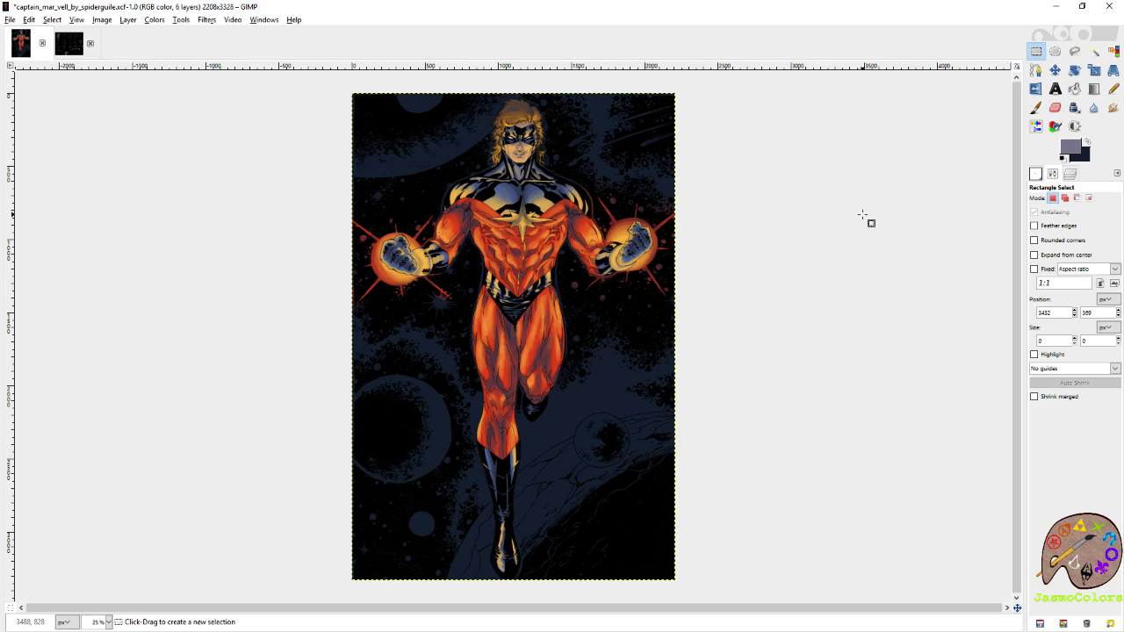
{"action": "left_click", "coordinate": [1071, 174]}
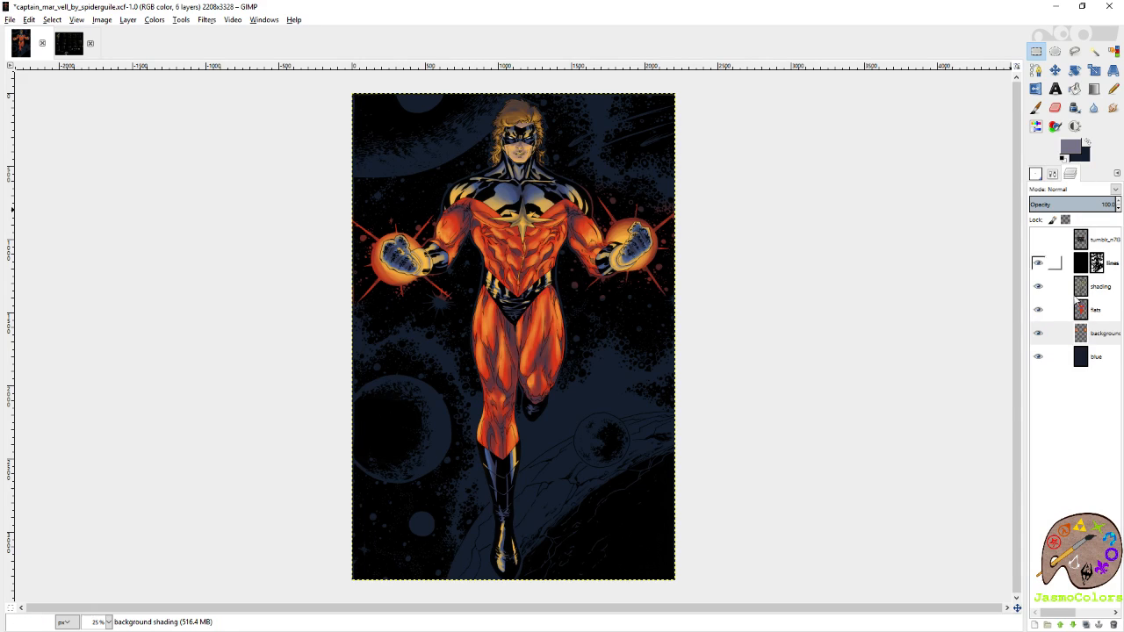
{"action": "right_click", "coordinate": [1108, 336]}
{"action": "left_click", "coordinate": [1048, 20]}
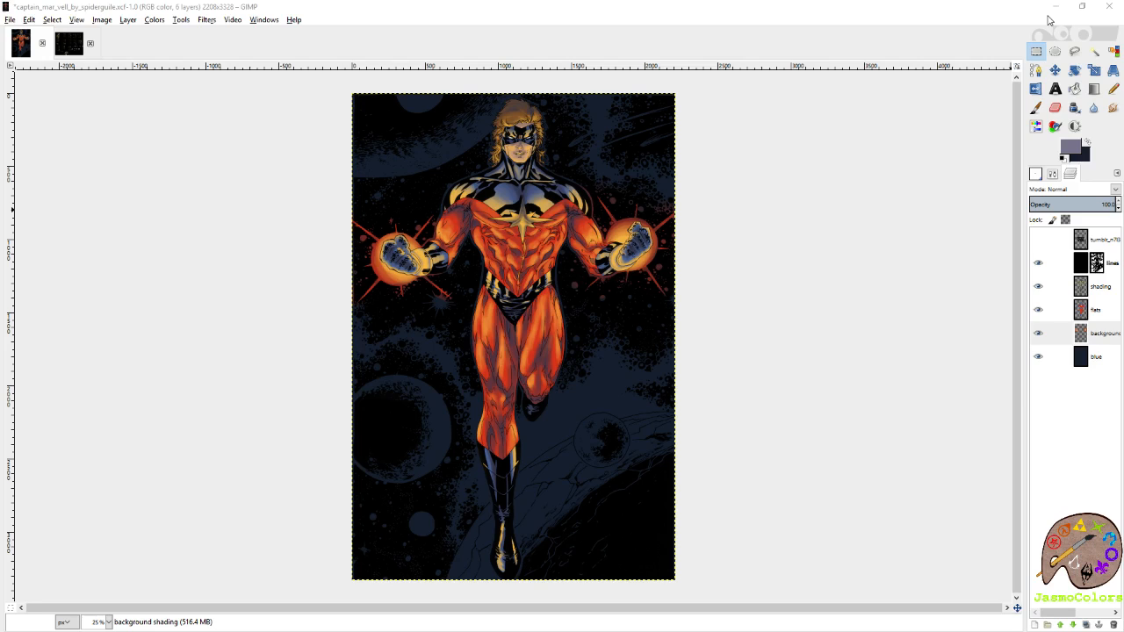
{"action": "type", "text": "glow"}
{"action": "key", "text": "Return"}
{"action": "key", "text": "ctrl+s"}
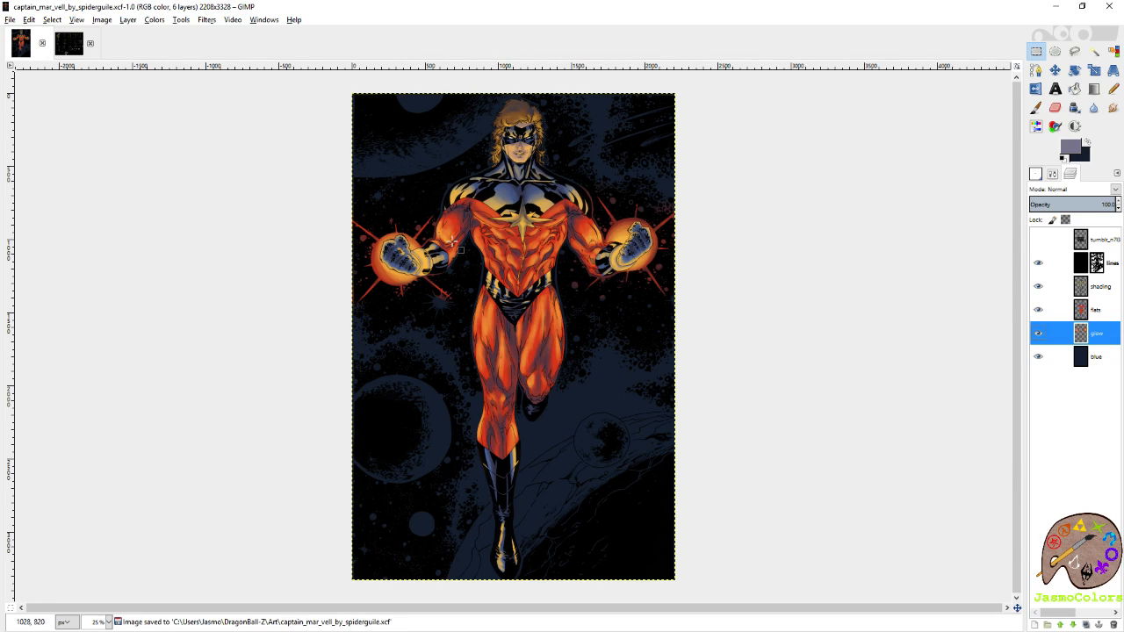
Add a transparent layer named background shading directly above the blue layer and save the image.
{"action": "right_click", "coordinate": [1104, 359]}
{"action": "left_click", "coordinate": [1070, 66]}
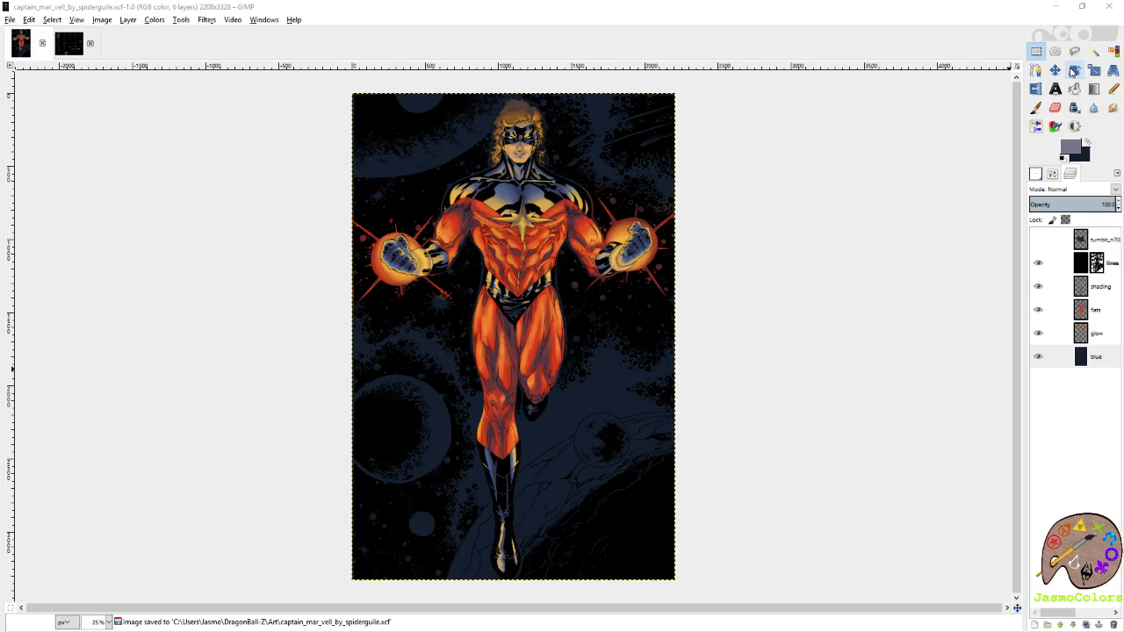
{"action": "type", "text": "background"}
{"action": "key", "text": "Return"}
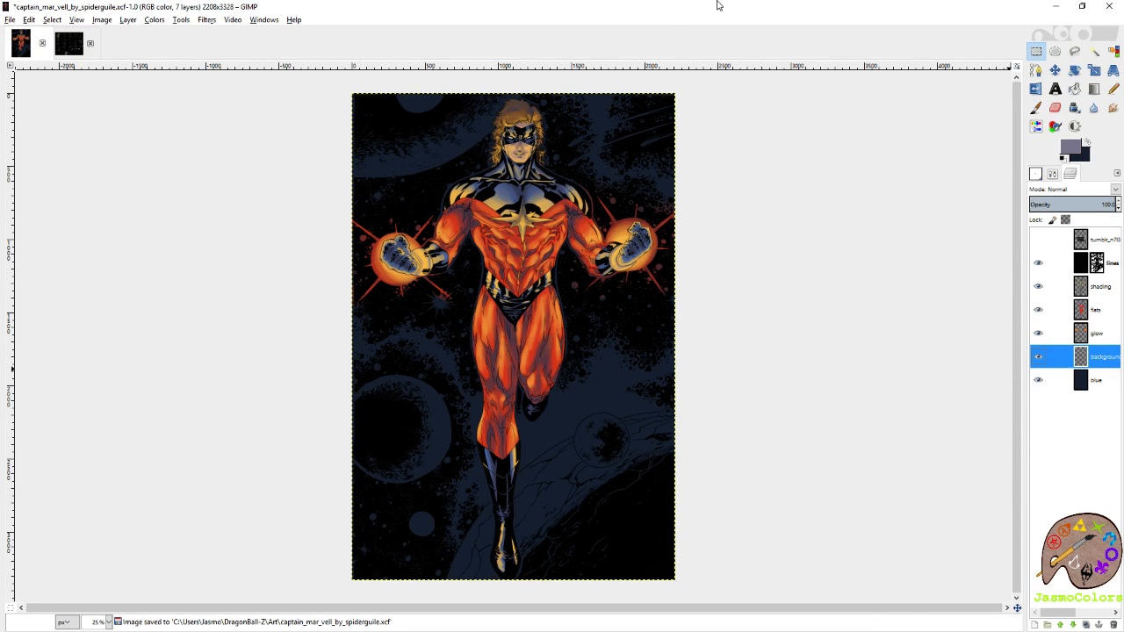
{"action": "double_click", "coordinate": [707, 9]}
{"action": "scroll", "coordinate": [636, 94], "scroll_direction": "up", "scroll_amount": 1}
{"action": "left_click", "coordinate": [1082, 10]}
{"action": "key", "text": "ctrl+s"}
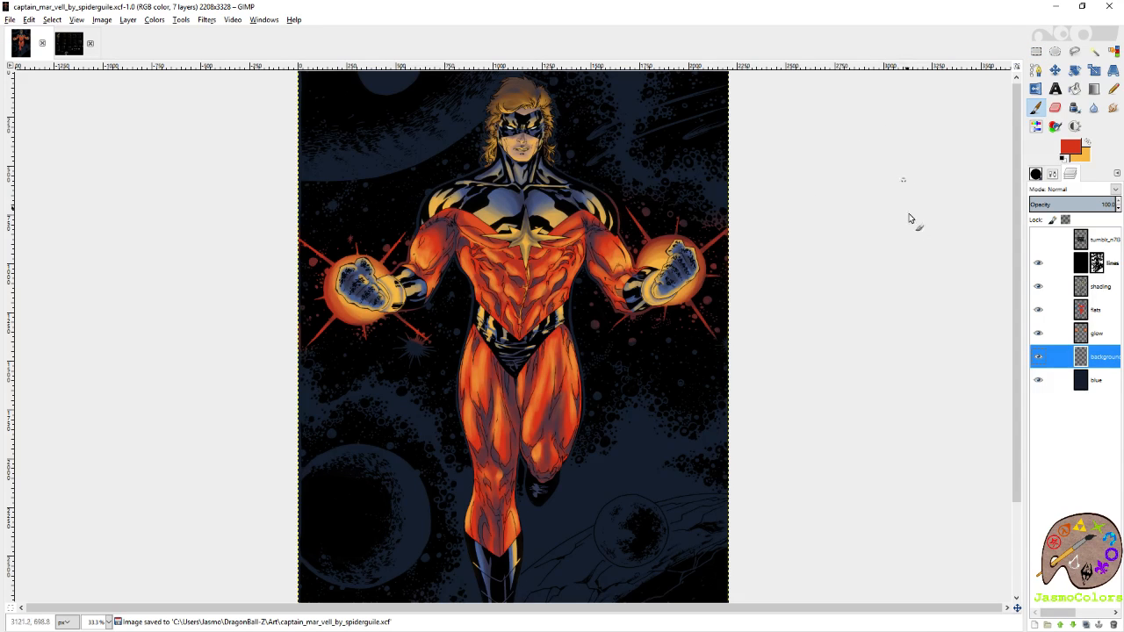
Show the palette chart layer and sample palette 28's slate blue as foreground colour and its grey-purple as background colour.
{"action": "left_click", "coordinate": [1037, 239]}
{"action": "left_click", "coordinate": [1094, 241]}
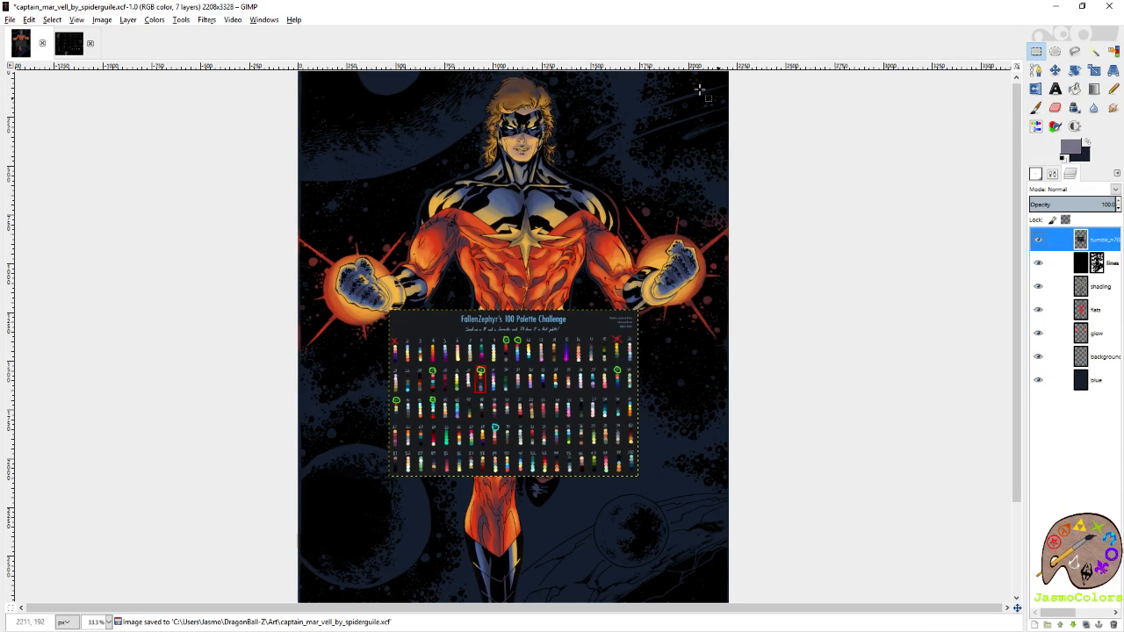
{"action": "key", "text": "1"}
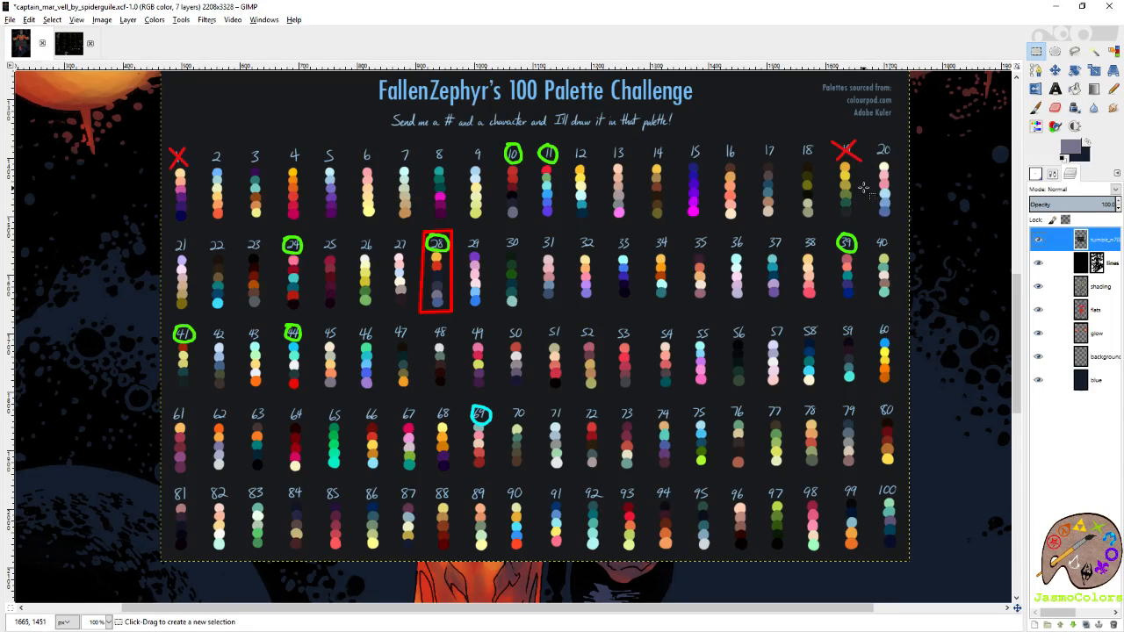
{"action": "scroll", "coordinate": [424, 293], "scroll_direction": "up", "scroll_amount": 4}
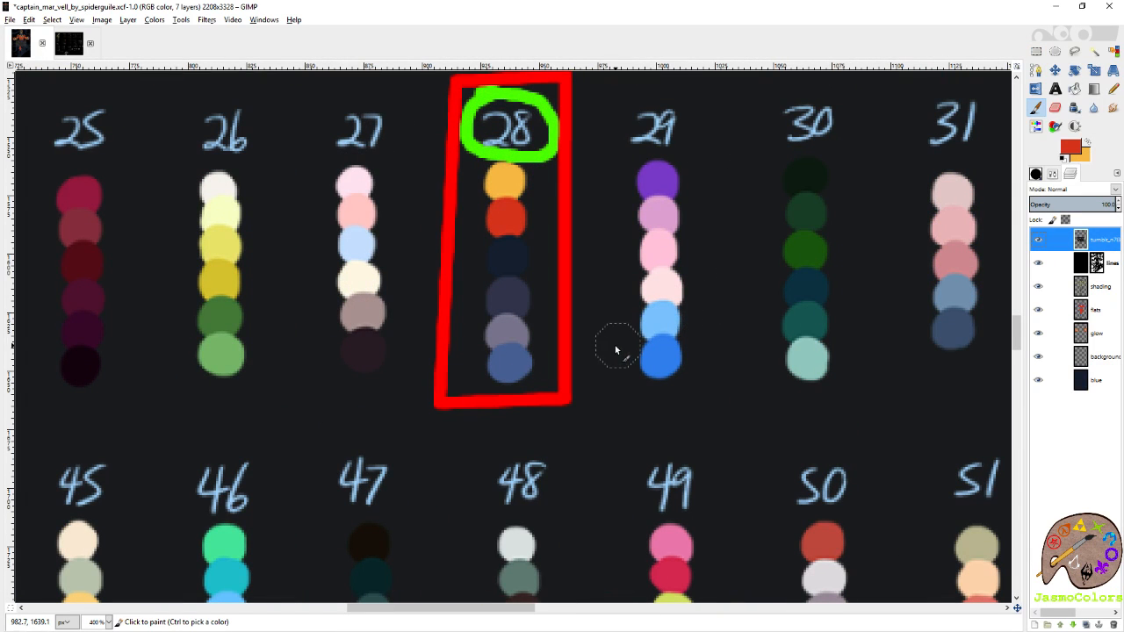
{"action": "left_click", "coordinate": [504, 360], "text": "ctrl"}
{"action": "key", "text": "shift+e"}
{"action": "left_click", "coordinate": [518, 322], "text": "ctrl"}
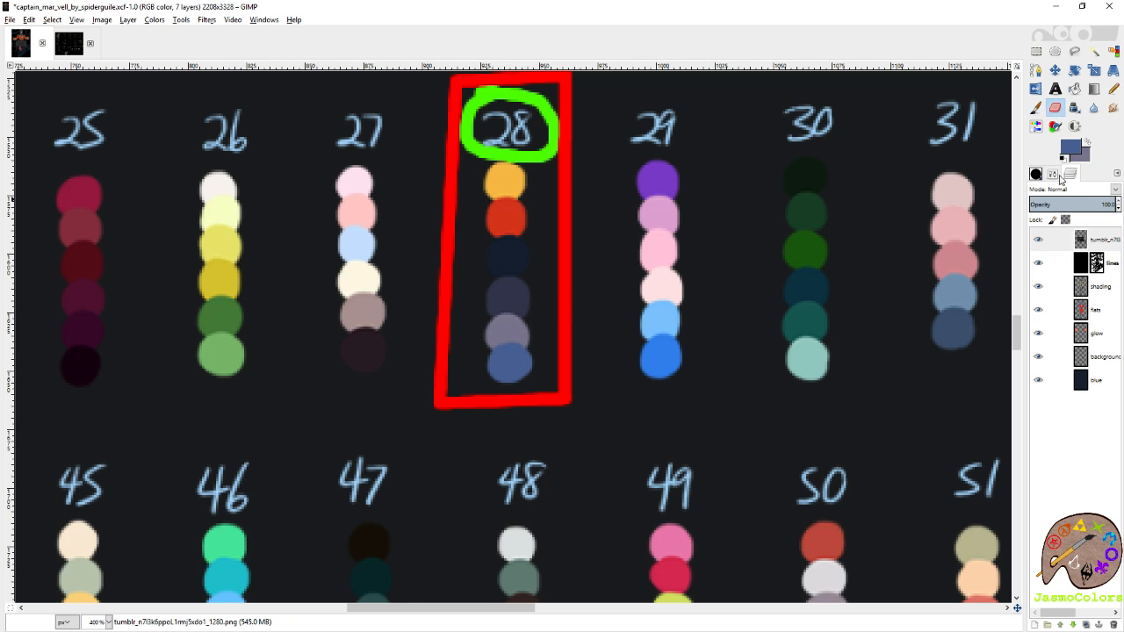
Hide the palette chart layer and make the background shading layer active.
{"action": "left_click", "coordinate": [1037, 175]}
{"action": "left_click", "coordinate": [1070, 174]}
{"action": "left_click", "coordinate": [1038, 239]}
{"action": "left_click", "coordinate": [1108, 360]}
{"action": "key", "text": "r"}
{"action": "key", "text": "x"}
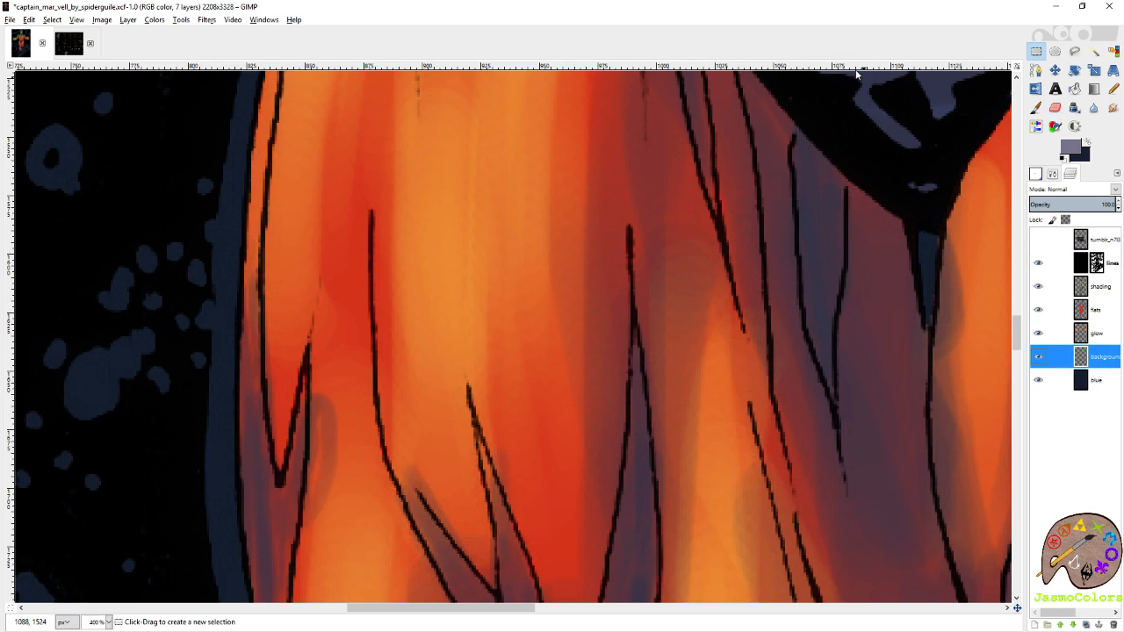
Paint the cracked planet surface behind the boots flat slate blue with the paintbrush at size 408.50.
{"action": "scroll", "coordinate": [660, 305], "scroll_direction": "down", "scroll_amount": 5, "text": "ctrl"}
{"action": "scroll", "coordinate": [661, 303], "scroll_direction": "down", "scroll_amount": 2, "text": "ctrl"}
{"action": "scroll", "coordinate": [722, 497], "scroll_direction": "down", "scroll_amount": 1}
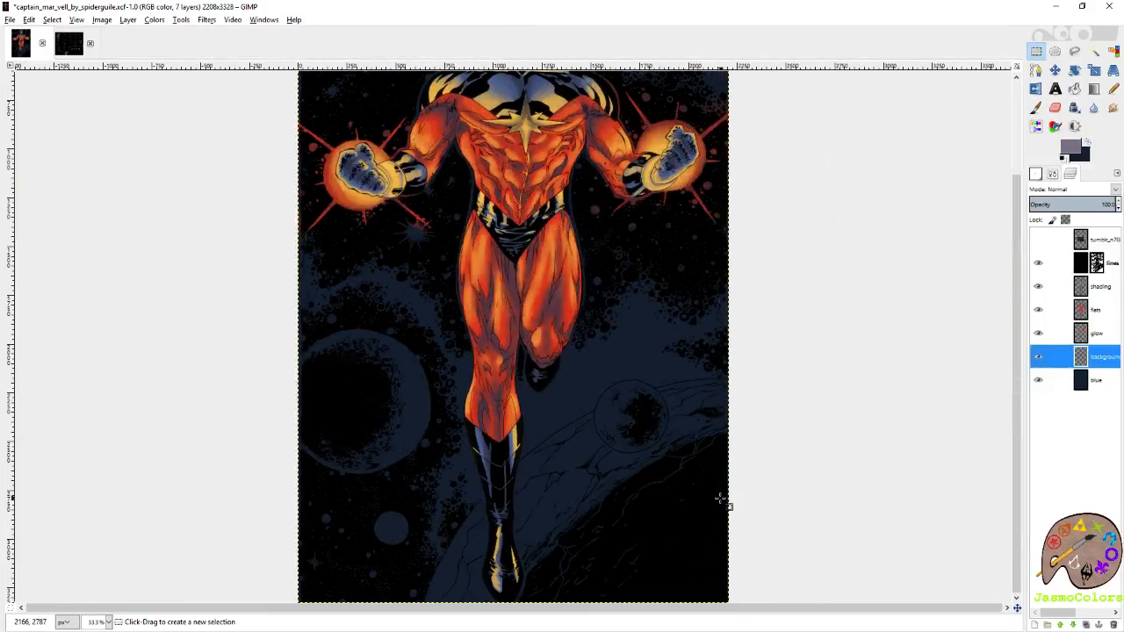
{"action": "scroll", "coordinate": [720, 501], "scroll_direction": "up", "scroll_amount": 2, "text": "ctrl"}
{"action": "mouse_move", "coordinate": [805, 350]}
{"action": "left_mouse_down"}
{"action": "mouse_move", "coordinate": [818, 216]}
{"action": "mouse_move", "coordinate": [835, 296]}
{"action": "left_mouse_up"}
{"action": "left_click", "coordinate": [1036, 108]}
{"action": "left_click", "coordinate": [1053, 174]}
{"action": "left_click", "coordinate": [1059, 253]}
{"action": "mouse_move", "coordinate": [842, 258]}
{"action": "left_mouse_down"}
{"action": "mouse_move", "coordinate": [718, 294]}
{"action": "mouse_move", "coordinate": [856, 247]}
{"action": "mouse_move", "coordinate": [769, 264]}
{"action": "mouse_move", "coordinate": [784, 253]}
{"action": "mouse_move", "coordinate": [717, 277]}
{"action": "mouse_move", "coordinate": [609, 389]}
{"action": "mouse_move", "coordinate": [709, 476]}
{"action": "left_mouse_up"}
{"action": "key", "text": "ctrl+z"}
{"action": "key", "text": "ctrl+z"}
{"action": "key", "text": "ctrl+z"}
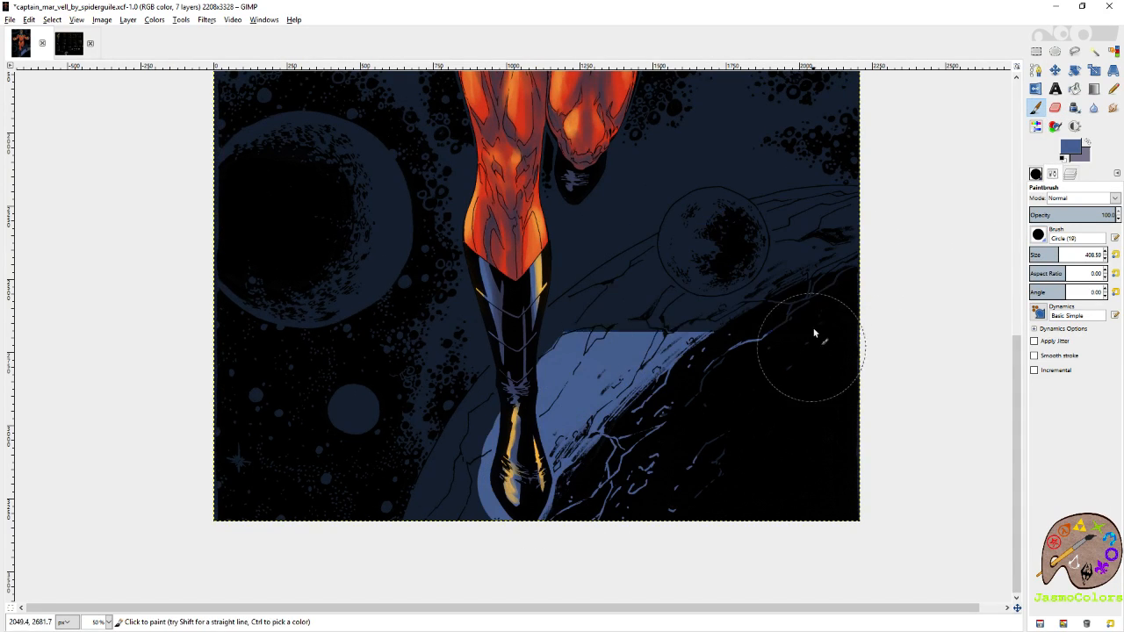
{"action": "mouse_move", "coordinate": [870, 243]}
{"action": "left_mouse_down"}
{"action": "mouse_move", "coordinate": [719, 270]}
{"action": "mouse_move", "coordinate": [591, 362]}
{"action": "mouse_move", "coordinate": [475, 538]}
{"action": "mouse_move", "coordinate": [491, 475]}
{"action": "mouse_move", "coordinate": [563, 390]}
{"action": "mouse_move", "coordinate": [622, 429]}
{"action": "mouse_move", "coordinate": [656, 498]}
{"action": "mouse_move", "coordinate": [833, 344]}
{"action": "mouse_move", "coordinate": [885, 253]}
{"action": "mouse_move", "coordinate": [776, 271]}
{"action": "mouse_move", "coordinate": [719, 295]}
{"action": "mouse_move", "coordinate": [764, 282]}
{"action": "mouse_move", "coordinate": [870, 306]}
{"action": "left_mouse_up"}
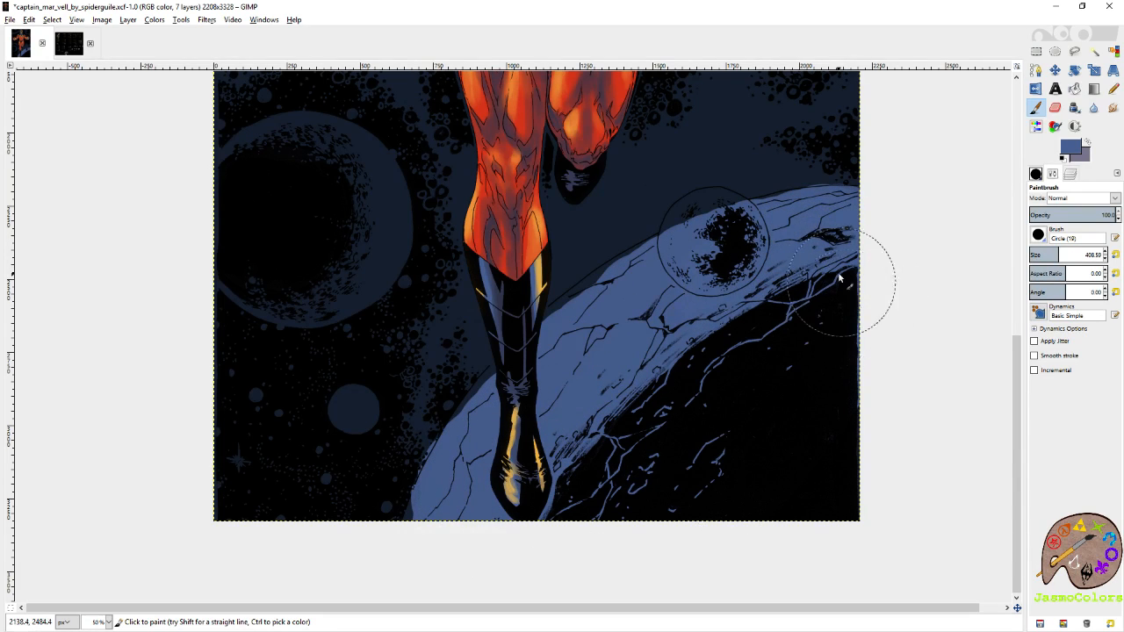
Paint the large moon beside the legs and the small moon over the blue planet flat grey-purple.
{"action": "scroll", "coordinate": [856, 307], "scroll_direction": "up", "scroll_amount": 3}
{"action": "left_click_drag", "start_coordinate": [752, 346], "coordinate": [867, 342]}
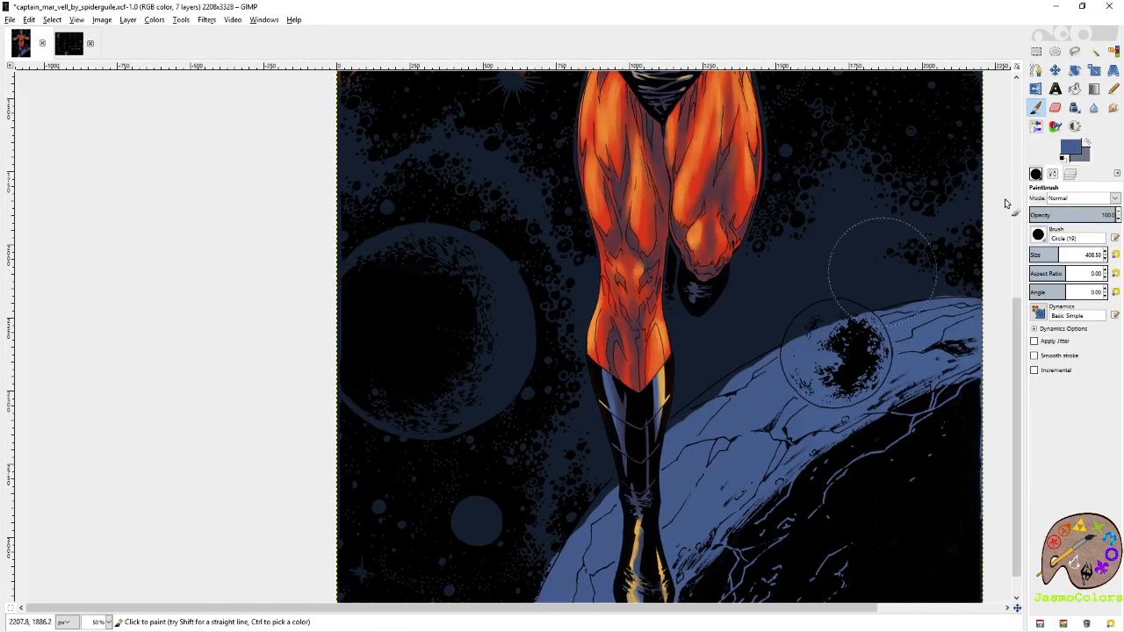
{"action": "left_click", "coordinate": [1087, 142]}
{"action": "mouse_move", "coordinate": [478, 272]}
{"action": "left_mouse_down"}
{"action": "mouse_move", "coordinate": [468, 306]}
{"action": "mouse_move", "coordinate": [406, 305]}
{"action": "mouse_move", "coordinate": [421, 283]}
{"action": "mouse_move", "coordinate": [374, 369]}
{"action": "mouse_move", "coordinate": [470, 373]}
{"action": "mouse_move", "coordinate": [438, 354]}
{"action": "mouse_move", "coordinate": [459, 286]}
{"action": "mouse_move", "coordinate": [439, 274]}
{"action": "mouse_move", "coordinate": [400, 284]}
{"action": "left_mouse_up"}
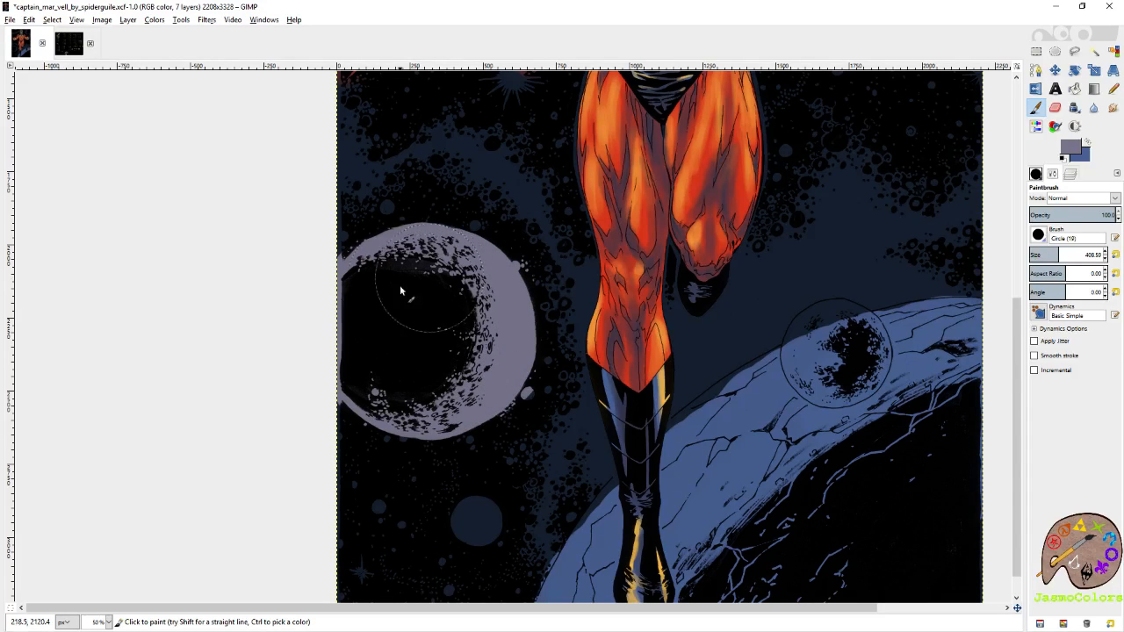
{"action": "left_click", "coordinate": [836, 354]}
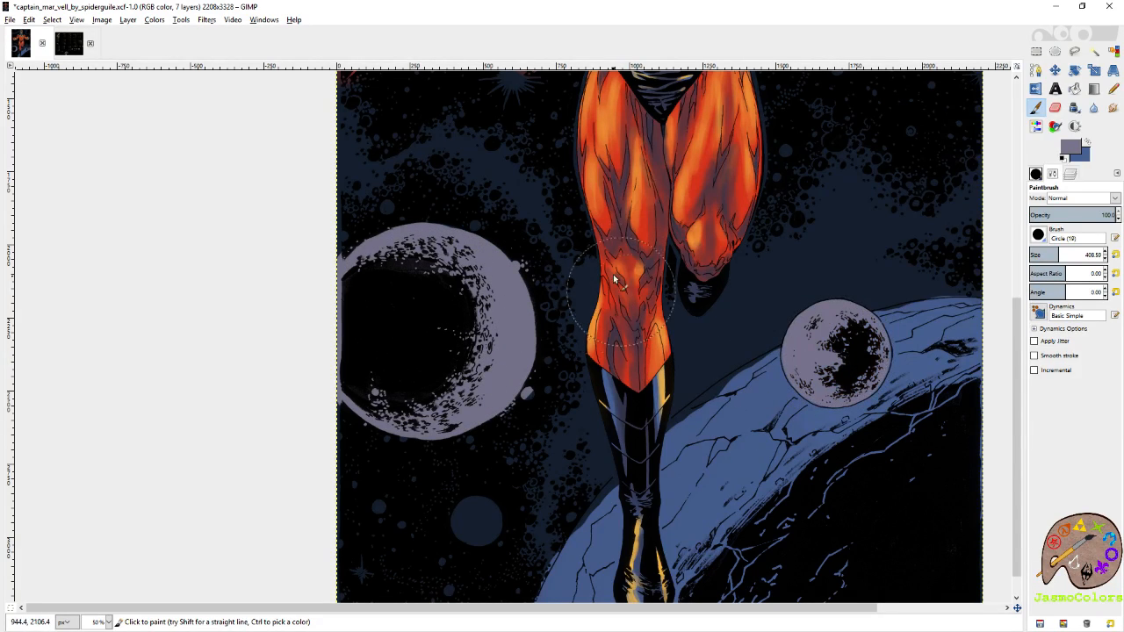
Fill the small planet cut off by the image's upper edge with slate blue using the paintbrush.
{"action": "scroll", "coordinate": [702, 351], "scroll_direction": "up", "scroll_amount": 10}
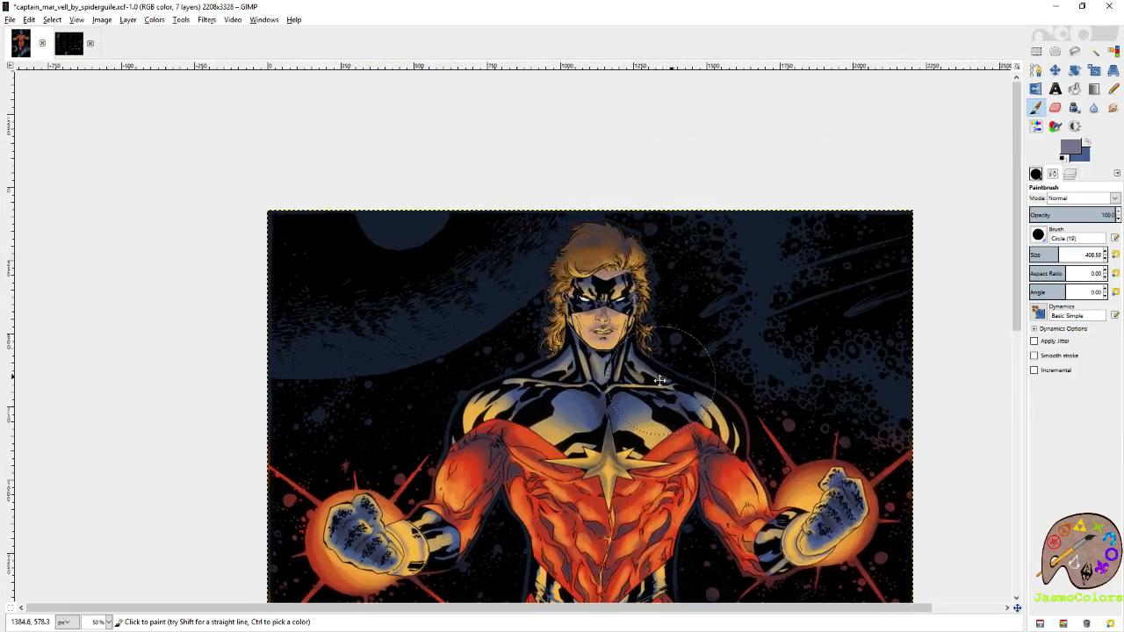
{"action": "left_click_drag", "start_coordinate": [659, 381], "coordinate": [657, 390]}
{"action": "left_click", "coordinate": [1087, 142]}
{"action": "left_click", "coordinate": [399, 204]}
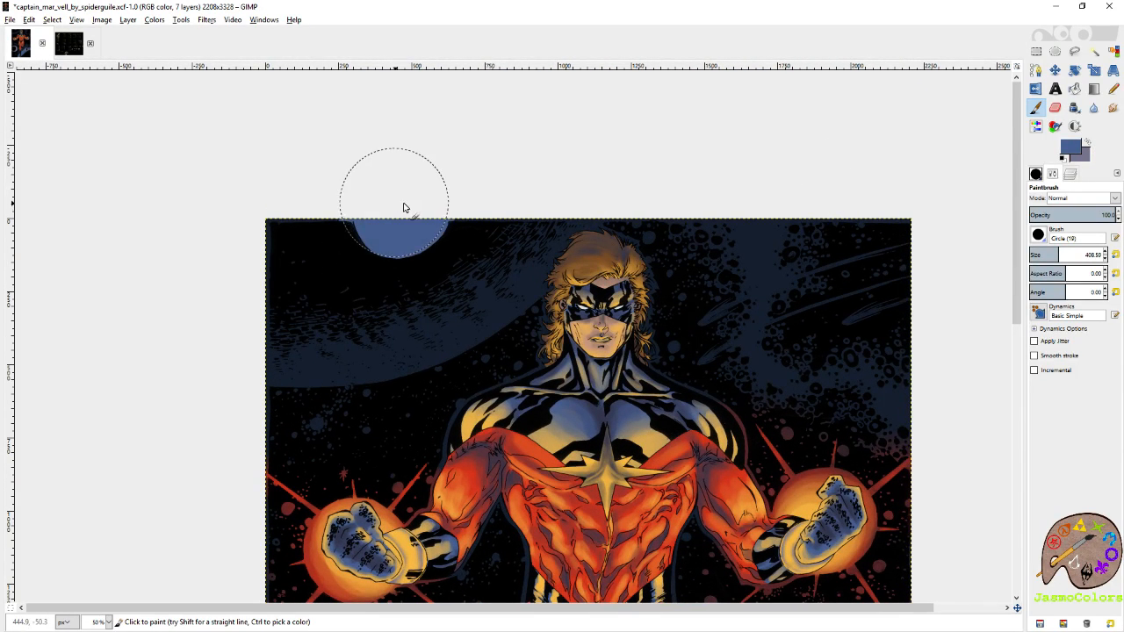
Paint the big curved planet beside the head grey-purple with the paintbrush at size 176.82.
{"action": "left_click", "coordinate": [1087, 143]}
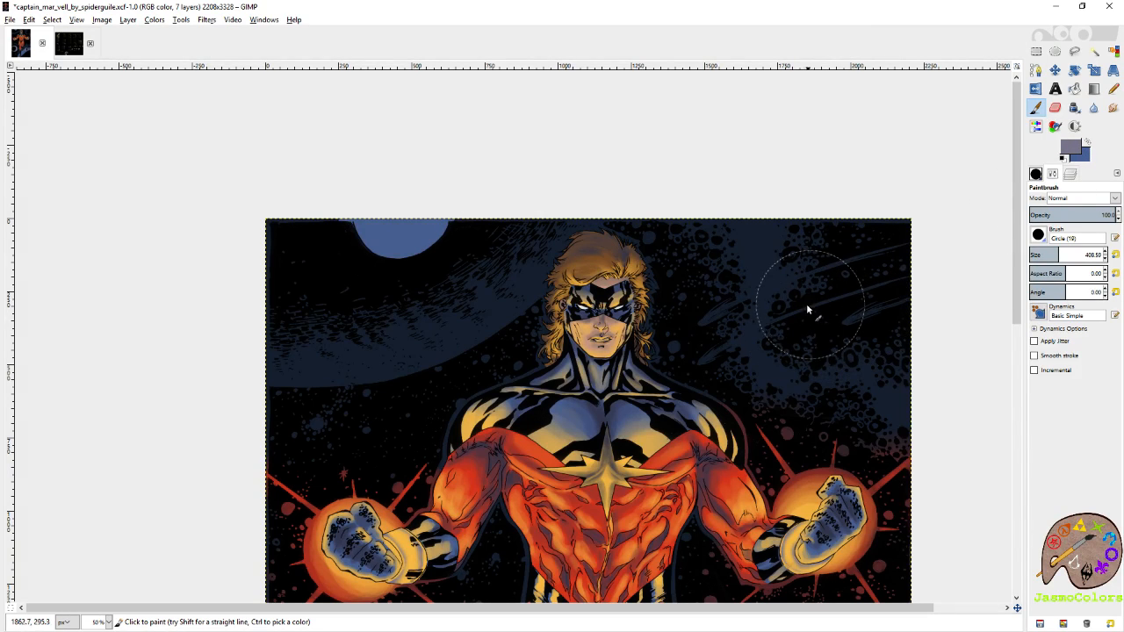
{"action": "left_click_drag", "start_coordinate": [819, 329], "coordinate": [839, 278]}
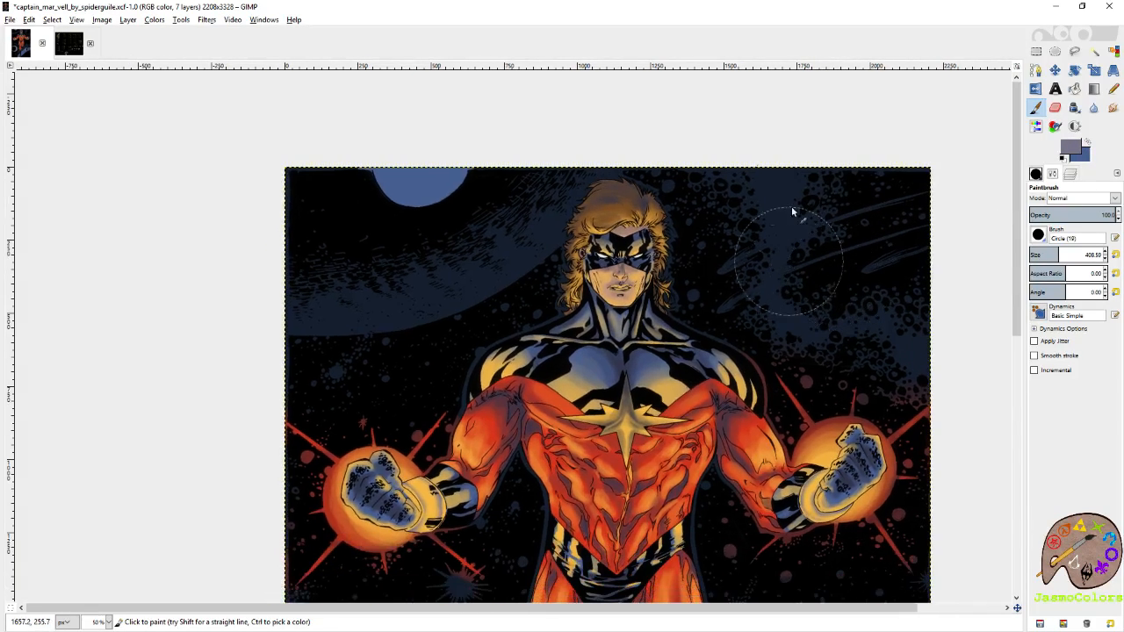
{"action": "left_click", "coordinate": [1042, 255]}
{"action": "mouse_move", "coordinate": [588, 176]}
{"action": "left_mouse_down"}
{"action": "mouse_move", "coordinate": [540, 230]}
{"action": "mouse_move", "coordinate": [605, 160]}
{"action": "mouse_move", "coordinate": [514, 260]}
{"action": "mouse_move", "coordinate": [554, 223]}
{"action": "mouse_move", "coordinate": [433, 290]}
{"action": "mouse_move", "coordinate": [296, 312]}
{"action": "mouse_move", "coordinate": [528, 221]}
{"action": "mouse_move", "coordinate": [295, 293]}
{"action": "mouse_move", "coordinate": [526, 199]}
{"action": "mouse_move", "coordinate": [537, 183]}
{"action": "mouse_move", "coordinate": [304, 275]}
{"action": "mouse_move", "coordinate": [281, 260]}
{"action": "mouse_move", "coordinate": [439, 258]}
{"action": "mouse_move", "coordinate": [462, 278]}
{"action": "mouse_move", "coordinate": [323, 319]}
{"action": "mouse_move", "coordinate": [460, 282]}
{"action": "mouse_move", "coordinate": [383, 302]}
{"action": "mouse_move", "coordinate": [467, 297]}
{"action": "mouse_move", "coordinate": [577, 159]}
{"action": "mouse_move", "coordinate": [510, 225]}
{"action": "left_mouse_up"}
{"action": "mouse_move", "coordinate": [366, 273]}
{"action": "left_mouse_down"}
{"action": "mouse_move", "coordinate": [300, 322]}
{"action": "mouse_move", "coordinate": [421, 290]}
{"action": "mouse_move", "coordinate": [363, 307]}
{"action": "mouse_move", "coordinate": [400, 292]}
{"action": "mouse_move", "coordinate": [386, 273]}
{"action": "mouse_move", "coordinate": [314, 281]}
{"action": "left_mouse_up"}
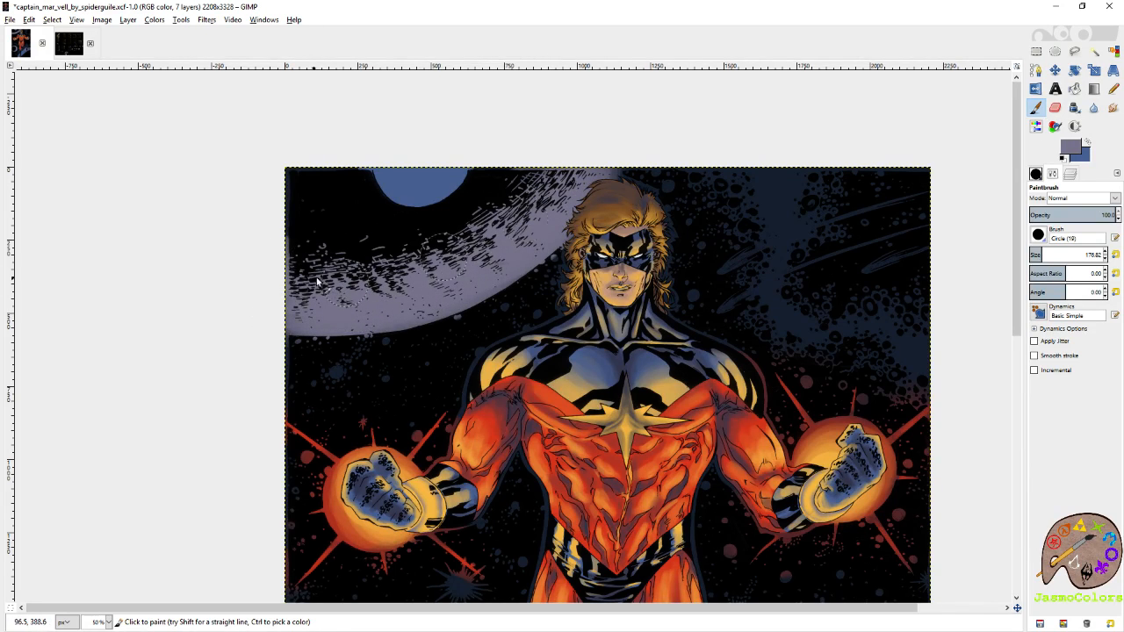
Shade the cracked planet behind the boots by softly erasing its shadow side and repainting its lit edge in slate blue.
{"action": "scroll", "coordinate": [494, 211], "scroll_direction": "down", "scroll_amount": 10}
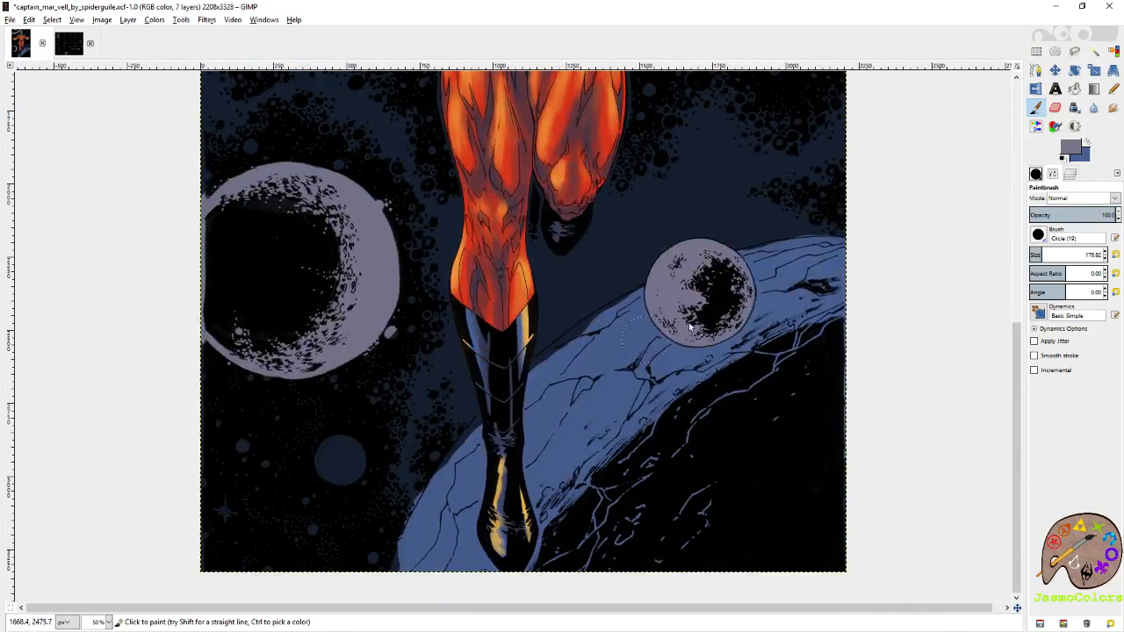
{"action": "left_click", "coordinate": [615, 356], "text": "ctrl"}
{"action": "mouse_move", "coordinate": [578, 369]}
{"action": "left_mouse_down"}
{"action": "mouse_move", "coordinate": [532, 402]}
{"action": "mouse_move", "coordinate": [608, 330]}
{"action": "mouse_move", "coordinate": [557, 384]}
{"action": "left_mouse_up"}
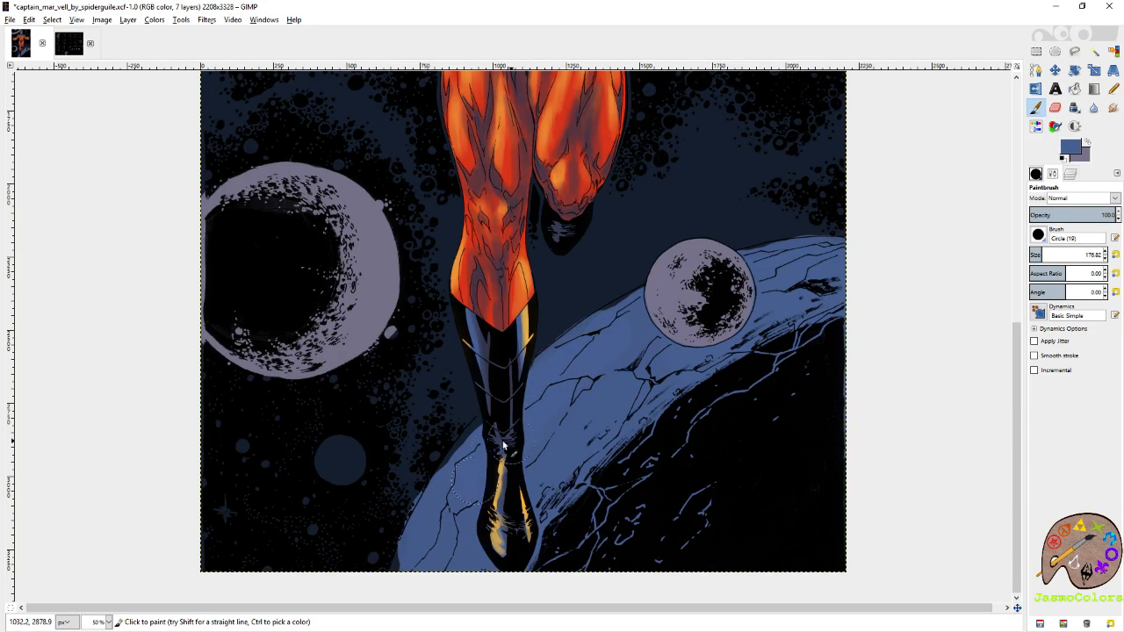
{"action": "scroll", "coordinate": [491, 474], "scroll_direction": "down", "scroll_amount": 1}
{"action": "key", "text": "shift+e"}
{"action": "mouse_move", "coordinate": [607, 345]}
{"action": "left_mouse_down"}
{"action": "mouse_move", "coordinate": [559, 396]}
{"action": "mouse_move", "coordinate": [612, 402]}
{"action": "mouse_move", "coordinate": [688, 350]}
{"action": "mouse_move", "coordinate": [680, 525]}
{"action": "mouse_move", "coordinate": [615, 445]}
{"action": "mouse_move", "coordinate": [731, 320]}
{"action": "mouse_move", "coordinate": [700, 328]}
{"action": "mouse_move", "coordinate": [777, 304]}
{"action": "mouse_move", "coordinate": [773, 276]}
{"action": "mouse_move", "coordinate": [749, 301]}
{"action": "left_mouse_up"}
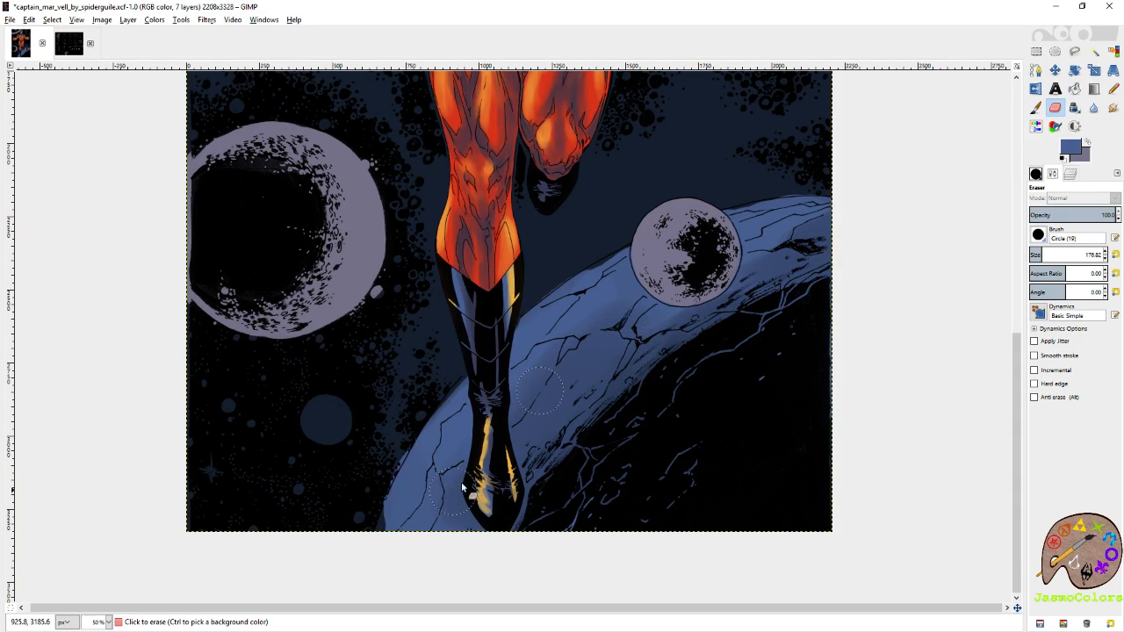
{"action": "left_click_drag", "start_coordinate": [448, 505], "coordinate": [401, 524]}
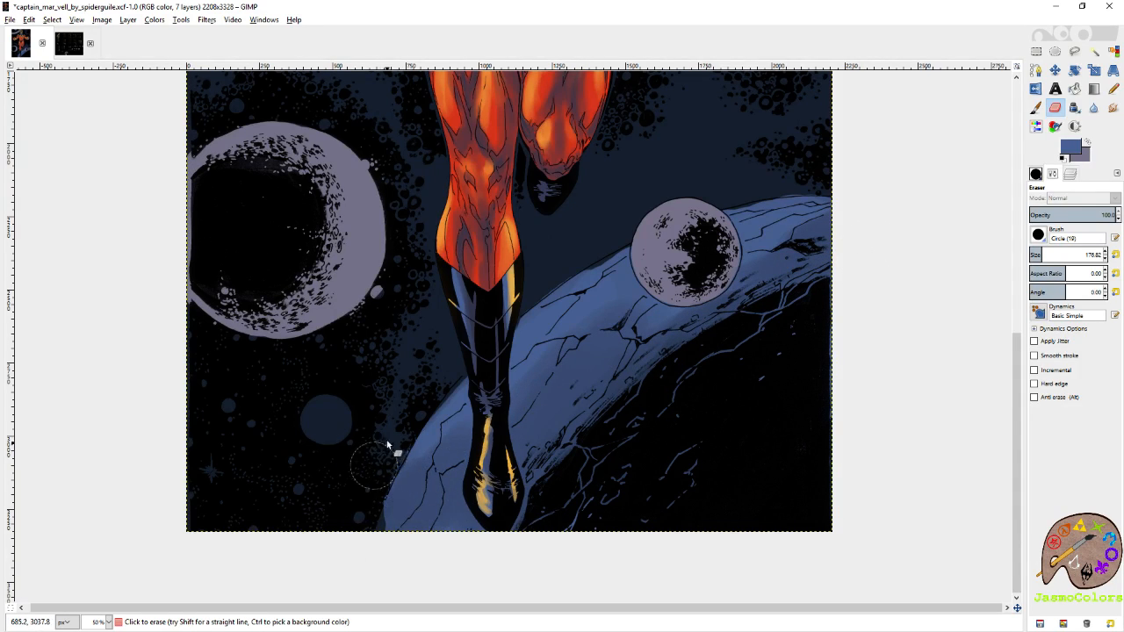
{"action": "key", "text": "p"}
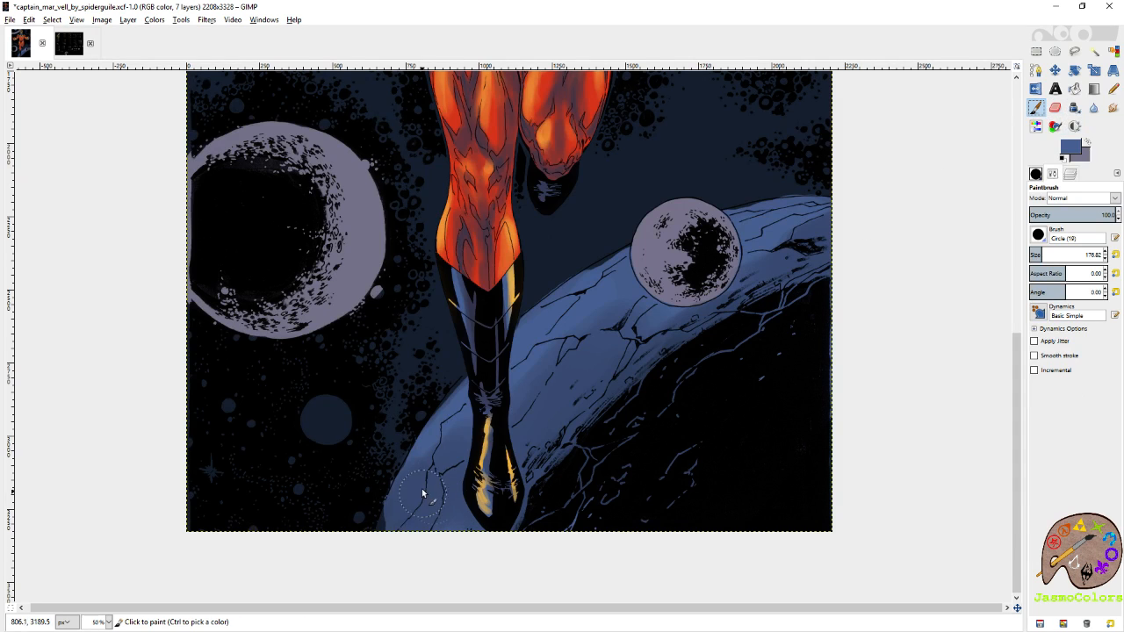
{"action": "mouse_move", "coordinate": [435, 458]}
{"action": "left_mouse_down"}
{"action": "mouse_move", "coordinate": [384, 563]}
{"action": "mouse_move", "coordinate": [401, 533]}
{"action": "mouse_move", "coordinate": [415, 550]}
{"action": "left_mouse_up"}
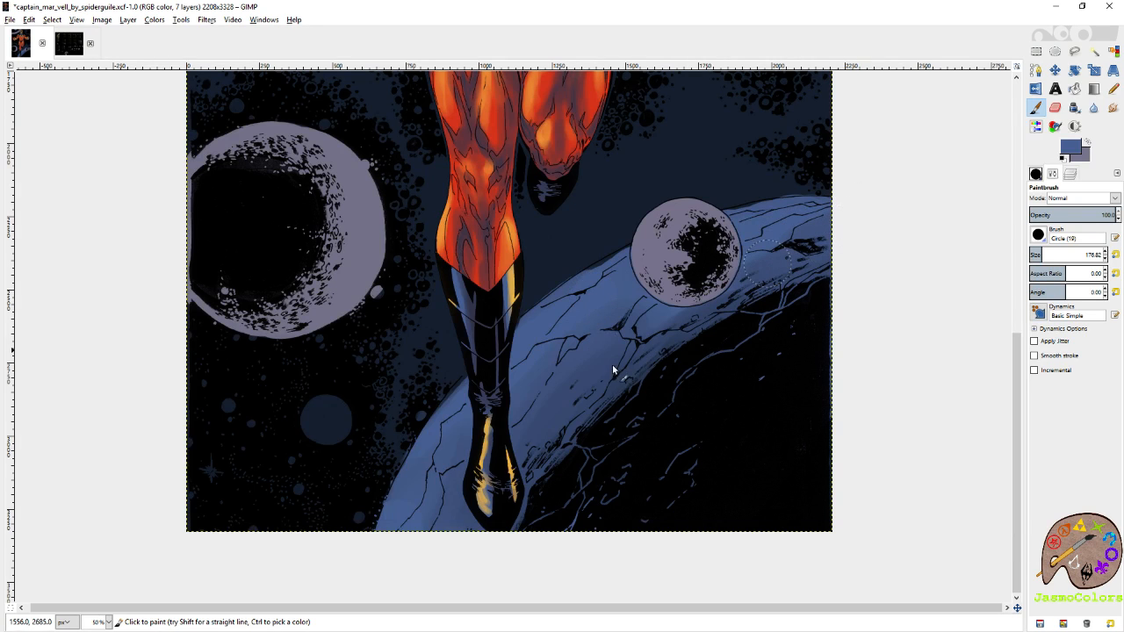
Shade the large moon by softly erasing grey-purple along its dark inner side at size 176.82, and save the image.
{"action": "scroll", "coordinate": [550, 370], "scroll_direction": "up", "scroll_amount": 4}
{"action": "key", "text": "shift+e"}
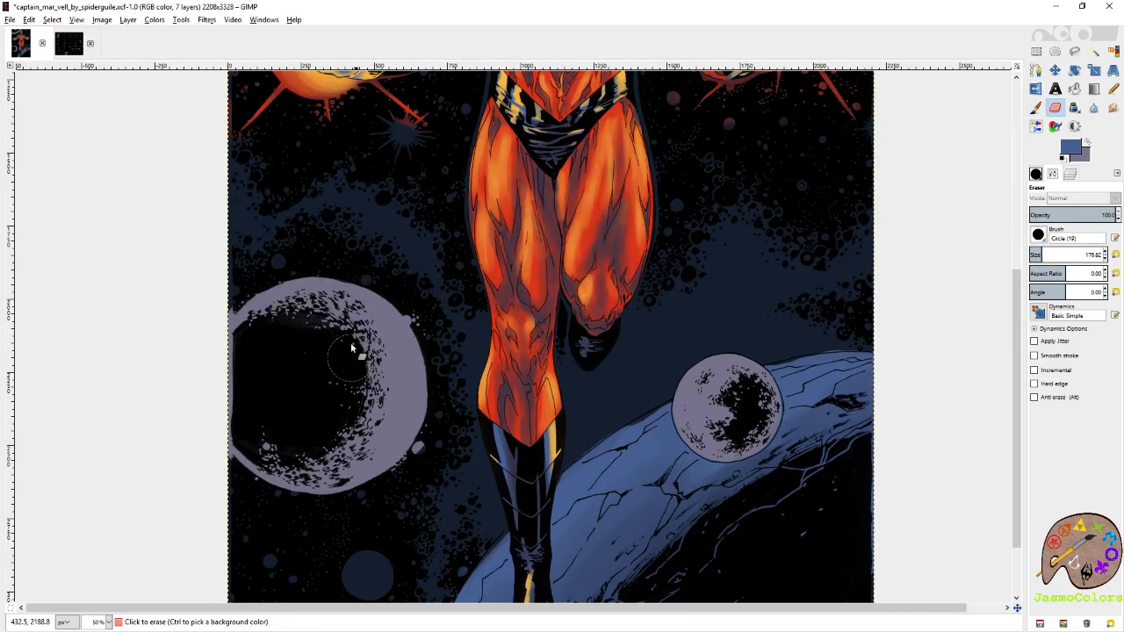
{"action": "mouse_move", "coordinate": [314, 363]}
{"action": "left_mouse_down"}
{"action": "mouse_move", "coordinate": [323, 315]}
{"action": "mouse_move", "coordinate": [258, 341]}
{"action": "mouse_move", "coordinate": [358, 376]}
{"action": "mouse_move", "coordinate": [388, 365]}
{"action": "mouse_move", "coordinate": [351, 374]}
{"action": "mouse_move", "coordinate": [328, 429]}
{"action": "mouse_move", "coordinate": [254, 416]}
{"action": "mouse_move", "coordinate": [252, 442]}
{"action": "mouse_move", "coordinate": [264, 424]}
{"action": "mouse_move", "coordinate": [249, 430]}
{"action": "mouse_move", "coordinate": [226, 360]}
{"action": "left_mouse_up"}
{"action": "mouse_move", "coordinate": [256, 397]}
{"action": "left_mouse_down"}
{"action": "mouse_move", "coordinate": [250, 350]}
{"action": "mouse_move", "coordinate": [249, 442]}
{"action": "mouse_move", "coordinate": [320, 471]}
{"action": "mouse_move", "coordinate": [341, 463]}
{"action": "mouse_move", "coordinate": [249, 453]}
{"action": "mouse_move", "coordinate": [333, 439]}
{"action": "mouse_move", "coordinate": [196, 426]}
{"action": "mouse_move", "coordinate": [237, 438]}
{"action": "mouse_move", "coordinate": [337, 400]}
{"action": "mouse_move", "coordinate": [269, 452]}
{"action": "mouse_move", "coordinate": [334, 441]}
{"action": "mouse_move", "coordinate": [351, 416]}
{"action": "mouse_move", "coordinate": [292, 474]}
{"action": "mouse_move", "coordinate": [361, 462]}
{"action": "mouse_move", "coordinate": [379, 420]}
{"action": "mouse_move", "coordinate": [371, 392]}
{"action": "mouse_move", "coordinate": [381, 365]}
{"action": "left_mouse_up"}
{"action": "key", "text": "ctrl+s"}
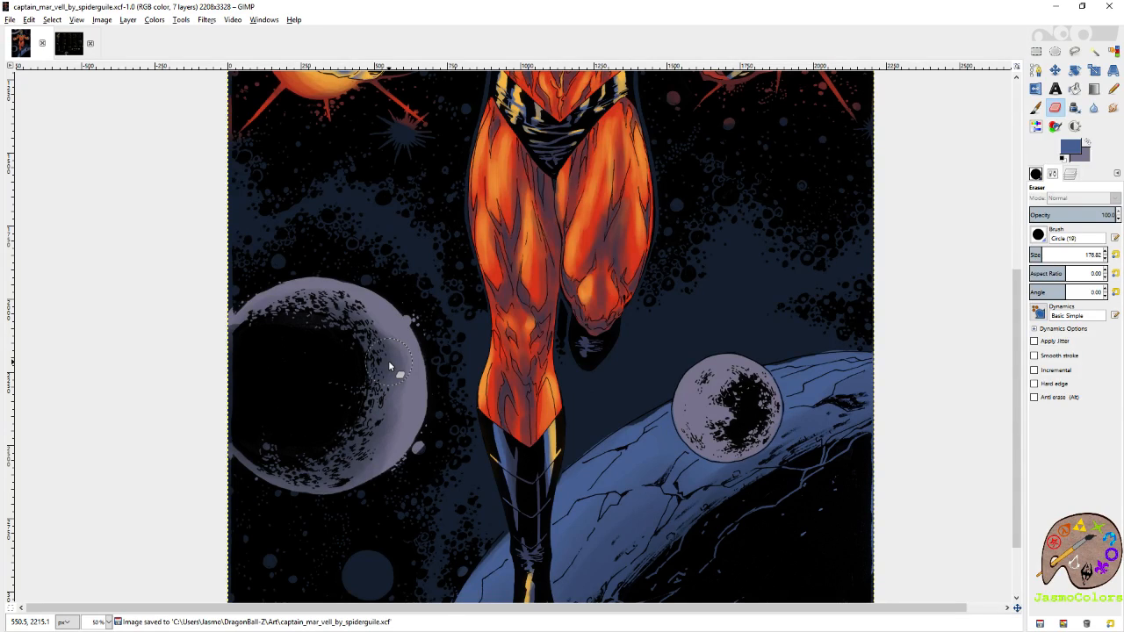
Extend the large moon's soft shadow by erasing more grey-purple along its upper inner curve.
{"action": "left_click_drag", "start_coordinate": [376, 353], "coordinate": [343, 326]}
{"action": "scroll", "coordinate": [351, 316], "scroll_direction": "up", "scroll_amount": 5}
{"action": "scroll", "coordinate": [373, 307], "scroll_direction": "right", "scroll_amount": 2}
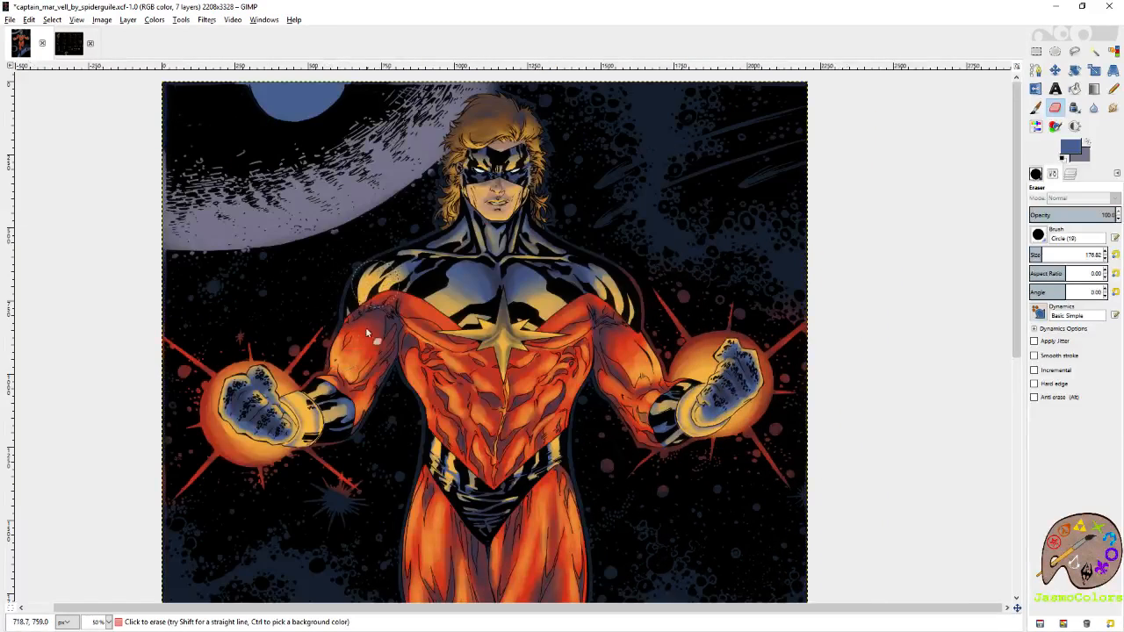
{"action": "scroll", "coordinate": [372, 316], "scroll_direction": "down", "scroll_amount": 7}
{"action": "scroll", "coordinate": [396, 319], "scroll_direction": "left", "scroll_amount": 2}
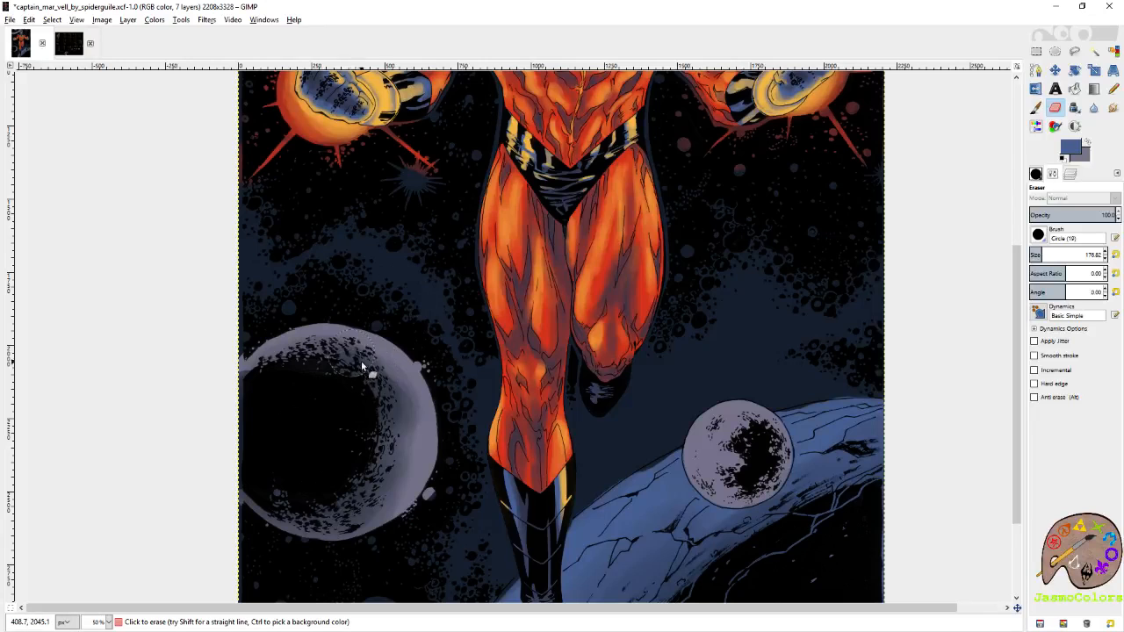
{"action": "mouse_move", "coordinate": [385, 382]}
{"action": "left_mouse_down"}
{"action": "mouse_move", "coordinate": [326, 354]}
{"action": "mouse_move", "coordinate": [336, 362]}
{"action": "mouse_move", "coordinate": [308, 357]}
{"action": "mouse_move", "coordinate": [283, 369]}
{"action": "left_mouse_up"}
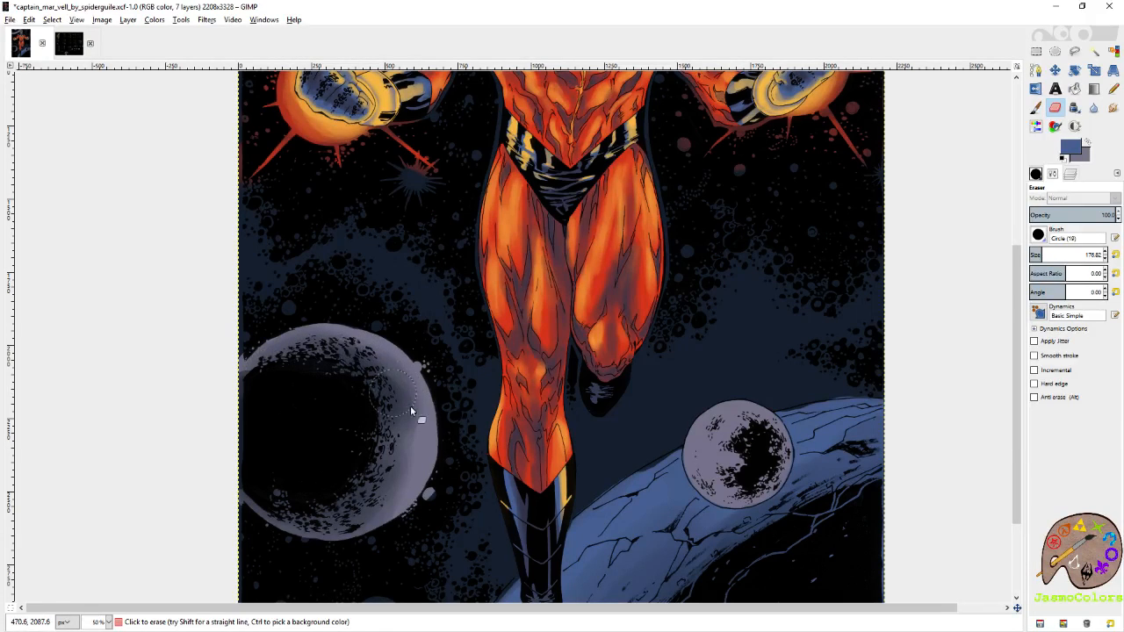
Shade the small moon by softly erasing grey-purple around its dark centre, and save the image.
{"action": "left_click_drag", "start_coordinate": [396, 393], "coordinate": [313, 262]}
{"action": "mouse_move", "coordinate": [679, 322]}
{"action": "left_mouse_down"}
{"action": "mouse_move", "coordinate": [651, 314]}
{"action": "mouse_move", "coordinate": [683, 334]}
{"action": "mouse_move", "coordinate": [662, 323]}
{"action": "mouse_move", "coordinate": [650, 343]}
{"action": "mouse_move", "coordinate": [681, 351]}
{"action": "mouse_move", "coordinate": [664, 320]}
{"action": "mouse_move", "coordinate": [676, 347]}
{"action": "mouse_move", "coordinate": [686, 332]}
{"action": "mouse_move", "coordinate": [650, 325]}
{"action": "mouse_move", "coordinate": [671, 303]}
{"action": "left_mouse_up"}
{"action": "key", "text": "ctrl+s"}
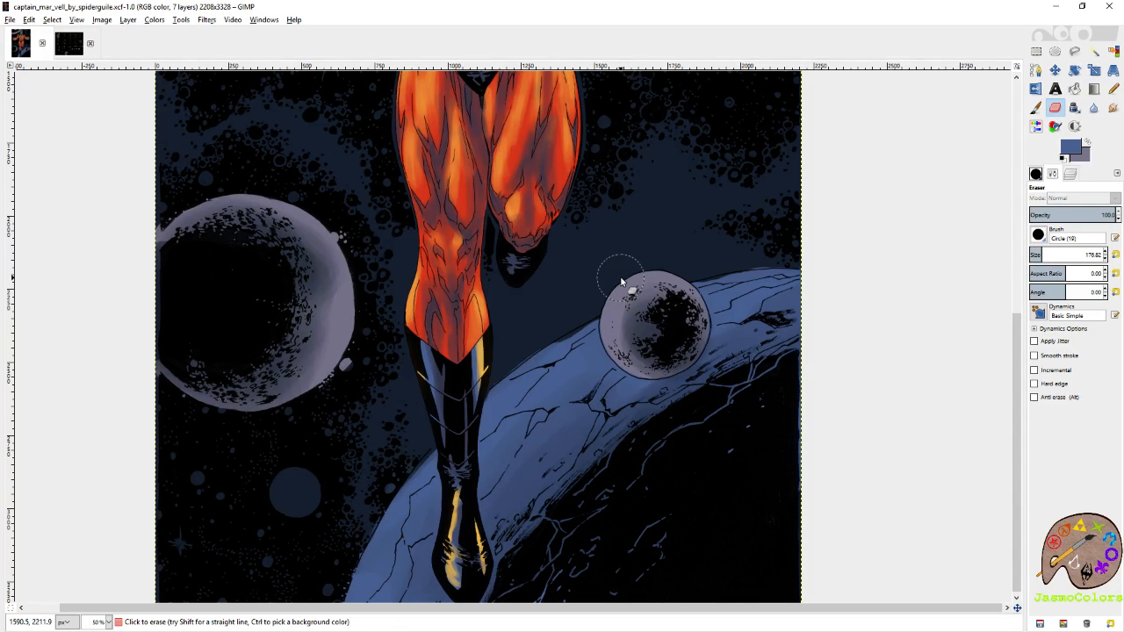
Deepen the soft shading on the small moon and the huge upper planet by erasing more grey-purple from their shadow sides.
{"action": "mouse_move", "coordinate": [682, 334]}
{"action": "left_mouse_down"}
{"action": "mouse_move", "coordinate": [660, 313]}
{"action": "mouse_move", "coordinate": [638, 337]}
{"action": "mouse_move", "coordinate": [671, 349]}
{"action": "mouse_move", "coordinate": [665, 309]}
{"action": "mouse_move", "coordinate": [632, 323]}
{"action": "mouse_move", "coordinate": [636, 342]}
{"action": "mouse_move", "coordinate": [683, 316]}
{"action": "mouse_move", "coordinate": [650, 335]}
{"action": "mouse_move", "coordinate": [668, 341]}
{"action": "mouse_move", "coordinate": [664, 333]}
{"action": "mouse_move", "coordinate": [642, 351]}
{"action": "left_mouse_up"}
{"action": "scroll", "coordinate": [677, 260], "scroll_direction": "up", "scroll_amount": 12}
{"action": "scroll", "coordinate": [676, 261], "scroll_direction": "left", "scroll_amount": 3}
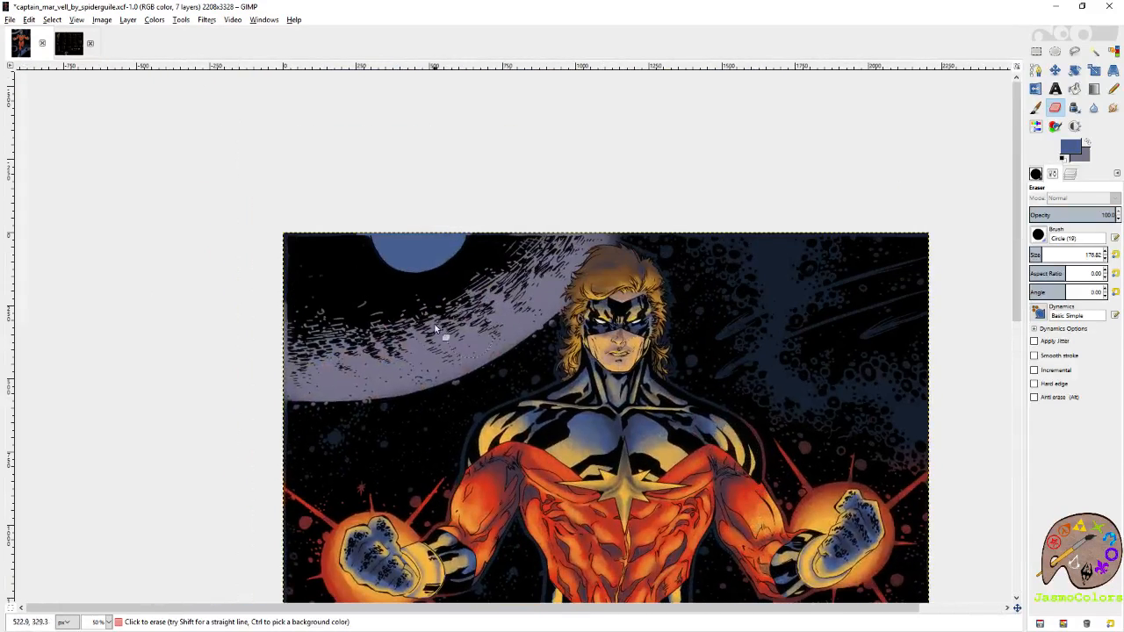
{"action": "mouse_move", "coordinate": [434, 327]}
{"action": "left_mouse_down"}
{"action": "mouse_move", "coordinate": [499, 232]}
{"action": "mouse_move", "coordinate": [527, 243]}
{"action": "mouse_move", "coordinate": [462, 297]}
{"action": "mouse_move", "coordinate": [480, 312]}
{"action": "mouse_move", "coordinate": [532, 235]}
{"action": "mouse_move", "coordinate": [401, 324]}
{"action": "mouse_move", "coordinate": [499, 283]}
{"action": "mouse_move", "coordinate": [330, 332]}
{"action": "mouse_move", "coordinate": [440, 299]}
{"action": "mouse_move", "coordinate": [485, 302]}
{"action": "mouse_move", "coordinate": [549, 246]}
{"action": "mouse_move", "coordinate": [438, 356]}
{"action": "mouse_move", "coordinate": [383, 362]}
{"action": "mouse_move", "coordinate": [460, 307]}
{"action": "mouse_move", "coordinate": [254, 358]}
{"action": "mouse_move", "coordinate": [510, 298]}
{"action": "left_mouse_up"}
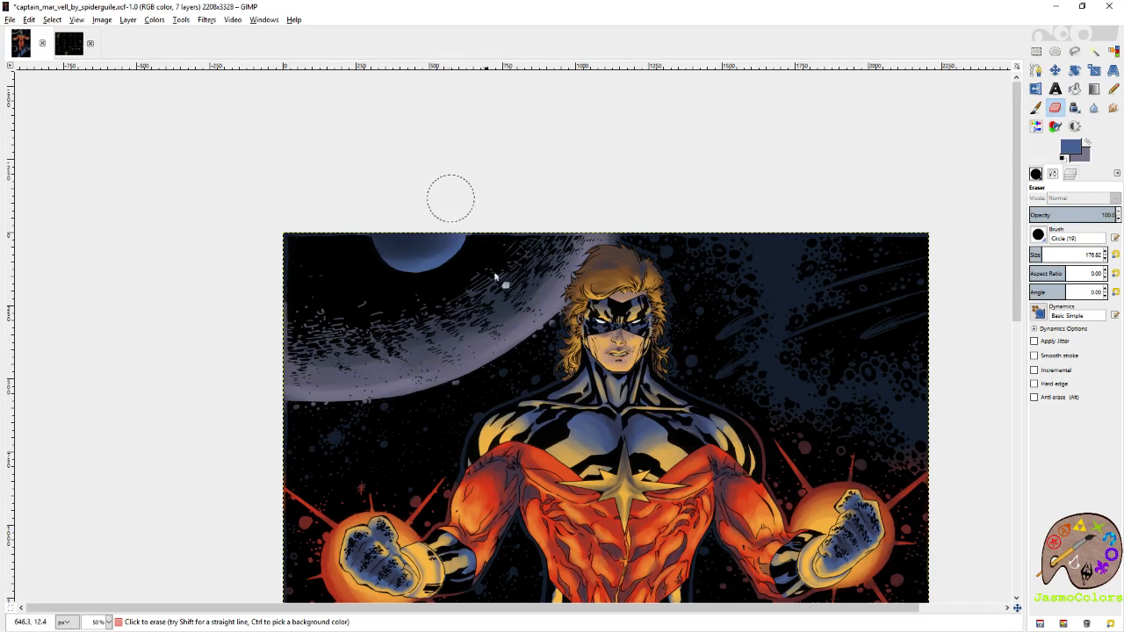
{"action": "scroll", "coordinate": [471, 234], "scroll_direction": "down", "scroll_amount": 3}
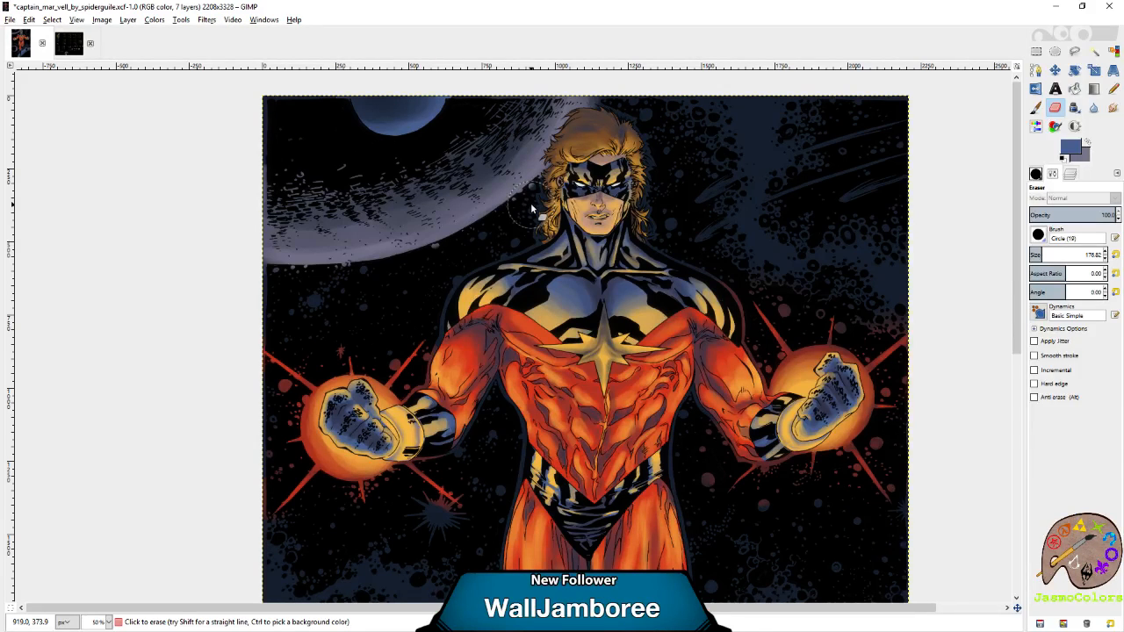
{"action": "scroll", "coordinate": [614, 202], "scroll_direction": "up", "scroll_amount": 2}
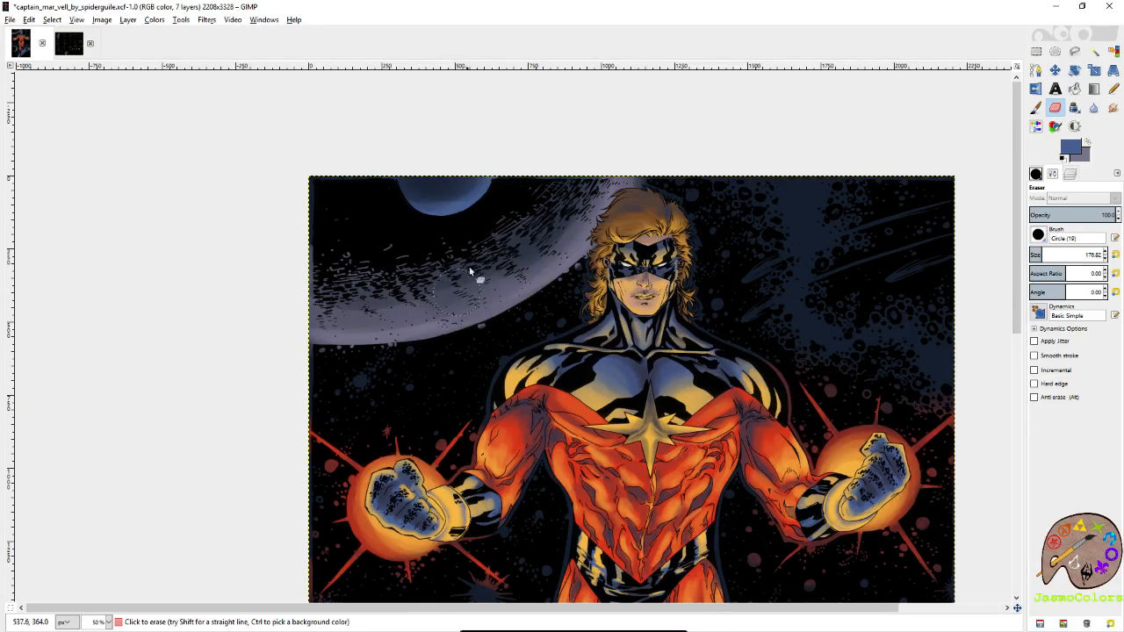
{"action": "scroll", "coordinate": [452, 193], "scroll_direction": "down", "scroll_amount": 5}
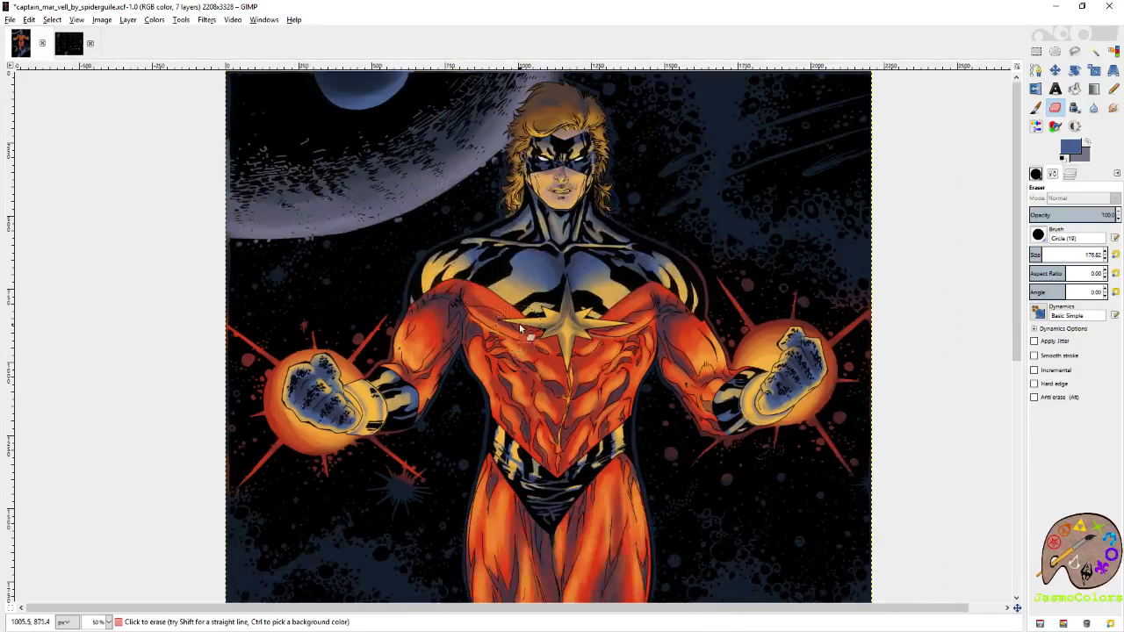
Rename the background shading layer as planets.
{"action": "scroll", "coordinate": [711, 329], "scroll_direction": "down", "scroll_amount": 1}
{"action": "scroll", "coordinate": [715, 333], "scroll_direction": "down", "scroll_amount": 8}
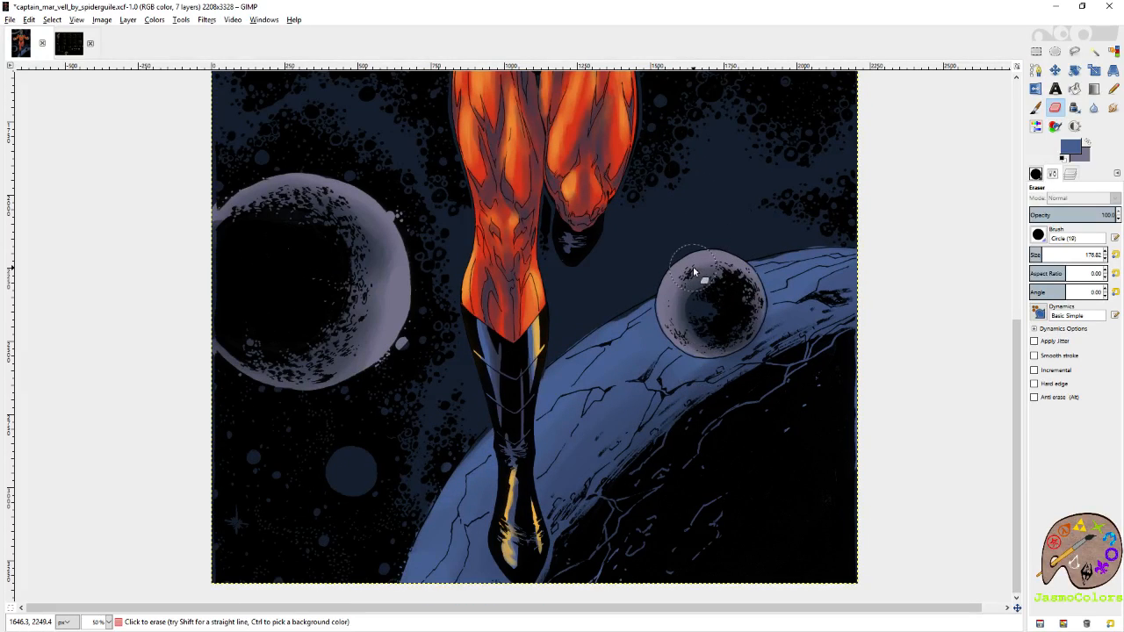
{"action": "left_click", "coordinate": [1070, 173]}
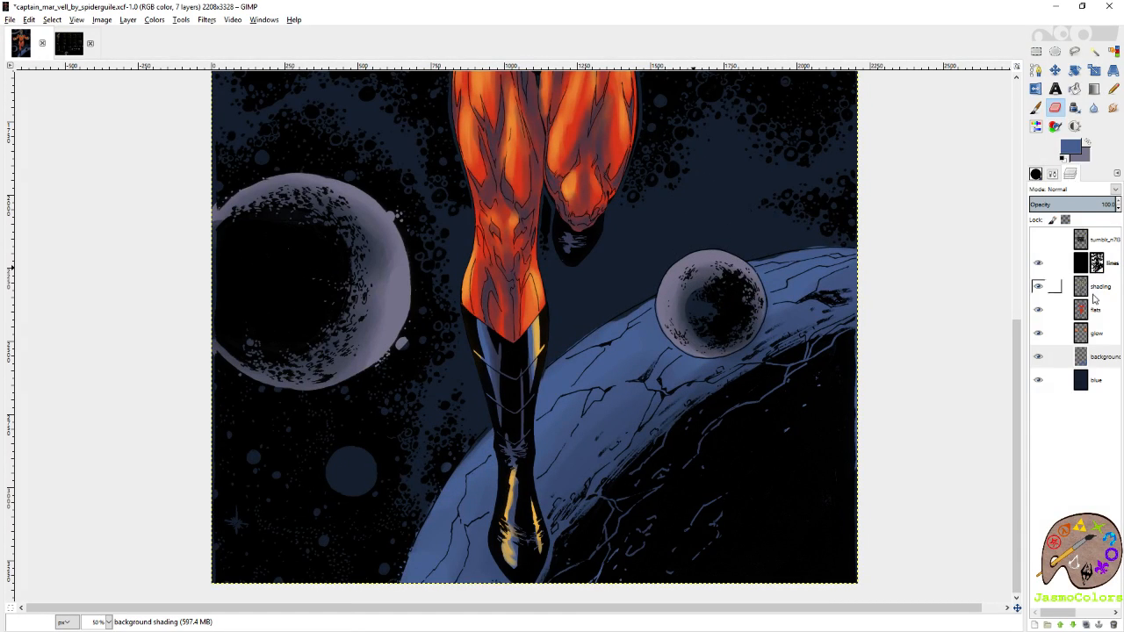
{"action": "right_click", "coordinate": [1097, 351]}
{"action": "left_click", "coordinate": [1033, 48]}
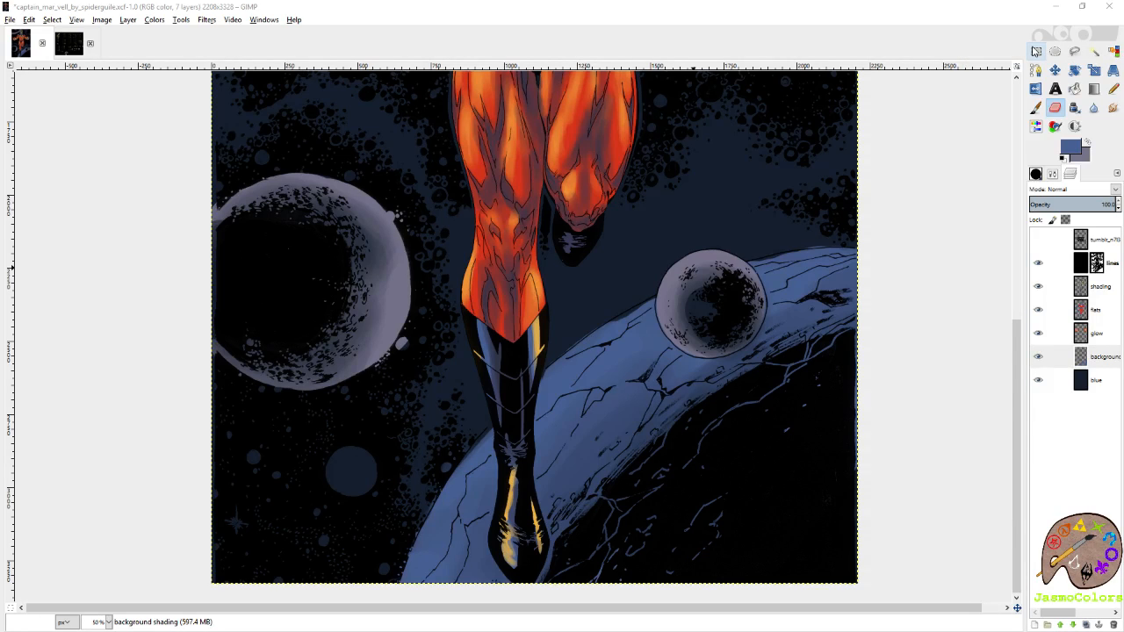
{"action": "key", "text": "Return"}
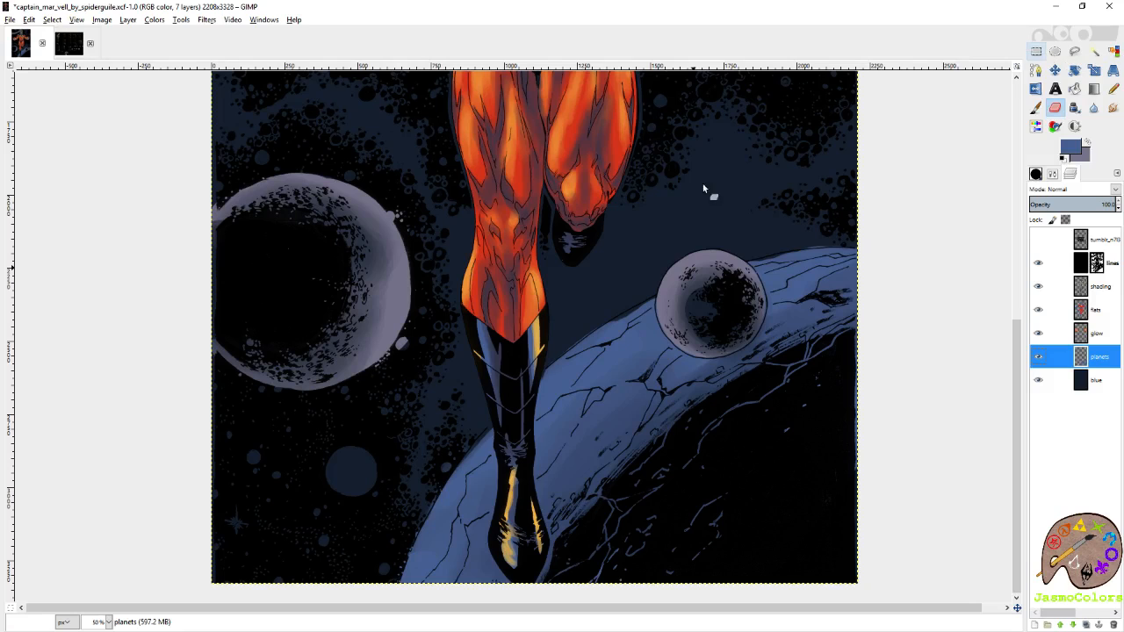
Show the palette challenge reference layer, examine the palette 28 colours, and hide the layer again.
{"action": "scroll", "coordinate": [734, 281], "scroll_direction": "up", "scroll_amount": 15}
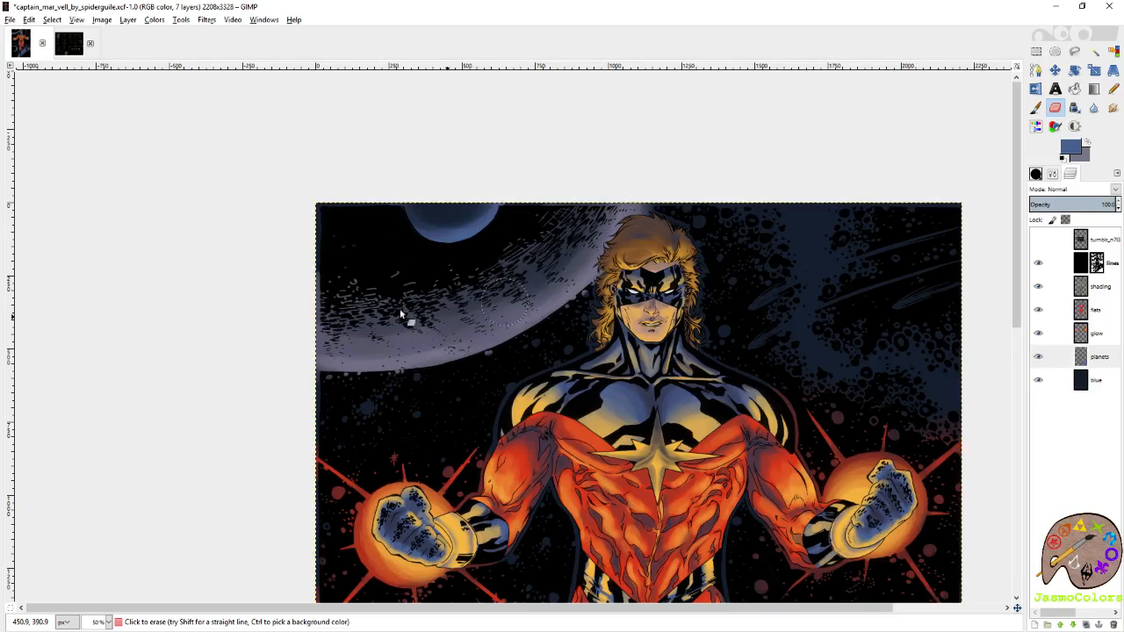
{"action": "scroll", "coordinate": [454, 322], "scroll_direction": "down", "scroll_amount": 15}
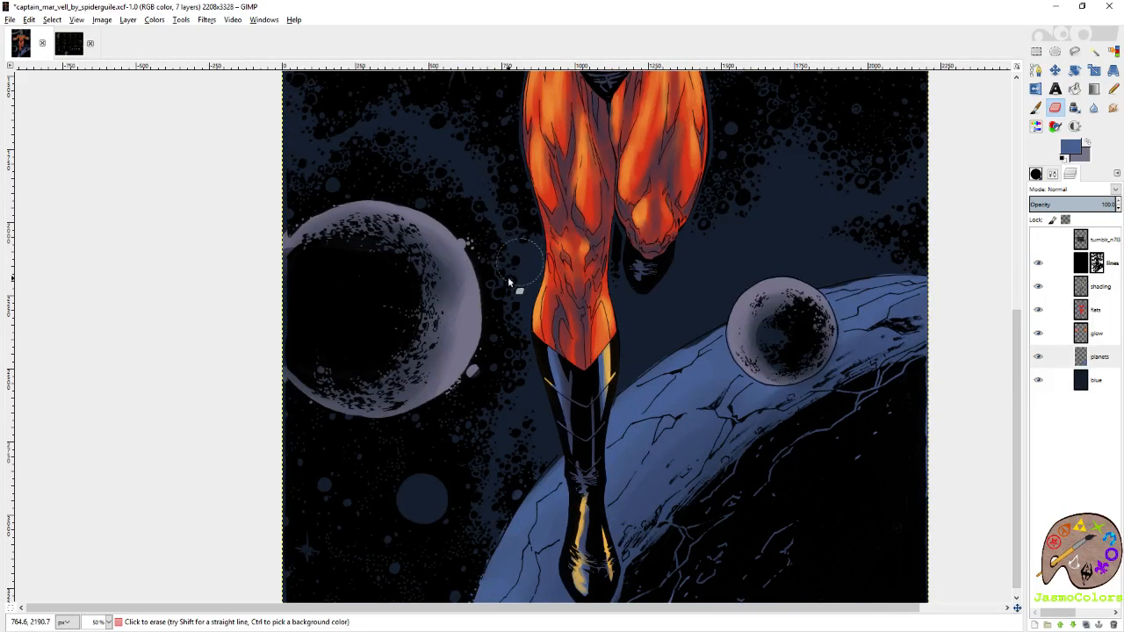
{"action": "left_click", "coordinate": [1038, 239]}
{"action": "left_click", "coordinate": [1091, 243]}
{"action": "scroll", "coordinate": [812, 196], "scroll_direction": "up", "scroll_amount": 5}
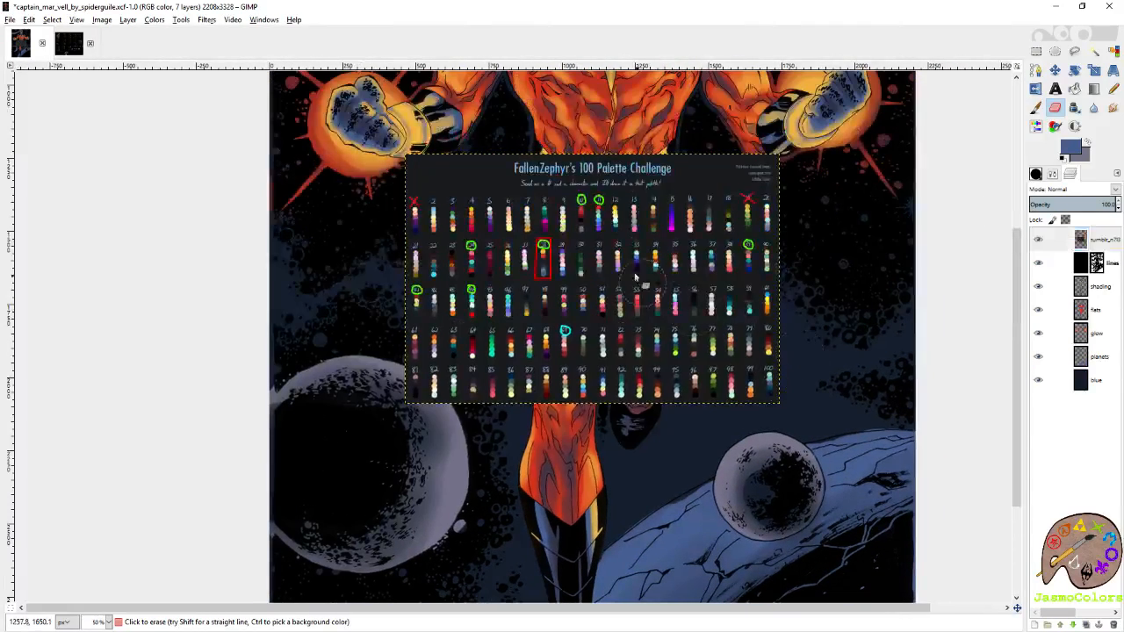
{"action": "key", "text": "p"}
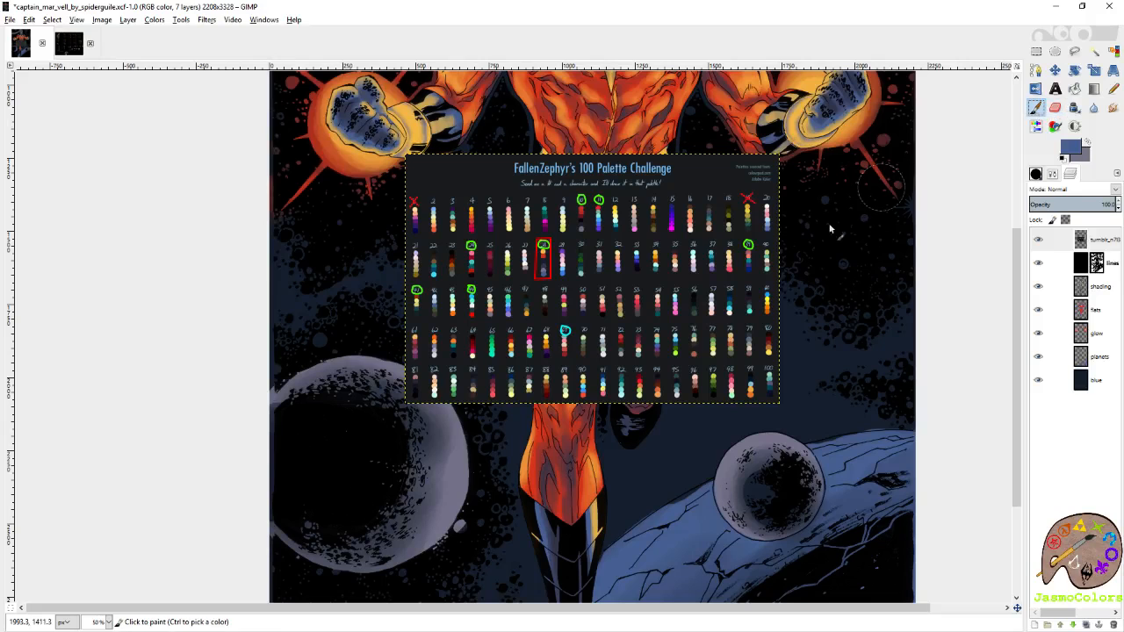
{"action": "left_click", "coordinate": [1038, 240]}
Sample the suit's red and the yellow from the flats layer as working colours, and return to the planets layer.
{"action": "left_click", "coordinate": [1096, 310]}
{"action": "left_click", "coordinate": [670, 239], "text": "ctrl"}
{"action": "left_click_drag", "start_coordinate": [724, 181], "coordinate": [700, 334]}
{"action": "key", "text": "shift+e"}
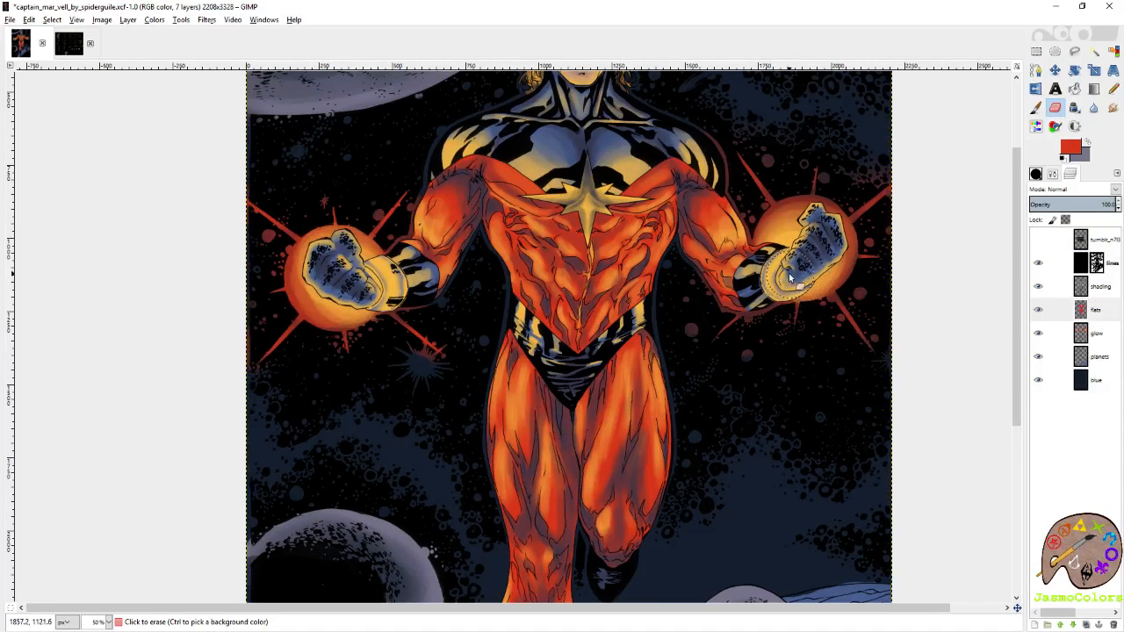
{"action": "left_click", "coordinate": [603, 189], "text": "ctrl"}
{"action": "scroll", "coordinate": [603, 189], "scroll_direction": "down", "scroll_amount": 5}
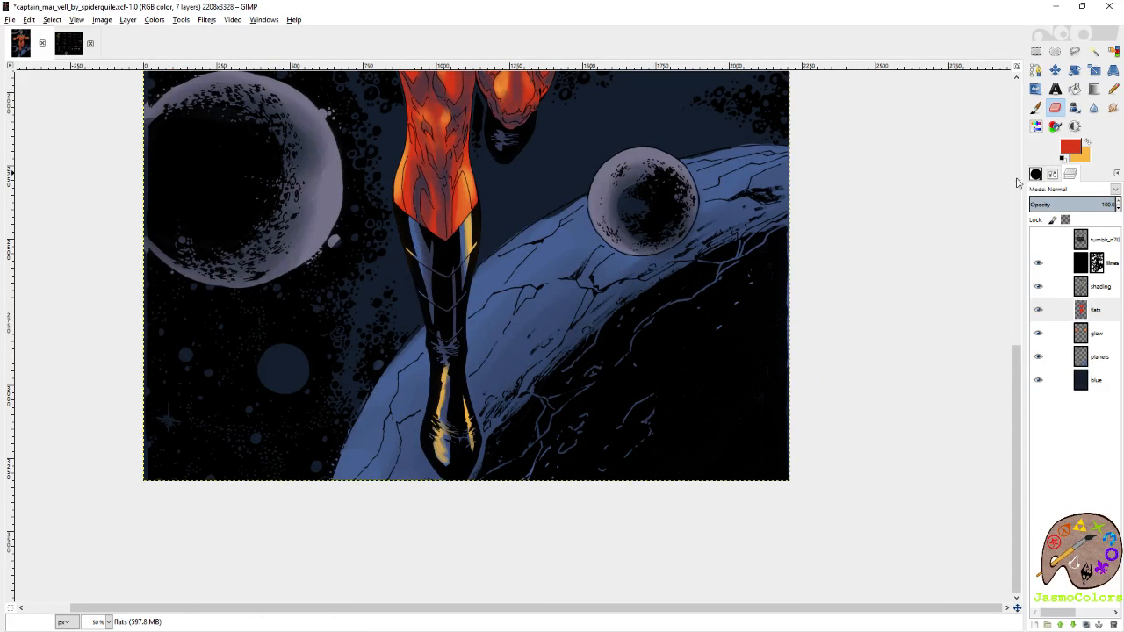
{"action": "left_click", "coordinate": [1099, 357]}
{"action": "left_click_drag", "start_coordinate": [685, 226], "coordinate": [752, 360]}
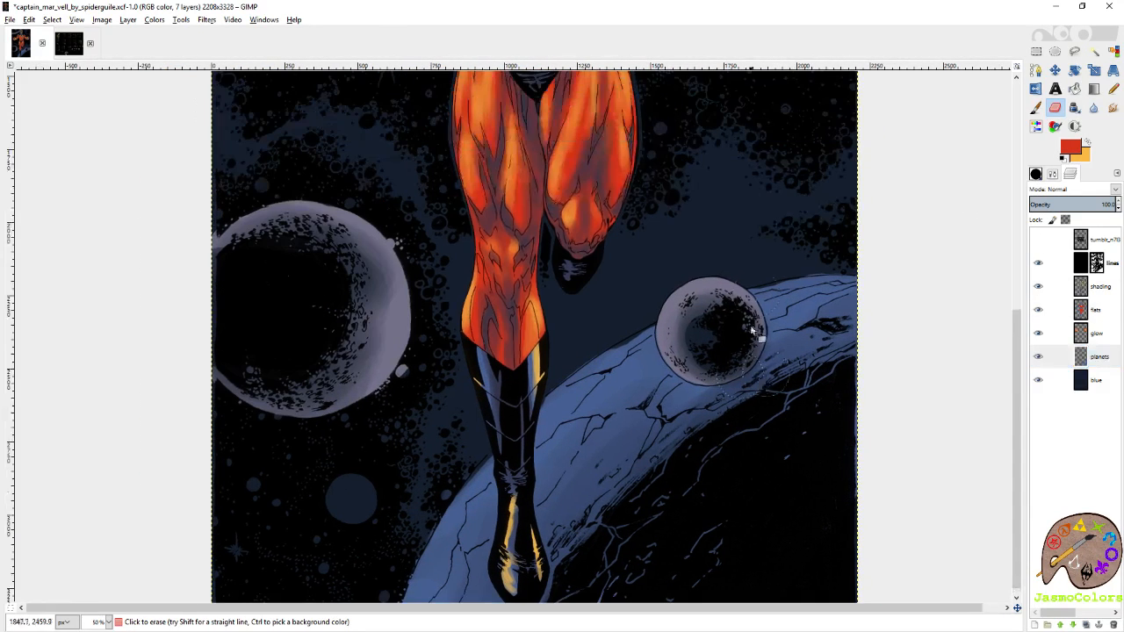
Review the whole artwork from the upper planet to the boots, checking the balance of the planet colours.
{"action": "scroll", "coordinate": [606, 239], "scroll_direction": "up", "scroll_amount": 10}
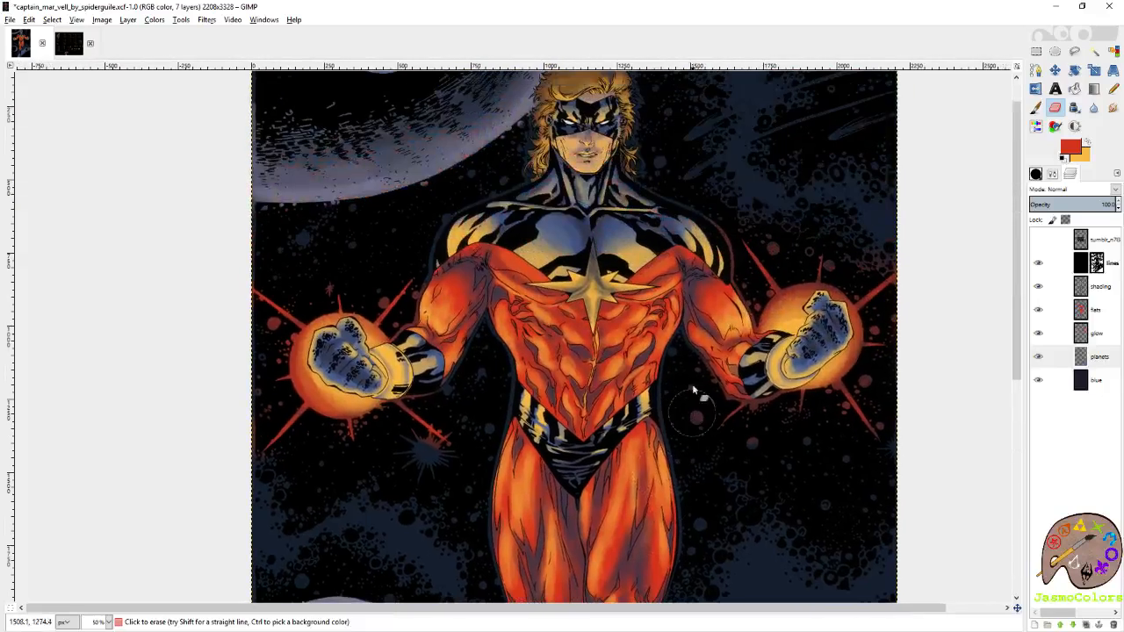
{"action": "scroll", "coordinate": [685, 357], "scroll_direction": "up", "scroll_amount": 2}
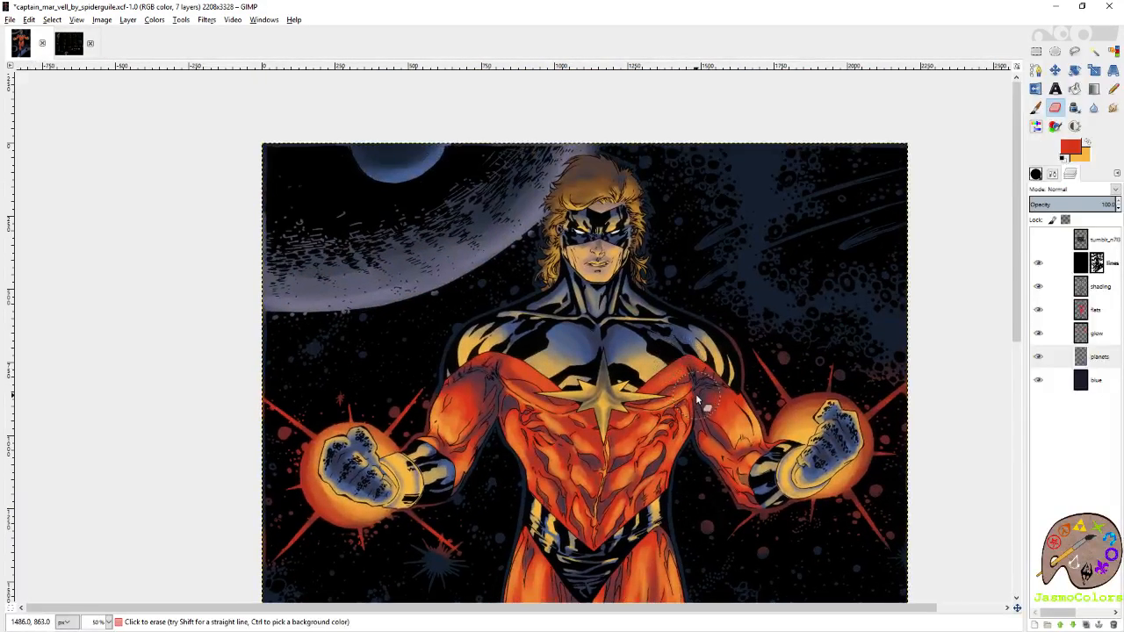
{"action": "scroll", "coordinate": [667, 351], "scroll_direction": "down", "scroll_amount": 2}
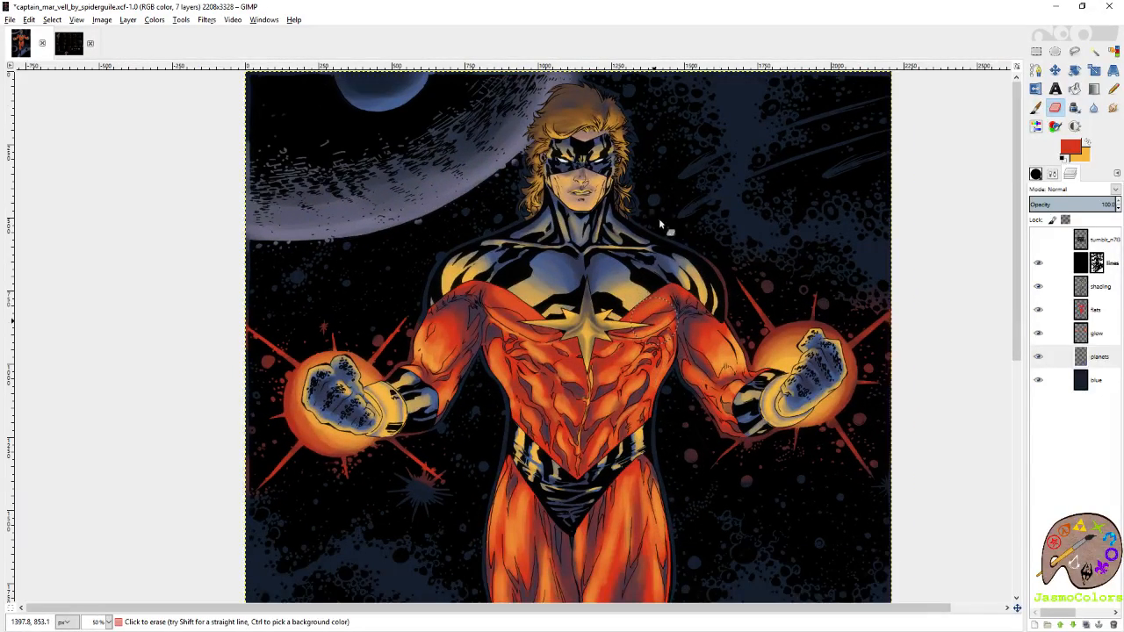
{"action": "scroll", "coordinate": [646, 205], "scroll_direction": "down", "scroll_amount": 3}
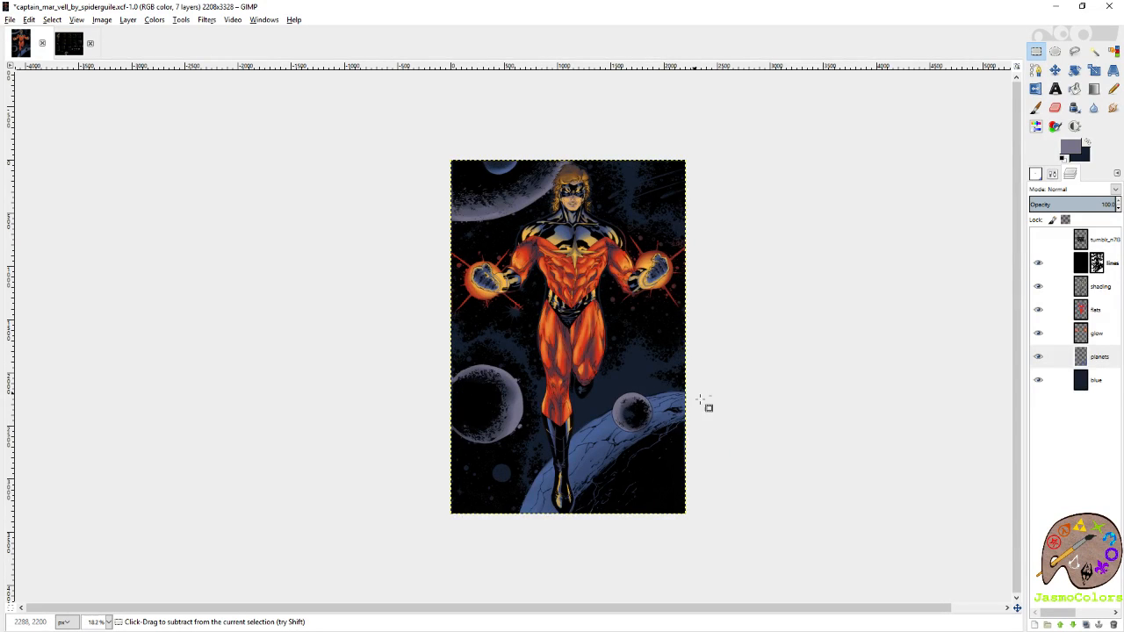
{"action": "scroll", "coordinate": [626, 472], "scroll_direction": "up", "scroll_amount": 2}
{"action": "key", "text": "shift+e"}
{"action": "scroll", "coordinate": [773, 351], "scroll_direction": "down", "scroll_amount": 3}
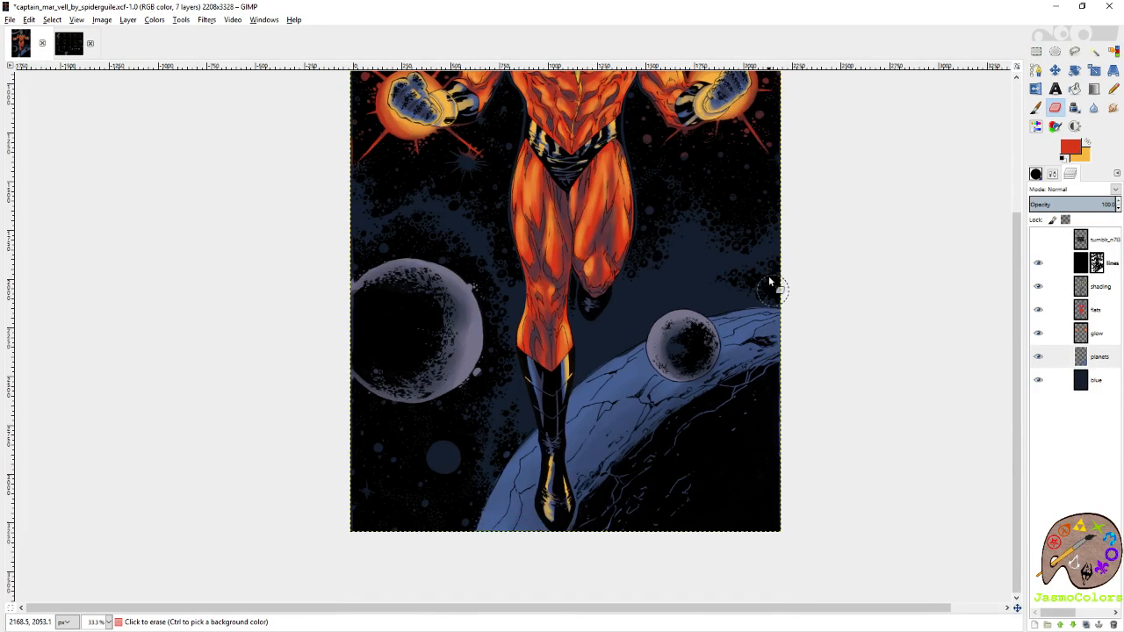
Make slate blue the foreground colour and brush a soft blue tint over the shading of the large and small moons.
{"action": "left_click", "coordinate": [1035, 107]}
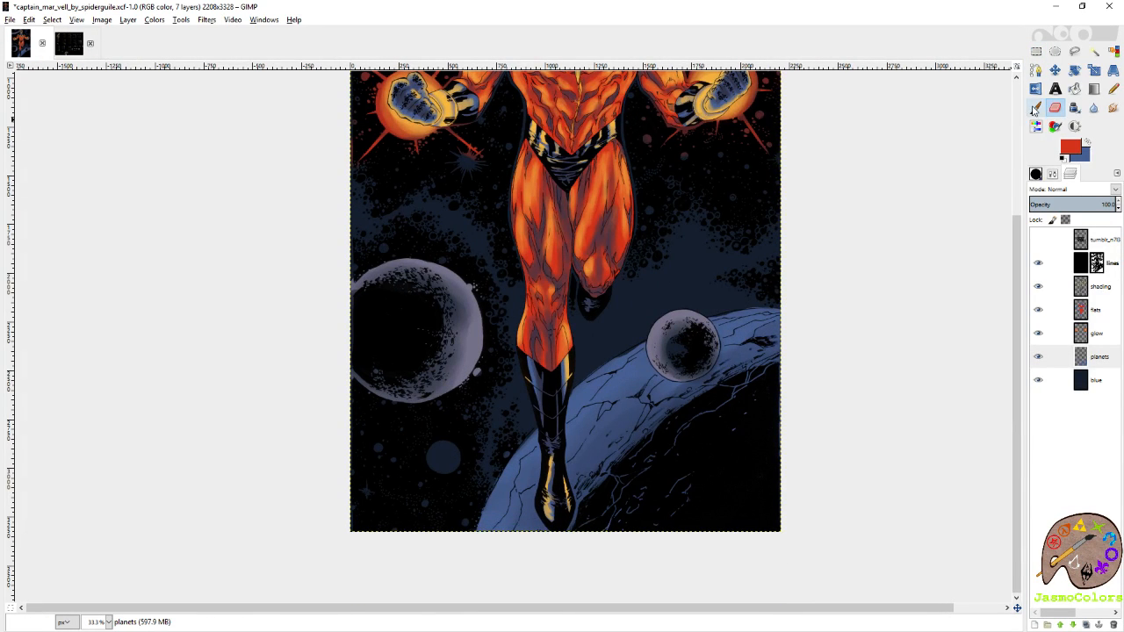
{"action": "left_click", "coordinate": [1090, 146]}
{"action": "left_click_drag", "start_coordinate": [467, 321], "coordinate": [453, 330]}
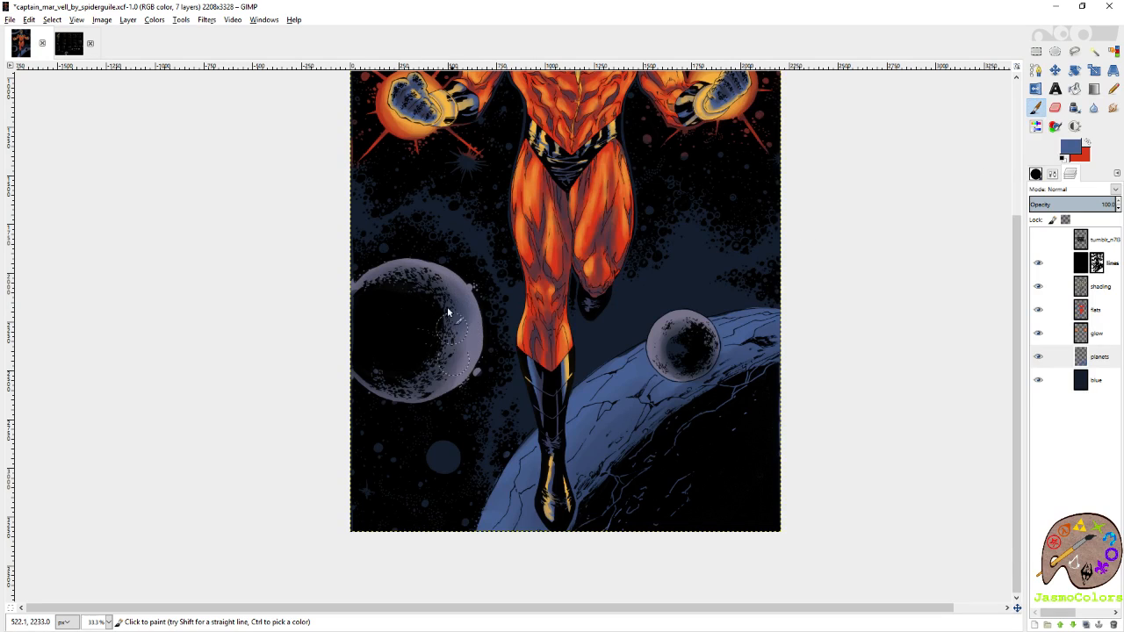
{"action": "left_click", "coordinate": [1037, 174]}
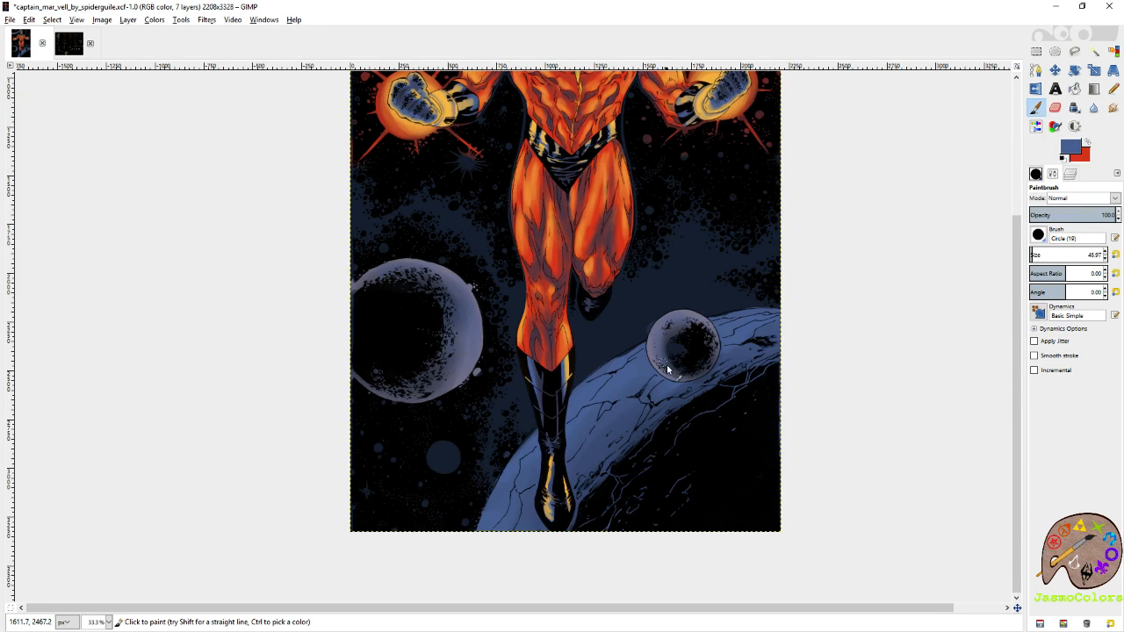
{"action": "key", "text": "shift+e"}
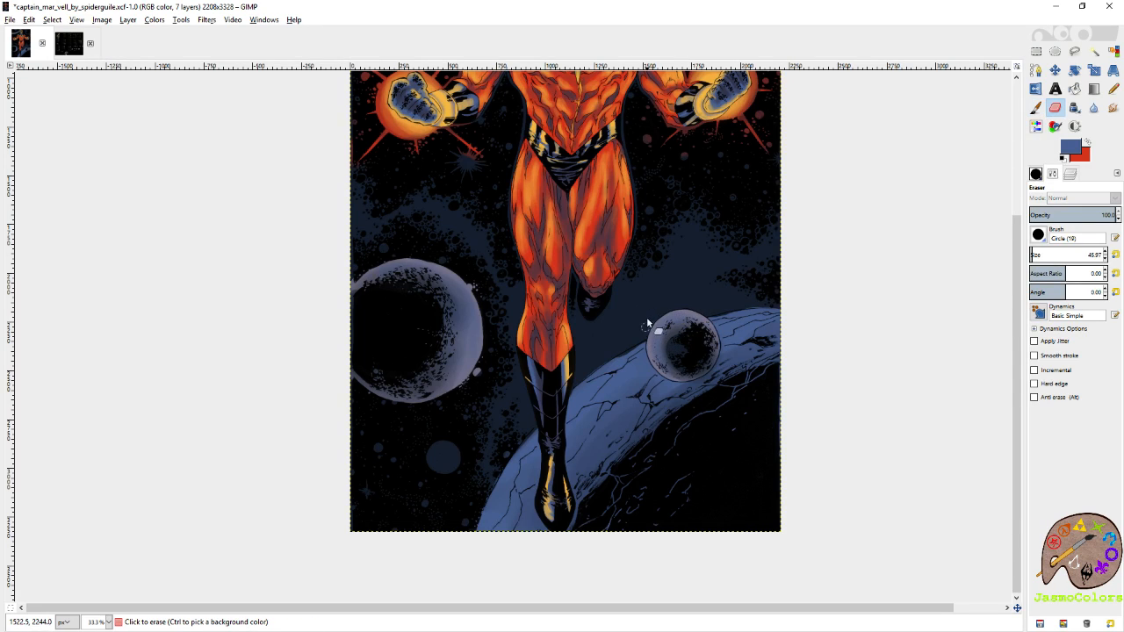
{"action": "left_click", "coordinate": [609, 264]}
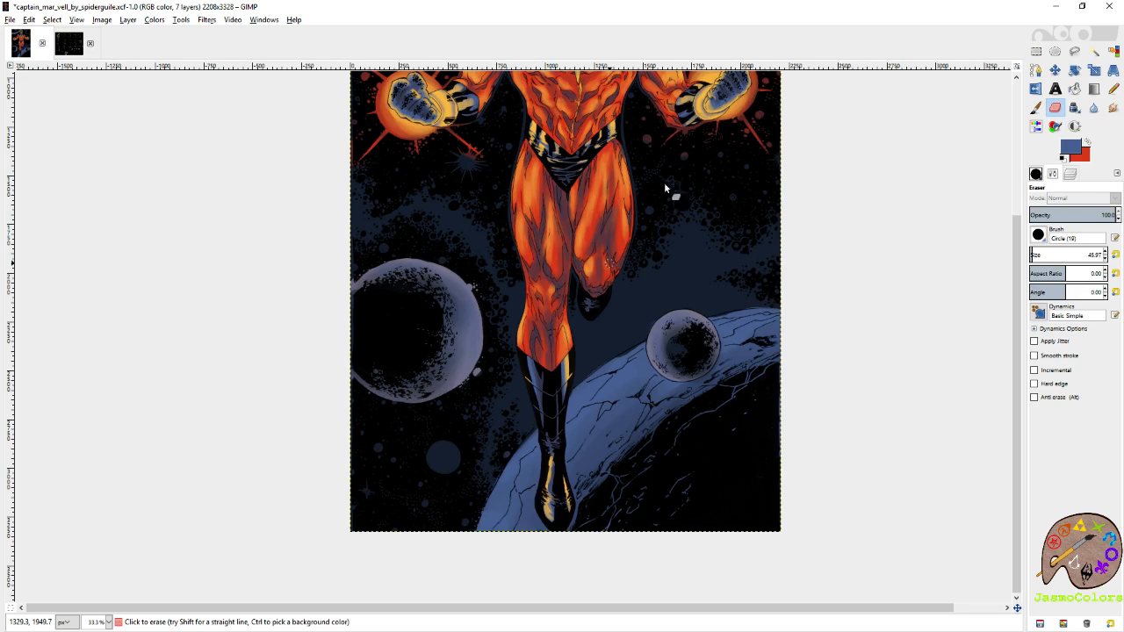
Brush a soft slate-blue tint along the grey-purple band of the huge upper planet at brush size 45.97.
{"action": "key", "text": "r"}
{"action": "scroll", "coordinate": [618, 182], "scroll_direction": "up", "scroll_amount": 4}
{"action": "scroll", "coordinate": [617, 183], "scroll_direction": "up", "scroll_amount": 2}
{"action": "key", "text": "shift+e"}
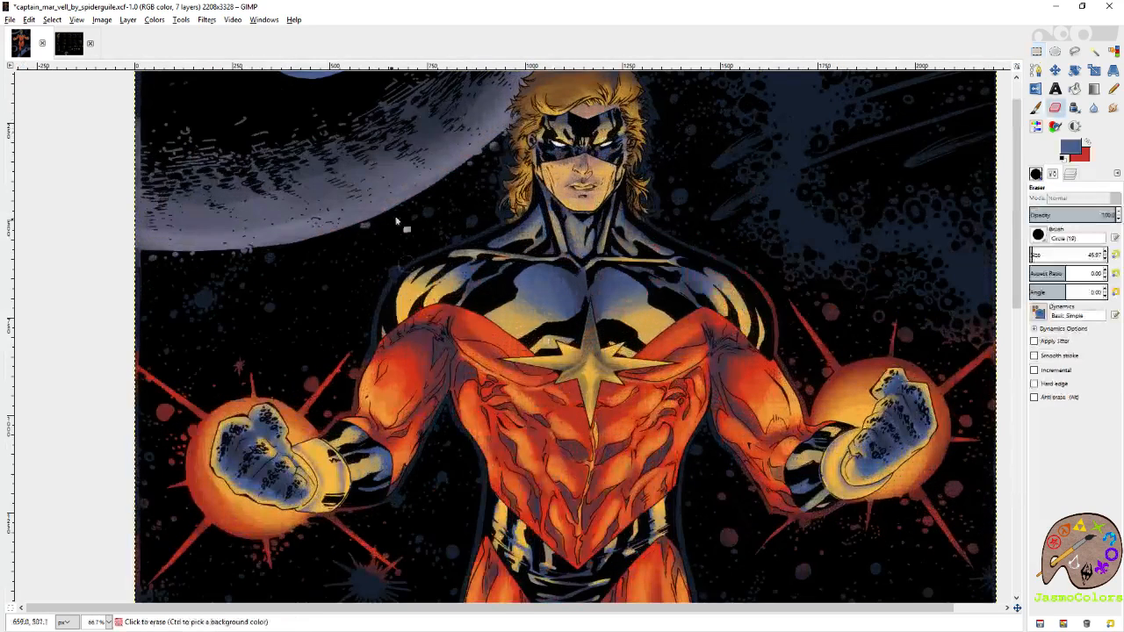
{"action": "left_click_drag", "start_coordinate": [399, 233], "coordinate": [583, 390]}
{"action": "left_click", "coordinate": [1035, 107]}
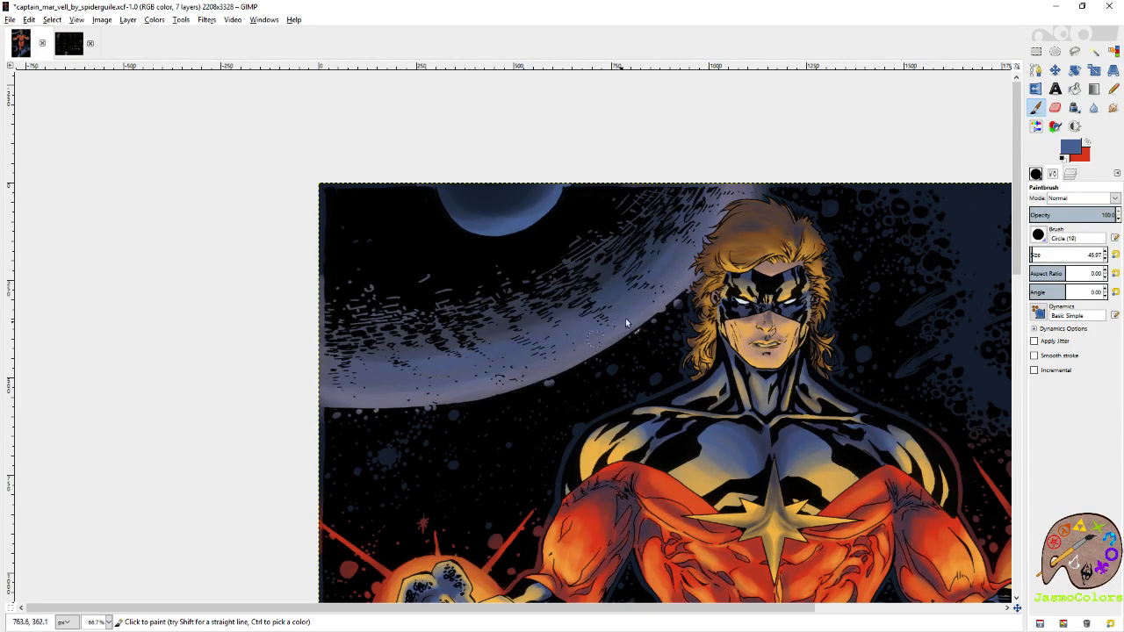
Try painting slate blue on the small dark-blue disc below the large moon, and undo the strokes.
{"action": "scroll", "coordinate": [431, 389], "scroll_direction": "down", "scroll_amount": 15}
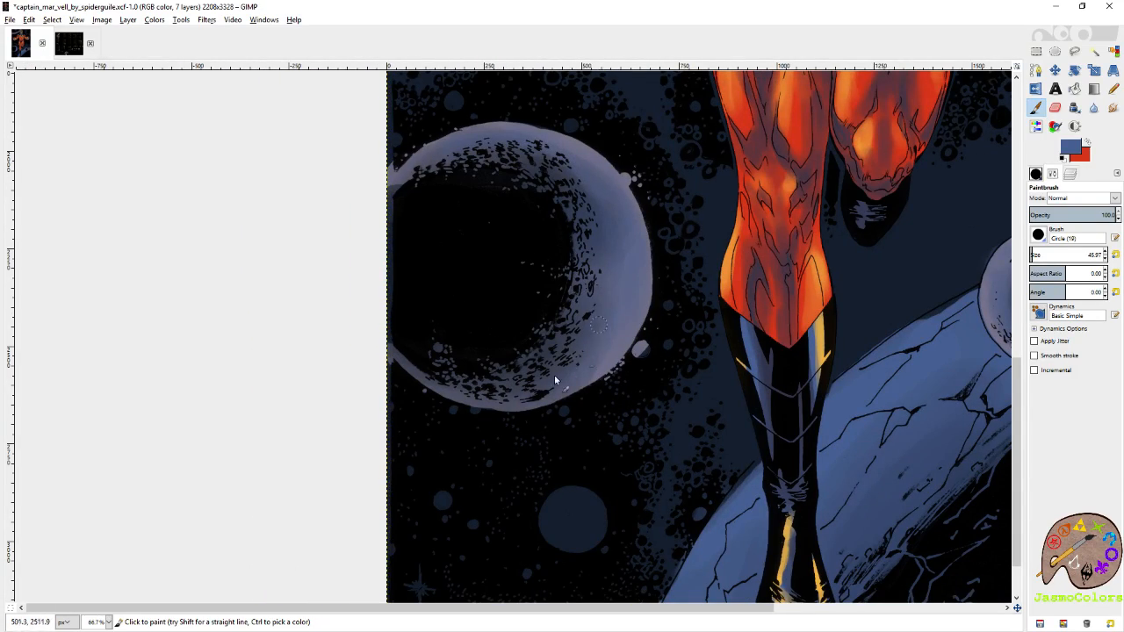
{"action": "scroll", "coordinate": [583, 331], "scroll_direction": "right", "scroll_amount": 6}
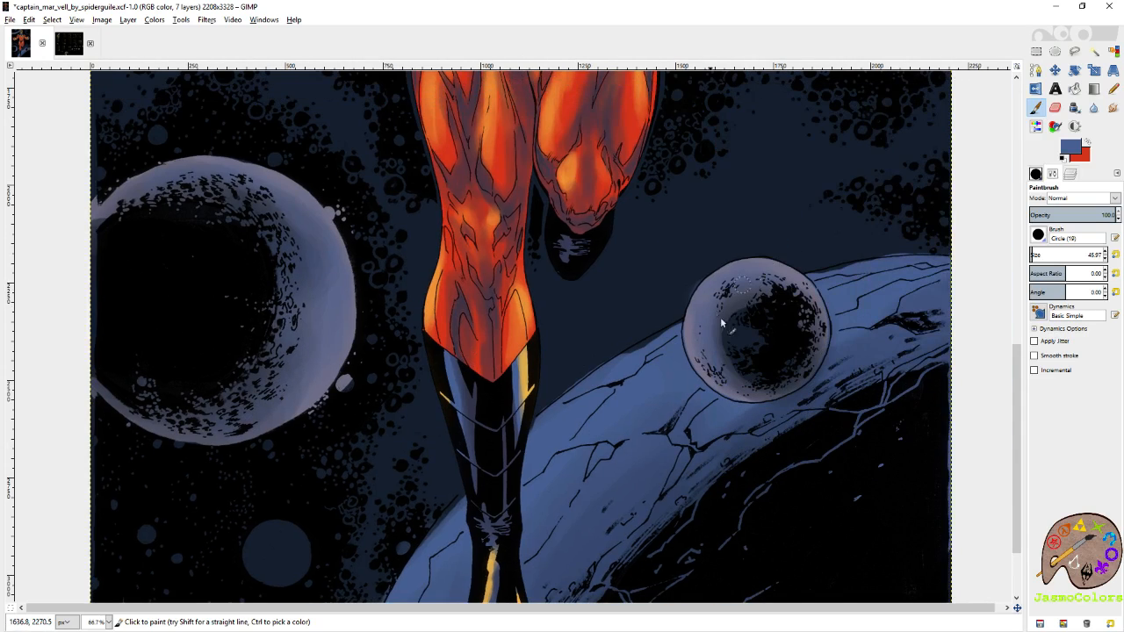
{"action": "scroll", "coordinate": [729, 289], "scroll_direction": "left", "scroll_amount": 4}
{"action": "scroll", "coordinate": [729, 290], "scroll_direction": "down", "scroll_amount": 3}
{"action": "key", "text": "ctrl+z"}
{"action": "mouse_move", "coordinate": [495, 422]}
{"action": "left_mouse_down"}
{"action": "mouse_move", "coordinate": [474, 414]}
{"action": "mouse_move", "coordinate": [457, 432]}
{"action": "left_mouse_up"}
{"action": "key", "text": "ctrl+z"}
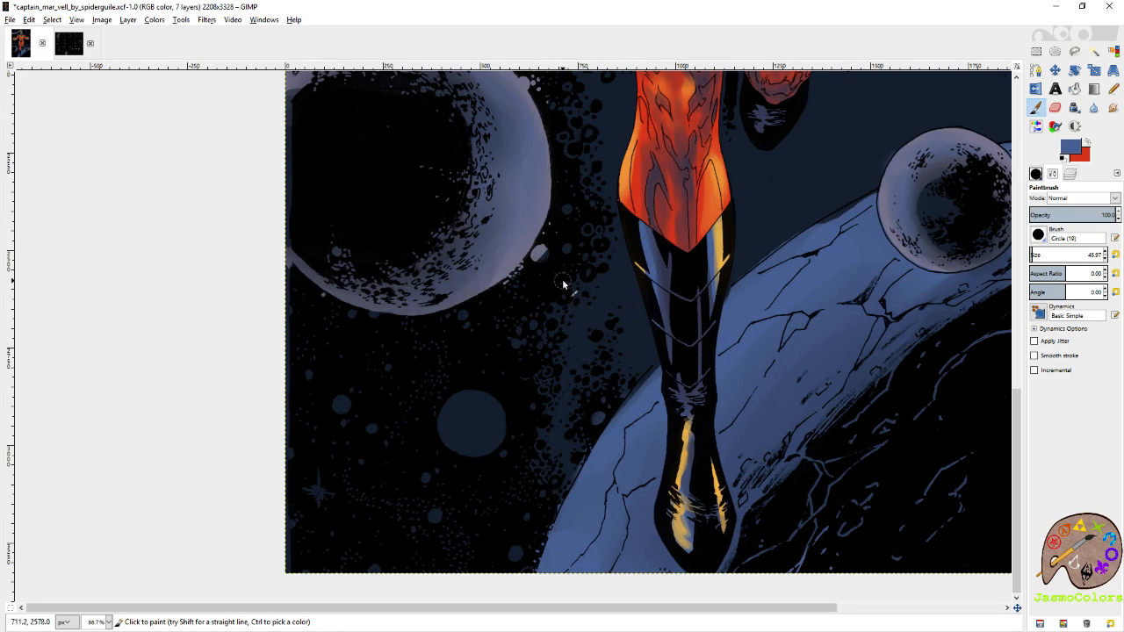
Try painting slate-blue nebula streaks across the dark-blue sky on both sides of the legs, and undo them.
{"action": "key", "text": "shift+e"}
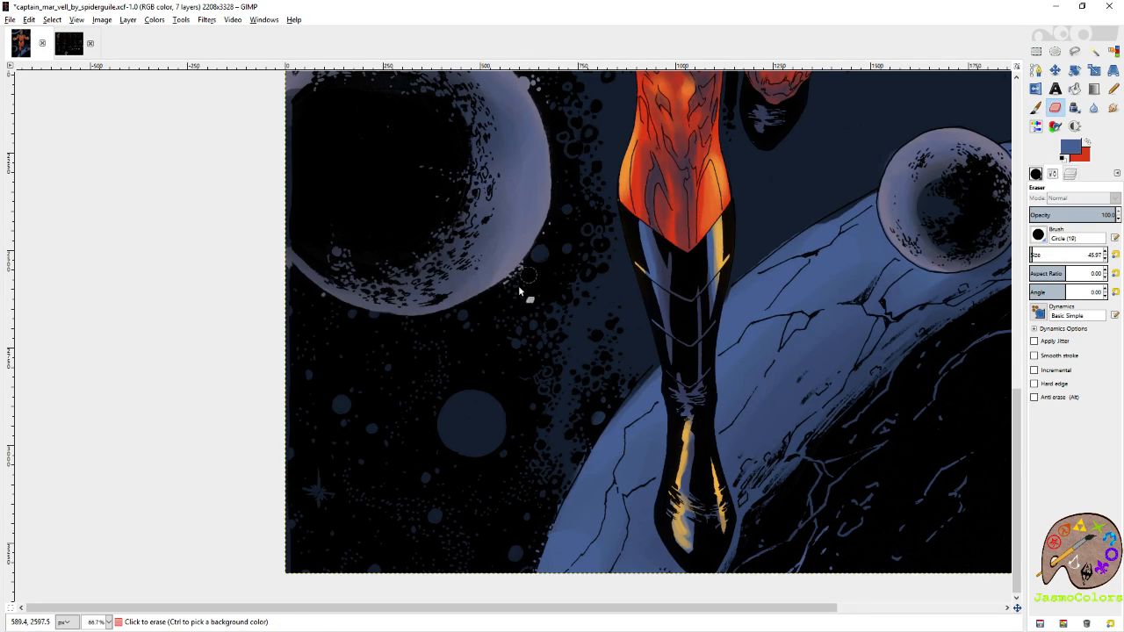
{"action": "left_click_drag", "start_coordinate": [650, 194], "coordinate": [434, 431]}
{"action": "left_click", "coordinate": [1036, 108]}
{"action": "mouse_move", "coordinate": [783, 268]}
{"action": "left_mouse_down"}
{"action": "mouse_move", "coordinate": [532, 441]}
{"action": "mouse_move", "coordinate": [740, 213]}
{"action": "mouse_move", "coordinate": [673, 318]}
{"action": "mouse_move", "coordinate": [408, 316]}
{"action": "left_mouse_up"}
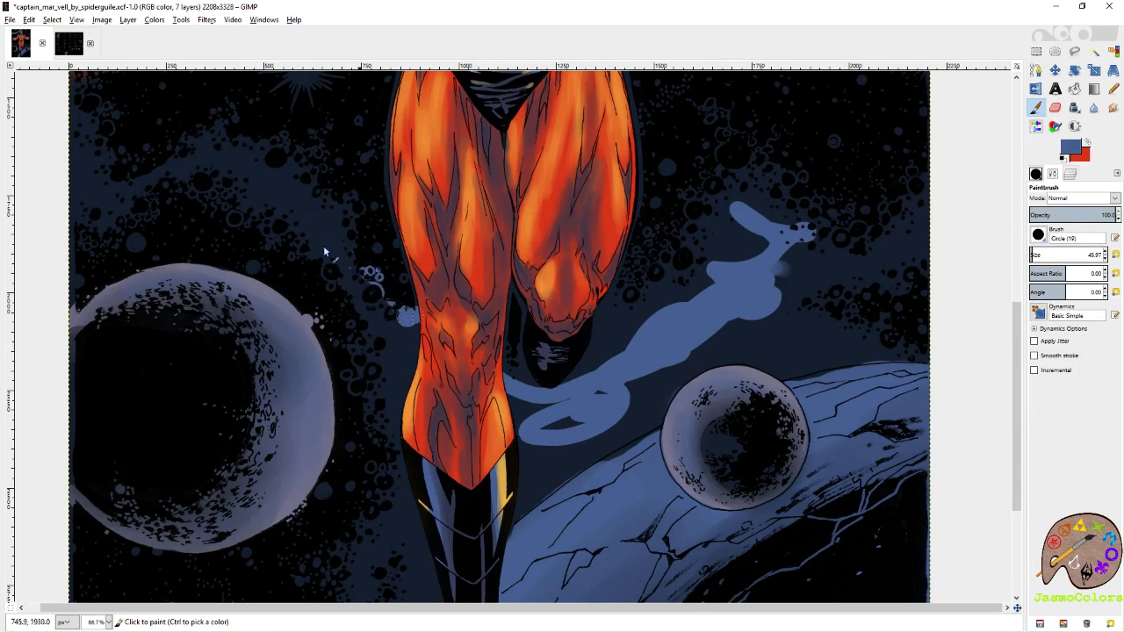
{"action": "left_click_drag", "start_coordinate": [360, 269], "coordinate": [140, 184]}
{"action": "key", "text": "ctrl+z"}
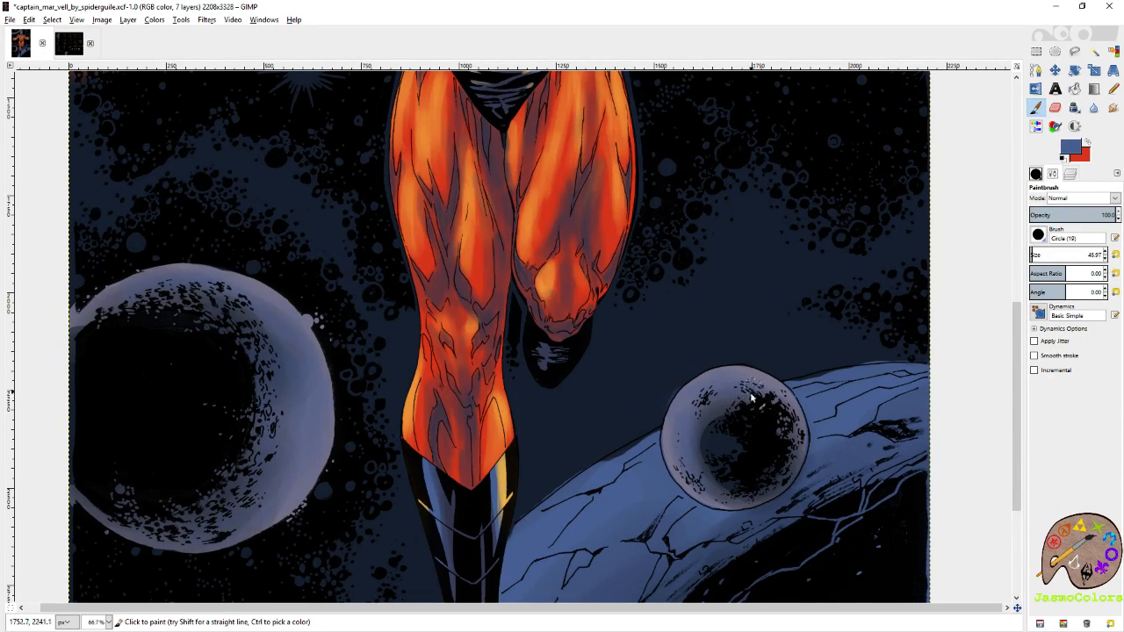
{"action": "left_click_drag", "start_coordinate": [634, 556], "coordinate": [698, 222]}
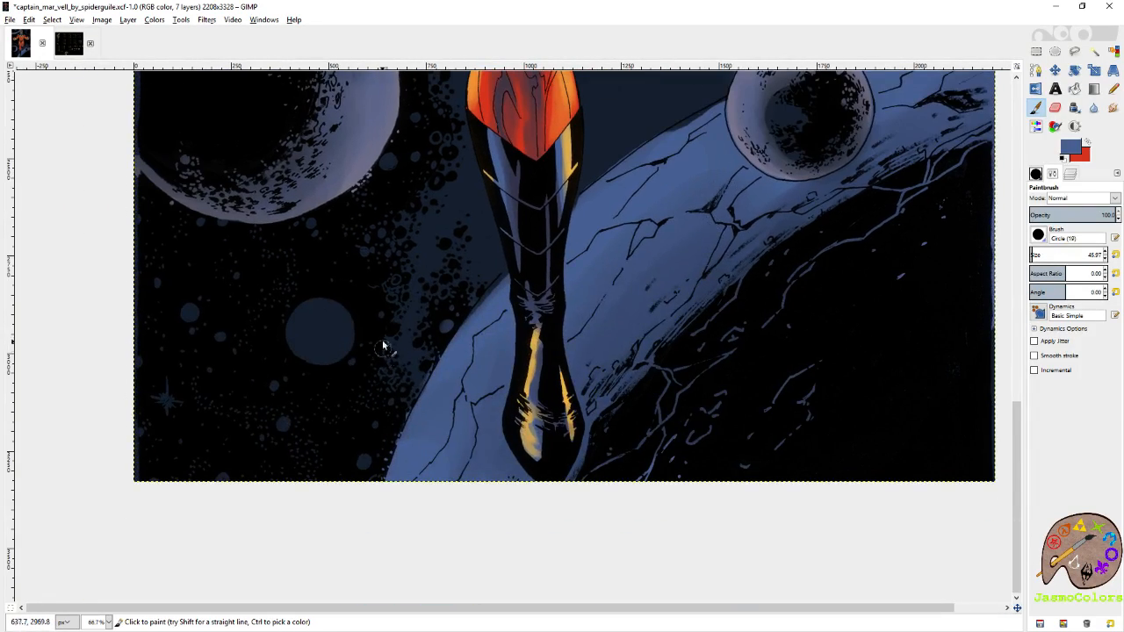
Brush soft slate-blue shading onto the small dark-blue disc below the large moon, tidying it with the Eraser.
{"action": "left_click_drag", "start_coordinate": [384, 353], "coordinate": [439, 427]}
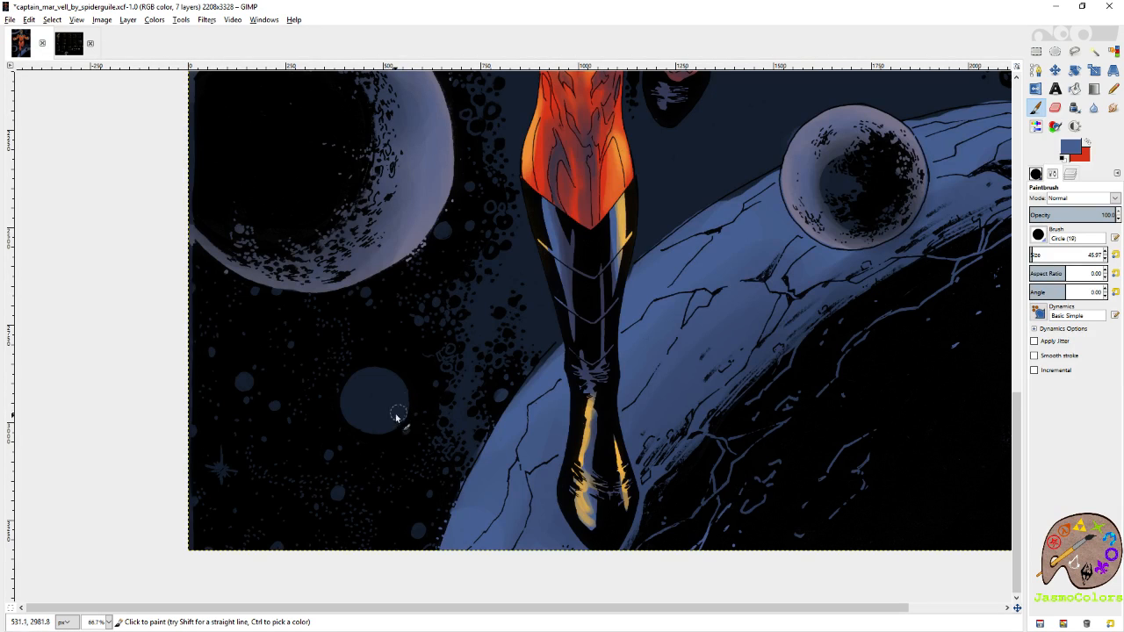
{"action": "mouse_move", "coordinate": [364, 396]}
{"action": "left_mouse_down"}
{"action": "mouse_move", "coordinate": [374, 384]}
{"action": "mouse_move", "coordinate": [374, 429]}
{"action": "mouse_move", "coordinate": [364, 394]}
{"action": "mouse_move", "coordinate": [381, 381]}
{"action": "left_mouse_up"}
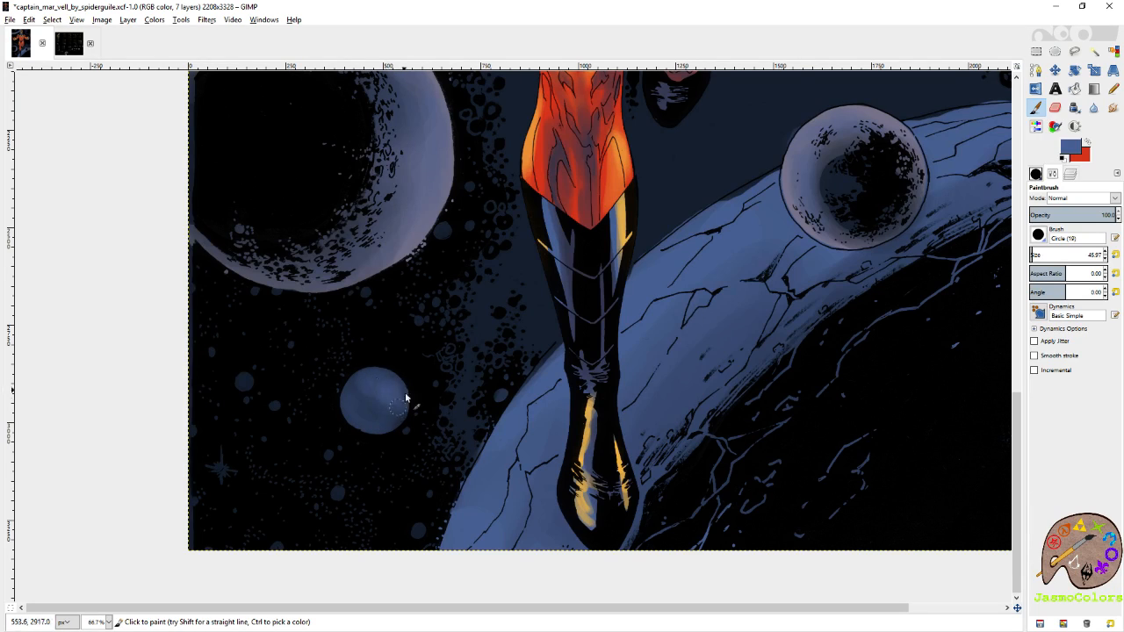
{"action": "key", "text": "shift+e"}
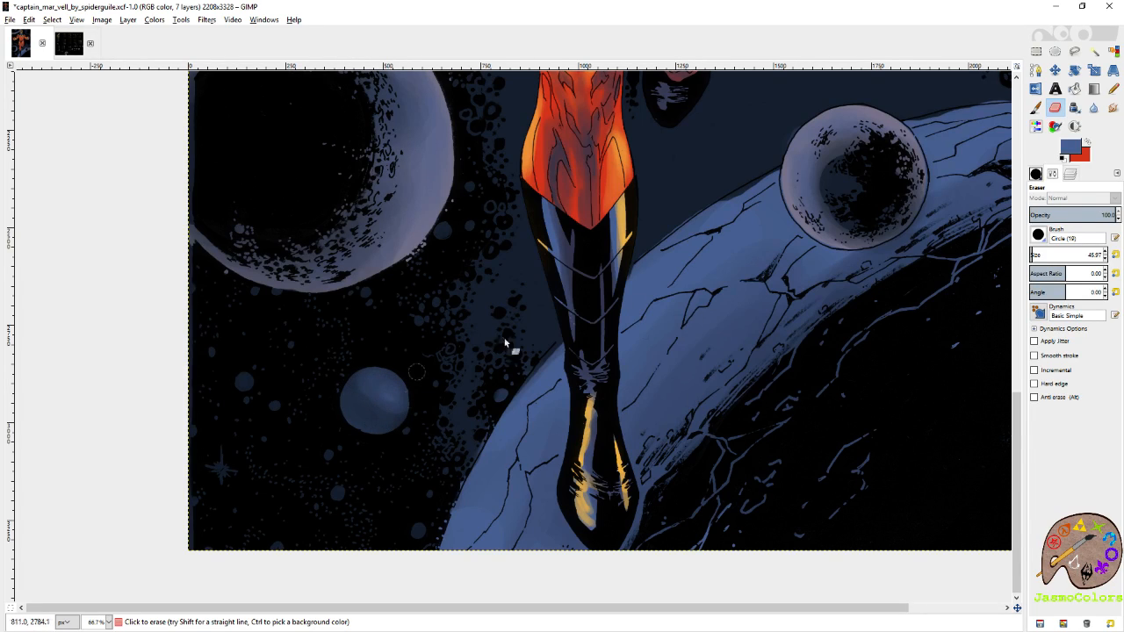
{"action": "left_click", "coordinate": [1036, 107]}
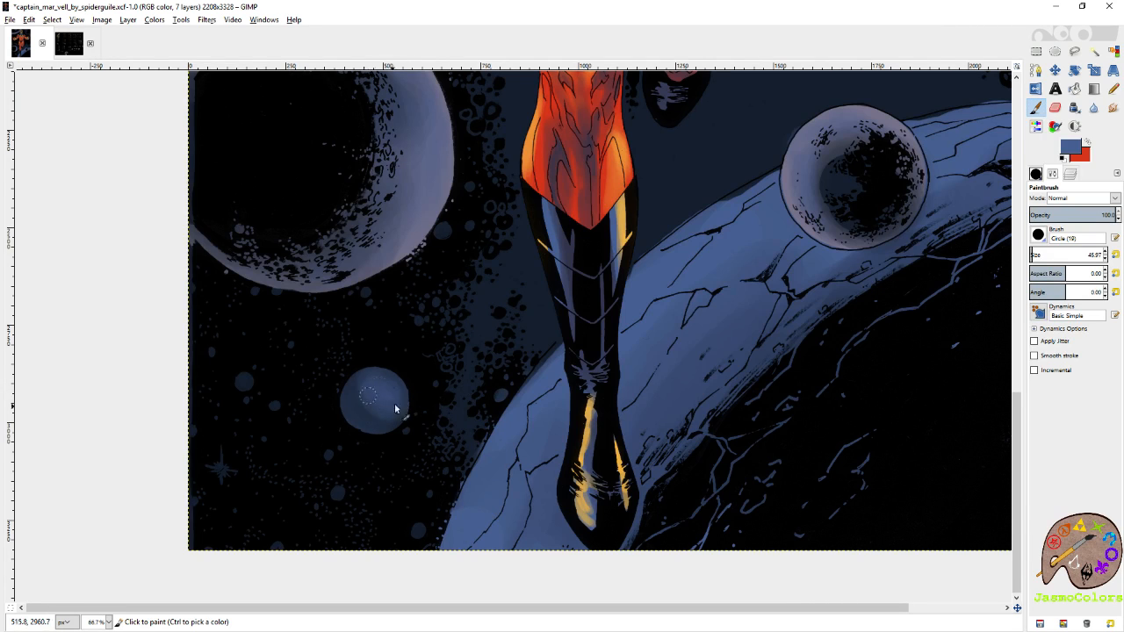
{"action": "left_click_drag", "start_coordinate": [525, 246], "coordinate": [396, 414]}
Clean up the upper edge of the cracked blue planet, alternating the Eraser and the slate-blue Paintbrush.
{"action": "key", "text": "shift+e"}
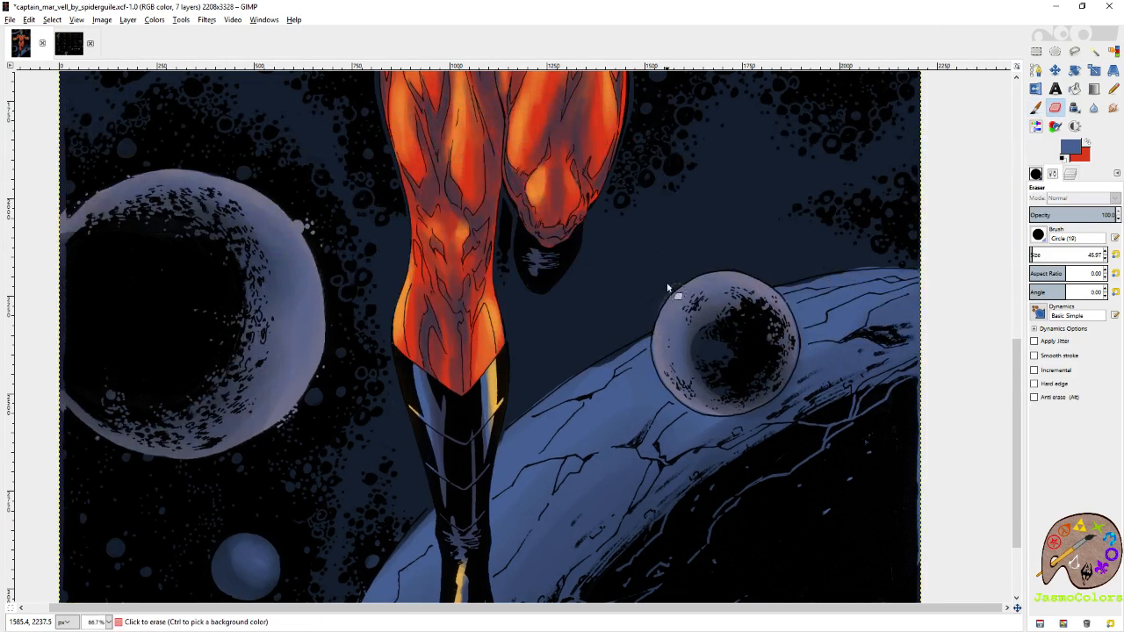
{"action": "left_click", "coordinate": [1036, 107]}
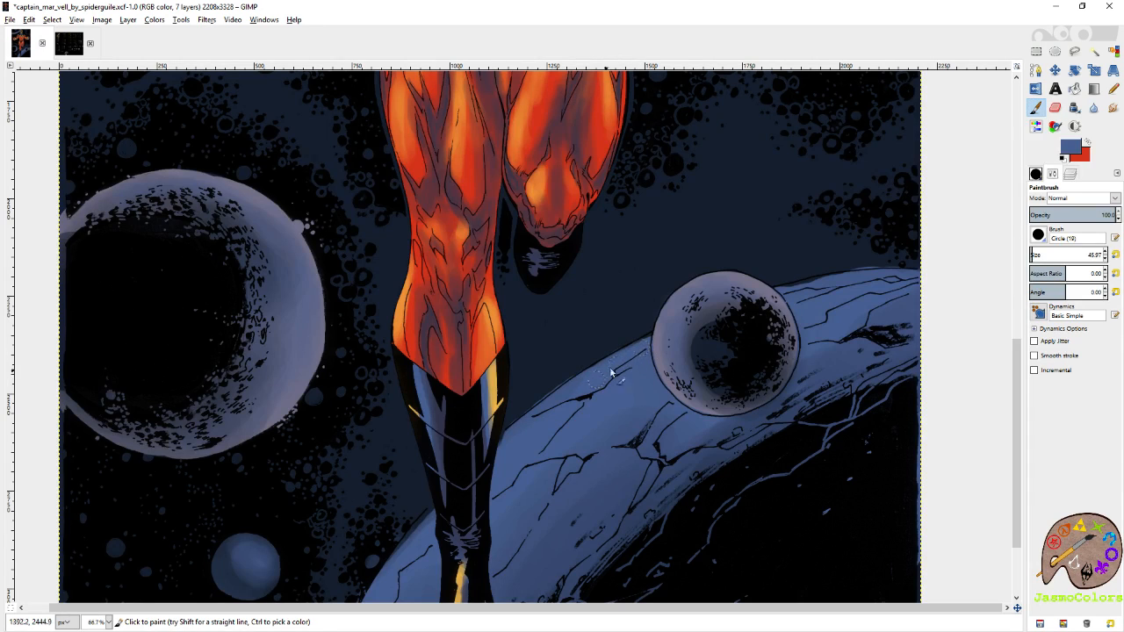
{"action": "key", "text": "shift+e"}
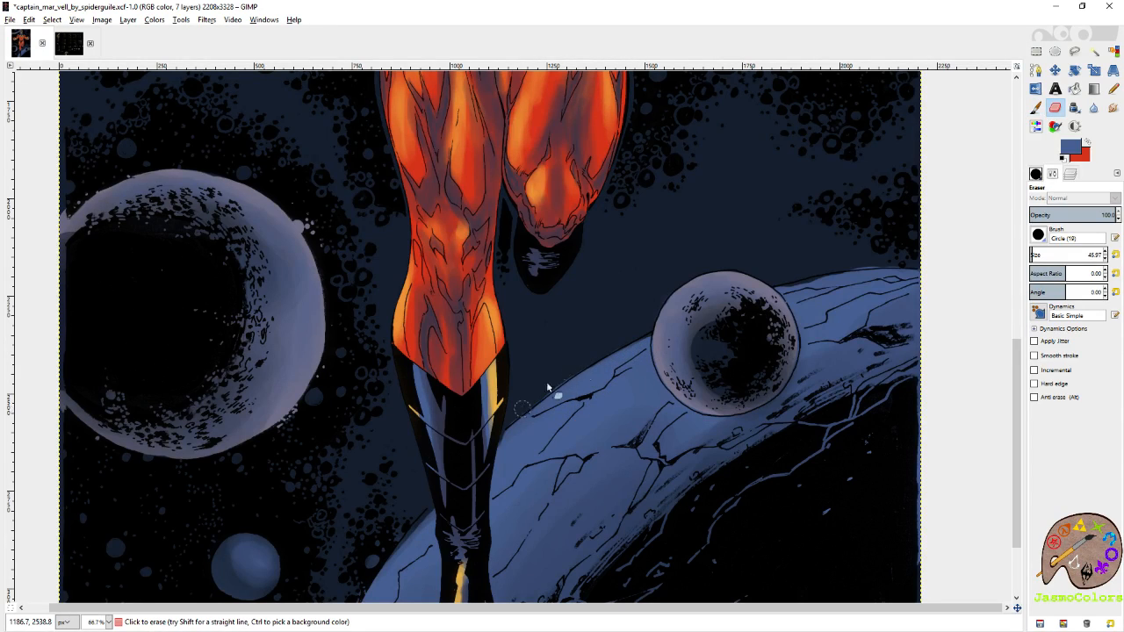
{"action": "key", "text": "p"}
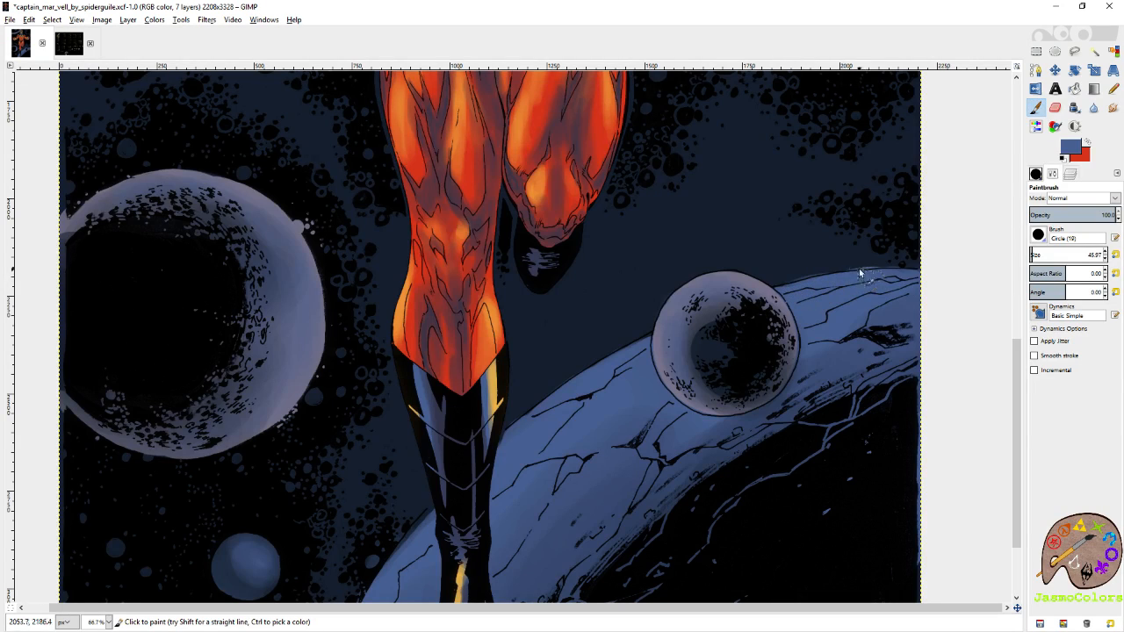
{"action": "key", "text": "shift+e"}
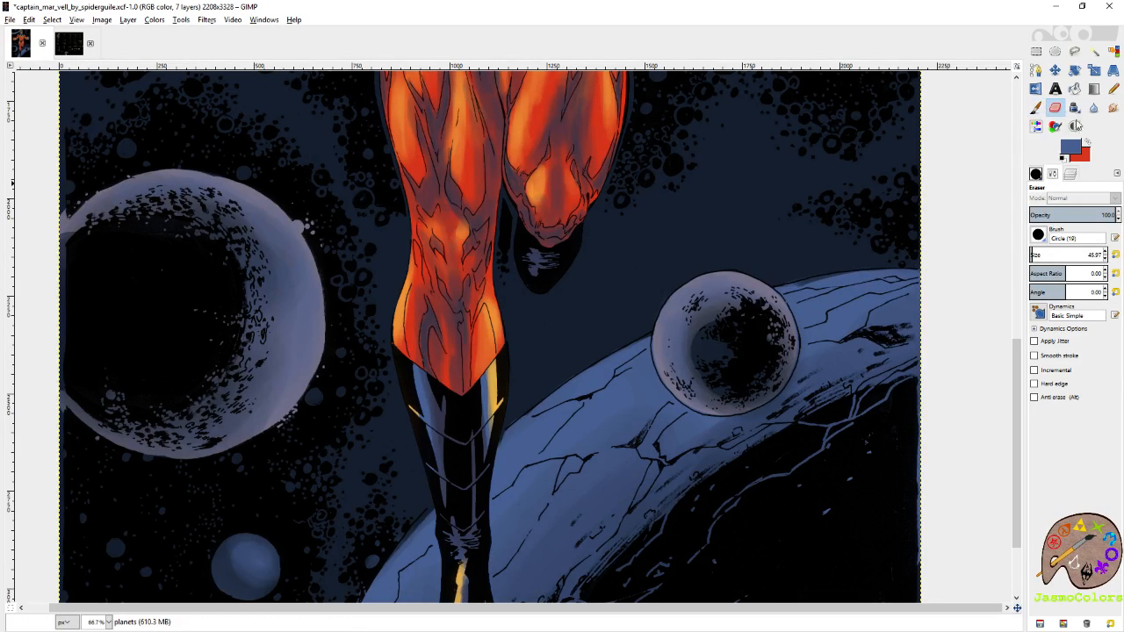
{"action": "key", "text": "p"}
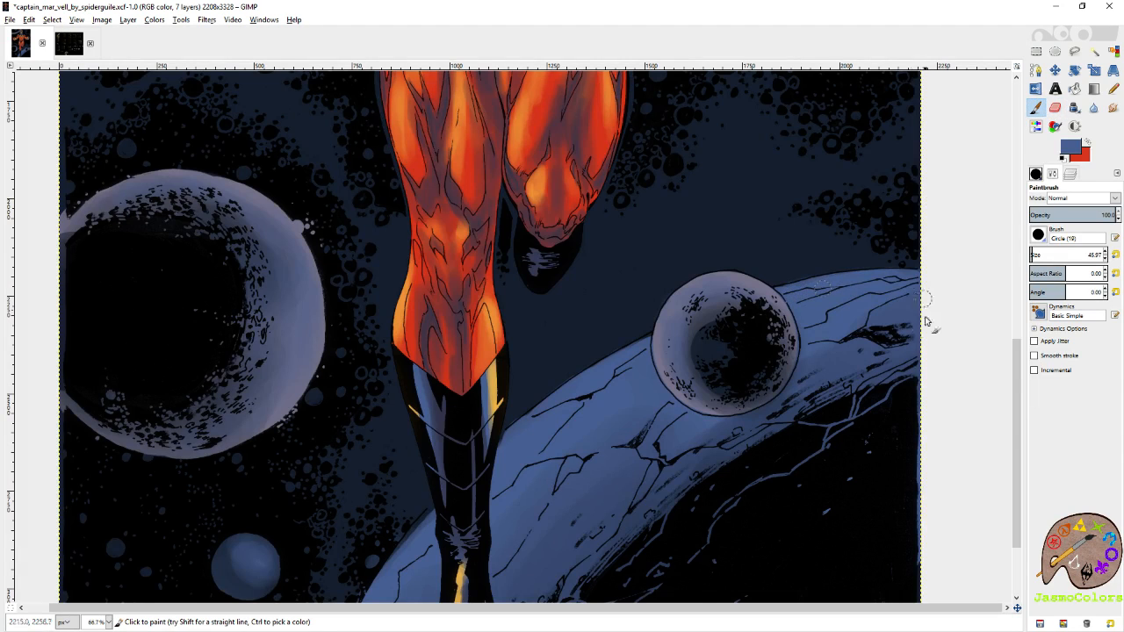
Fit the whole image in view and save the artwork.
{"action": "scroll", "coordinate": [928, 306], "scroll_direction": "down", "scroll_amount": 5}
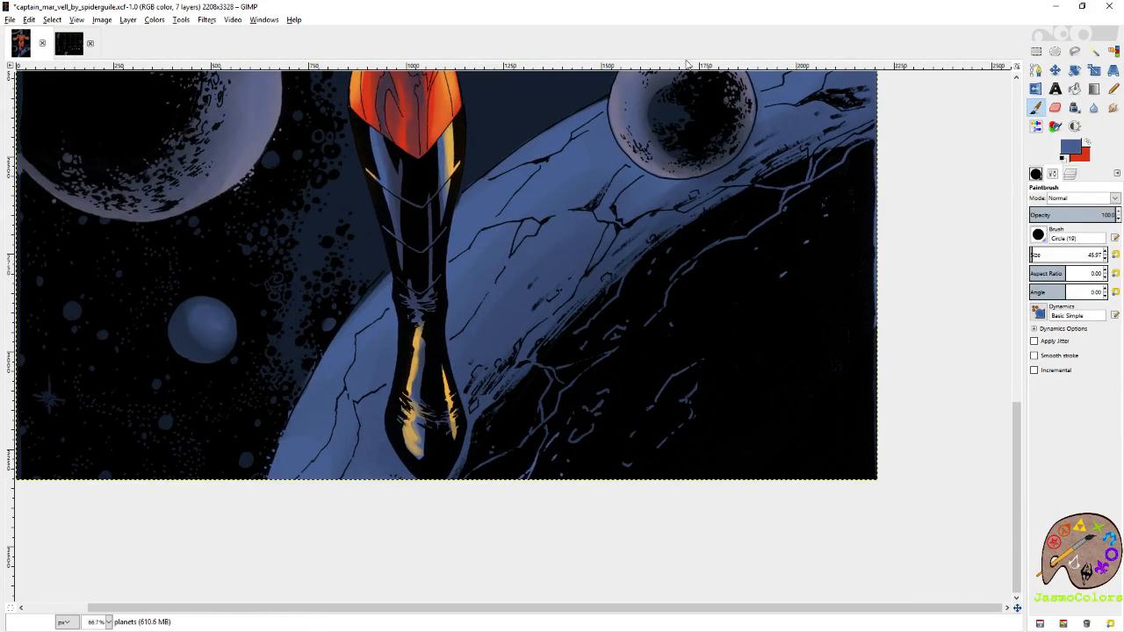
{"action": "key", "text": "r"}
{"action": "key", "text": "shift+ctrl+j"}
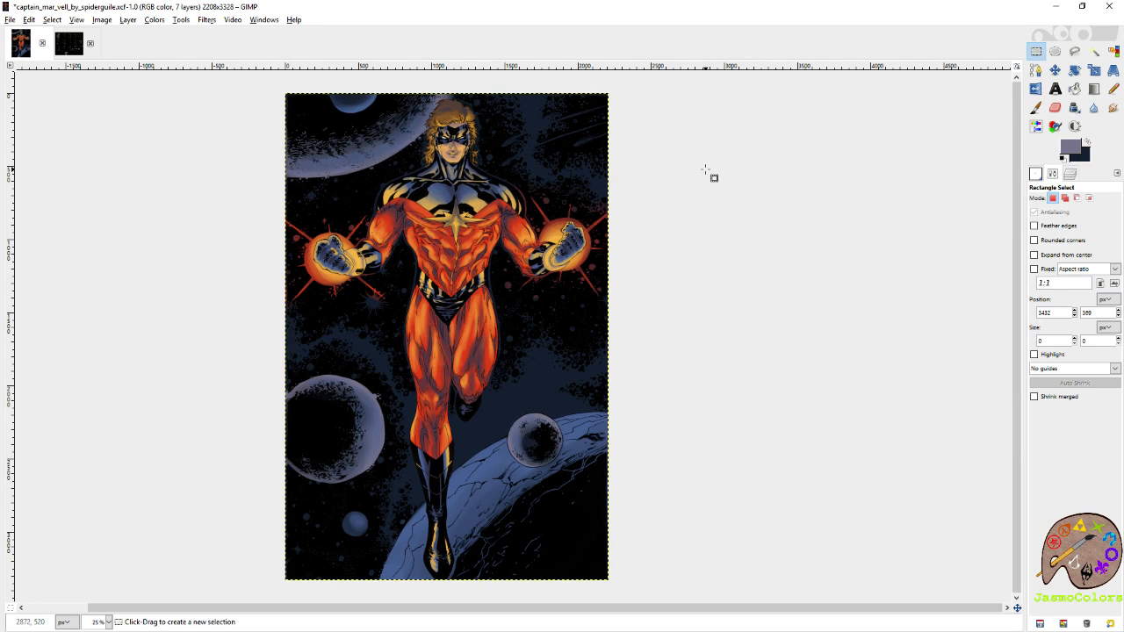
{"action": "key", "text": "ctrl"}
{"action": "key", "text": "ctrl+s"}
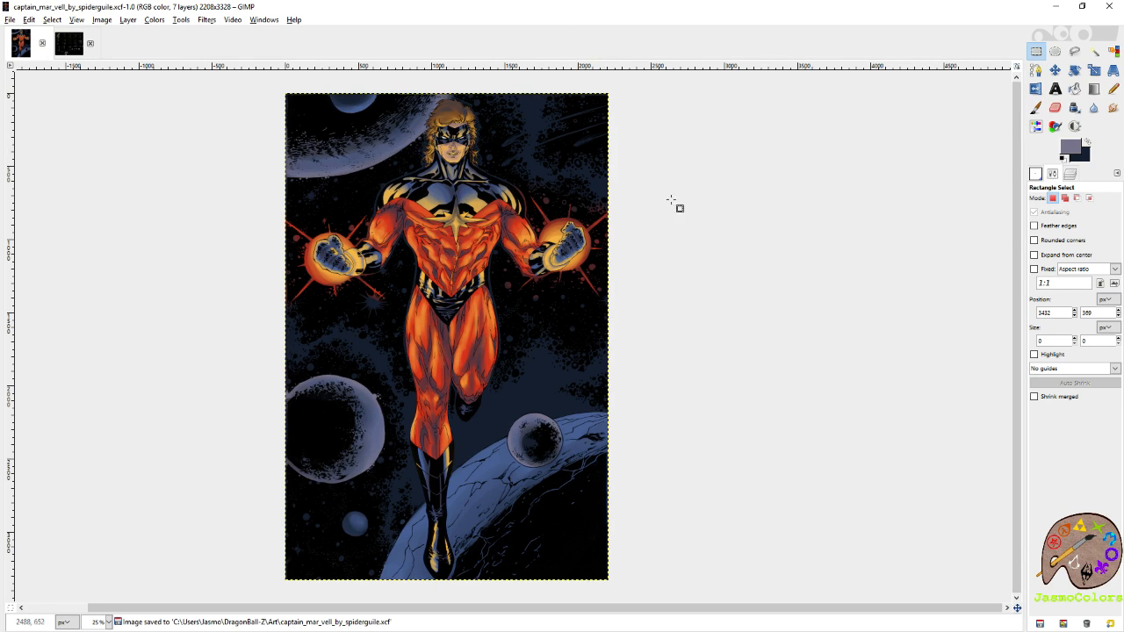
Add a transparent layer named background shading directly above the blue layer, and save the file.
{"action": "left_click", "coordinate": [1070, 174]}
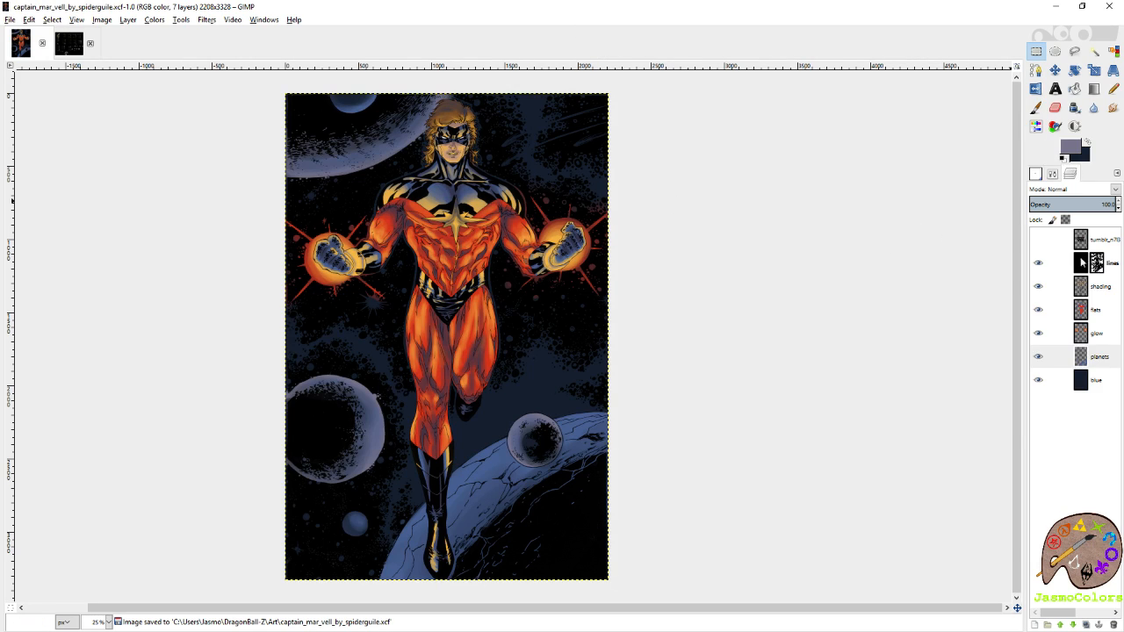
{"action": "right_click", "coordinate": [1104, 389]}
{"action": "key", "text": "Escape"}
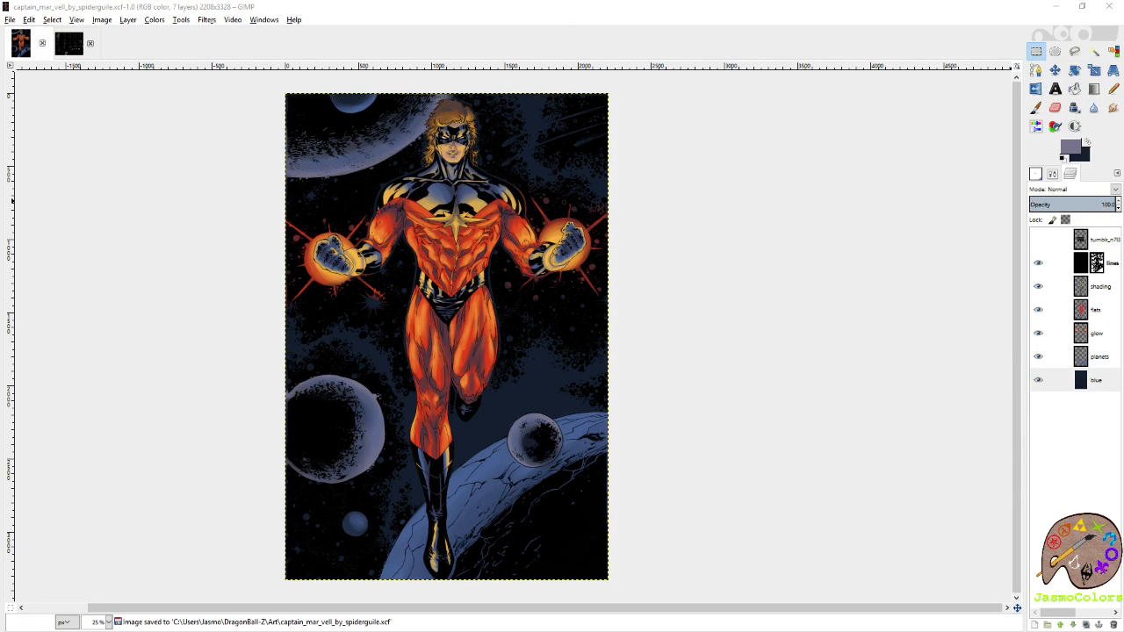
{"action": "key", "text": "Return"}
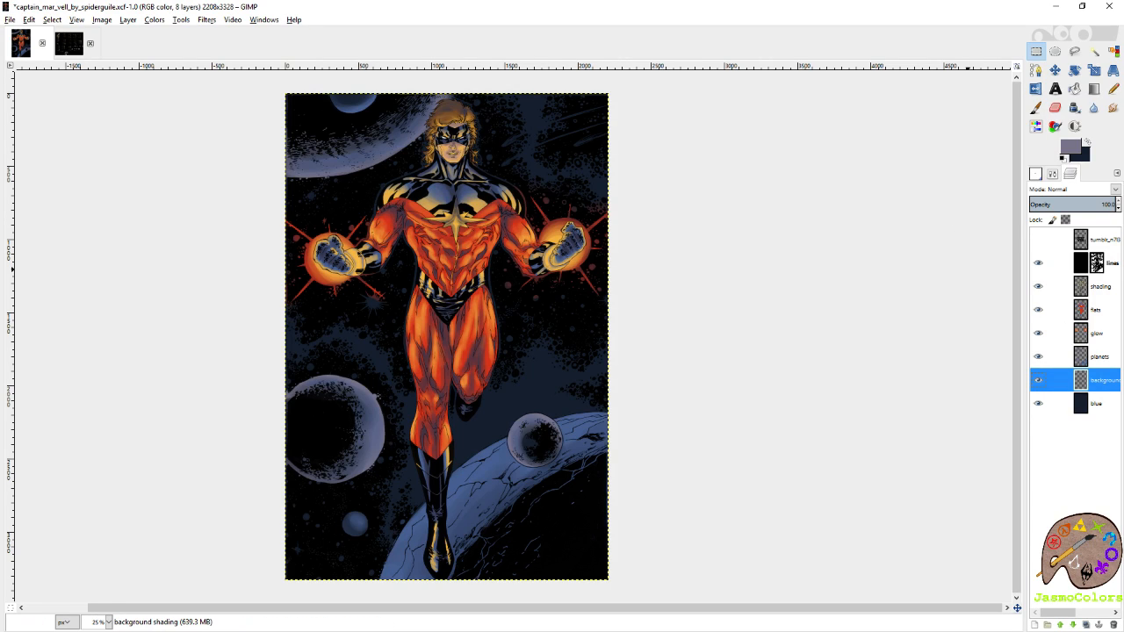
{"action": "key", "text": "ctrl+s"}
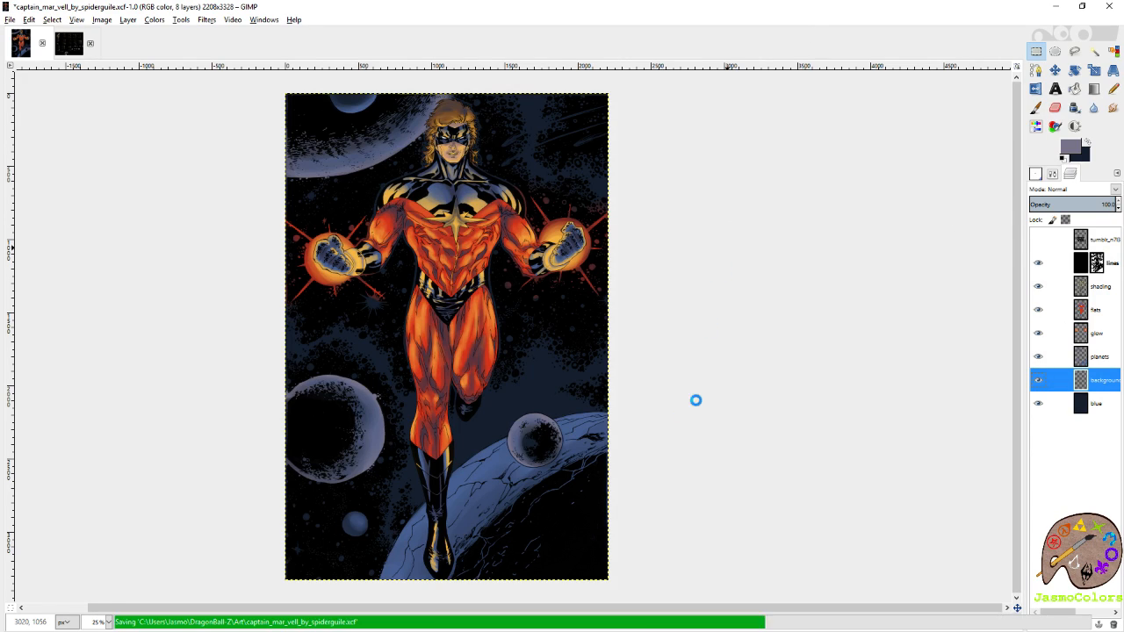
Choose the Z_Spots120 brush for the Paintbrush and enlarge it to over 400 pixels.
{"action": "key", "text": "plus"}
{"action": "key", "text": "p"}
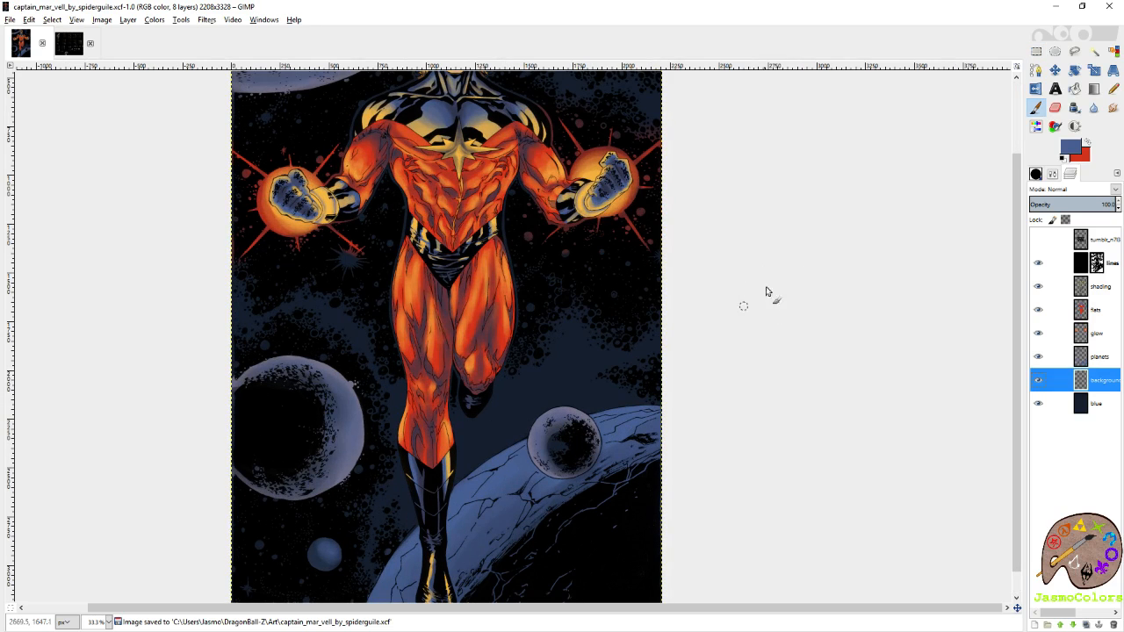
{"action": "left_click_drag", "start_coordinate": [812, 238], "coordinate": [845, 257]}
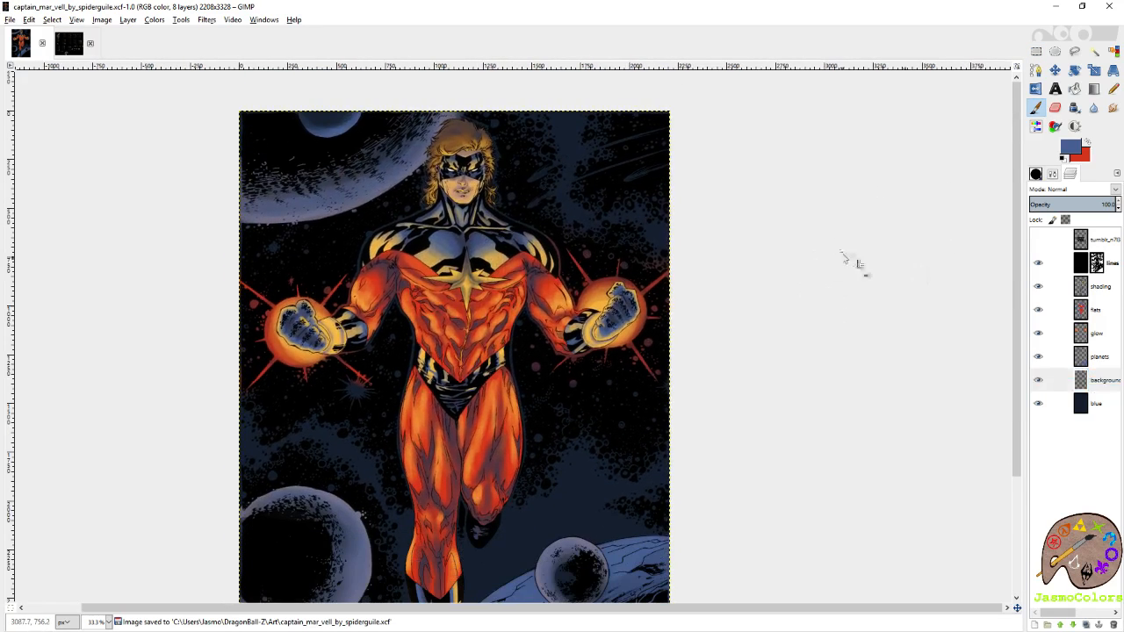
{"action": "left_click", "coordinate": [1035, 174]}
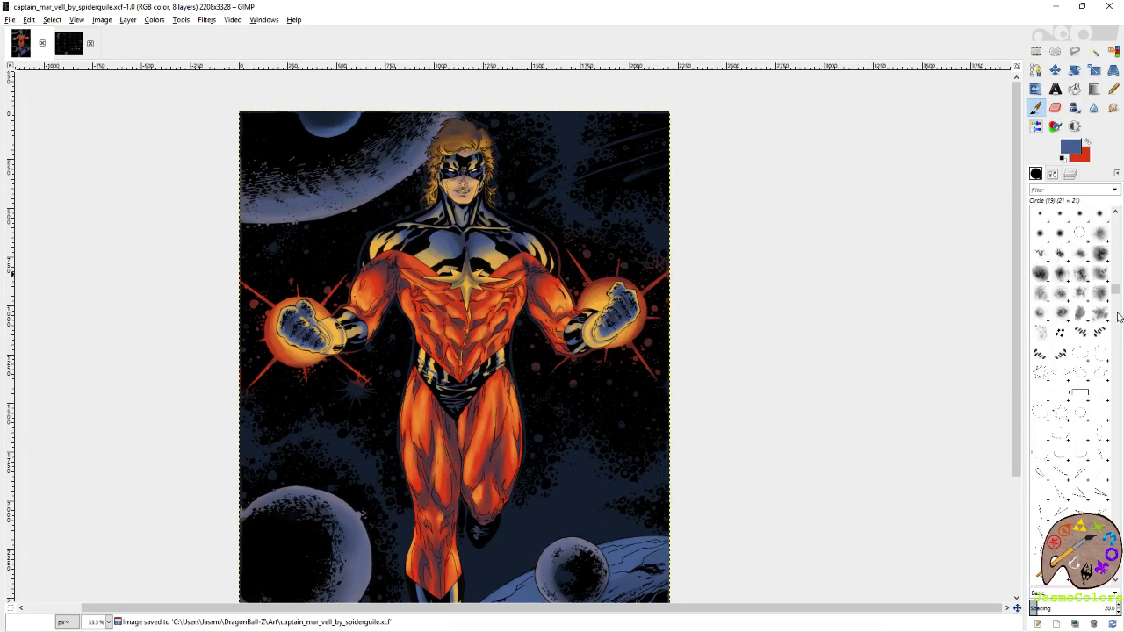
{"action": "scroll", "coordinate": [1116, 291], "scroll_direction": "up", "scroll_amount": 10}
{"action": "left_click", "coordinate": [1080, 335]}
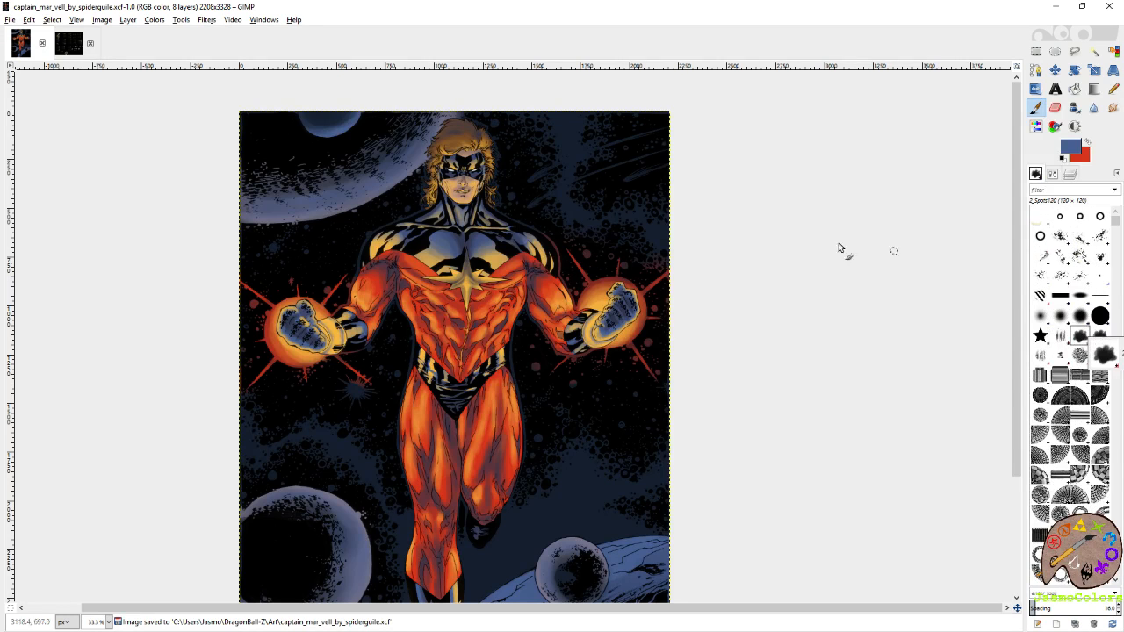
{"action": "left_click", "coordinate": [1052, 174]}
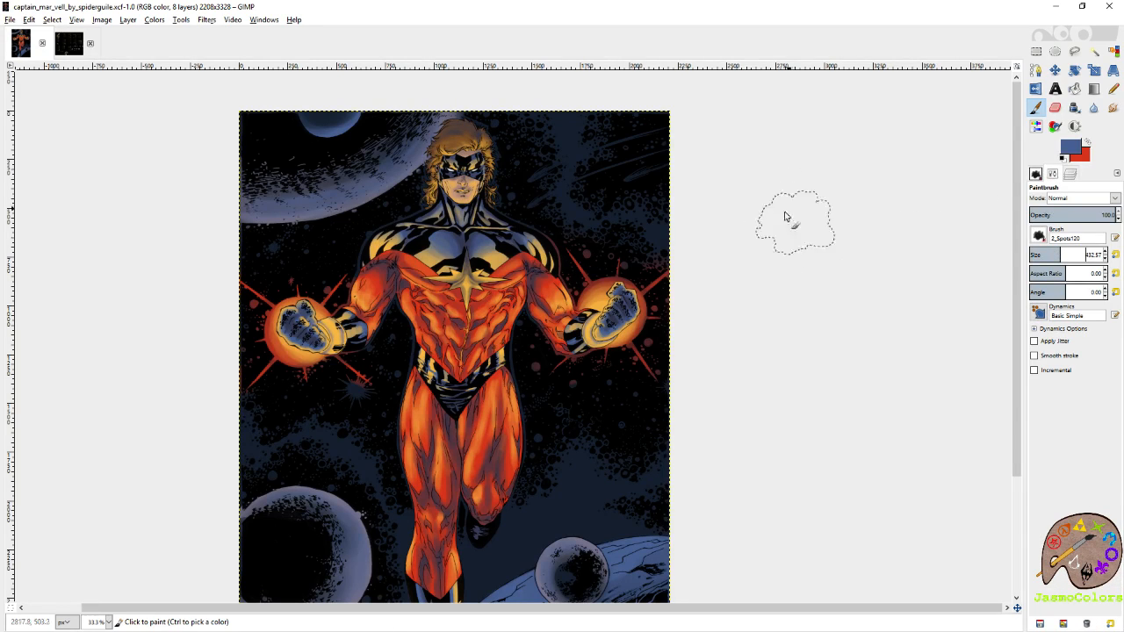
Swap to the red foreground colour and brush nebula haze across the upper-right sky and above the cracked planet.
{"action": "left_click", "coordinate": [1088, 144]}
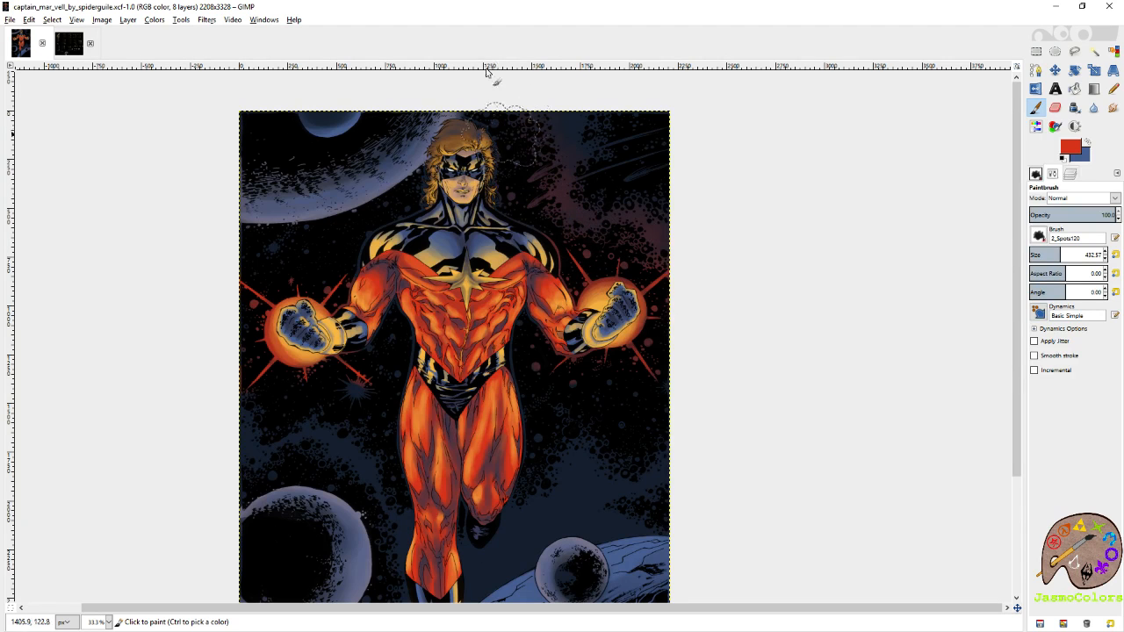
{"action": "left_click", "coordinate": [610, 173]}
{"action": "left_click_drag", "start_coordinate": [742, 374], "coordinate": [822, 240]}
{"action": "left_click", "coordinate": [686, 417]}
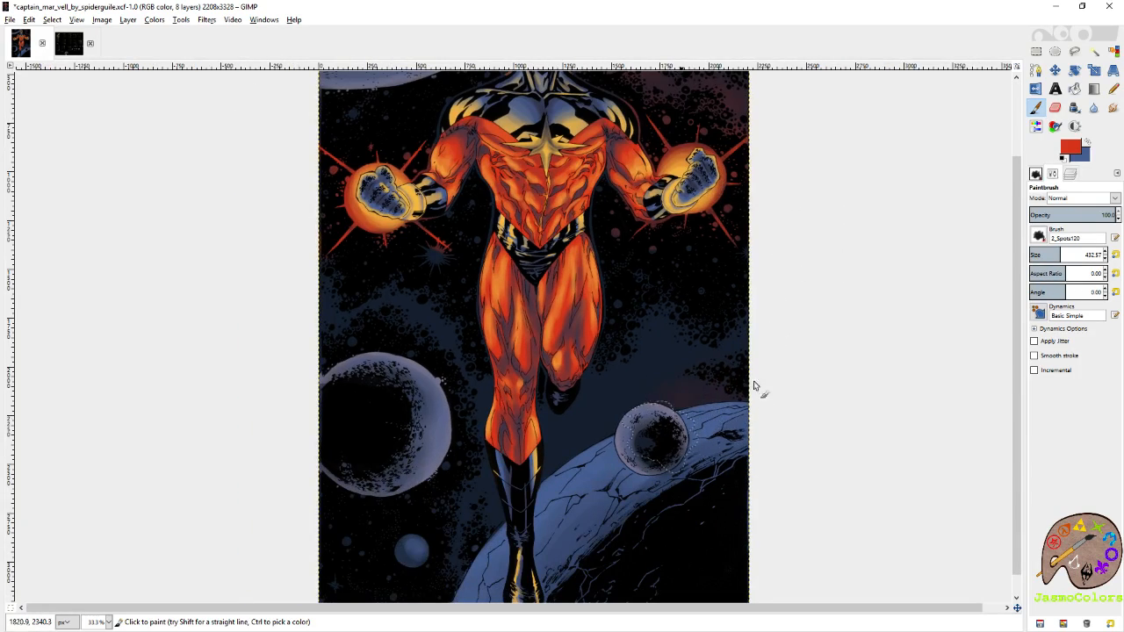
{"action": "left_click", "coordinate": [748, 338]}
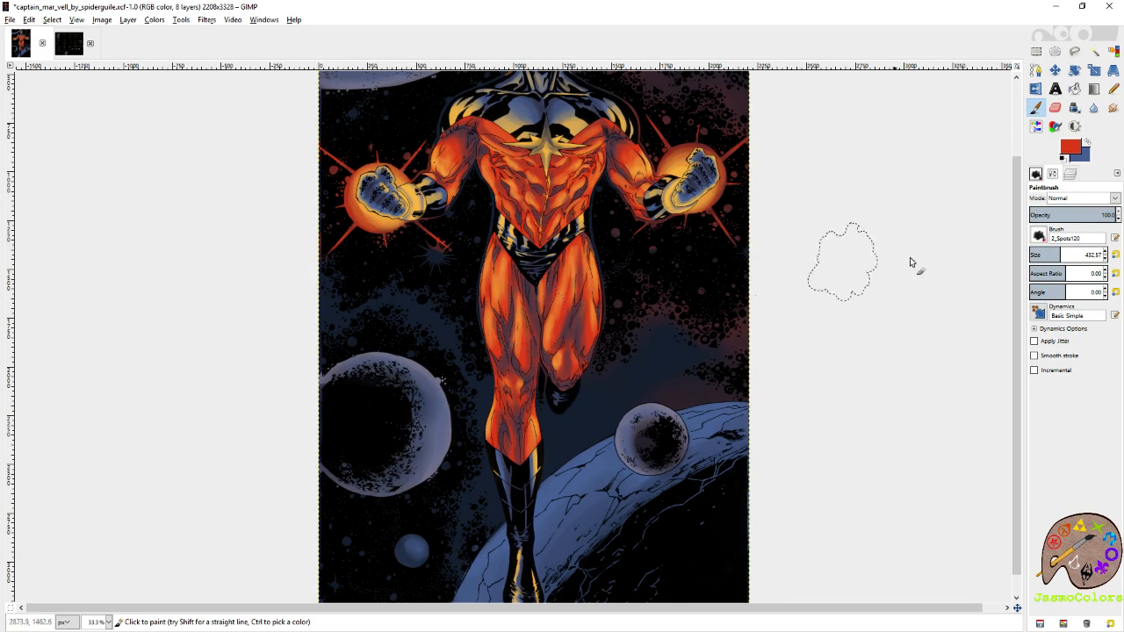
Reduce the brush size to 184.82 and add red nebula haze to the sky around the legs and large moon.
{"action": "left_click", "coordinate": [1042, 253]}
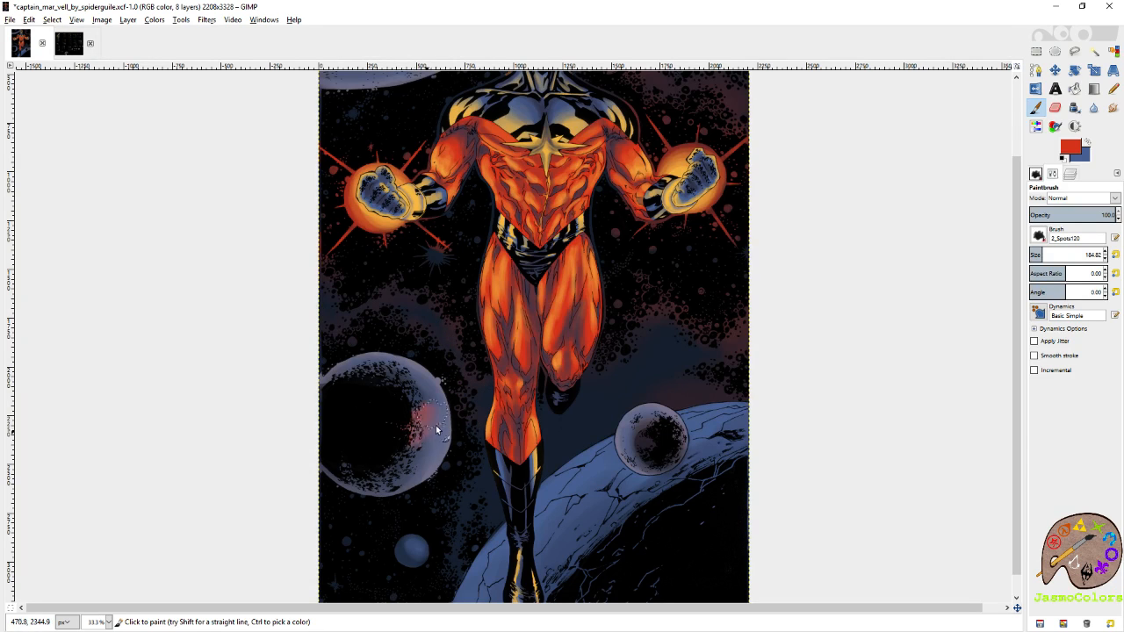
{"action": "scroll", "coordinate": [481, 333], "scroll_direction": "down", "scroll_amount": 3}
{"action": "mouse_move", "coordinate": [480, 332]}
{"action": "left_mouse_down"}
{"action": "mouse_move", "coordinate": [468, 393]}
{"action": "mouse_move", "coordinate": [452, 416]}
{"action": "mouse_move", "coordinate": [461, 345]}
{"action": "mouse_move", "coordinate": [434, 328]}
{"action": "mouse_move", "coordinate": [500, 332]}
{"action": "mouse_move", "coordinate": [493, 399]}
{"action": "left_mouse_up"}
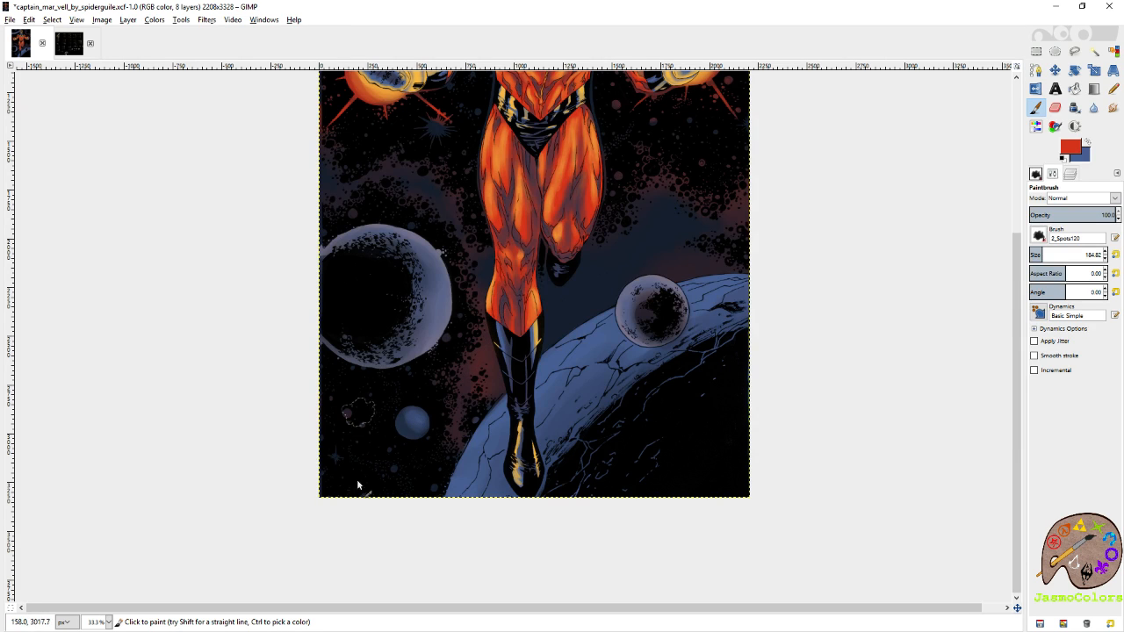
{"action": "scroll", "coordinate": [710, 396], "scroll_direction": "up", "scroll_amount": 4}
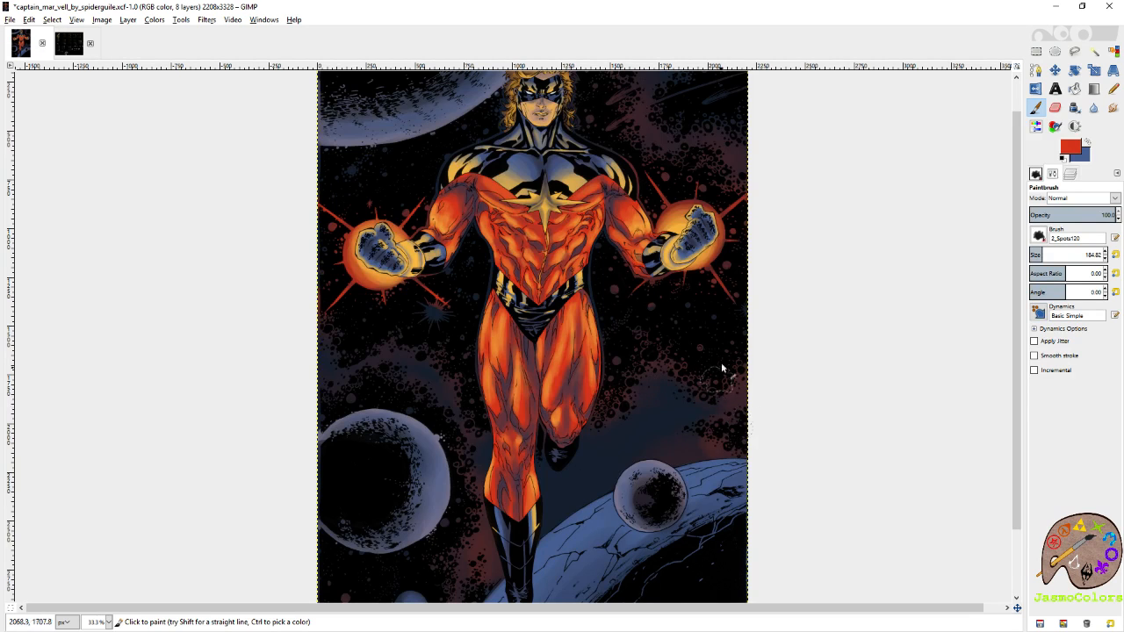
{"action": "scroll", "coordinate": [718, 383], "scroll_direction": "up", "scroll_amount": 2}
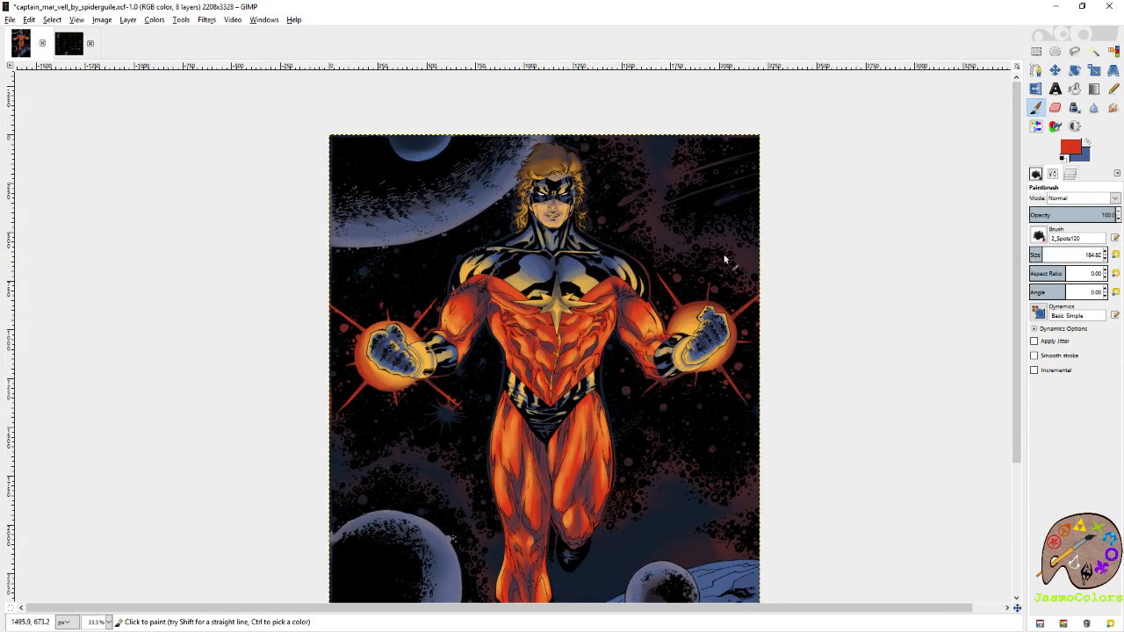
Sample the golden yellow of the chest star from the flats layer and reactivate the background shading layer.
{"action": "left_click", "coordinate": [1070, 174]}
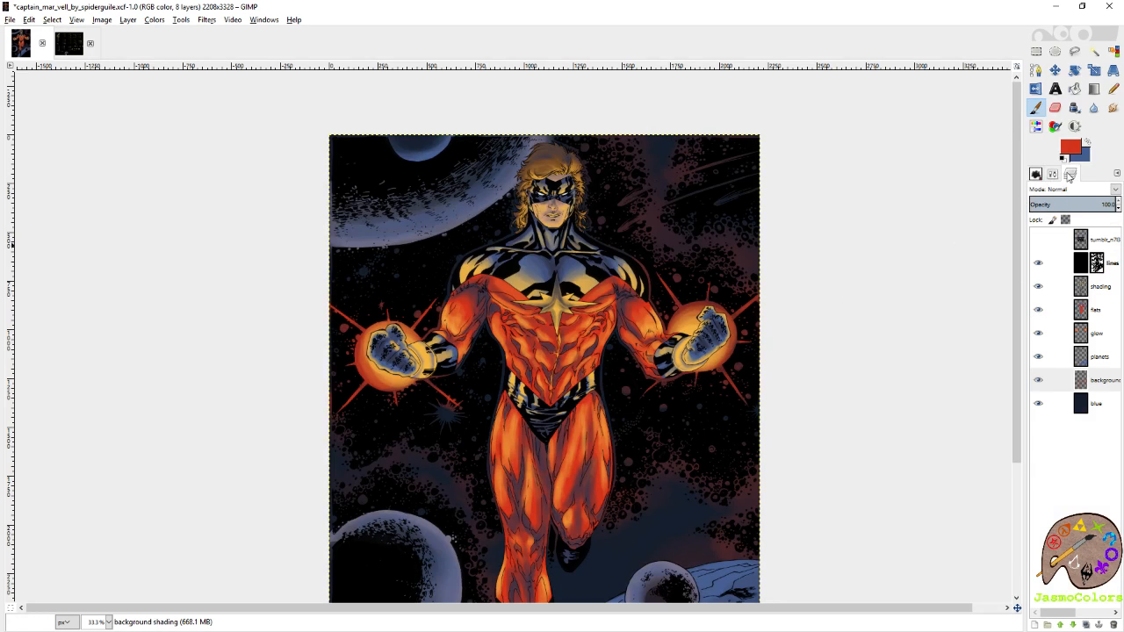
{"action": "left_click", "coordinate": [1099, 312]}
{"action": "left_click", "coordinate": [557, 297], "text": "ctrl"}
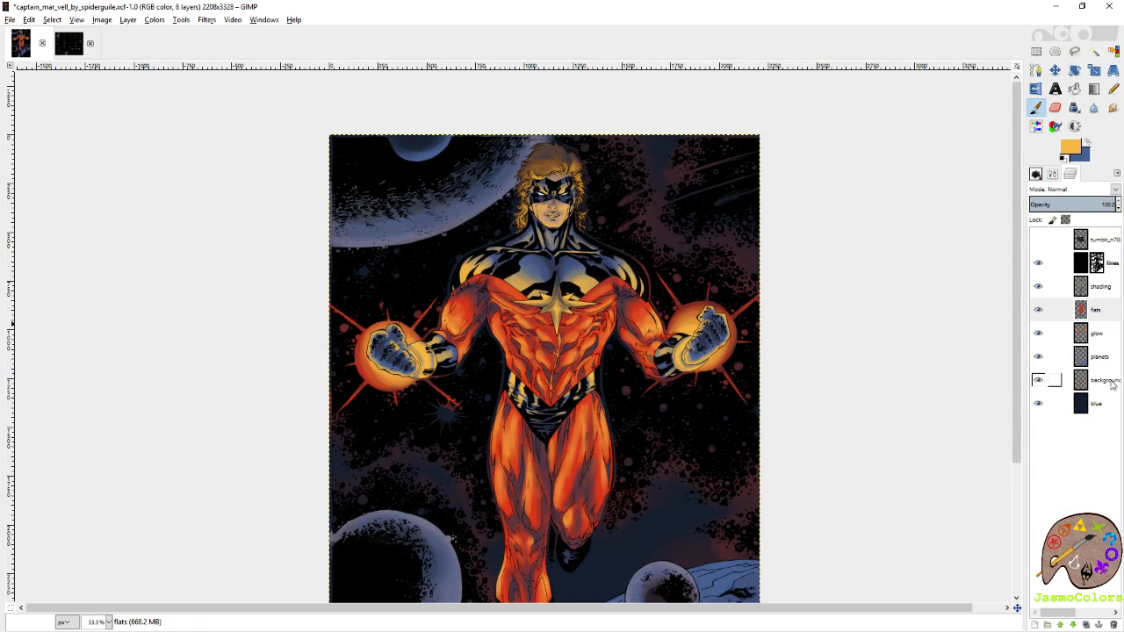
{"action": "left_click", "coordinate": [1109, 383]}
Brush golden-yellow nebula haze over the sky around the legs and above the cracked planet, and save the file.
{"action": "scroll", "coordinate": [773, 298], "scroll_direction": "down", "scroll_amount": 3}
{"action": "mouse_move", "coordinate": [661, 400]}
{"action": "left_mouse_down"}
{"action": "mouse_move", "coordinate": [701, 394]}
{"action": "mouse_move", "coordinate": [682, 386]}
{"action": "mouse_move", "coordinate": [725, 353]}
{"action": "mouse_move", "coordinate": [693, 341]}
{"action": "mouse_move", "coordinate": [676, 352]}
{"action": "mouse_move", "coordinate": [690, 329]}
{"action": "mouse_move", "coordinate": [651, 327]}
{"action": "mouse_move", "coordinate": [649, 342]}
{"action": "mouse_move", "coordinate": [668, 340]}
{"action": "mouse_move", "coordinate": [631, 338]}
{"action": "mouse_move", "coordinate": [636, 371]}
{"action": "mouse_move", "coordinate": [635, 352]}
{"action": "mouse_move", "coordinate": [609, 374]}
{"action": "mouse_move", "coordinate": [624, 373]}
{"action": "mouse_move", "coordinate": [613, 364]}
{"action": "mouse_move", "coordinate": [549, 398]}
{"action": "mouse_move", "coordinate": [568, 393]}
{"action": "mouse_move", "coordinate": [545, 383]}
{"action": "mouse_move", "coordinate": [519, 396]}
{"action": "mouse_move", "coordinate": [483, 393]}
{"action": "mouse_move", "coordinate": [495, 366]}
{"action": "mouse_move", "coordinate": [462, 370]}
{"action": "mouse_move", "coordinate": [471, 354]}
{"action": "mouse_move", "coordinate": [447, 325]}
{"action": "mouse_move", "coordinate": [333, 312]}
{"action": "mouse_move", "coordinate": [328, 298]}
{"action": "mouse_move", "coordinate": [342, 297]}
{"action": "mouse_move", "coordinate": [335, 343]}
{"action": "mouse_move", "coordinate": [391, 313]}
{"action": "mouse_move", "coordinate": [455, 345]}
{"action": "mouse_move", "coordinate": [455, 375]}
{"action": "mouse_move", "coordinate": [470, 406]}
{"action": "mouse_move", "coordinate": [492, 416]}
{"action": "mouse_move", "coordinate": [484, 434]}
{"action": "mouse_move", "coordinate": [514, 476]}
{"action": "mouse_move", "coordinate": [497, 508]}
{"action": "mouse_move", "coordinate": [521, 528]}
{"action": "mouse_move", "coordinate": [490, 549]}
{"action": "mouse_move", "coordinate": [490, 583]}
{"action": "left_mouse_up"}
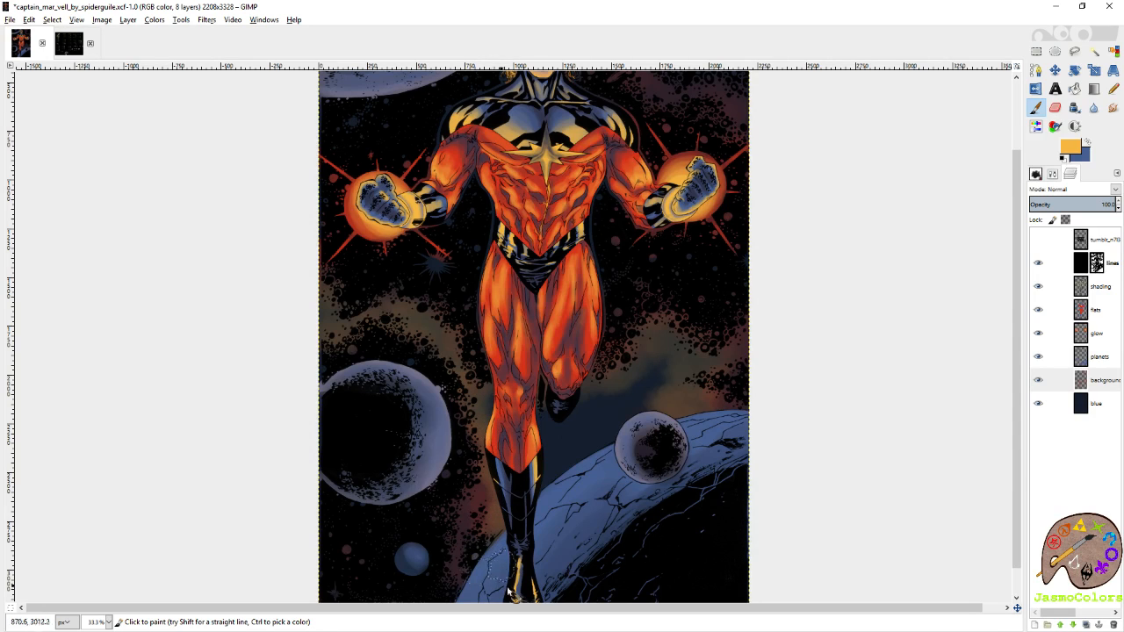
{"action": "mouse_move", "coordinate": [645, 457]}
{"action": "left_mouse_down"}
{"action": "mouse_move", "coordinate": [611, 443]}
{"action": "mouse_move", "coordinate": [651, 423]}
{"action": "mouse_move", "coordinate": [666, 435]}
{"action": "mouse_move", "coordinate": [640, 410]}
{"action": "mouse_move", "coordinate": [667, 404]}
{"action": "mouse_move", "coordinate": [670, 383]}
{"action": "mouse_move", "coordinate": [651, 372]}
{"action": "mouse_move", "coordinate": [674, 366]}
{"action": "mouse_move", "coordinate": [621, 385]}
{"action": "mouse_move", "coordinate": [637, 413]}
{"action": "mouse_move", "coordinate": [629, 398]}
{"action": "mouse_move", "coordinate": [598, 443]}
{"action": "mouse_move", "coordinate": [613, 415]}
{"action": "mouse_move", "coordinate": [568, 400]}
{"action": "mouse_move", "coordinate": [553, 429]}
{"action": "mouse_move", "coordinate": [561, 417]}
{"action": "mouse_move", "coordinate": [532, 431]}
{"action": "mouse_move", "coordinate": [538, 474]}
{"action": "mouse_move", "coordinate": [512, 536]}
{"action": "mouse_move", "coordinate": [481, 562]}
{"action": "mouse_move", "coordinate": [487, 573]}
{"action": "mouse_move", "coordinate": [510, 536]}
{"action": "mouse_move", "coordinate": [510, 511]}
{"action": "mouse_move", "coordinate": [497, 515]}
{"action": "mouse_move", "coordinate": [542, 500]}
{"action": "mouse_move", "coordinate": [541, 460]}
{"action": "mouse_move", "coordinate": [574, 465]}
{"action": "mouse_move", "coordinate": [580, 438]}
{"action": "mouse_move", "coordinate": [608, 441]}
{"action": "left_mouse_up"}
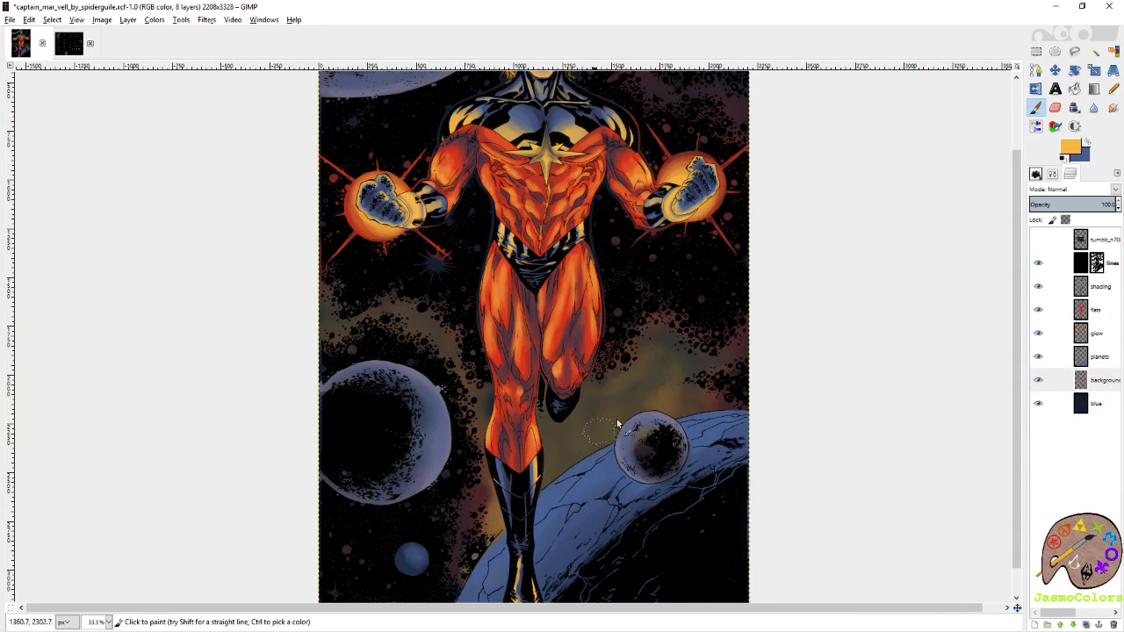
{"action": "mouse_move", "coordinate": [657, 364]}
{"action": "left_mouse_down"}
{"action": "mouse_move", "coordinate": [639, 407]}
{"action": "mouse_move", "coordinate": [656, 387]}
{"action": "mouse_move", "coordinate": [605, 399]}
{"action": "mouse_move", "coordinate": [595, 418]}
{"action": "mouse_move", "coordinate": [574, 398]}
{"action": "mouse_move", "coordinate": [641, 407]}
{"action": "mouse_move", "coordinate": [583, 435]}
{"action": "mouse_move", "coordinate": [553, 473]}
{"action": "mouse_move", "coordinate": [529, 423]}
{"action": "left_mouse_up"}
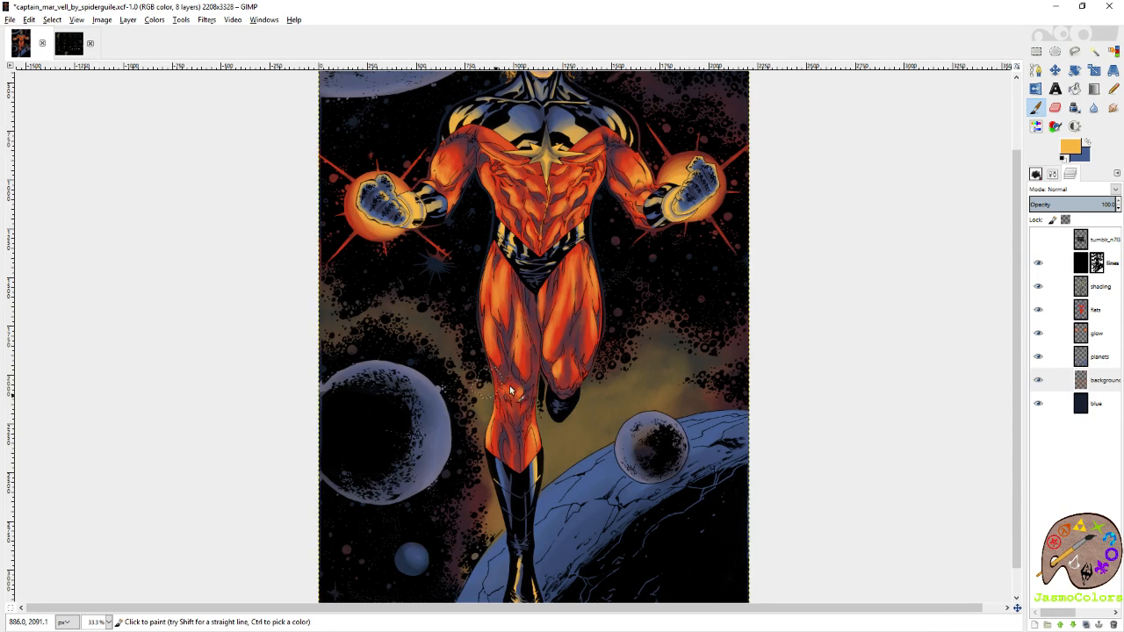
{"action": "key", "text": "ctrl"}
{"action": "key", "text": "ctrl+s"}
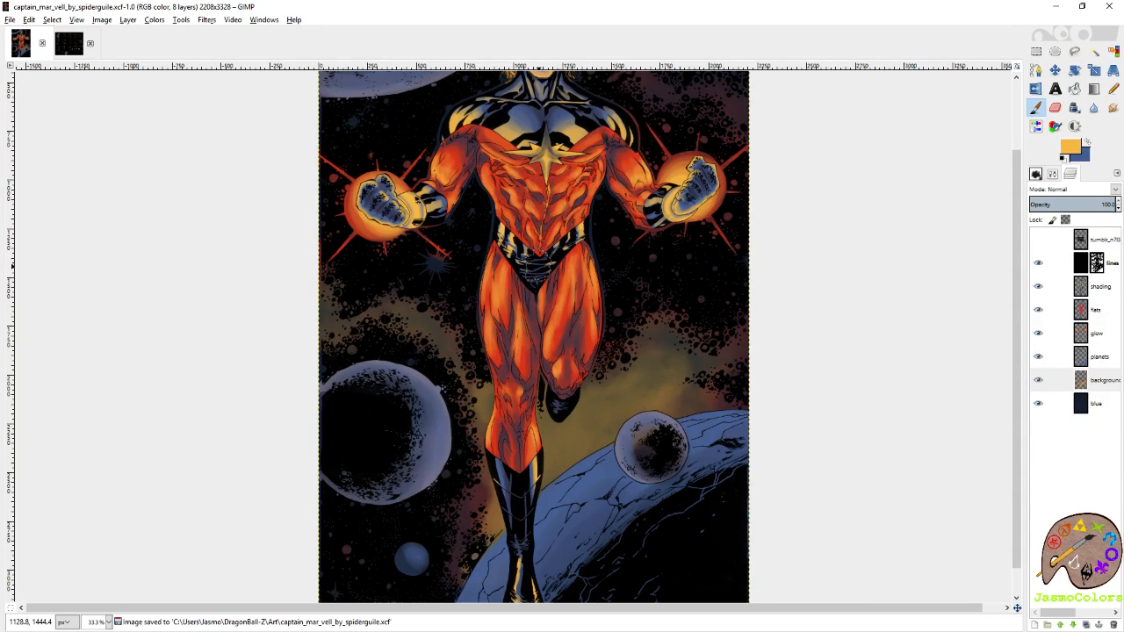
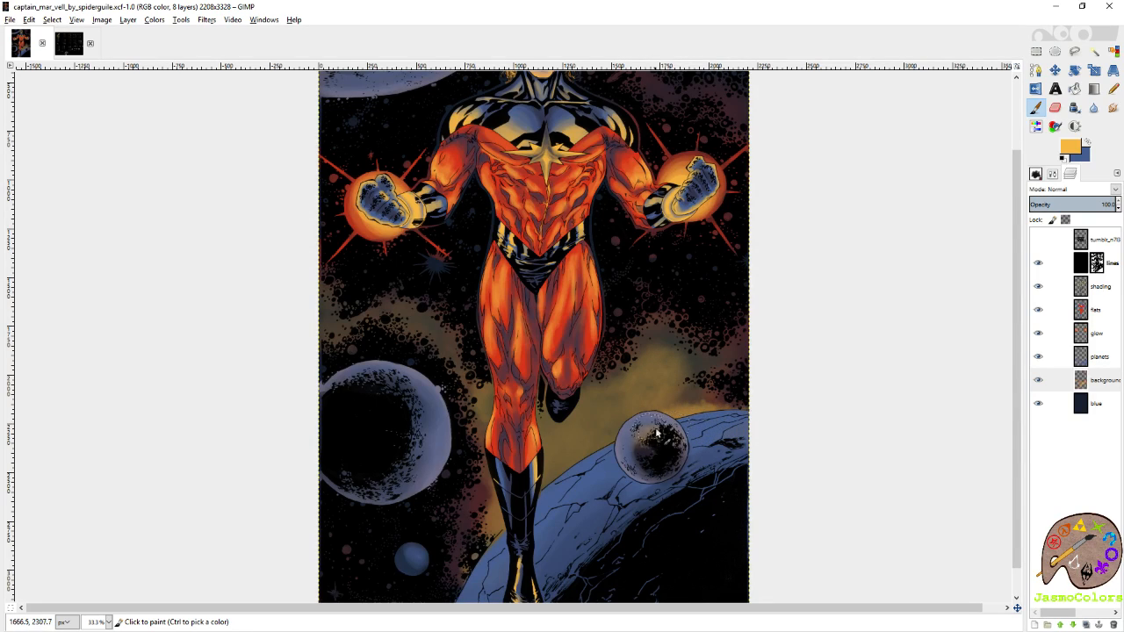
Build up golden-yellow haze beside the legs and boots and above the cracked planet on the background shading layer.
{"action": "mouse_move", "coordinate": [613, 440]}
{"action": "left_mouse_down"}
{"action": "mouse_move", "coordinate": [606, 446]}
{"action": "mouse_move", "coordinate": [681, 449]}
{"action": "mouse_move", "coordinate": [659, 465]}
{"action": "left_mouse_up"}
{"action": "key", "text": "shift+e"}
{"action": "key", "text": "p"}
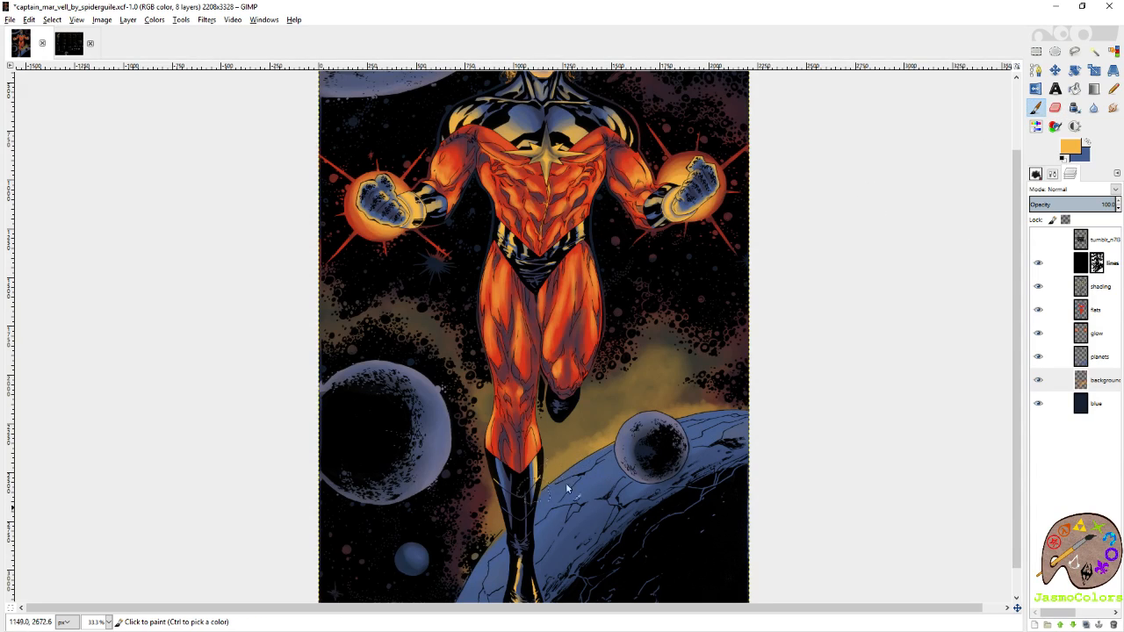
{"action": "left_click_drag", "start_coordinate": [565, 430], "coordinate": [548, 449]}
{"action": "left_click_drag", "start_coordinate": [538, 527], "coordinate": [531, 532]}
{"action": "mouse_move", "coordinate": [579, 454]}
{"action": "left_mouse_down"}
{"action": "mouse_move", "coordinate": [512, 547]}
{"action": "mouse_move", "coordinate": [541, 494]}
{"action": "left_mouse_up"}
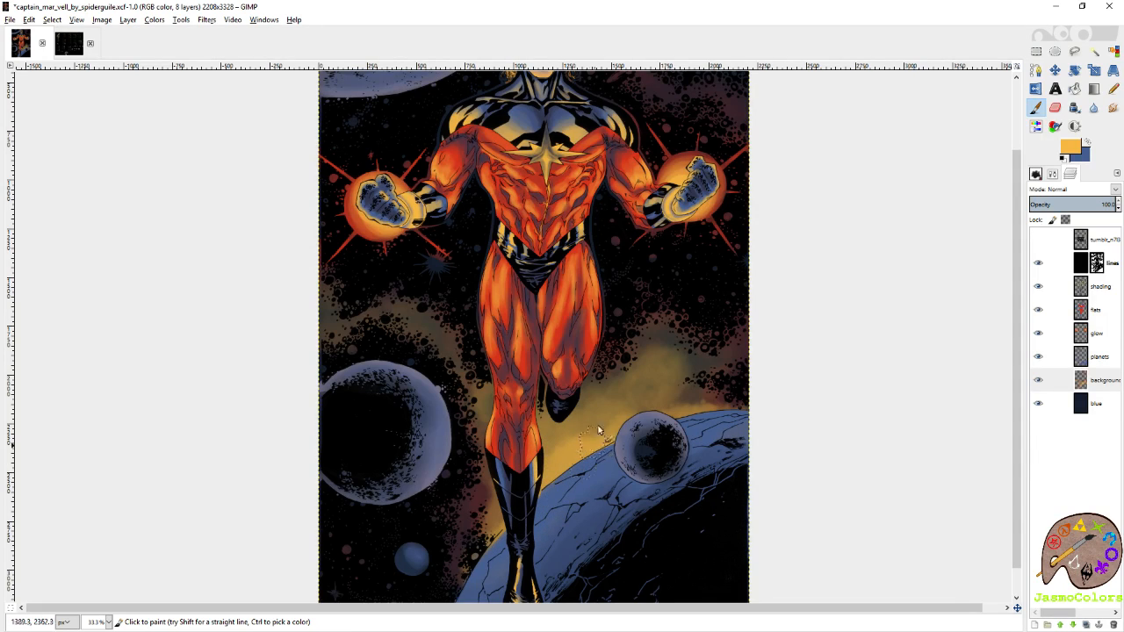
{"action": "mouse_move", "coordinate": [614, 407]}
{"action": "left_mouse_down"}
{"action": "mouse_move", "coordinate": [662, 401]}
{"action": "mouse_move", "coordinate": [722, 422]}
{"action": "mouse_move", "coordinate": [660, 383]}
{"action": "left_mouse_up"}
{"action": "left_click_drag", "start_coordinate": [458, 360], "coordinate": [499, 560]}
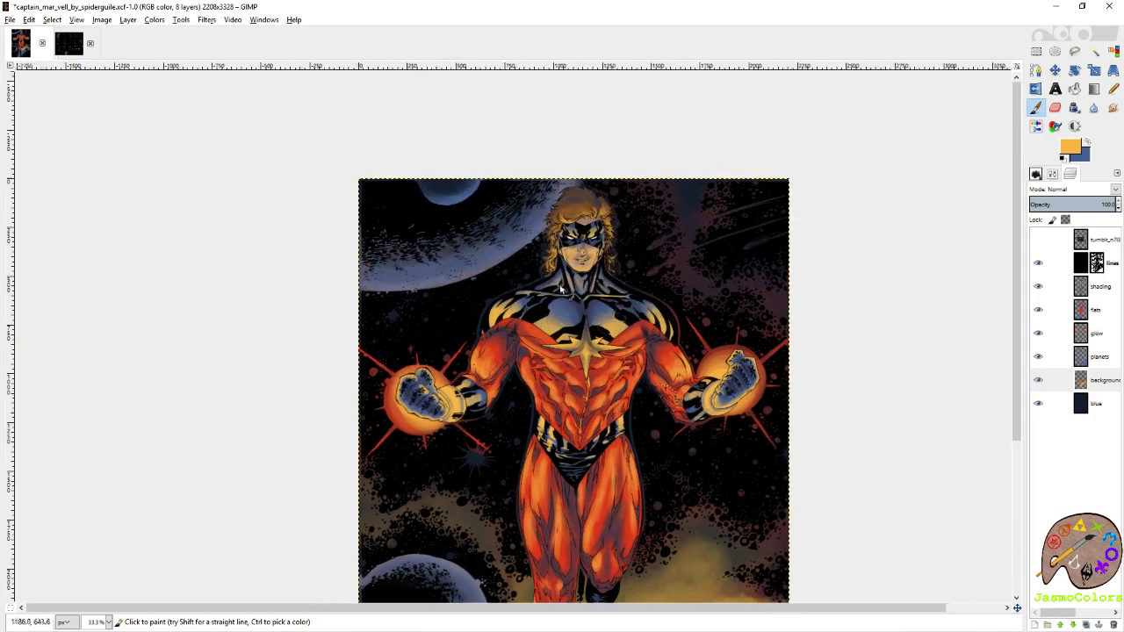
{"action": "mouse_move", "coordinate": [691, 601]}
{"action": "left_mouse_down"}
{"action": "mouse_move", "coordinate": [653, 437]}
{"action": "mouse_move", "coordinate": [707, 431]}
{"action": "mouse_move", "coordinate": [659, 387]}
{"action": "mouse_move", "coordinate": [605, 397]}
{"action": "mouse_move", "coordinate": [654, 384]}
{"action": "left_mouse_up"}
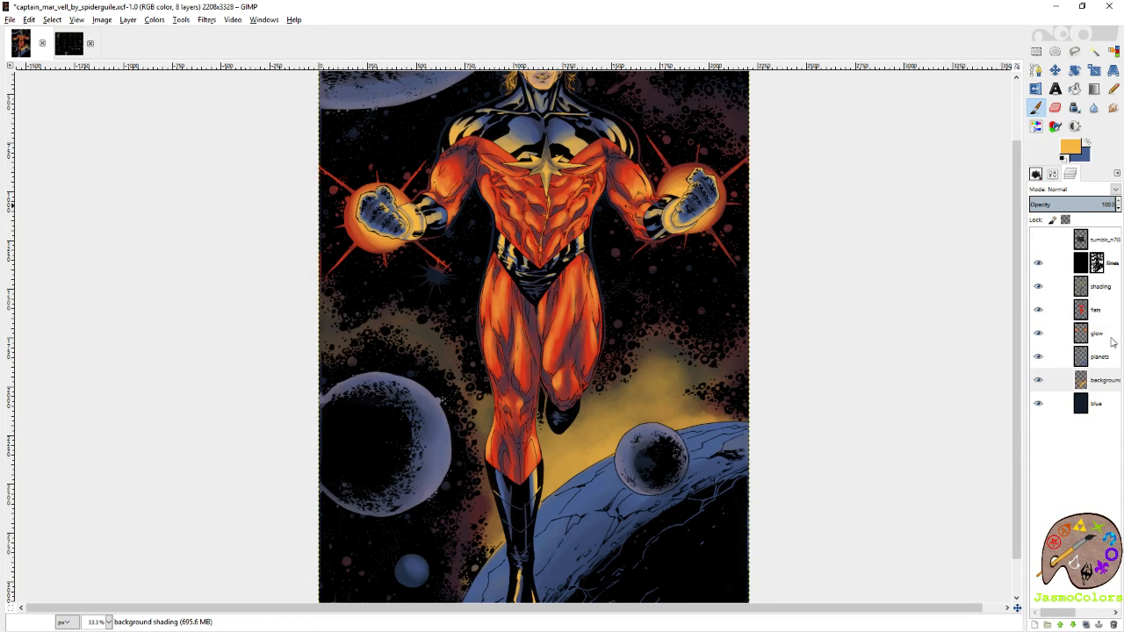
Sample the costume red from the flats layer and brush it over the nebula edges on the background shading layer.
{"action": "left_click", "coordinate": [1097, 310]}
{"action": "left_click", "coordinate": [570, 304], "text": "ctrl"}
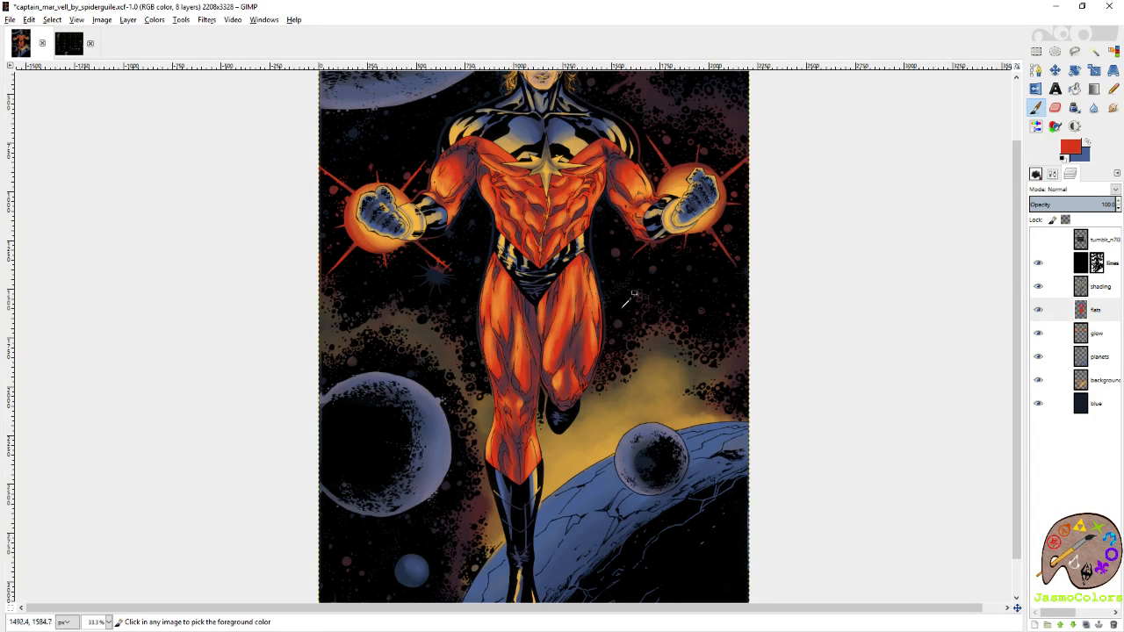
{"action": "left_click", "coordinate": [1100, 384]}
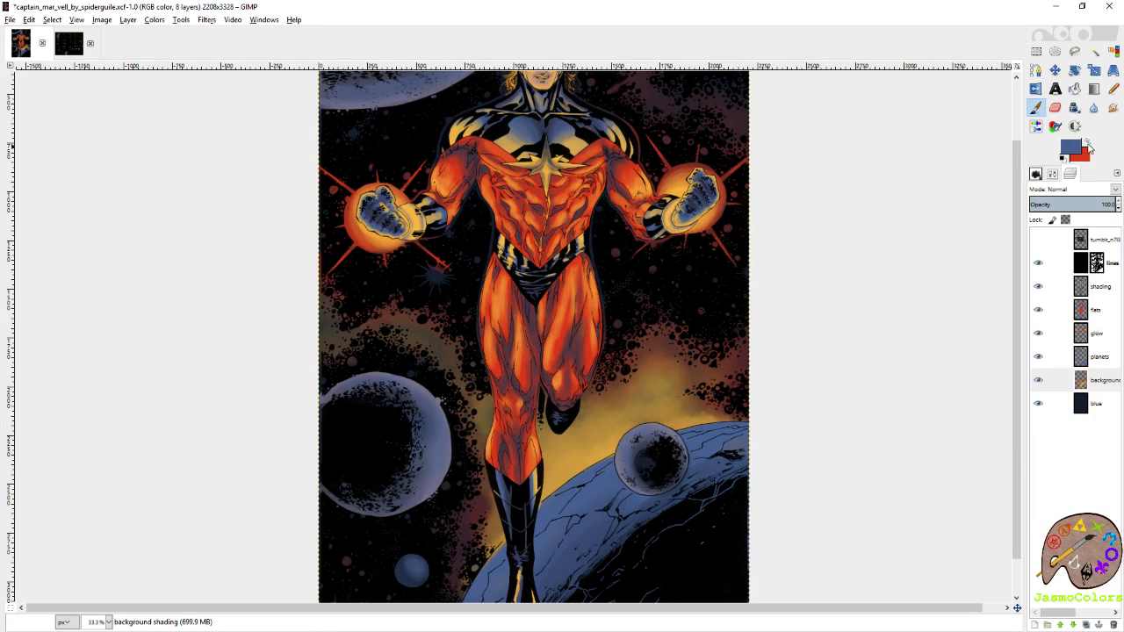
Sample golden yellow from the flats layer and brighten the nebula above the large moon and cracked planet on the background shading layer.
{"action": "left_click", "coordinate": [1096, 309]}
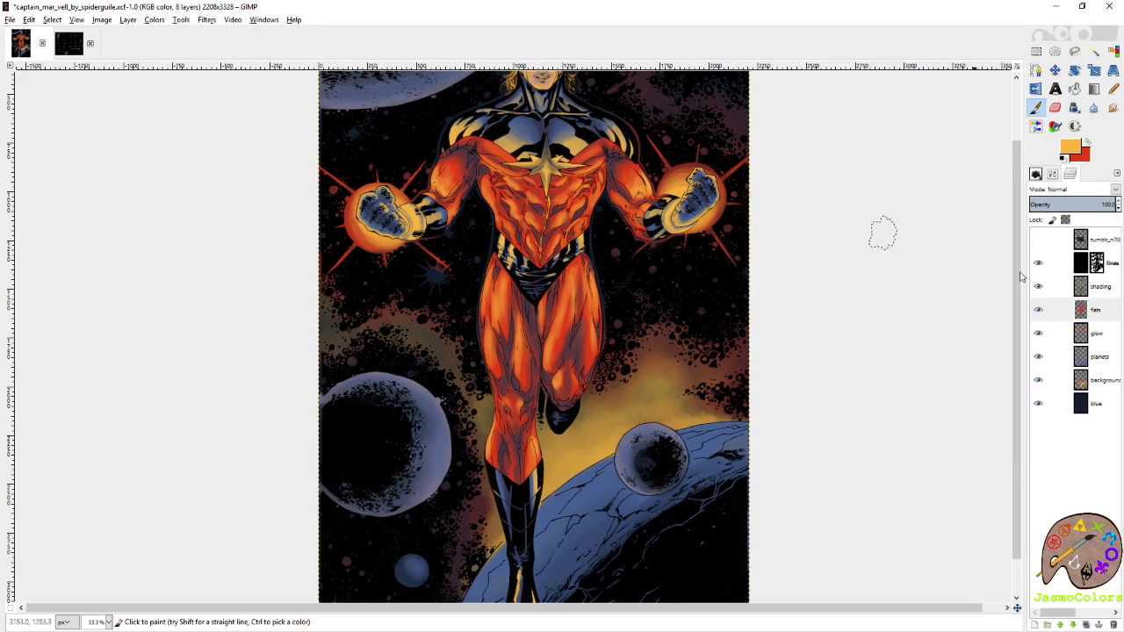
{"action": "left_click", "coordinate": [1104, 380]}
{"action": "left_click", "coordinate": [1087, 143]}
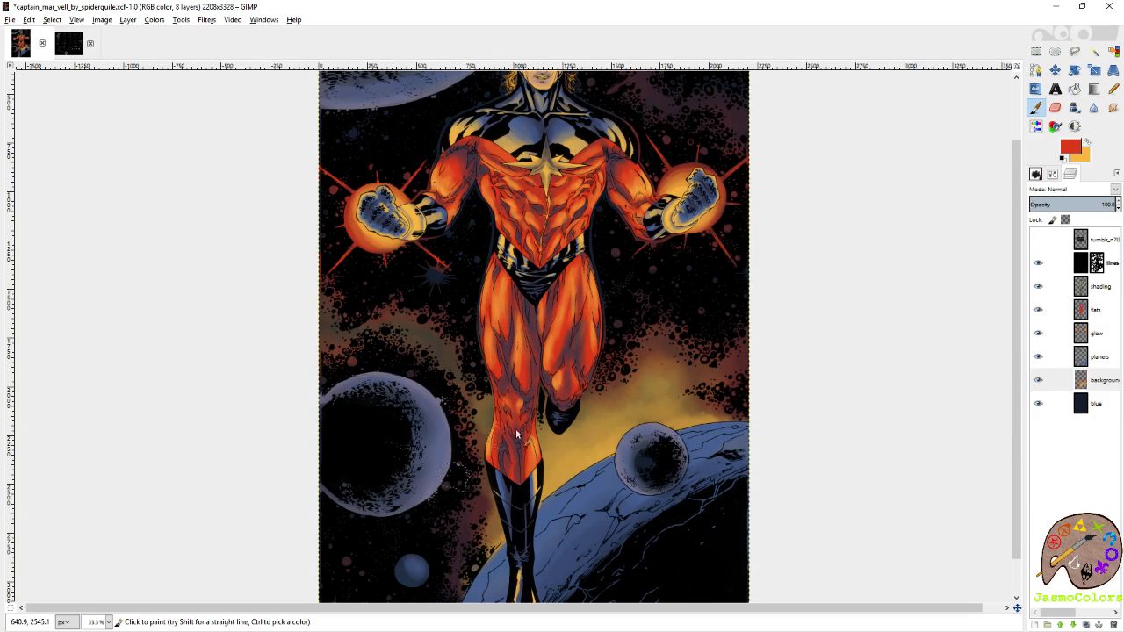
{"action": "key", "text": "x"}
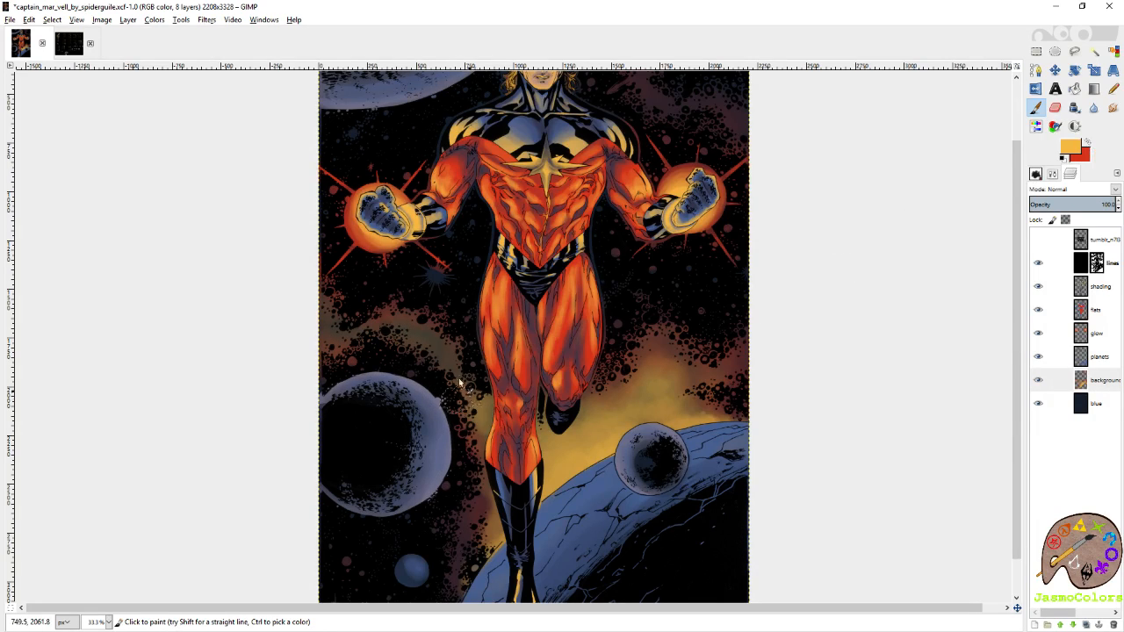
{"action": "mouse_move", "coordinate": [401, 336]}
{"action": "left_mouse_down"}
{"action": "mouse_move", "coordinate": [336, 338]}
{"action": "mouse_move", "coordinate": [333, 294]}
{"action": "mouse_move", "coordinate": [355, 340]}
{"action": "mouse_move", "coordinate": [389, 320]}
{"action": "mouse_move", "coordinate": [393, 332]}
{"action": "mouse_move", "coordinate": [439, 334]}
{"action": "mouse_move", "coordinate": [422, 348]}
{"action": "mouse_move", "coordinate": [498, 424]}
{"action": "mouse_move", "coordinate": [472, 406]}
{"action": "mouse_move", "coordinate": [429, 337]}
{"action": "mouse_move", "coordinate": [405, 325]}
{"action": "mouse_move", "coordinate": [426, 350]}
{"action": "mouse_move", "coordinate": [447, 354]}
{"action": "mouse_move", "coordinate": [384, 330]}
{"action": "mouse_move", "coordinate": [348, 349]}
{"action": "mouse_move", "coordinate": [308, 301]}
{"action": "mouse_move", "coordinate": [452, 360]}
{"action": "mouse_move", "coordinate": [499, 425]}
{"action": "left_mouse_up"}
{"action": "mouse_move", "coordinate": [542, 457]}
{"action": "left_mouse_down"}
{"action": "mouse_move", "coordinate": [544, 439]}
{"action": "mouse_move", "coordinate": [551, 470]}
{"action": "mouse_move", "coordinate": [540, 496]}
{"action": "mouse_move", "coordinate": [566, 479]}
{"action": "mouse_move", "coordinate": [583, 490]}
{"action": "mouse_move", "coordinate": [610, 453]}
{"action": "left_mouse_up"}
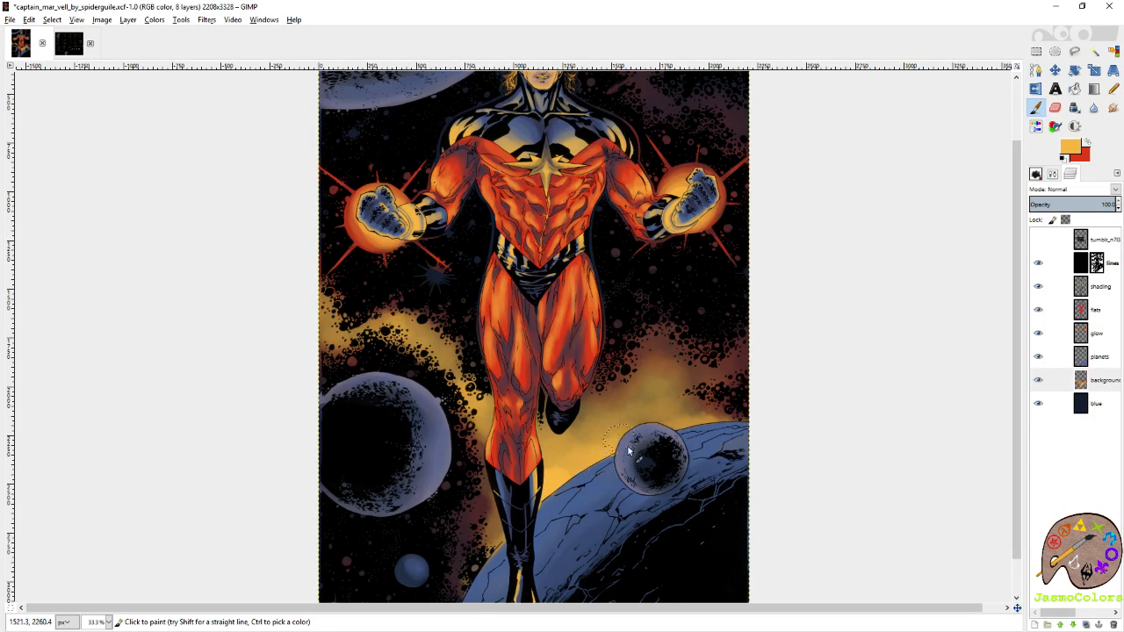
Brush a golden-yellow nebula band through the upper-right sky, reducing the brush size to 104.90 and redoing the uppermost stroke.
{"action": "scroll", "coordinate": [760, 373], "scroll_direction": "up", "scroll_amount": 4}
{"action": "mouse_move", "coordinate": [668, 193]}
{"action": "left_mouse_down"}
{"action": "mouse_move", "coordinate": [659, 154]}
{"action": "mouse_move", "coordinate": [639, 164]}
{"action": "mouse_move", "coordinate": [662, 166]}
{"action": "mouse_move", "coordinate": [660, 146]}
{"action": "mouse_move", "coordinate": [640, 140]}
{"action": "mouse_move", "coordinate": [662, 188]}
{"action": "left_mouse_up"}
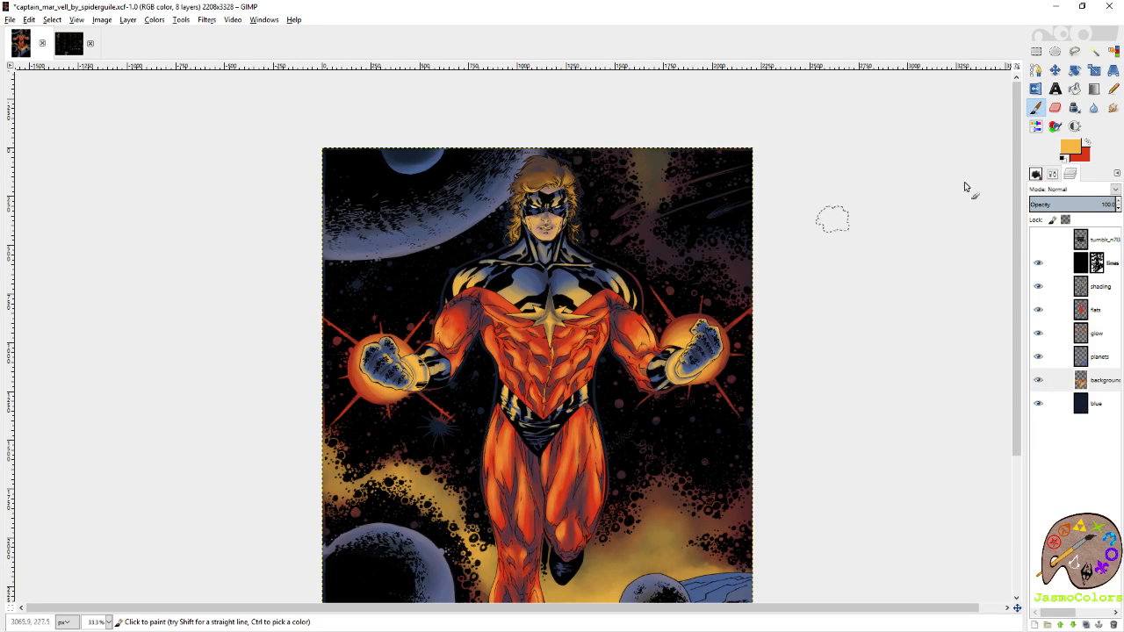
{"action": "left_click", "coordinate": [1053, 174]}
{"action": "mouse_move", "coordinate": [653, 196]}
{"action": "left_mouse_down"}
{"action": "mouse_move", "coordinate": [662, 254]}
{"action": "mouse_move", "coordinate": [723, 253]}
{"action": "mouse_move", "coordinate": [746, 284]}
{"action": "mouse_move", "coordinate": [769, 277]}
{"action": "mouse_move", "coordinate": [746, 260]}
{"action": "mouse_move", "coordinate": [719, 266]}
{"action": "mouse_move", "coordinate": [724, 250]}
{"action": "mouse_move", "coordinate": [698, 265]}
{"action": "mouse_move", "coordinate": [701, 253]}
{"action": "mouse_move", "coordinate": [660, 254]}
{"action": "mouse_move", "coordinate": [682, 234]}
{"action": "mouse_move", "coordinate": [641, 177]}
{"action": "left_mouse_up"}
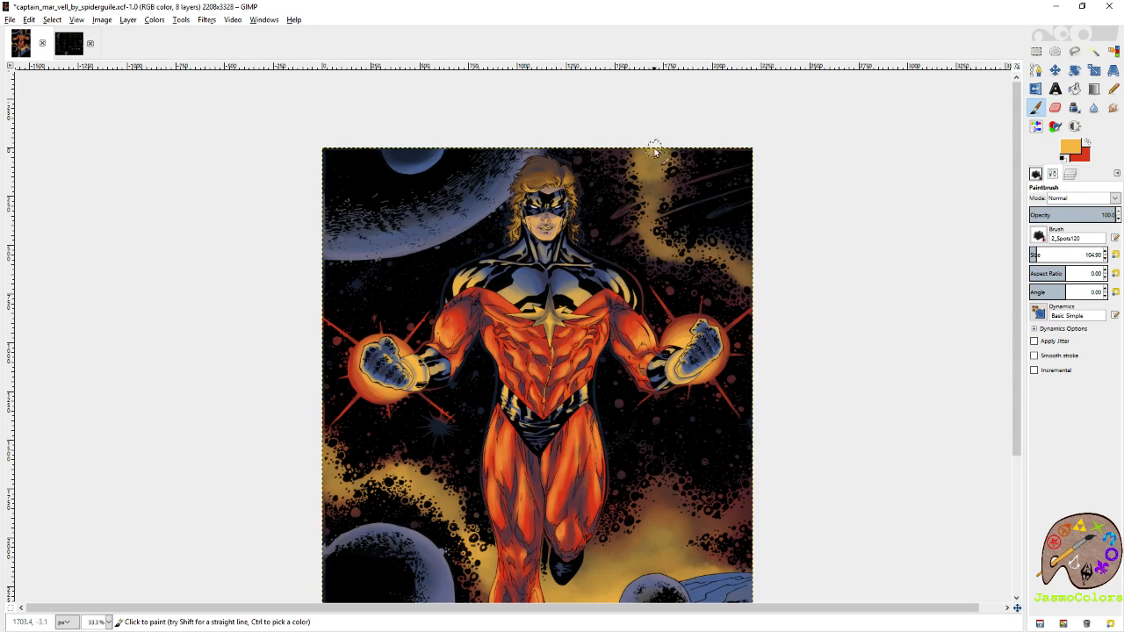
{"action": "key", "text": "ctrl+z"}
{"action": "mouse_move", "coordinate": [650, 152]}
{"action": "left_mouse_down"}
{"action": "mouse_move", "coordinate": [651, 186]}
{"action": "mouse_move", "coordinate": [658, 178]}
{"action": "mouse_move", "coordinate": [648, 228]}
{"action": "left_mouse_up"}
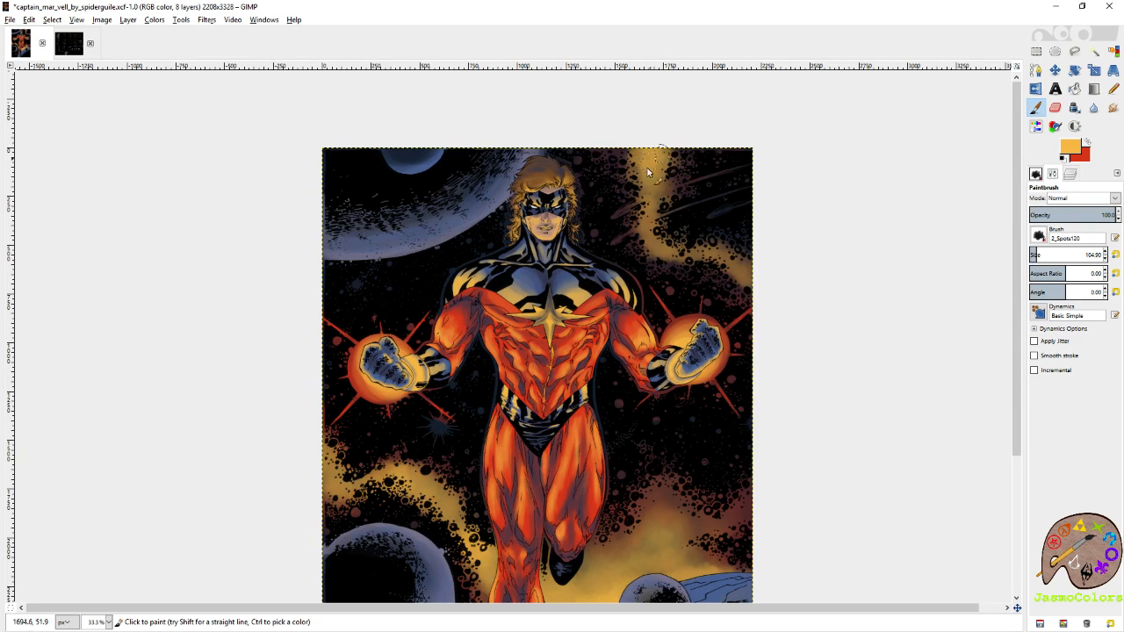
{"action": "mouse_move", "coordinate": [644, 196]}
{"action": "left_mouse_down"}
{"action": "mouse_move", "coordinate": [651, 154]}
{"action": "mouse_move", "coordinate": [662, 196]}
{"action": "mouse_move", "coordinate": [645, 189]}
{"action": "mouse_move", "coordinate": [670, 151]}
{"action": "mouse_move", "coordinate": [647, 219]}
{"action": "left_mouse_up"}
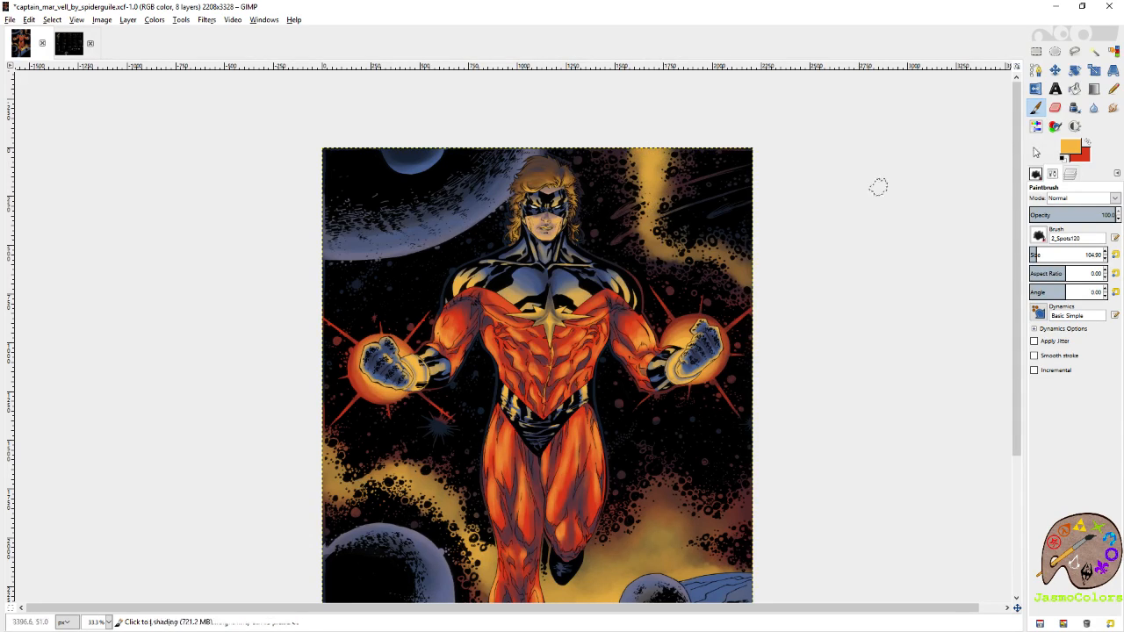
Swap to the red foreground colour and brush red haze along both edges of the upper-right nebula band.
{"action": "left_click", "coordinate": [1087, 143]}
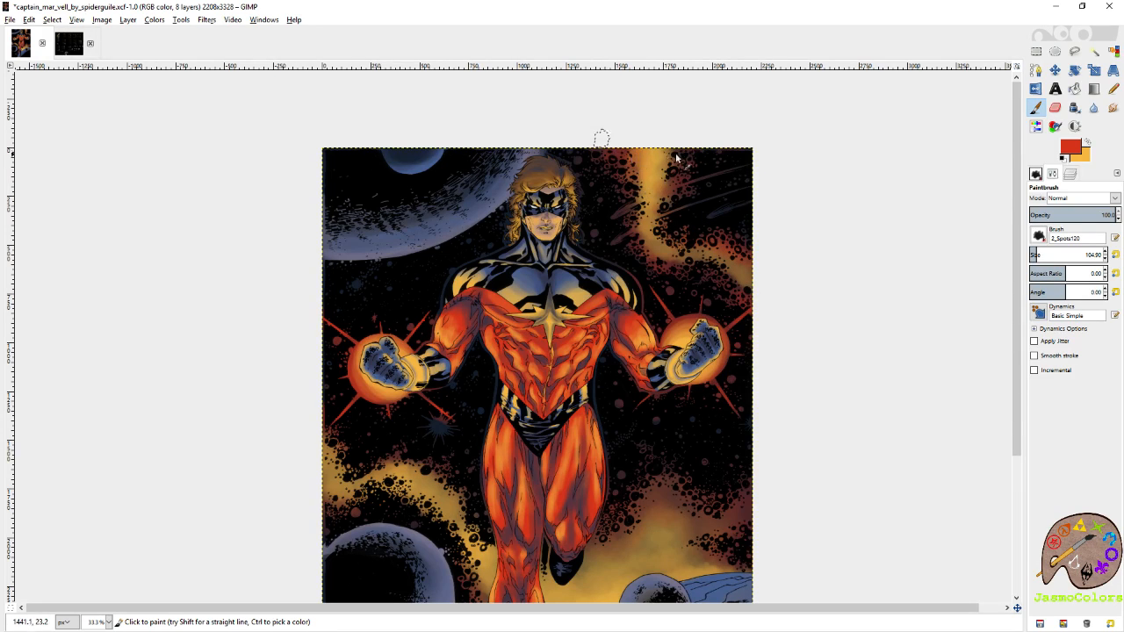
{"action": "scroll", "coordinate": [689, 259], "scroll_direction": "down", "scroll_amount": 5}
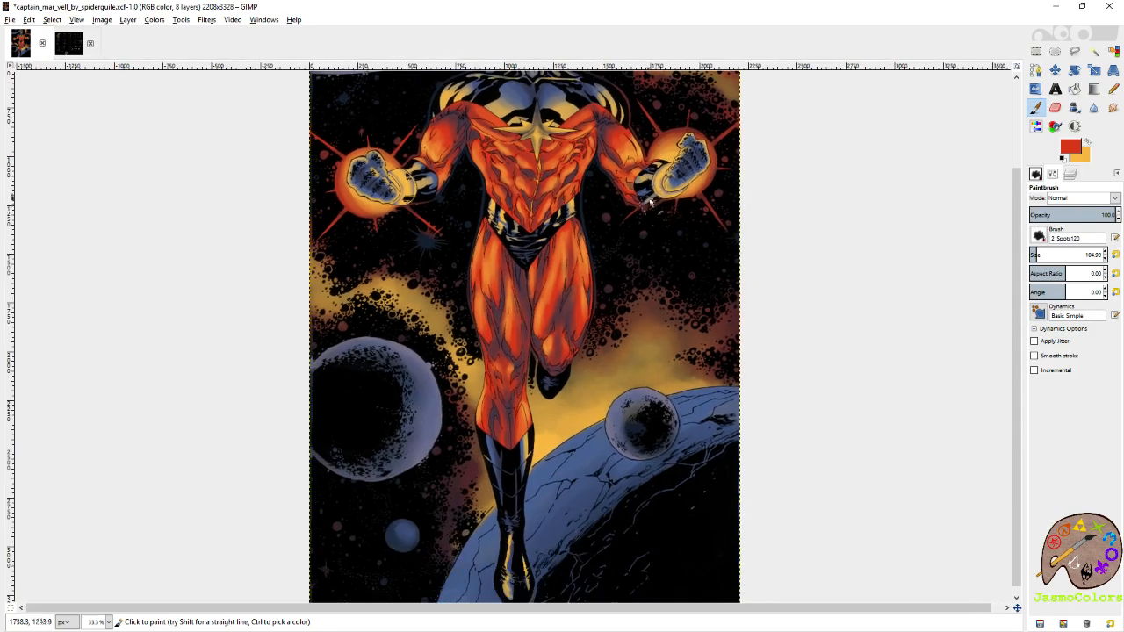
{"action": "scroll", "coordinate": [694, 272], "scroll_direction": "up", "scroll_amount": 4}
{"action": "scroll", "coordinate": [695, 275], "scroll_direction": "up", "scroll_amount": 1}
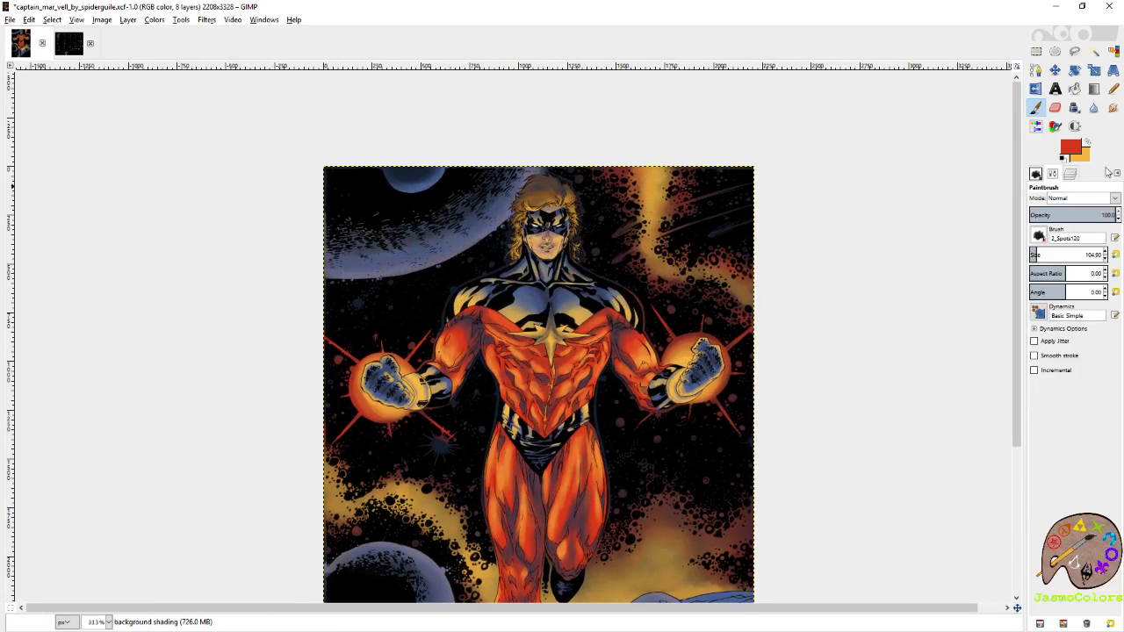
Show and activate the palette reference layer and sample the red-framed palette's blue as foreground and greyish purple as background colour.
{"action": "left_click", "coordinate": [1075, 175]}
{"action": "left_click", "coordinate": [1099, 357]}
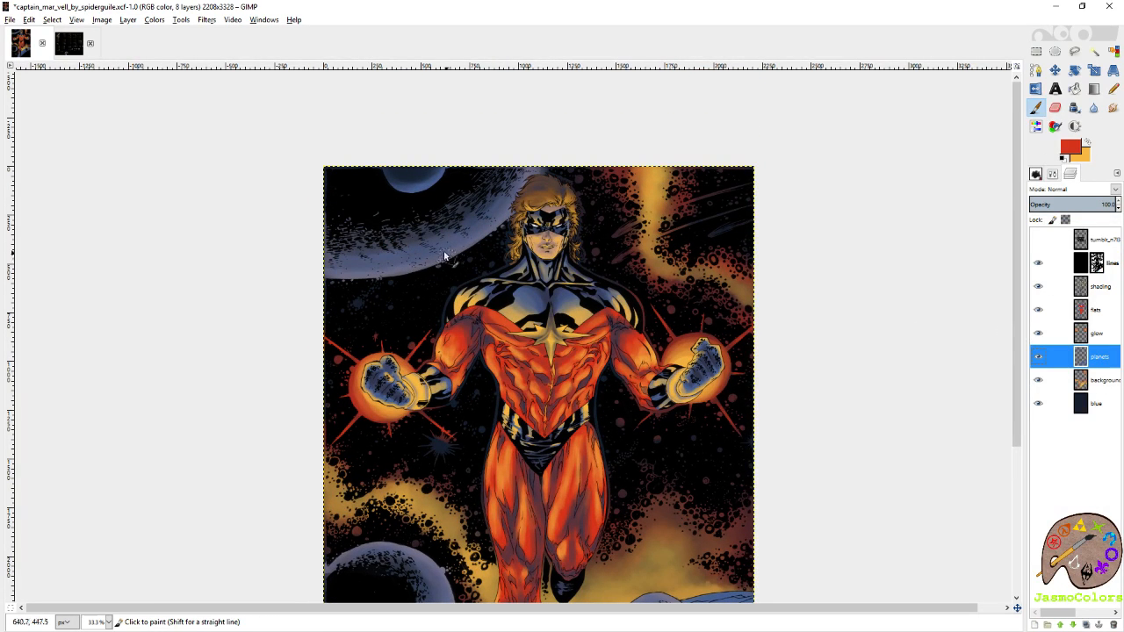
{"action": "scroll", "coordinate": [509, 233], "scroll_direction": "down", "scroll_amount": 2}
{"action": "left_click", "coordinate": [1038, 239]}
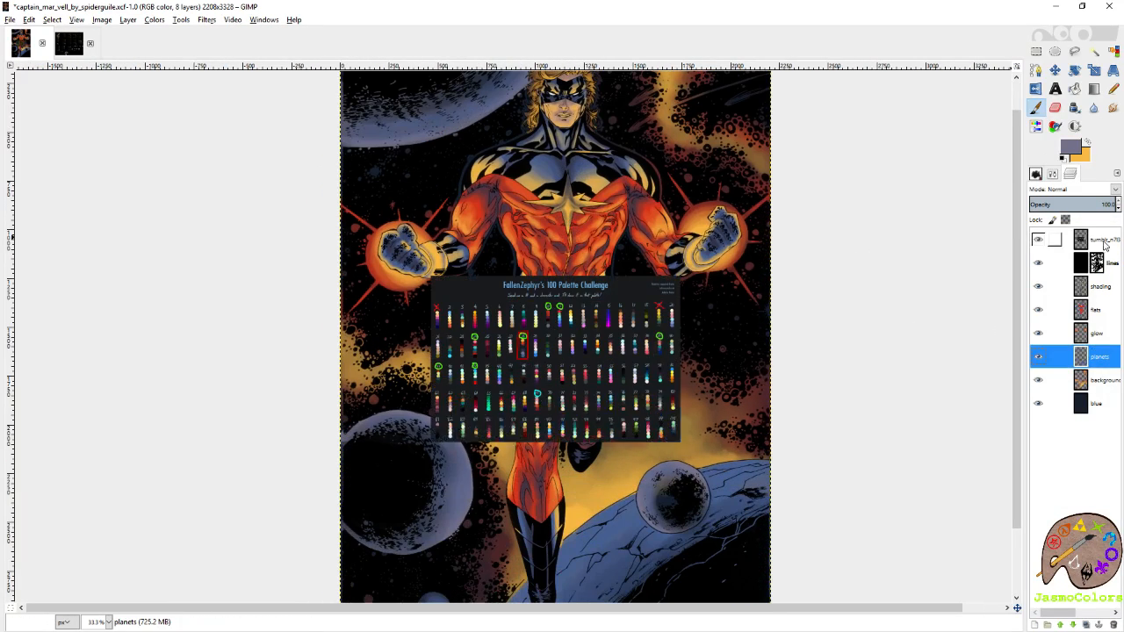
{"action": "left_click", "coordinate": [1093, 239]}
{"action": "key", "text": "r"}
{"action": "key", "text": "1"}
{"action": "key", "text": "2"}
{"action": "key", "text": "p"}
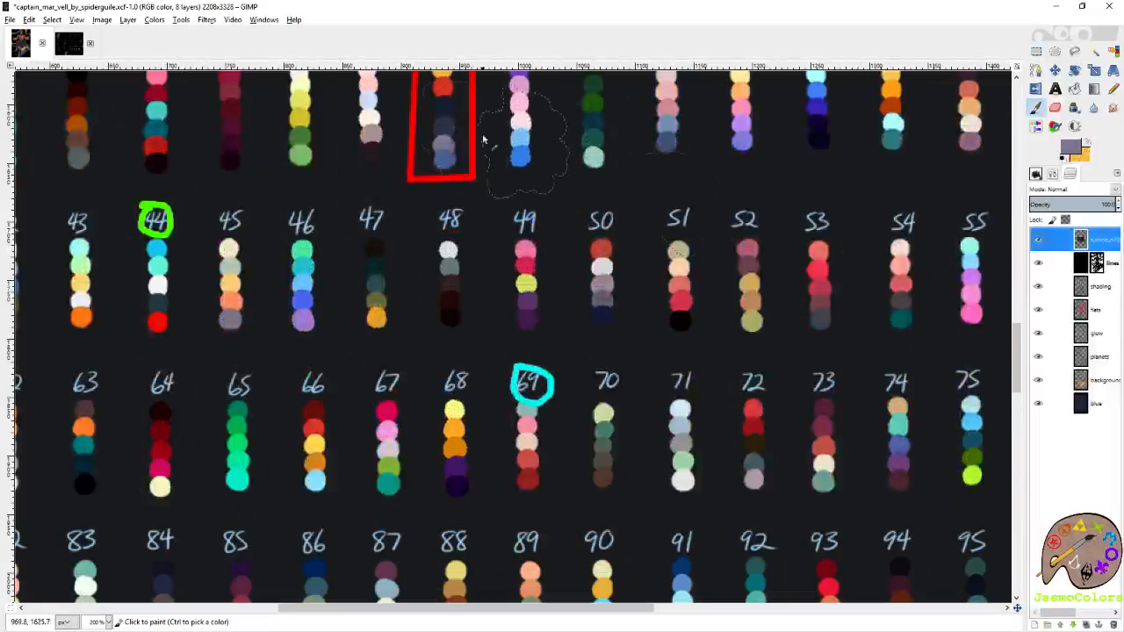
{"action": "left_click", "coordinate": [444, 160], "text": "ctrl"}
{"action": "key", "text": "shift+e"}
{"action": "left_click", "coordinate": [444, 144], "text": "ctrl"}
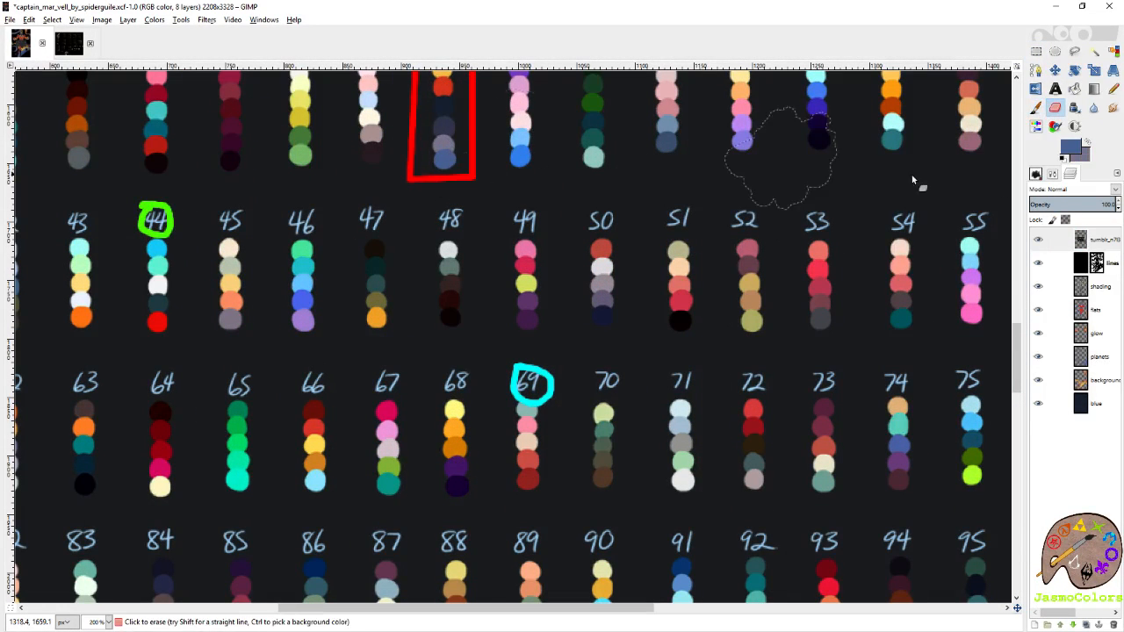
Hide the palette reference layer, reactivate the background shading layer and save the file.
{"action": "left_click", "coordinate": [1035, 174]}
{"action": "left_click", "coordinate": [1036, 174]}
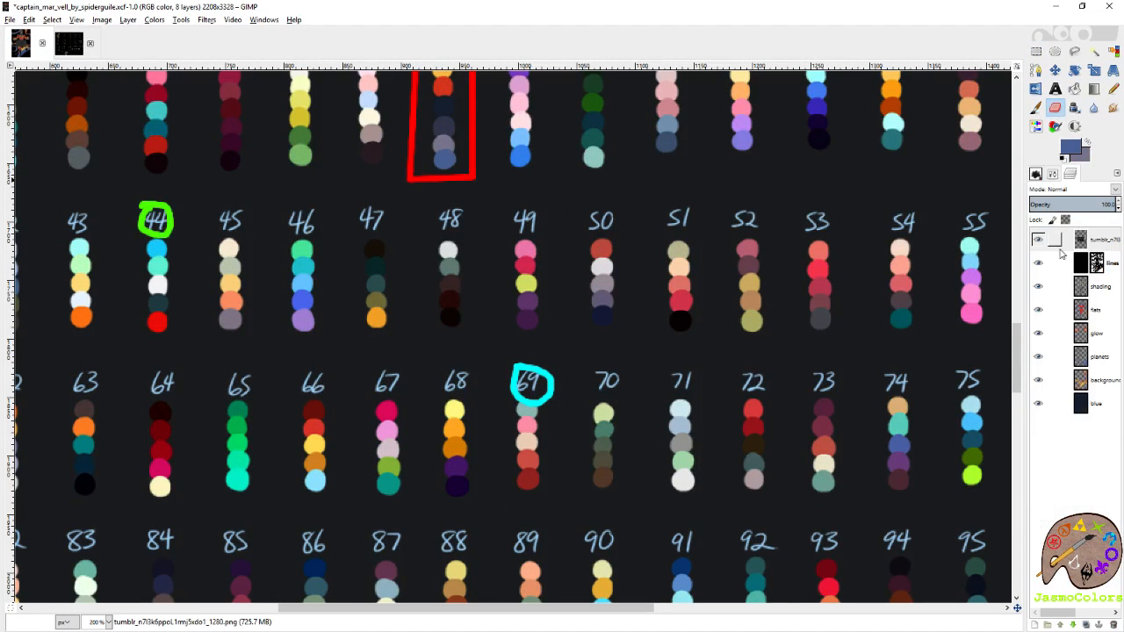
{"action": "left_click", "coordinate": [1038, 239]}
{"action": "left_click", "coordinate": [1100, 356]}
{"action": "left_click", "coordinate": [1108, 381]}
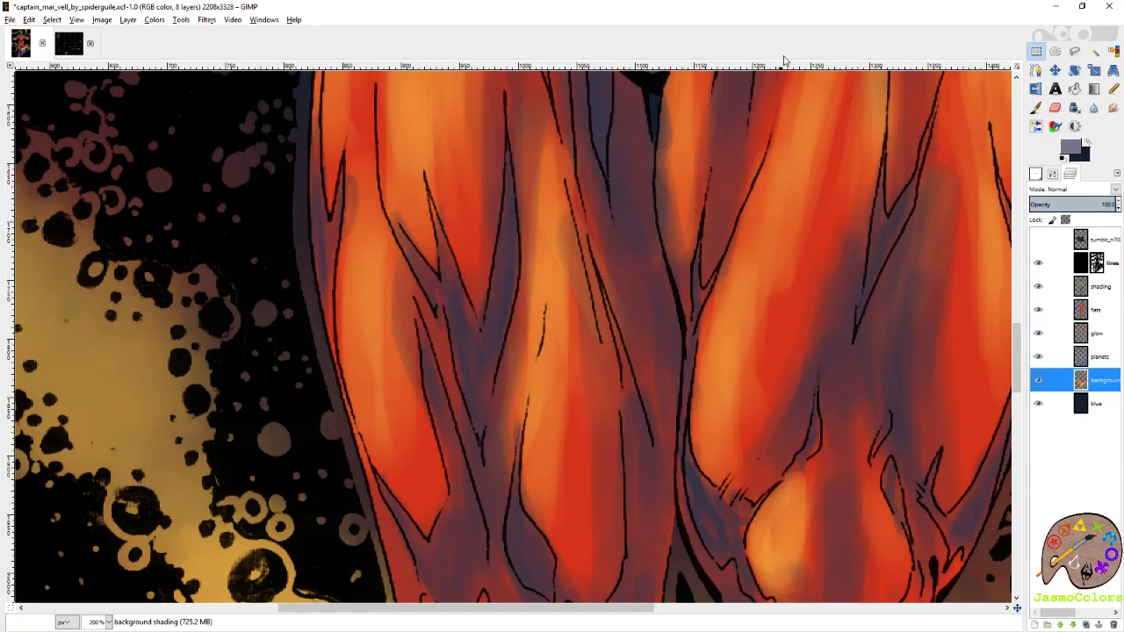
{"action": "scroll", "coordinate": [441, 162], "scroll_direction": "down", "scroll_amount": 6}
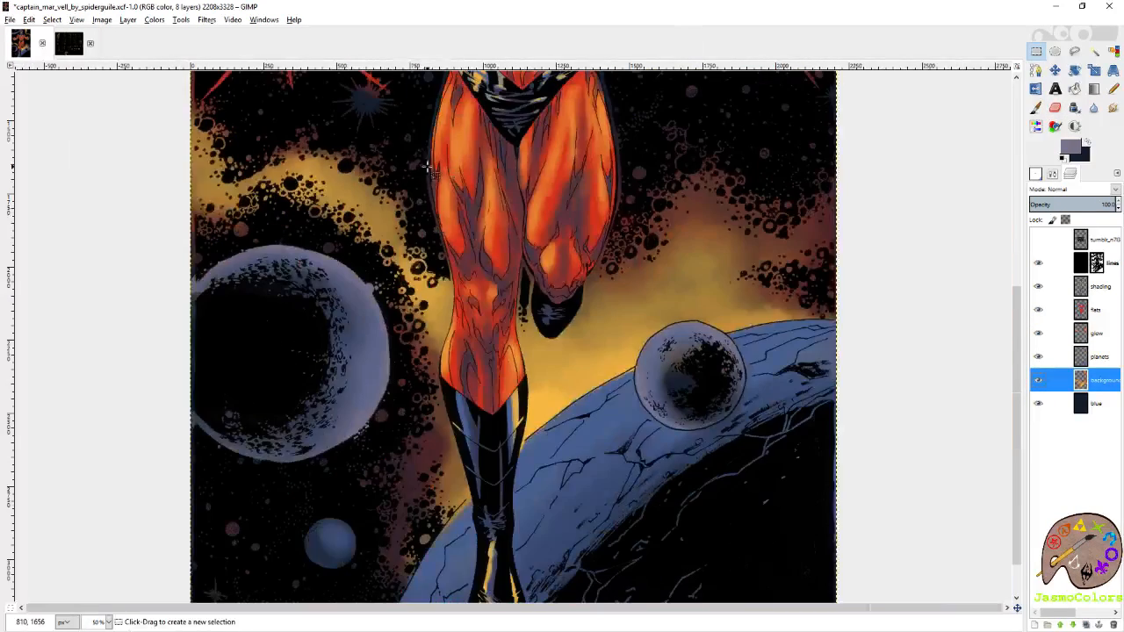
{"action": "key", "text": "ctrl+s"}
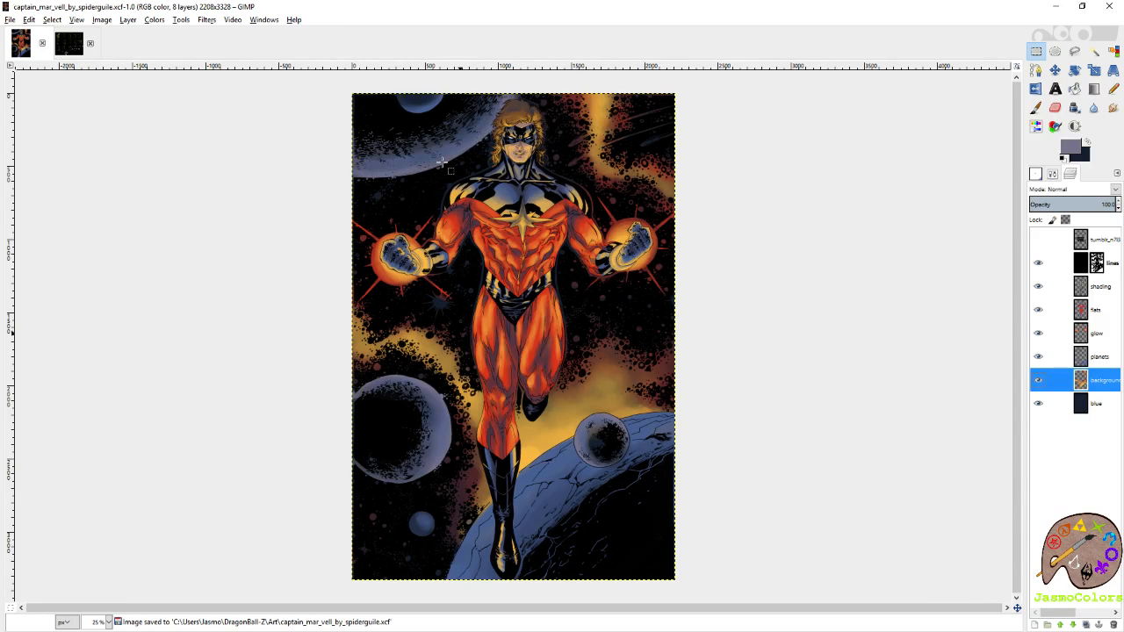
Brush blue over the comet streaks, starburst and scattered stars across the dark sky with the Paintbrush.
{"action": "scroll", "coordinate": [659, 99], "scroll_direction": "up", "scroll_amount": 1}
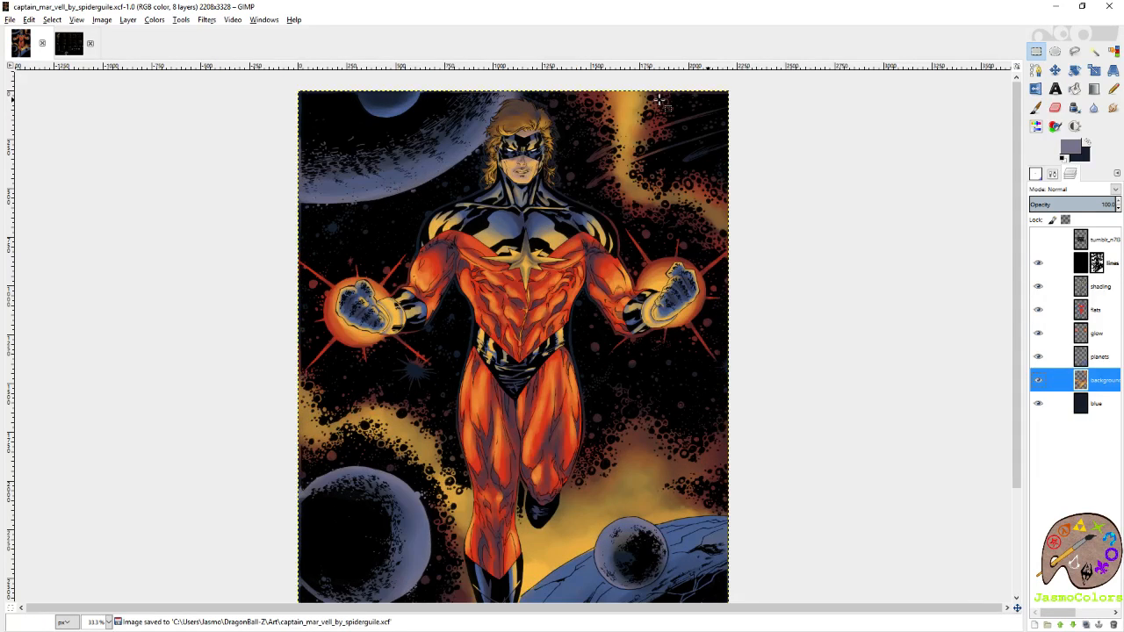
{"action": "left_click", "coordinate": [1036, 108]}
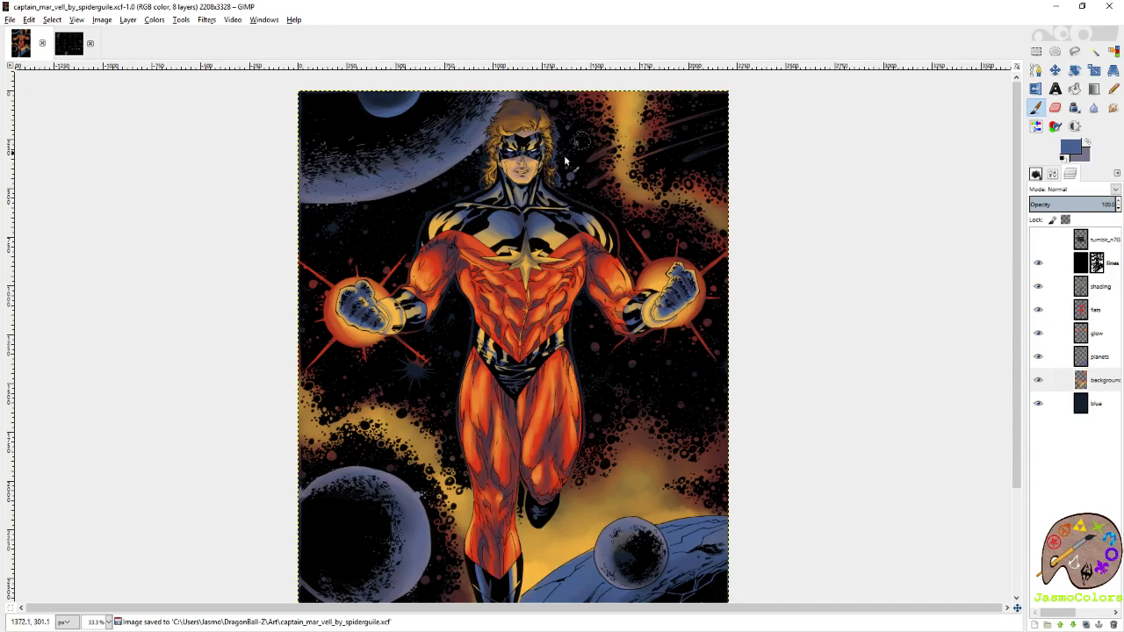
{"action": "mouse_move", "coordinate": [705, 114]}
{"action": "left_mouse_down"}
{"action": "mouse_move", "coordinate": [705, 98]}
{"action": "mouse_move", "coordinate": [677, 148]}
{"action": "left_mouse_up"}
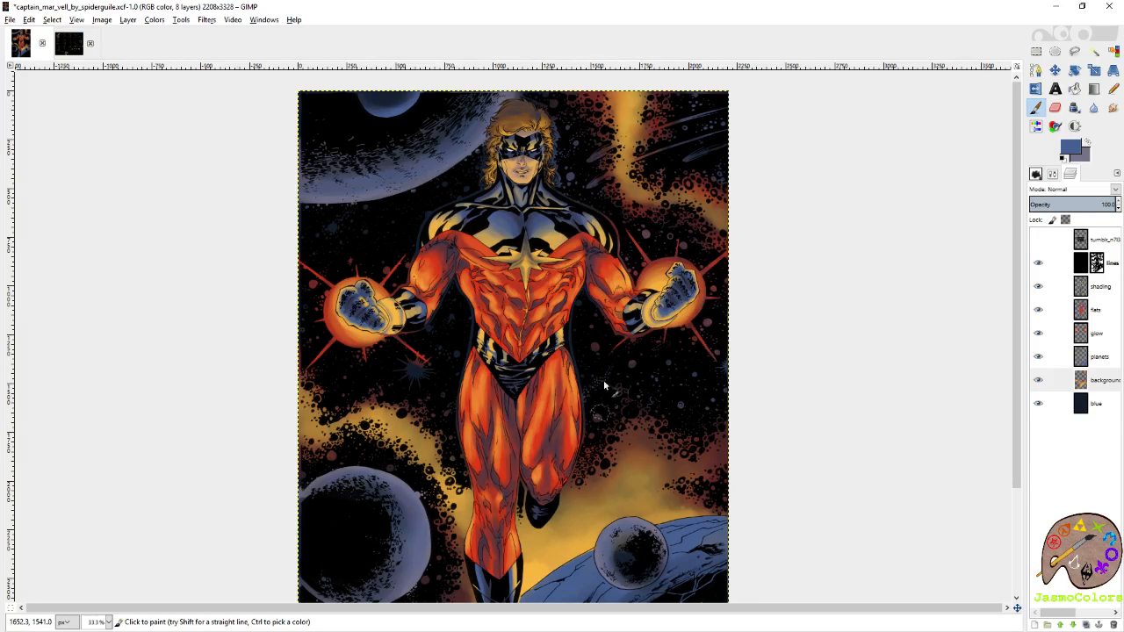
{"action": "scroll", "coordinate": [574, 391], "scroll_direction": "down", "scroll_amount": 10}
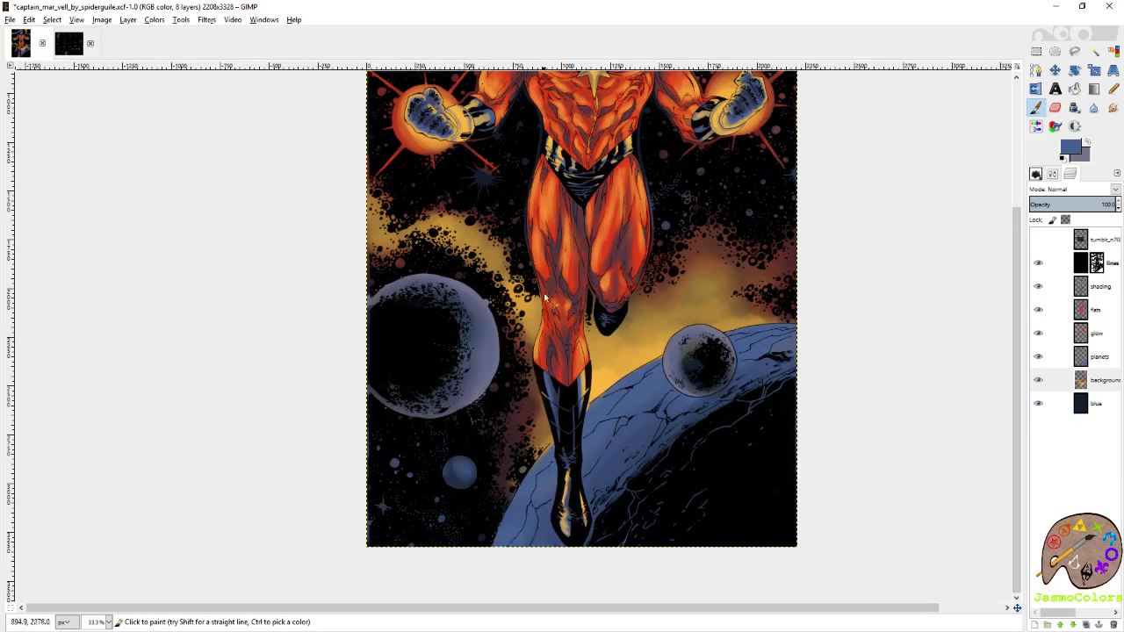
{"action": "left_click_drag", "start_coordinate": [492, 181], "coordinate": [518, 329]}
{"action": "left_click_drag", "start_coordinate": [540, 248], "coordinate": [573, 396]}
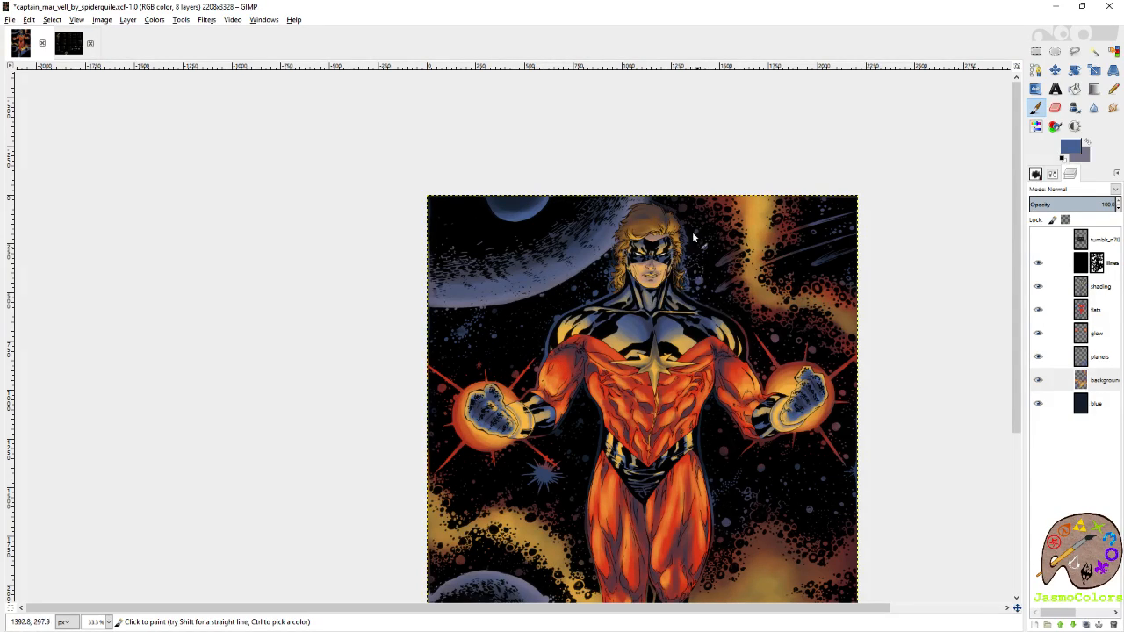
Sample golden yellow and tint individual stars in the sky beside the head and shoulders.
{"action": "left_click_drag", "start_coordinate": [691, 311], "coordinate": [617, 163]}
{"action": "left_click", "coordinate": [585, 543], "text": "ctrl"}
{"action": "left_click_drag", "start_coordinate": [705, 215], "coordinate": [712, 323]}
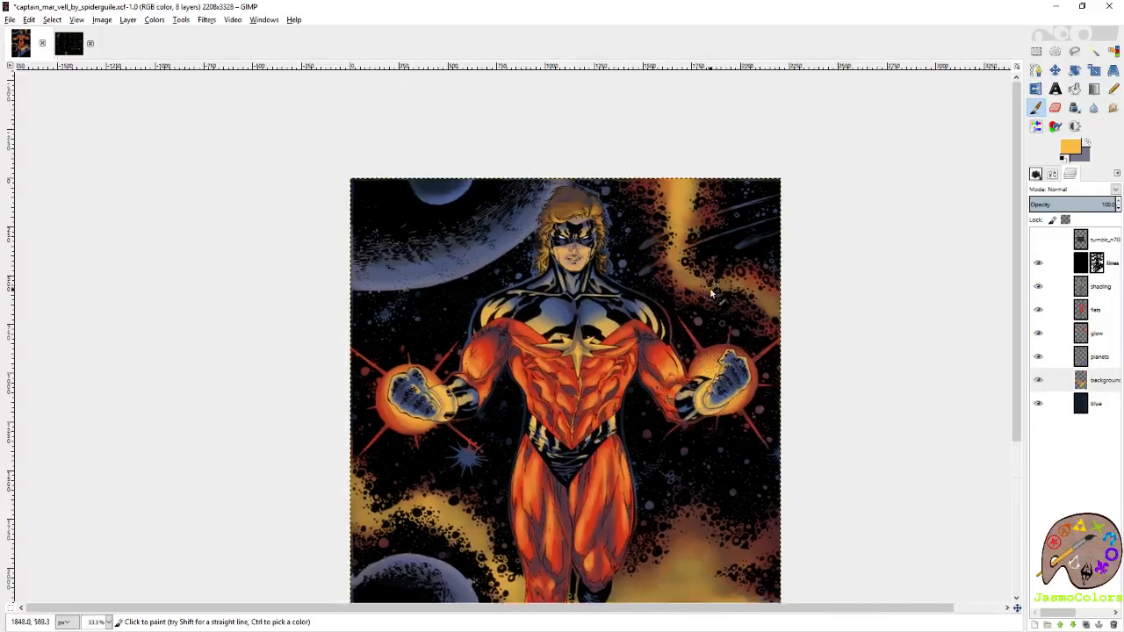
{"action": "left_click_drag", "start_coordinate": [630, 344], "coordinate": [655, 261]}
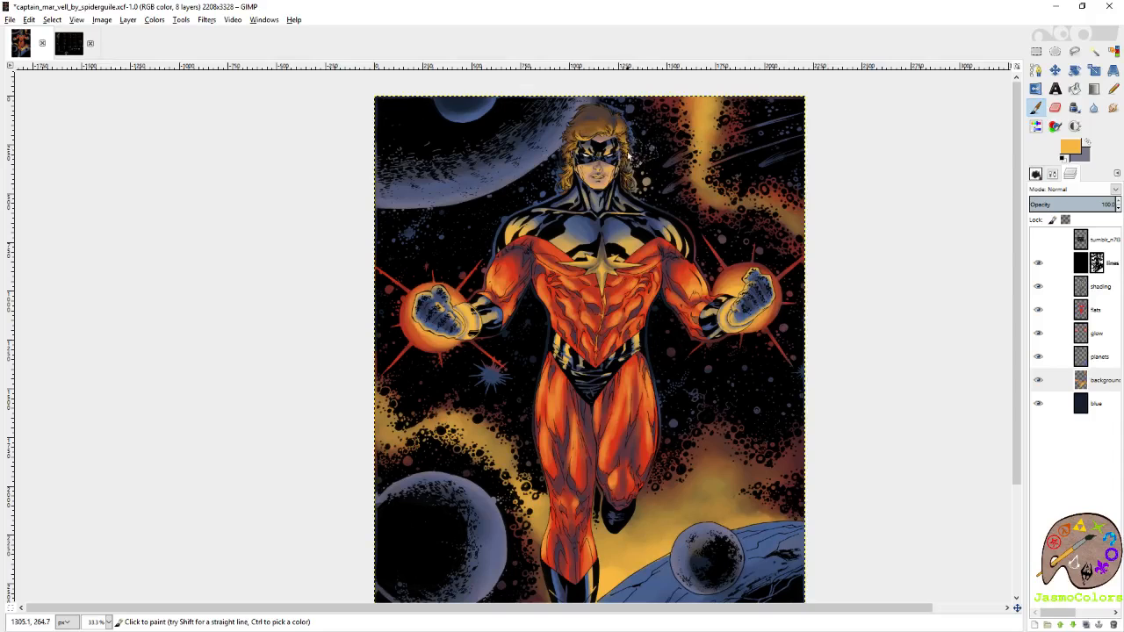
{"action": "left_click_drag", "start_coordinate": [690, 220], "coordinate": [711, 302]}
Paint golden yellow over the starburst below the left glowing fist and the small stars near the little blue planet.
{"action": "left_click_drag", "start_coordinate": [616, 297], "coordinate": [609, 148]}
{"action": "mouse_move", "coordinate": [501, 326]}
{"action": "left_mouse_down"}
{"action": "mouse_move", "coordinate": [507, 309]}
{"action": "mouse_move", "coordinate": [514, 320]}
{"action": "left_mouse_up"}
{"action": "key", "text": "ctrl+z"}
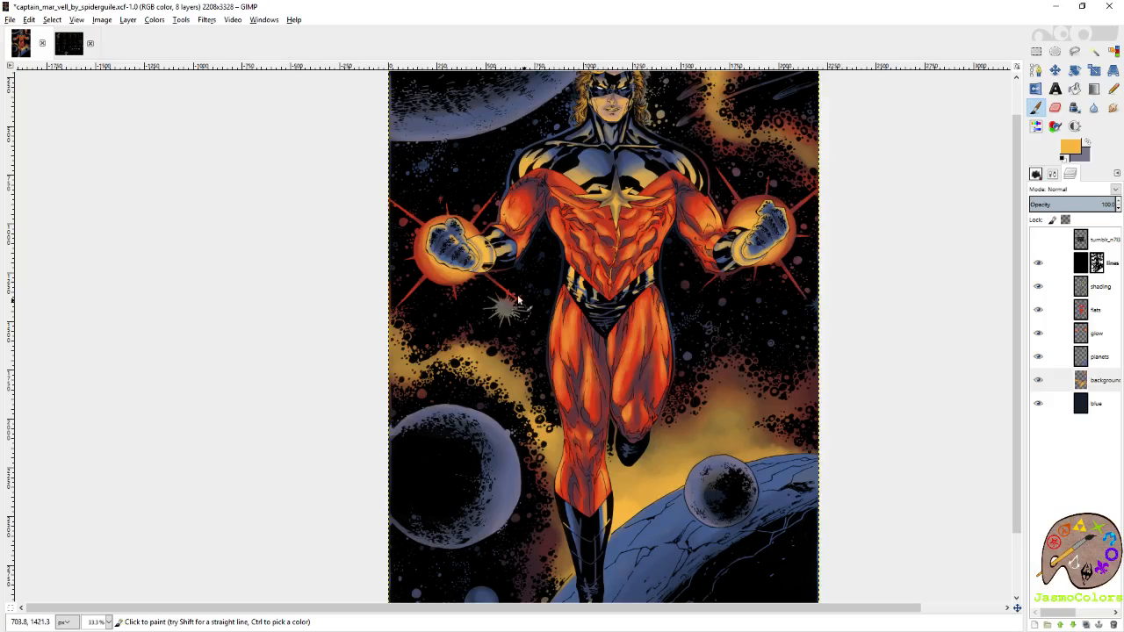
{"action": "scroll", "coordinate": [703, 349], "scroll_direction": "down", "scroll_amount": 5}
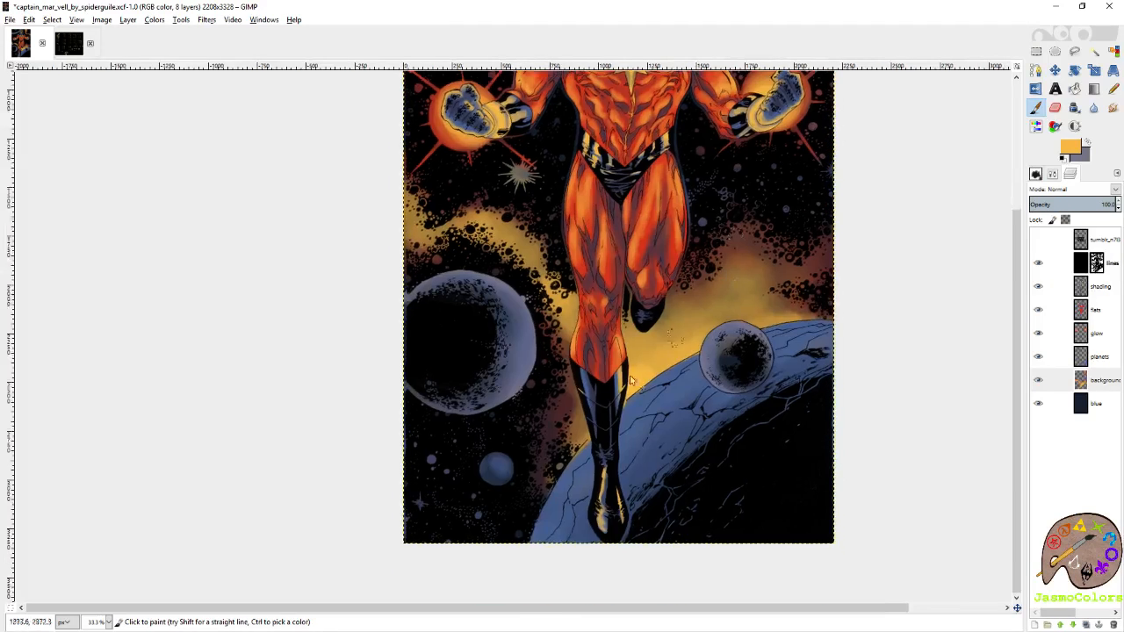
{"action": "left_click", "coordinate": [419, 506]}
{"action": "scroll", "coordinate": [508, 424], "scroll_direction": "up", "scroll_amount": 3}
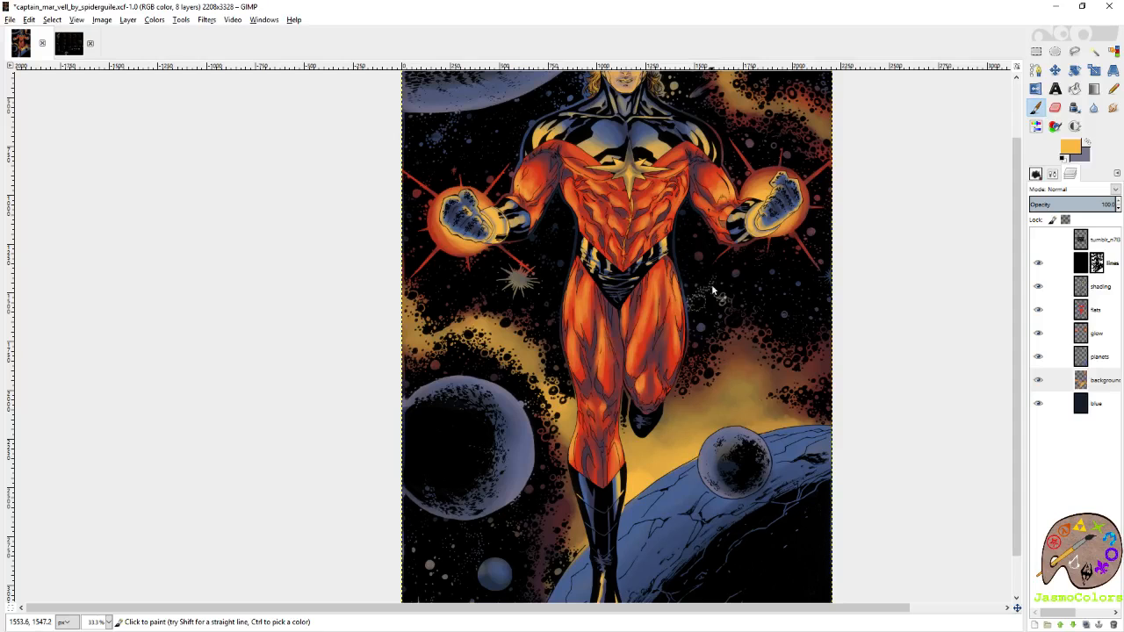
Sample the fist ray's red, tint the starburst below the left glowing fist and the stars beside the right hip, and save.
{"action": "scroll", "coordinate": [799, 314], "scroll_direction": "up", "scroll_amount": 1}
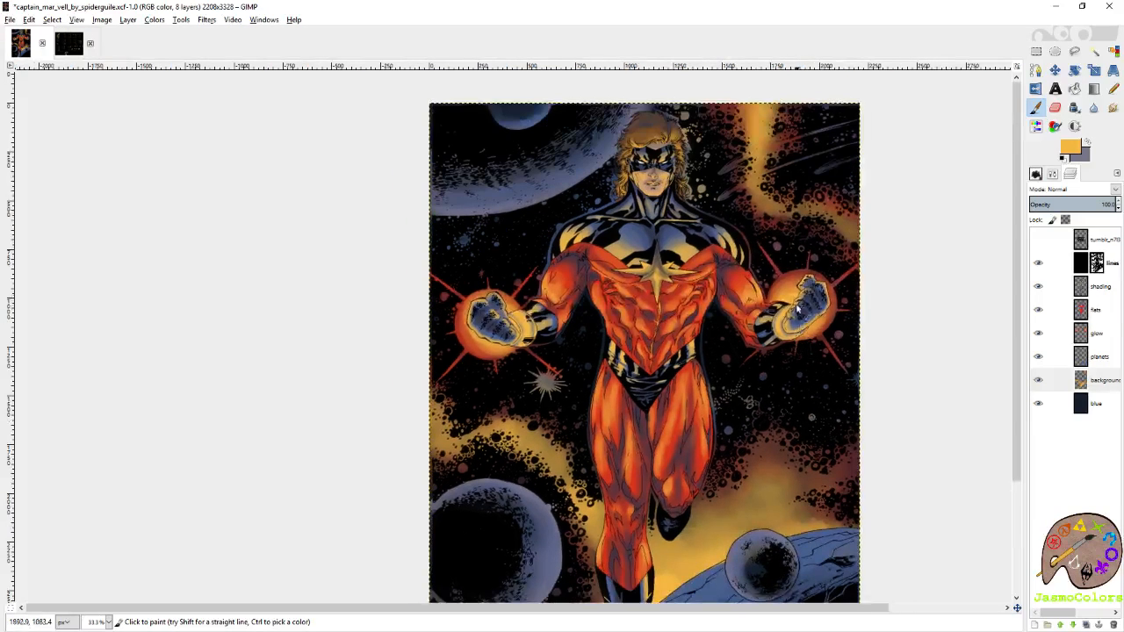
{"action": "scroll", "coordinate": [761, 312], "scroll_direction": "down", "scroll_amount": 5}
{"action": "scroll", "coordinate": [760, 312], "scroll_direction": "right", "scroll_amount": 2}
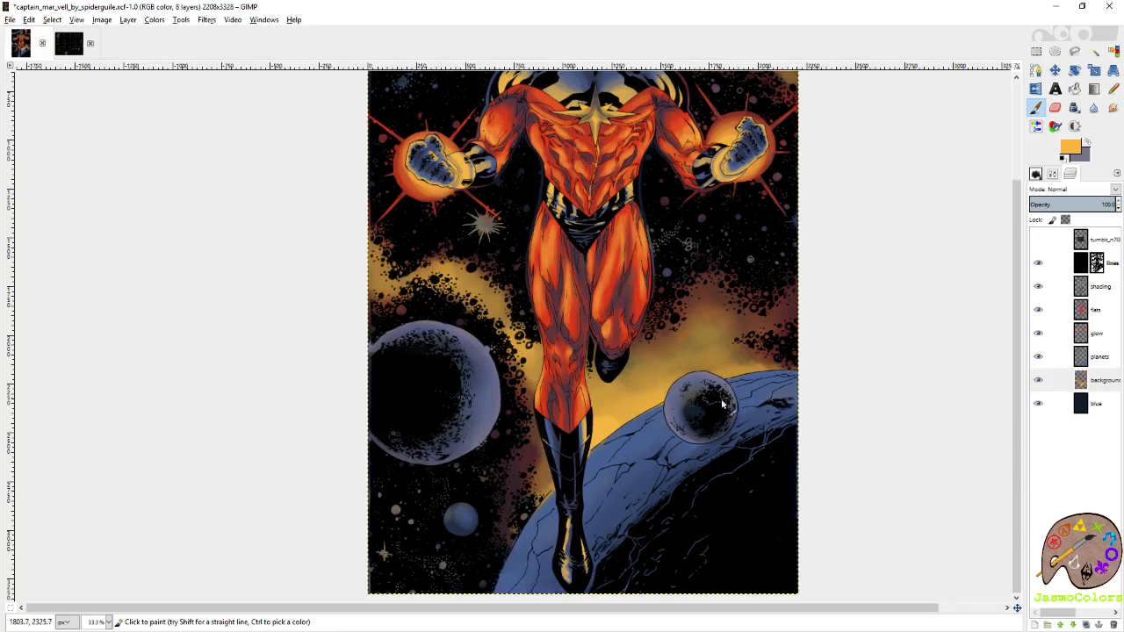
{"action": "scroll", "coordinate": [731, 303], "scroll_direction": "up", "scroll_amount": 5}
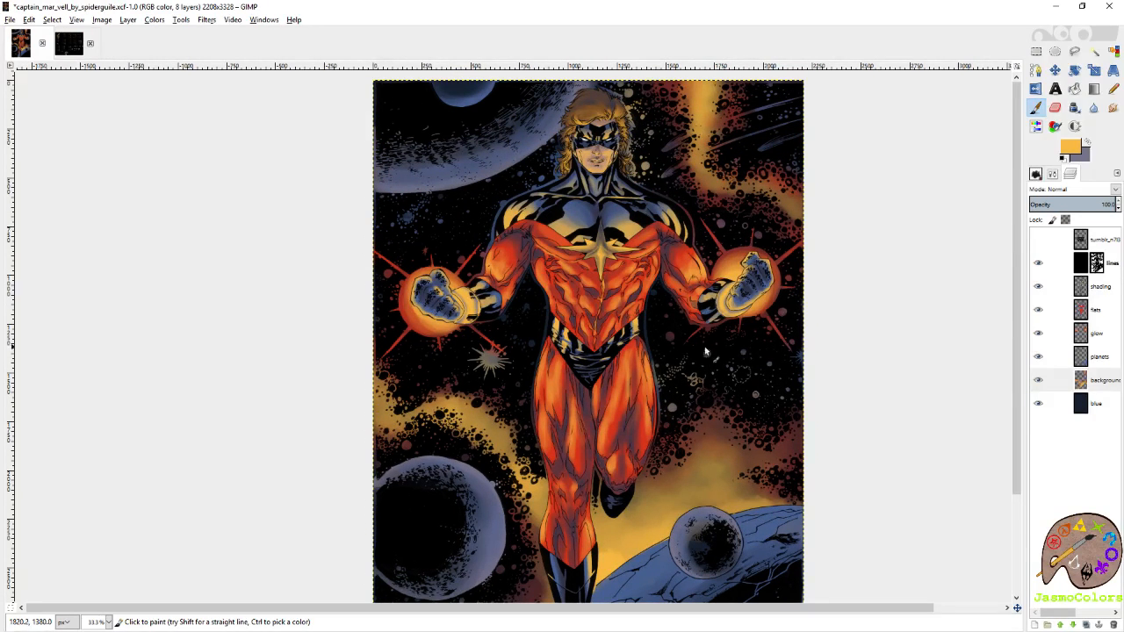
{"action": "key", "text": "ctrl"}
{"action": "left_click", "coordinate": [724, 227], "text": "ctrl"}
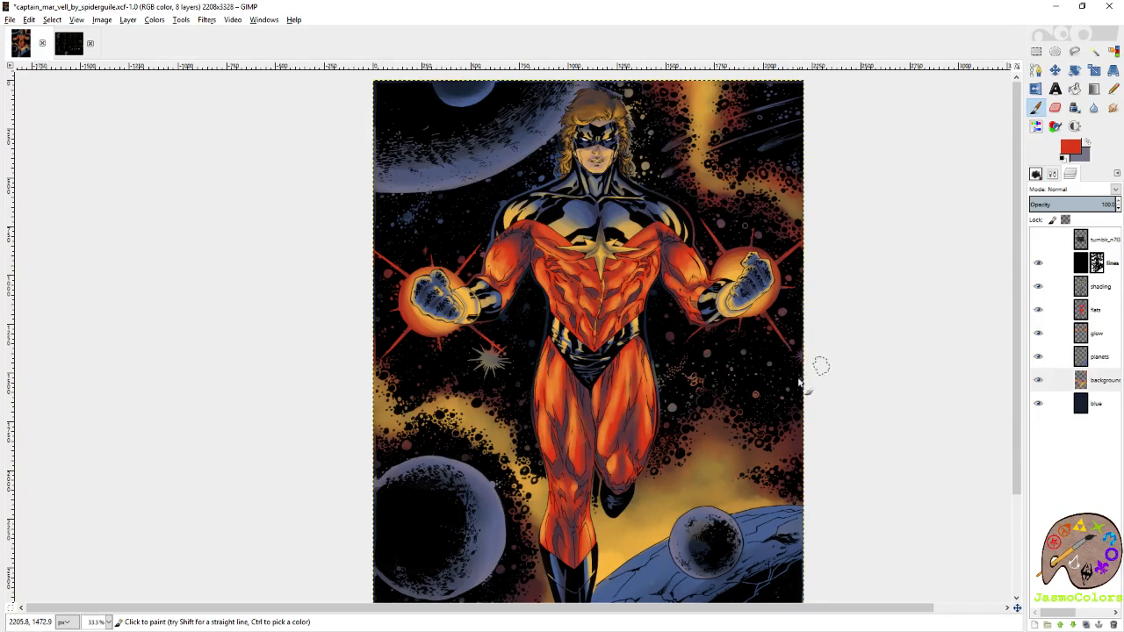
{"action": "mouse_move", "coordinate": [507, 382]}
{"action": "left_mouse_down"}
{"action": "mouse_move", "coordinate": [469, 362]}
{"action": "mouse_move", "coordinate": [484, 369]}
{"action": "left_mouse_up"}
{"action": "key", "text": "ctrl+s"}
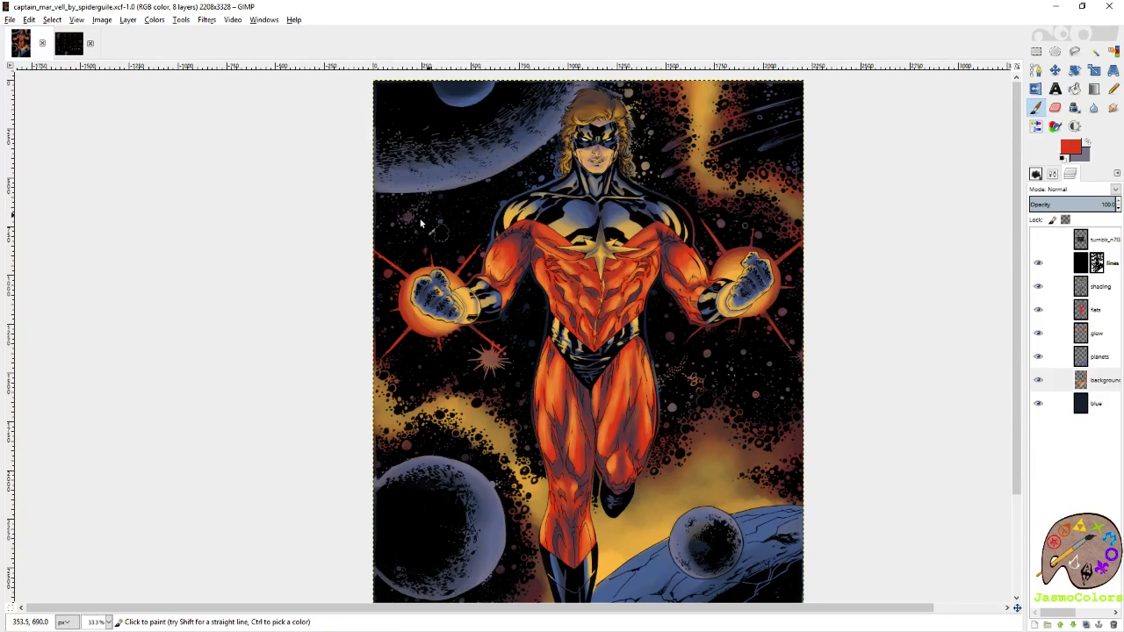
Tint the small stars below the large upper-left planet red and save the file.
{"action": "left_click", "coordinate": [390, 204]}
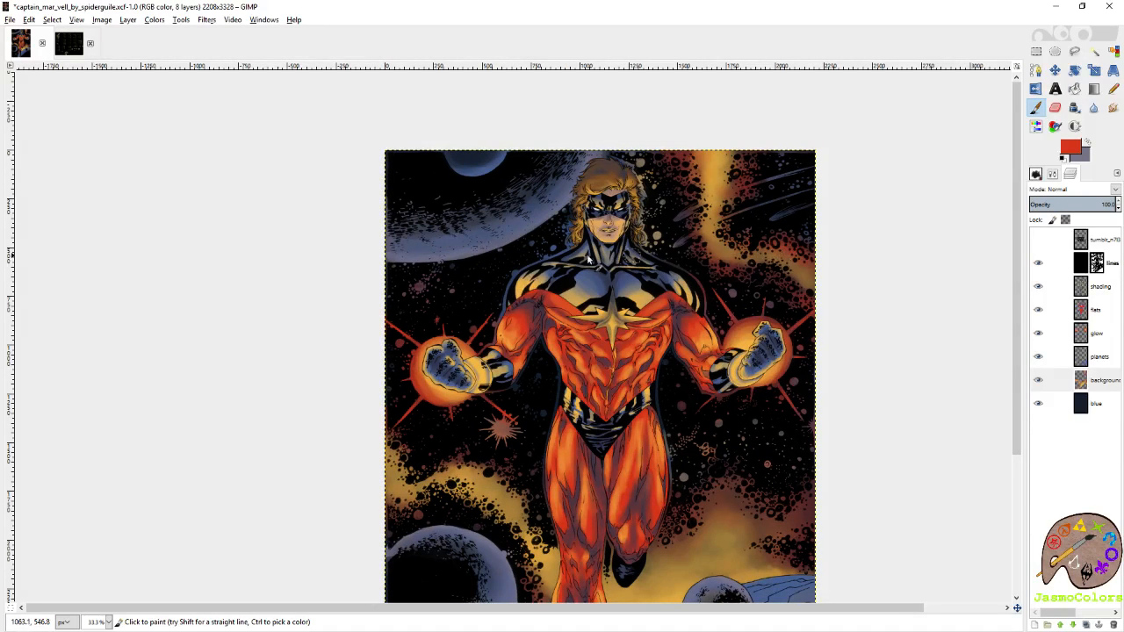
{"action": "scroll", "coordinate": [586, 262], "scroll_direction": "down", "scroll_amount": 5}
{"action": "key", "text": "ctrl+s"}
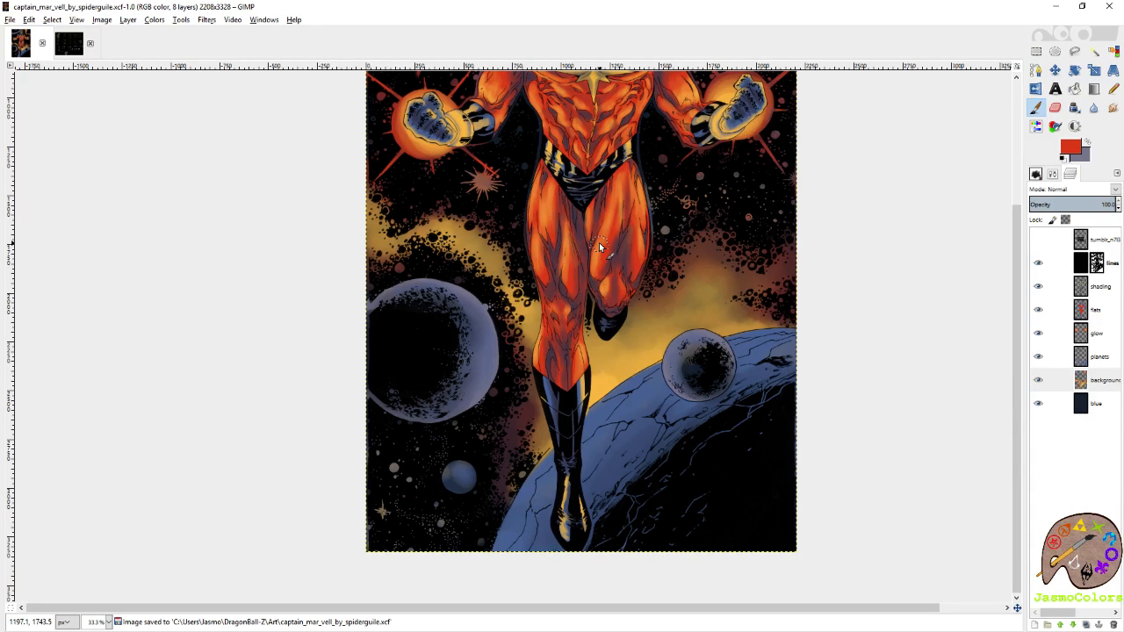
{"action": "scroll", "coordinate": [606, 174], "scroll_direction": "up", "scroll_amount": 1}
{"action": "key", "text": "ctrl+s"}
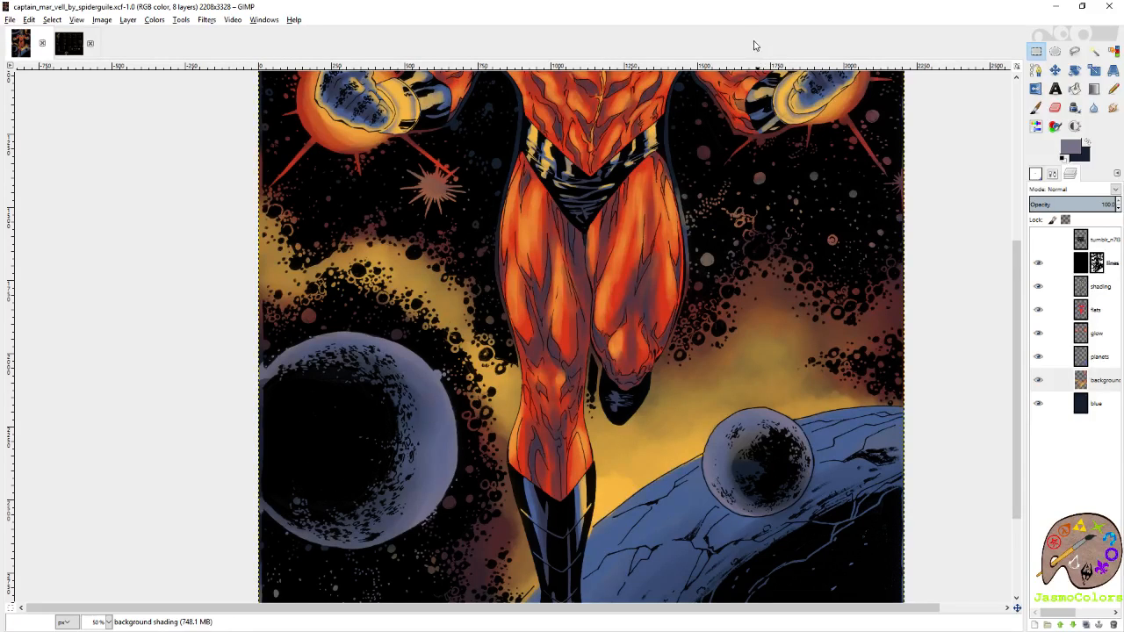
Brush red along the outline of the right arm, sample golden yellow and paint it along the right side of the waist.
{"action": "scroll", "coordinate": [755, 256], "scroll_direction": "up", "scroll_amount": 3}
{"action": "scroll", "coordinate": [664, 307], "scroll_direction": "down", "scroll_amount": 1}
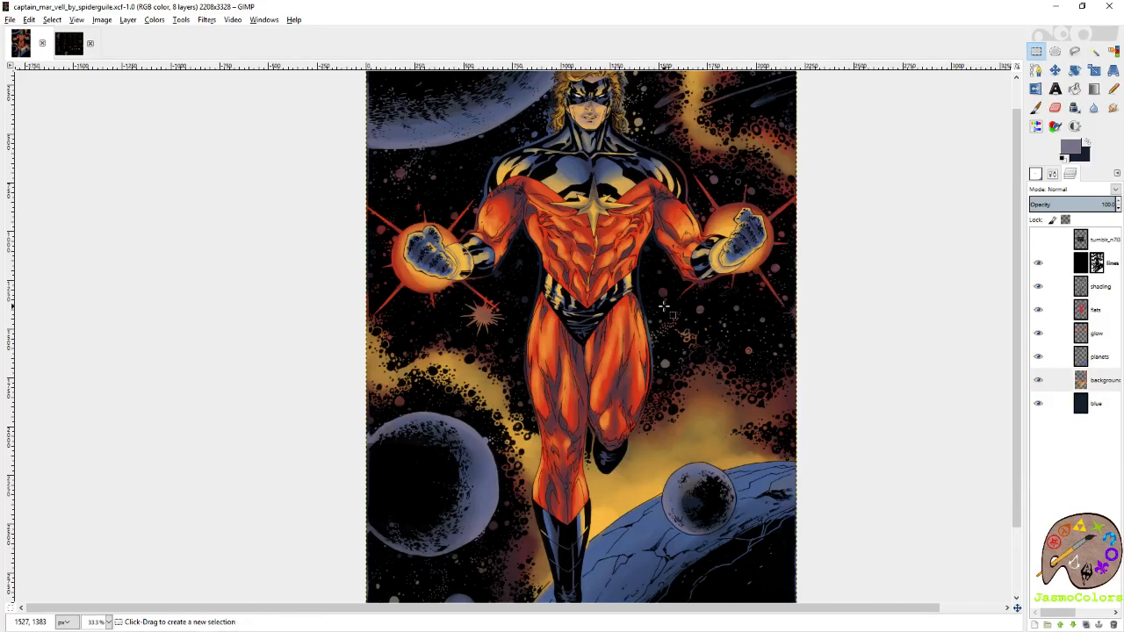
{"action": "scroll", "coordinate": [663, 307], "scroll_direction": "up", "scroll_amount": 1}
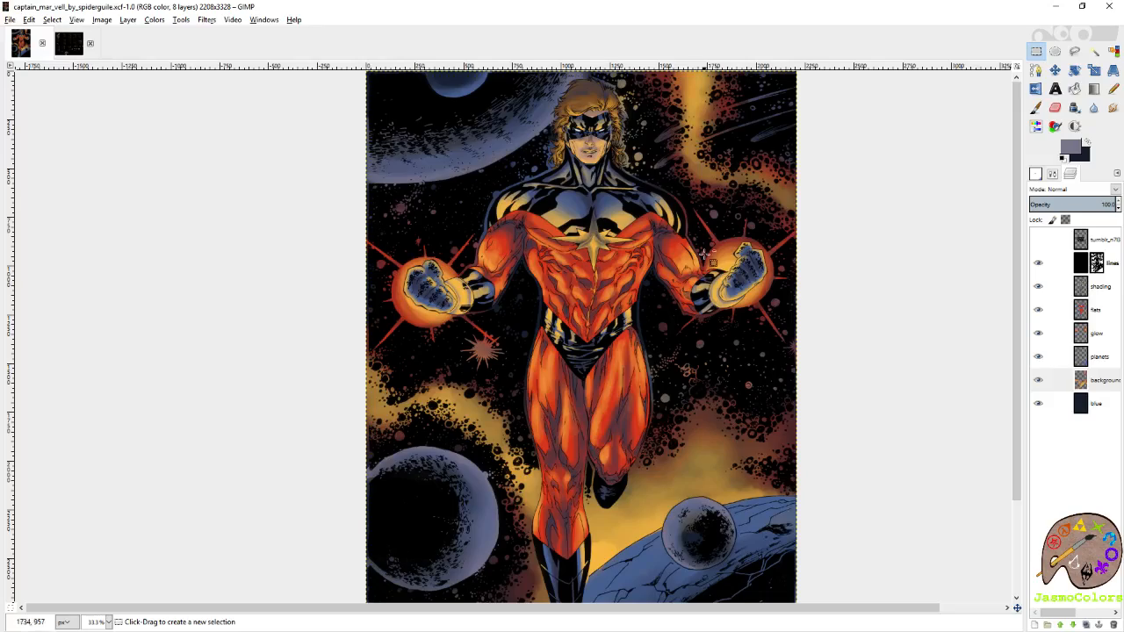
{"action": "scroll", "coordinate": [703, 263], "scroll_direction": "up", "scroll_amount": 2}
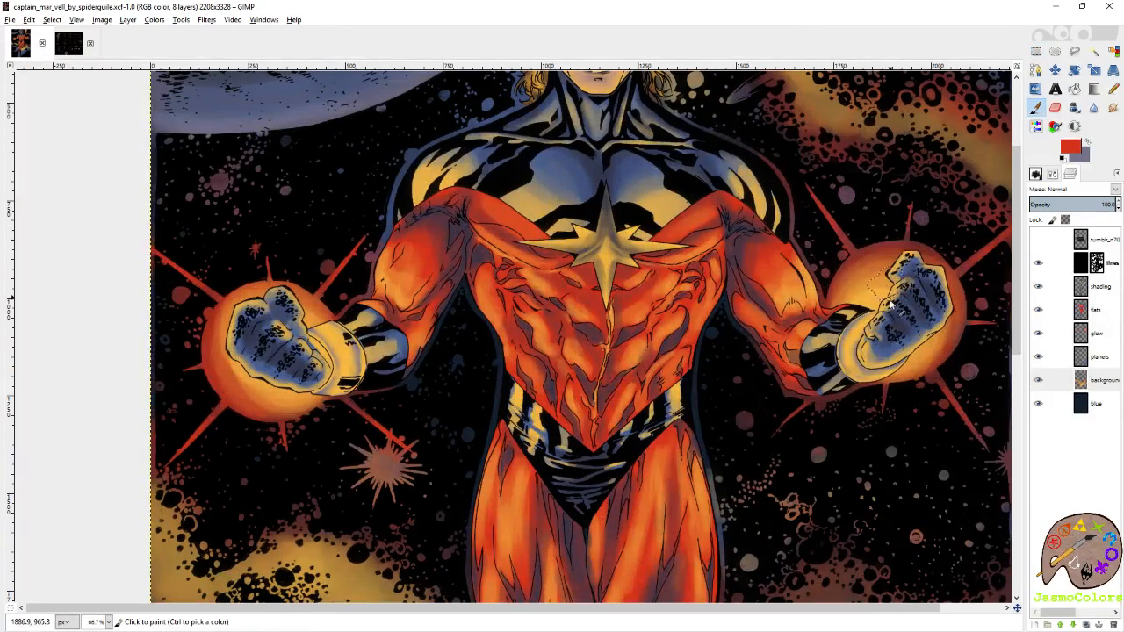
{"action": "left_click_drag", "start_coordinate": [920, 395], "coordinate": [873, 307]}
{"action": "left_click_drag", "start_coordinate": [869, 415], "coordinate": [821, 216]}
{"action": "left_click", "coordinate": [572, 573], "text": "ctrl"}
{"action": "left_click_drag", "start_coordinate": [627, 564], "coordinate": [681, 442]}
{"action": "scroll", "coordinate": [718, 377], "scroll_direction": "up", "scroll_amount": 6}
{"action": "scroll", "coordinate": [718, 377], "scroll_direction": "left", "scroll_amount": 1}
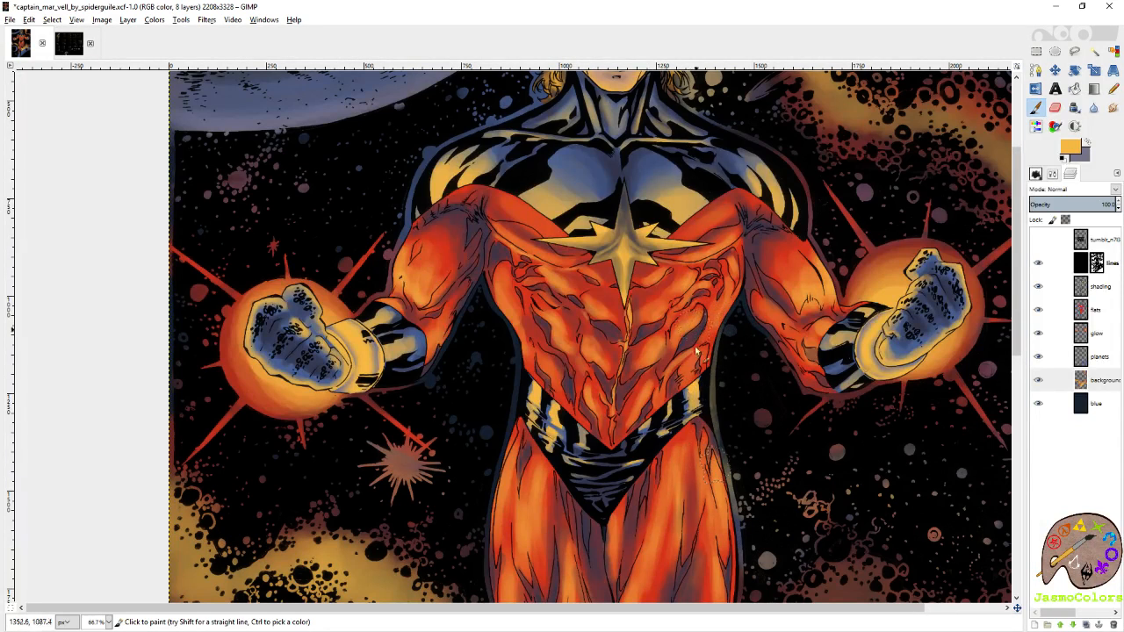
Switch to the Circle (19) brush at size 21 and paint a golden yellow rim along the waist, right thigh and knee.
{"action": "scroll", "coordinate": [738, 275], "scroll_direction": "down", "scroll_amount": 3}
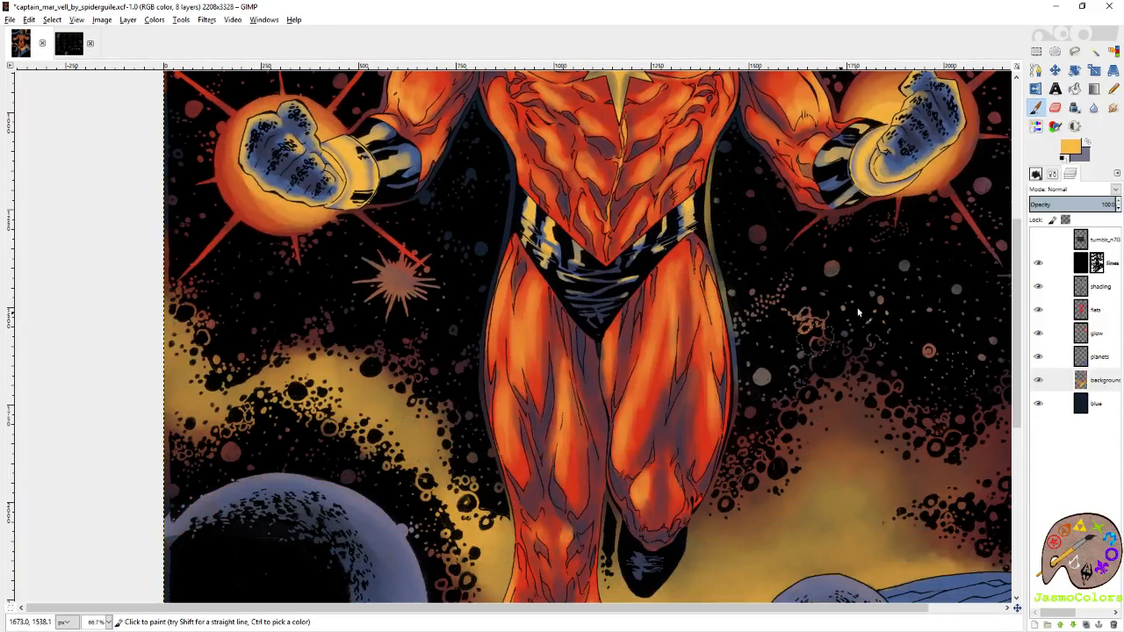
{"action": "left_click", "coordinate": [1036, 174]}
{"action": "scroll", "coordinate": [1115, 272], "scroll_direction": "down", "scroll_amount": 10}
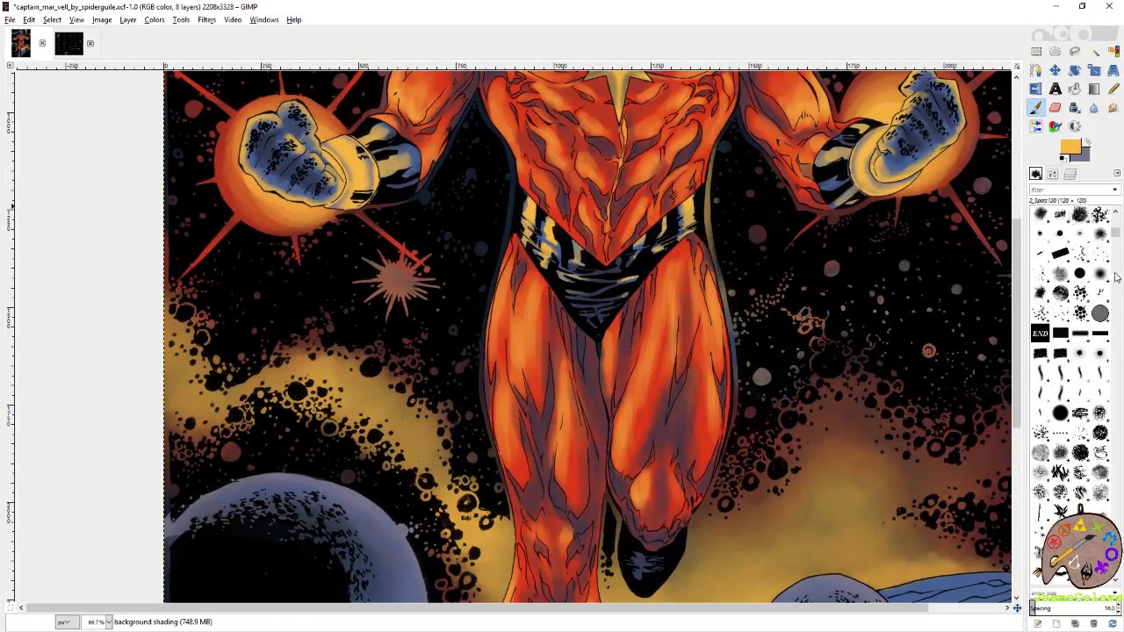
{"action": "scroll", "coordinate": [1116, 307], "scroll_direction": "down", "scroll_amount": 5}
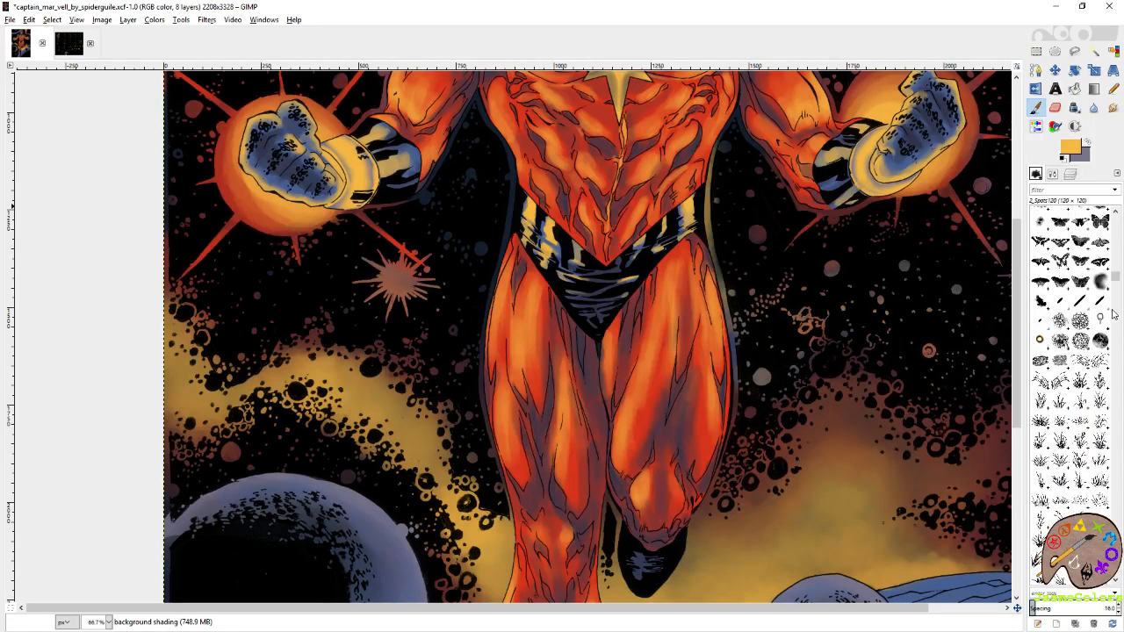
{"action": "left_click", "coordinate": [1037, 341]}
{"action": "left_click", "coordinate": [1055, 176]}
{"action": "left_click", "coordinate": [1114, 256]}
{"action": "left_click_drag", "start_coordinate": [708, 223], "coordinate": [725, 303]}
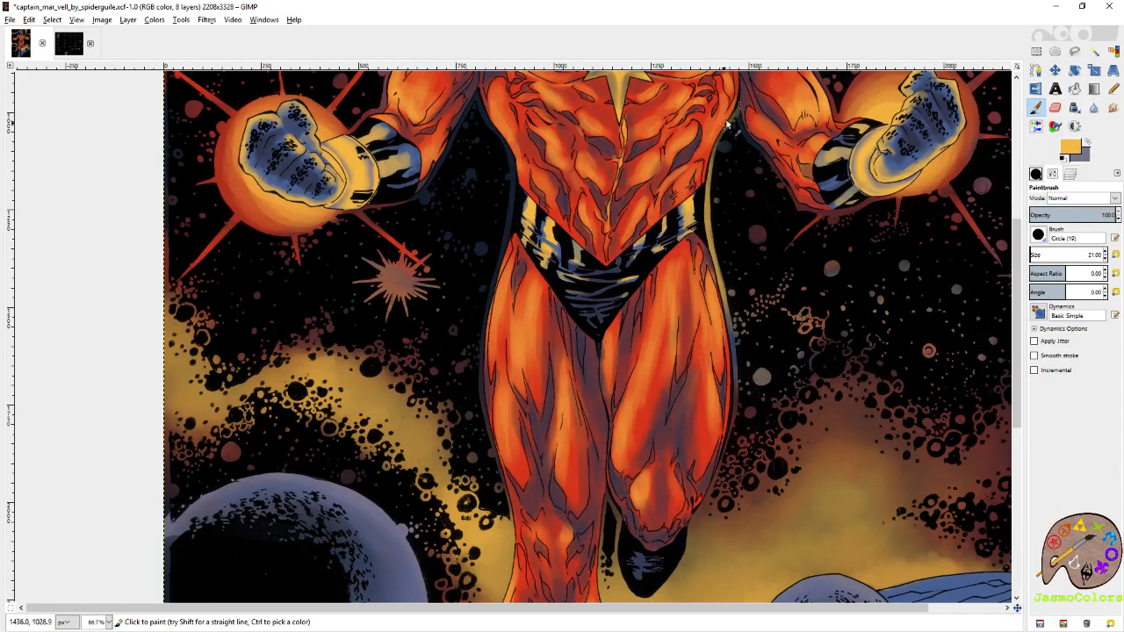
{"action": "mouse_move", "coordinate": [727, 313]}
{"action": "left_mouse_down"}
{"action": "mouse_move", "coordinate": [737, 427]}
{"action": "mouse_move", "coordinate": [720, 469]}
{"action": "left_mouse_up"}
{"action": "mouse_move", "coordinate": [736, 394]}
{"action": "left_mouse_down"}
{"action": "mouse_move", "coordinate": [779, 269]}
{"action": "mouse_move", "coordinate": [781, 218]}
{"action": "mouse_move", "coordinate": [745, 329]}
{"action": "mouse_move", "coordinate": [757, 326]}
{"action": "mouse_move", "coordinate": [733, 344]}
{"action": "left_mouse_up"}
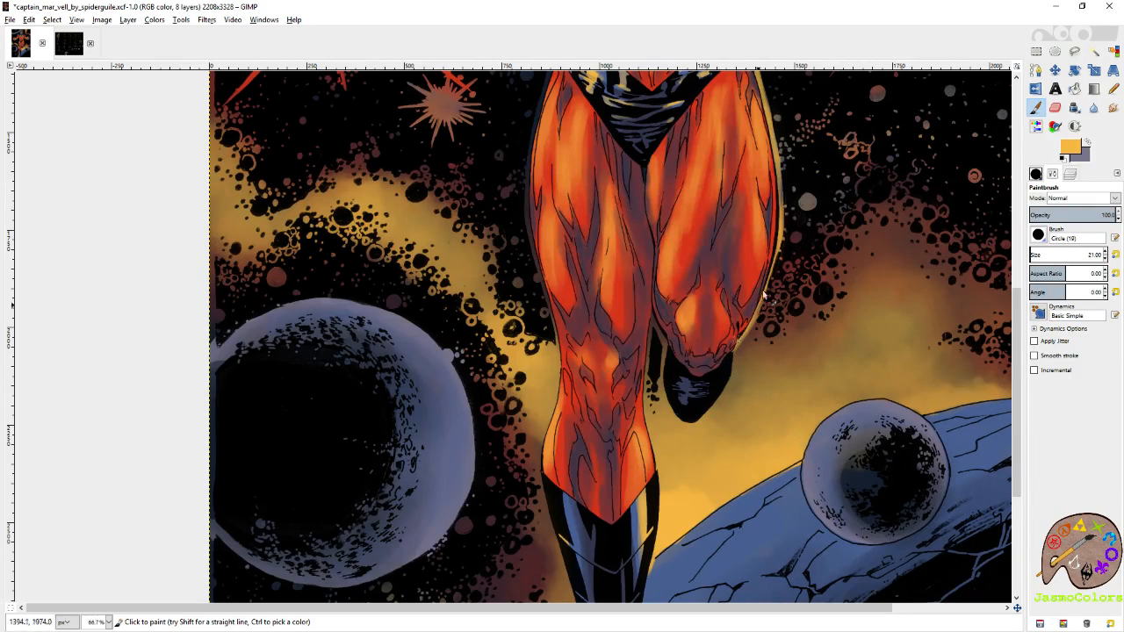
Extend the rim light up the right arm and over the right shoulder in golden yellow and red, and save the file.
{"action": "scroll", "coordinate": [756, 307], "scroll_direction": "up", "scroll_amount": 5}
{"action": "scroll", "coordinate": [776, 403], "scroll_direction": "up", "scroll_amount": 2}
{"action": "scroll", "coordinate": [776, 403], "scroll_direction": "right", "scroll_amount": 1}
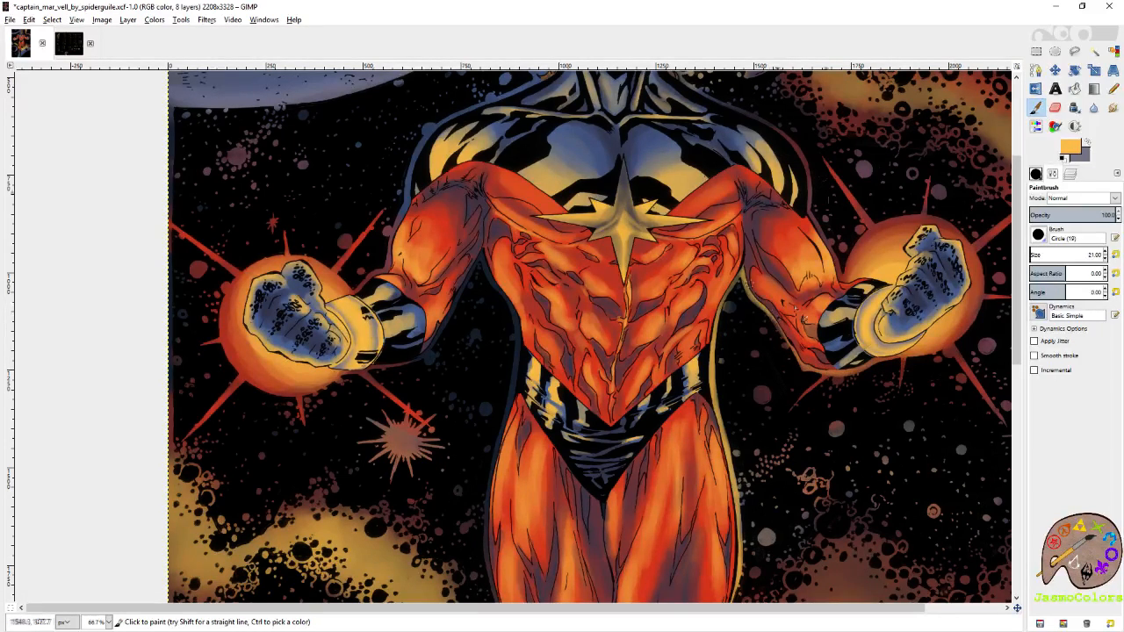
{"action": "scroll", "coordinate": [777, 324], "scroll_direction": "up", "scroll_amount": 2}
{"action": "scroll", "coordinate": [777, 325], "scroll_direction": "right", "scroll_amount": 1}
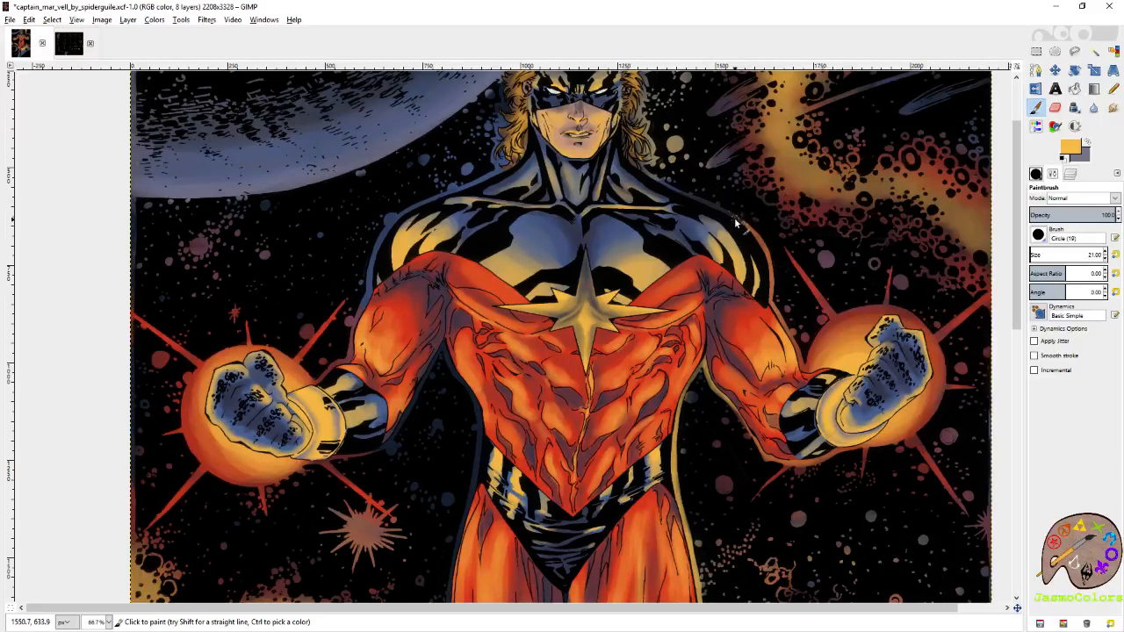
{"action": "key", "text": "ctrl+s"}
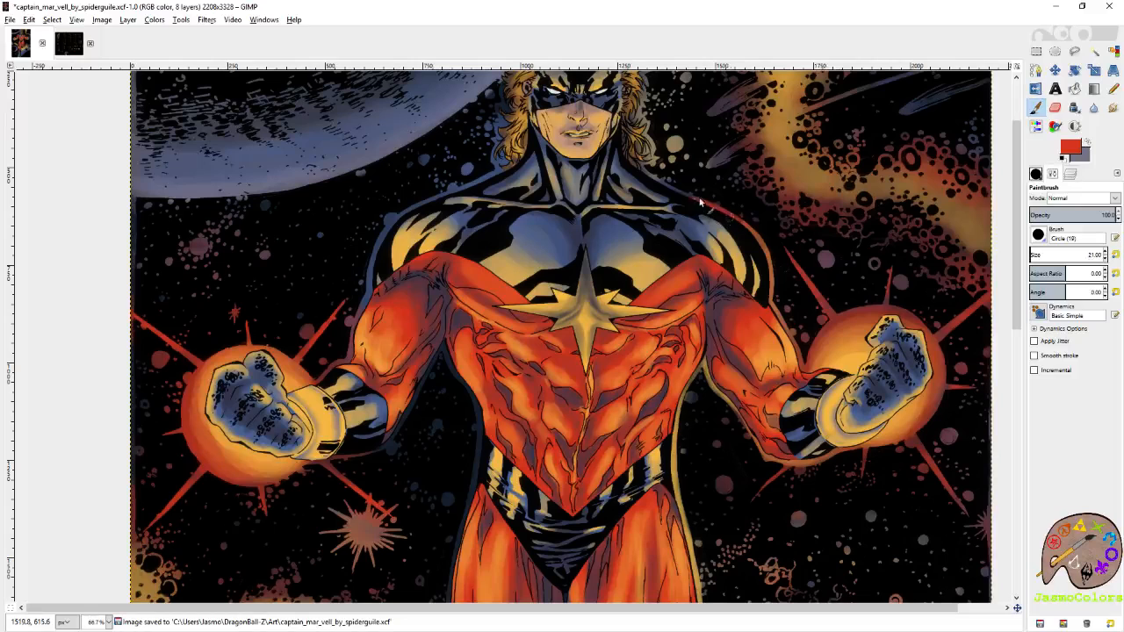
{"action": "left_click", "coordinate": [678, 450], "text": "ctrl"}
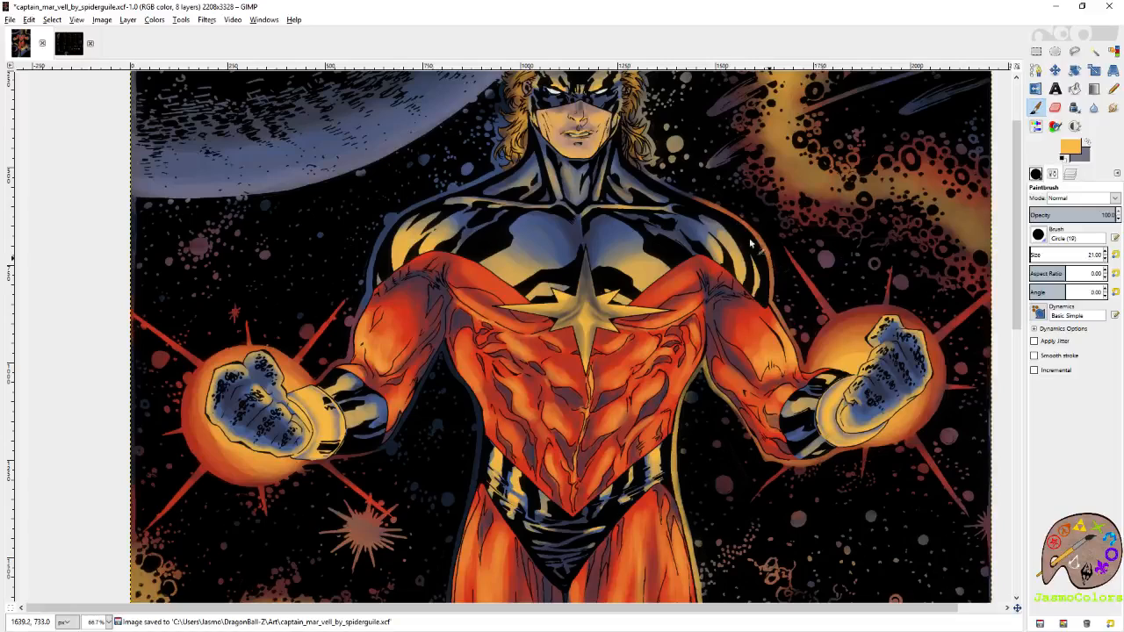
Paint a golden yellow rim along the left shoulder and arm, the left side of the torso and the left leg, and save.
{"action": "scroll", "coordinate": [699, 208], "scroll_direction": "left", "scroll_amount": 4}
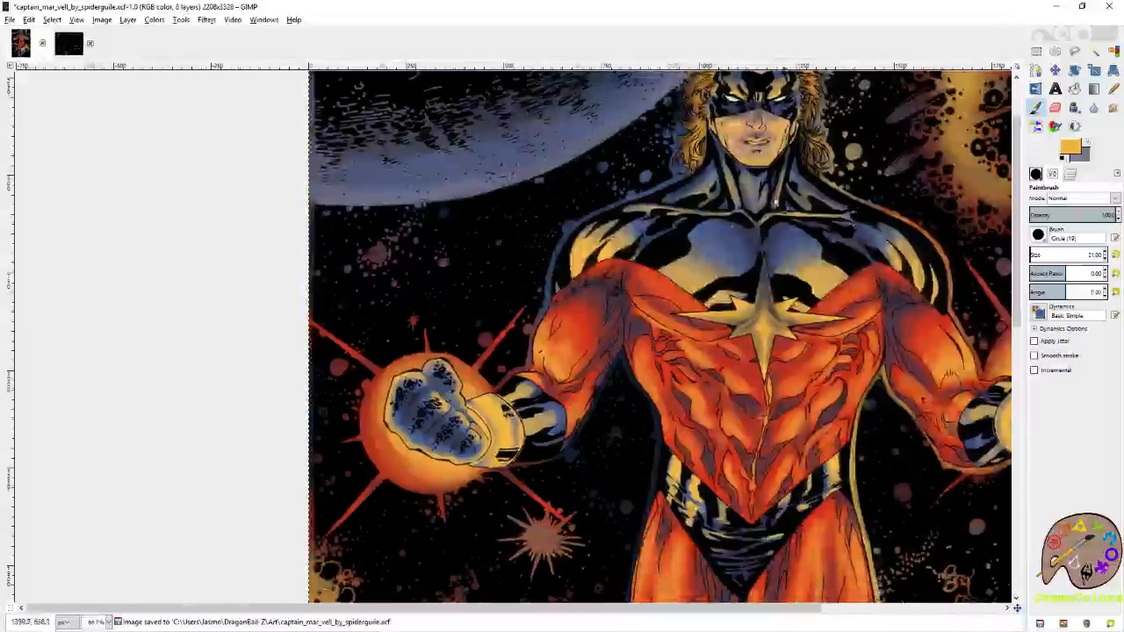
{"action": "mouse_move", "coordinate": [683, 182]}
{"action": "left_mouse_down"}
{"action": "mouse_move", "coordinate": [581, 226]}
{"action": "mouse_move", "coordinate": [528, 356]}
{"action": "mouse_move", "coordinate": [676, 250]}
{"action": "mouse_move", "coordinate": [680, 226]}
{"action": "left_mouse_up"}
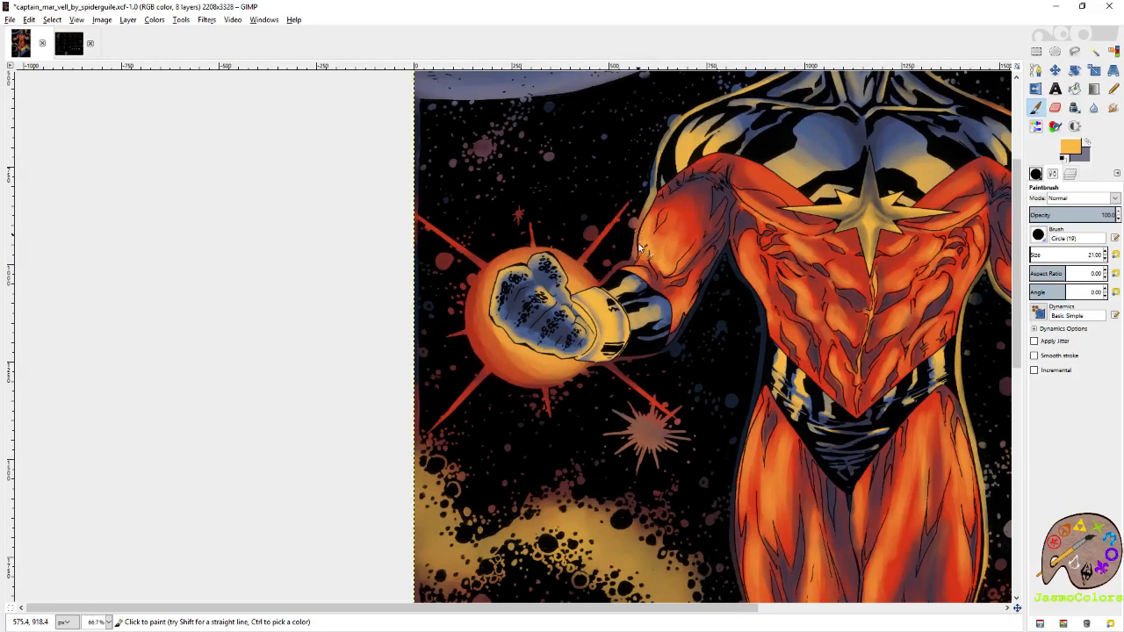
{"action": "mouse_move", "coordinate": [739, 265]}
{"action": "left_mouse_down"}
{"action": "mouse_move", "coordinate": [733, 256]}
{"action": "mouse_move", "coordinate": [771, 347]}
{"action": "mouse_move", "coordinate": [732, 263]}
{"action": "mouse_move", "coordinate": [760, 306]}
{"action": "left_mouse_up"}
{"action": "left_click_drag", "start_coordinate": [780, 345], "coordinate": [801, 266]}
{"action": "left_click_drag", "start_coordinate": [744, 157], "coordinate": [723, 207]}
{"action": "left_click_drag", "start_coordinate": [745, 163], "coordinate": [681, 281]}
{"action": "left_click_drag", "start_coordinate": [784, 242], "coordinate": [779, 309]}
{"action": "mouse_move", "coordinate": [801, 379]}
{"action": "left_mouse_down"}
{"action": "mouse_move", "coordinate": [809, 232]}
{"action": "mouse_move", "coordinate": [769, 183]}
{"action": "left_mouse_up"}
{"action": "left_click_drag", "start_coordinate": [752, 111], "coordinate": [722, 239]}
{"action": "left_click_drag", "start_coordinate": [730, 171], "coordinate": [731, 309]}
{"action": "mouse_move", "coordinate": [719, 243]}
{"action": "left_mouse_down"}
{"action": "mouse_move", "coordinate": [735, 328]}
{"action": "mouse_move", "coordinate": [738, 254]}
{"action": "mouse_move", "coordinate": [755, 344]}
{"action": "left_mouse_up"}
{"action": "key", "text": "ctrl+s"}
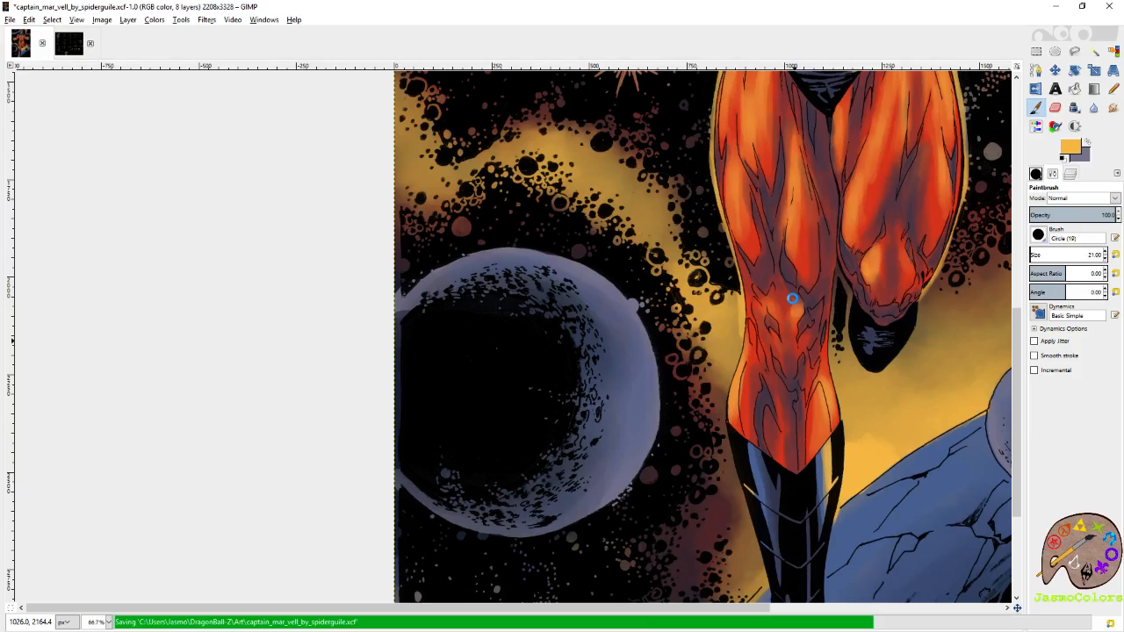
Switch to Rectangle Select, save the finished Captain Mar-Vell file and close both open images.
{"action": "key", "text": "r"}
{"action": "scroll", "coordinate": [519, 296], "scroll_direction": "down", "scroll_amount": 4, "text": "ctrl"}
{"action": "key", "text": "ctrl+s"}
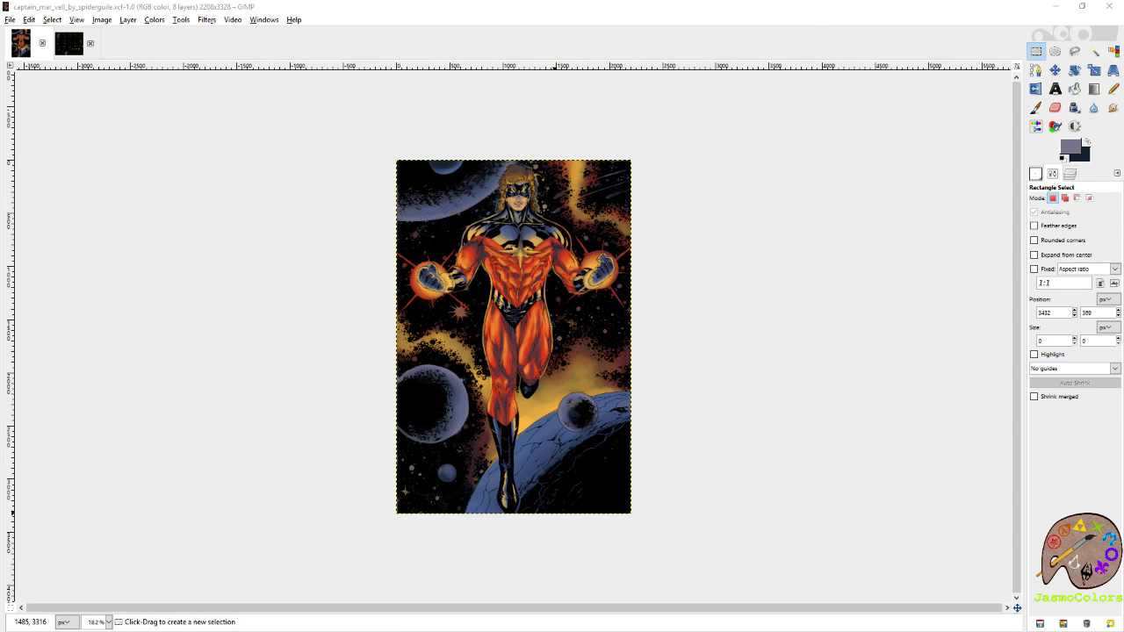
{"action": "left_click", "coordinate": [809, 28]}
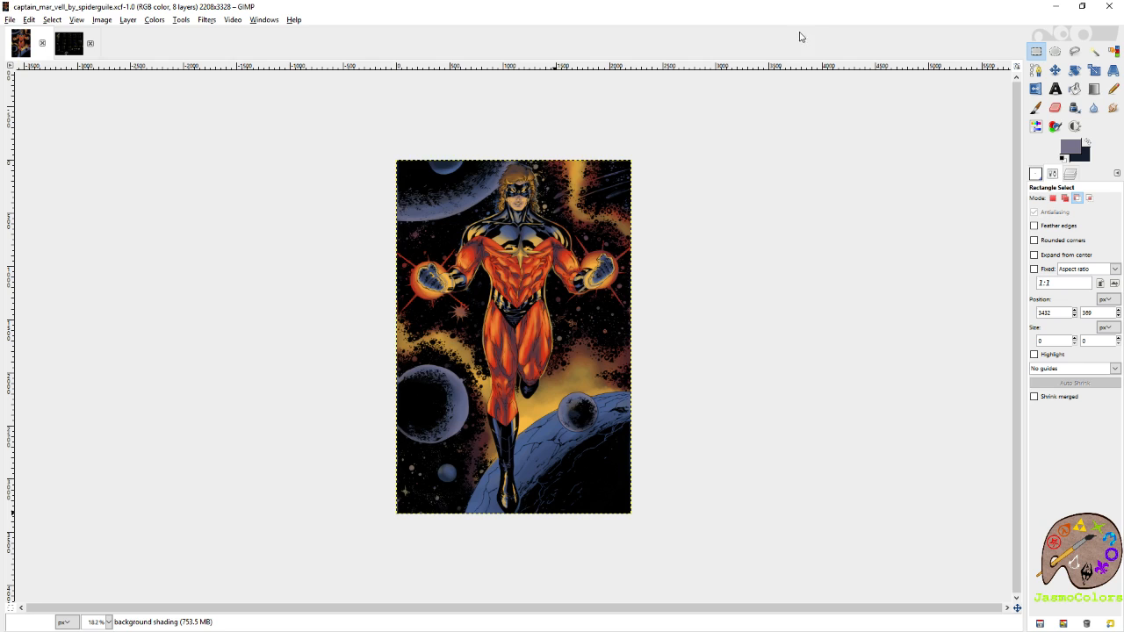
{"action": "key", "text": "ctrl+w"}
{"action": "key", "text": "ctrl+w"}
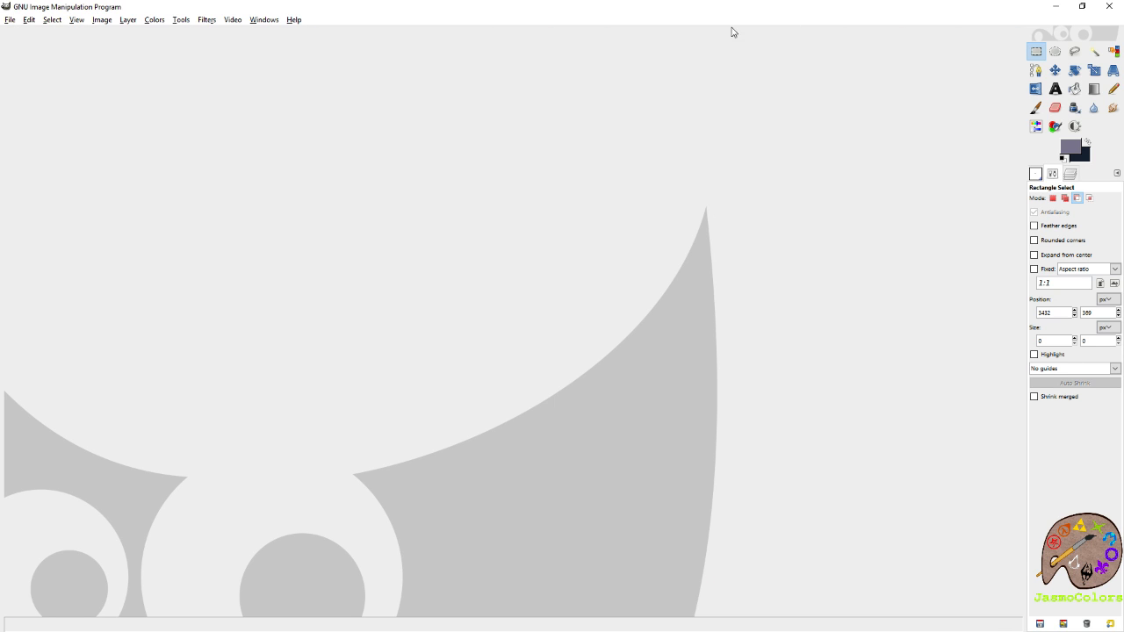
Bring up the WatchMeWork folder in File Explorer and open the EC DEC layered sketch from it in GIMP.
{"action": "left_click_drag", "start_coordinate": [1123, 26], "coordinate": [492, 63]}
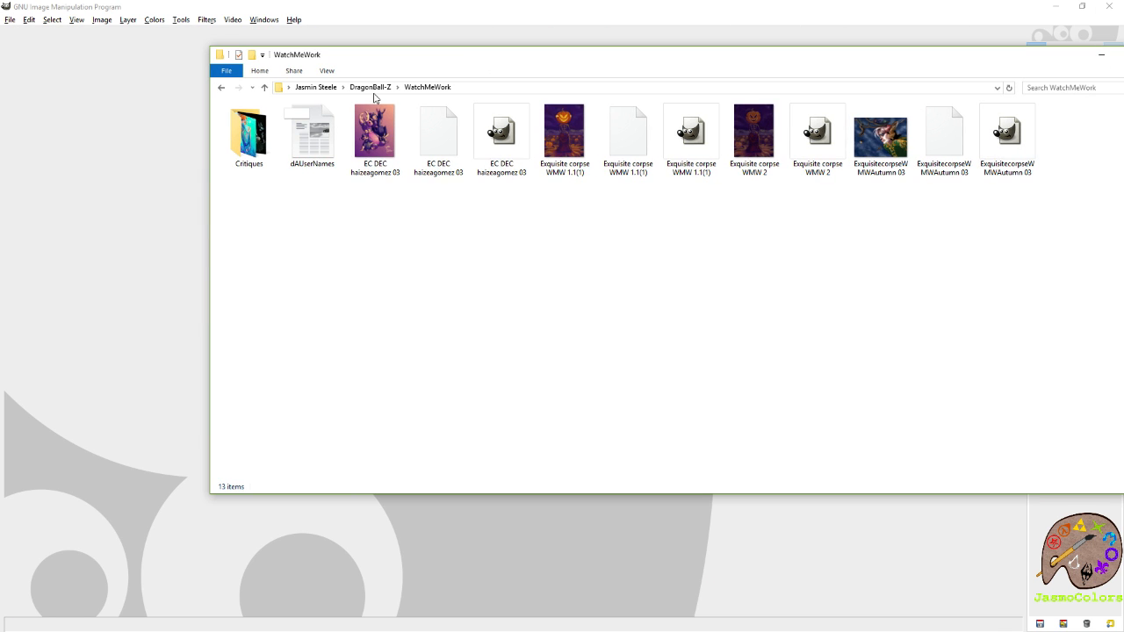
{"action": "left_click", "coordinate": [436, 138]}
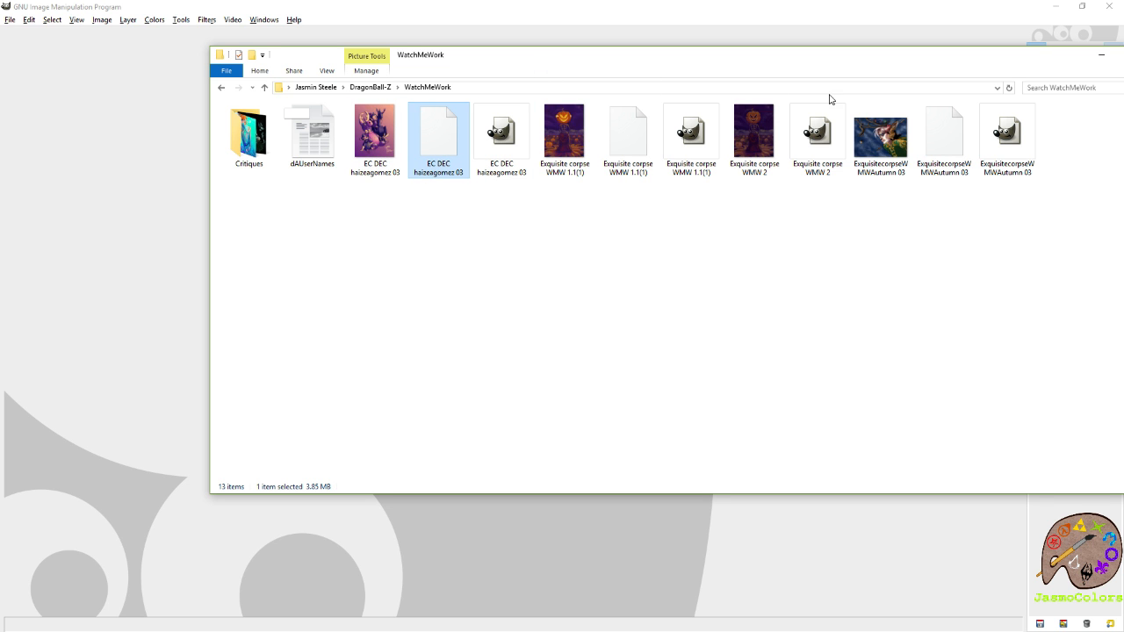
{"action": "left_click_drag", "start_coordinate": [744, 61], "coordinate": [1123, 90]}
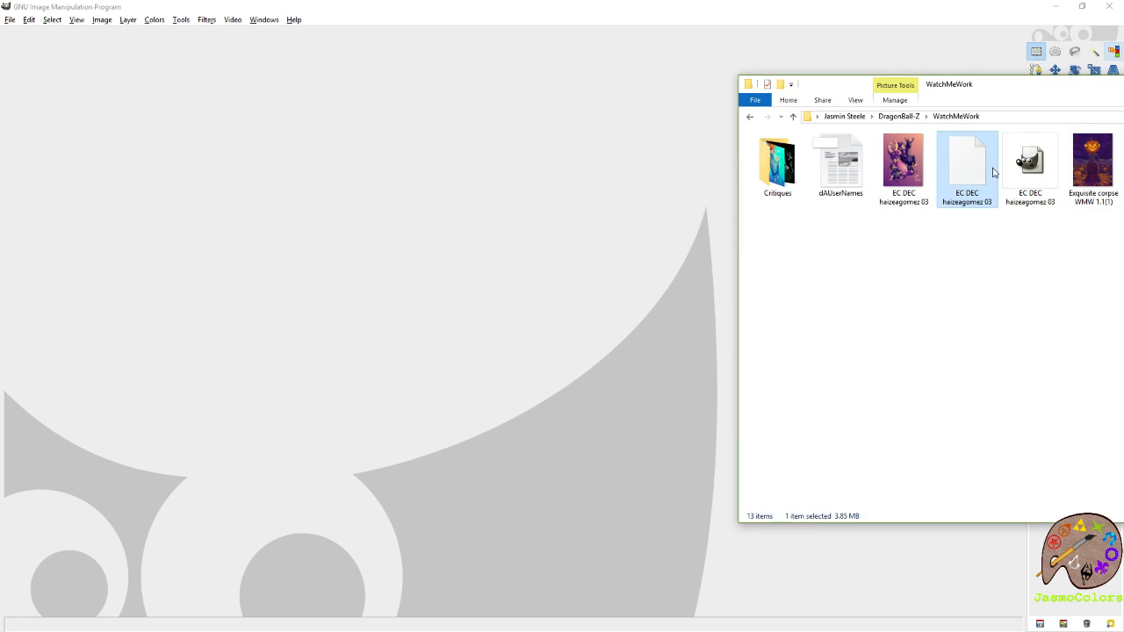
{"action": "left_click_drag", "start_coordinate": [978, 162], "coordinate": [396, 195]}
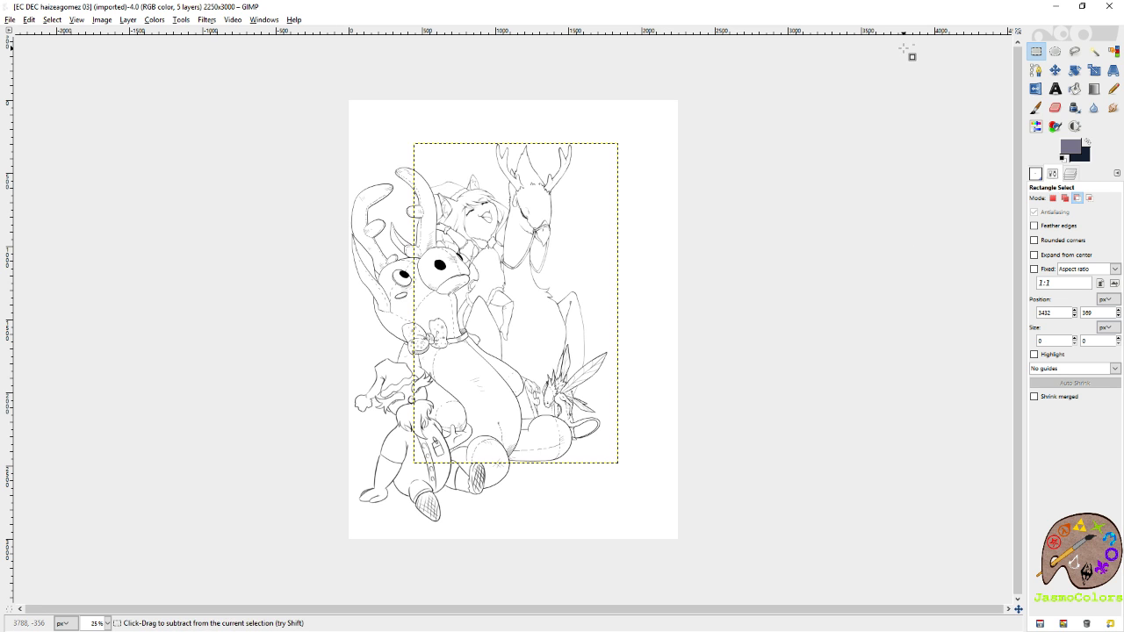
View Exquisite corpse WMW 1.1(1) and ExquisitecorpseWMWAutumn 03 from the WatchMeWork folder, closing each previous image first.
{"action": "key", "text": "ctrl+w"}
{"action": "left_click_drag", "start_coordinate": [1119, 176], "coordinate": [671, 199]}
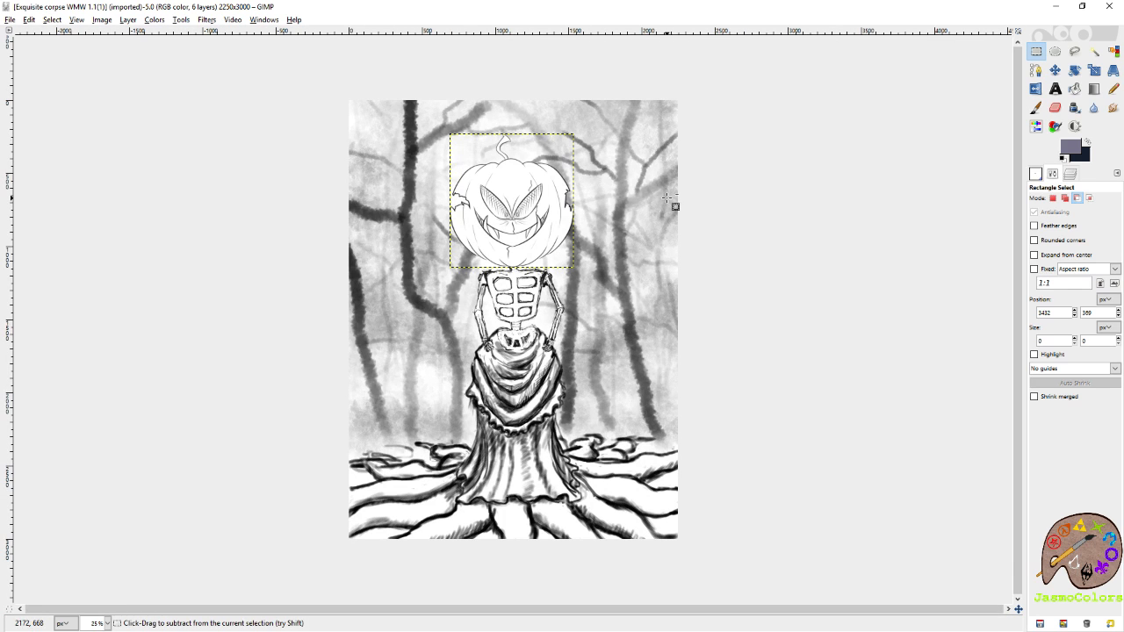
{"action": "key", "text": "ctrl+w"}
{"action": "left_click_drag", "start_coordinate": [1119, 238], "coordinate": [657, 238]}
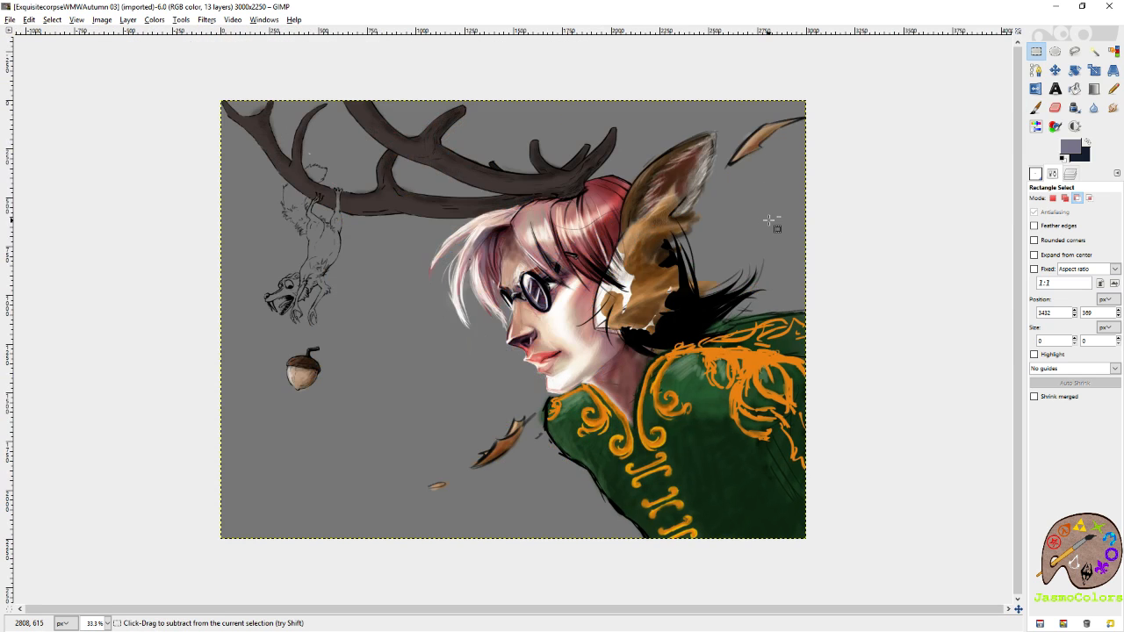
Close the ExquisitecorpseWMWAutumn 03 image without exporting it.
{"action": "left_click", "coordinate": [10, 21]}
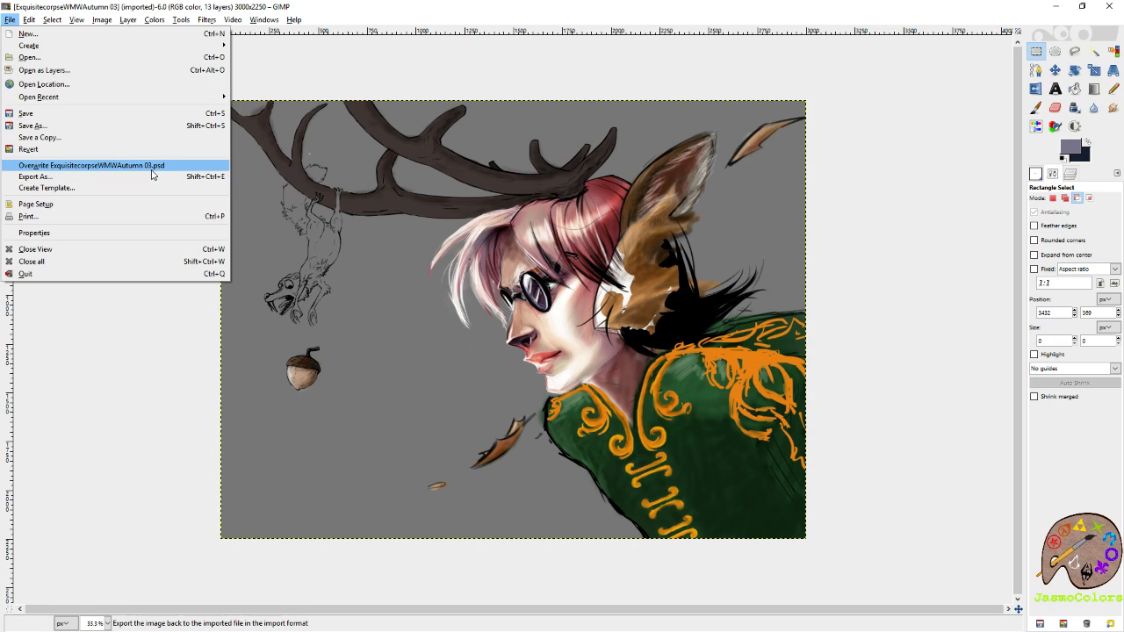
{"action": "left_click", "coordinate": [793, 13]}
{"action": "key", "text": "ctrl+w"}
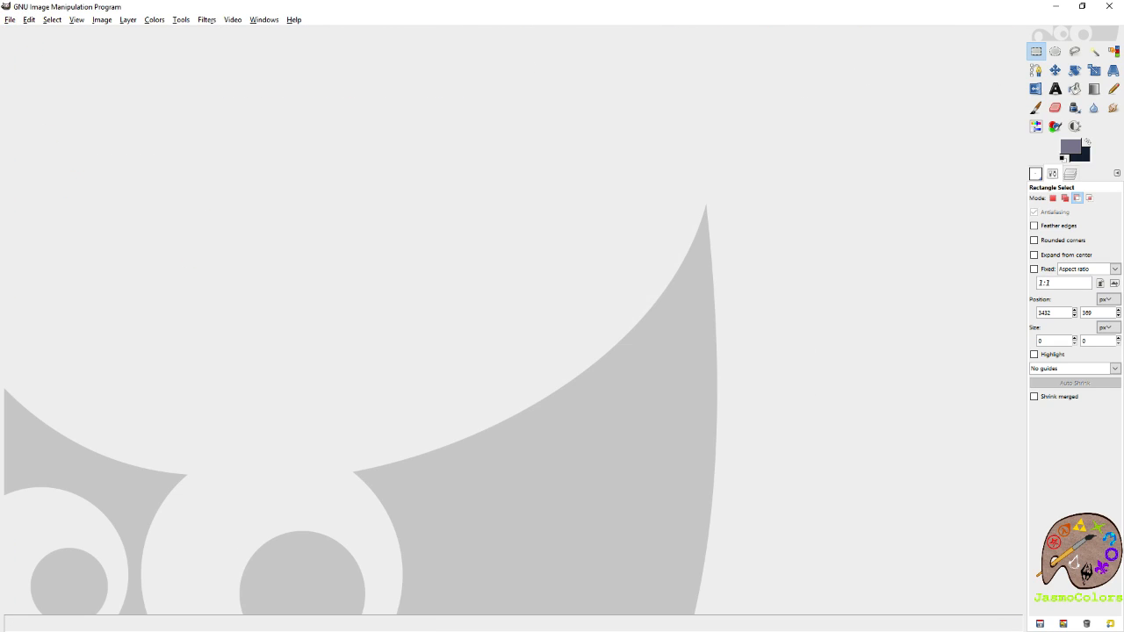
Open the EC DEC layered sketch from the WatchMeWork folder for viewing, and close it.
{"action": "left_click_drag", "start_coordinate": [950, 164], "coordinate": [524, 188]}
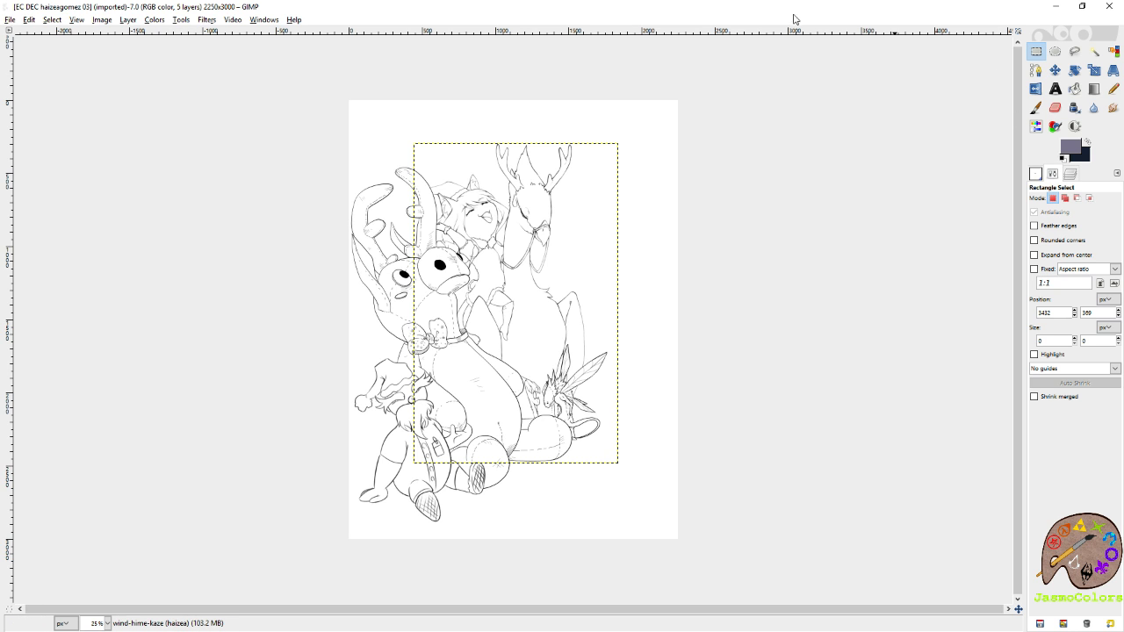
{"action": "key", "text": "ctrl+w"}
Reopen the recent file captain_mar_vell_by_spiderguile.xcf and bring up its layer list.
{"action": "left_click", "coordinate": [17, 22]}
{"action": "mouse_move", "coordinate": [51, 97]}
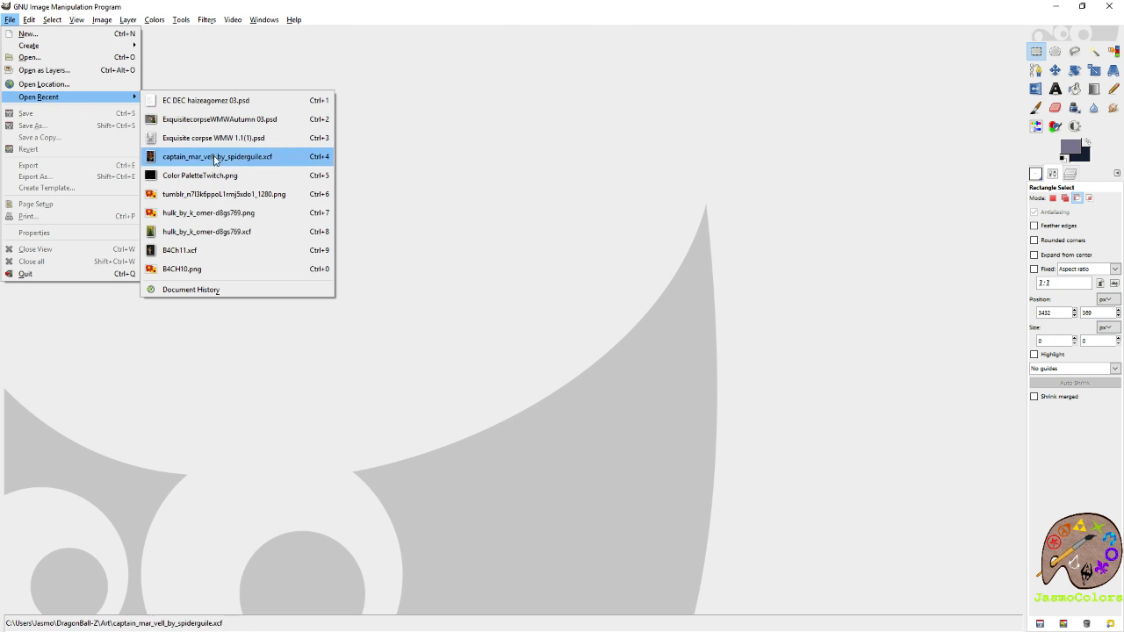
{"action": "left_click", "coordinate": [216, 157]}
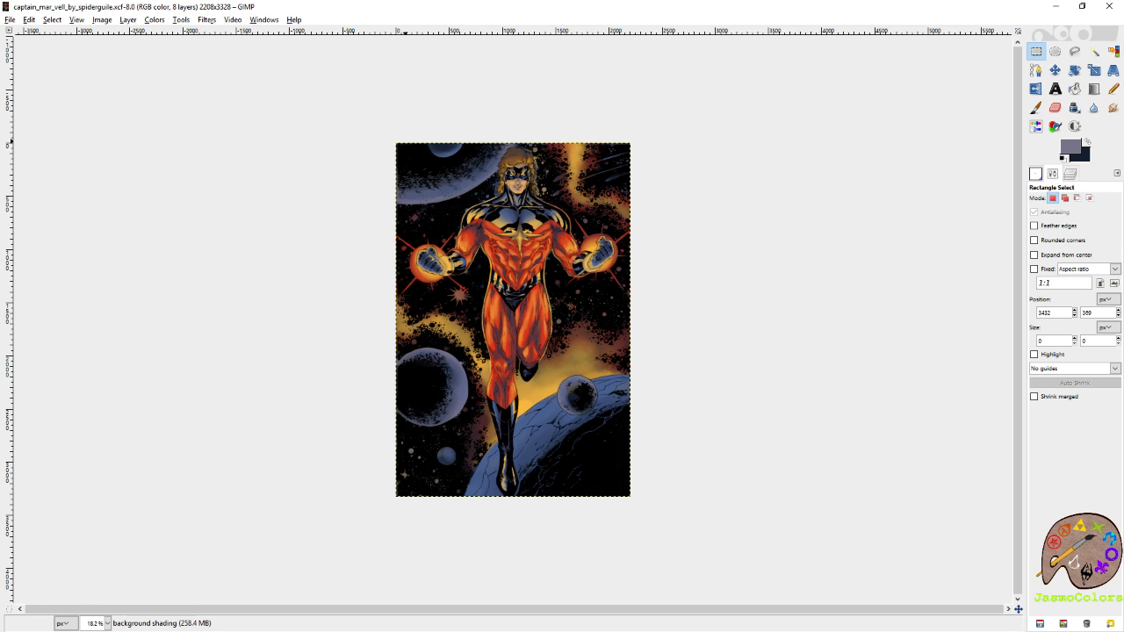
{"action": "left_click", "coordinate": [1070, 174]}
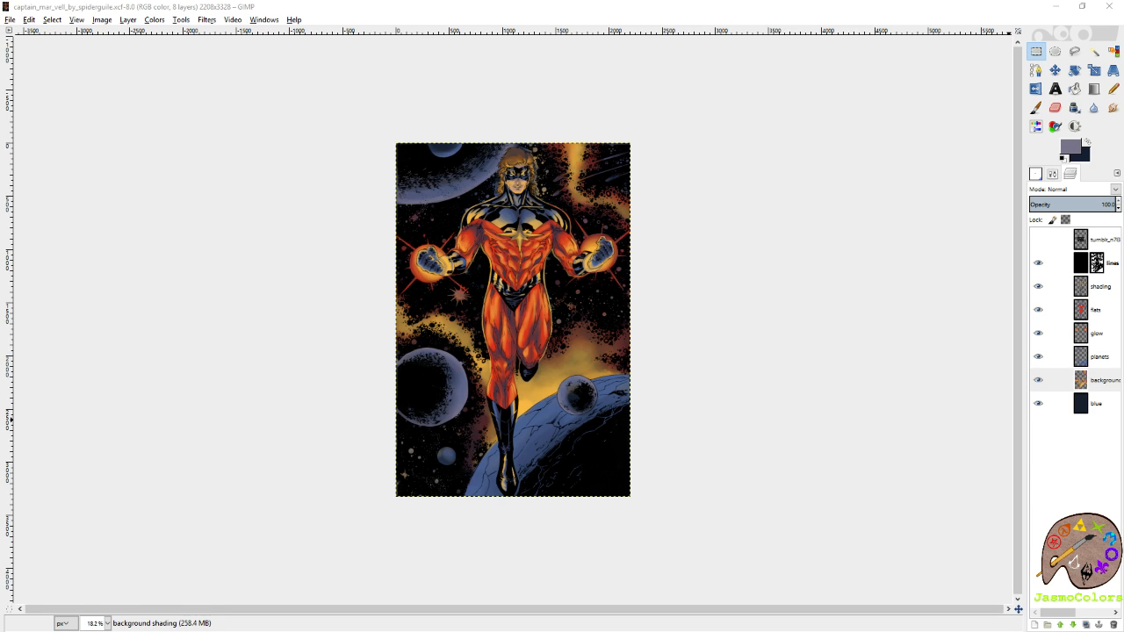
{"action": "left_click", "coordinate": [673, 7]}
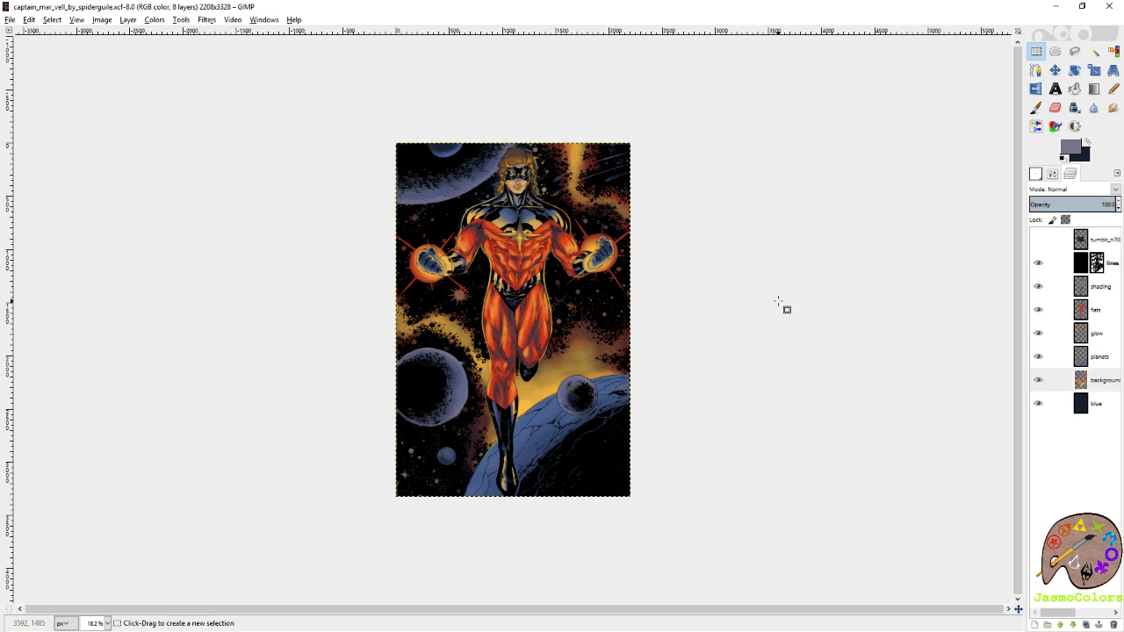
Try the Eraser over the small planet at the hero's feet while the background shading layer is active.
{"action": "scroll", "coordinate": [699, 325], "scroll_direction": "up", "scroll_amount": 2, "text": "ctrl"}
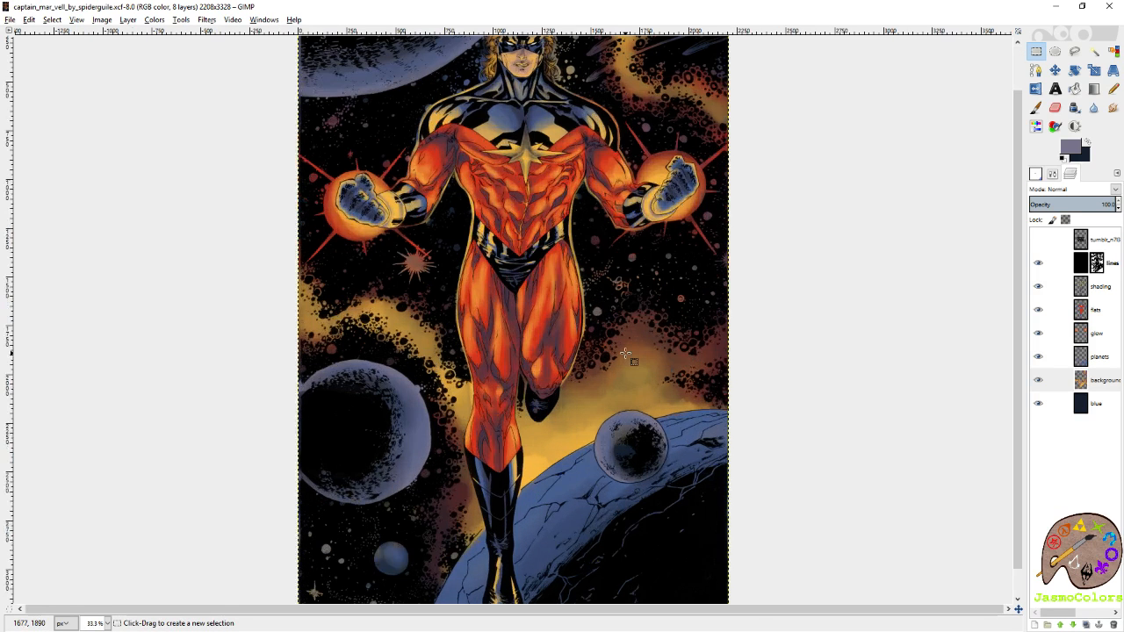
{"action": "key", "text": "p"}
{"action": "key", "text": "x"}
{"action": "left_click", "coordinate": [677, 375], "text": "ctrl"}
{"action": "key", "text": "shift+e"}
{"action": "left_click", "coordinate": [1053, 176]}
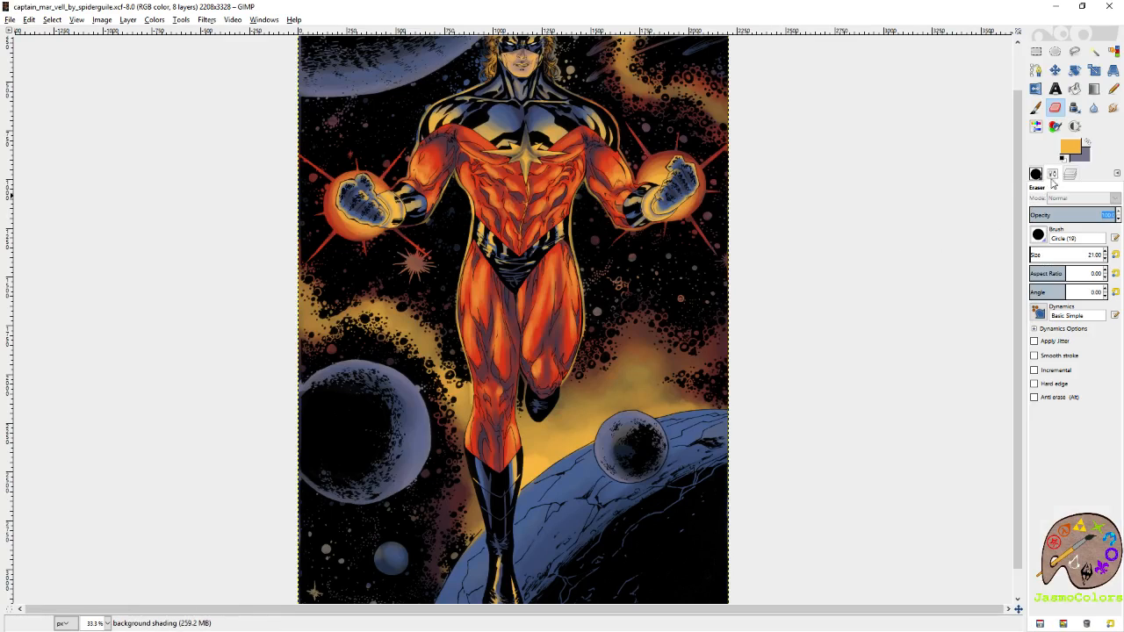
{"action": "mouse_move", "coordinate": [635, 436]}
{"action": "left_mouse_down"}
{"action": "mouse_move", "coordinate": [620, 464]}
{"action": "mouse_move", "coordinate": [642, 469]}
{"action": "mouse_move", "coordinate": [634, 434]}
{"action": "mouse_move", "coordinate": [640, 458]}
{"action": "mouse_move", "coordinate": [661, 437]}
{"action": "left_mouse_up"}
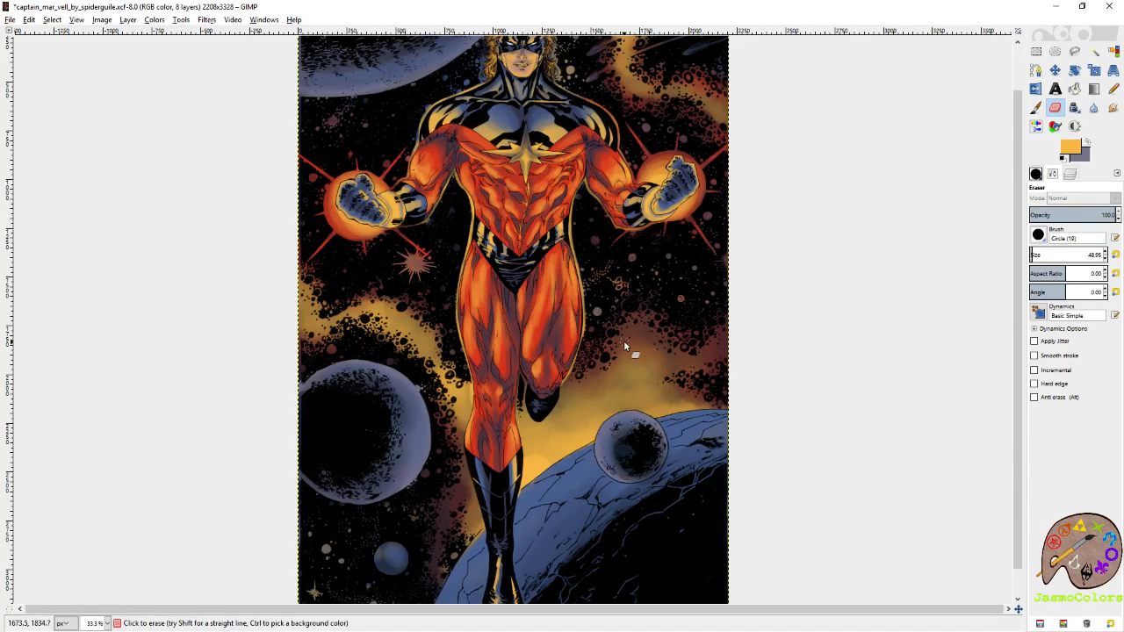
{"action": "key", "text": "r"}
{"action": "key", "text": "minus"}
{"action": "key", "text": "minus"}
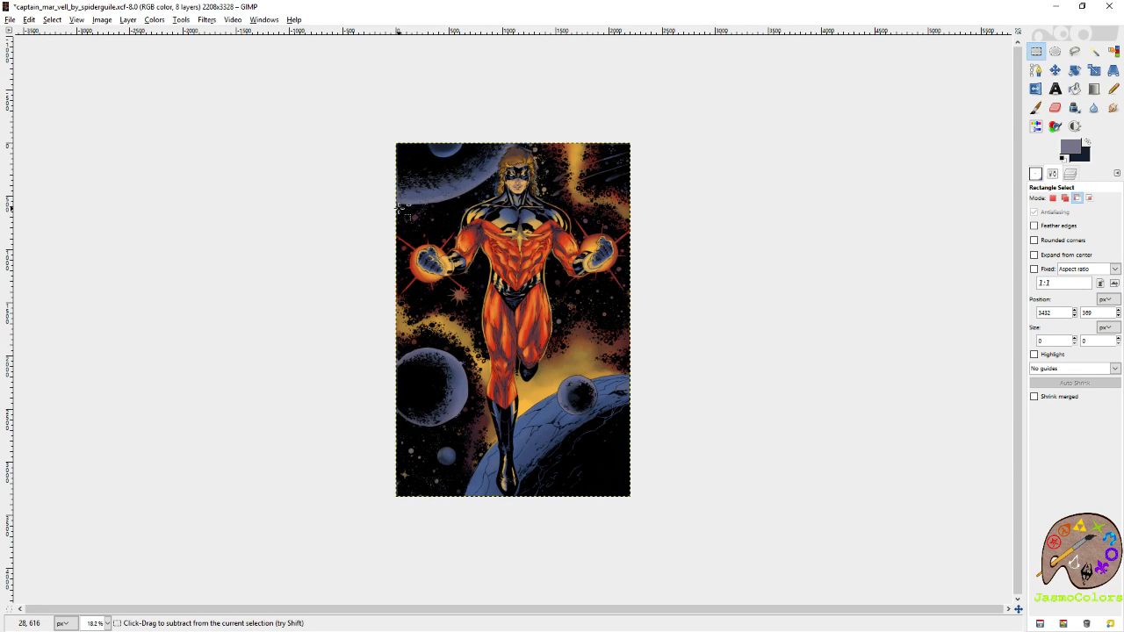
On the glow layer, brush golden light onto the small planet and along the upper edge of the cracked planet behind it.
{"action": "left_click", "coordinate": [1069, 174]}
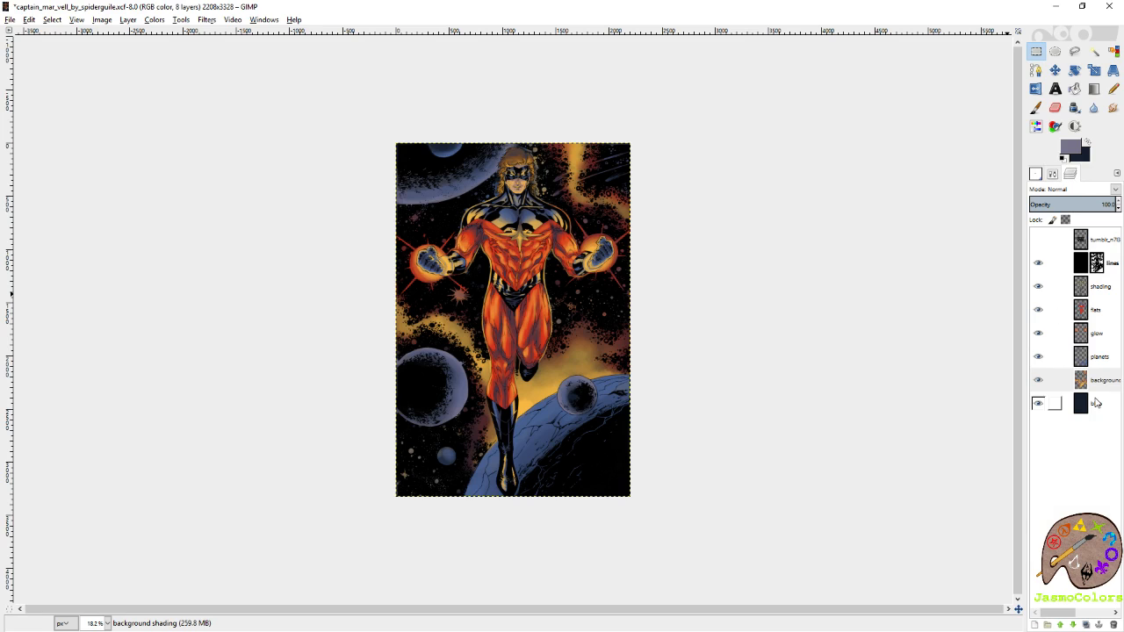
{"action": "left_click", "coordinate": [1097, 333]}
{"action": "key", "text": "plus"}
{"action": "key", "text": "plus"}
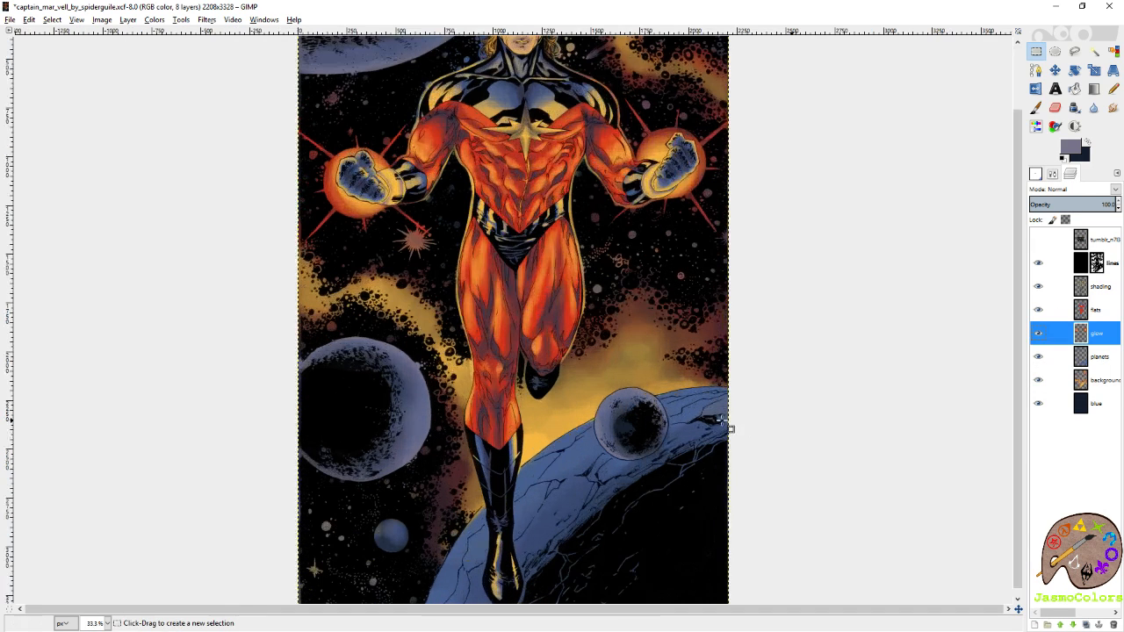
{"action": "key", "text": "shift+e"}
{"action": "left_click", "coordinate": [1036, 108]}
{"action": "left_click_drag", "start_coordinate": [861, 339], "coordinate": [891, 244]}
{"action": "left_click_drag", "start_coordinate": [799, 298], "coordinate": [853, 258]}
{"action": "left_click", "coordinate": [828, 254]}
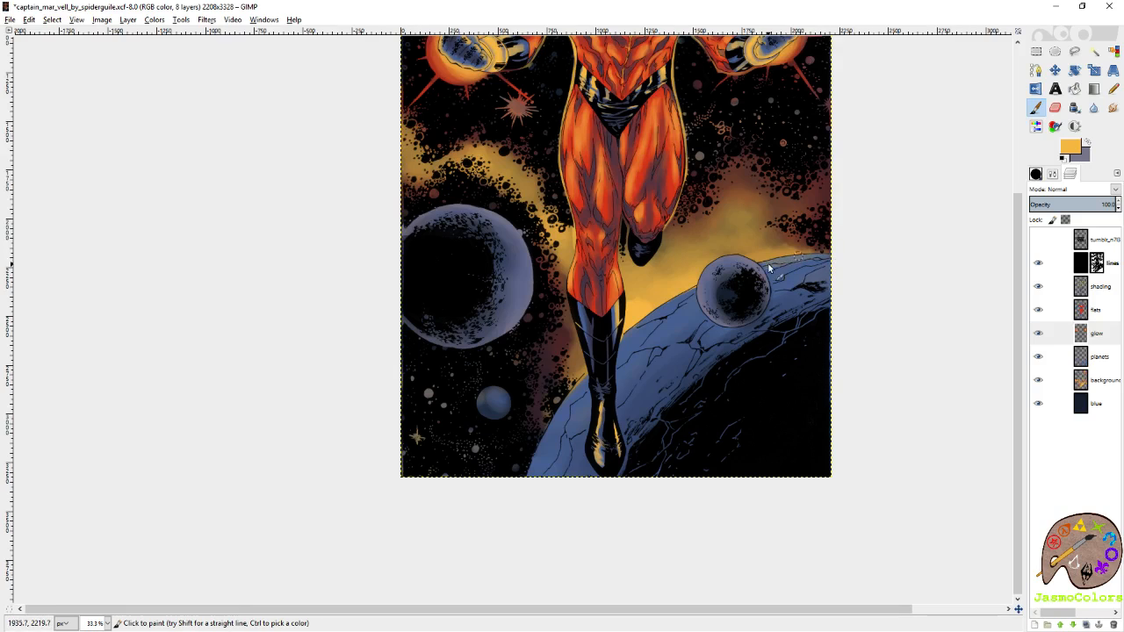
{"action": "left_click_drag", "start_coordinate": [759, 267], "coordinate": [837, 252]}
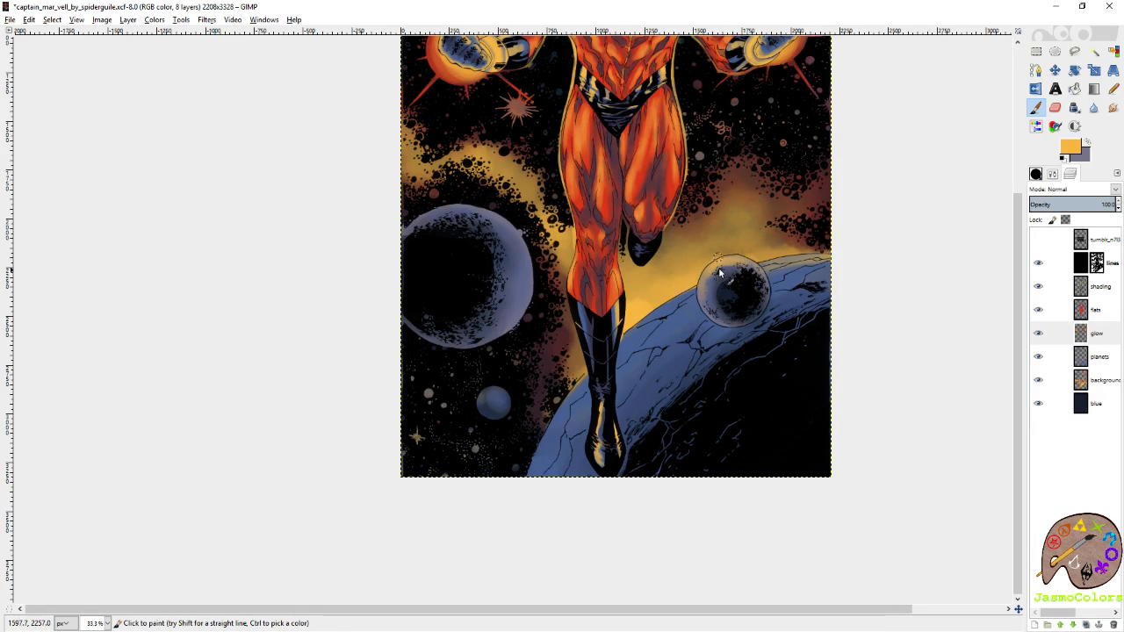
Sample the costume's red from the flats layer and paint it as warm shading on the small planet in the glow layer.
{"action": "left_click", "coordinate": [1088, 144]}
{"action": "left_click", "coordinate": [1104, 316]}
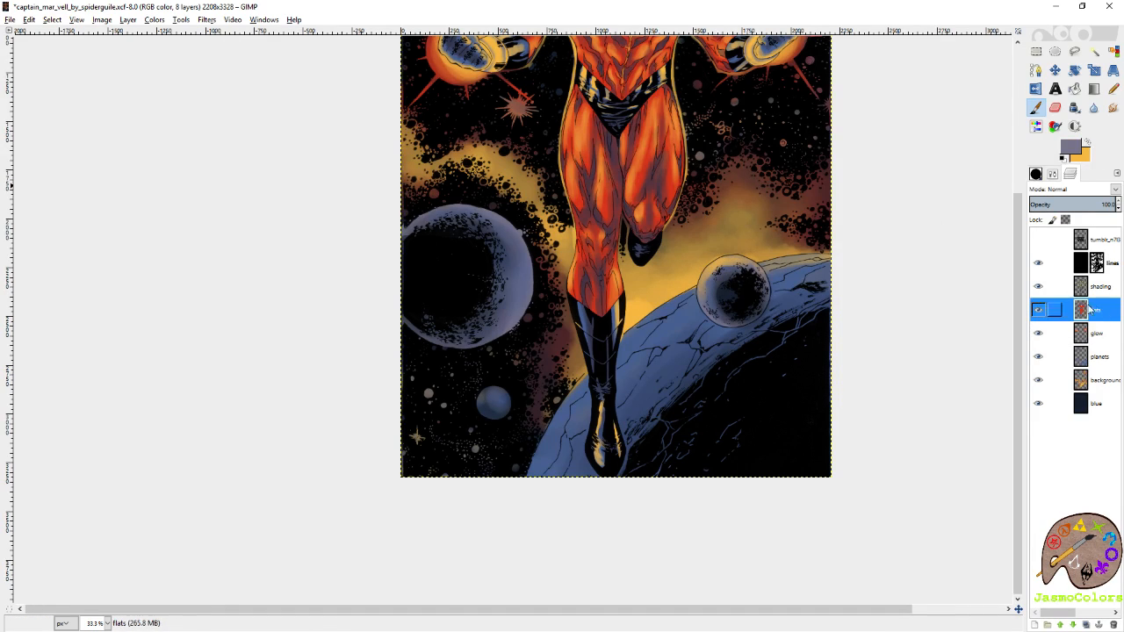
{"action": "left_click", "coordinate": [671, 158], "text": "ctrl"}
{"action": "left_click", "coordinate": [1086, 144]}
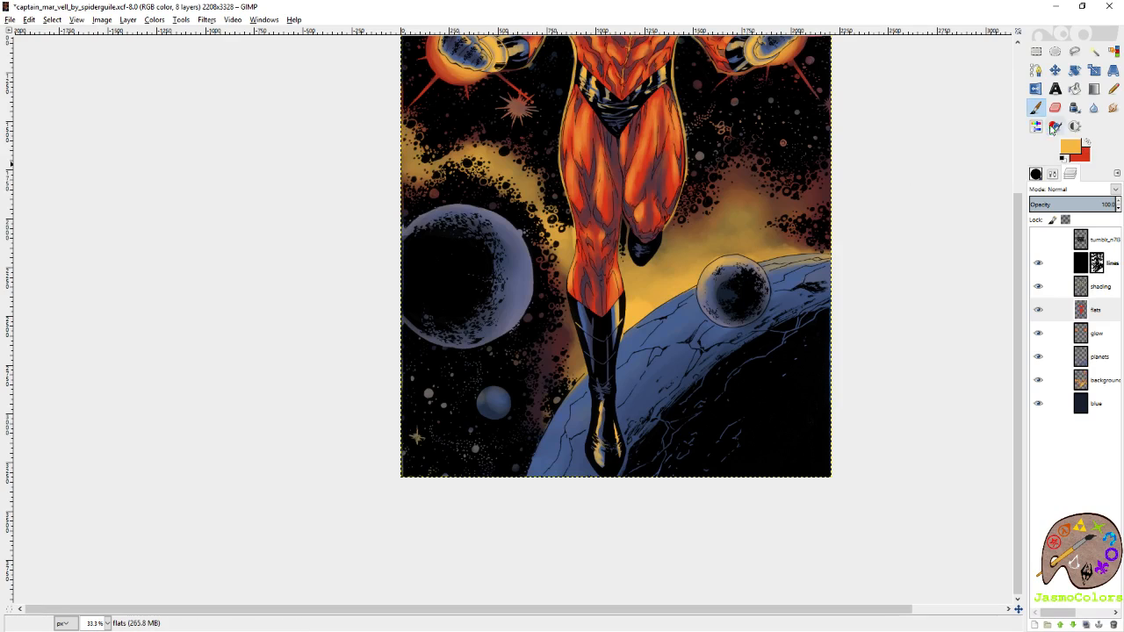
{"action": "left_click", "coordinate": [1102, 338]}
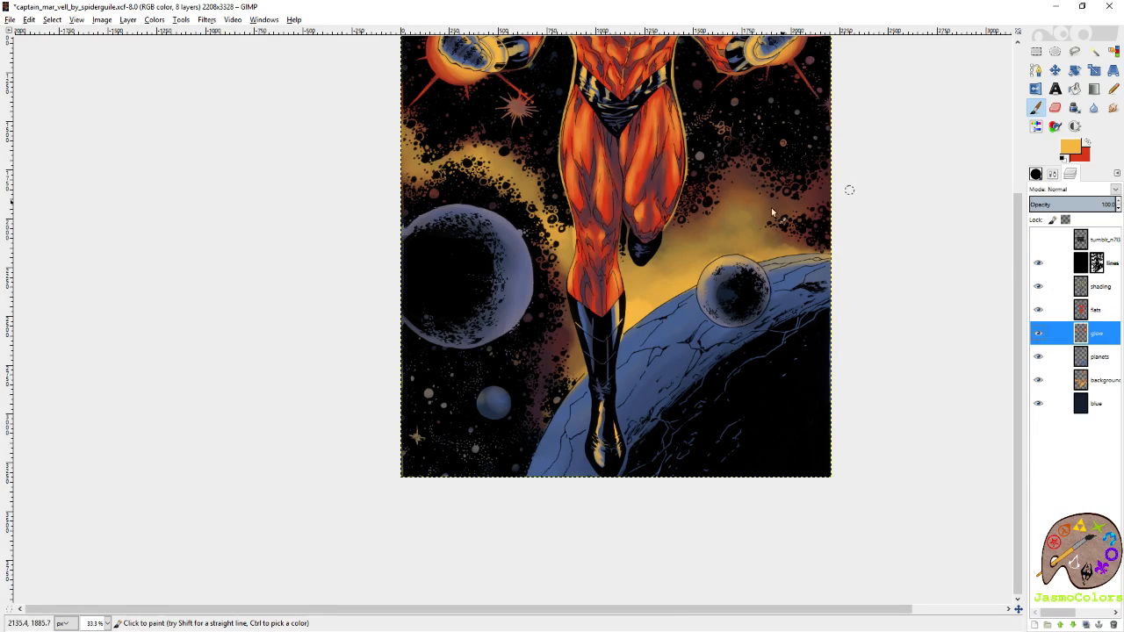
{"action": "left_click", "coordinate": [1088, 143]}
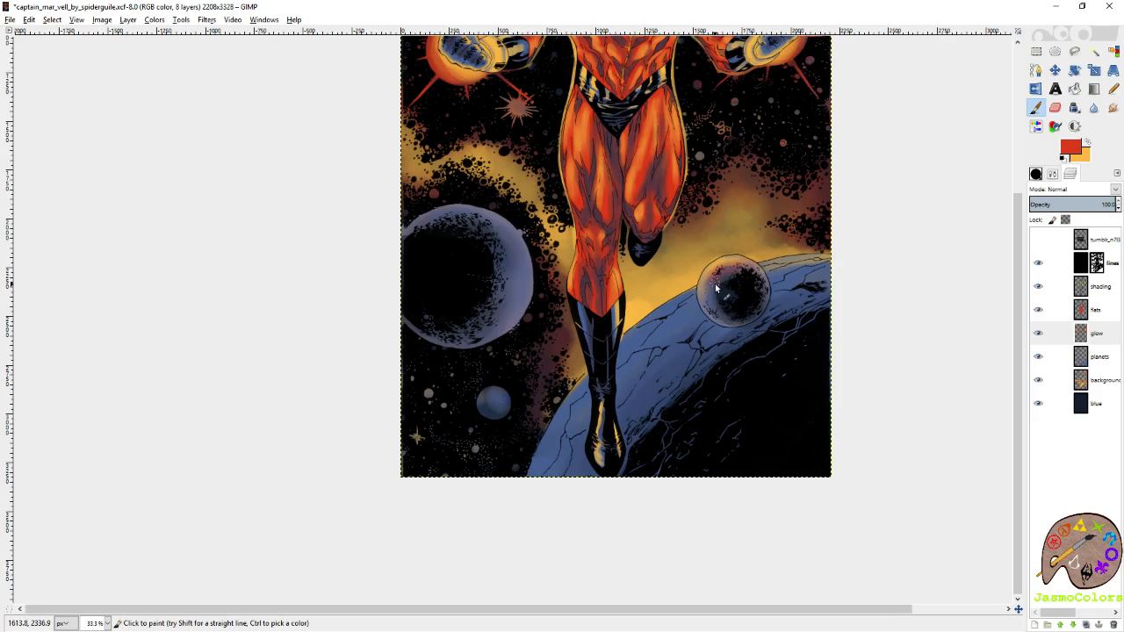
{"action": "left_click_drag", "start_coordinate": [695, 295], "coordinate": [813, 334]}
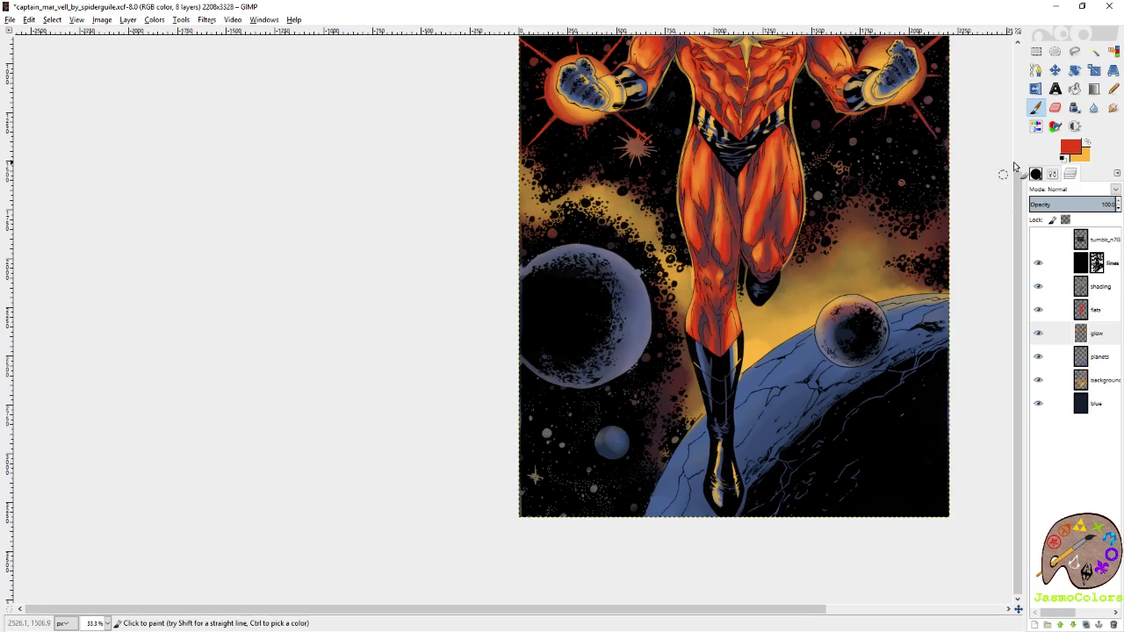
Paint a red band with golden light over it on the lit side of the large planet beside the hero's legs.
{"action": "left_click", "coordinate": [1035, 174]}
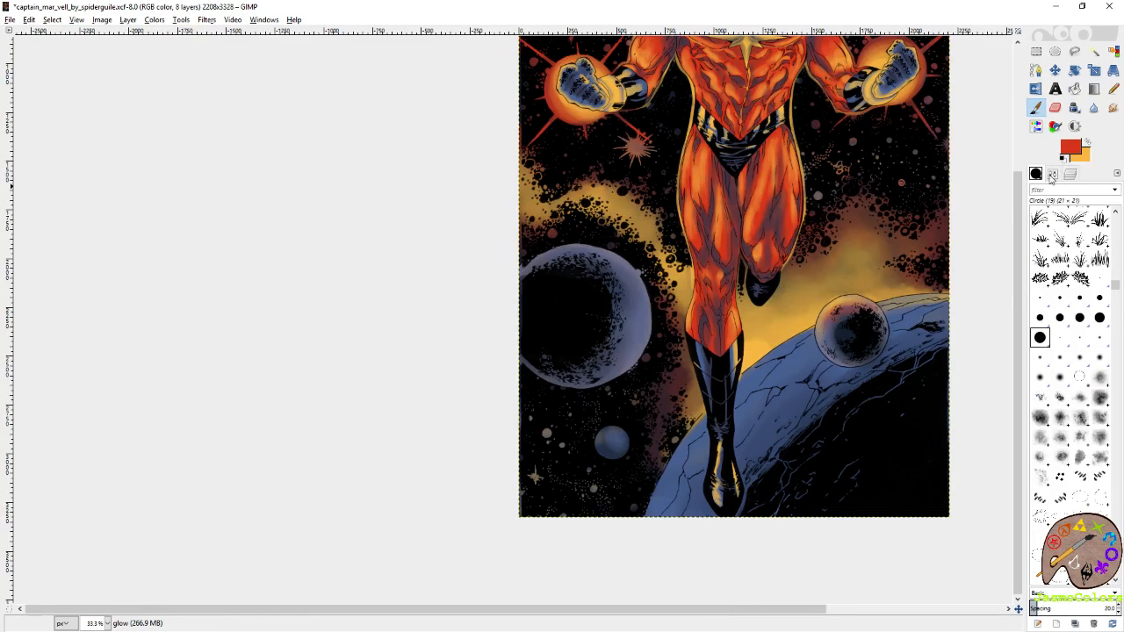
{"action": "left_click", "coordinate": [1051, 174]}
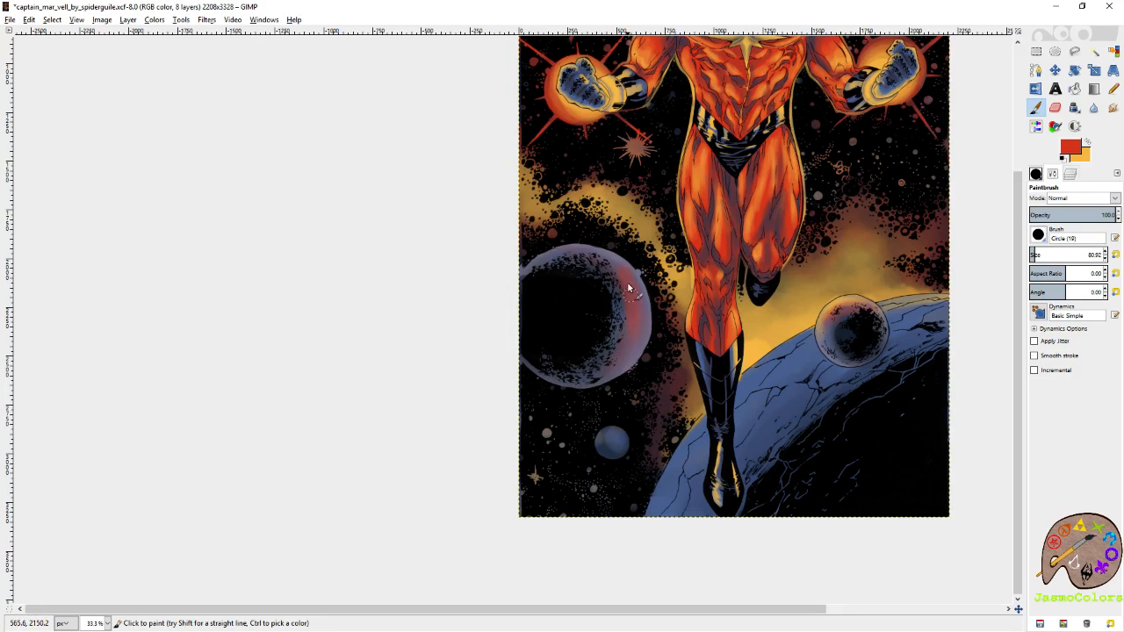
{"action": "left_click", "coordinate": [1087, 144]}
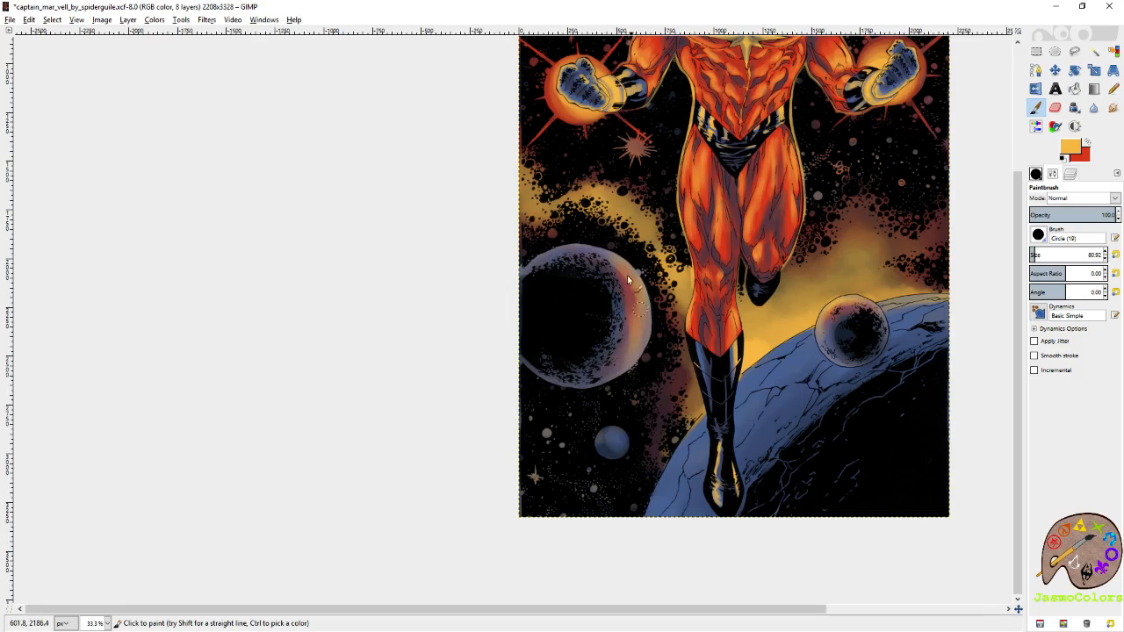
Soften the new red and golden bands on the large planet with the Blur tool.
{"action": "key", "text": "shift+u"}
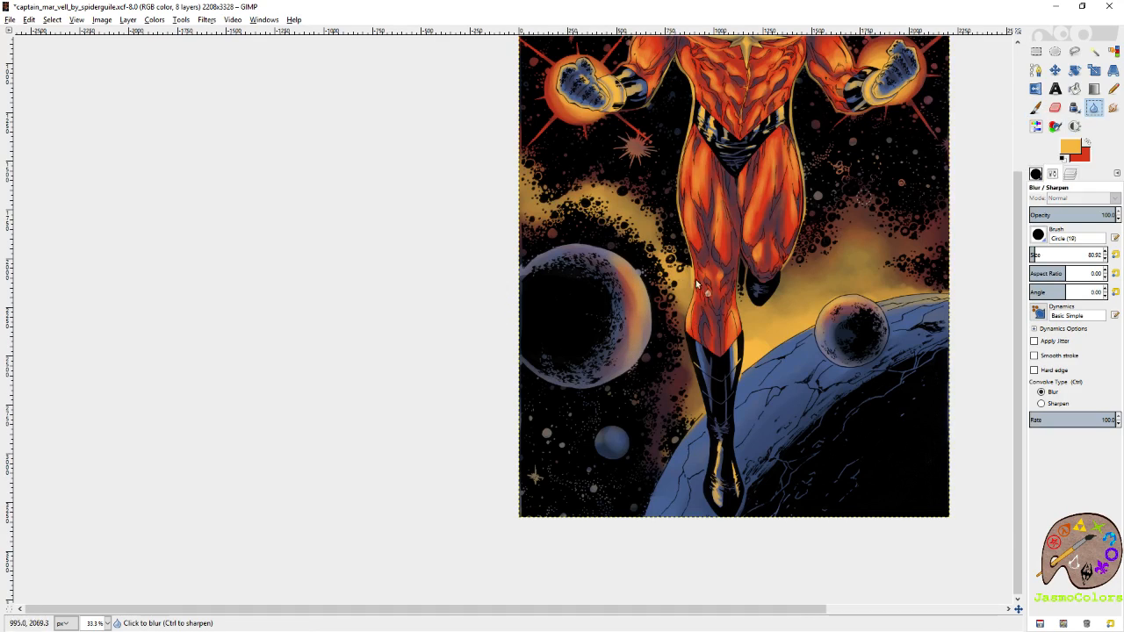
{"action": "left_click_drag", "start_coordinate": [623, 273], "coordinate": [632, 339]}
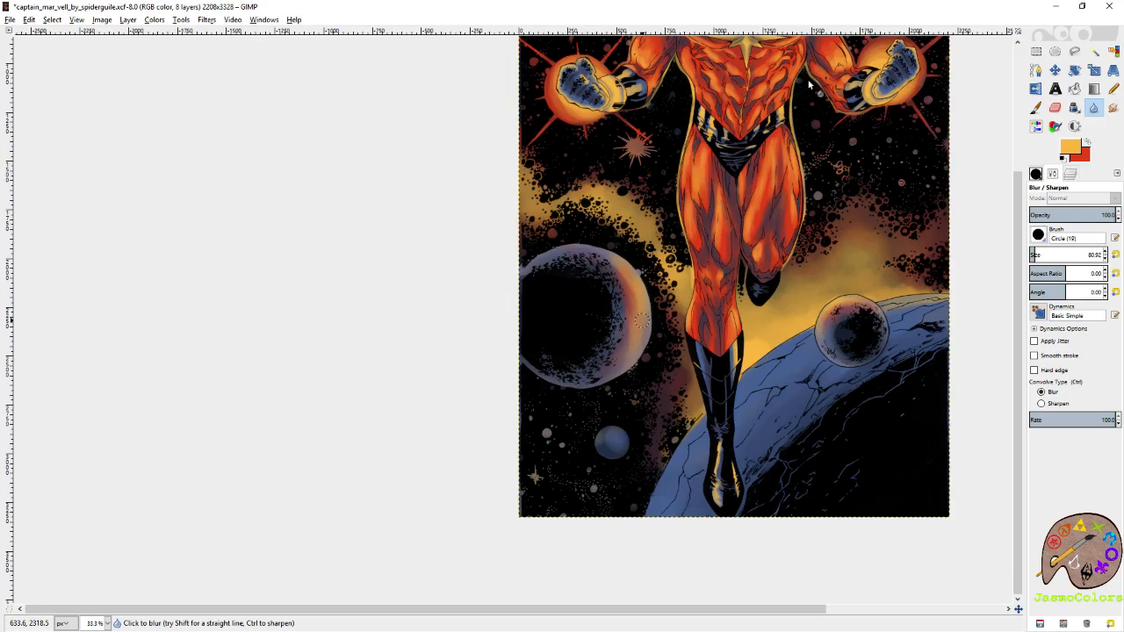
{"action": "key", "text": "r"}
{"action": "key", "text": "minus"}
{"action": "key", "text": "minus"}
{"action": "key", "text": "minus"}
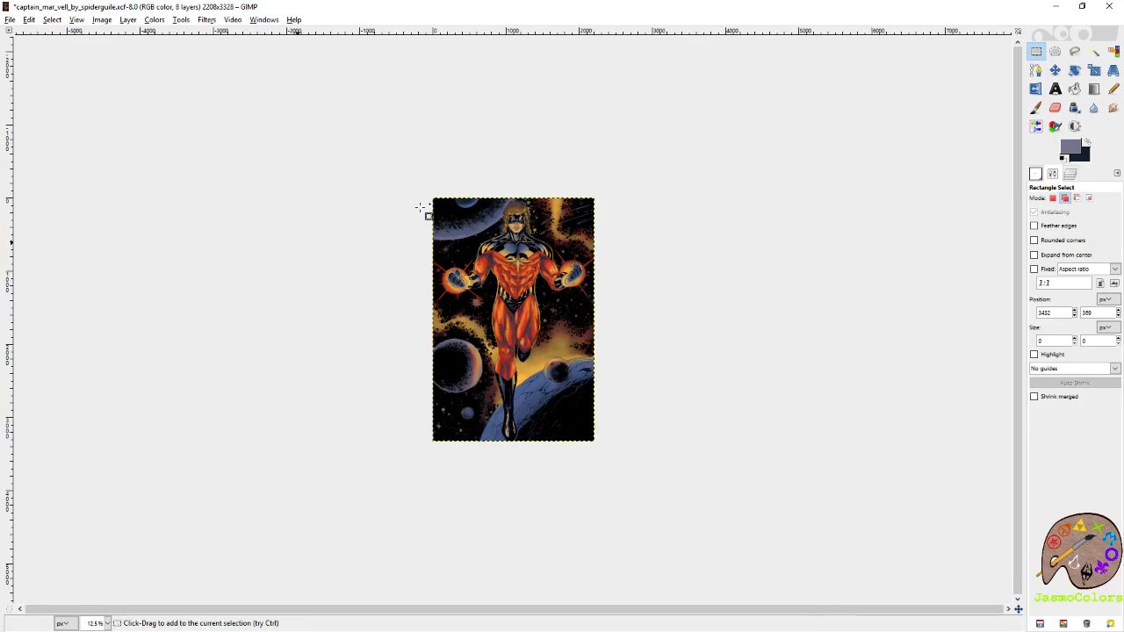
{"action": "scroll", "coordinate": [383, 396], "scroll_direction": "up", "scroll_amount": 6}
{"action": "key", "text": "shift+u"}
{"action": "mouse_move", "coordinate": [563, 315]}
{"action": "left_mouse_down"}
{"action": "mouse_move", "coordinate": [627, 328]}
{"action": "mouse_move", "coordinate": [778, 327]}
{"action": "left_mouse_up"}
Reset the Paintbrush size to 21 and build up golden rim light along the large planet's lit edge.
{"action": "left_click", "coordinate": [1036, 108]}
{"action": "left_click_drag", "start_coordinate": [560, 220], "coordinate": [602, 348]}
{"action": "left_click", "coordinate": [1115, 255]}
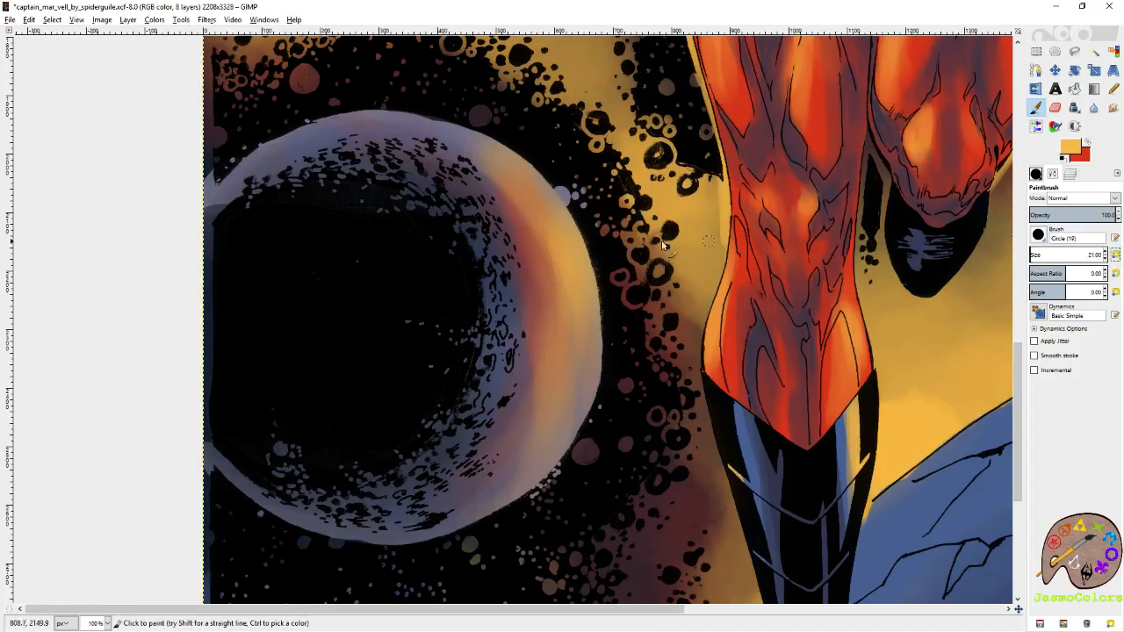
{"action": "mouse_move", "coordinate": [536, 169]}
{"action": "left_mouse_down"}
{"action": "mouse_move", "coordinate": [577, 233]}
{"action": "mouse_move", "coordinate": [600, 332]}
{"action": "mouse_move", "coordinate": [596, 388]}
{"action": "left_mouse_up"}
{"action": "left_click_drag", "start_coordinate": [598, 338], "coordinate": [589, 421]}
{"action": "mouse_move", "coordinate": [591, 297]}
{"action": "left_mouse_down"}
{"action": "mouse_move", "coordinate": [584, 425]}
{"action": "mouse_move", "coordinate": [574, 414]}
{"action": "left_mouse_up"}
{"action": "mouse_move", "coordinate": [585, 324]}
{"action": "left_mouse_down"}
{"action": "mouse_move", "coordinate": [562, 430]}
{"action": "mouse_move", "coordinate": [578, 320]}
{"action": "mouse_move", "coordinate": [549, 481]}
{"action": "mouse_move", "coordinate": [575, 383]}
{"action": "left_mouse_up"}
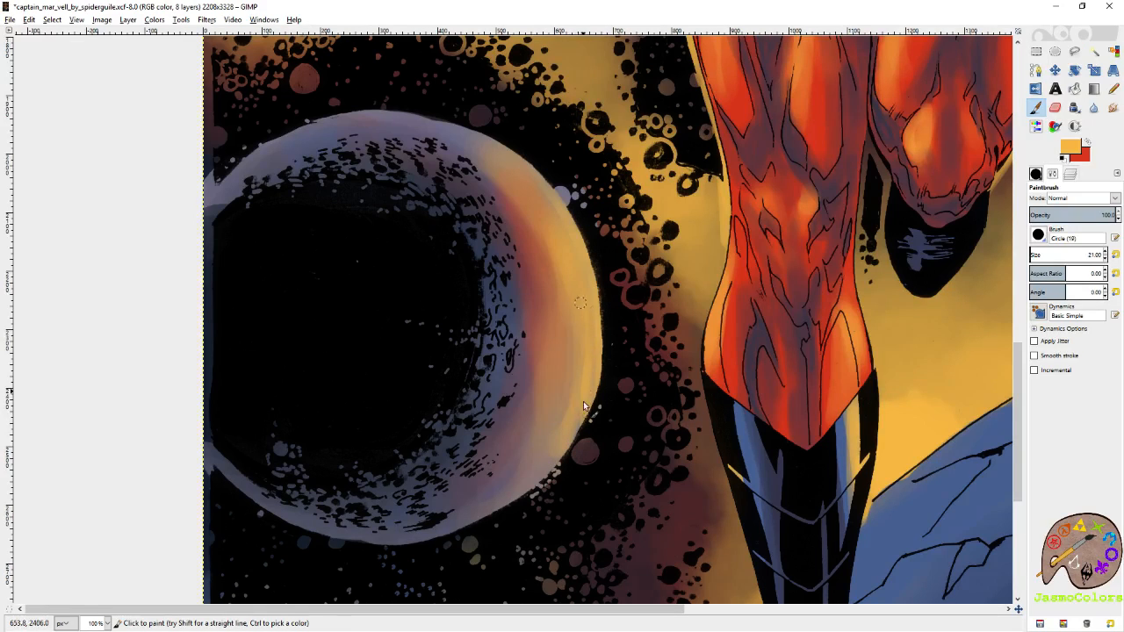
{"action": "left_click_drag", "start_coordinate": [516, 159], "coordinate": [558, 216]}
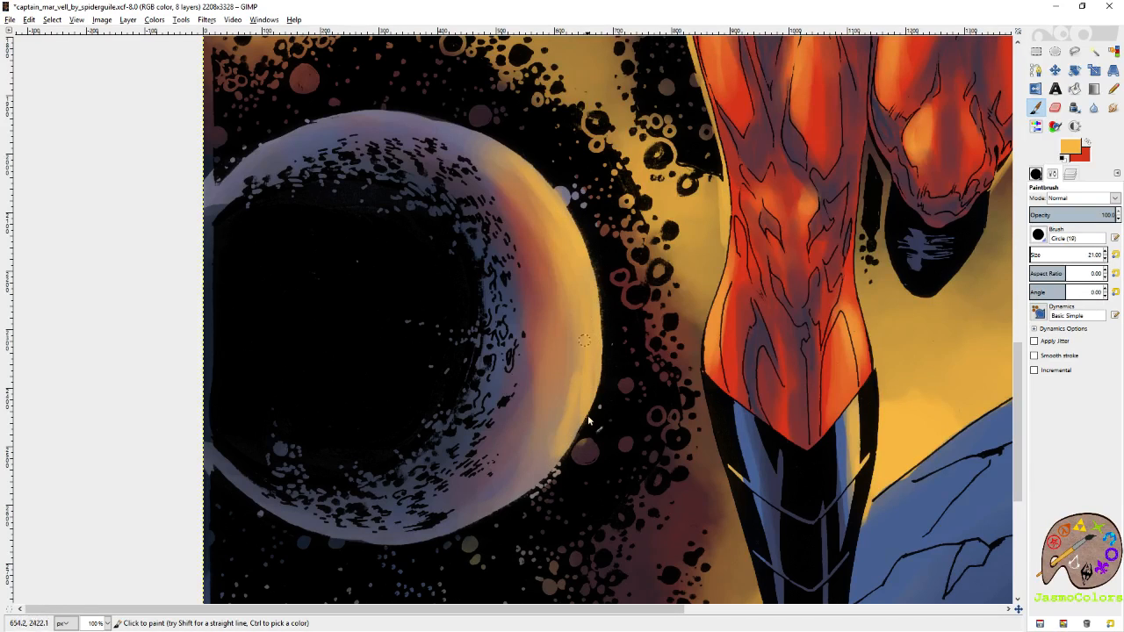
Widen the large planet's golden rim toward its lower edge with a size 41 brush and blend red along the inner side.
{"action": "left_click_drag", "start_coordinate": [575, 367], "coordinate": [564, 423]}
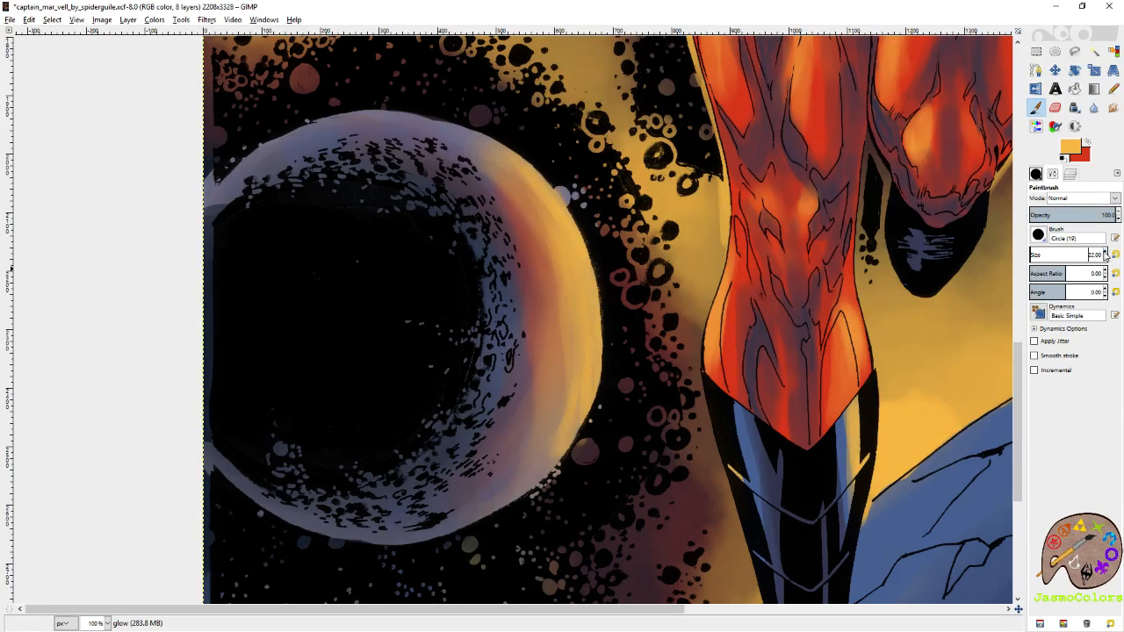
{"action": "mouse_move", "coordinate": [585, 309]}
{"action": "left_mouse_down"}
{"action": "mouse_move", "coordinate": [570, 409]}
{"action": "mouse_move", "coordinate": [535, 504]}
{"action": "left_mouse_up"}
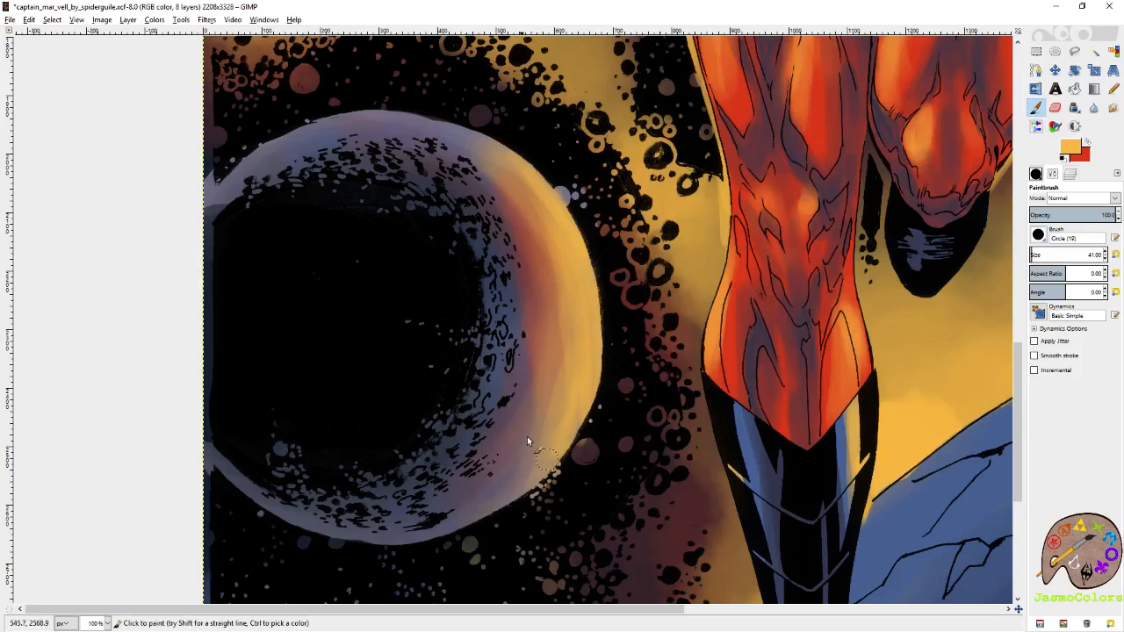
{"action": "left_click", "coordinate": [1090, 144]}
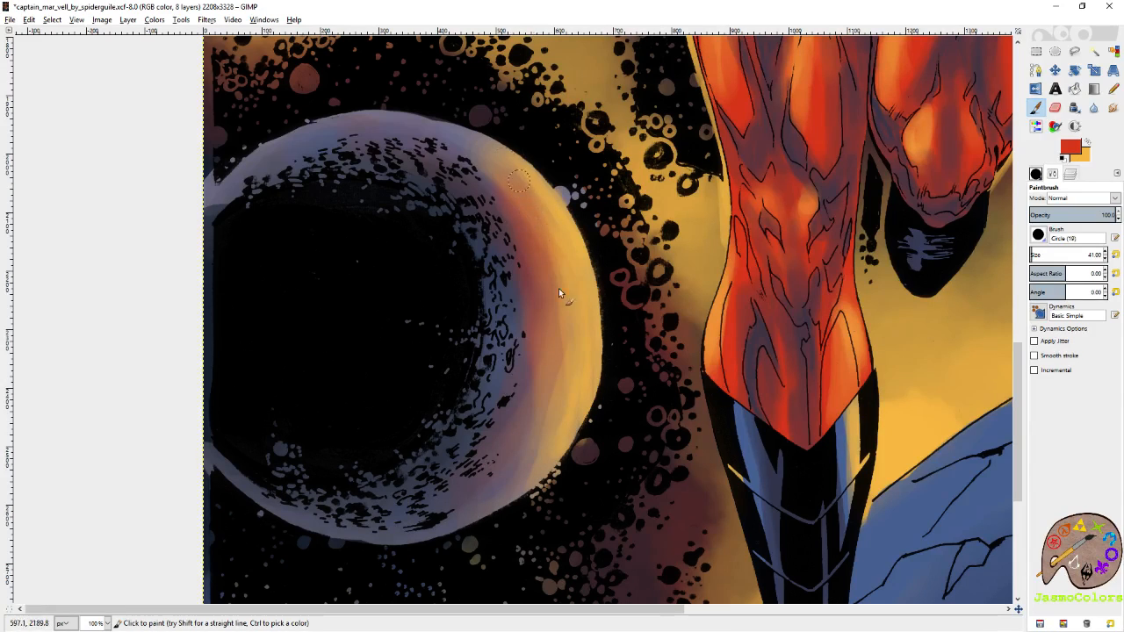
{"action": "mouse_move", "coordinate": [566, 324]}
{"action": "left_mouse_down"}
{"action": "mouse_move", "coordinate": [558, 417]}
{"action": "mouse_move", "coordinate": [498, 501]}
{"action": "mouse_move", "coordinate": [549, 359]}
{"action": "mouse_move", "coordinate": [539, 424]}
{"action": "left_mouse_up"}
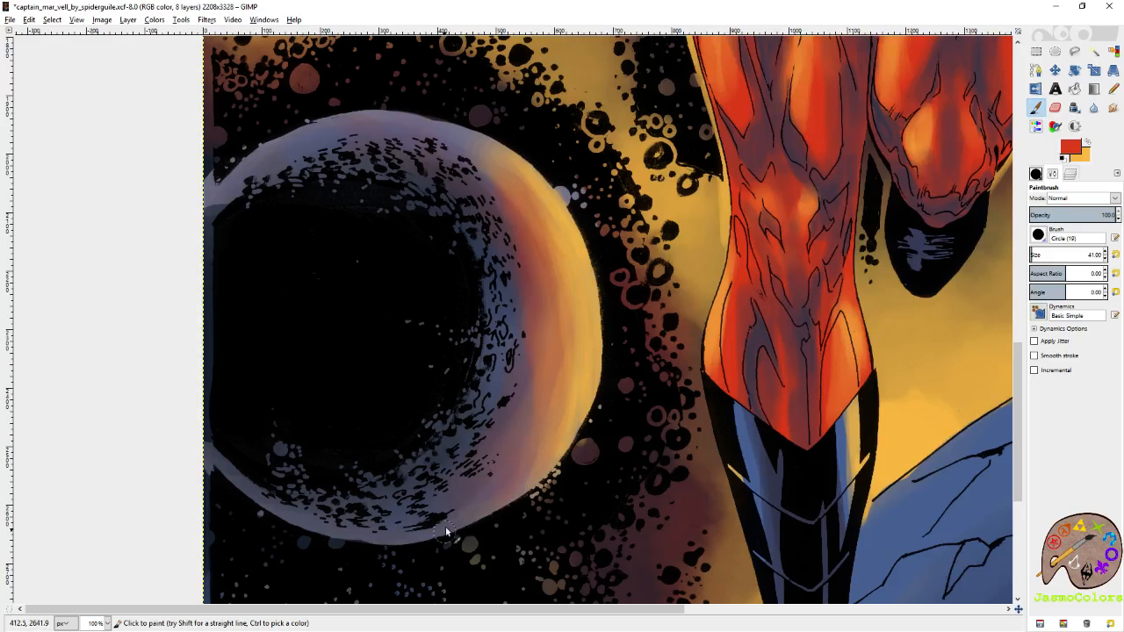
Paint golden rim light around the lit side of the small planet with the size 41 brush.
{"action": "scroll", "coordinate": [478, 422], "scroll_direction": "right", "scroll_amount": 10}
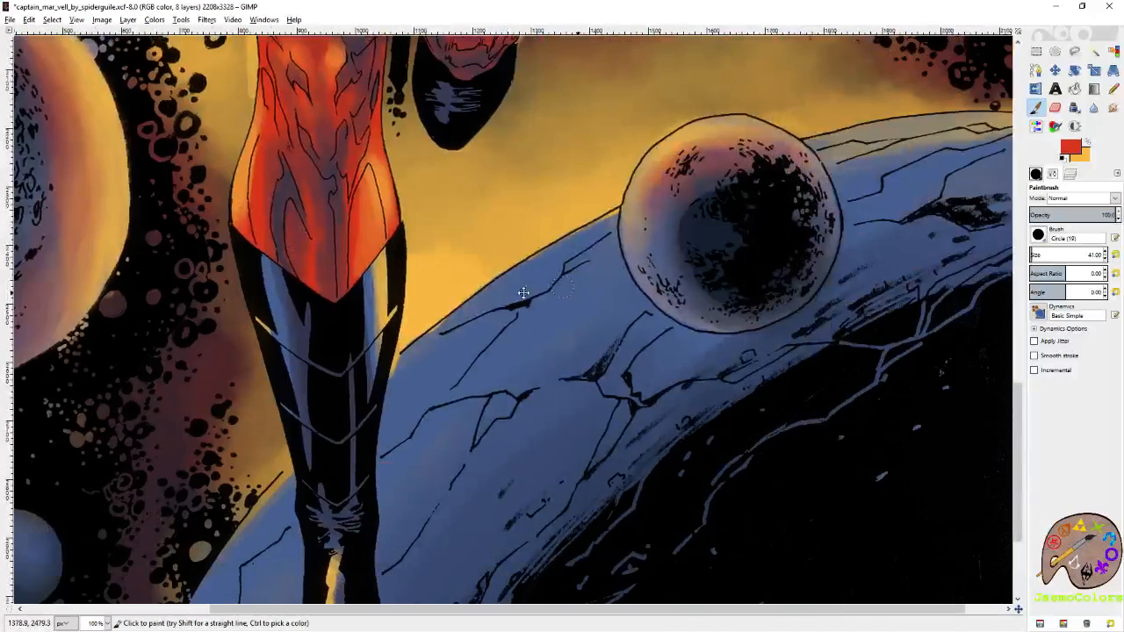
{"action": "key", "text": "x"}
{"action": "mouse_move", "coordinate": [768, 203]}
{"action": "left_mouse_down"}
{"action": "mouse_move", "coordinate": [740, 190]}
{"action": "mouse_move", "coordinate": [805, 177]}
{"action": "mouse_move", "coordinate": [683, 200]}
{"action": "mouse_move", "coordinate": [708, 168]}
{"action": "left_mouse_up"}
{"action": "mouse_move", "coordinate": [594, 182]}
{"action": "left_mouse_down"}
{"action": "mouse_move", "coordinate": [537, 185]}
{"action": "mouse_move", "coordinate": [594, 184]}
{"action": "mouse_move", "coordinate": [547, 185]}
{"action": "mouse_move", "coordinate": [508, 207]}
{"action": "mouse_move", "coordinate": [474, 263]}
{"action": "left_mouse_up"}
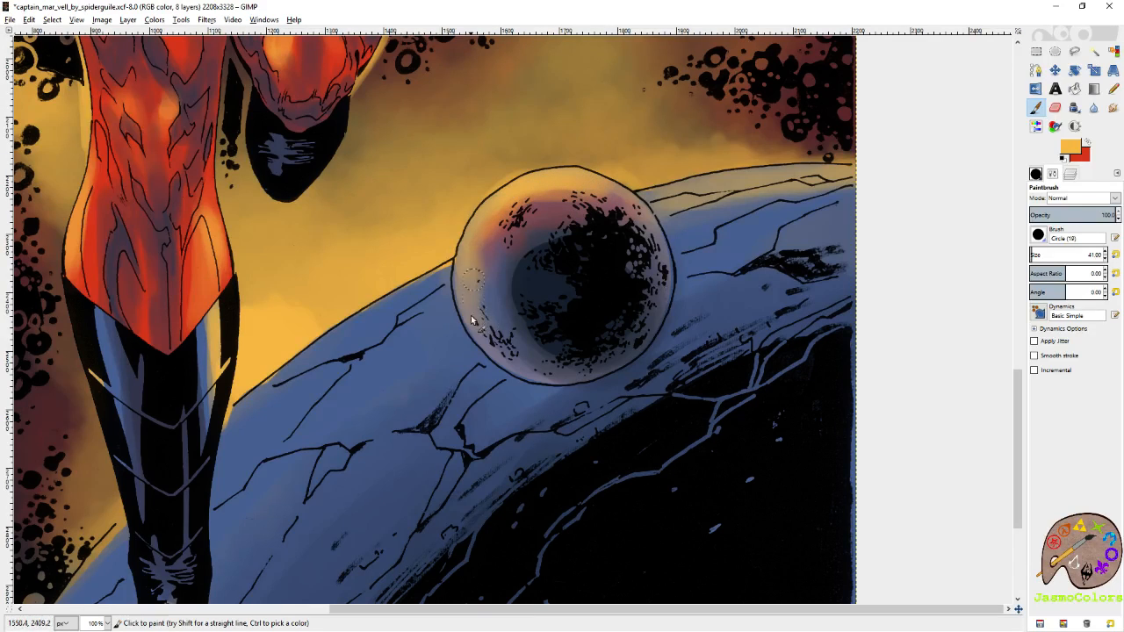
{"action": "left_click_drag", "start_coordinate": [434, 349], "coordinate": [669, 237]}
{"action": "left_click_drag", "start_coordinate": [683, 155], "coordinate": [539, 239]}
{"action": "mouse_move", "coordinate": [634, 200]}
{"action": "left_mouse_down"}
{"action": "mouse_move", "coordinate": [688, 146]}
{"action": "mouse_move", "coordinate": [660, 159]}
{"action": "mouse_move", "coordinate": [685, 151]}
{"action": "mouse_move", "coordinate": [652, 235]}
{"action": "mouse_move", "coordinate": [684, 164]}
{"action": "mouse_move", "coordinate": [510, 297]}
{"action": "mouse_move", "coordinate": [452, 362]}
{"action": "mouse_move", "coordinate": [656, 205]}
{"action": "left_mouse_up"}
Paint golden light along the upper edge of the cracked planet behind the small one with a size 120.88 brush.
{"action": "left_click", "coordinate": [1036, 253]}
{"action": "left_click_drag", "start_coordinate": [471, 396], "coordinate": [670, 220]}
{"action": "mouse_move", "coordinate": [577, 251]}
{"action": "left_mouse_down"}
{"action": "mouse_move", "coordinate": [469, 398]}
{"action": "mouse_move", "coordinate": [519, 356]}
{"action": "mouse_move", "coordinate": [716, 122]}
{"action": "left_mouse_up"}
{"action": "left_click_drag", "start_coordinate": [720, 116], "coordinate": [596, 245]}
{"action": "mouse_move", "coordinate": [567, 294]}
{"action": "left_mouse_down"}
{"action": "mouse_move", "coordinate": [711, 154]}
{"action": "mouse_move", "coordinate": [626, 231]}
{"action": "mouse_move", "coordinate": [704, 173]}
{"action": "mouse_move", "coordinate": [681, 186]}
{"action": "mouse_move", "coordinate": [728, 134]}
{"action": "mouse_move", "coordinate": [698, 129]}
{"action": "mouse_move", "coordinate": [441, 327]}
{"action": "left_mouse_up"}
{"action": "mouse_move", "coordinate": [762, 217]}
{"action": "left_mouse_down"}
{"action": "mouse_move", "coordinate": [767, 209]}
{"action": "mouse_move", "coordinate": [734, 227]}
{"action": "mouse_move", "coordinate": [751, 240]}
{"action": "mouse_move", "coordinate": [838, 173]}
{"action": "left_mouse_up"}
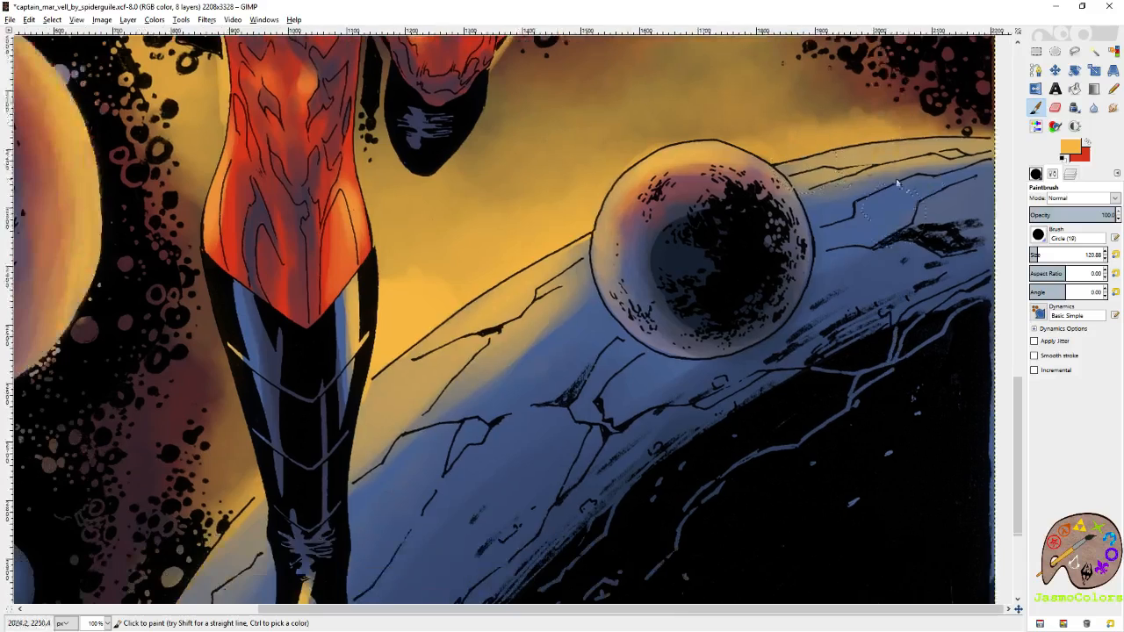
Erase the gold spilled above the cracked planet's horizon and around the small planet, reducing the eraser size to 56.88.
{"action": "key", "text": "shift+e"}
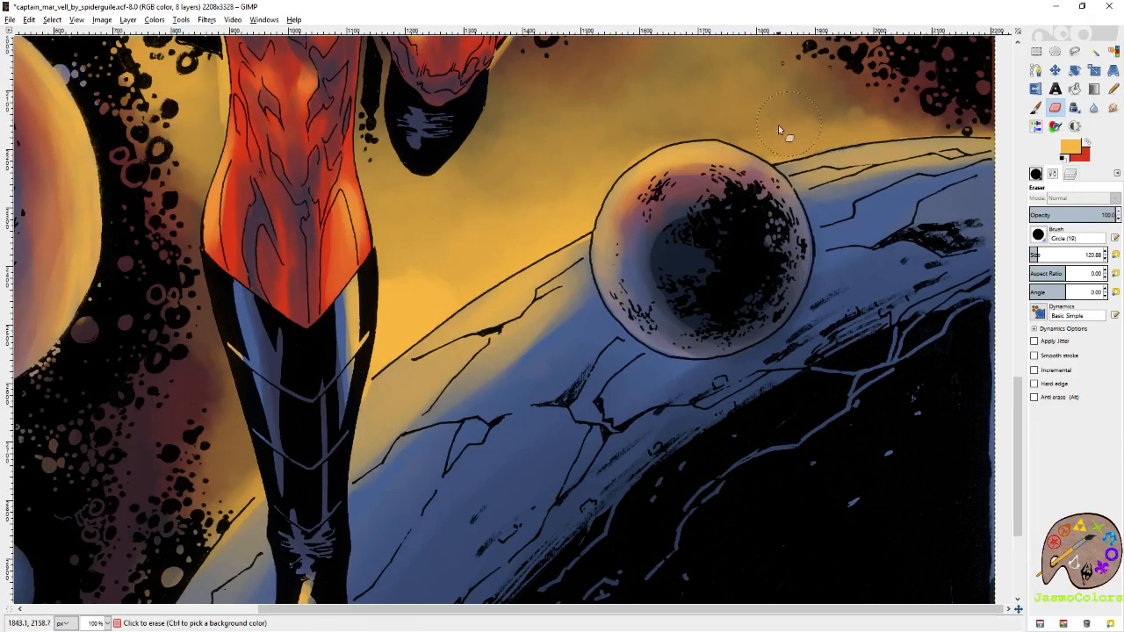
{"action": "left_click_drag", "start_coordinate": [951, 108], "coordinate": [835, 155]}
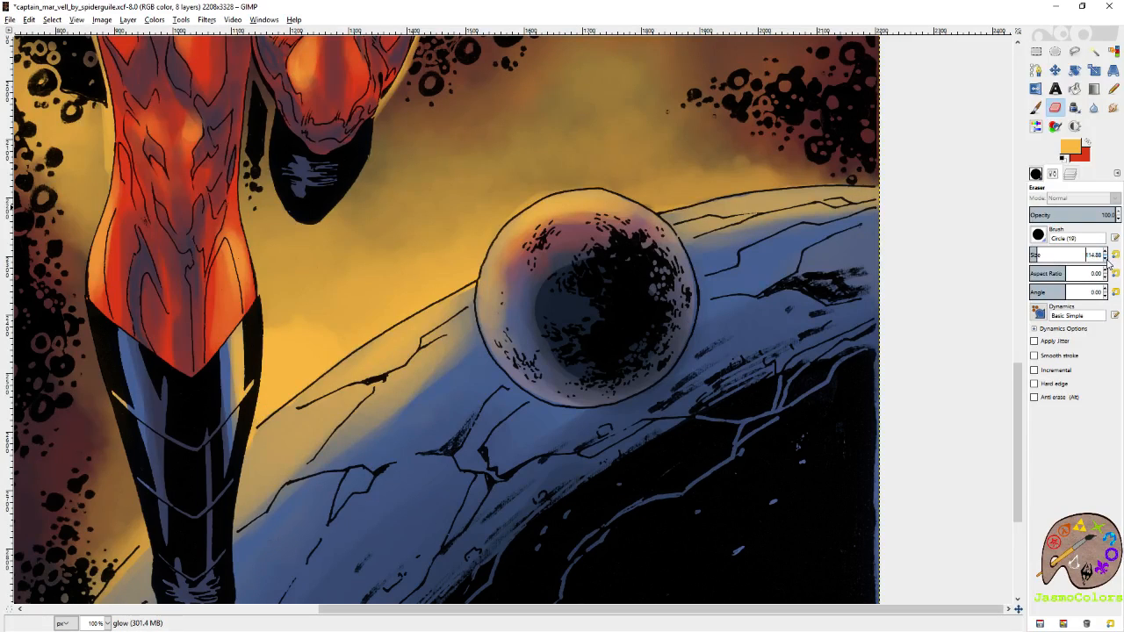
{"action": "left_click", "coordinate": [1105, 258]}
{"action": "left_click_drag", "start_coordinate": [473, 329], "coordinate": [664, 172]}
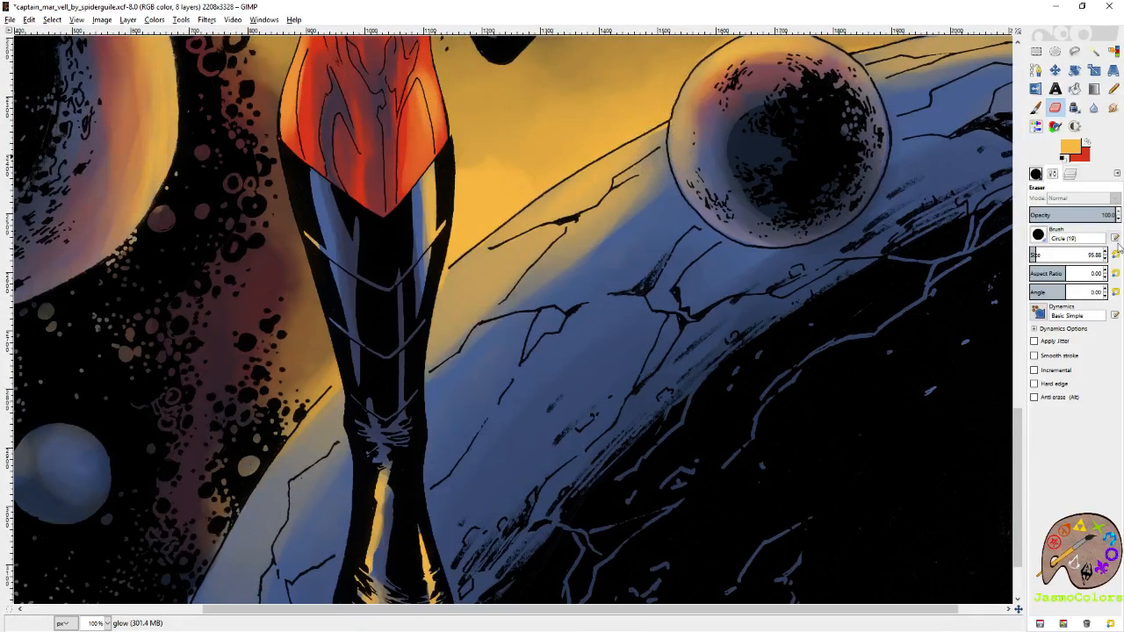
Strengthen the golden rim on the small planet's lit side with the Paintbrush, resetting the brush size to 21.
{"action": "left_click", "coordinate": [1035, 107]}
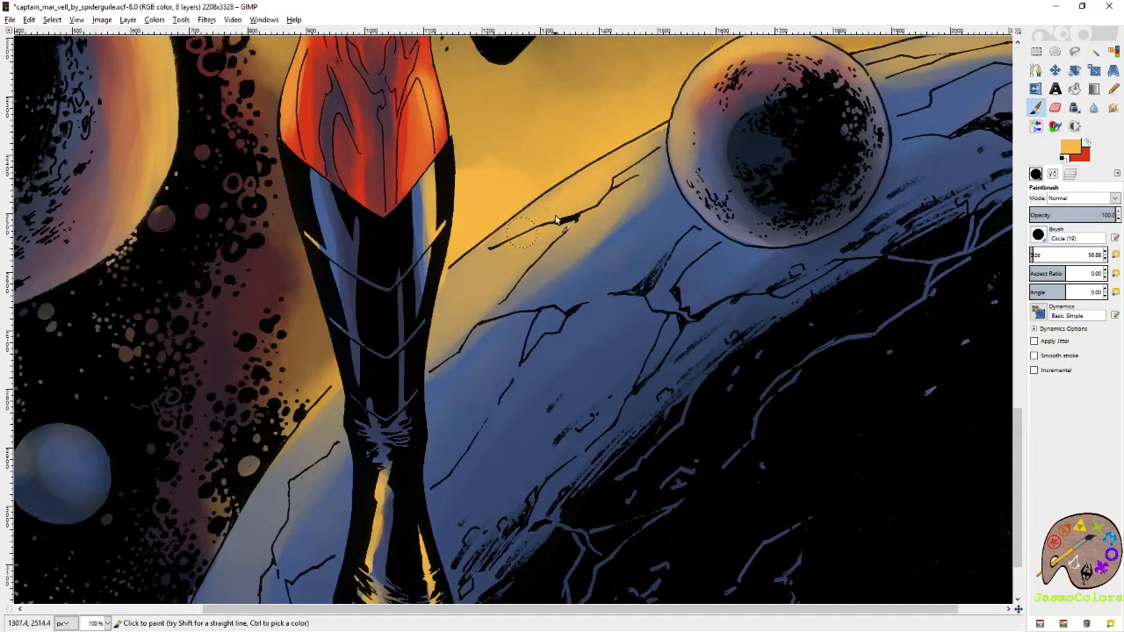
{"action": "left_click_drag", "start_coordinate": [706, 74], "coordinate": [606, 204]}
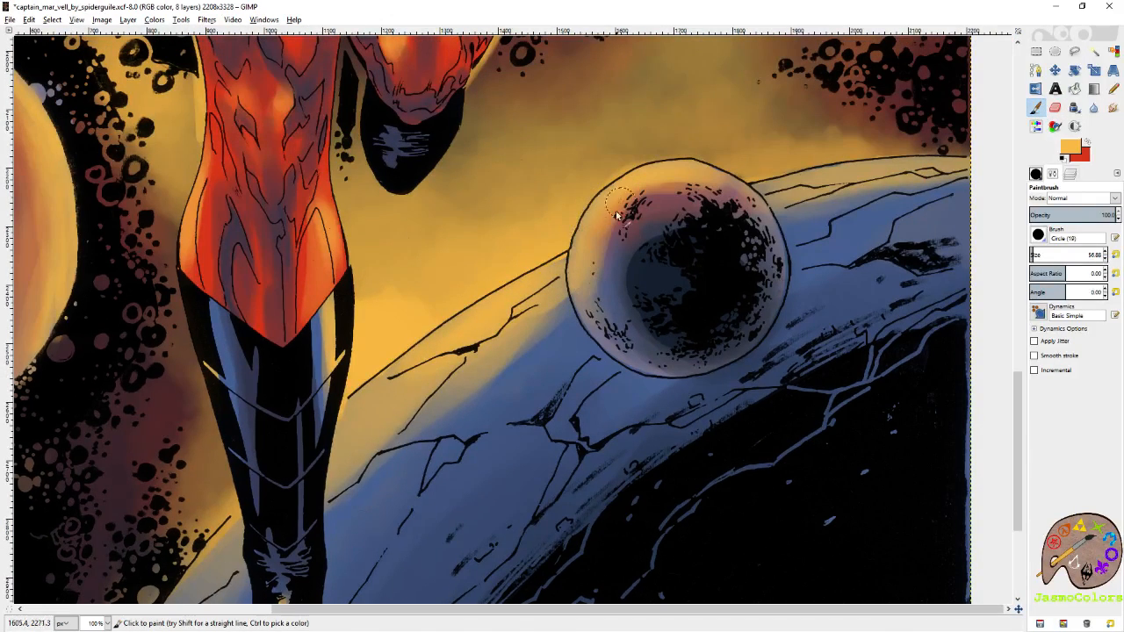
{"action": "left_click", "coordinate": [1115, 255]}
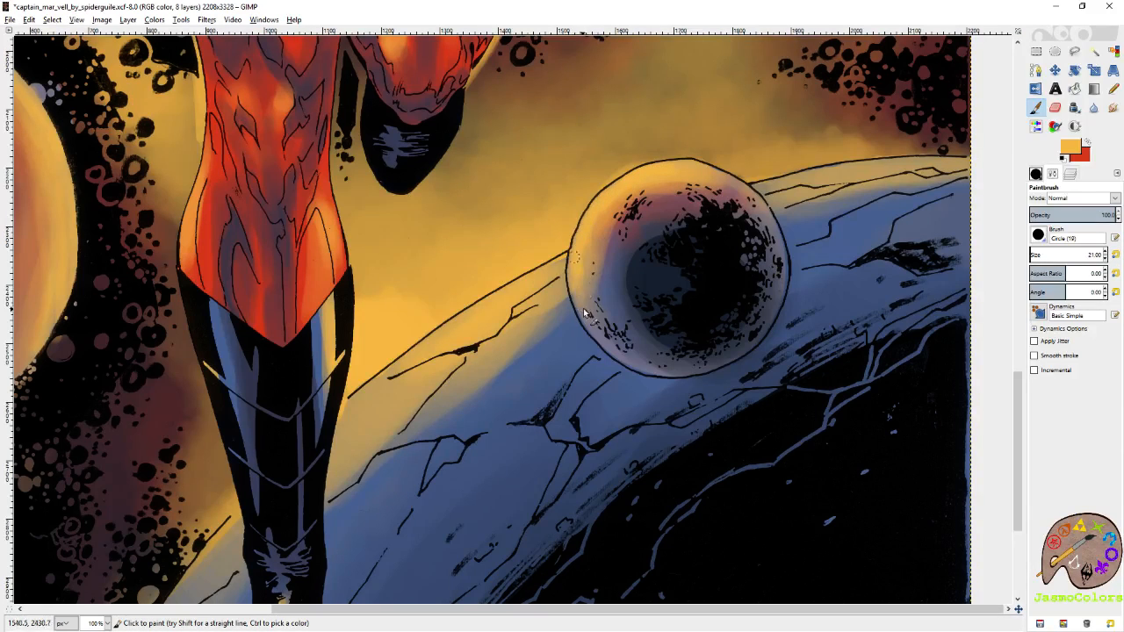
Swap to red and paint a reddish band inside the small planet's golden rim with a larger brush.
{"action": "left_click", "coordinate": [1088, 142]}
{"action": "left_click", "coordinate": [1033, 251]}
{"action": "mouse_move", "coordinate": [707, 208]}
{"action": "left_mouse_down"}
{"action": "mouse_move", "coordinate": [667, 188]}
{"action": "mouse_move", "coordinate": [632, 197]}
{"action": "mouse_move", "coordinate": [693, 189]}
{"action": "mouse_move", "coordinate": [632, 206]}
{"action": "left_mouse_up"}
Paint red light below the golden band across the cracked planet, enlarging the brush to 136.86 for the broad strokes.
{"action": "mouse_move", "coordinate": [560, 324]}
{"action": "left_mouse_down"}
{"action": "mouse_move", "coordinate": [662, 213]}
{"action": "mouse_move", "coordinate": [660, 200]}
{"action": "left_mouse_up"}
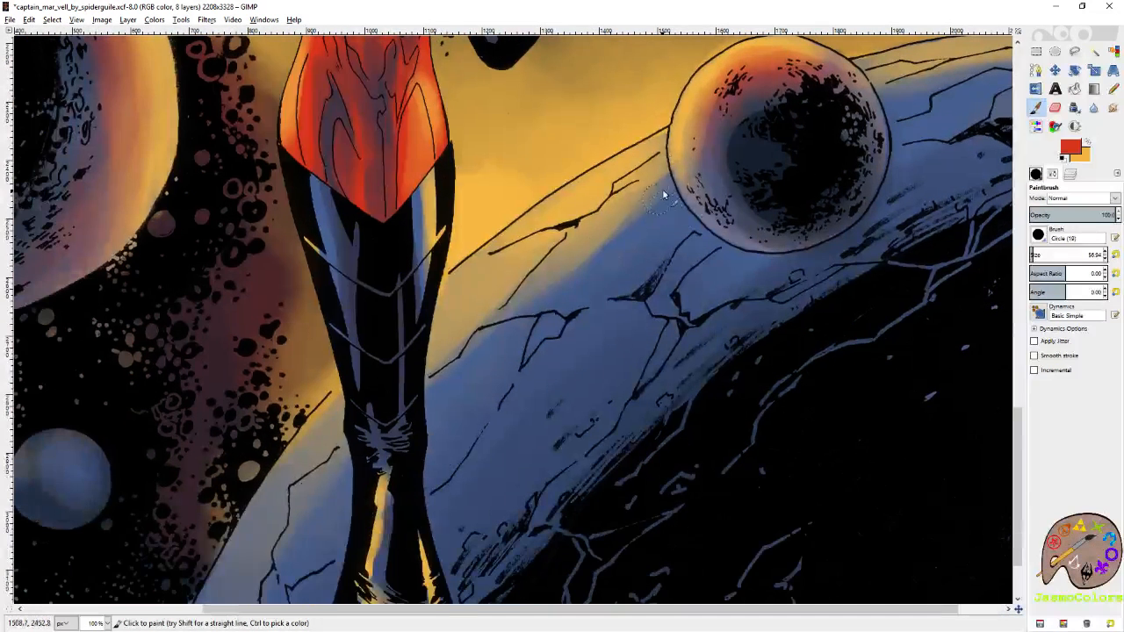
{"action": "mouse_move", "coordinate": [551, 279]}
{"action": "left_mouse_down"}
{"action": "mouse_move", "coordinate": [505, 310]}
{"action": "mouse_move", "coordinate": [608, 205]}
{"action": "left_mouse_up"}
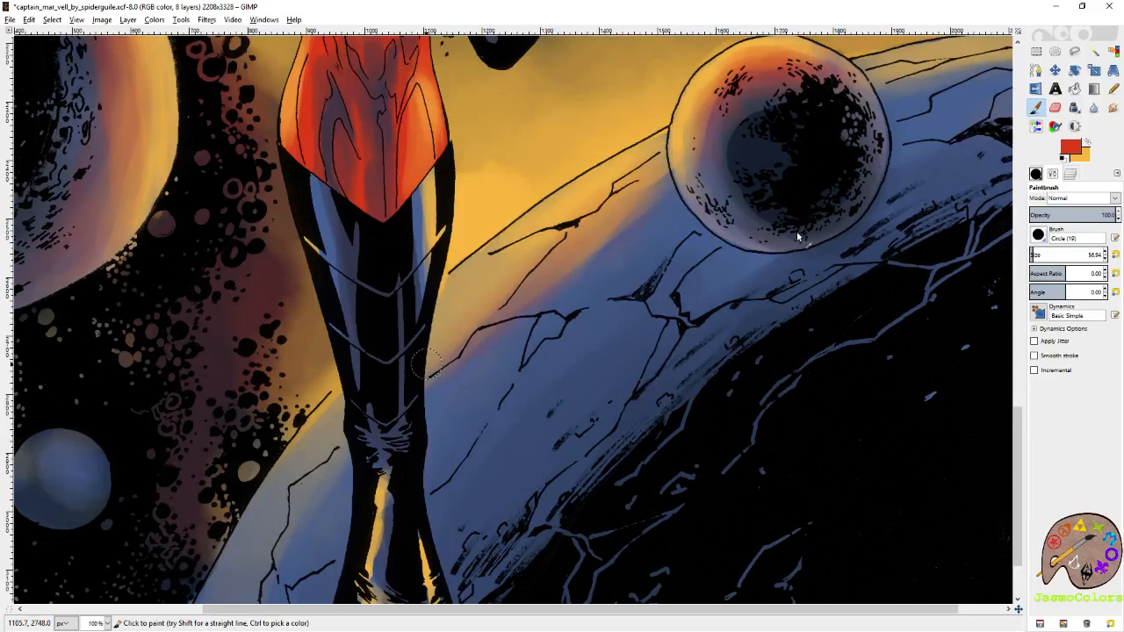
{"action": "key", "text": "r"}
{"action": "scroll", "coordinate": [786, 246], "scroll_direction": "down", "scroll_amount": 5}
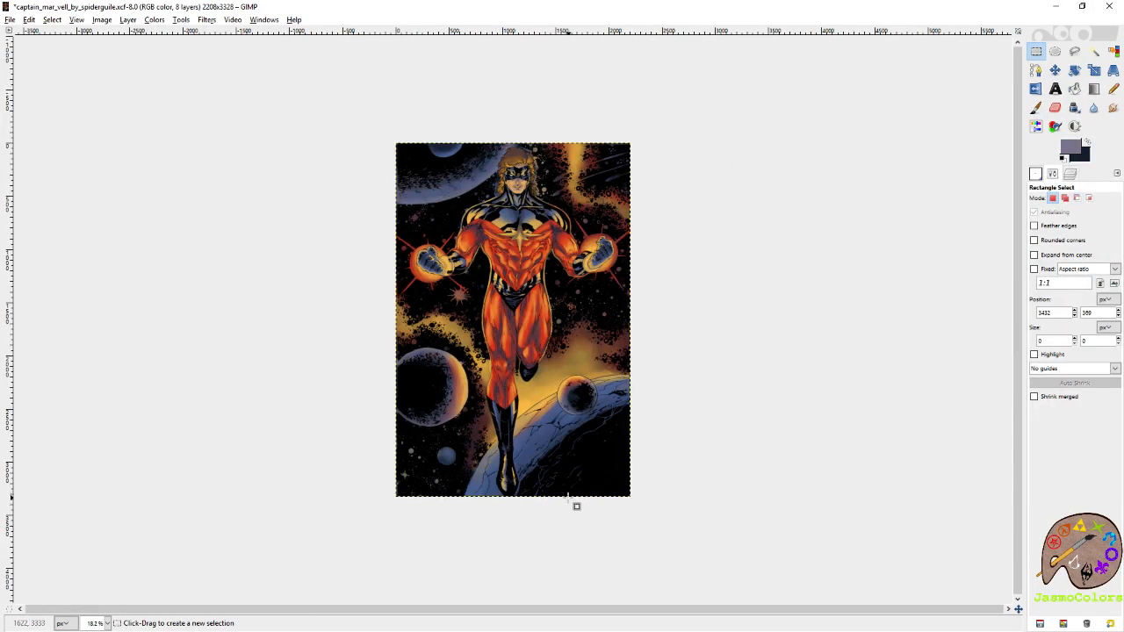
{"action": "scroll", "coordinate": [575, 492], "scroll_direction": "up", "scroll_amount": 1}
{"action": "scroll", "coordinate": [535, 524], "scroll_direction": "up", "scroll_amount": 1}
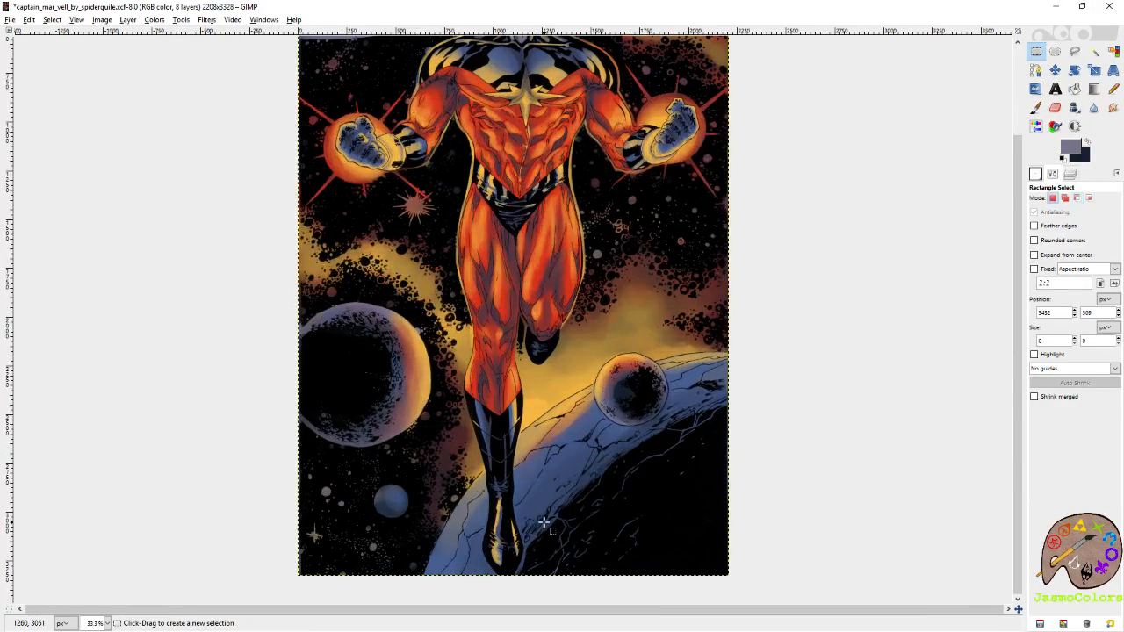
{"action": "key", "text": "p"}
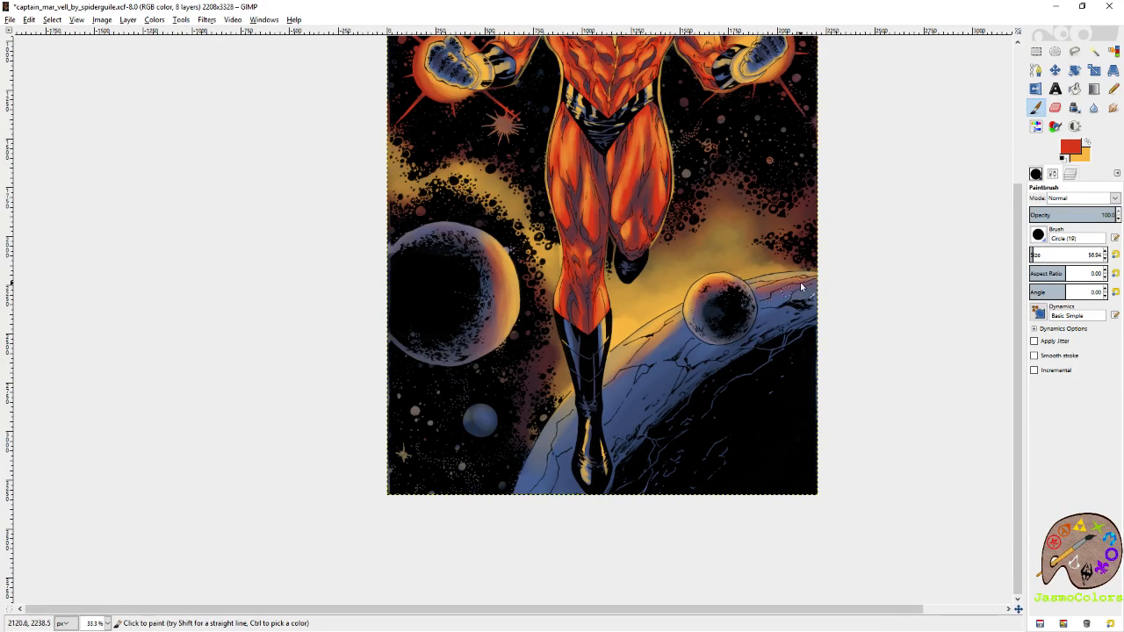
{"action": "left_click", "coordinate": [1038, 253]}
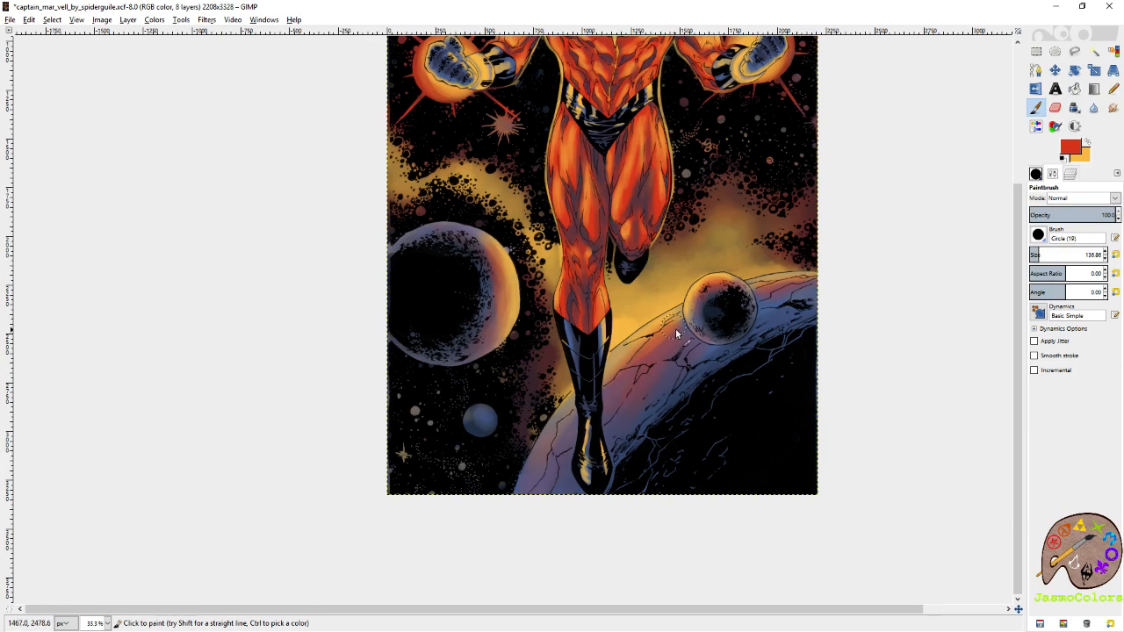
Paint red light on the planet in the picture's upper left corner and add gold along its edge at size 64.94.
{"action": "left_click_drag", "start_coordinate": [738, 267], "coordinate": [823, 603]}
{"action": "left_click_drag", "start_coordinate": [636, 174], "coordinate": [731, 265]}
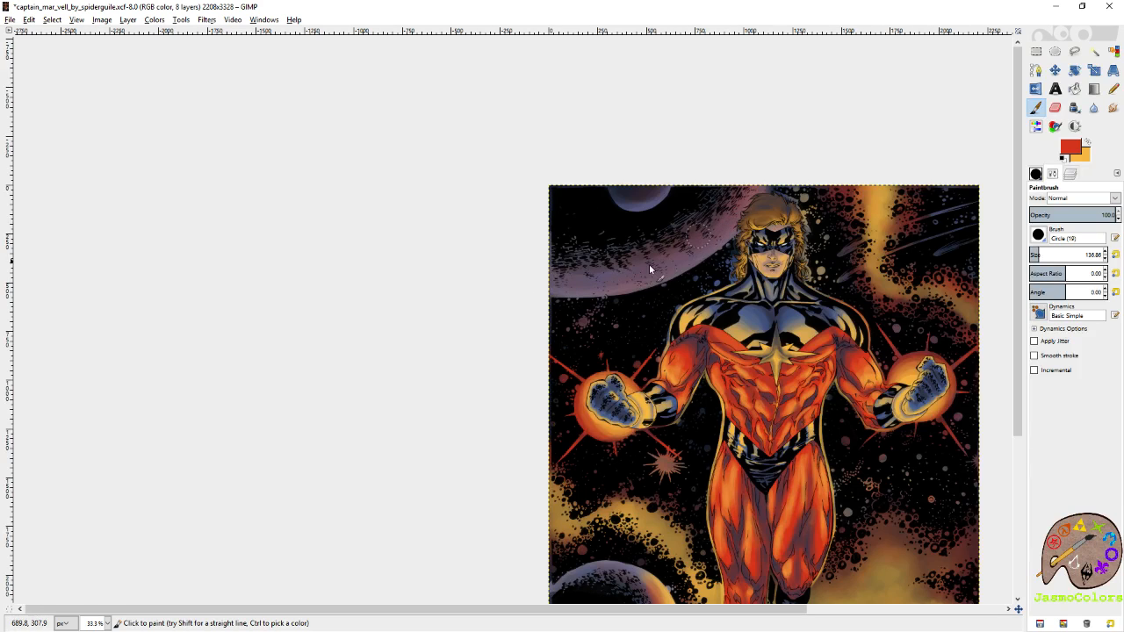
{"action": "left_click", "coordinate": [1087, 144]}
{"action": "left_click", "coordinate": [1034, 254]}
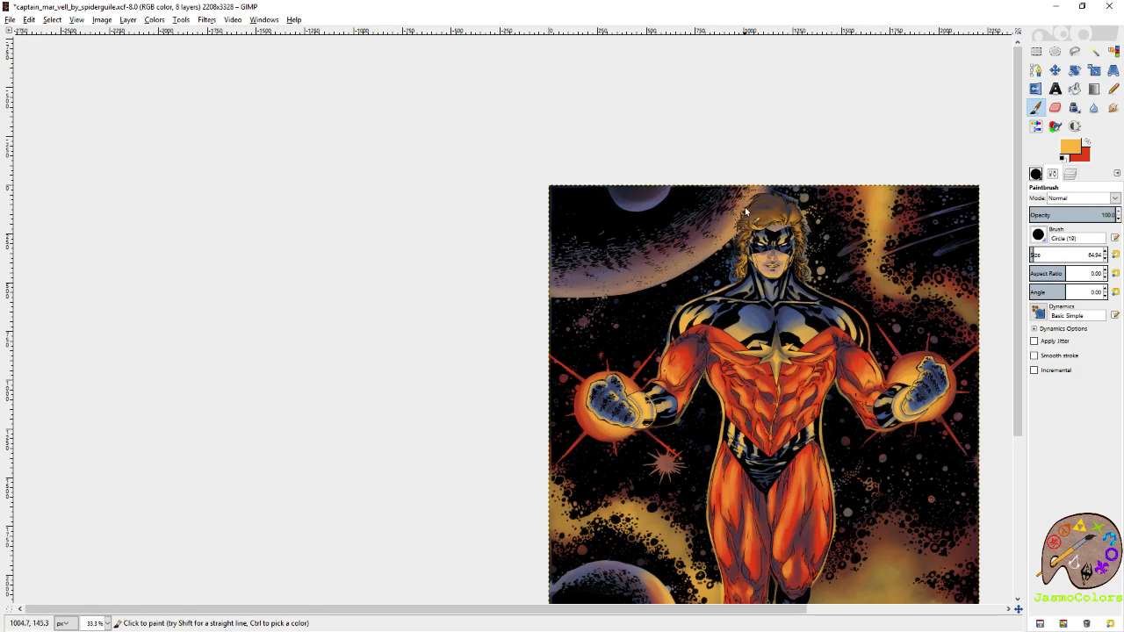
Make the background layer active and save the image.
{"action": "left_click", "coordinate": [1069, 174]}
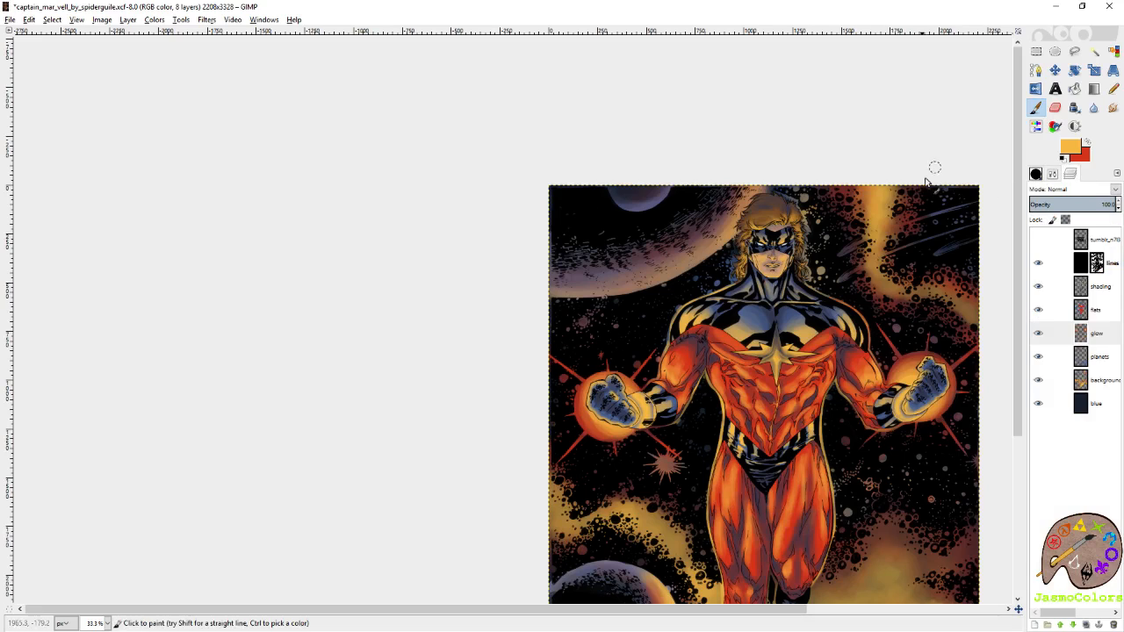
{"action": "left_click", "coordinate": [1093, 381]}
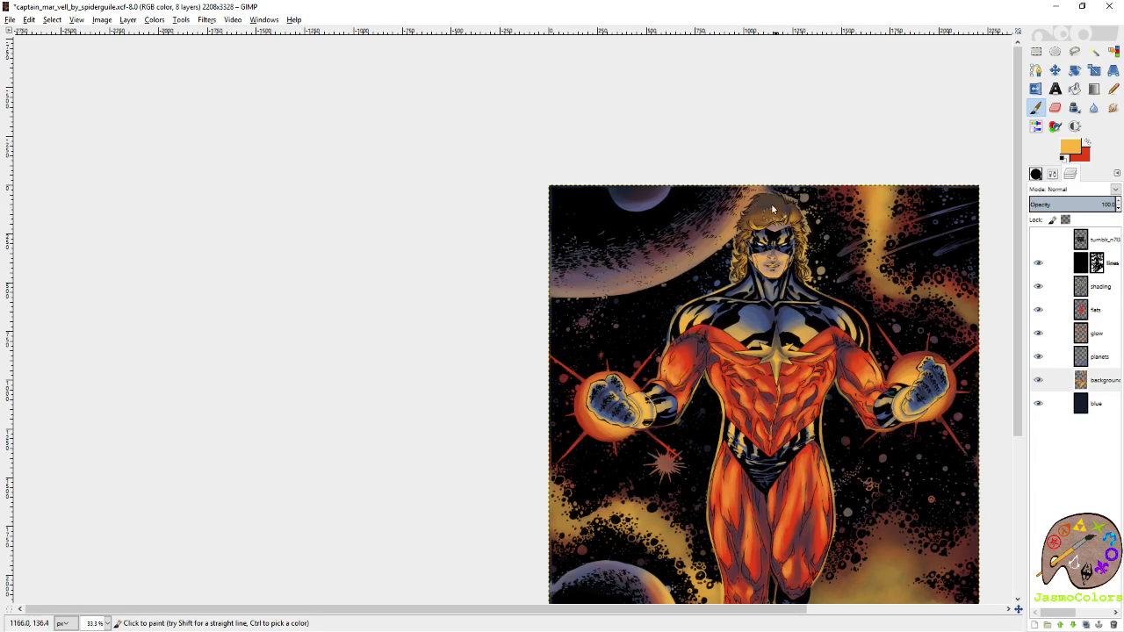
{"action": "scroll", "coordinate": [776, 265], "scroll_direction": "down", "scroll_amount": 10}
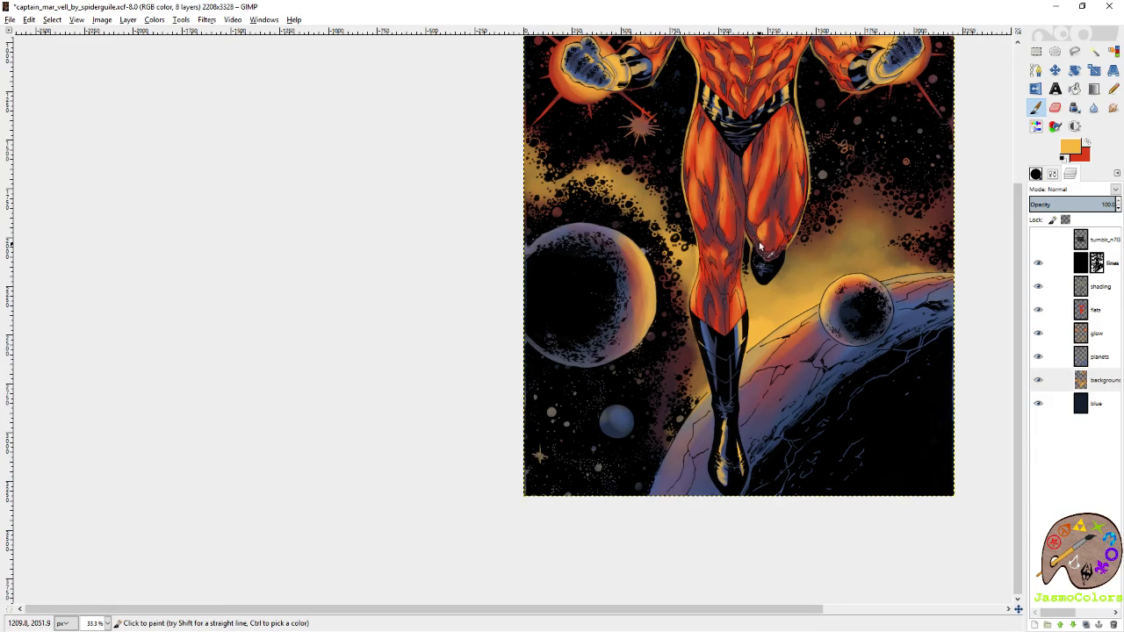
{"action": "scroll", "coordinate": [736, 280], "scroll_direction": "up", "scroll_amount": 10}
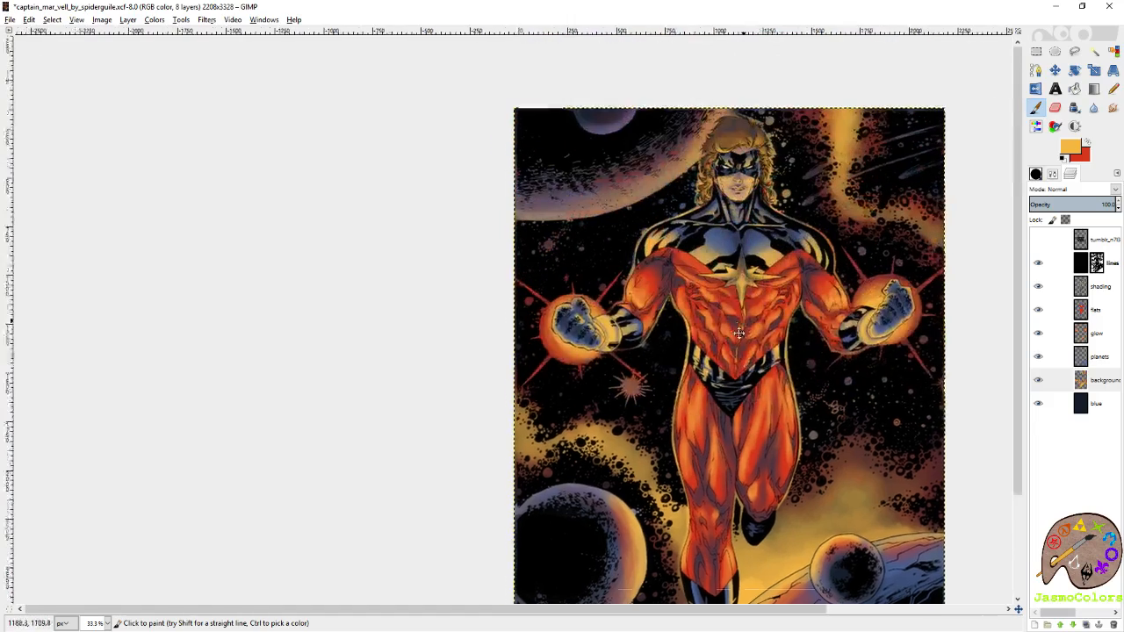
{"action": "key", "text": "ctrl+s"}
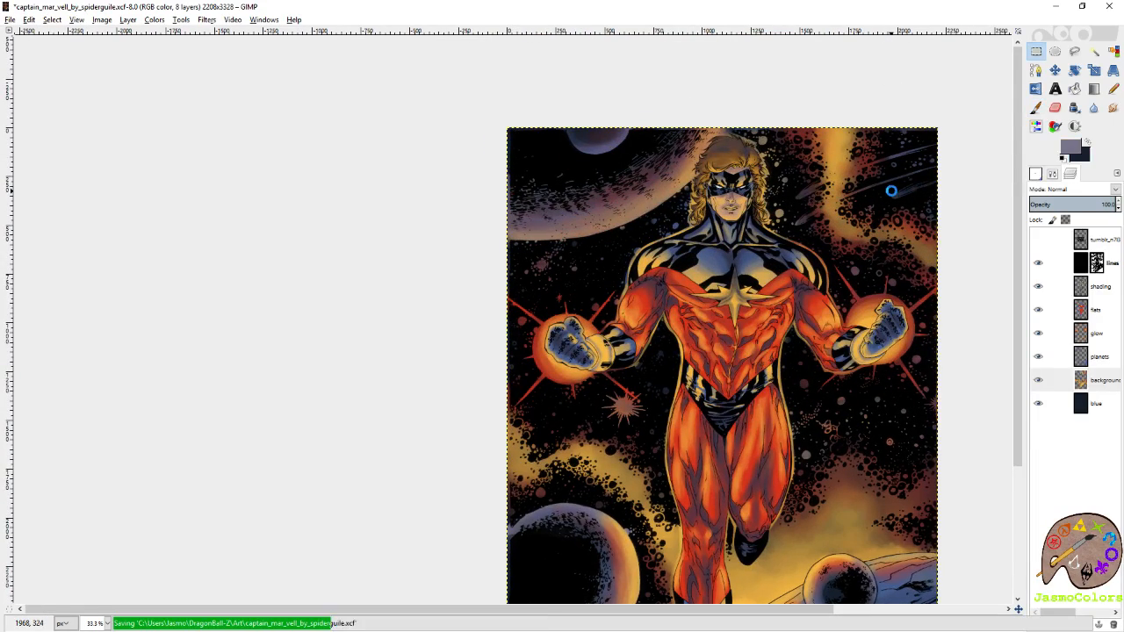
Paint the three comet streaks beside the head gold on the glow layer with the Paintbrush reset to size 21.
{"action": "left_click", "coordinate": [1109, 337]}
{"action": "scroll", "coordinate": [835, 172], "scroll_direction": "up", "scroll_amount": 3}
{"action": "left_click", "coordinate": [1036, 108]}
{"action": "left_click_drag", "start_coordinate": [971, 273], "coordinate": [869, 306]}
{"action": "left_click", "coordinate": [1038, 174]}
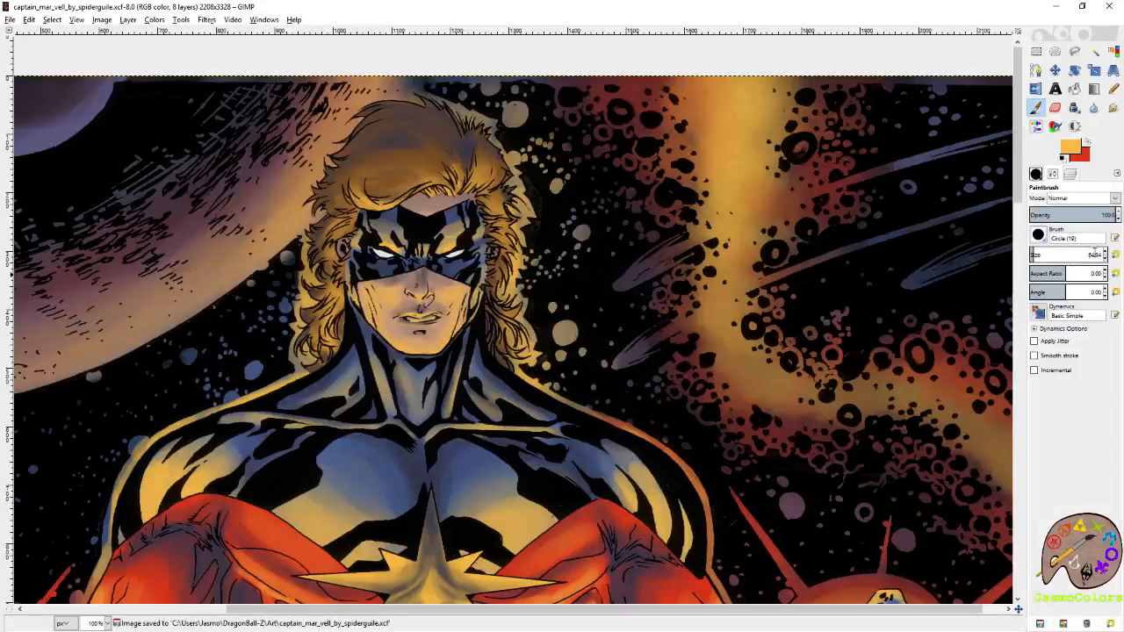
{"action": "left_click", "coordinate": [1115, 255]}
{"action": "mouse_move", "coordinate": [618, 293]}
{"action": "left_mouse_down"}
{"action": "mouse_move", "coordinate": [686, 252]}
{"action": "mouse_move", "coordinate": [618, 293]}
{"action": "mouse_move", "coordinate": [706, 235]}
{"action": "mouse_move", "coordinate": [634, 274]}
{"action": "mouse_move", "coordinate": [836, 179]}
{"action": "left_mouse_up"}
{"action": "mouse_move", "coordinate": [654, 265]}
{"action": "left_mouse_down"}
{"action": "mouse_move", "coordinate": [813, 191]}
{"action": "mouse_move", "coordinate": [906, 163]}
{"action": "mouse_move", "coordinate": [883, 183]}
{"action": "mouse_move", "coordinate": [743, 223]}
{"action": "mouse_move", "coordinate": [914, 162]}
{"action": "mouse_move", "coordinate": [805, 193]}
{"action": "left_mouse_up"}
{"action": "mouse_move", "coordinate": [499, 395]}
{"action": "left_mouse_down"}
{"action": "mouse_move", "coordinate": [552, 344]}
{"action": "mouse_move", "coordinate": [545, 352]}
{"action": "mouse_move", "coordinate": [761, 242]}
{"action": "left_mouse_up"}
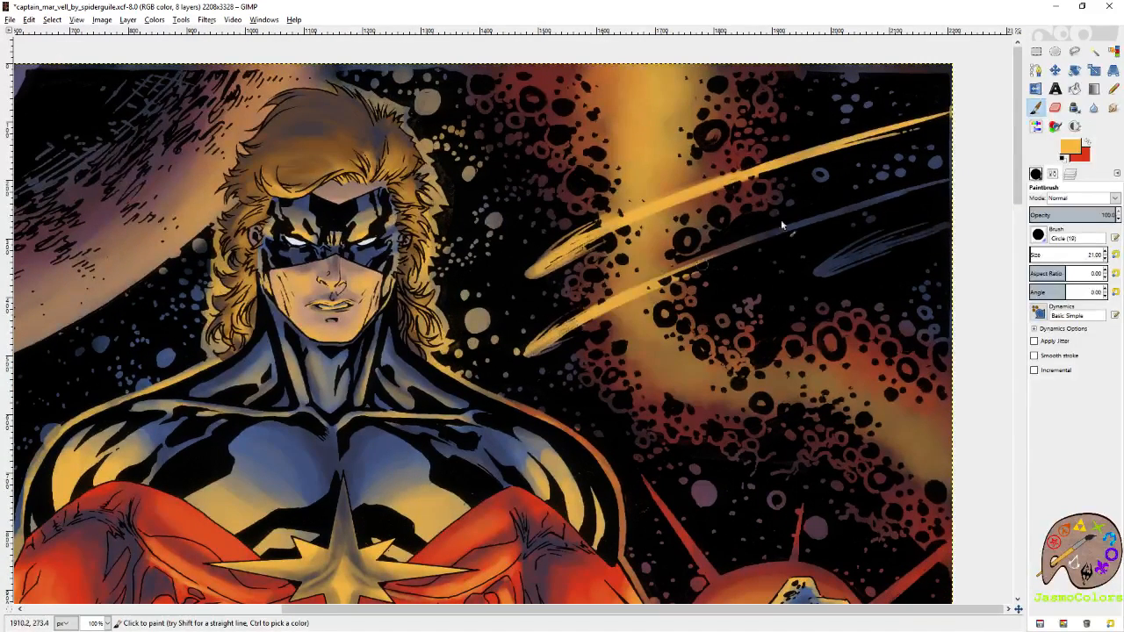
{"action": "mouse_move", "coordinate": [702, 266]}
{"action": "left_mouse_down"}
{"action": "mouse_move", "coordinate": [875, 194]}
{"action": "mouse_move", "coordinate": [805, 233]}
{"action": "mouse_move", "coordinate": [945, 184]}
{"action": "mouse_move", "coordinate": [569, 338]}
{"action": "left_mouse_up"}
{"action": "mouse_move", "coordinate": [816, 272]}
{"action": "left_mouse_down"}
{"action": "mouse_move", "coordinate": [909, 224]}
{"action": "mouse_move", "coordinate": [962, 221]}
{"action": "mouse_move", "coordinate": [913, 230]}
{"action": "mouse_move", "coordinate": [905, 251]}
{"action": "mouse_move", "coordinate": [882, 252]}
{"action": "mouse_move", "coordinate": [891, 230]}
{"action": "mouse_move", "coordinate": [865, 253]}
{"action": "mouse_move", "coordinate": [948, 230]}
{"action": "left_mouse_up"}
Swap to red and tint the trailing ends of the three comet streaks.
{"action": "left_click", "coordinate": [1087, 141]}
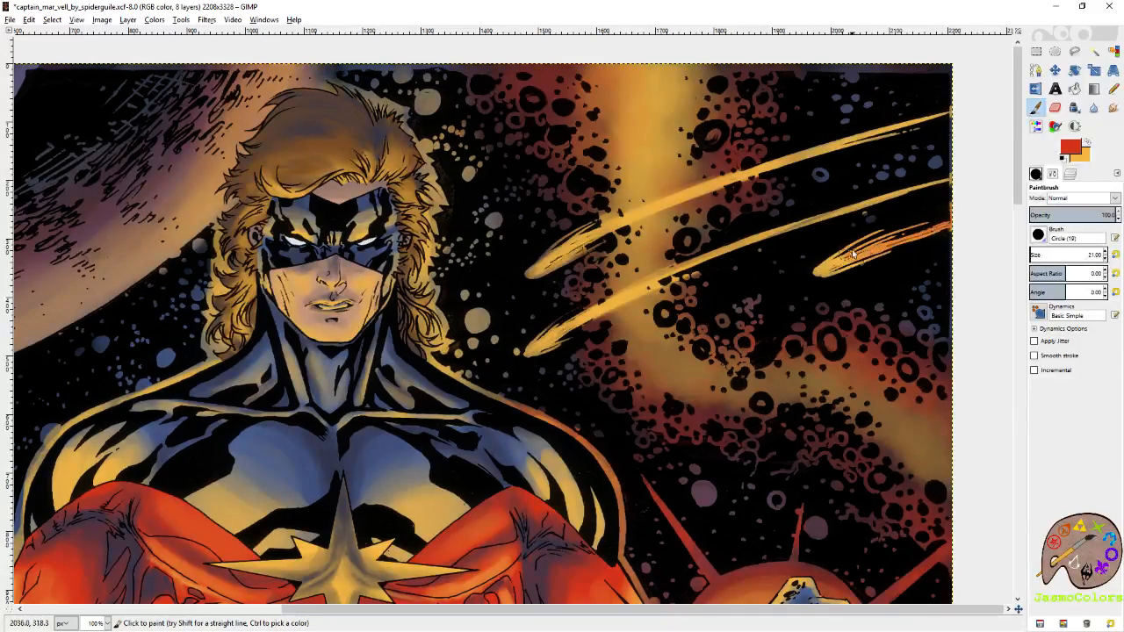
{"action": "left_click_drag", "start_coordinate": [953, 183], "coordinate": [733, 252]}
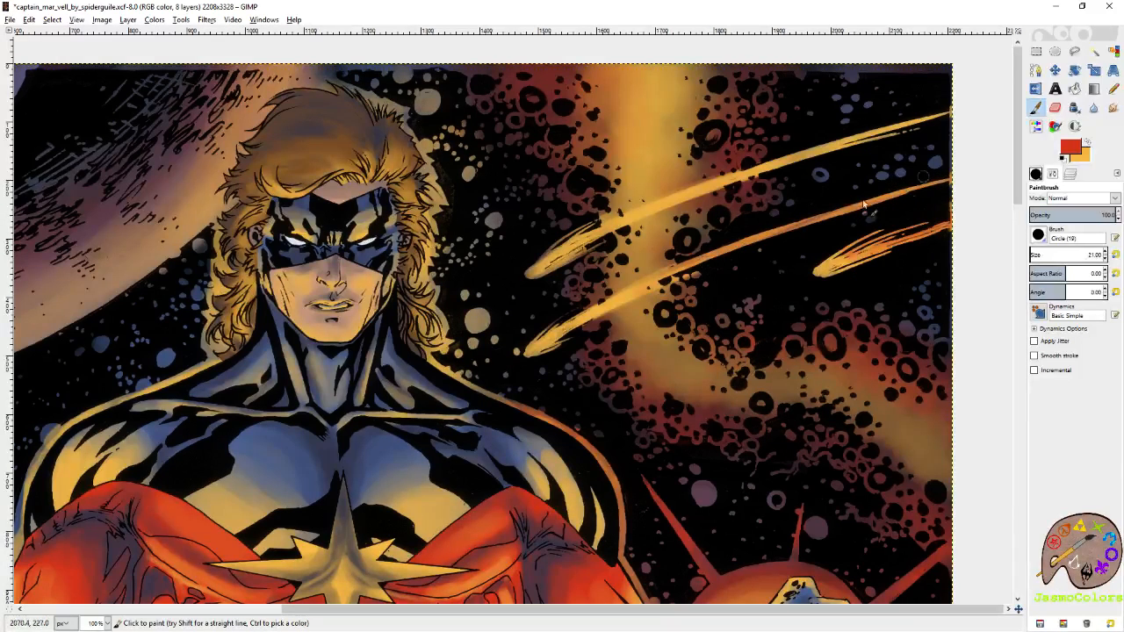
{"action": "left_click_drag", "start_coordinate": [976, 175], "coordinate": [845, 218]}
{"action": "mouse_move", "coordinate": [802, 168]}
{"action": "left_mouse_down"}
{"action": "mouse_move", "coordinate": [960, 101]}
{"action": "mouse_move", "coordinate": [764, 174]}
{"action": "mouse_move", "coordinate": [985, 105]}
{"action": "left_mouse_up"}
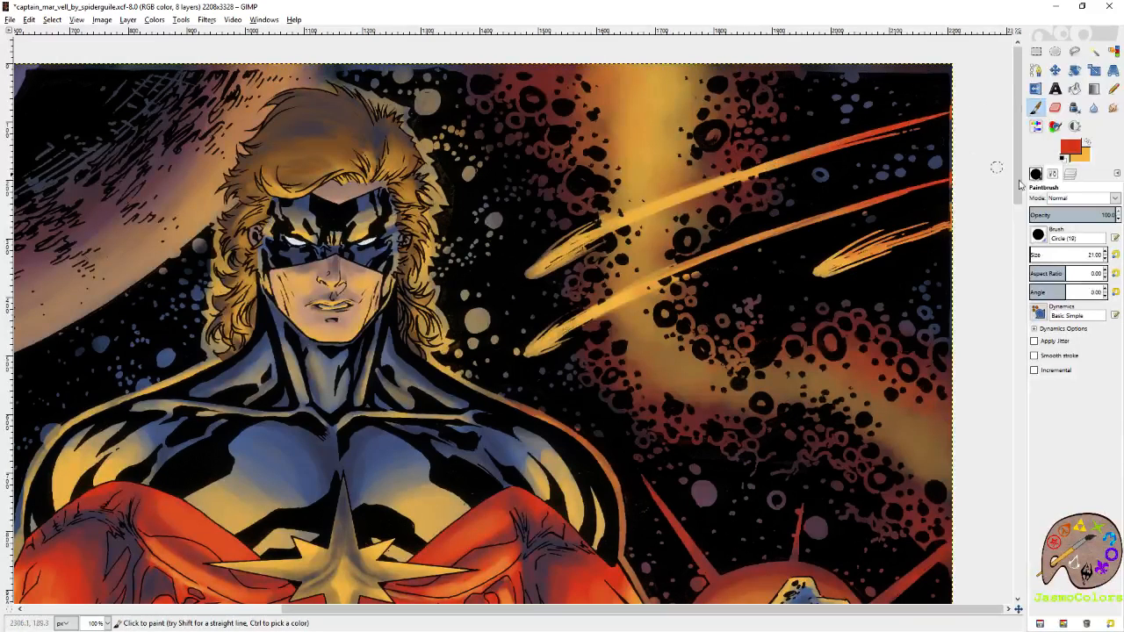
Brighten the heads of the two longer comets with gold and save the image.
{"action": "left_click", "coordinate": [1087, 142]}
{"action": "mouse_move", "coordinate": [546, 275]}
{"action": "left_mouse_down"}
{"action": "mouse_move", "coordinate": [562, 243]}
{"action": "mouse_move", "coordinate": [531, 268]}
{"action": "mouse_move", "coordinate": [544, 266]}
{"action": "mouse_move", "coordinate": [533, 283]}
{"action": "mouse_move", "coordinate": [571, 257]}
{"action": "mouse_move", "coordinate": [529, 279]}
{"action": "mouse_move", "coordinate": [588, 250]}
{"action": "left_mouse_up"}
{"action": "mouse_move", "coordinate": [546, 339]}
{"action": "left_mouse_down"}
{"action": "mouse_move", "coordinate": [535, 344]}
{"action": "mouse_move", "coordinate": [543, 351]}
{"action": "left_mouse_up"}
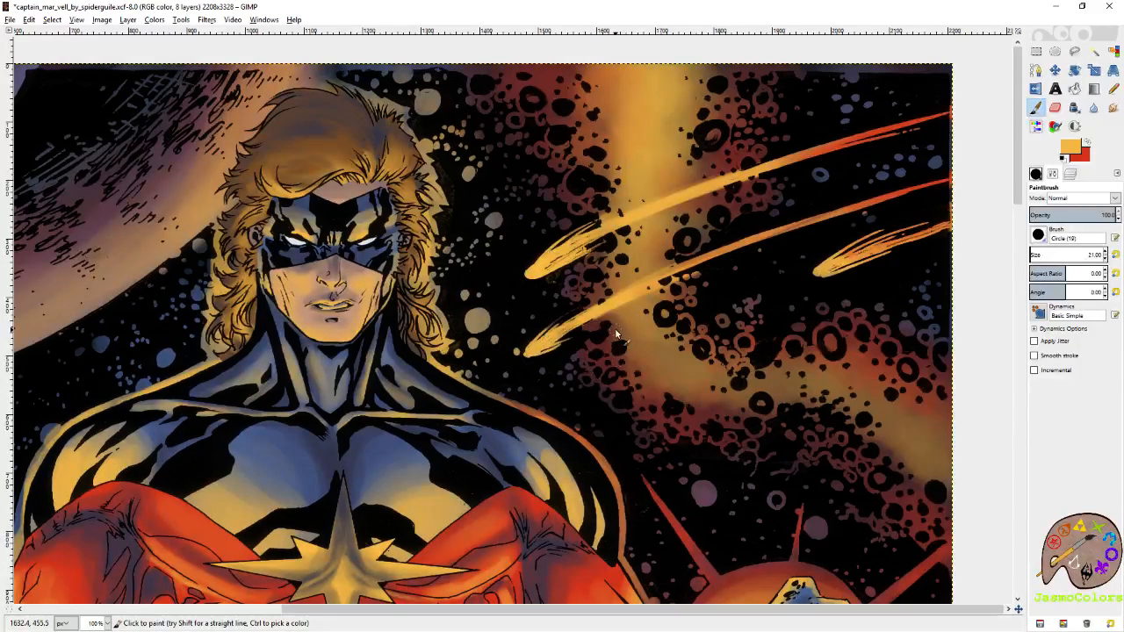
{"action": "key", "text": "r"}
{"action": "scroll", "coordinate": [848, 164], "scroll_direction": "down", "scroll_amount": 5}
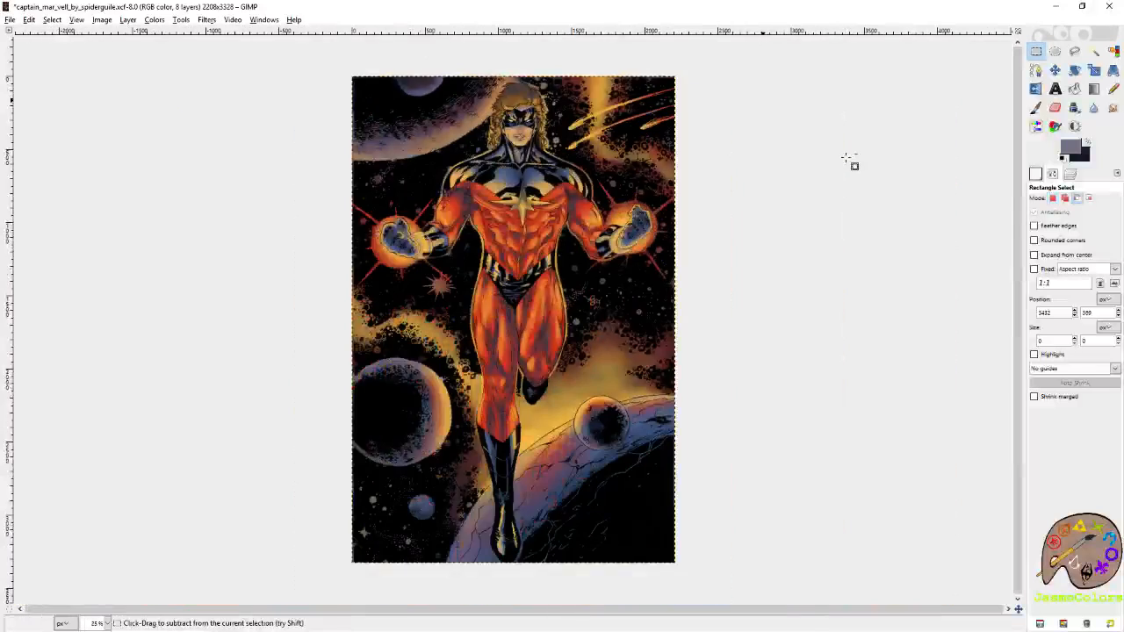
{"action": "key", "text": "ctrl+s"}
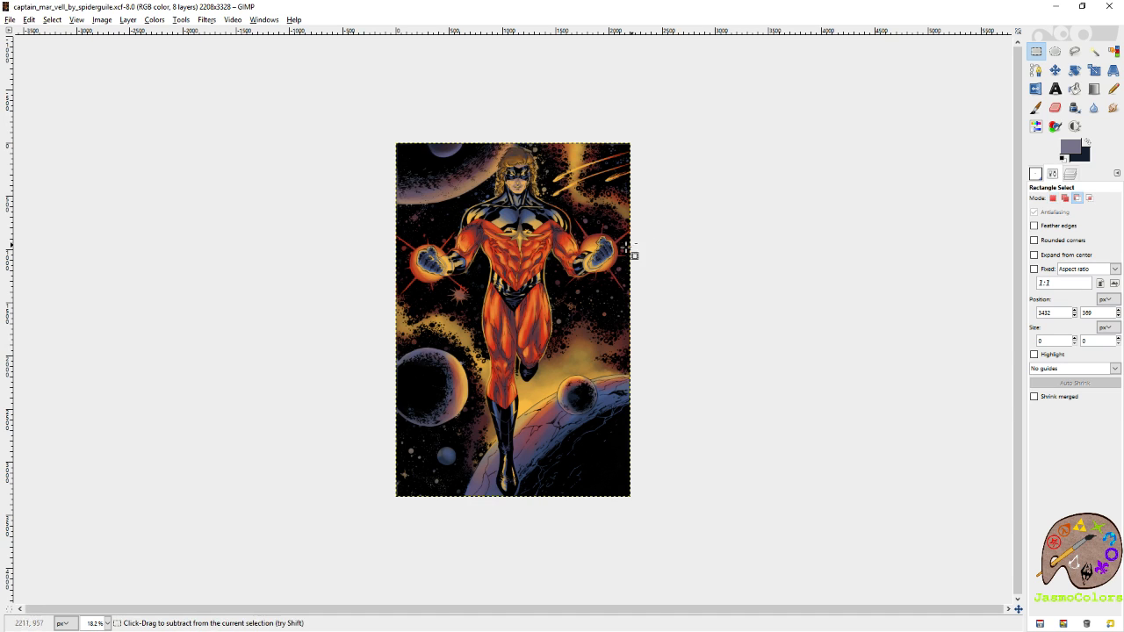
Extend the golden light along the large left planet's upper rim with a size 88.91 brush.
{"action": "scroll", "coordinate": [516, 305], "scroll_direction": "up", "scroll_amount": 2}
{"action": "key", "text": "p"}
{"action": "left_click_drag", "start_coordinate": [414, 325], "coordinate": [598, 231]}
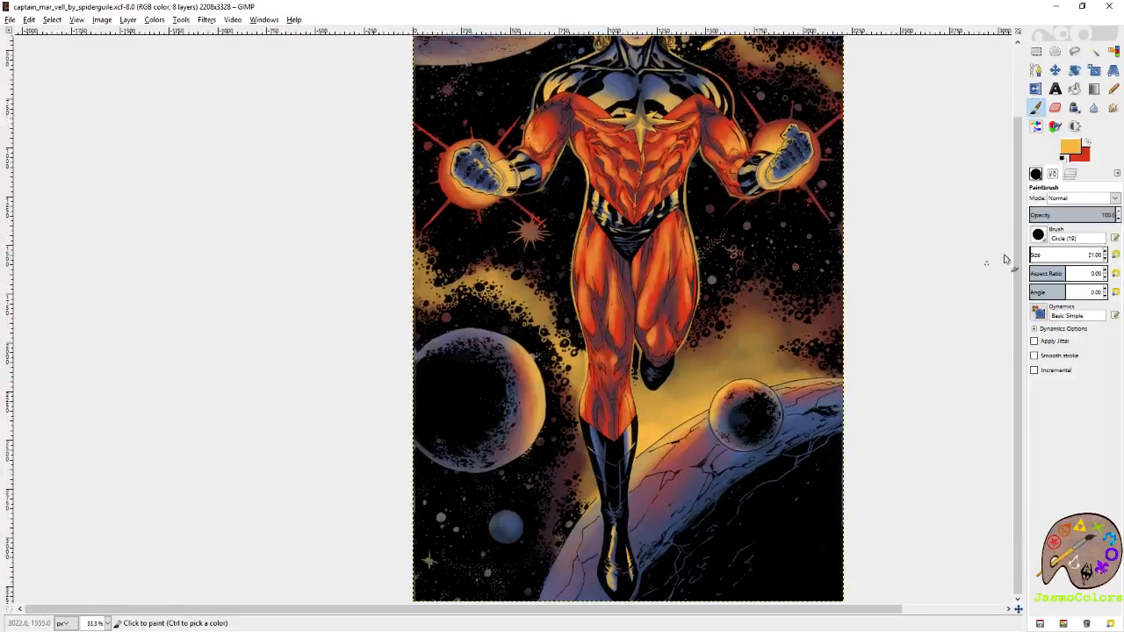
{"action": "left_click", "coordinate": [1034, 254]}
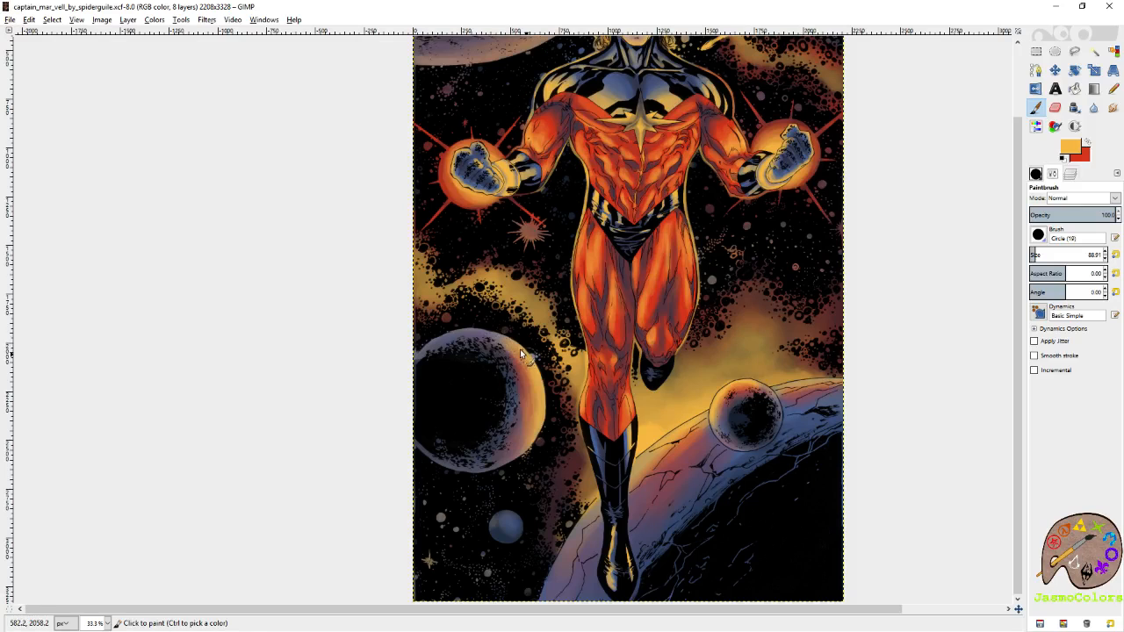
{"action": "left_click", "coordinate": [469, 345]}
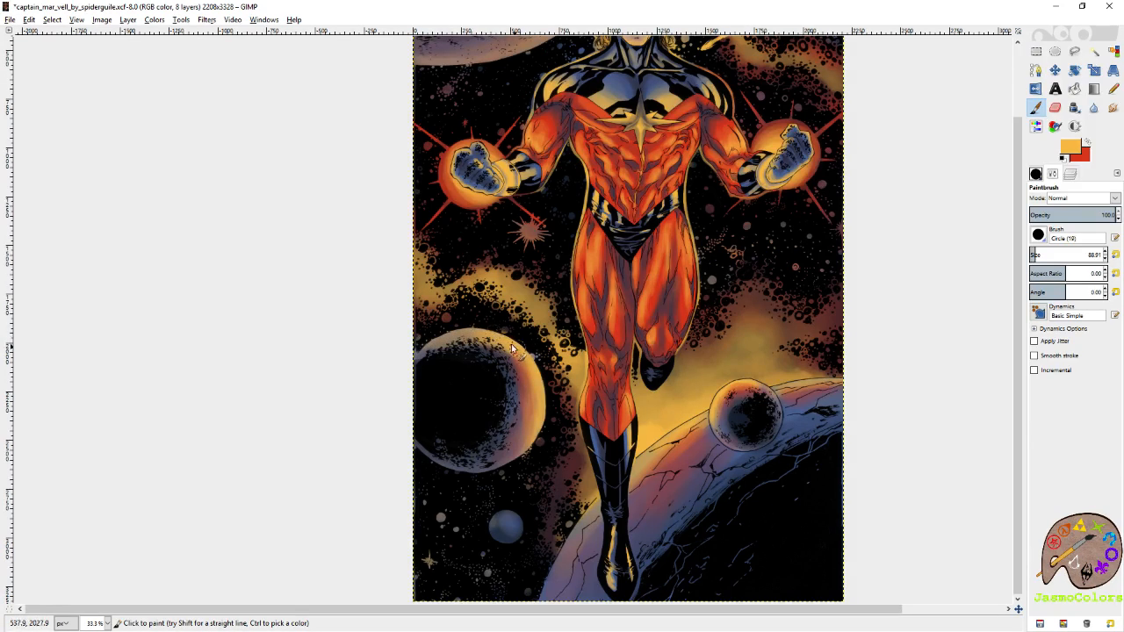
Paint golden and red light on the small blue planet below the large left planet.
{"action": "scroll", "coordinate": [525, 387], "scroll_direction": "down", "scroll_amount": 3}
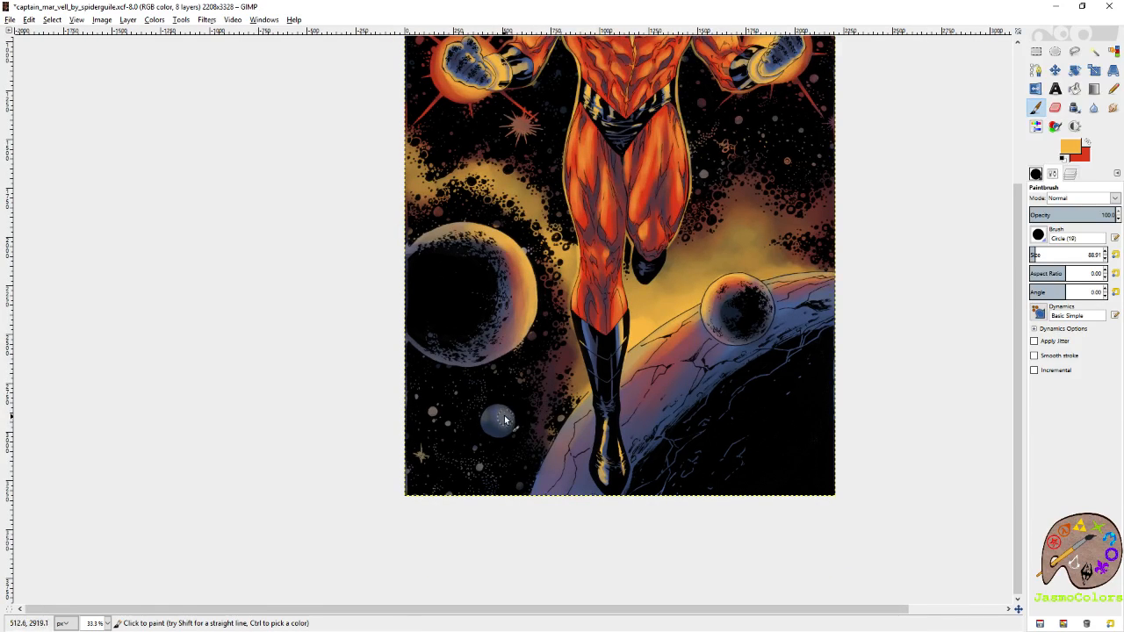
{"action": "key", "text": "x"}
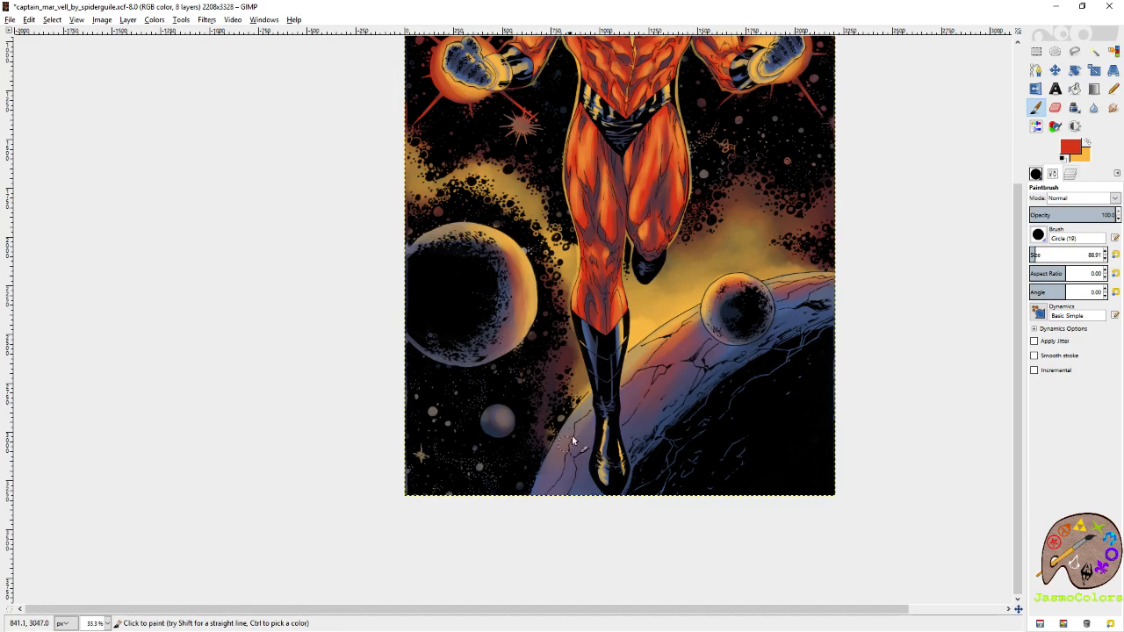
{"action": "scroll", "coordinate": [630, 267], "scroll_direction": "up", "scroll_amount": 10}
{"action": "scroll", "coordinate": [570, 334], "scroll_direction": "left", "scroll_amount": 2}
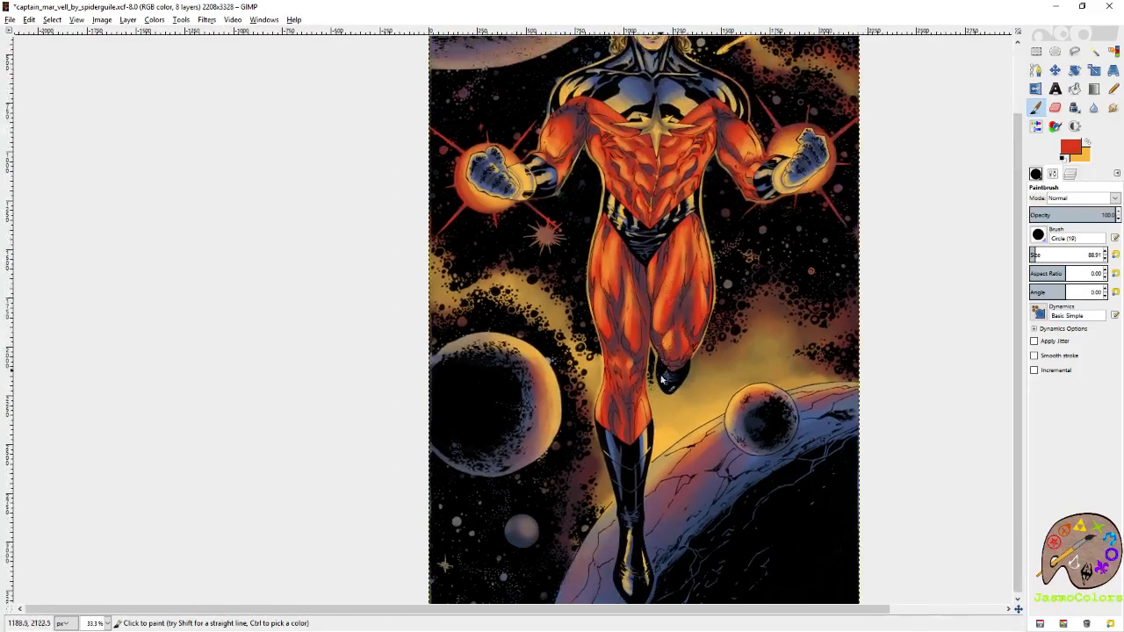
Erase some of the glow from the large left planet's inner and upper rim with the size 88.91 Eraser.
{"action": "key", "text": "shift+e"}
{"action": "mouse_move", "coordinate": [528, 368]}
{"action": "left_mouse_down"}
{"action": "mouse_move", "coordinate": [446, 351]}
{"action": "mouse_move", "coordinate": [541, 385]}
{"action": "mouse_move", "coordinate": [553, 415]}
{"action": "mouse_move", "coordinate": [526, 458]}
{"action": "mouse_move", "coordinate": [538, 385]}
{"action": "mouse_move", "coordinate": [545, 411]}
{"action": "mouse_move", "coordinate": [542, 376]}
{"action": "left_mouse_up"}
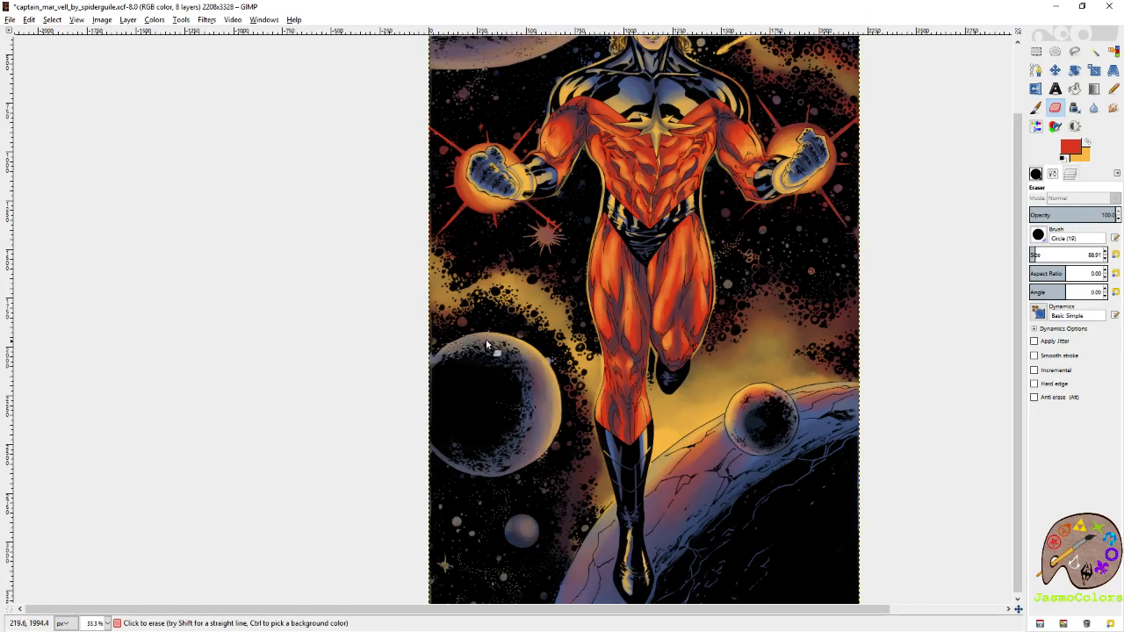
Paint golden light on the lower right edge of the small planet at the image's top edge with the size 88.91 Paintbrush and save.
{"action": "left_click_drag", "start_coordinate": [571, 436], "coordinate": [534, 374]}
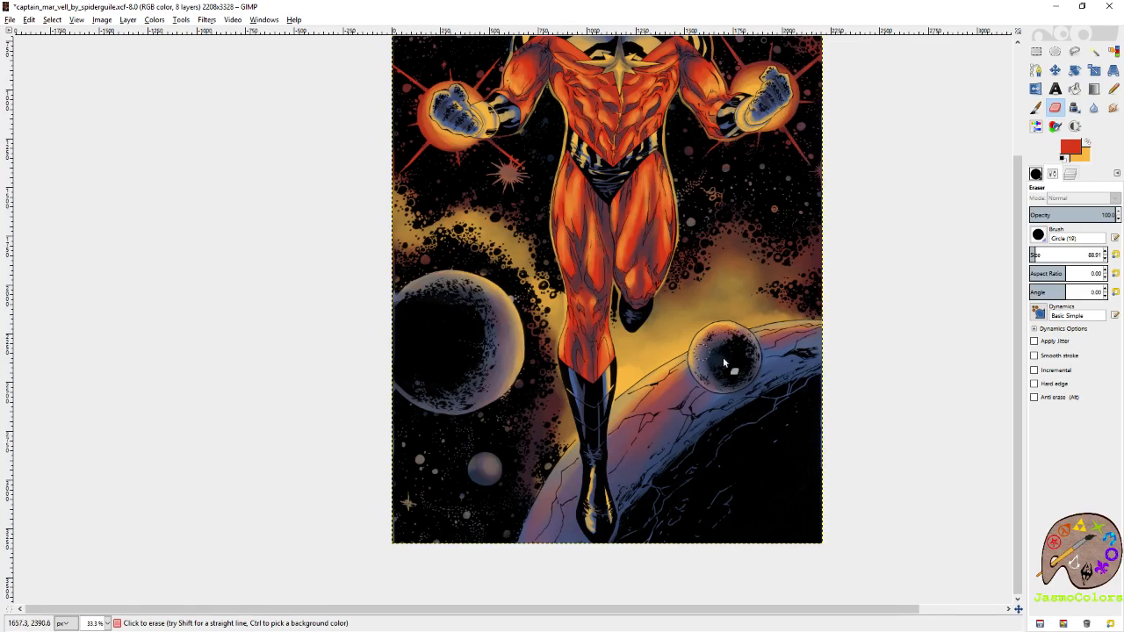
{"action": "scroll", "coordinate": [716, 360], "scroll_direction": "down", "scroll_amount": 2}
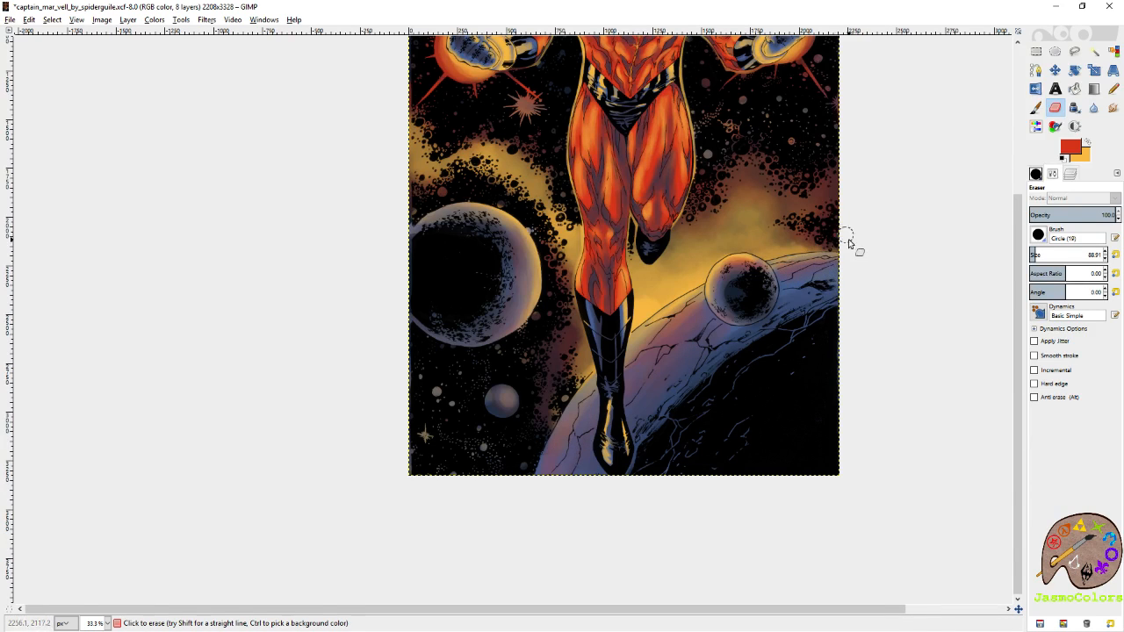
{"action": "scroll", "coordinate": [848, 237], "scroll_direction": "up", "scroll_amount": 3}
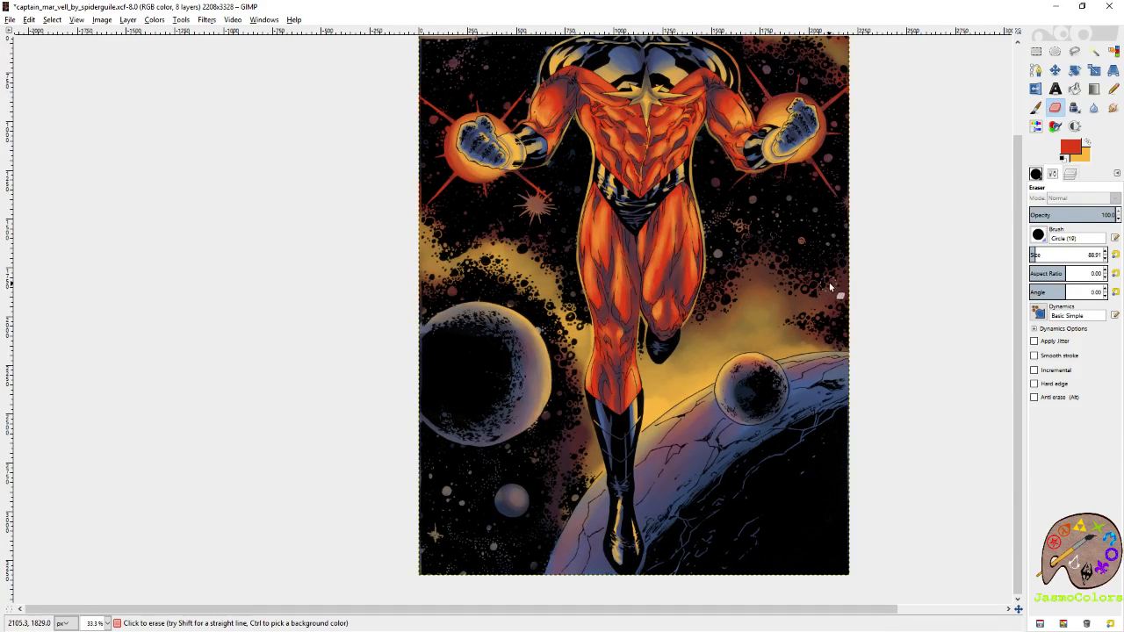
{"action": "scroll", "coordinate": [828, 287], "scroll_direction": "up", "scroll_amount": 6}
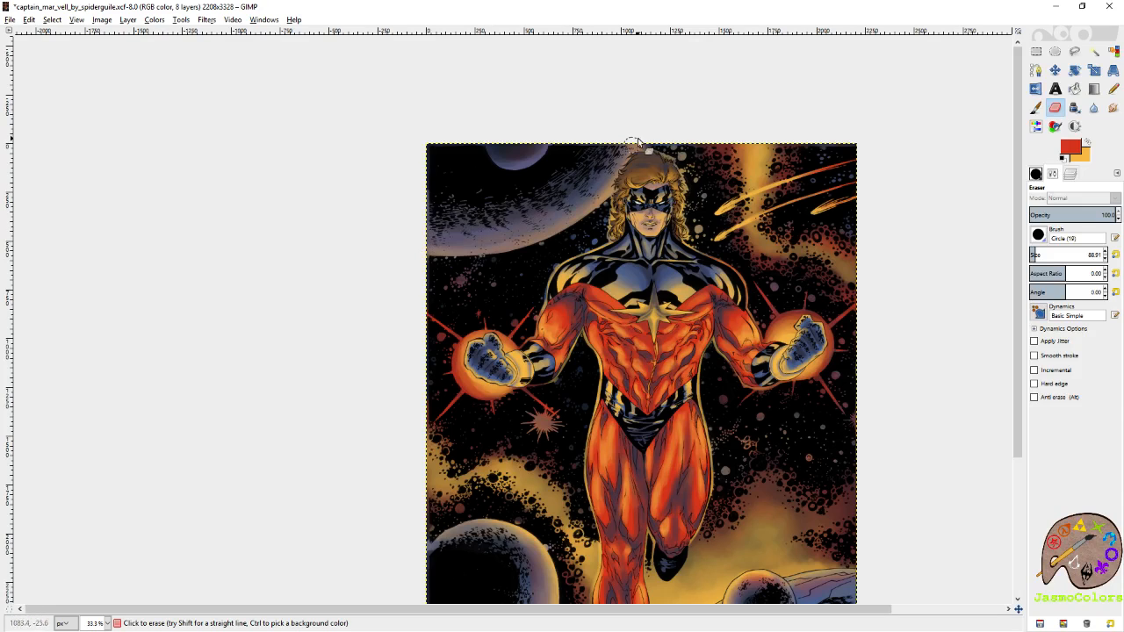
{"action": "scroll", "coordinate": [604, 171], "scroll_direction": "up", "scroll_amount": 3}
{"action": "left_click_drag", "start_coordinate": [502, 202], "coordinate": [755, 340]}
{"action": "left_click", "coordinate": [1085, 143]}
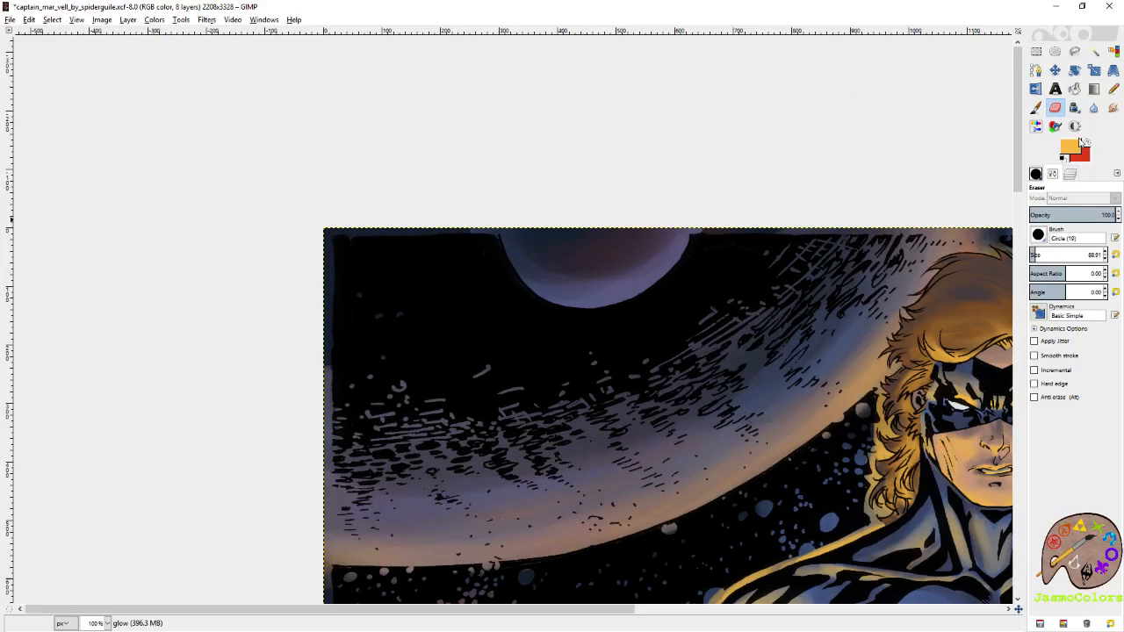
{"action": "left_click", "coordinate": [1035, 107]}
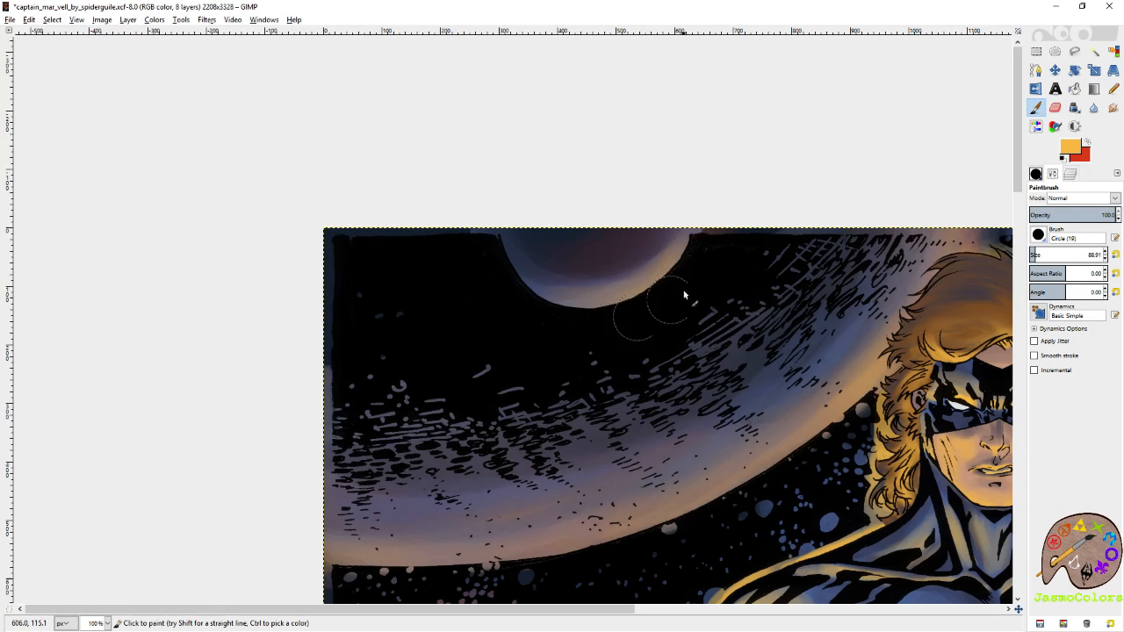
{"action": "key", "text": "r"}
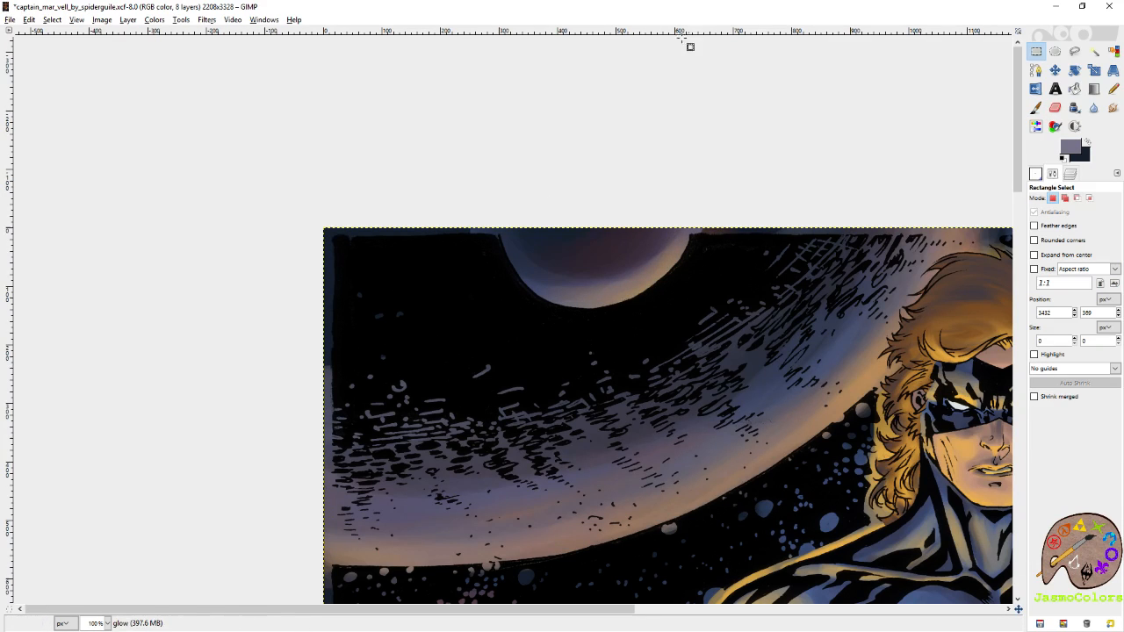
{"action": "scroll", "coordinate": [515, 171], "scroll_direction": "down", "scroll_amount": 4, "text": "ctrl"}
{"action": "scroll", "coordinate": [768, 127], "scroll_direction": "down", "scroll_amount": 1}
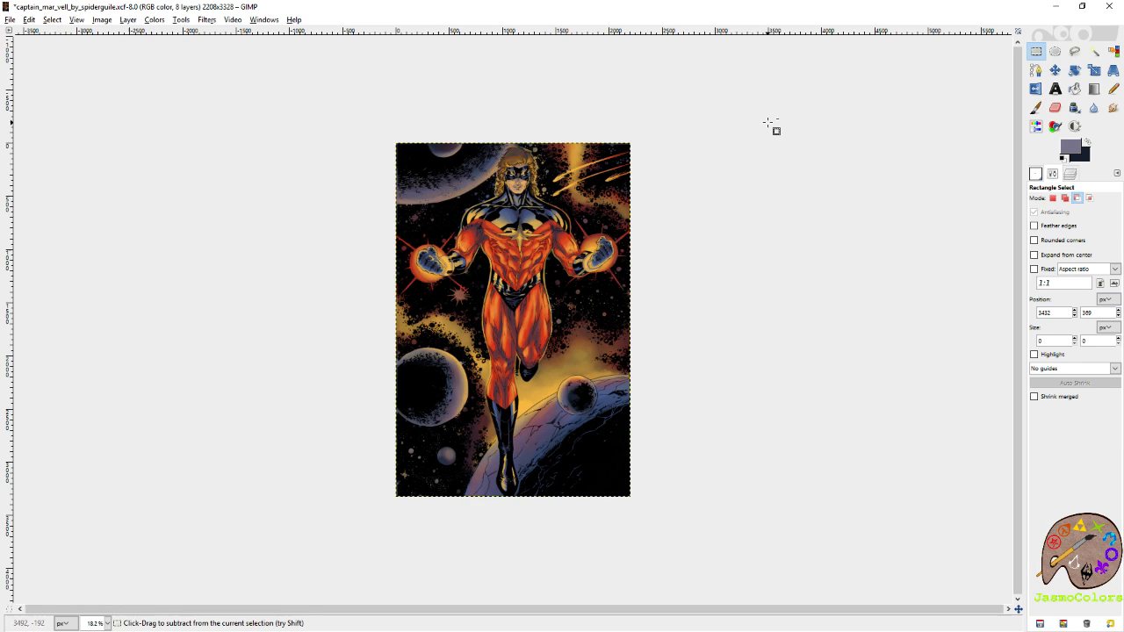
{"action": "key", "text": "ctrl+s"}
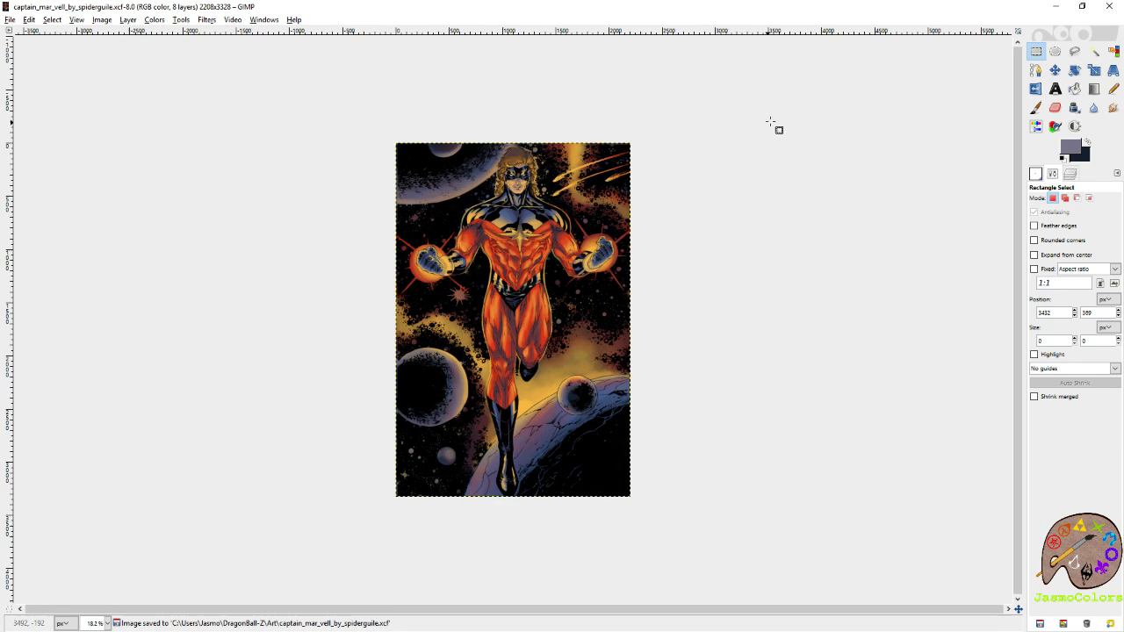
Hide the planets layer and make the background shading layer active while keeping it visible.
{"action": "left_click", "coordinate": [1071, 174]}
{"action": "left_click", "coordinate": [1038, 380]}
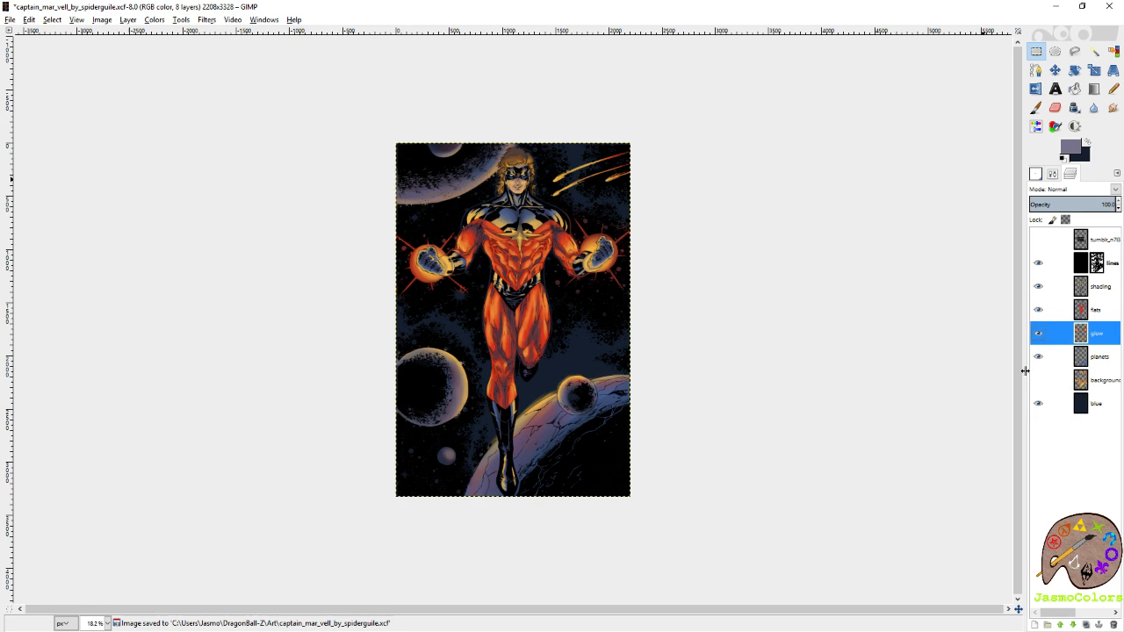
{"action": "left_click", "coordinate": [1039, 357]}
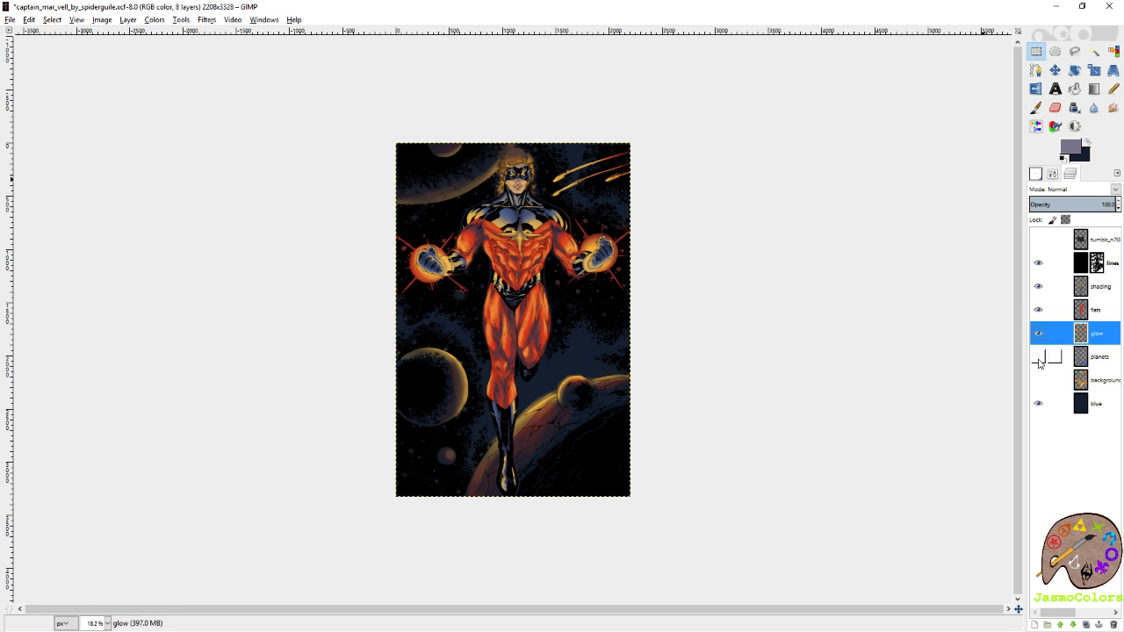
{"action": "left_click", "coordinate": [1039, 380]}
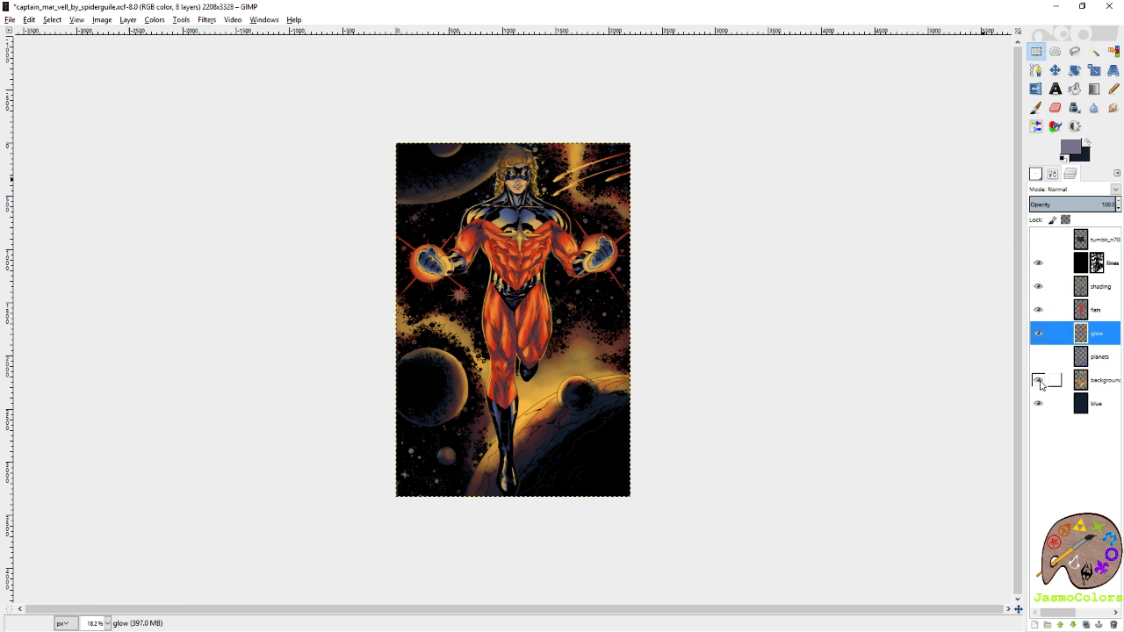
{"action": "left_click", "coordinate": [1096, 383]}
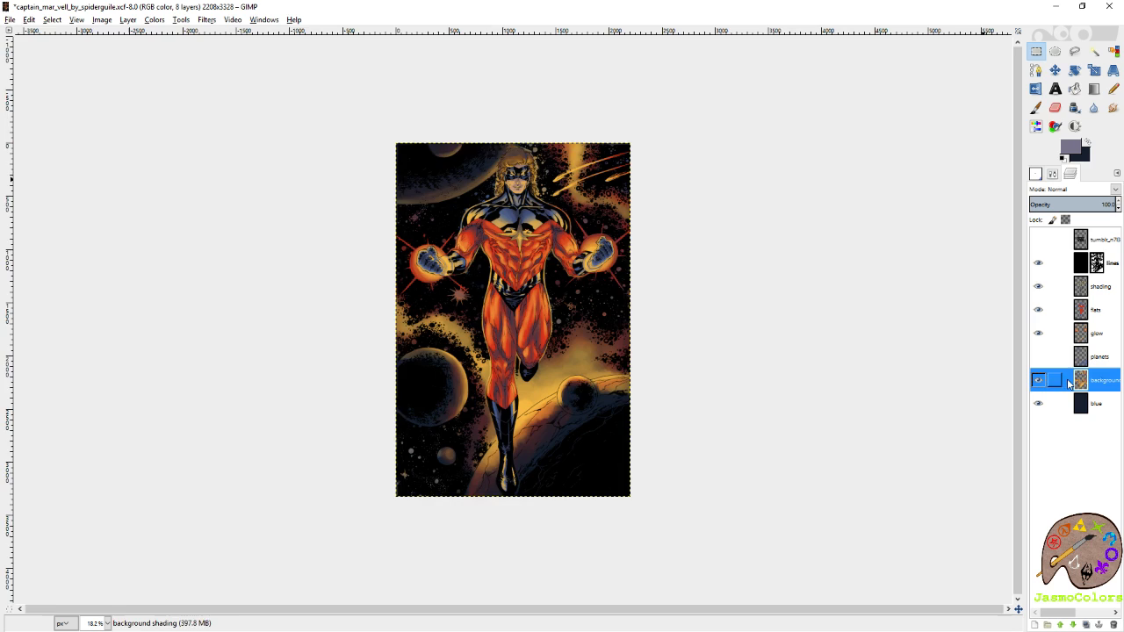
Erase the background shading that overlaps the cratered small planet and the huge cracked planet at the image's lower right.
{"action": "scroll", "coordinate": [720, 461], "scroll_direction": "up", "scroll_amount": 4}
{"action": "mouse_move", "coordinate": [822, 362]}
{"action": "left_mouse_down"}
{"action": "mouse_move", "coordinate": [815, 241]}
{"action": "mouse_move", "coordinate": [656, 276]}
{"action": "left_mouse_up"}
{"action": "key", "text": "shift+e"}
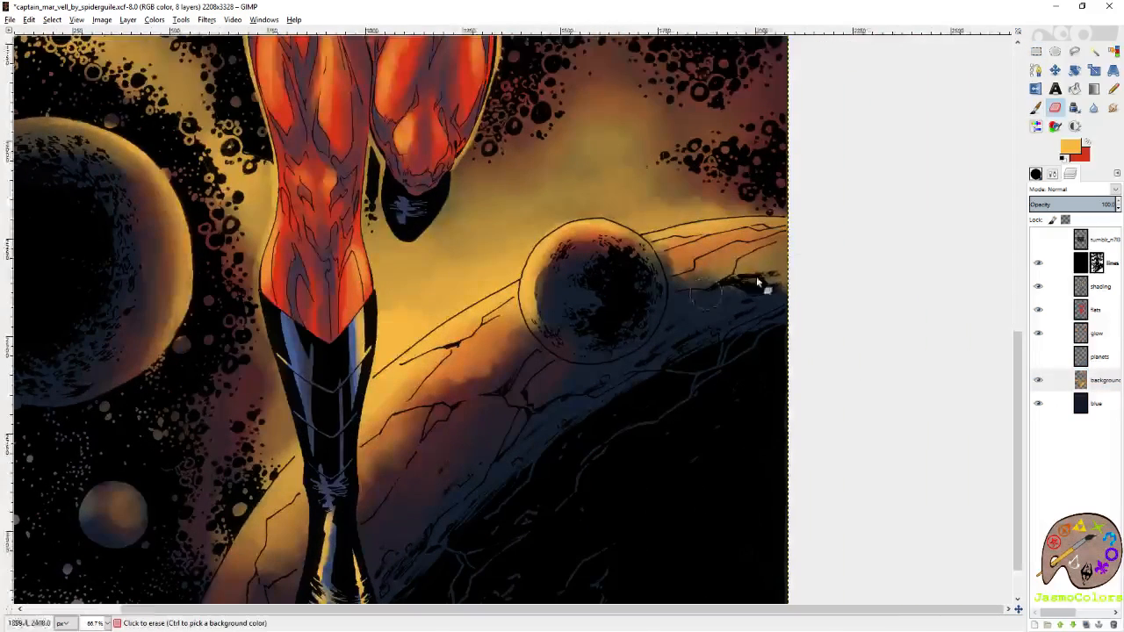
{"action": "mouse_move", "coordinate": [755, 308]}
{"action": "left_mouse_down"}
{"action": "mouse_move", "coordinate": [814, 252]}
{"action": "mouse_move", "coordinate": [684, 276]}
{"action": "mouse_move", "coordinate": [737, 250]}
{"action": "mouse_move", "coordinate": [648, 266]}
{"action": "mouse_move", "coordinate": [684, 250]}
{"action": "mouse_move", "coordinate": [655, 250]}
{"action": "mouse_move", "coordinate": [780, 235]}
{"action": "mouse_move", "coordinate": [757, 230]}
{"action": "mouse_move", "coordinate": [776, 238]}
{"action": "mouse_move", "coordinate": [704, 237]}
{"action": "mouse_move", "coordinate": [747, 233]}
{"action": "mouse_move", "coordinate": [597, 267]}
{"action": "mouse_move", "coordinate": [628, 254]}
{"action": "mouse_move", "coordinate": [603, 252]}
{"action": "mouse_move", "coordinate": [554, 283]}
{"action": "mouse_move", "coordinate": [561, 258]}
{"action": "mouse_move", "coordinate": [543, 275]}
{"action": "mouse_move", "coordinate": [547, 310]}
{"action": "mouse_move", "coordinate": [588, 257]}
{"action": "mouse_move", "coordinate": [649, 260]}
{"action": "mouse_move", "coordinate": [598, 245]}
{"action": "left_mouse_up"}
{"action": "mouse_move", "coordinate": [583, 286]}
{"action": "left_mouse_down"}
{"action": "mouse_move", "coordinate": [685, 260]}
{"action": "mouse_move", "coordinate": [787, 202]}
{"action": "left_mouse_up"}
{"action": "mouse_move", "coordinate": [742, 237]}
{"action": "left_mouse_down"}
{"action": "mouse_move", "coordinate": [657, 316]}
{"action": "mouse_move", "coordinate": [656, 370]}
{"action": "mouse_move", "coordinate": [793, 253]}
{"action": "mouse_move", "coordinate": [722, 263]}
{"action": "mouse_move", "coordinate": [640, 308]}
{"action": "mouse_move", "coordinate": [755, 206]}
{"action": "mouse_move", "coordinate": [641, 273]}
{"action": "mouse_move", "coordinate": [721, 216]}
{"action": "mouse_move", "coordinate": [565, 339]}
{"action": "mouse_move", "coordinate": [694, 232]}
{"action": "mouse_move", "coordinate": [718, 222]}
{"action": "mouse_move", "coordinate": [583, 324]}
{"action": "mouse_move", "coordinate": [627, 291]}
{"action": "mouse_move", "coordinate": [544, 413]}
{"action": "left_mouse_up"}
{"action": "mouse_move", "coordinate": [605, 380]}
{"action": "left_mouse_down"}
{"action": "mouse_move", "coordinate": [744, 204]}
{"action": "mouse_move", "coordinate": [606, 380]}
{"action": "mouse_move", "coordinate": [685, 251]}
{"action": "mouse_move", "coordinate": [591, 321]}
{"action": "mouse_move", "coordinate": [640, 290]}
{"action": "mouse_move", "coordinate": [637, 253]}
{"action": "mouse_move", "coordinate": [552, 354]}
{"action": "mouse_move", "coordinate": [592, 311]}
{"action": "mouse_move", "coordinate": [555, 376]}
{"action": "left_mouse_up"}
{"action": "left_click_drag", "start_coordinate": [525, 435], "coordinate": [624, 327]}
{"action": "left_click_drag", "start_coordinate": [655, 289], "coordinate": [631, 315]}
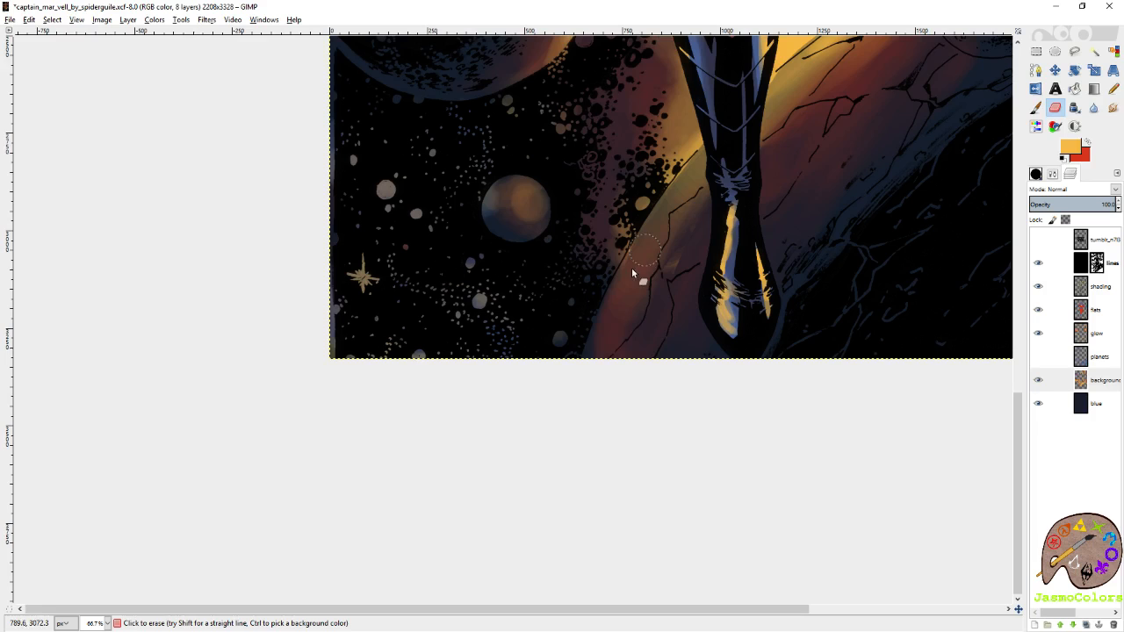
{"action": "left_click_drag", "start_coordinate": [760, 141], "coordinate": [588, 325]}
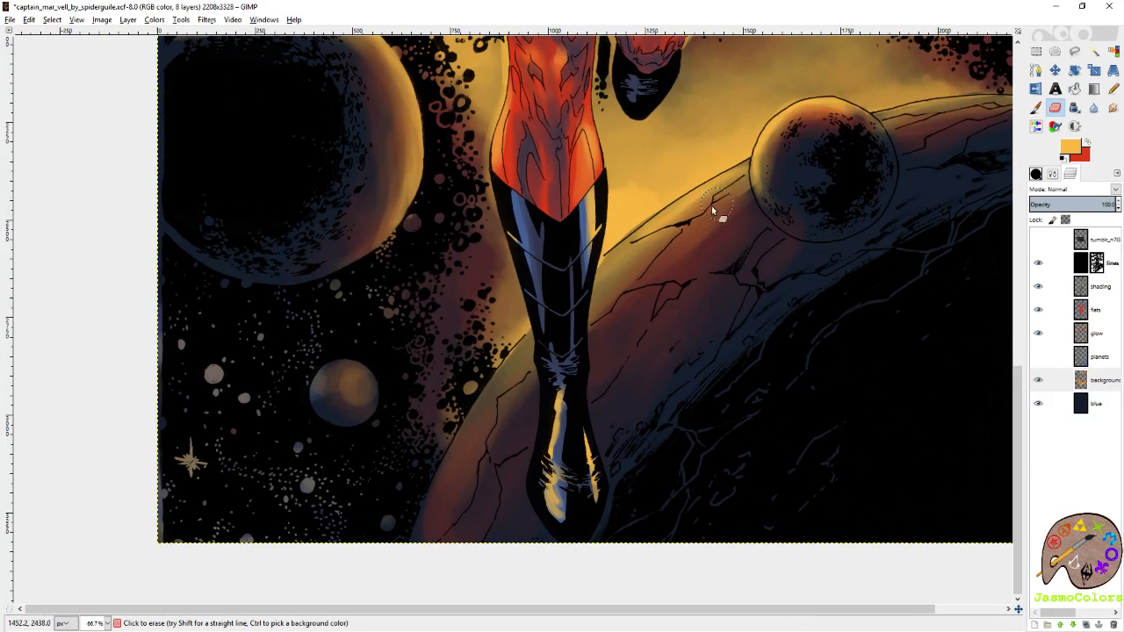
{"action": "left_click_drag", "start_coordinate": [716, 203], "coordinate": [649, 387]}
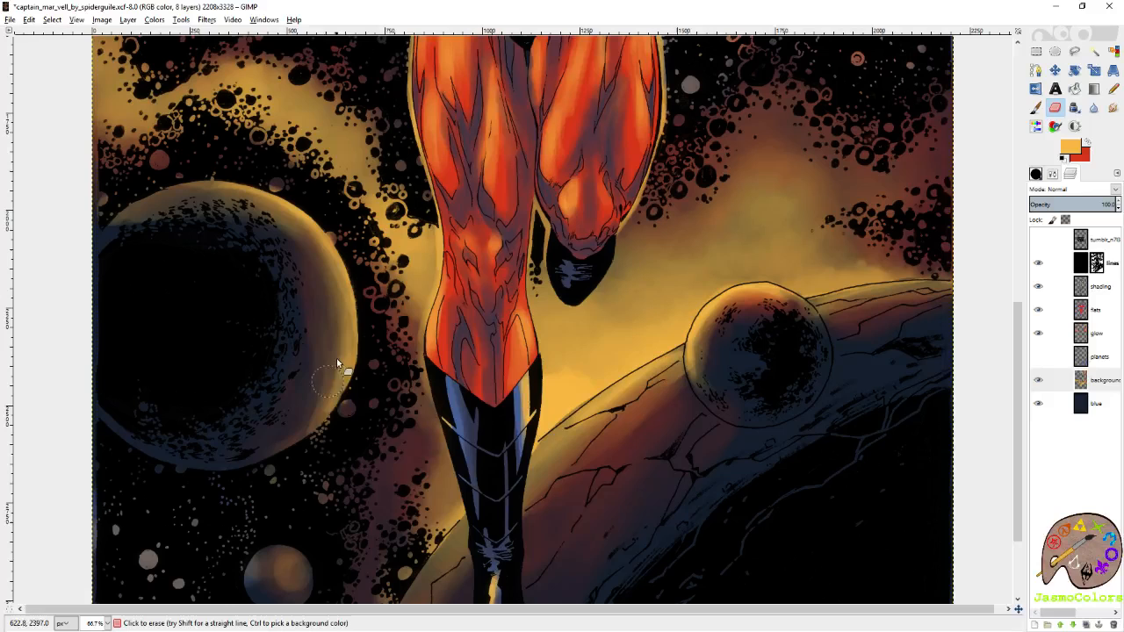
Erase the background shading that overlaps the large left planet and the rim of the planet in the upper left corner.
{"action": "left_click_drag", "start_coordinate": [333, 356], "coordinate": [499, 349]}
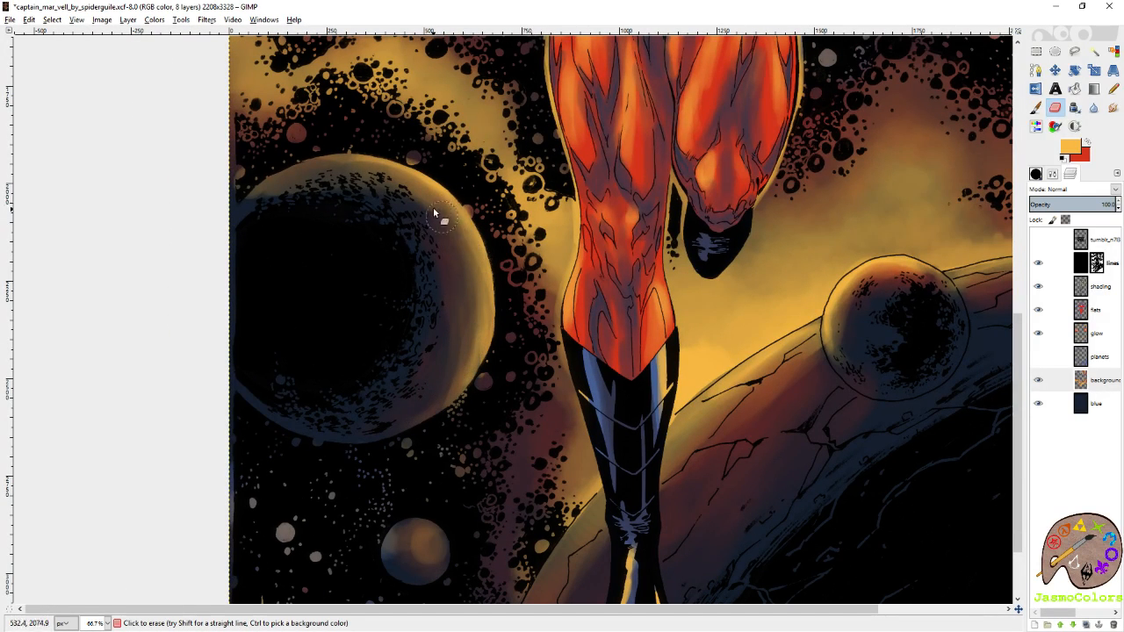
{"action": "left_click_drag", "start_coordinate": [605, 108], "coordinate": [292, 412]}
{"action": "left_click_drag", "start_coordinate": [420, 66], "coordinate": [505, 518]}
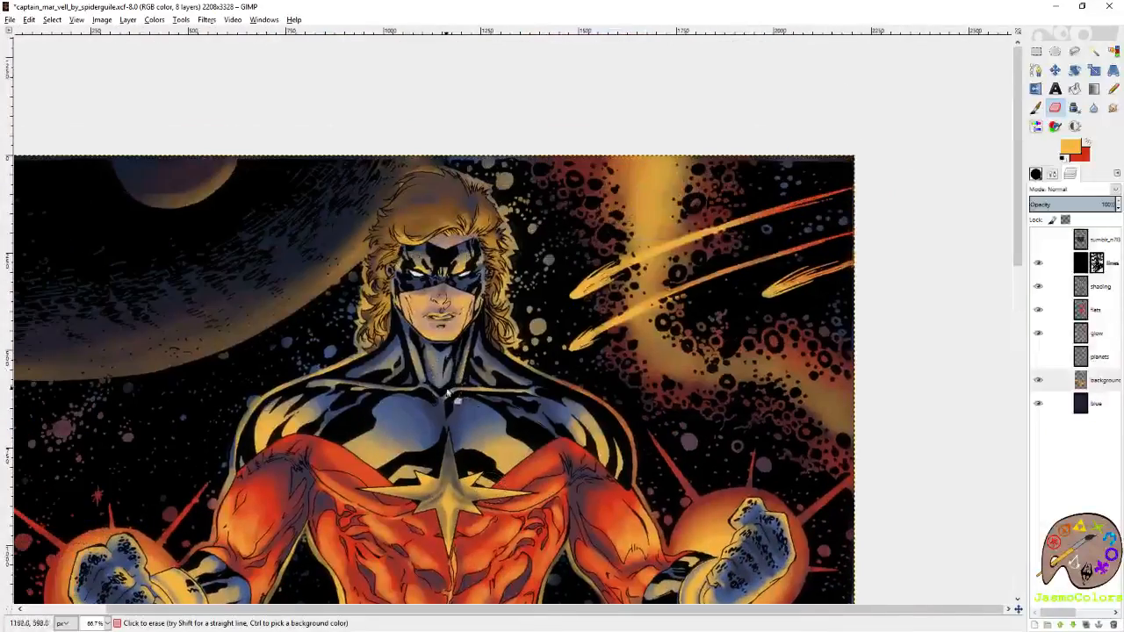
{"action": "left_click_drag", "start_coordinate": [263, 379], "coordinate": [475, 373]}
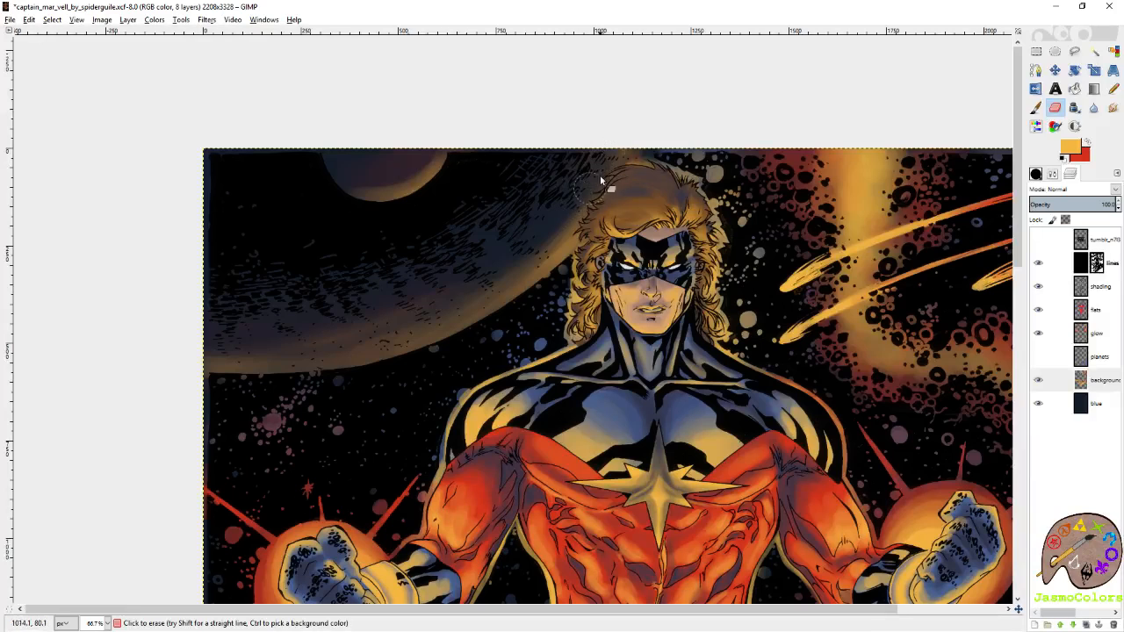
{"action": "key", "text": "r"}
{"action": "scroll", "coordinate": [538, 112], "scroll_direction": "down", "scroll_amount": 5}
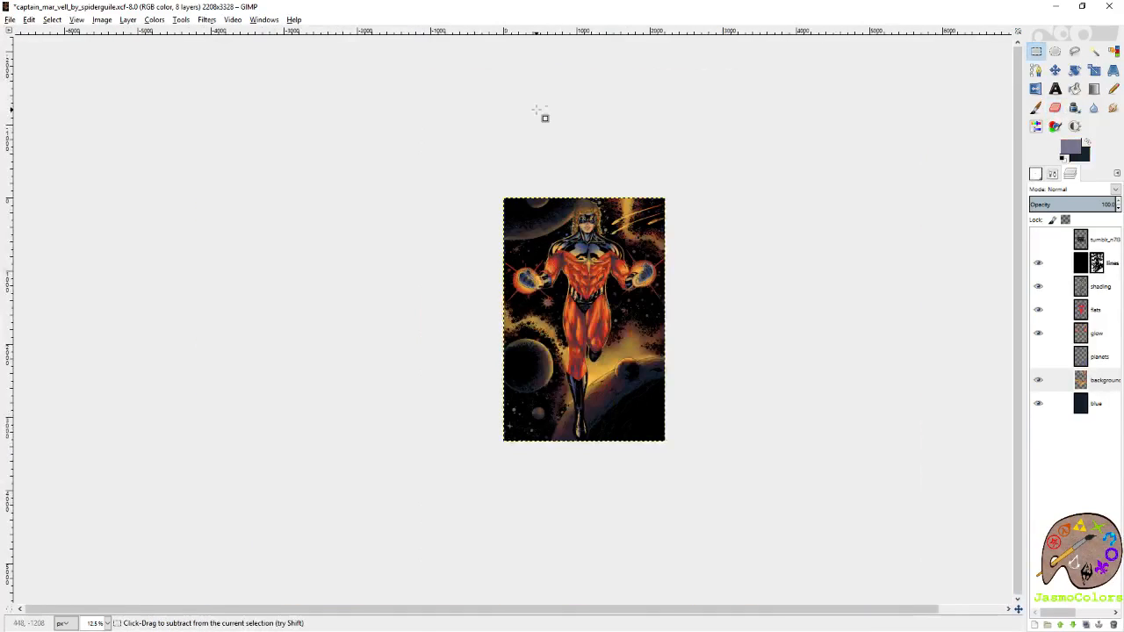
Hide the background shading layer, make the glow layer active and save the image.
{"action": "left_click", "coordinate": [1038, 358]}
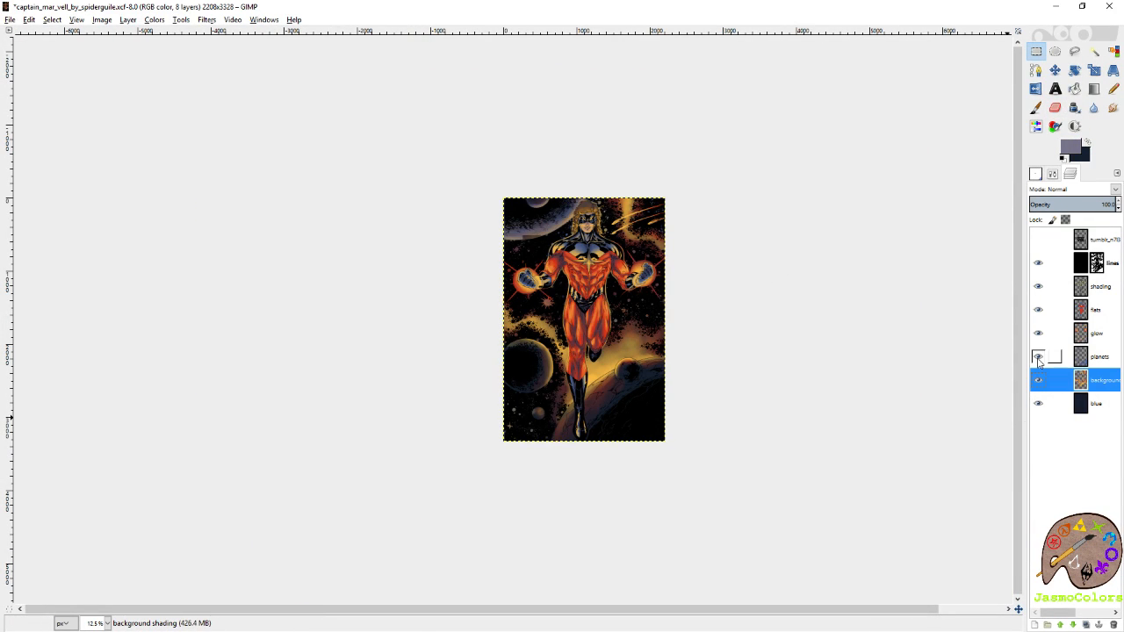
{"action": "left_click", "coordinate": [1037, 358]}
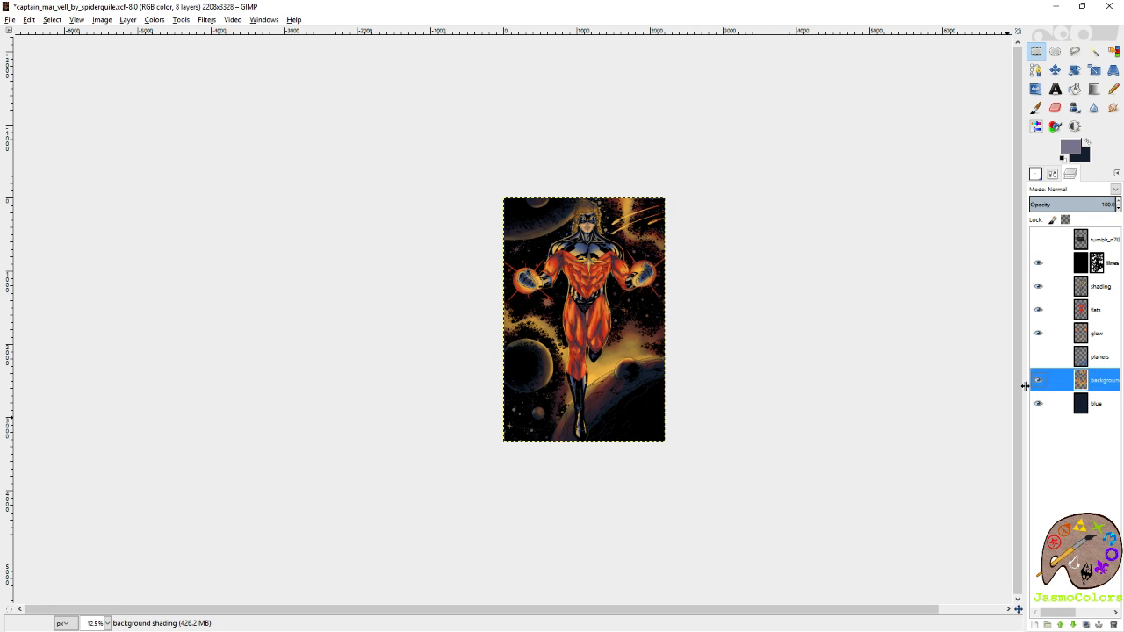
{"action": "left_click", "coordinate": [1037, 380]}
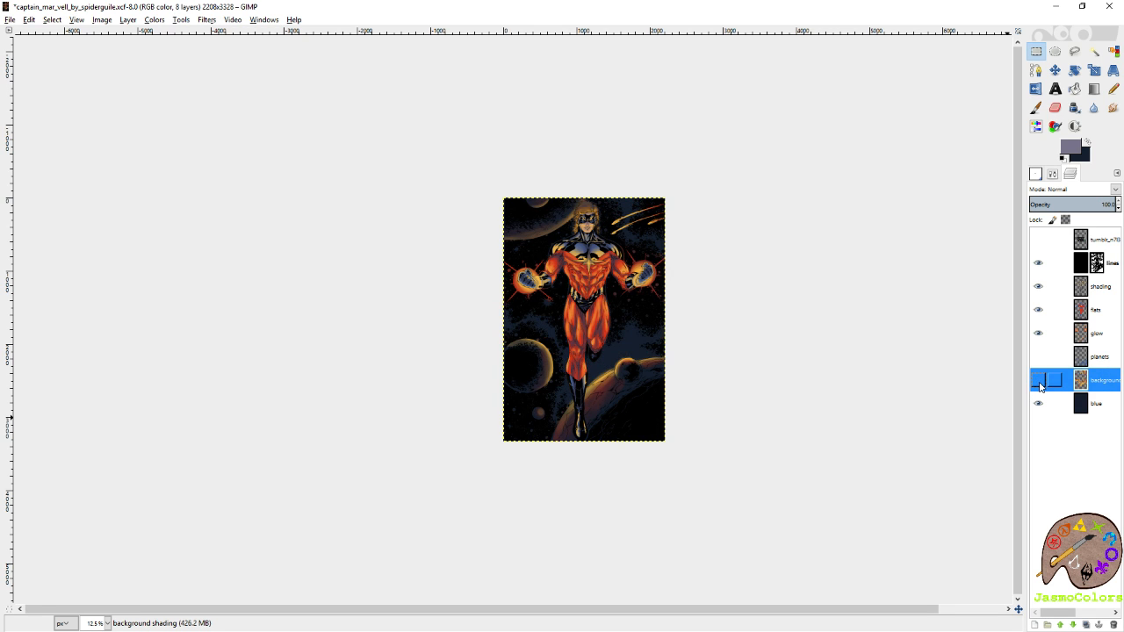
{"action": "scroll", "coordinate": [590, 378], "scroll_direction": "up", "scroll_amount": 6}
{"action": "key", "text": "Page_Up"}
{"action": "key", "text": "Page_Up"}
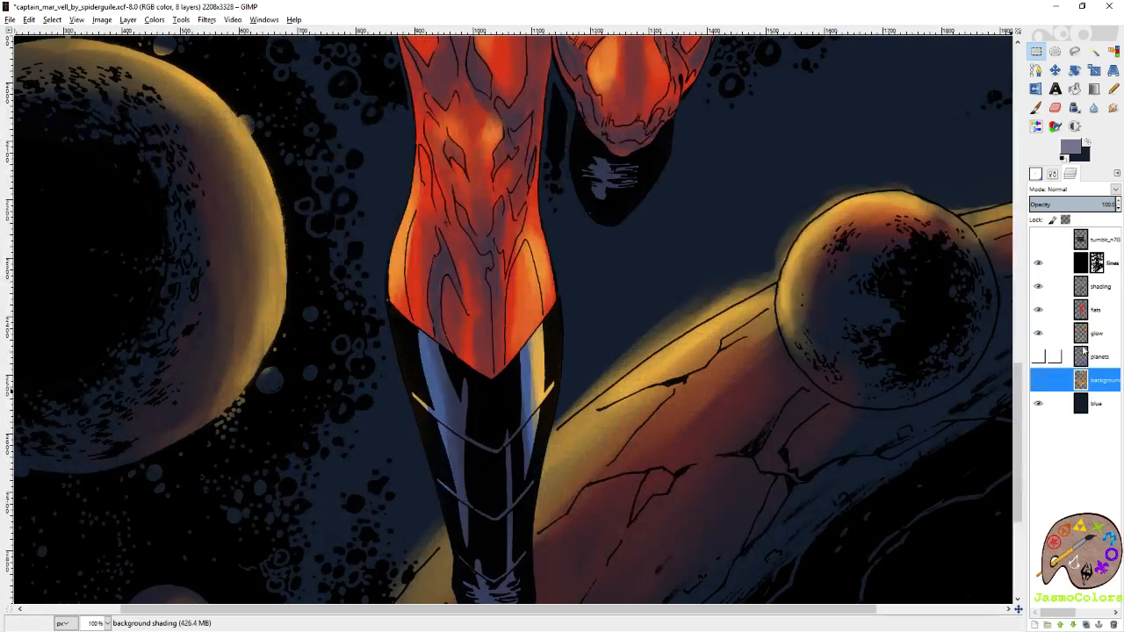
{"action": "scroll", "coordinate": [705, 467], "scroll_direction": "up", "scroll_amount": 1}
{"action": "key", "text": "ctrl+s"}
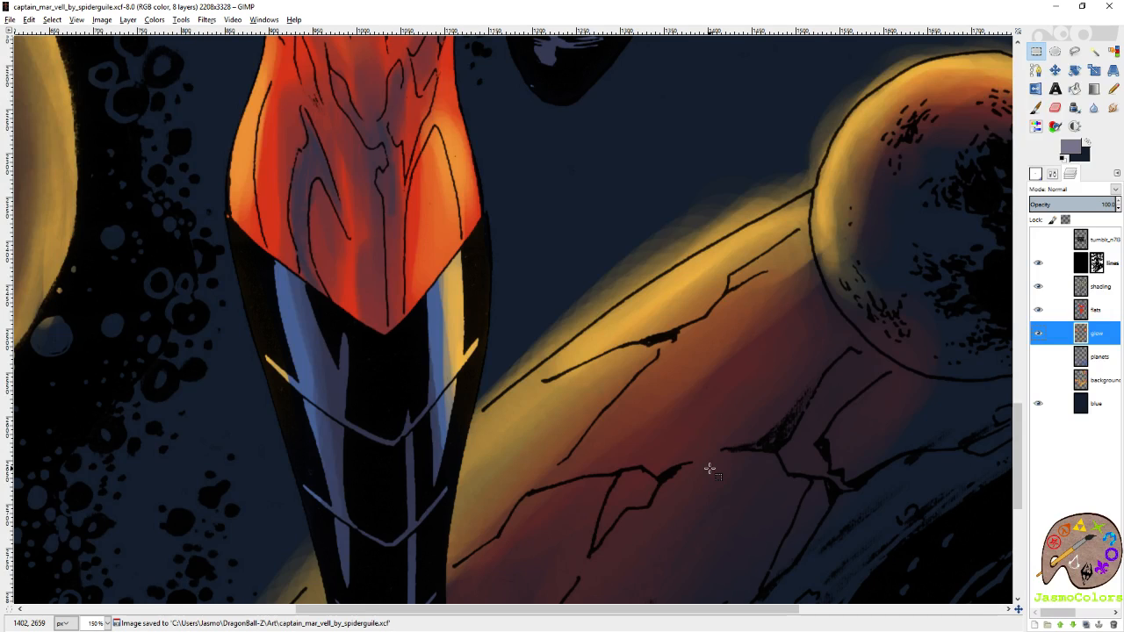
Erase the golden glow spilling past the cracked planet's rim between the boot and the small planet with a size 21 Eraser.
{"action": "key", "text": "shift+e"}
{"action": "left_click", "coordinate": [1049, 177]}
{"action": "left_click", "coordinate": [1114, 254]}
{"action": "mouse_move", "coordinate": [798, 177]}
{"action": "left_mouse_down"}
{"action": "mouse_move", "coordinate": [688, 235]}
{"action": "mouse_move", "coordinate": [721, 229]}
{"action": "mouse_move", "coordinate": [789, 192]}
{"action": "mouse_move", "coordinate": [788, 177]}
{"action": "mouse_move", "coordinate": [667, 233]}
{"action": "left_mouse_up"}
{"action": "mouse_move", "coordinate": [618, 279]}
{"action": "left_mouse_down"}
{"action": "mouse_move", "coordinate": [581, 314]}
{"action": "mouse_move", "coordinate": [649, 272]}
{"action": "mouse_move", "coordinate": [492, 381]}
{"action": "mouse_move", "coordinate": [511, 362]}
{"action": "mouse_move", "coordinate": [553, 337]}
{"action": "mouse_move", "coordinate": [467, 413]}
{"action": "left_mouse_up"}
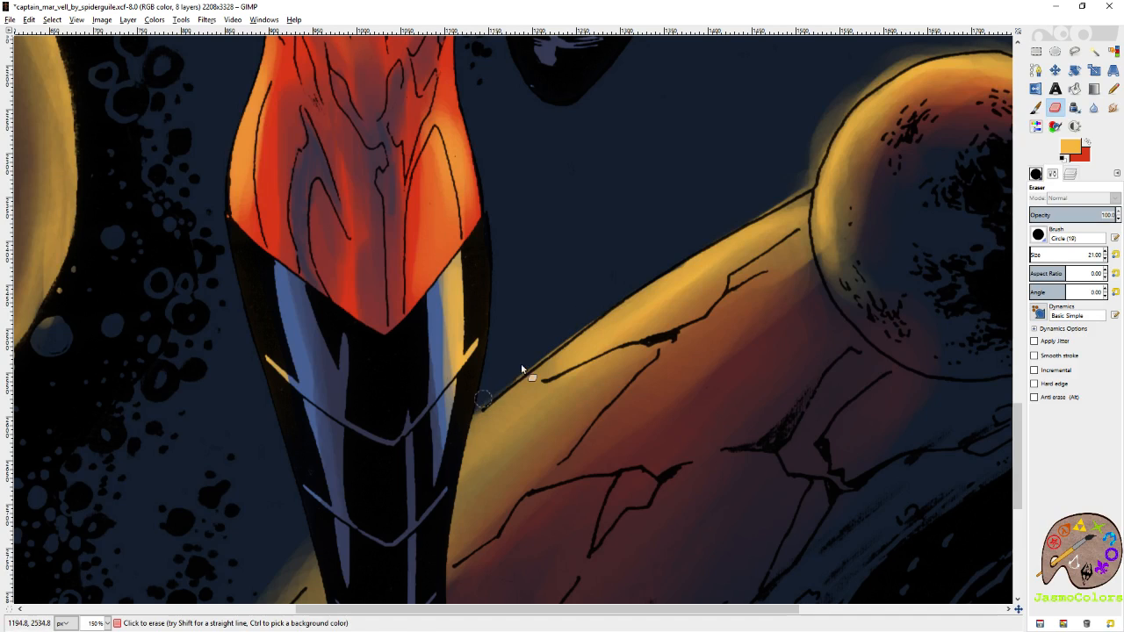
{"action": "left_click_drag", "start_coordinate": [549, 346], "coordinate": [617, 298]}
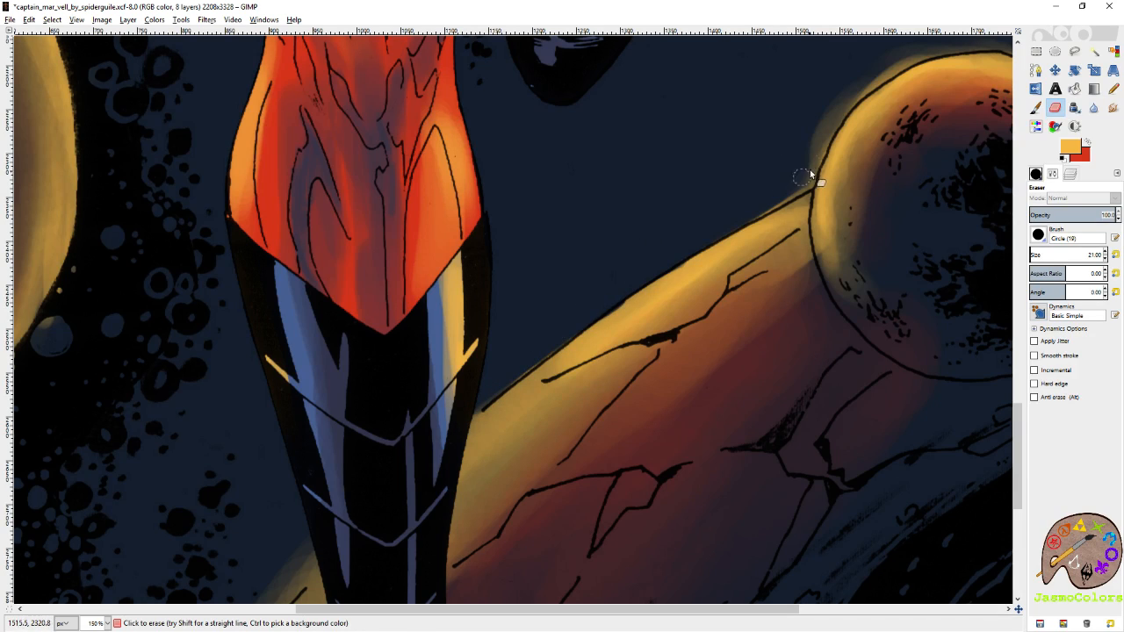
{"action": "left_click_drag", "start_coordinate": [773, 204], "coordinate": [797, 190]}
Erase the golden spill outside the small cratered planet's upper outline and the cracked planet's rim to its right.
{"action": "mouse_move", "coordinate": [837, 122]}
{"action": "left_mouse_down"}
{"action": "mouse_move", "coordinate": [718, 263]}
{"action": "mouse_move", "coordinate": [736, 236]}
{"action": "left_mouse_up"}
{"action": "mouse_move", "coordinate": [688, 290]}
{"action": "left_mouse_down"}
{"action": "mouse_move", "coordinate": [711, 256]}
{"action": "mouse_move", "coordinate": [832, 172]}
{"action": "left_mouse_up"}
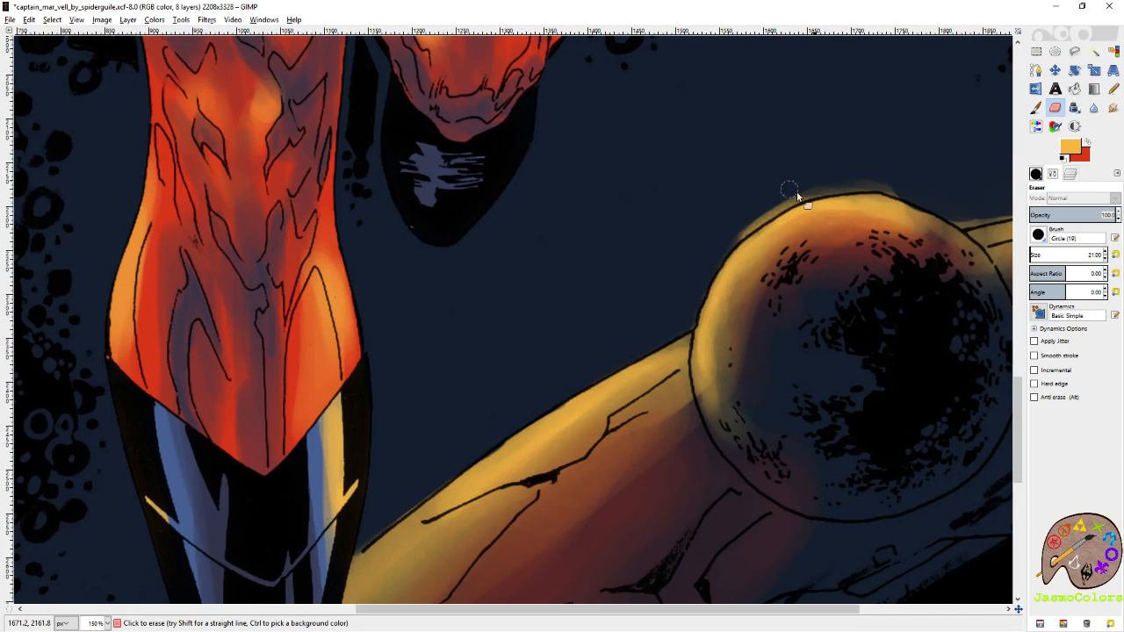
{"action": "left_click_drag", "start_coordinate": [725, 234], "coordinate": [853, 177]}
{"action": "left_click_drag", "start_coordinate": [733, 233], "coordinate": [781, 210]}
{"action": "left_click_drag", "start_coordinate": [712, 252], "coordinate": [482, 378]}
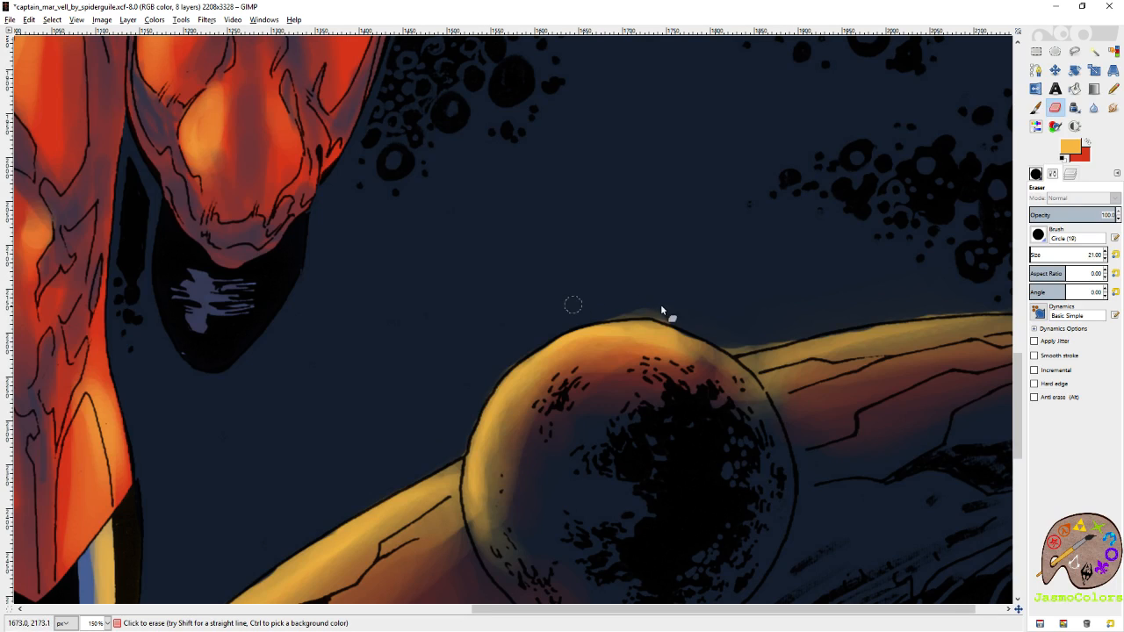
{"action": "left_click_drag", "start_coordinate": [632, 310], "coordinate": [617, 309]}
{"action": "left_click_drag", "start_coordinate": [730, 342], "coordinate": [742, 346]}
{"action": "left_click_drag", "start_coordinate": [860, 308], "coordinate": [634, 309]}
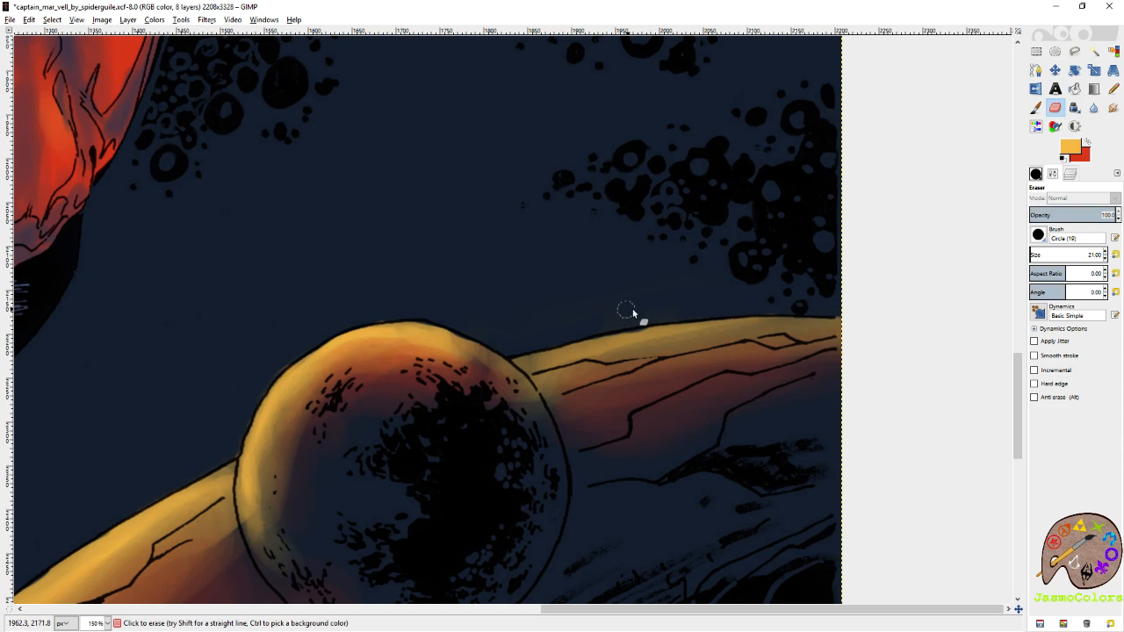
Erase the glow spilling outside the cracked planet's rim on the left of the boot, following the curve down.
{"action": "left_click_drag", "start_coordinate": [634, 307], "coordinate": [957, 127]}
{"action": "left_click_drag", "start_coordinate": [685, 311], "coordinate": [889, 178]}
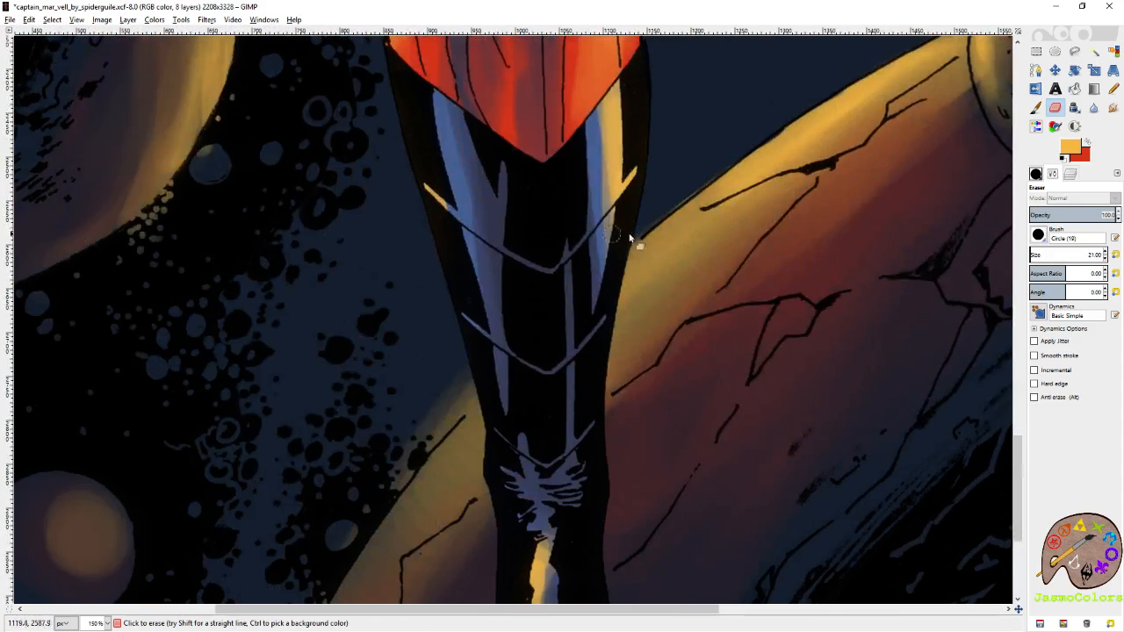
{"action": "left_click_drag", "start_coordinate": [466, 325], "coordinate": [623, 160]}
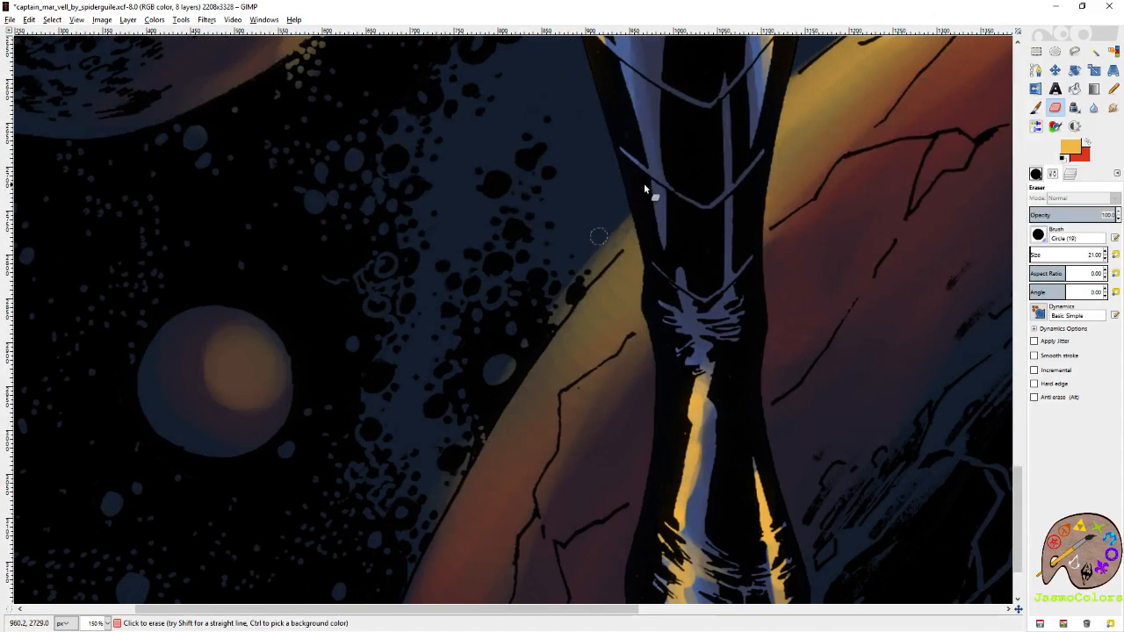
{"action": "mouse_move", "coordinate": [554, 293]}
{"action": "left_mouse_down"}
{"action": "mouse_move", "coordinate": [604, 255]}
{"action": "mouse_move", "coordinate": [638, 206]}
{"action": "mouse_move", "coordinate": [552, 310]}
{"action": "mouse_move", "coordinate": [608, 251]}
{"action": "left_mouse_up"}
{"action": "left_click_drag", "start_coordinate": [520, 354], "coordinate": [644, 193]}
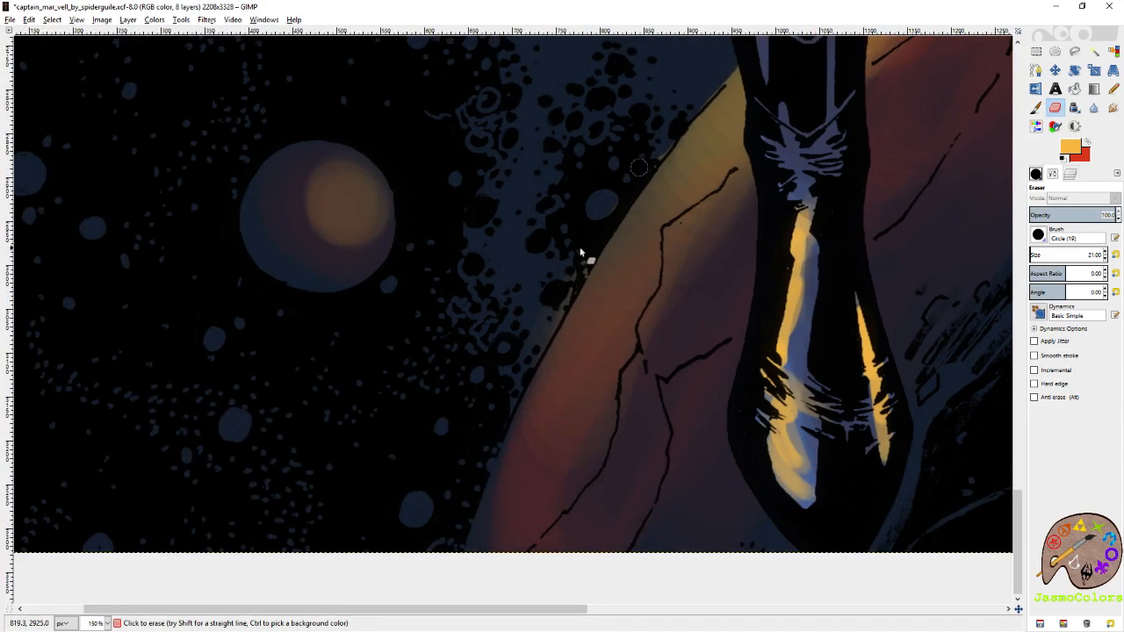
{"action": "left_click_drag", "start_coordinate": [517, 348], "coordinate": [429, 492]}
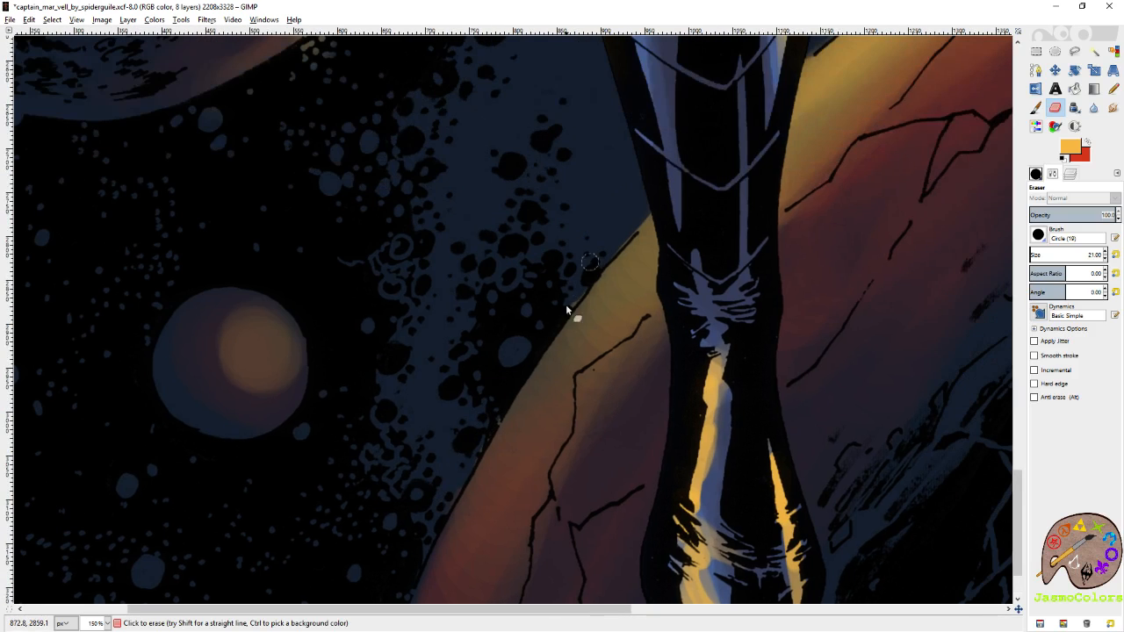
Erase the golden glow from the specks and bubbles outside the large left planet's rim, and save the image.
{"action": "left_click_drag", "start_coordinate": [532, 225], "coordinate": [498, 428]}
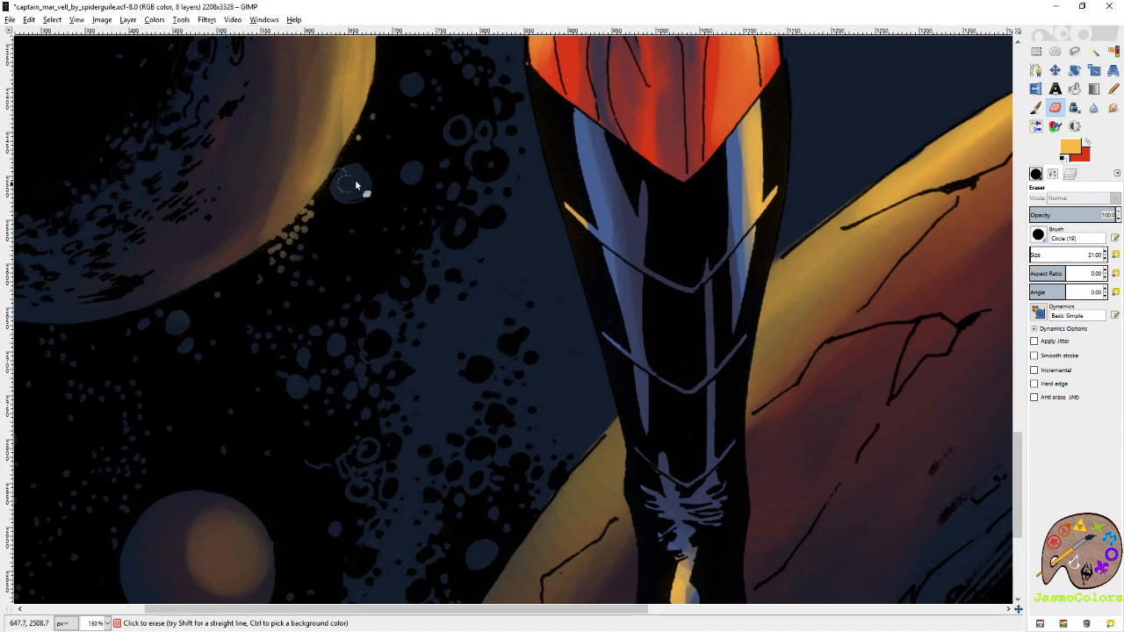
{"action": "left_click_drag", "start_coordinate": [283, 247], "coordinate": [304, 226]}
{"action": "left_click_drag", "start_coordinate": [507, 151], "coordinate": [641, 366]}
{"action": "left_click_drag", "start_coordinate": [515, 323], "coordinate": [494, 381]}
{"action": "left_click_drag", "start_coordinate": [588, 160], "coordinate": [660, 361]}
{"action": "mouse_move", "coordinate": [465, 92]}
{"action": "left_mouse_down"}
{"action": "mouse_move", "coordinate": [677, 339]}
{"action": "mouse_move", "coordinate": [597, 346]}
{"action": "left_mouse_up"}
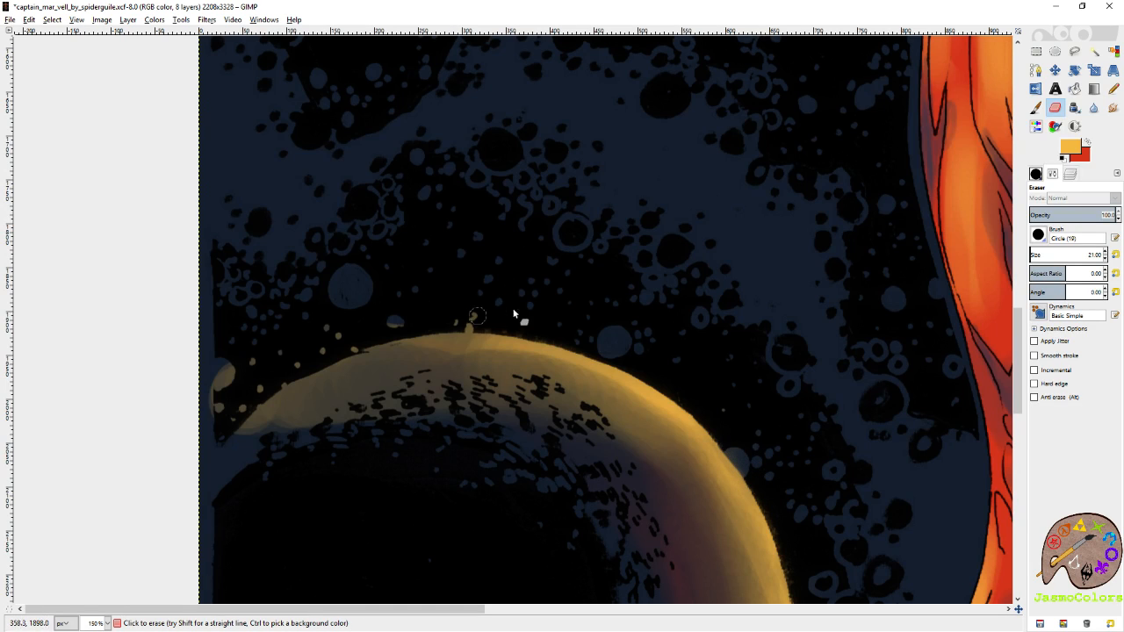
{"action": "left_click", "coordinate": [224, 376]}
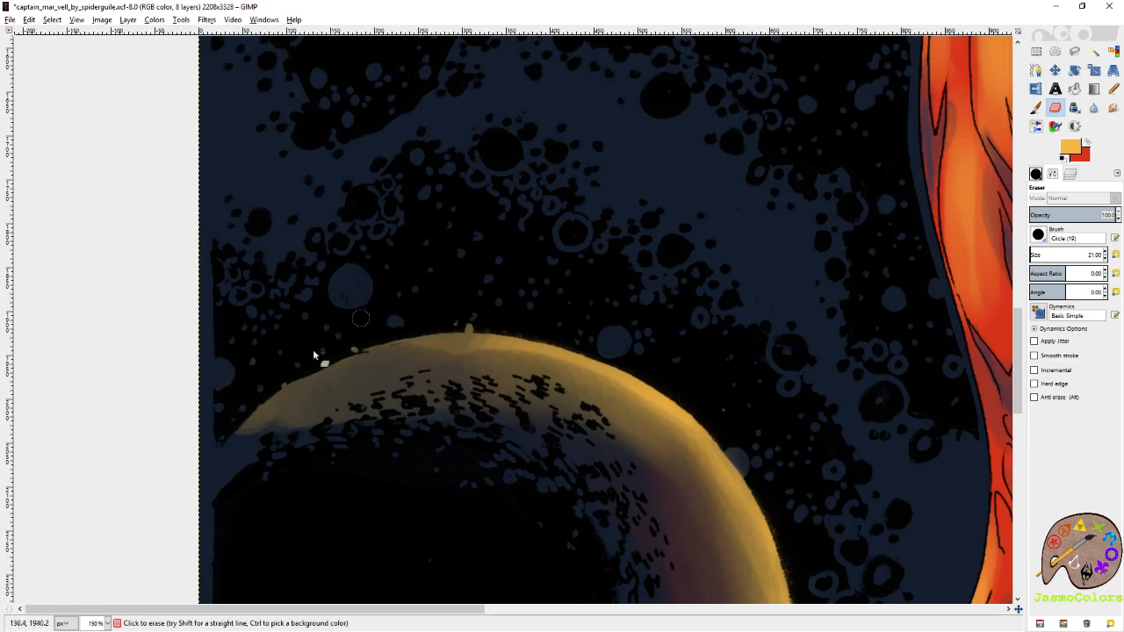
{"action": "left_click", "coordinate": [1054, 70]}
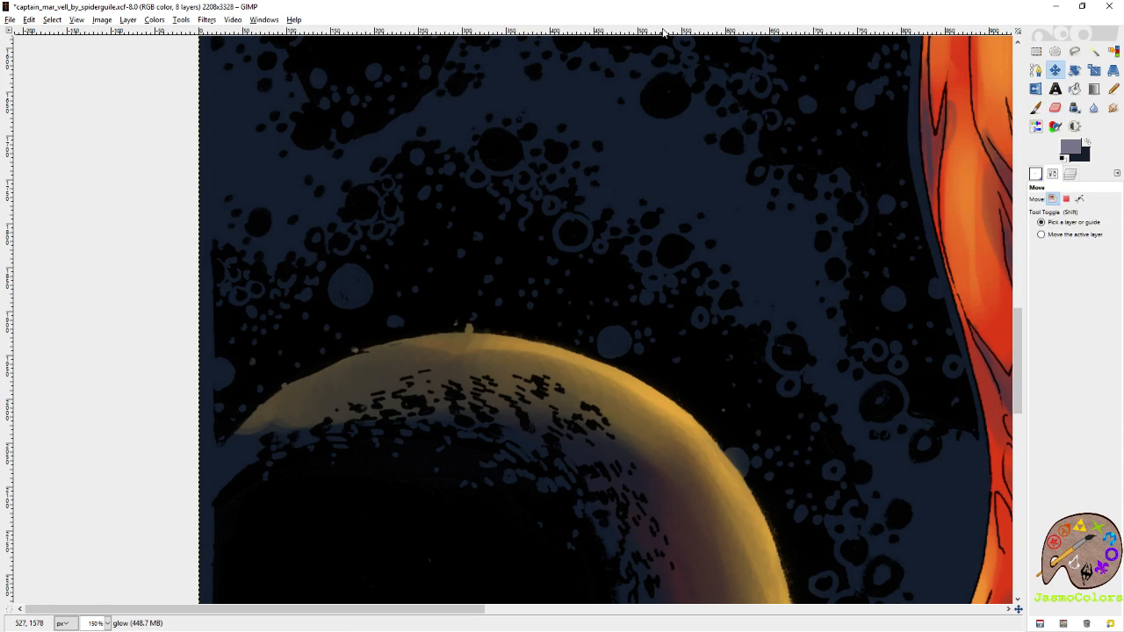
{"action": "scroll", "coordinate": [439, 360], "scroll_direction": "down", "scroll_amount": 5}
{"action": "key", "text": "ctrl+s"}
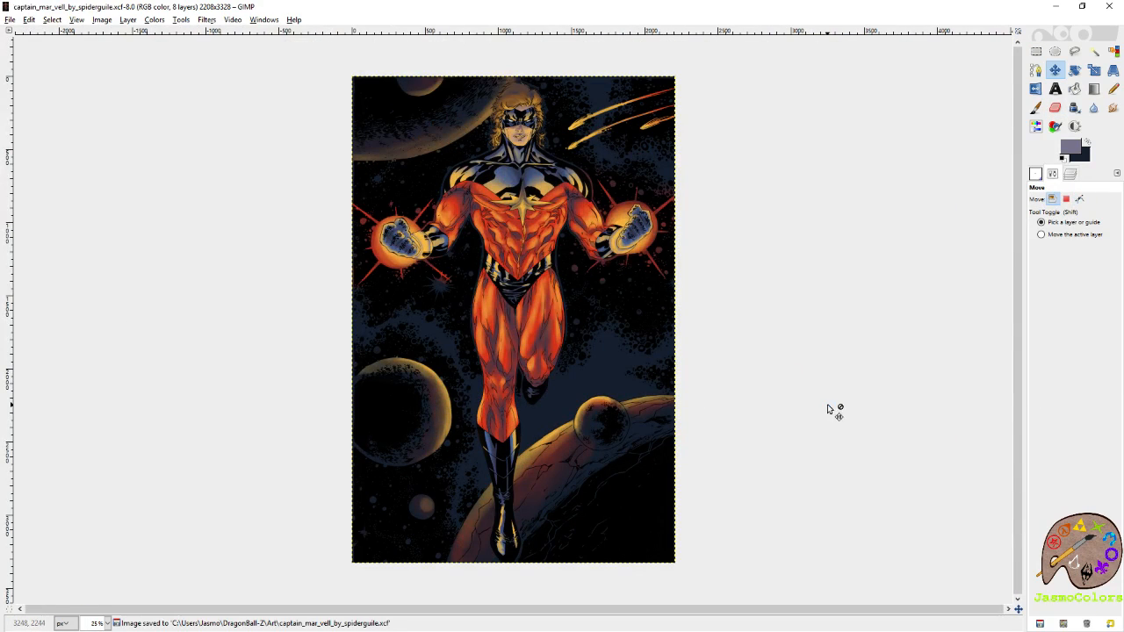
Erase the red glow spilling onto the dark star below the left glowing fist with the size 21 Eraser.
{"action": "scroll", "coordinate": [493, 346], "scroll_direction": "up", "scroll_amount": 4}
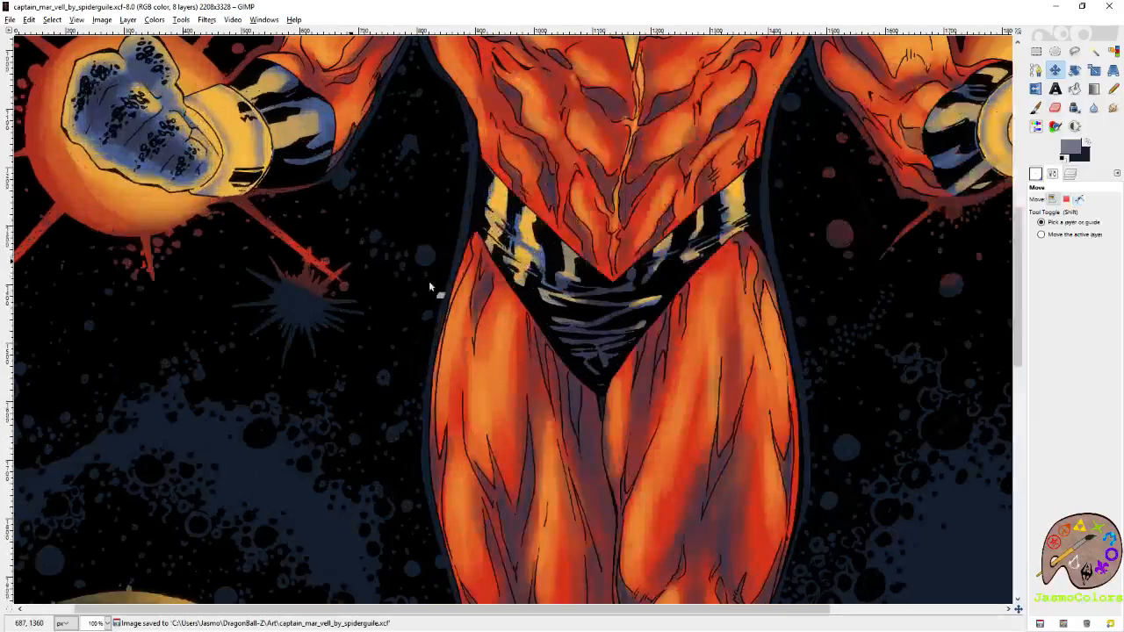
{"action": "key", "text": "shift+e"}
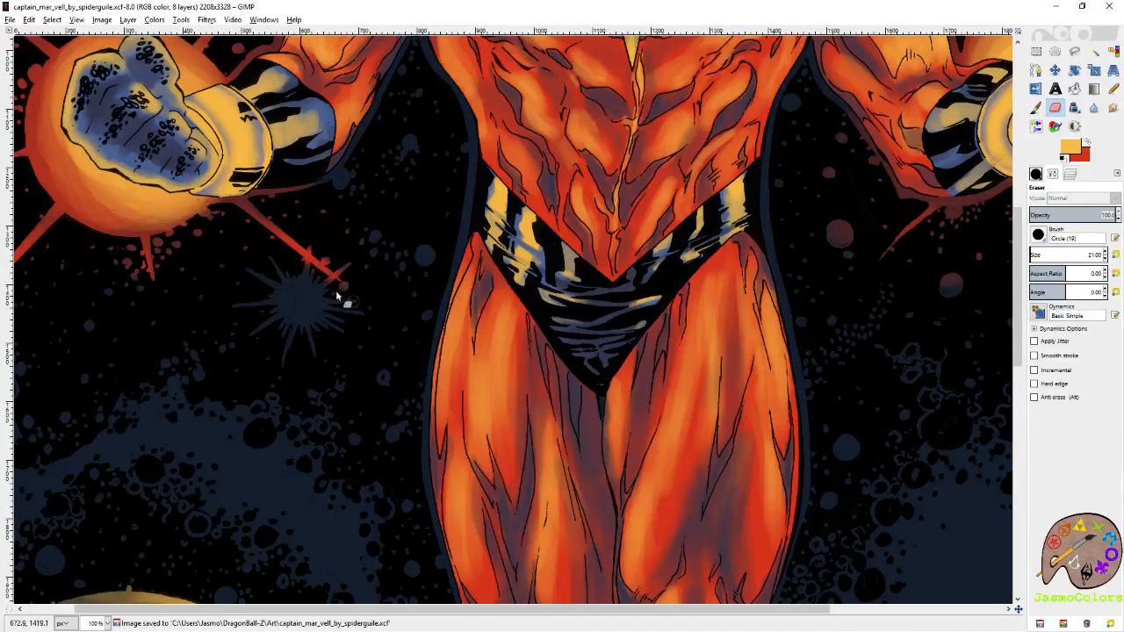
{"action": "left_click_drag", "start_coordinate": [321, 252], "coordinate": [352, 275]}
{"action": "left_click_drag", "start_coordinate": [262, 304], "coordinate": [469, 331]}
{"action": "left_click_drag", "start_coordinate": [600, 221], "coordinate": [543, 367]}
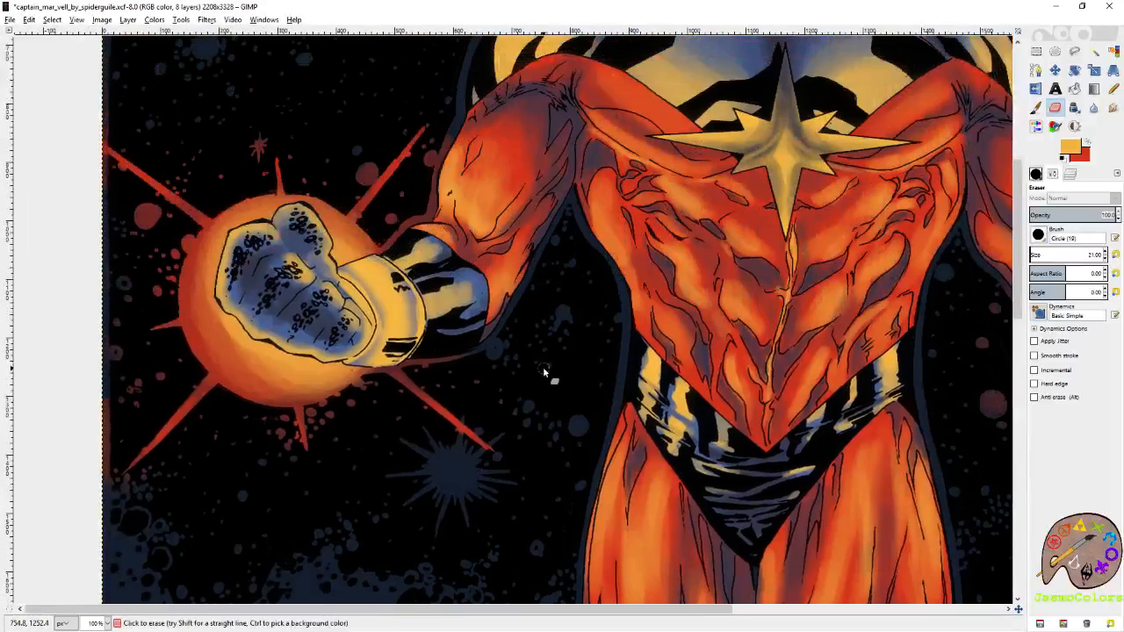
{"action": "key", "text": "m"}
{"action": "key", "text": "shift+ctrl+j"}
Toggle the background shading layer's visibility to compare the image with and without it, and save the image.
{"action": "left_click", "coordinate": [1069, 174]}
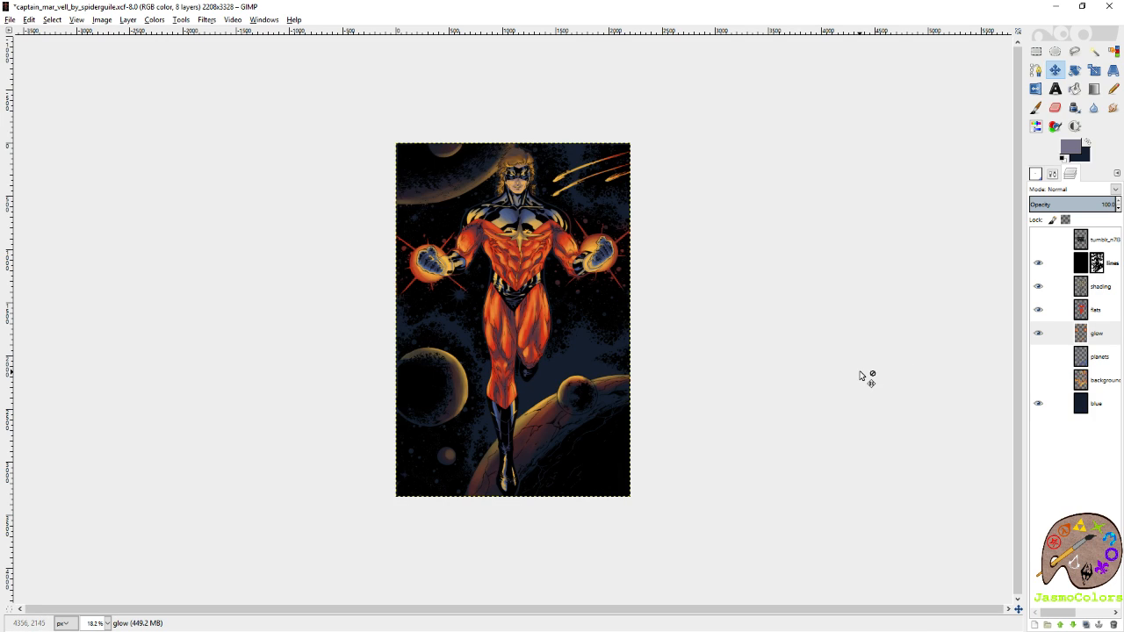
{"action": "left_click", "coordinate": [1038, 382]}
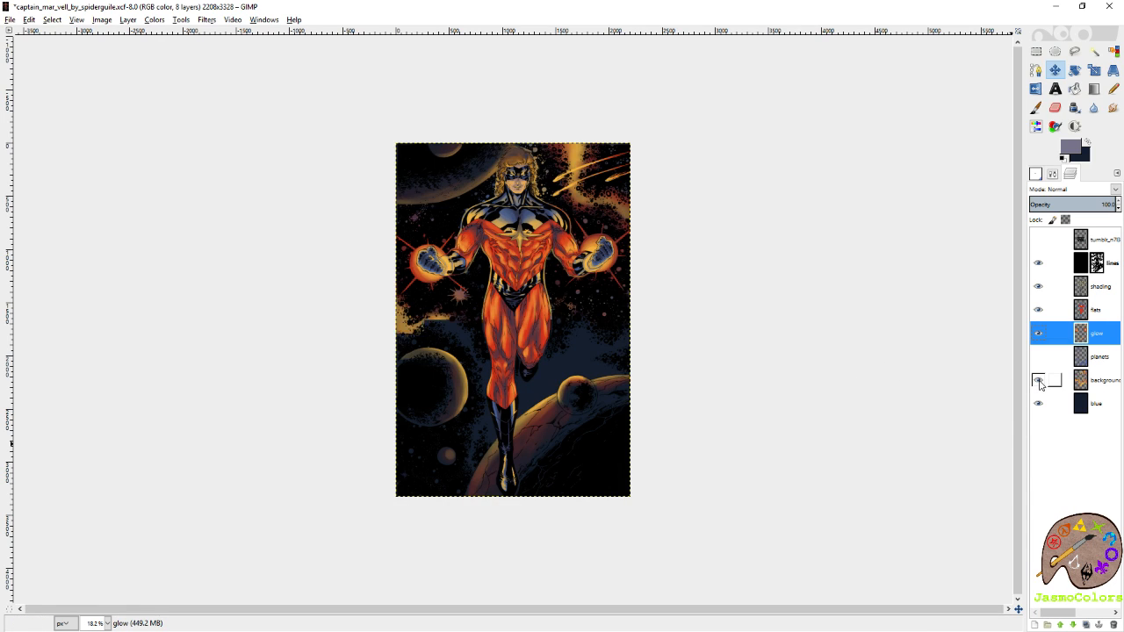
{"action": "left_click", "coordinate": [1039, 382]}
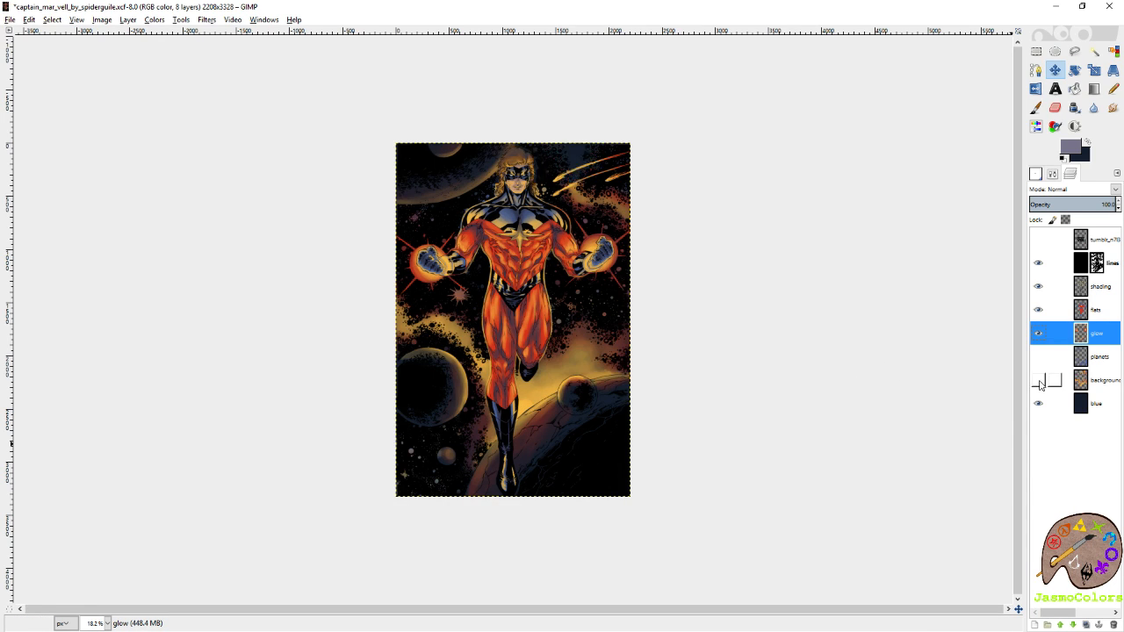
{"action": "left_click", "coordinate": [1039, 382]}
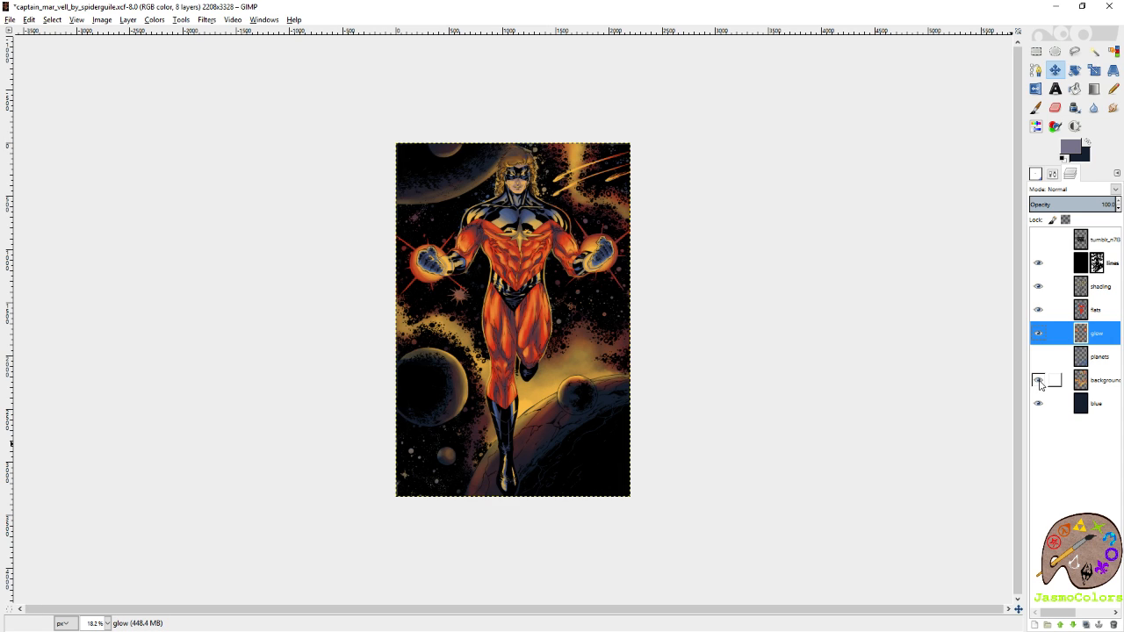
{"action": "left_click", "coordinate": [1038, 382]}
{"action": "key", "text": "ctrl+s"}
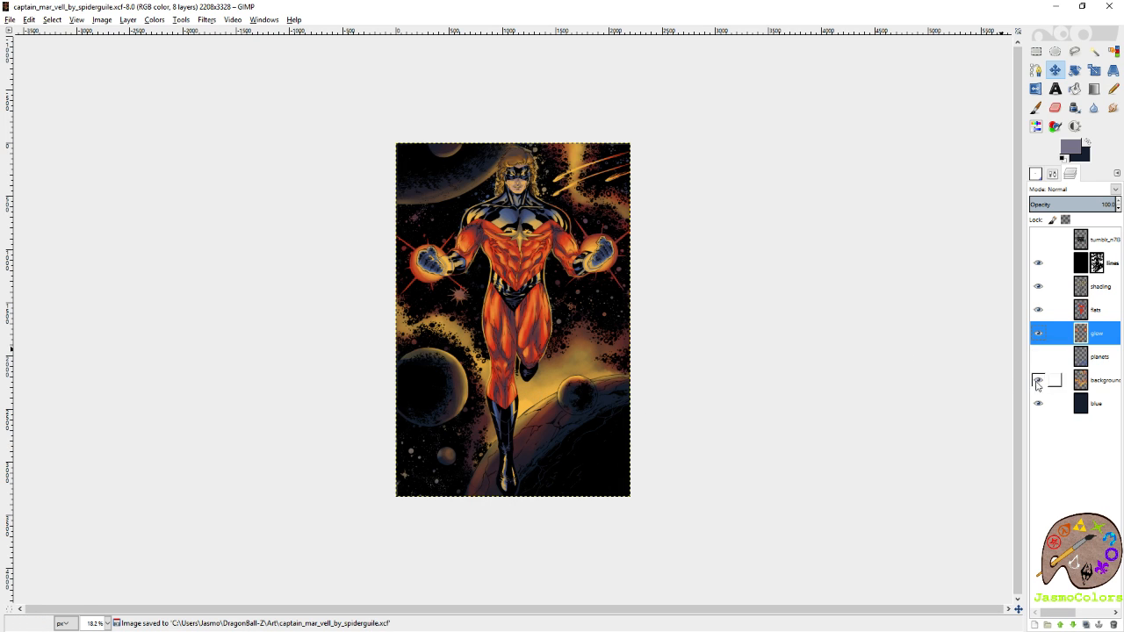
Hide the background shading layer, add a transparent layer named background shading 2 above it, and save the image.
{"action": "left_click", "coordinate": [1038, 379]}
{"action": "right_click", "coordinate": [1111, 383]}
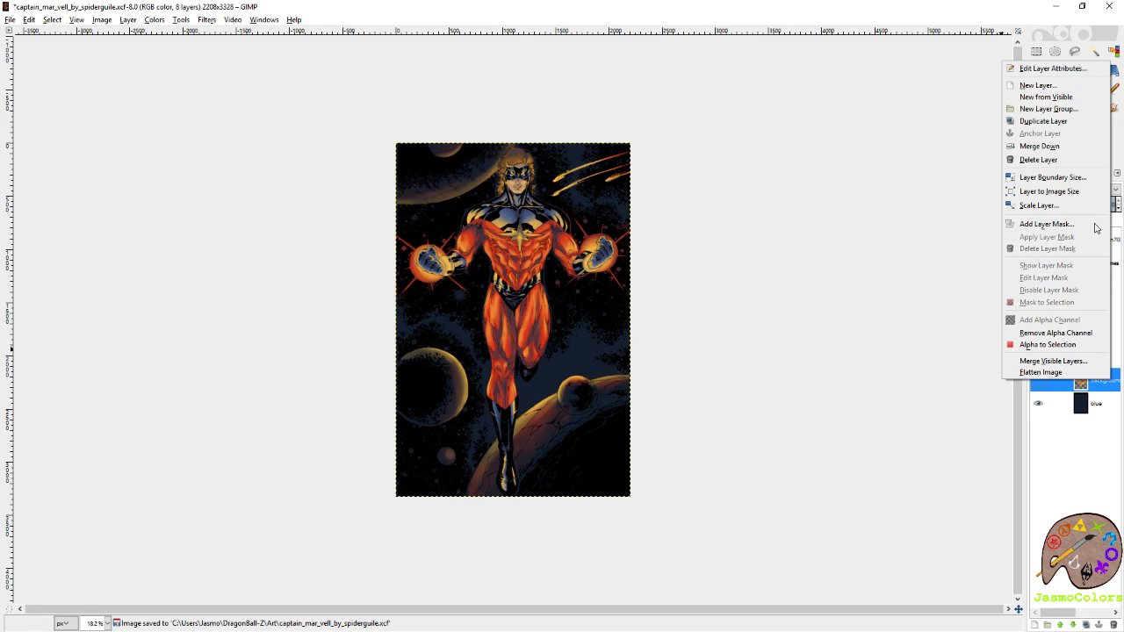
{"action": "left_click", "coordinate": [1062, 96]}
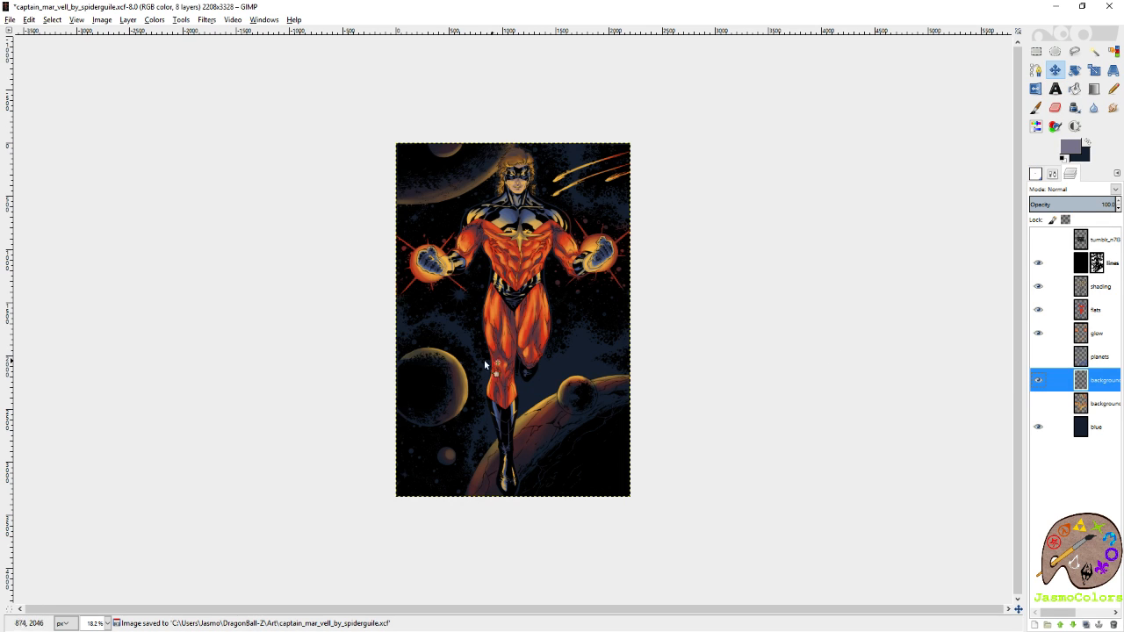
{"action": "key", "text": "plus"}
{"action": "key", "text": "ctrl+s"}
Show the palette reference layer and pick palette 28's grey-purple as background colour and its blue as foreground colour.
{"action": "left_click", "coordinate": [1038, 239]}
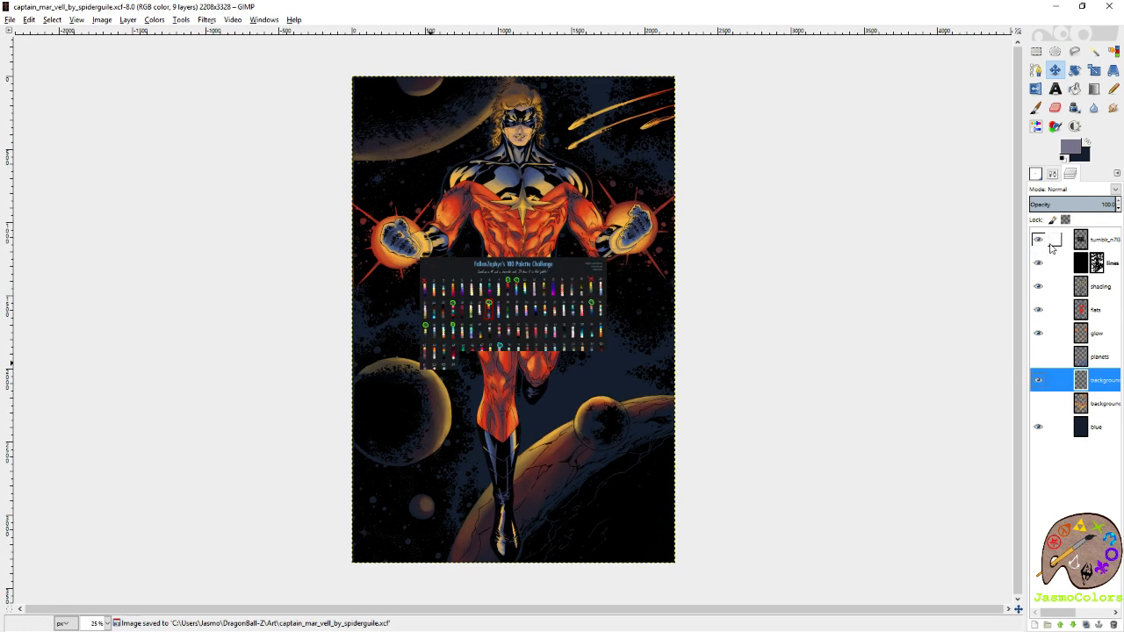
{"action": "left_click", "coordinate": [1097, 239]}
{"action": "key", "text": "plus"}
{"action": "key", "text": "2"}
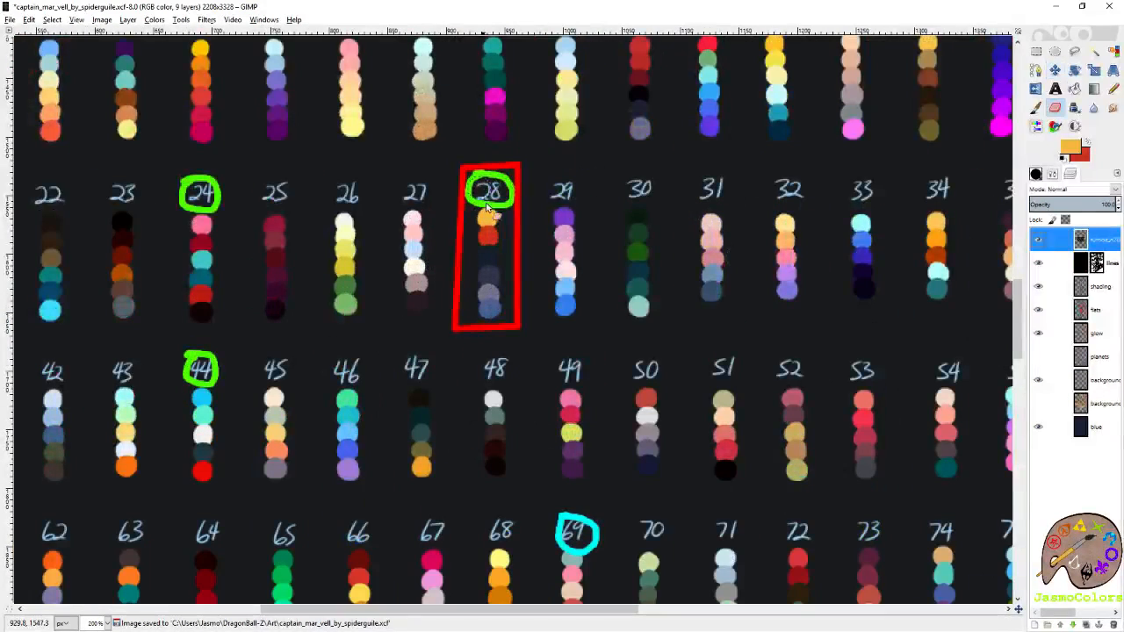
{"action": "left_click", "coordinate": [492, 291], "text": "ctrl"}
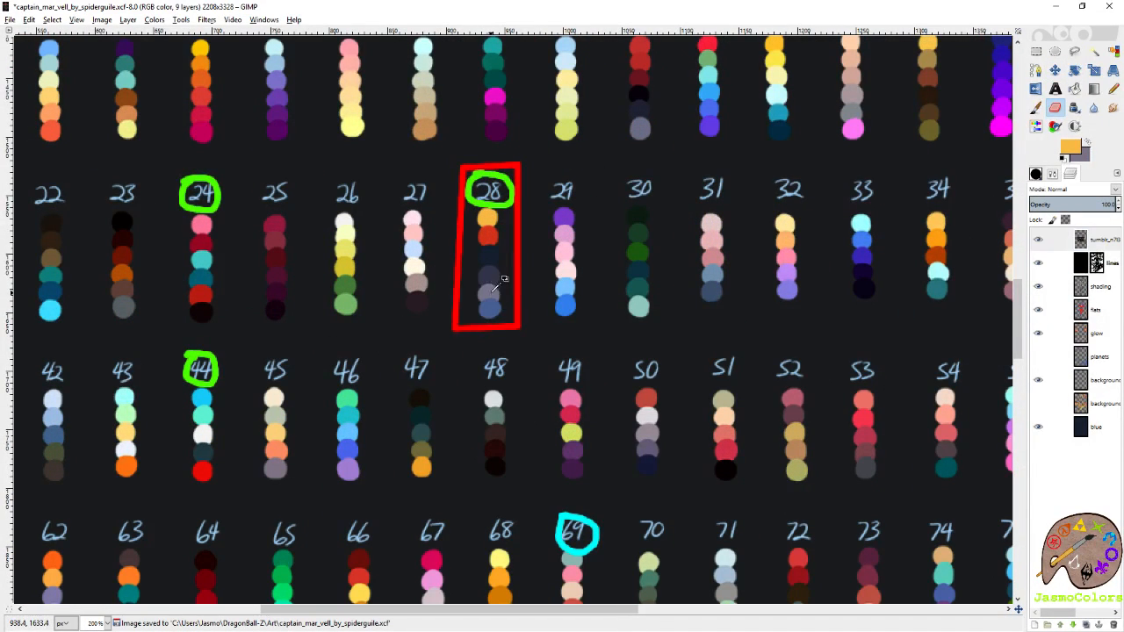
{"action": "left_click", "coordinate": [1036, 108]}
{"action": "left_click", "coordinate": [489, 307], "text": "ctrl"}
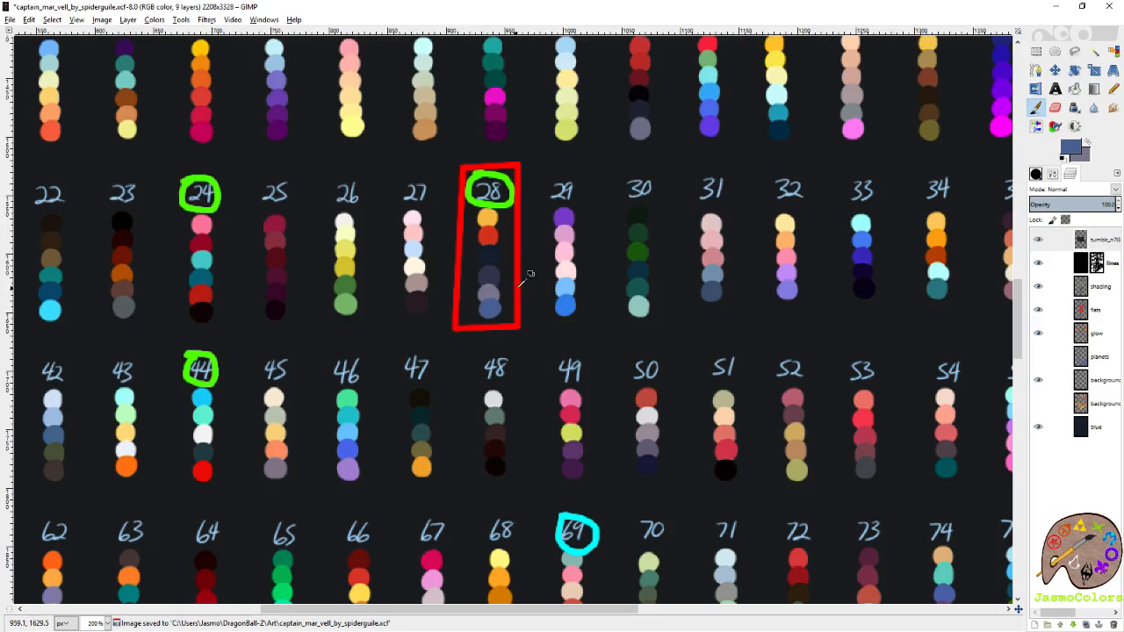
Hide the palette reference layer, make background shading 2 the active layer and save the image.
{"action": "left_click", "coordinate": [1038, 240]}
{"action": "left_click", "coordinate": [1108, 381]}
{"action": "key", "text": "m"}
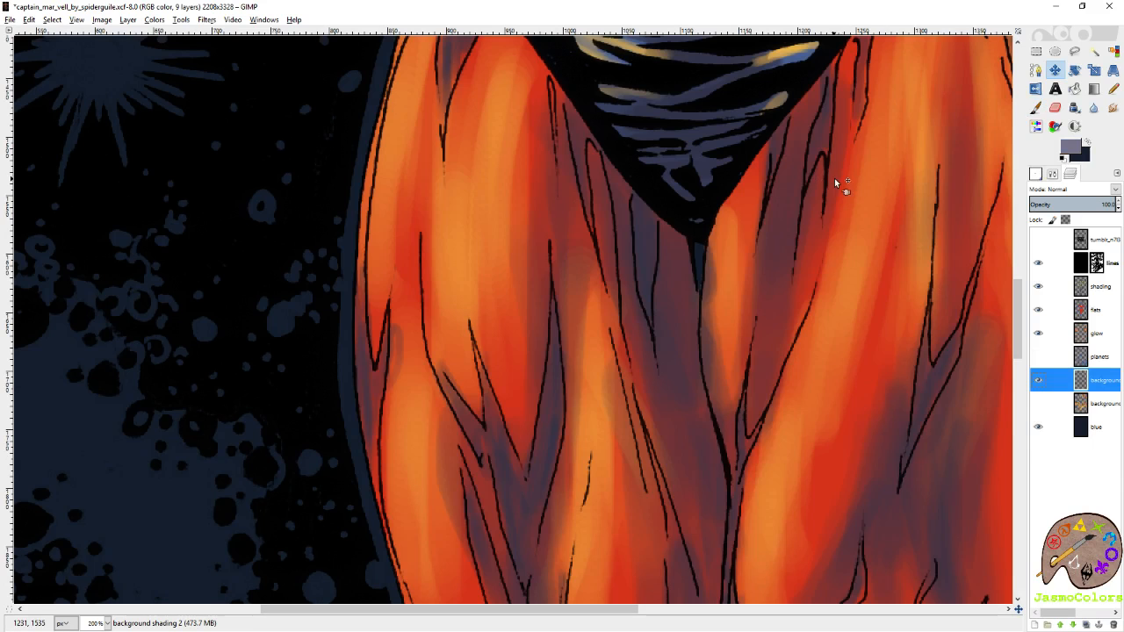
{"action": "scroll", "coordinate": [619, 283], "scroll_direction": "down", "scroll_amount": 6}
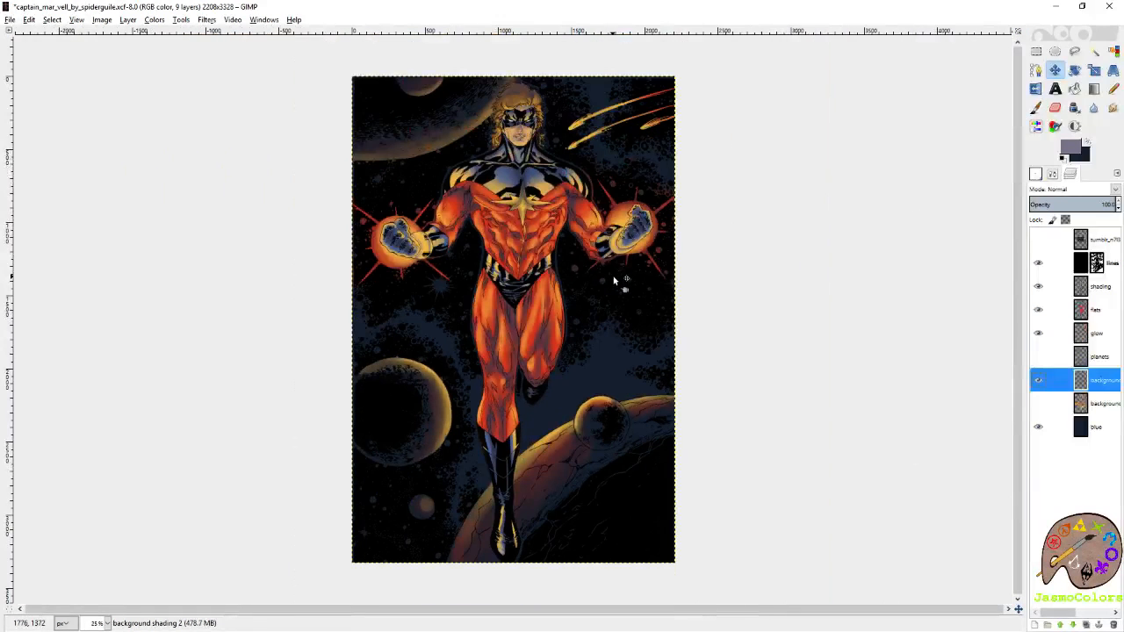
{"action": "key", "text": "p"}
{"action": "key", "text": "ctrl+s"}
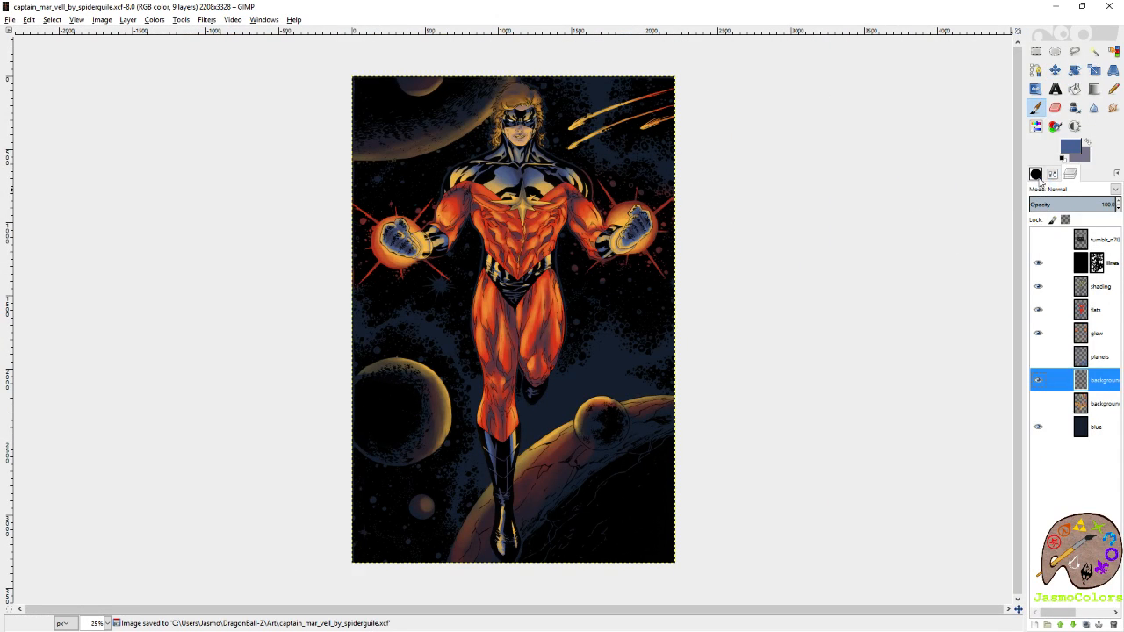
Set up the Paintbrush with the 2_Spots120 brush at size 232.77.
{"action": "left_click", "coordinate": [1036, 174]}
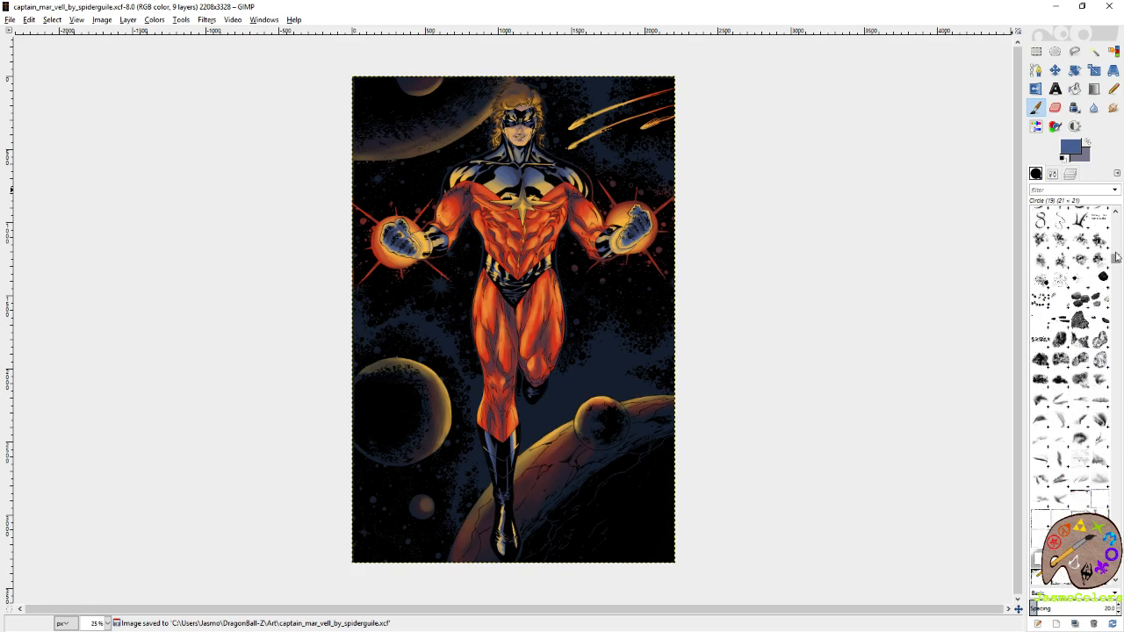
{"action": "left_click", "coordinate": [1081, 337]}
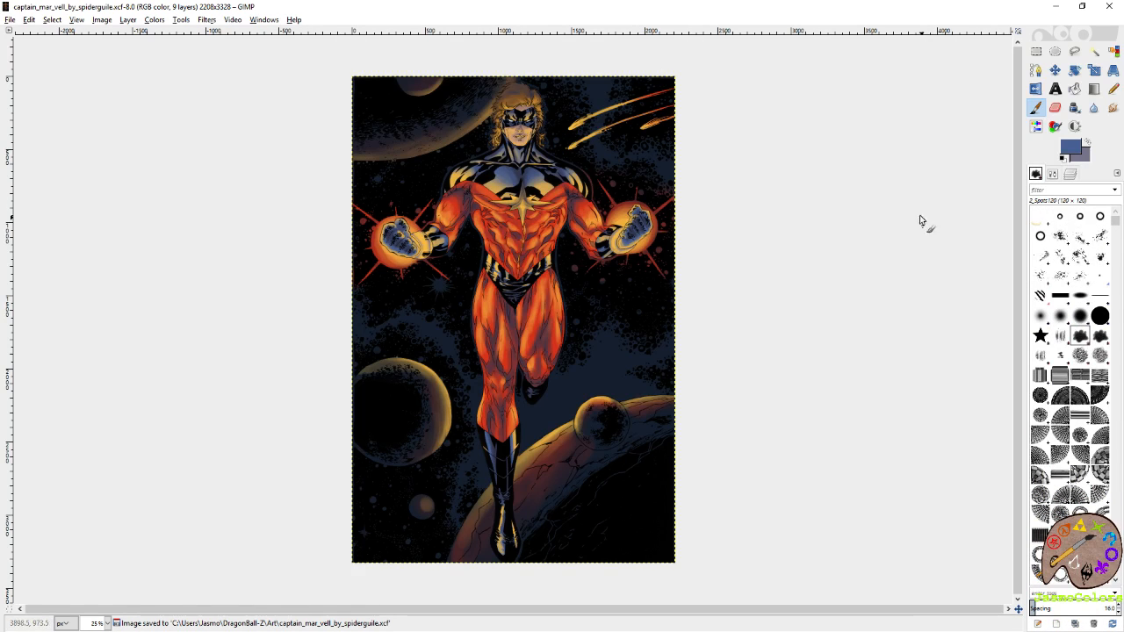
{"action": "left_click_drag", "start_coordinate": [924, 233], "coordinate": [994, 258]}
{"action": "left_click", "coordinate": [1052, 174]}
{"action": "left_click", "coordinate": [1046, 252]}
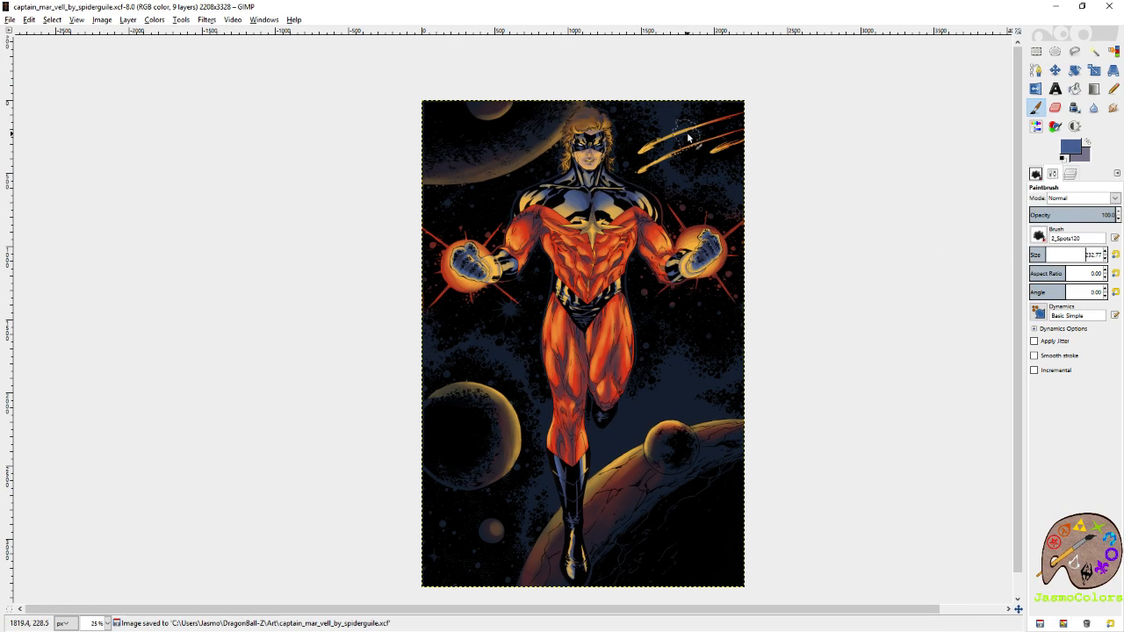
Paint blue over the nebula clouds around the comets, above the cracked planet and around the large left planet.
{"action": "mouse_move", "coordinate": [665, 109]}
{"action": "left_mouse_down"}
{"action": "mouse_move", "coordinate": [690, 98]}
{"action": "mouse_move", "coordinate": [656, 126]}
{"action": "mouse_move", "coordinate": [685, 171]}
{"action": "mouse_move", "coordinate": [667, 180]}
{"action": "mouse_move", "coordinate": [715, 195]}
{"action": "mouse_move", "coordinate": [702, 154]}
{"action": "left_mouse_up"}
{"action": "mouse_move", "coordinate": [758, 180]}
{"action": "left_mouse_down"}
{"action": "mouse_move", "coordinate": [758, 219]}
{"action": "mouse_move", "coordinate": [721, 164]}
{"action": "left_mouse_up"}
{"action": "mouse_move", "coordinate": [769, 417]}
{"action": "left_mouse_down"}
{"action": "mouse_move", "coordinate": [830, 323]}
{"action": "mouse_move", "coordinate": [761, 306]}
{"action": "mouse_move", "coordinate": [808, 294]}
{"action": "mouse_move", "coordinate": [769, 270]}
{"action": "left_mouse_up"}
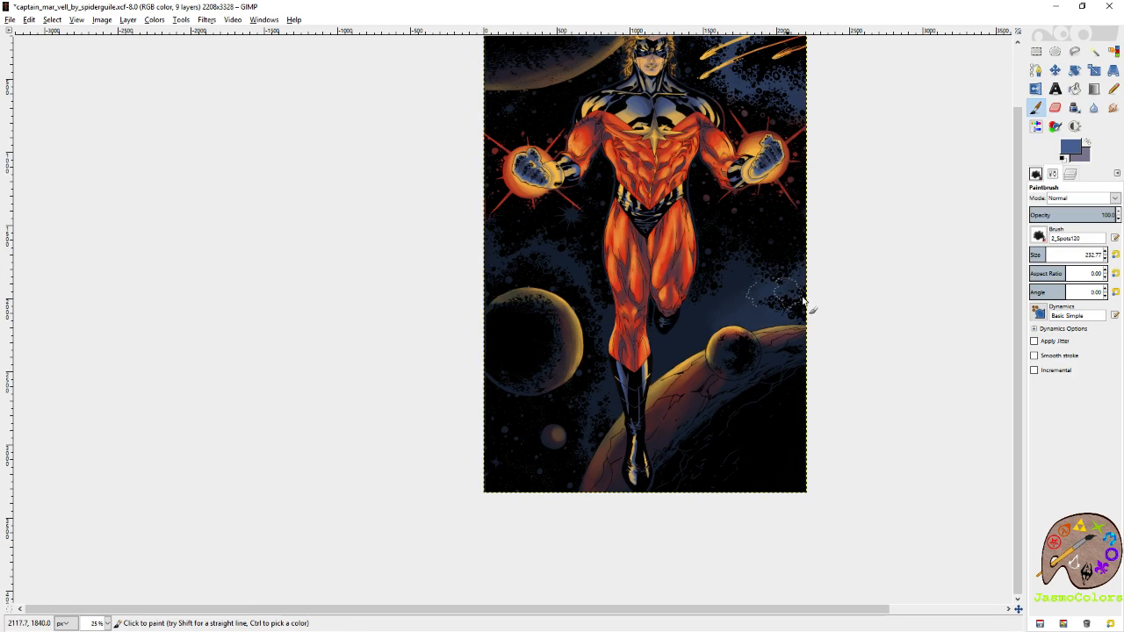
{"action": "mouse_move", "coordinate": [833, 311]}
{"action": "left_mouse_down"}
{"action": "mouse_move", "coordinate": [787, 281]}
{"action": "mouse_move", "coordinate": [735, 315]}
{"action": "mouse_move", "coordinate": [747, 302]}
{"action": "mouse_move", "coordinate": [702, 321]}
{"action": "left_mouse_up"}
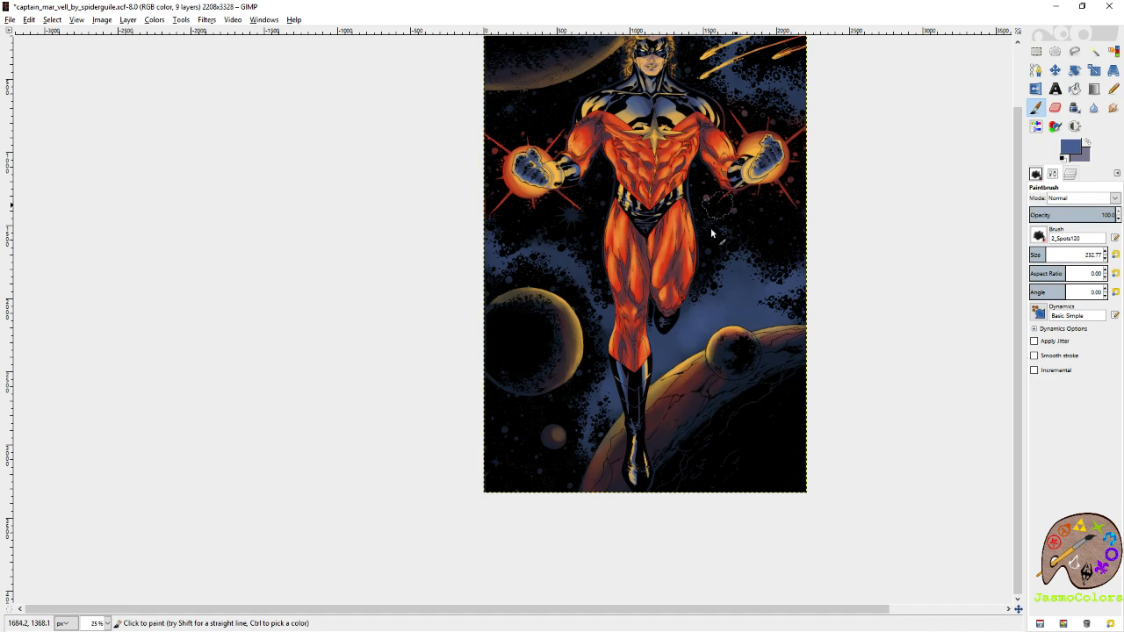
{"action": "left_click_drag", "start_coordinate": [706, 161], "coordinate": [683, 236]}
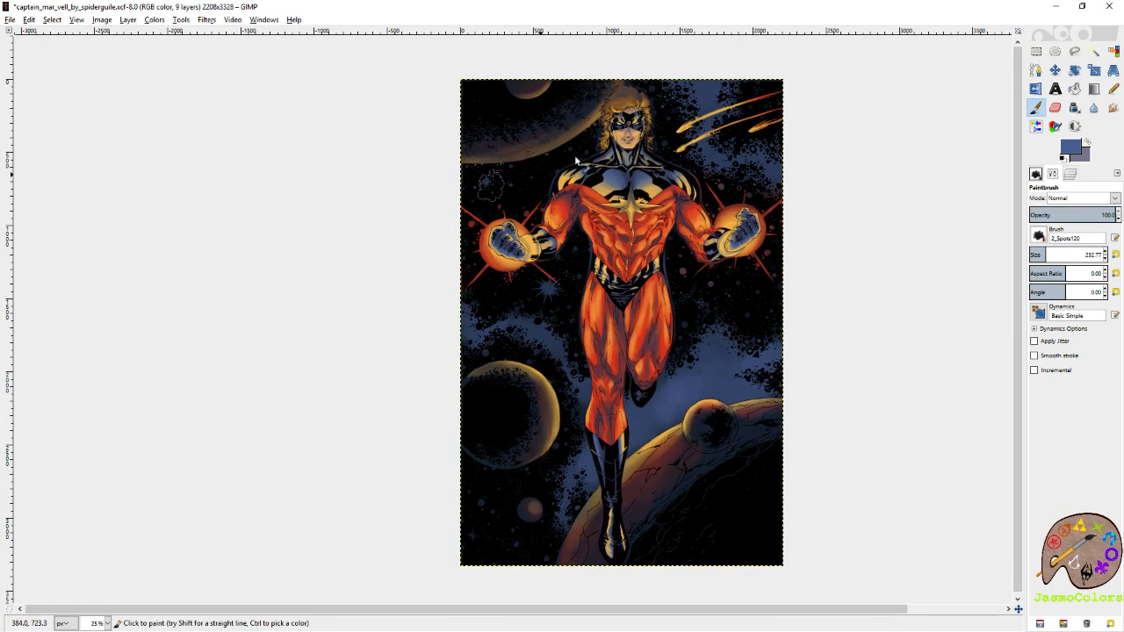
Thin out the blue around the comets with the Eraser and touch up the nebula above the left planet using a size 166.77 Paintbrush.
{"action": "key", "text": "shift+e"}
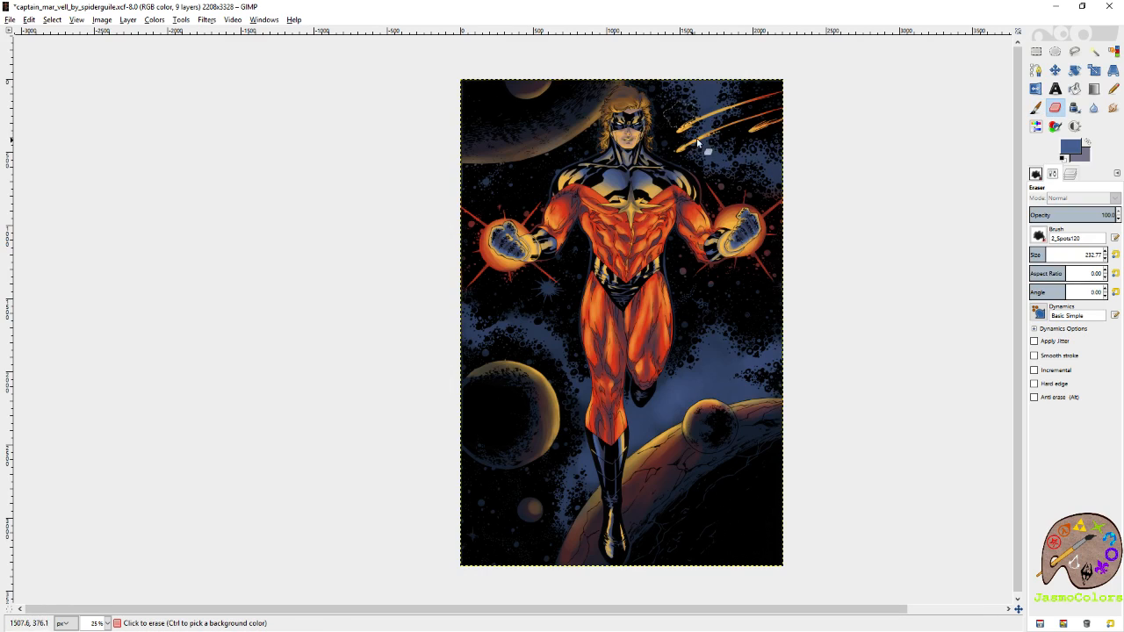
{"action": "left_click", "coordinate": [741, 81]}
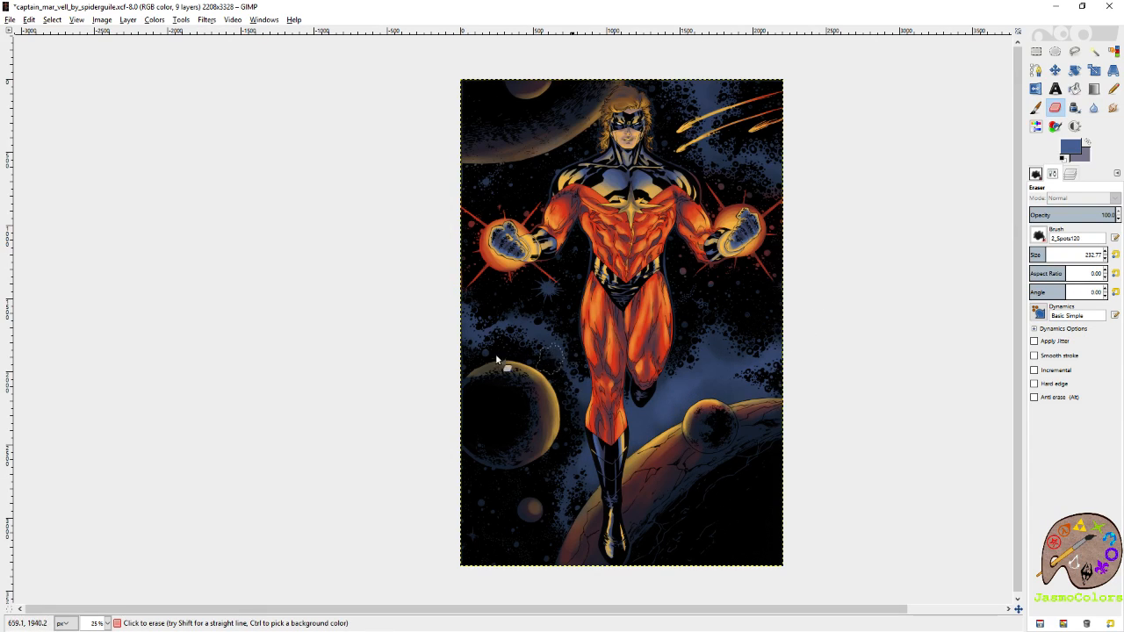
{"action": "left_click", "coordinate": [1035, 107]}
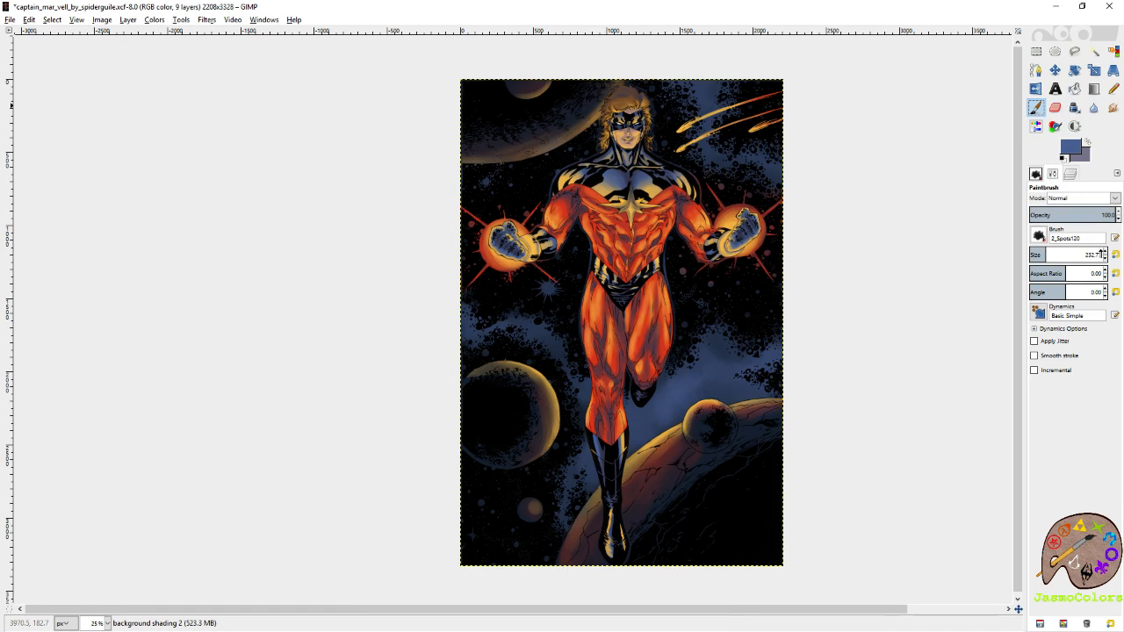
{"action": "left_click", "coordinate": [1105, 259]}
{"action": "left_click", "coordinate": [514, 327]}
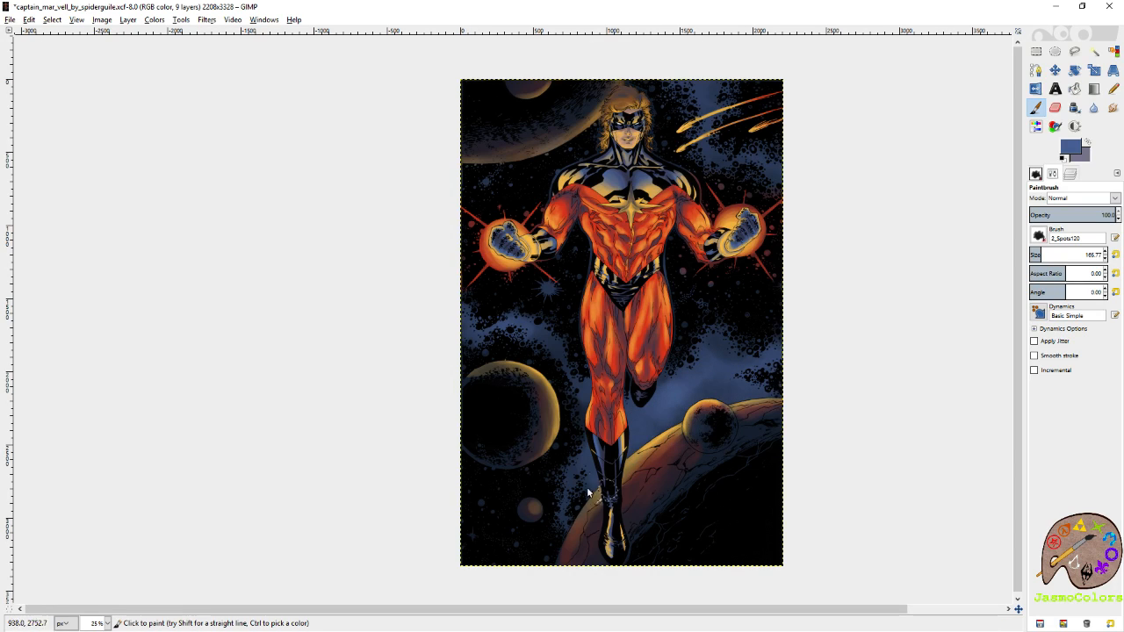
Swap to the grey-purple and paint highlights on the nebula near the comets and on the star below the left glowing fist.
{"action": "scroll", "coordinate": [614, 456], "scroll_direction": "up", "scroll_amount": 3}
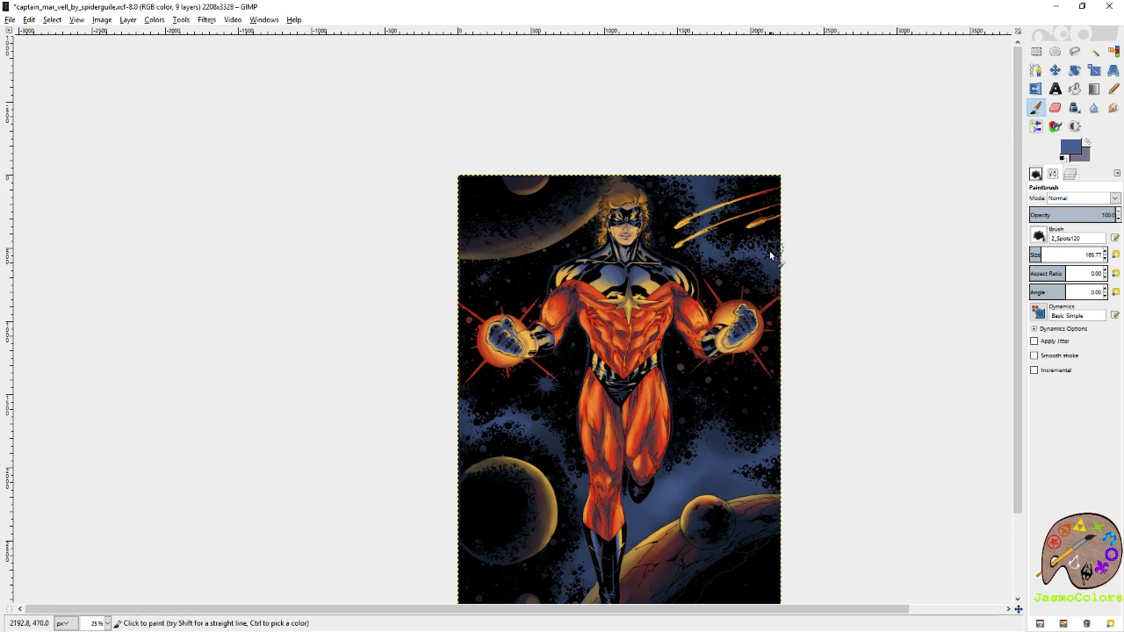
{"action": "left_click", "coordinate": [1088, 142]}
{"action": "left_click", "coordinate": [706, 194]}
{"action": "key", "text": "ctrl+z"}
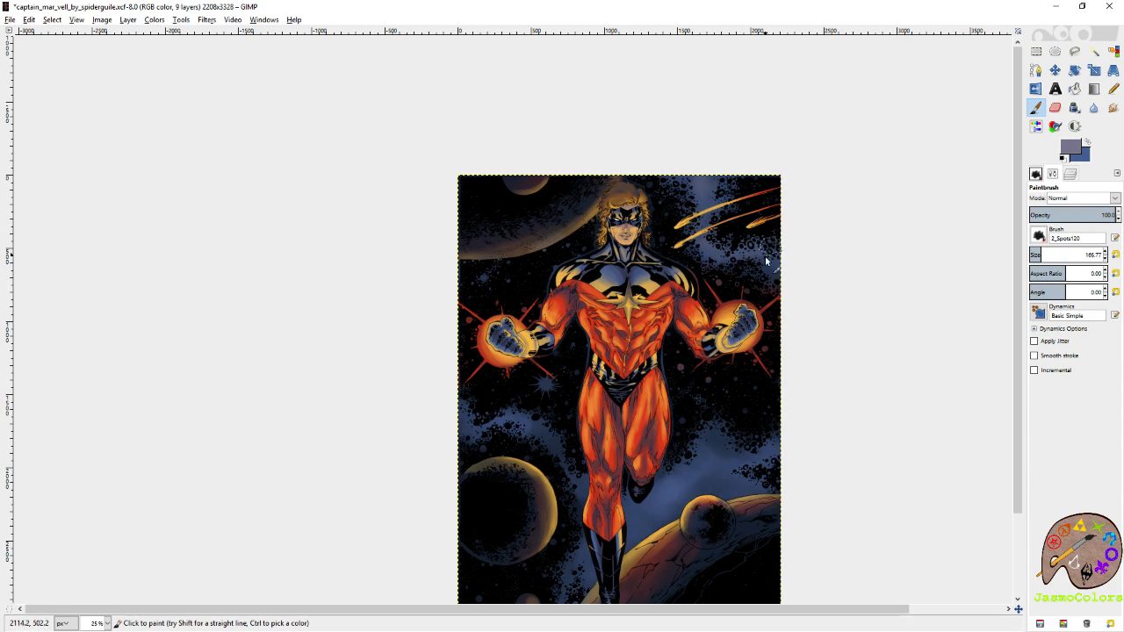
{"action": "scroll", "coordinate": [742, 254], "scroll_direction": "down", "scroll_amount": 3}
{"action": "scroll", "coordinate": [741, 254], "scroll_direction": "left", "scroll_amount": 1}
{"action": "left_click", "coordinate": [583, 279]}
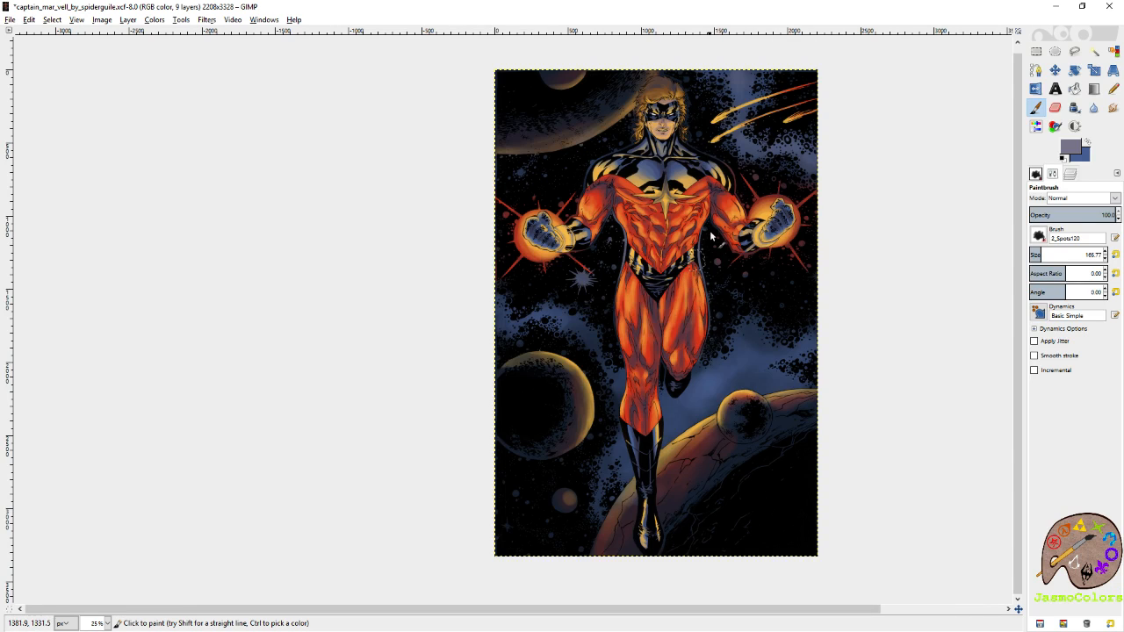
Touch up the grey-purple highlight on the nebula above the large left planet and save the image.
{"action": "scroll", "coordinate": [755, 289], "scroll_direction": "down", "scroll_amount": 2}
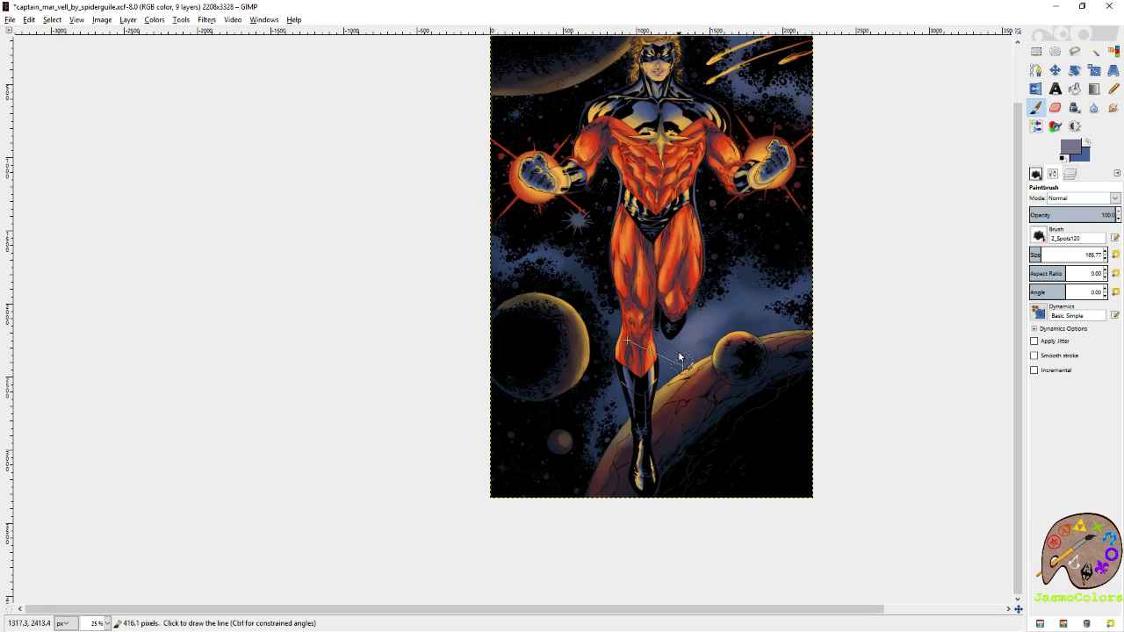
{"action": "key", "text": "shift+e"}
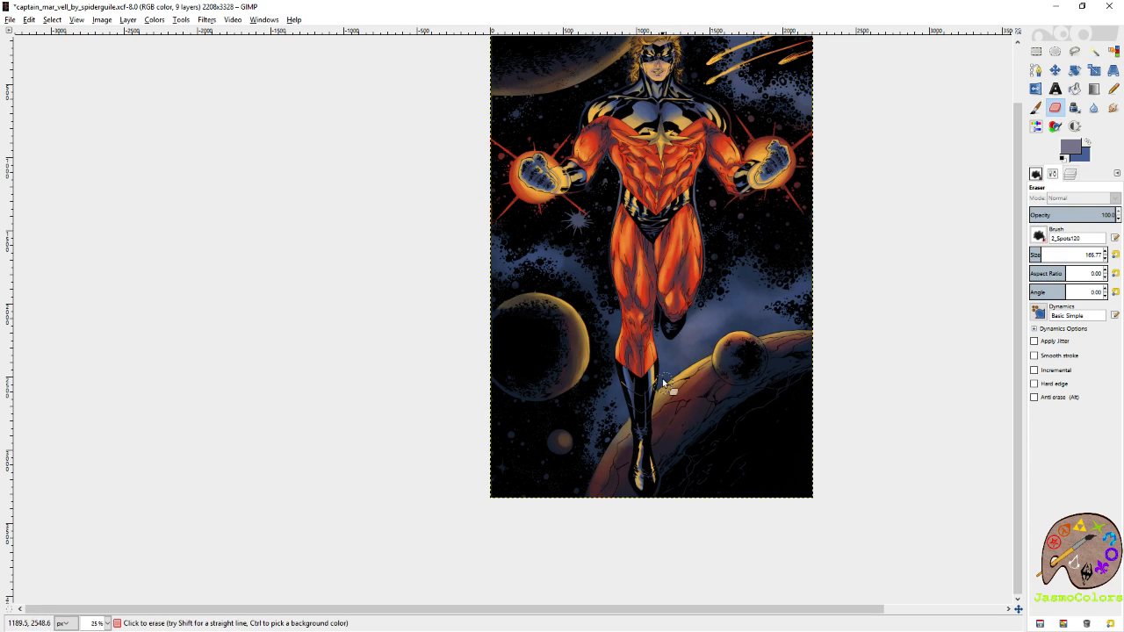
{"action": "left_click", "coordinate": [1036, 108]}
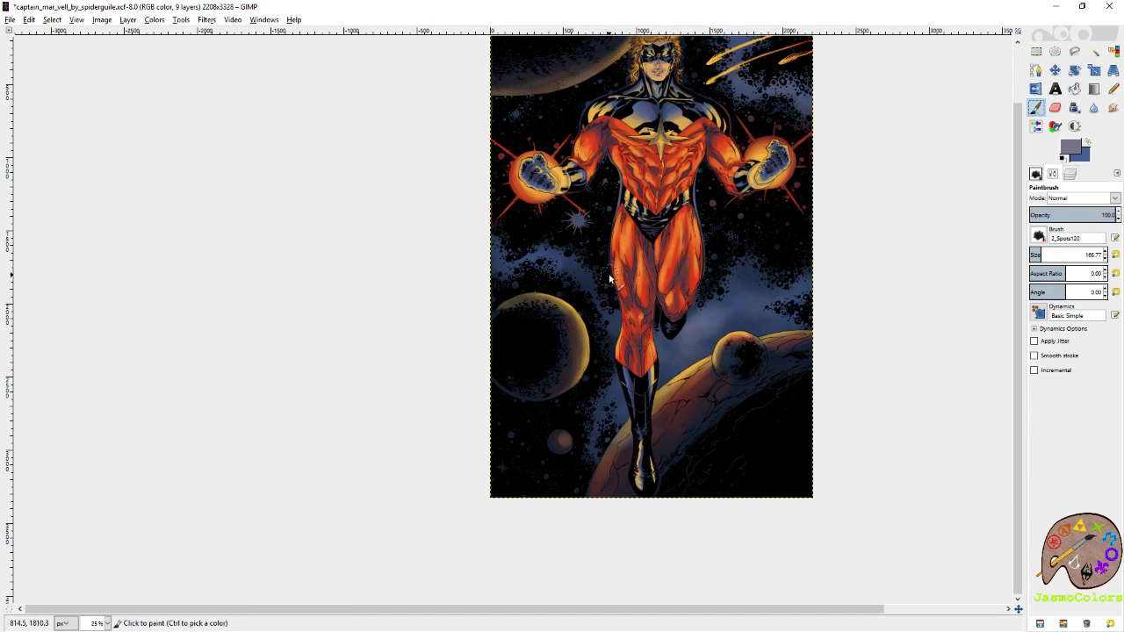
{"action": "left_click", "coordinate": [516, 254]}
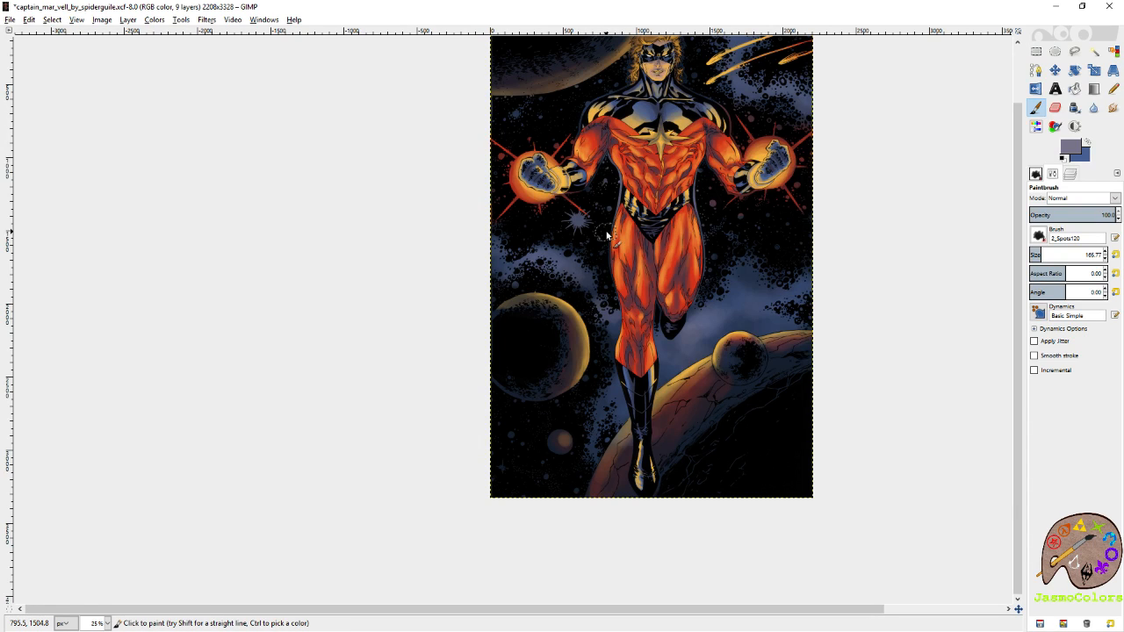
{"action": "key", "text": "m"}
{"action": "key", "text": "shift+j"}
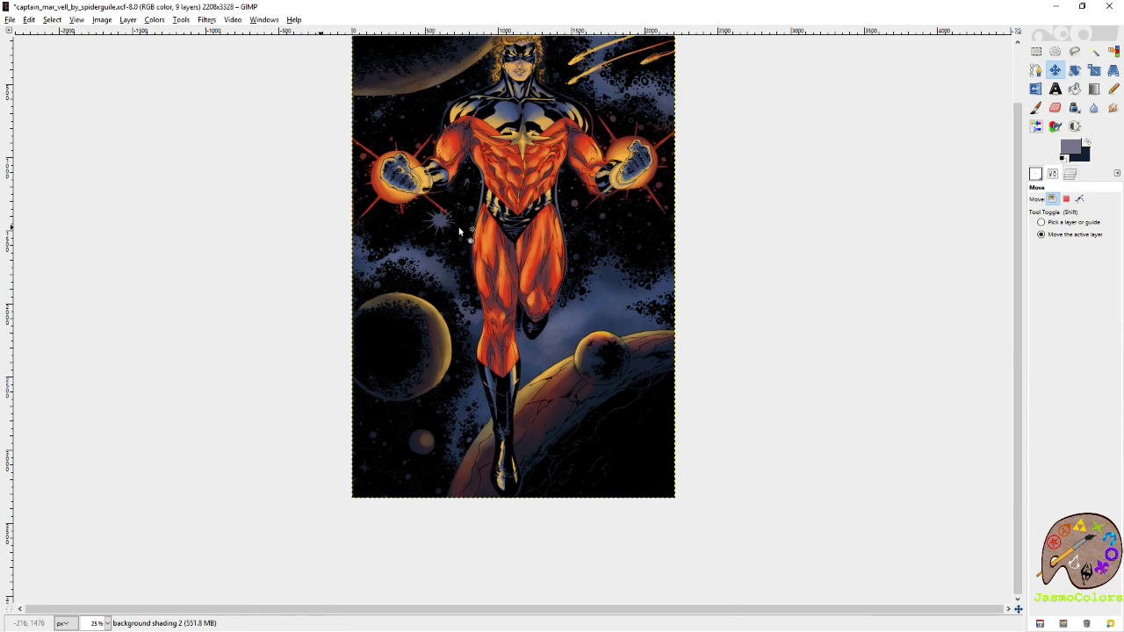
{"action": "key", "text": "ctrl+s"}
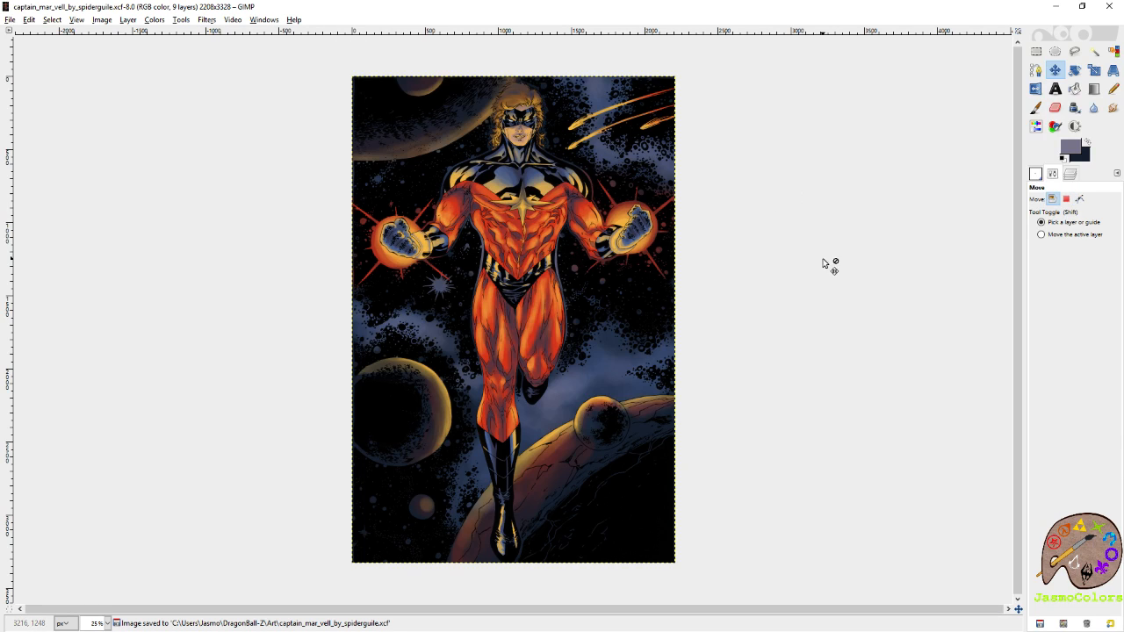
Compare the artwork with and without the lower background shading layer and the planets layer.
{"action": "left_click", "coordinate": [1069, 174]}
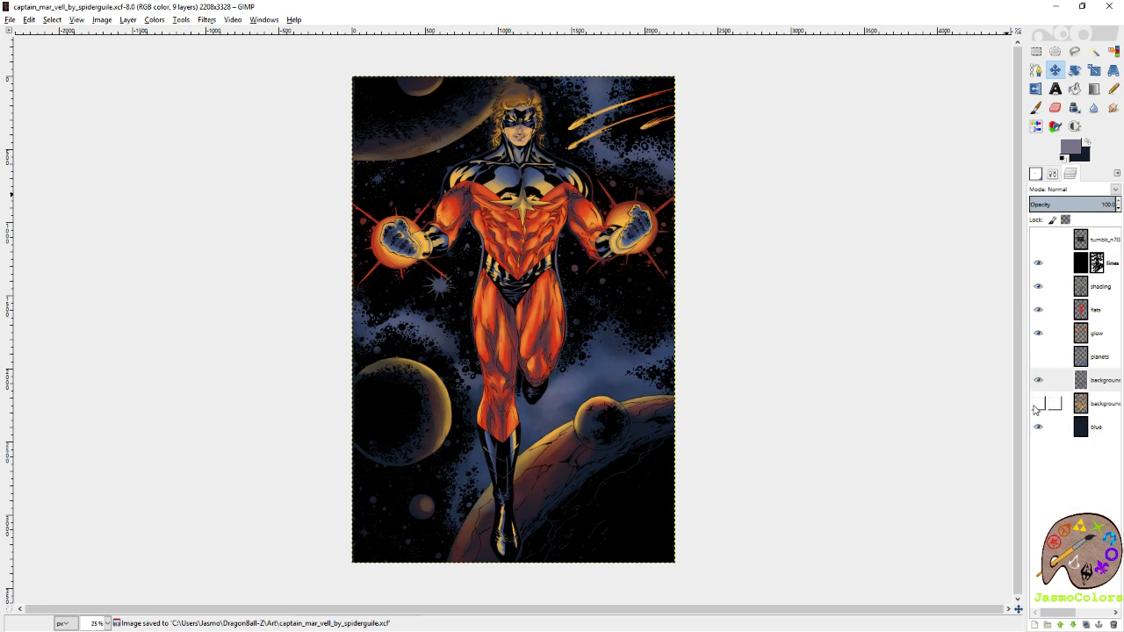
{"action": "left_click", "coordinate": [1037, 404]}
{"action": "left_click", "coordinate": [1038, 405]}
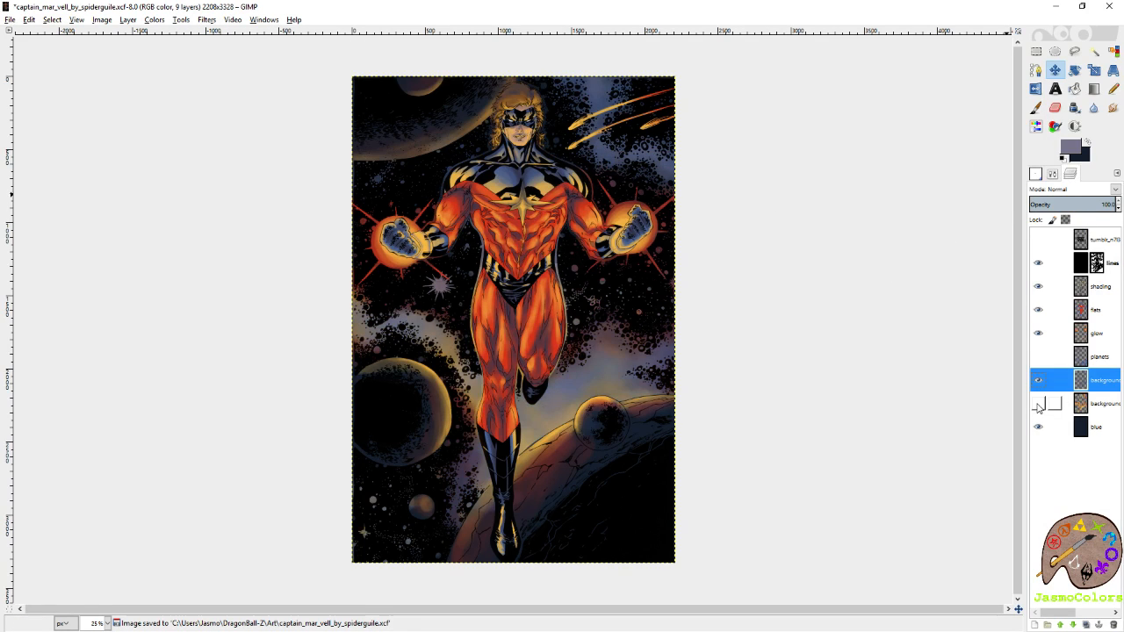
{"action": "left_click", "coordinate": [1038, 356]}
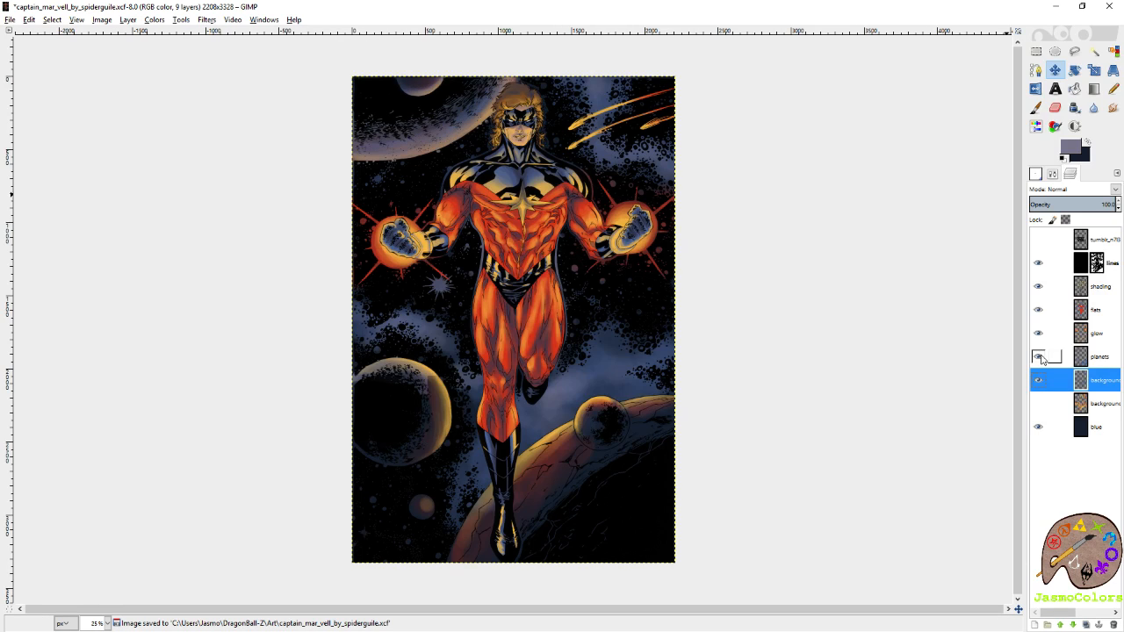
{"action": "left_click", "coordinate": [1039, 357]}
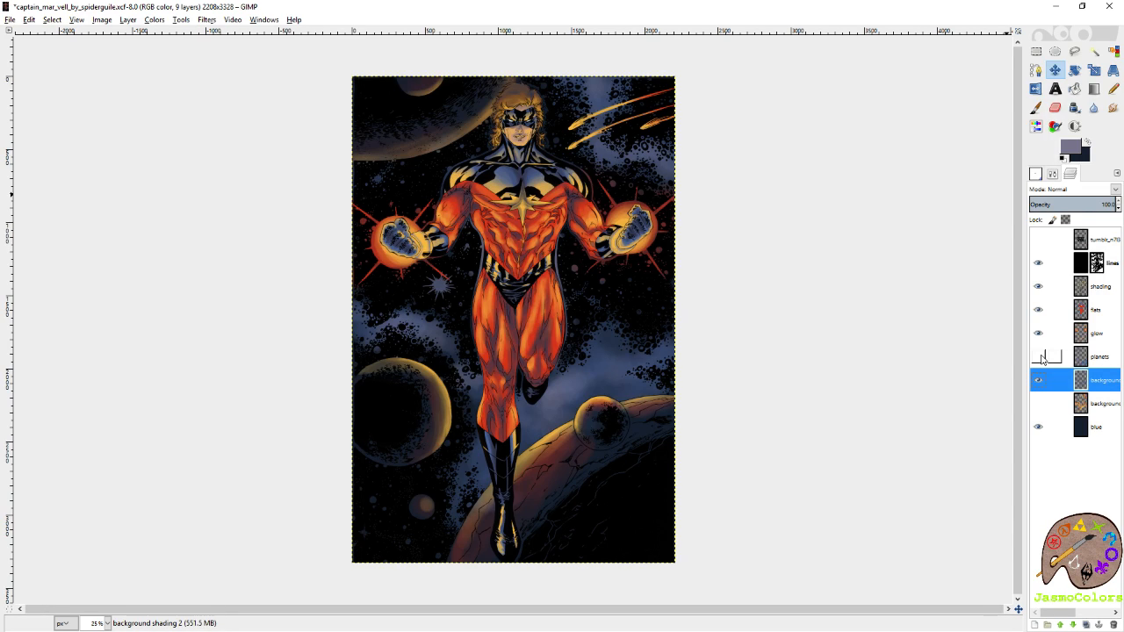
Hide the background shading 2 layer and show the original orange background shading layer instead.
{"action": "left_click", "coordinate": [1038, 403]}
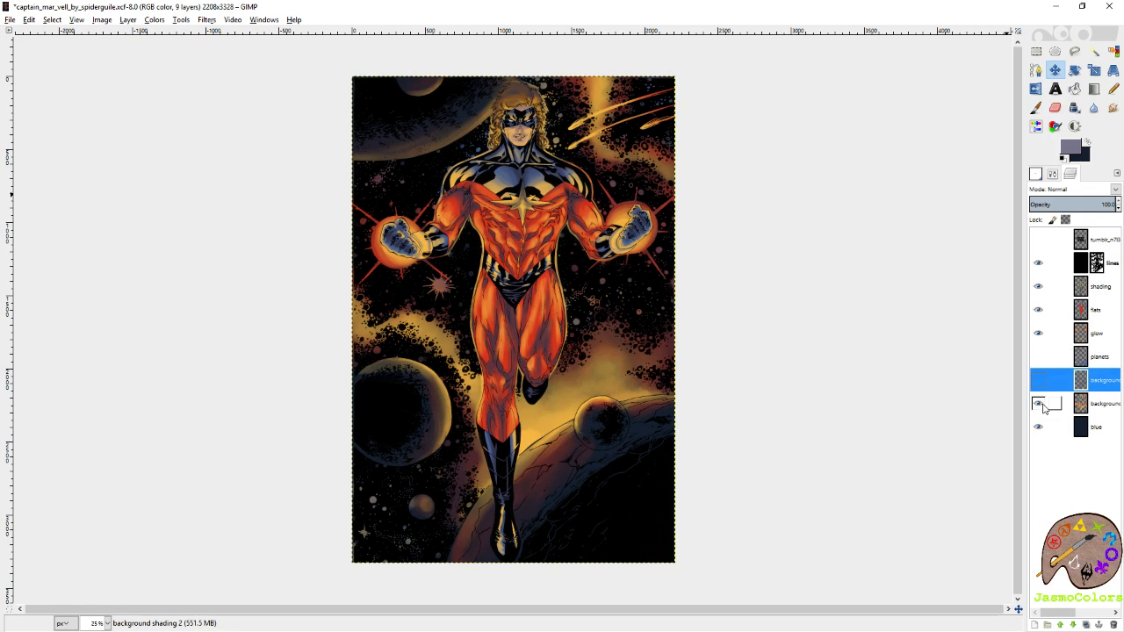
{"action": "left_click", "coordinate": [1039, 403]}
{"action": "left_click", "coordinate": [1039, 379]}
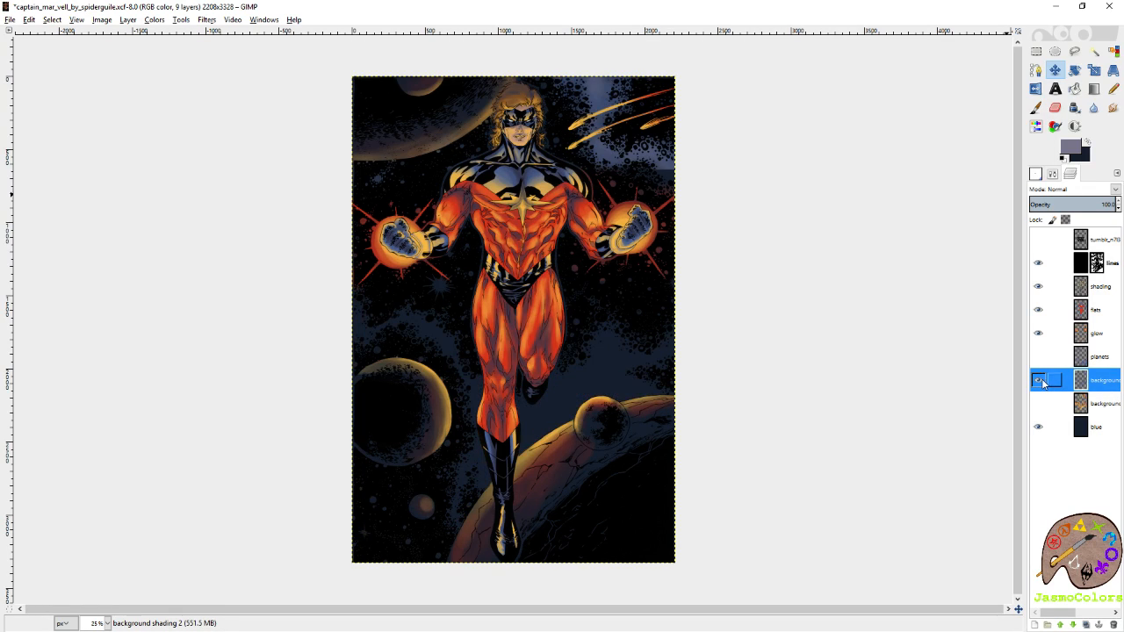
{"action": "left_click", "coordinate": [1039, 379]}
{"action": "left_click", "coordinate": [1039, 403]}
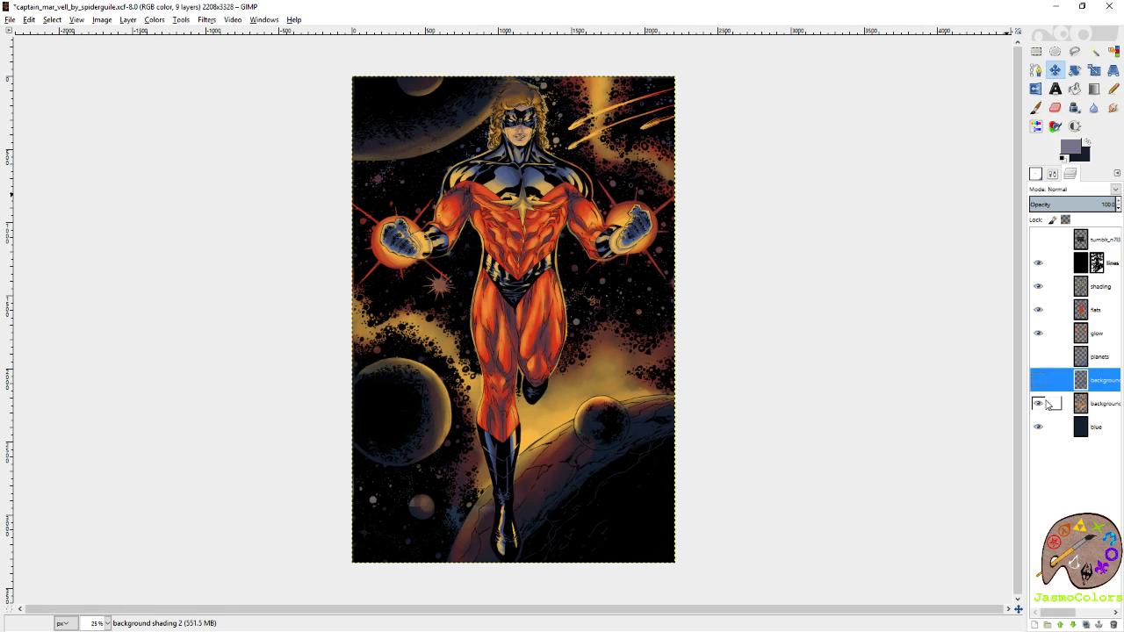
Pick yellow as foreground and red as background colour from the costume's flats, and make the original background shading layer active.
{"action": "key", "text": "p"}
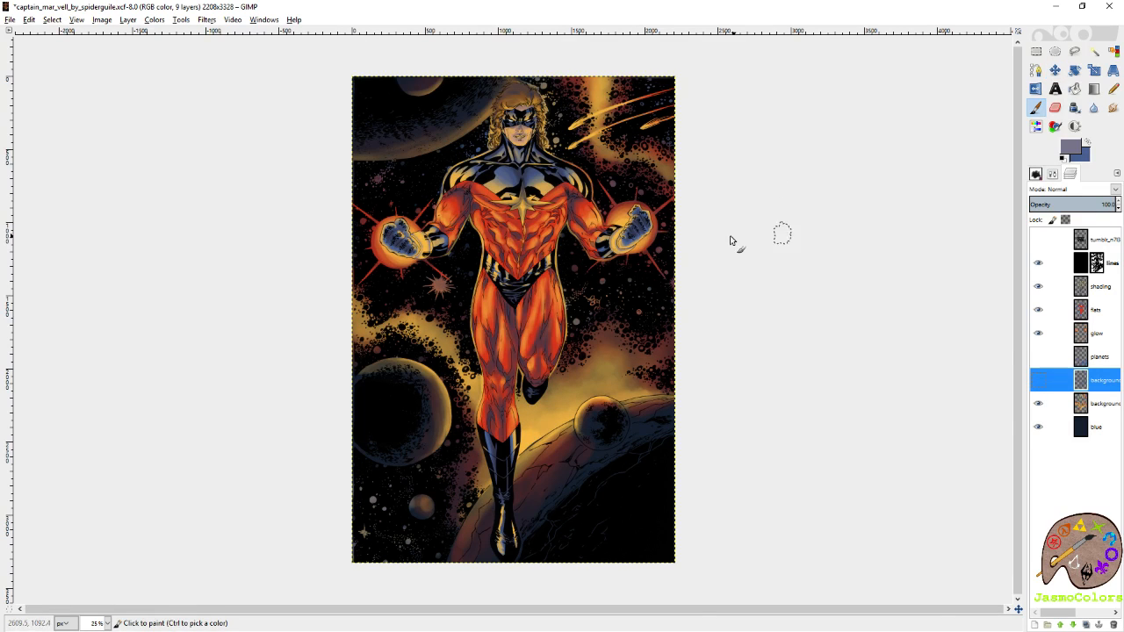
{"action": "left_click", "coordinate": [1092, 310]}
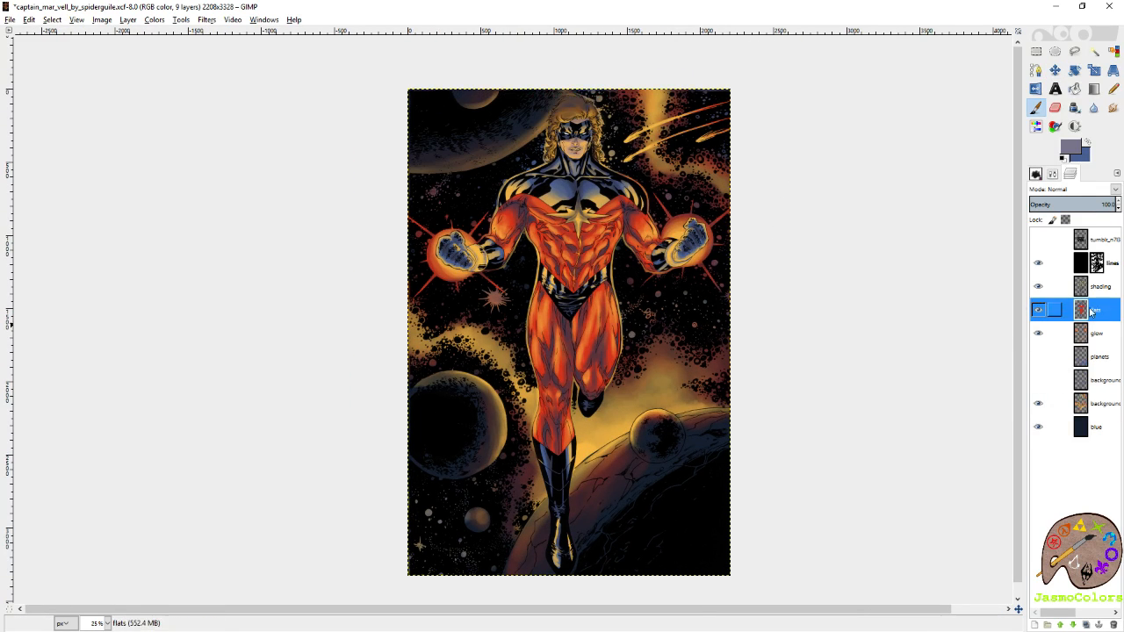
{"action": "left_click", "coordinate": [577, 218], "text": "ctrl"}
{"action": "key", "text": "shift+e"}
{"action": "left_click", "coordinate": [615, 231], "text": "ctrl"}
{"action": "left_click", "coordinate": [1035, 107]}
{"action": "left_click", "coordinate": [1105, 404]}
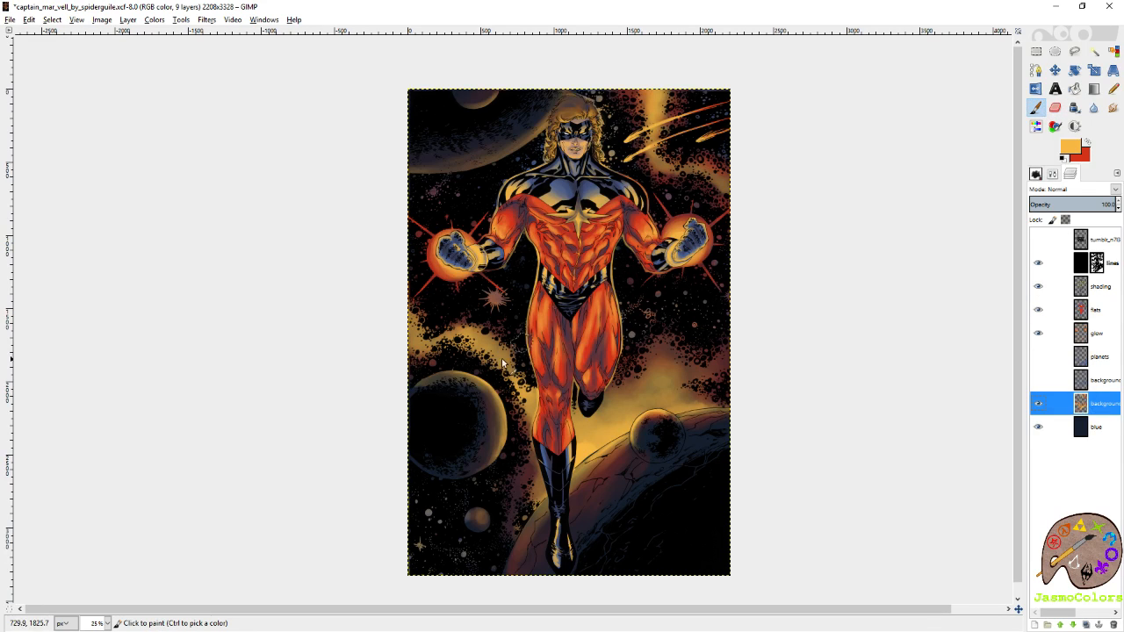
Paint yellow highlights with the Paintbrush on the nebula above the large left planet and save the image.
{"action": "left_click_drag", "start_coordinate": [500, 359], "coordinate": [472, 343]}
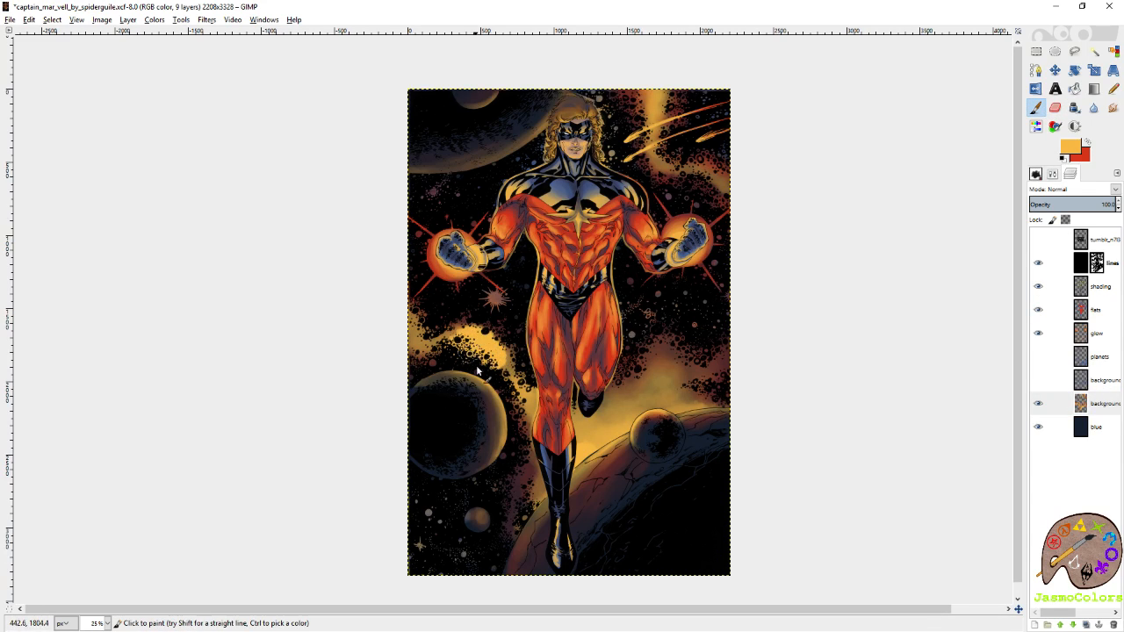
{"action": "key", "text": "ctrl+z"}
{"action": "mouse_move", "coordinate": [522, 382]}
{"action": "left_mouse_down"}
{"action": "mouse_move", "coordinate": [494, 349]}
{"action": "mouse_move", "coordinate": [465, 349]}
{"action": "left_mouse_up"}
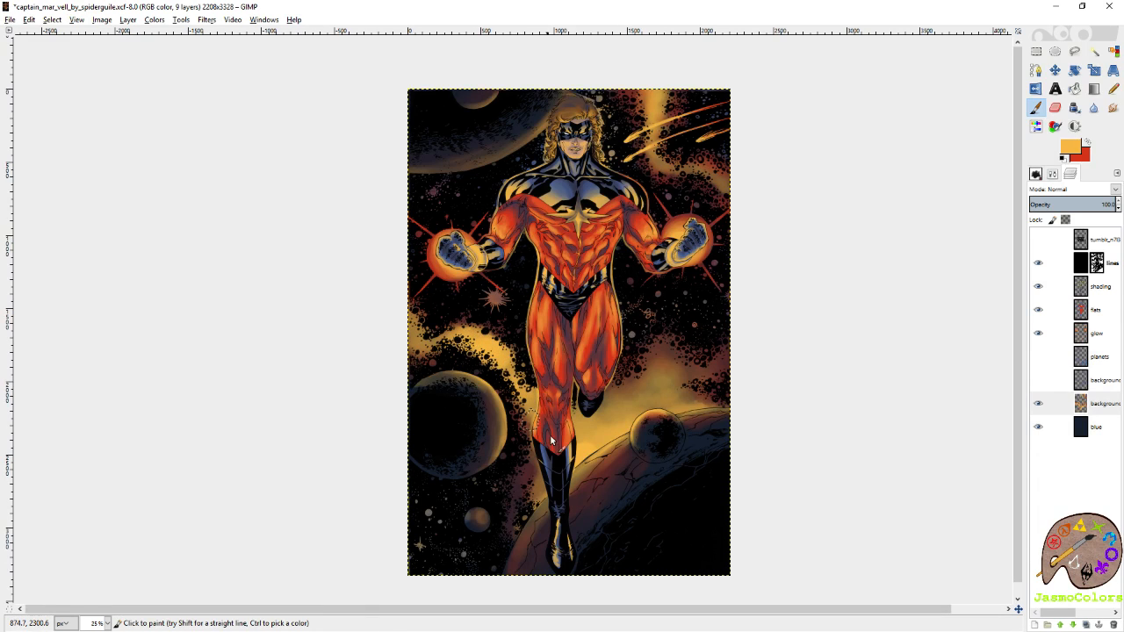
{"action": "key", "text": "ctrl+s"}
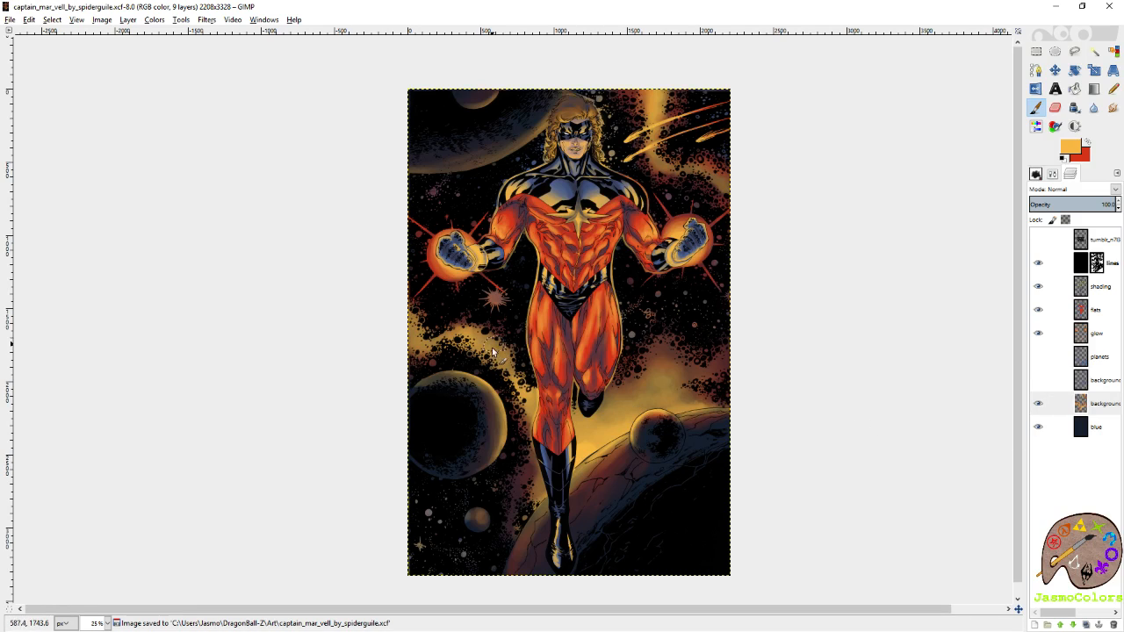
{"action": "left_click_drag", "start_coordinate": [479, 344], "coordinate": [507, 357]}
{"action": "key", "text": "ctrl+z"}
Paint red on the blue base layer behind the nebulae around the small planet, the large left planet and the comets.
{"action": "left_click", "coordinate": [1097, 429]}
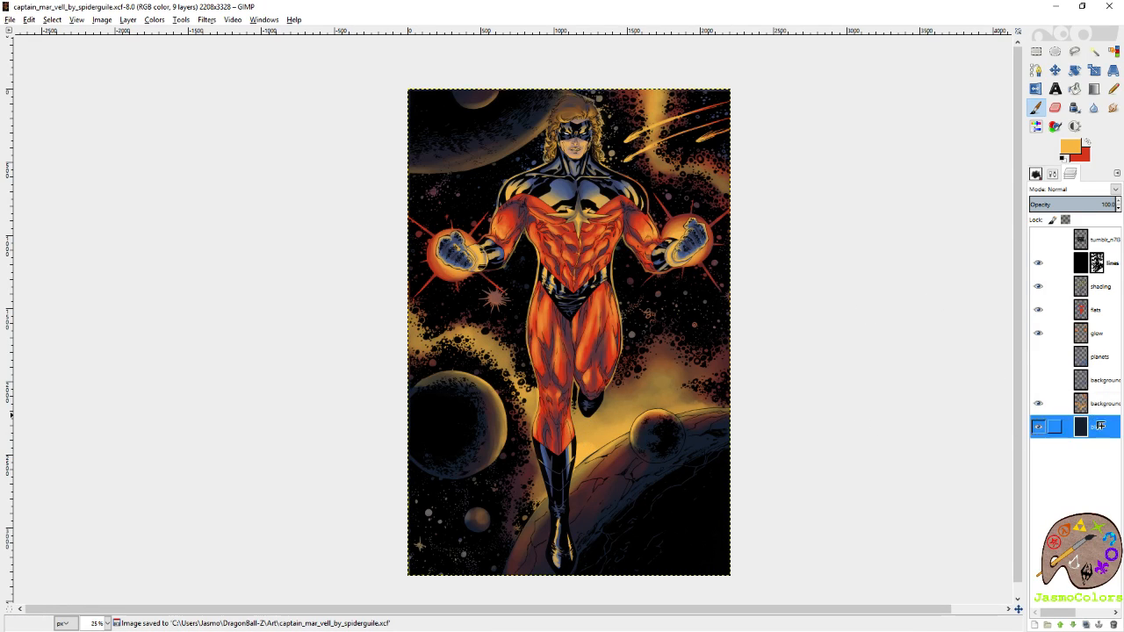
{"action": "key", "text": "x"}
{"action": "mouse_move", "coordinate": [624, 412]}
{"action": "left_mouse_down"}
{"action": "mouse_move", "coordinate": [617, 404]}
{"action": "mouse_move", "coordinate": [613, 480]}
{"action": "mouse_move", "coordinate": [652, 493]}
{"action": "left_mouse_up"}
{"action": "key", "text": "ctrl+z"}
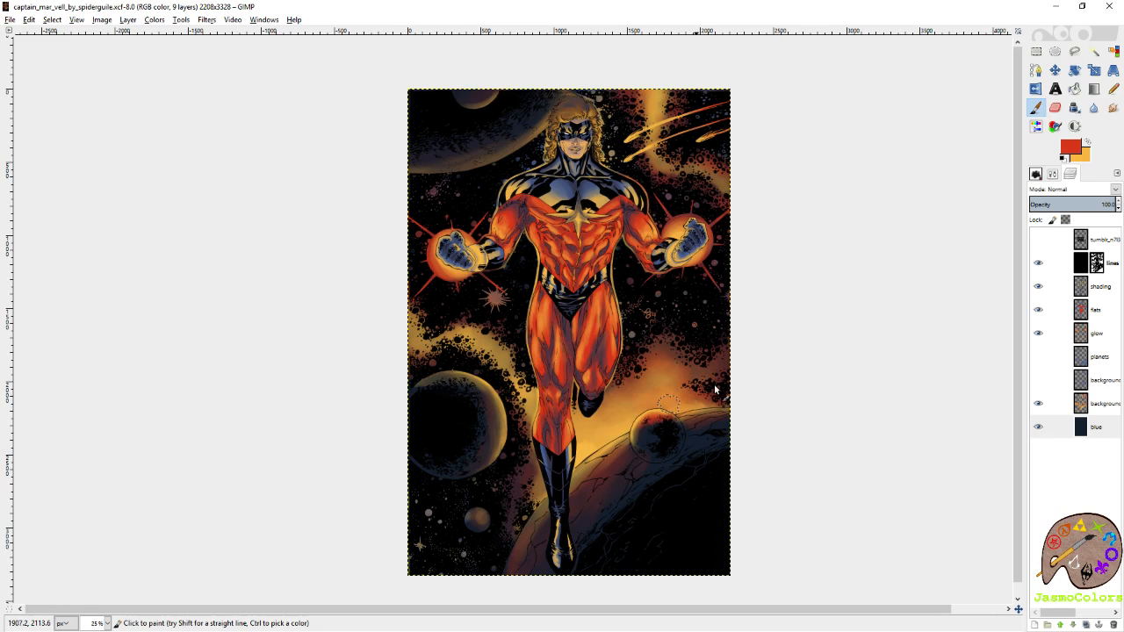
{"action": "left_click_drag", "start_coordinate": [619, 398], "coordinate": [520, 481]}
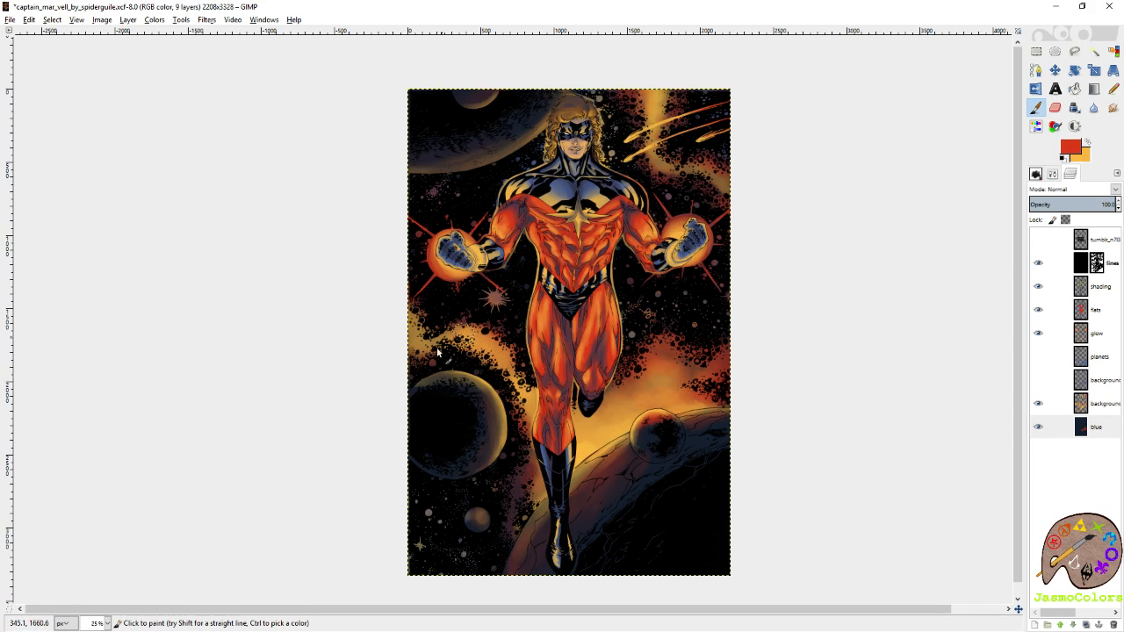
{"action": "scroll", "coordinate": [510, 325], "scroll_direction": "up", "scroll_amount": 2}
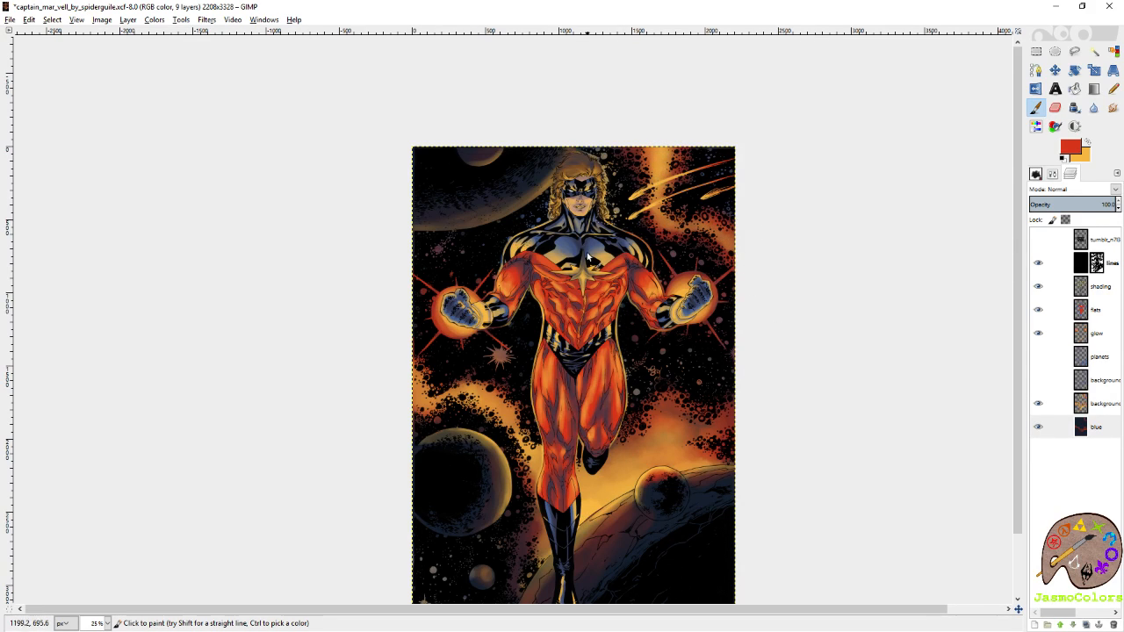
{"action": "scroll", "coordinate": [617, 224], "scroll_direction": "down", "scroll_amount": 3}
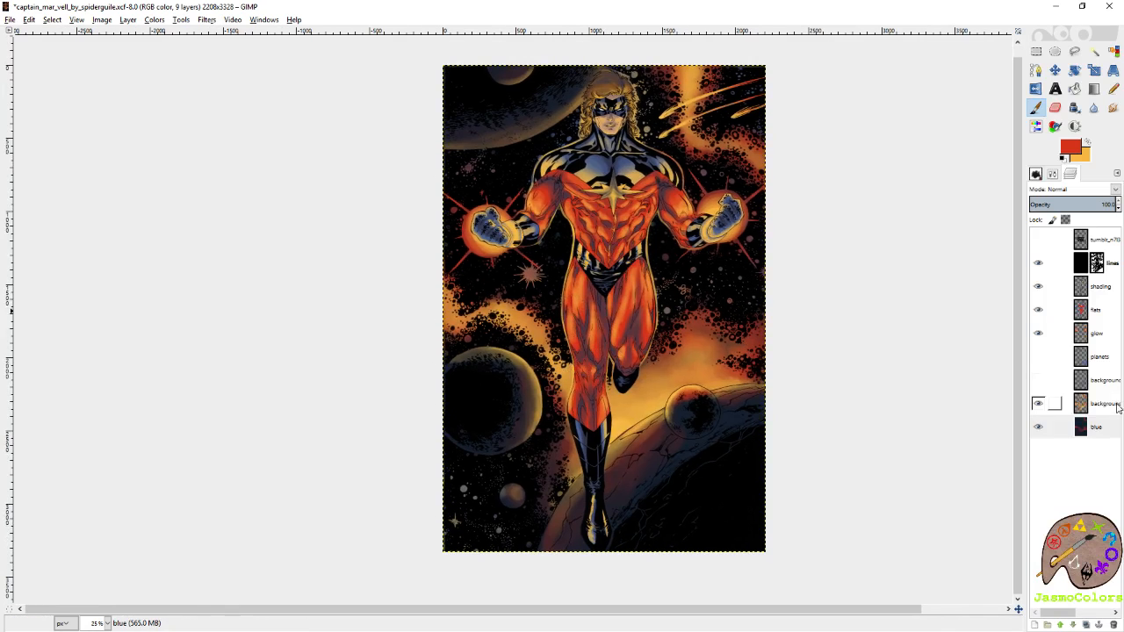
Return to the background shading layer with yellow as the foreground colour and save the image.
{"action": "left_click", "coordinate": [1104, 405]}
{"action": "key", "text": "x"}
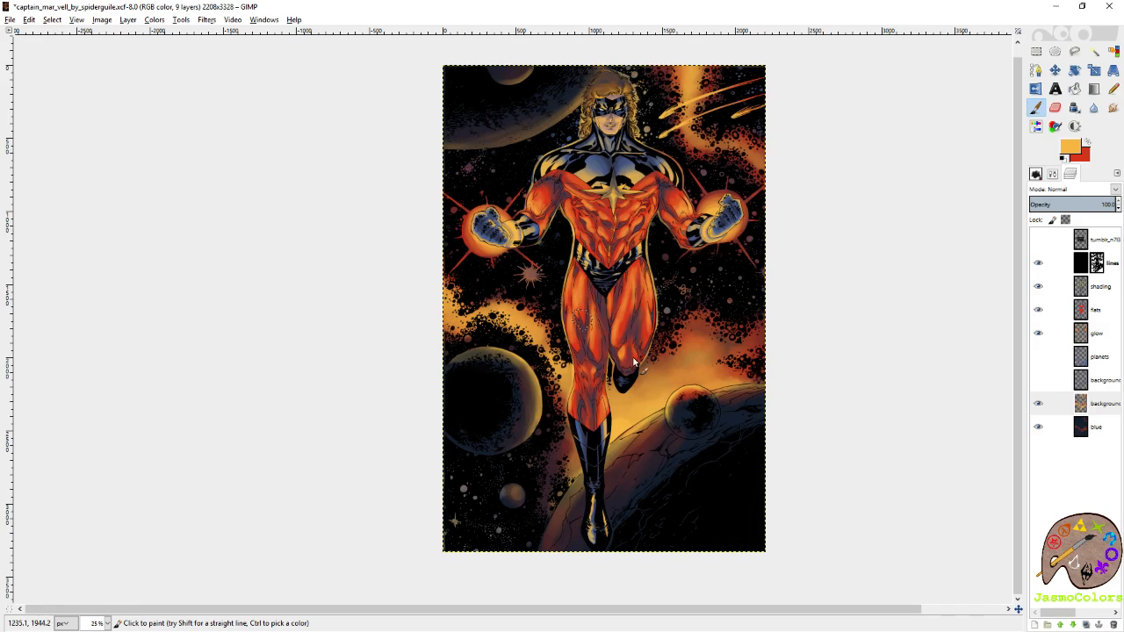
{"action": "key", "text": "ctrl+s"}
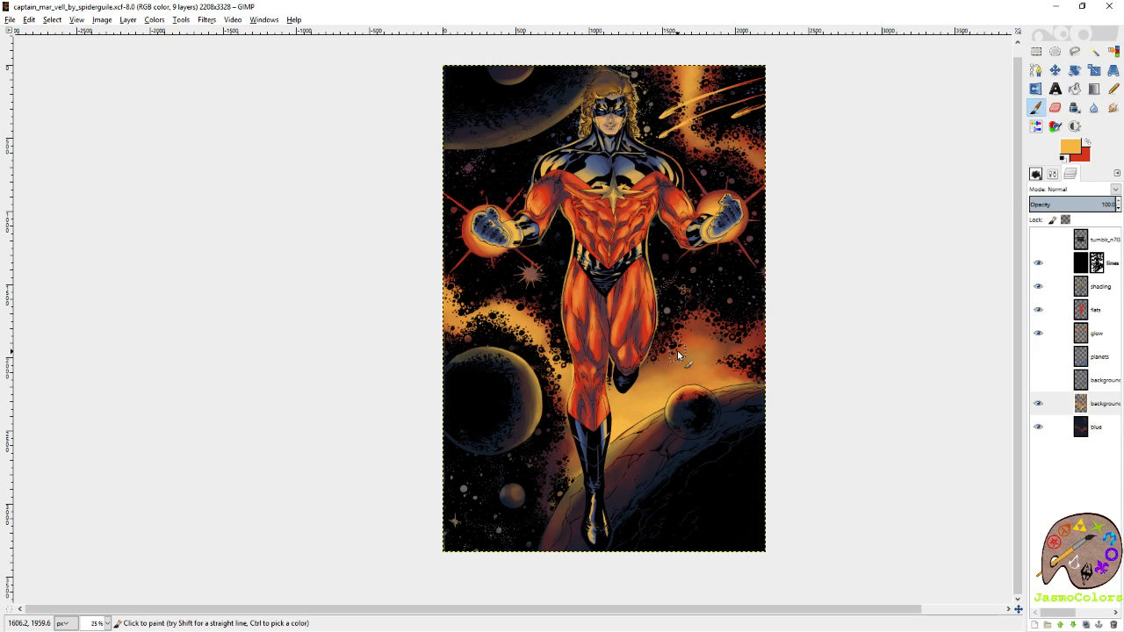
{"action": "left_click", "coordinate": [527, 274]}
{"action": "key", "text": "ctrl+z"}
Move background shading above background shading 2, show the latter and erase its blue-grey paint around the nebulae.
{"action": "left_click_drag", "start_coordinate": [1097, 403], "coordinate": [1098, 380]}
{"action": "left_click", "coordinate": [1041, 404]}
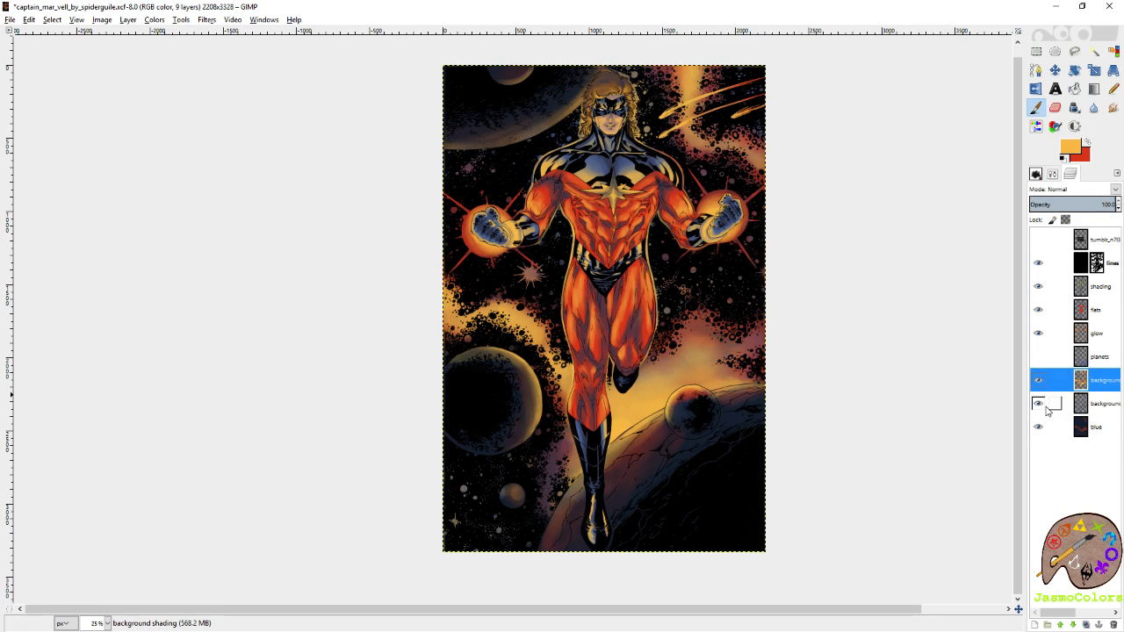
{"action": "left_click_drag", "start_coordinate": [889, 296], "coordinate": [860, 325]}
{"action": "left_click", "coordinate": [1104, 413]}
{"action": "key", "text": "shift+e"}
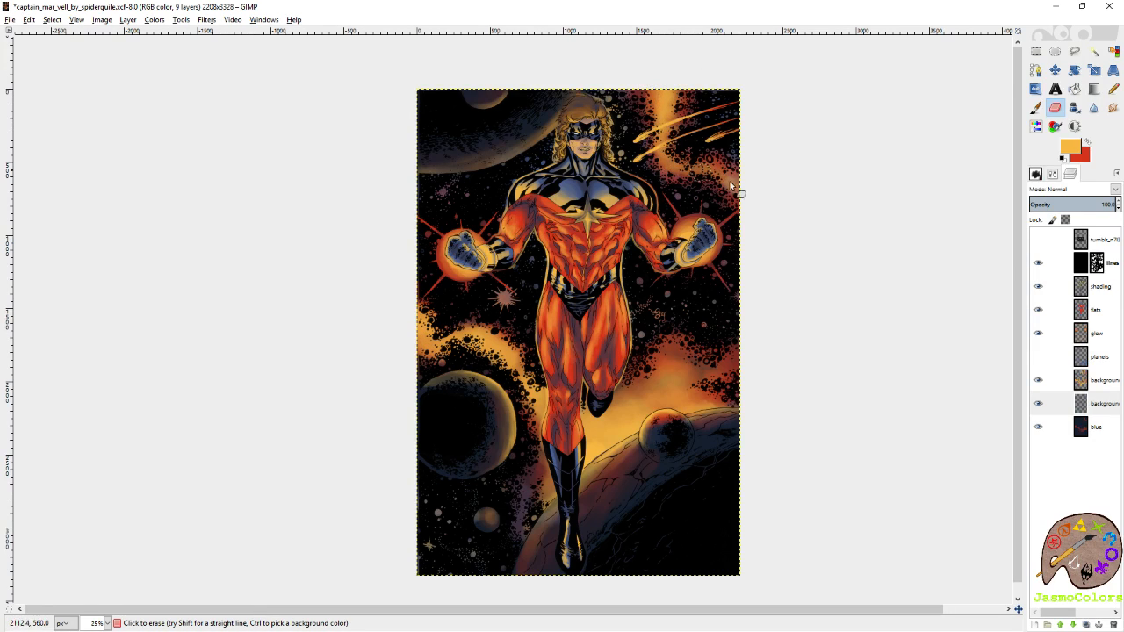
Paint yellow highlights on the background shading layer over the nebula below the comets and save the image.
{"action": "left_click", "coordinate": [1098, 379]}
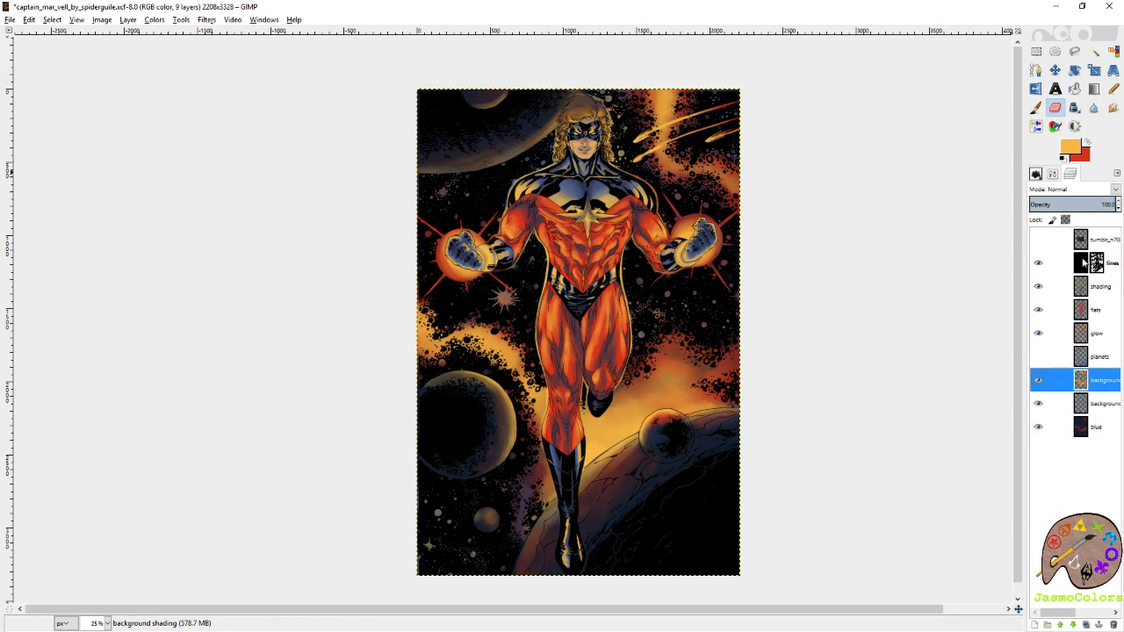
{"action": "left_click", "coordinate": [1036, 108]}
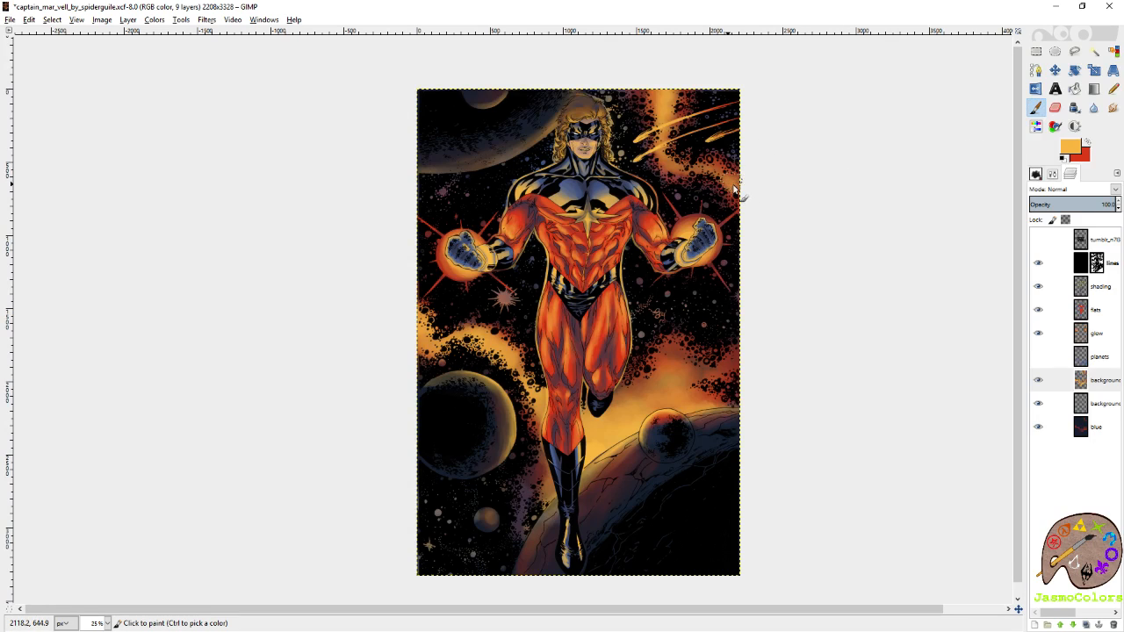
{"action": "left_click_drag", "start_coordinate": [675, 155], "coordinate": [694, 164]}
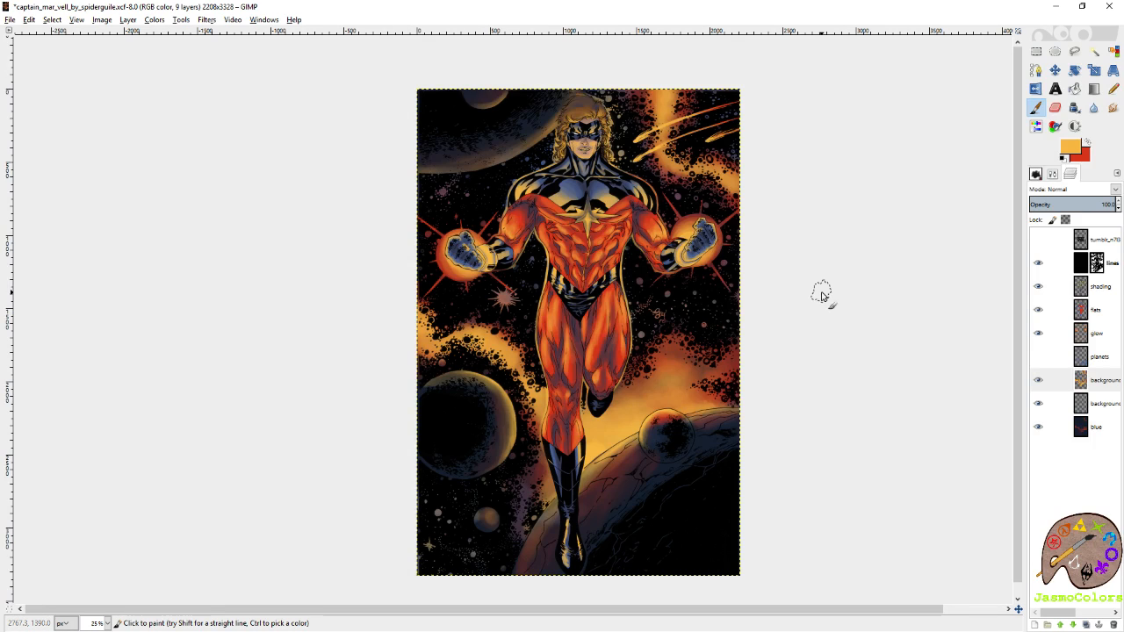
{"action": "key", "text": "ctrl+s"}
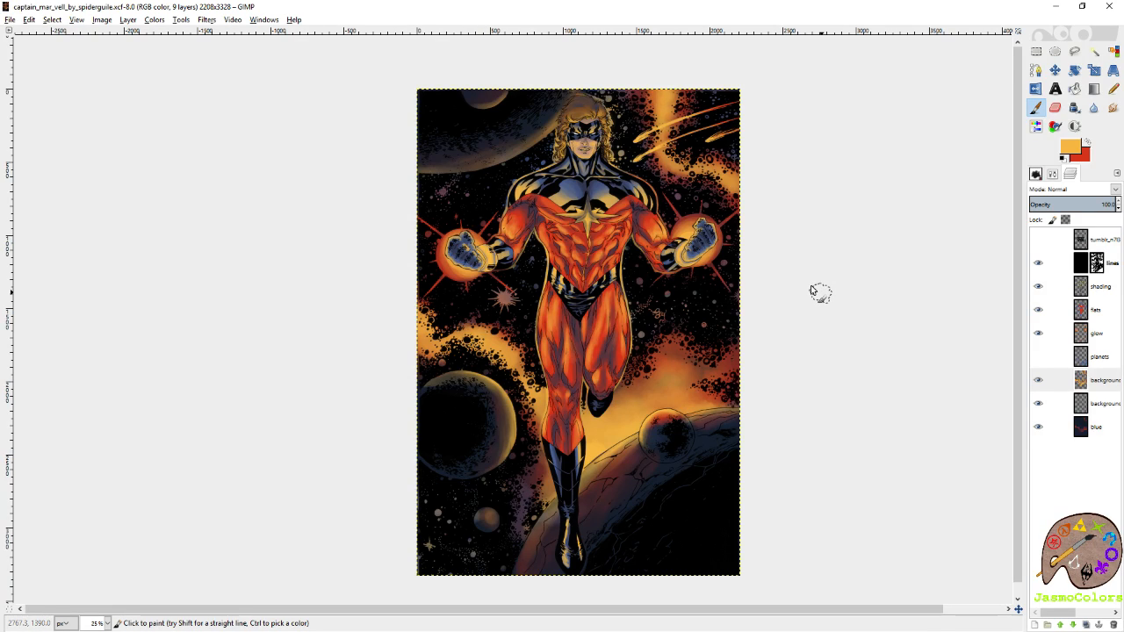
Make the glow layer active and choose the Circle (19) brush.
{"action": "left_click", "coordinate": [1105, 339]}
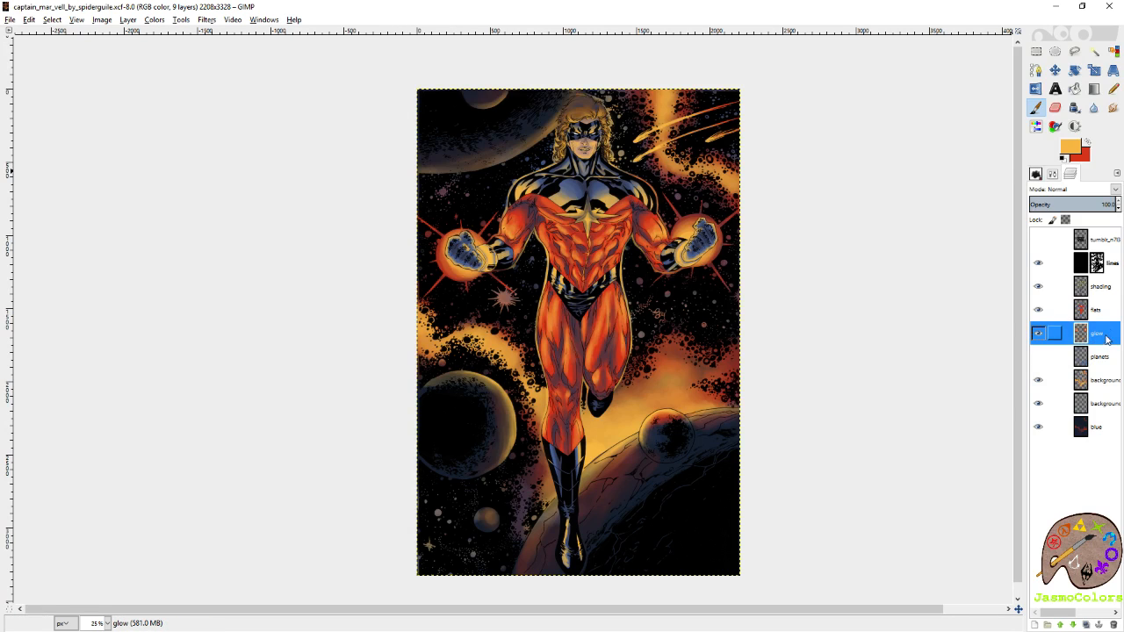
{"action": "left_click", "coordinate": [1051, 175]}
{"action": "scroll", "coordinate": [1120, 316], "scroll_direction": "down", "scroll_amount": 10}
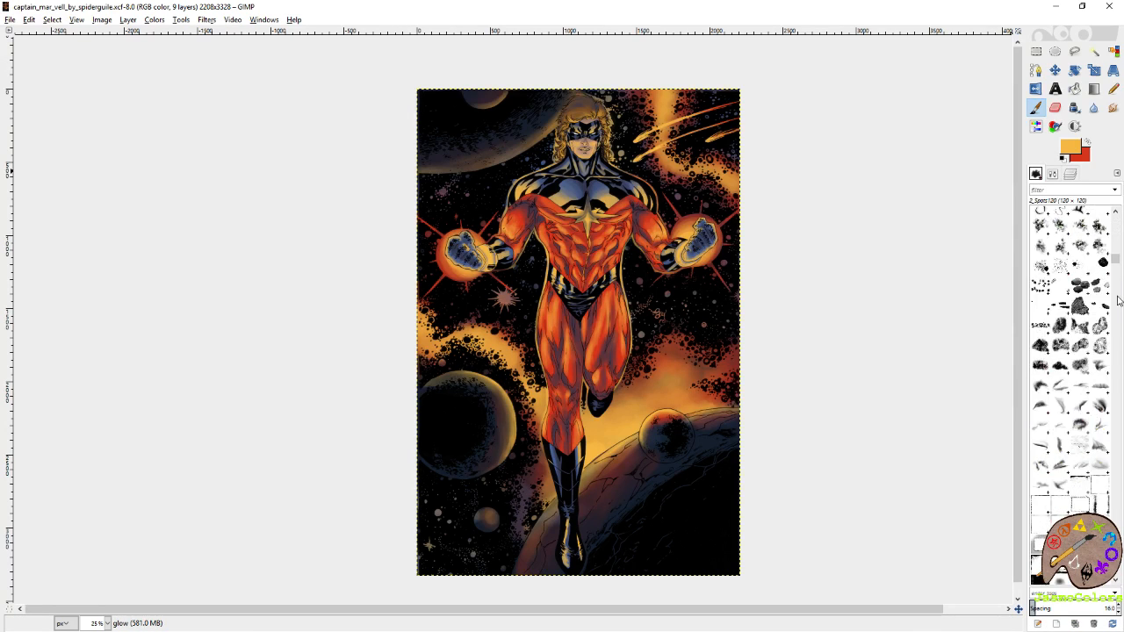
{"action": "scroll", "coordinate": [1120, 317], "scroll_direction": "up", "scroll_amount": 2}
{"action": "scroll", "coordinate": [1119, 316], "scroll_direction": "down", "scroll_amount": 2}
{"action": "left_click", "coordinate": [1039, 338]}
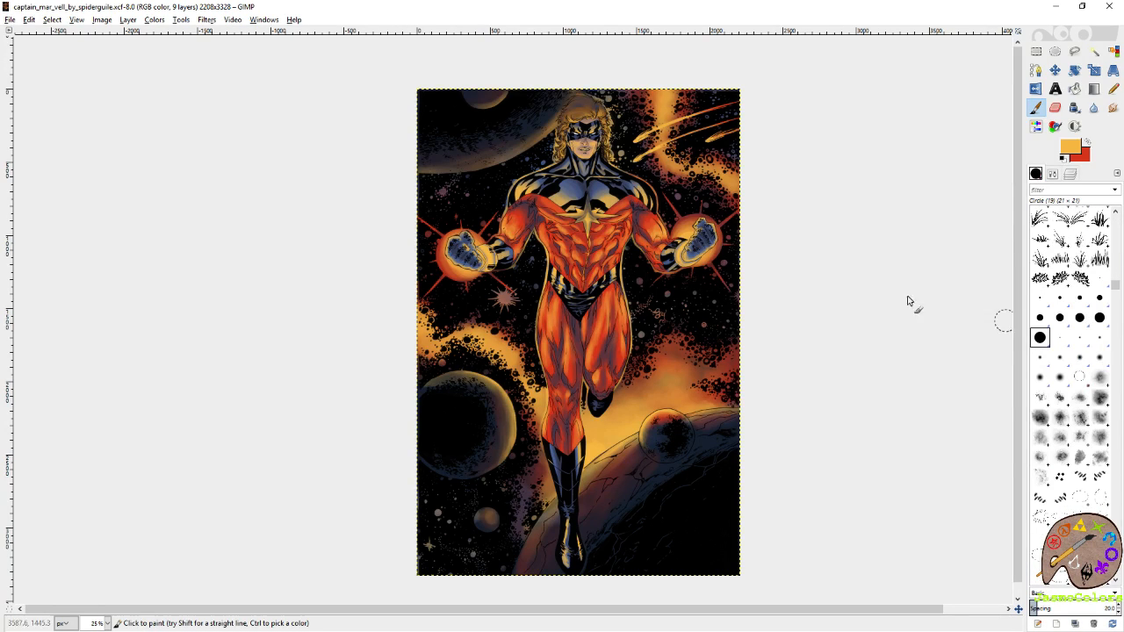
Make the background shading layer active, dab yellow over the energy glow around the fists and save the image.
{"action": "left_click", "coordinate": [1071, 174]}
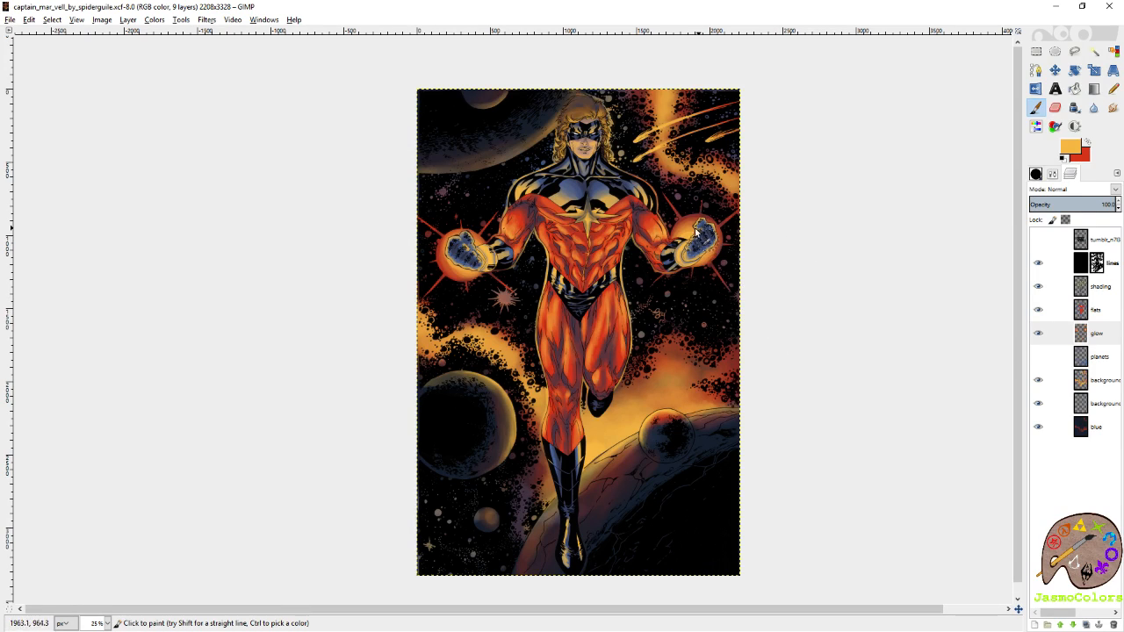
{"action": "left_click", "coordinate": [1102, 379]}
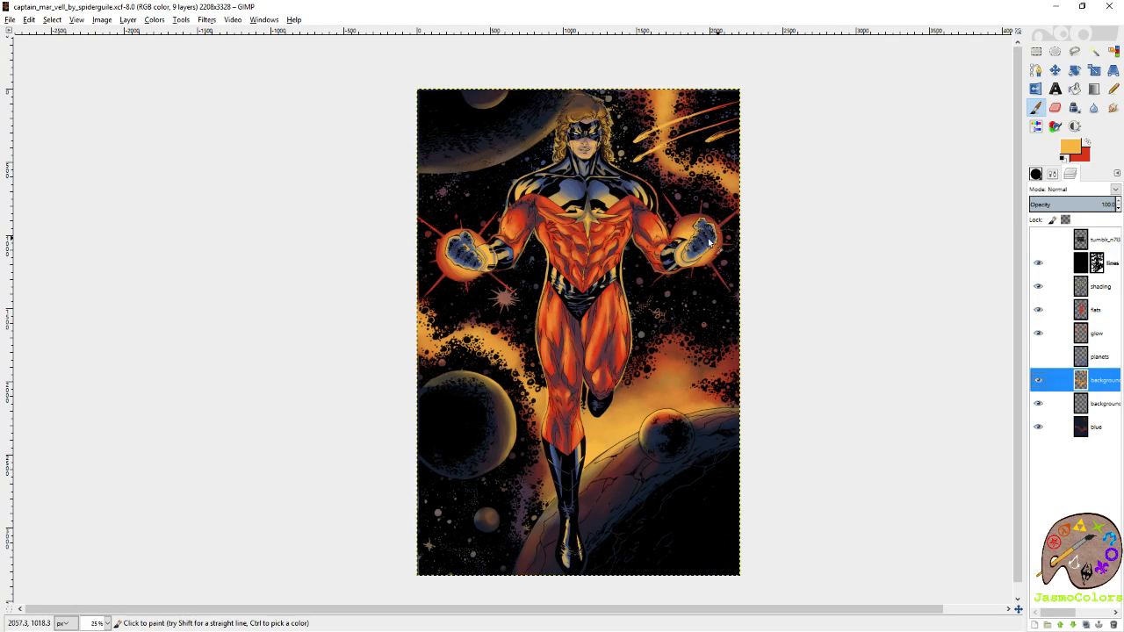
{"action": "left_click", "coordinate": [712, 252]}
{"action": "key", "text": "ctrl+z"}
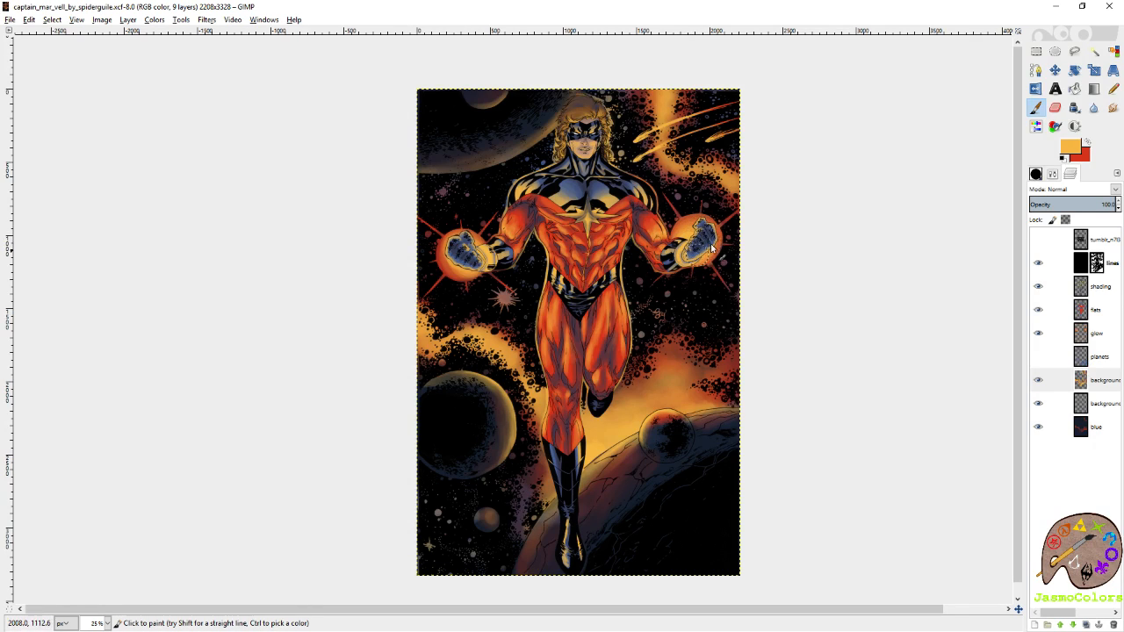
{"action": "left_click", "coordinate": [481, 261]}
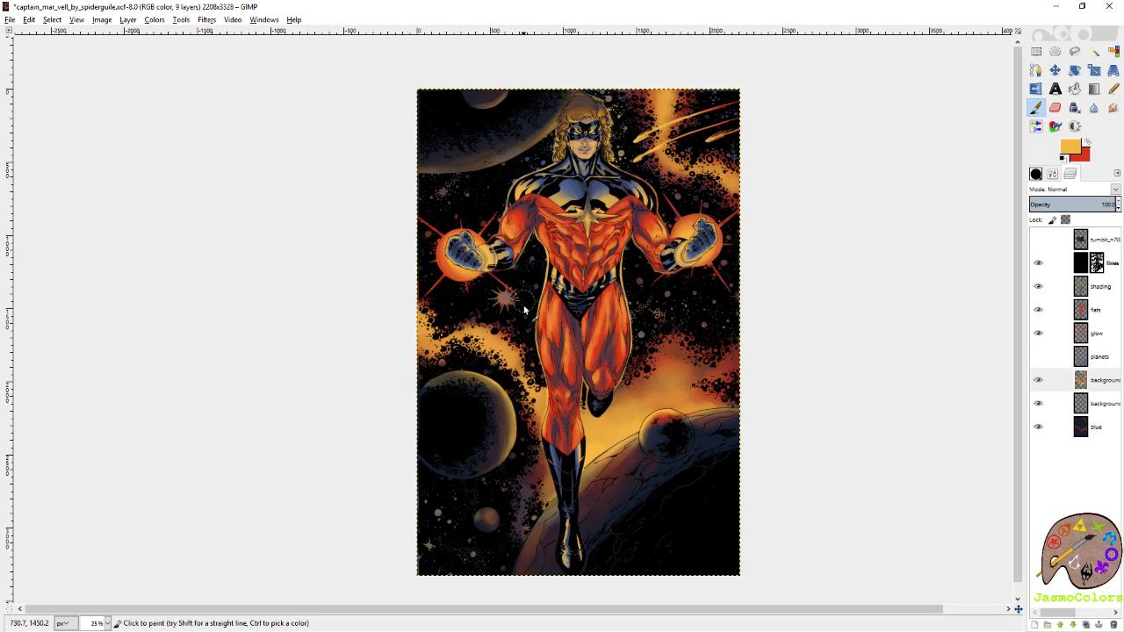
{"action": "key", "text": "ctrl+s"}
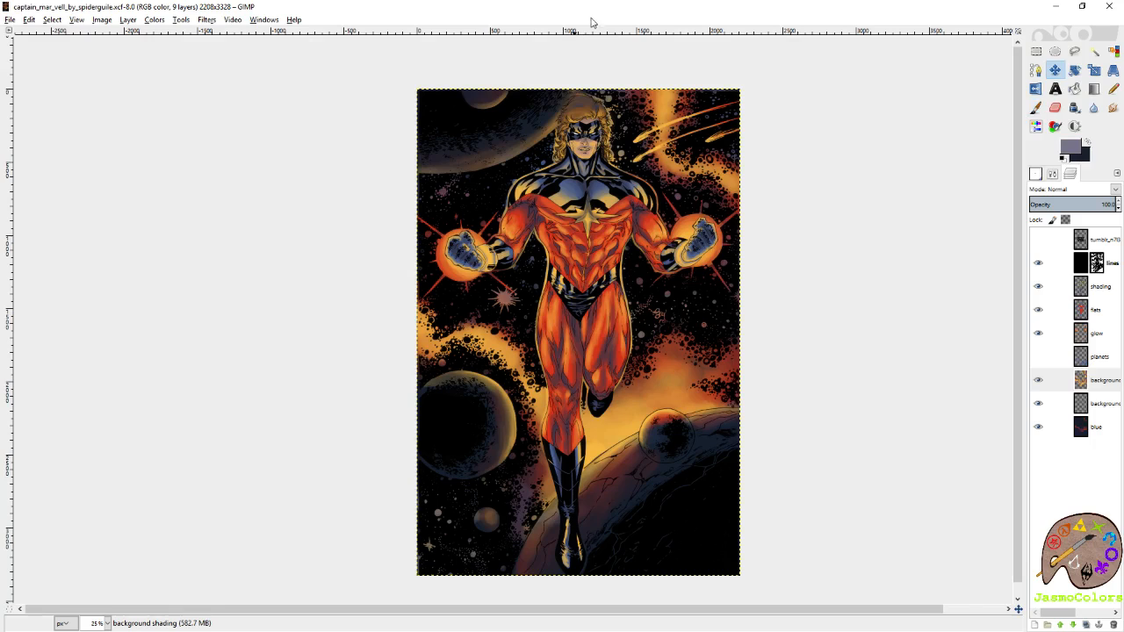
{"action": "scroll", "coordinate": [438, 173], "scroll_direction": "right", "scroll_amount": 2}
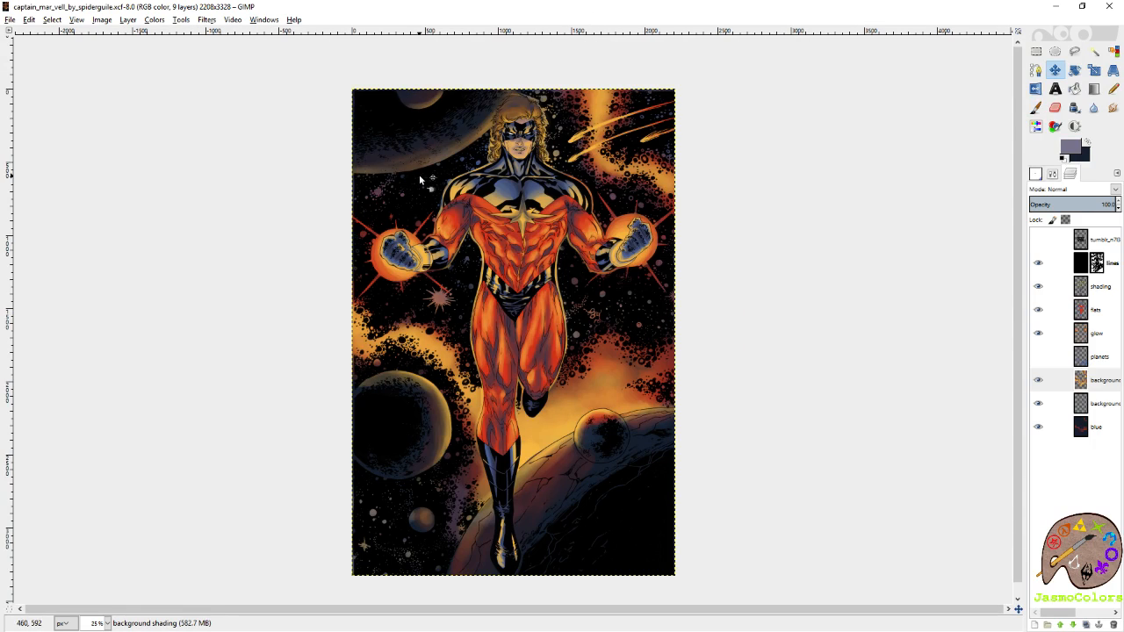
{"action": "scroll", "coordinate": [848, 266], "scroll_direction": "down", "scroll_amount": 1}
{"action": "key", "text": "ctrl+s"}
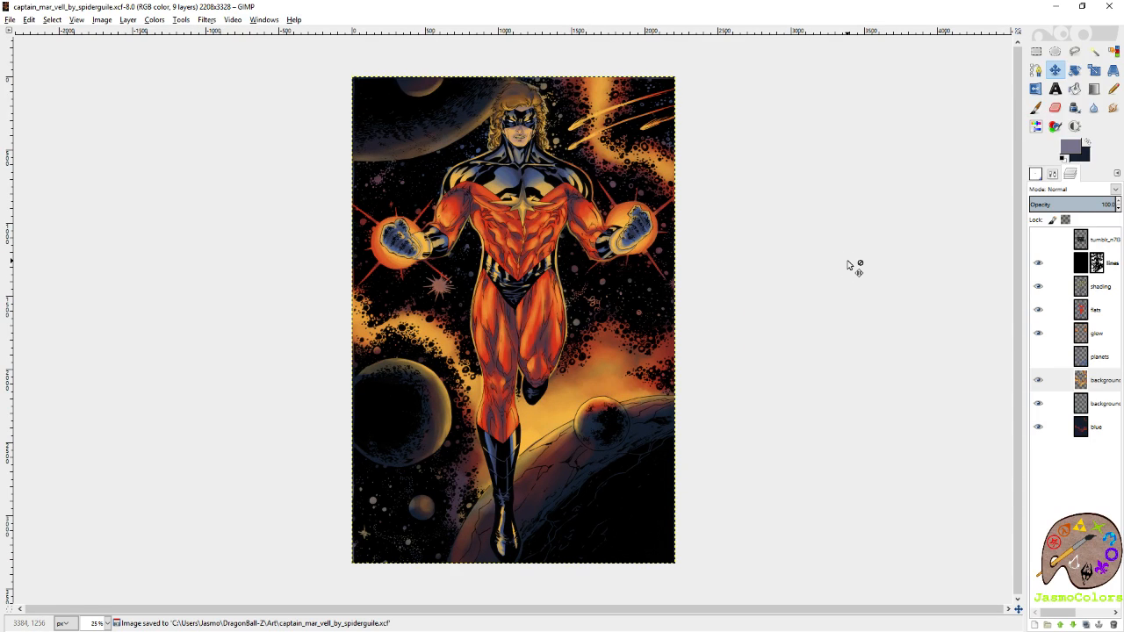